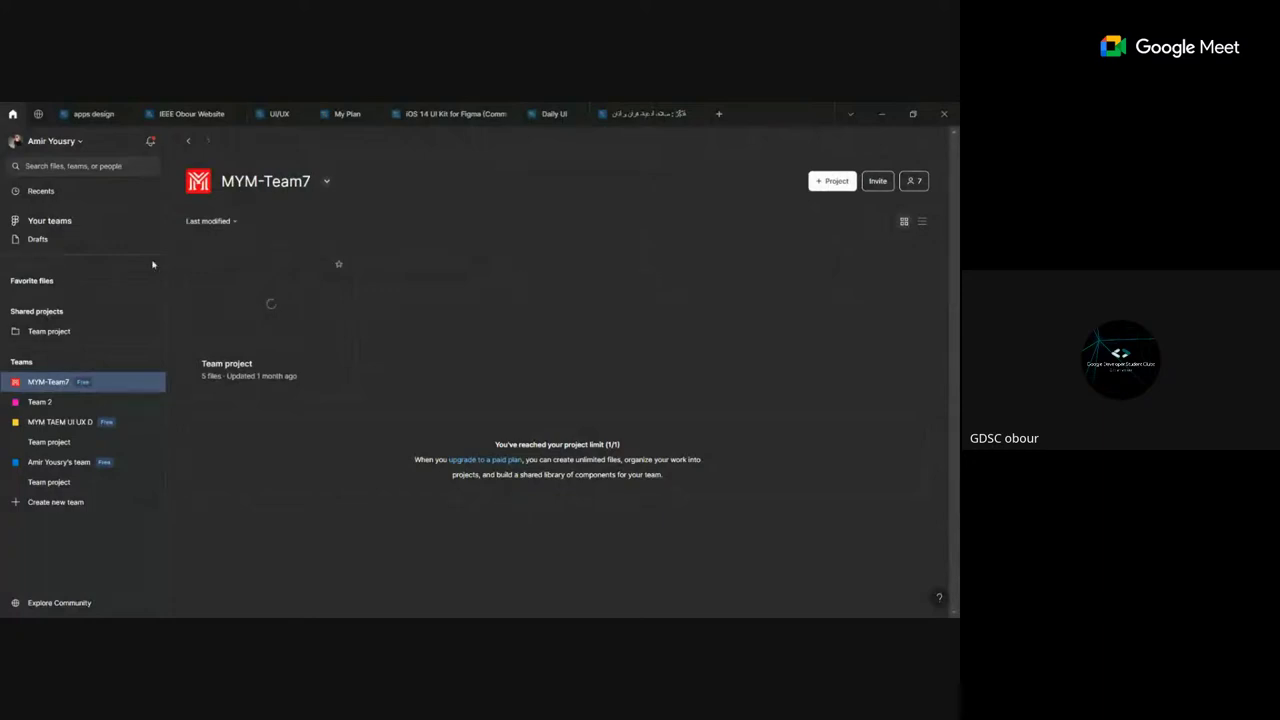
# Step: Show the Recents page of recently viewed files, such as Untitled and UI-Designs
pyautogui.click(41, 191)
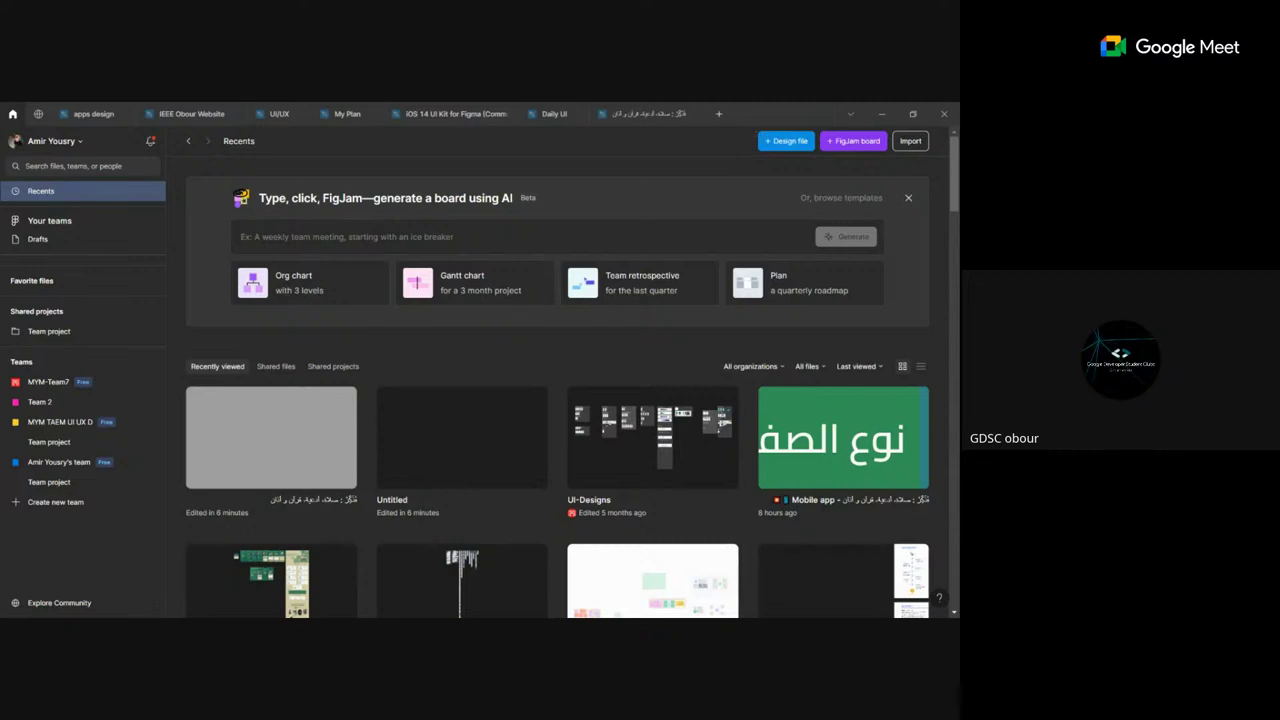
pyautogui.click(789, 141)
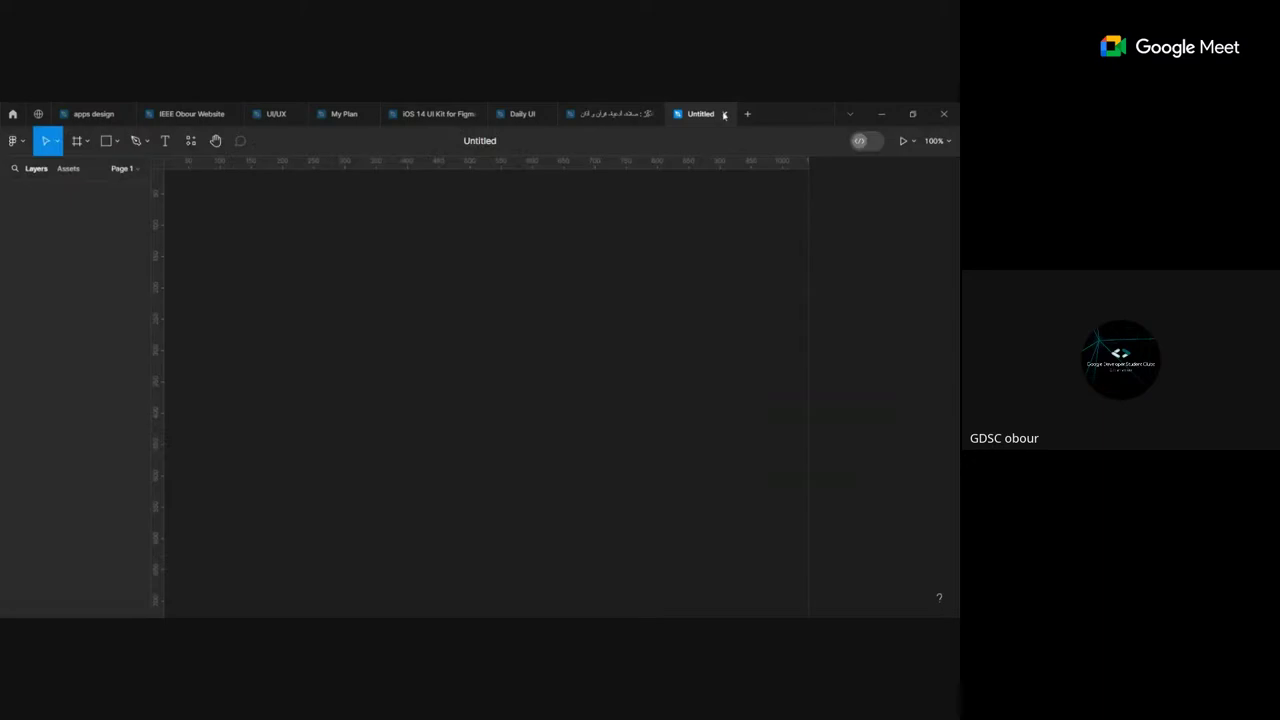
pyautogui.click(724, 114)
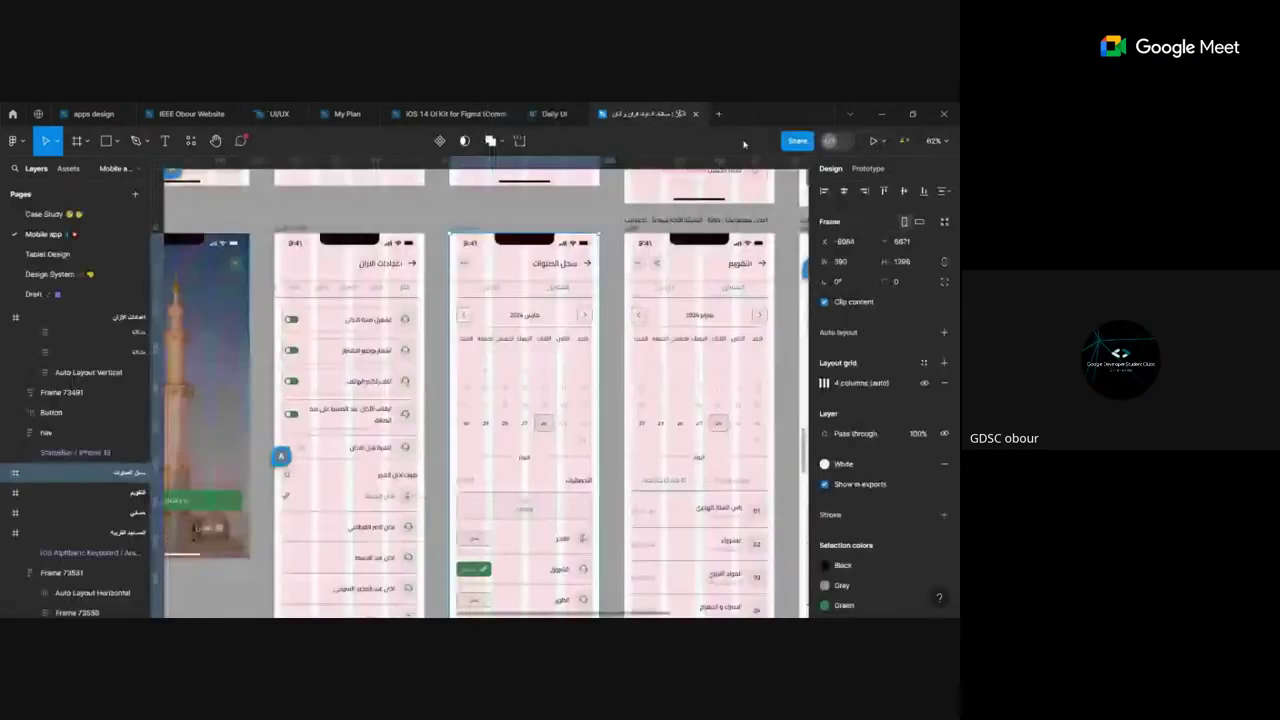
pyautogui.click(12, 113)
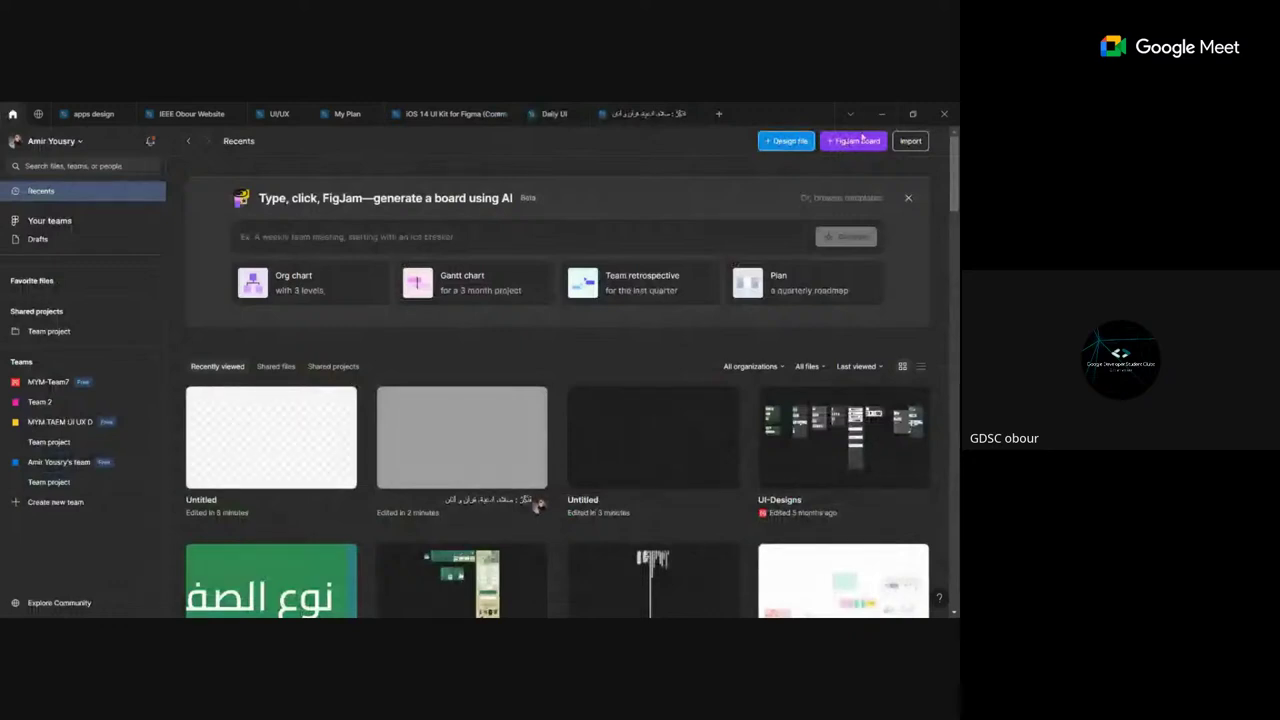
# Step: Create a new blank Untitled design file in Drafts and open the main menu
pyautogui.click(781, 142)
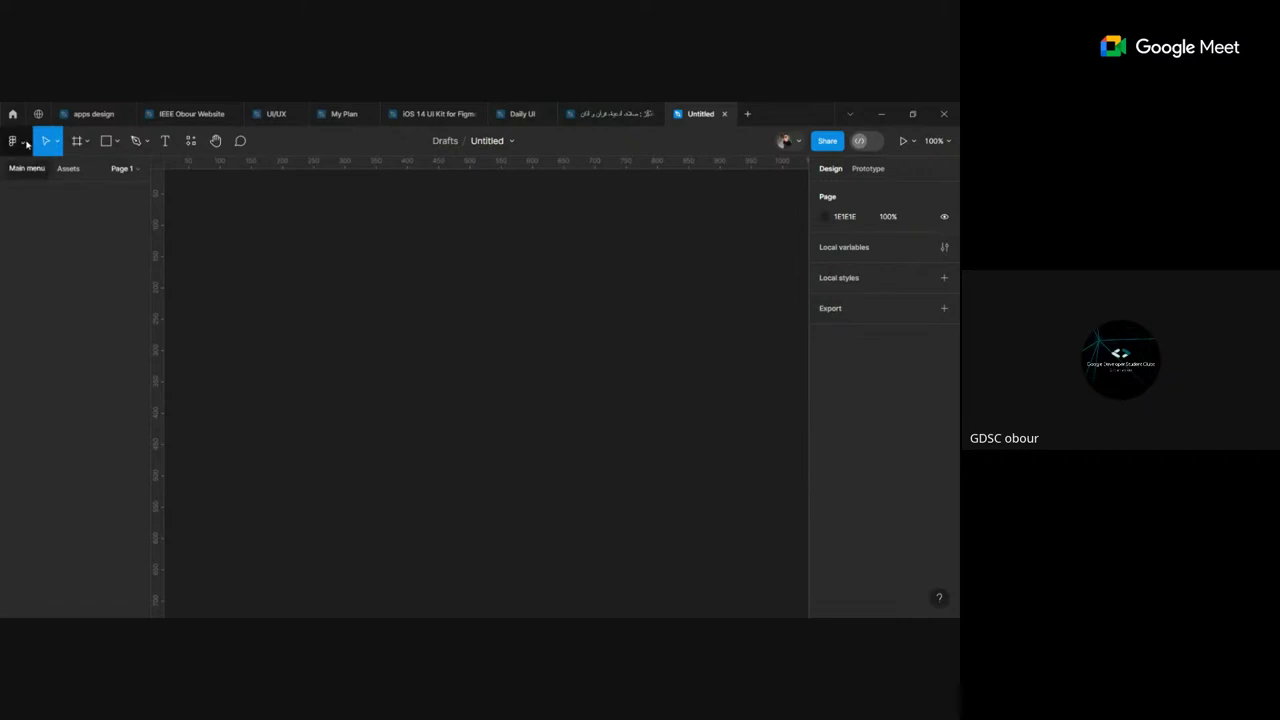
pyautogui.click(26, 145)
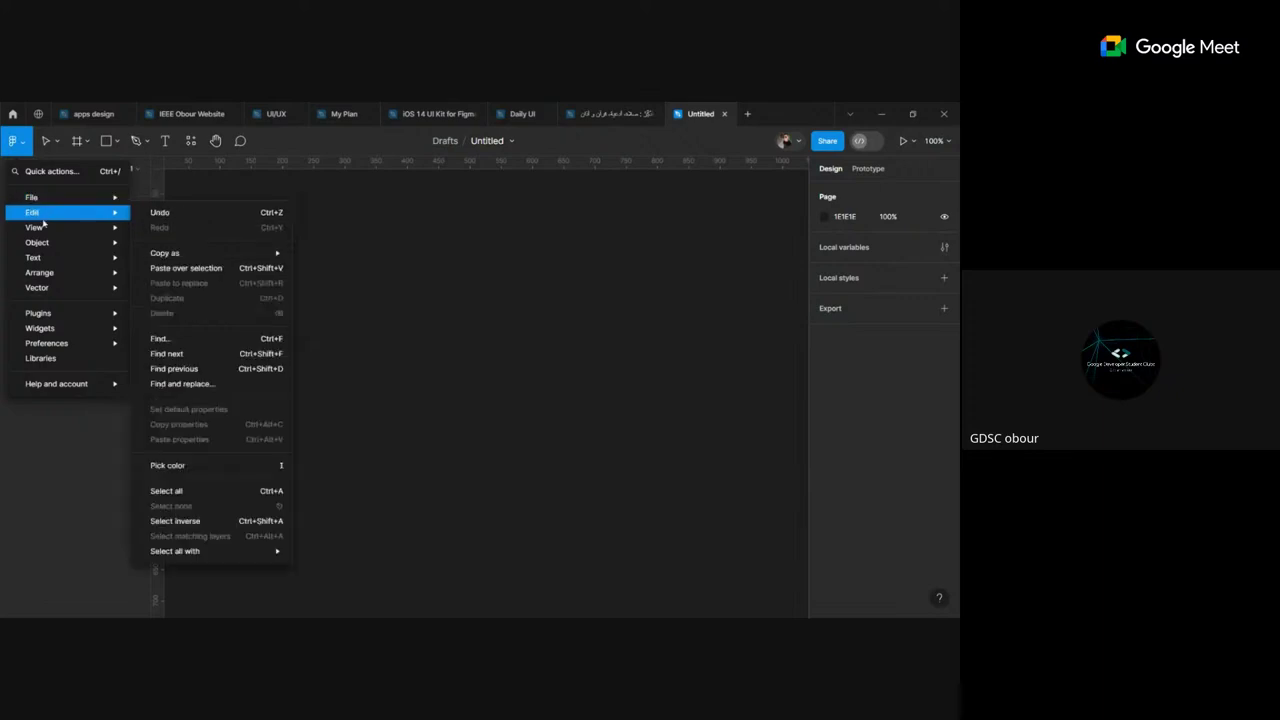
pyautogui.moveTo(34, 227)
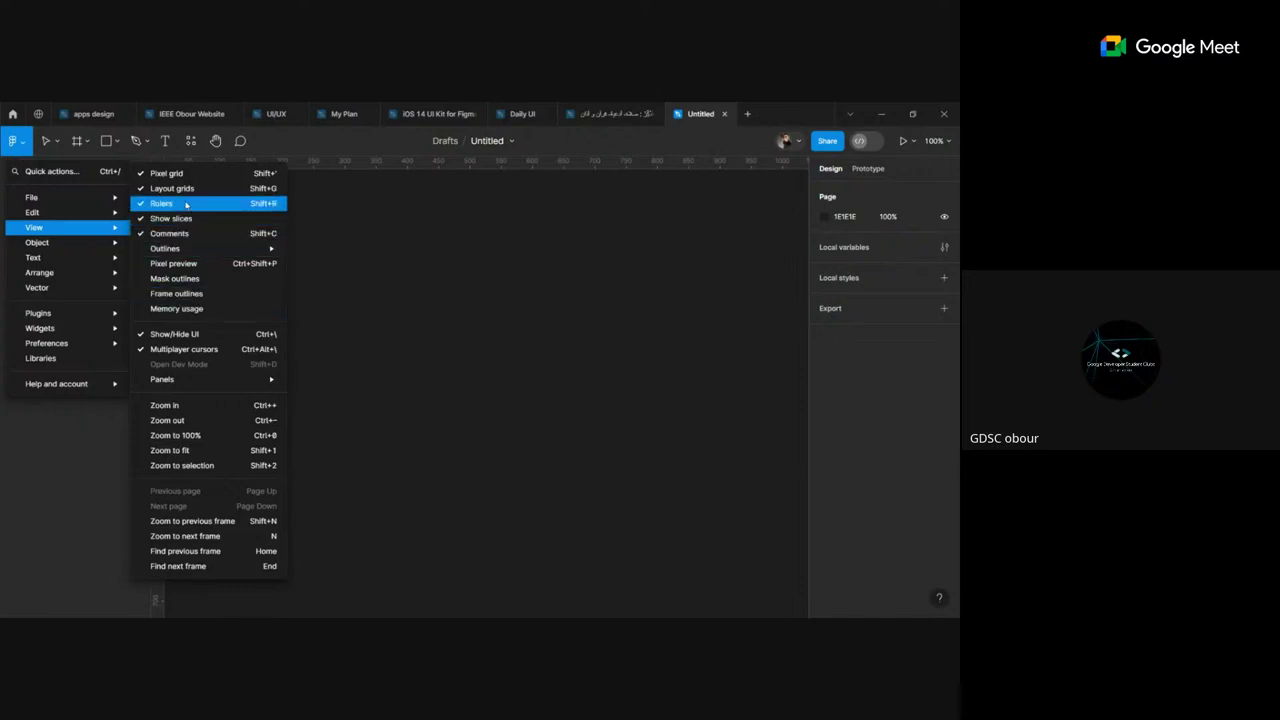
# Step: Hide the canvas rulers via View > Rulers, then bring them back with Shift+R
pyautogui.click(185, 204)
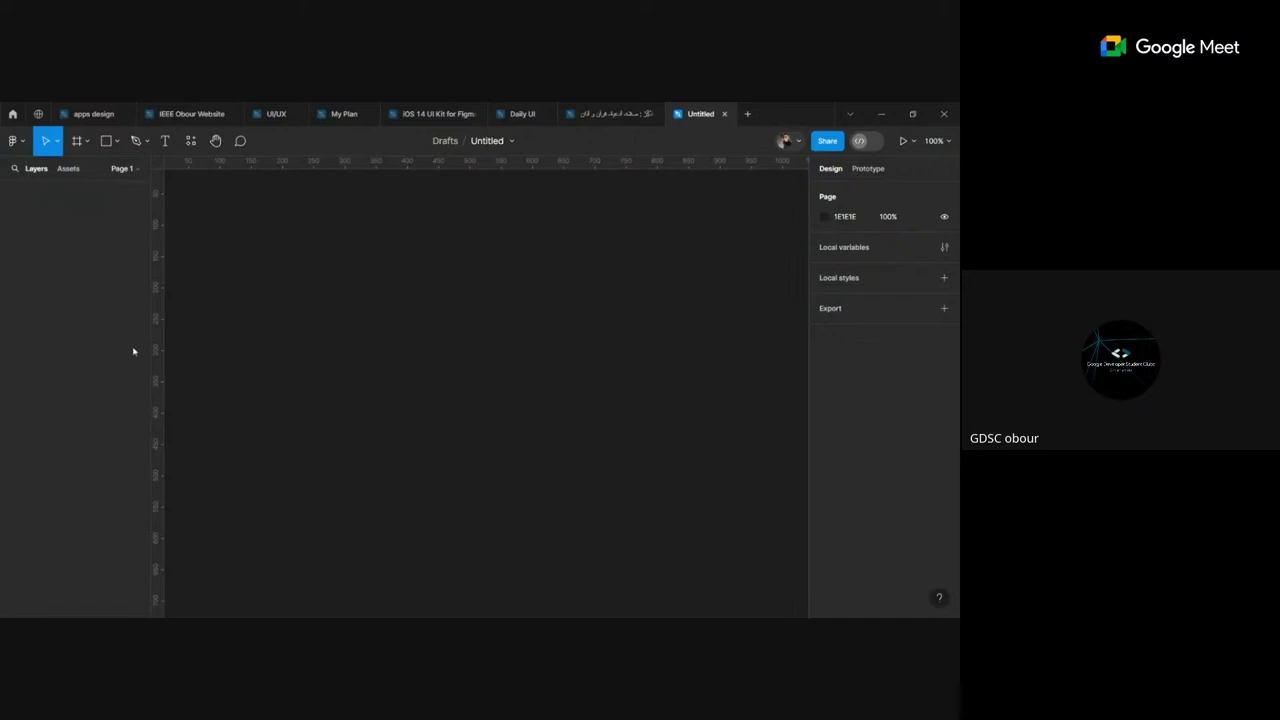
pyautogui.click(14, 141)
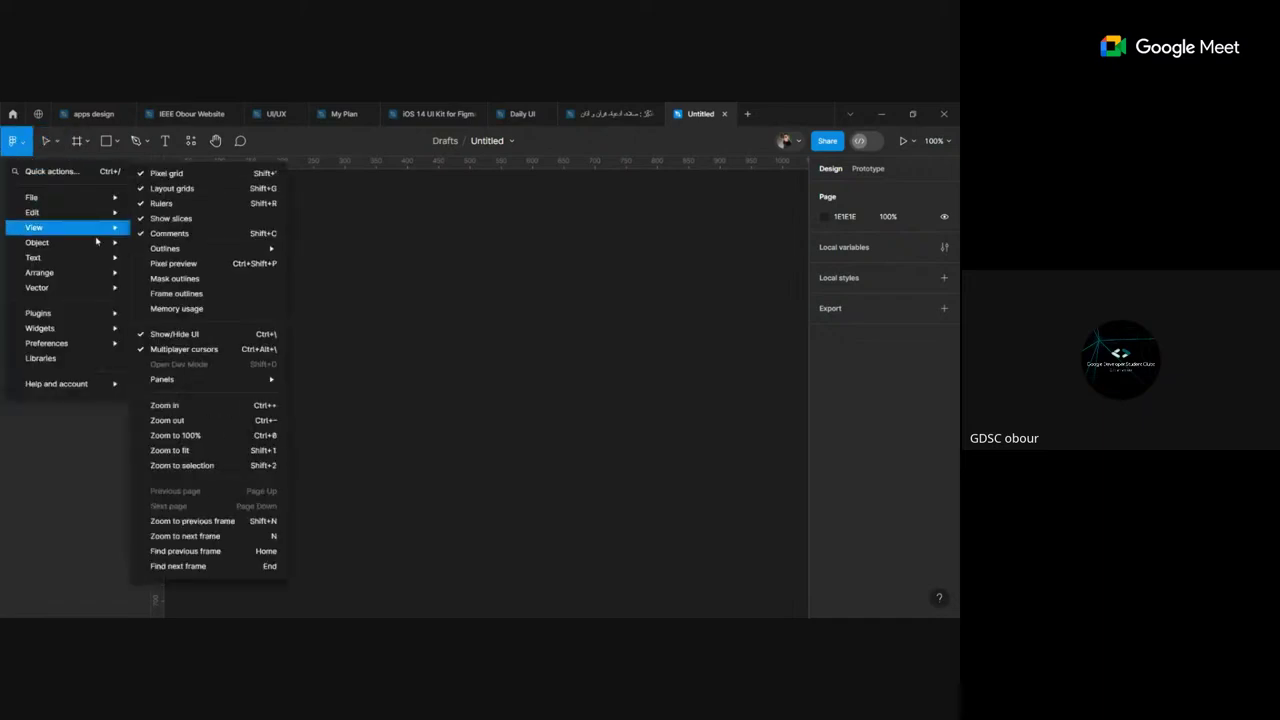
pyautogui.click(160, 203)
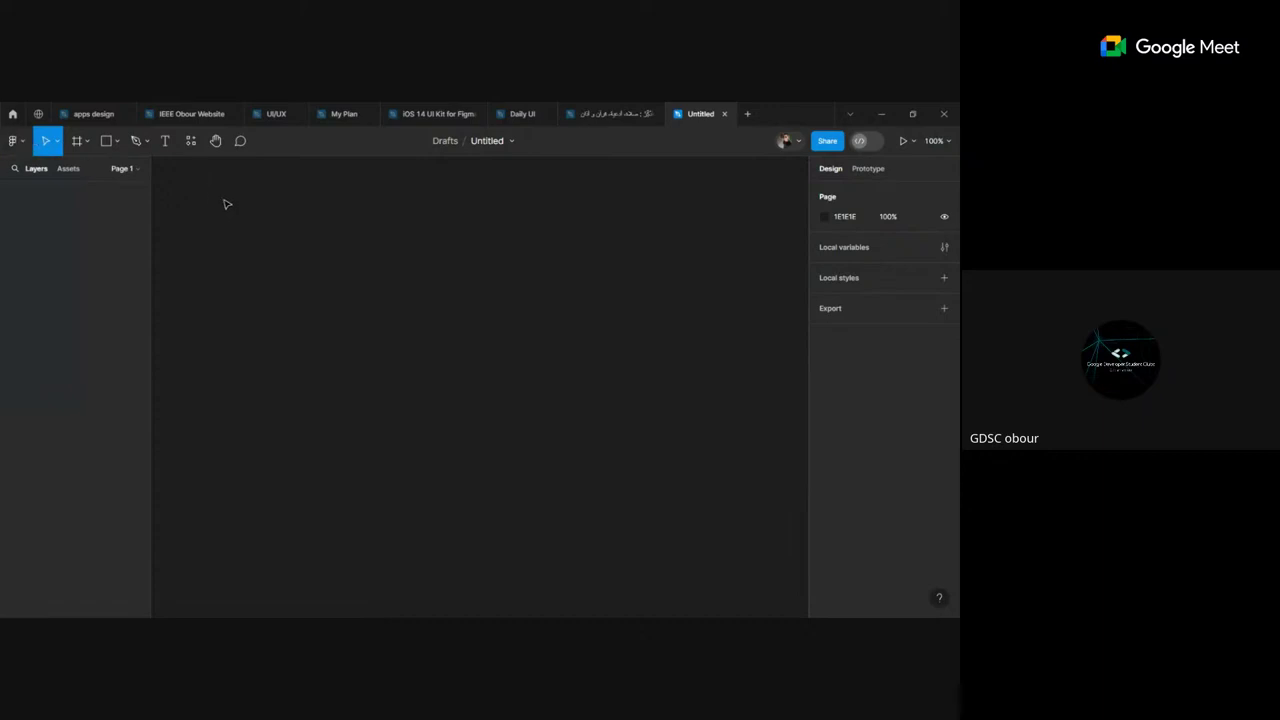
pyautogui.click(14, 141)
pyautogui.moveTo(34, 227)
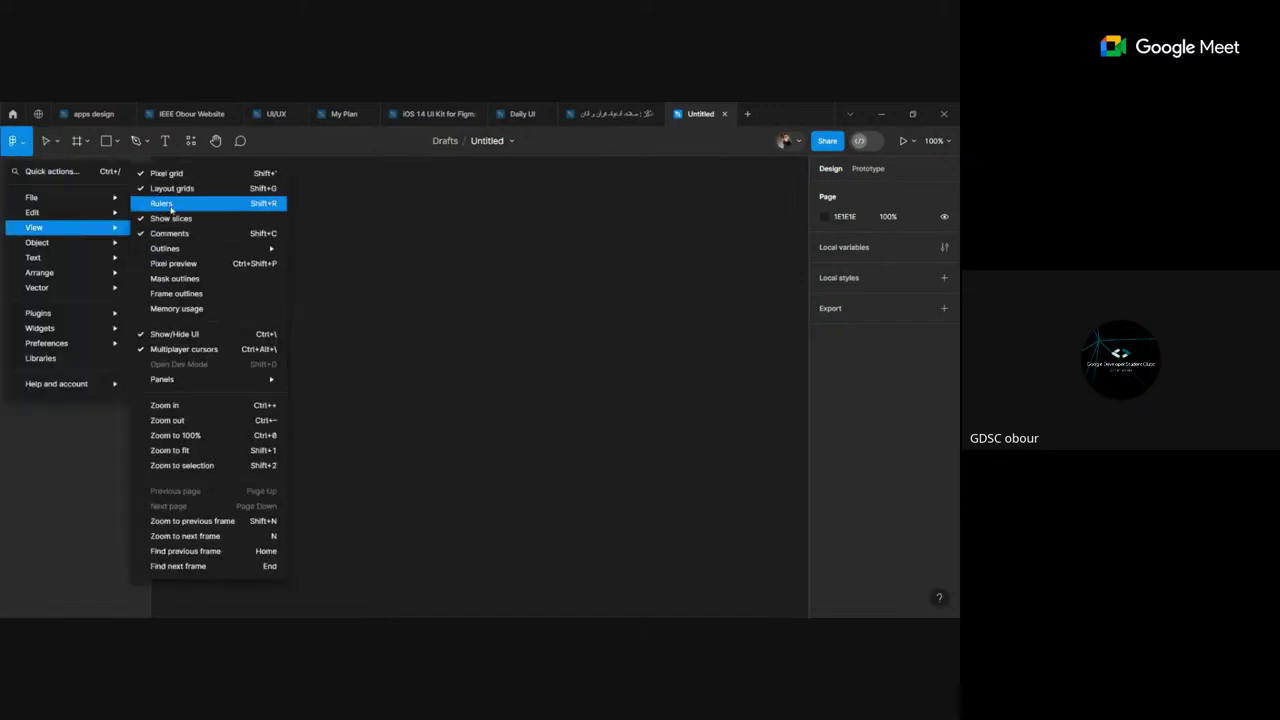
pyautogui.click(366, 211)
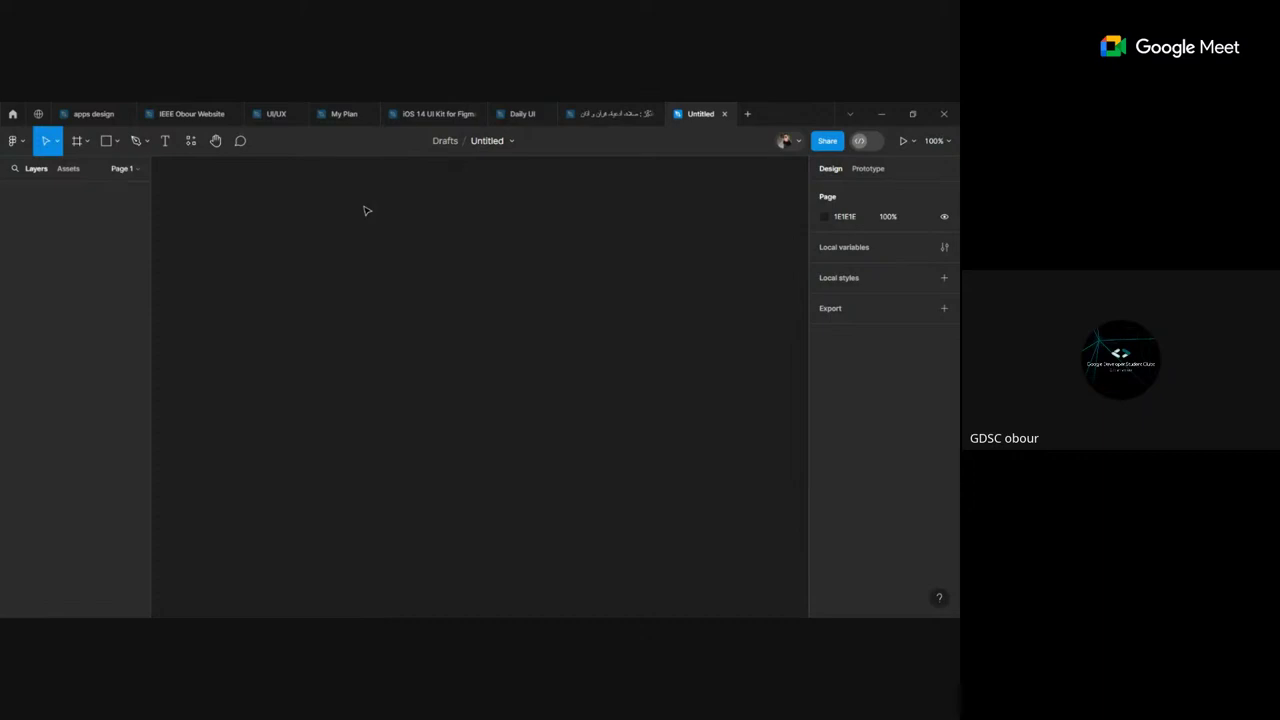
pyautogui.hotkey('shift', 'r')
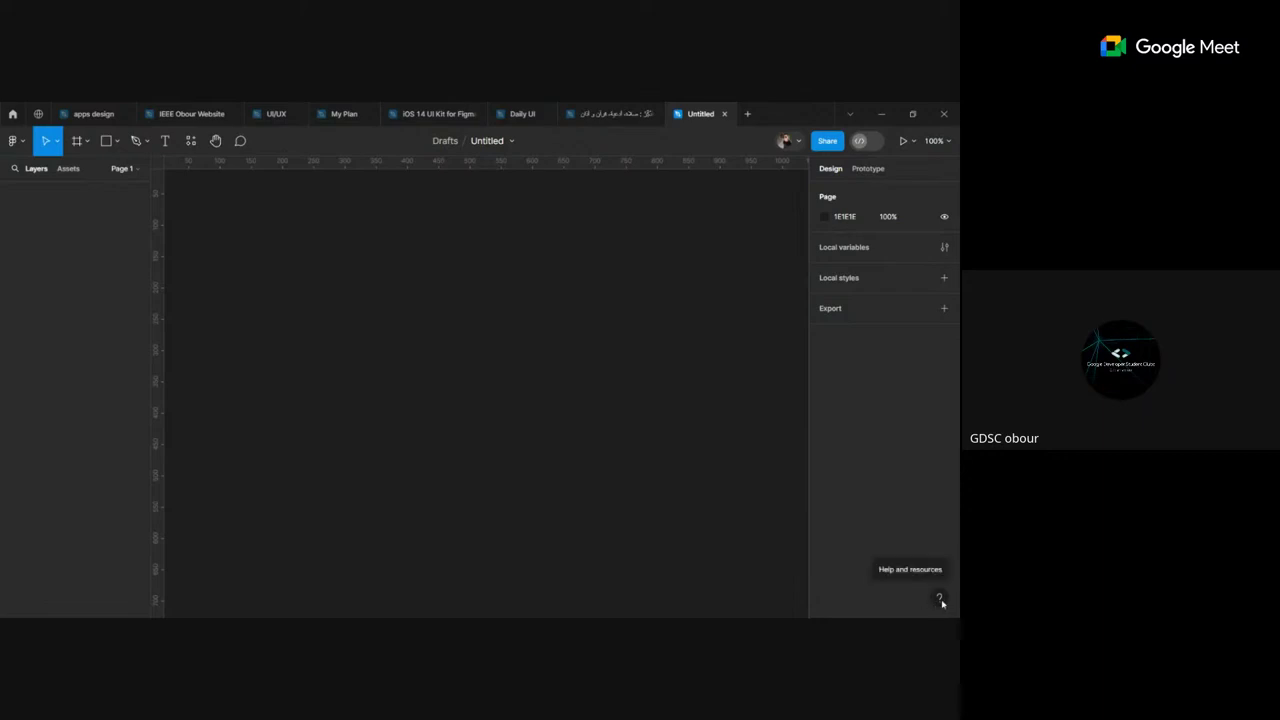
# Step: Browse the Tools, Edit, Transform, Arrange and Components keyboard shortcuts, then close the reference
pyautogui.click(940, 600)
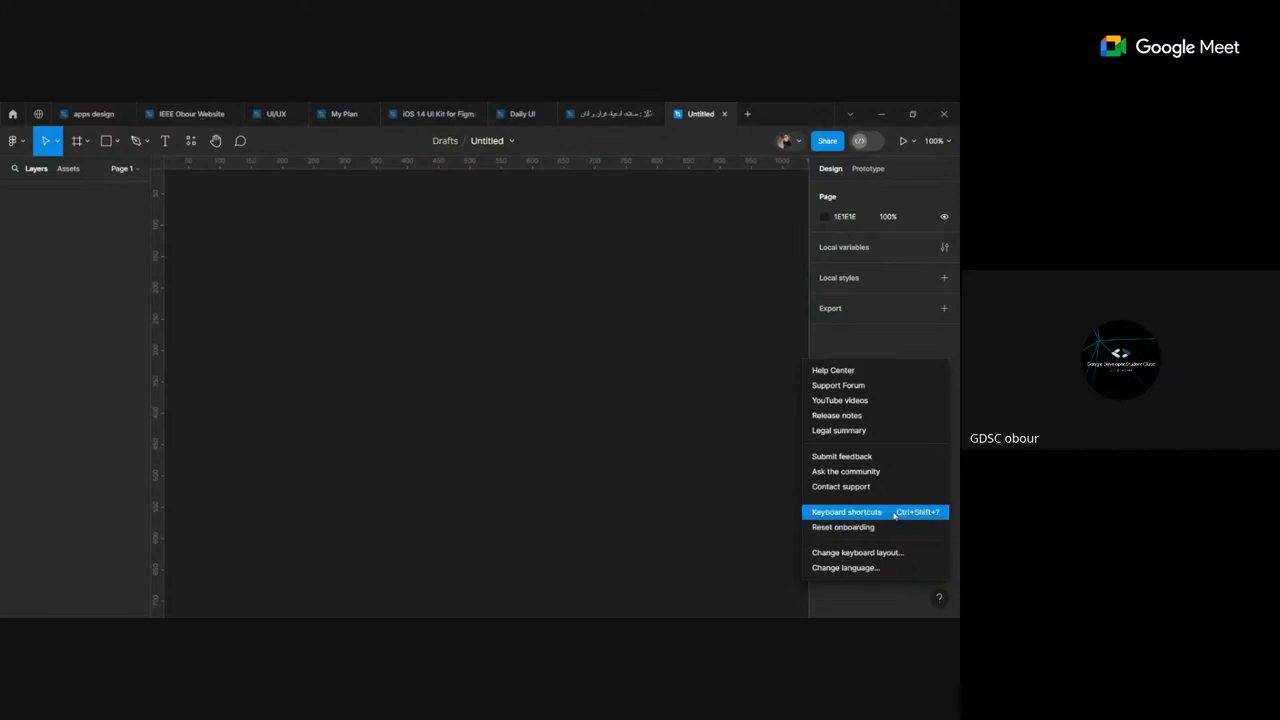
pyautogui.click(895, 515)
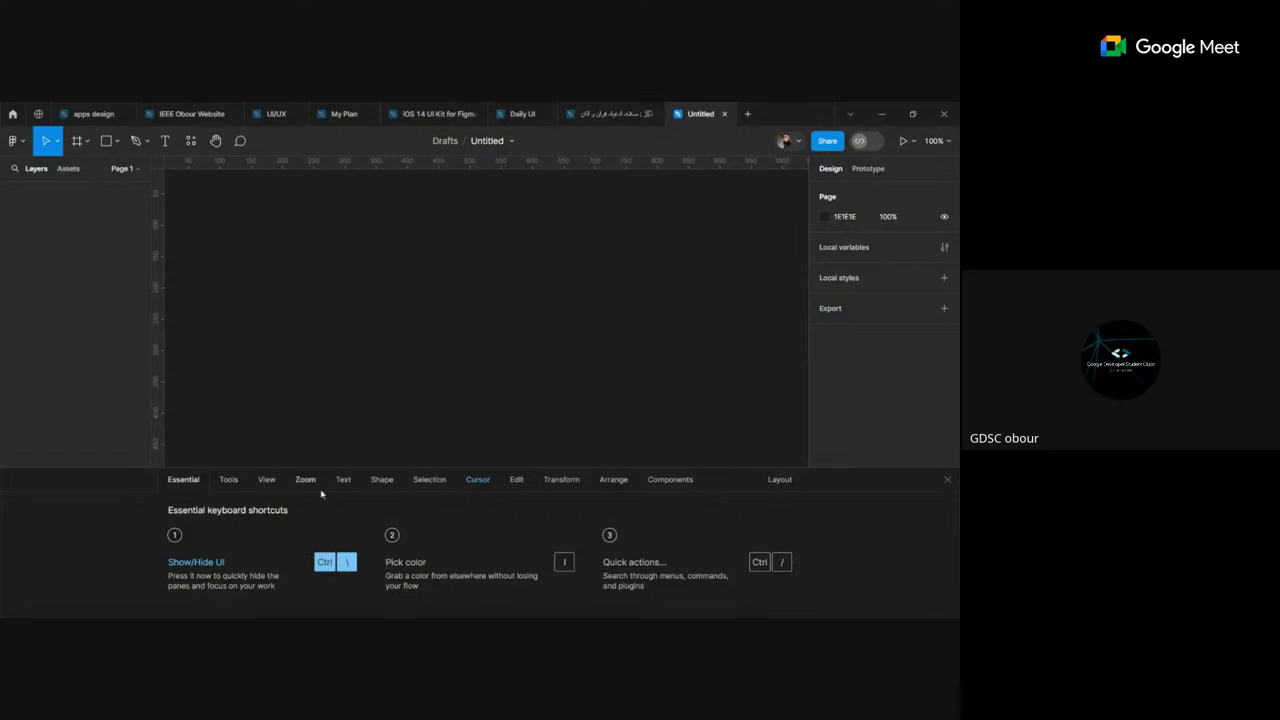
pyautogui.click(228, 482)
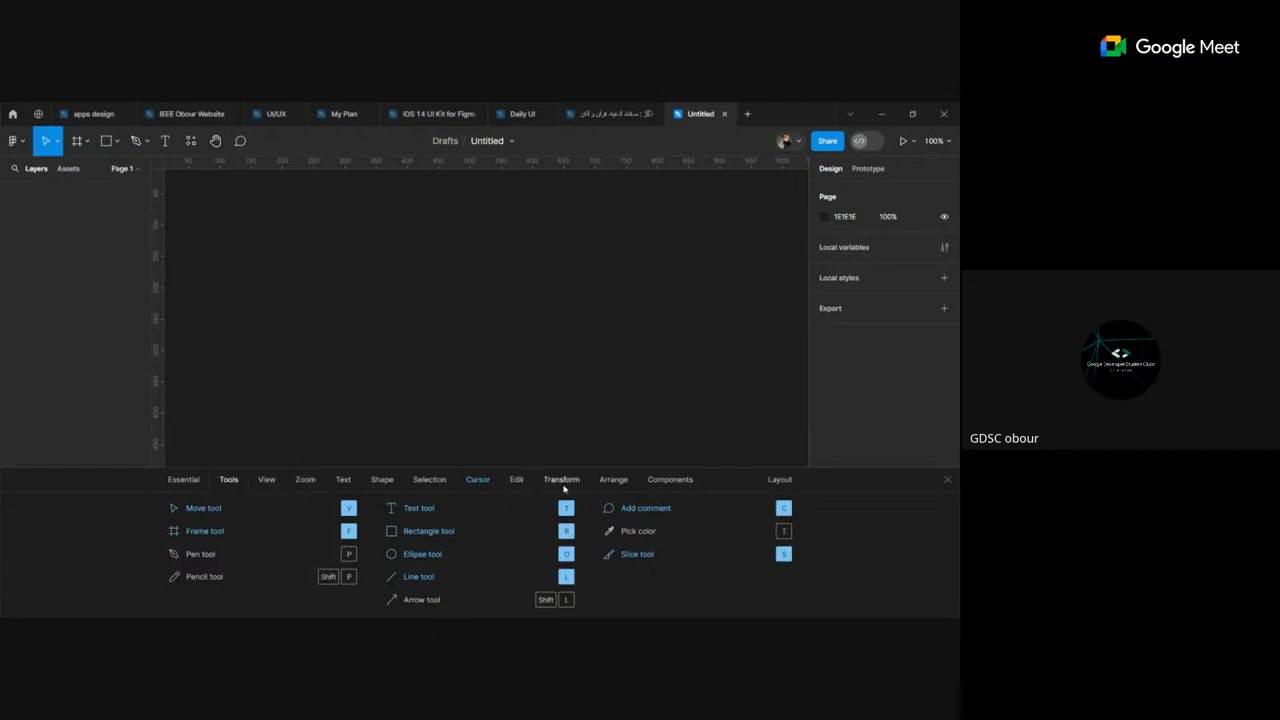
pyautogui.click(517, 480)
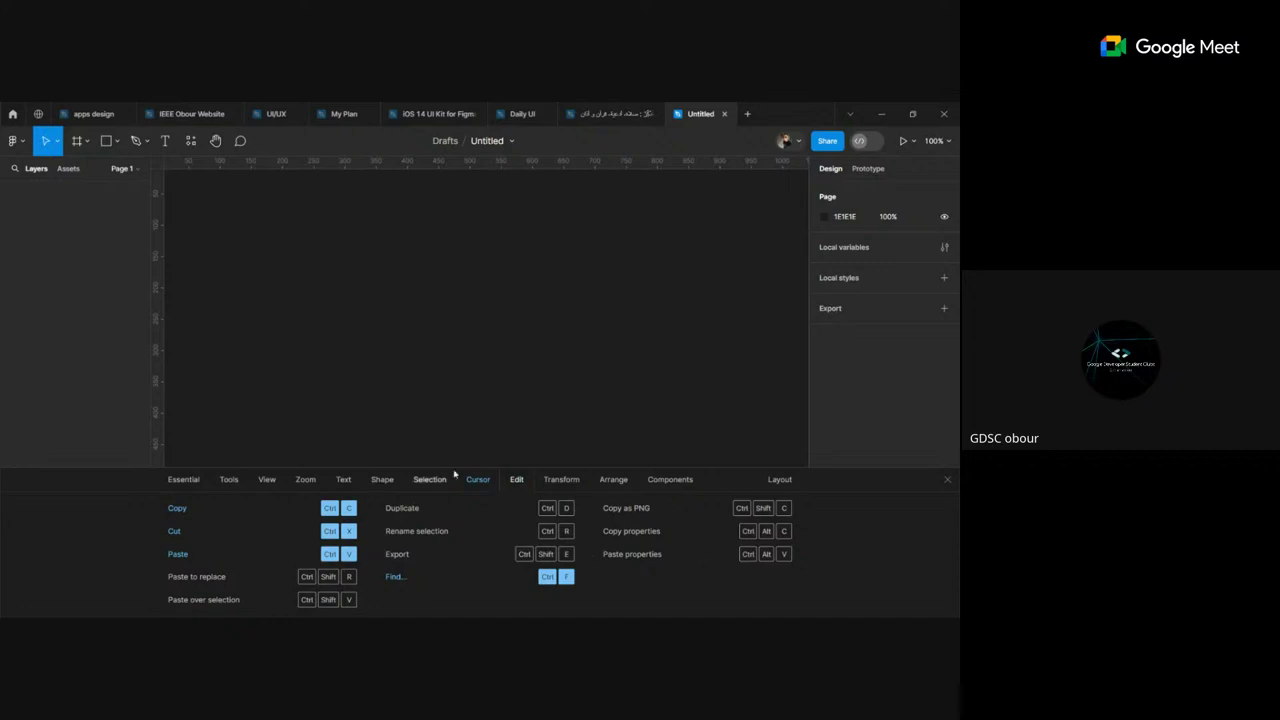
pyautogui.click(563, 480)
pyautogui.click(613, 480)
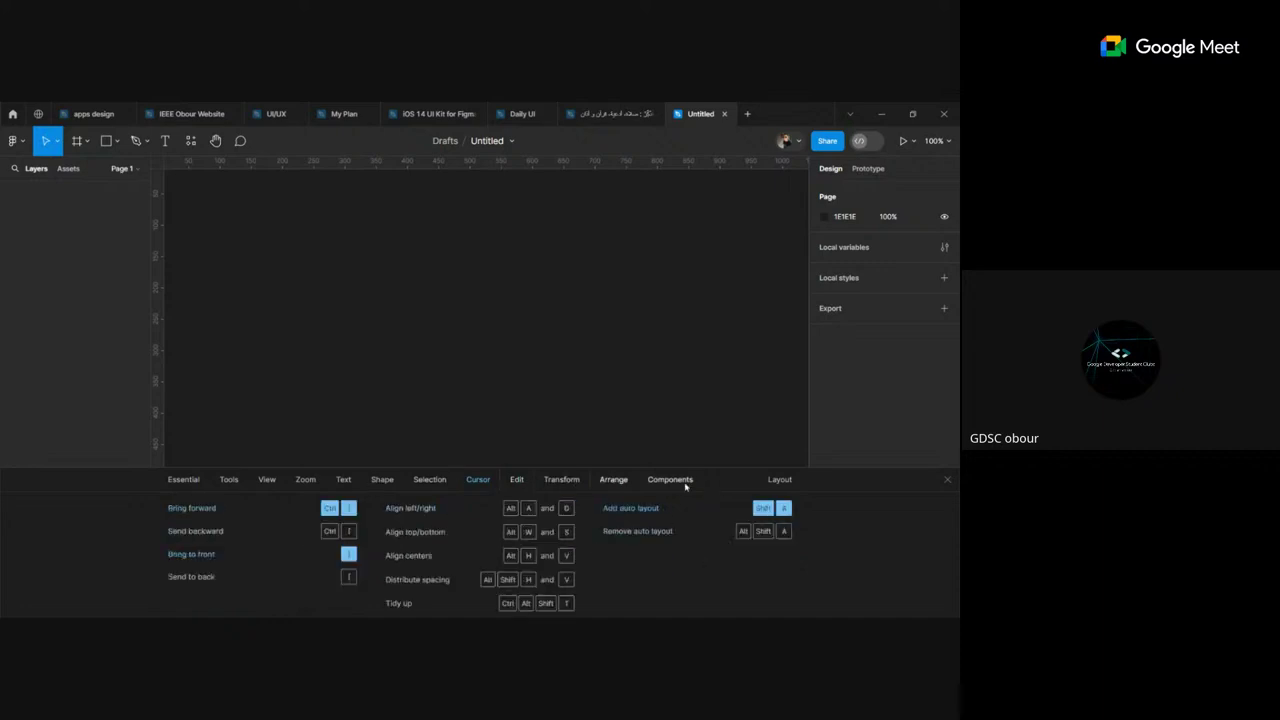
pyautogui.click(670, 480)
pyautogui.click(947, 479)
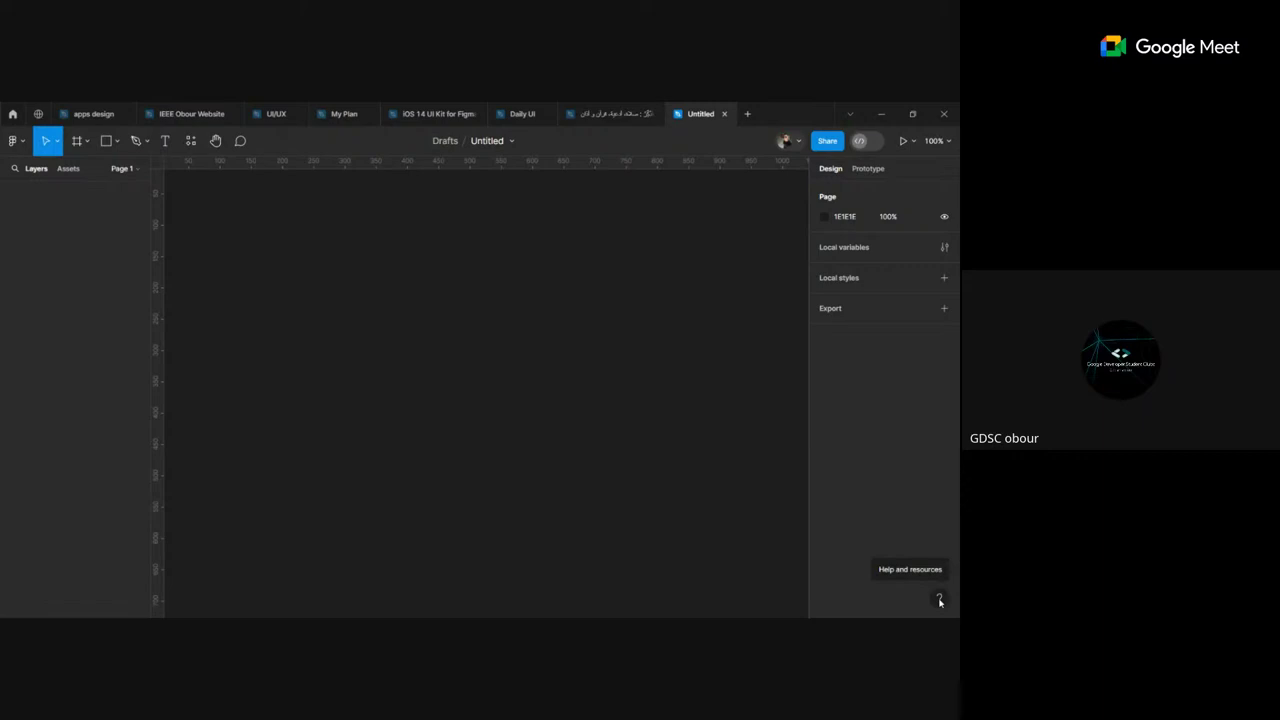
pyautogui.click(940, 600)
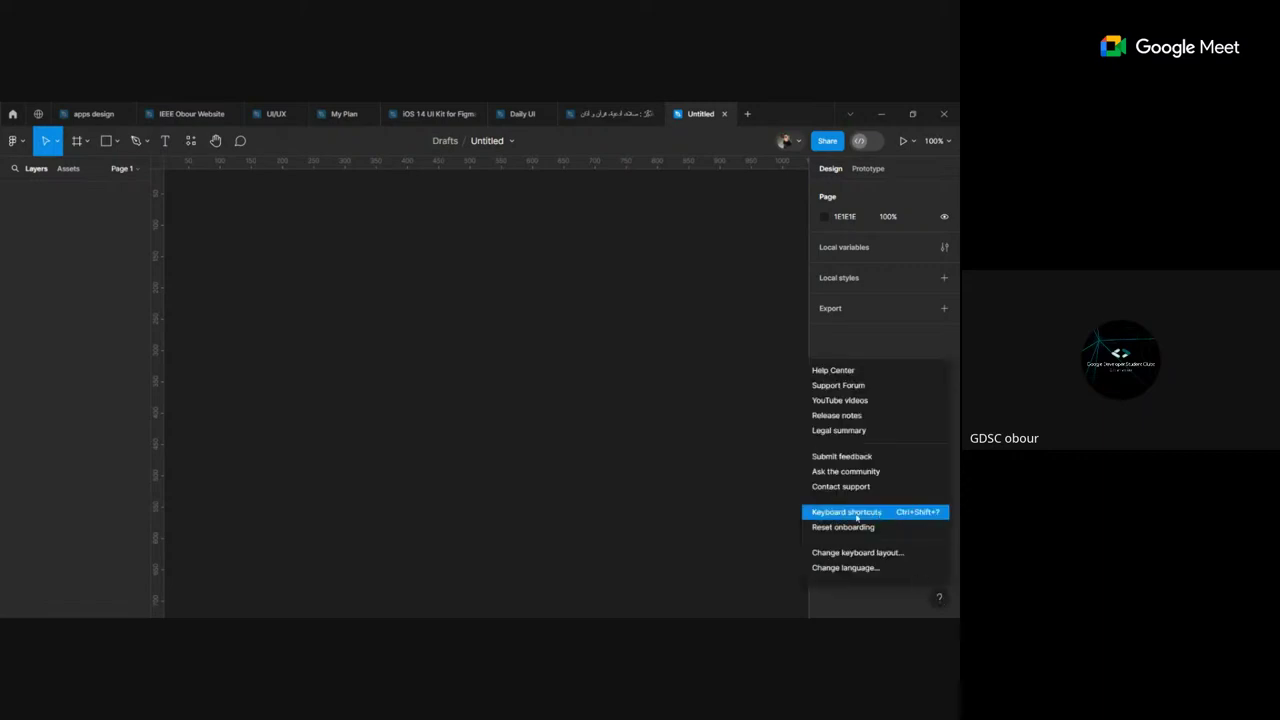
pyautogui.click(850, 519)
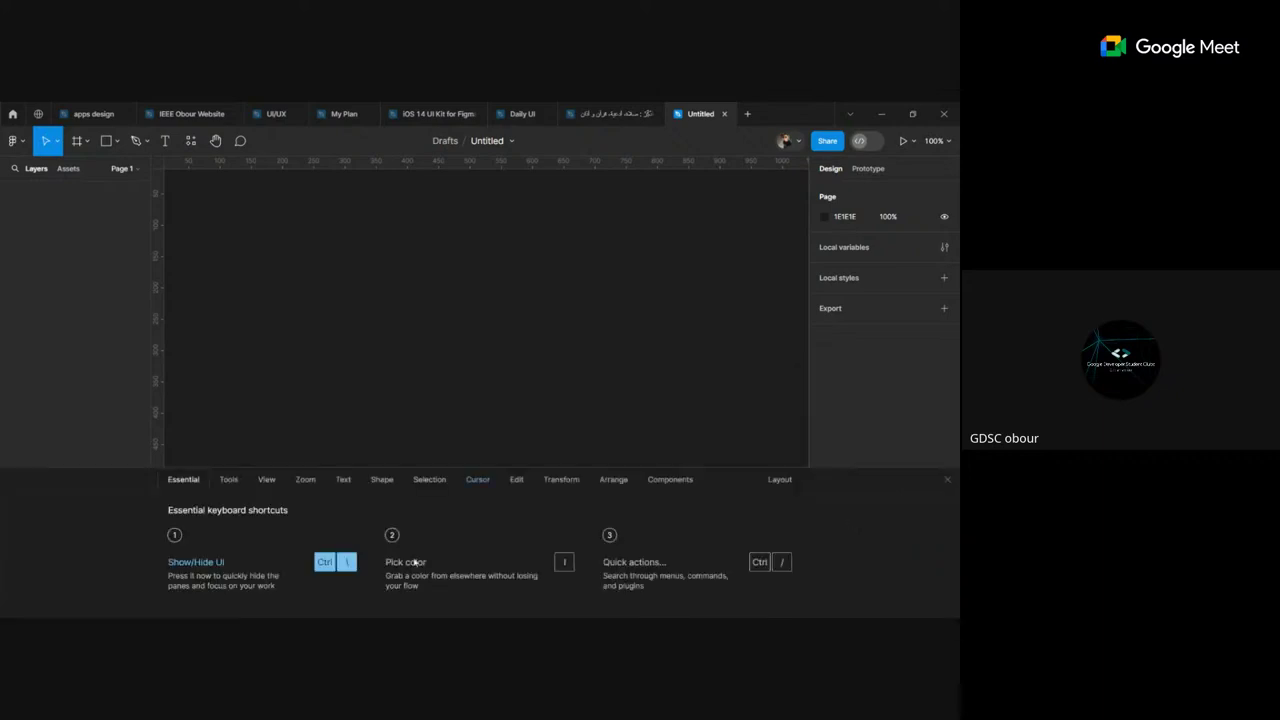
pyautogui.click(229, 481)
pyautogui.click(297, 487)
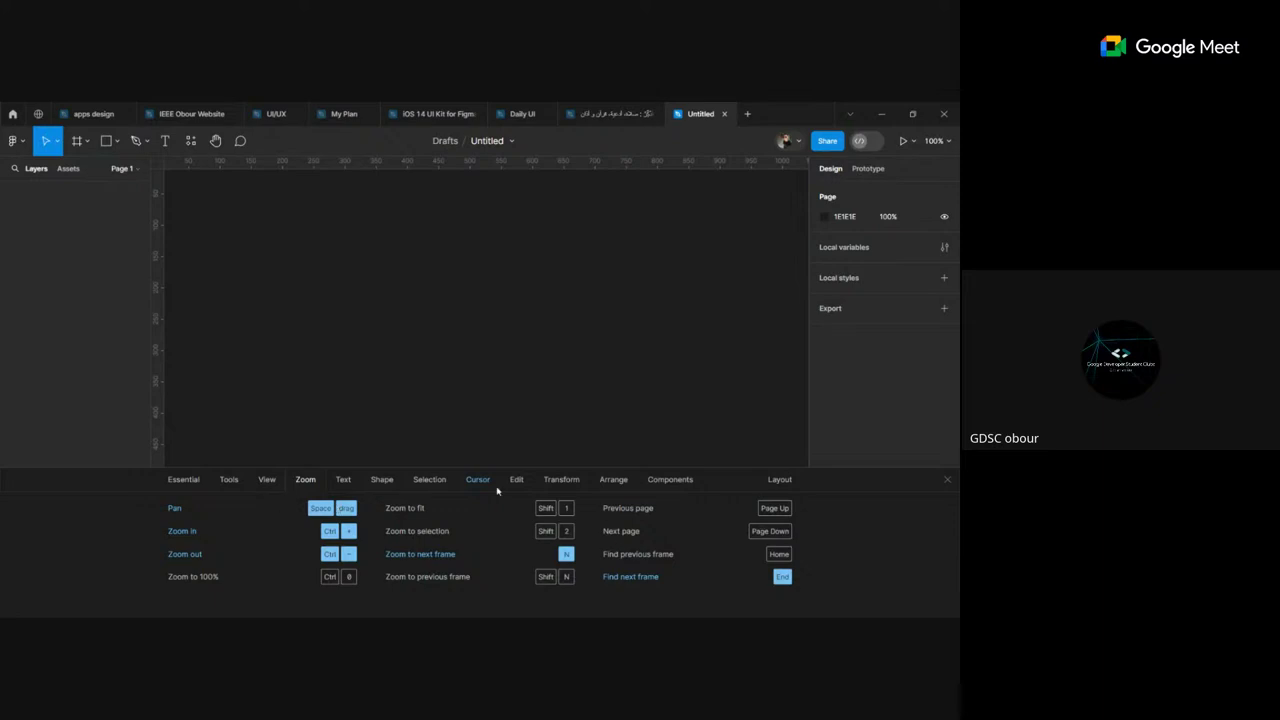
pyautogui.click(454, 483)
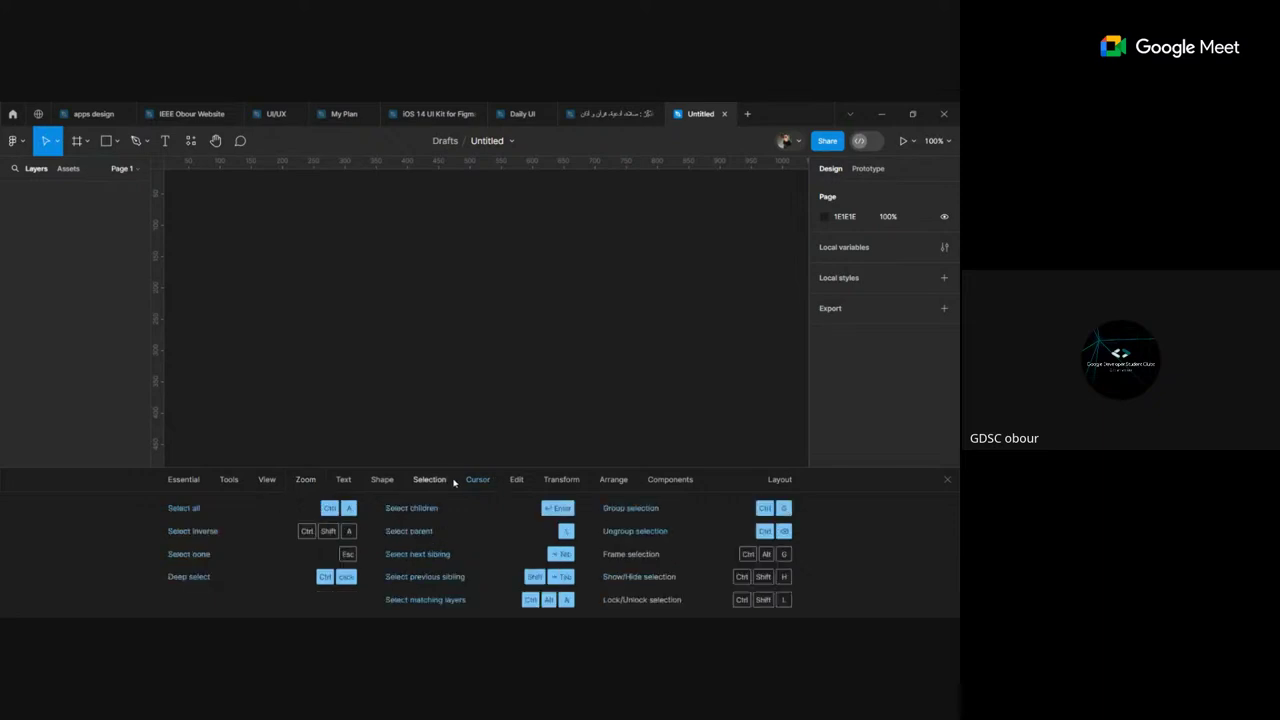
pyautogui.click(947, 479)
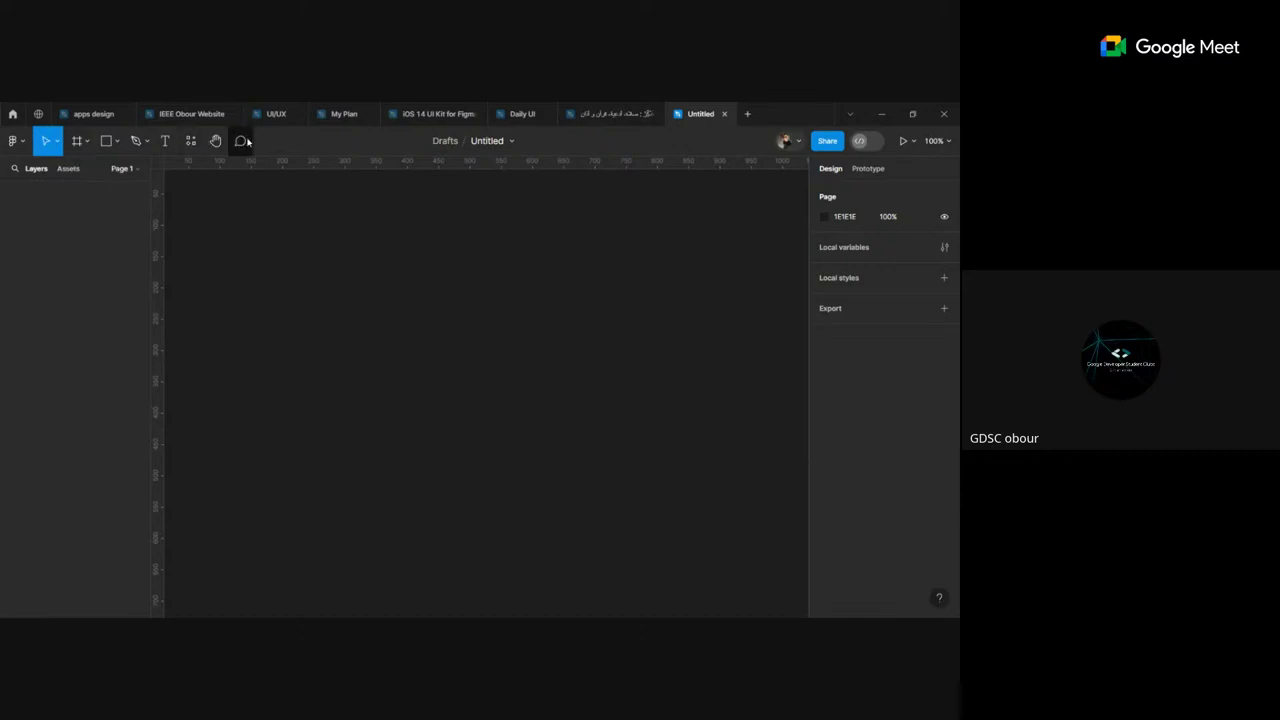
# Step: Browse the main menu twice, then show the Move tool's Move and Scale variants
pyautogui.click(20, 142)
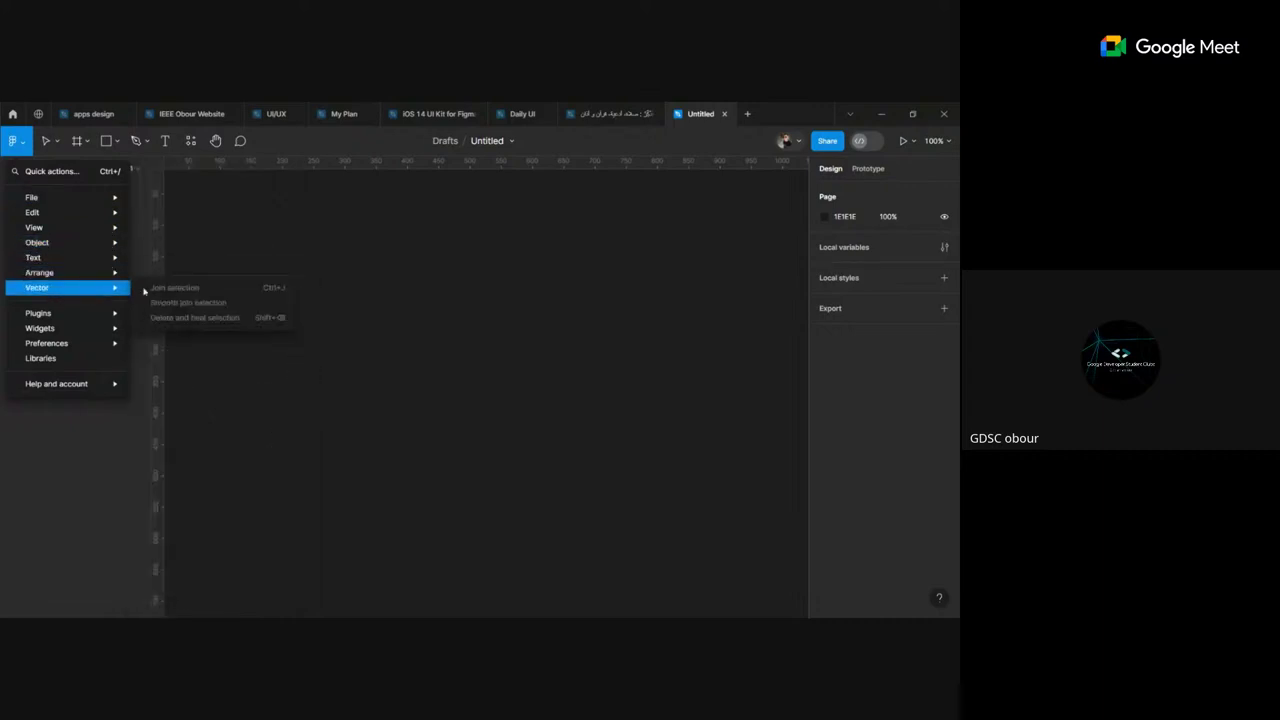
pyautogui.click(46, 145)
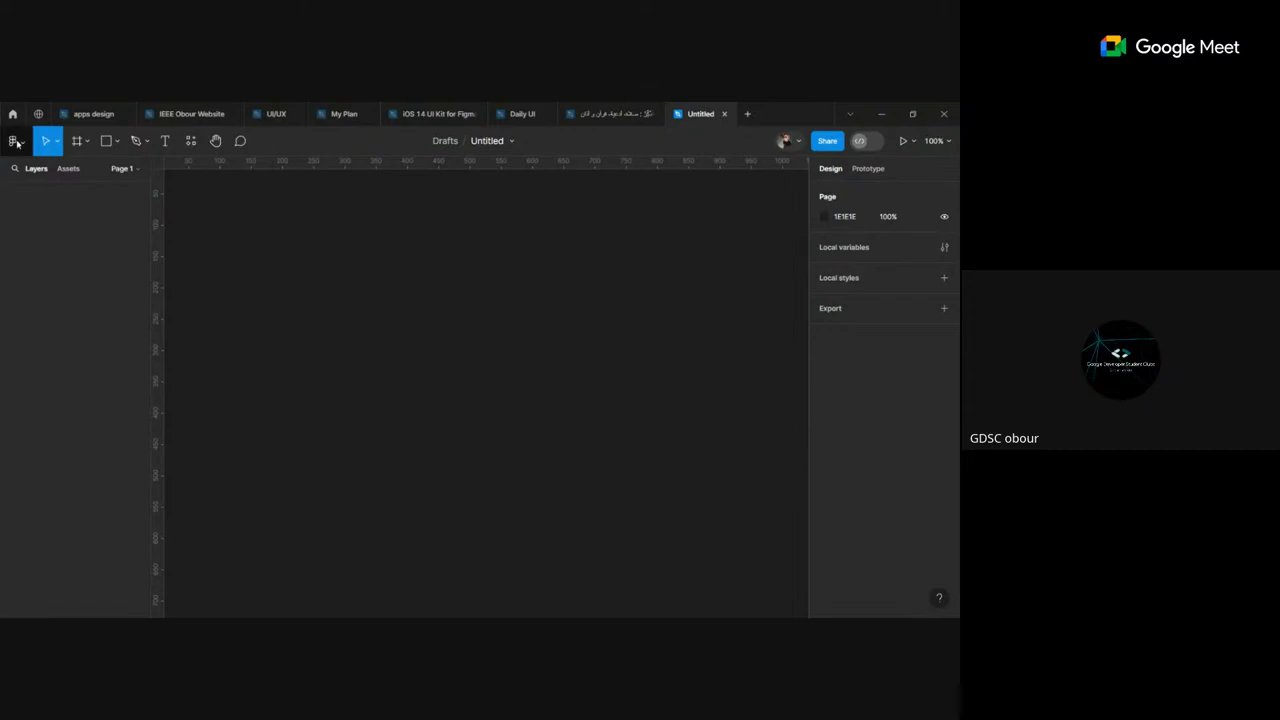
pyautogui.click(15, 142)
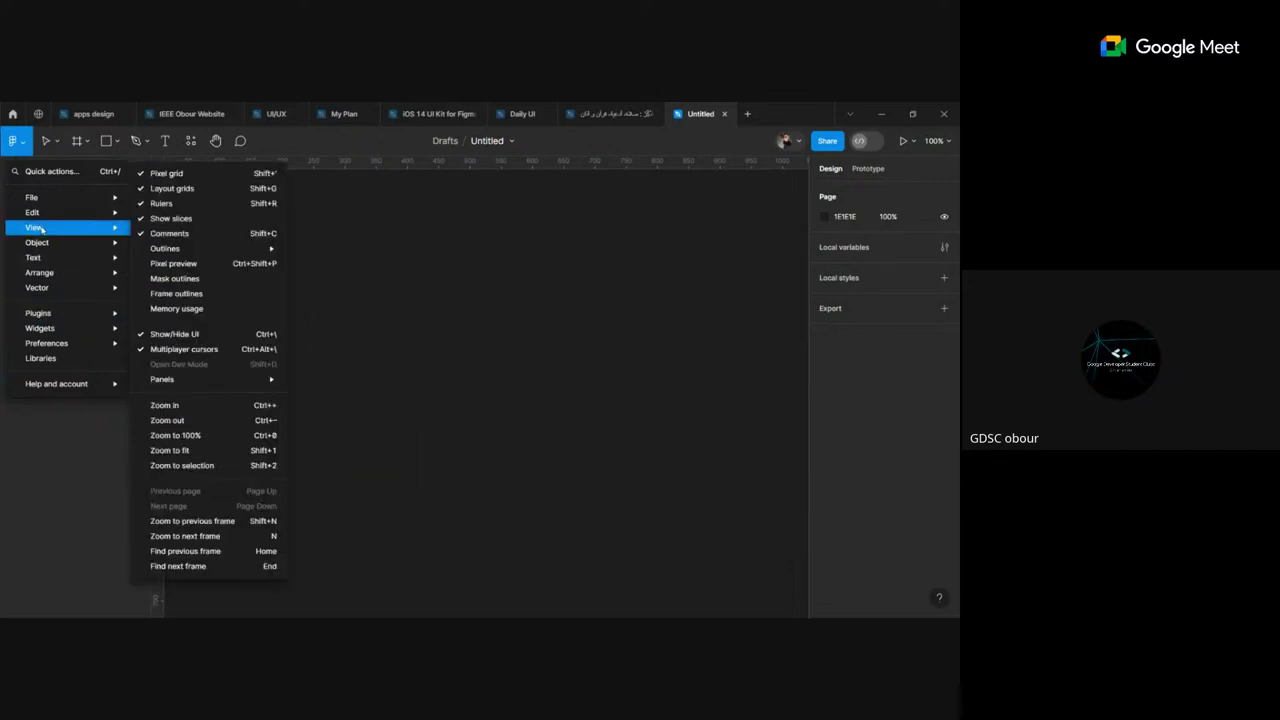
pyautogui.moveTo(32, 212)
pyautogui.click(305, 267)
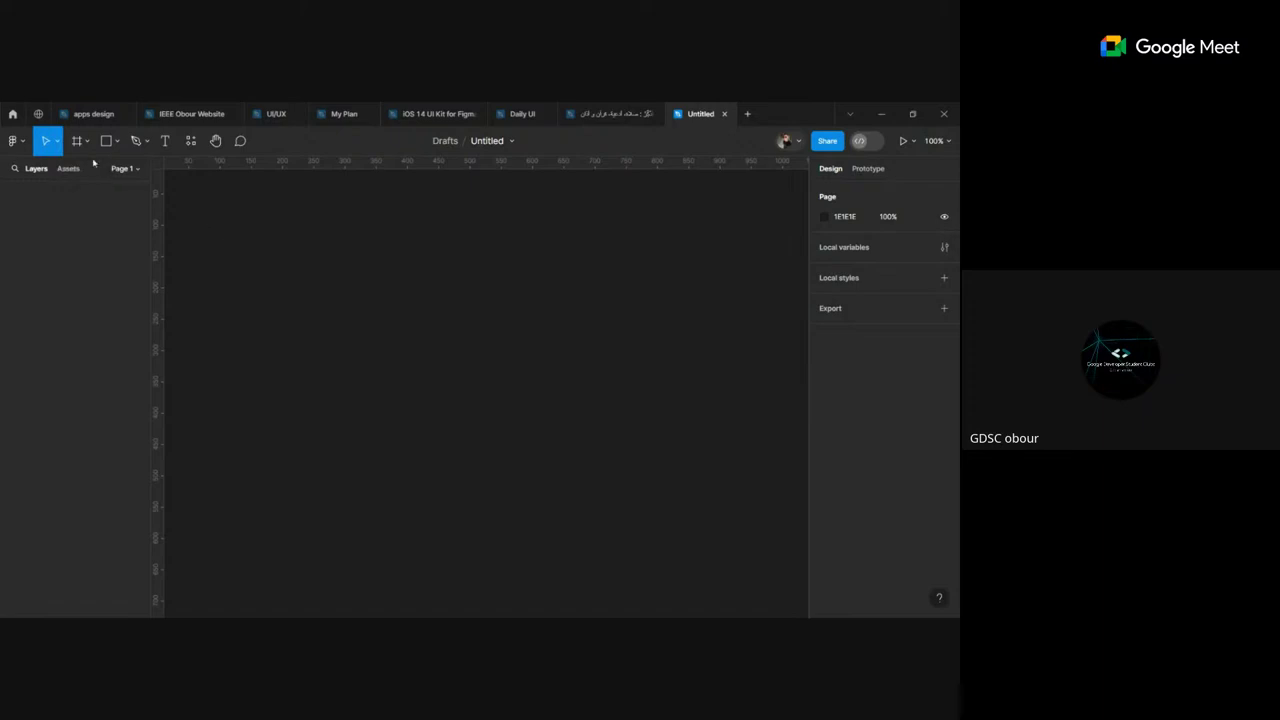
pyautogui.click(57, 141)
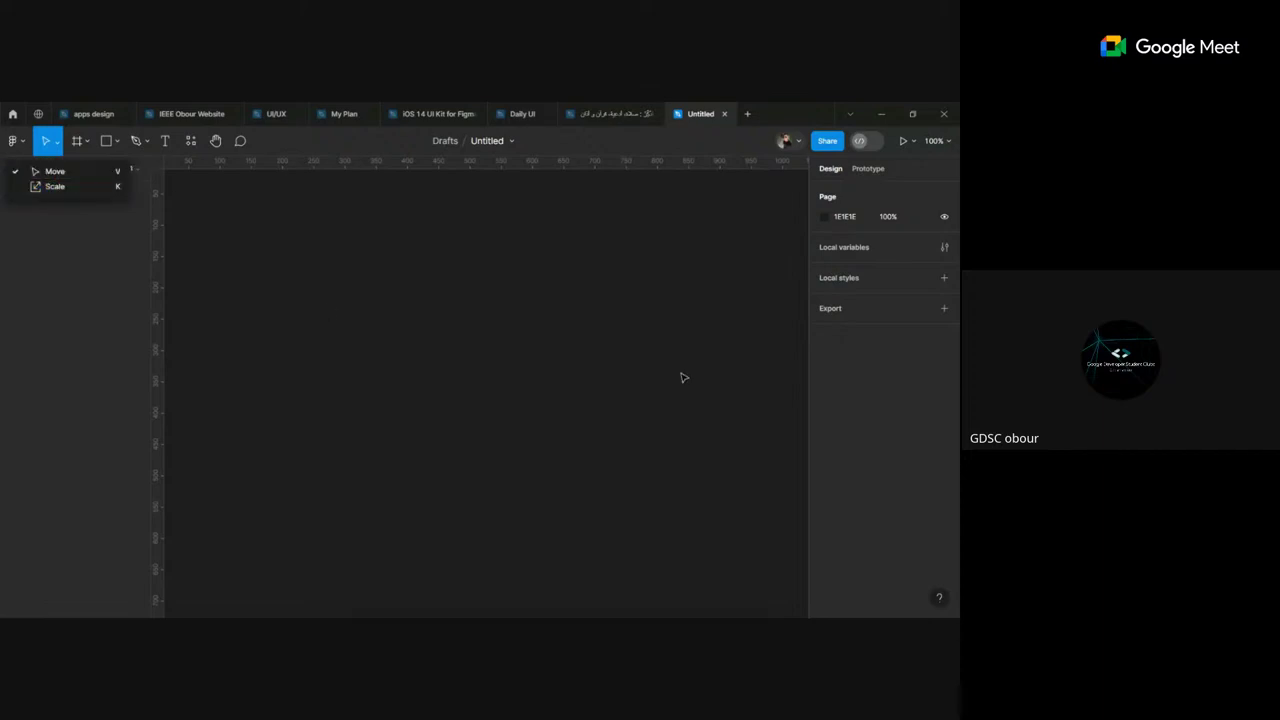
# Step: Add a text layer reading 'hello' on the canvas and finish editing it
pyautogui.click(69, 187)
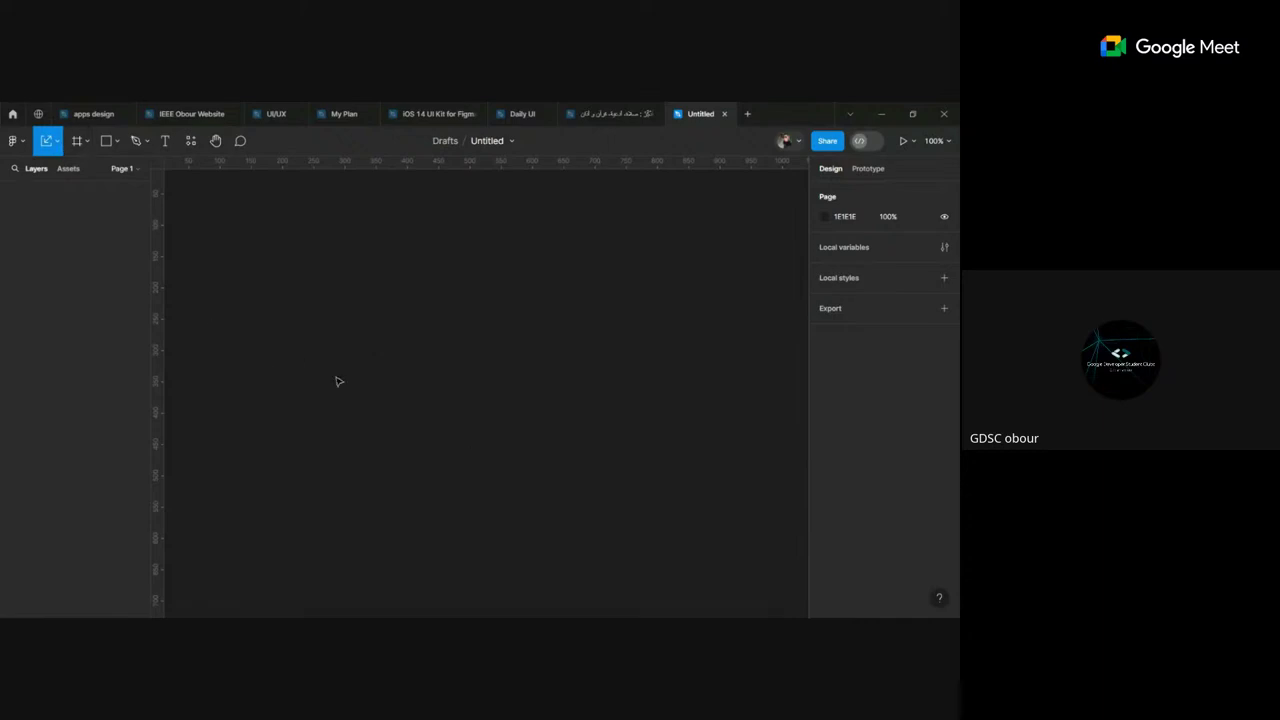
pyautogui.press('t')
pyautogui.click(321, 320)
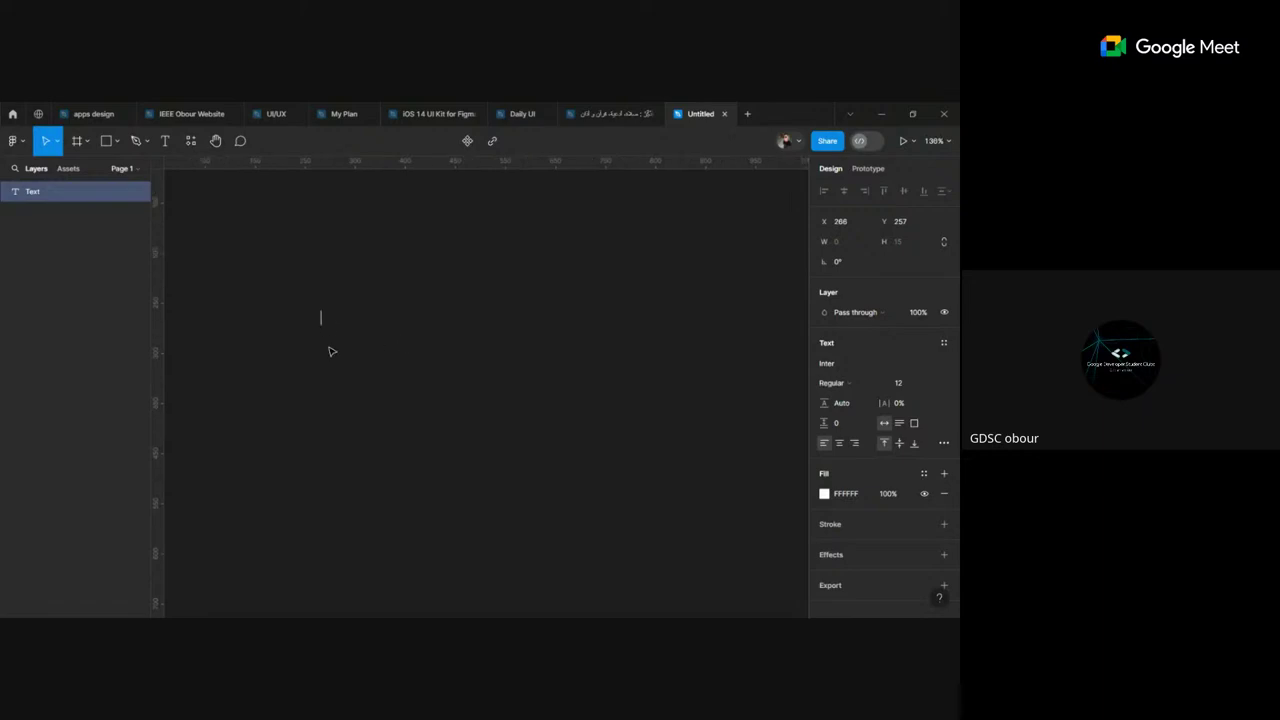
pyautogui.scroll(3, 332, 351)
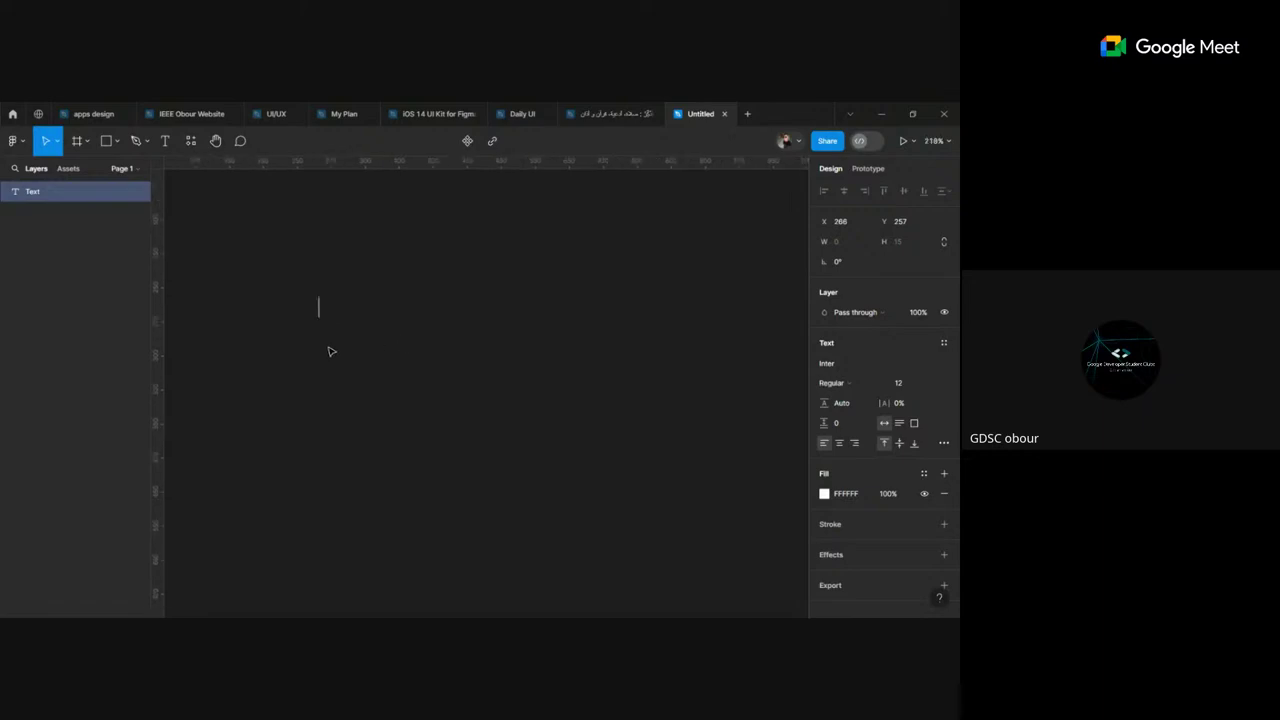
pyautogui.write('hello')
pyautogui.press('Escape')
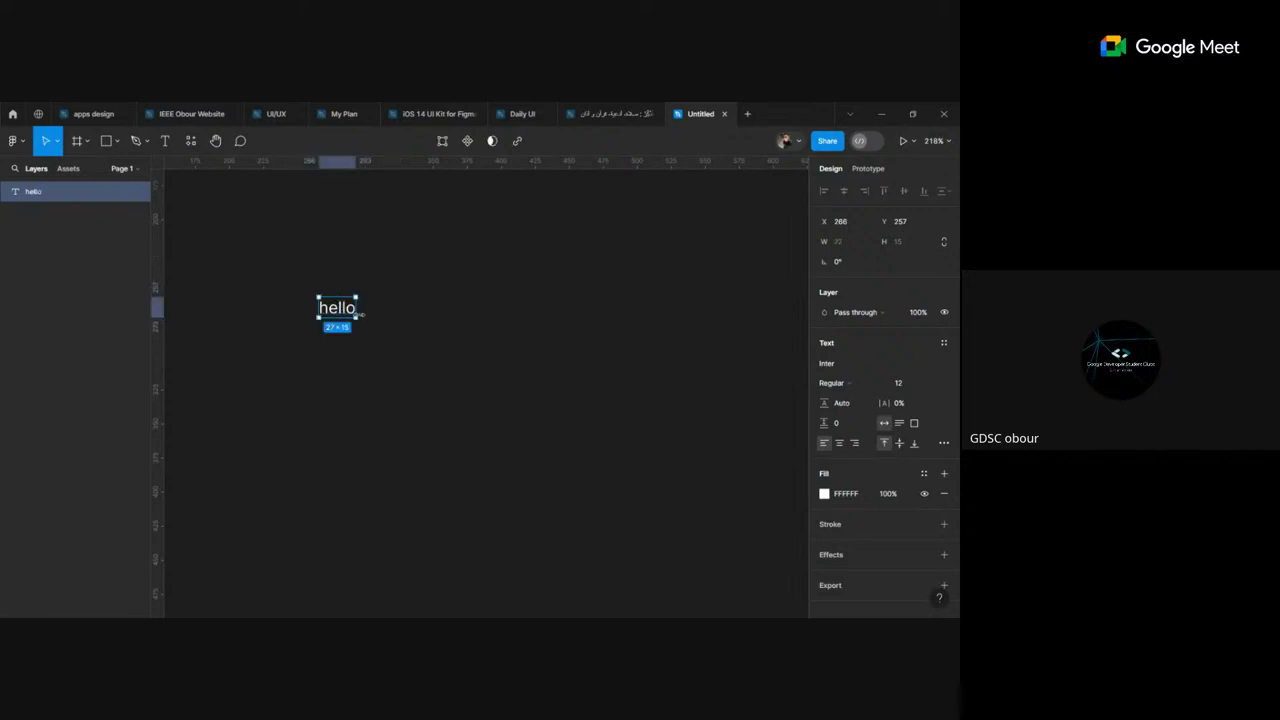
# Step: Enlarge the hello text box, undo back to 27×15, and activate the Scale tool
pyautogui.moveTo(357, 318)
pyautogui.mouseDown()
pyautogui.moveTo(400, 545)
pyautogui.moveTo(572, 490)
pyautogui.mouseUp()
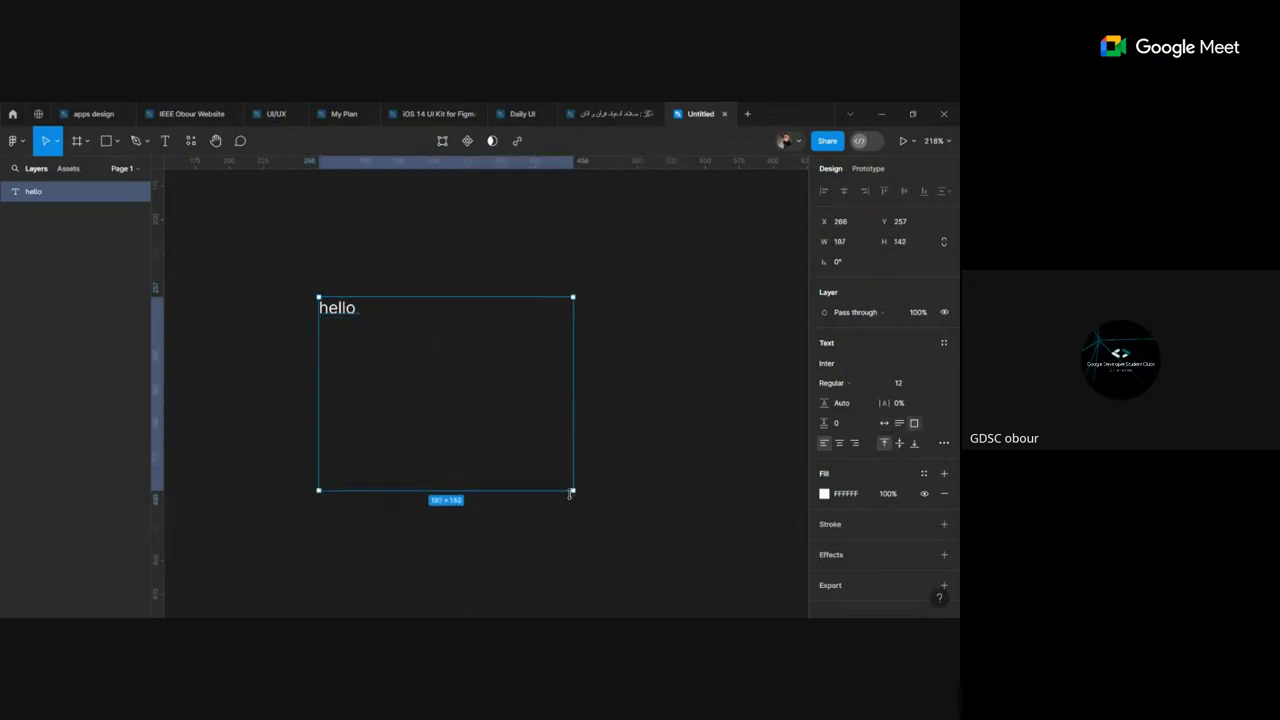
pyautogui.moveTo(572, 491)
pyautogui.mouseDown()
pyautogui.moveTo(661, 563)
pyautogui.moveTo(661, 495)
pyautogui.mouseUp()
pyautogui.hotkey('ctrl', 'z')
pyautogui.hotkey('ctrl', 'z')
pyautogui.hotkey('ctrl', 'z')
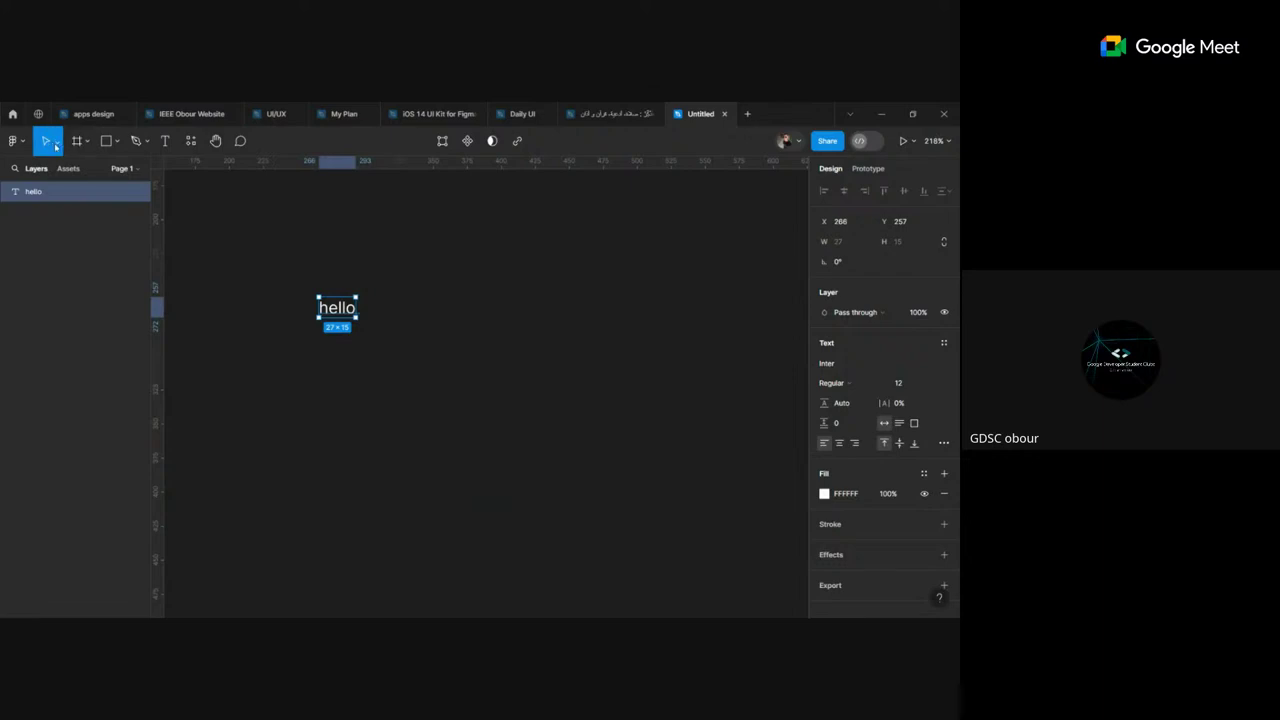
pyautogui.click(57, 141)
pyautogui.click(81, 186)
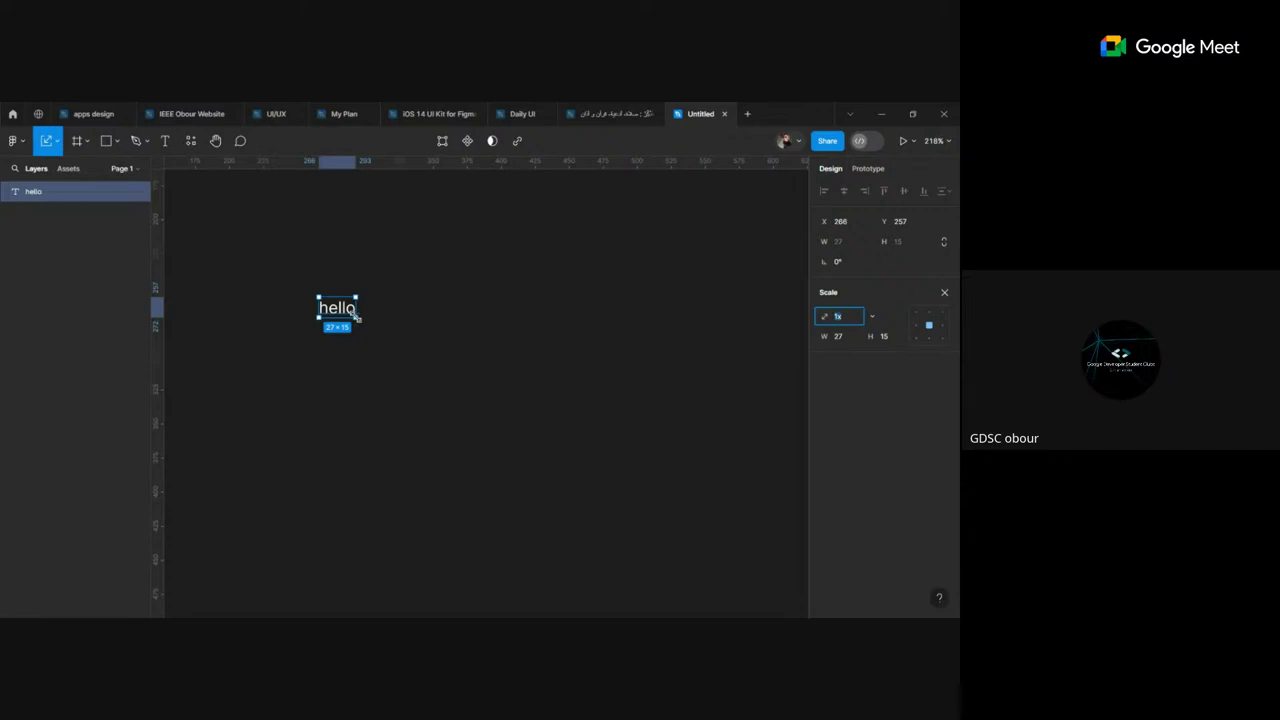
# Step: Scale the hello text proportionally up to 290×156, enlarging its font to 128.8
pyautogui.moveTo(356, 316); pyautogui.dragTo(547, 481)
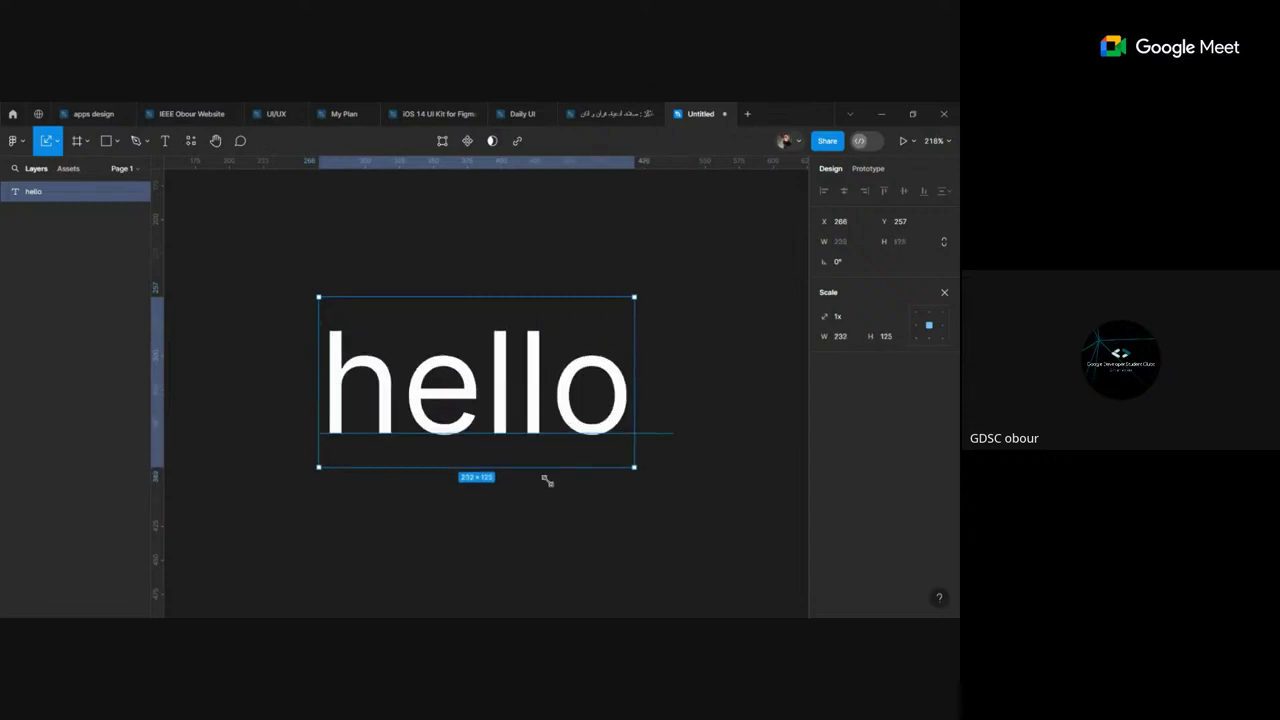
pyautogui.moveTo(547, 481)
pyautogui.mouseDown()
pyautogui.moveTo(642, 553)
pyautogui.moveTo(558, 487)
pyautogui.mouseUp()
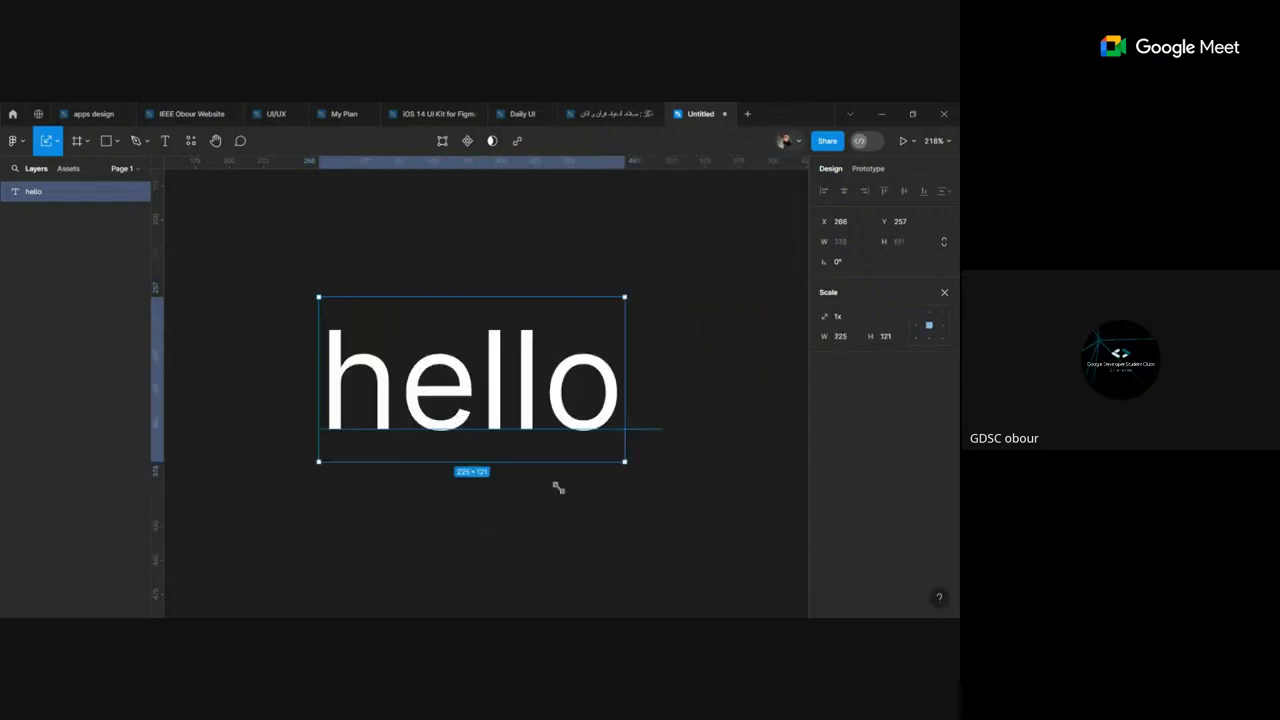
pyautogui.moveTo(558, 487); pyautogui.dragTo(592, 518)
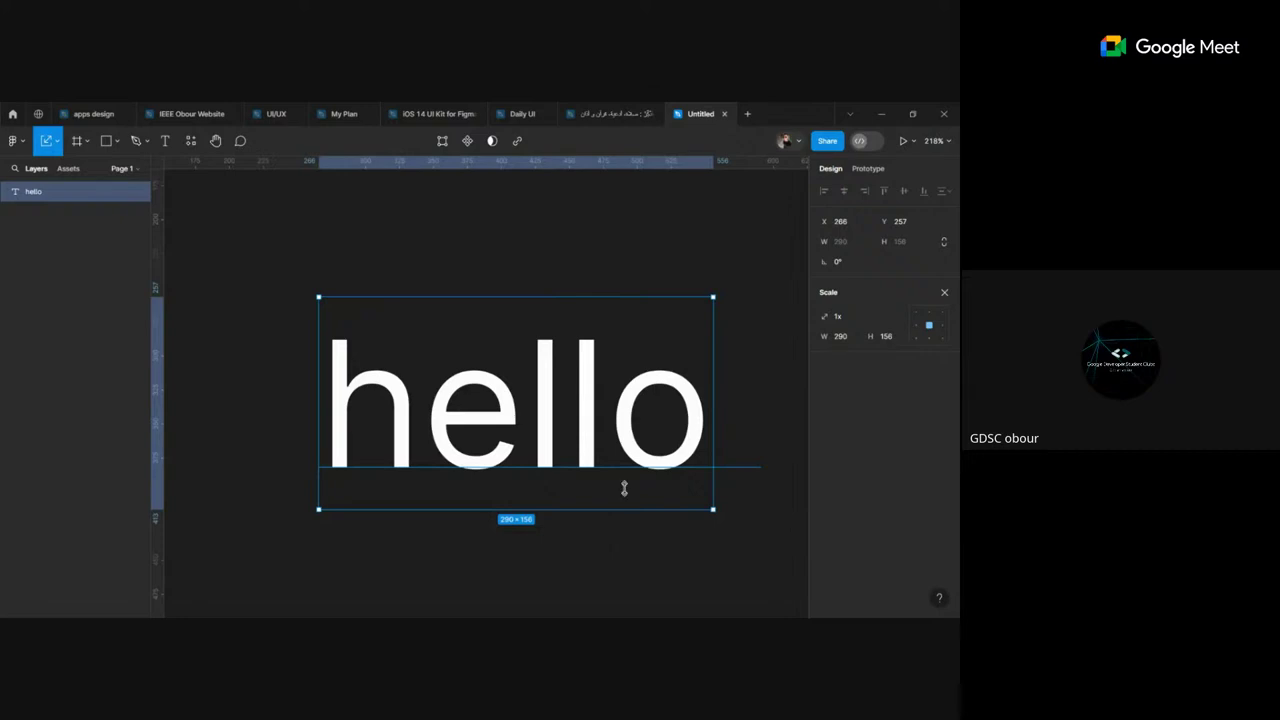
pyautogui.click(58, 142)
# Step: With the Move tool, stretch the hello text box wider and taller
pyautogui.press('v')
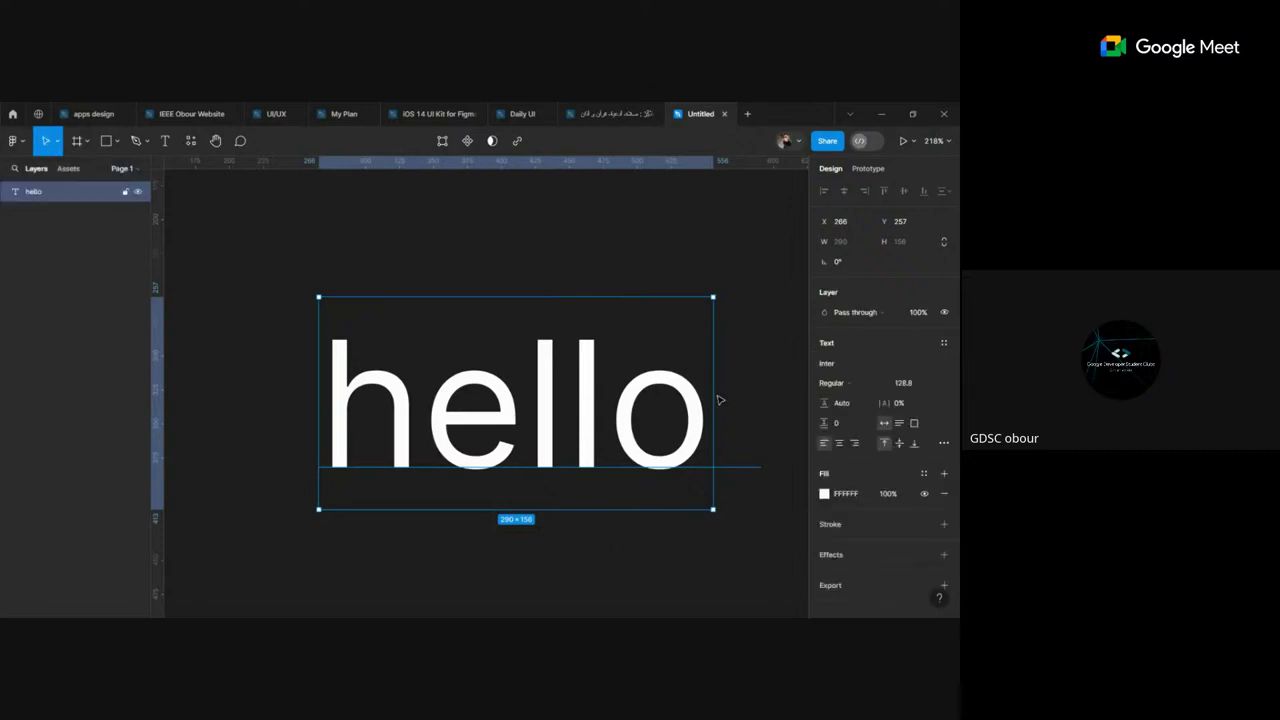
pyautogui.moveTo(713, 395); pyautogui.dragTo(727, 395)
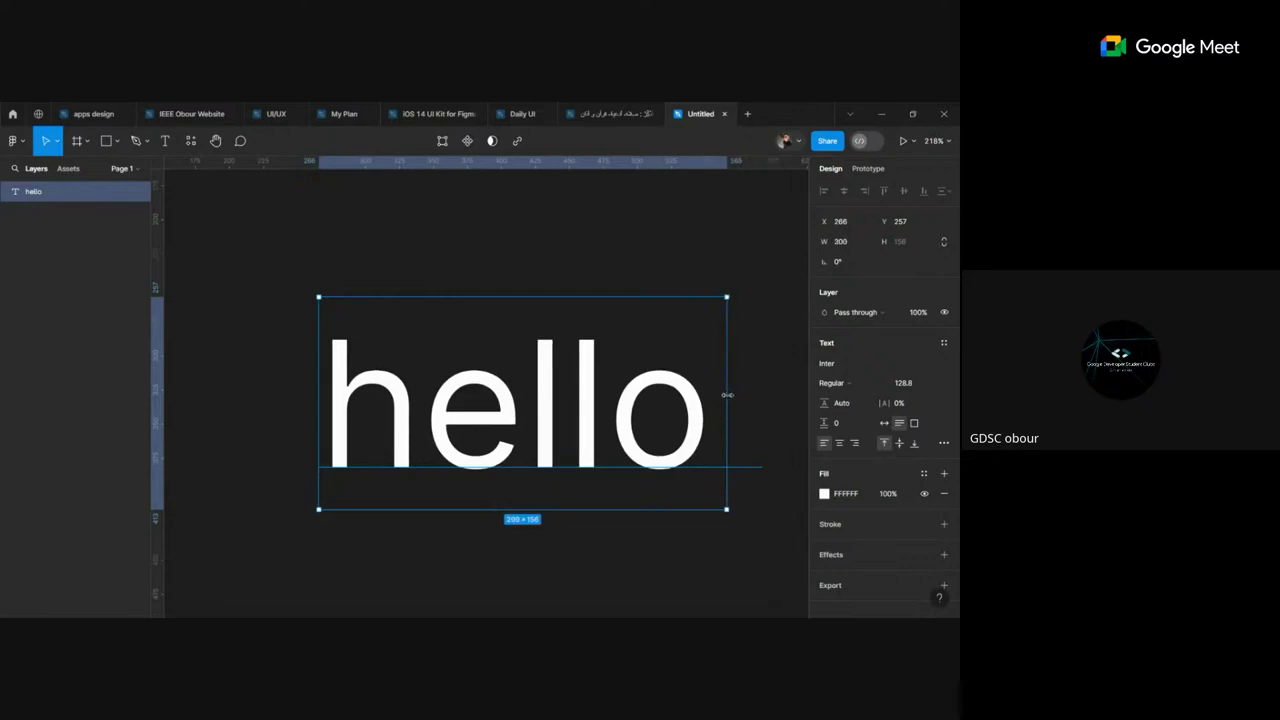
pyautogui.moveTo(655, 509); pyautogui.dragTo(660, 599)
pyautogui.scroll(-1, 630, 514)
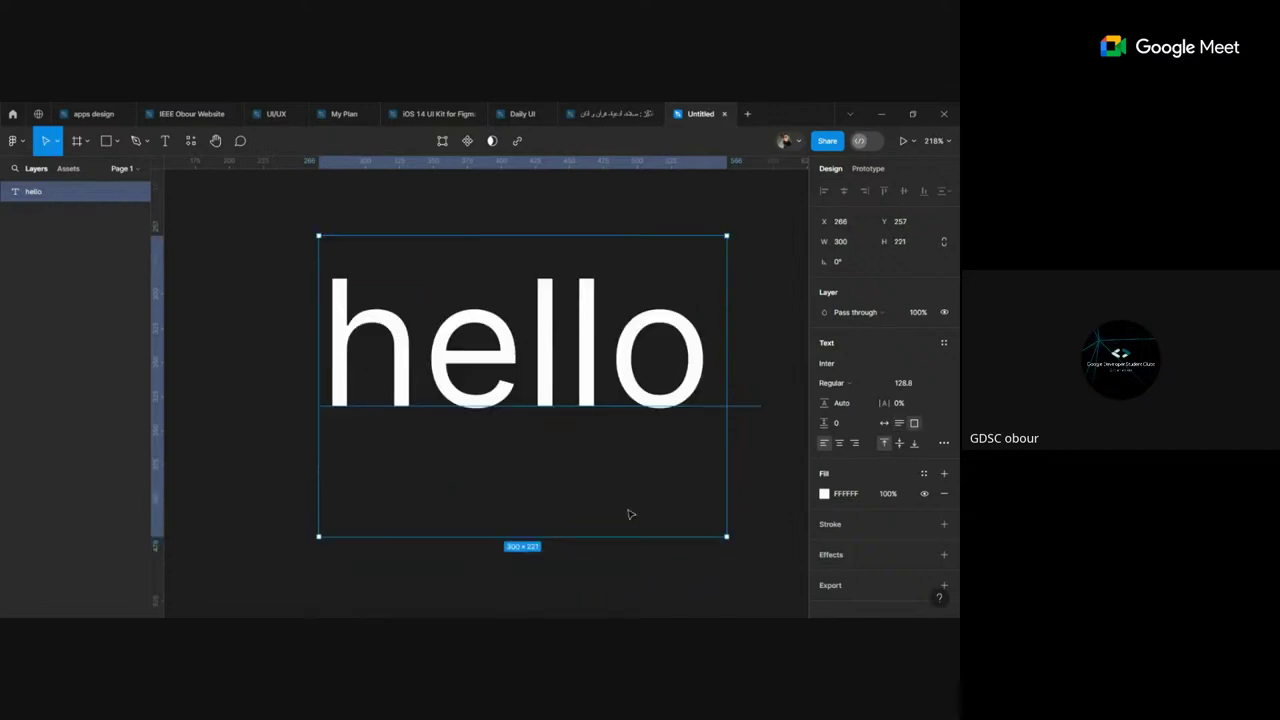
pyautogui.moveTo(623, 536); pyautogui.dragTo(623, 589)
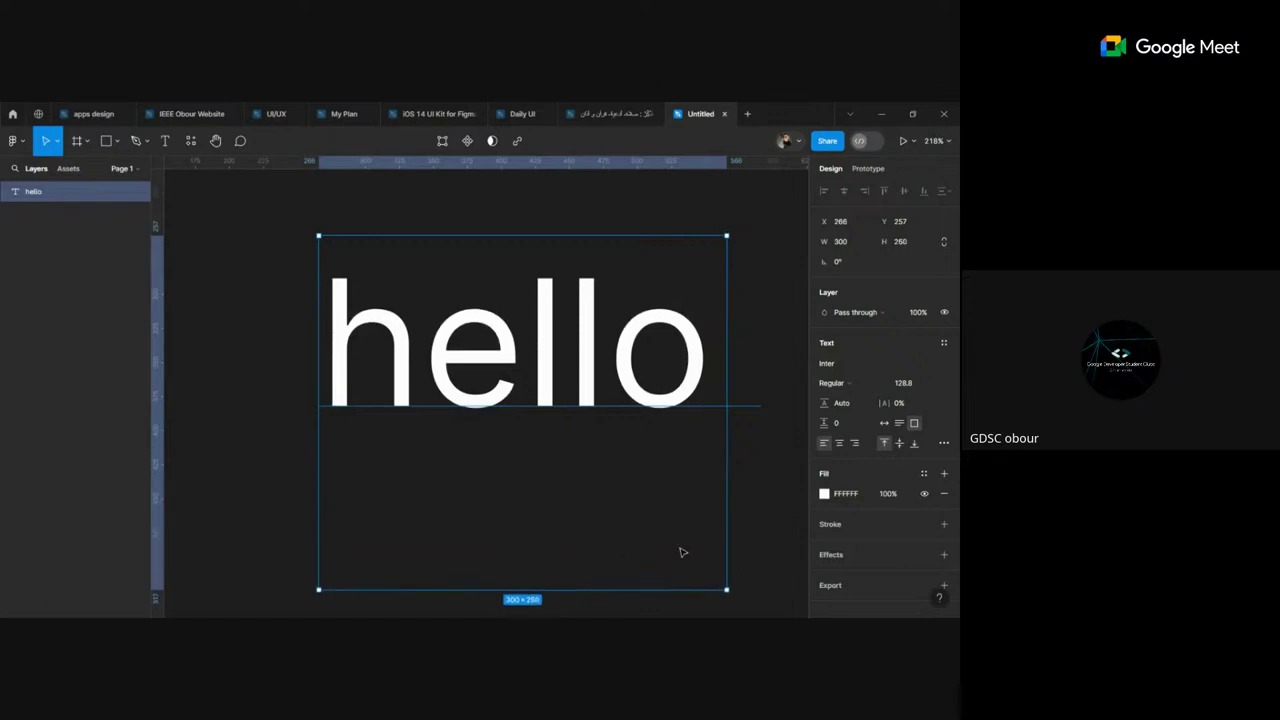
# Step: Set the text box height to 300 and centre hello horizontally and vertically
pyautogui.click(908, 243)
pyautogui.write('30')
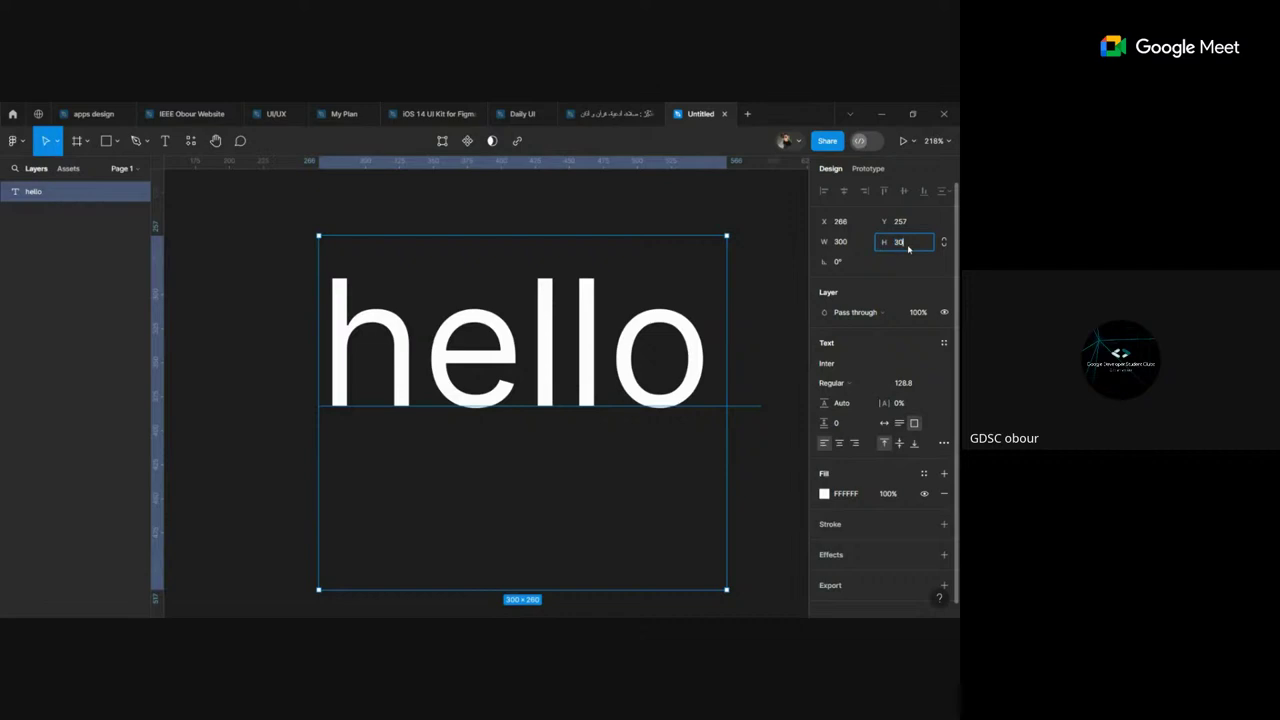
pyautogui.write('0')
pyautogui.press('Return')
pyautogui.scroll(-5, 600, 390)
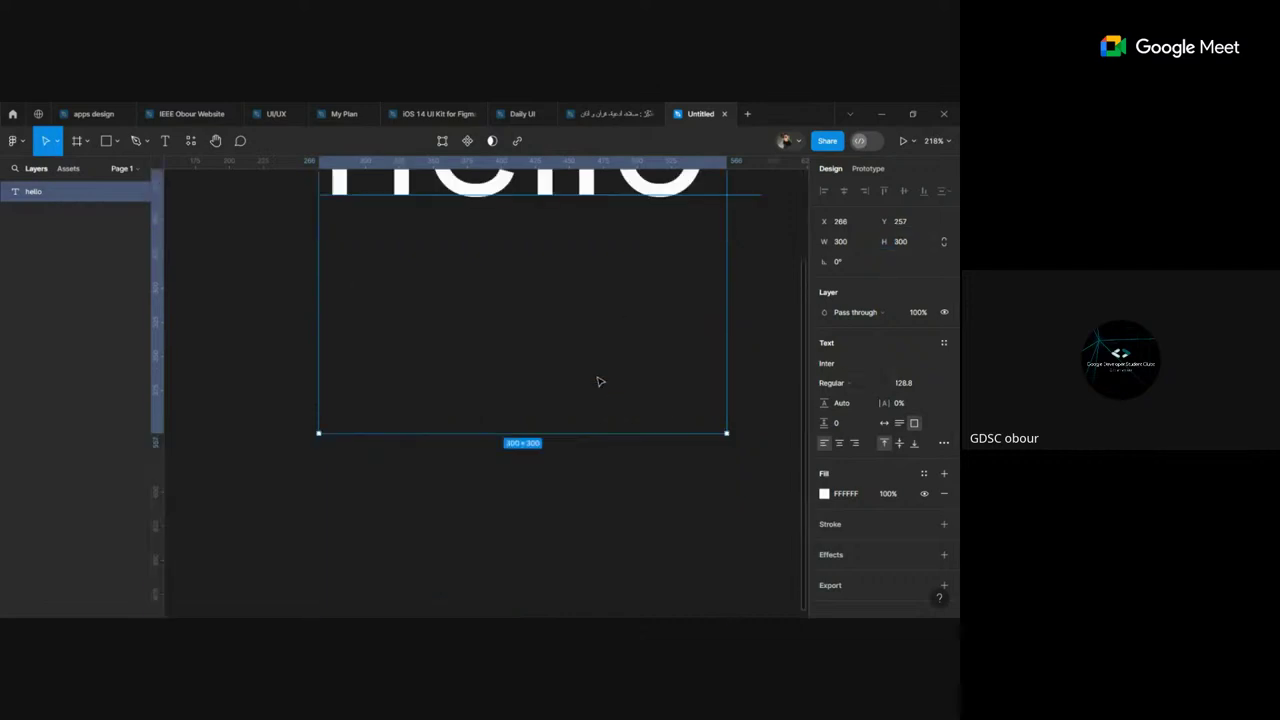
pyautogui.scroll(3, 597, 377)
pyautogui.click(840, 445)
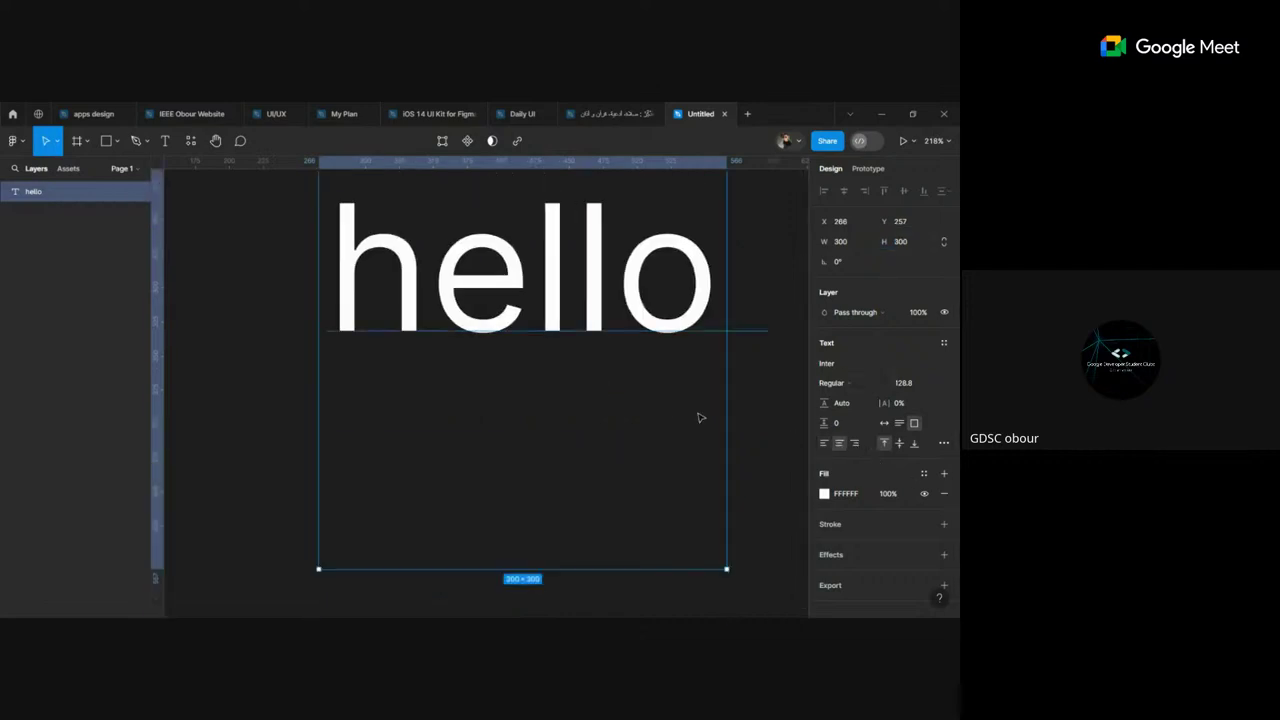
pyautogui.click(899, 443)
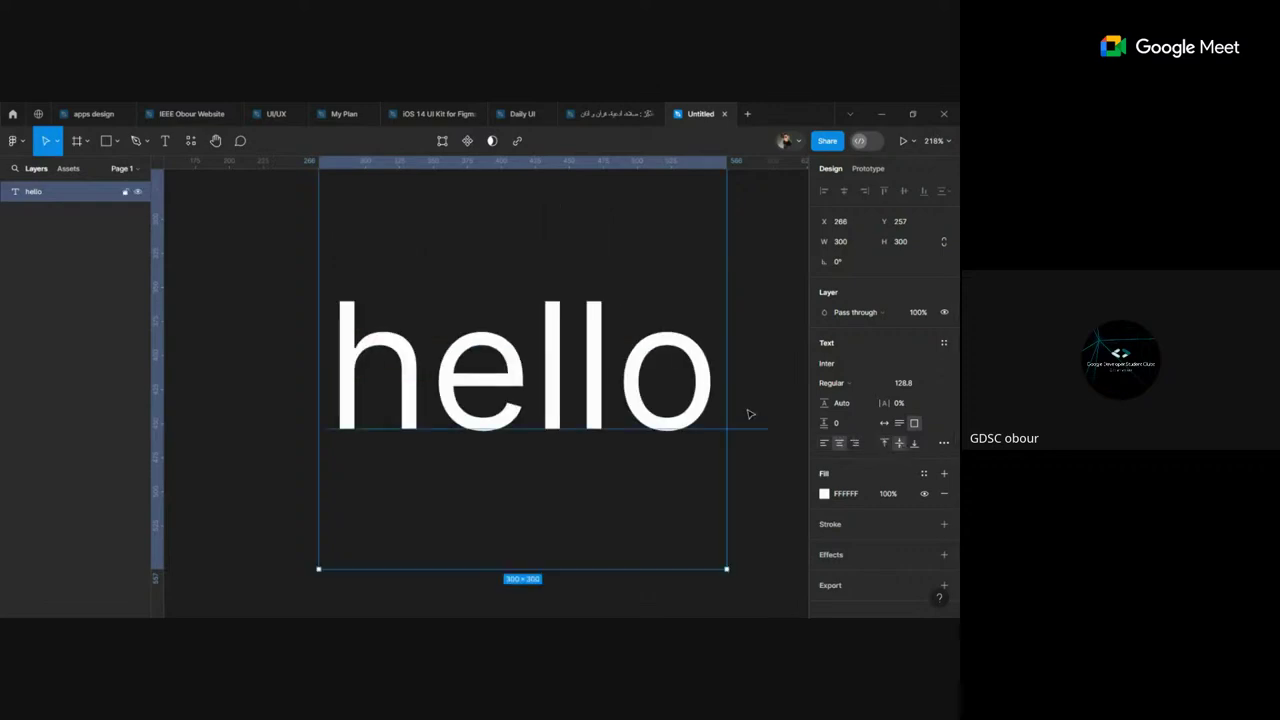
# Step: Try narrowing and widening the box, then undo back to 300×300
pyautogui.scroll(-3, 763, 336)
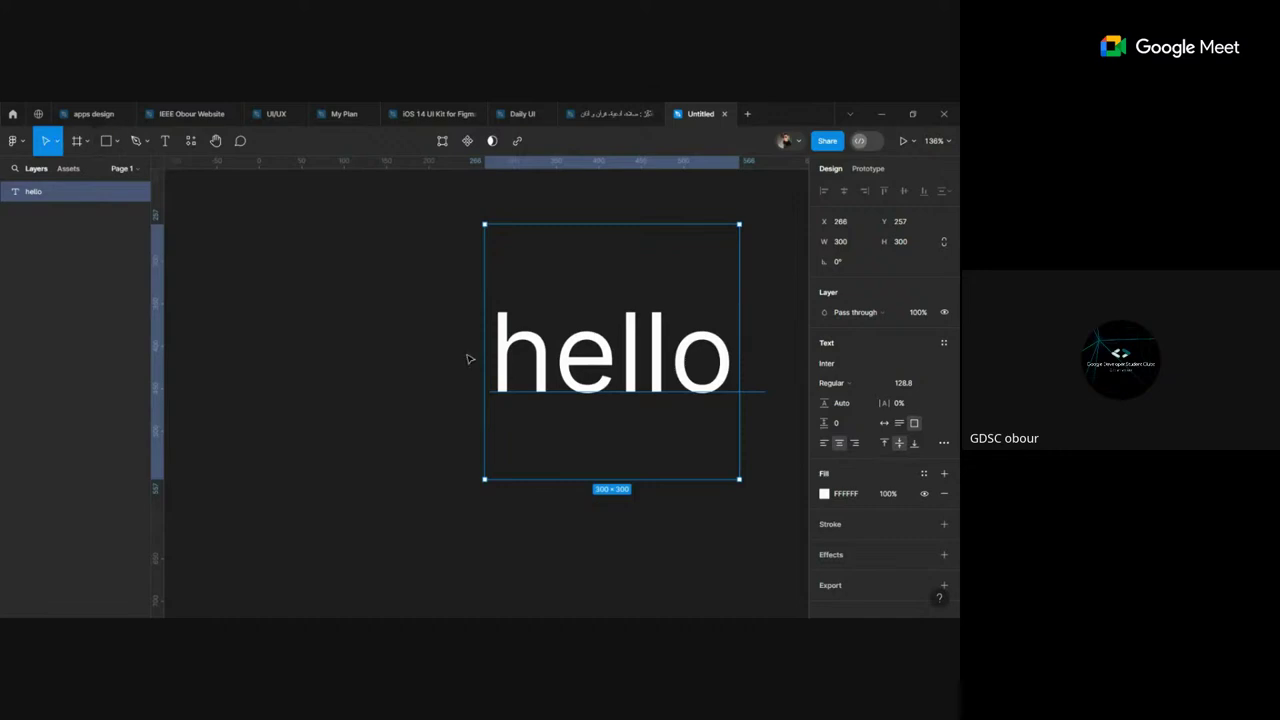
pyautogui.moveTo(740, 479); pyautogui.dragTo(608, 469)
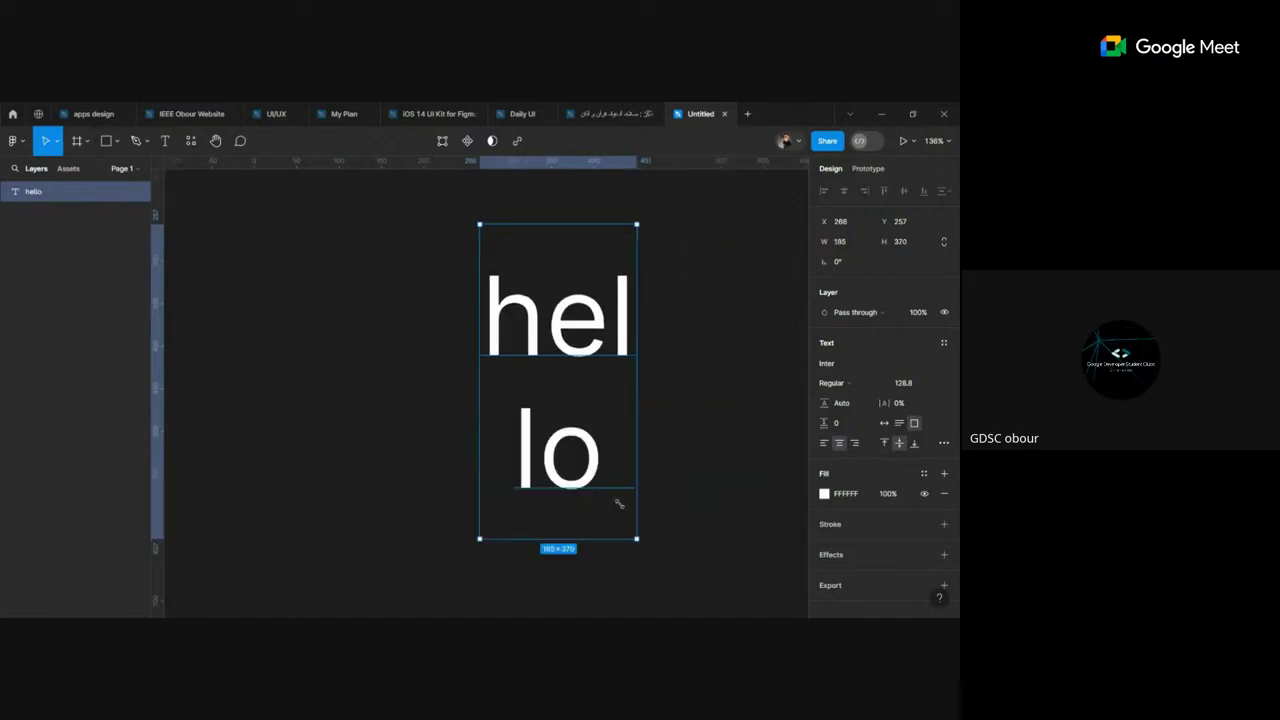
pyautogui.moveTo(676, 435); pyautogui.dragTo(780, 499)
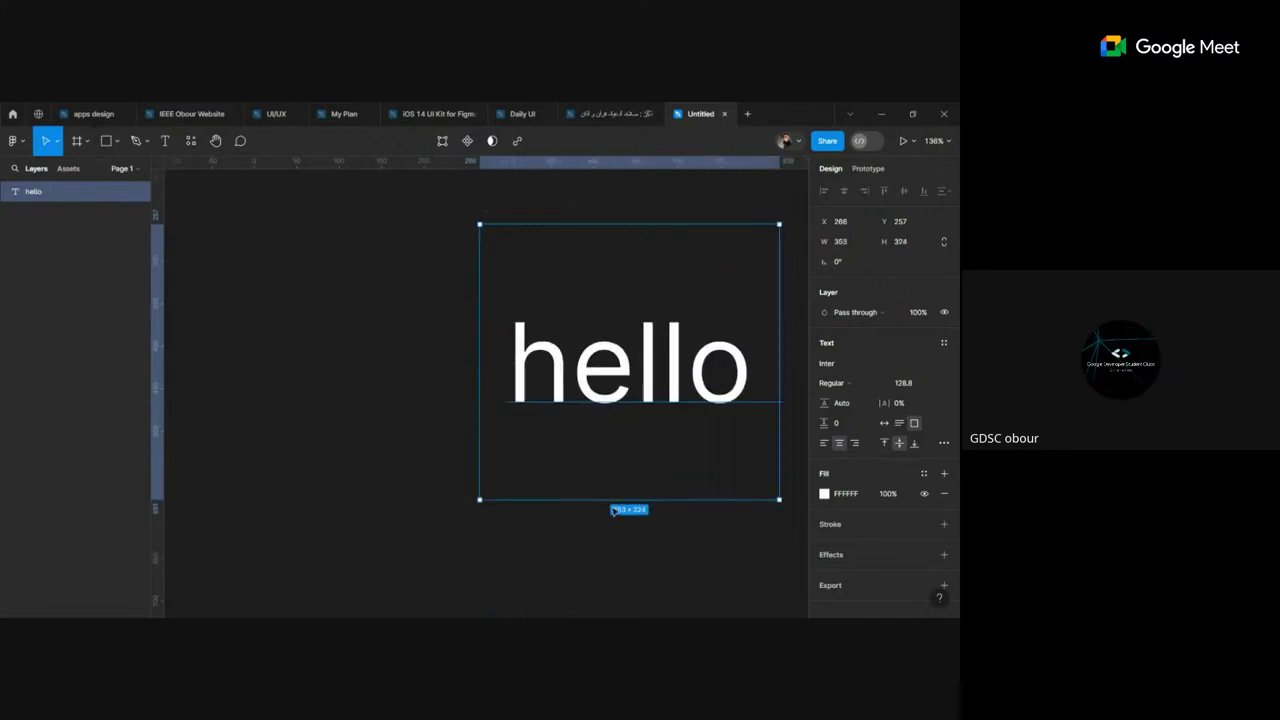
pyautogui.hotkey('ctrl', 'z')
pyautogui.hotkey('ctrl', 'z')
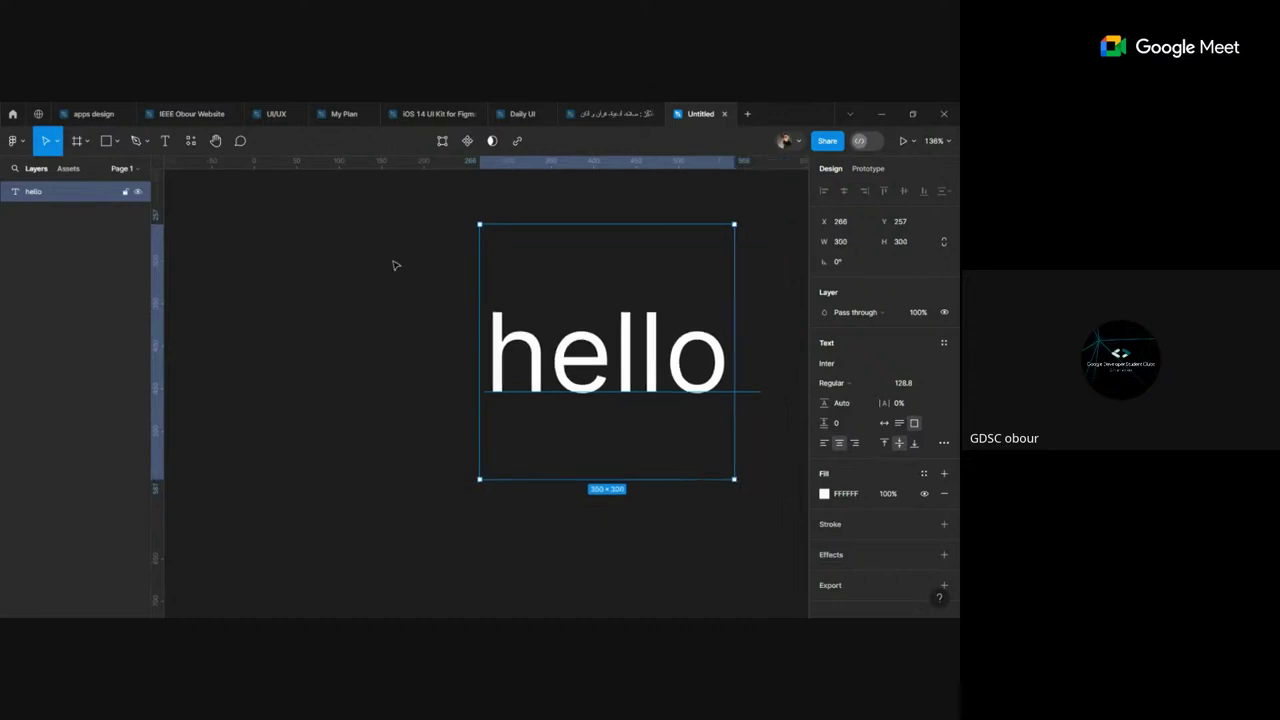
# Step: With the Scale tool, scale the hello text up about 1.32x, then back down
pyautogui.click(54, 143)
pyautogui.click(54, 186)
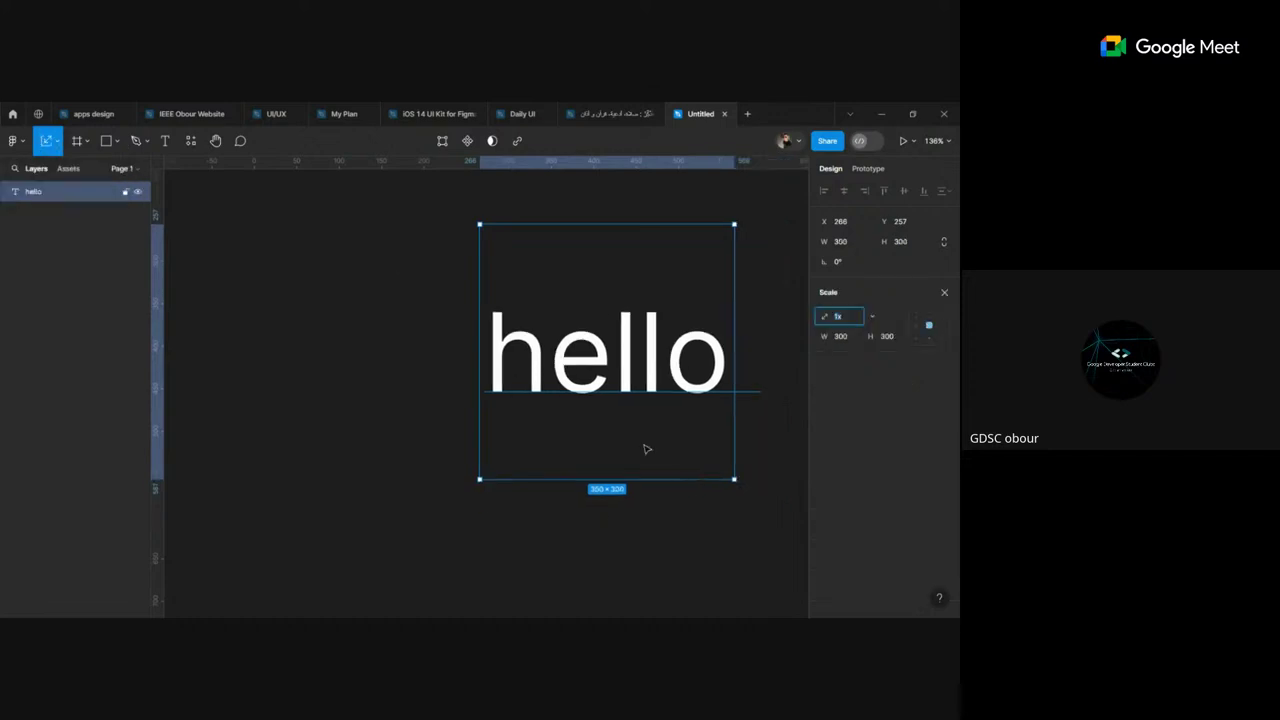
pyautogui.moveTo(734, 480); pyautogui.dragTo(694, 514)
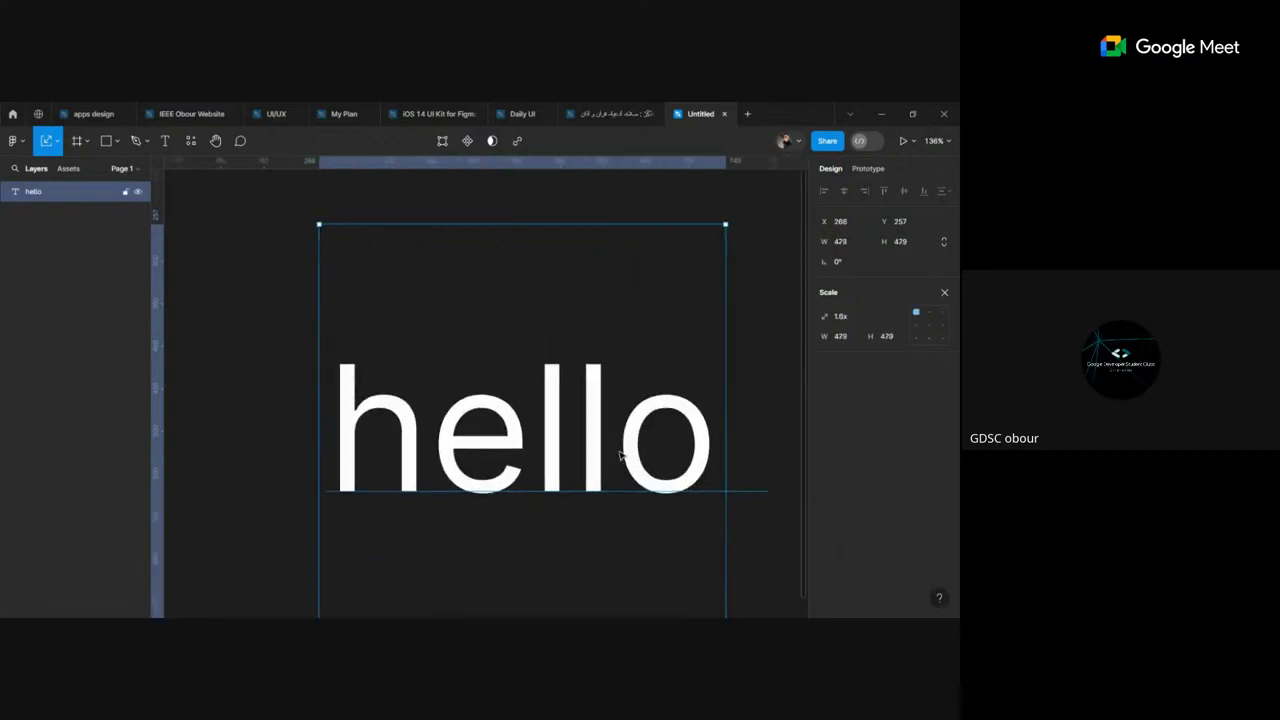
pyautogui.scroll(-3, 626, 451)
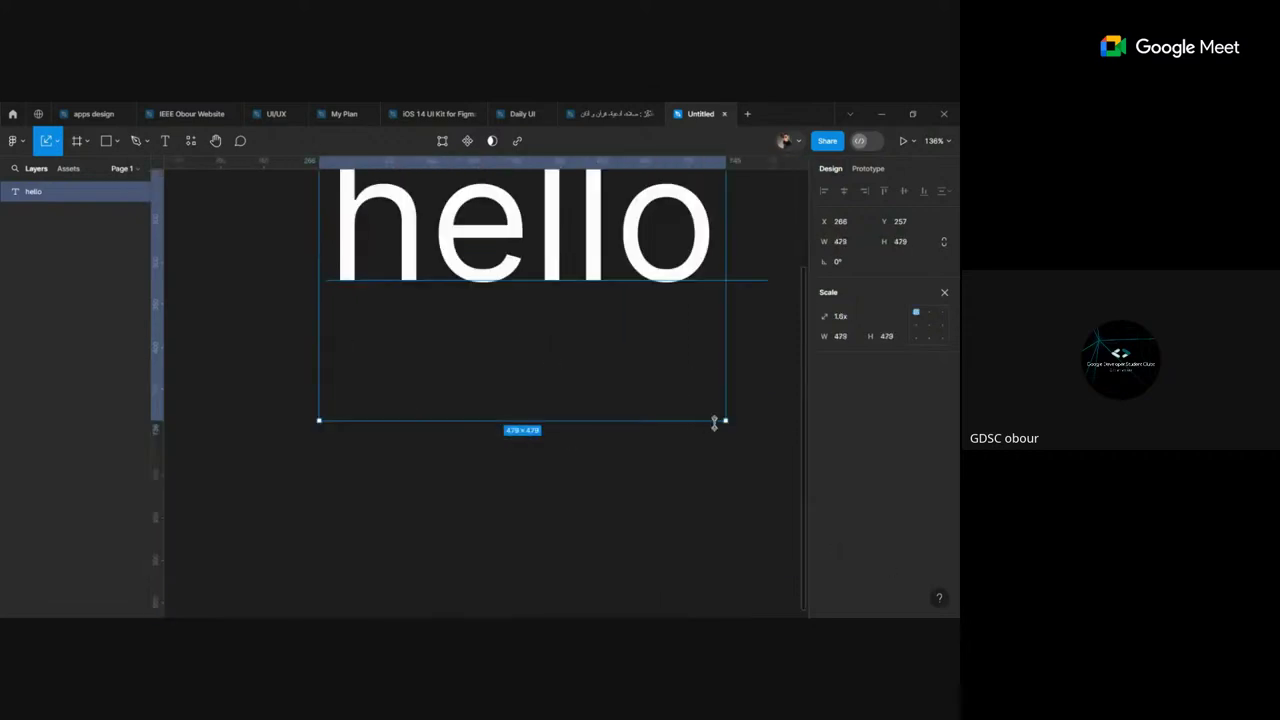
pyautogui.moveTo(725, 420)
pyautogui.mouseDown()
pyautogui.moveTo(686, 396)
pyautogui.moveTo(634, 327)
pyautogui.mouseUp()
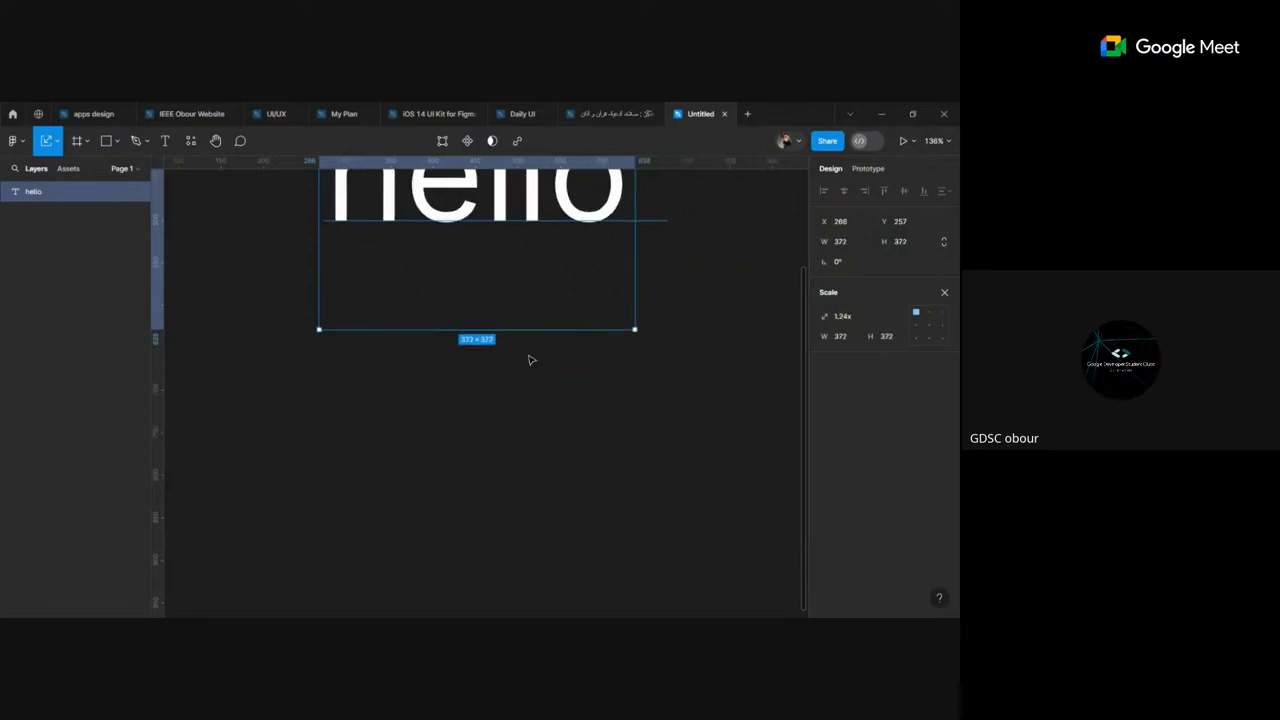
pyautogui.scroll(1, 420, 329)
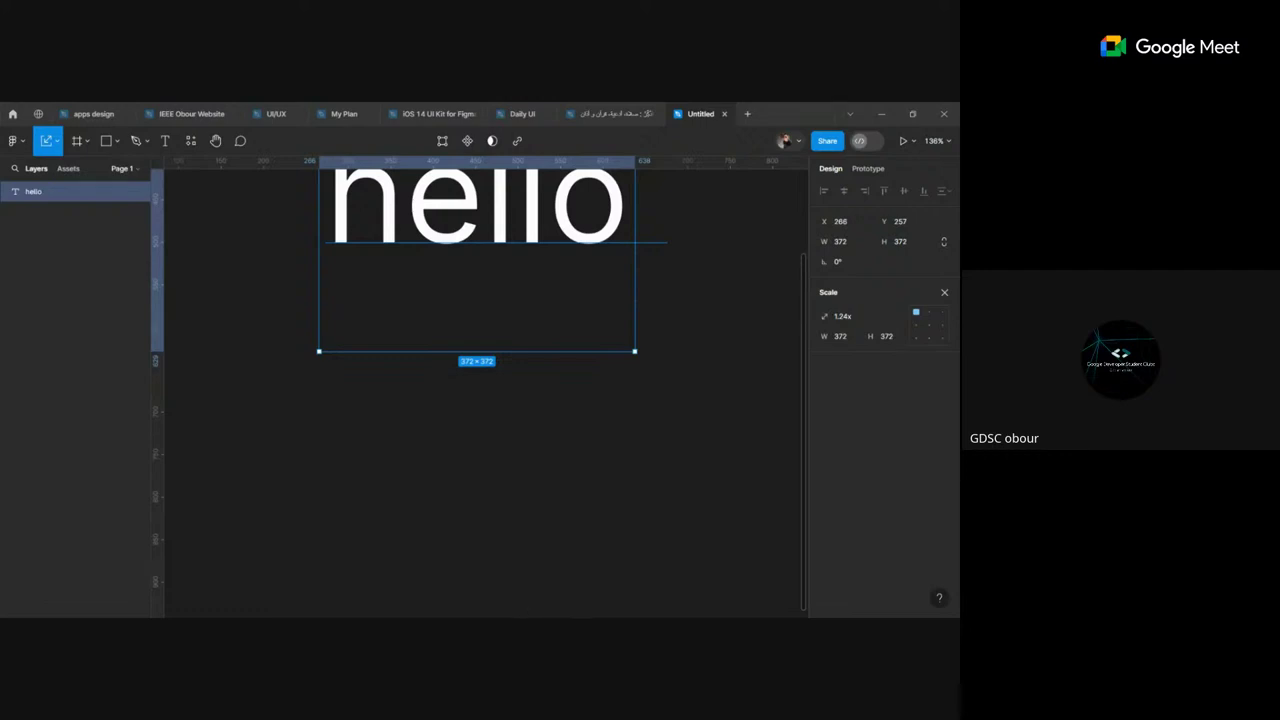
# Step: Switch from Scale back to the Move tool and deselect the hello text
pyautogui.click(62, 143)
pyautogui.click(85, 172)
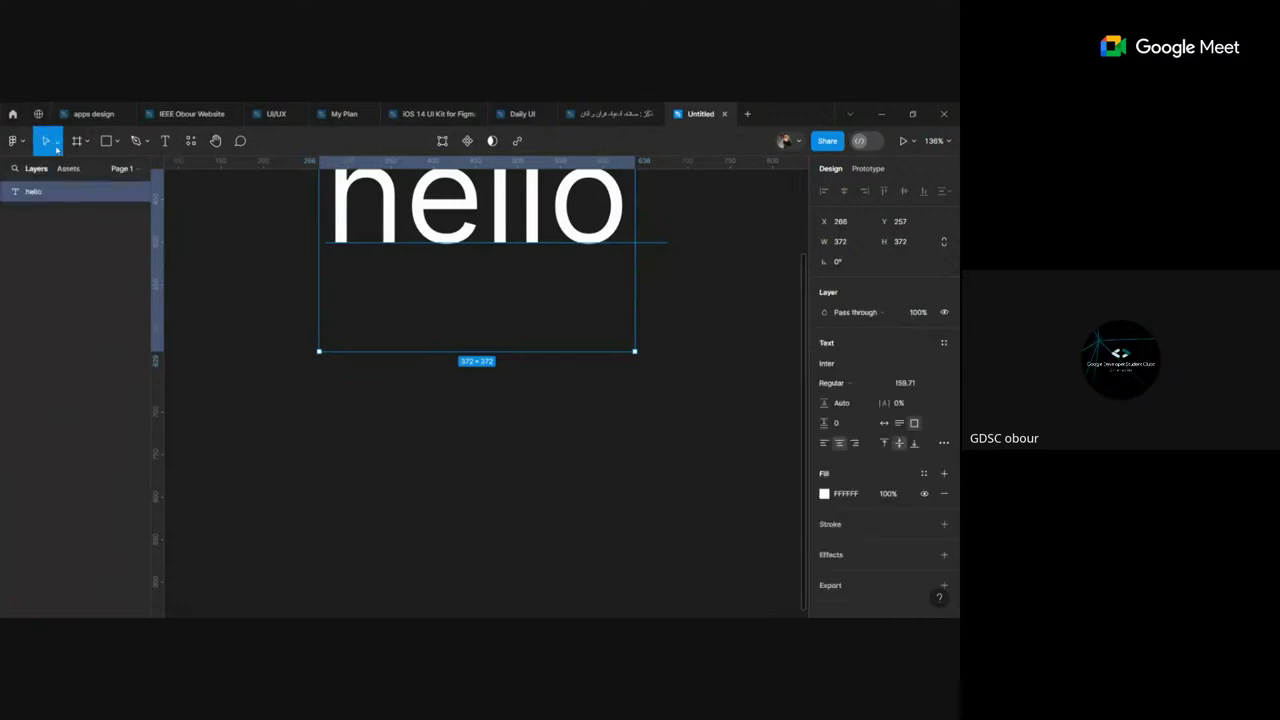
pyautogui.click(57, 142)
pyautogui.click(257, 300)
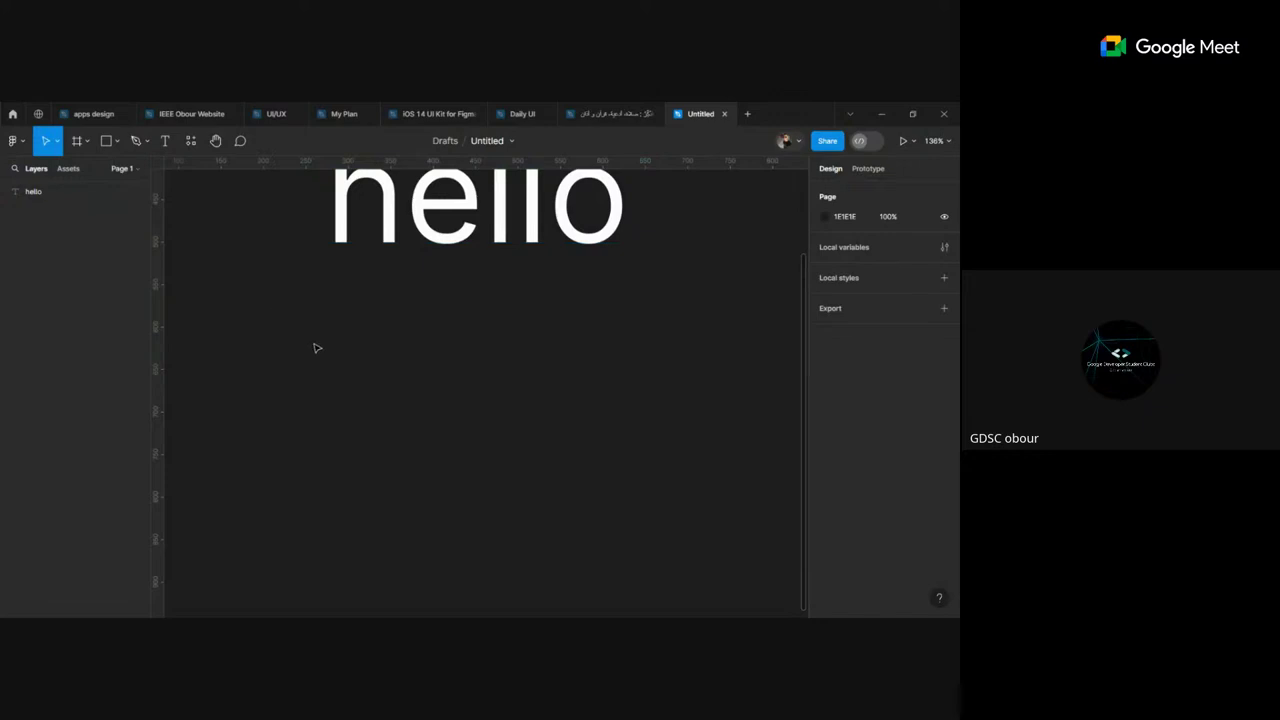
pyautogui.scroll(3, 571, 331)
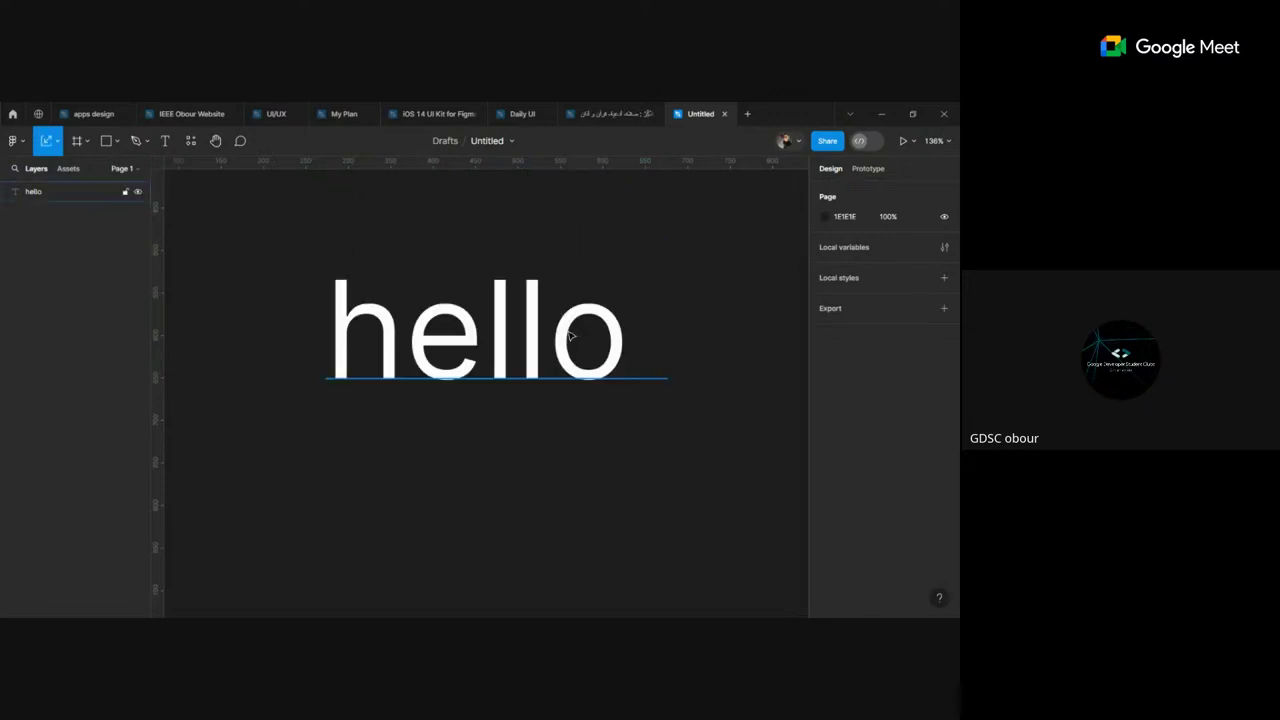
# Step: Select the hello text, scale it down to 0.91x, and resize its box with Move
pyautogui.click(571, 336)
pyautogui.moveTo(634, 486); pyautogui.dragTo(606, 447)
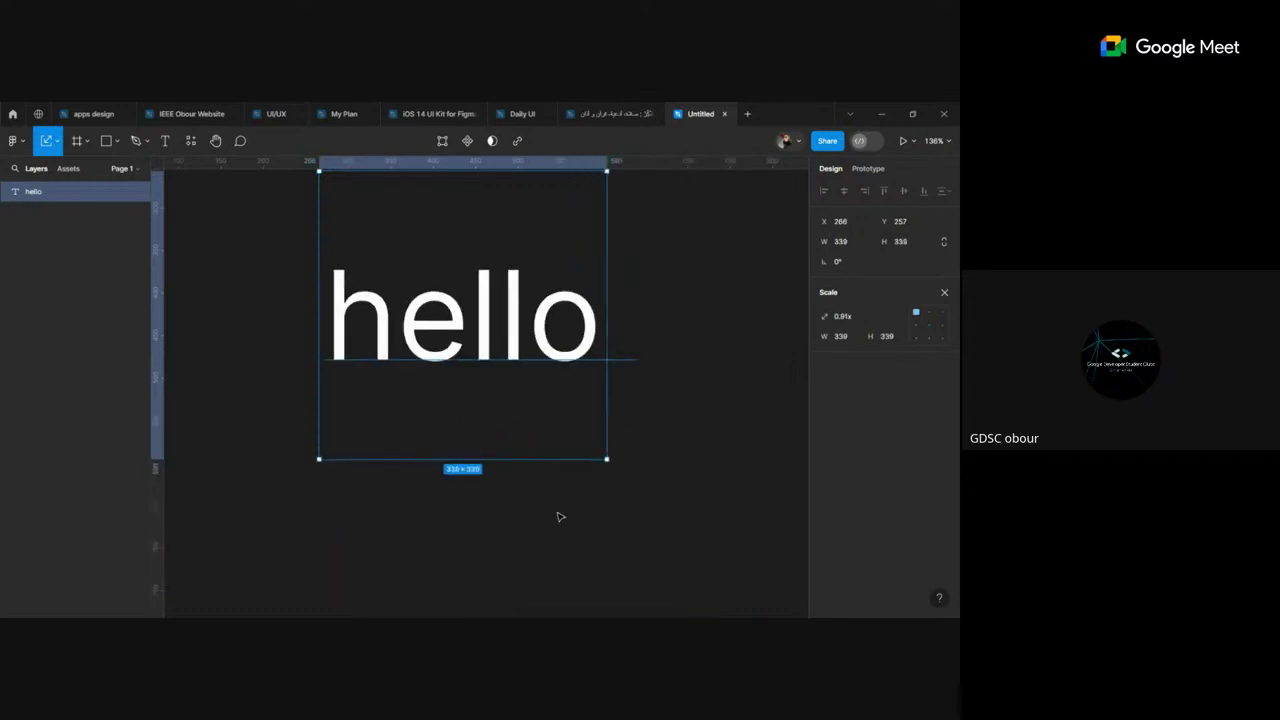
pyautogui.press('v')
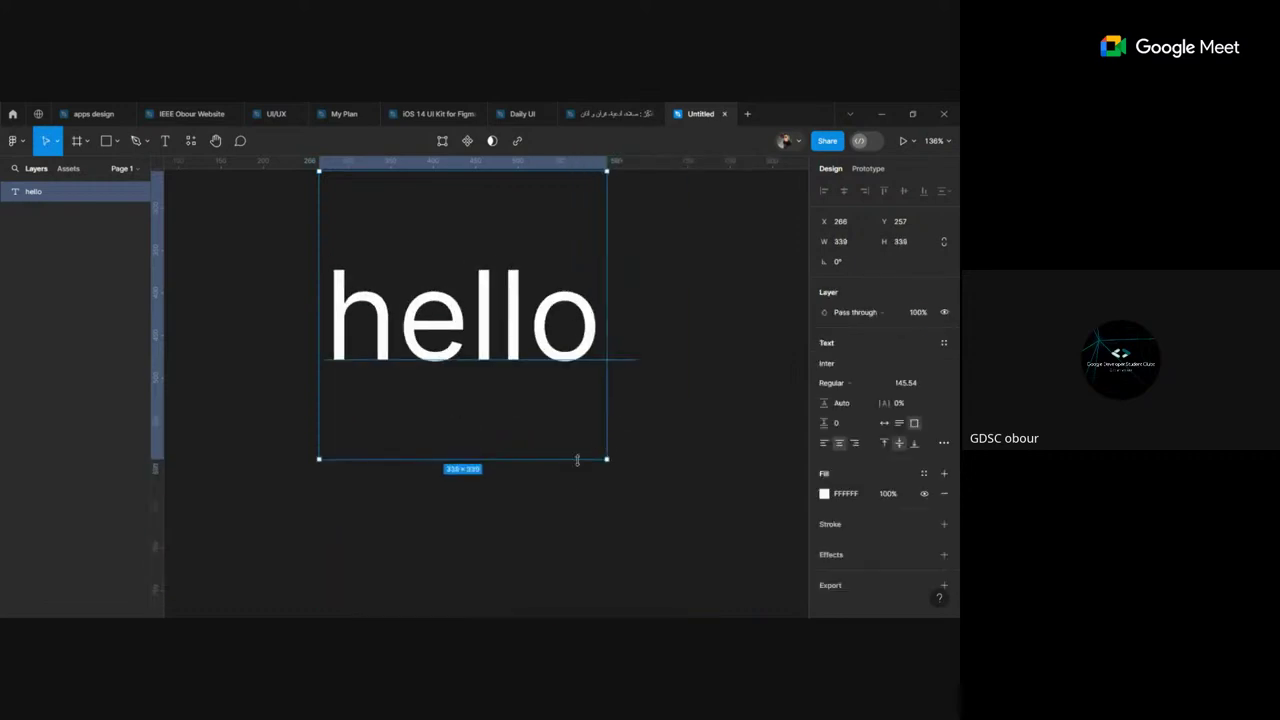
pyautogui.moveTo(606, 459)
pyautogui.mouseDown()
pyautogui.moveTo(583, 457)
pyautogui.moveTo(535, 492)
pyautogui.moveTo(605, 459)
pyautogui.mouseUp()
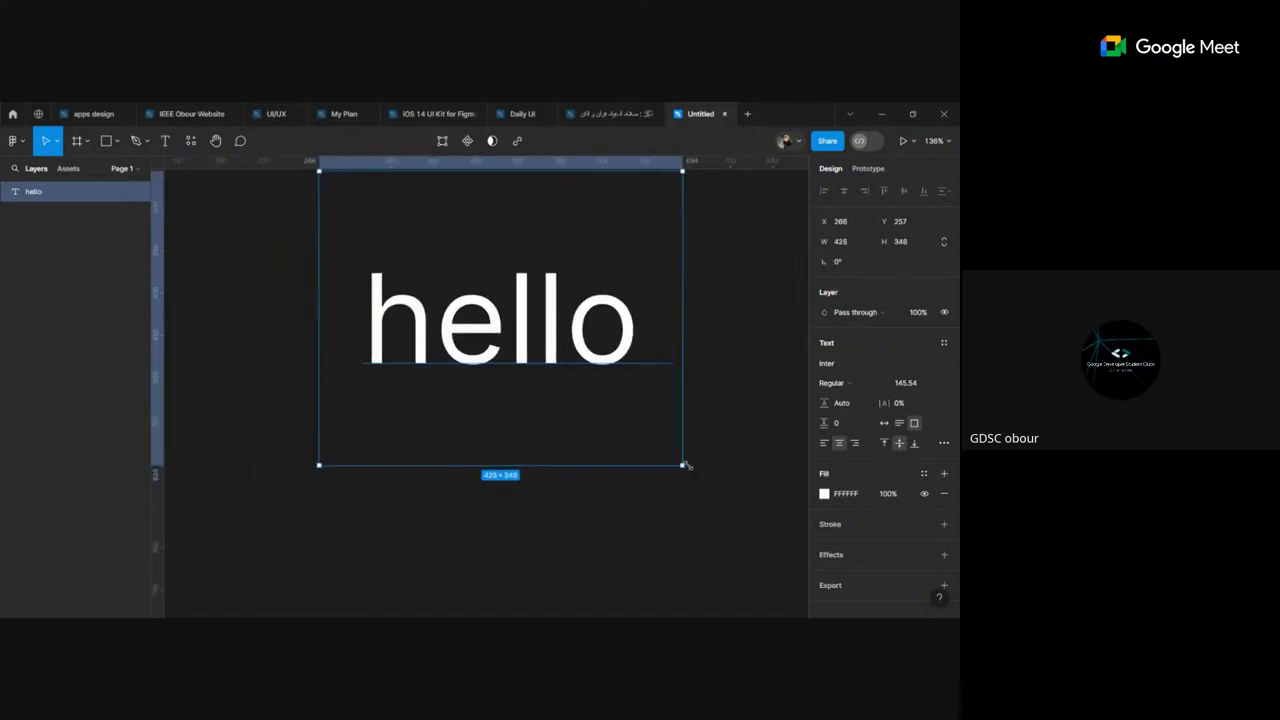
pyautogui.scroll(3, 605, 459)
# Step: Delete the hello text and switch to the Frame tool to list the phone frame presets
pyautogui.press('Delete')
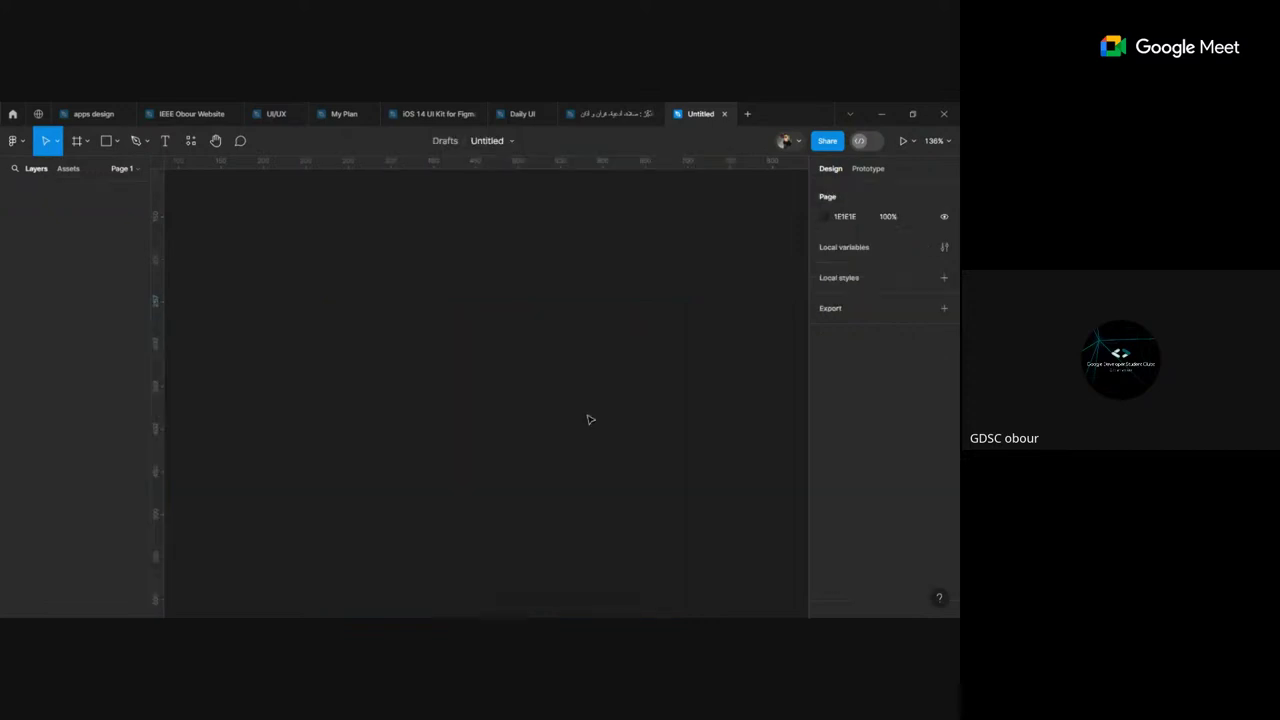
pyautogui.scroll(-3, 588, 419)
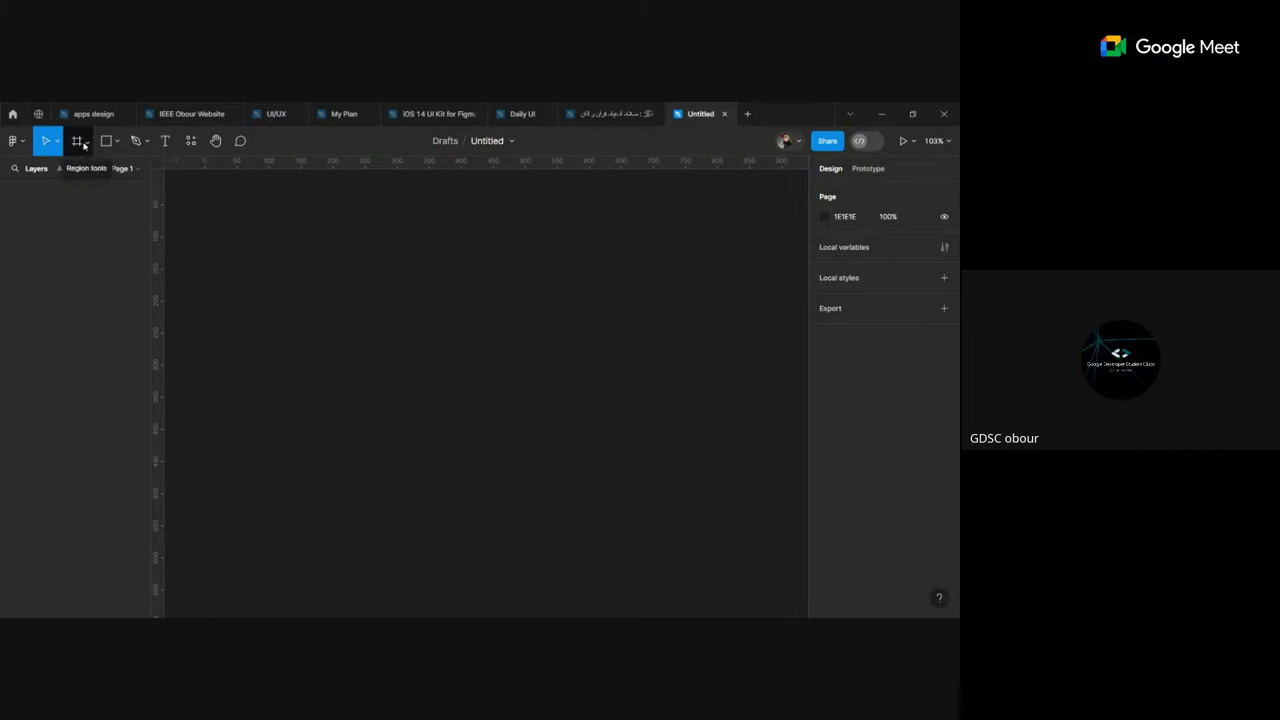
pyautogui.click(88, 145)
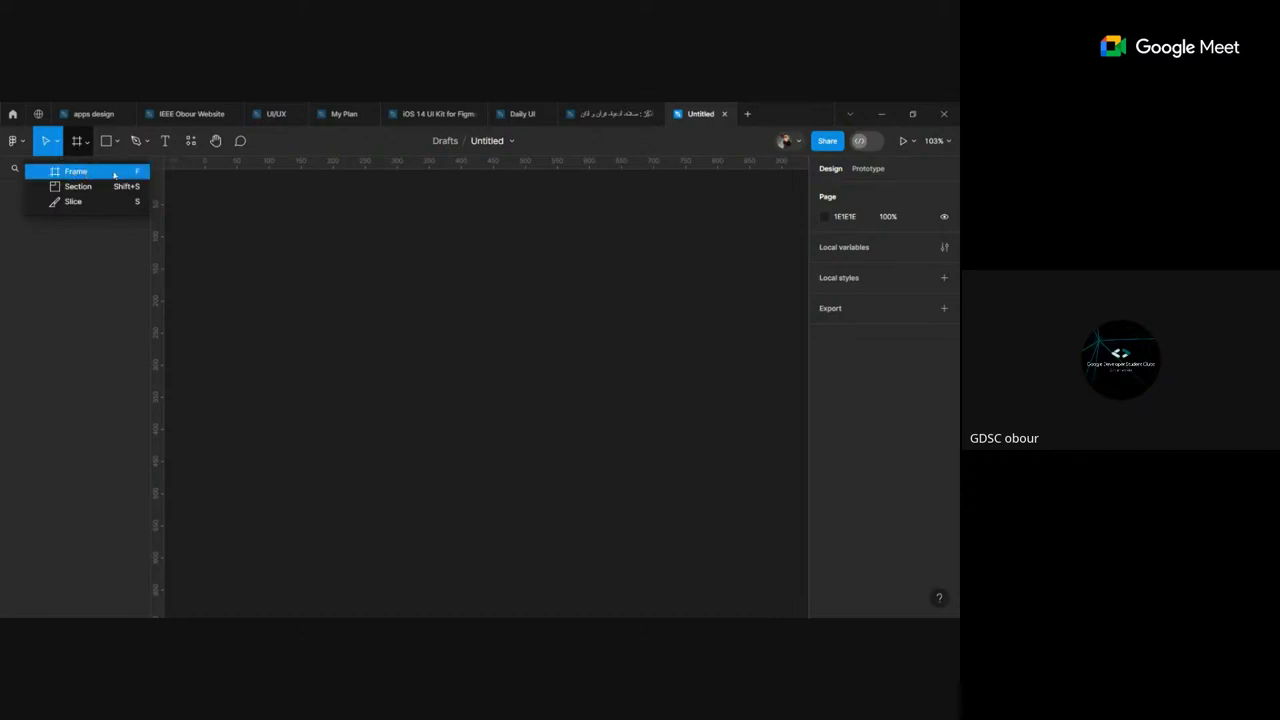
pyautogui.click(114, 175)
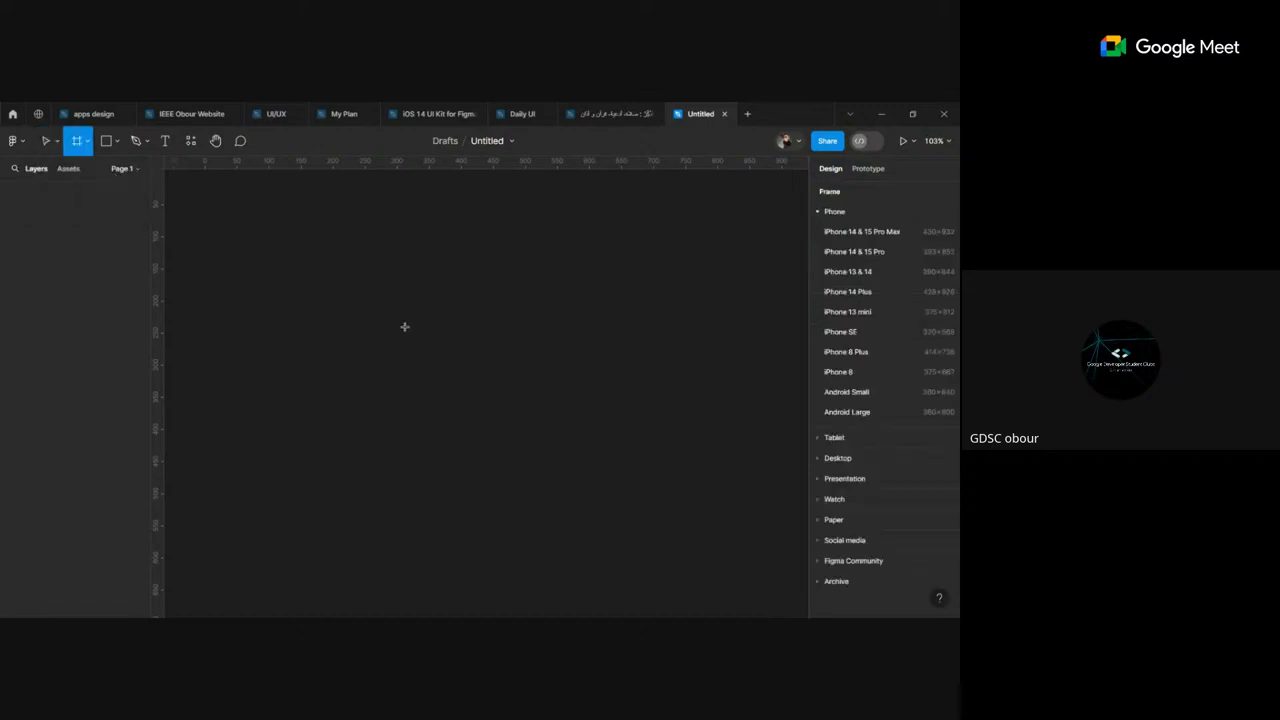
# Step: Browse the Phone, Tablet and Desktop presets, ending on Presentation's Slide 16:9 and 4:3
pyautogui.click(817, 211)
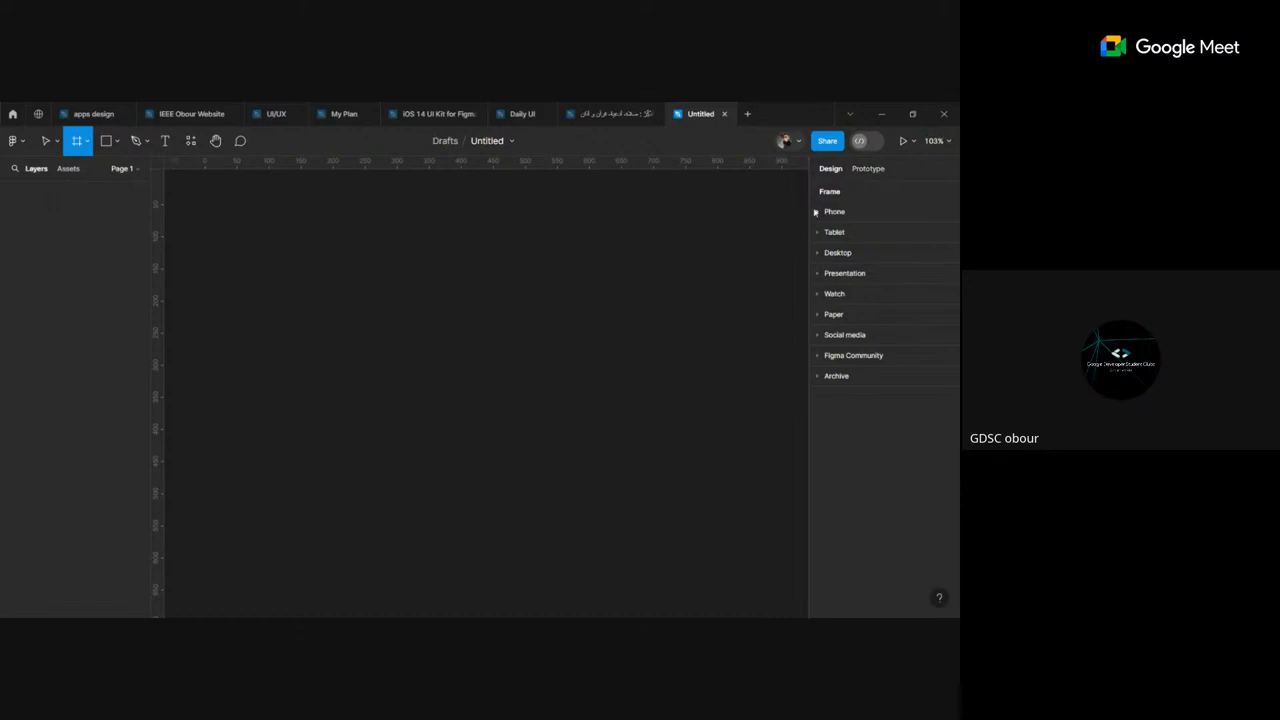
pyautogui.click(816, 212)
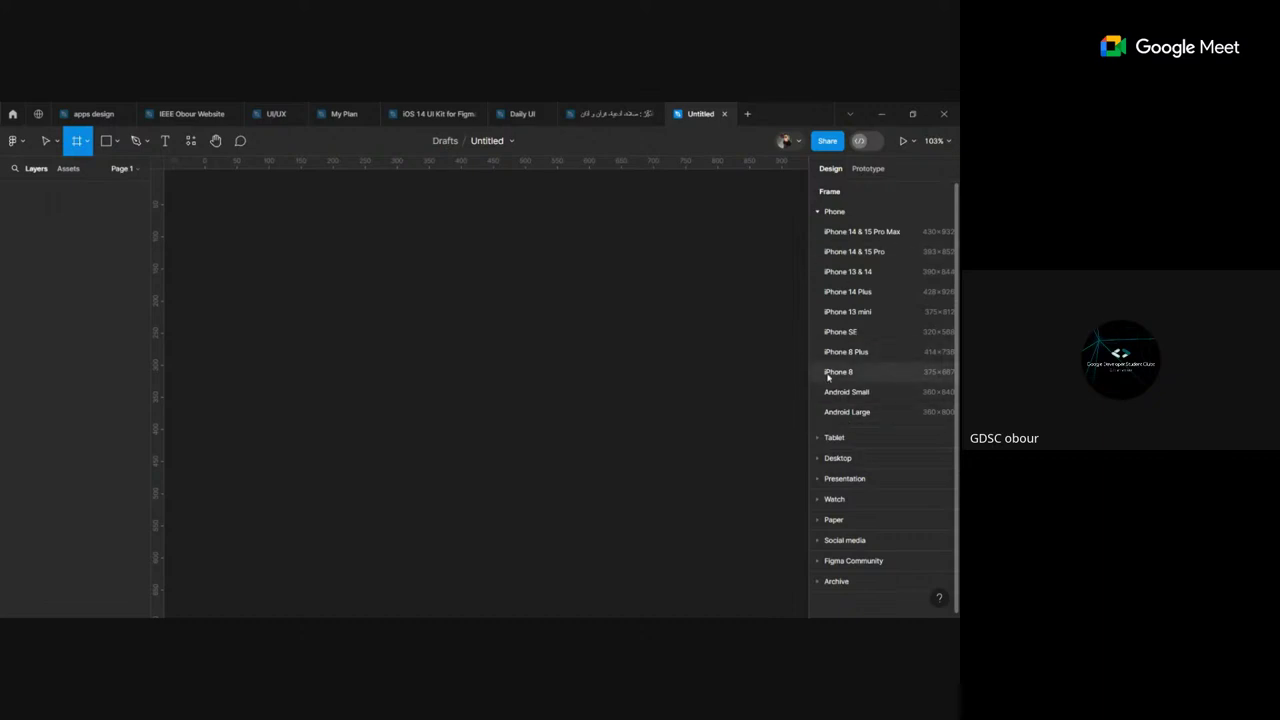
pyautogui.click(828, 440)
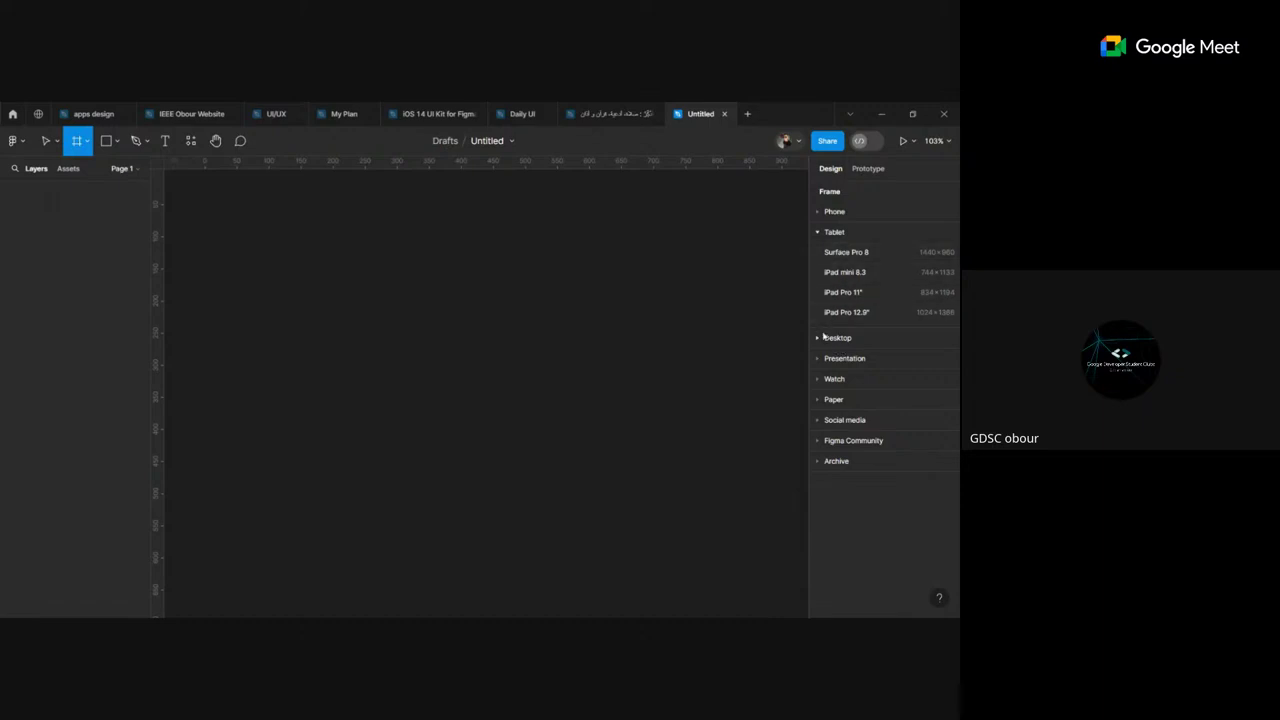
pyautogui.click(826, 338)
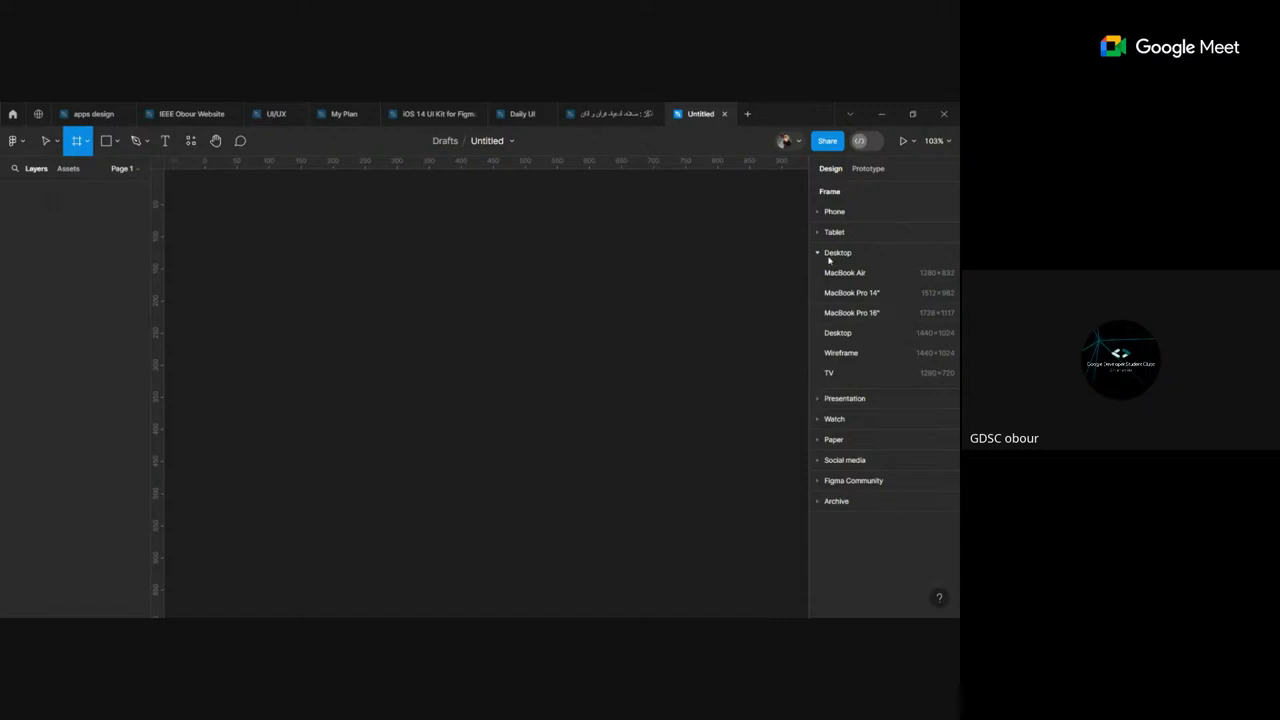
pyautogui.click(816, 400)
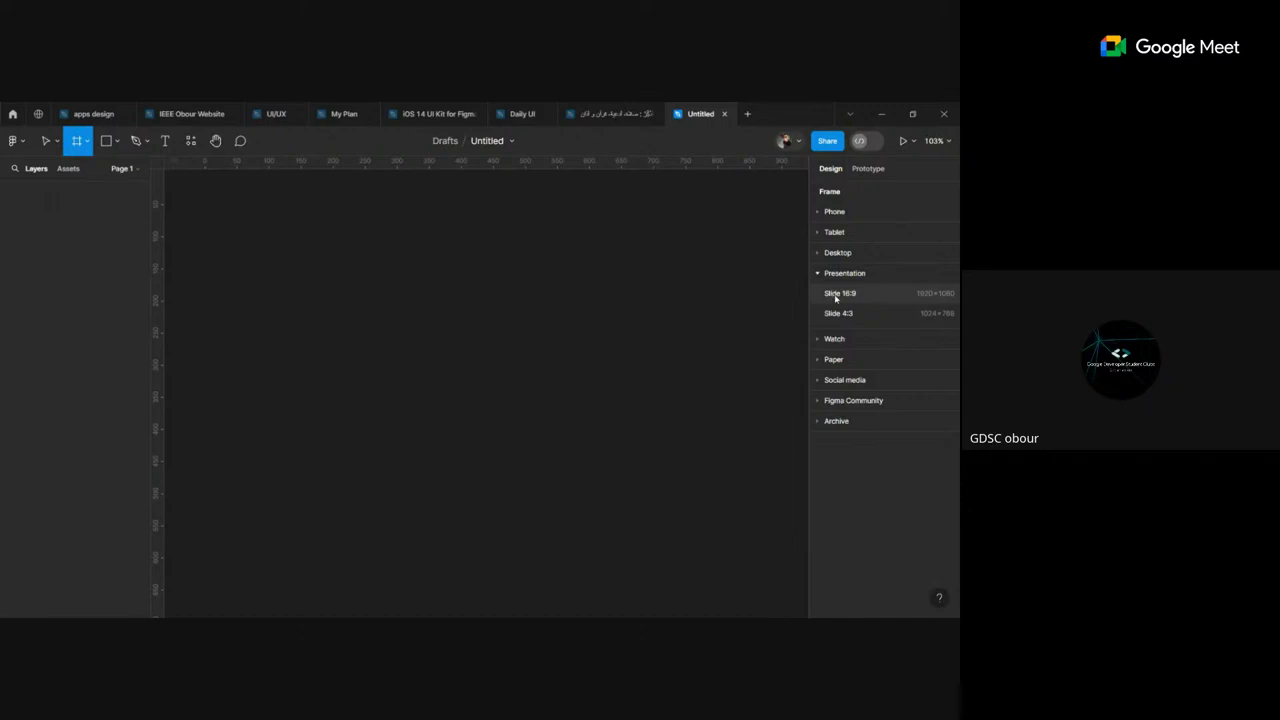
# Step: Add a 1920×1080 Slide 16:9 frame to the Untitled file
pyautogui.click(838, 293)
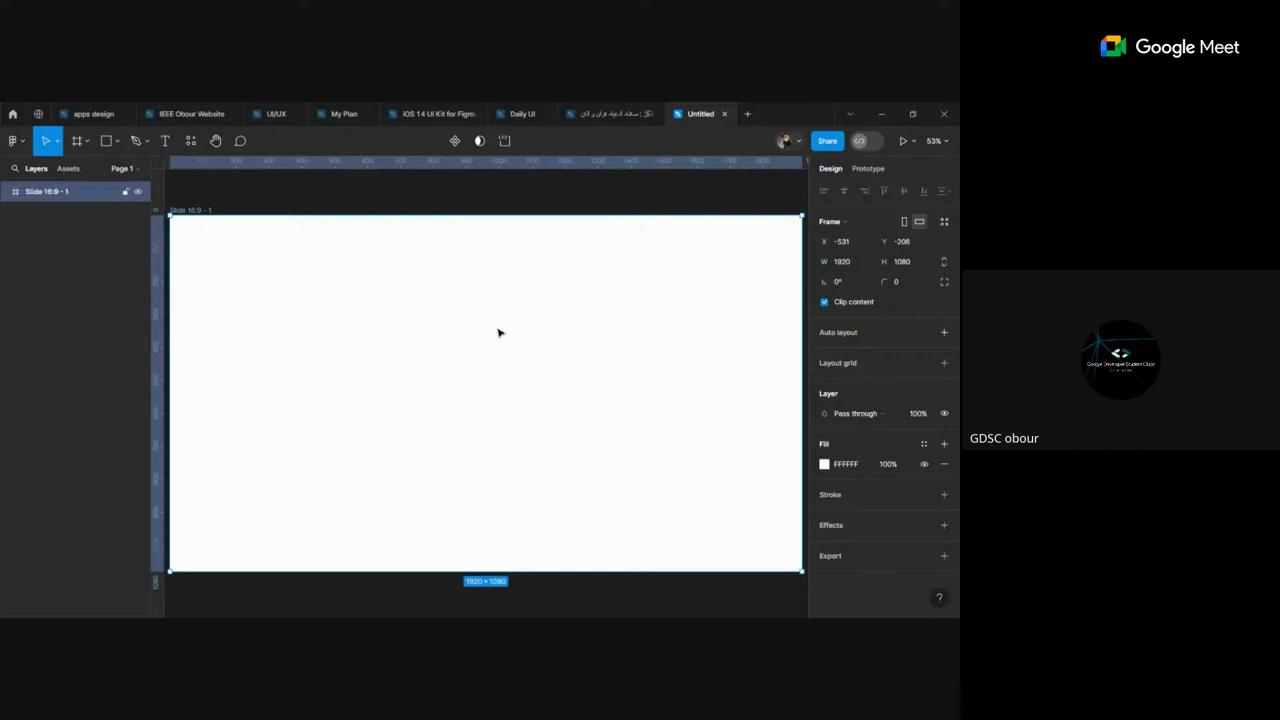
# Step: Switch to the My Plan file
pyautogui.click(340, 113)
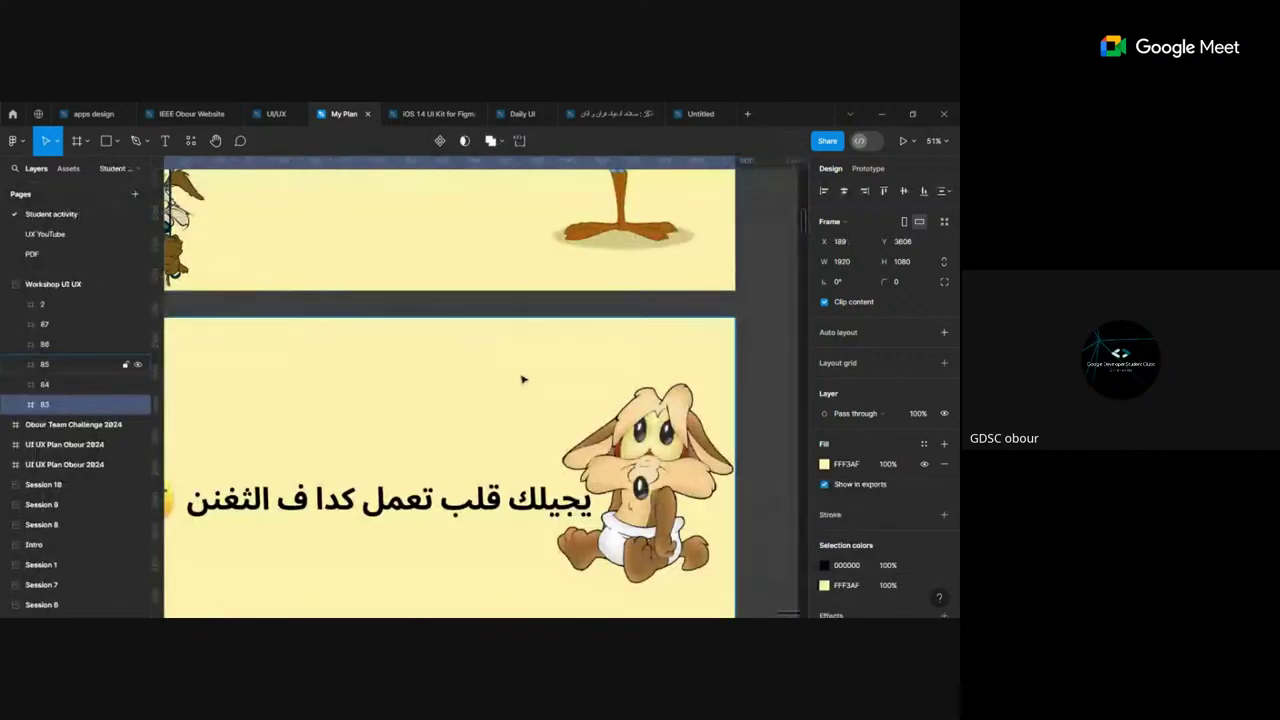
# Step: Scroll around the My Plan file's workshop slides to look them over
pyautogui.scroll(-5, 522, 379)
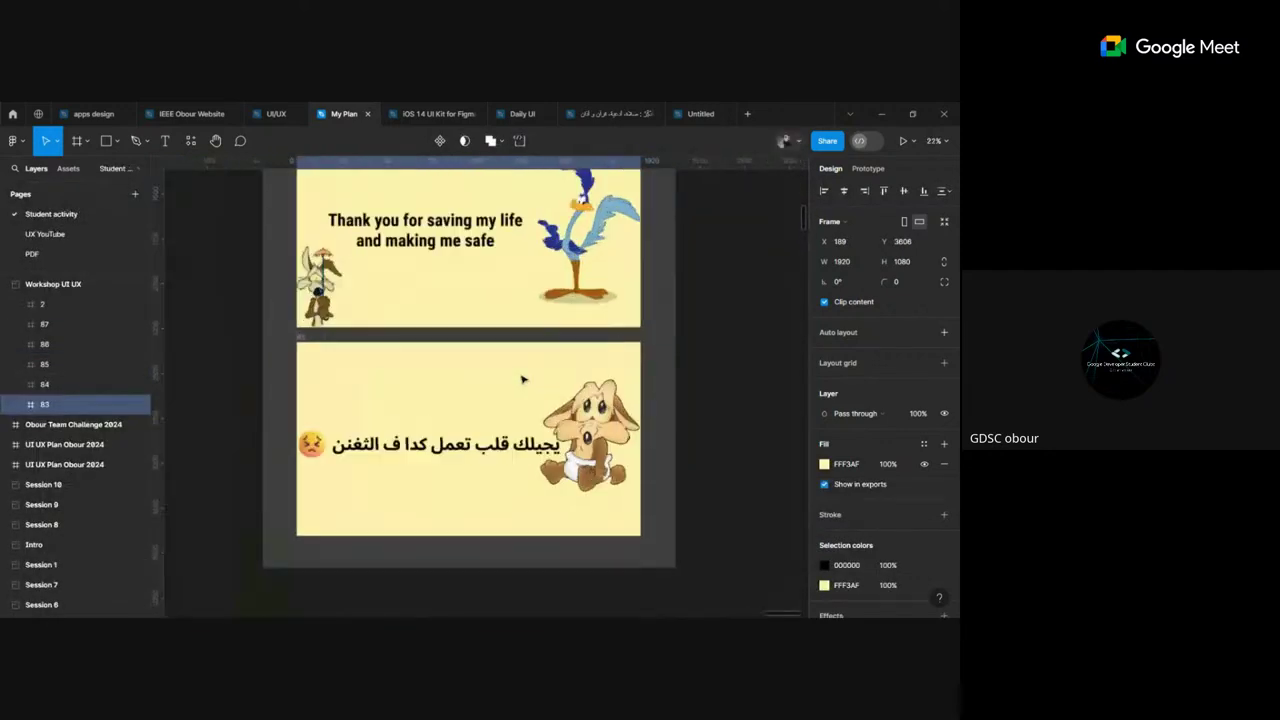
pyautogui.scroll(3, 522, 379)
pyautogui.hscroll(-5, 522, 379)
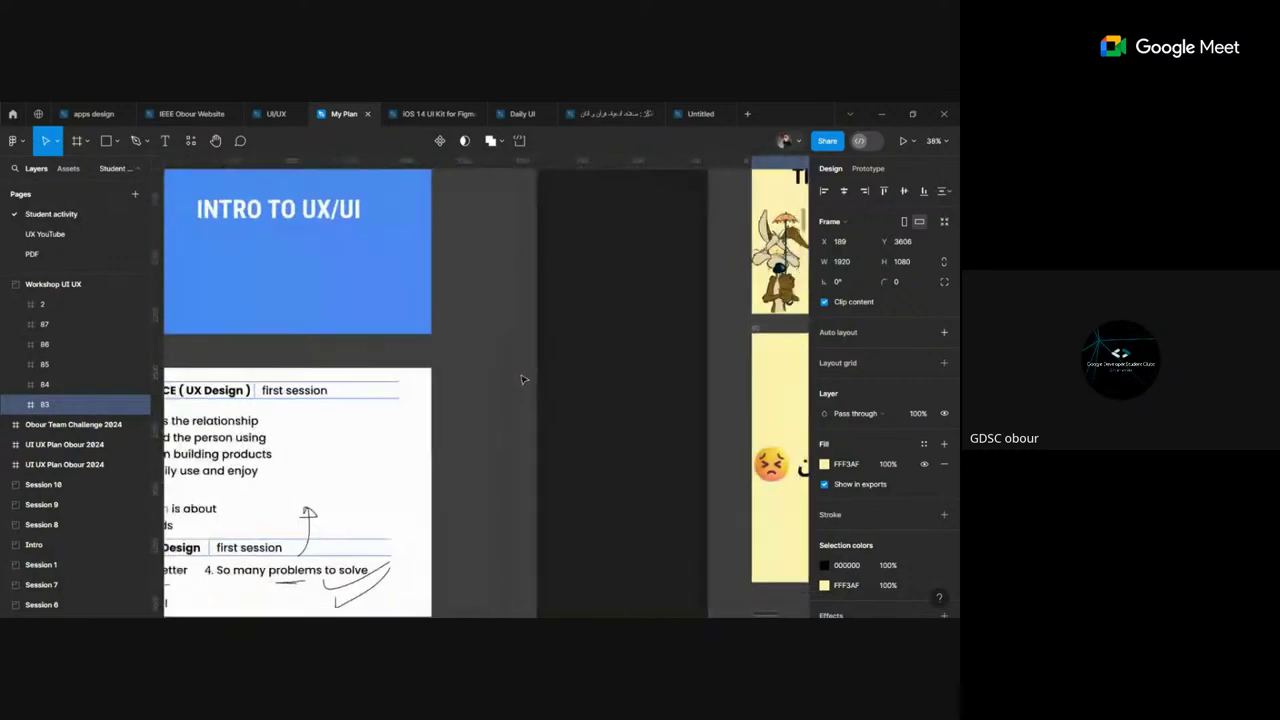
pyautogui.scroll(-3, 522, 379)
pyautogui.hscroll(-3, 522, 379)
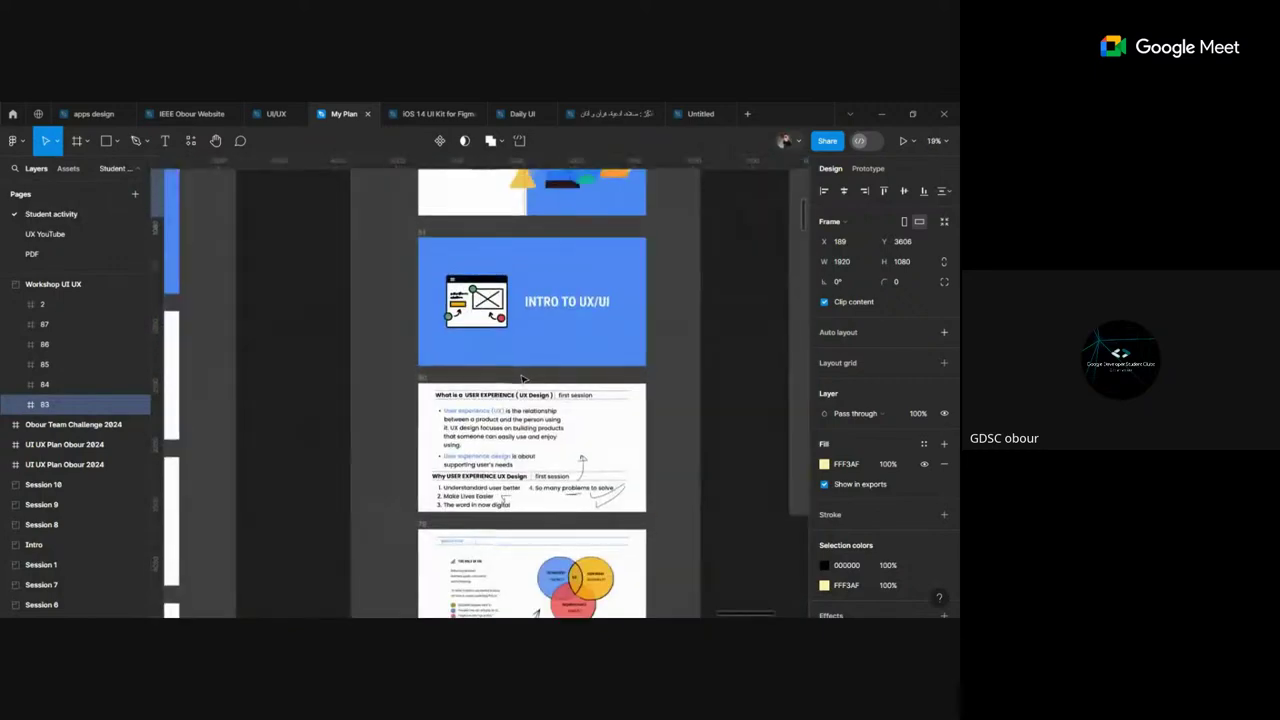
pyautogui.scroll(-3, 522, 379)
pyautogui.scroll(-3, 522, 379)
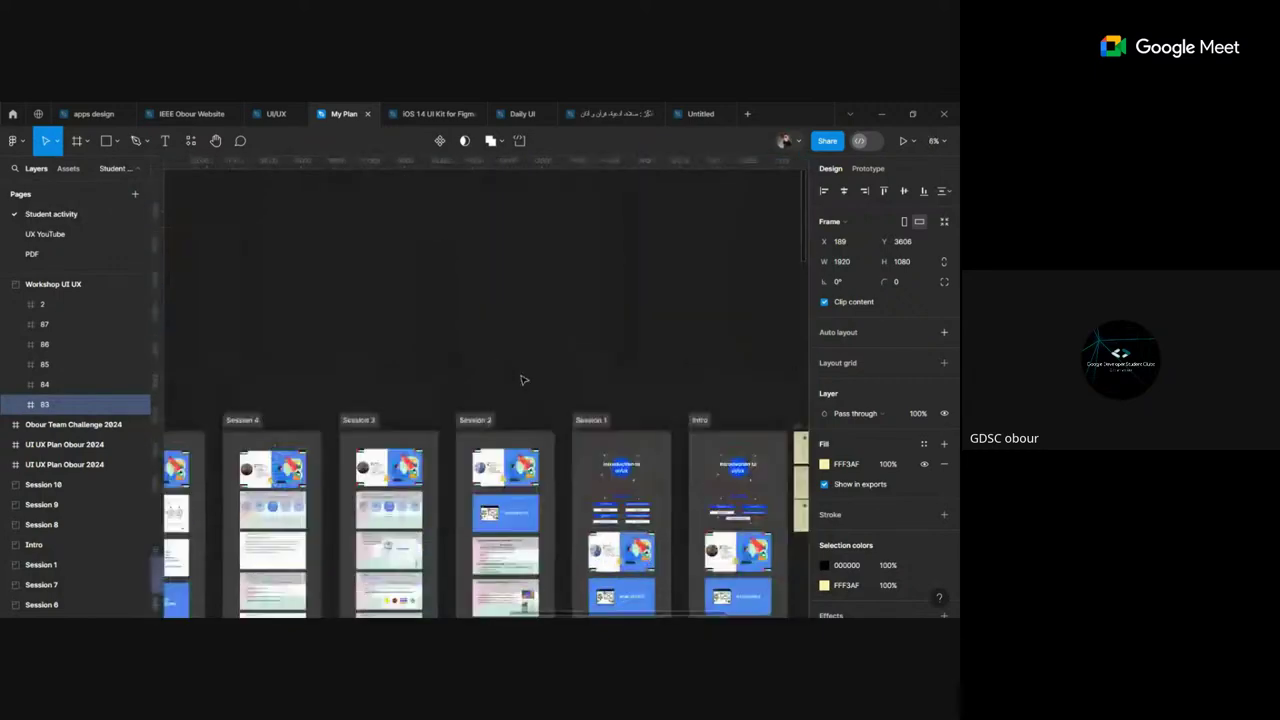
pyautogui.scroll(3, 522, 379)
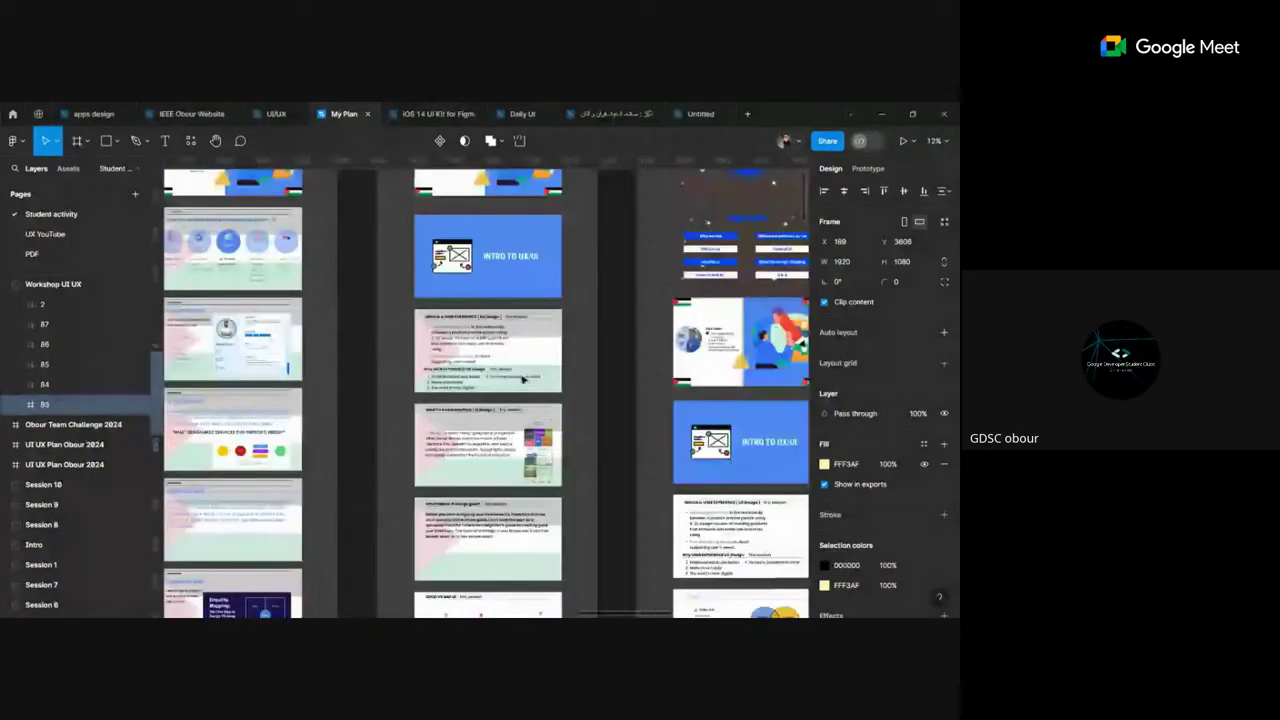
pyautogui.scroll(3, 522, 379)
pyautogui.scroll(-3, 522, 379)
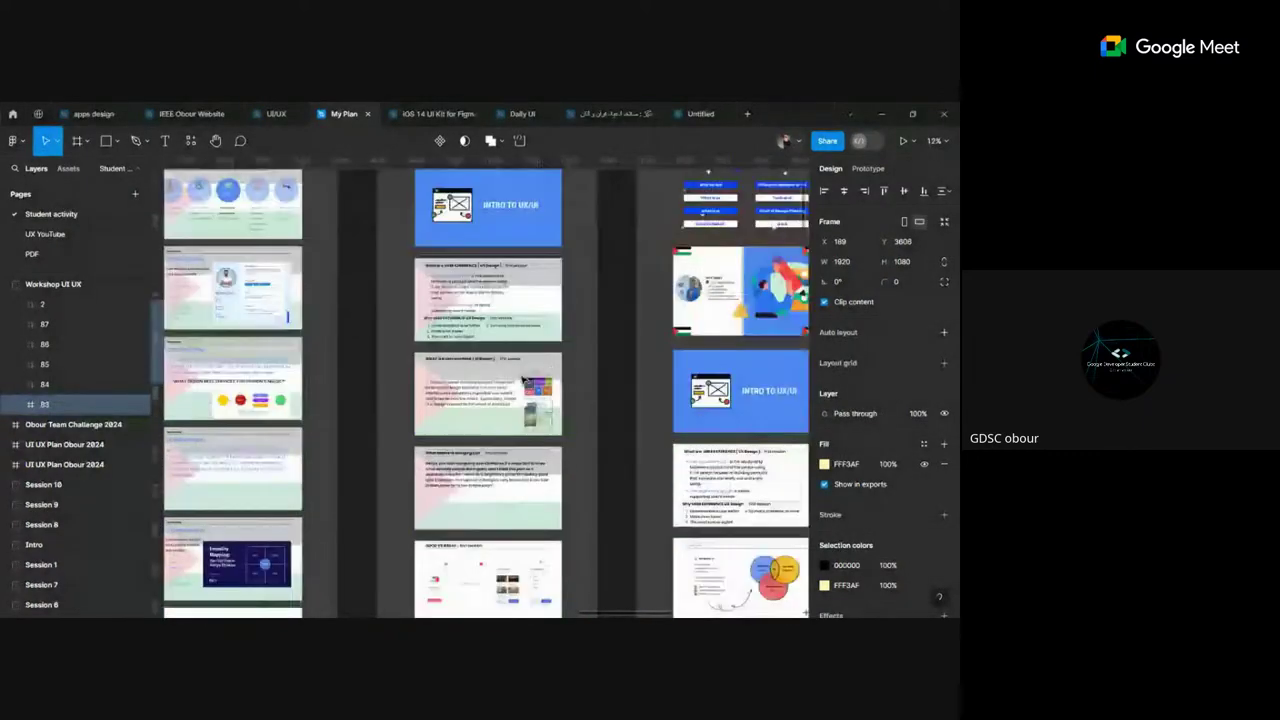
pyautogui.scroll(-5, 522, 379)
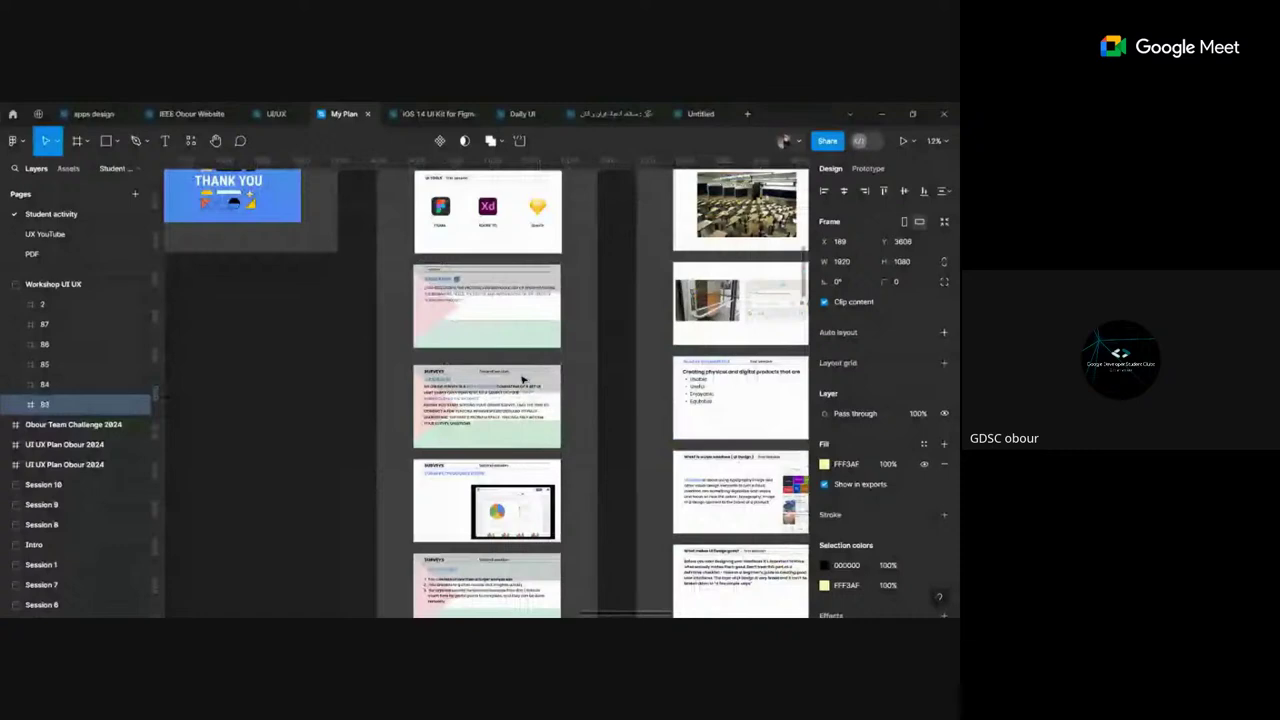
pyautogui.scroll(-5, 522, 379)
pyautogui.scroll(-5, 522, 379)
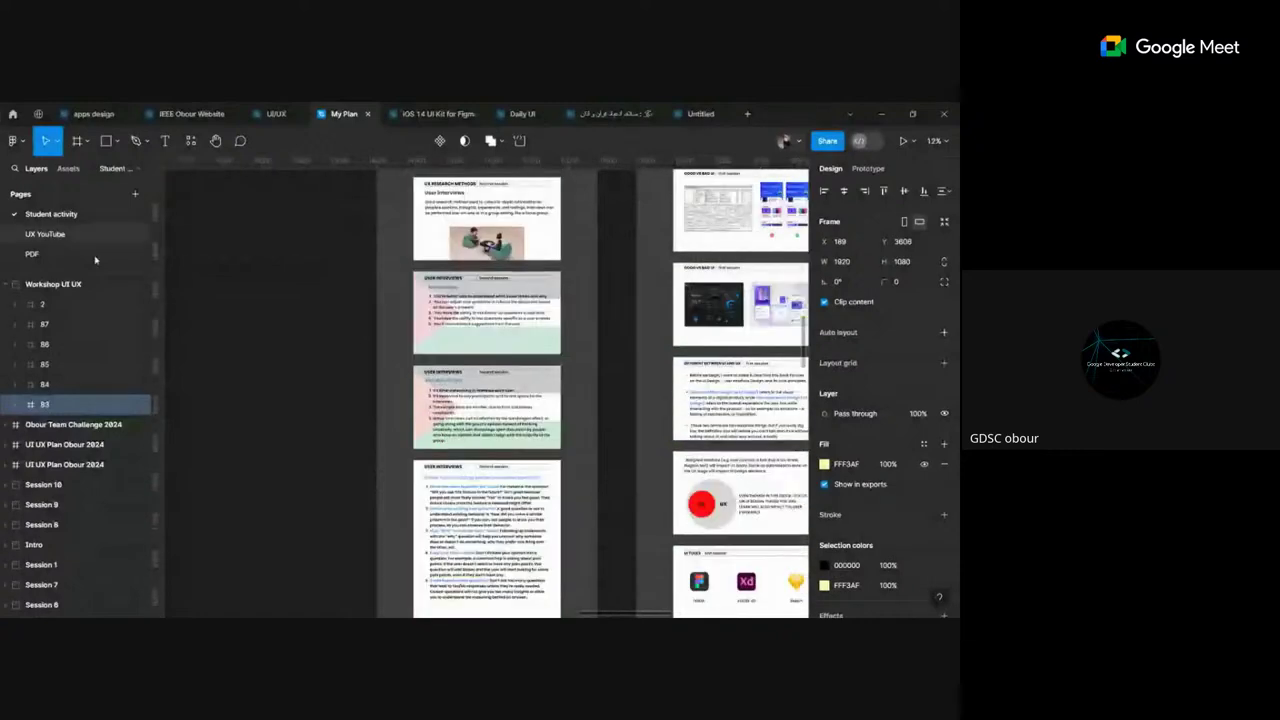
# Step: Visit the UX YouTube, PDF and Student activity pages of My Plan
pyautogui.click(45, 234)
pyautogui.click(94, 256)
pyautogui.click(91, 214)
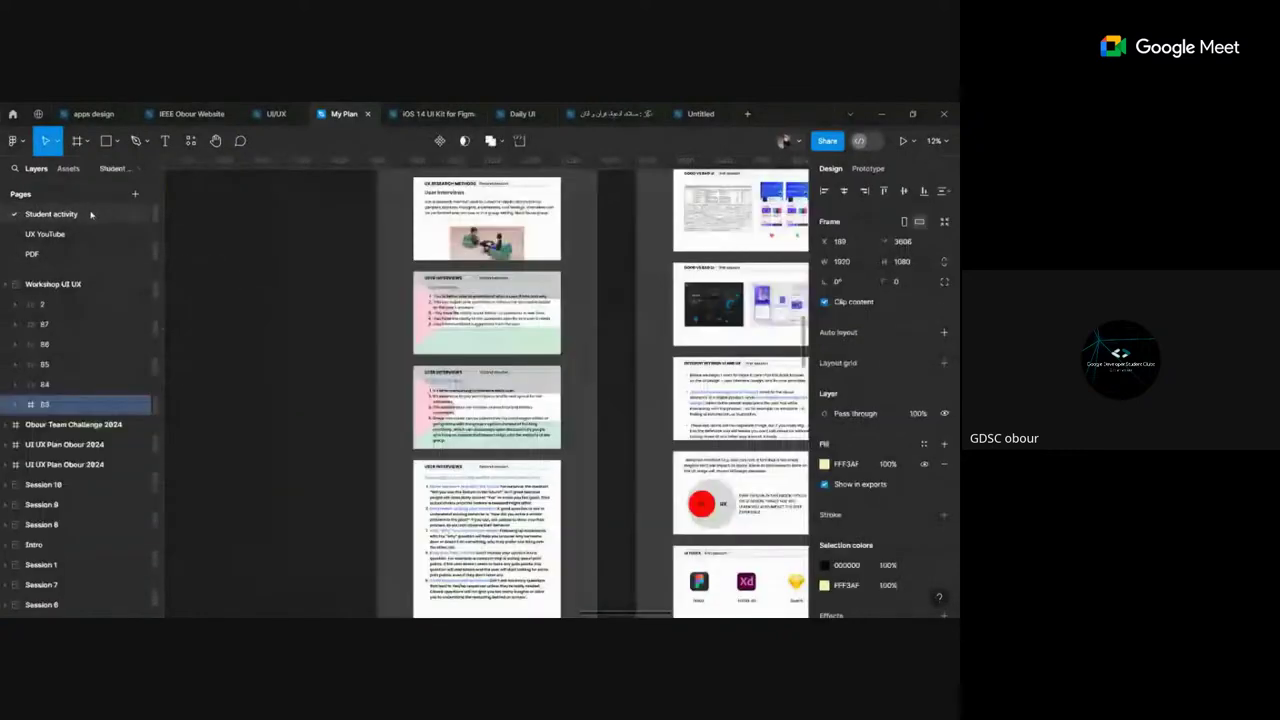
# Step: Inspect the top Session 2 slide, then return to the Untitled file
pyautogui.scroll(5, 373, 324)
pyautogui.scroll(5, 373, 324)
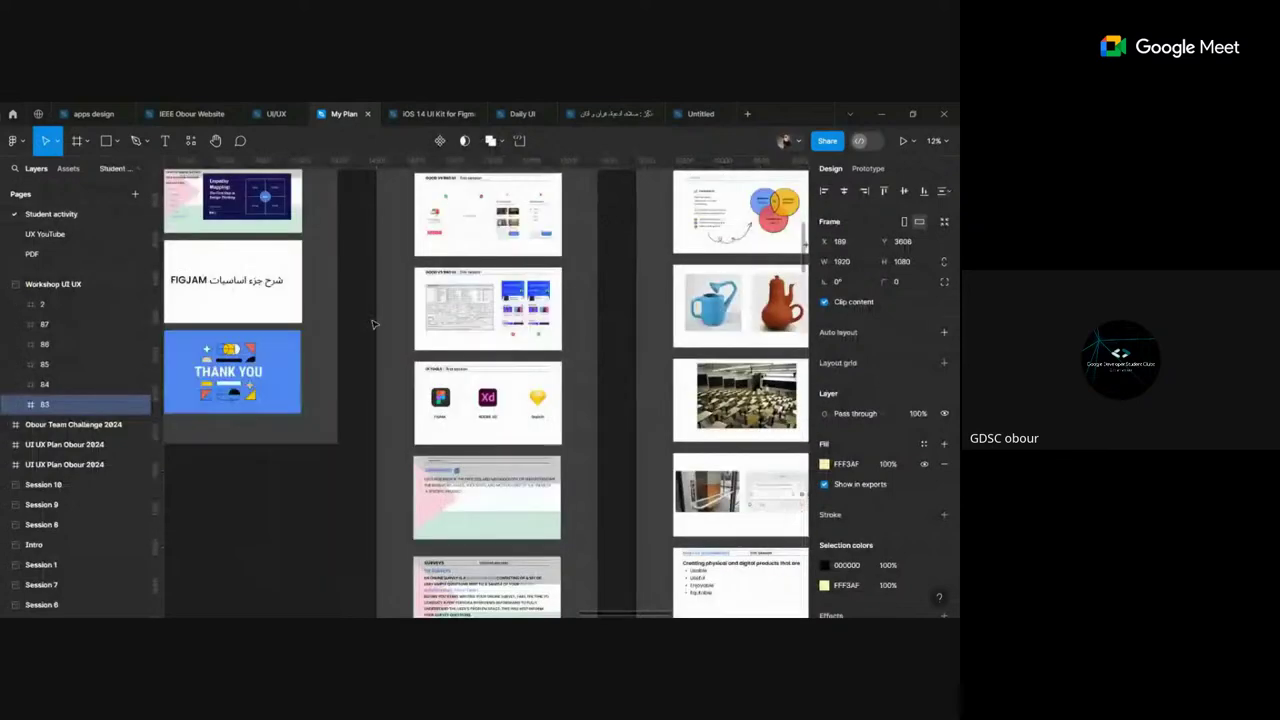
pyautogui.scroll(3, 373, 324)
pyautogui.scroll(5, 373, 324)
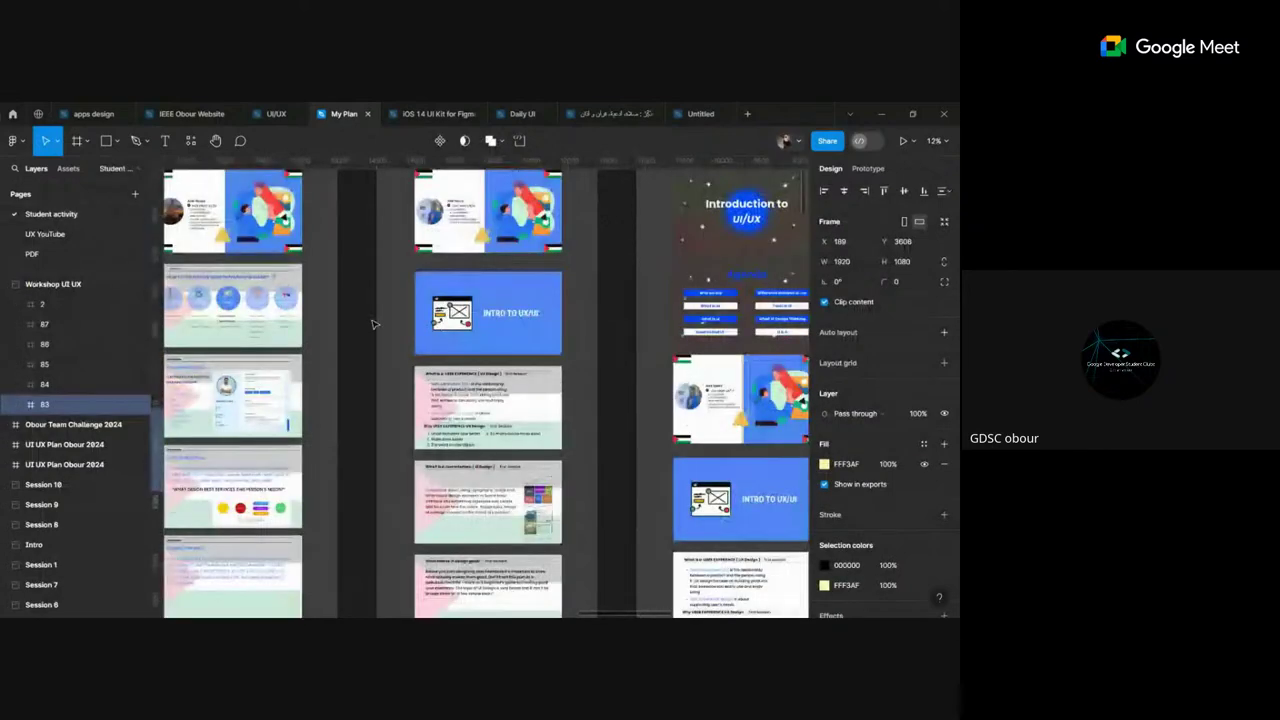
pyautogui.scroll(3, 373, 324)
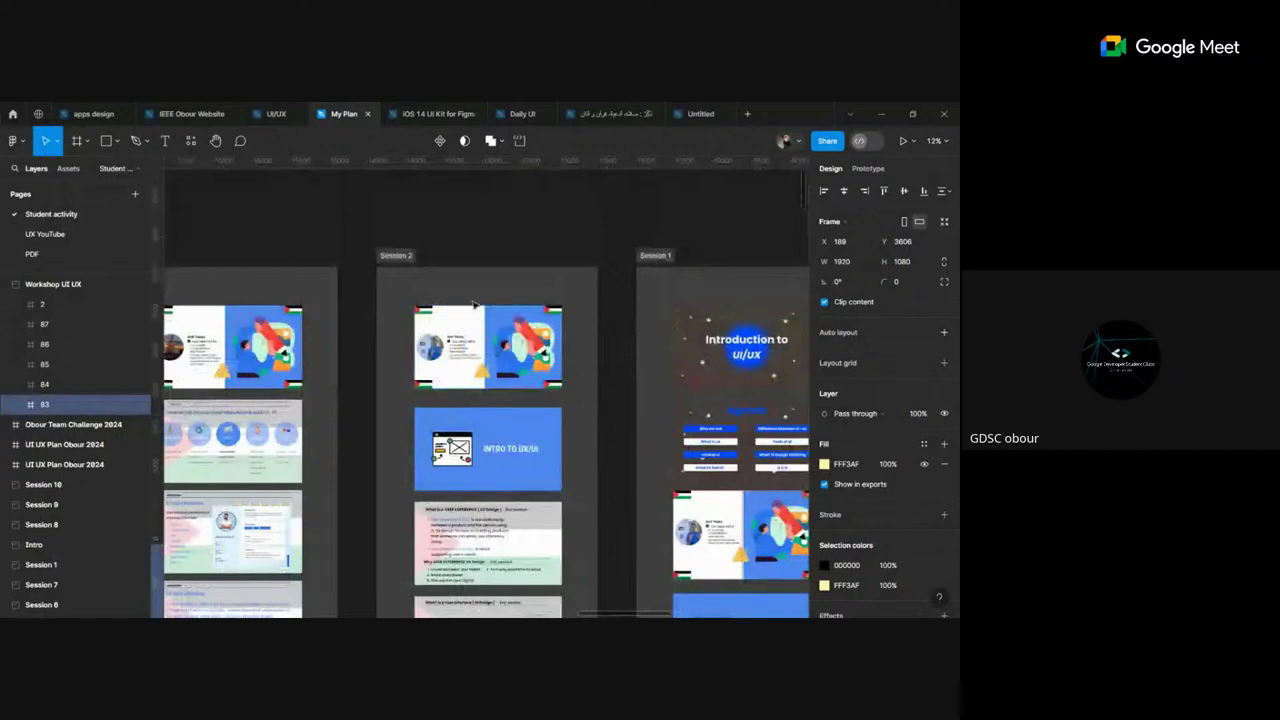
pyautogui.click(422, 308)
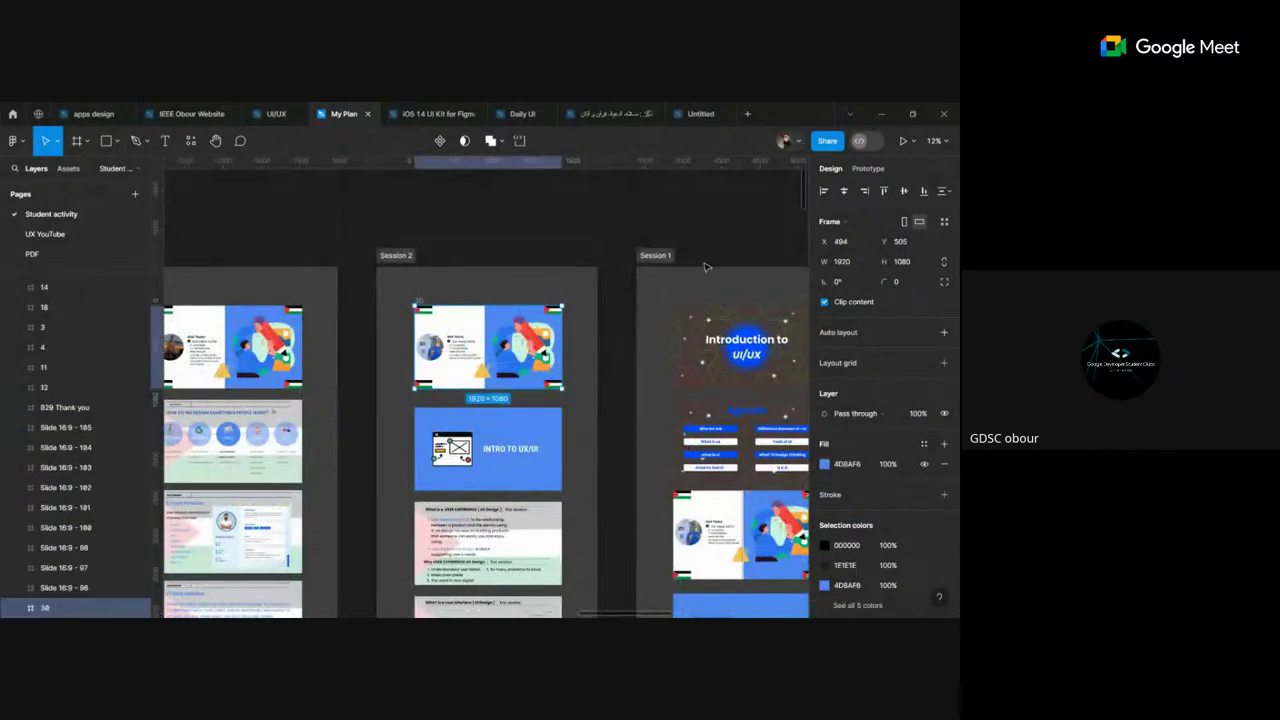
pyautogui.click(702, 120)
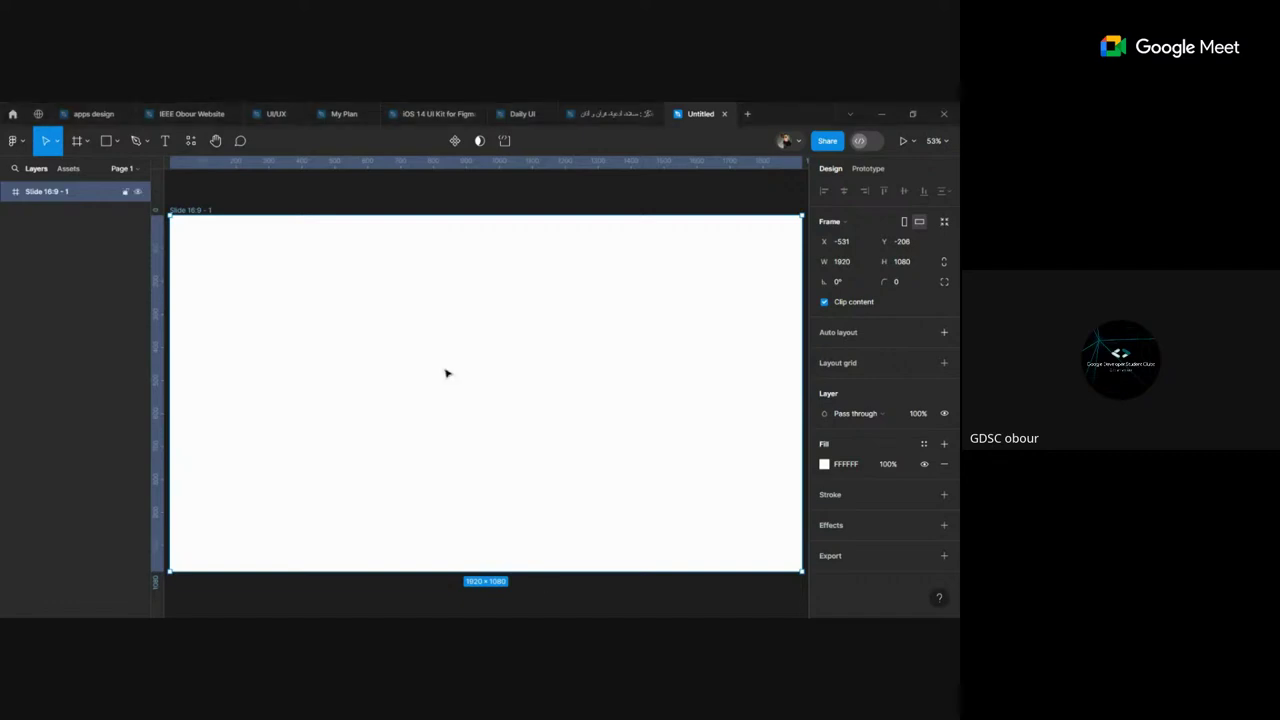
# Step: Delete the blank Slide 16:9 frame from the Untitled canvas
pyautogui.press('Delete')
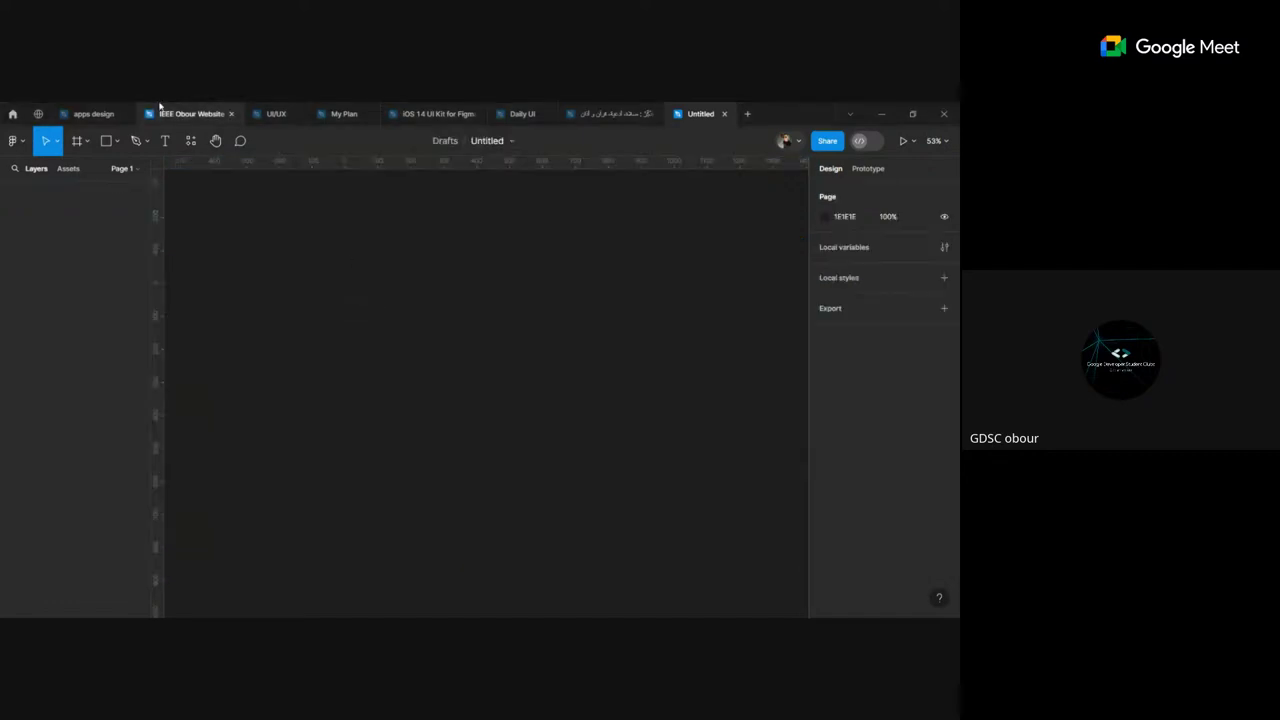
# Step: Activate the Frame tool and browse the Watch and Paper size presets
pyautogui.click(87, 141)
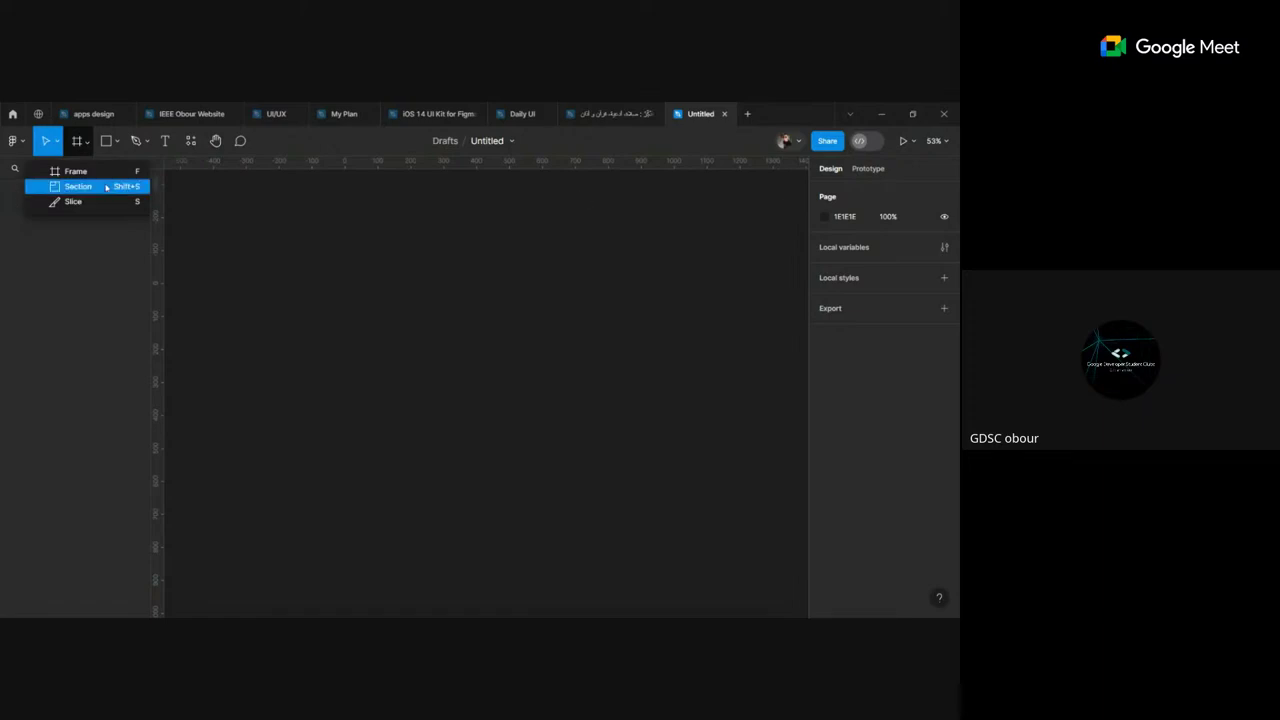
pyautogui.click(100, 171)
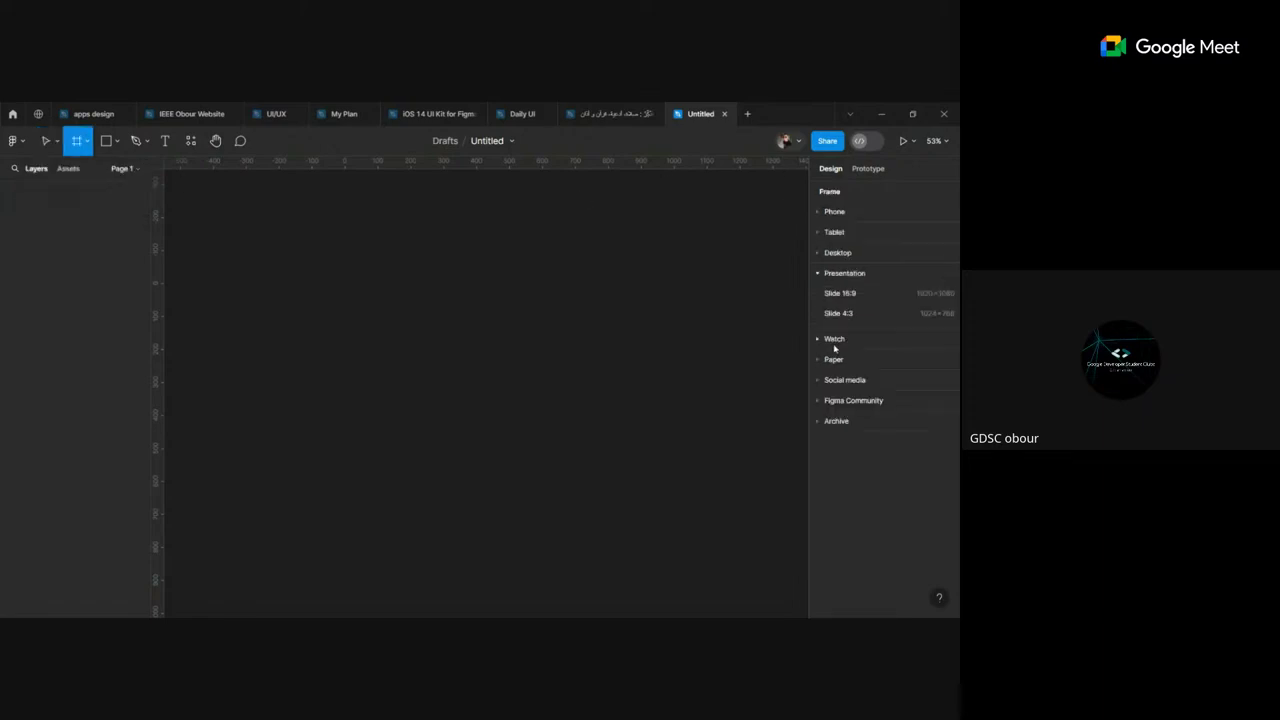
pyautogui.click(828, 338)
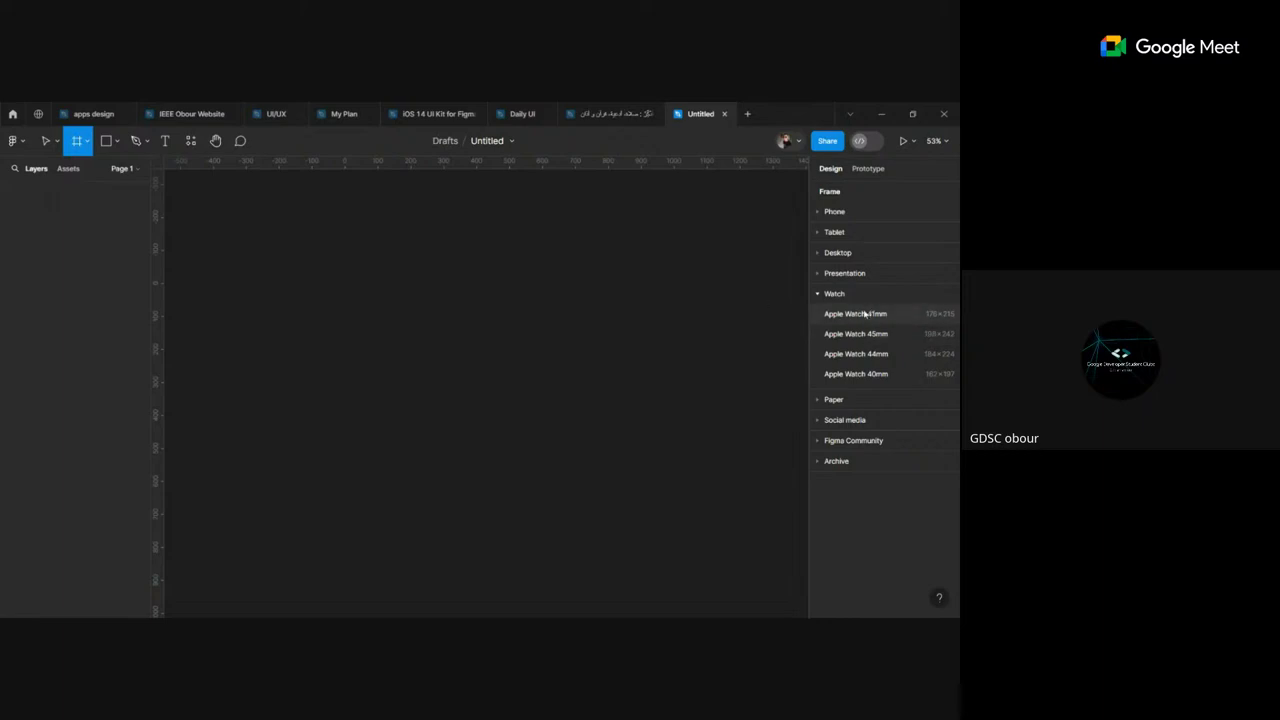
pyautogui.click(822, 401)
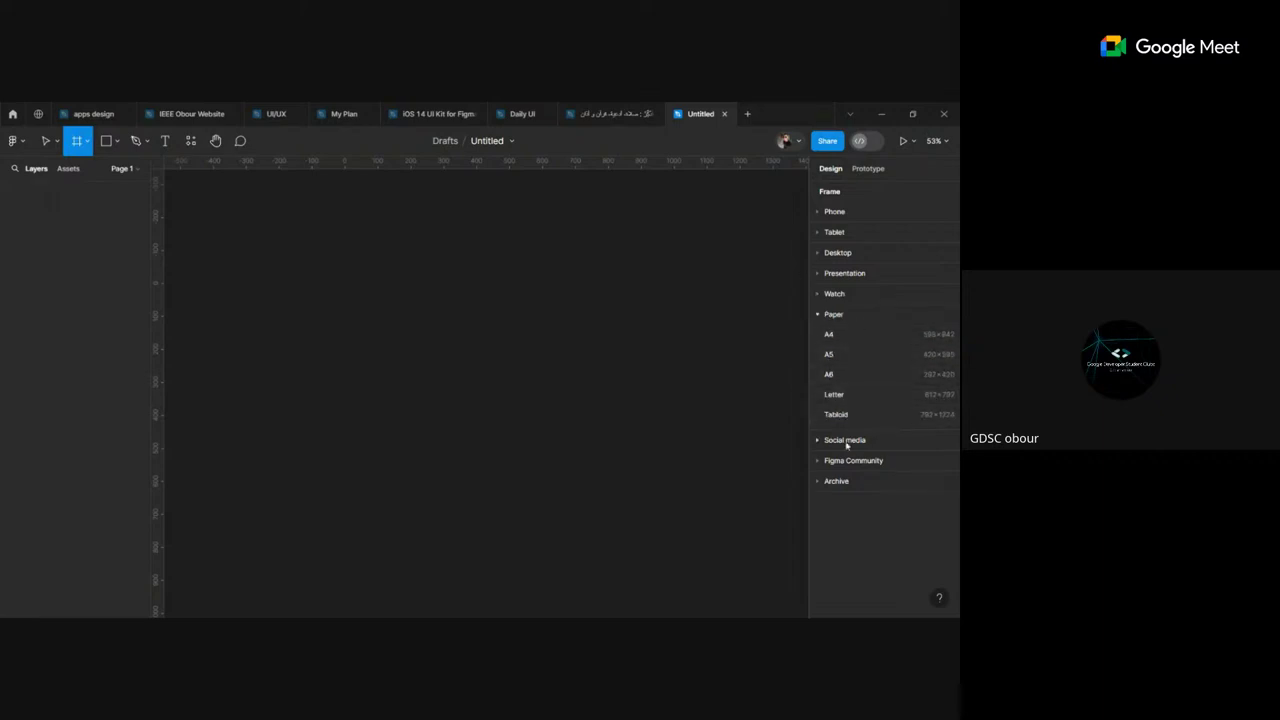
# Step: Add a 1200×675 Twitter post frame from Social media presets, then delete it
pyautogui.click(819, 440)
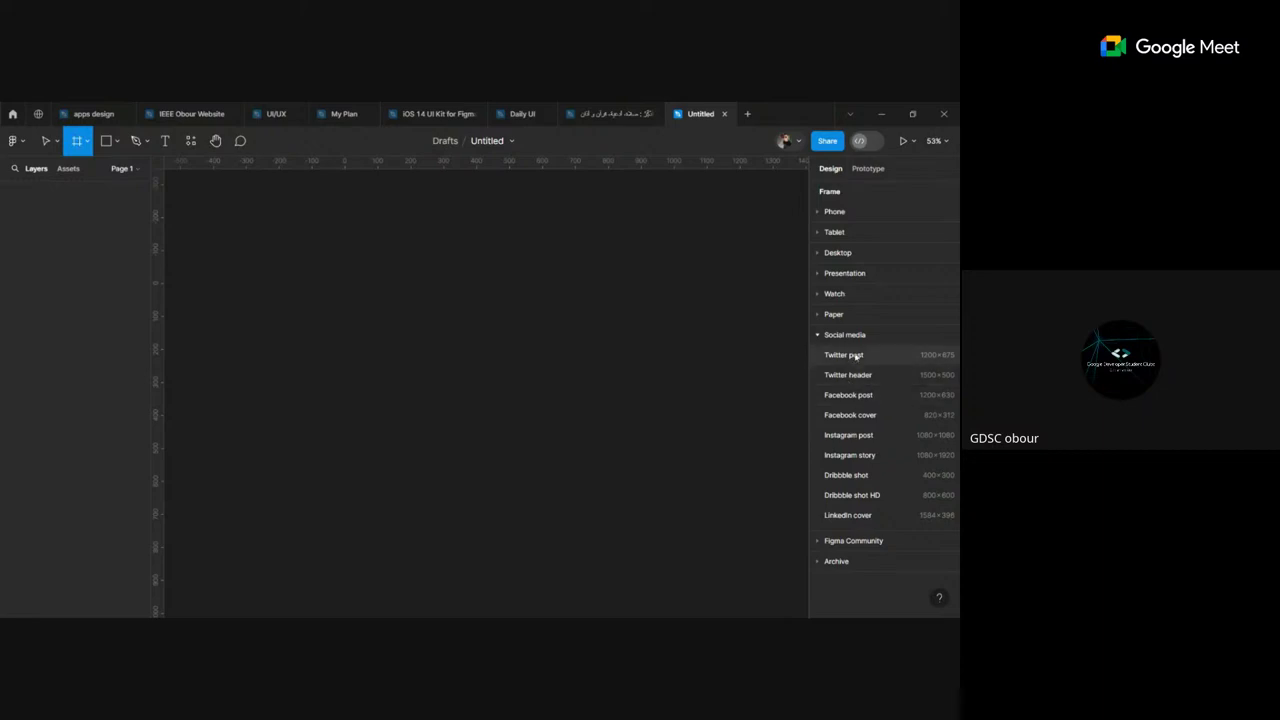
pyautogui.click(843, 355)
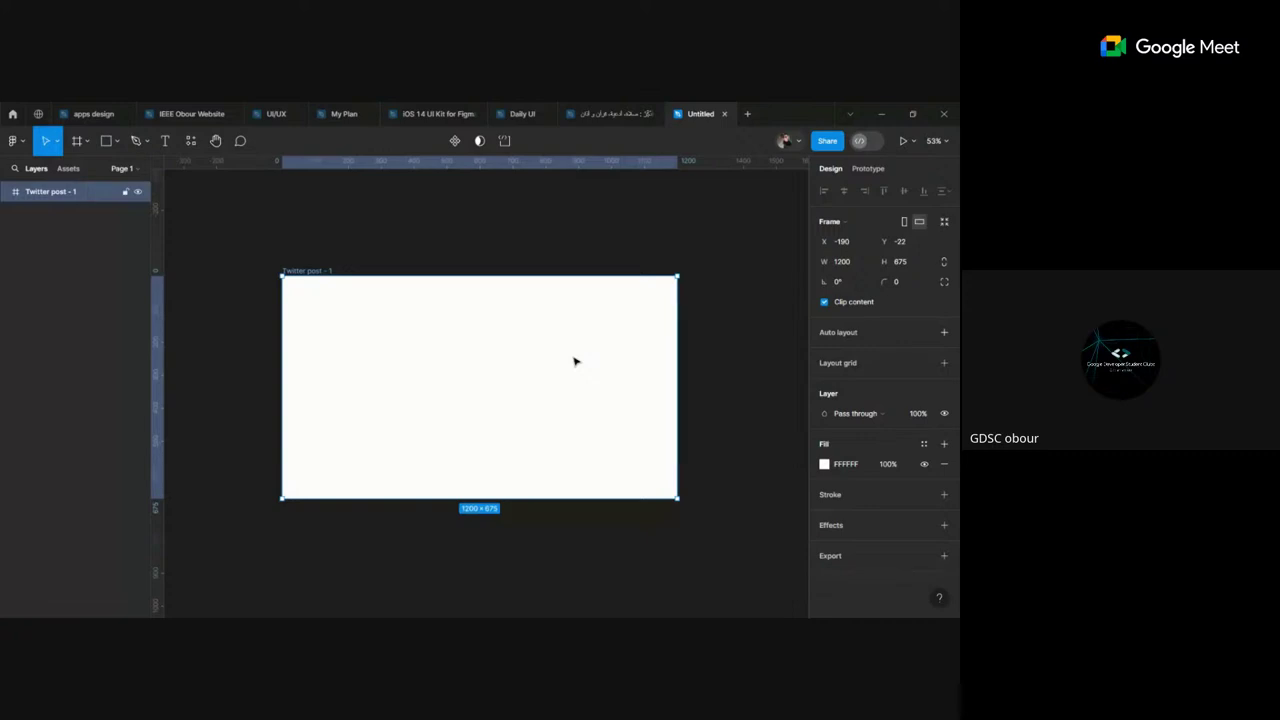
pyautogui.press('Delete')
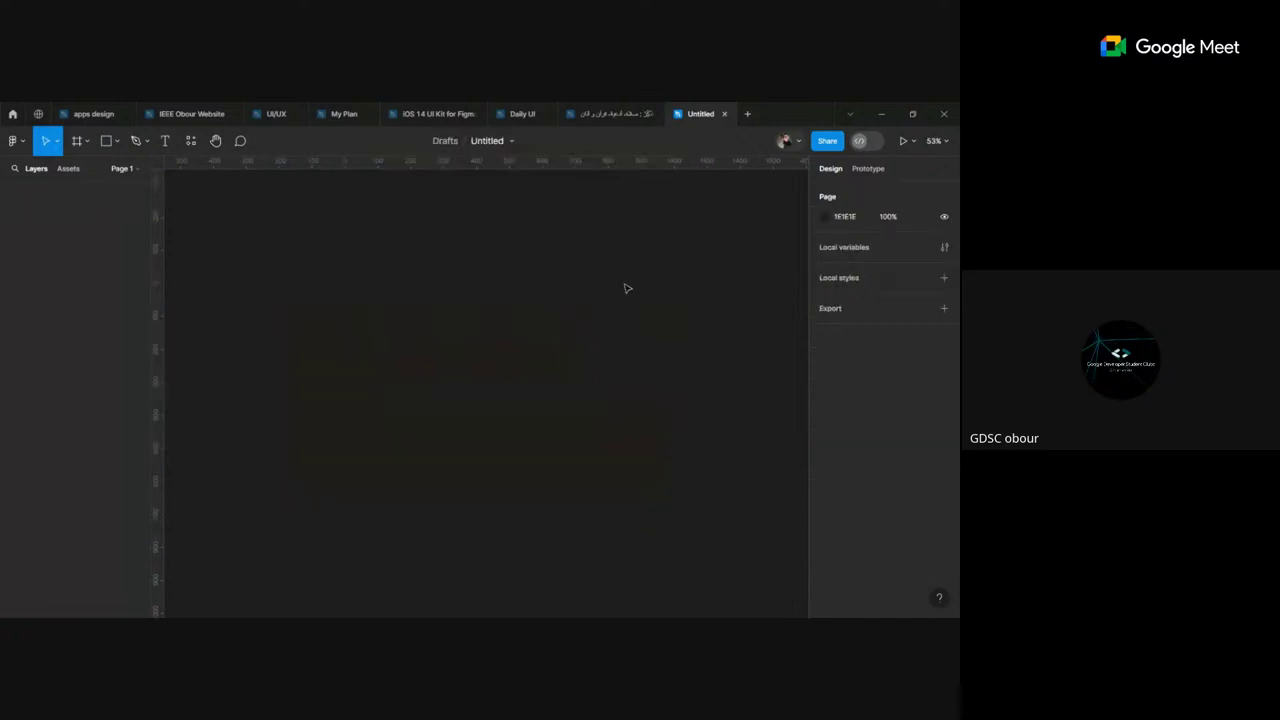
# Step: Draw a 1680×949 section with the Section tool, then delete it
pyautogui.click(86, 141)
pyautogui.click(95, 187)
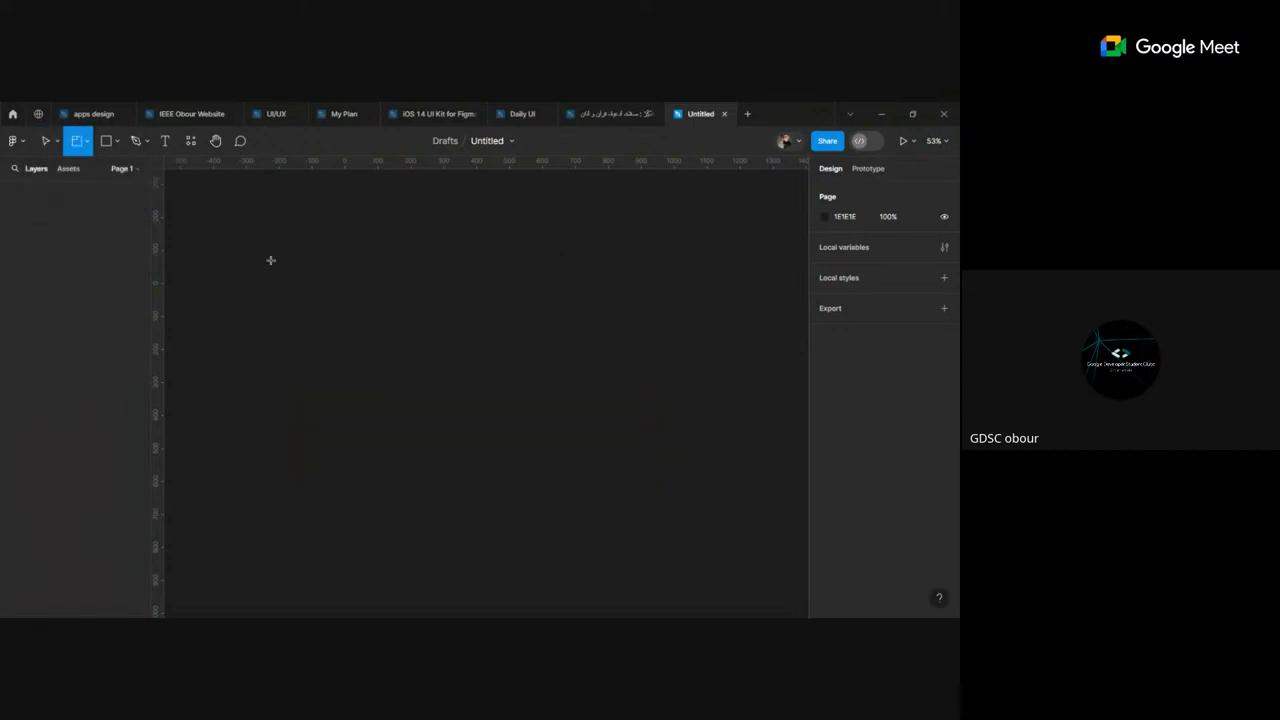
pyautogui.click(88, 141)
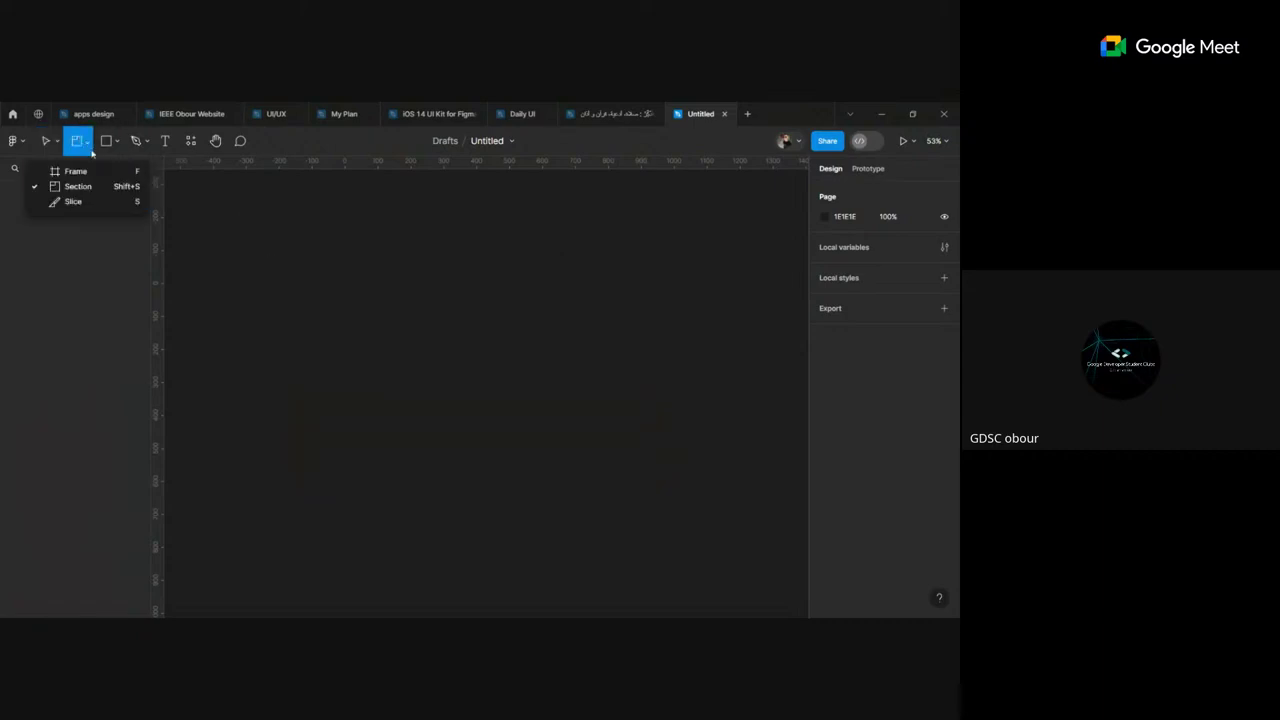
pyautogui.click(100, 184)
pyautogui.moveTo(215, 233); pyautogui.dragTo(768, 545)
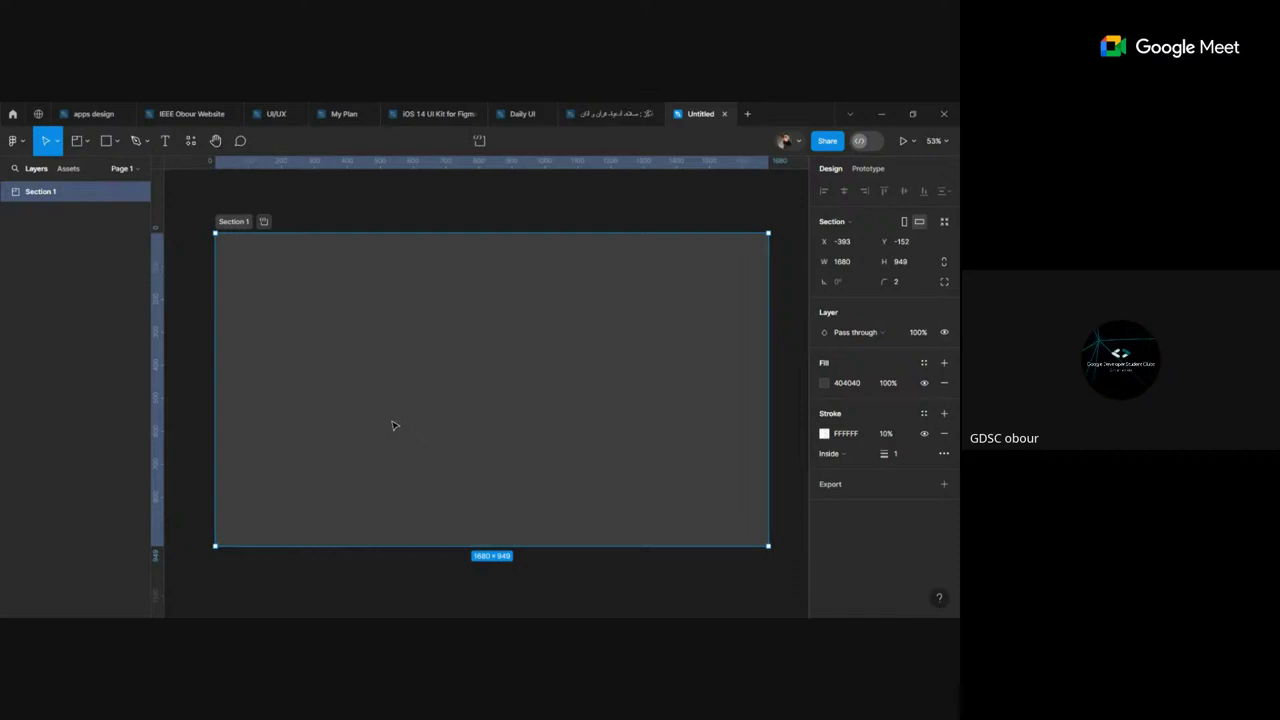
pyautogui.press('Delete')
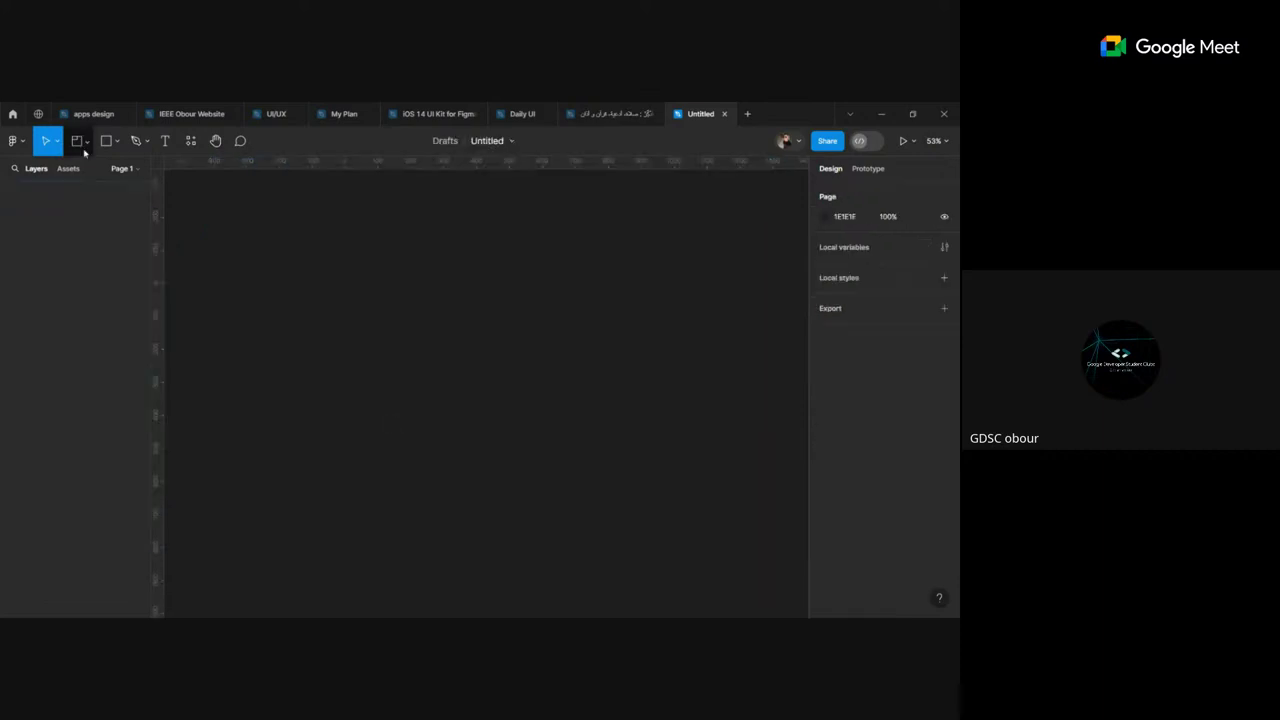
# Step: Draw a 438×517 Slice 1 and move it toward the middle of the canvas
pyautogui.click(86, 141)
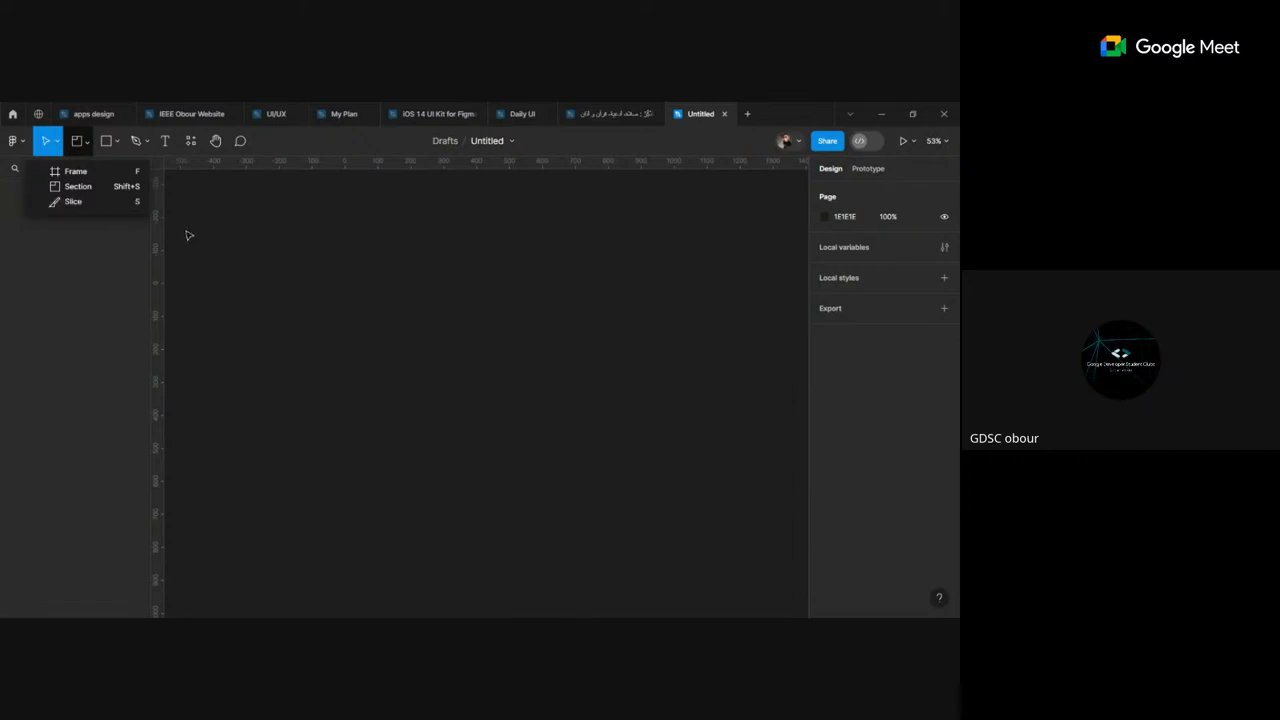
pyautogui.click(86, 202)
pyautogui.moveTo(286, 232); pyautogui.dragTo(430, 403)
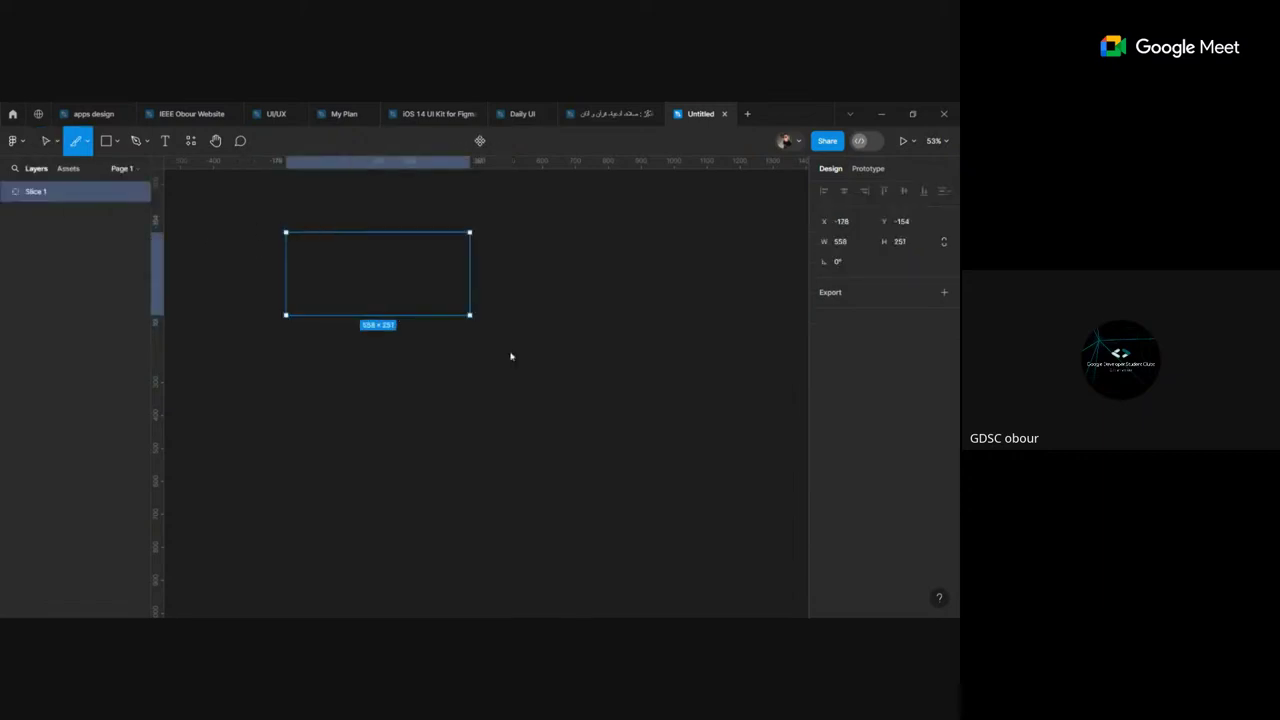
pyautogui.moveTo(342, 308); pyautogui.dragTo(543, 356)
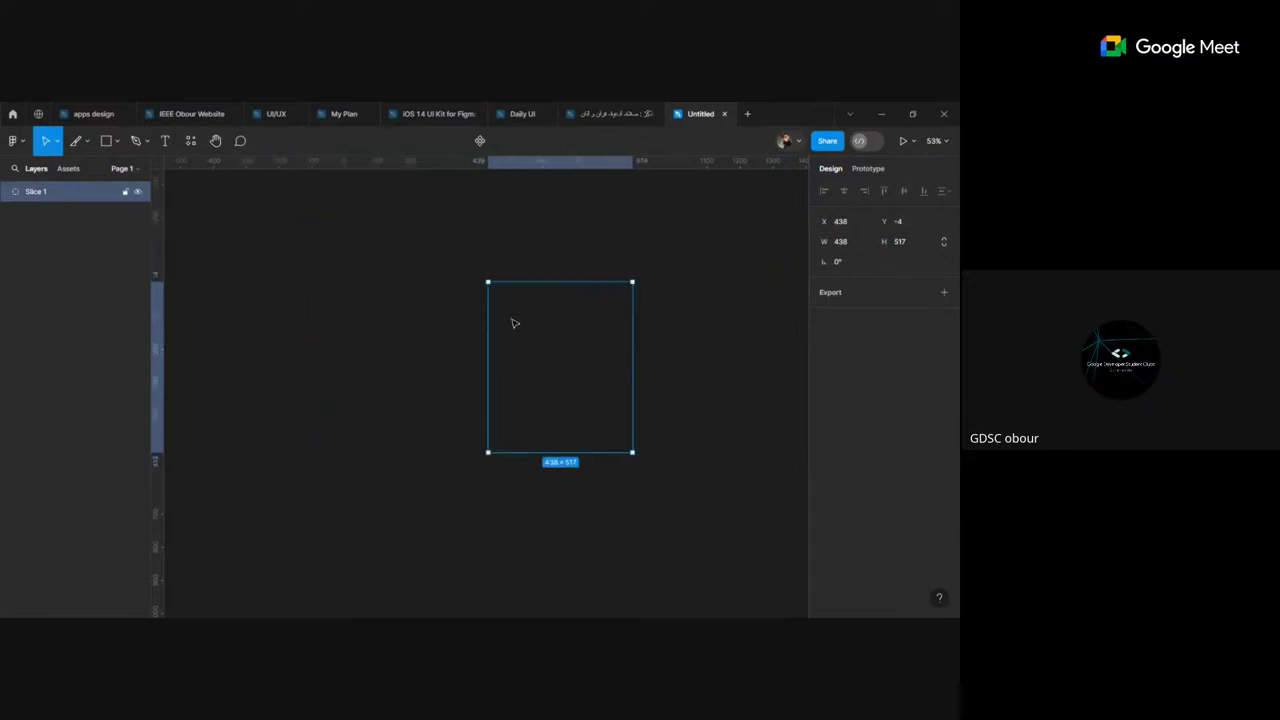
pyautogui.click(697, 331)
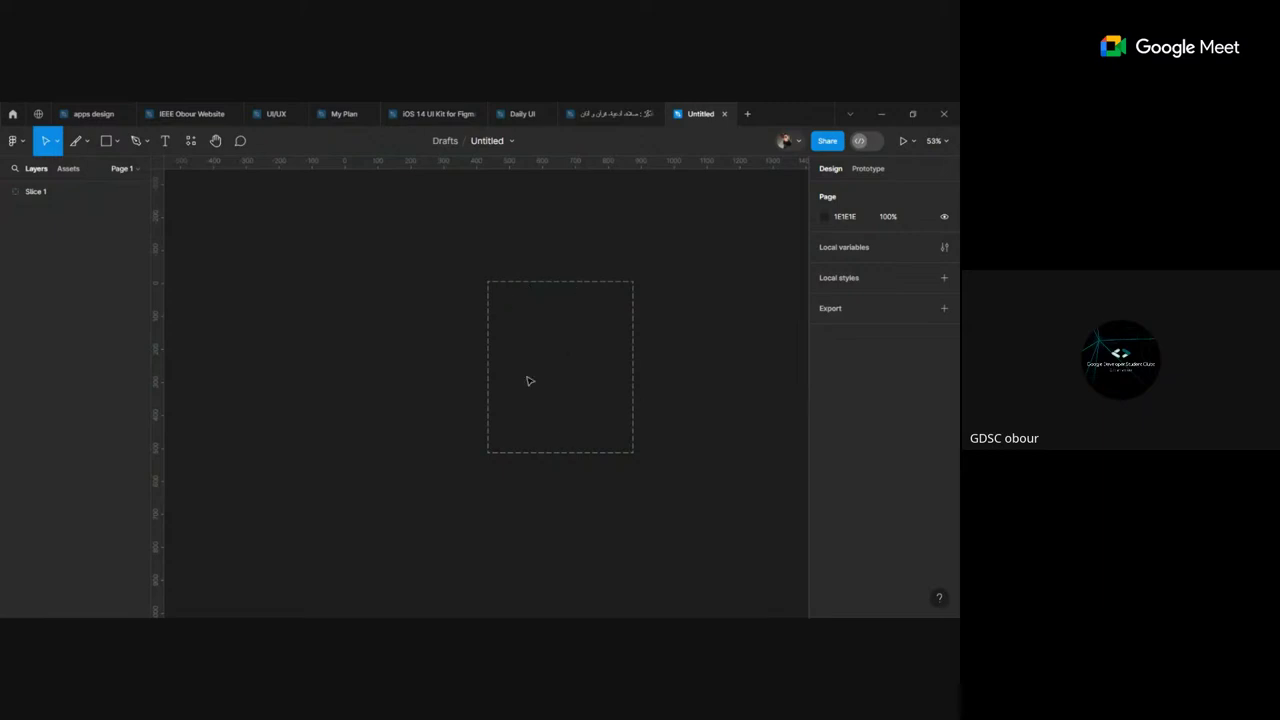
# Step: Drag Slice 1 up and left across the canvas, then delete it
pyautogui.click(530, 300)
pyautogui.moveTo(537, 300)
pyautogui.mouseDown()
pyautogui.moveTo(423, 291)
pyautogui.moveTo(434, 328)
pyautogui.mouseUp()
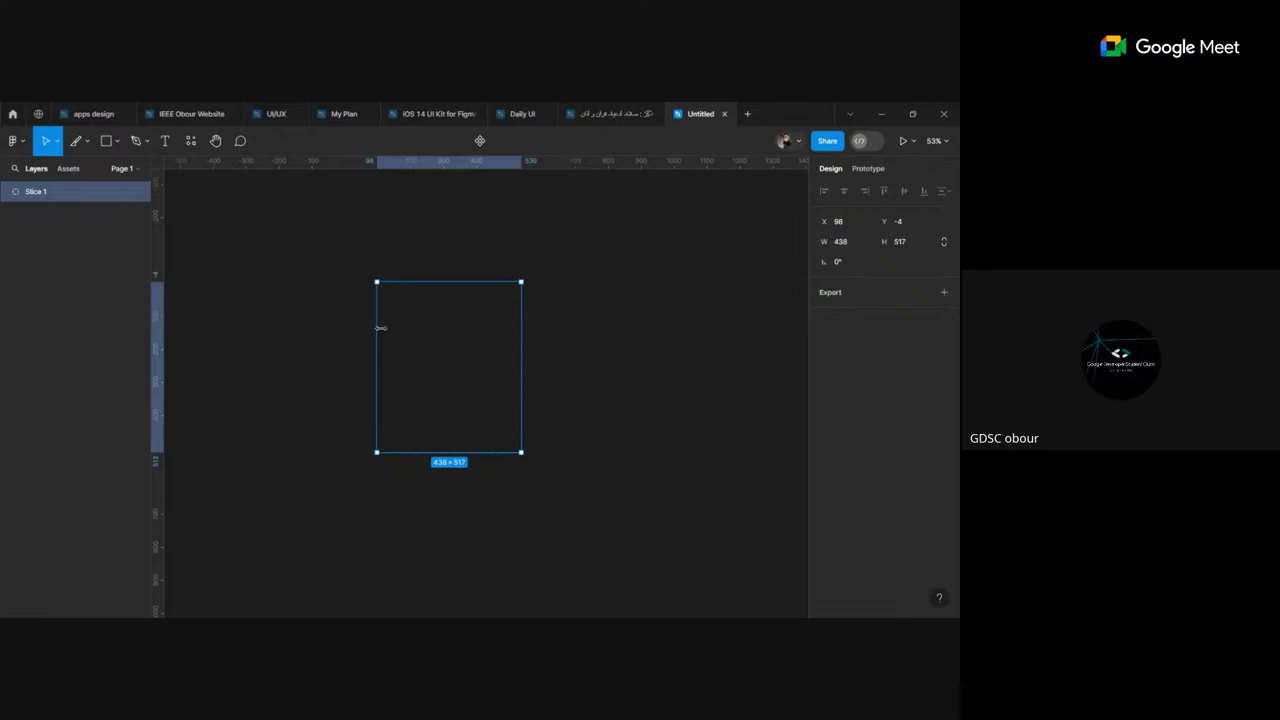
pyautogui.moveTo(393, 340)
pyautogui.mouseDown()
pyautogui.moveTo(263, 300)
pyautogui.moveTo(240, 310)
pyautogui.mouseUp()
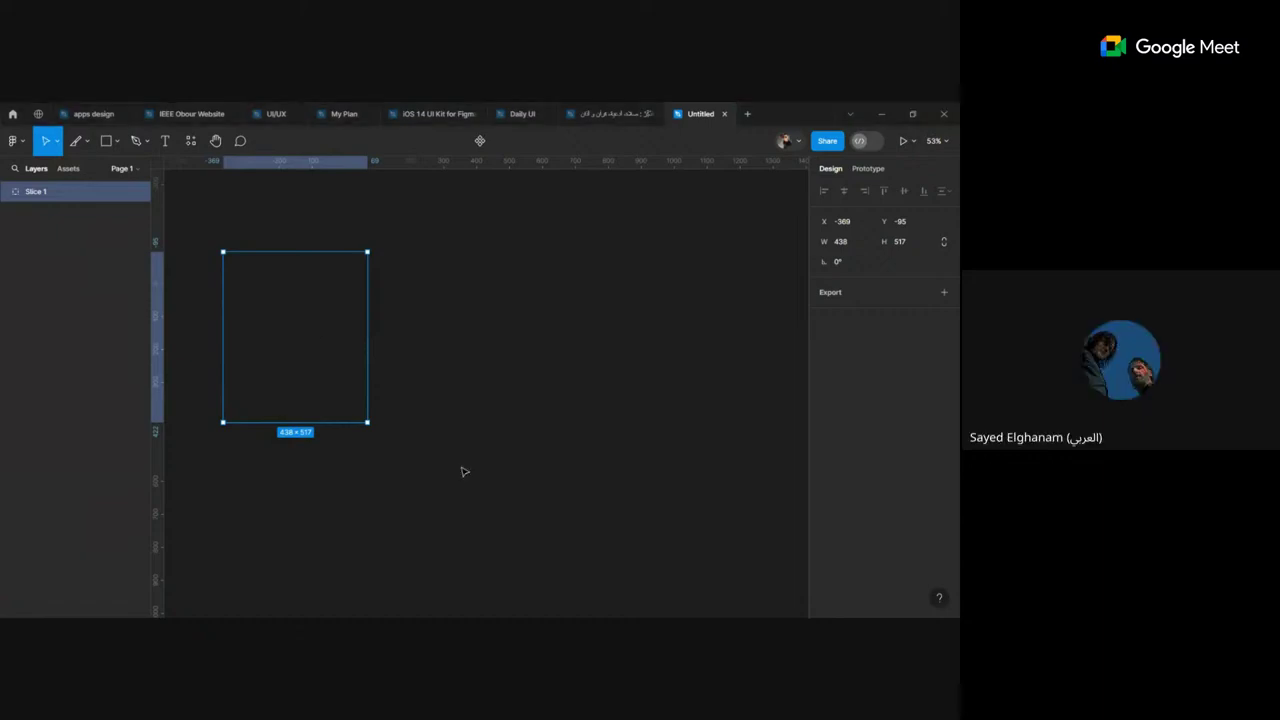
pyautogui.press('Delete')
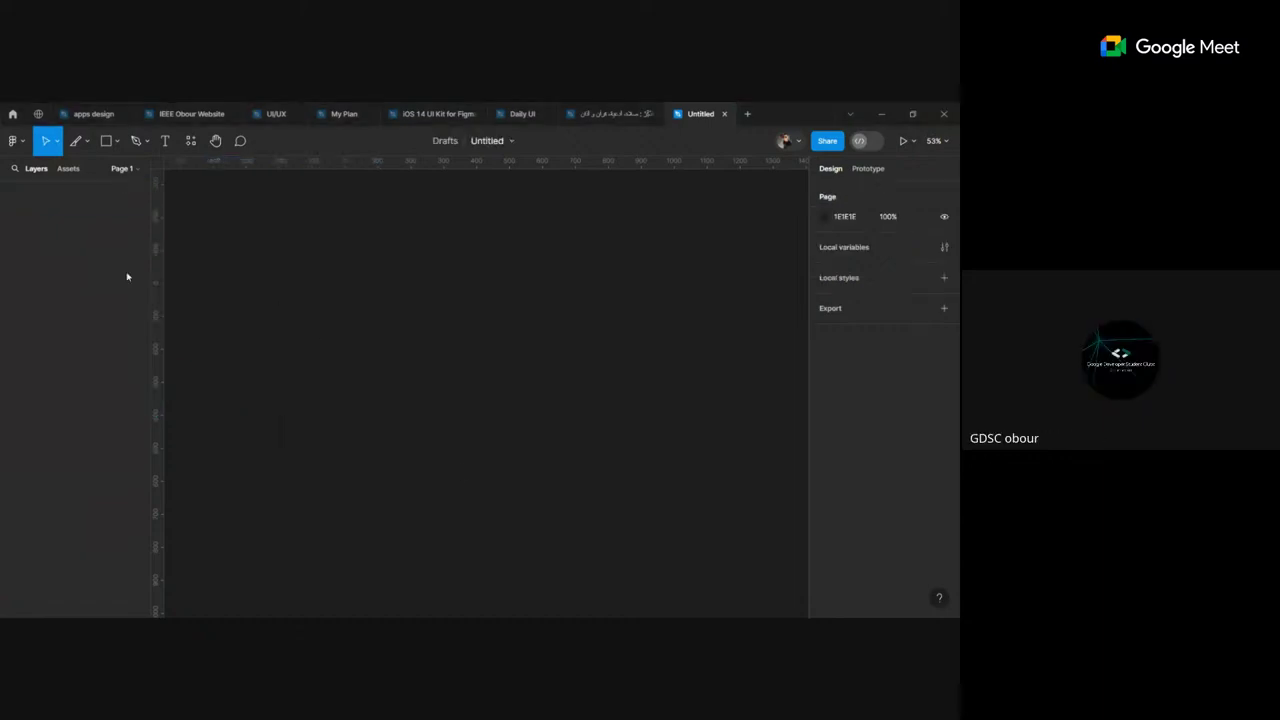
# Step: Draw a roughly 1883×815 Section 1 with the Section tool (Shift+S)
pyautogui.click(87, 140)
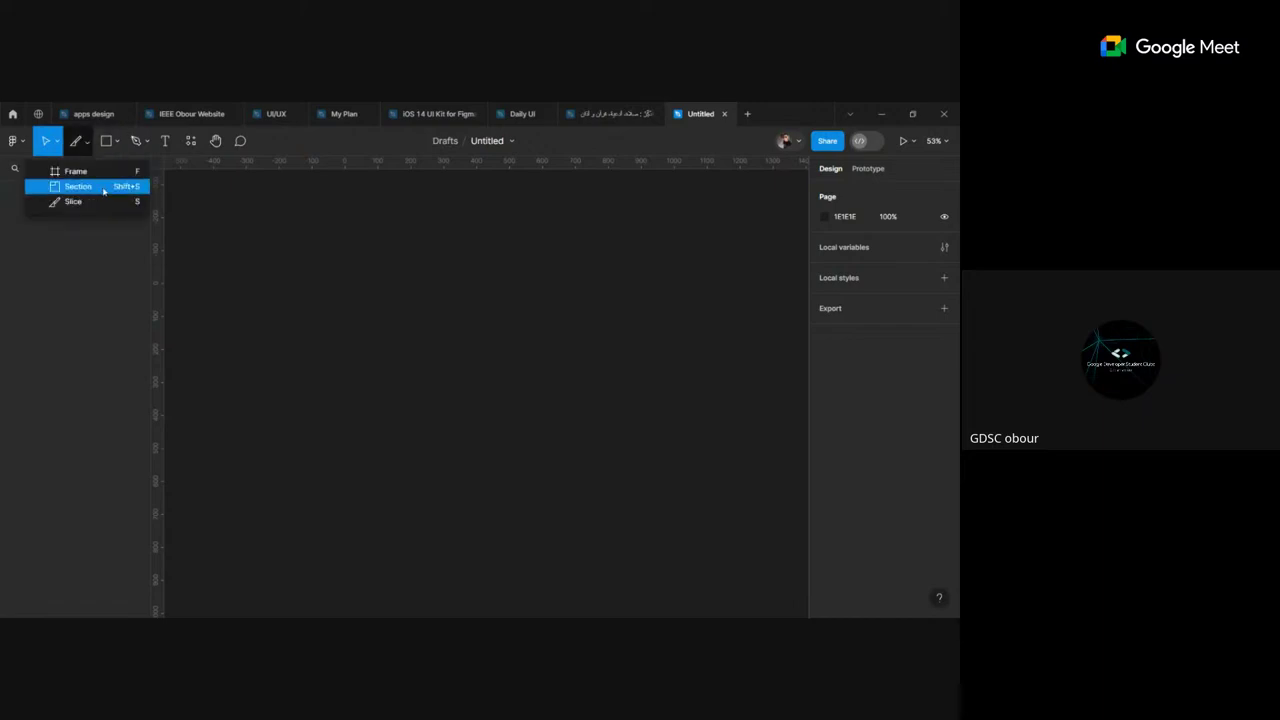
pyautogui.click(104, 189)
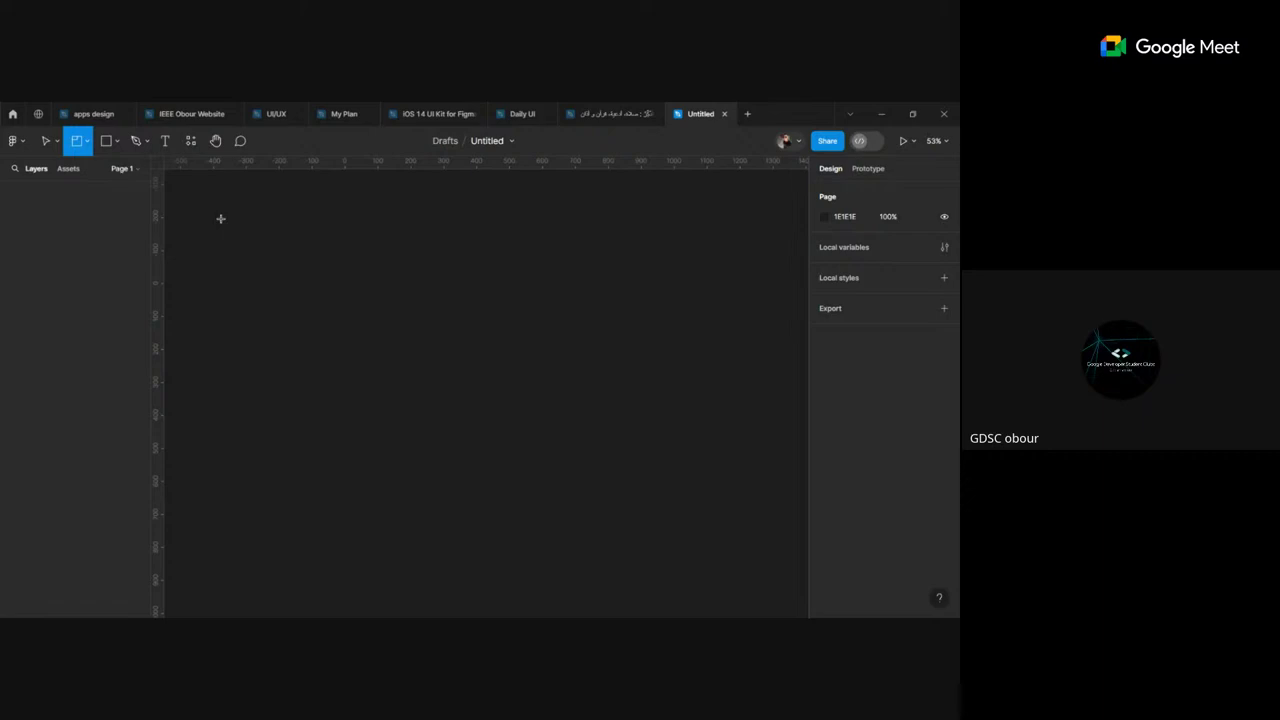
pyautogui.moveTo(221, 218); pyautogui.dragTo(648, 520)
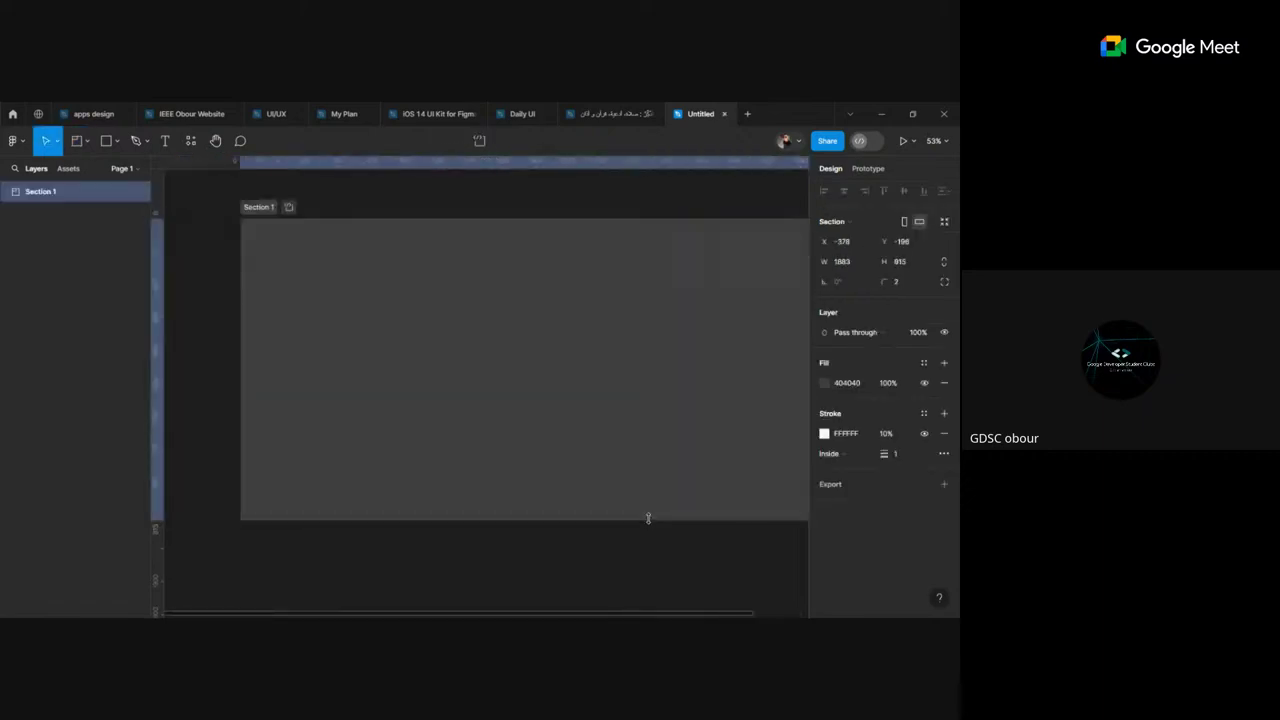
# Step: Zoom and pan the mobile design down to its bottom navigation bar
pyautogui.scroll(-2, 528, 437)
pyautogui.hscroll(-3, 497, 438)
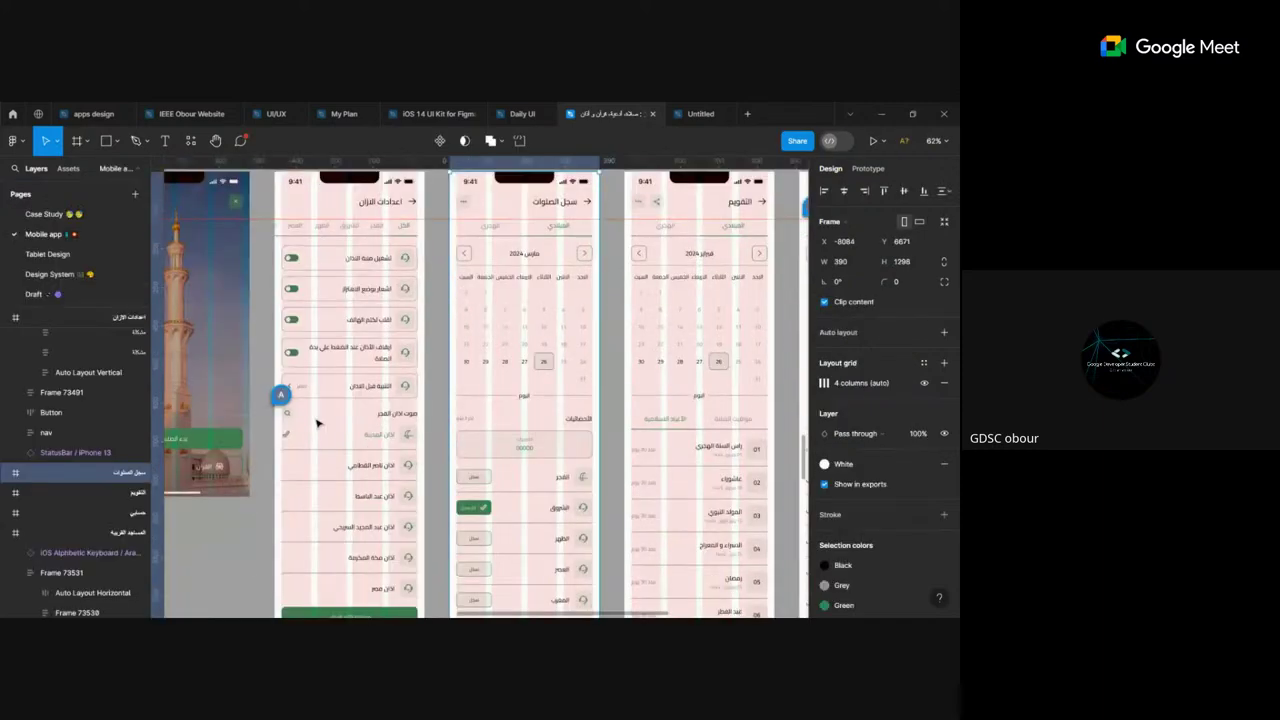
pyautogui.scroll(-5, 307, 435)
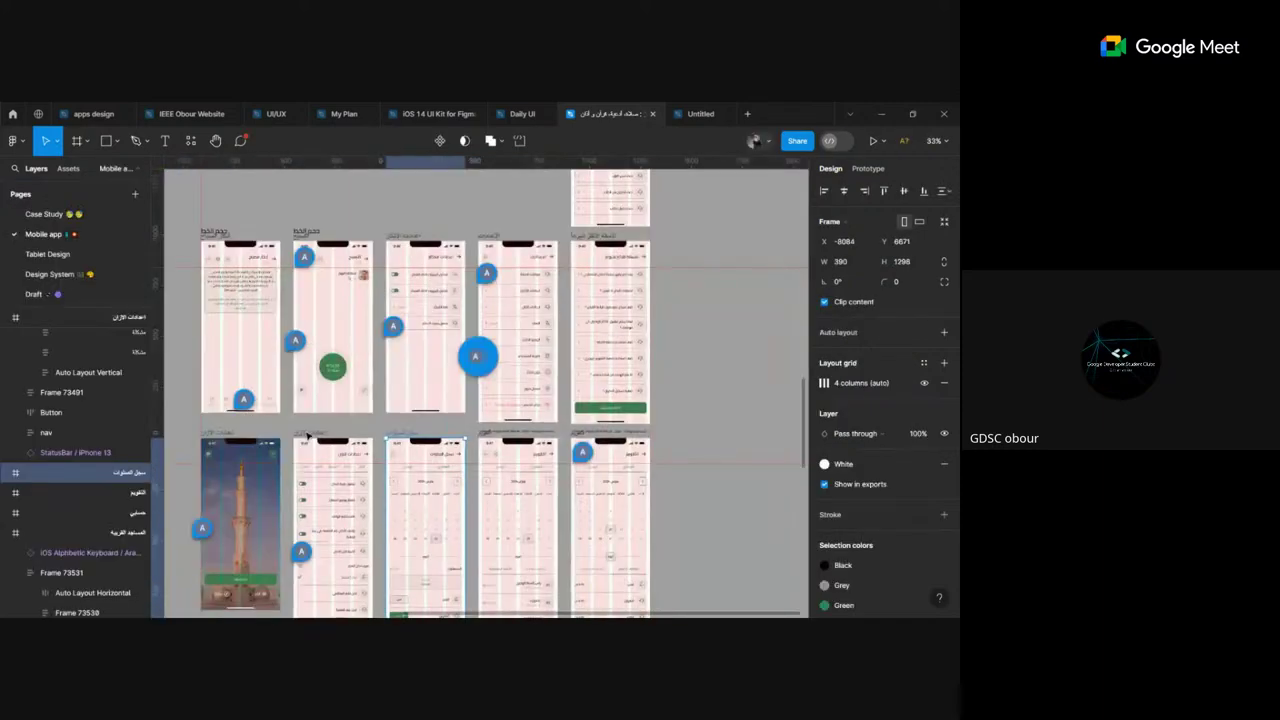
pyautogui.scroll(3, 489, 409)
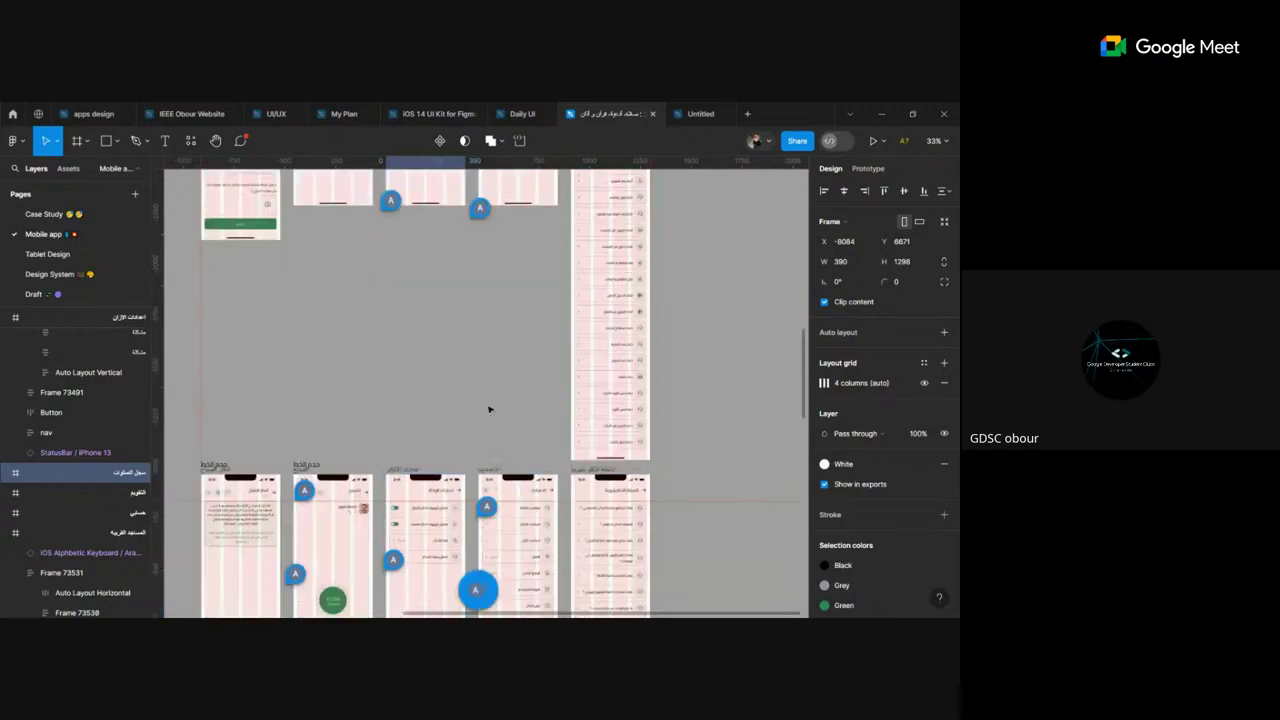
pyautogui.scroll(3, 489, 409)
pyautogui.scroll(3, 489, 409)
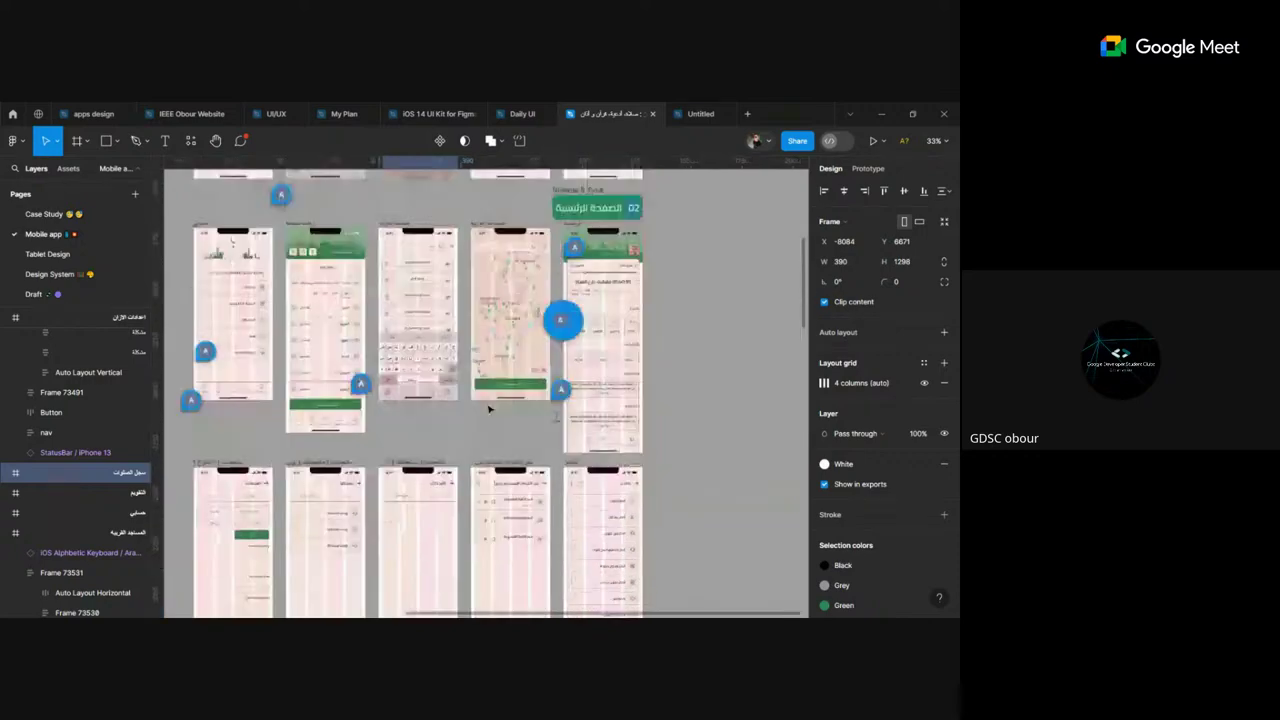
pyautogui.scroll(5, 489, 409)
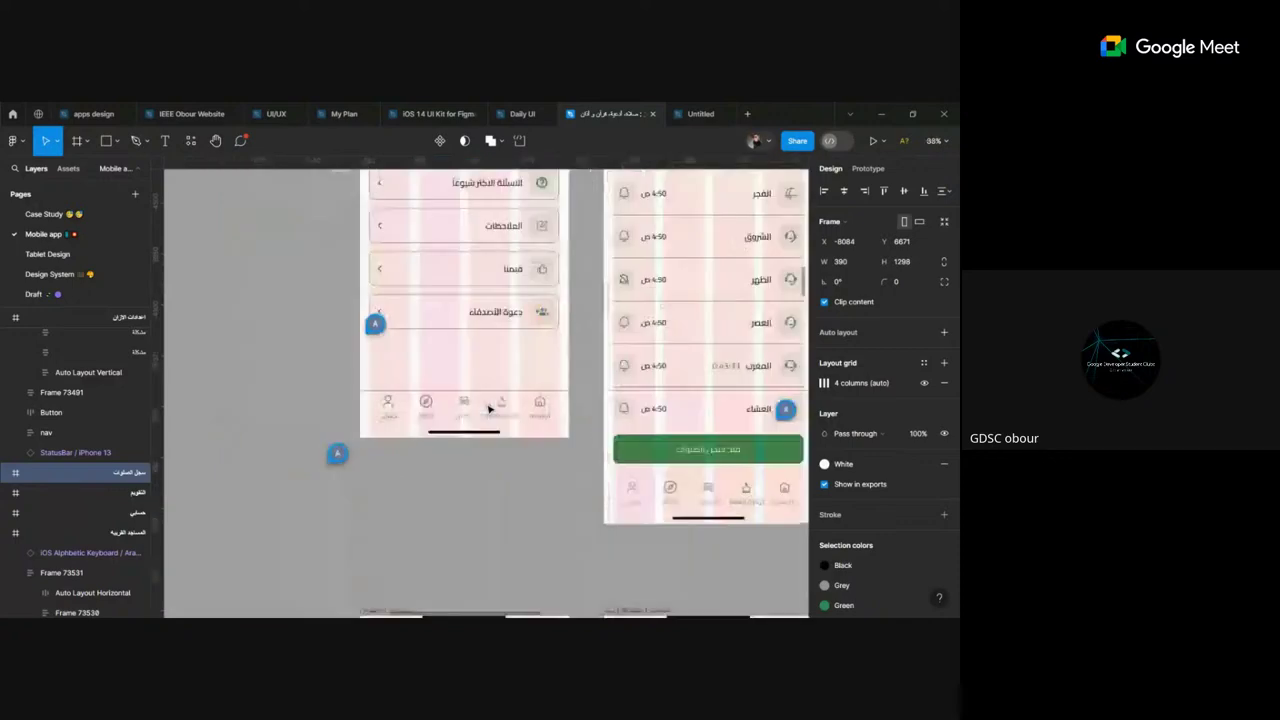
pyautogui.scroll(5, 489, 409)
pyautogui.scroll(-3, 489, 409)
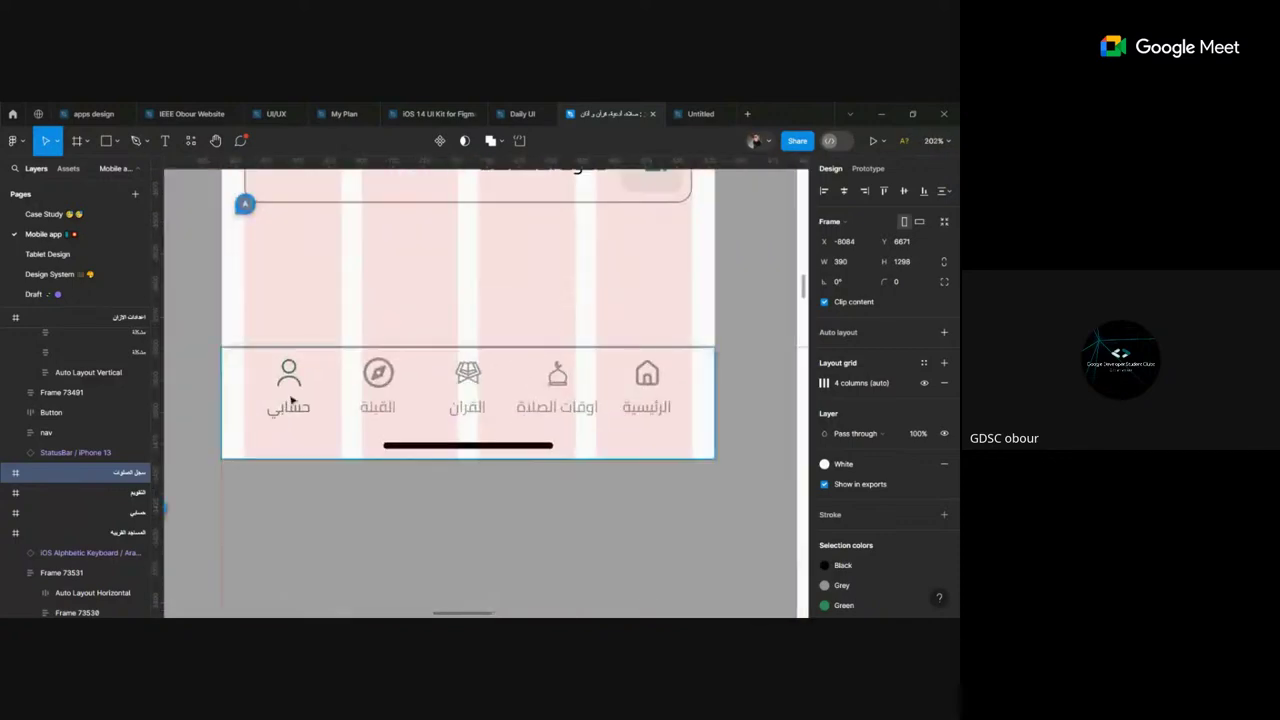
# Step: Inspect and select the Bottom Nav frame, then return to the Untitled file
pyautogui.click(655, 387)
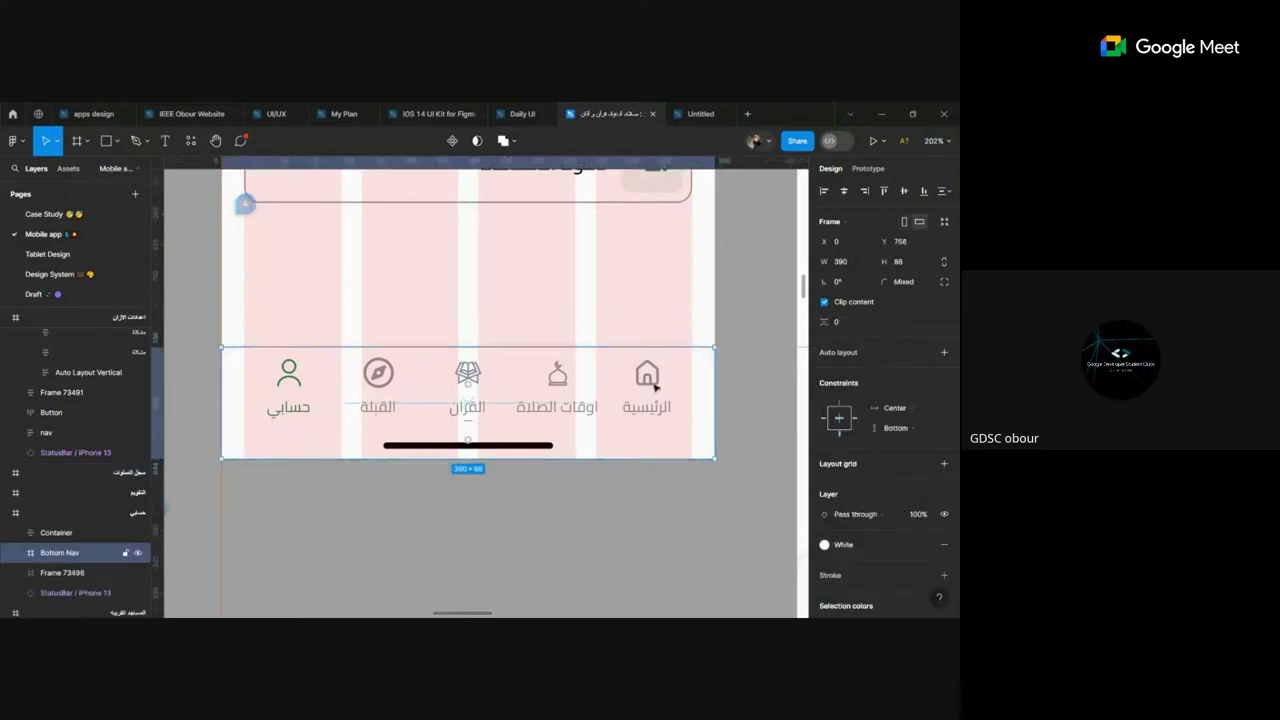
pyautogui.click(632, 519)
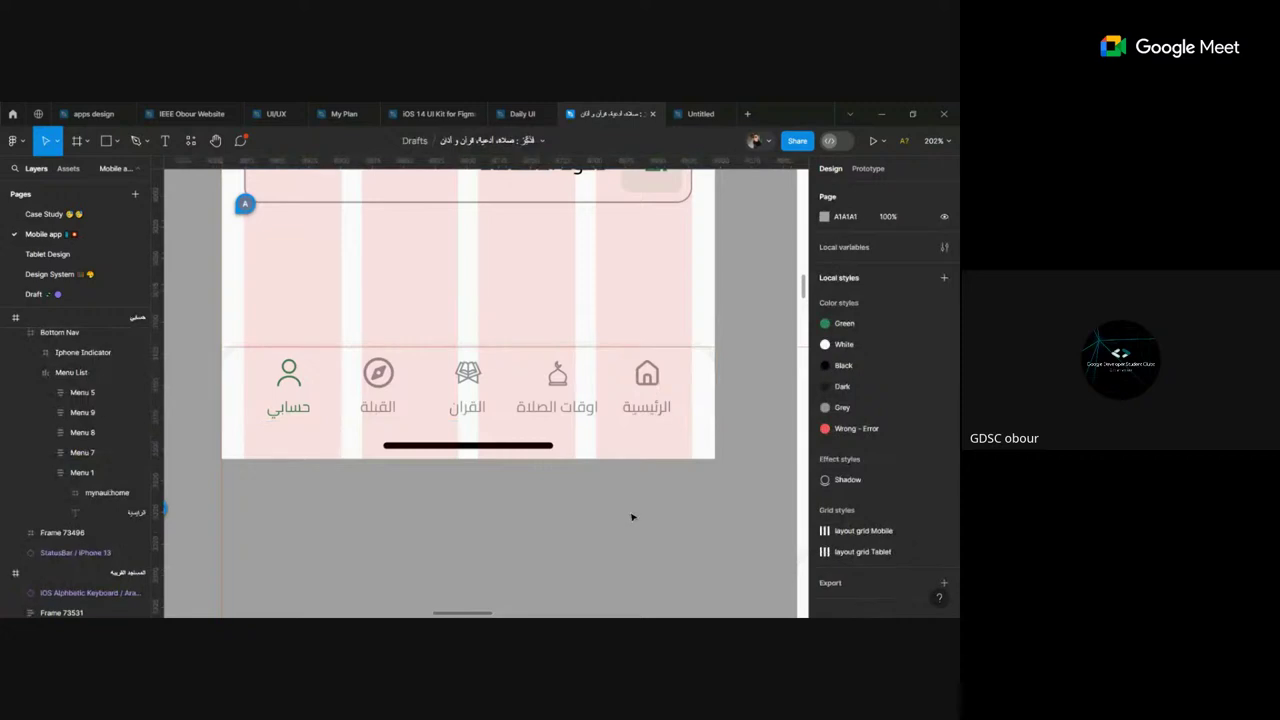
pyautogui.click(650, 440)
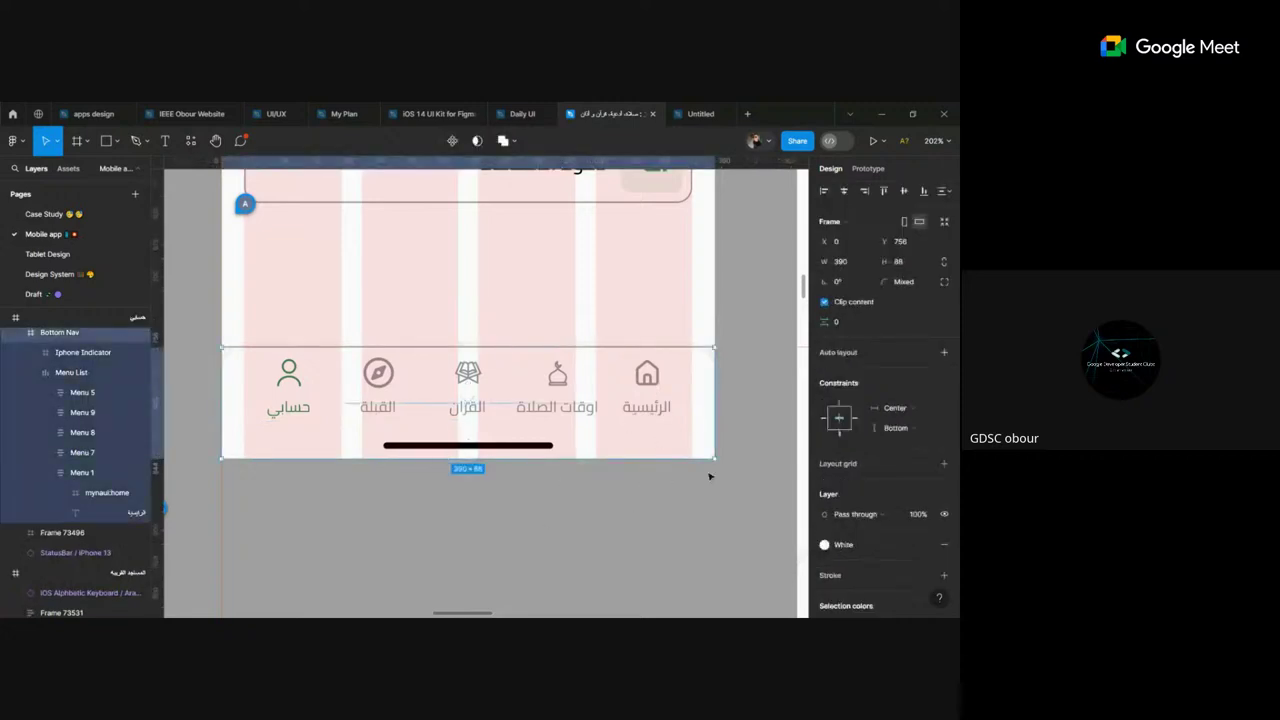
pyautogui.click(704, 113)
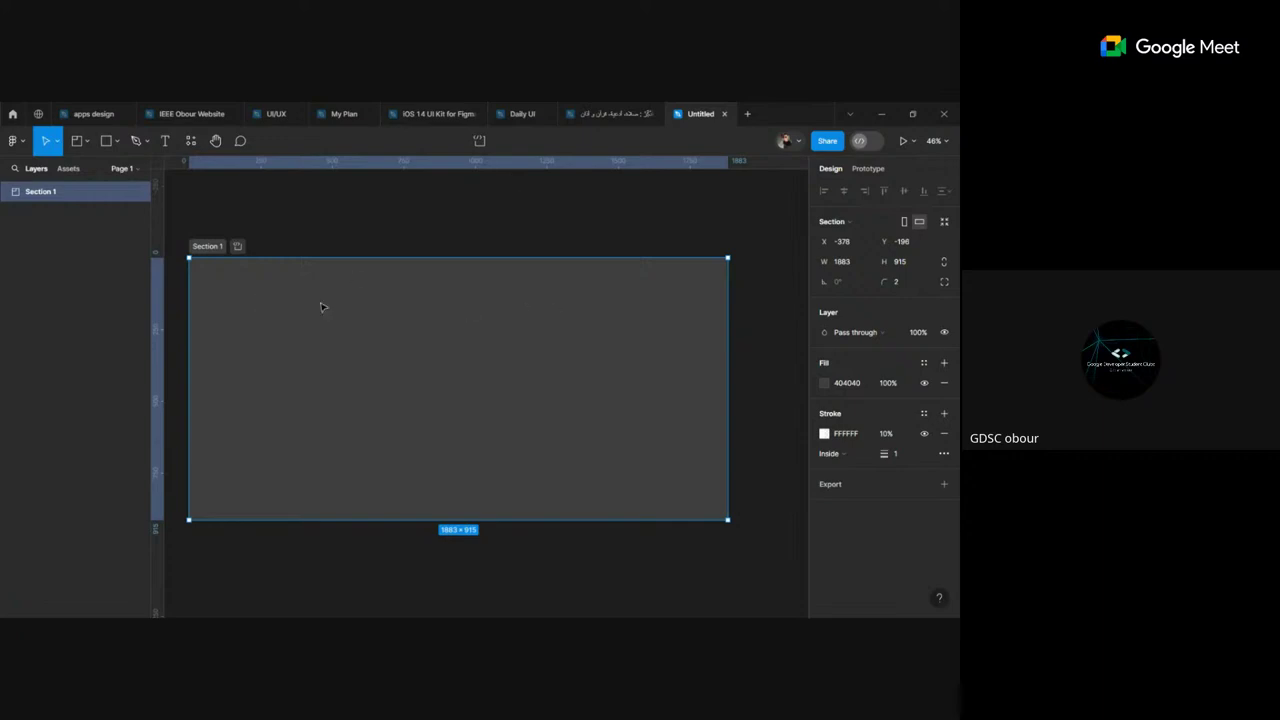
# Step: Delete Section 1, then draw a trial slice and delete it too
pyautogui.scroll(-1, 220, 290)
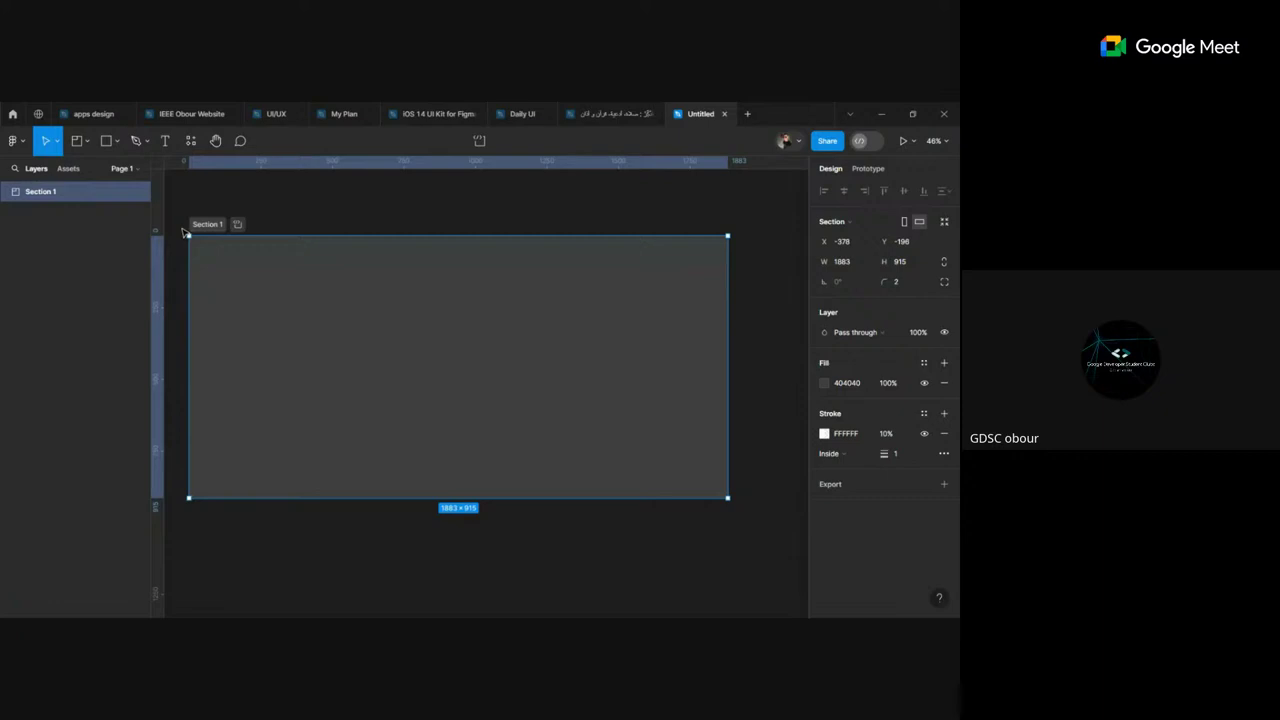
pyautogui.press('Delete')
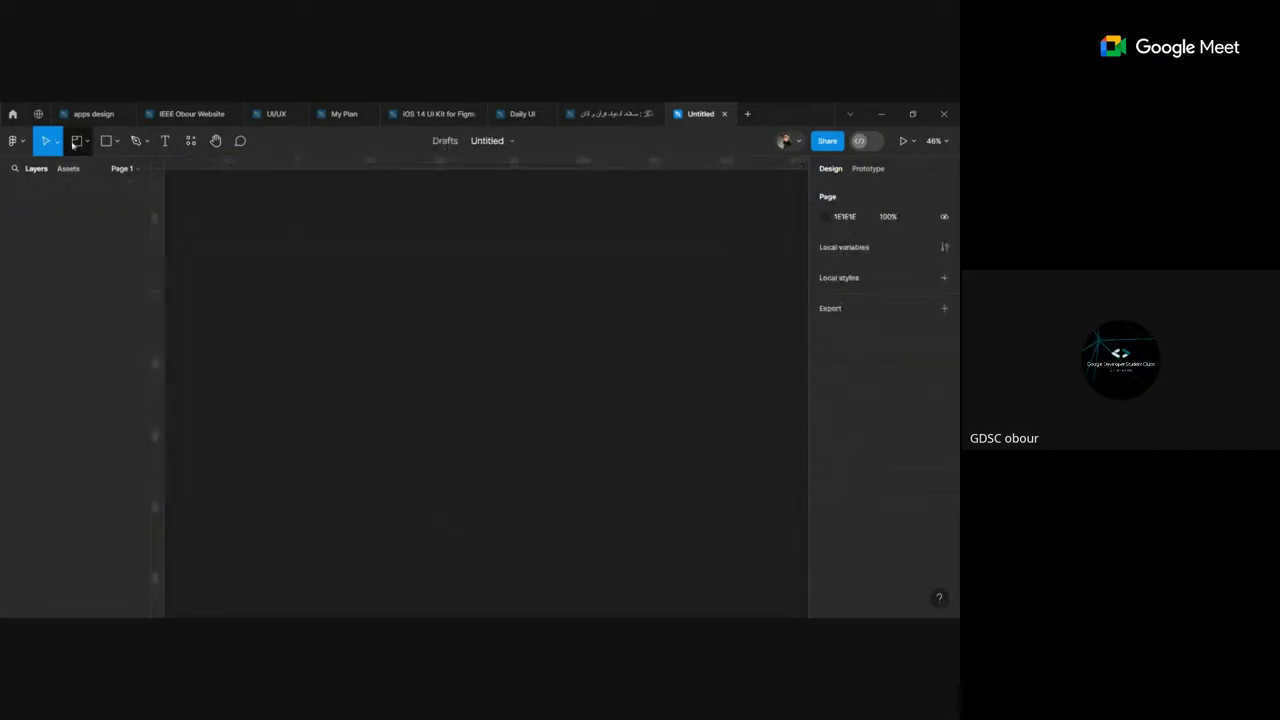
pyautogui.click(86, 143)
pyautogui.click(88, 204)
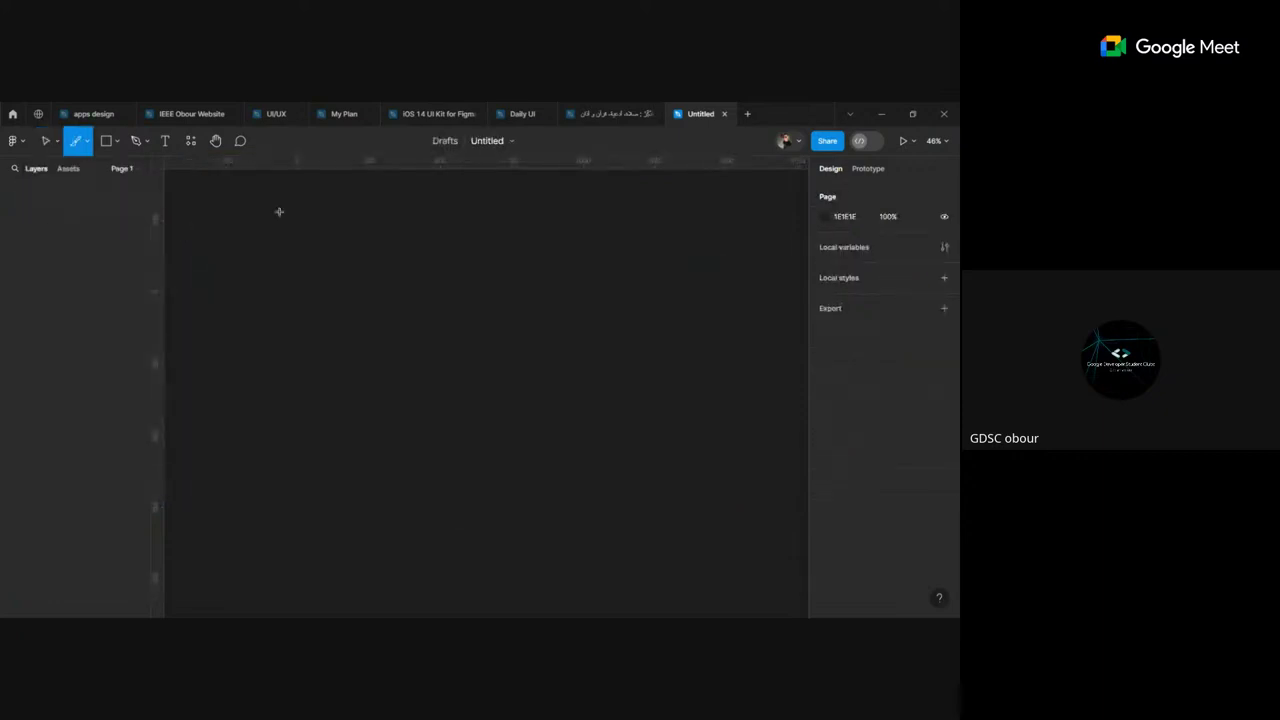
pyautogui.moveTo(290, 223); pyautogui.dragTo(420, 400)
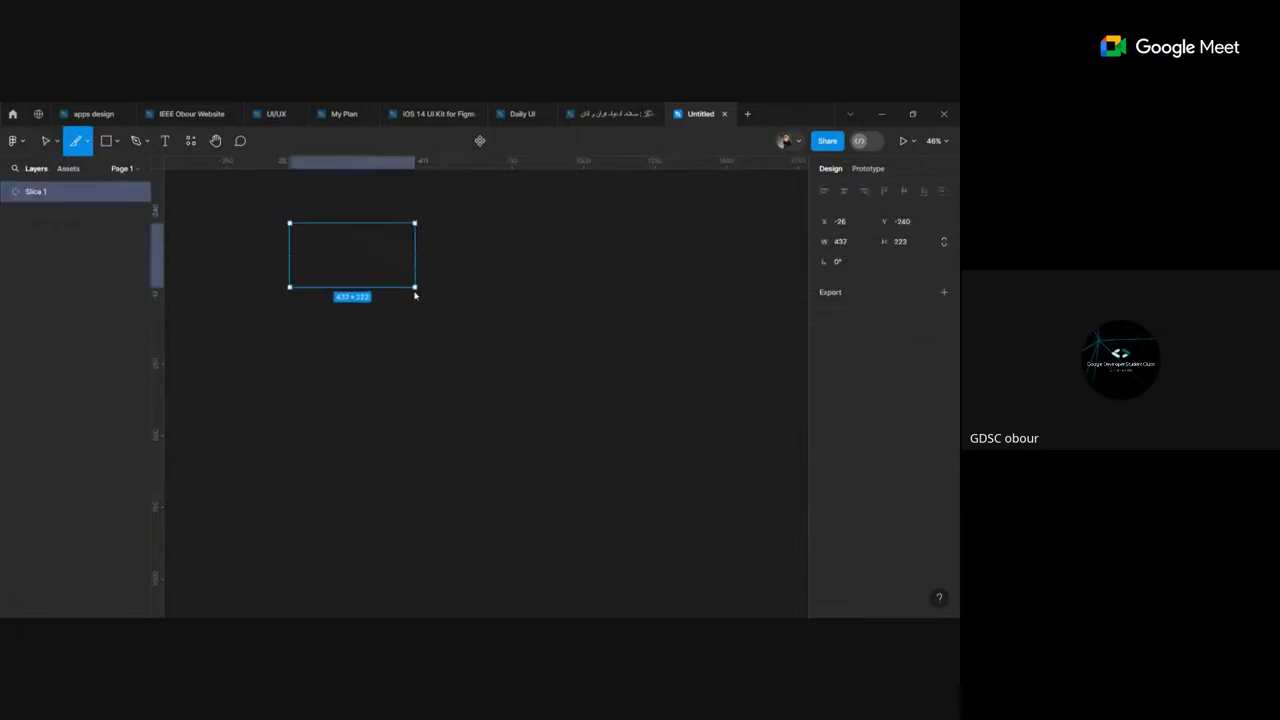
pyautogui.click(599, 356)
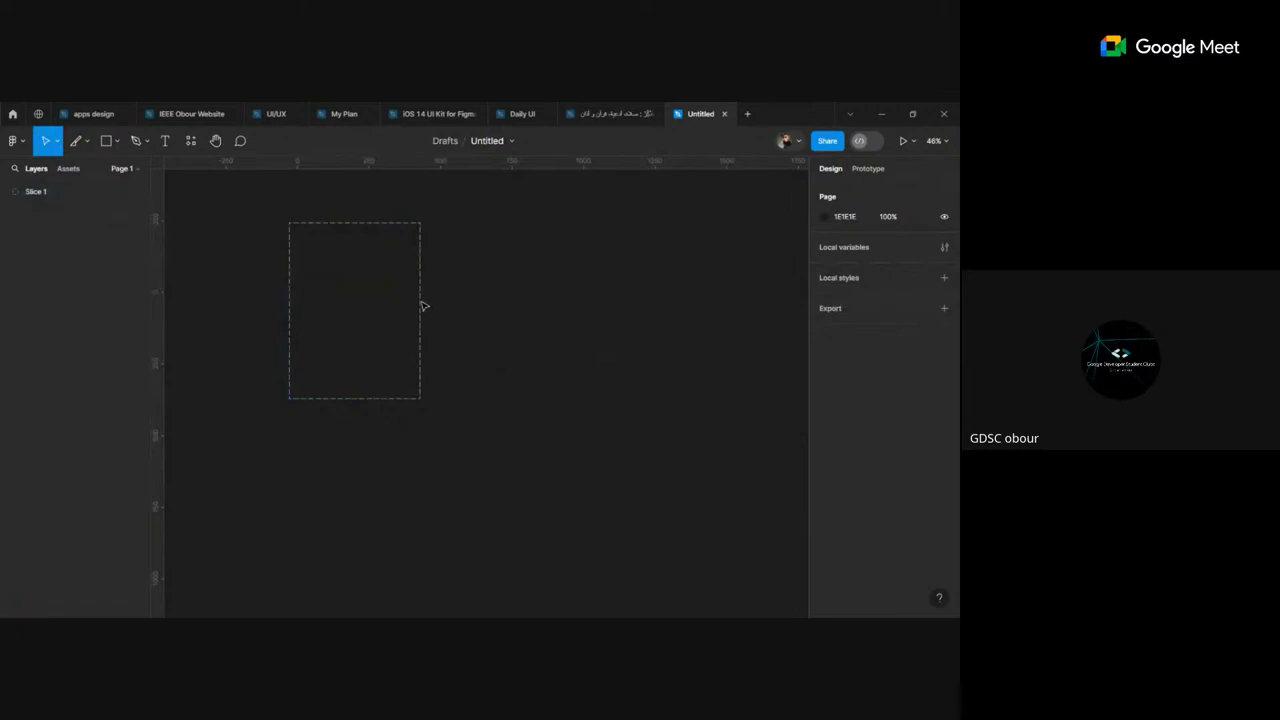
pyautogui.moveTo(386, 207); pyautogui.dragTo(449, 280)
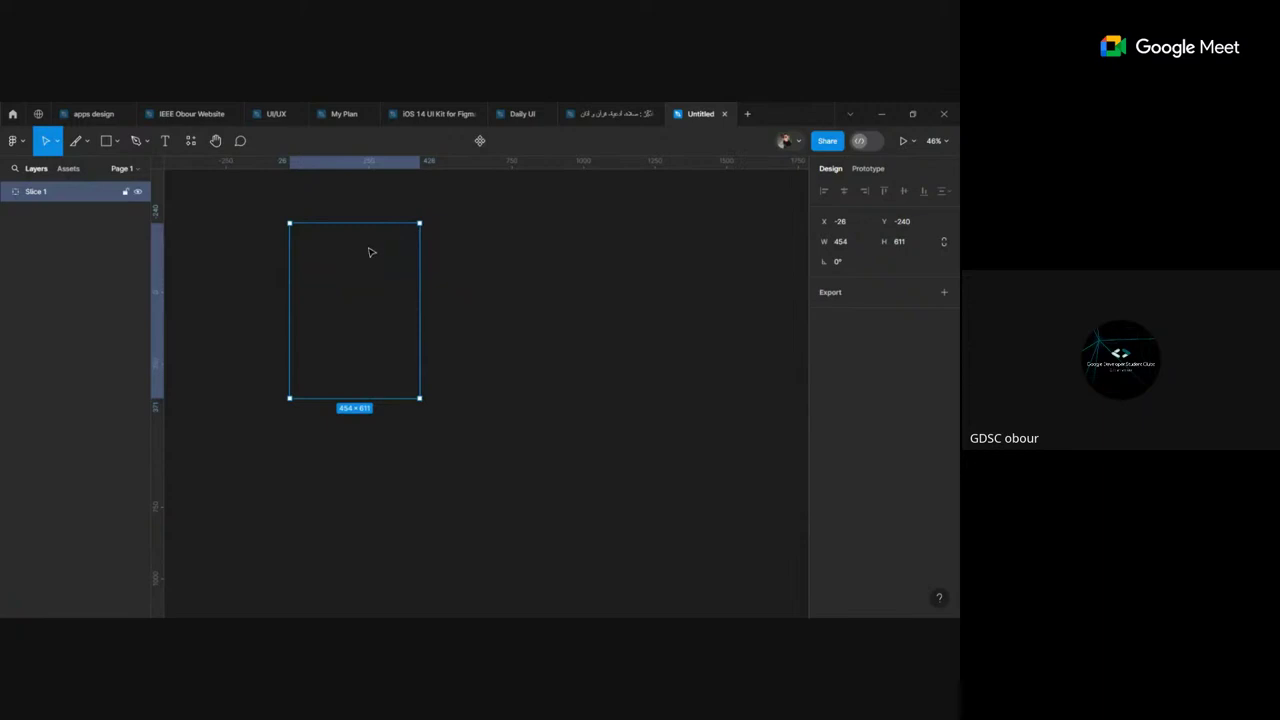
pyautogui.press('Delete')
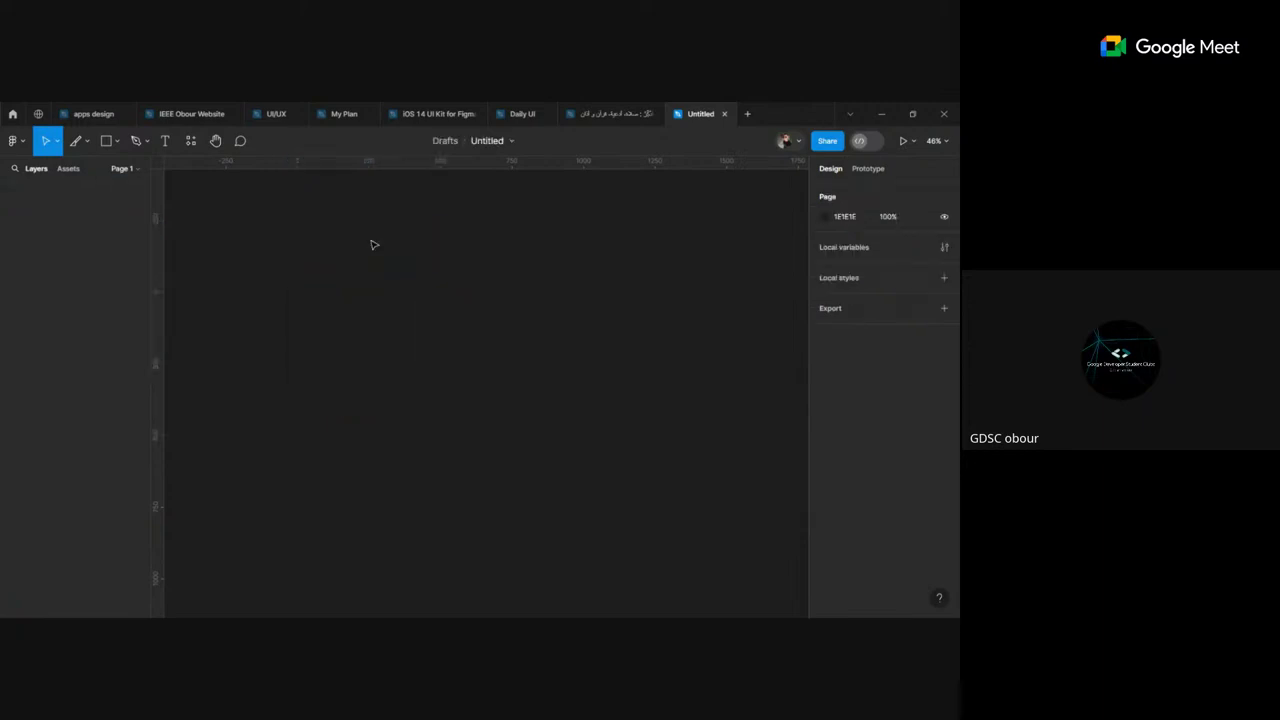
pyautogui.click(88, 142)
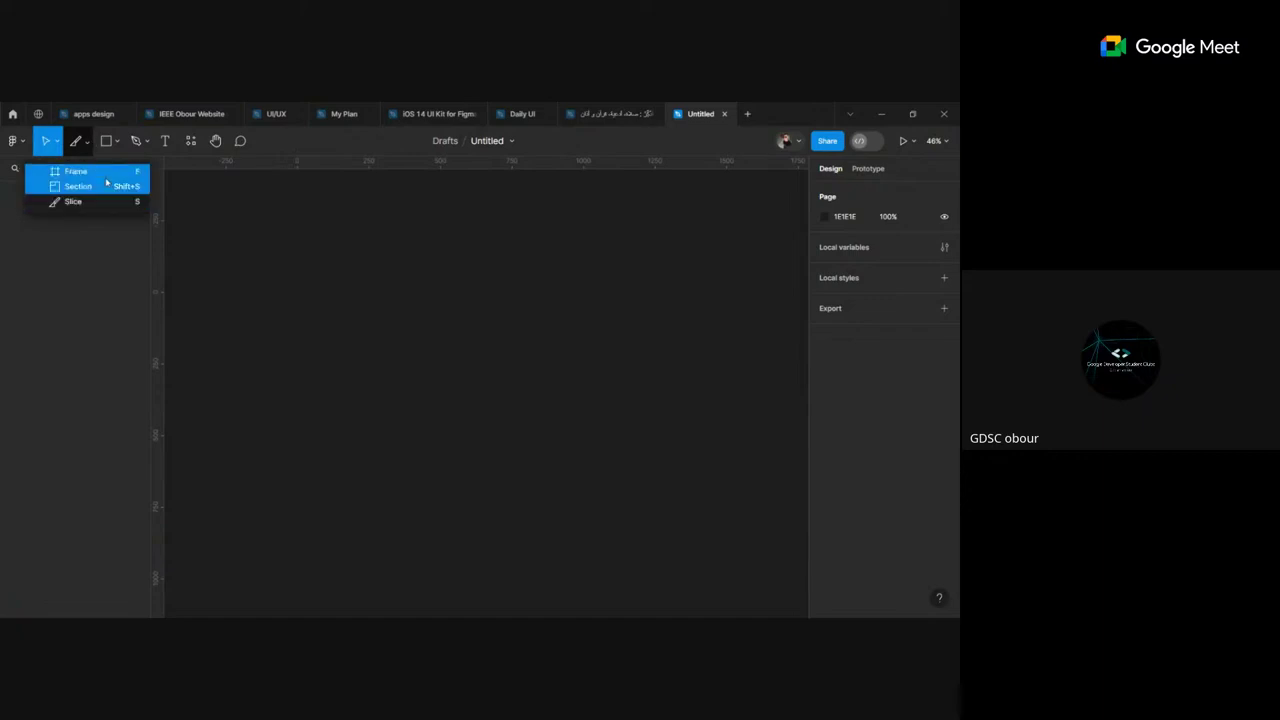
# Step: Pick Frame from the frame-tool menu, then choose Rectangle from the shape tools
pyautogui.click(100, 172)
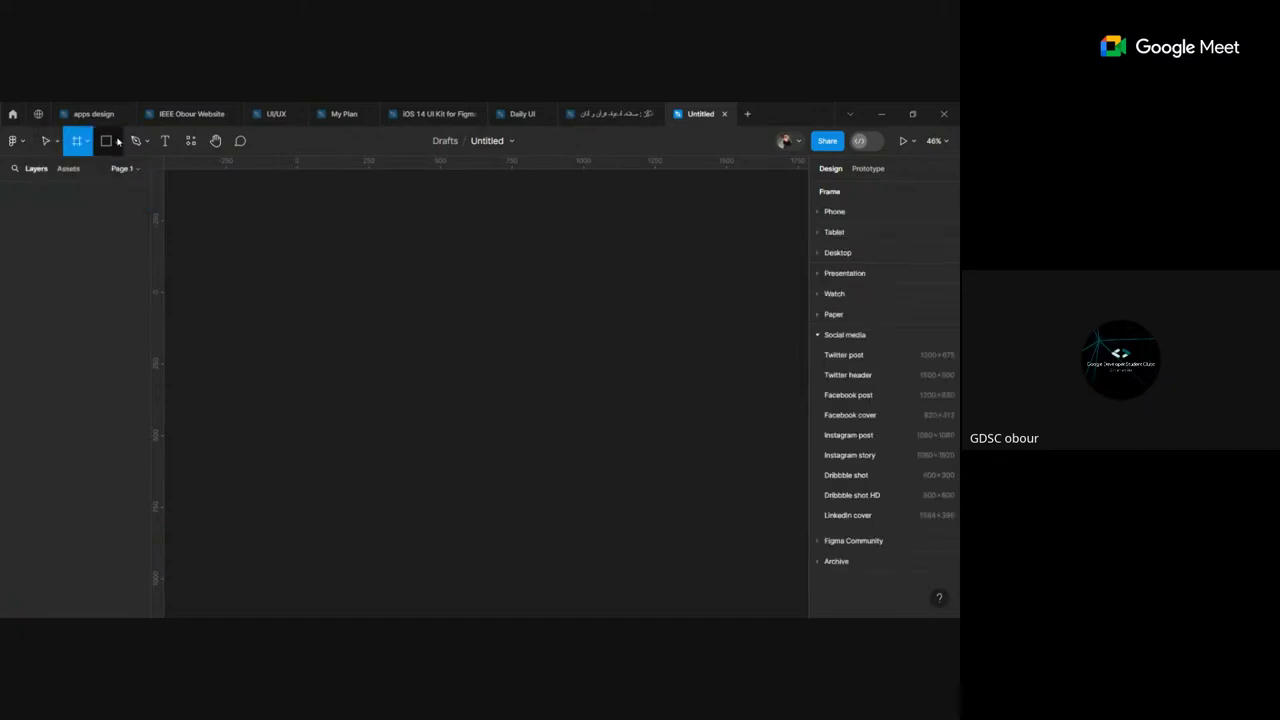
pyautogui.click(117, 141)
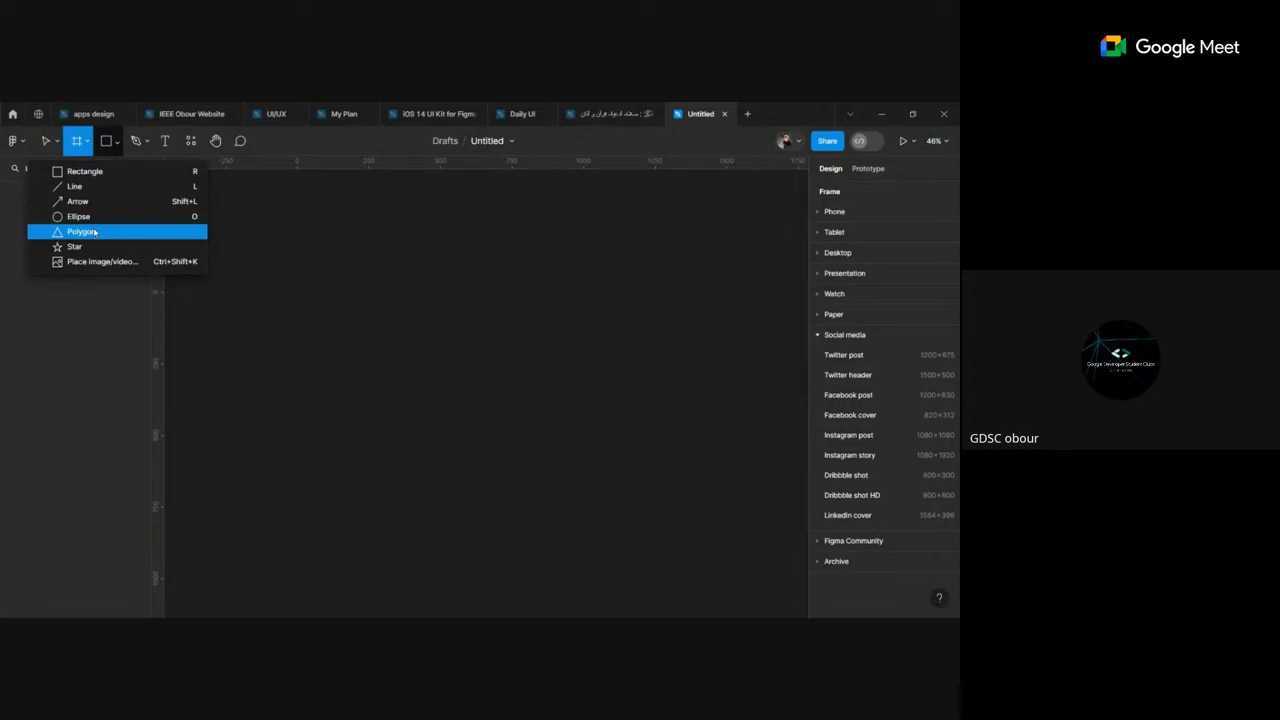
pyautogui.click(116, 172)
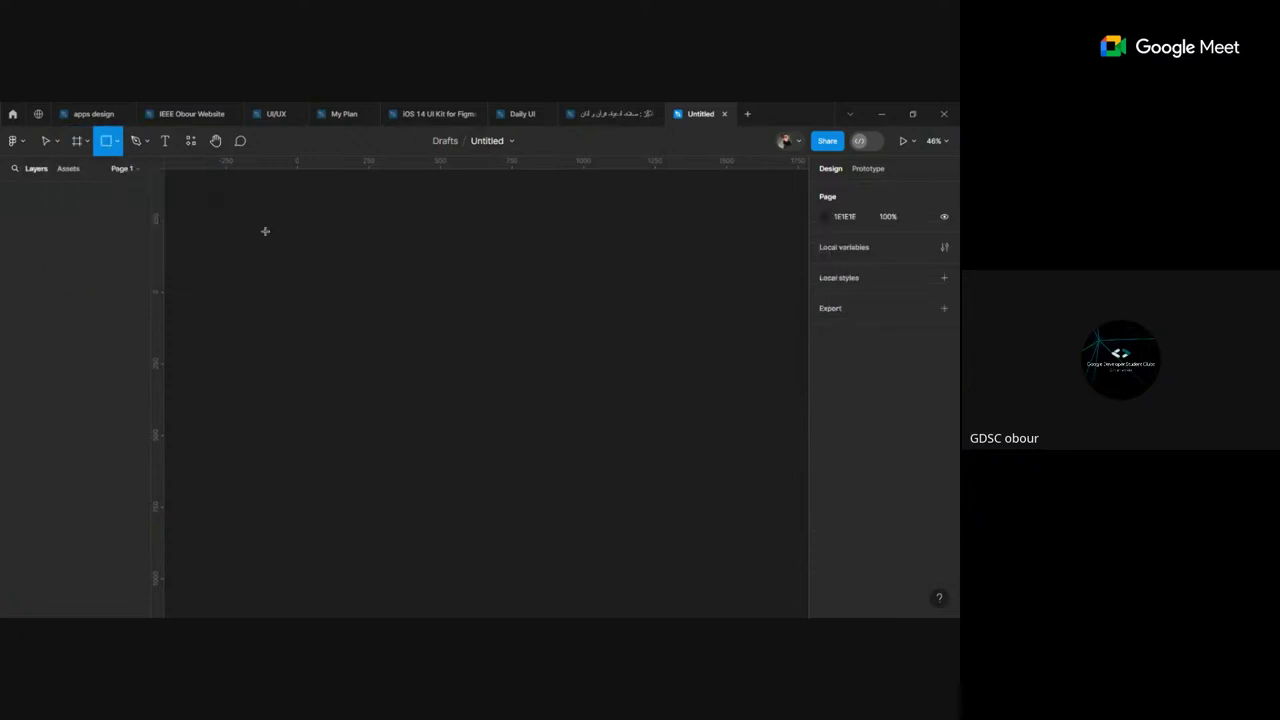
# Step: Place and stretch a trial rectangle, then delete it
pyautogui.click(342, 279)
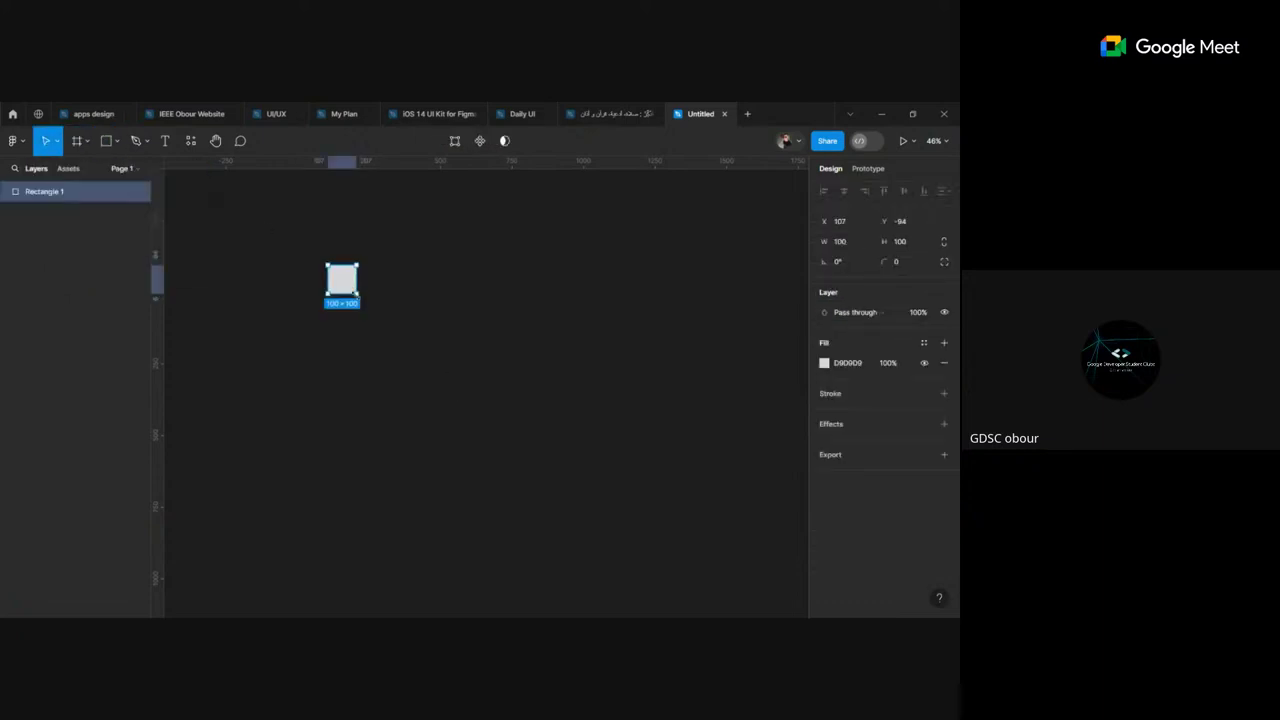
pyautogui.moveTo(357, 294)
pyautogui.mouseDown()
pyautogui.moveTo(677, 537)
pyautogui.moveTo(714, 378)
pyautogui.mouseUp()
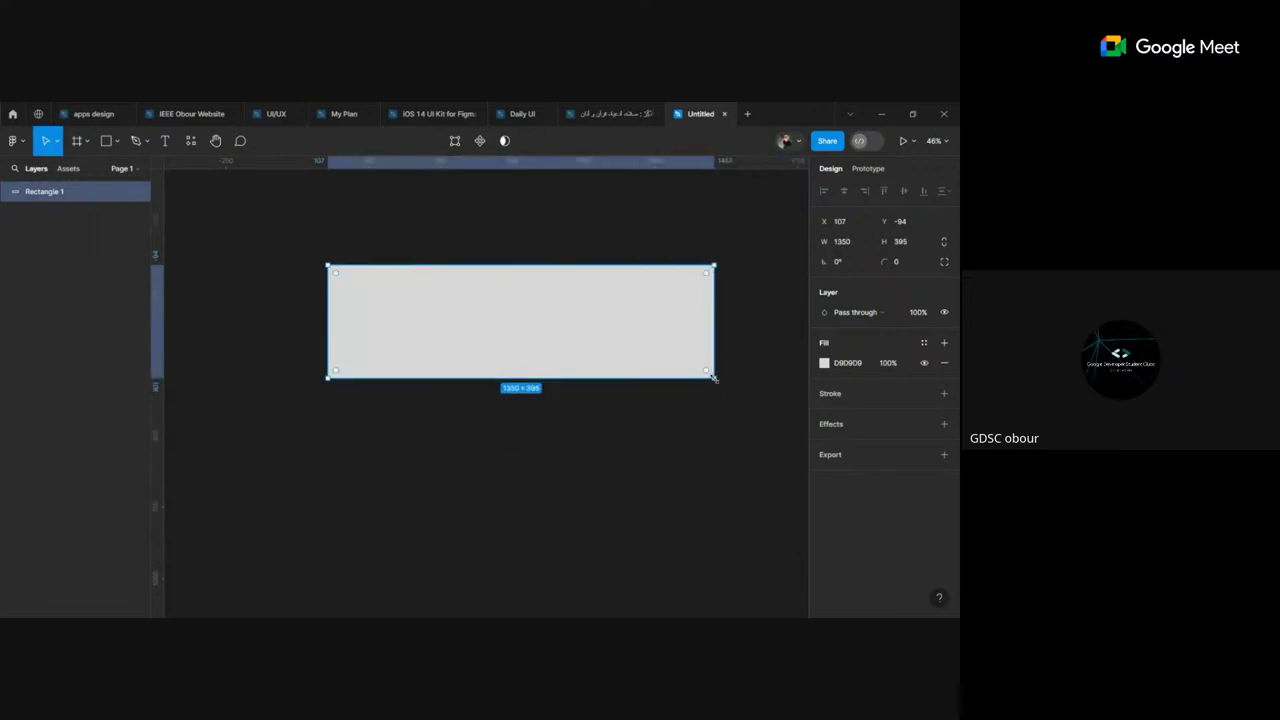
pyautogui.press('Delete')
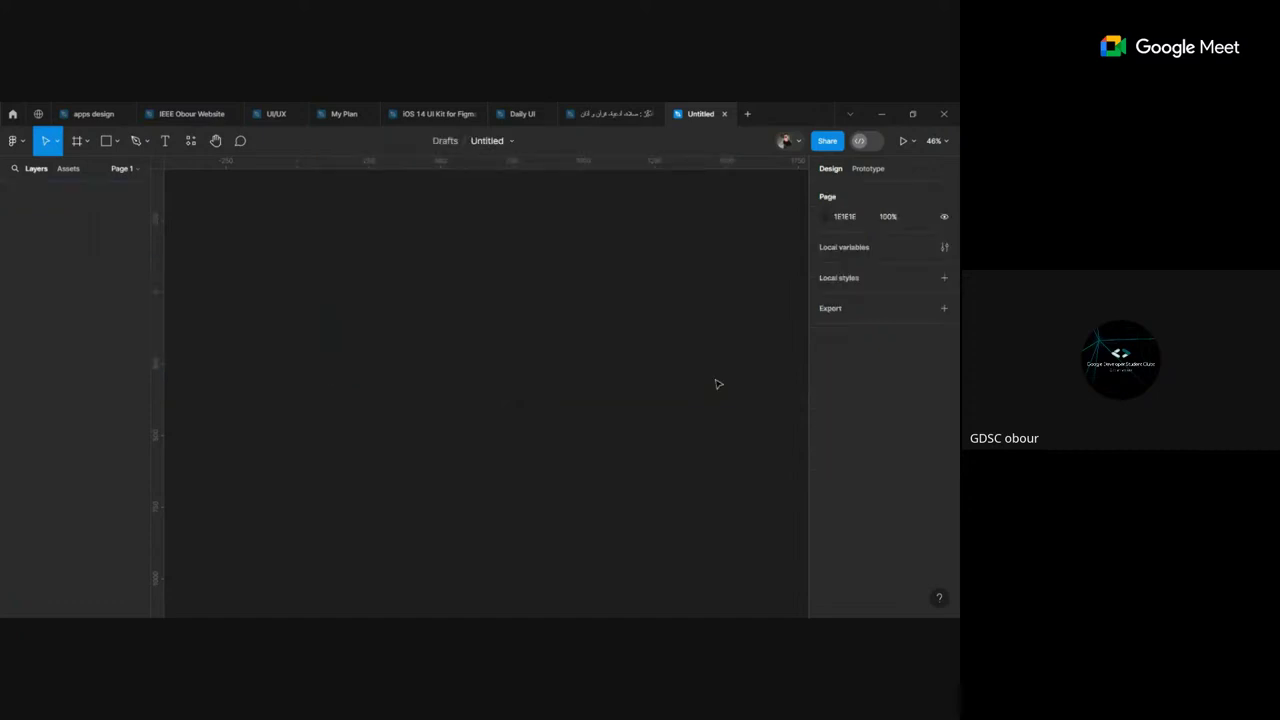
# Step: Draw a 601×601 square and round its corners to 300.5 into a circle
pyautogui.click(116, 141)
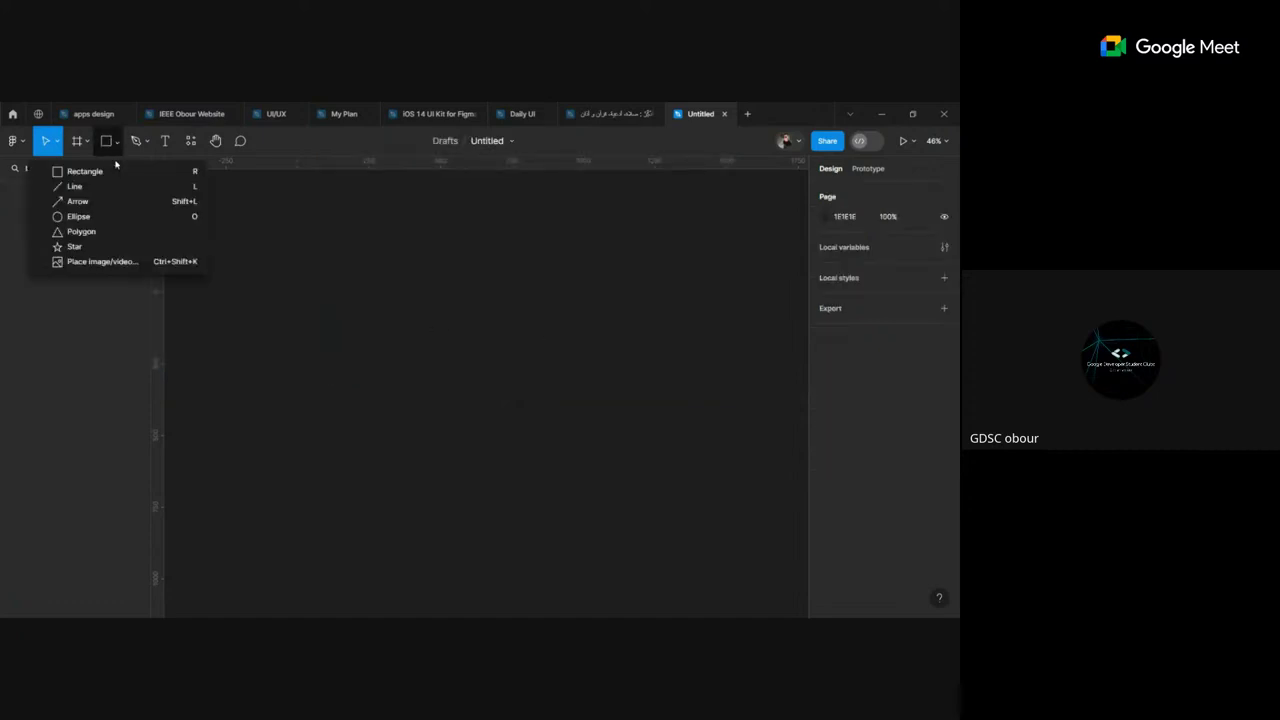
pyautogui.click(85, 171)
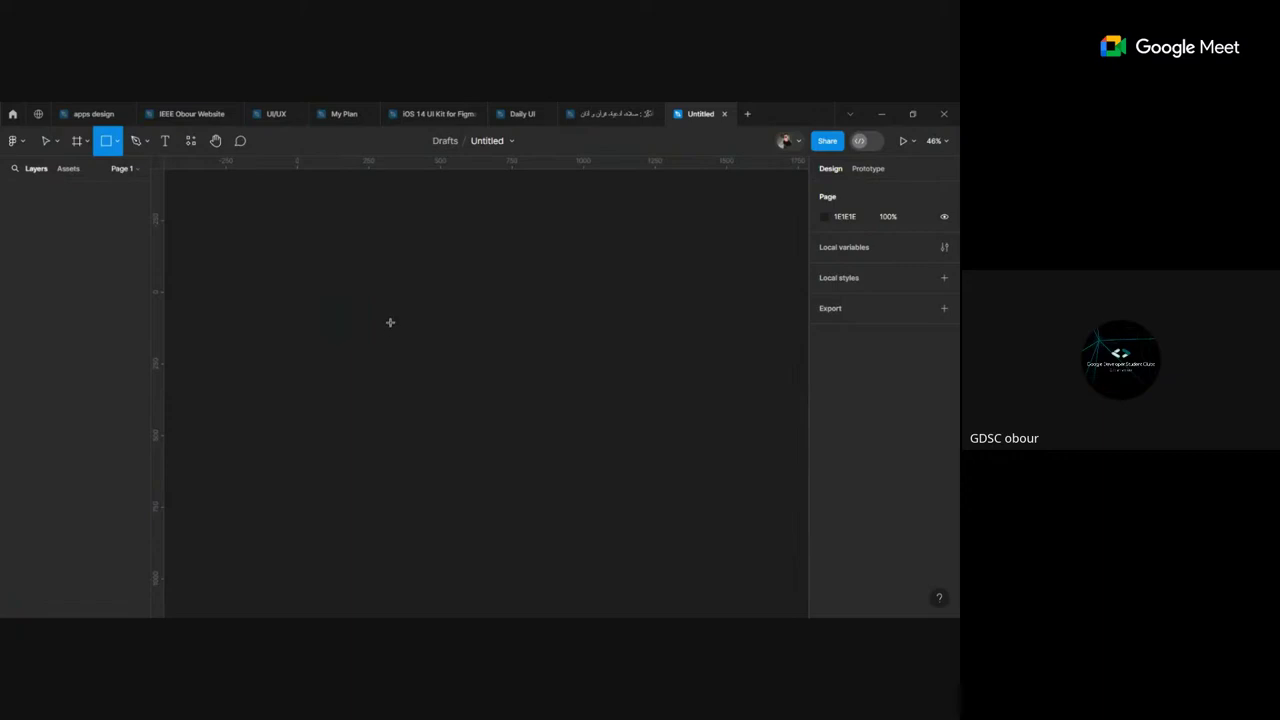
pyautogui.moveTo(364, 306)
pyautogui.mouseDown()
pyautogui.moveTo(584, 483)
pyautogui.moveTo(697, 549)
pyautogui.moveTo(457, 357)
pyautogui.moveTo(617, 472)
pyautogui.mouseUp()
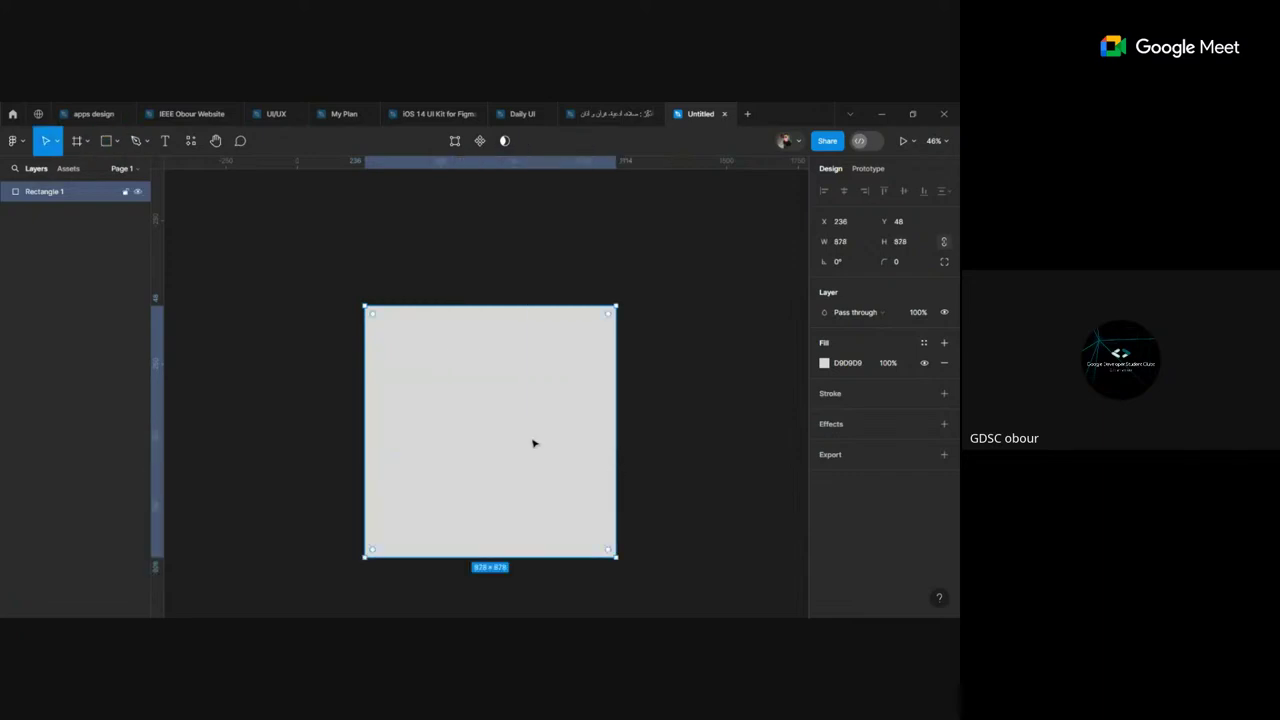
pyautogui.scroll(-2, 533, 443)
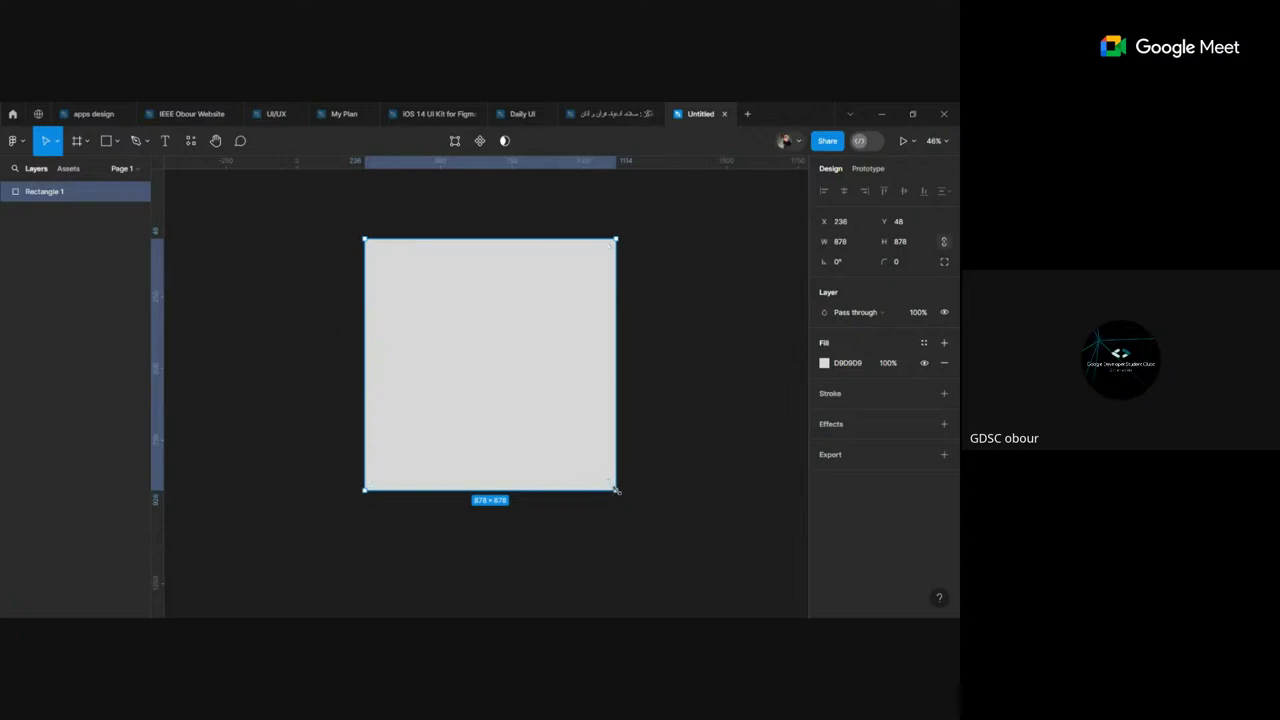
pyautogui.moveTo(616, 491); pyautogui.dragTo(460, 360)
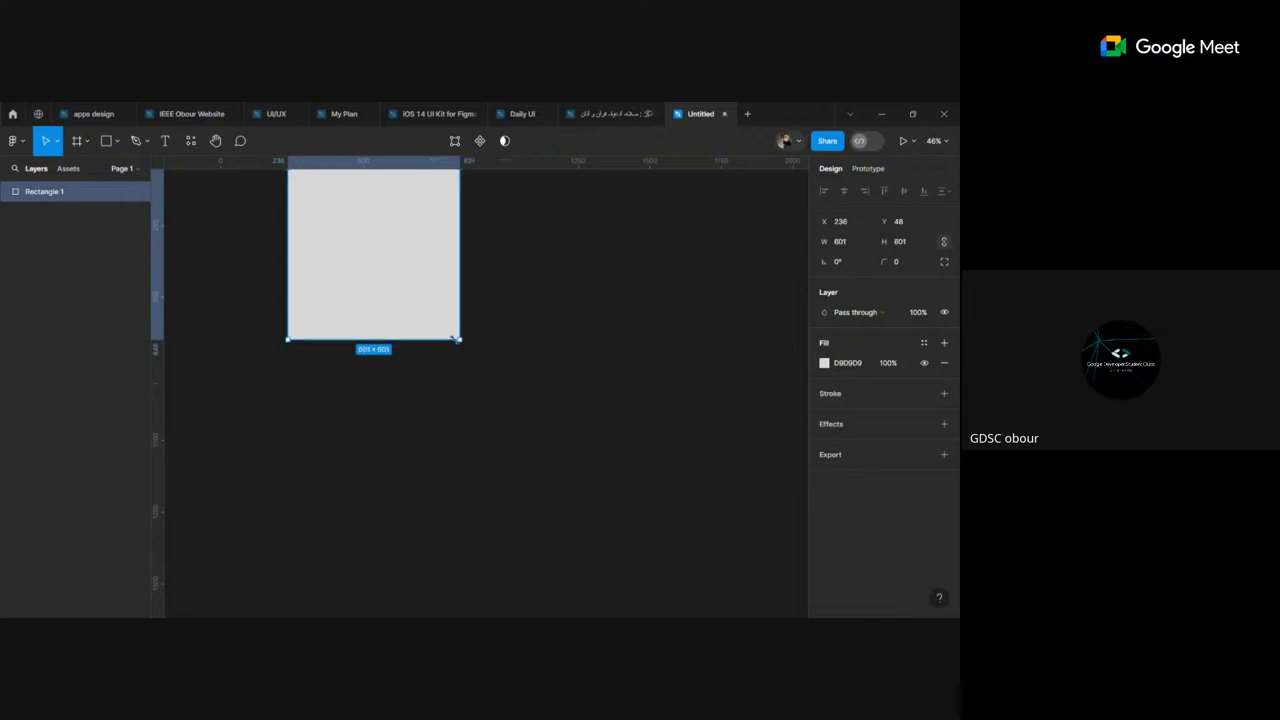
pyautogui.scroll(3, 366, 344)
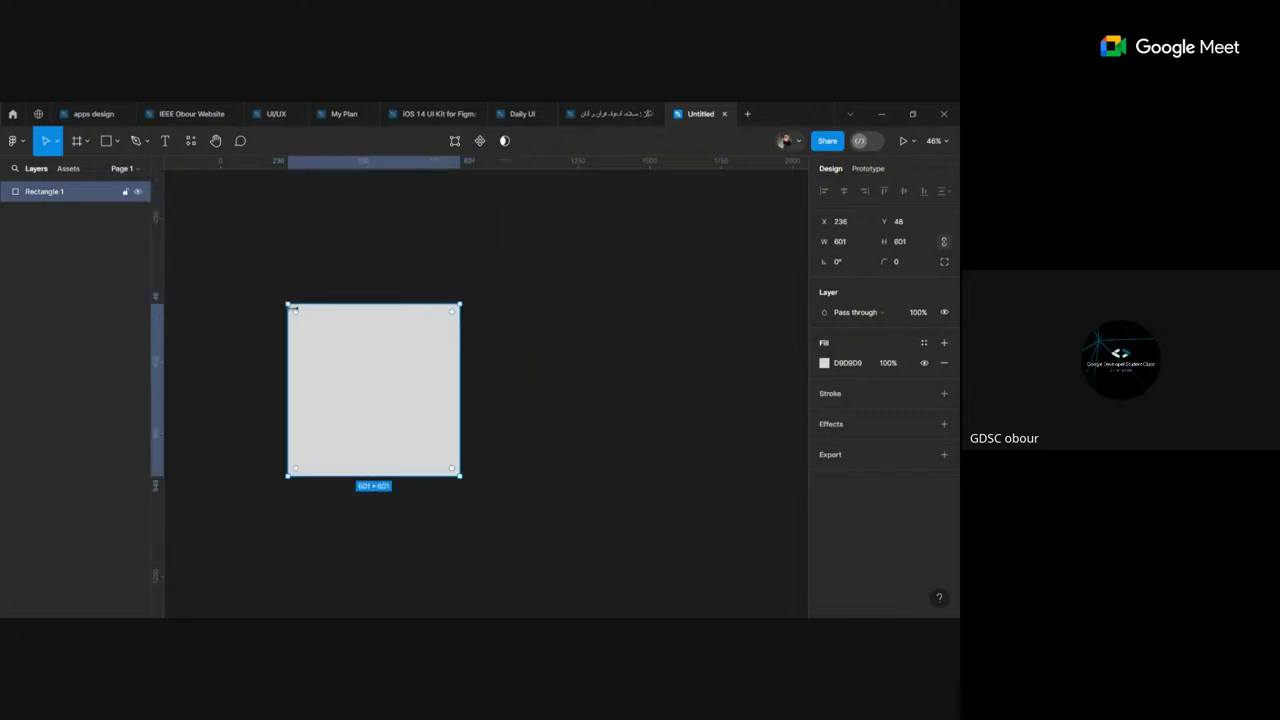
pyautogui.moveTo(296, 312)
pyautogui.moveTo(297, 316)
pyautogui.mouseDown()
pyautogui.moveTo(452, 490)
pyautogui.moveTo(310, 342)
pyautogui.moveTo(414, 474)
pyautogui.moveTo(286, 329)
pyautogui.moveTo(424, 472)
pyautogui.mouseUp()
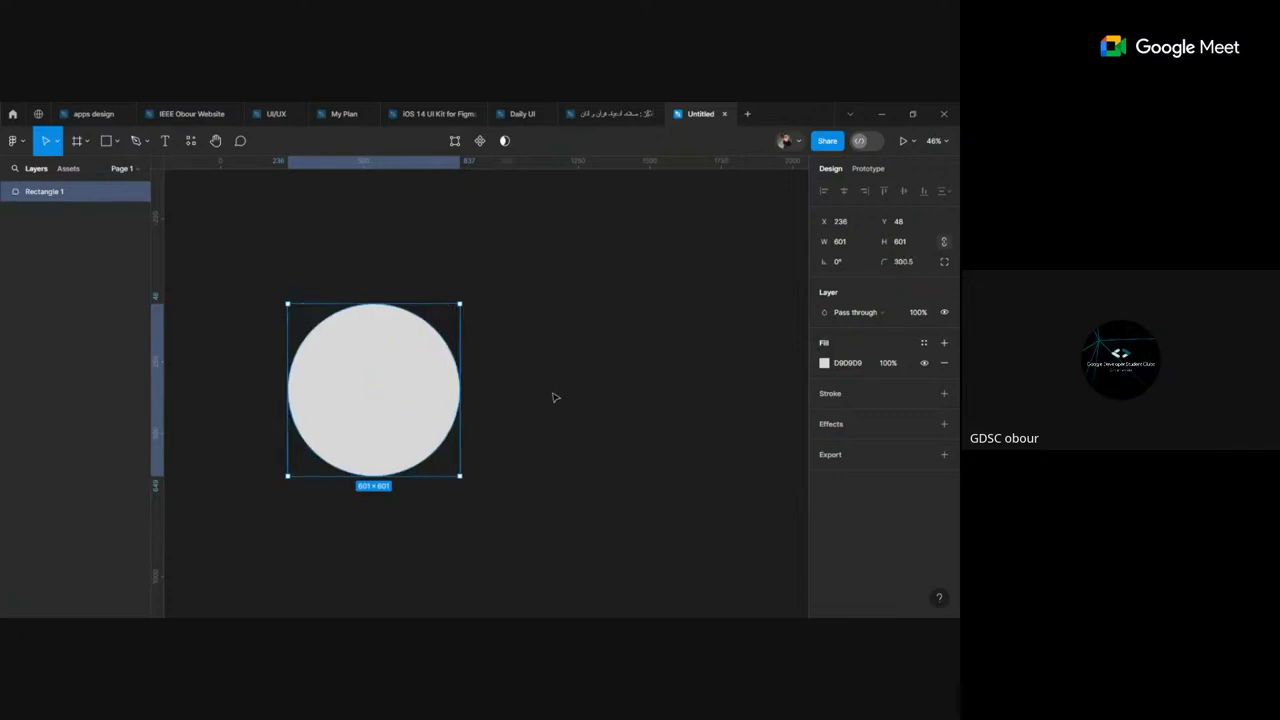
pyautogui.click(560, 442)
# Step: Draw a second circle with the Ellipse tool beside the first and align it
pyautogui.click(116, 142)
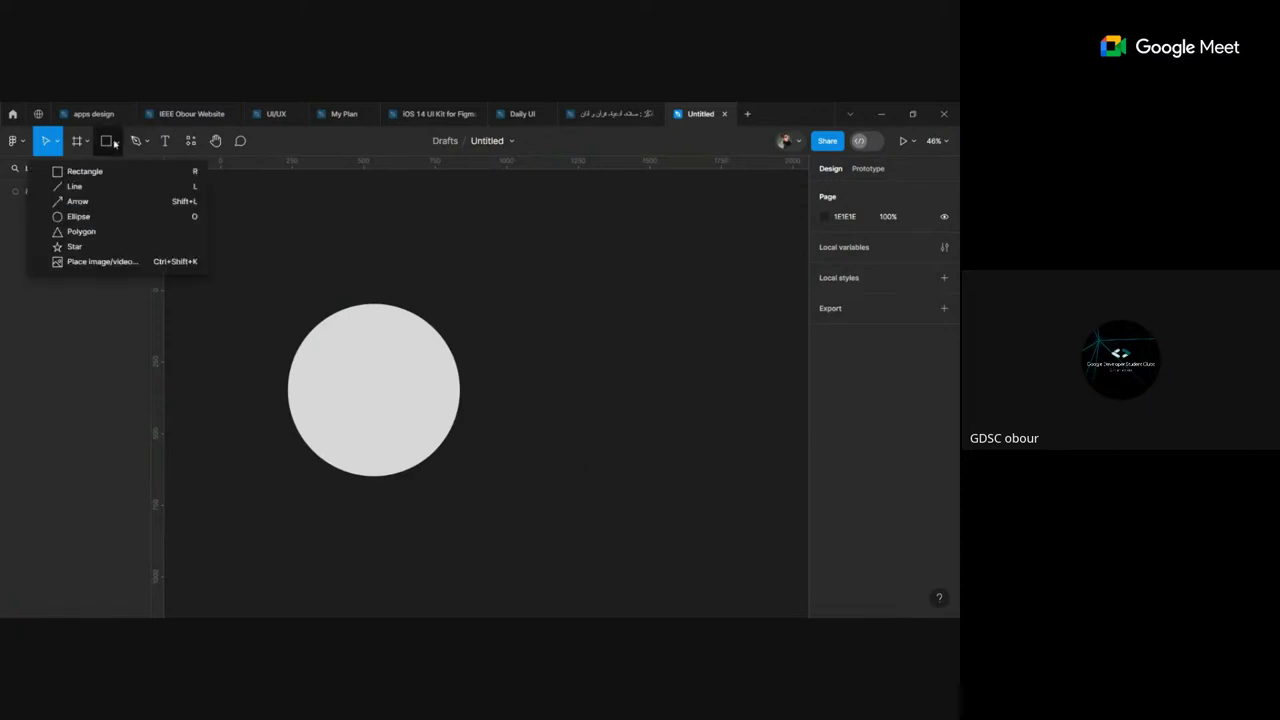
pyautogui.click(123, 218)
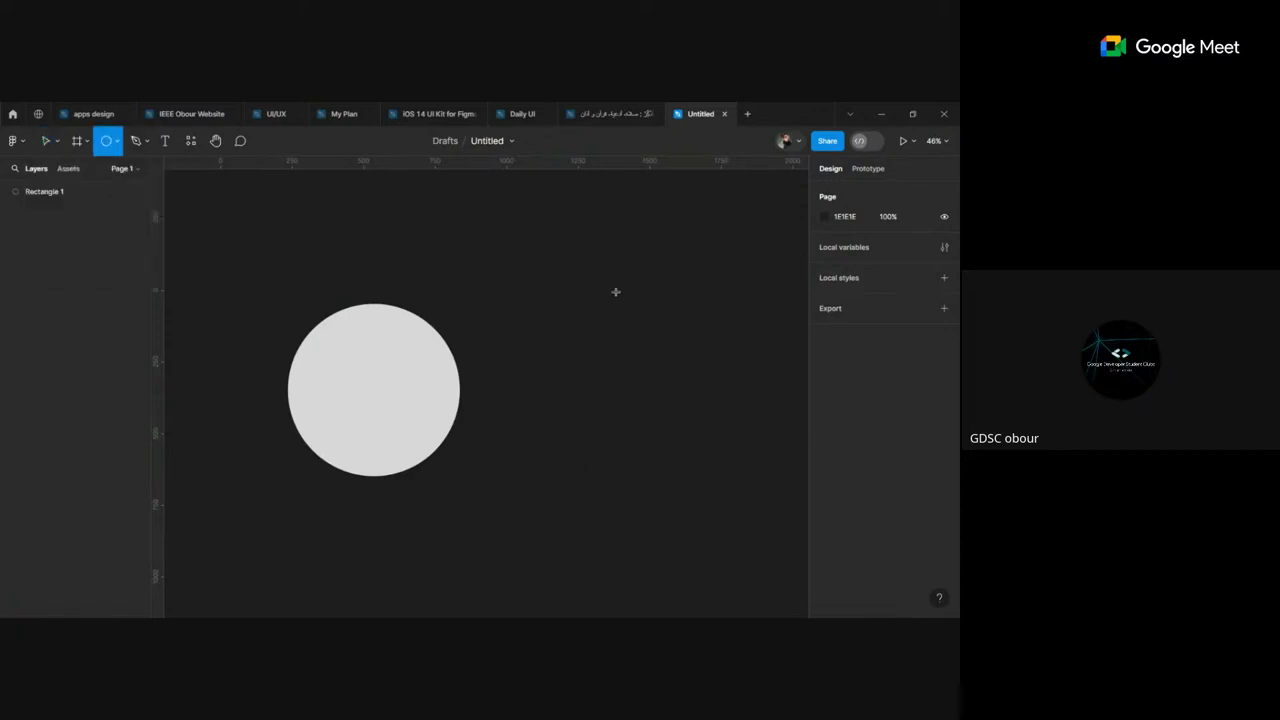
pyautogui.moveTo(615, 292); pyautogui.dragTo(780, 458)
pyautogui.moveTo(734, 397); pyautogui.dragTo(642, 409)
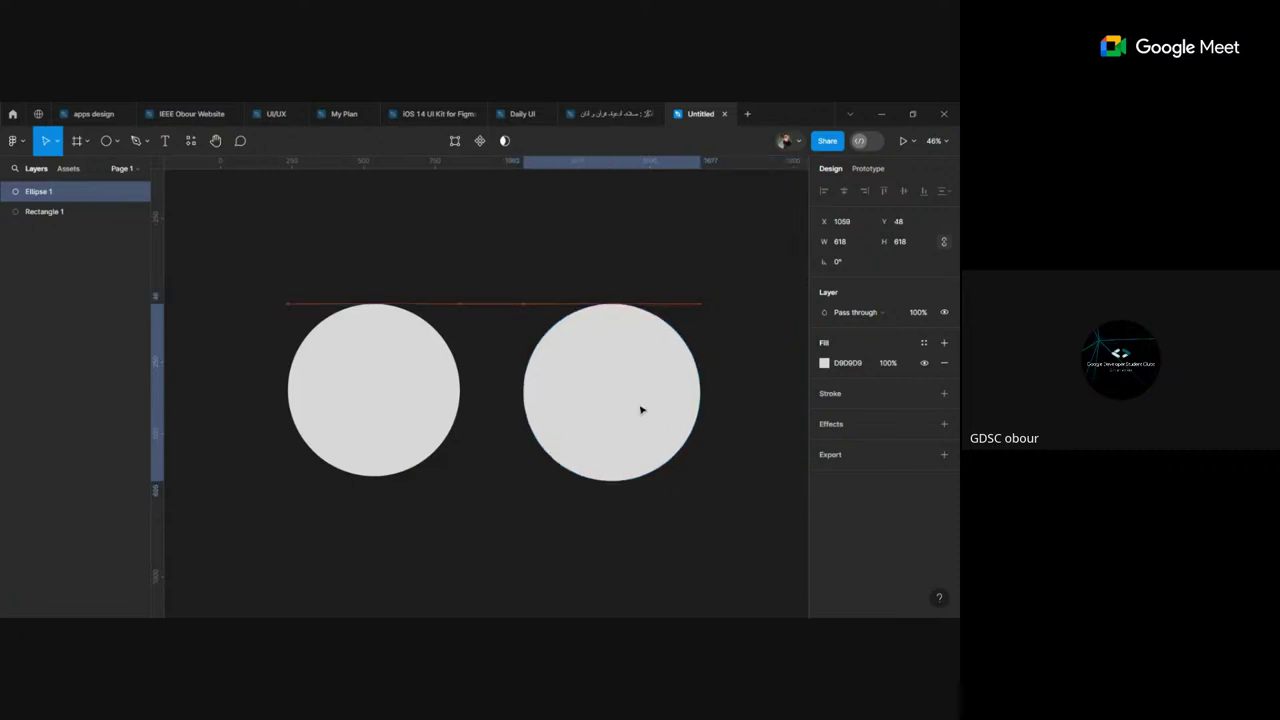
pyautogui.click(374, 357)
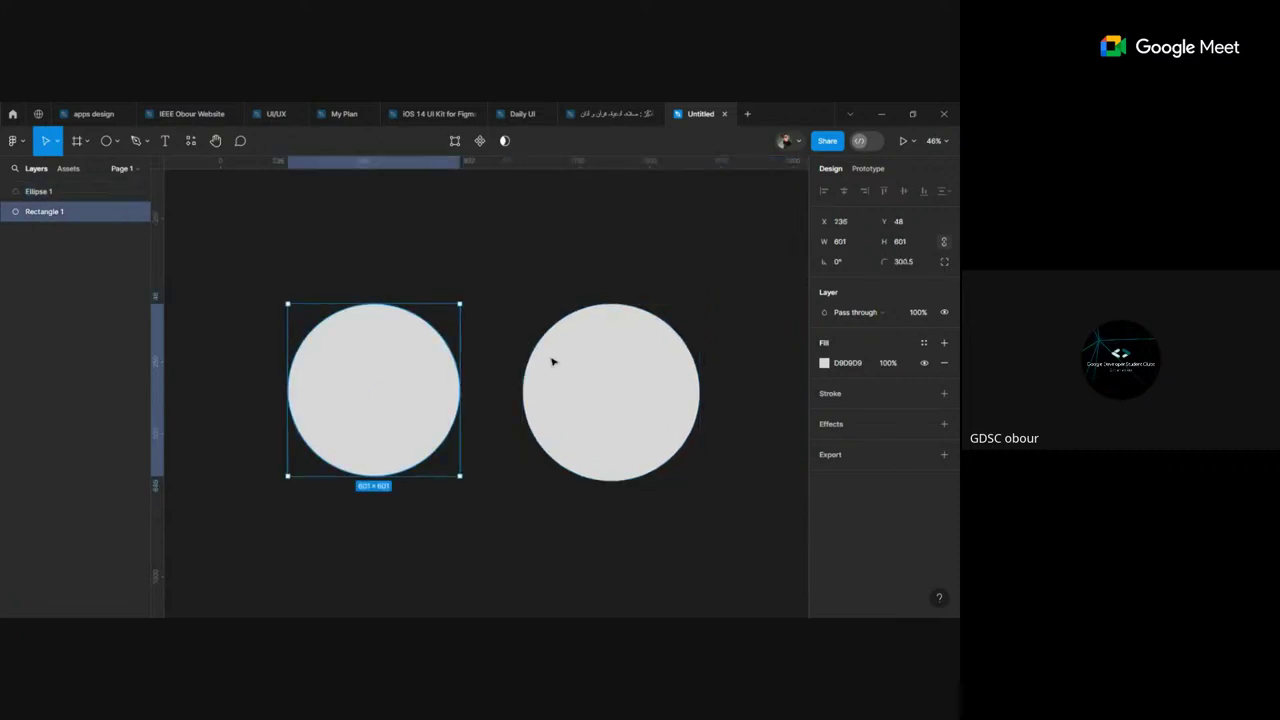
pyautogui.click(551, 360)
pyautogui.click(449, 374)
# Step: Set the left circle's corner radius to 0, making it a square, then delete it
pyautogui.click(122, 142)
pyautogui.click(120, 172)
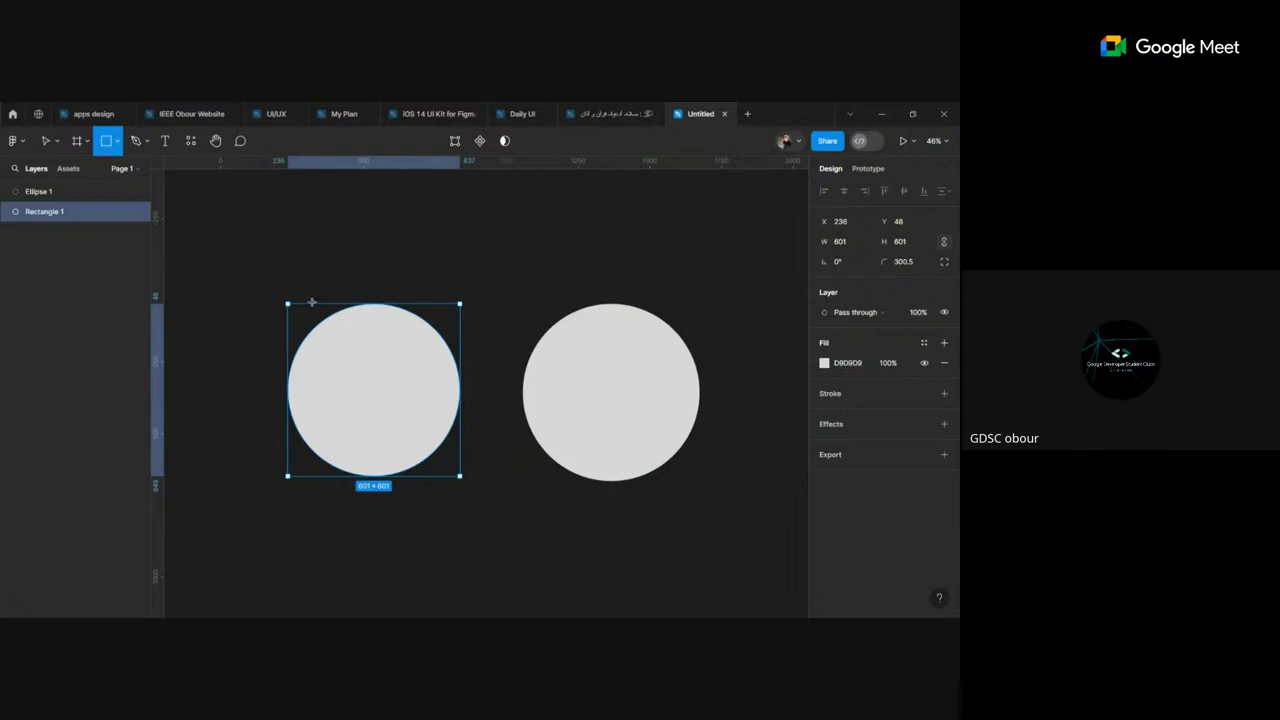
pyautogui.click(40, 143)
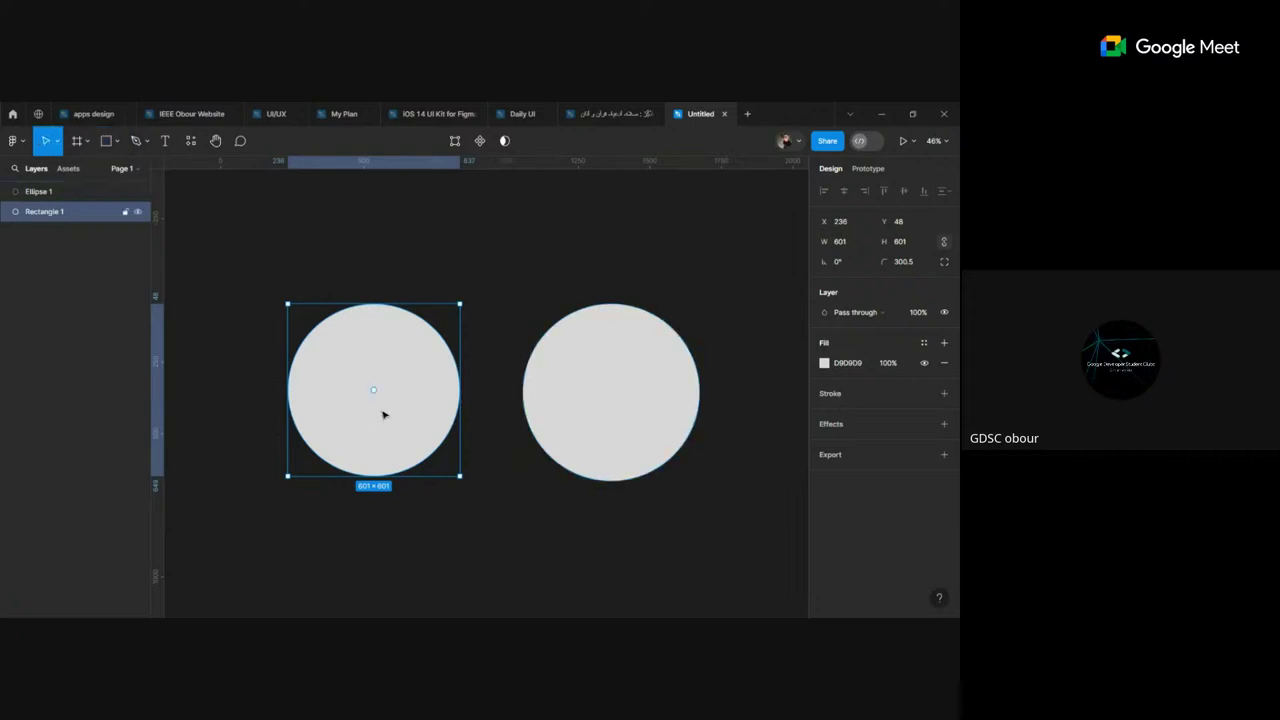
pyautogui.moveTo(373, 390)
pyautogui.moveTo(374, 395); pyautogui.dragTo(373, 390)
pyautogui.moveTo(381, 399); pyautogui.dragTo(497, 540)
pyautogui.click(449, 522)
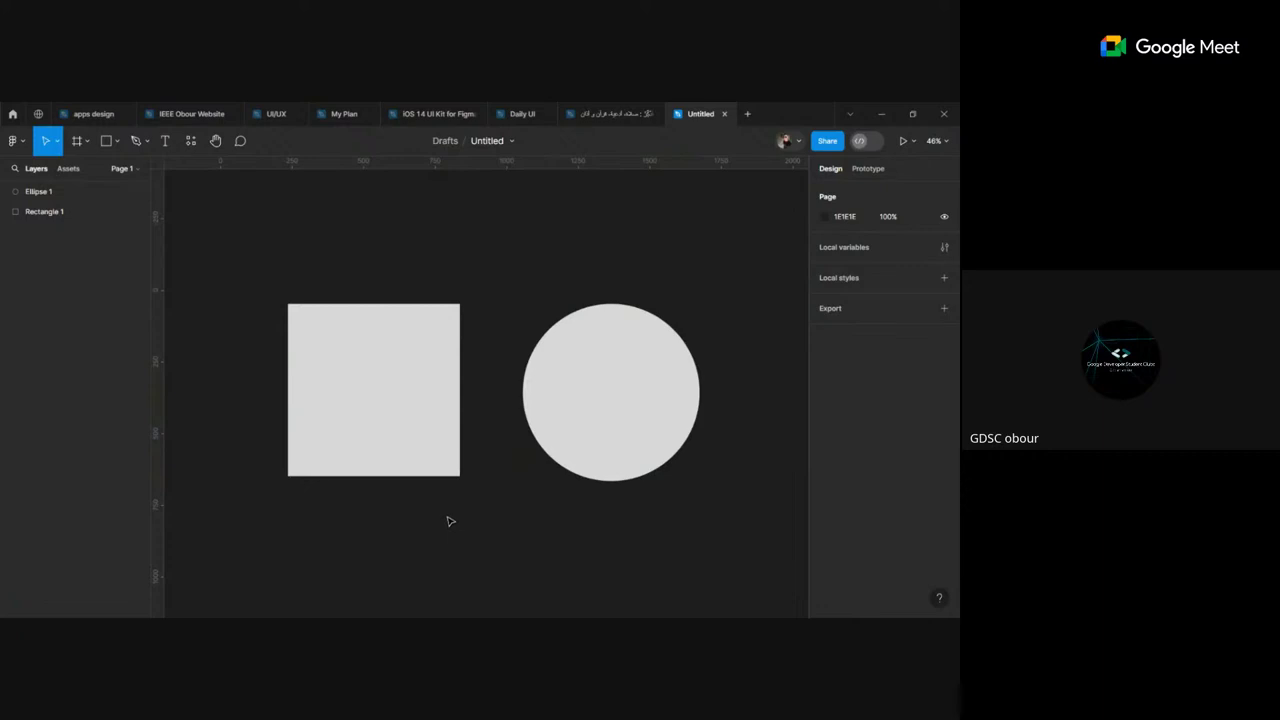
pyautogui.click(427, 430)
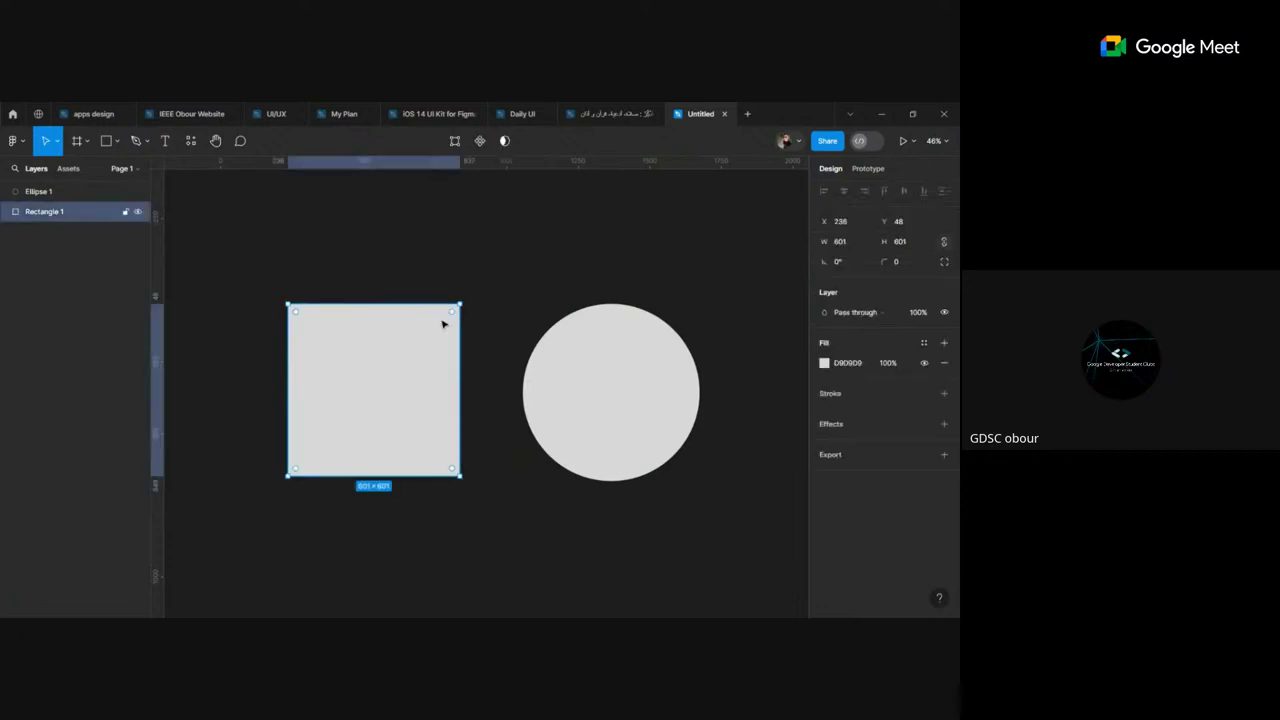
pyautogui.press('Delete')
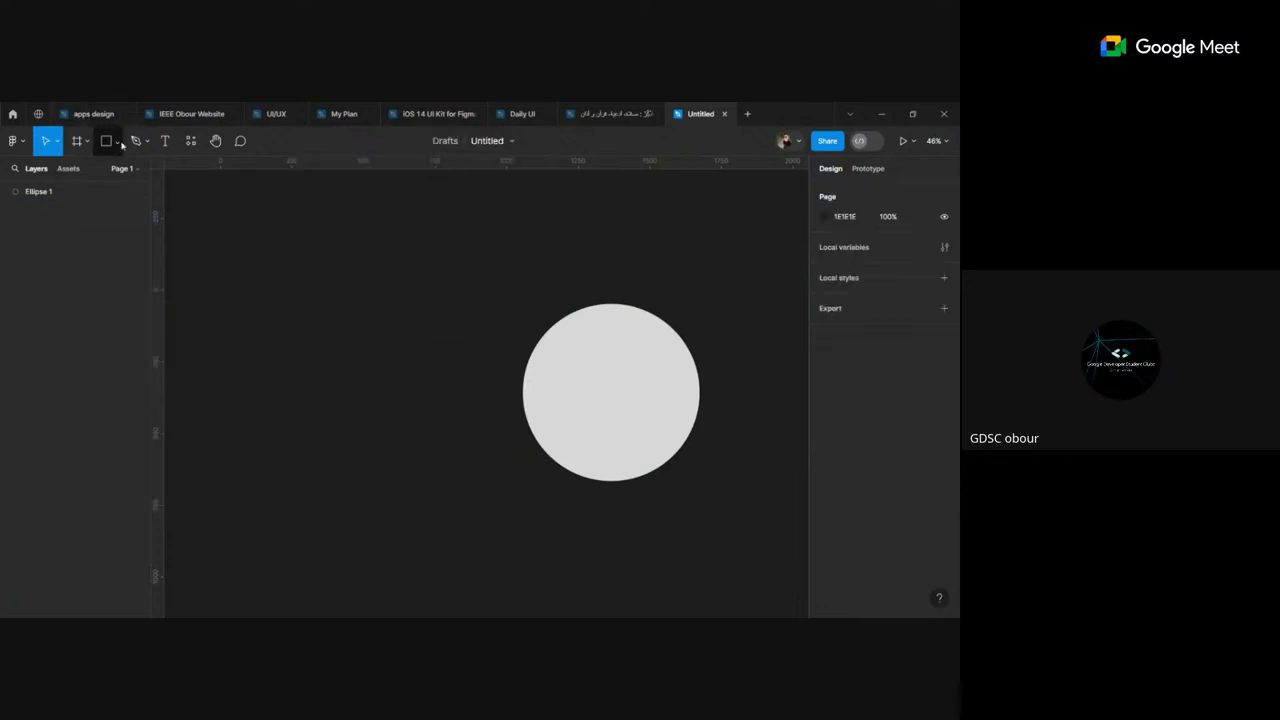
# Step: Draw a trial circle and a large square on the left, deleting each
pyautogui.click(117, 141)
pyautogui.click(149, 217)
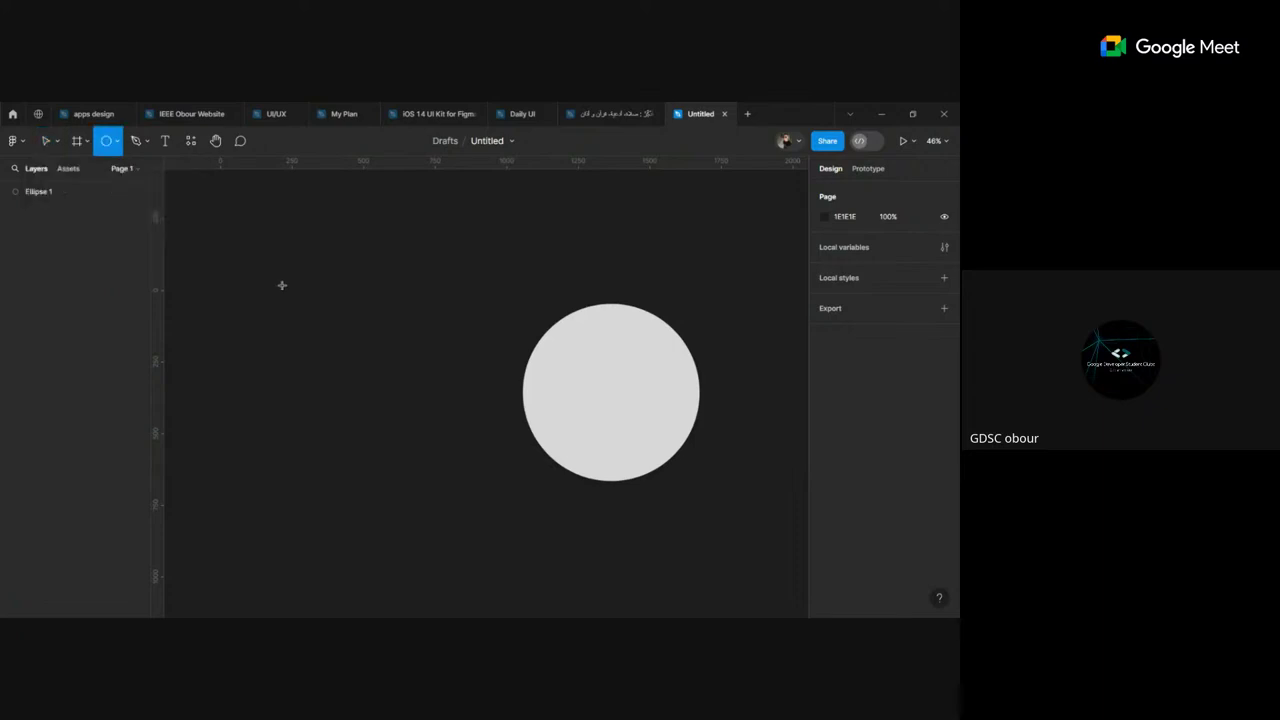
pyautogui.moveTo(281, 285); pyautogui.dragTo(429, 433)
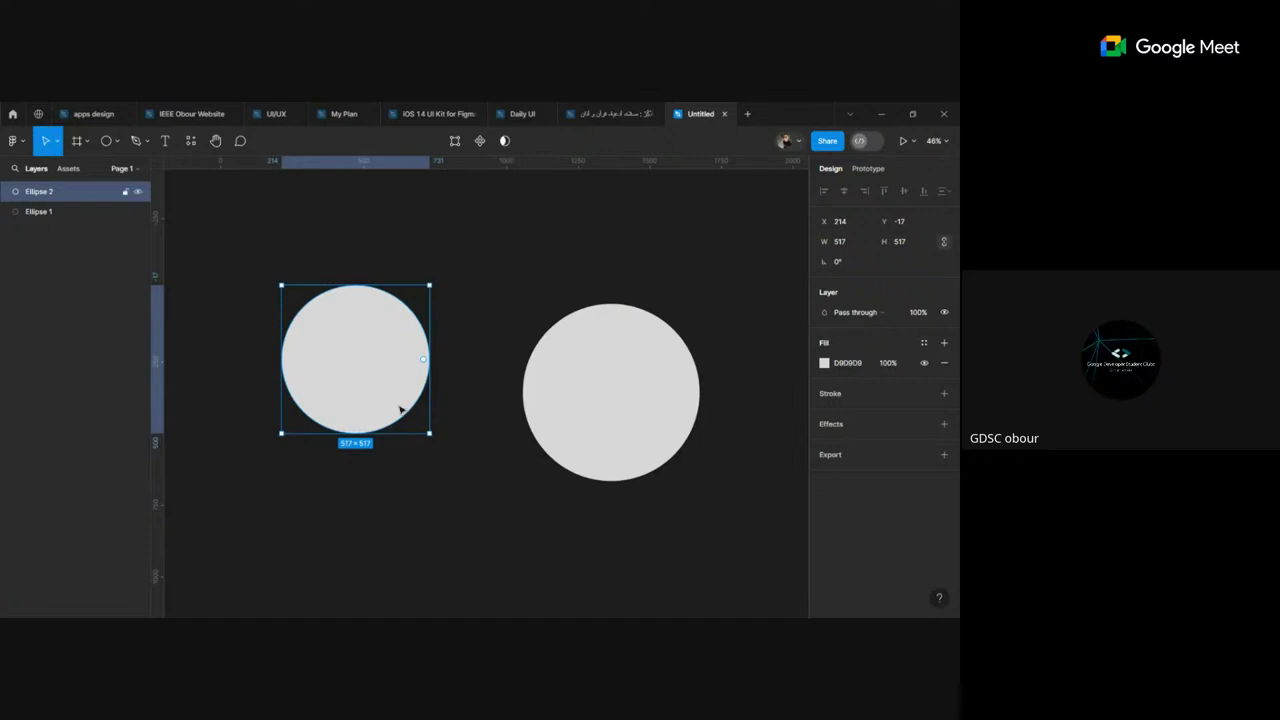
pyautogui.press('Delete')
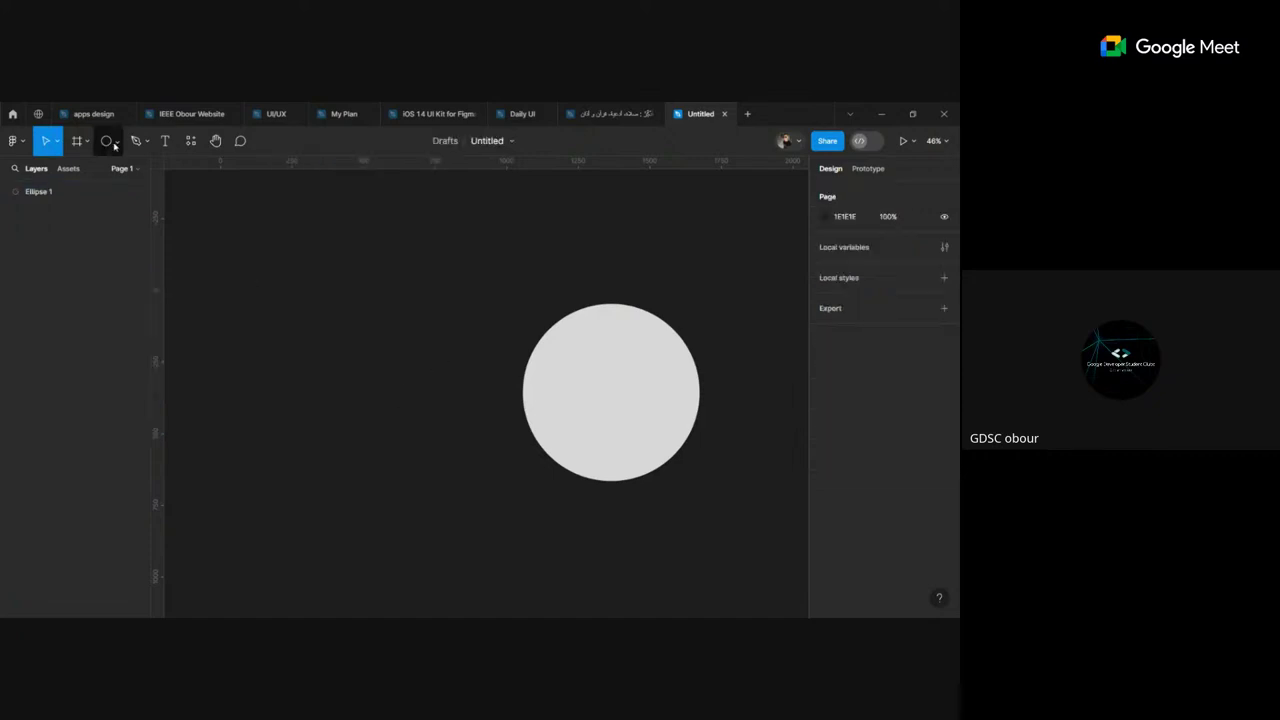
pyautogui.click(115, 143)
pyautogui.click(150, 172)
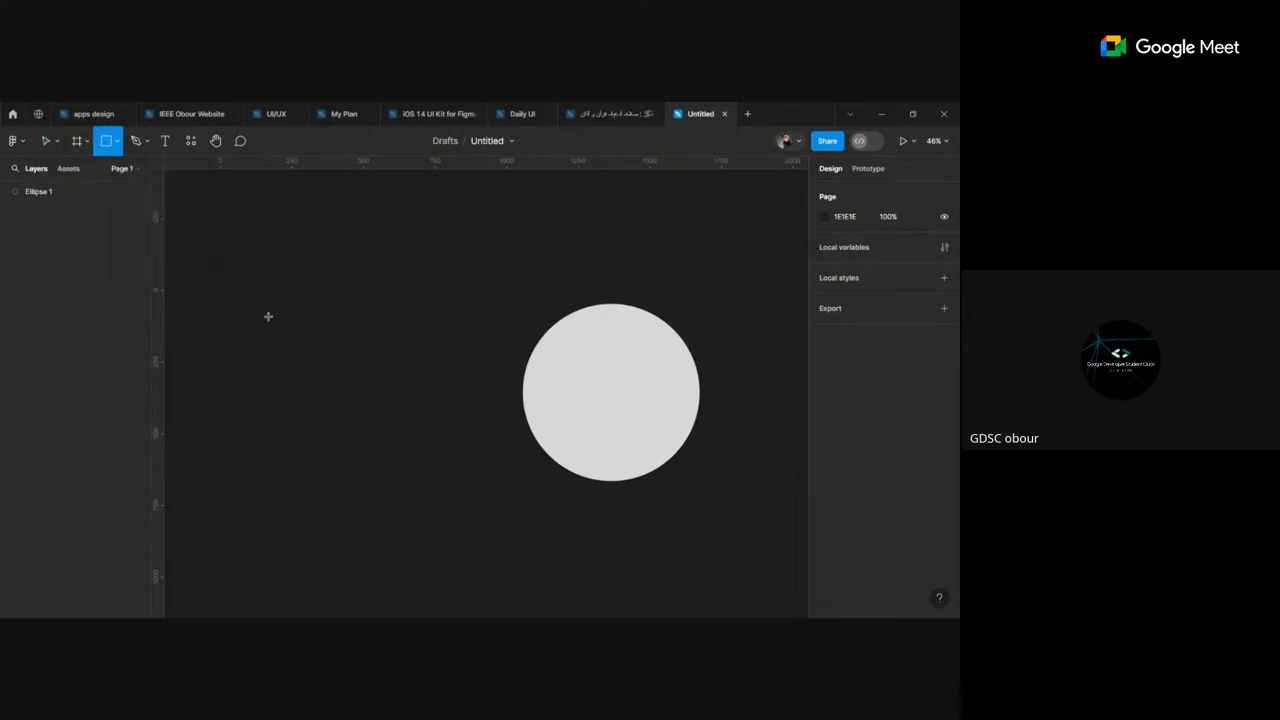
pyautogui.moveTo(253, 302); pyautogui.dragTo(493, 492)
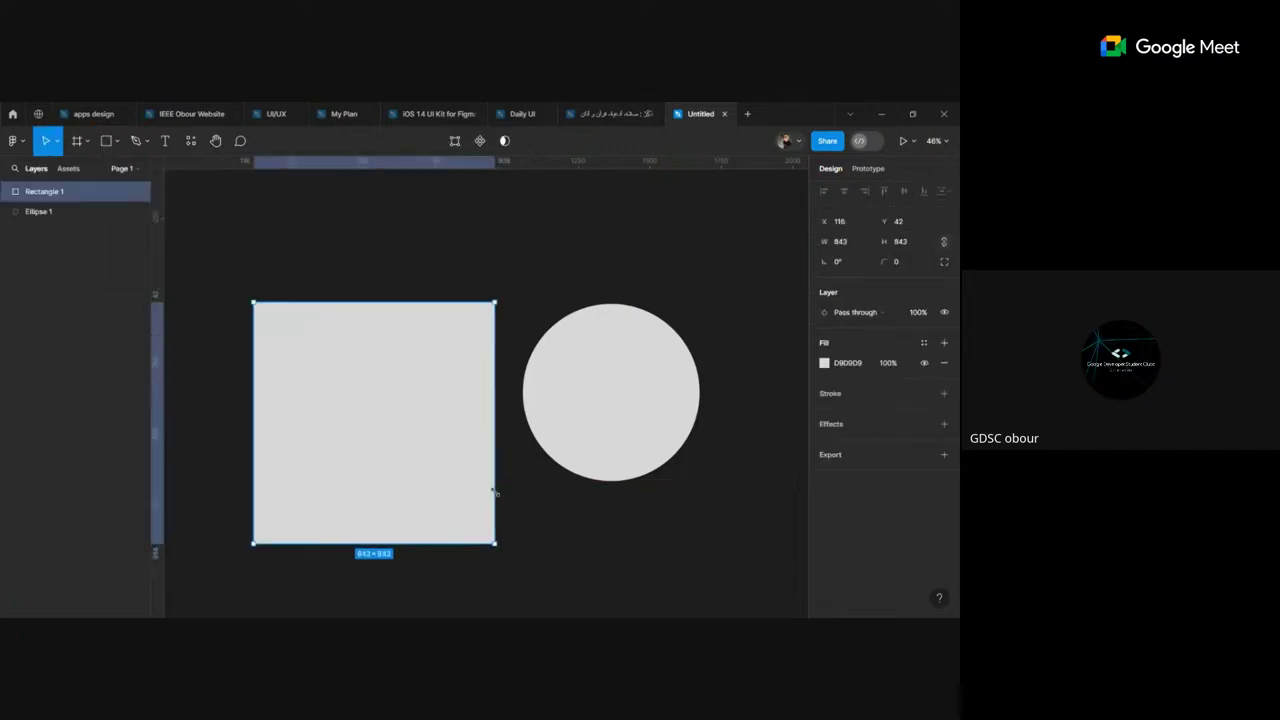
pyautogui.press('Delete')
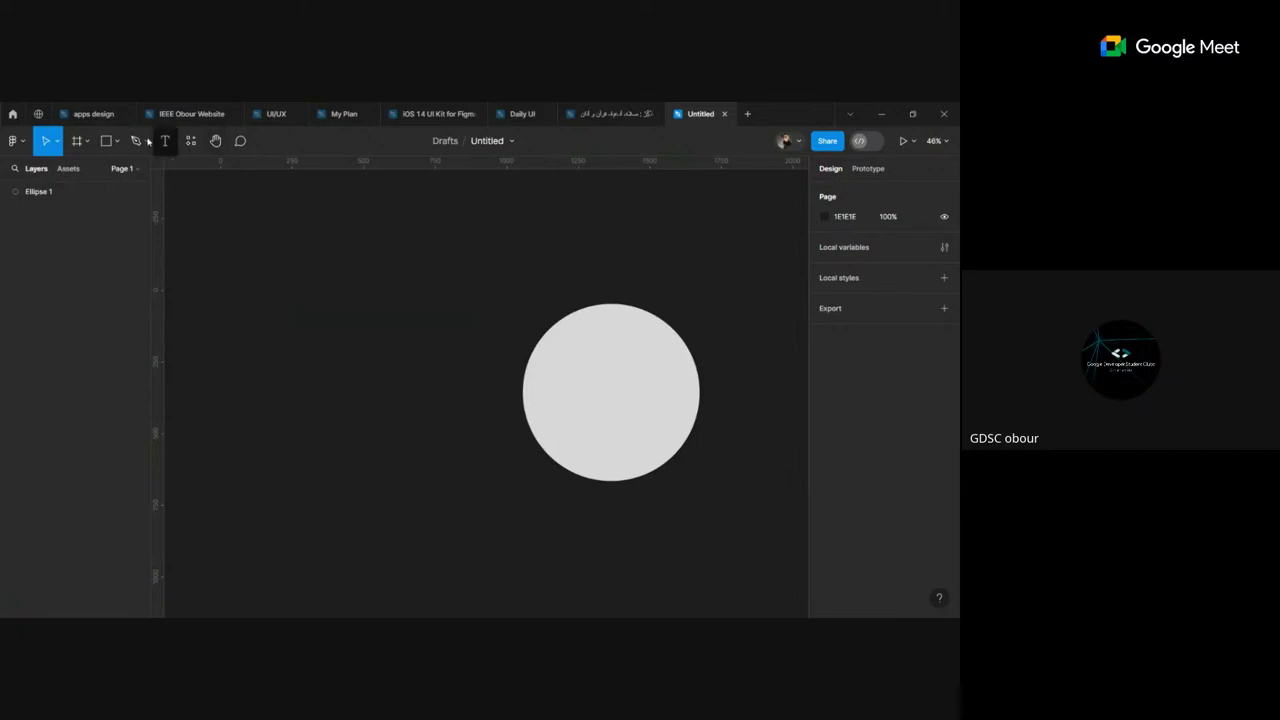
# Step: Place a default 100×100 square, then delete it and the remaining circle
pyautogui.click(107, 142)
pyautogui.click(116, 143)
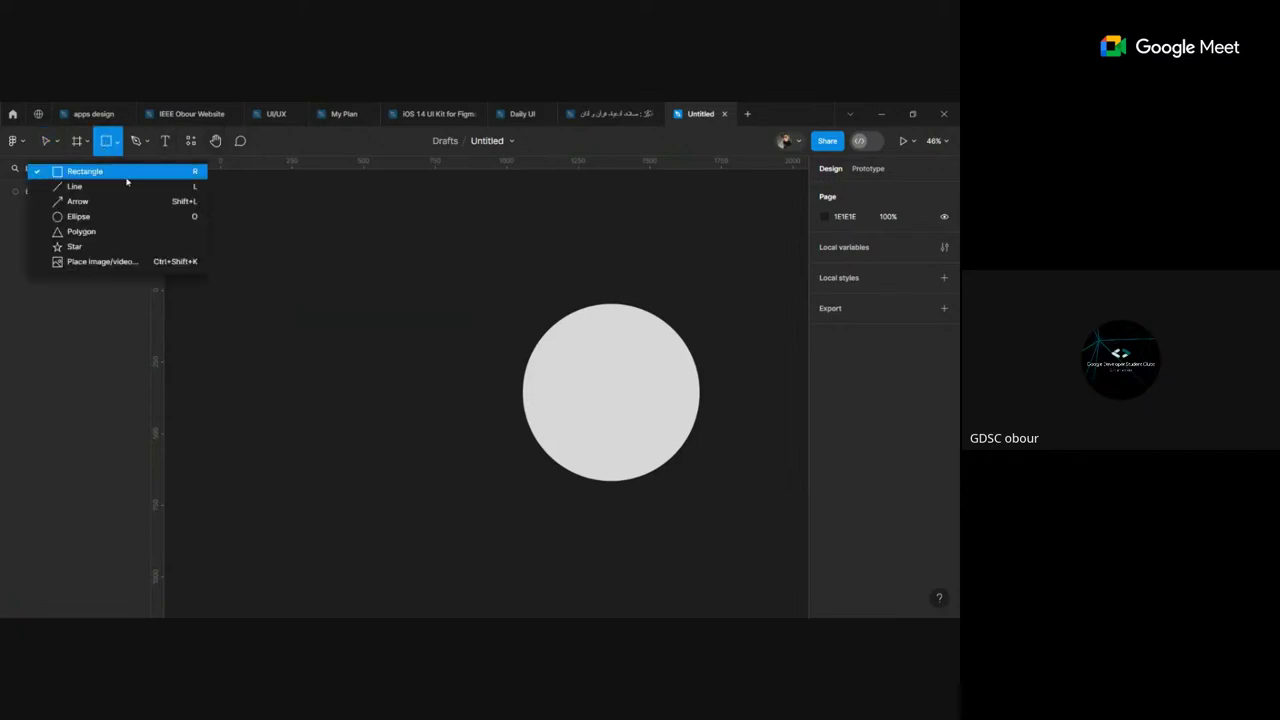
pyautogui.click(80, 169)
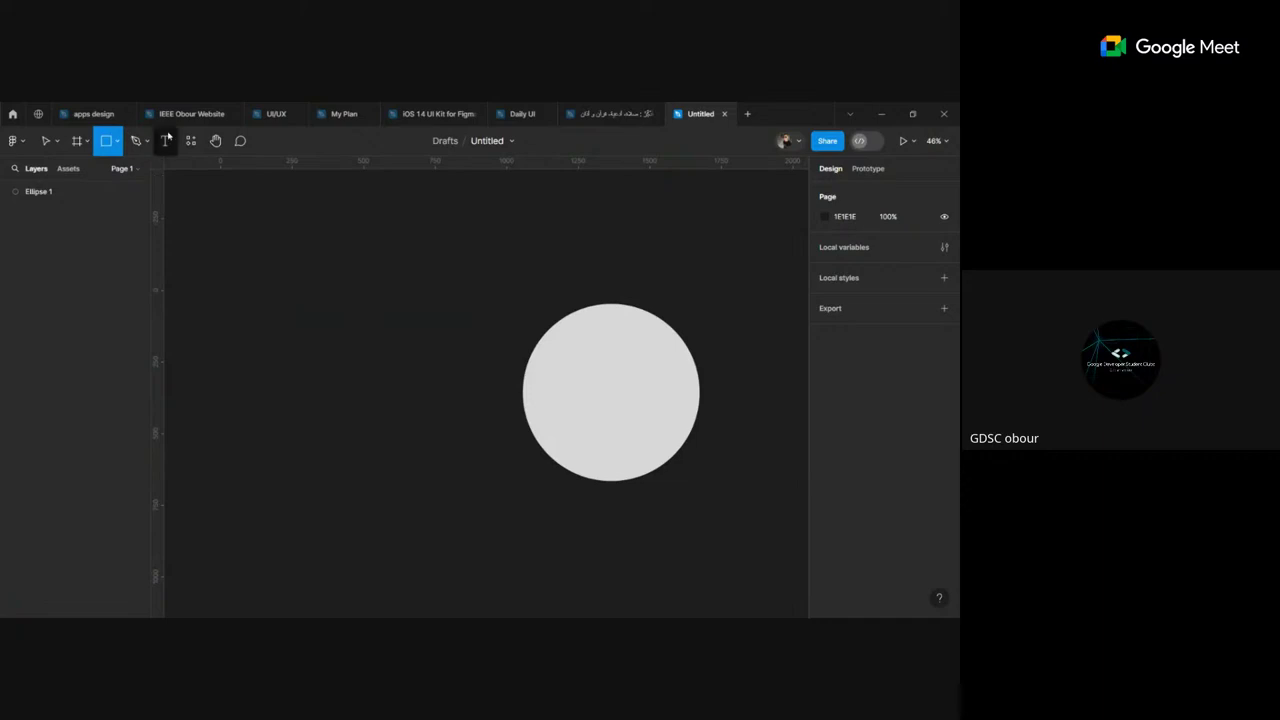
pyautogui.click(253, 270)
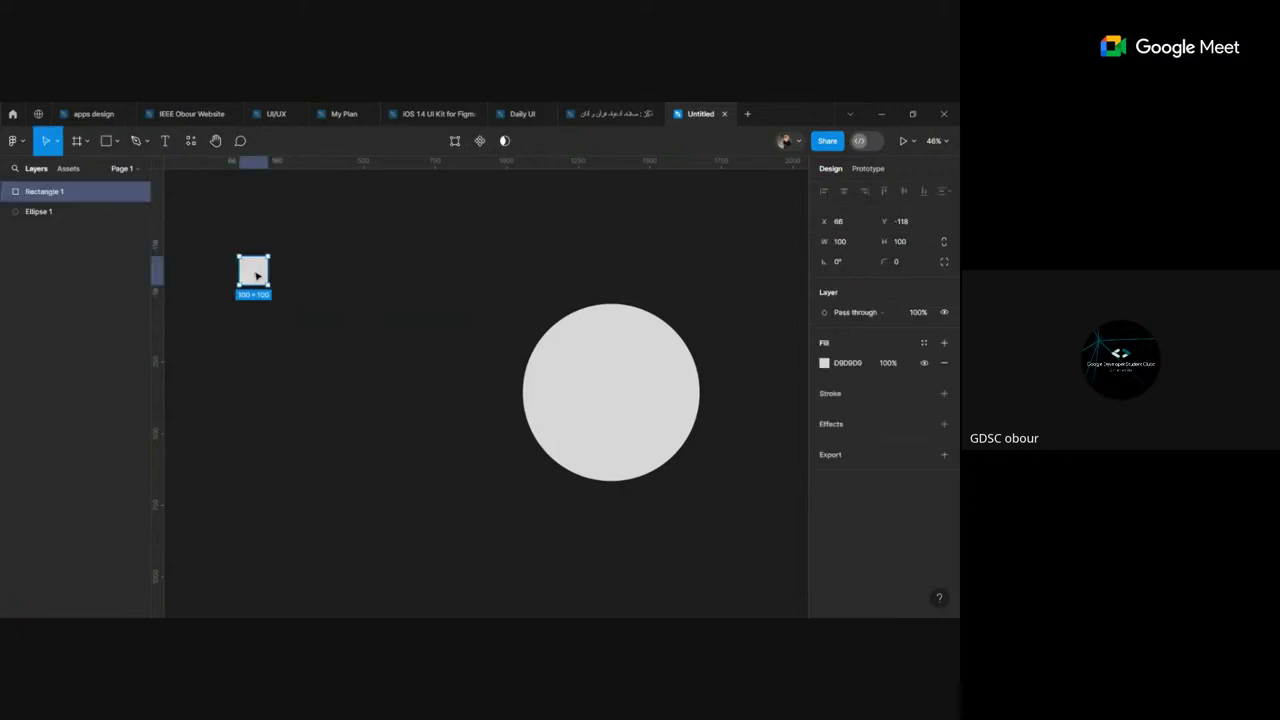
pyautogui.scroll(3, 255, 285)
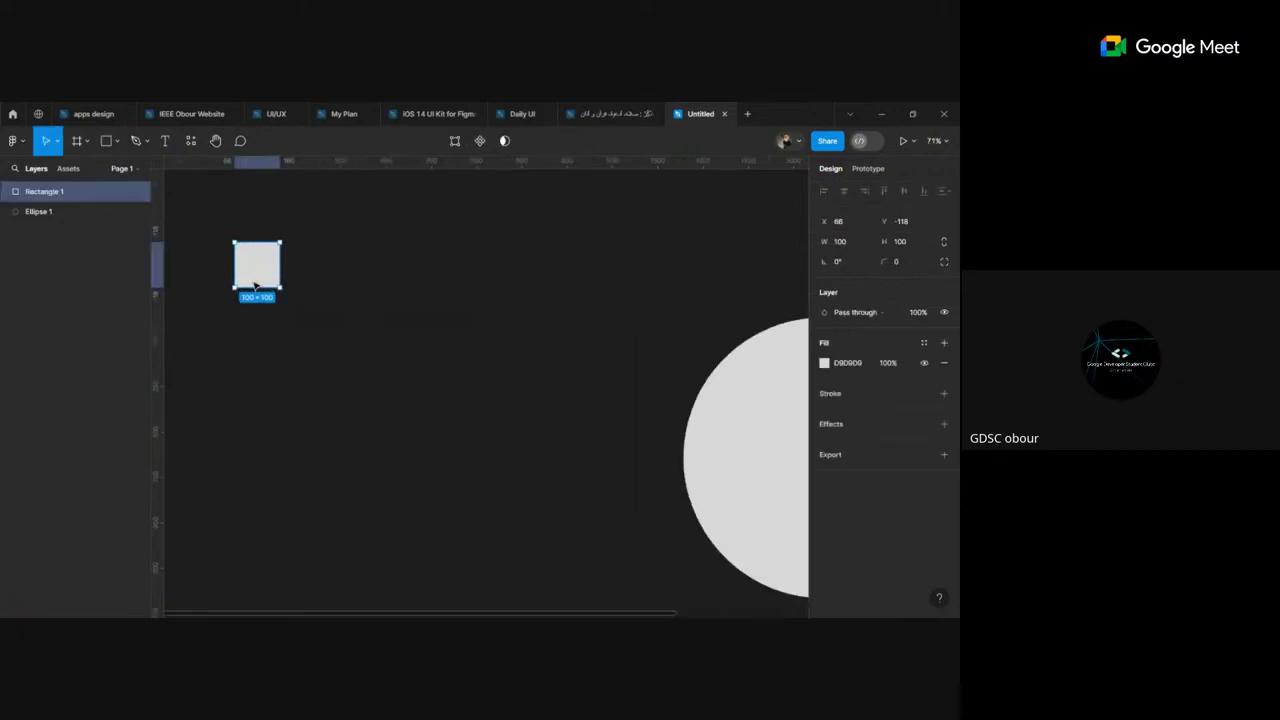
pyautogui.scroll(2, 255, 285)
pyautogui.scroll(1, 255, 285)
pyautogui.press('Delete')
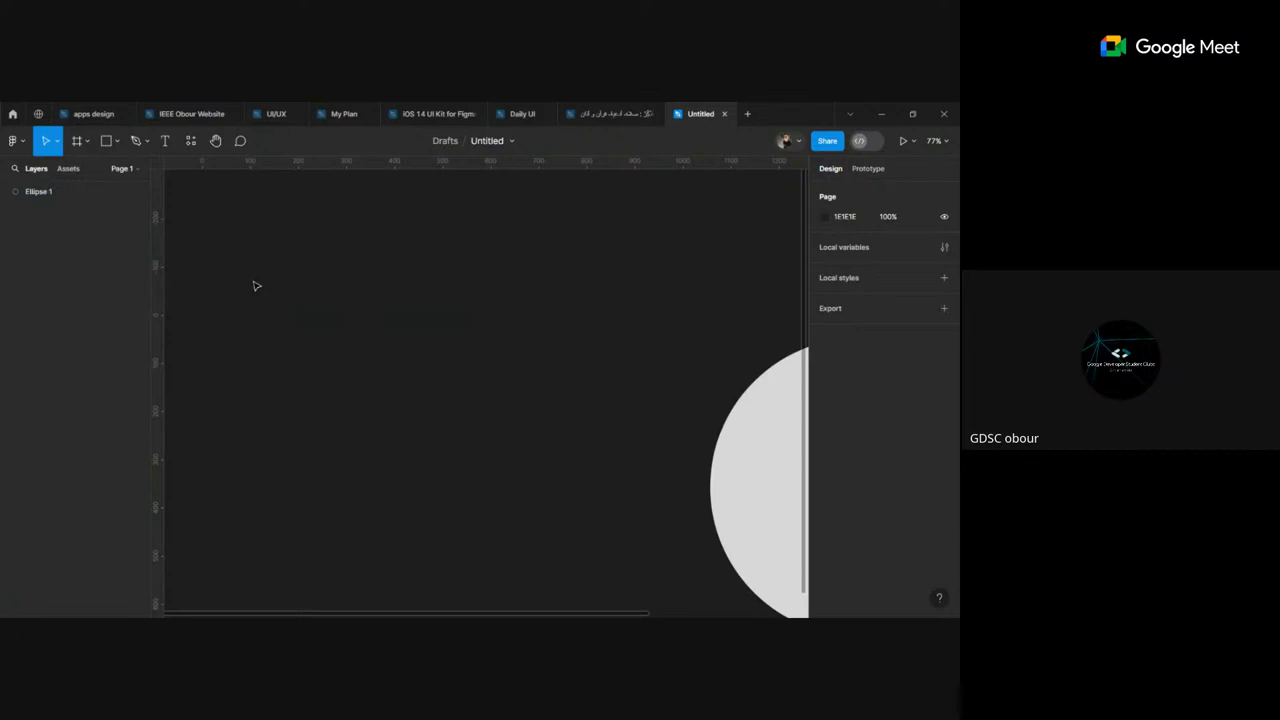
pyautogui.hscroll(5, 255, 285)
pyautogui.click(461, 361)
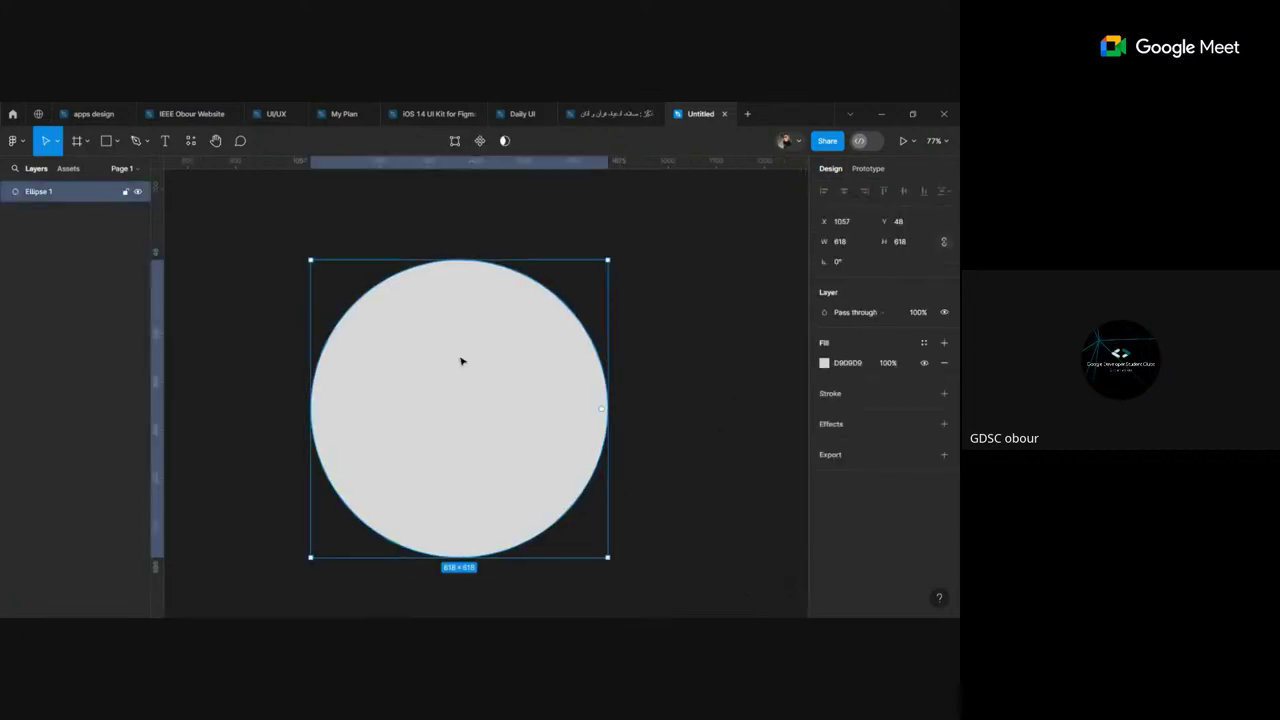
pyautogui.press('Delete')
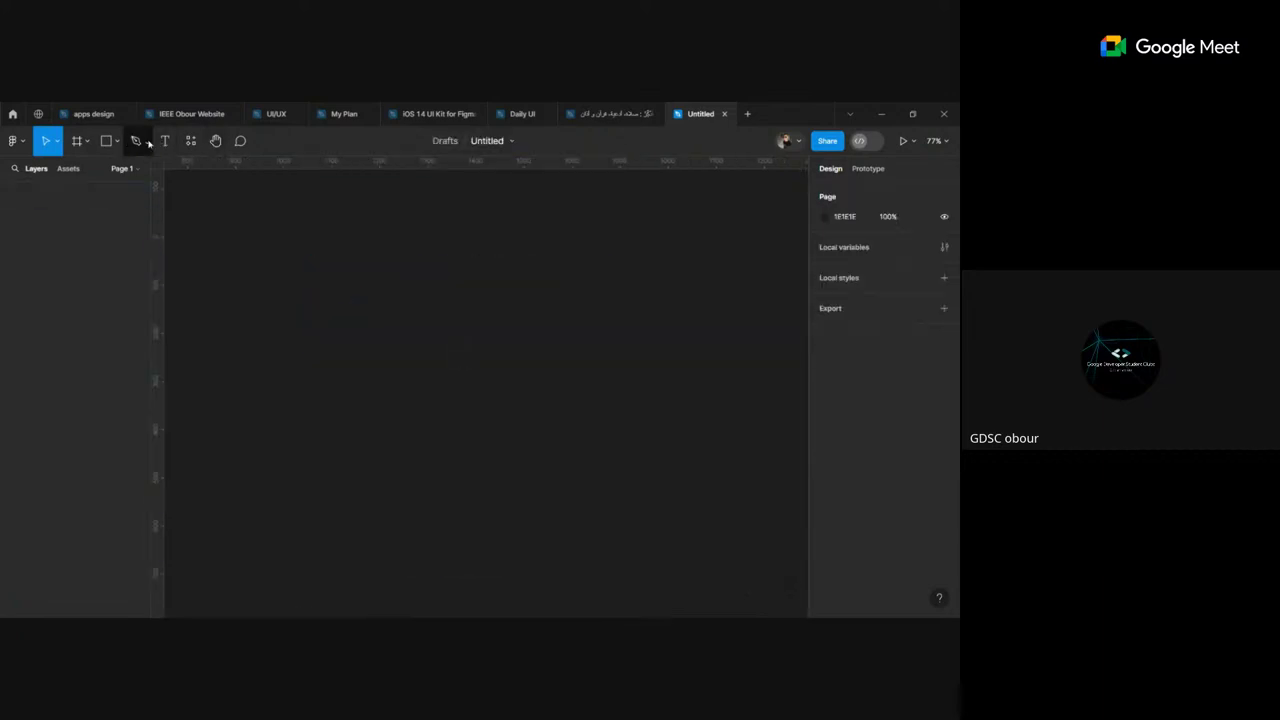
# Step: Choose the Pen tool and change the page background from 1E1E1E to grey 999999
pyautogui.click(138, 142)
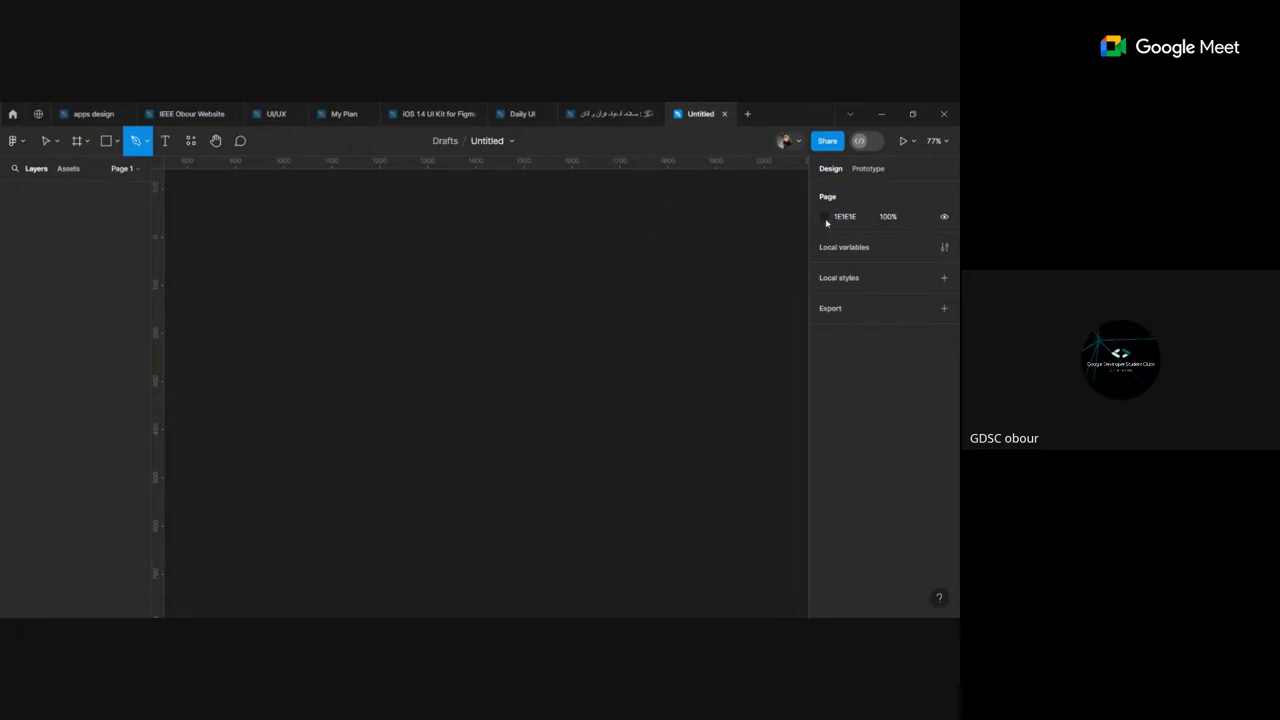
pyautogui.click(825, 217)
pyautogui.click(690, 296)
pyautogui.moveTo(690, 296); pyautogui.dragTo(659, 292)
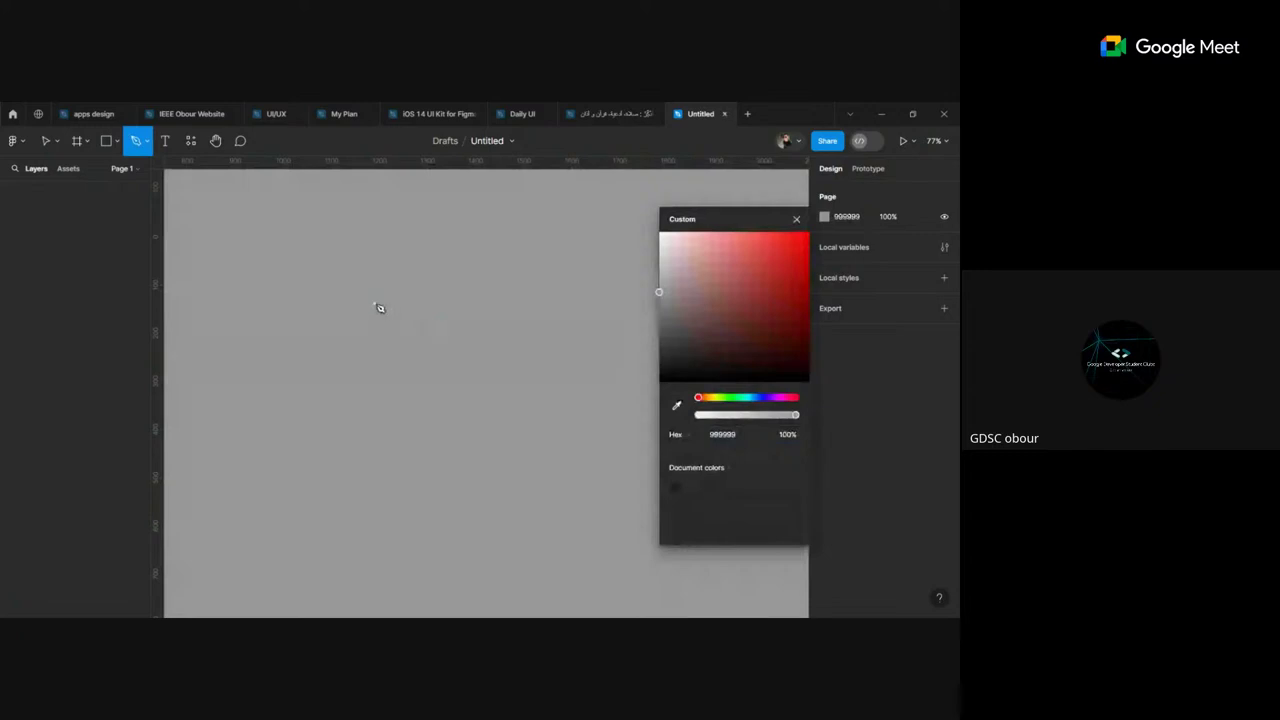
# Step: Pen the first slanted bar, closing its outline back at the top point
pyautogui.click(396, 281)
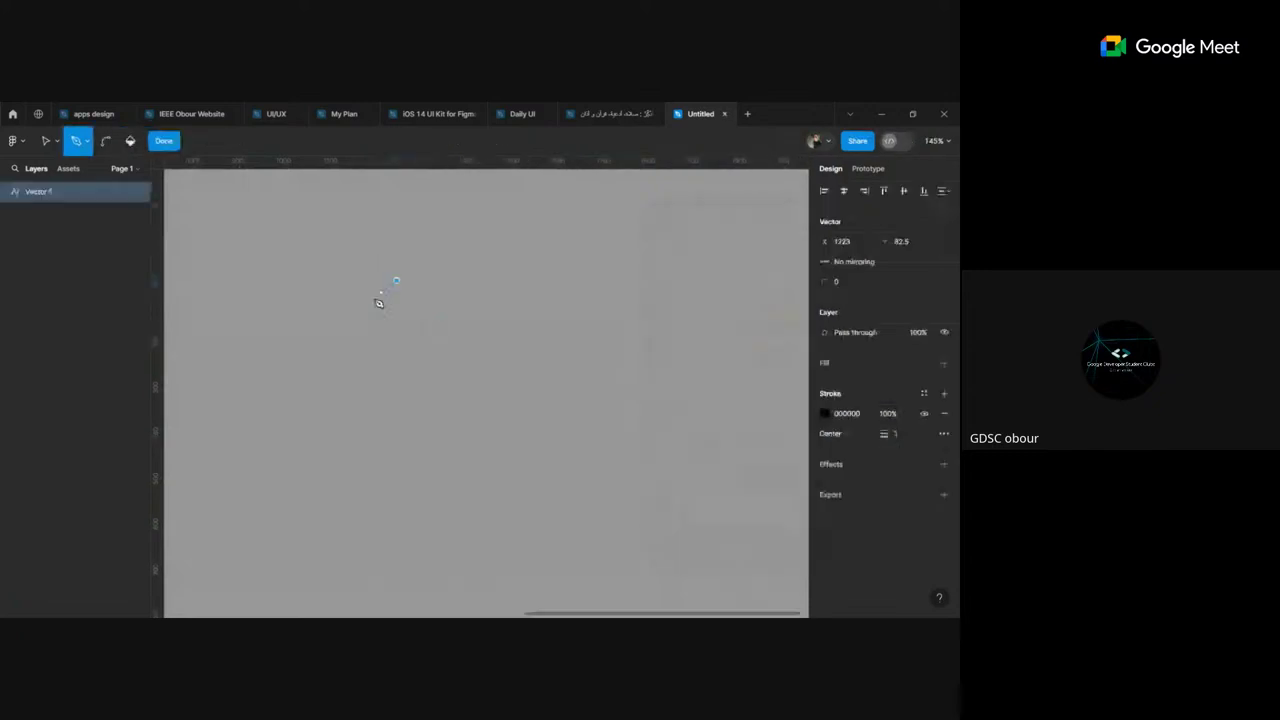
pyautogui.click(356, 312)
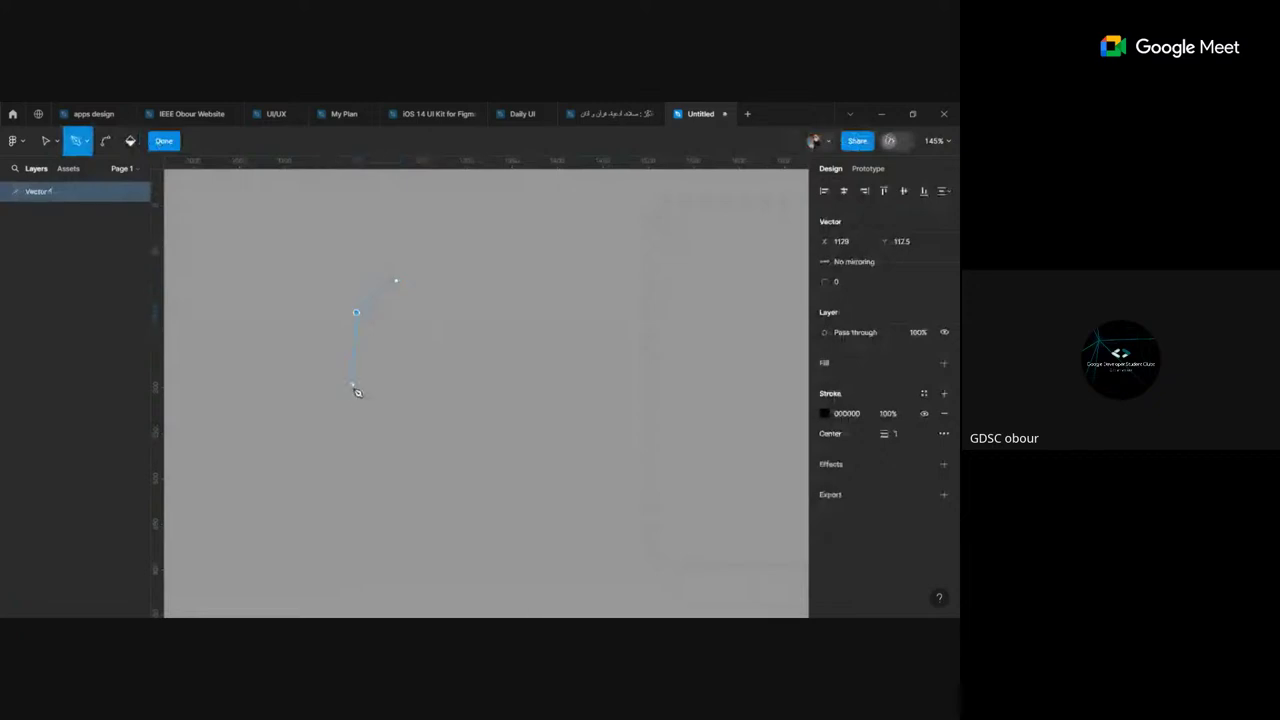
pyautogui.click(356, 403)
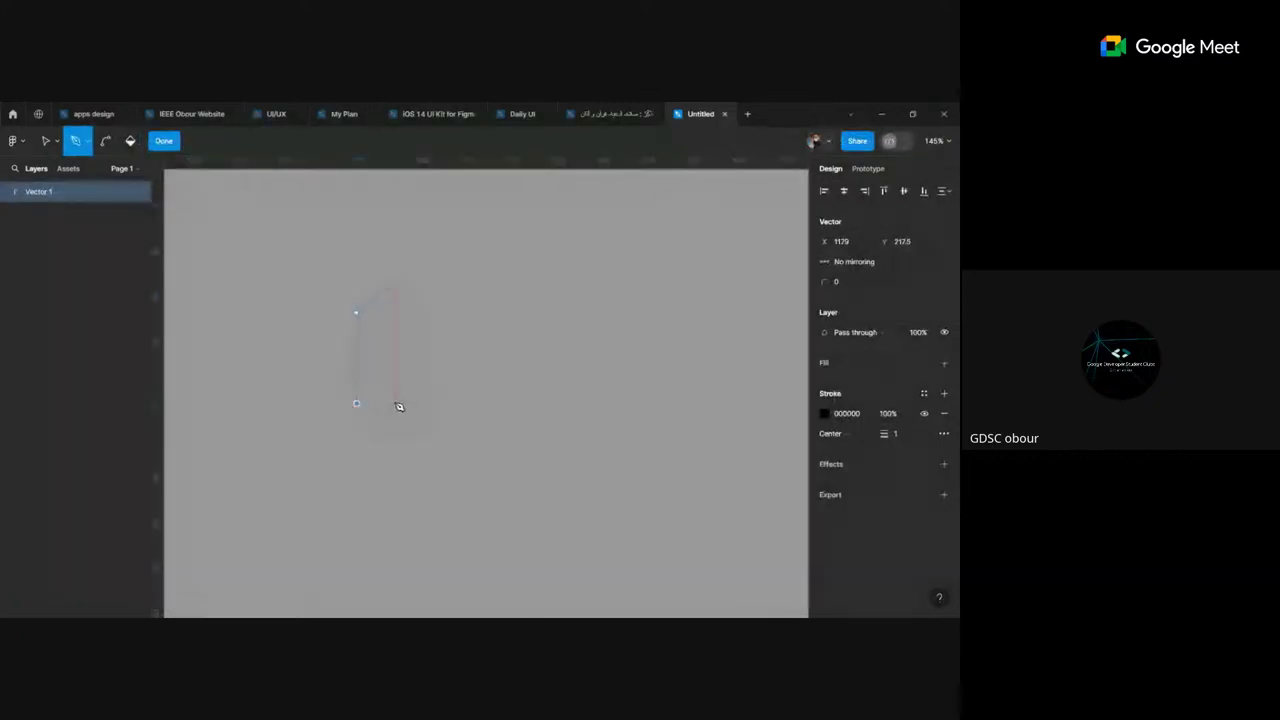
pyautogui.click(396, 403)
pyautogui.click(396, 281)
# Step: Add a second, taller slanted bar to the path down to the baseline
pyautogui.click(419, 267)
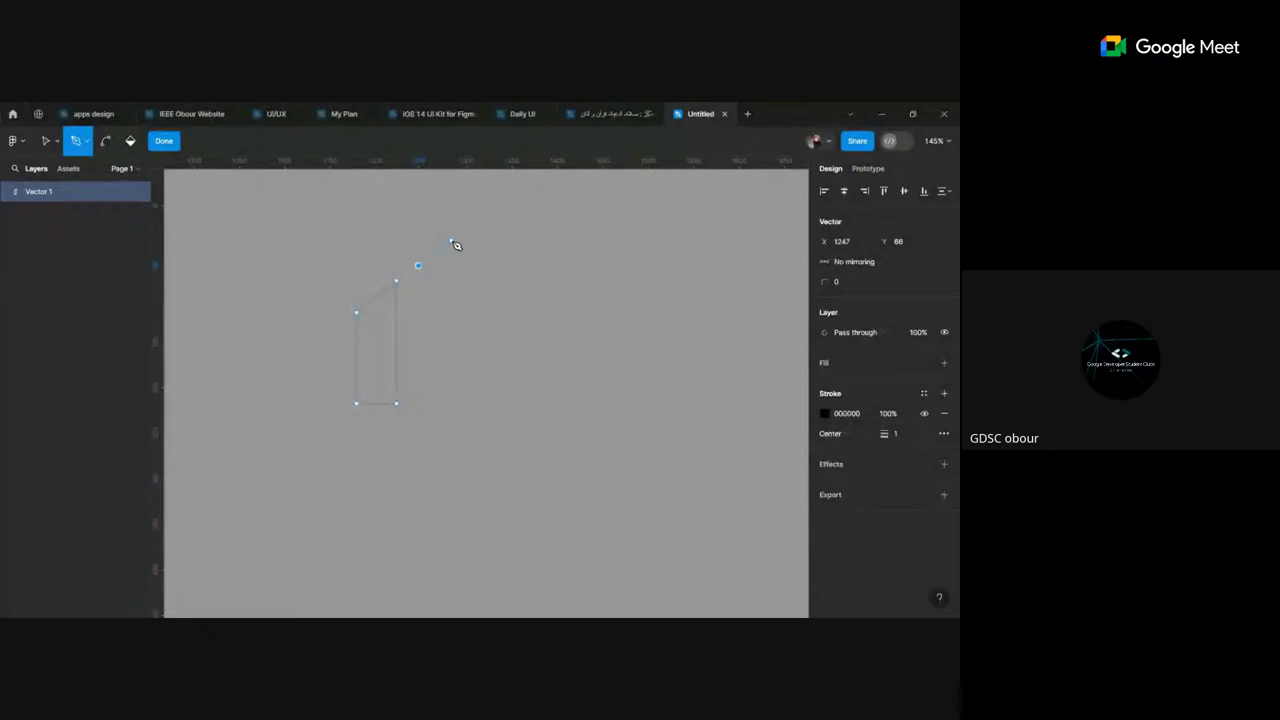
pyautogui.click(452, 241)
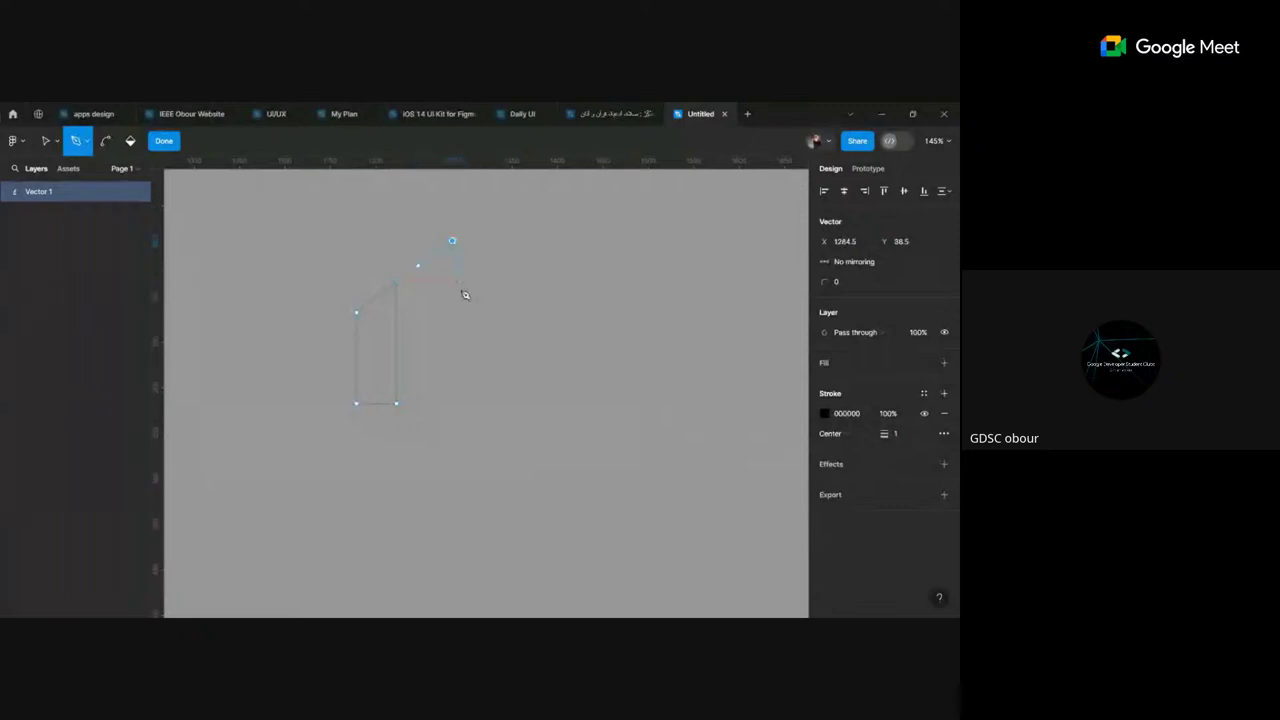
pyautogui.click(452, 403)
pyautogui.click(418, 403)
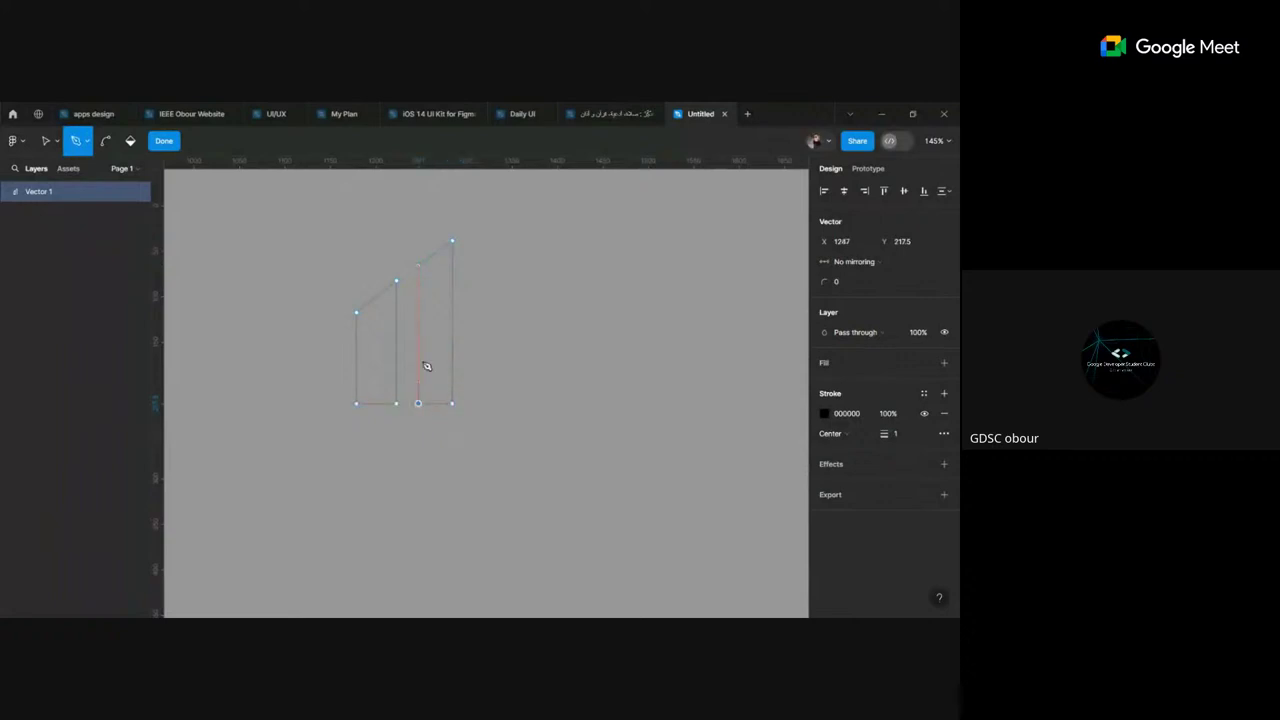
pyautogui.click(418, 266)
# Step: Add the tallest third bar and give the vector a D9D9D9 fill
pyautogui.click(469, 228)
pyautogui.click(502, 205)
pyautogui.click(503, 403)
pyautogui.click(469, 403)
pyautogui.click(469, 228)
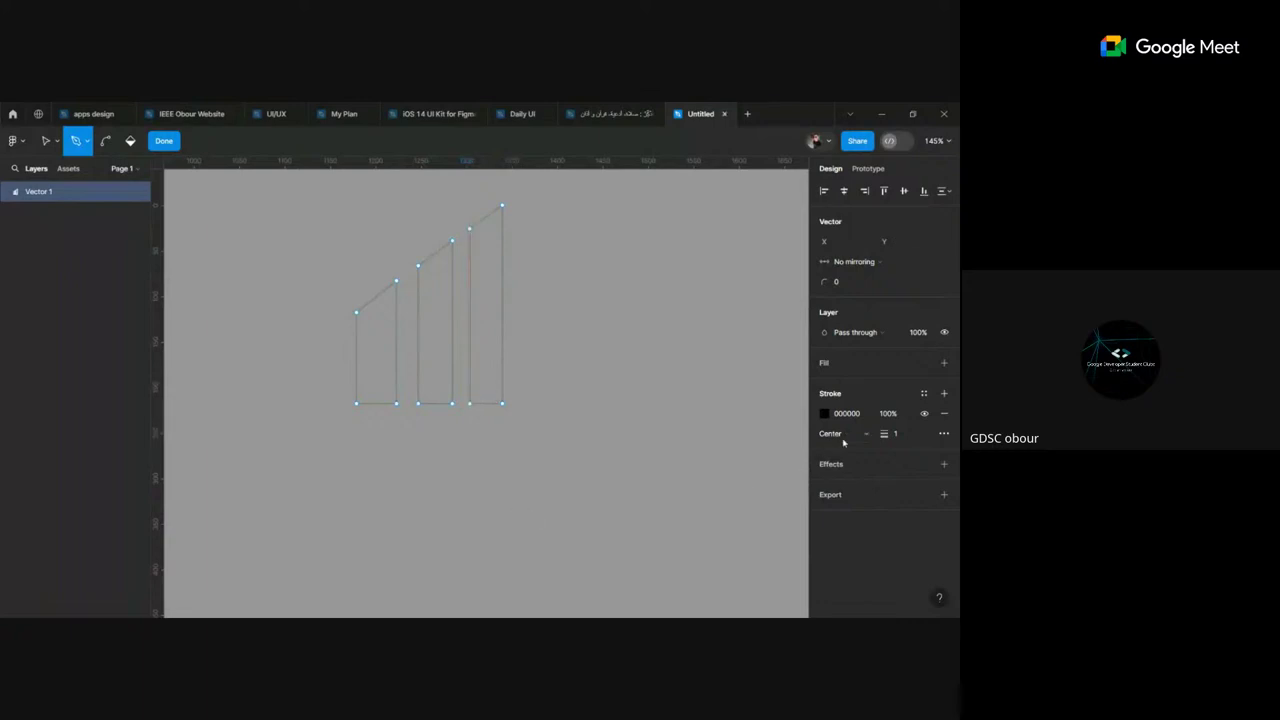
pyautogui.moveTo(880, 363)
pyautogui.click(944, 362)
# Step: Turn the bar fill black (000000) and pen a short fourth bar on the left
pyautogui.click(824, 383)
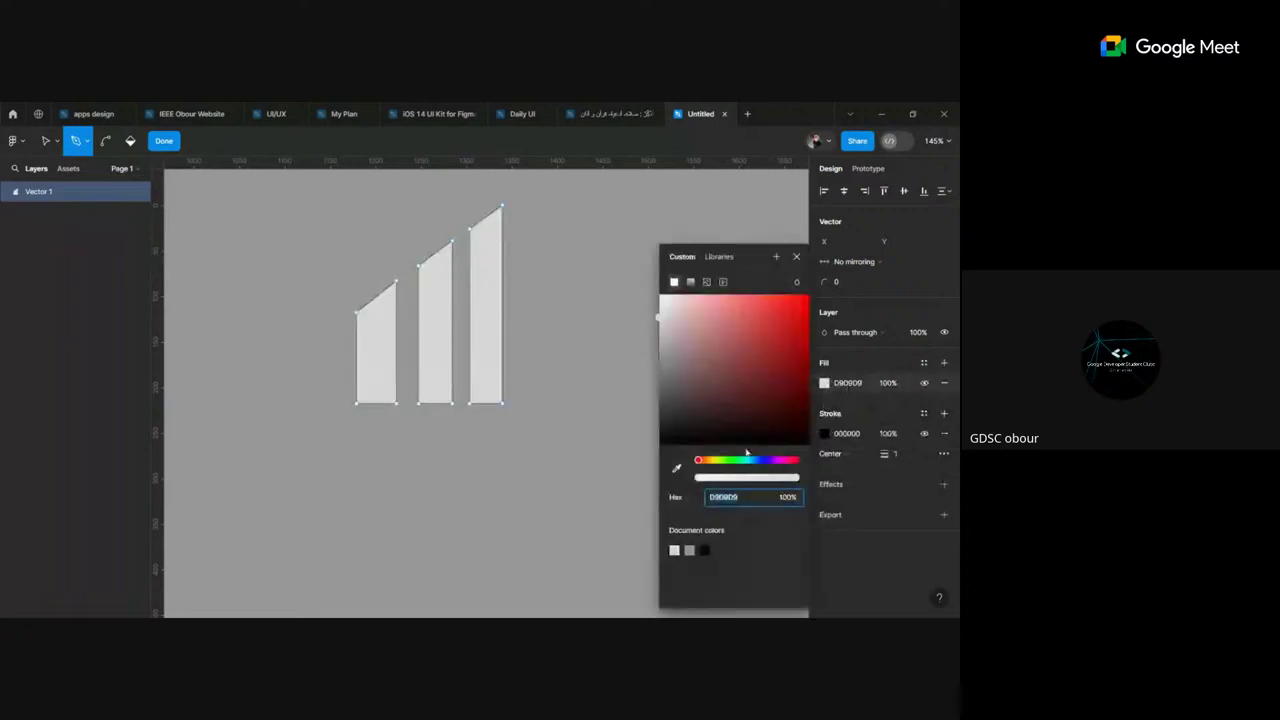
pyautogui.write('000000')
pyautogui.press('Return')
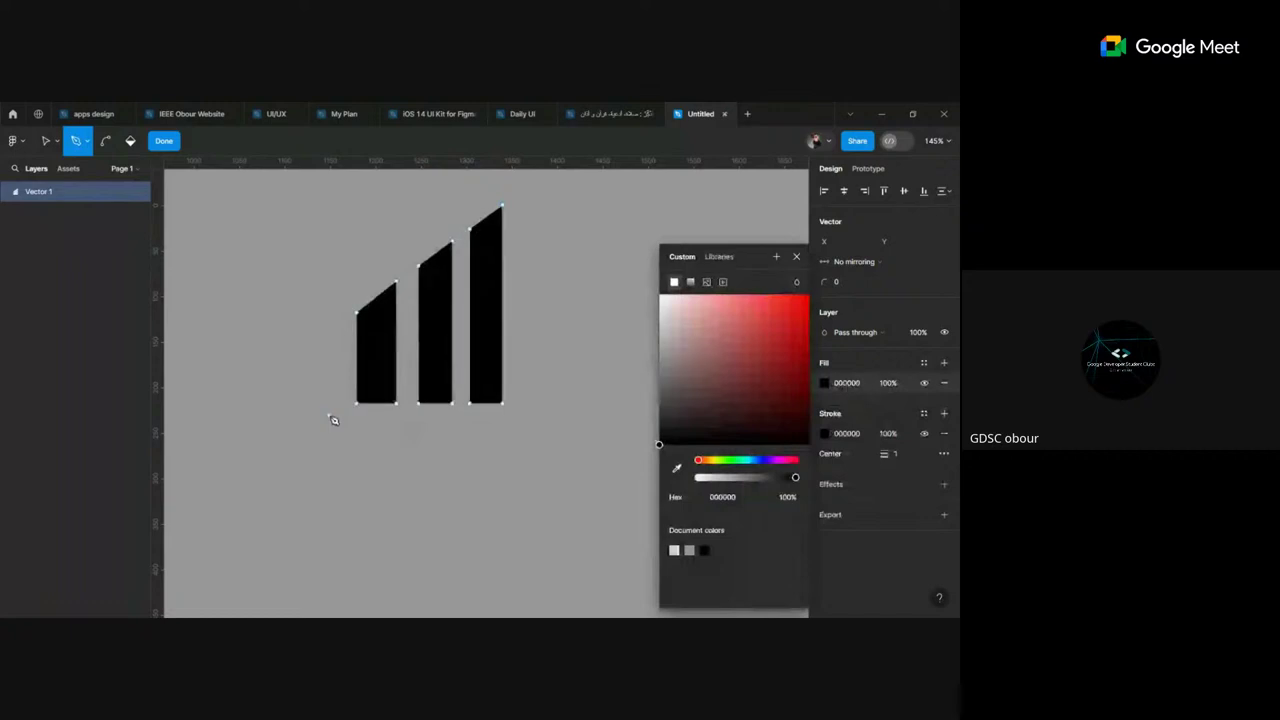
pyautogui.click(333, 328)
pyautogui.click(301, 352)
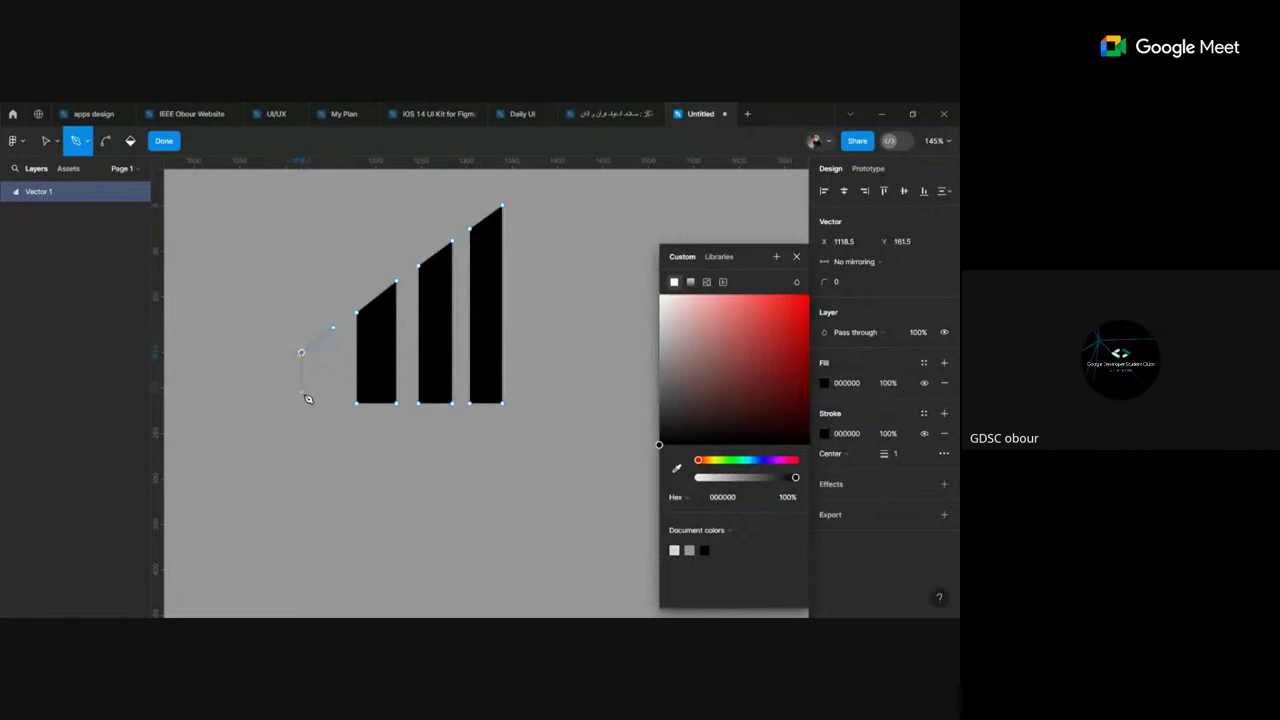
pyautogui.click(308, 398)
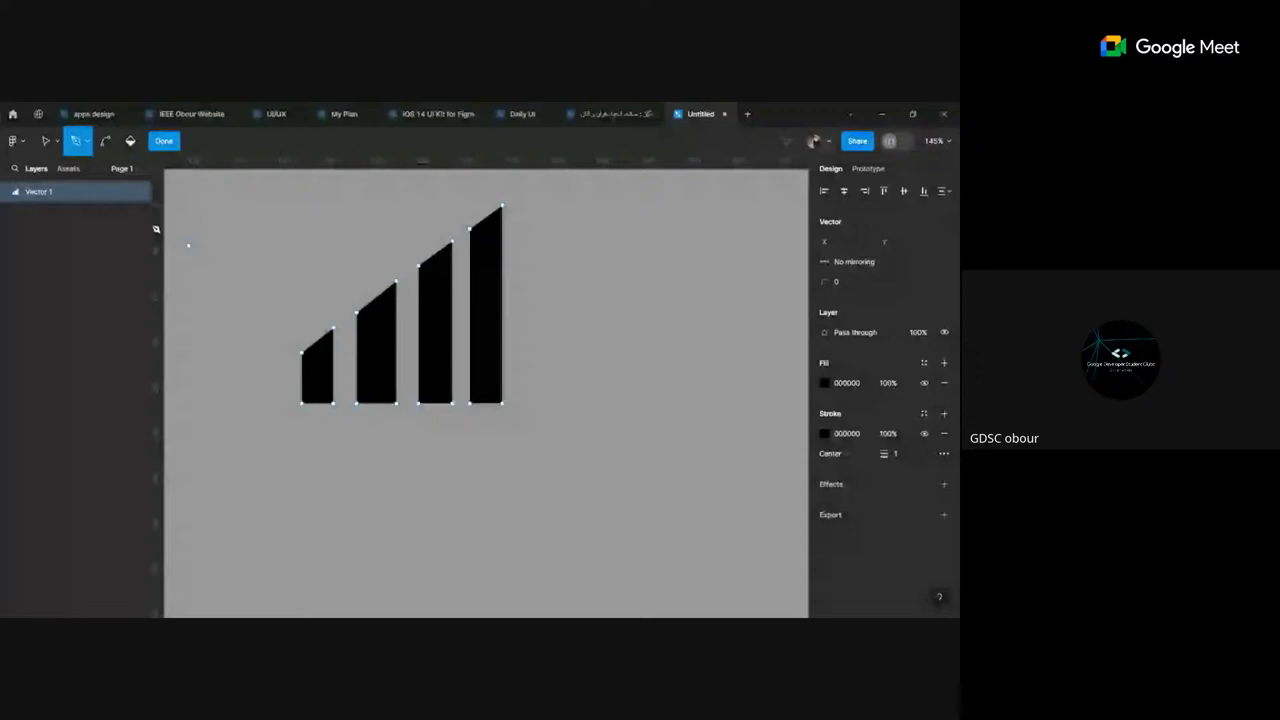
# Step: Finish editing, then select the Vector 1 bar chart and delete it
pyautogui.press('Escape')
pyautogui.click(116, 141)
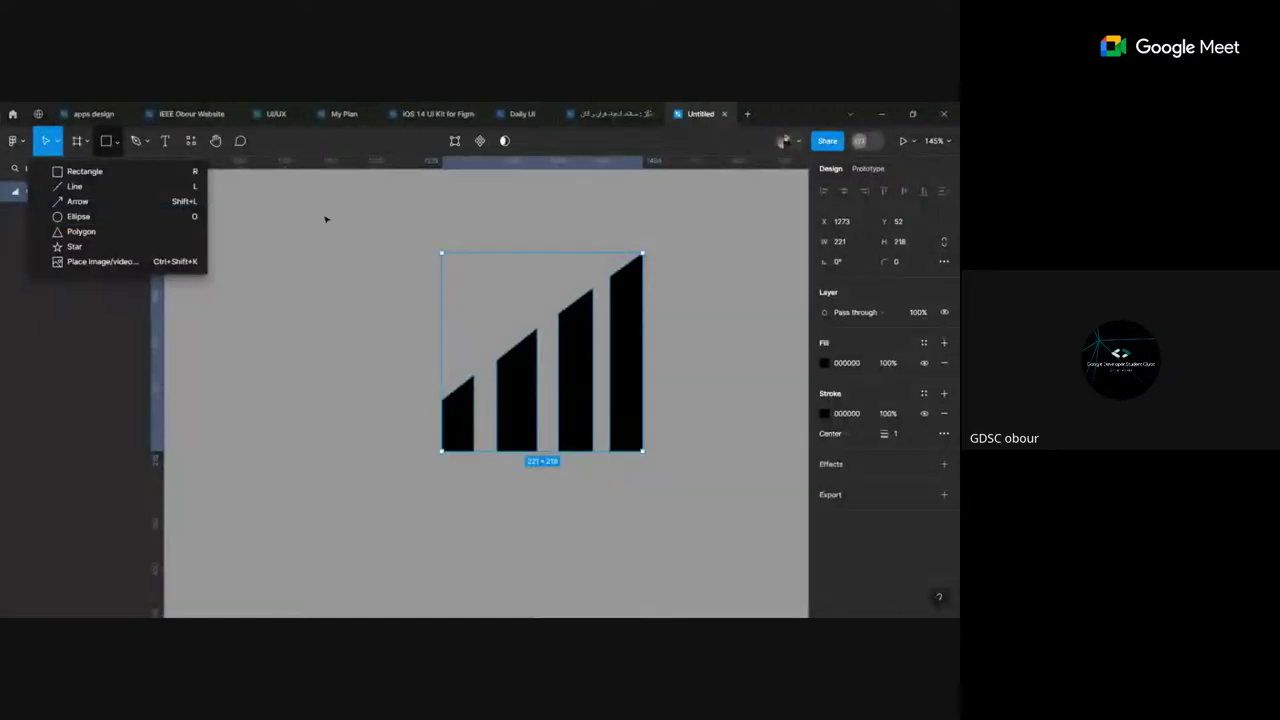
pyautogui.click(282, 218)
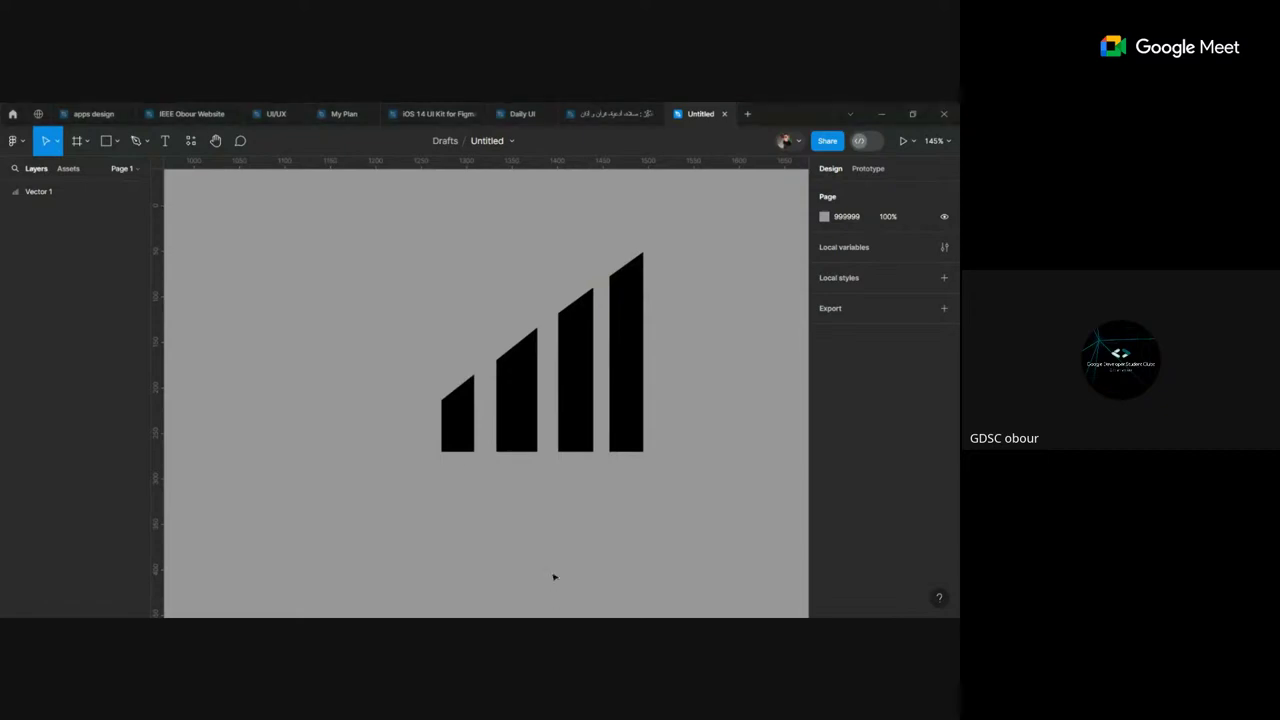
pyautogui.click(513, 385)
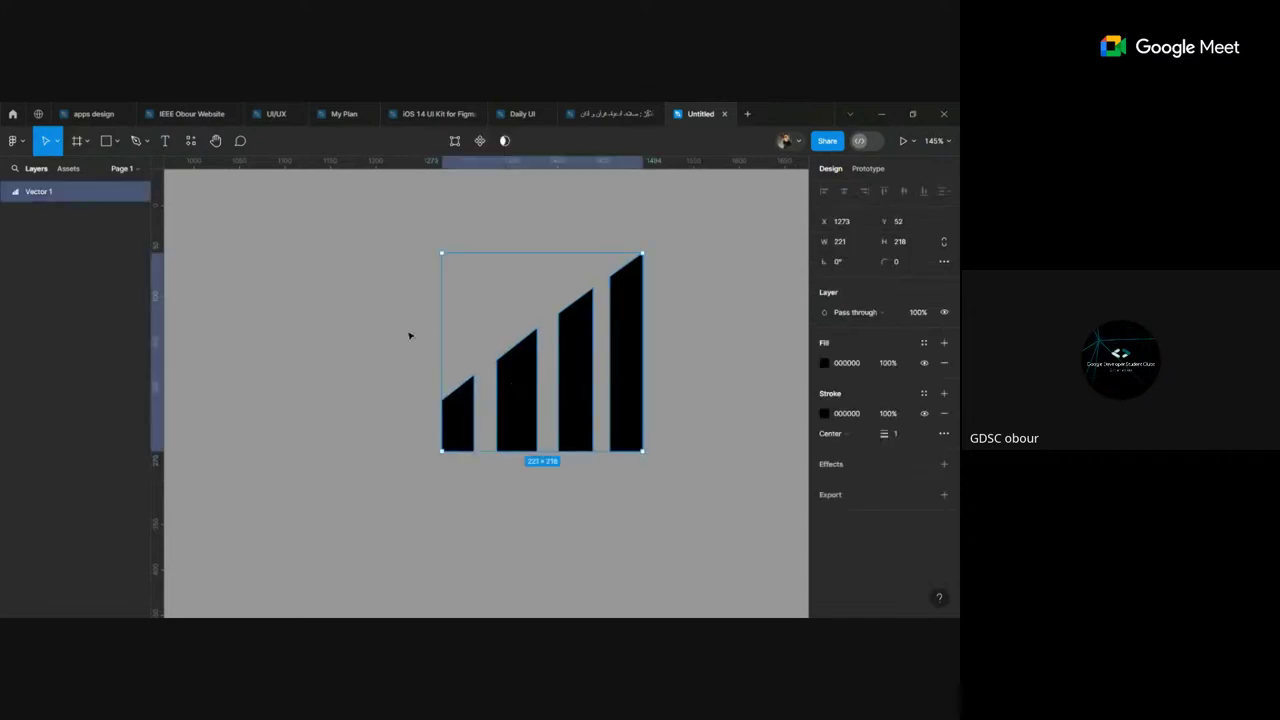
pyautogui.press('Delete')
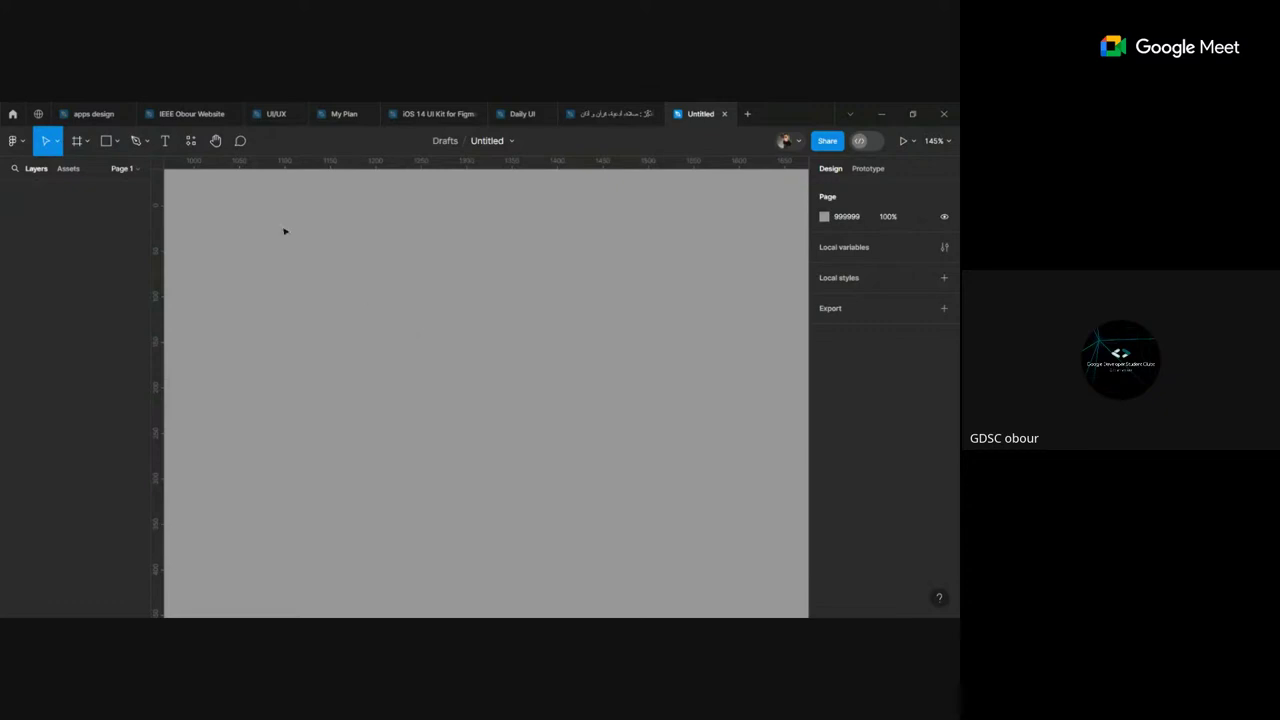
pyautogui.click(146, 141)
pyautogui.click(120, 186)
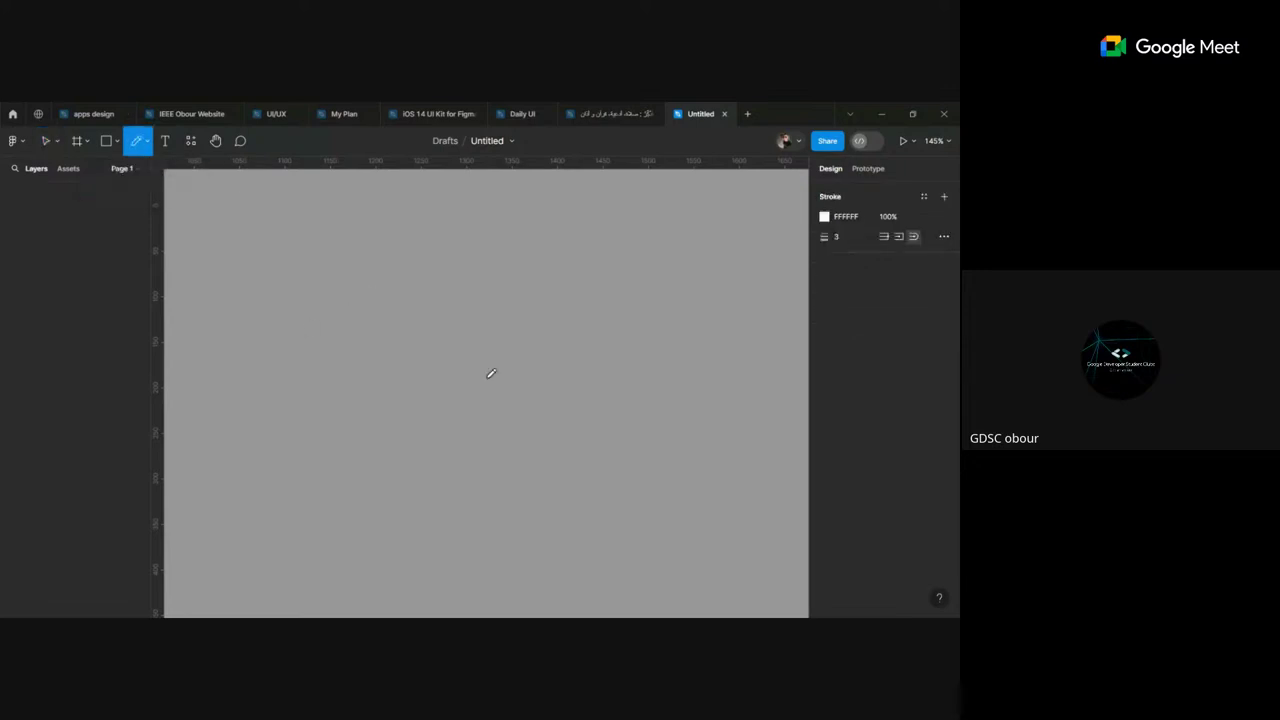
pyautogui.moveTo(458, 298)
pyautogui.mouseDown()
pyautogui.moveTo(413, 285)
pyautogui.moveTo(414, 366)
pyautogui.moveTo(515, 475)
pyautogui.mouseUp()
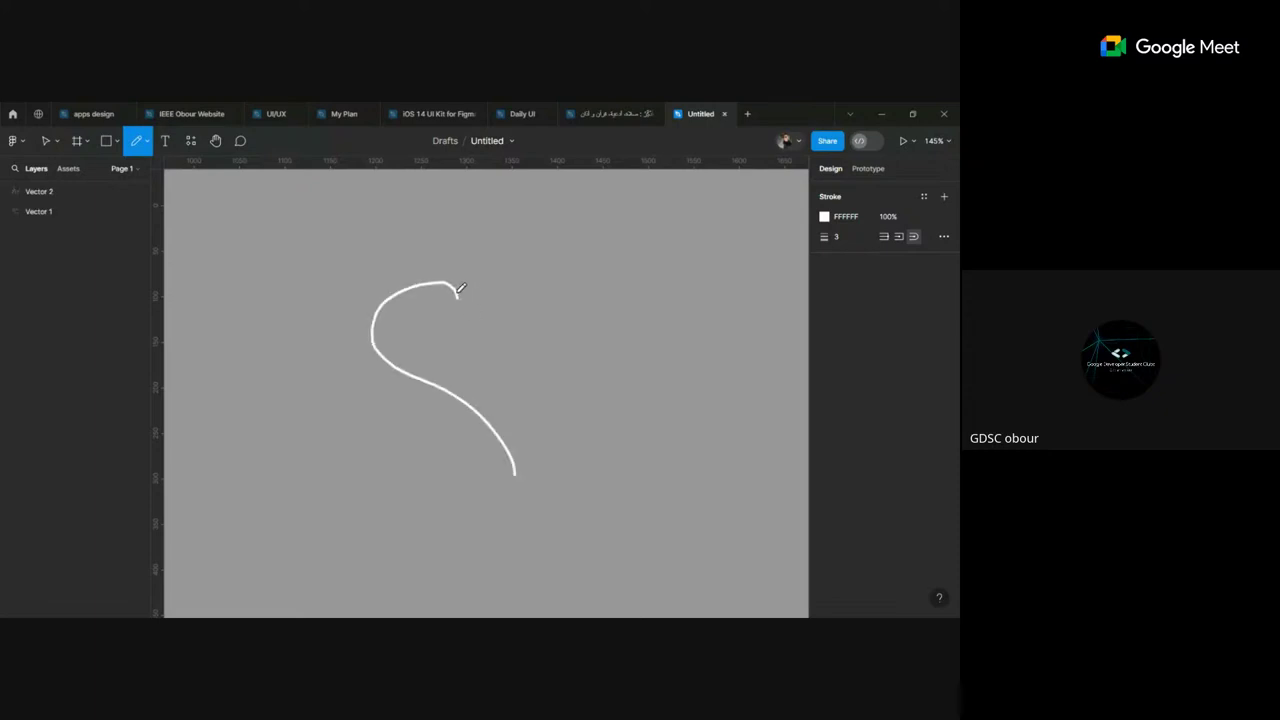
pyautogui.moveTo(461, 289)
pyautogui.mouseDown()
pyautogui.moveTo(611, 249)
pyautogui.moveTo(580, 400)
pyautogui.moveTo(515, 485)
pyautogui.mouseUp()
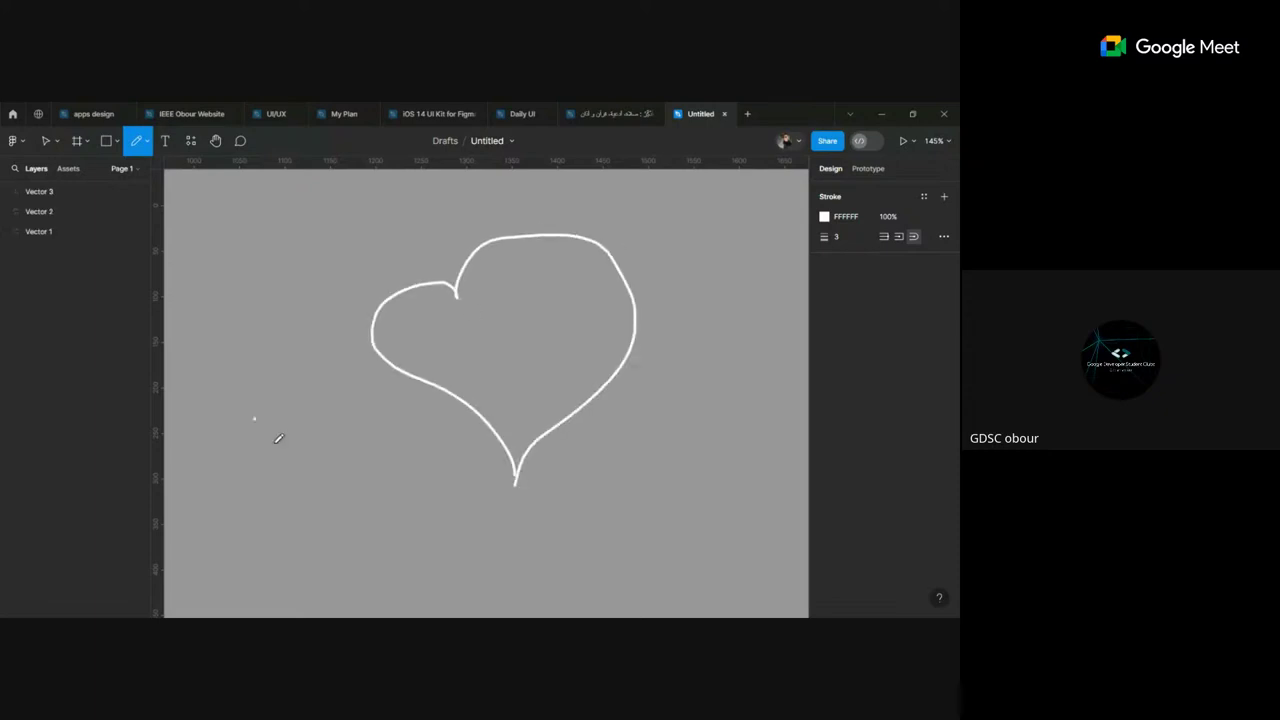
pyautogui.moveTo(279, 438)
pyautogui.mouseDown()
pyautogui.moveTo(283, 475)
pyautogui.moveTo(374, 400)
pyautogui.moveTo(427, 380)
pyautogui.mouseUp()
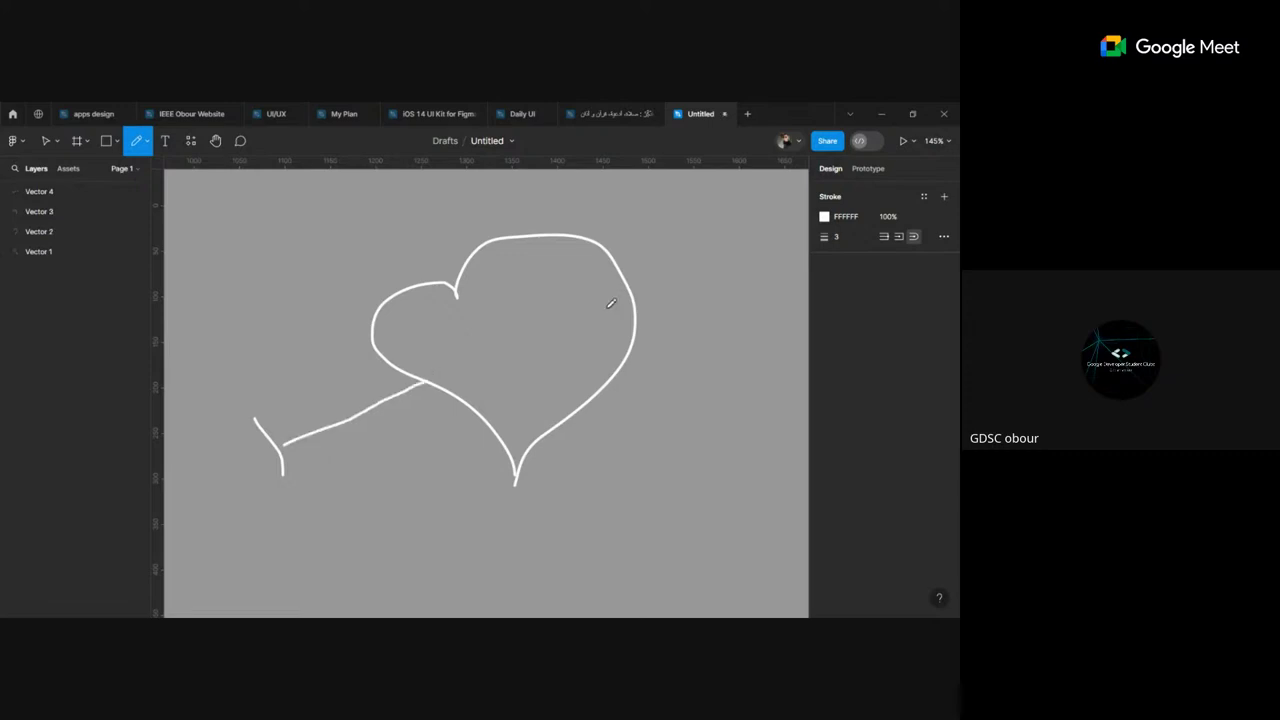
pyautogui.moveTo(632, 285)
pyautogui.mouseDown()
pyautogui.moveTo(782, 212)
pyautogui.moveTo(753, 209)
pyautogui.mouseUp()
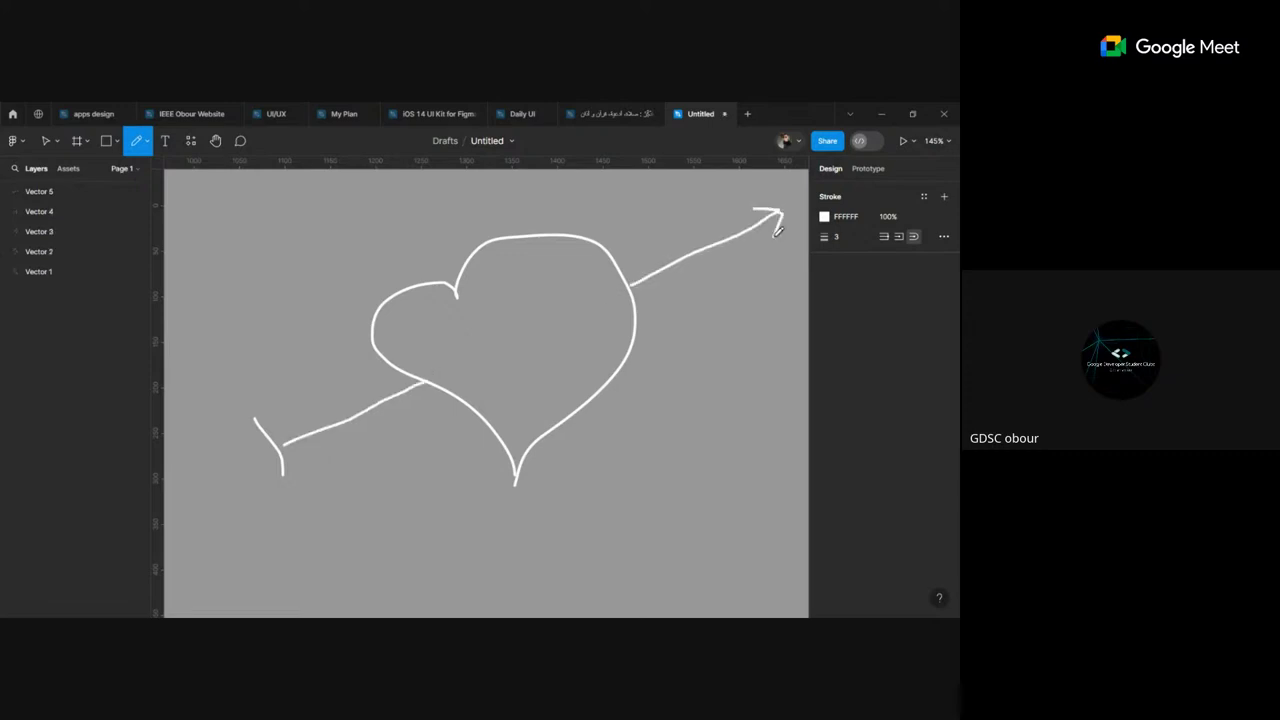
pyautogui.moveTo(192, 395)
pyautogui.mouseDown()
pyautogui.moveTo(196, 325)
pyautogui.moveTo(224, 370)
pyautogui.moveTo(226, 352)
pyautogui.moveTo(290, 312)
pyautogui.moveTo(300, 338)
pyautogui.moveTo(306, 306)
pyautogui.moveTo(338, 275)
pyautogui.mouseUp()
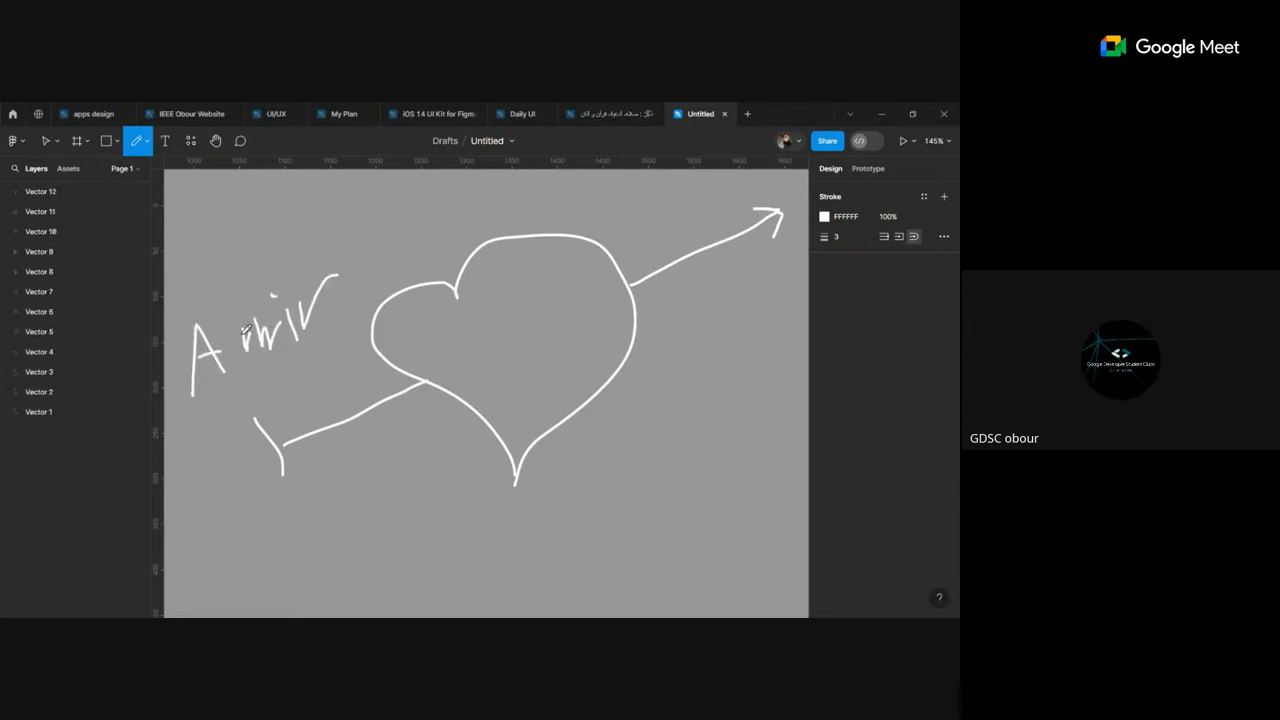
pyautogui.moveTo(245, 330); pyautogui.dragTo(292, 334)
pyautogui.moveTo(588, 240)
pyautogui.mouseDown()
pyautogui.moveTo(612, 242)
pyautogui.moveTo(632, 214)
pyautogui.moveTo(640, 232)
pyautogui.moveTo(704, 208)
pyautogui.moveTo(720, 184)
pyautogui.moveTo(688, 220)
pyautogui.moveTo(702, 218)
pyautogui.mouseUp()
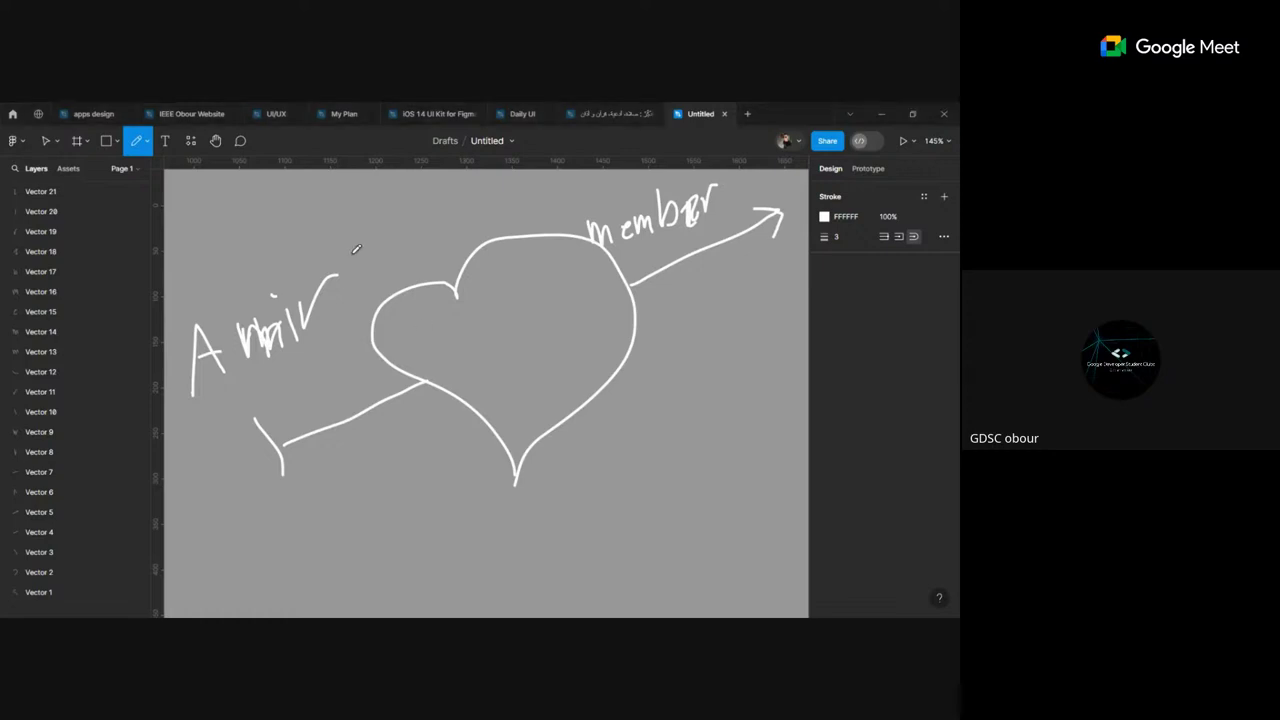
pyautogui.moveTo(367, 242); pyautogui.dragTo(537, 330)
pyautogui.moveTo(330, 320); pyautogui.dragTo(320, 360)
pyautogui.moveTo(585, 390); pyautogui.dragTo(515, 470)
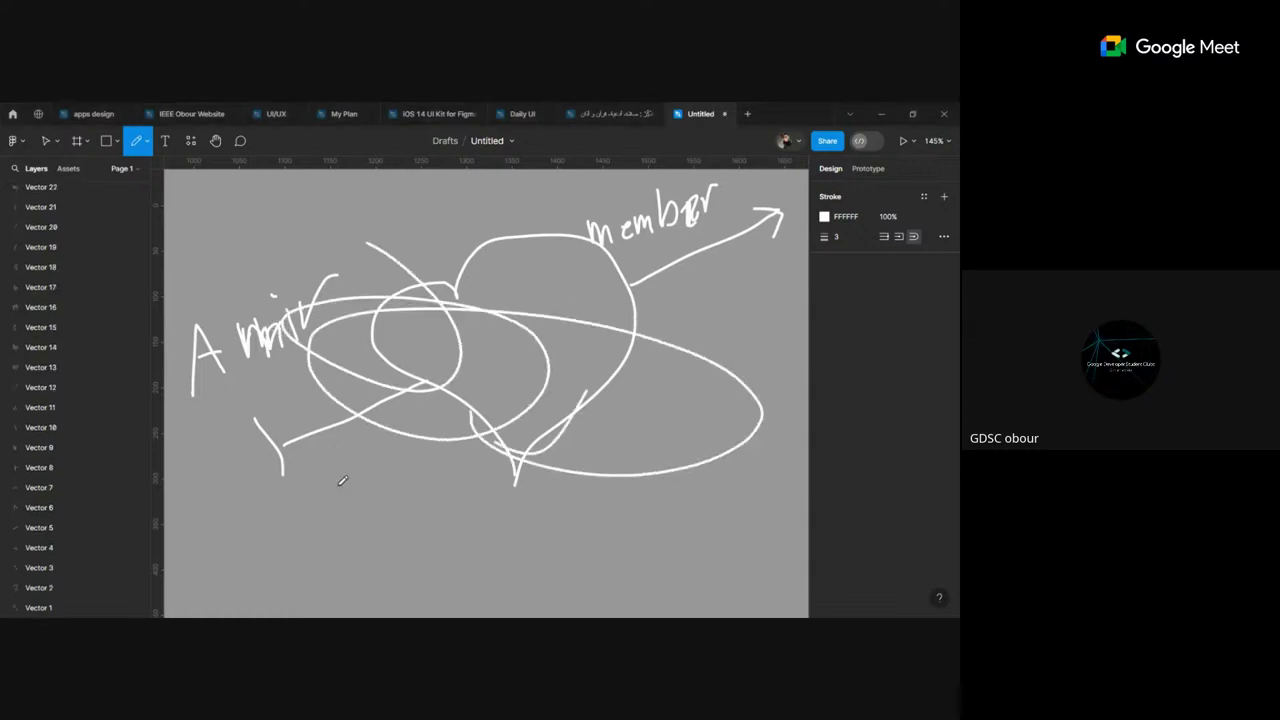
pyautogui.moveTo(333, 475); pyautogui.dragTo(400, 360)
pyautogui.moveTo(290, 390); pyautogui.dragTo(545, 460)
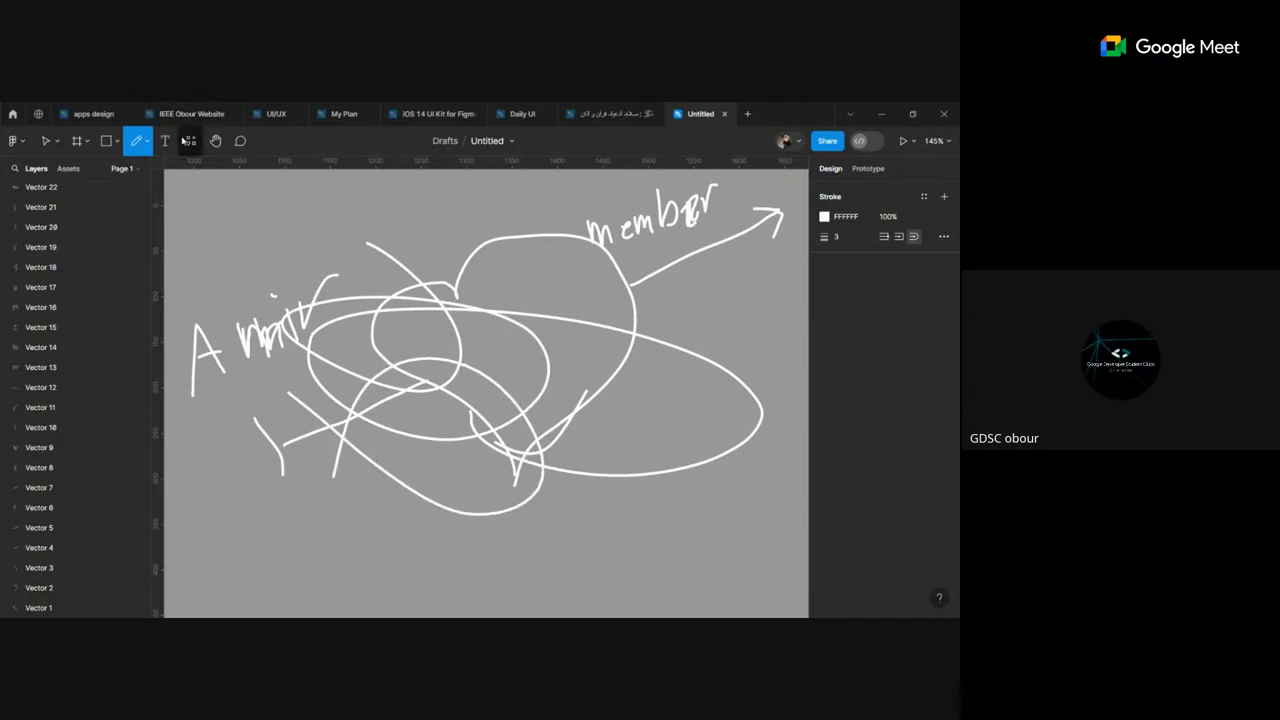
pyautogui.click(45, 140)
pyautogui.moveTo(172, 211); pyautogui.dragTo(265, 259)
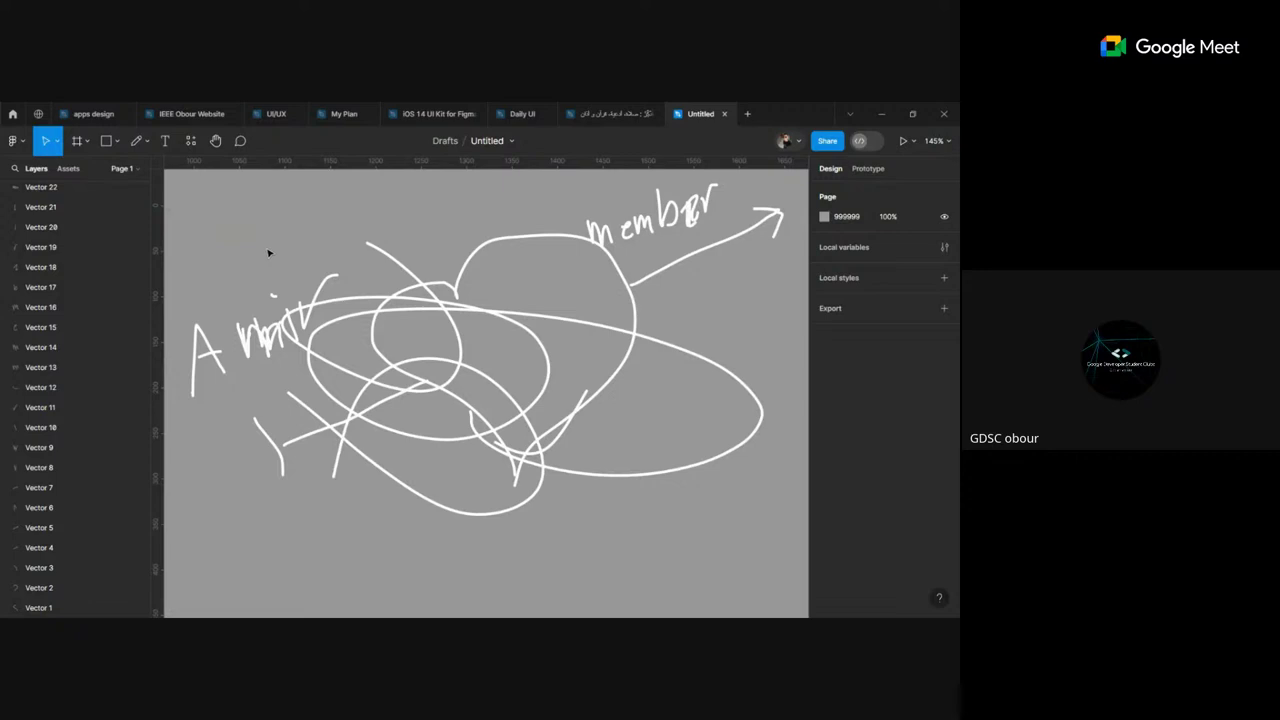
pyautogui.hotkey('ctrl', 'a')
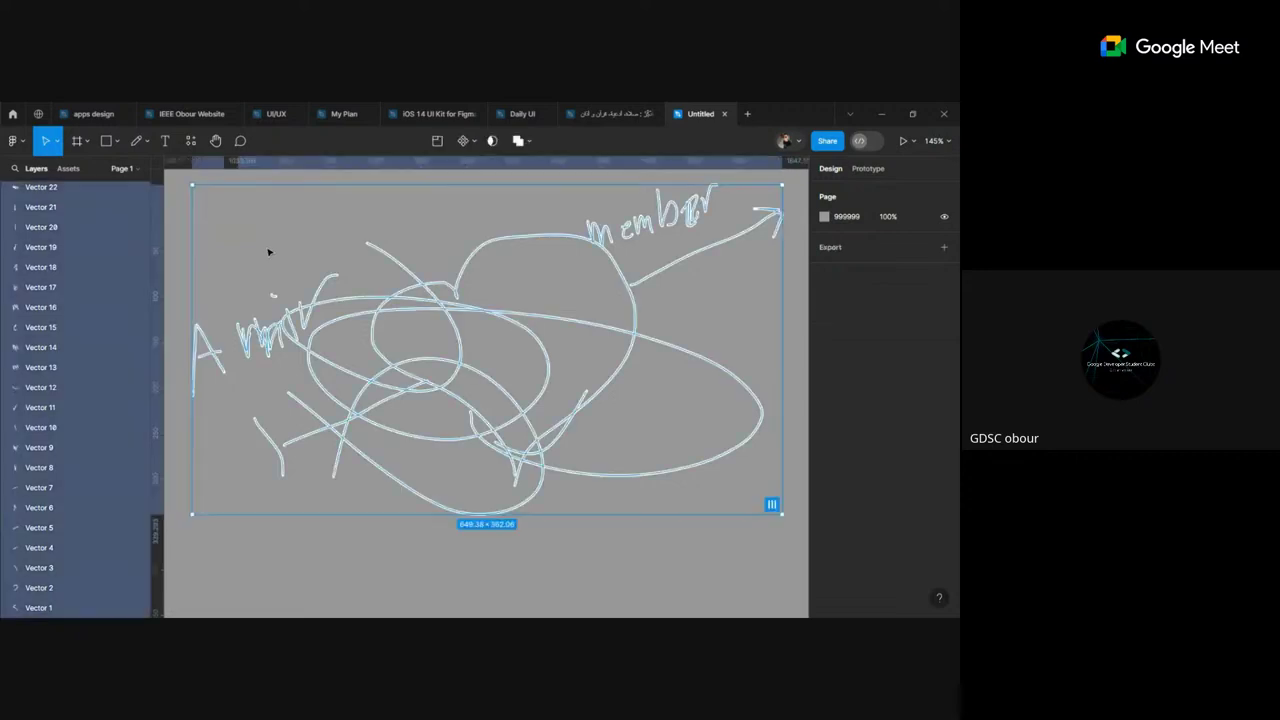
pyautogui.press('Delete')
pyautogui.hotkey('ctrl', 'z')
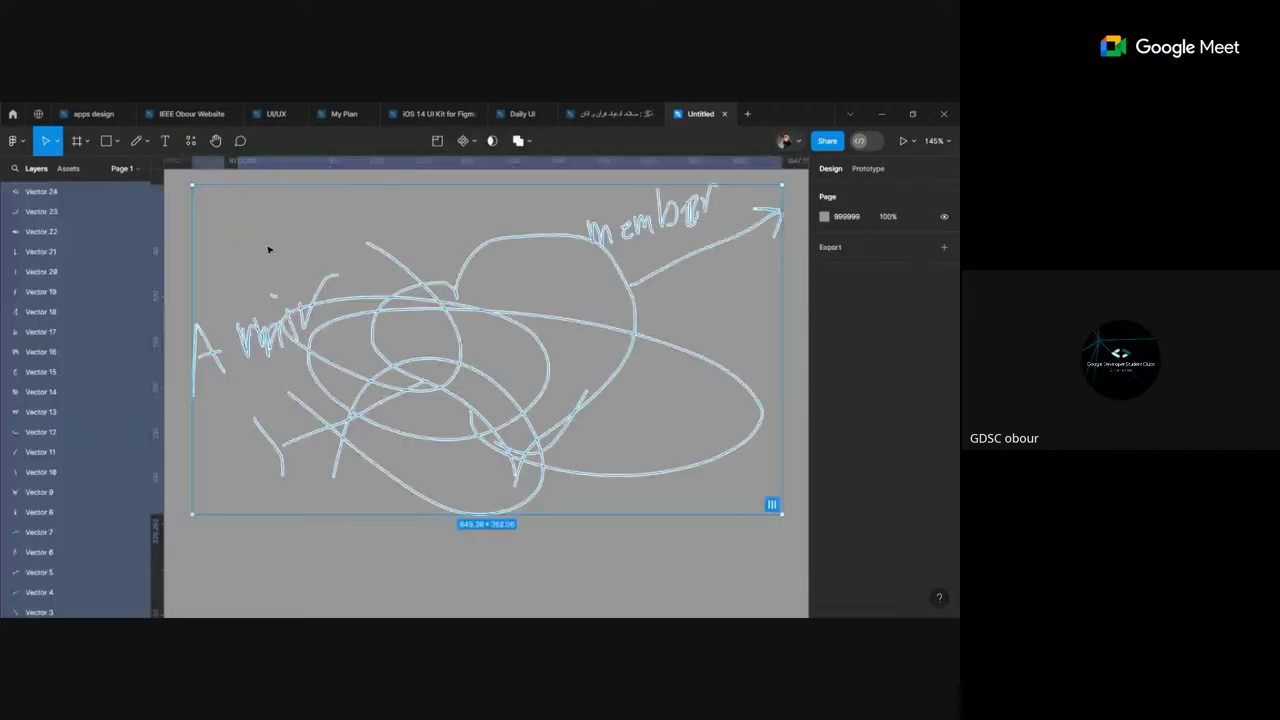
pyautogui.press('Escape')
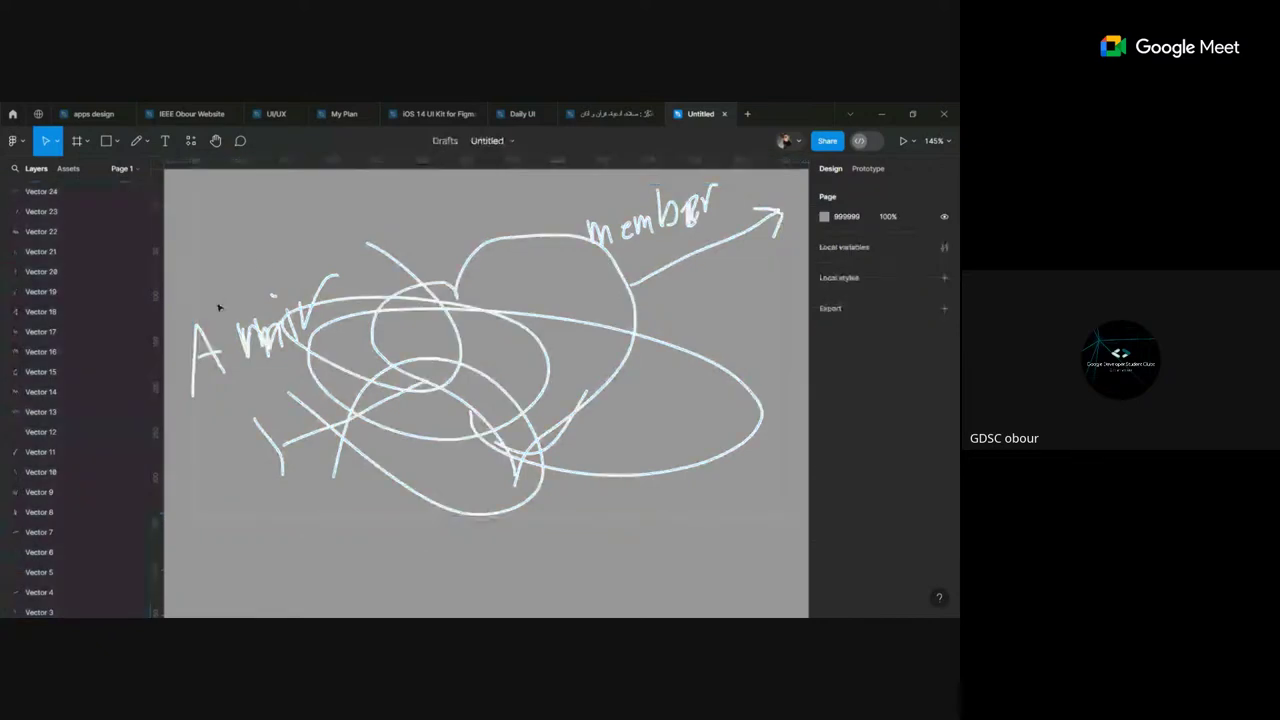
pyautogui.hotkey('ctrl', 'a')
pyautogui.press('Delete')
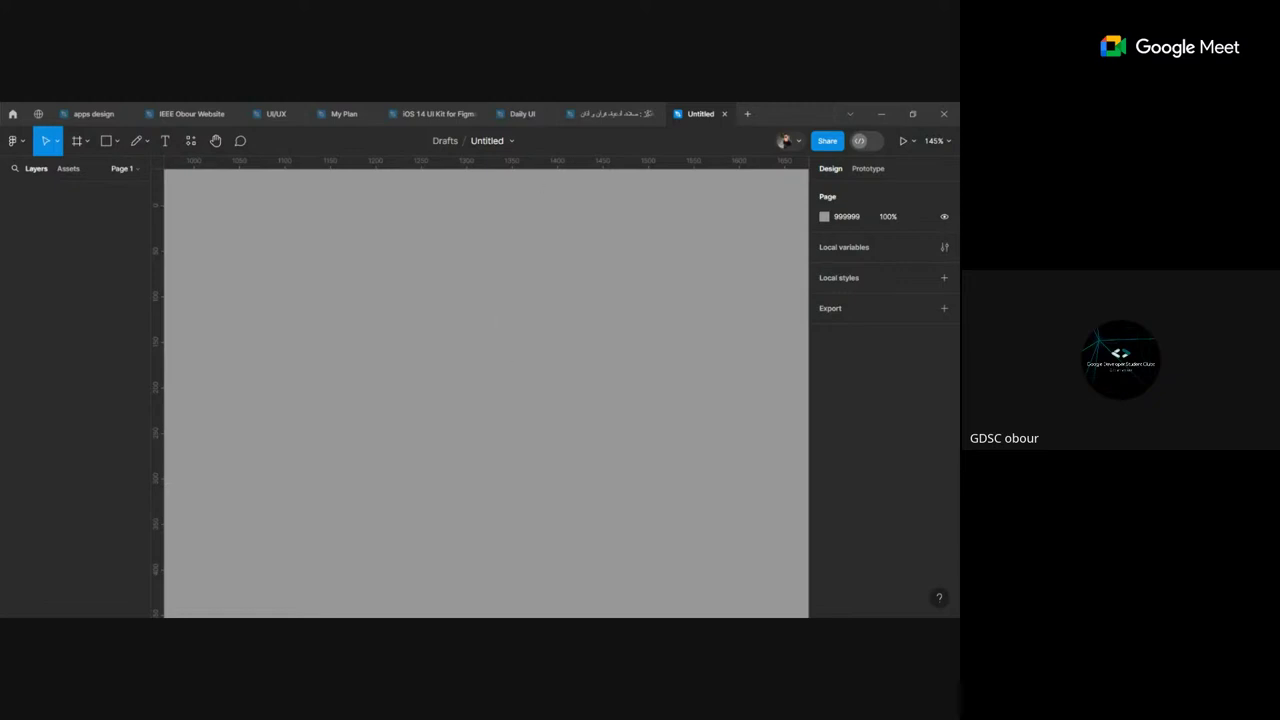
# Step: Open the E-Commerce app 2 page in the apps design file
pyautogui.click(93, 113)
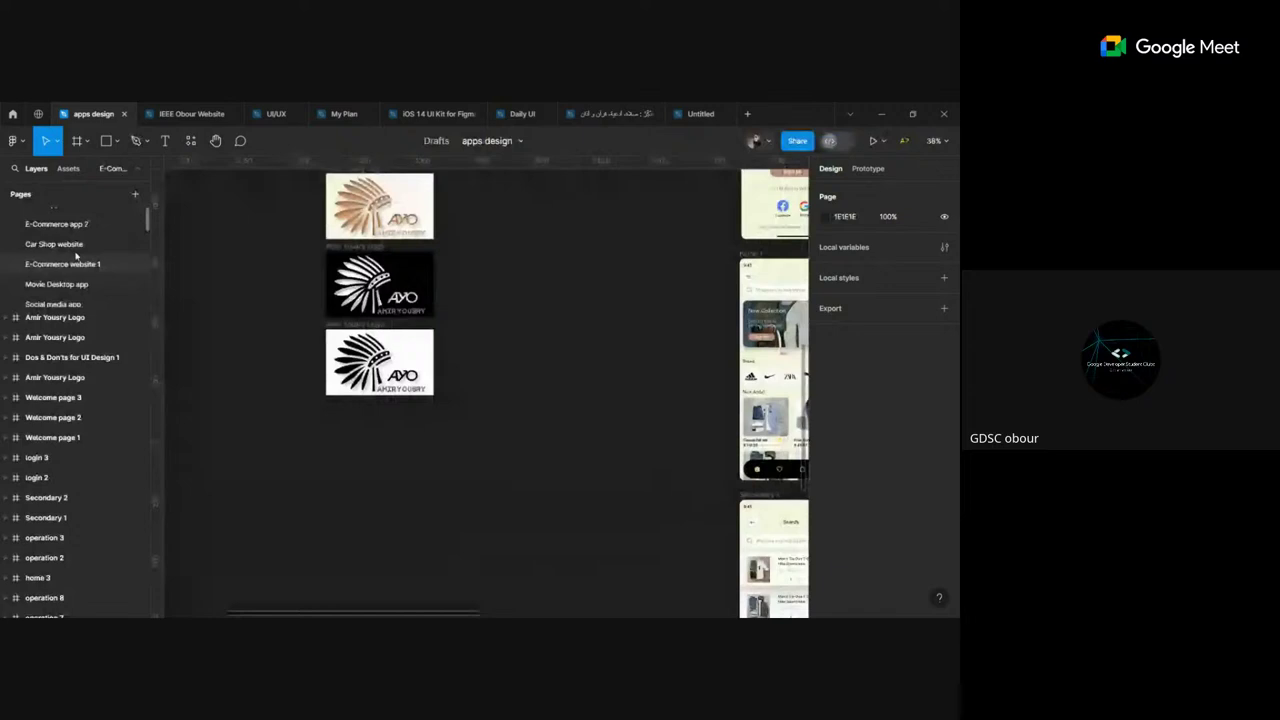
pyautogui.scroll(2, 72, 265)
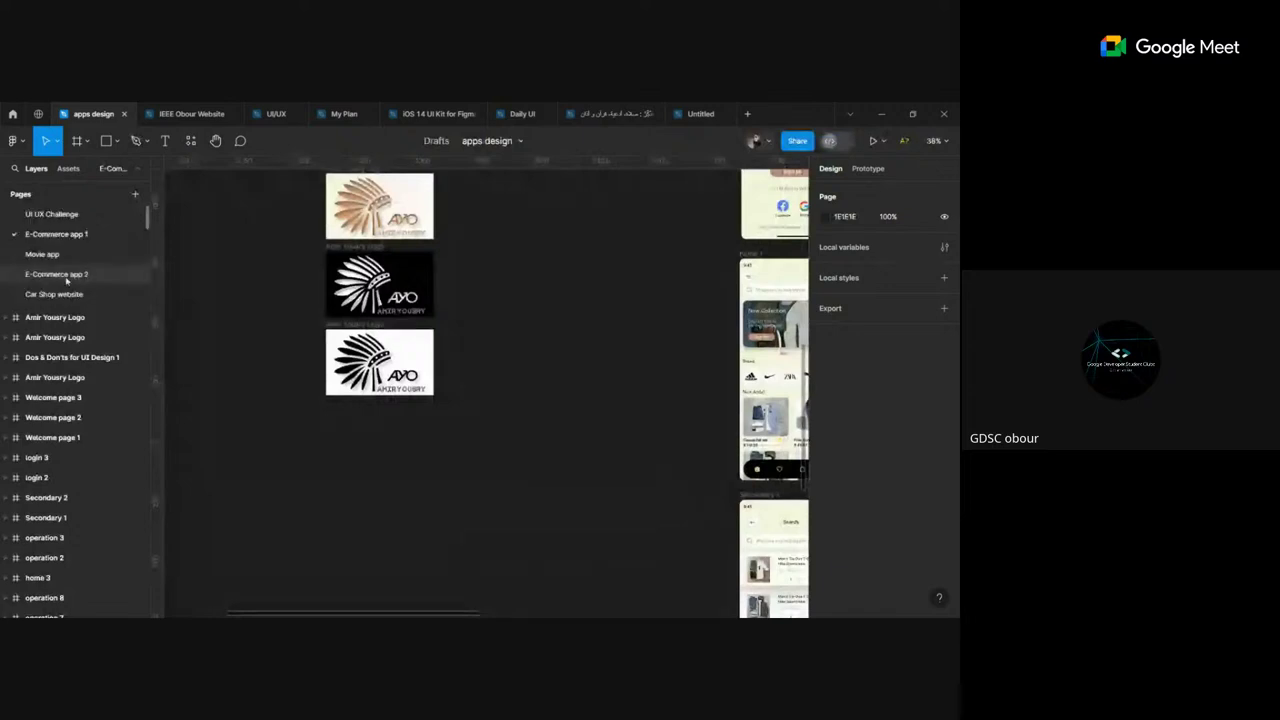
pyautogui.click(65, 279)
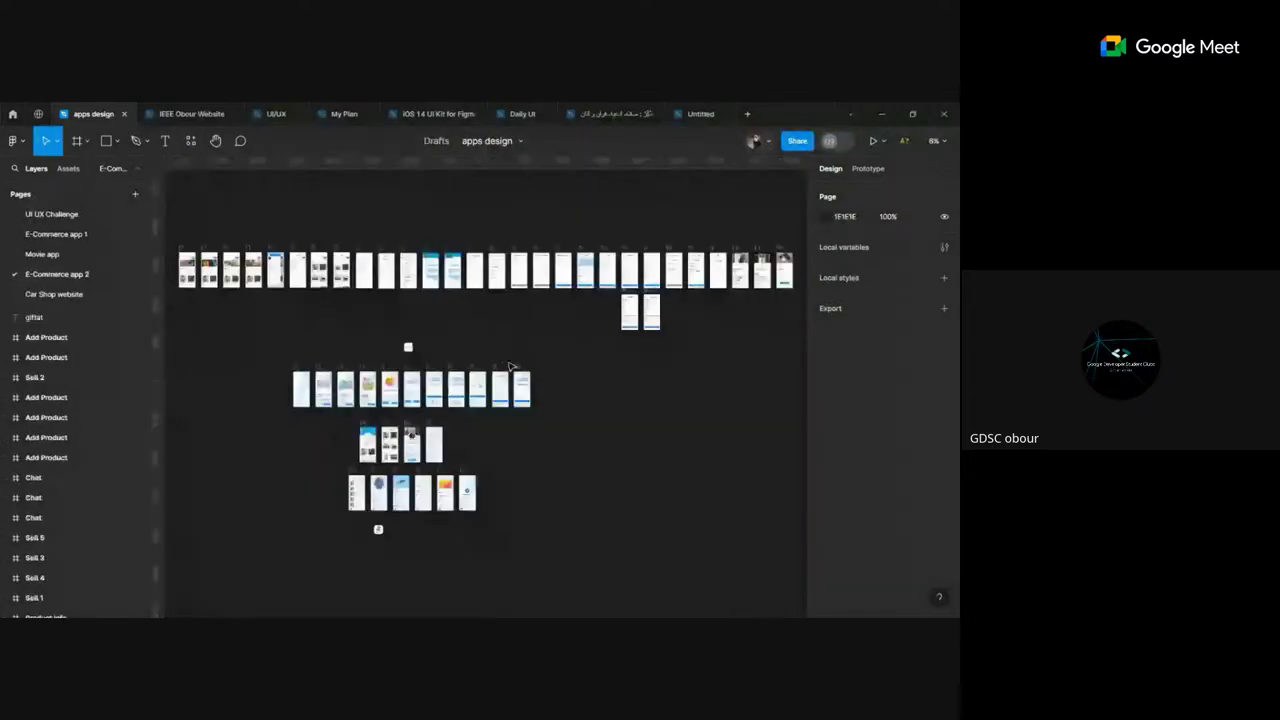
pyautogui.scroll(3, 509, 366)
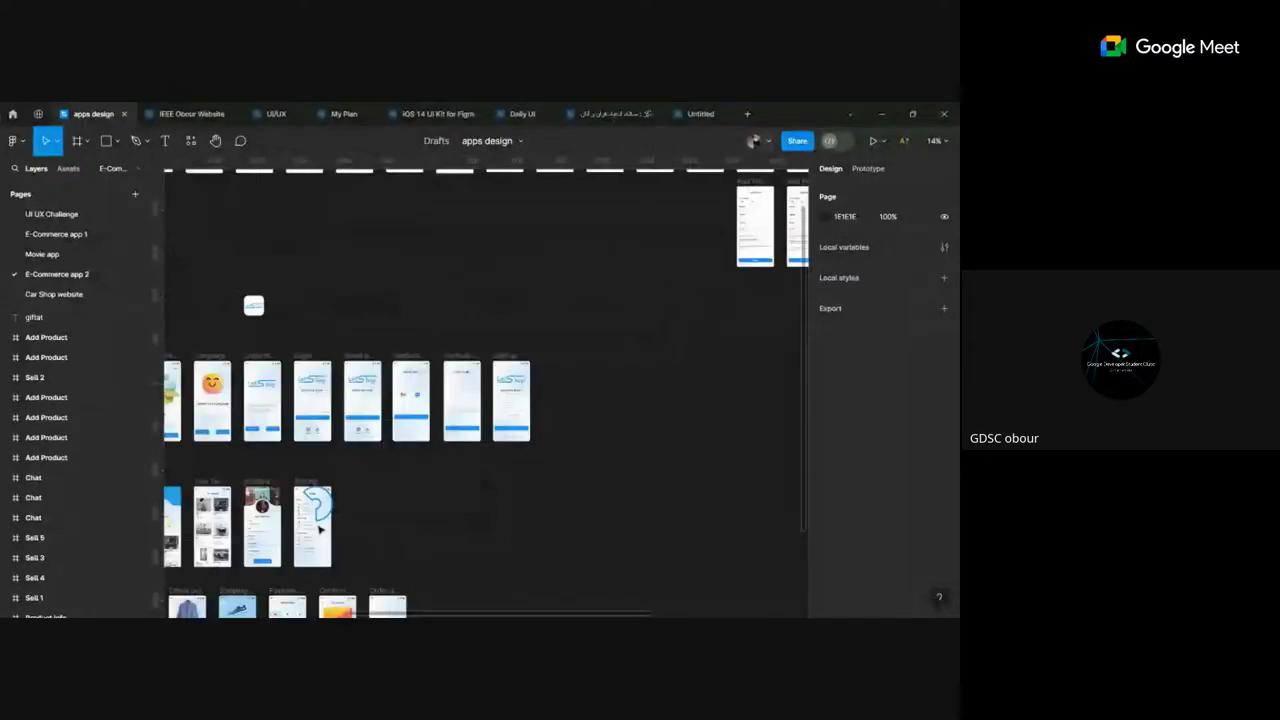
pyautogui.scroll(5, 320, 530)
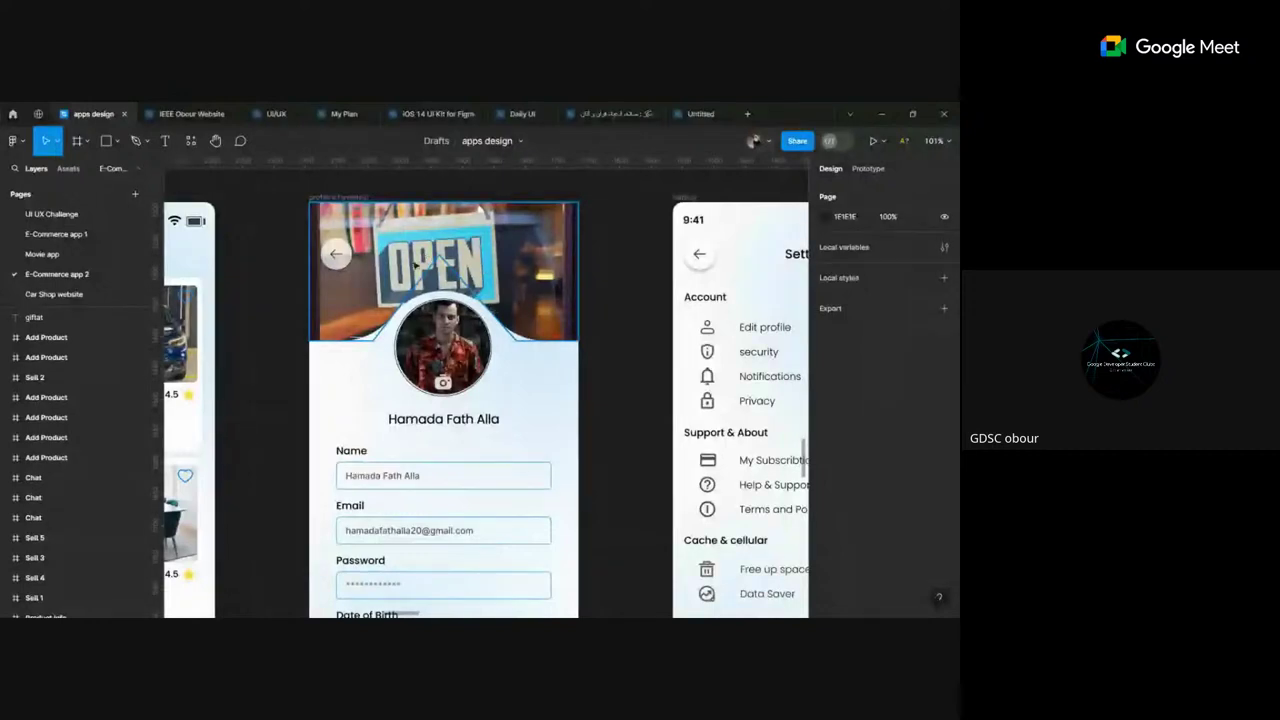
# Step: Drag the OPEN header image out of the profile screen, then undo to restore it
pyautogui.click(518, 270)
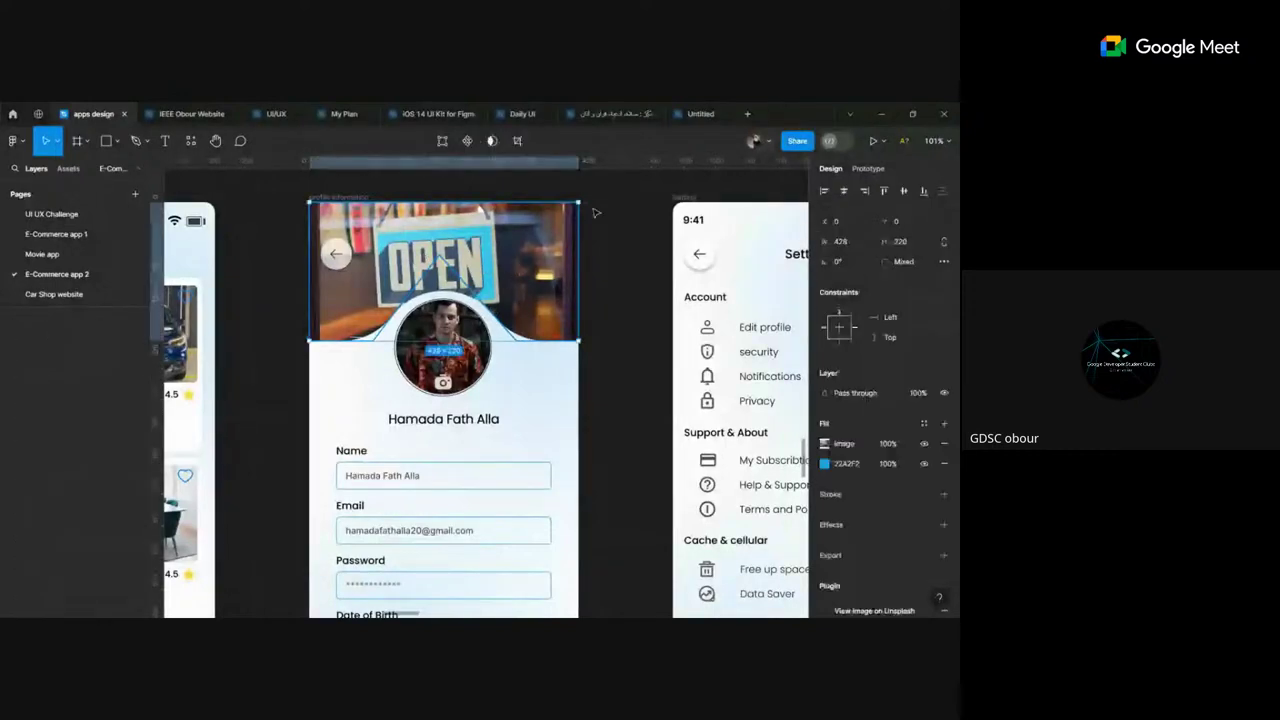
pyautogui.moveTo(450, 290)
pyautogui.mouseDown()
pyautogui.moveTo(541, 292)
pyautogui.moveTo(496, 305)
pyautogui.moveTo(452, 262)
pyautogui.mouseUp()
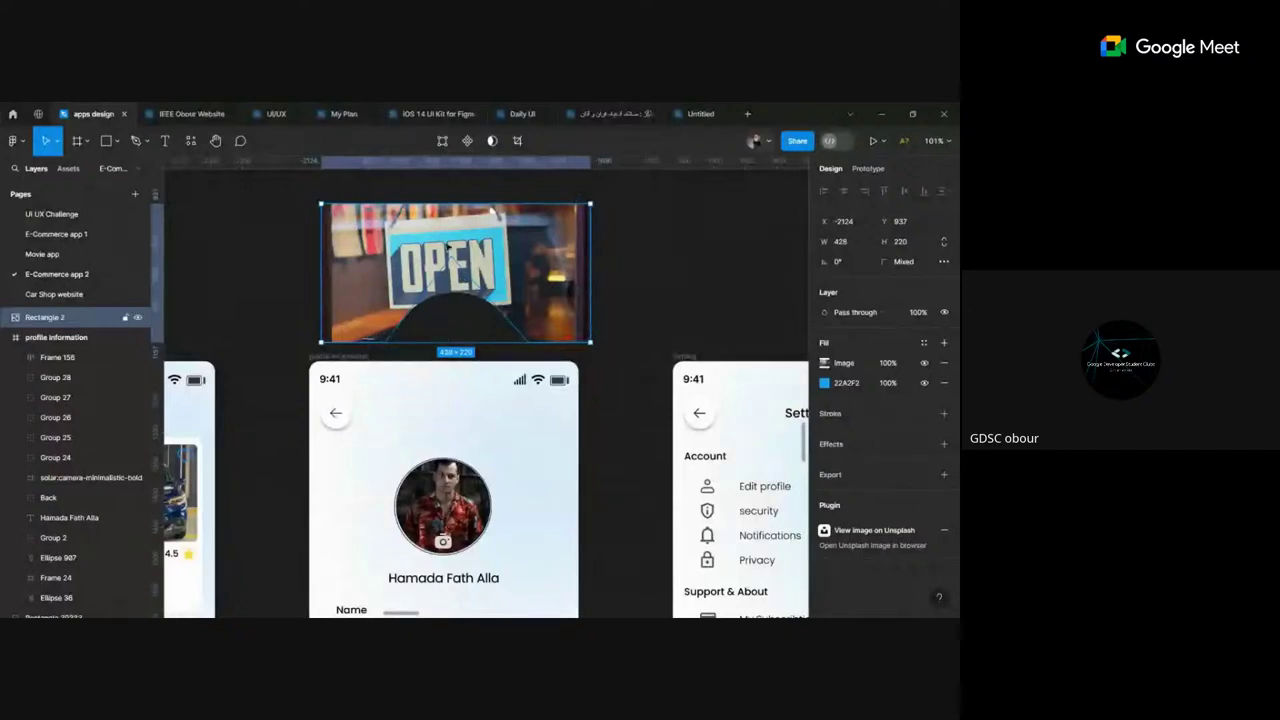
pyautogui.hotkey('ctrl', 'z')
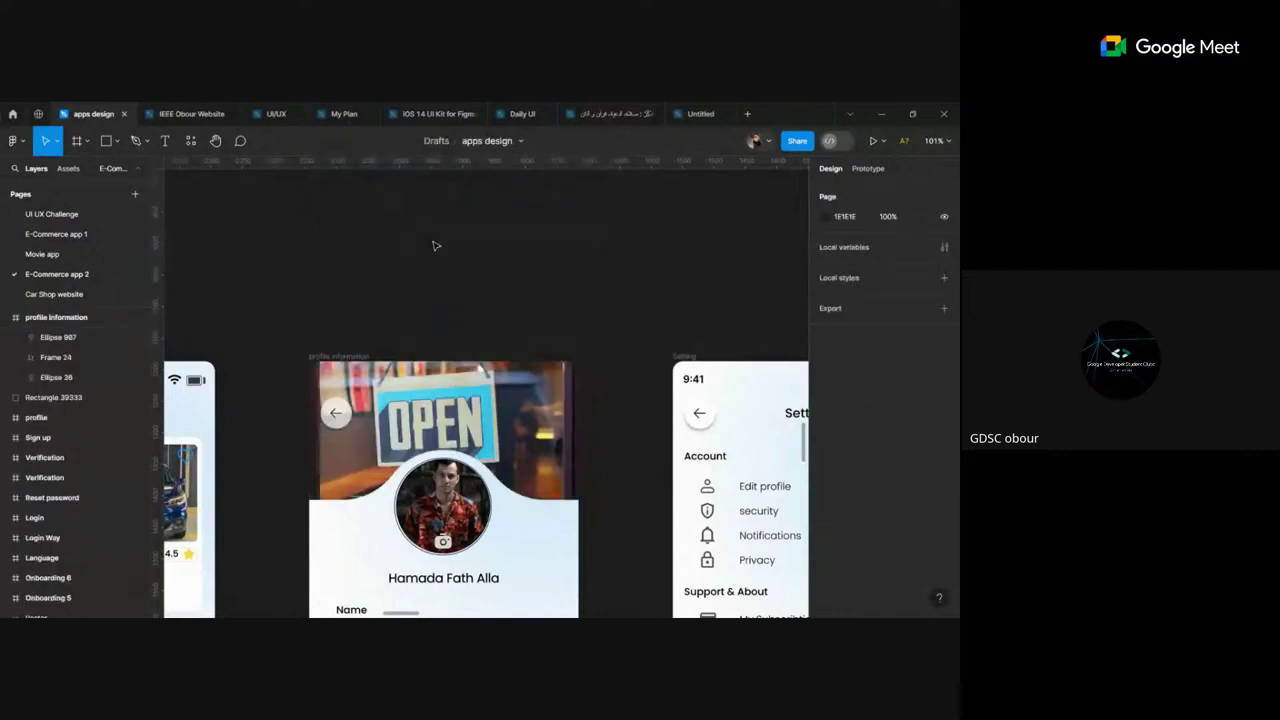
pyautogui.scroll(-1, 474, 337)
pyautogui.scroll(2, 474, 337)
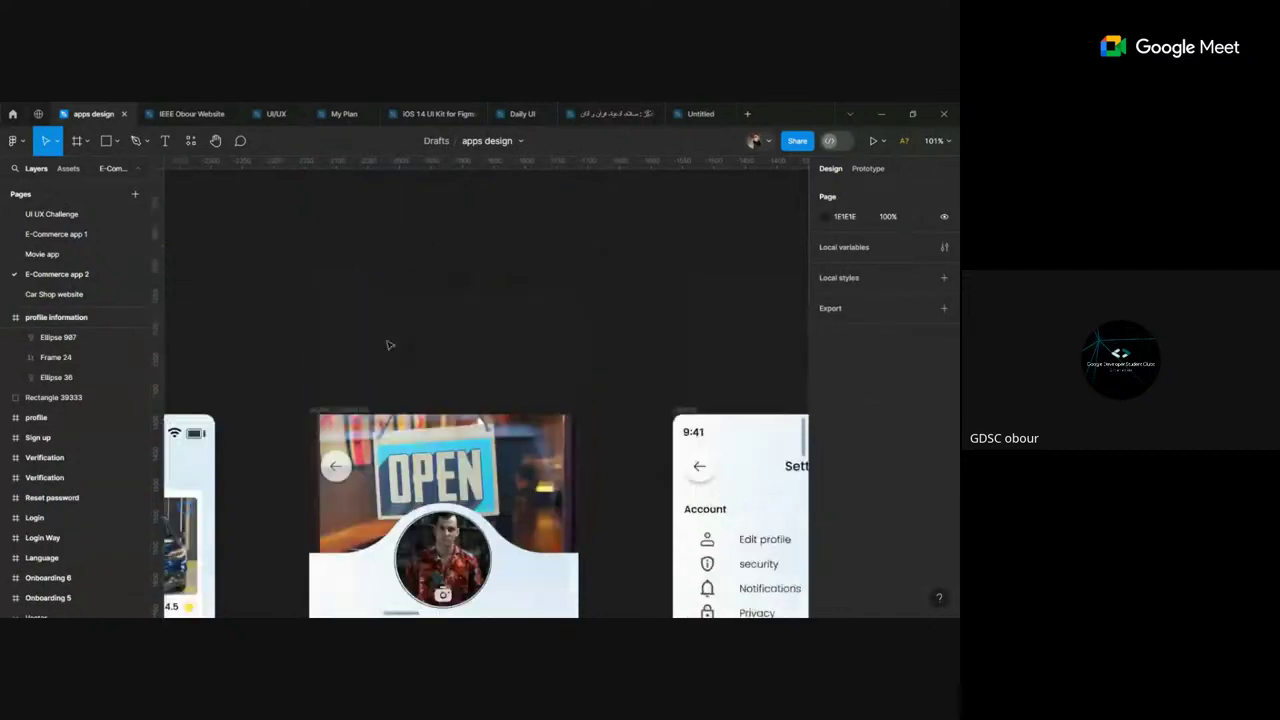
pyautogui.click(695, 113)
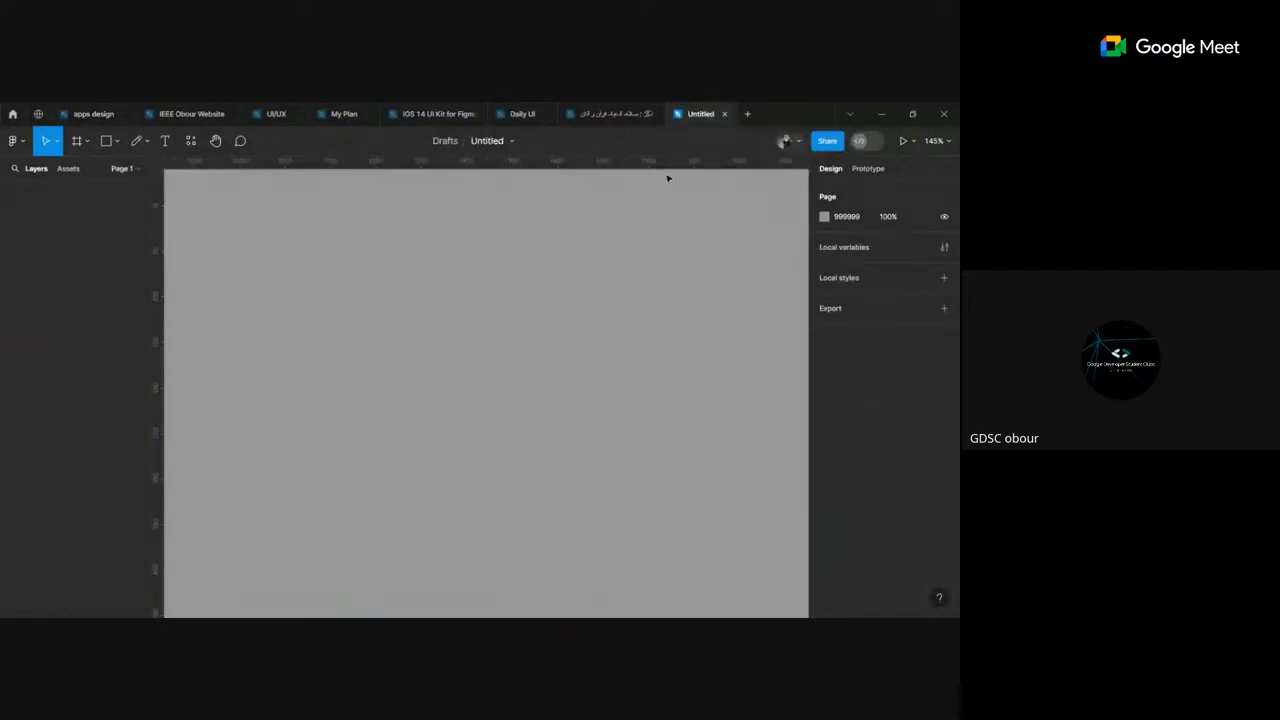
pyautogui.click(136, 140)
pyautogui.click(148, 143)
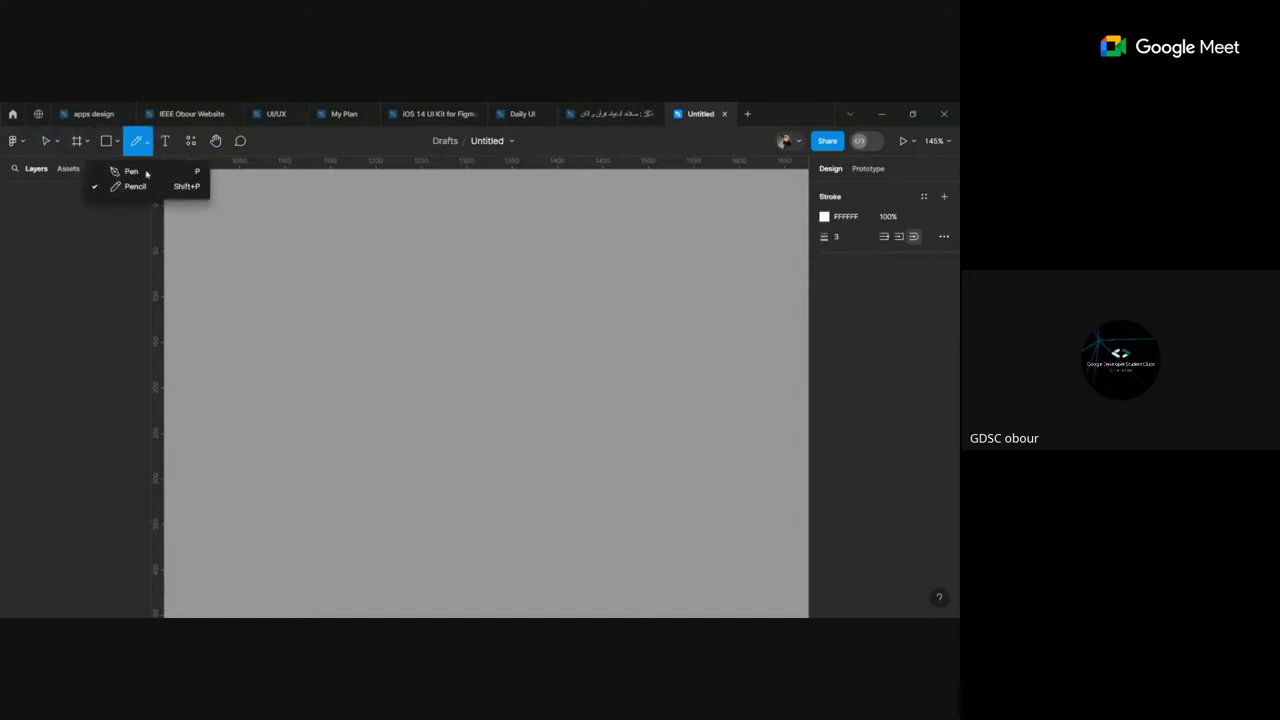
pyautogui.click(148, 172)
pyautogui.click(42, 143)
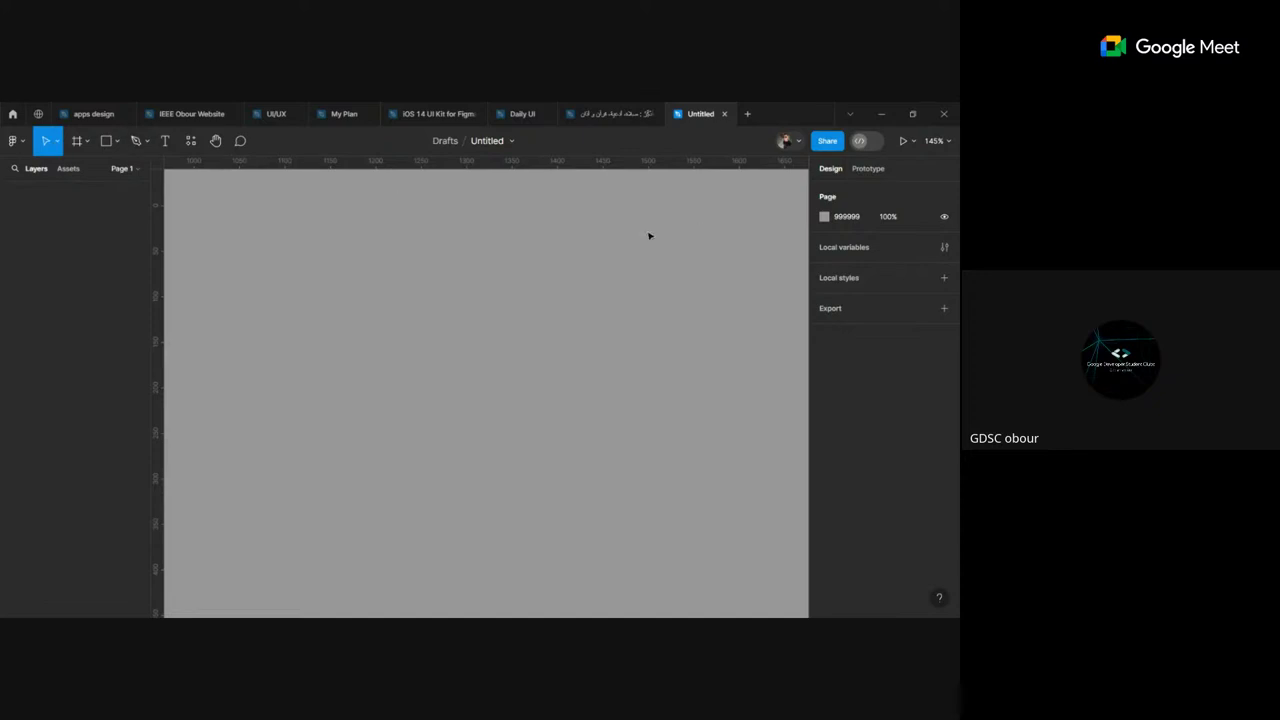
pyautogui.click(166, 145)
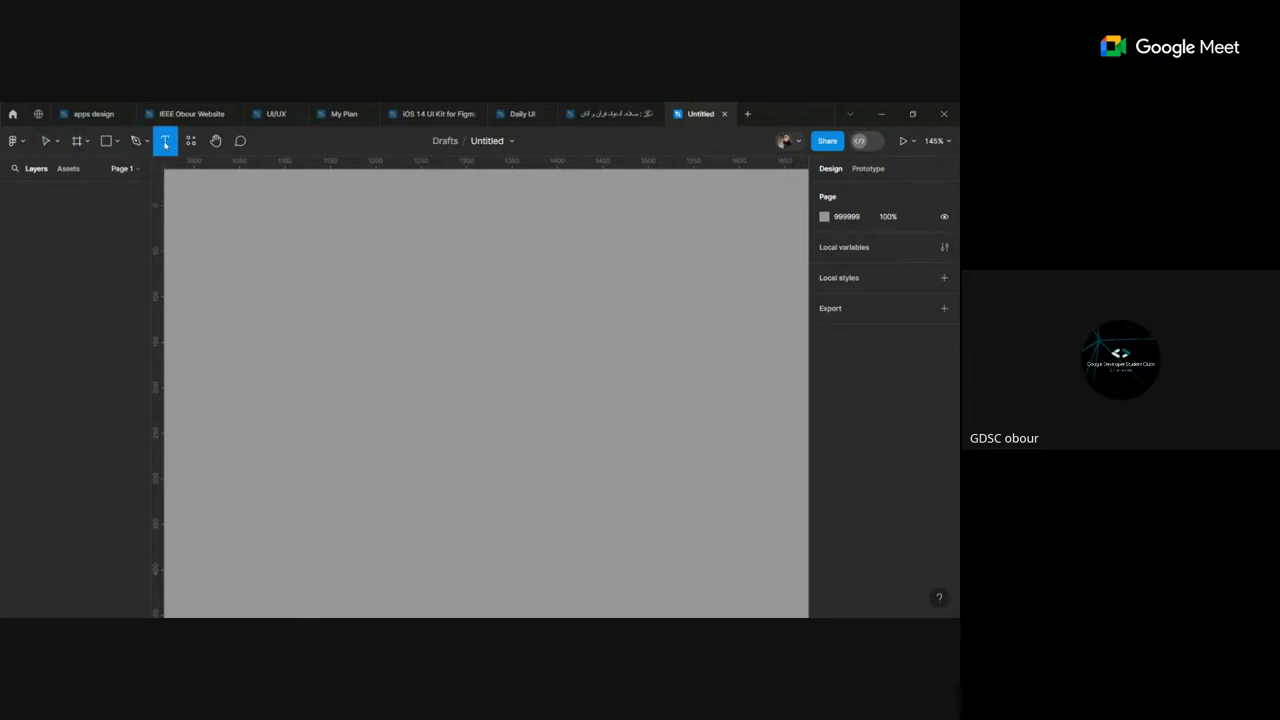
pyautogui.click(372, 251)
pyautogui.write('erfgrg')
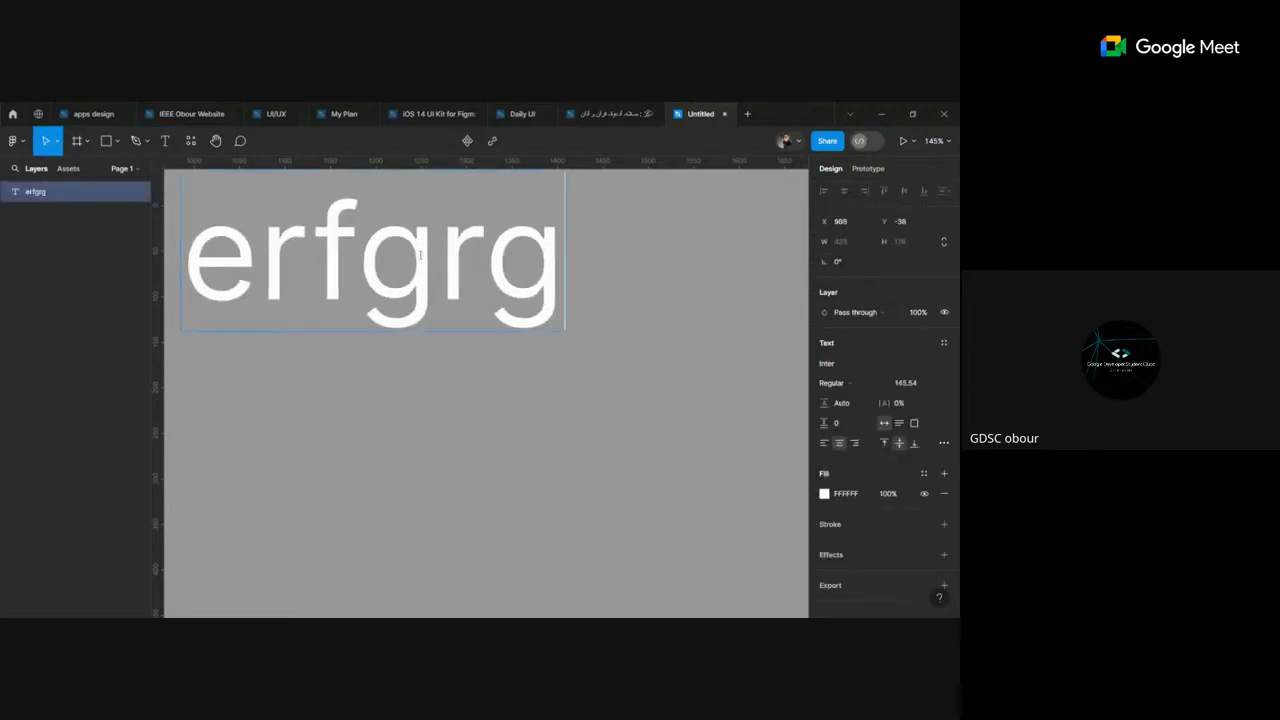
pyautogui.press('Escape')
pyautogui.keyDown('ctrl'); pyautogui.scroll(-1, 421, 255); pyautogui.keyUp('ctrl')
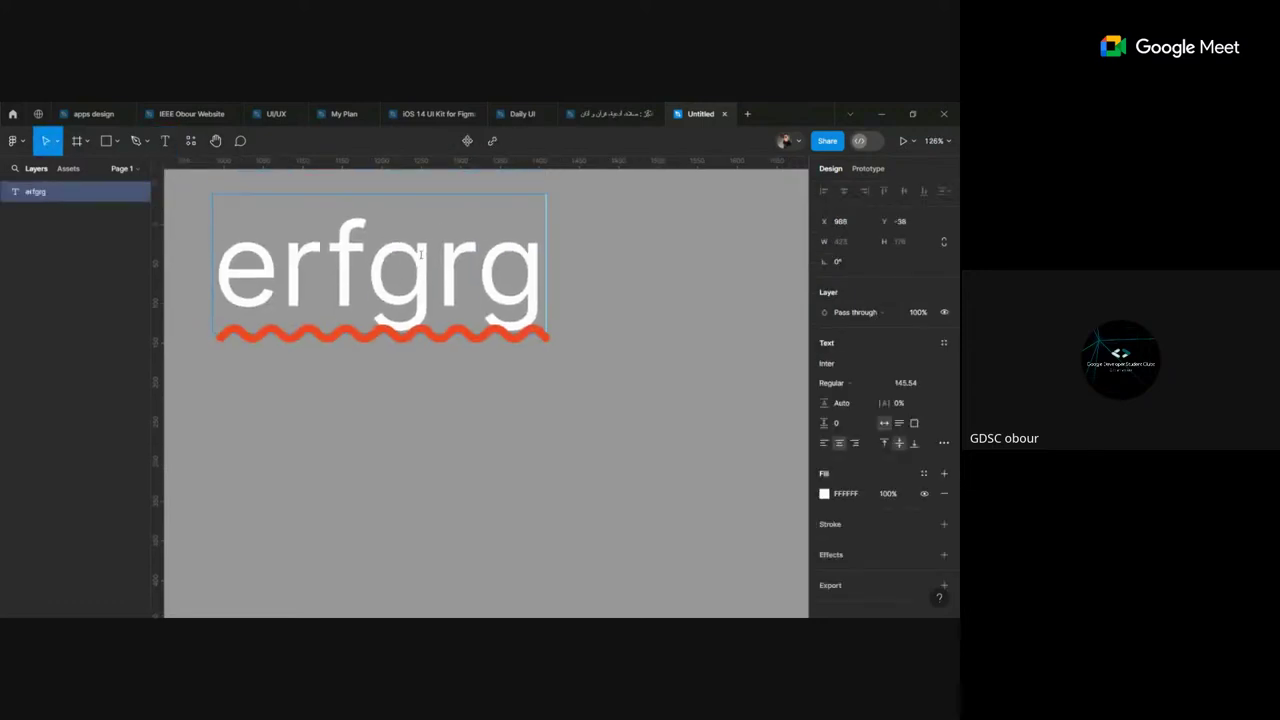
pyautogui.scroll(3, 422, 258)
pyautogui.keyDown('ctrl'); pyautogui.scroll(-2, 422, 260); pyautogui.keyUp('ctrl')
pyautogui.scroll(1, 422, 260)
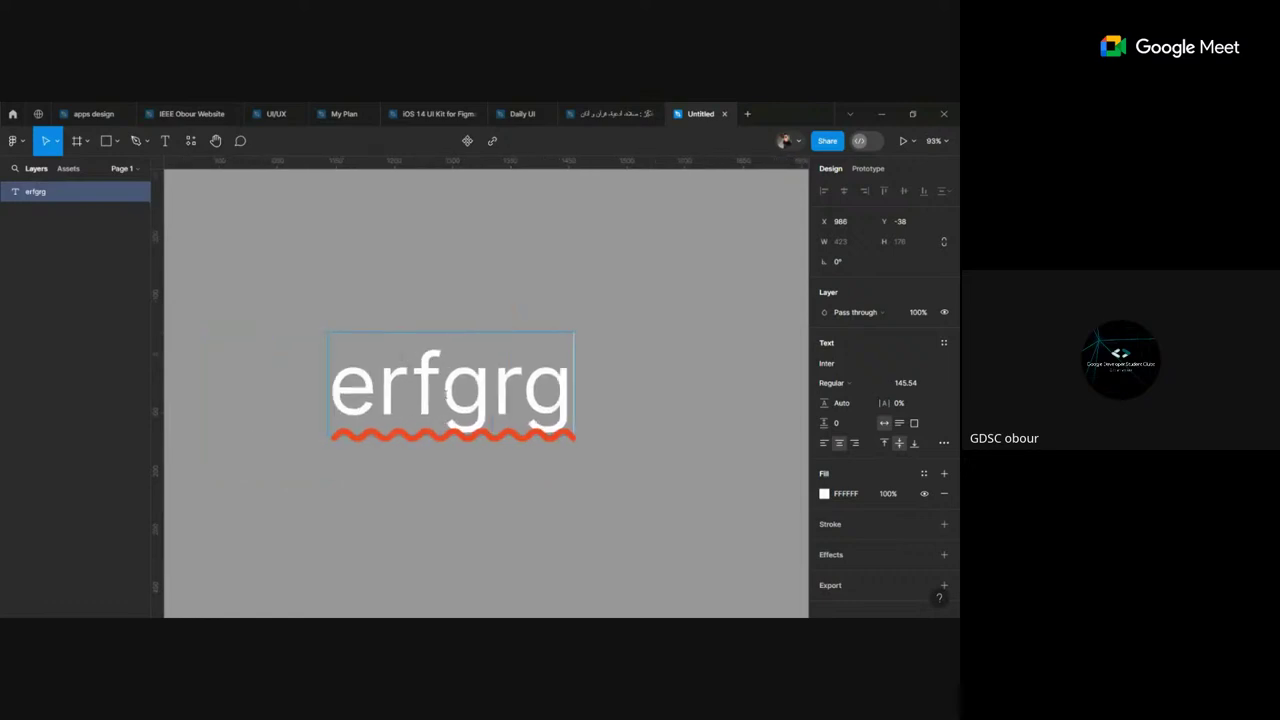
pyautogui.press('Return')
pyautogui.press('BackSpace')
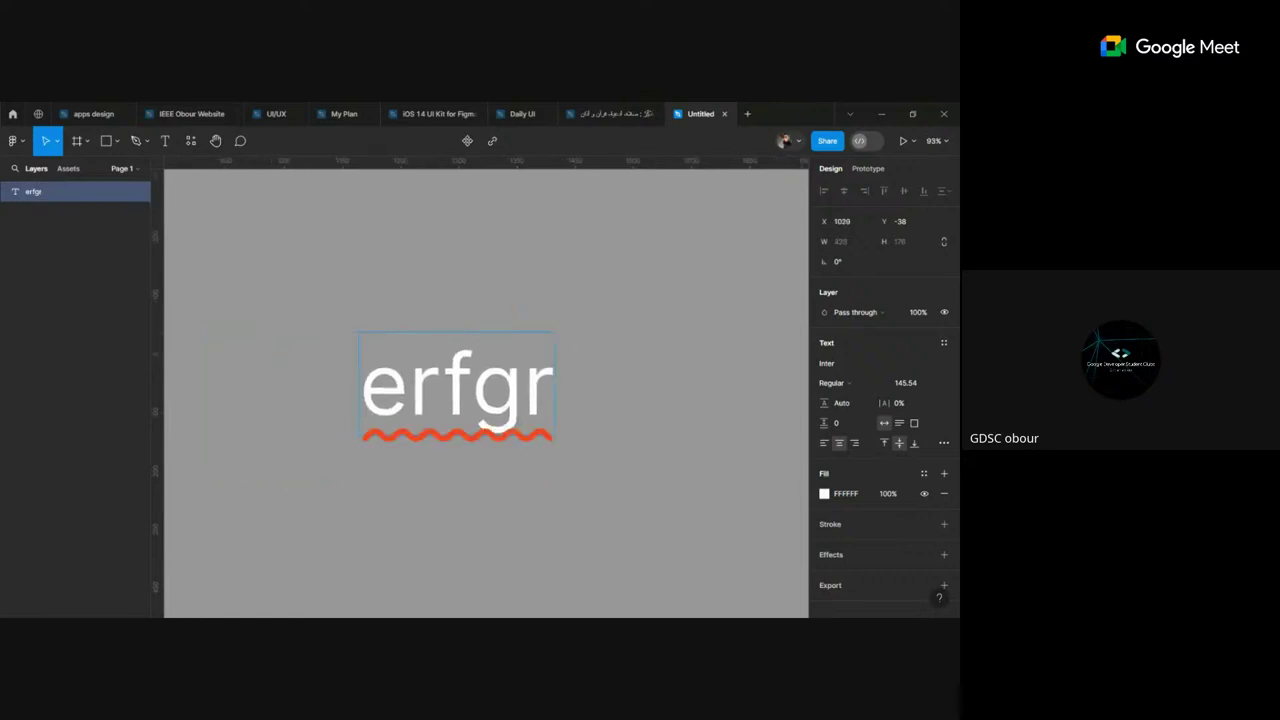
pyautogui.hotkey('ctrl', 'a')
pyautogui.press('BackSpace')
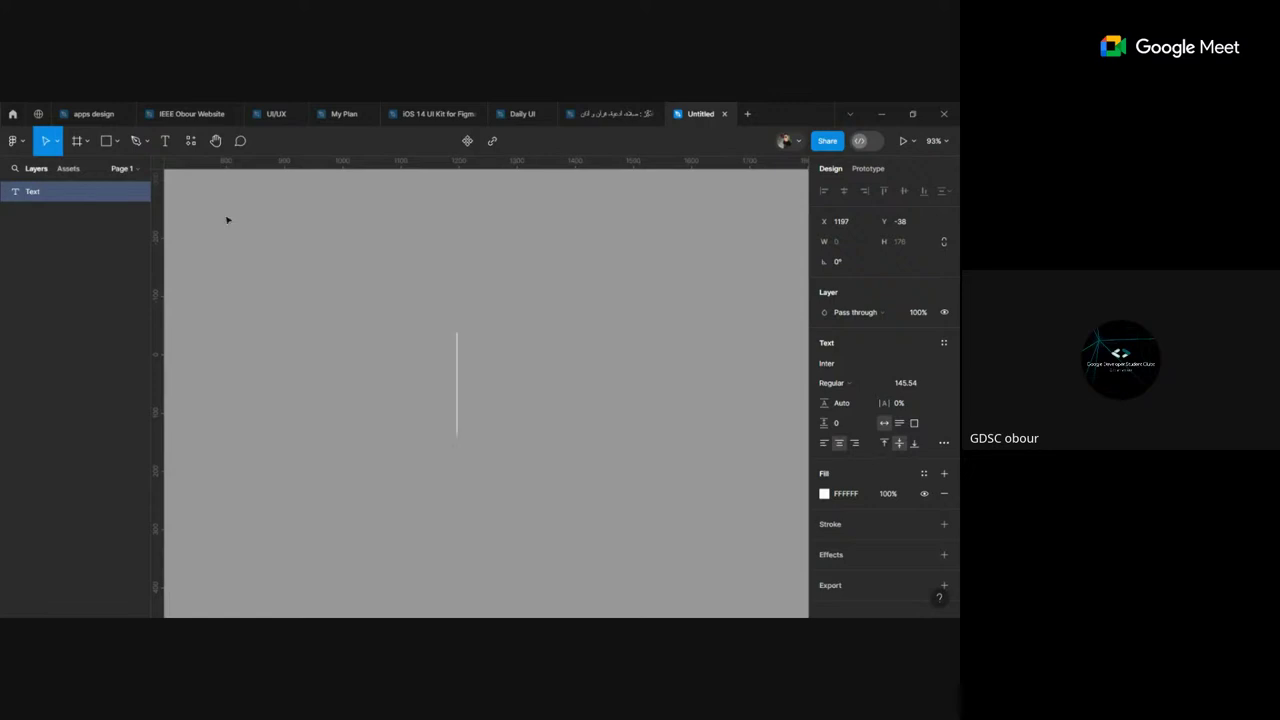
pyautogui.click(217, 216)
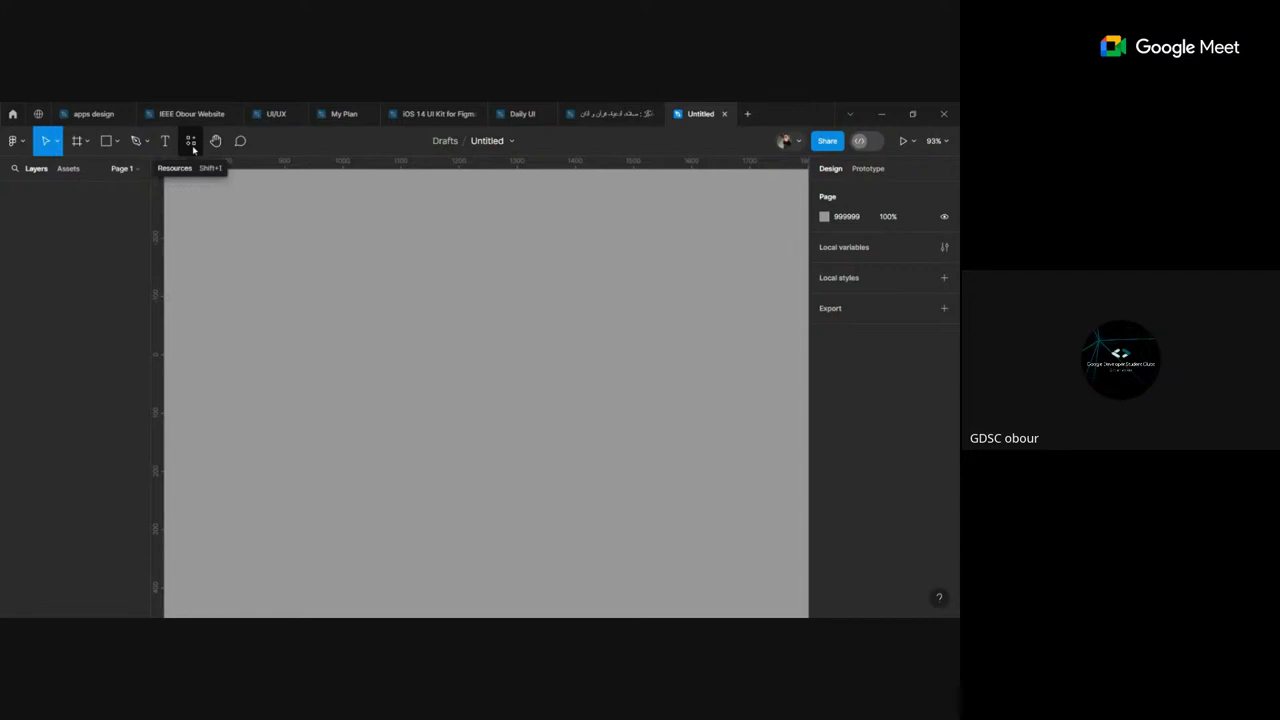
pyautogui.click(191, 142)
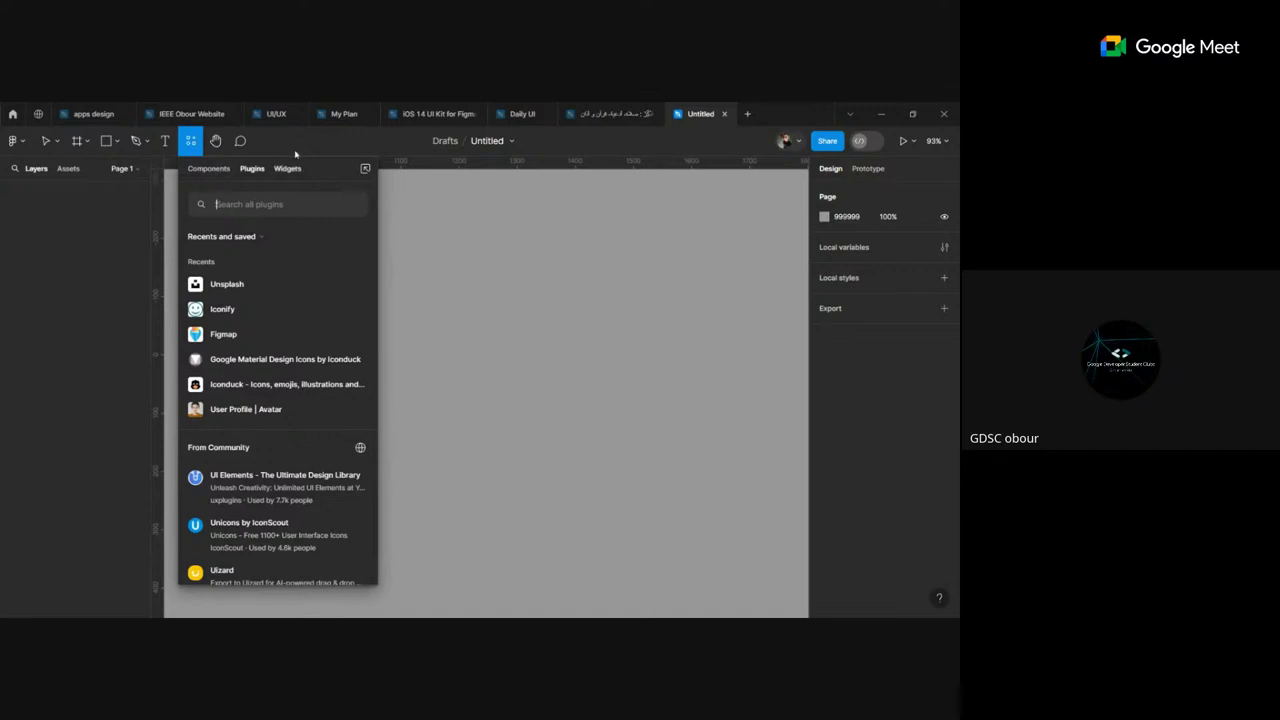
pyautogui.press('Escape')
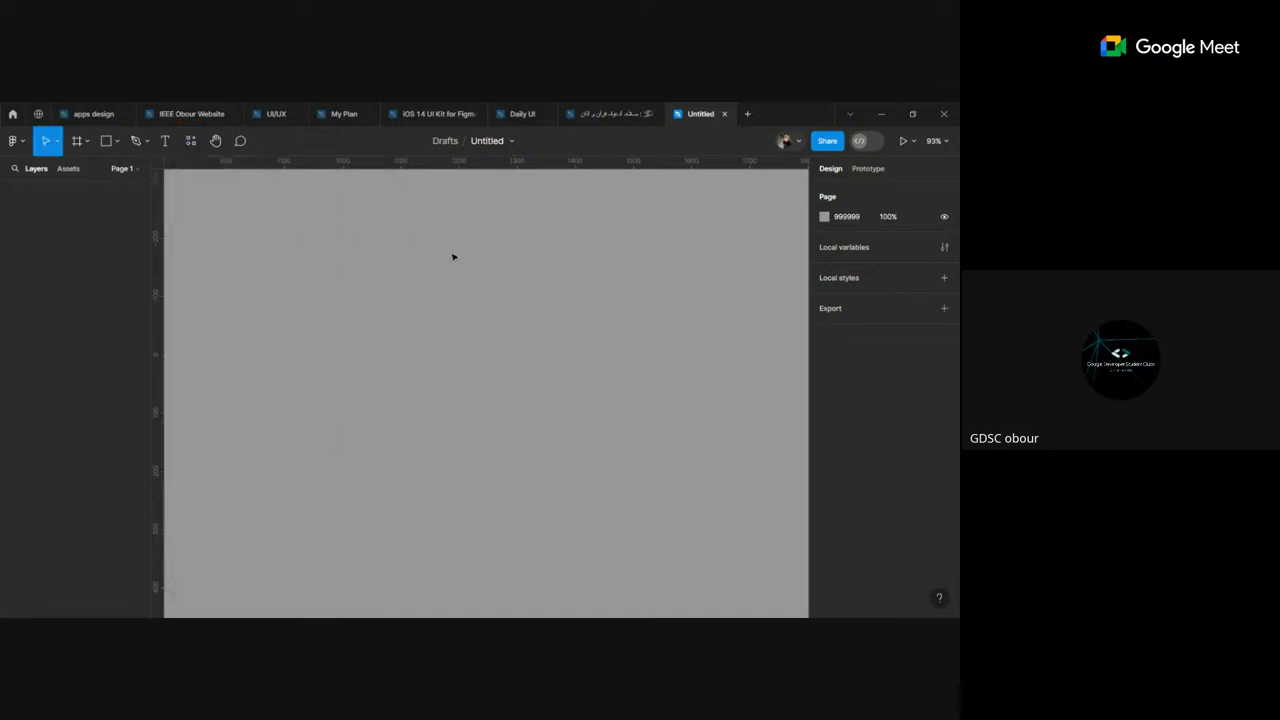
pyautogui.click(215, 141)
pyautogui.moveTo(461, 282)
pyautogui.mouseDown()
pyautogui.moveTo(394, 269)
pyautogui.moveTo(683, 286)
pyautogui.moveTo(518, 253)
pyautogui.moveTo(531, 271)
pyautogui.moveTo(429, 226)
pyautogui.moveTo(363, 266)
pyautogui.moveTo(537, 331)
pyautogui.moveTo(446, 334)
pyautogui.moveTo(574, 303)
pyautogui.moveTo(511, 317)
pyautogui.moveTo(586, 317)
pyautogui.moveTo(474, 349)
pyautogui.moveTo(599, 382)
pyautogui.moveTo(443, 397)
pyautogui.moveTo(311, 377)
pyautogui.moveTo(651, 374)
pyautogui.moveTo(405, 295)
pyautogui.mouseUp()
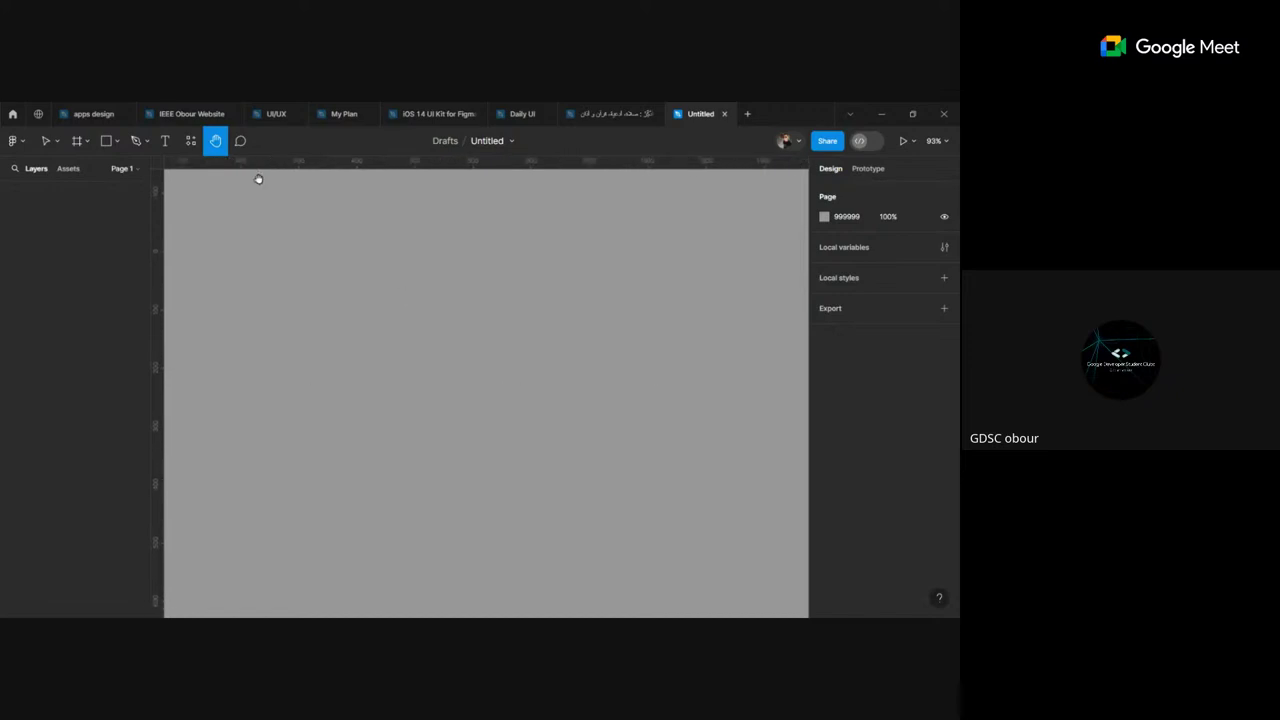
pyautogui.moveTo(320, 251); pyautogui.dragTo(449, 289)
pyautogui.press('v')
pyautogui.press('h')
pyautogui.press('v')
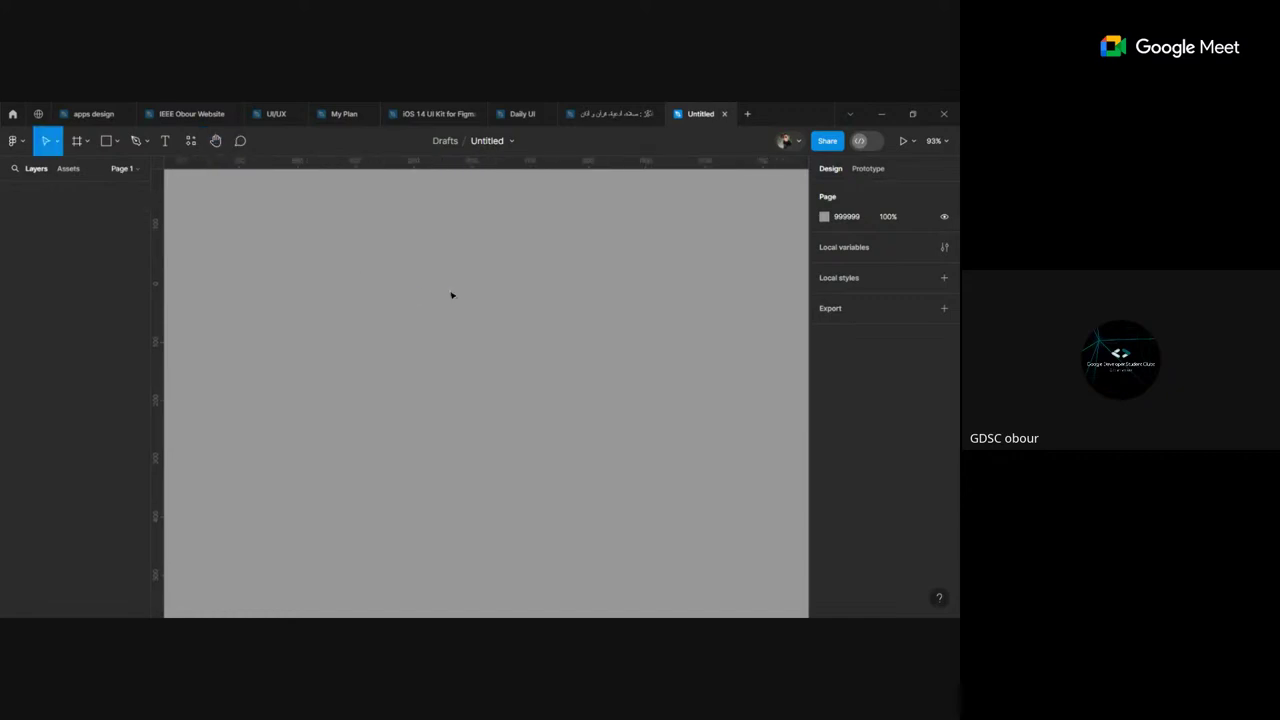
pyautogui.click(58, 142)
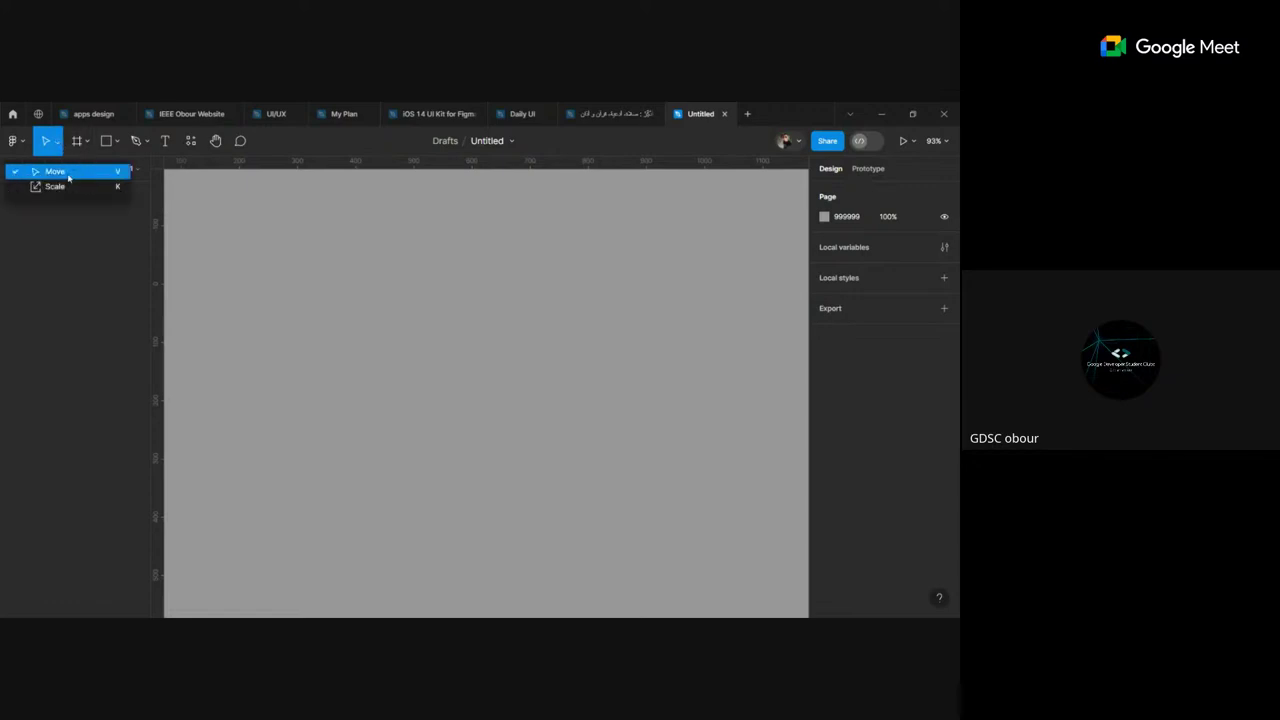
pyautogui.click(68, 176)
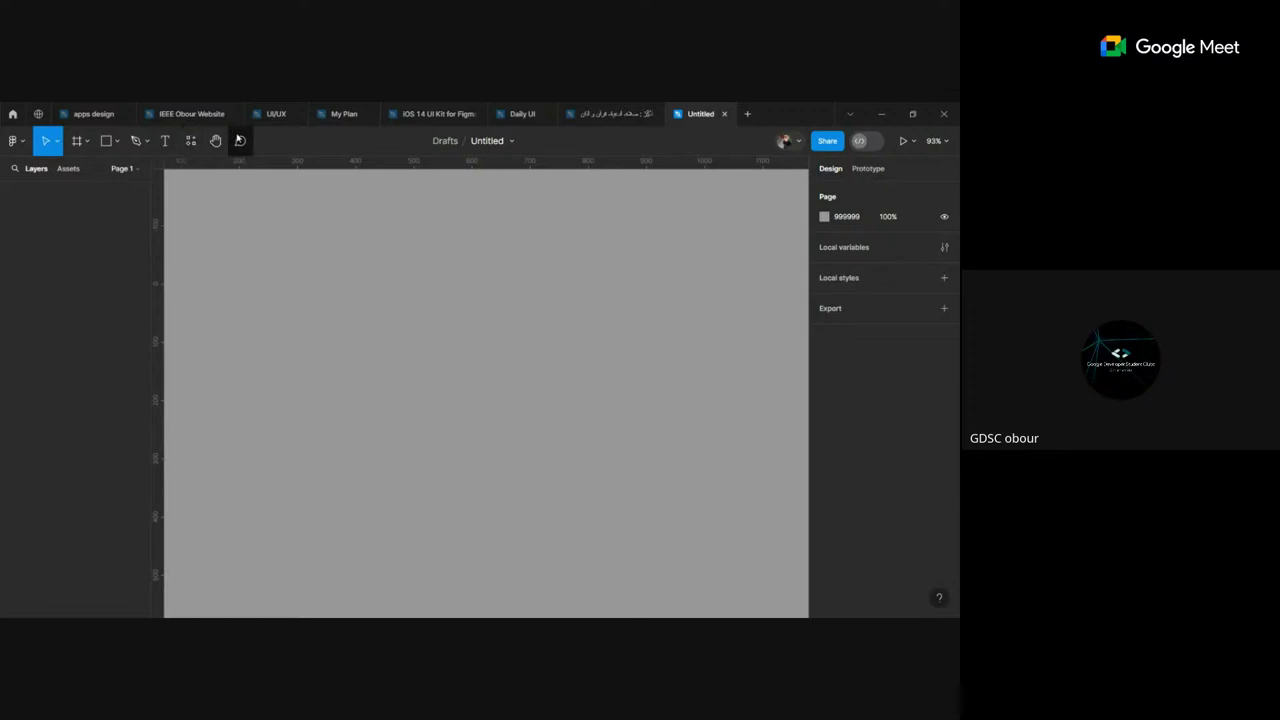
pyautogui.click(240, 140)
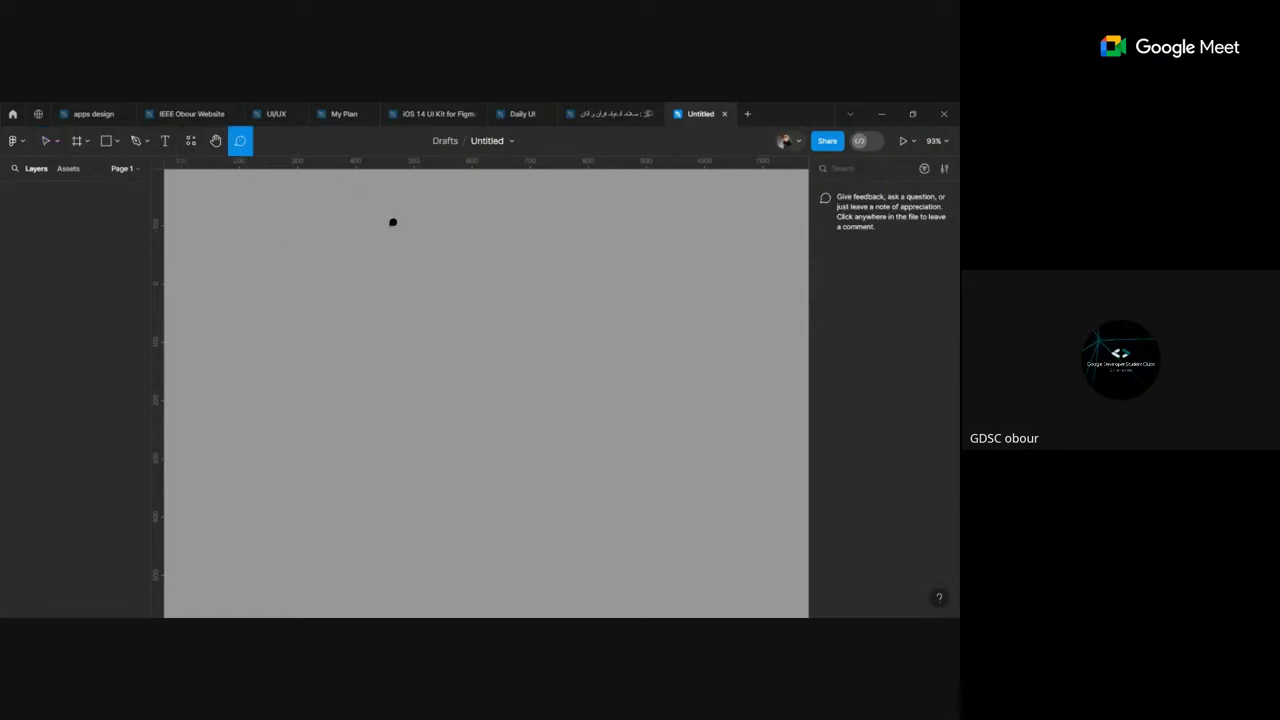
pyautogui.click(45, 140)
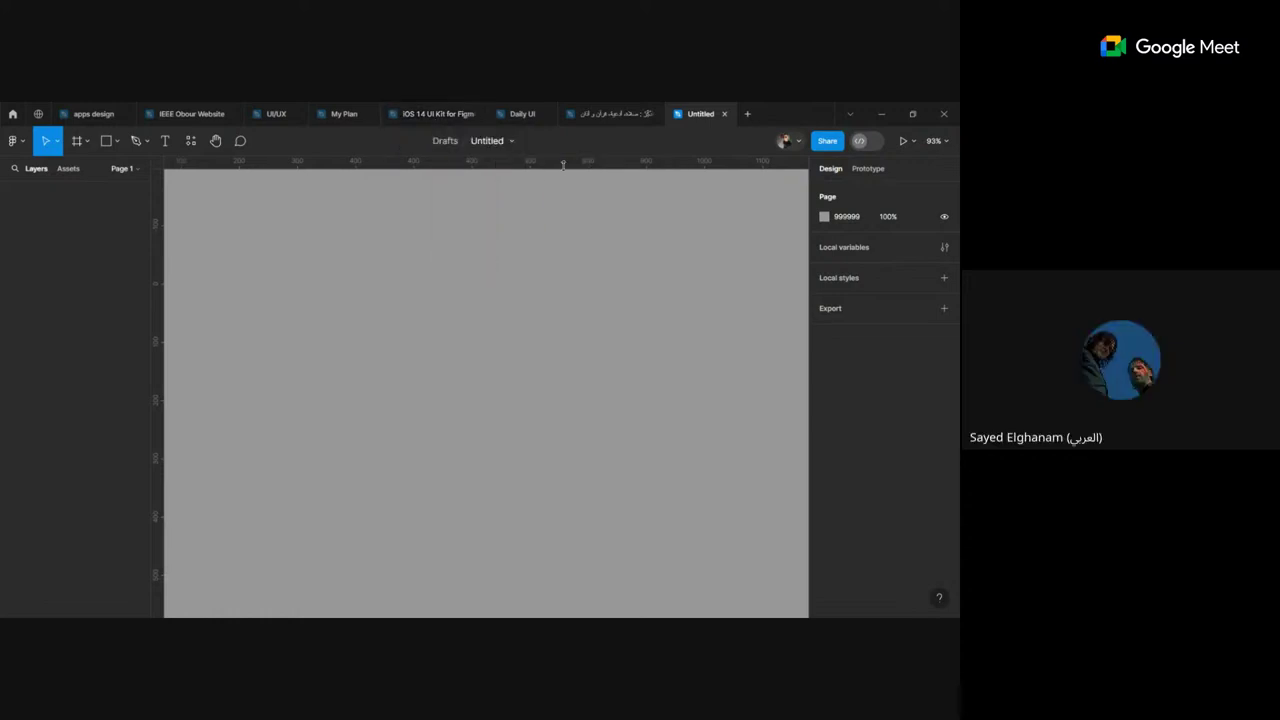
pyautogui.moveTo(420, 251); pyautogui.dragTo(566, 268)
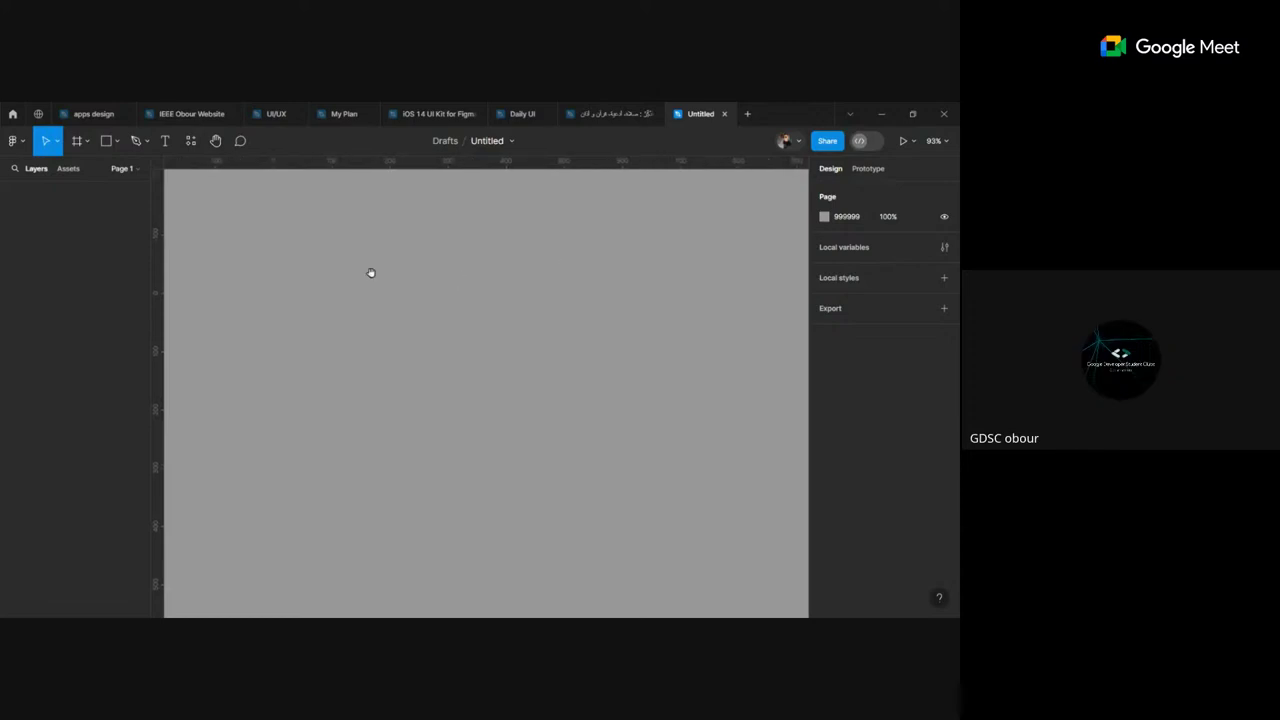
pyautogui.moveTo(320, 294); pyautogui.dragTo(606, 347)
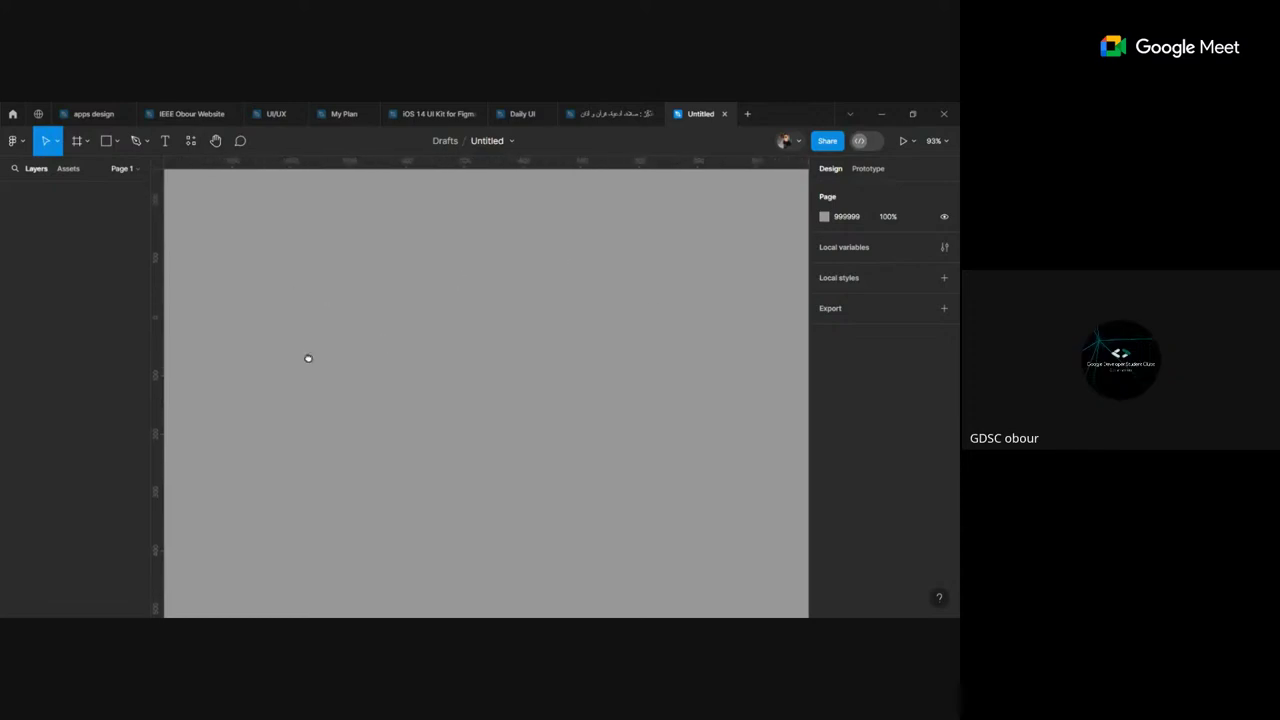
pyautogui.hscroll(-1, 361, 375)
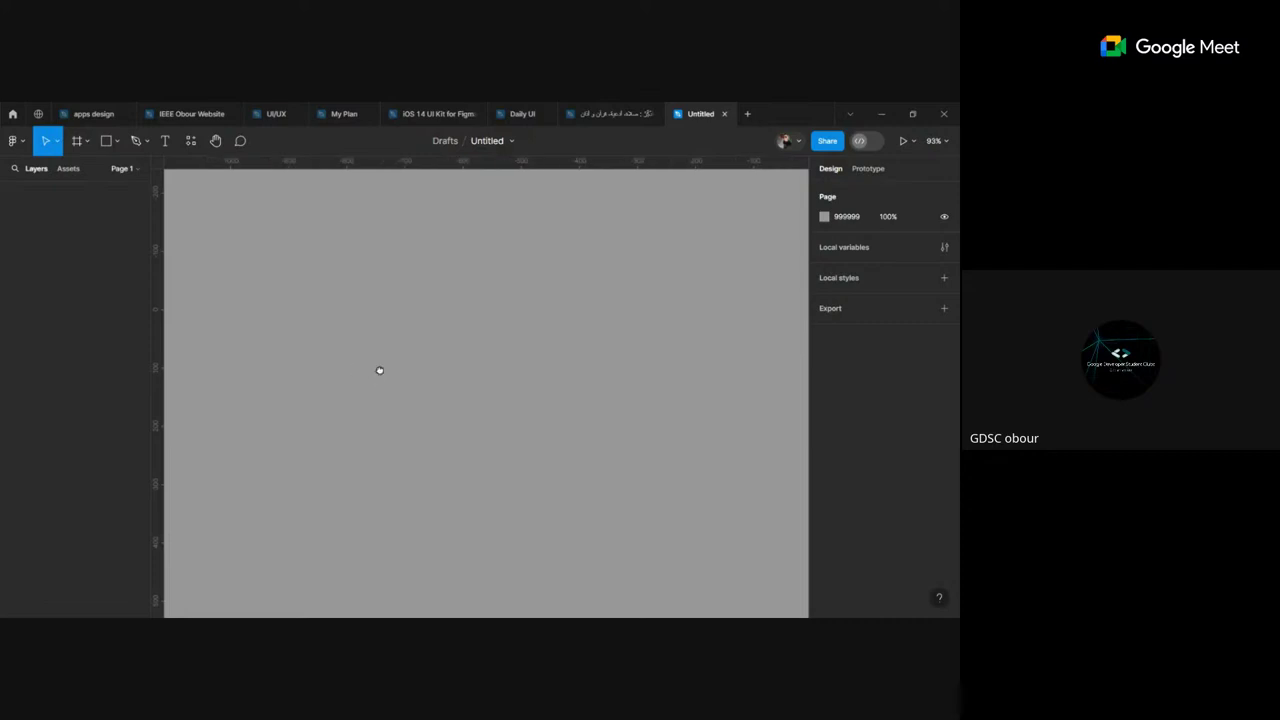
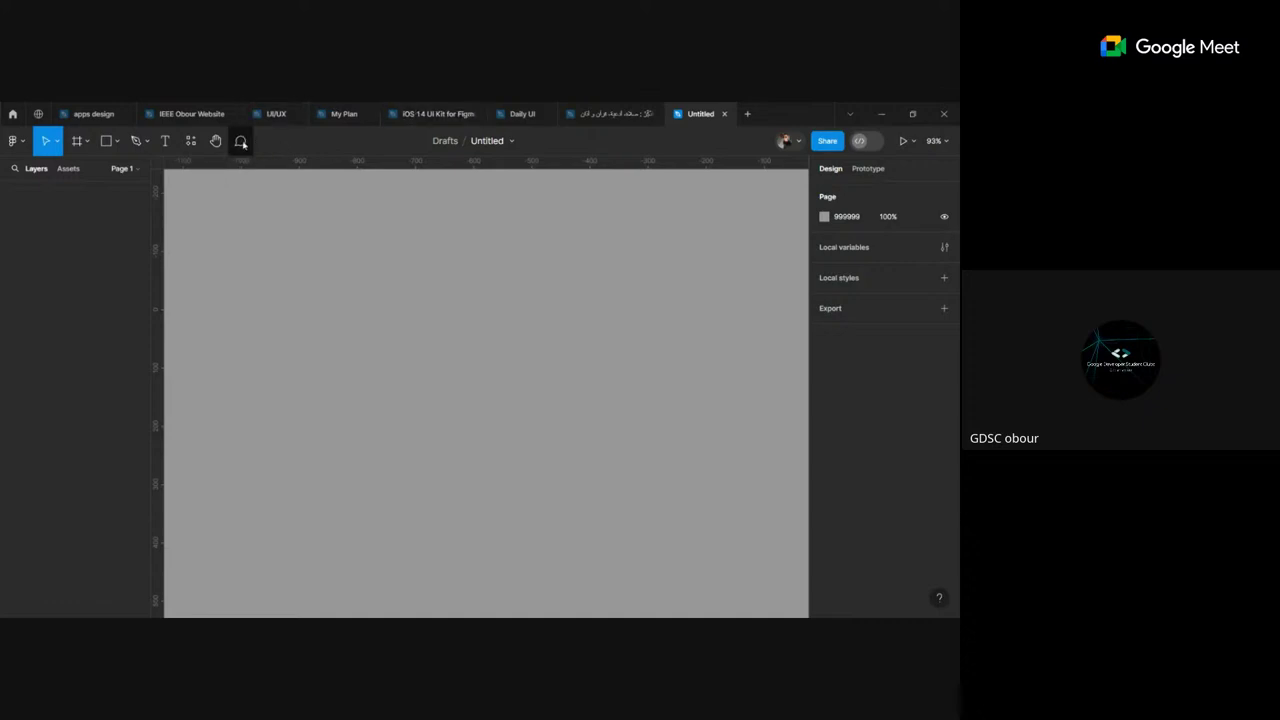
# Step: Place a comment pin on the canvas and replace the test text 'fgfa' with the Arabic comment 'مين الفنان الحمار الي كان خلي'
pyautogui.click(242, 141)
pyautogui.click(356, 283)
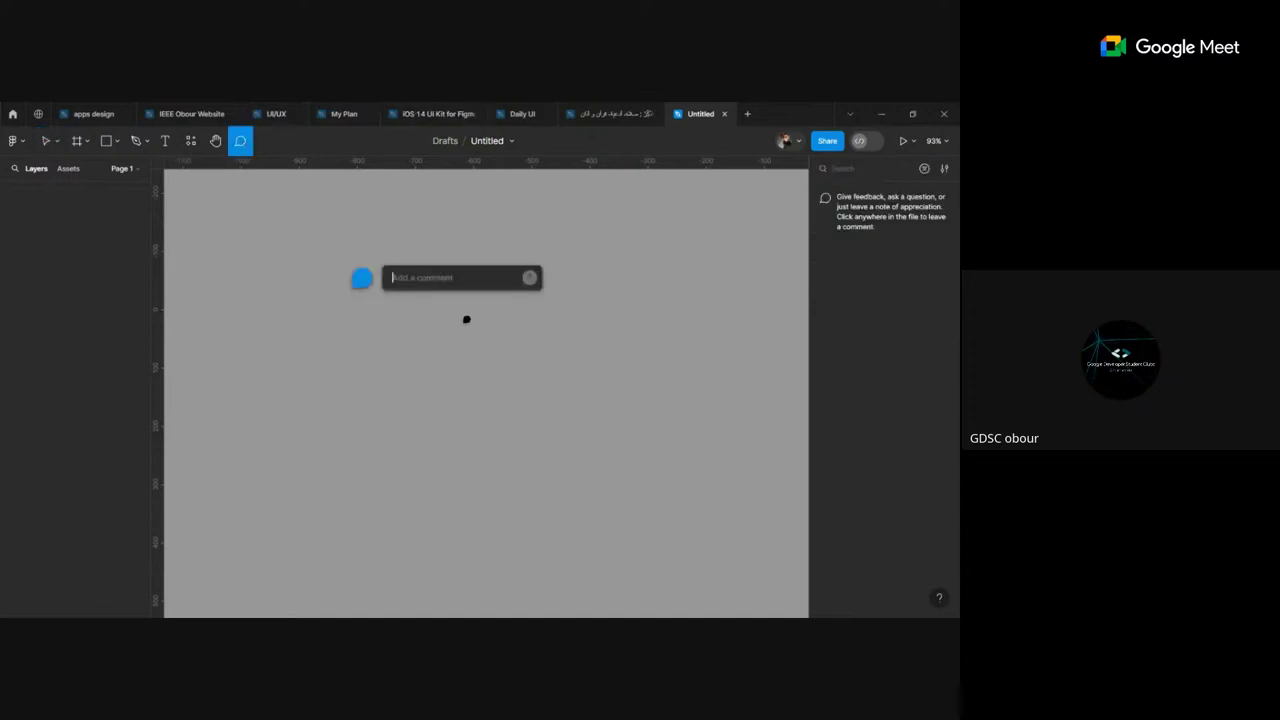
pyautogui.write('fgf')
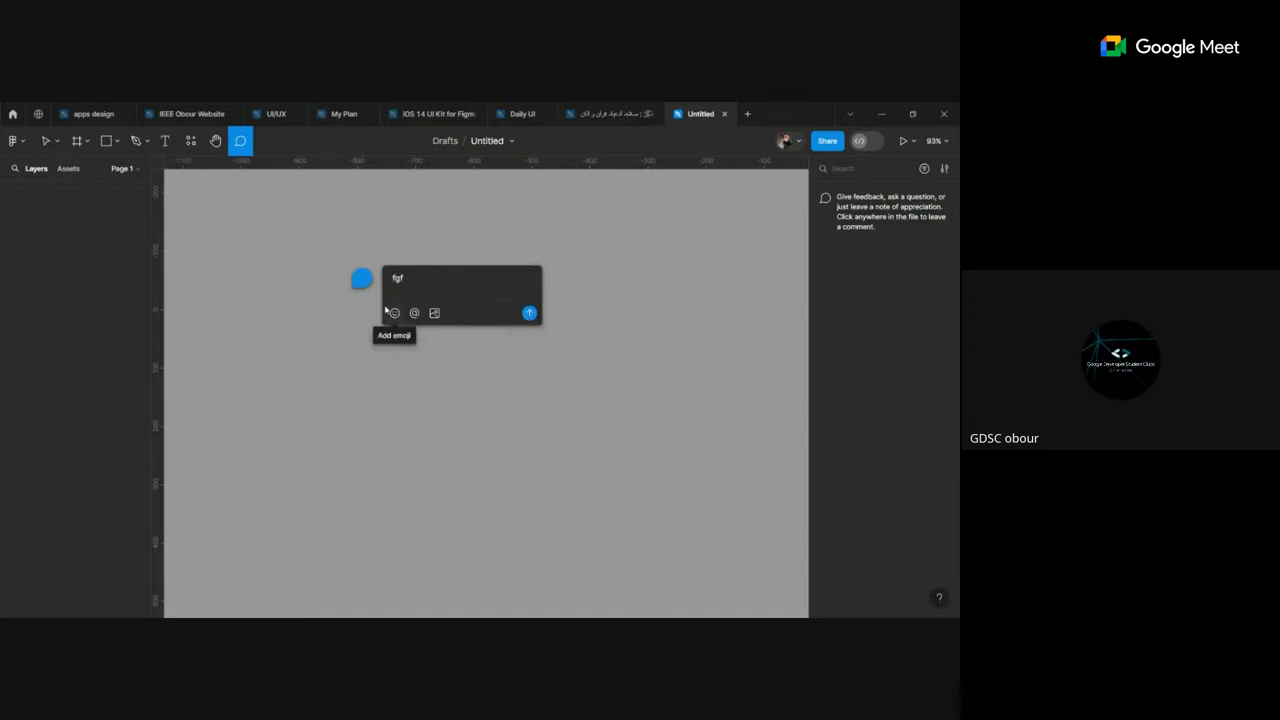
pyautogui.write('a')
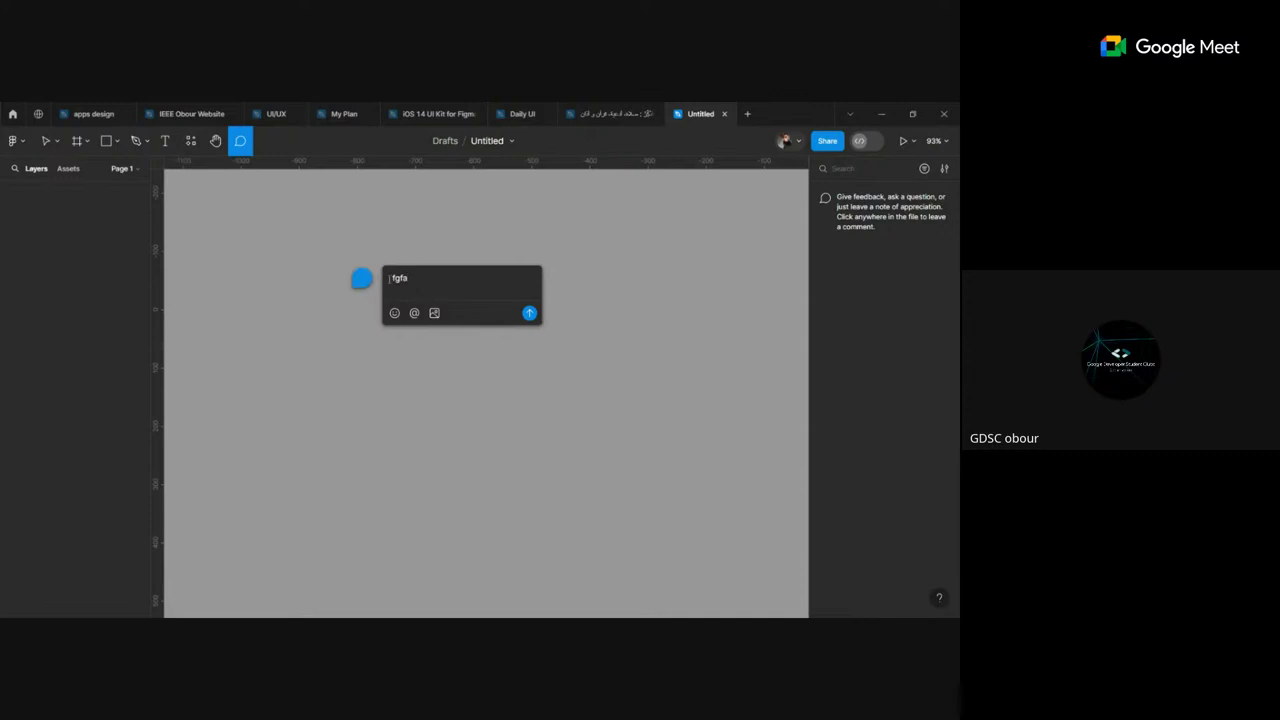
pyautogui.hotkey('ctrl', 'a')
pyautogui.press('BackSpace')
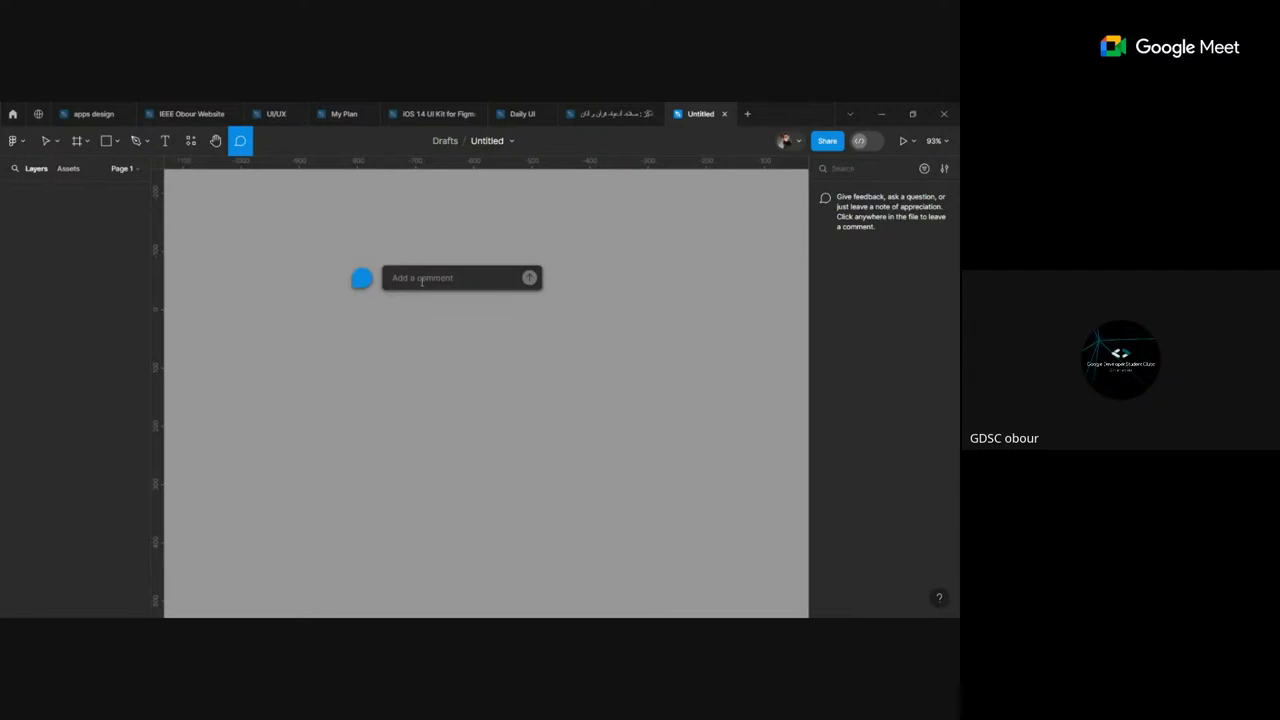
pyautogui.write('مين ال')
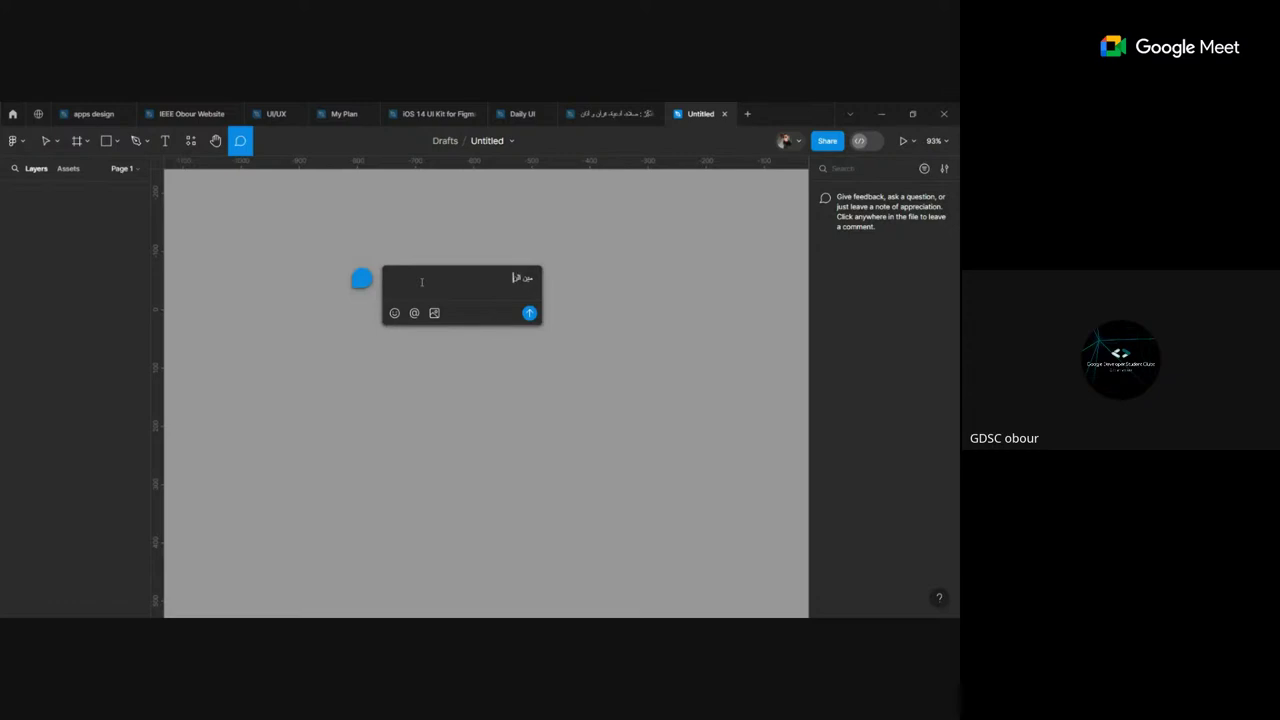
pyautogui.write('فنان الح')
pyautogui.write('مار الي كا')
pyautogui.write('ن خلي')
# Step: Post the Arabic comment, reopen its thread, and enter and leave edit mode without changes
pyautogui.click(529, 313)
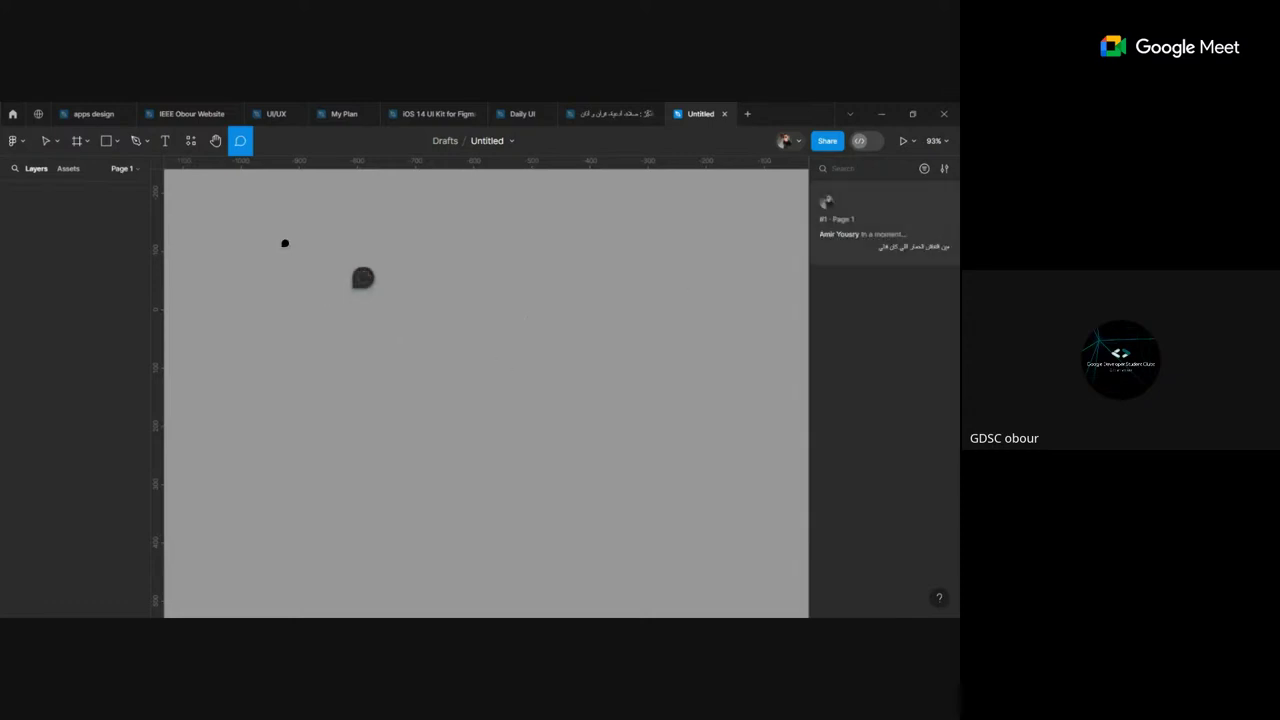
pyautogui.click(42, 146)
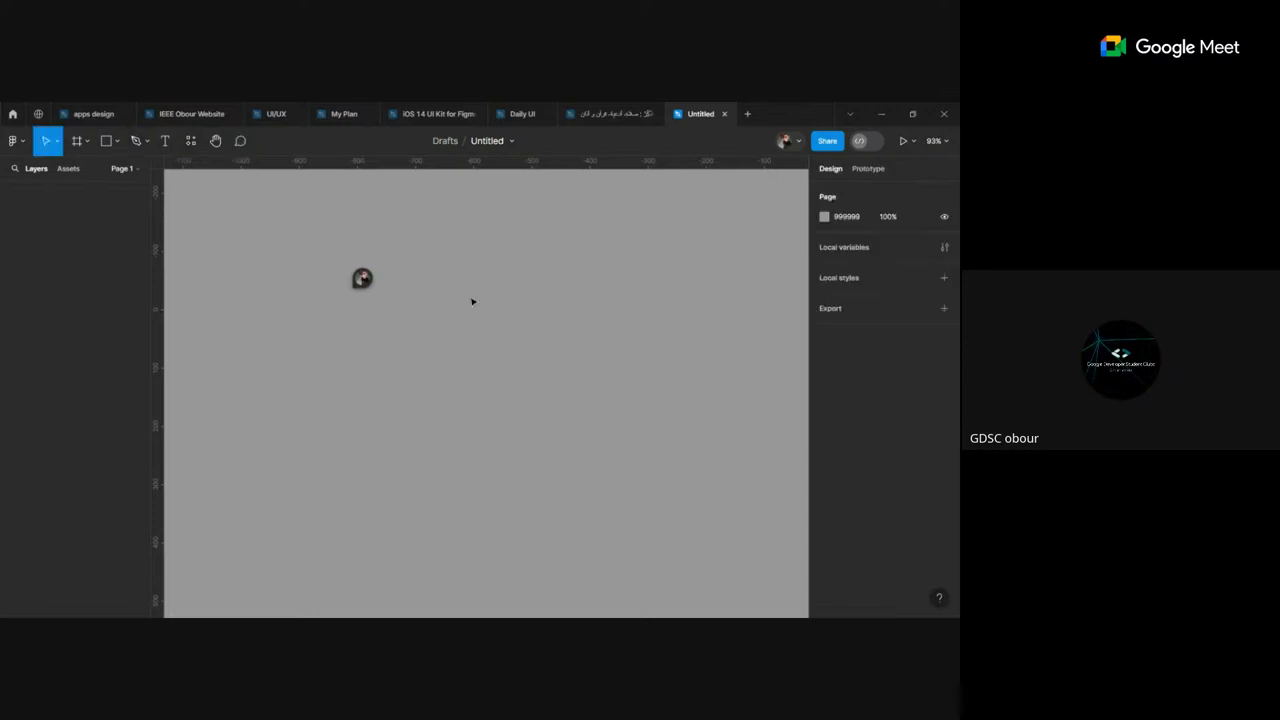
pyautogui.click(367, 272)
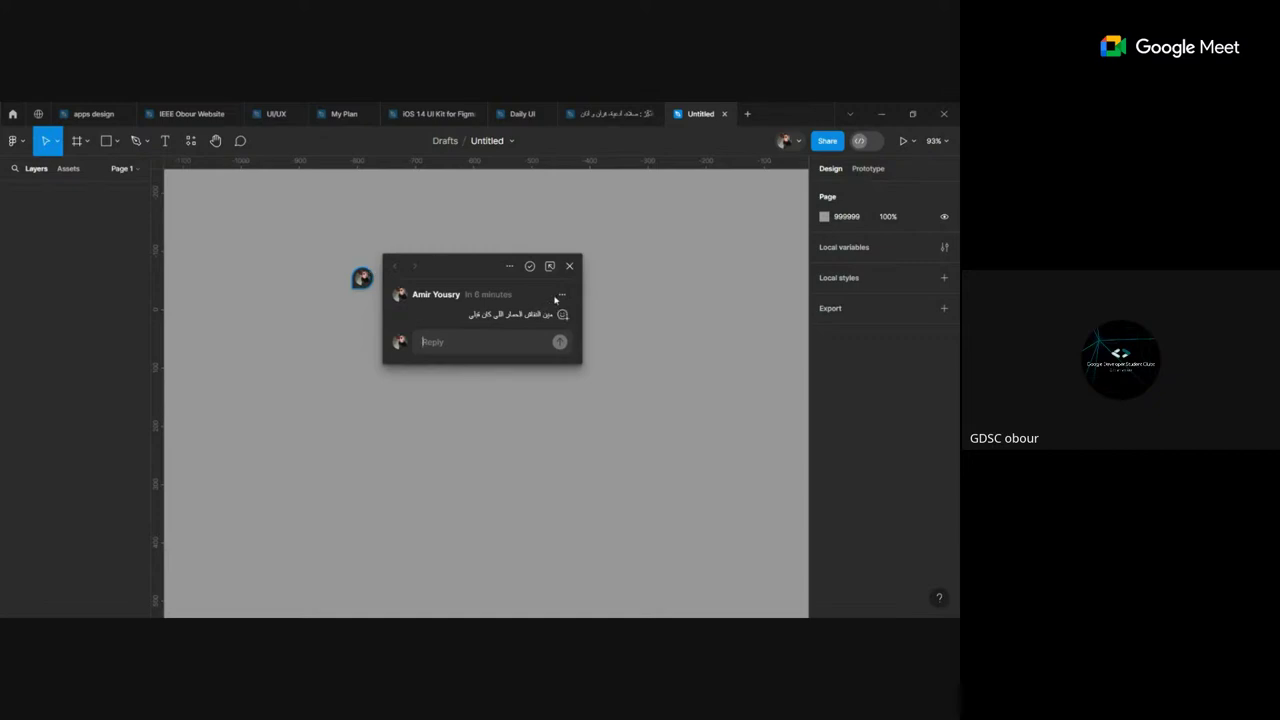
pyautogui.moveTo(480, 304)
pyautogui.click(561, 296)
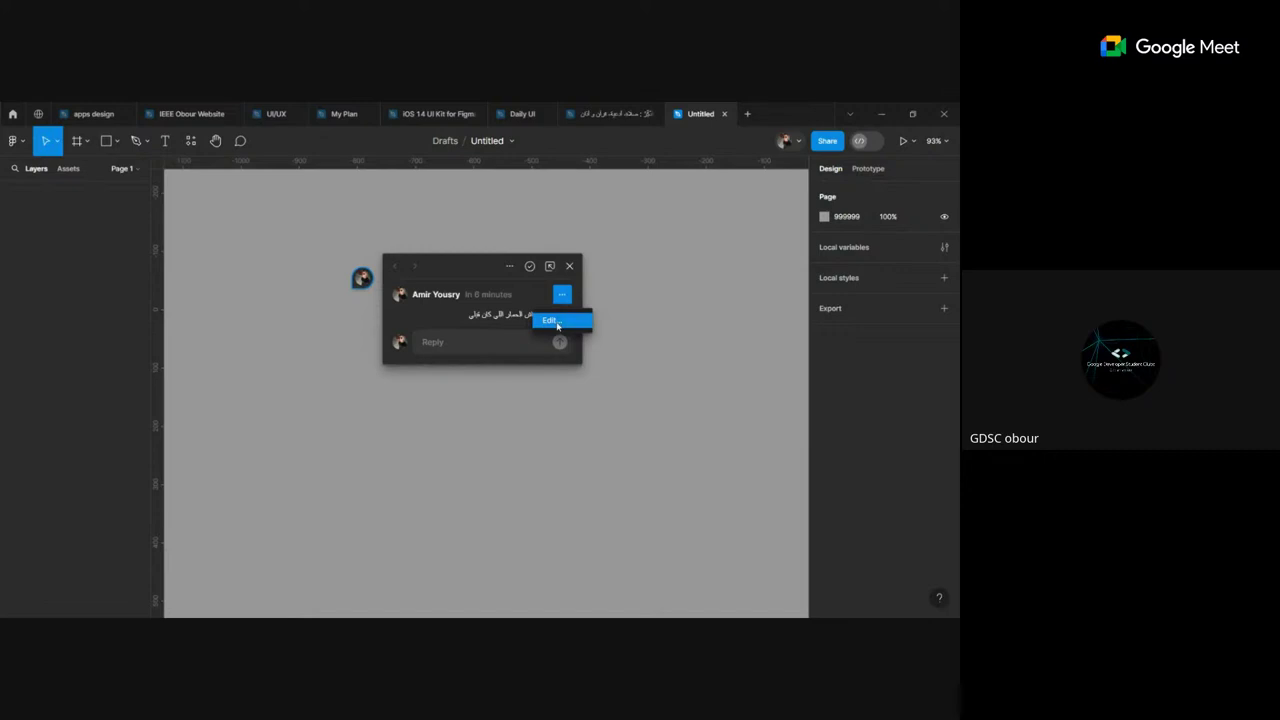
pyautogui.click(559, 320)
pyautogui.moveTo(499, 315); pyautogui.dragTo(601, 300)
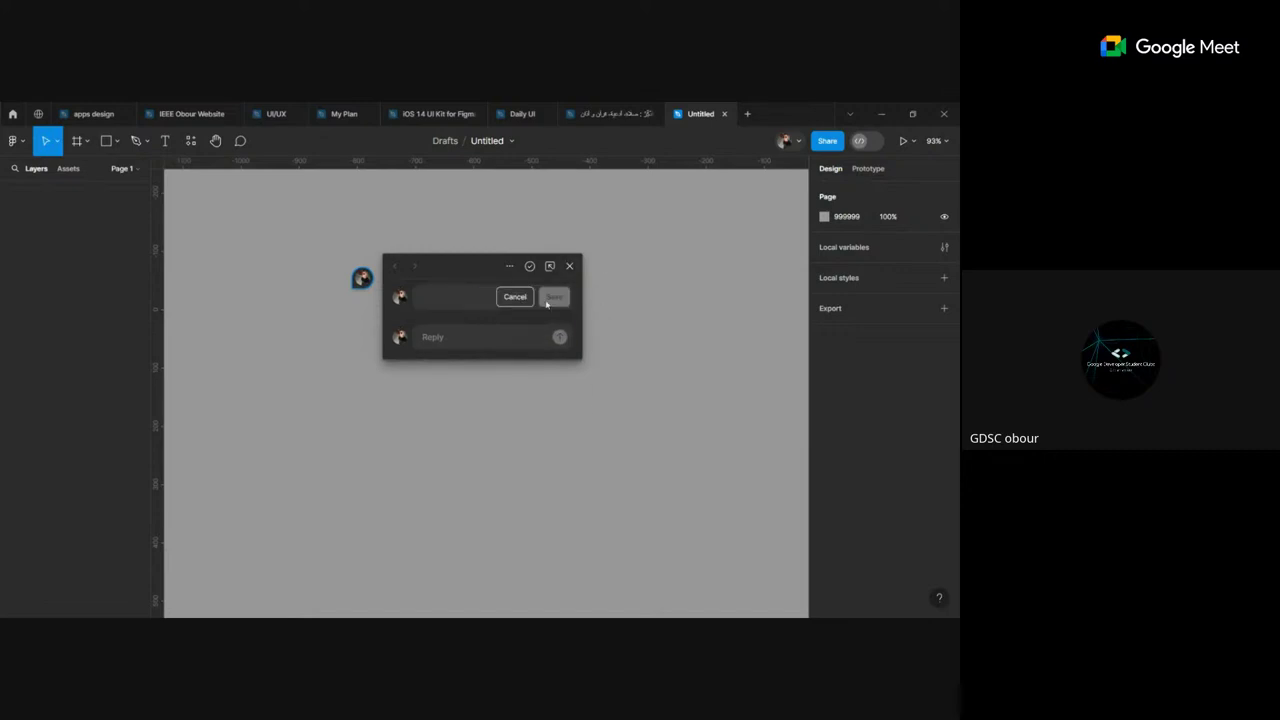
pyautogui.click(556, 294)
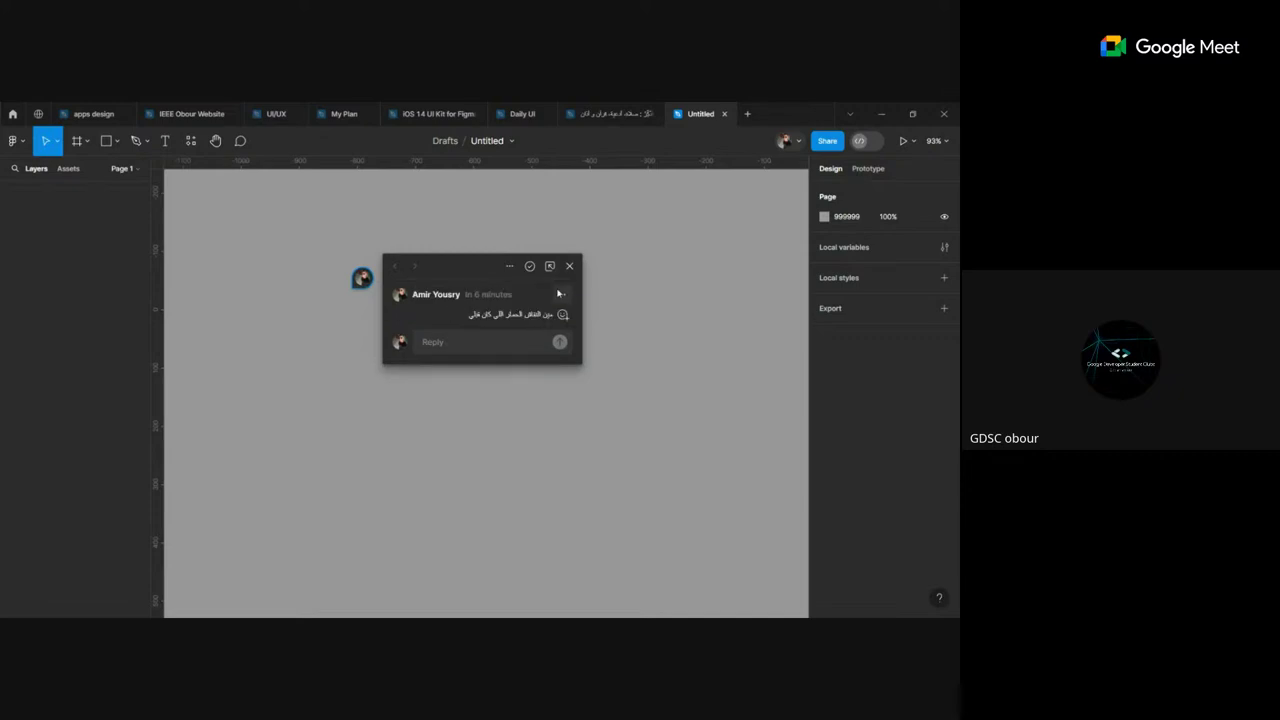
# Step: Delete the comment thread from its options menu and confirm the deletion
pyautogui.click(509, 266)
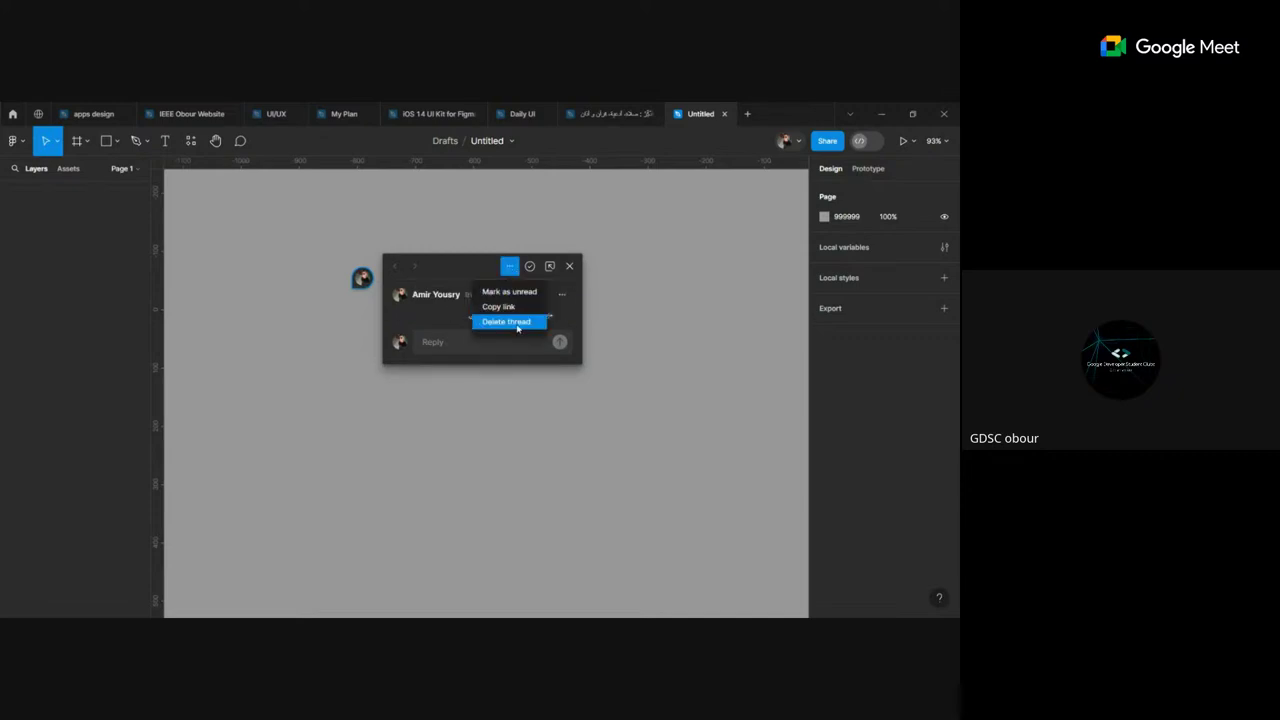
pyautogui.click(510, 322)
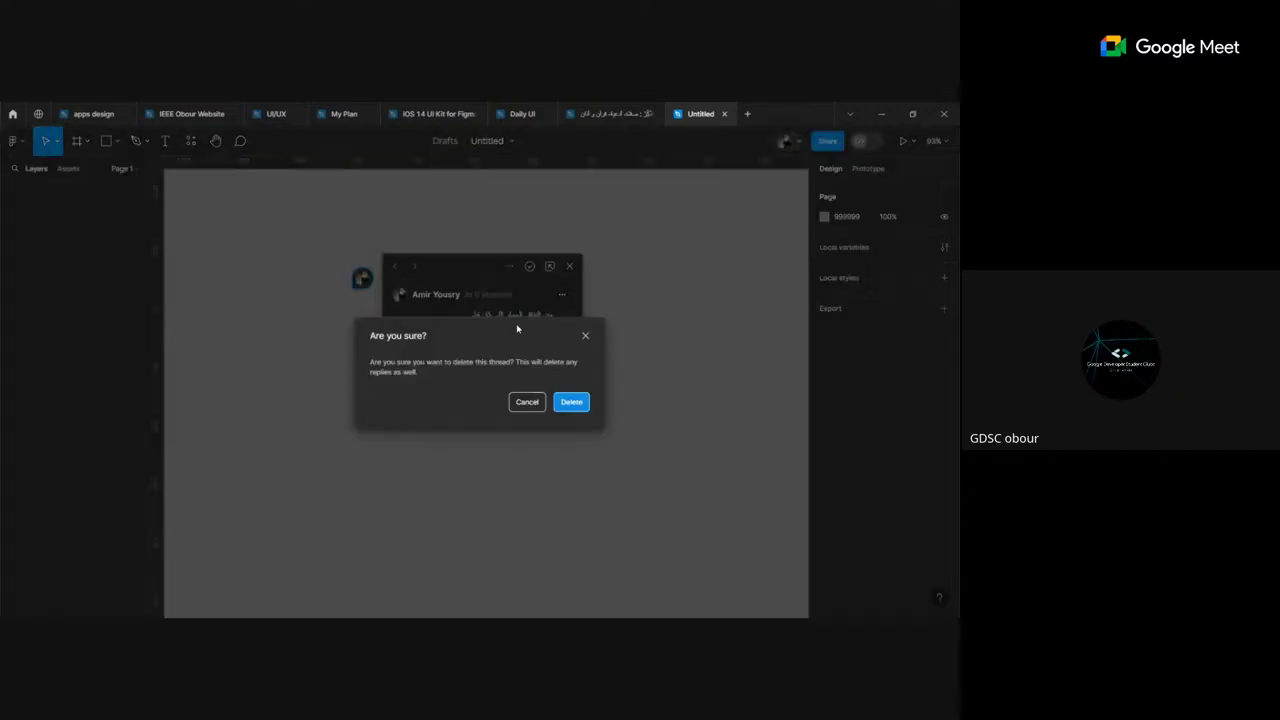
pyautogui.click(569, 401)
pyautogui.moveTo(312, 240); pyautogui.dragTo(436, 313)
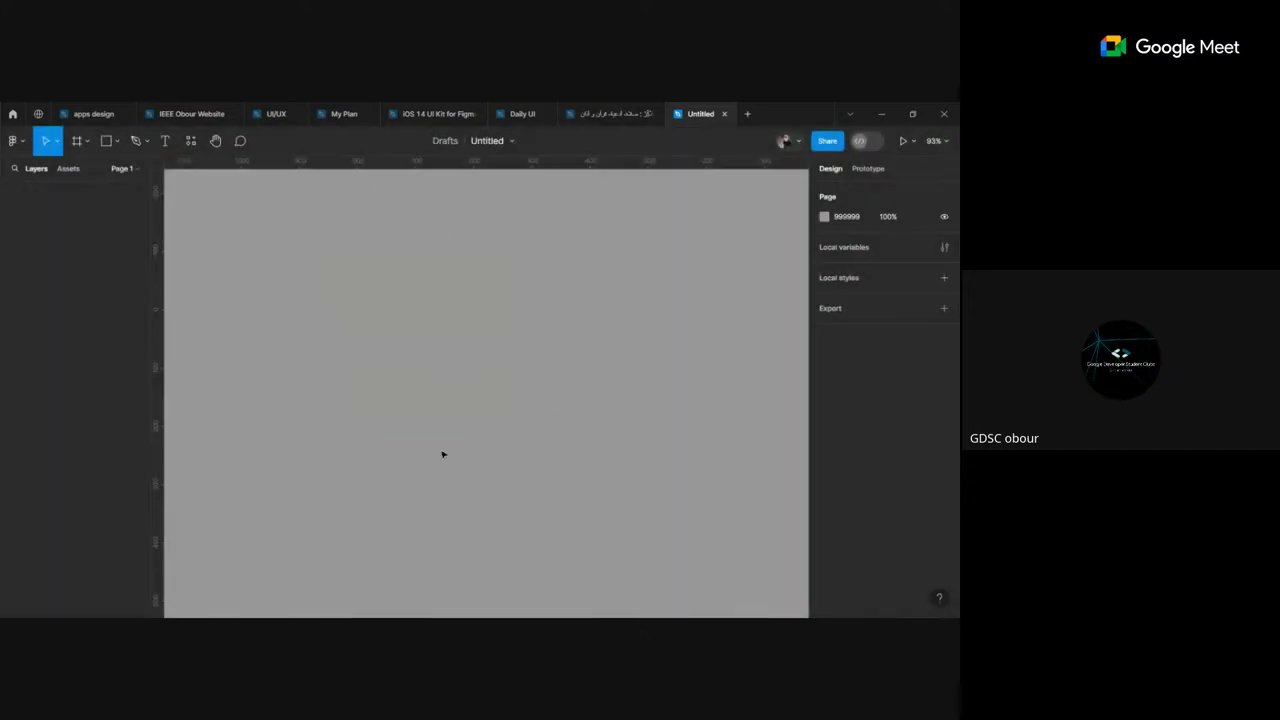
pyautogui.moveTo(314, 249); pyautogui.dragTo(452, 288)
pyautogui.click(858, 141)
pyautogui.click(828, 141)
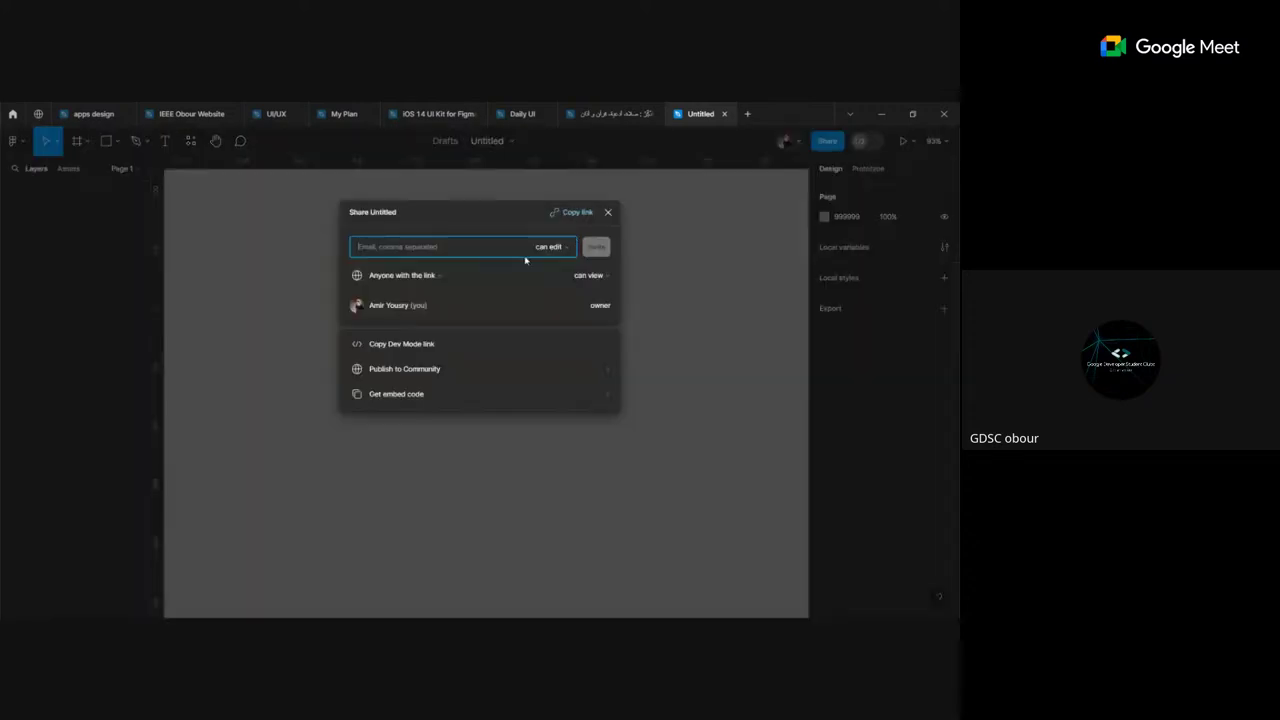
pyautogui.click(633, 264)
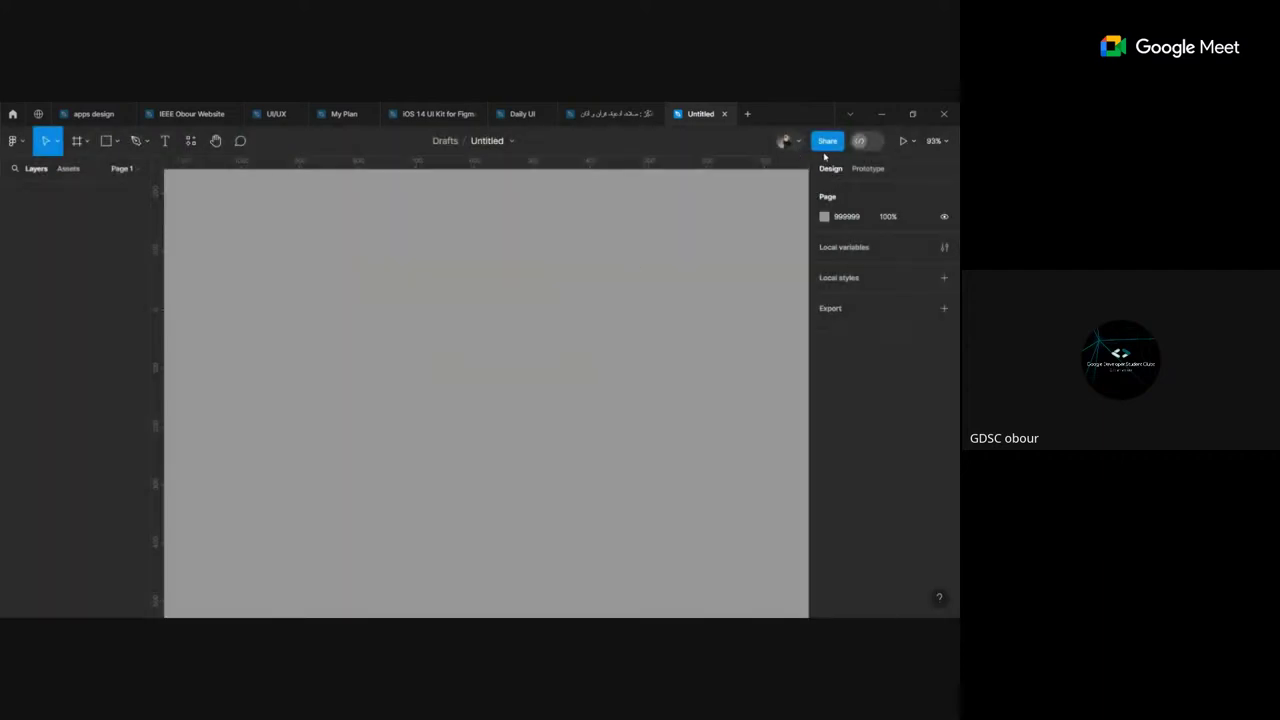
pyautogui.click(826, 140)
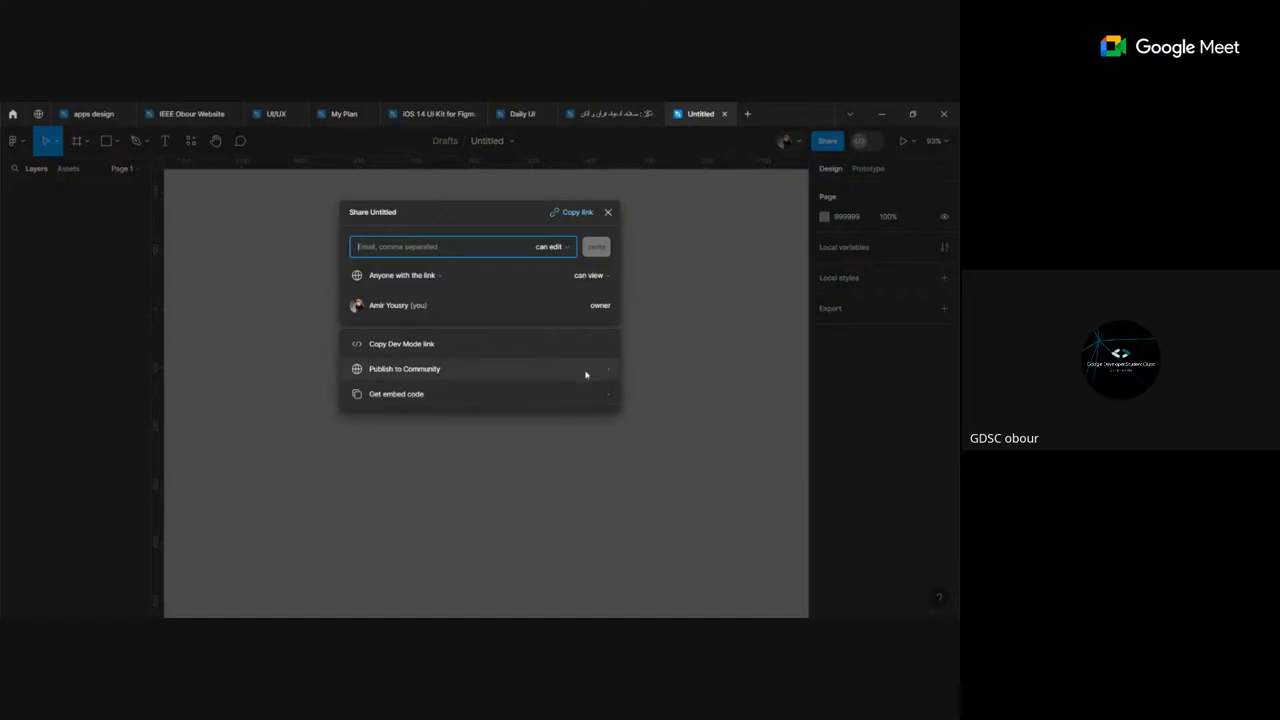
pyautogui.click(609, 212)
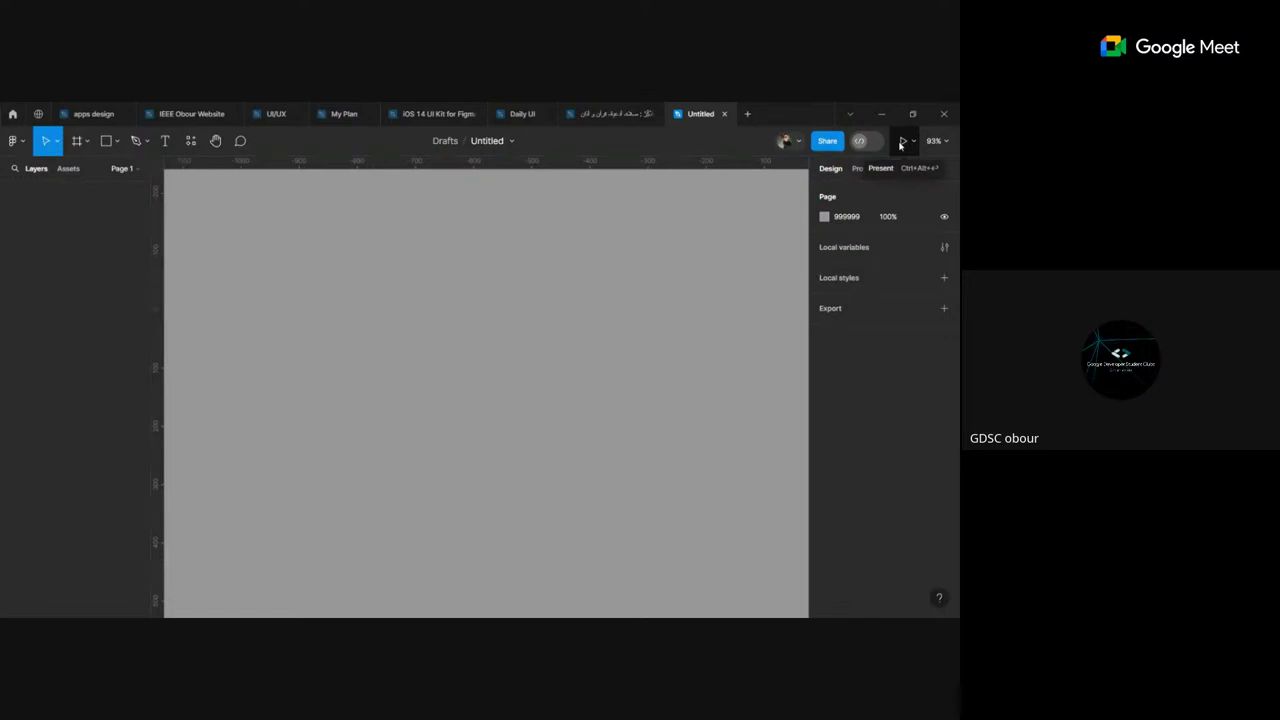
pyautogui.click(912, 142)
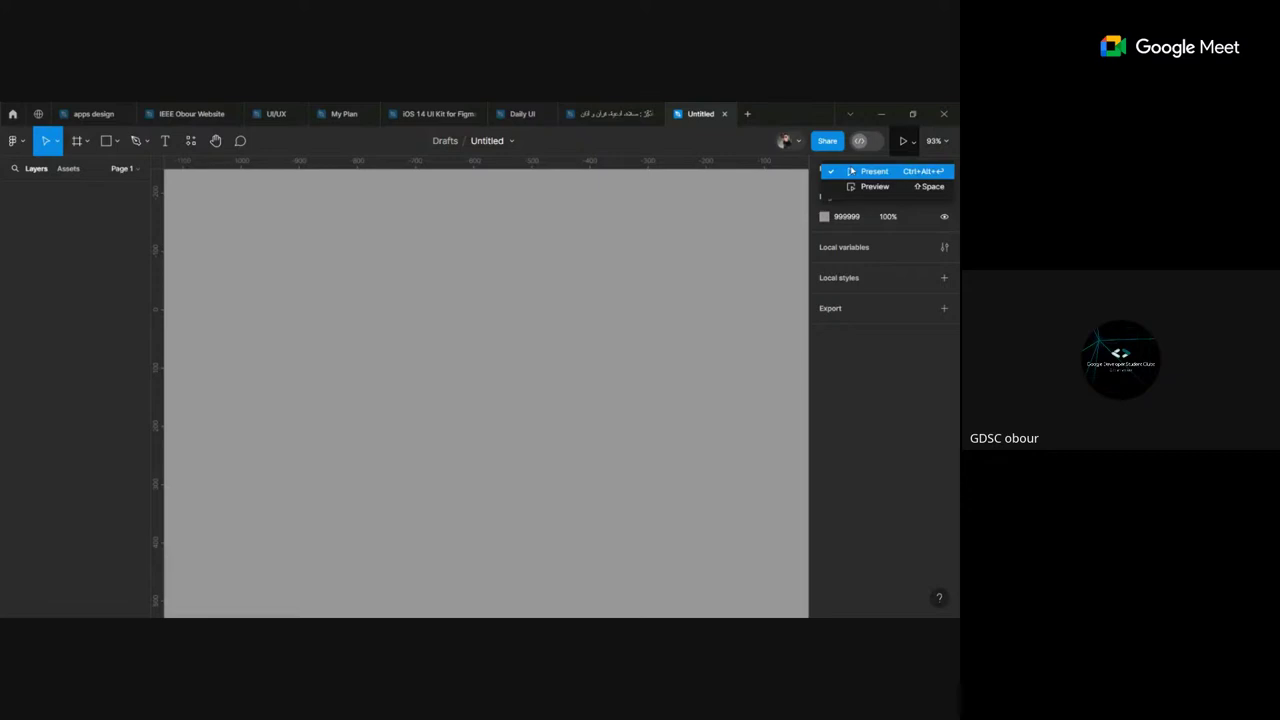
pyautogui.click(547, 276)
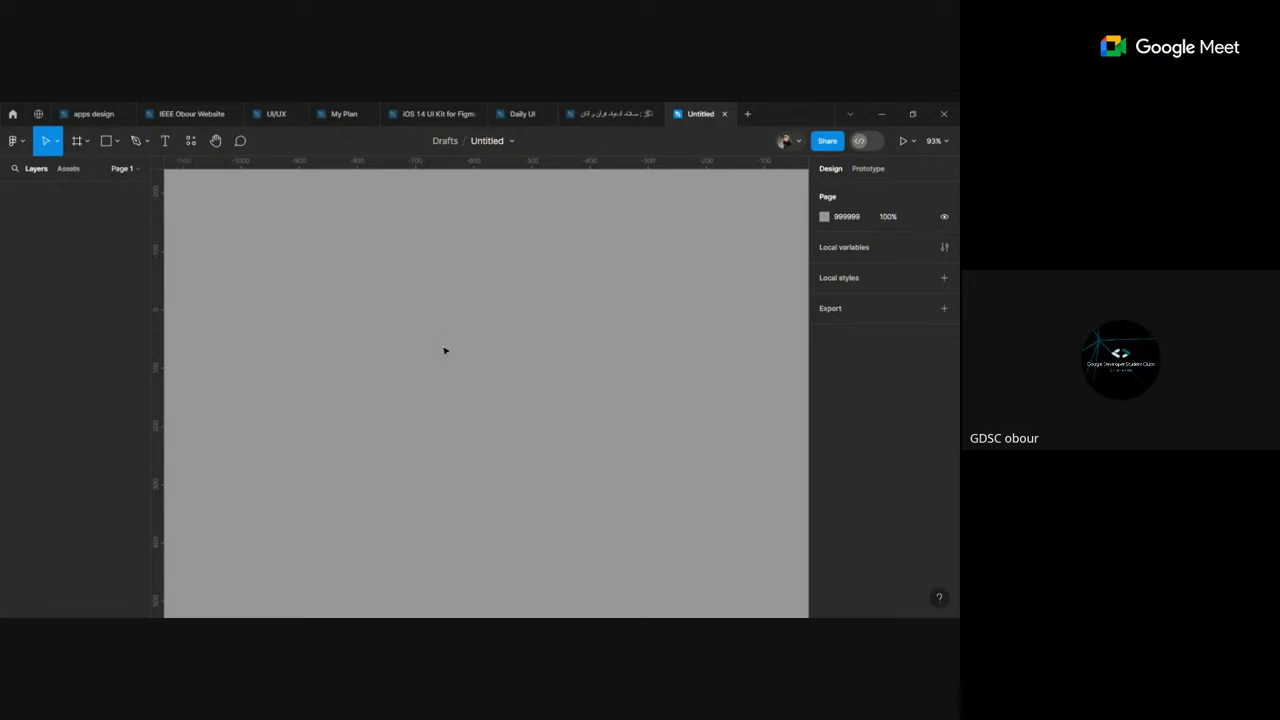
# Step: Pick the Frame tool and expand the Phone presets listing iPhone and Android sizes
pyautogui.press('f')
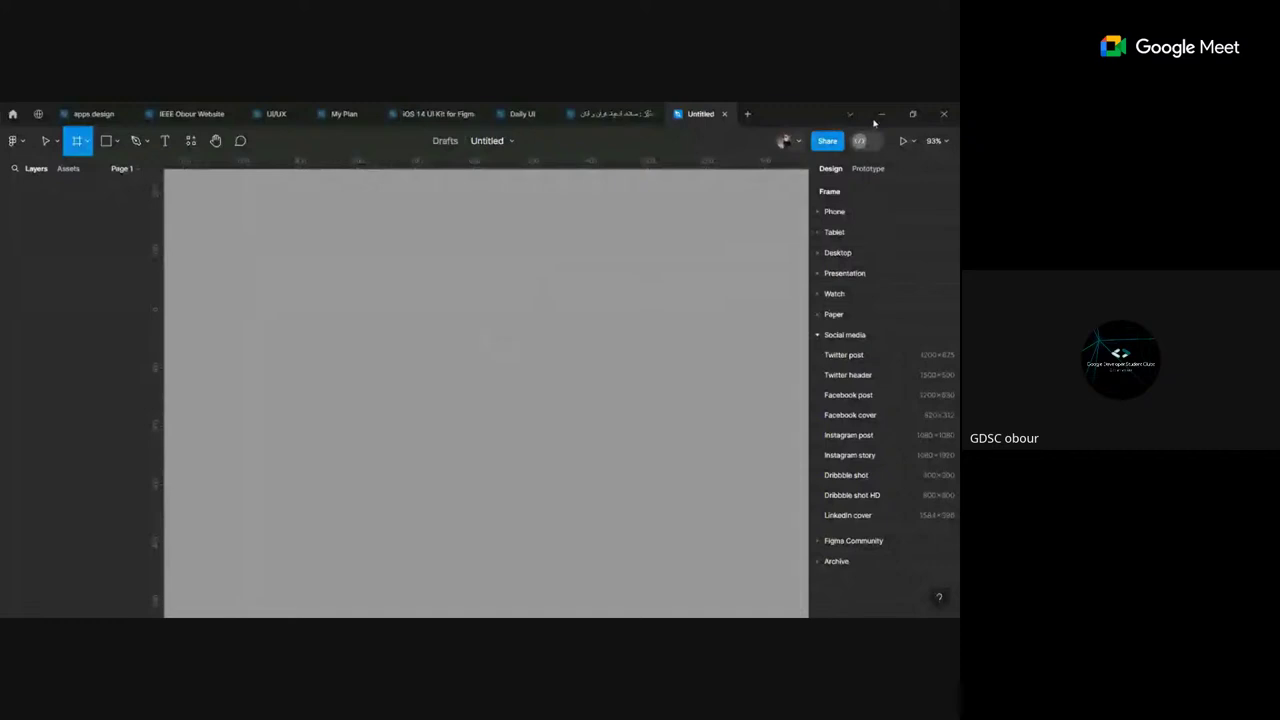
pyautogui.click(819, 213)
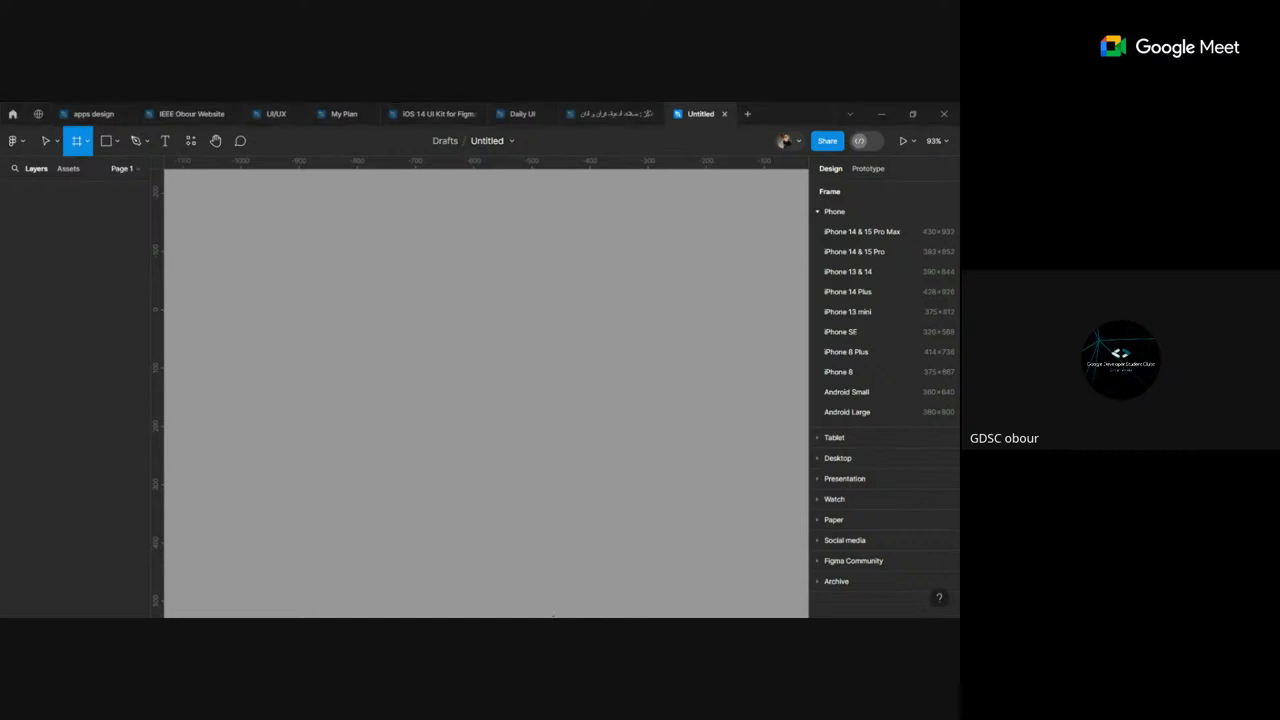
# Step: Create a 390×844 iPhone 13 & 14 frame, then deselect and reselect it
pyautogui.click(858, 273)
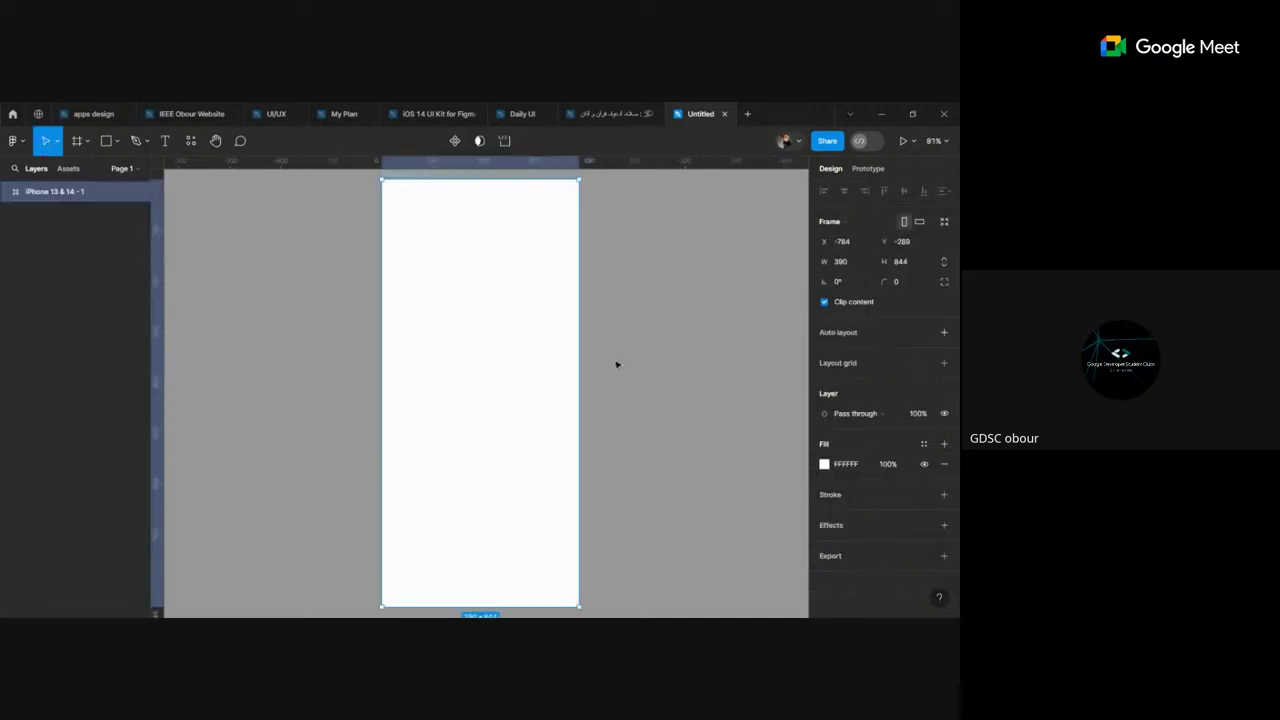
pyautogui.click(617, 364)
pyautogui.click(512, 325)
pyautogui.click(651, 258)
pyautogui.click(428, 180)
# Step: Add a 10px layout grid to the iPhone 13 & 14 frame
pyautogui.click(943, 362)
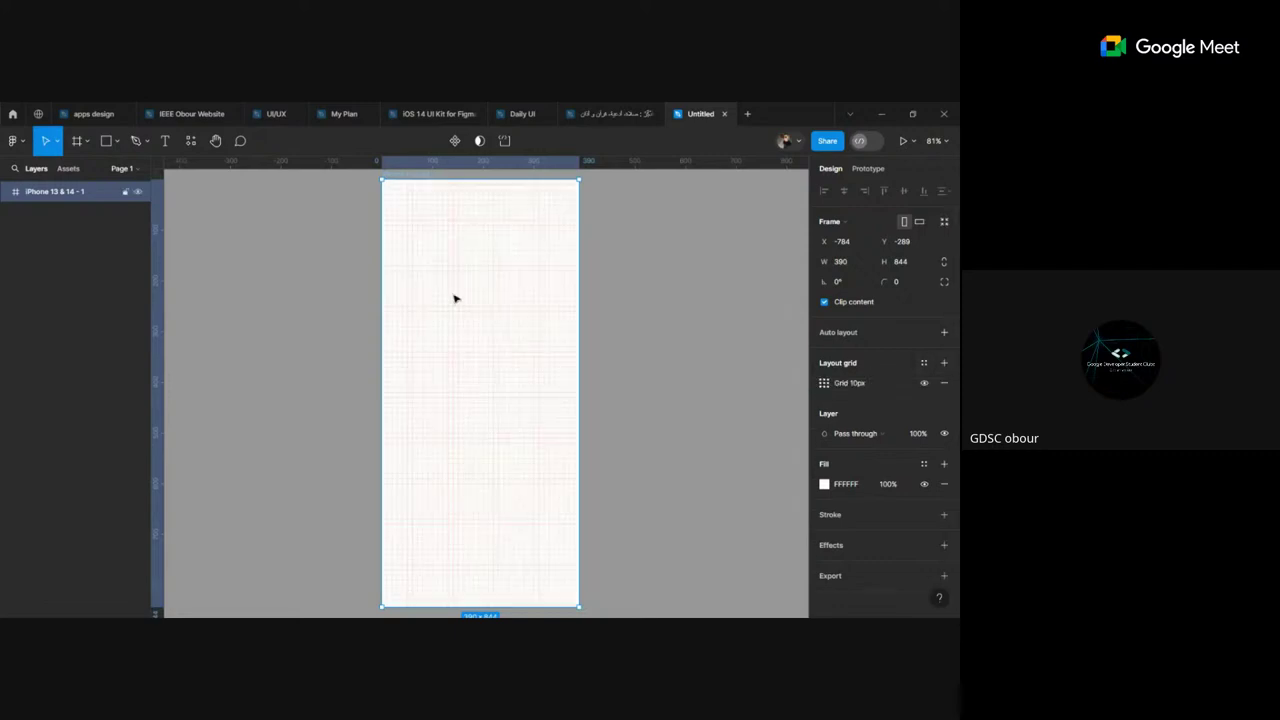
pyautogui.scroll(3, 454, 298)
pyautogui.scroll(-2, 452, 297)
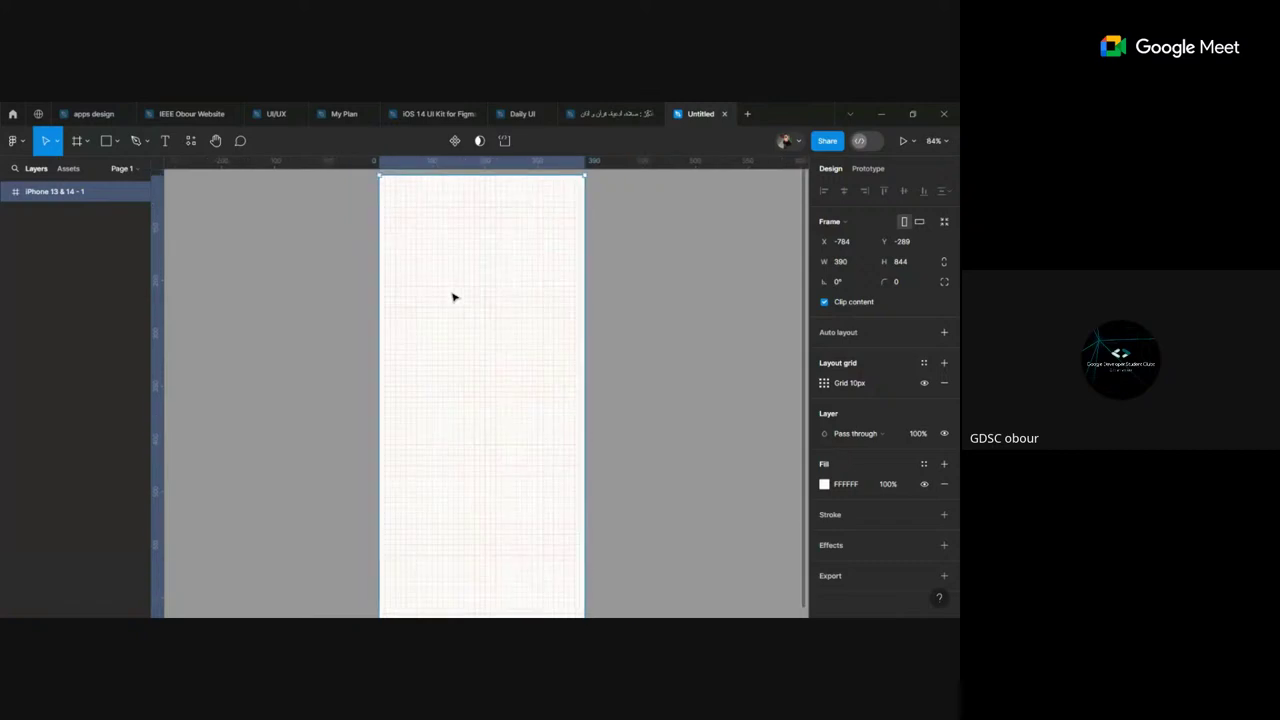
pyautogui.scroll(-3, 452, 297)
pyautogui.scroll(3, 452, 297)
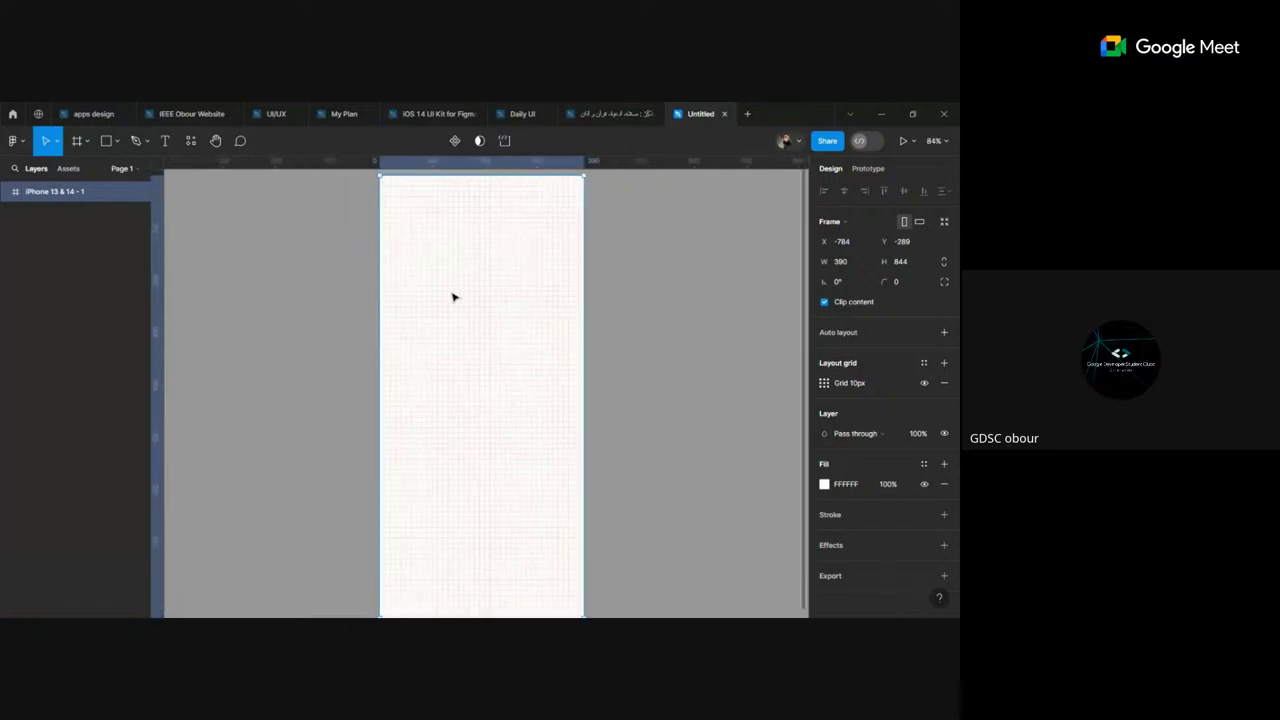
pyautogui.scroll(2, 452, 297)
pyautogui.scroll(-2, 455, 295)
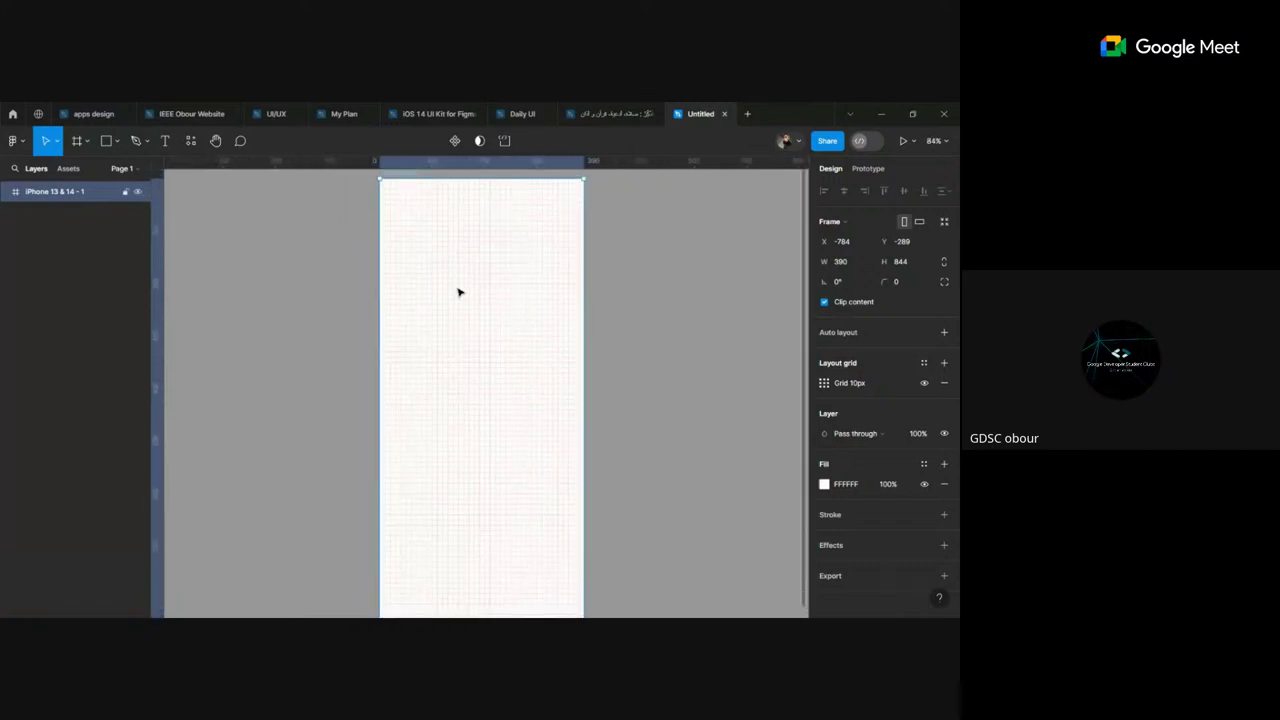
pyautogui.scroll(-1, 458, 292)
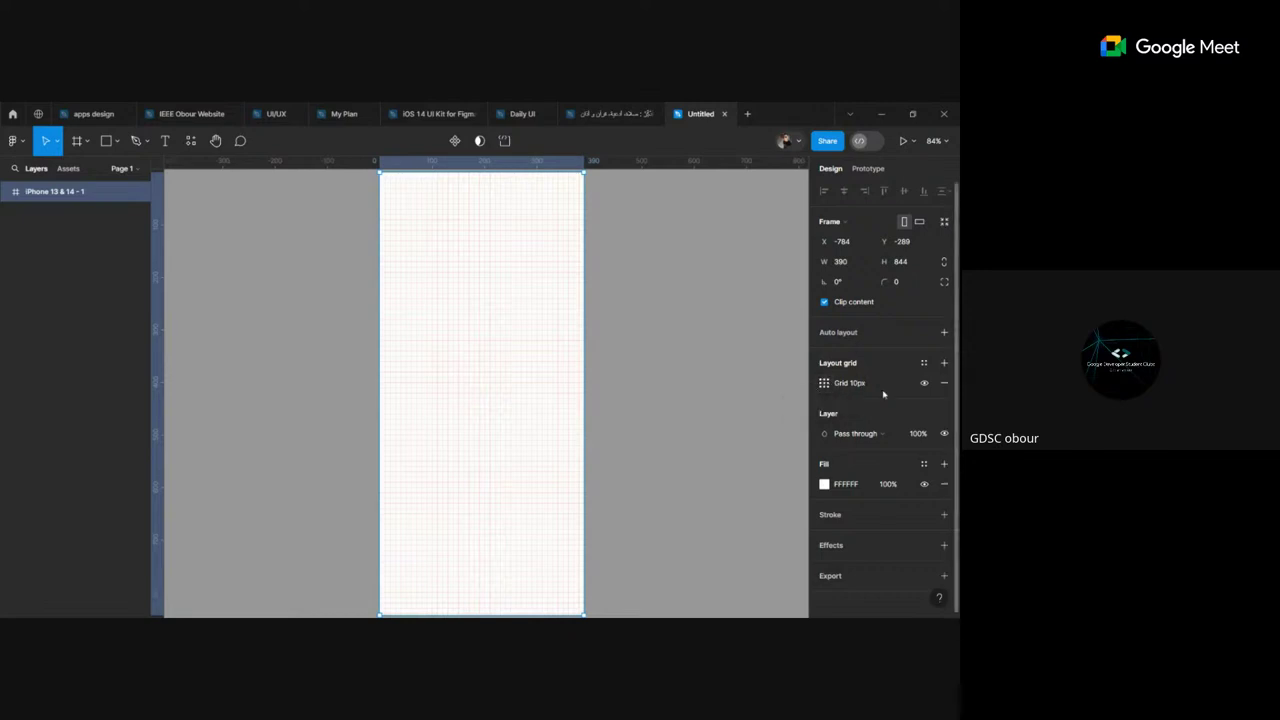
# Step: Open the 'Grid 10px' settings showing size 10 and colour FF0000 at 10%
pyautogui.click(824, 383)
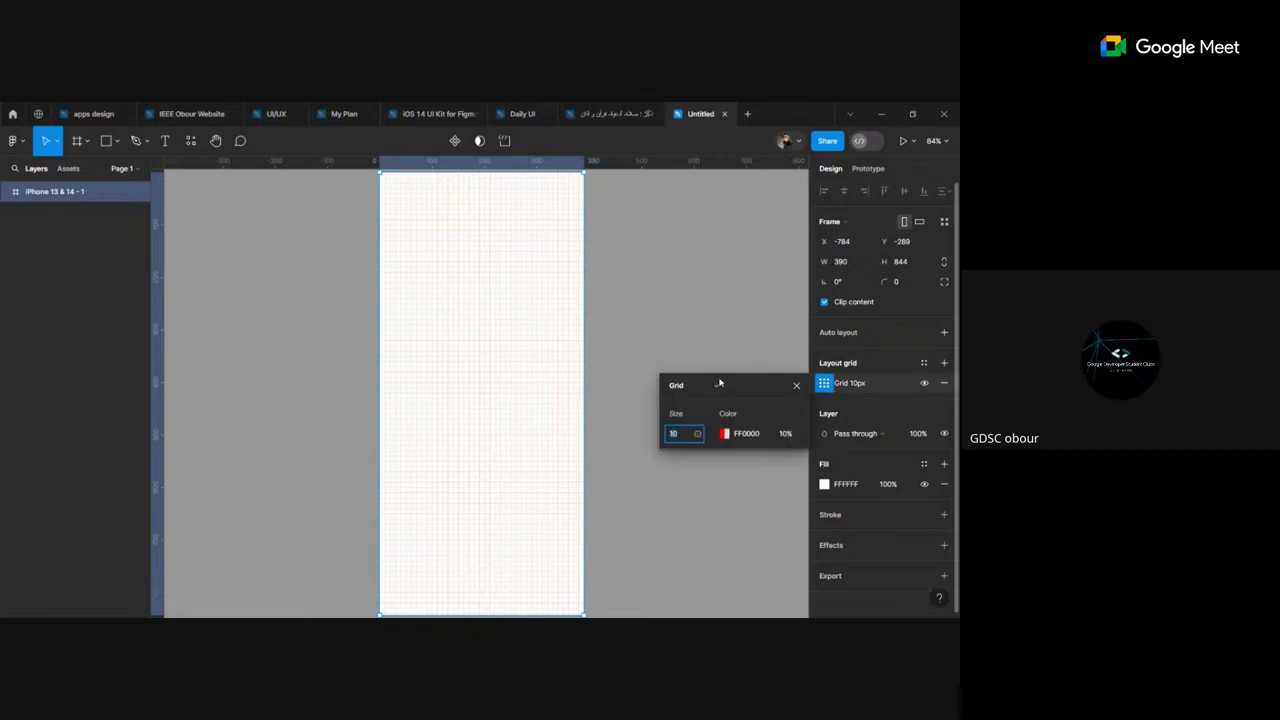
# Step: Open the grid type dropdown listing Grid, Columns and Rows
pyautogui.moveTo(718, 386)
pyautogui.click(719, 387)
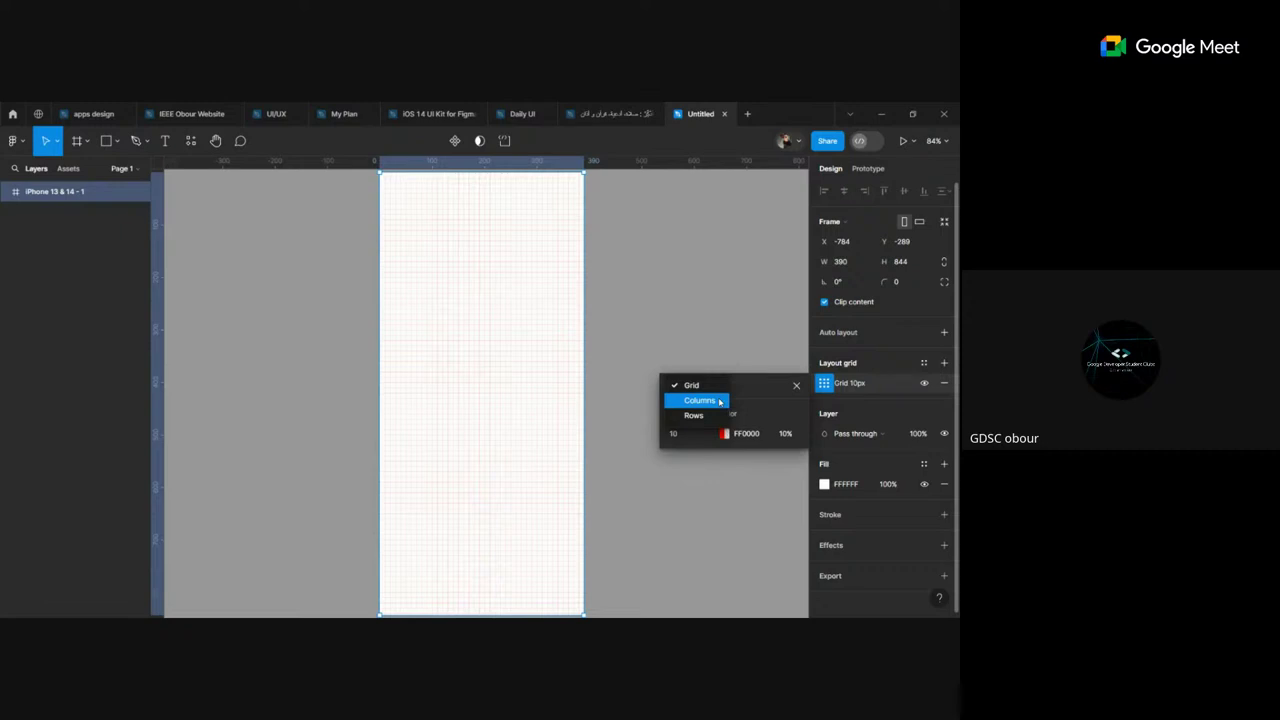
# Step: Switch the layout grid to Columns with a count of 4
pyautogui.click(719, 401)
pyautogui.scroll(2, 371, 360)
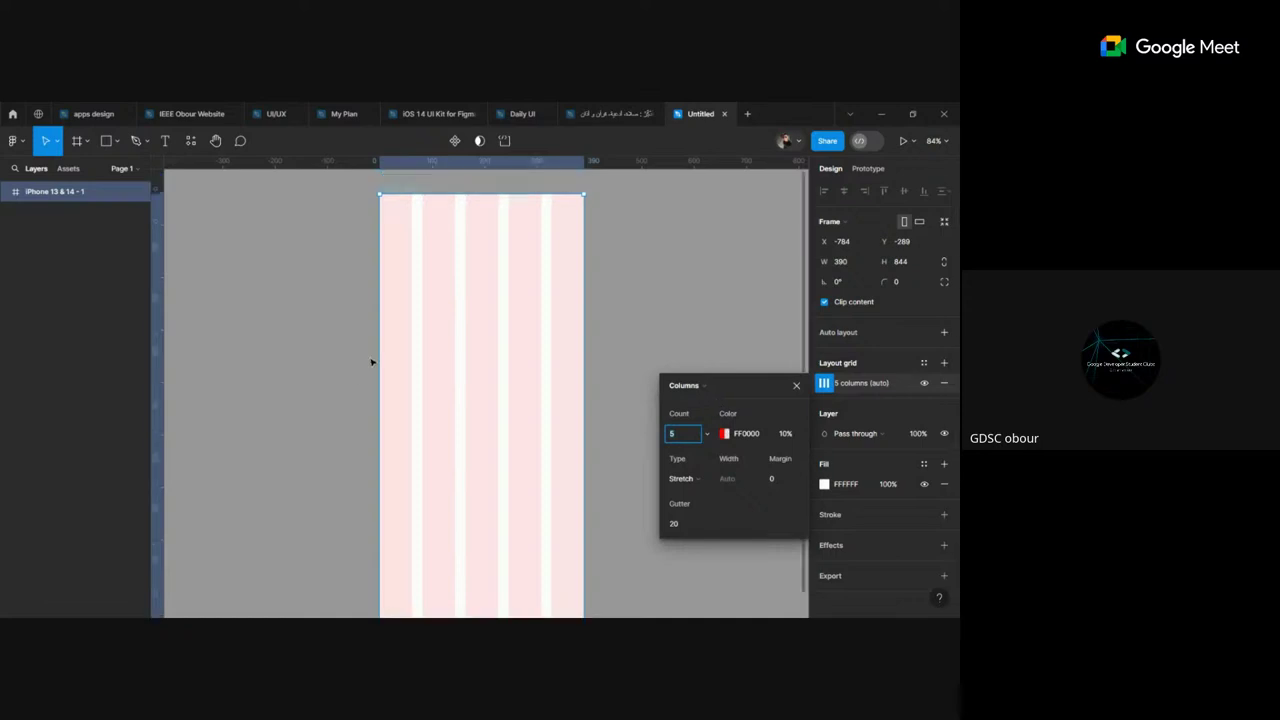
pyautogui.scroll(1, 411, 320)
pyautogui.scroll(1, 586, 280)
pyautogui.write('4')
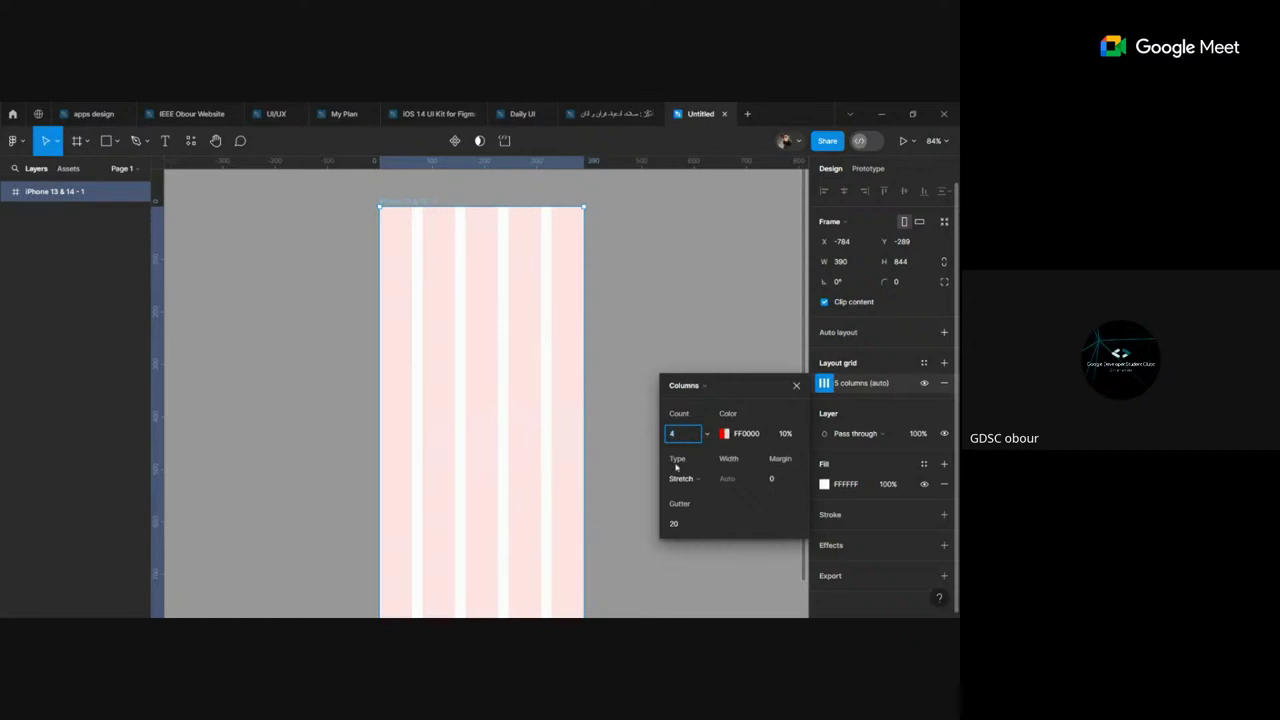
pyautogui.press('Return')
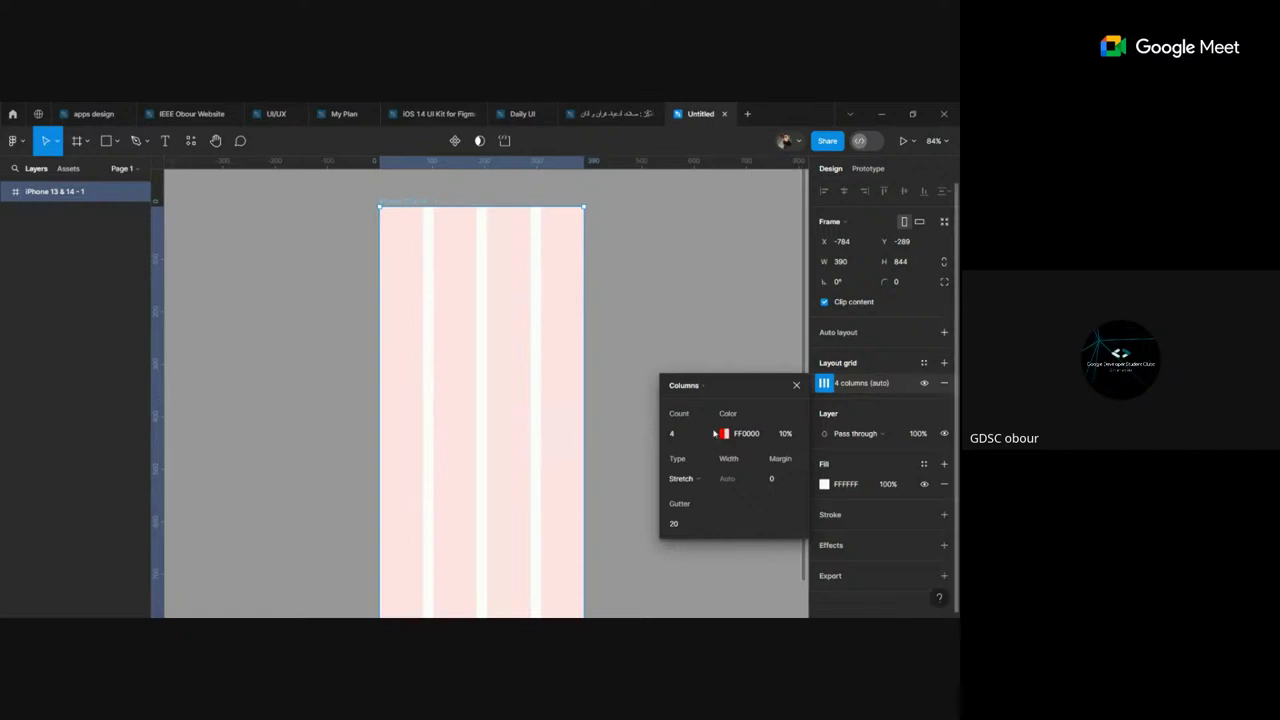
# Step: Try a 5-column count, then reopen the grid settings and restore 4 columns
pyautogui.click(690, 434)
pyautogui.write('5')
pyautogui.press('Return')
pyautogui.click(720, 469)
pyautogui.click(549, 383)
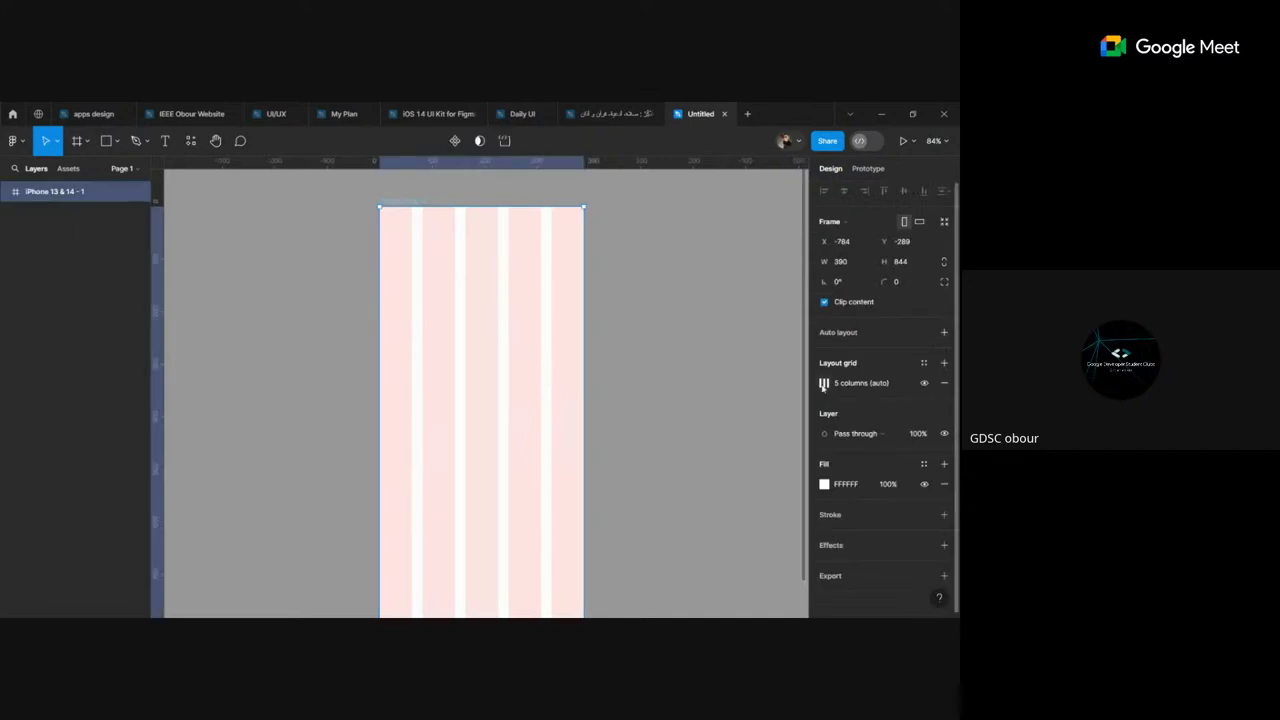
pyautogui.click(824, 386)
pyautogui.write('4')
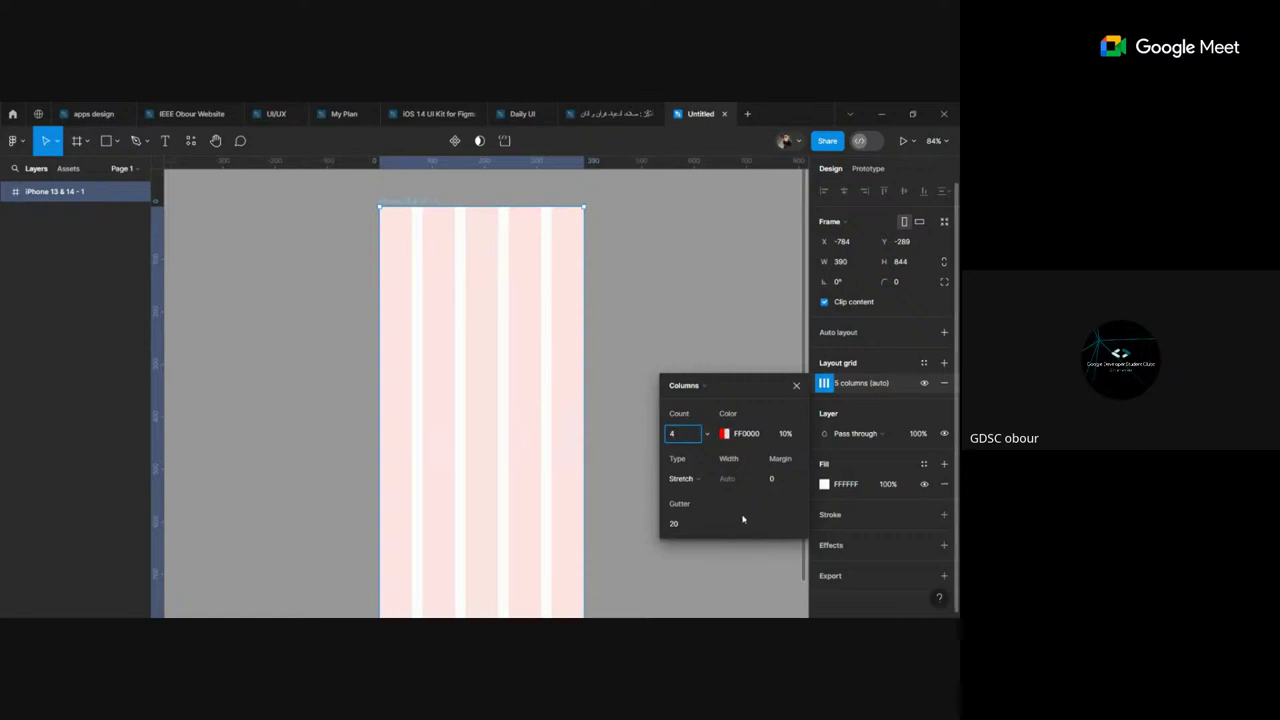
pyautogui.press('Return')
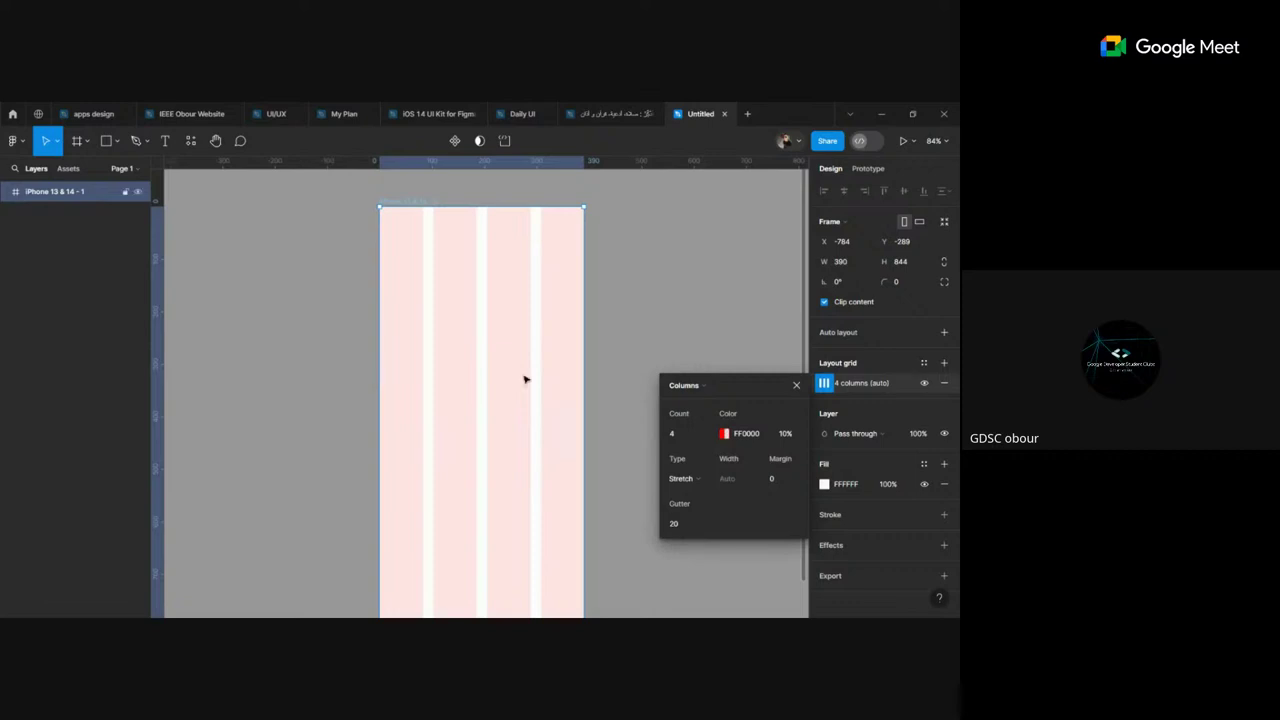
pyautogui.click(784, 482)
# Step: Zoom into the frame and enter 18 as the column grid margin
pyautogui.keyDown('ctrl'); pyautogui.scroll(3, 584, 275); pyautogui.keyUp('ctrl')
pyautogui.keyDown('ctrl'); pyautogui.scroll(2, 584, 275); pyautogui.keyUp('ctrl')
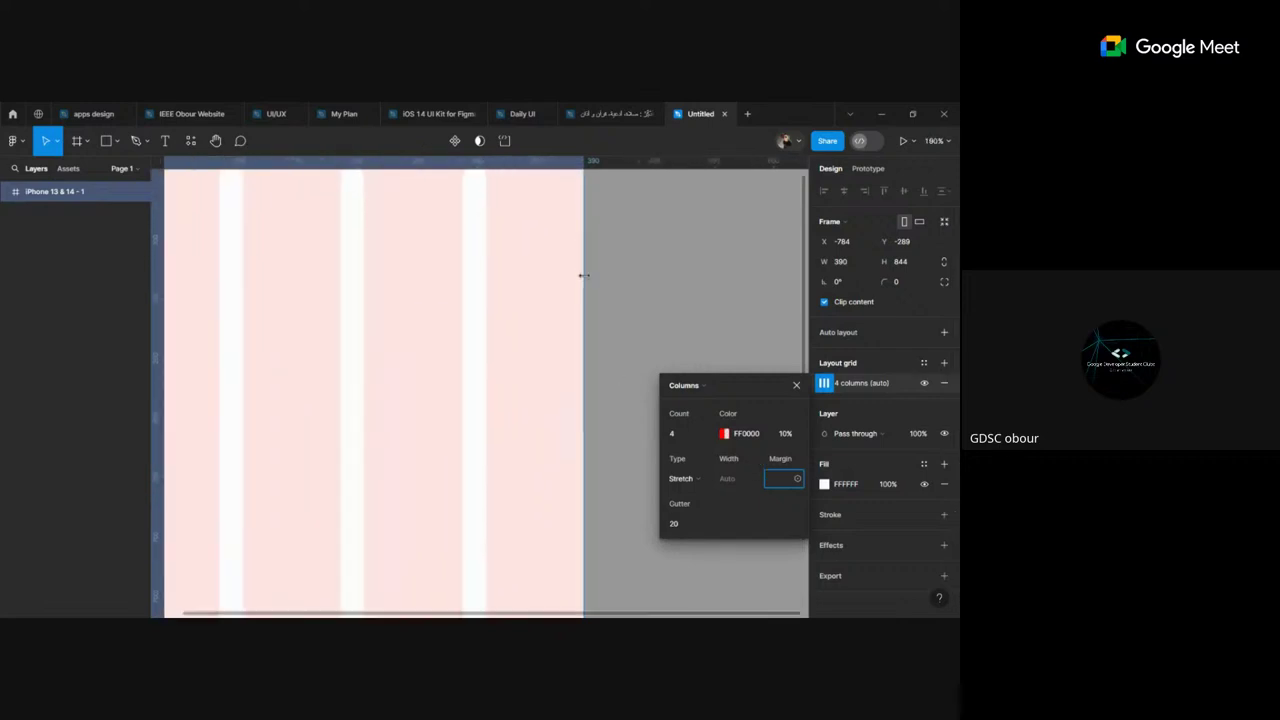
pyautogui.scroll(3, 587, 281)
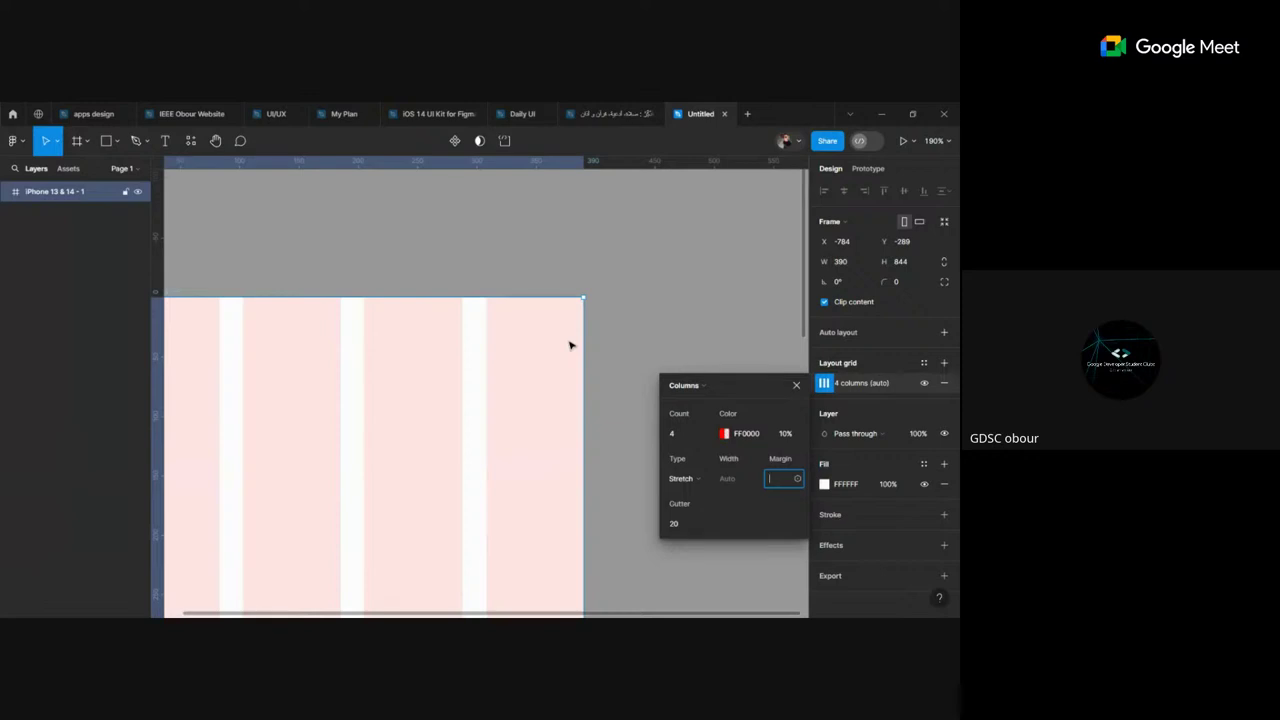
pyautogui.write('18')
# Step: Close the grid settings and zoom in and out to check the 18 side margins
pyautogui.click(621, 457)
pyautogui.scroll(2, 560, 414)
pyautogui.scroll(3, 569, 416)
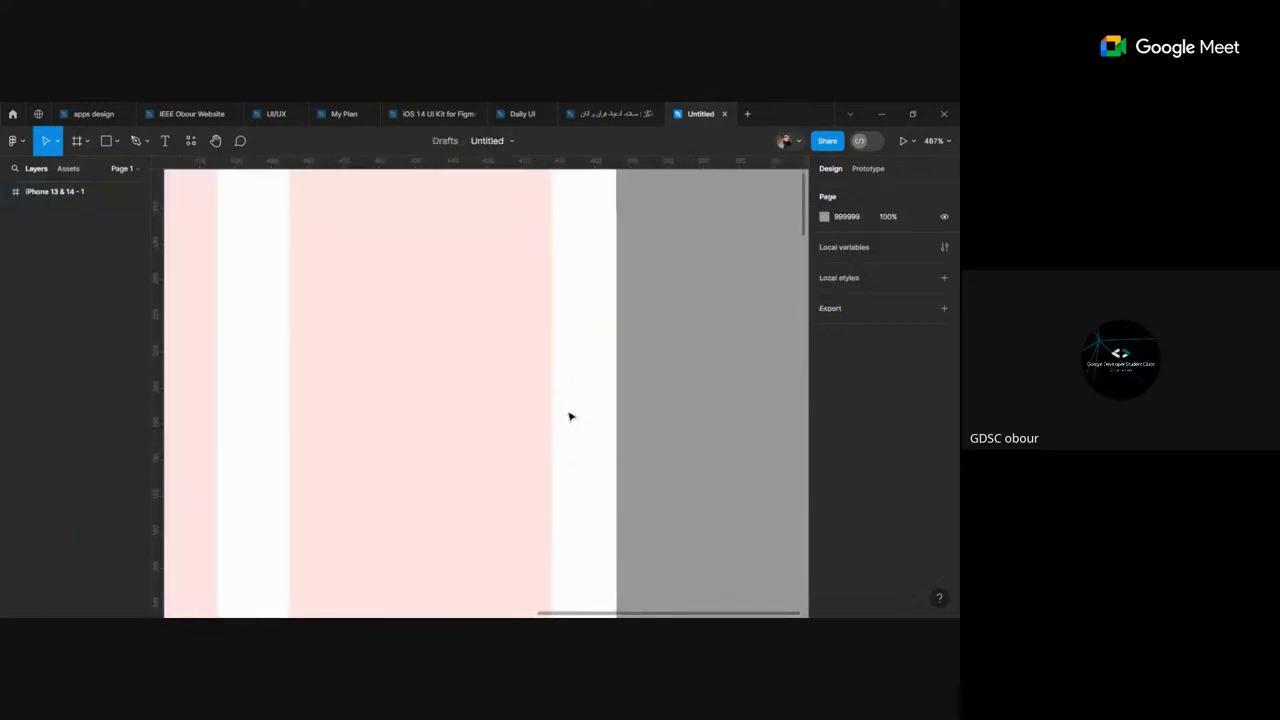
pyautogui.scroll(2, 569, 416)
pyautogui.scroll(1, 569, 416)
pyautogui.scroll(2, 569, 416)
pyautogui.scroll(1, 569, 416)
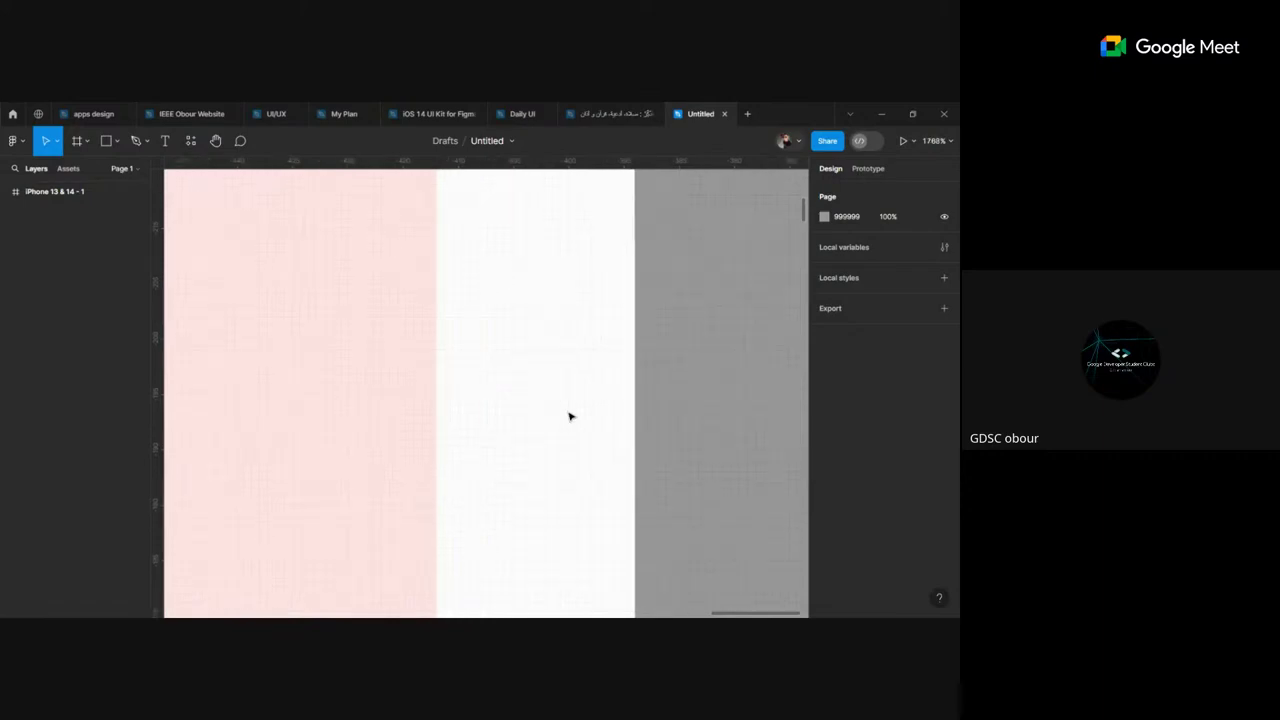
pyautogui.scroll(3, 612, 406)
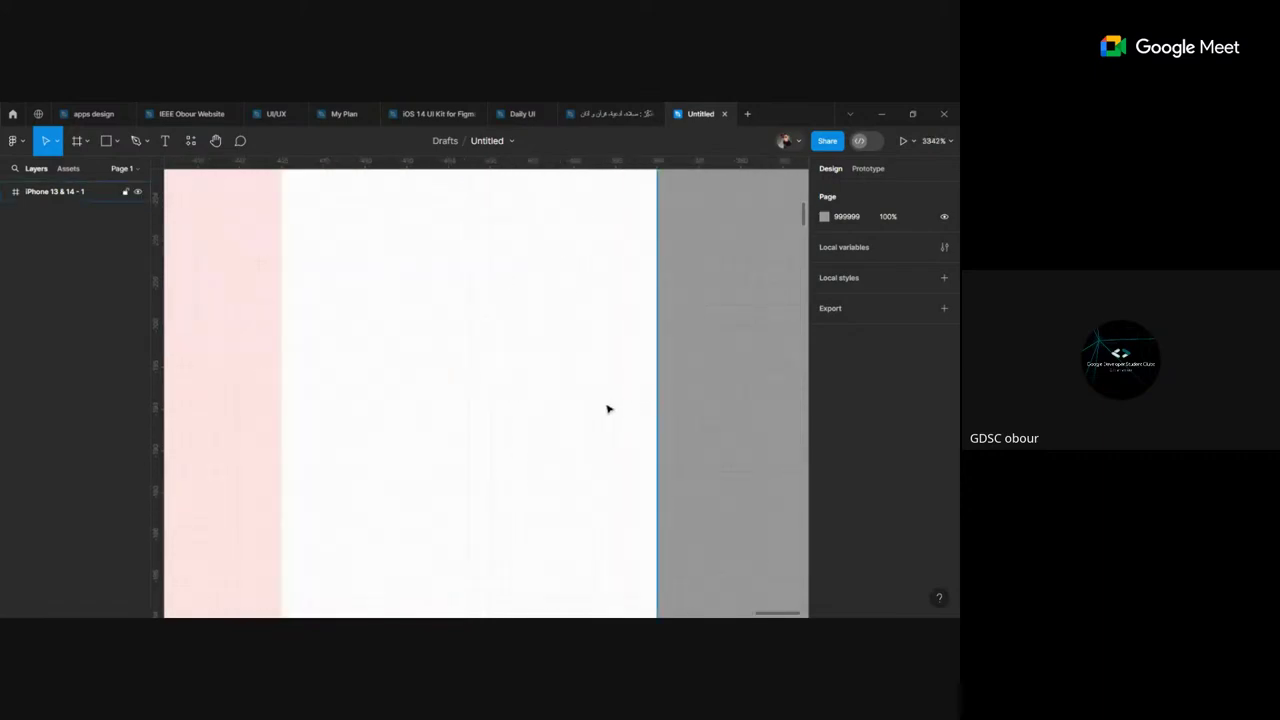
pyautogui.scroll(-2, 399, 403)
pyautogui.scroll(-3, 399, 403)
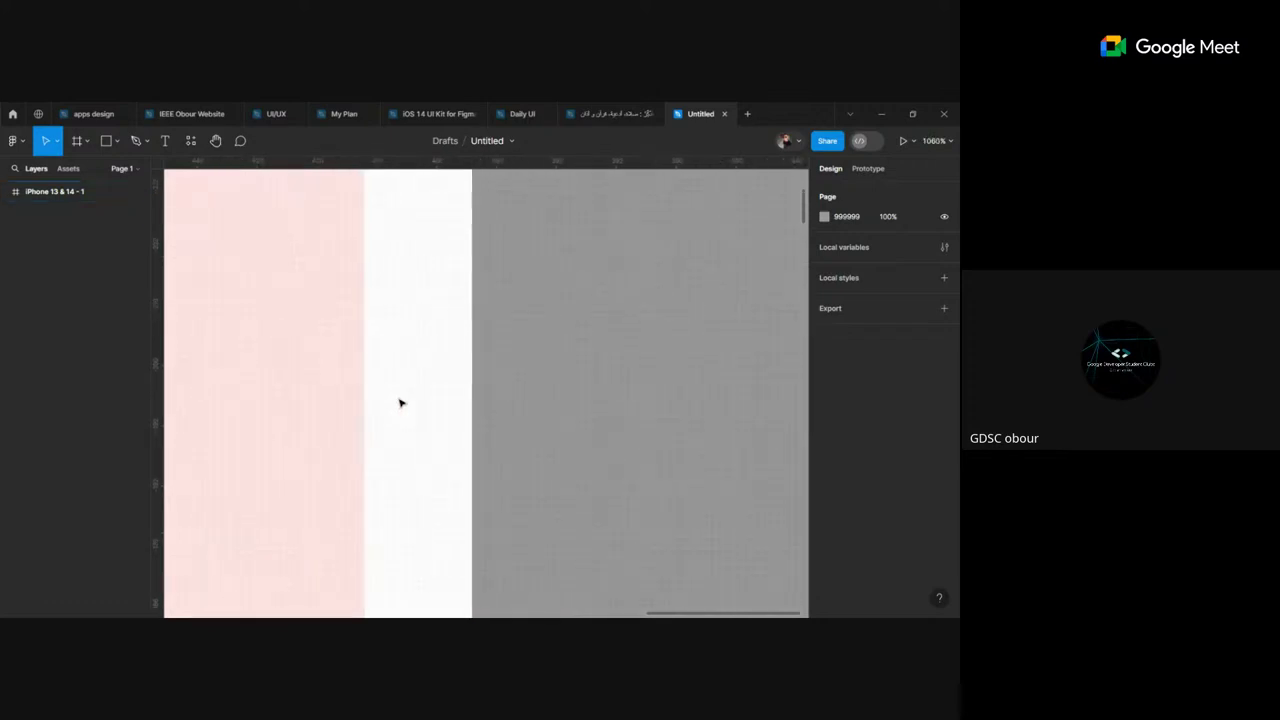
pyautogui.scroll(-1, 399, 403)
pyautogui.scroll(-2, 399, 403)
pyautogui.scroll(-2, 399, 403)
pyautogui.scroll(-2, 399, 403)
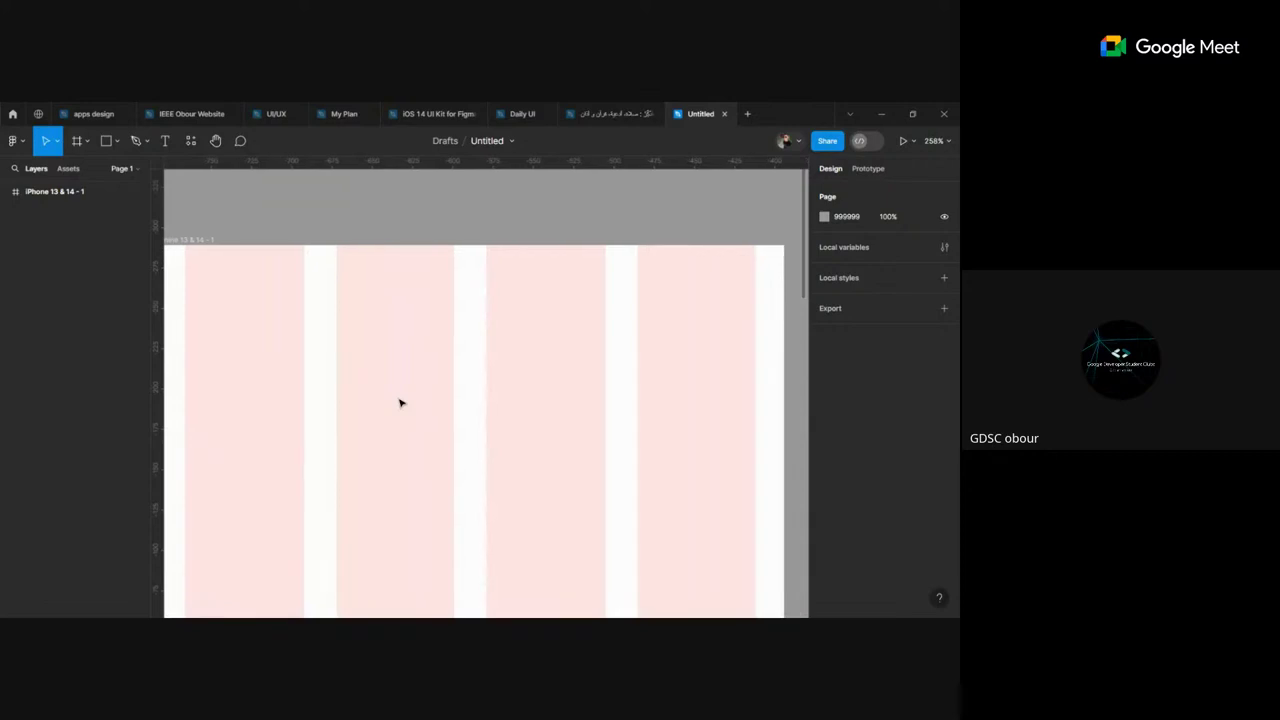
pyautogui.scroll(-1, 399, 403)
# Step: Change the iPhone frame's column grid gutter from 20 to 16
pyautogui.click(244, 283)
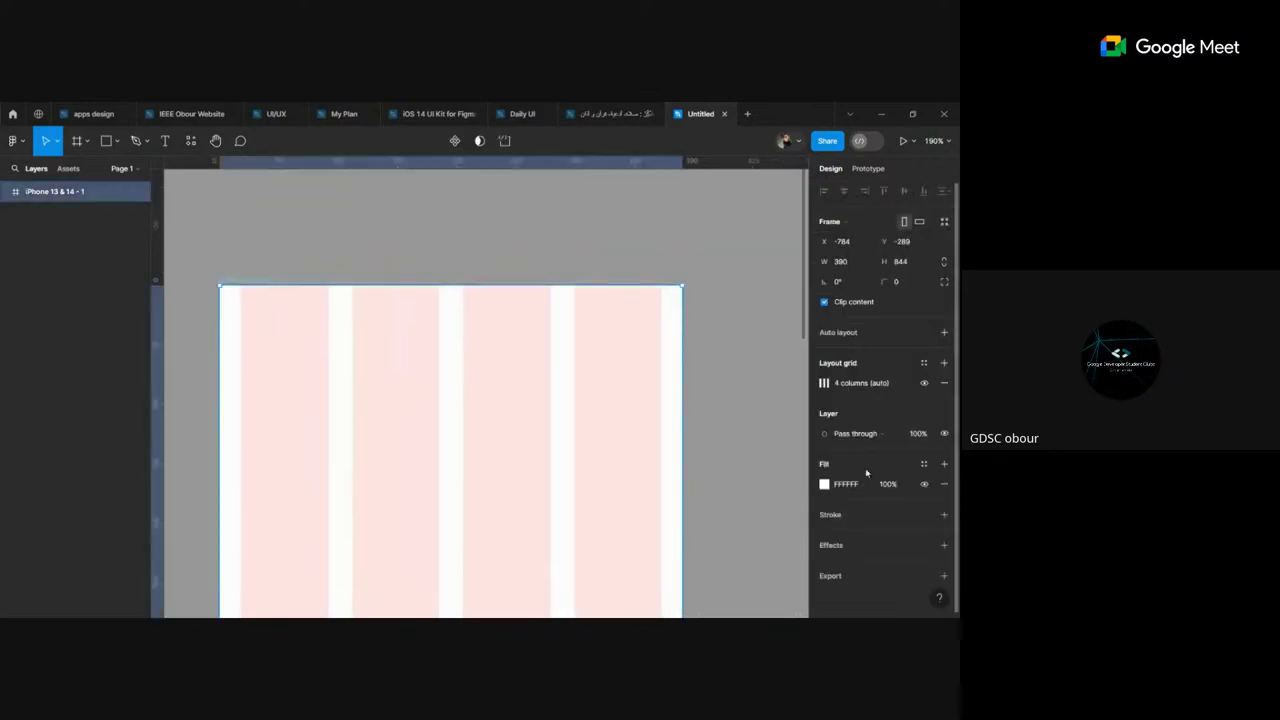
pyautogui.click(824, 383)
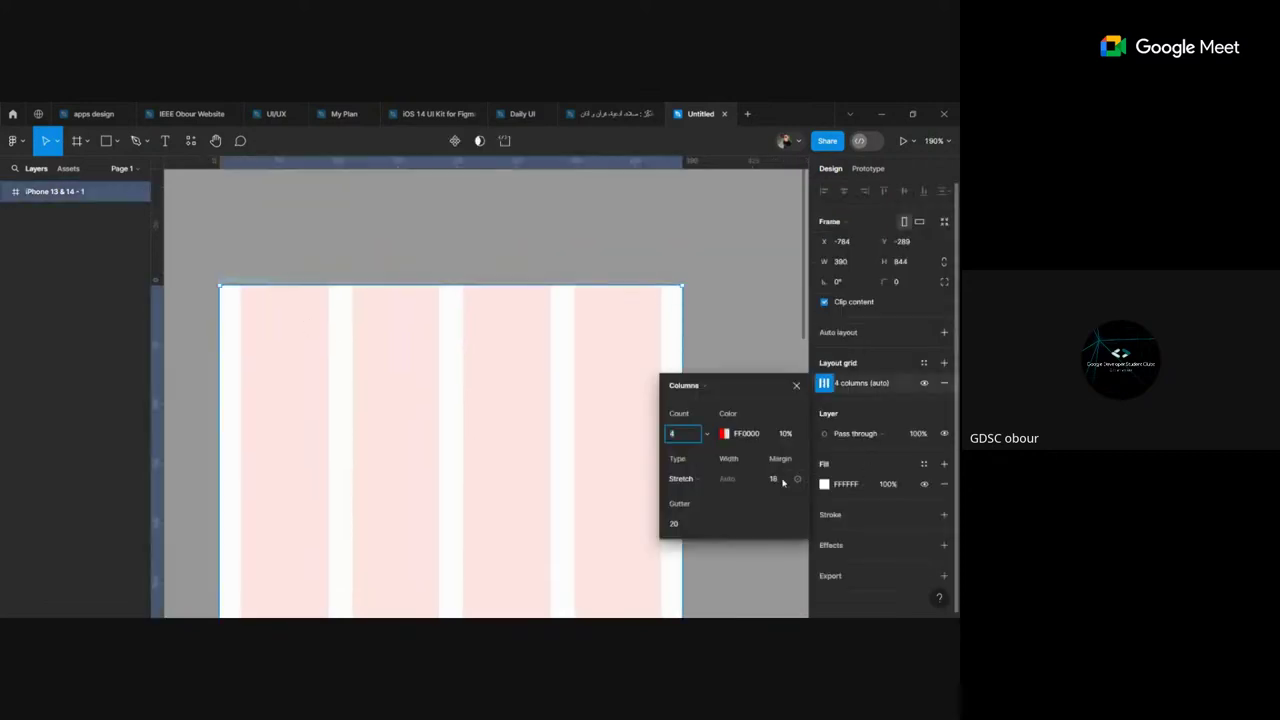
pyautogui.click(675, 526)
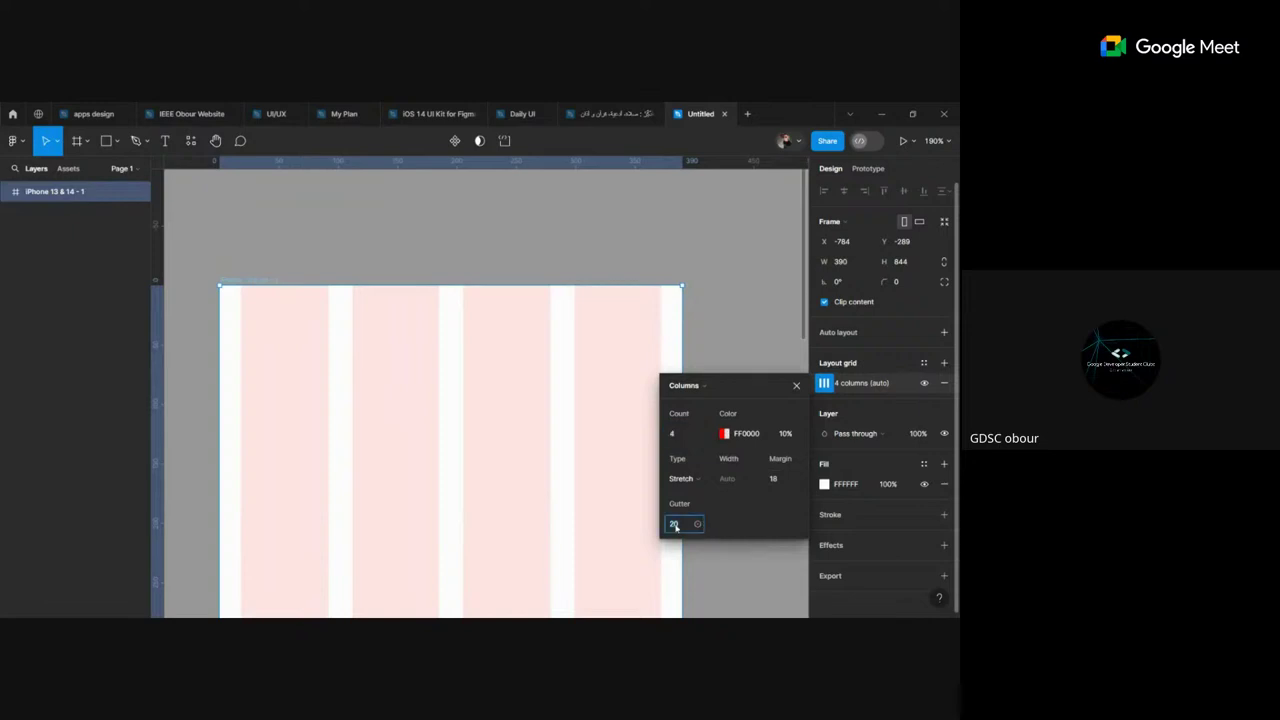
pyautogui.write('16')
pyautogui.press('Return')
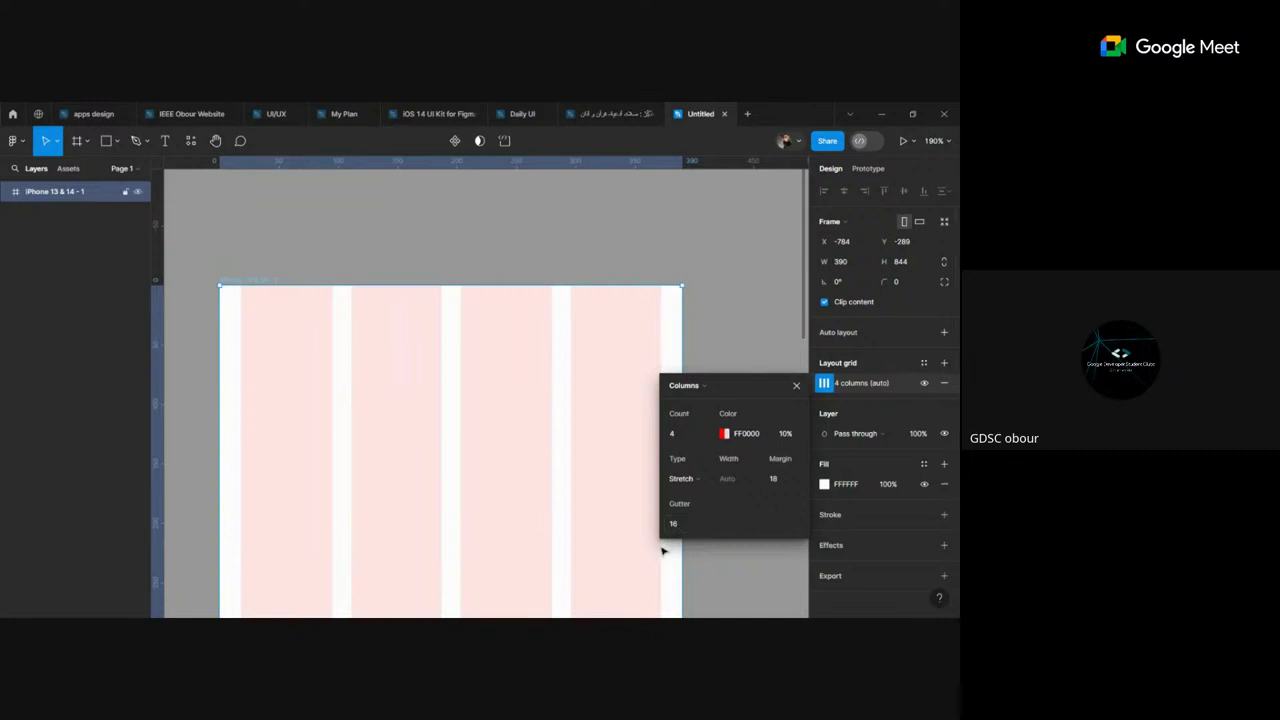
# Step: Deselect the frame and scroll around the canvas to inspect the narrower column gaps
pyautogui.click(754, 319)
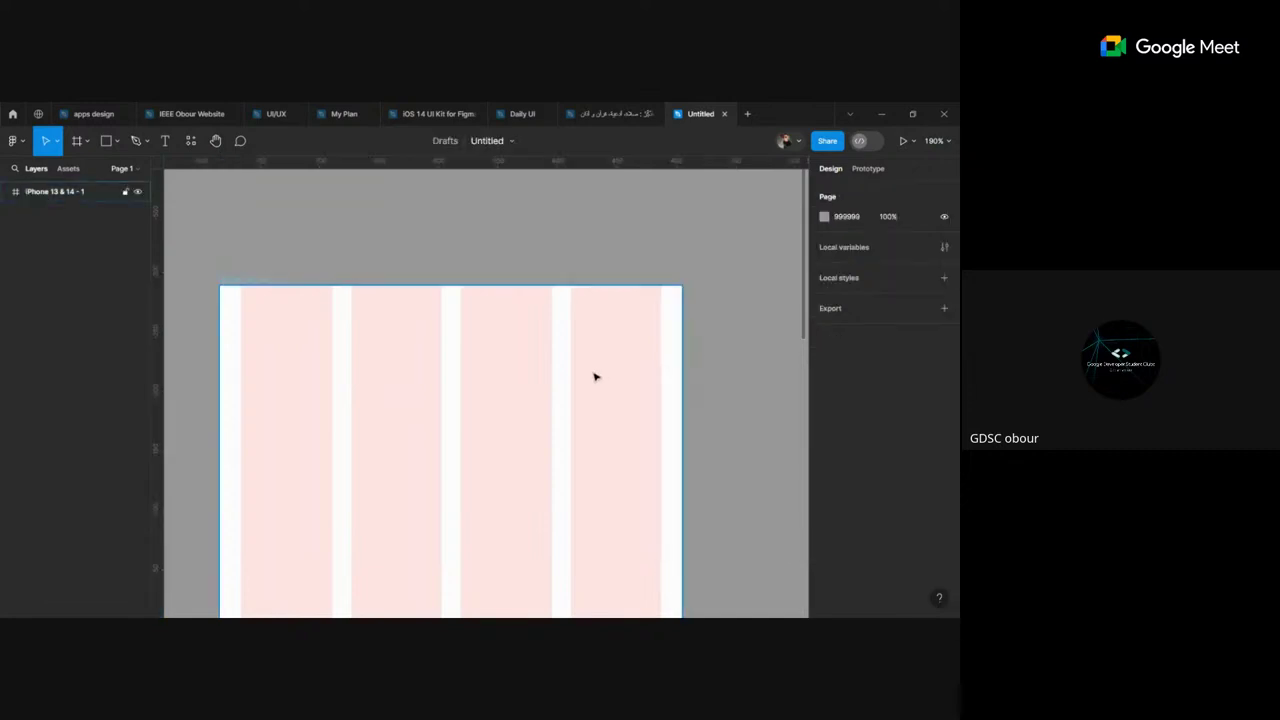
pyautogui.scroll(3, 593, 376)
pyautogui.scroll(3, 593, 376)
pyautogui.hscroll(-3, 466, 418)
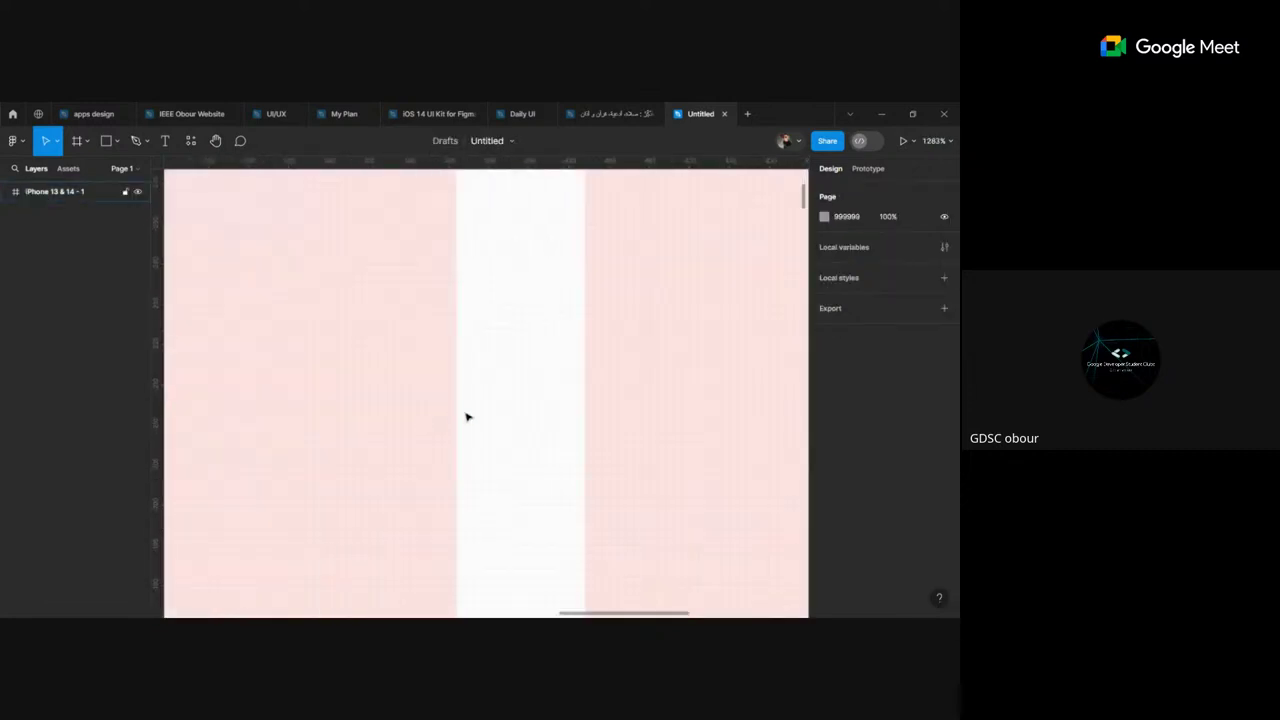
pyautogui.scroll(-5, 466, 417)
pyautogui.scroll(-5, 466, 417)
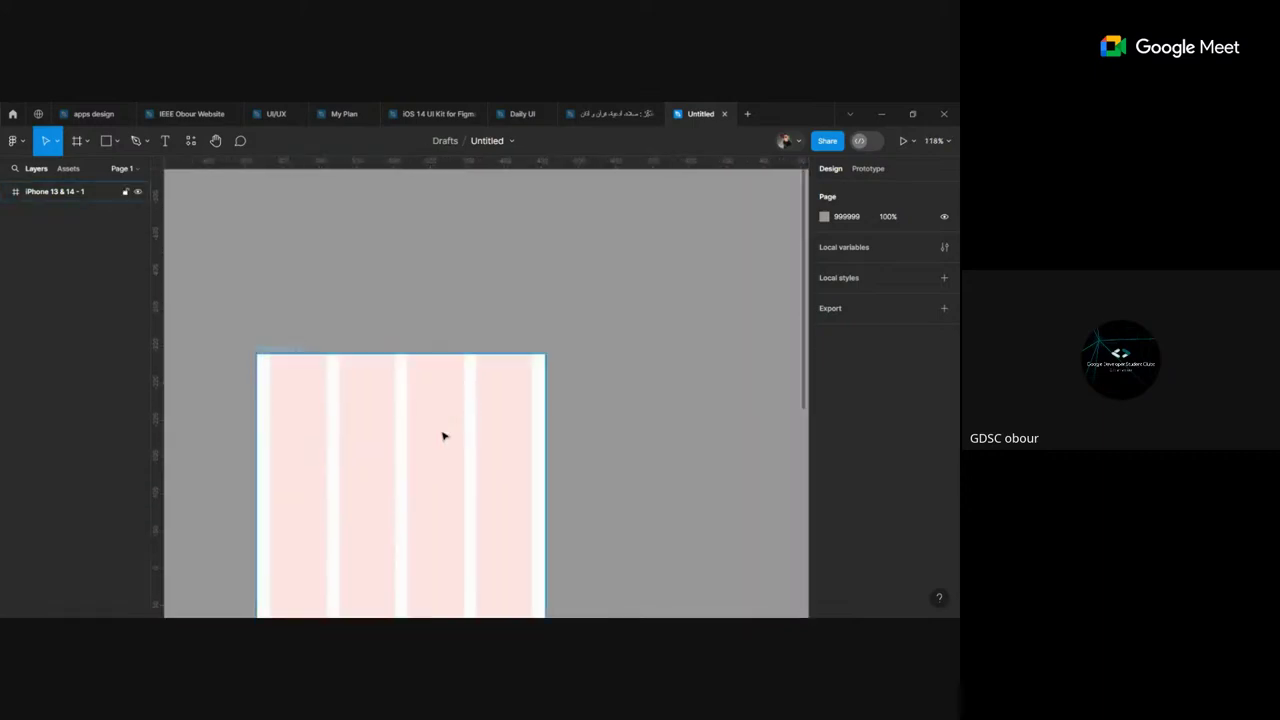
pyautogui.hscroll(-3, 443, 434)
pyautogui.scroll(-3, 443, 434)
pyautogui.scroll(-2, 443, 436)
pyautogui.scroll(-1, 443, 436)
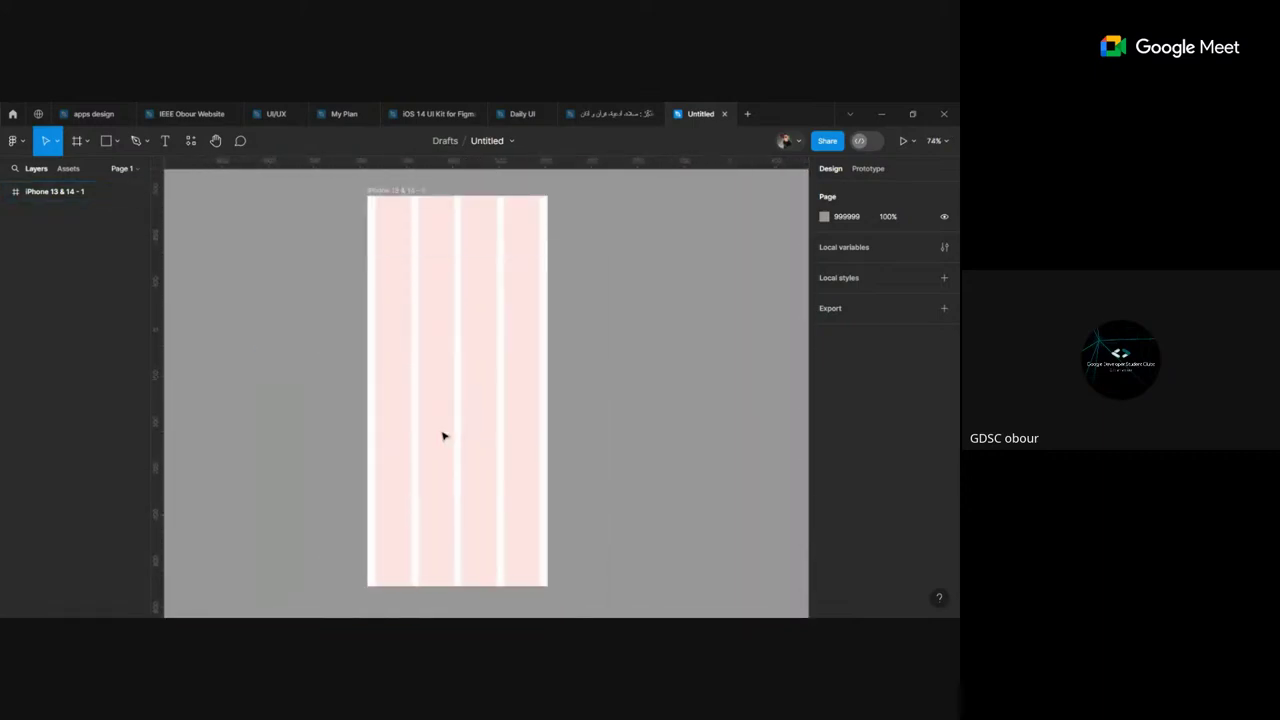
pyautogui.hscroll(-3, 443, 435)
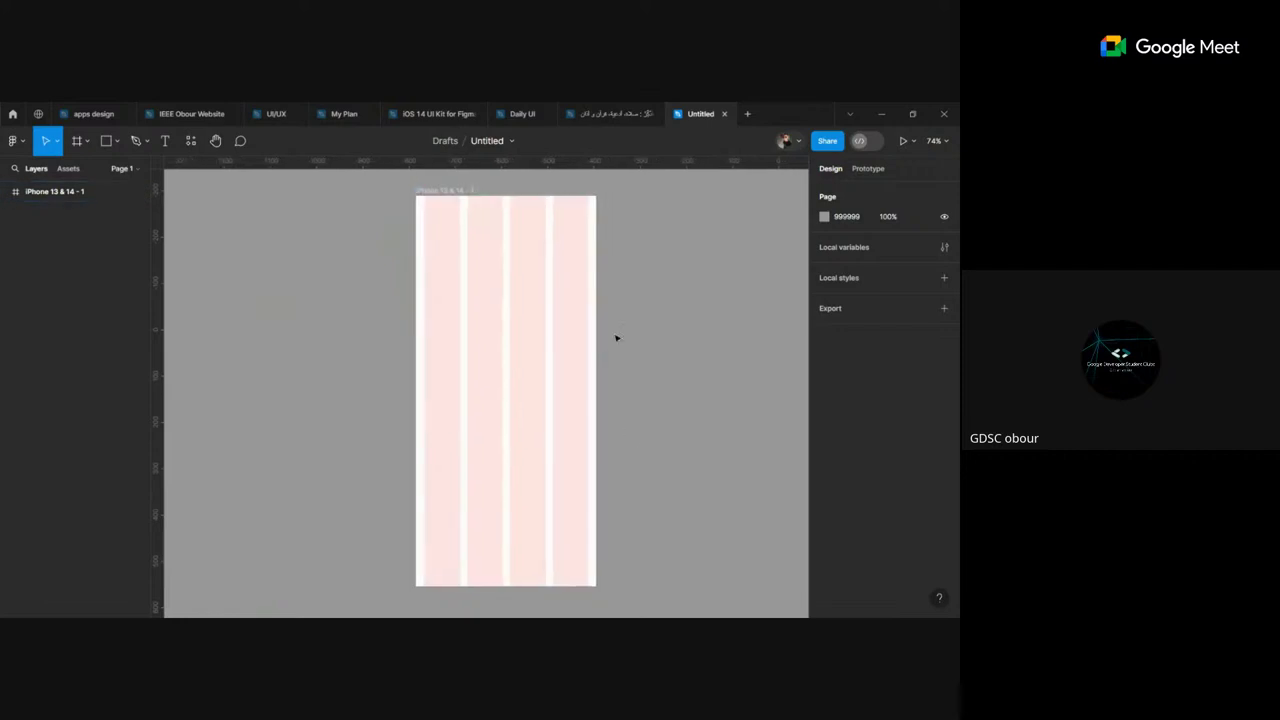
# Step: Select the iPhone frame, then switch to the Arabic-titled design file
pyautogui.click(530, 328)
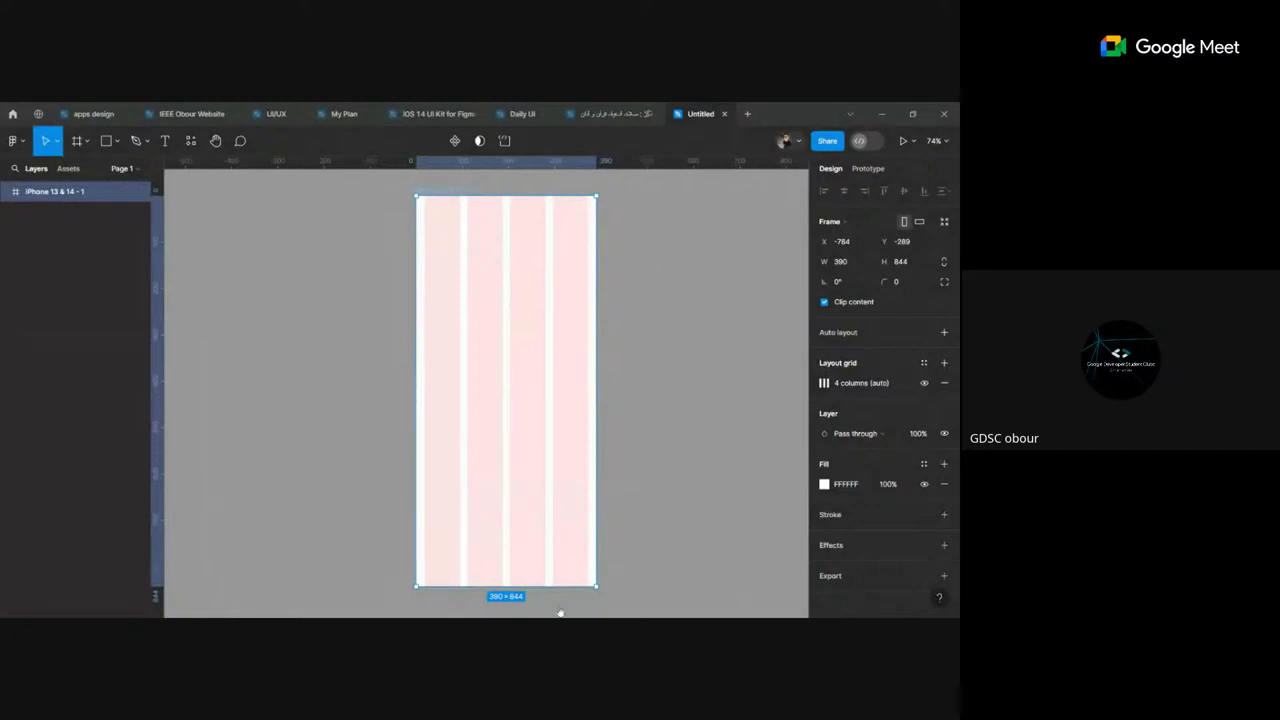
pyautogui.moveTo(190, 114)
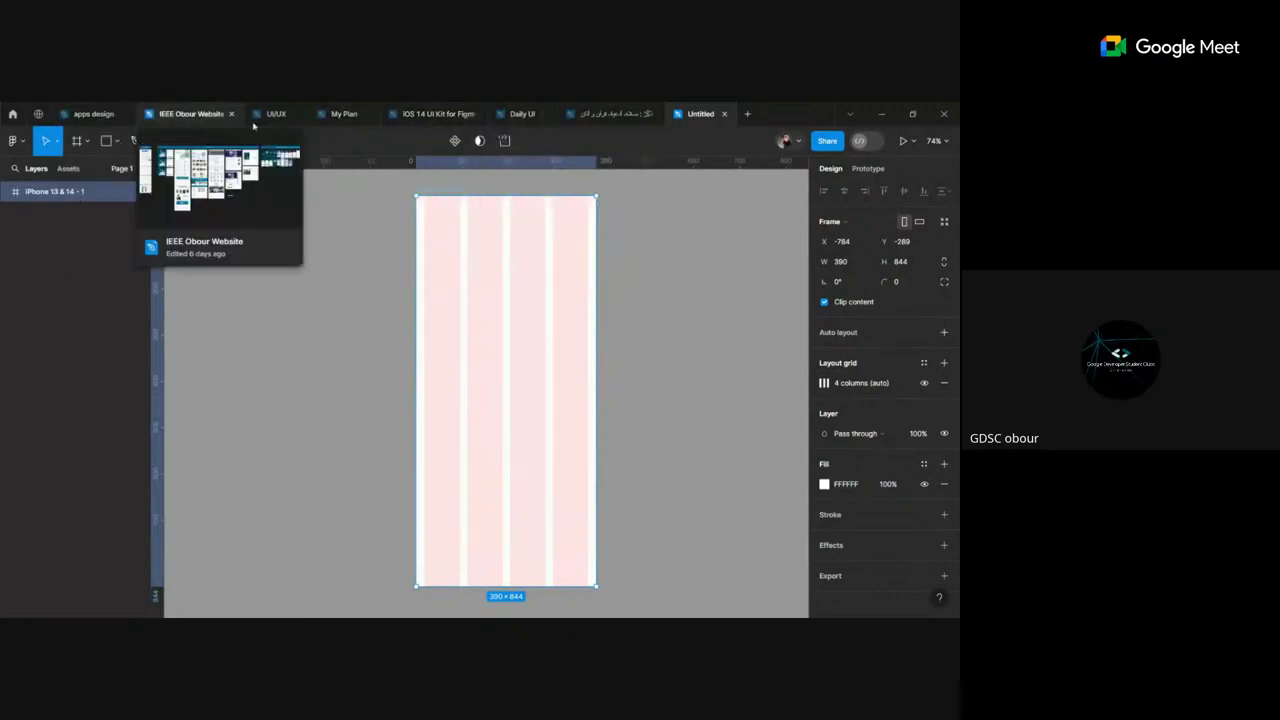
pyautogui.click(604, 122)
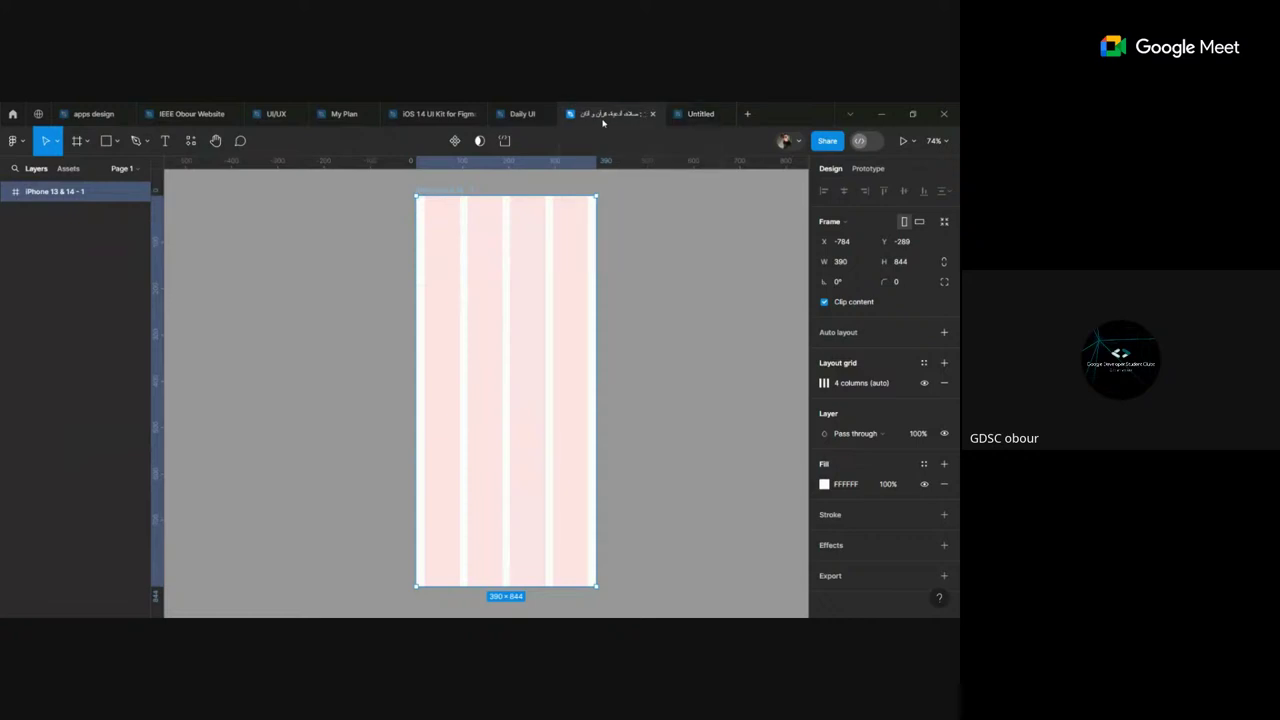
# Step: Inspect the StatusBar / iPhone 13 instance, then return to the Untitled draft and deselect
pyautogui.scroll(3, 574, 401)
pyautogui.scroll(5, 574, 401)
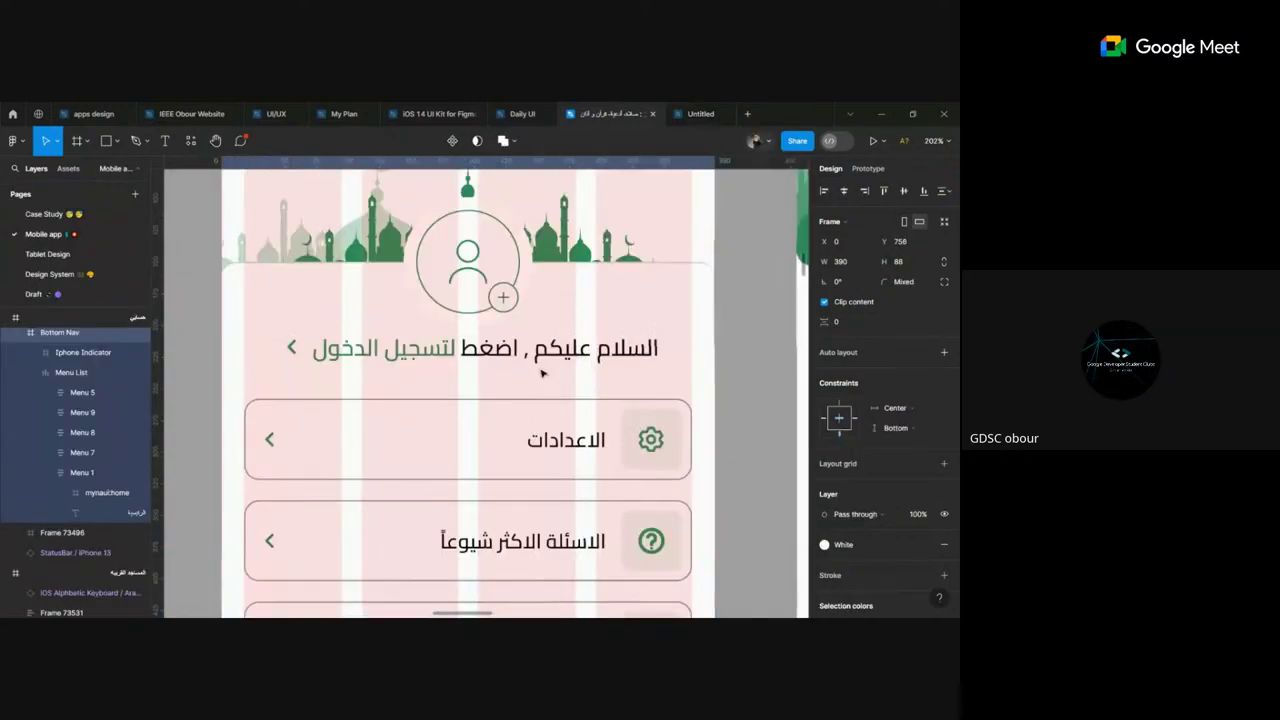
pyautogui.scroll(3, 541, 373)
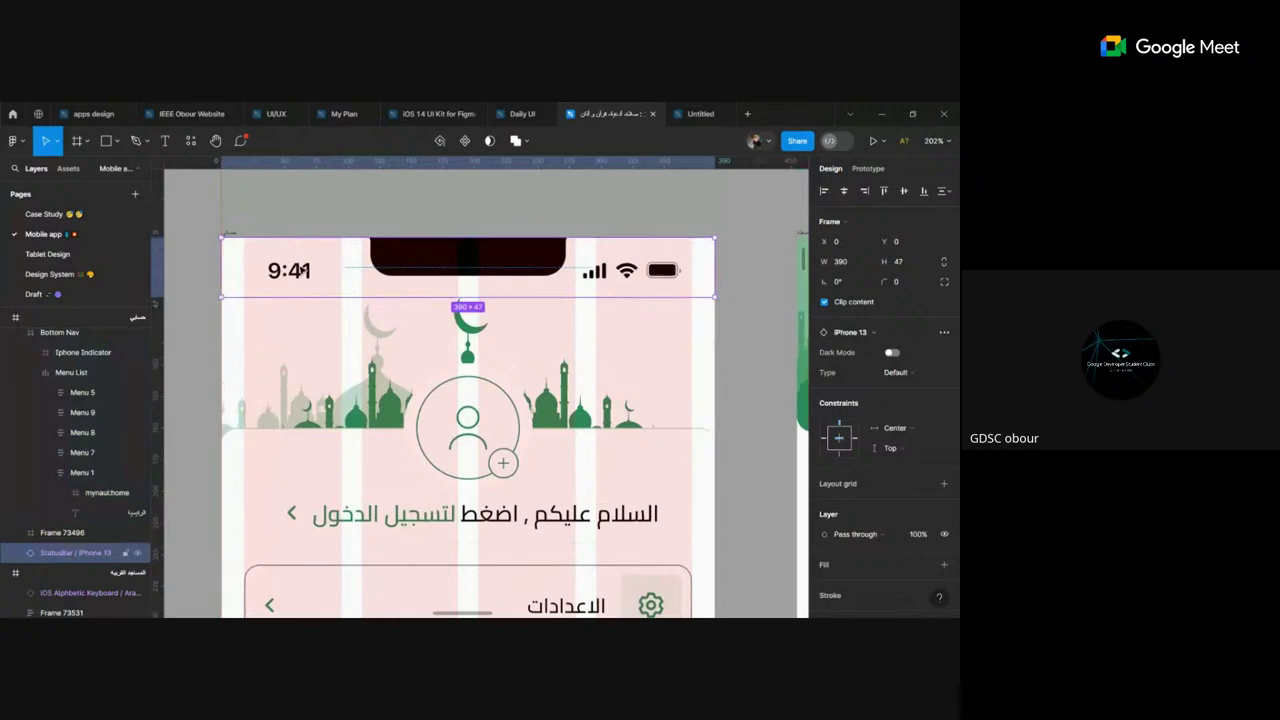
pyautogui.click(300, 270)
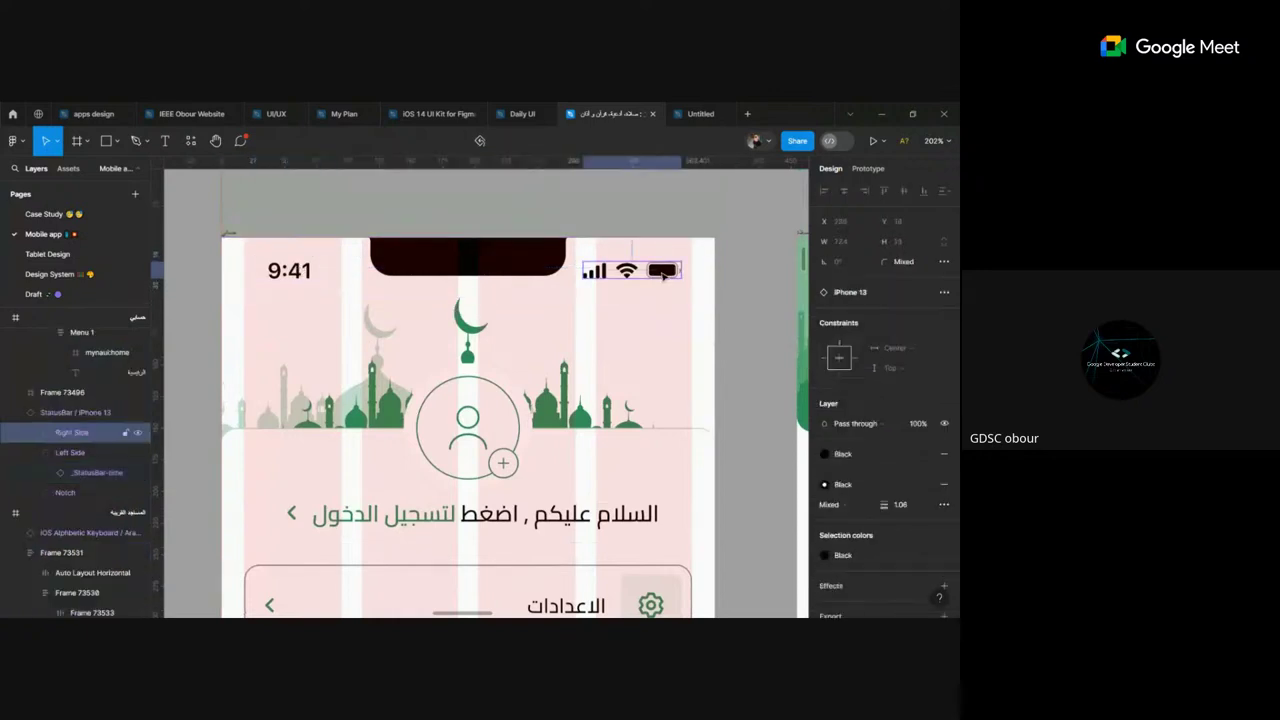
pyautogui.click(729, 283)
pyautogui.click(596, 273)
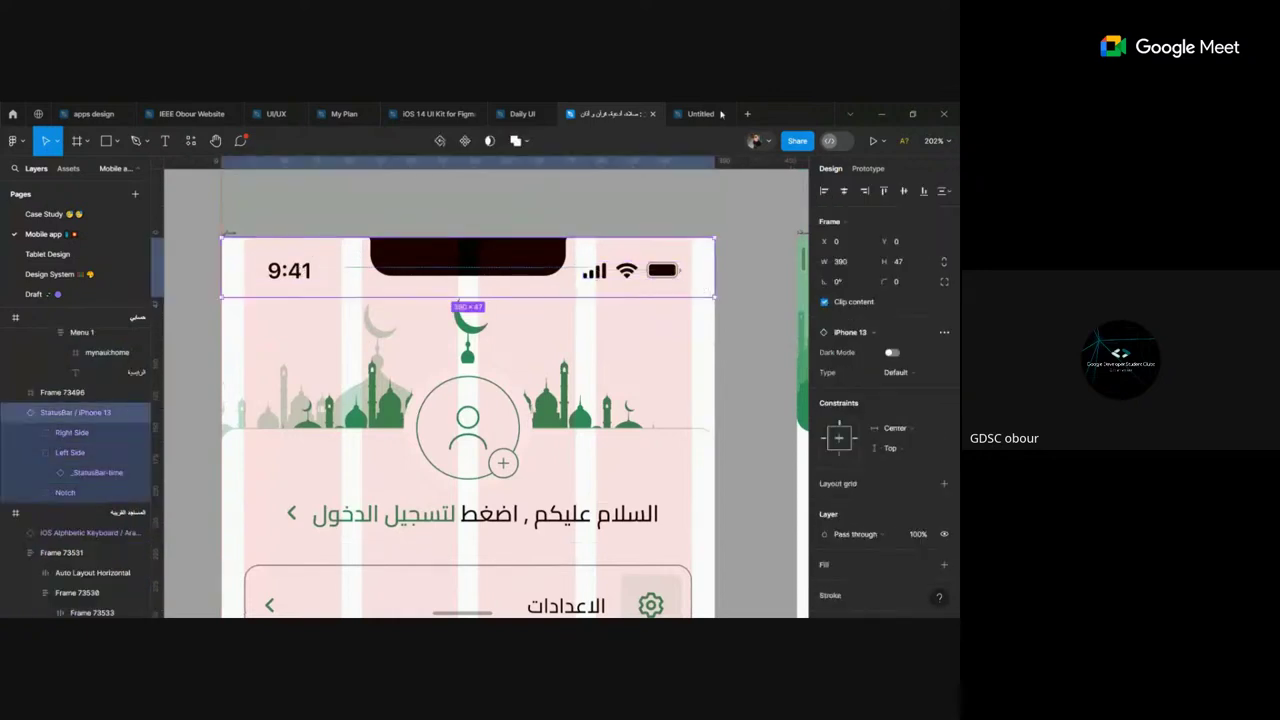
pyautogui.click(703, 114)
pyautogui.click(323, 228)
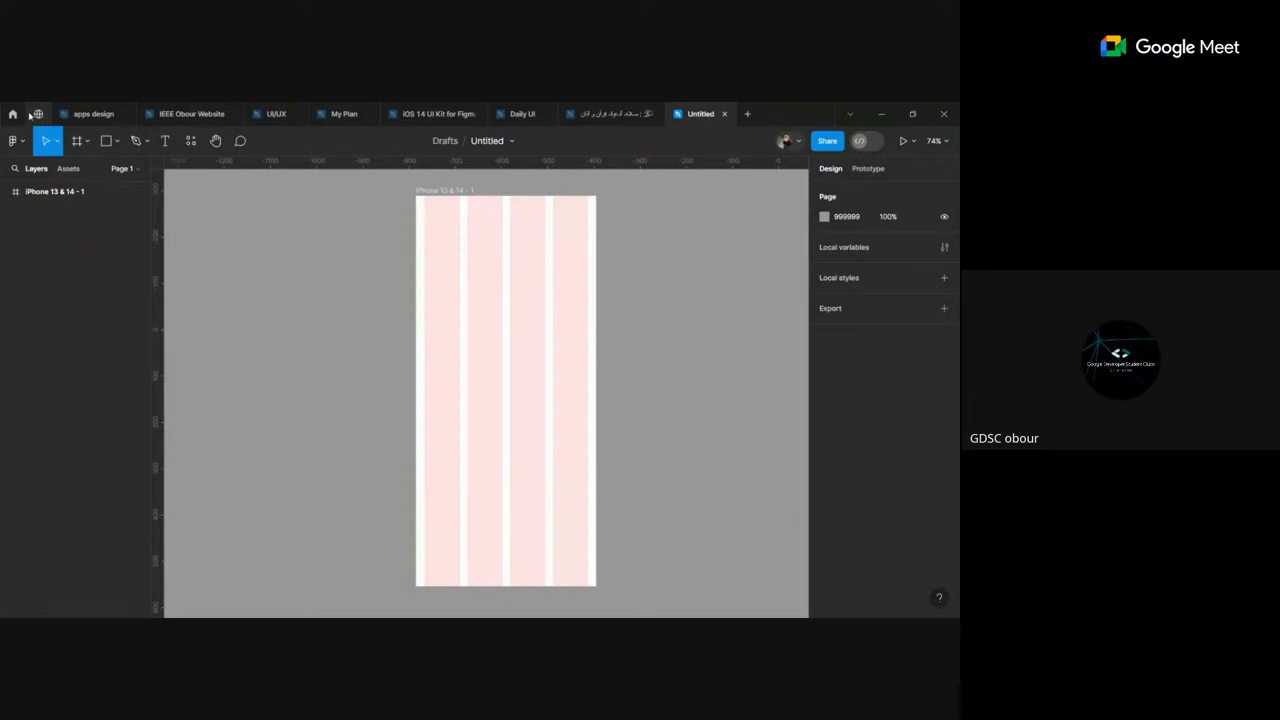
# Step: Search Figma Community for 'ios 14 ui kit' and show all results
pyautogui.click(22, 115)
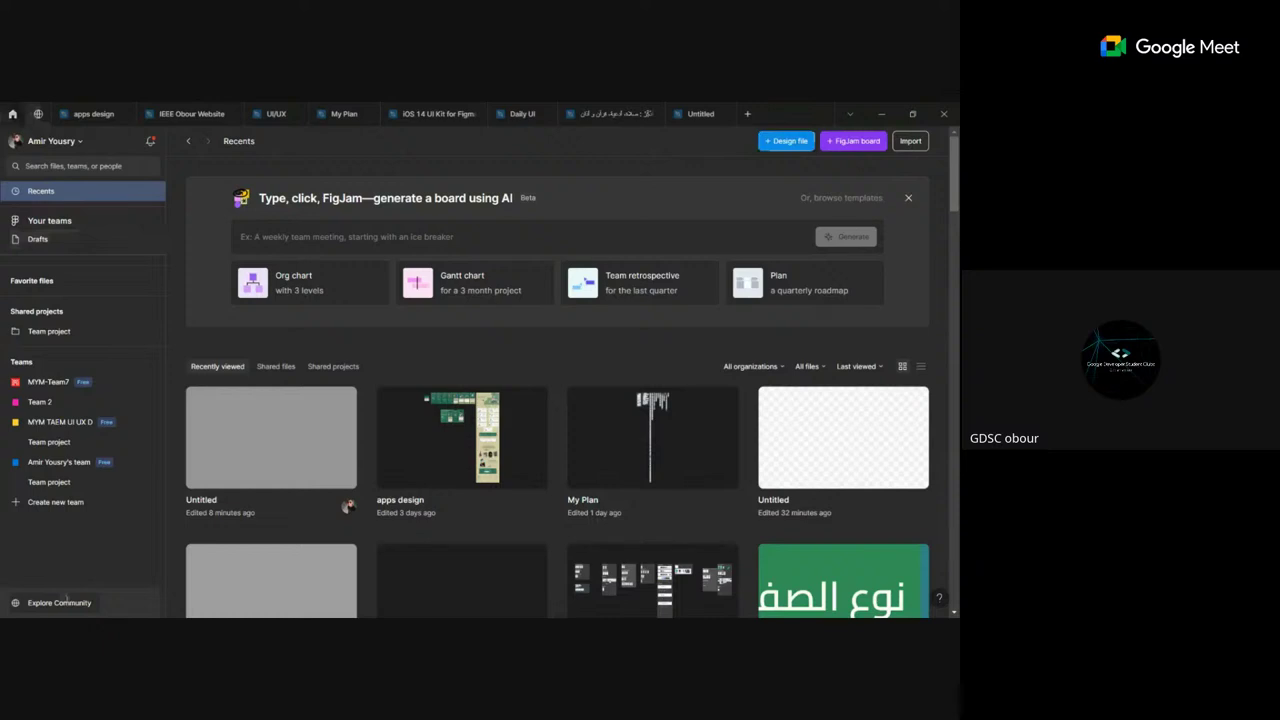
pyautogui.click(60, 602)
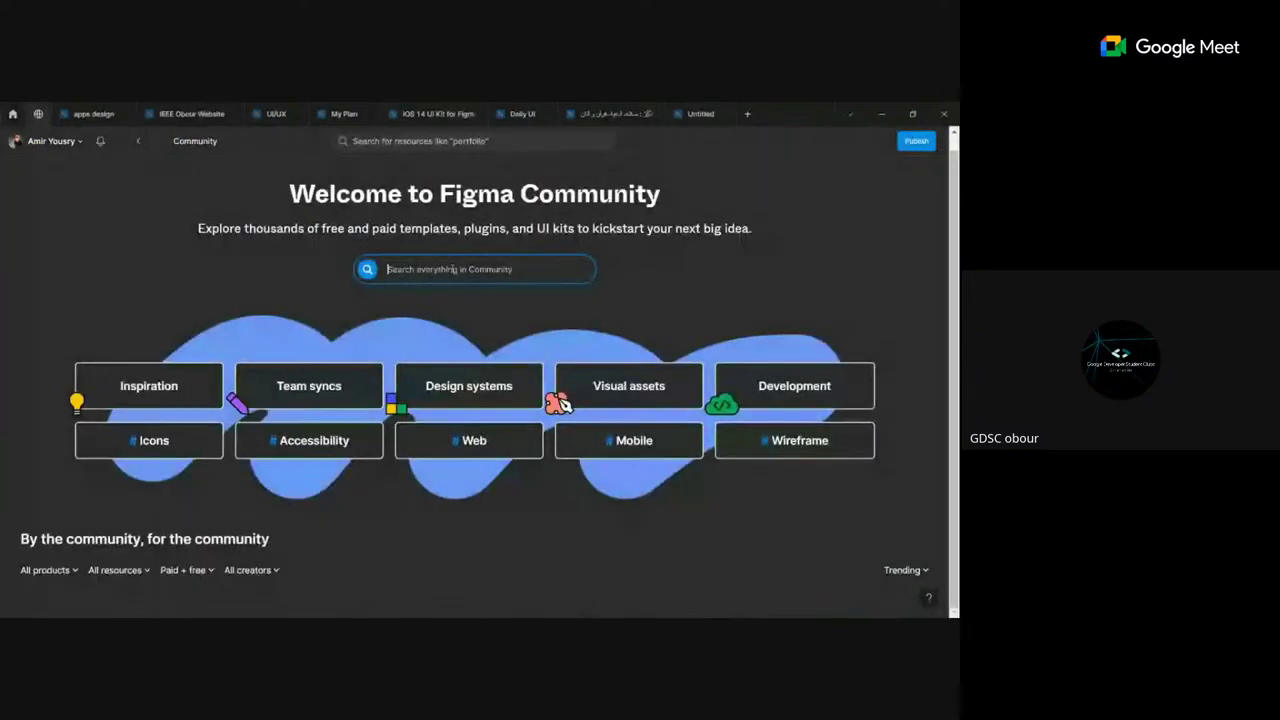
pyautogui.write('ic')
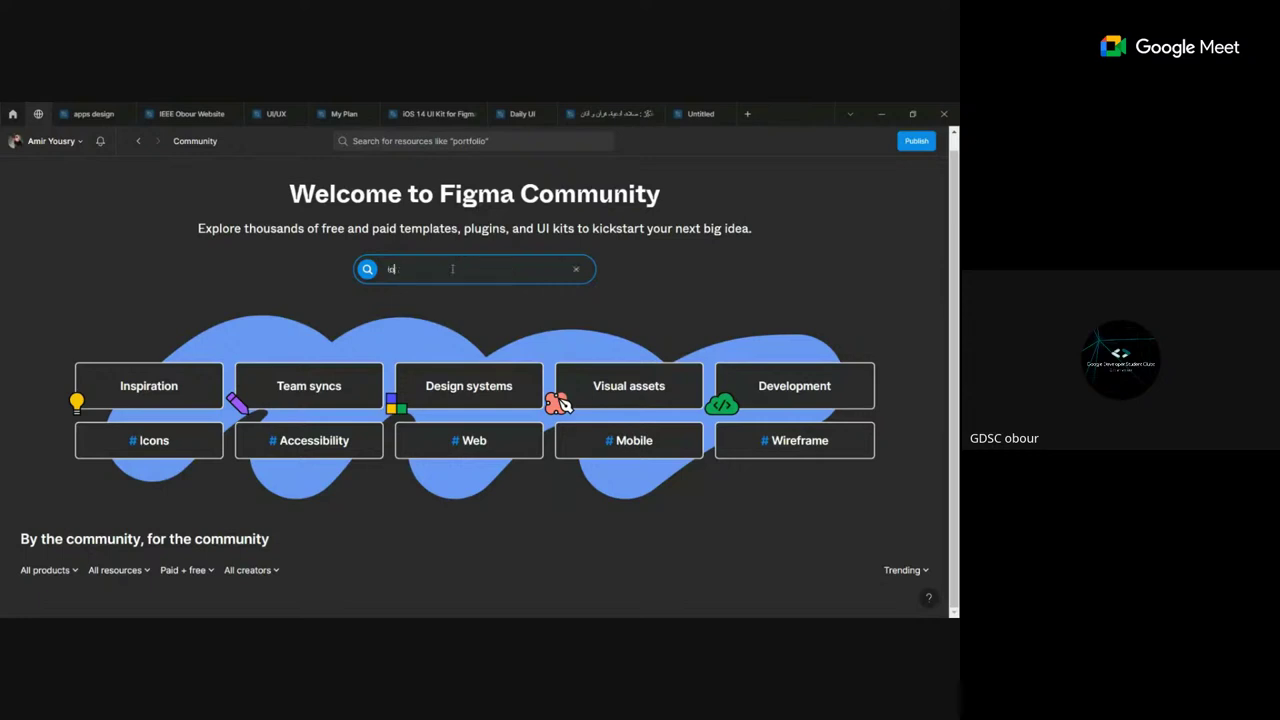
pyautogui.write('s')
pyautogui.write(' 14')
pyautogui.write(' ui')
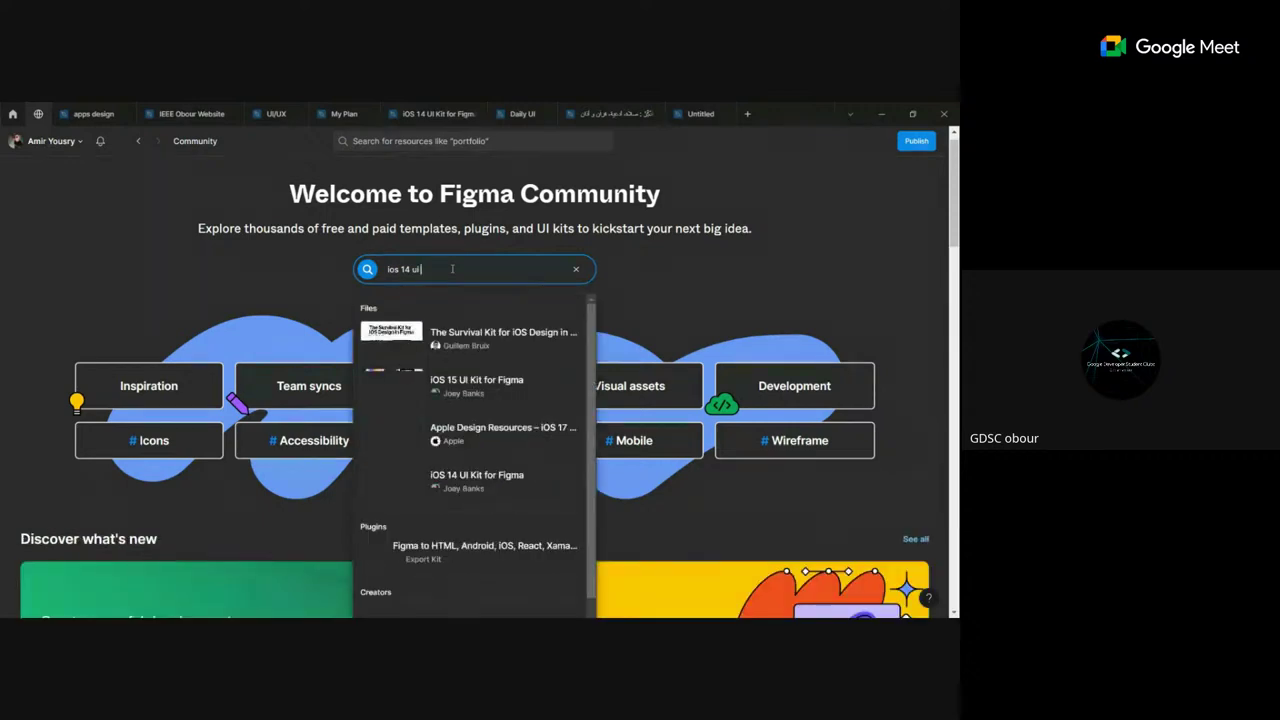
pyautogui.write(' ki')
pyautogui.write('it')
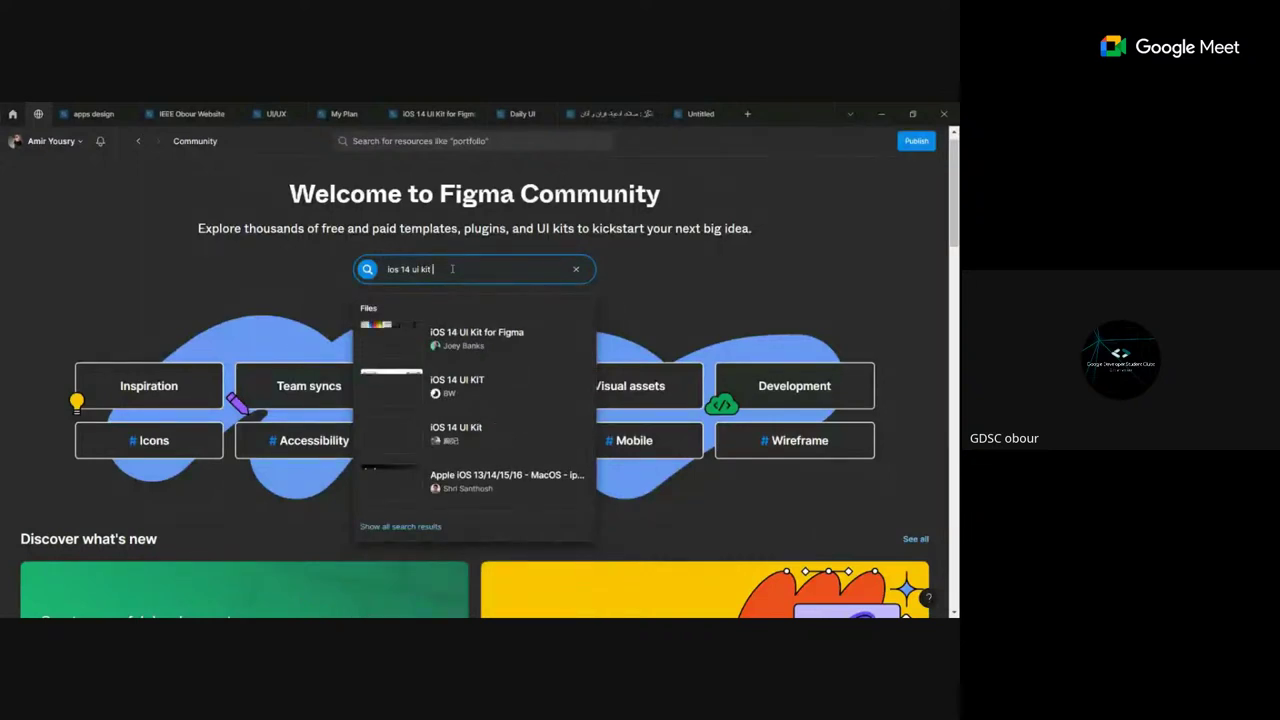
pyautogui.press('Return')
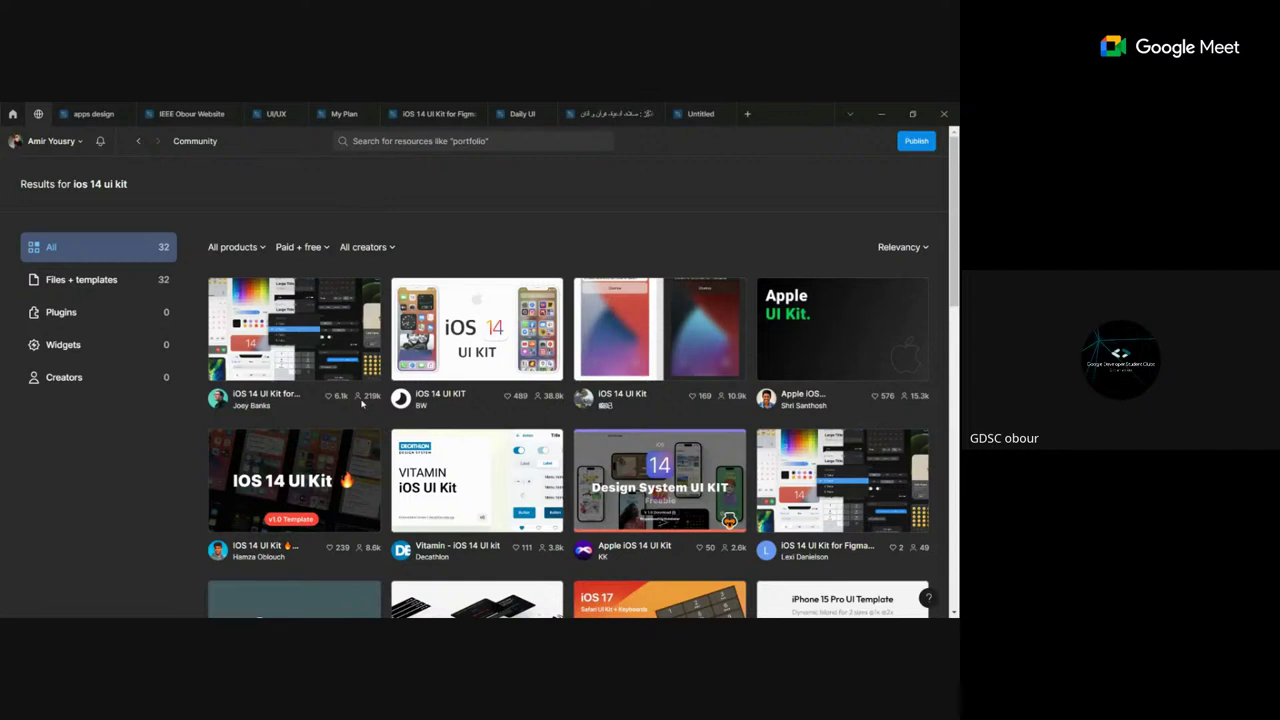
# Step: Open the first 'iOS 14 UI Kit for Figma' community result in the editor
pyautogui.click(349, 361)
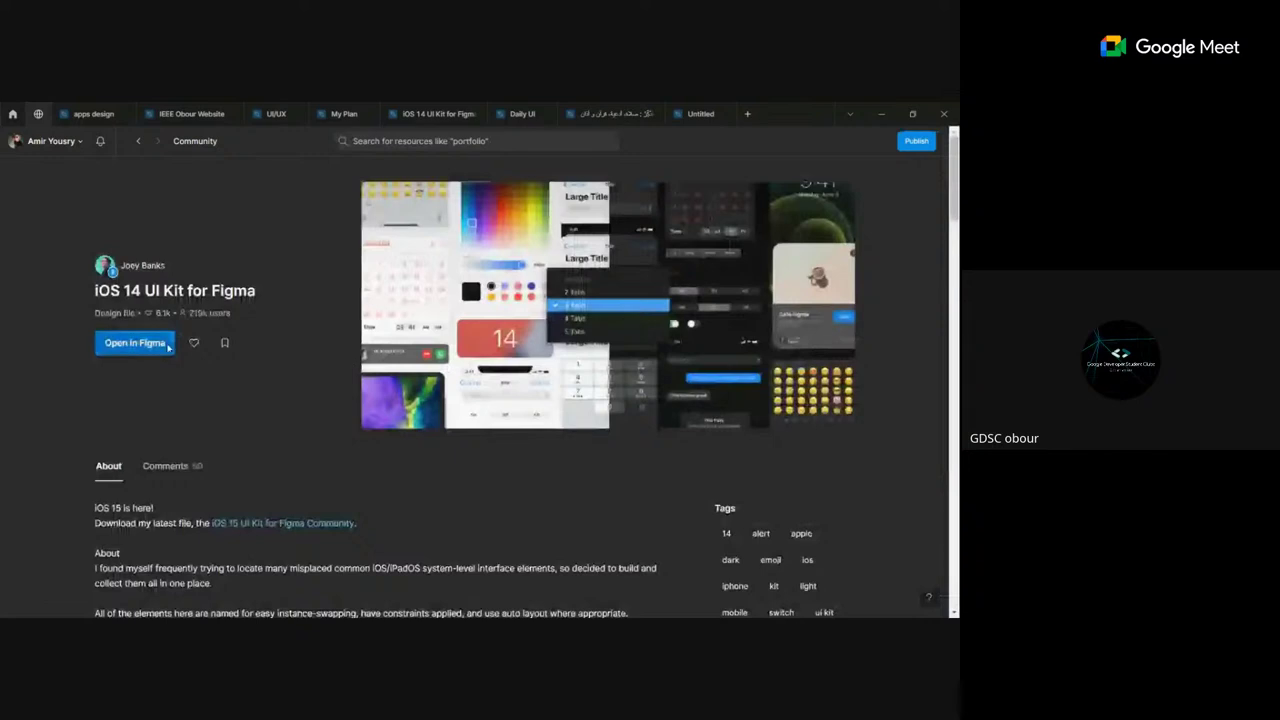
pyautogui.moveTo(433, 113)
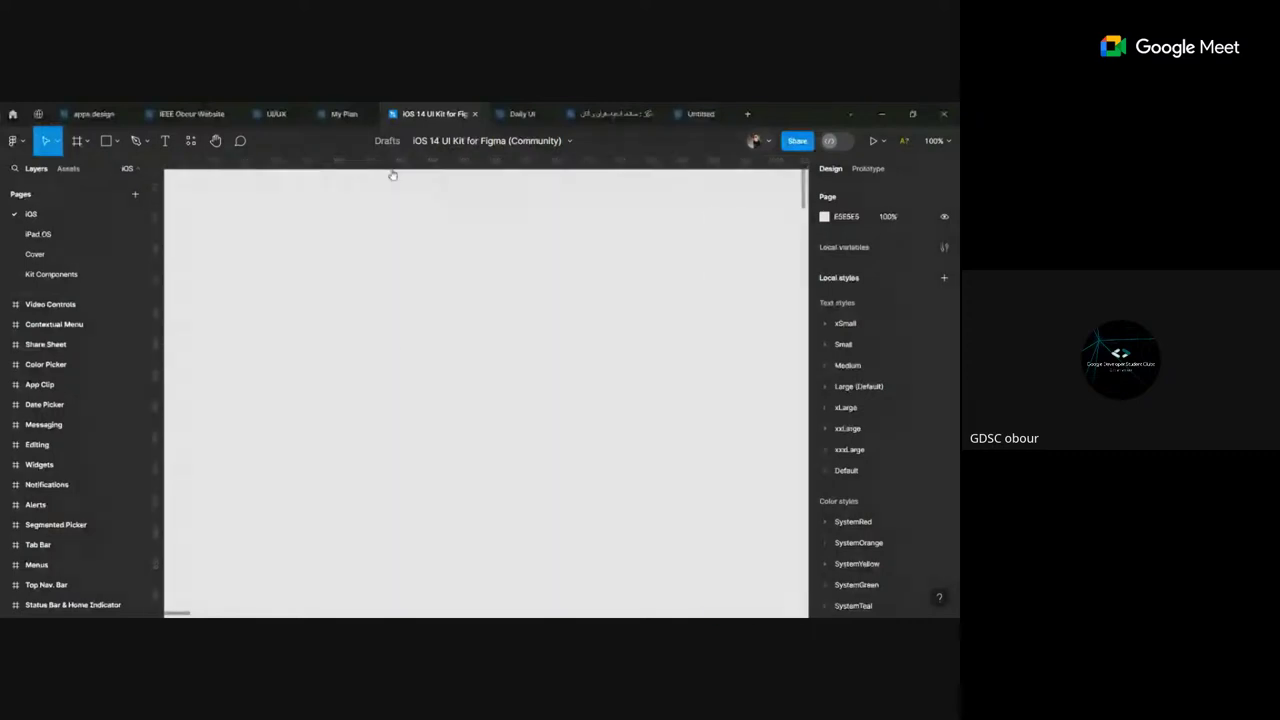
# Step: Pan around the iOS page and select the light numeric keypad frame
pyautogui.hscroll(3, 391, 348)
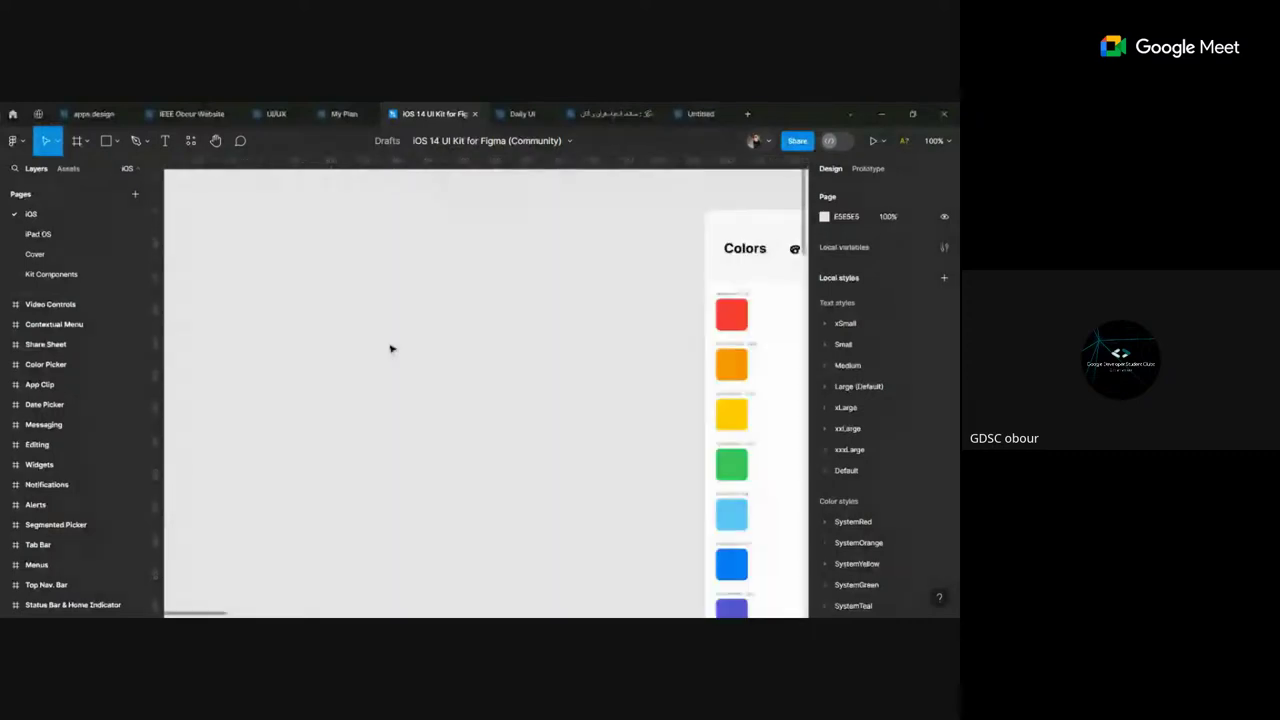
pyautogui.scroll(-5, 391, 348)
pyautogui.scroll(-3, 343, 318)
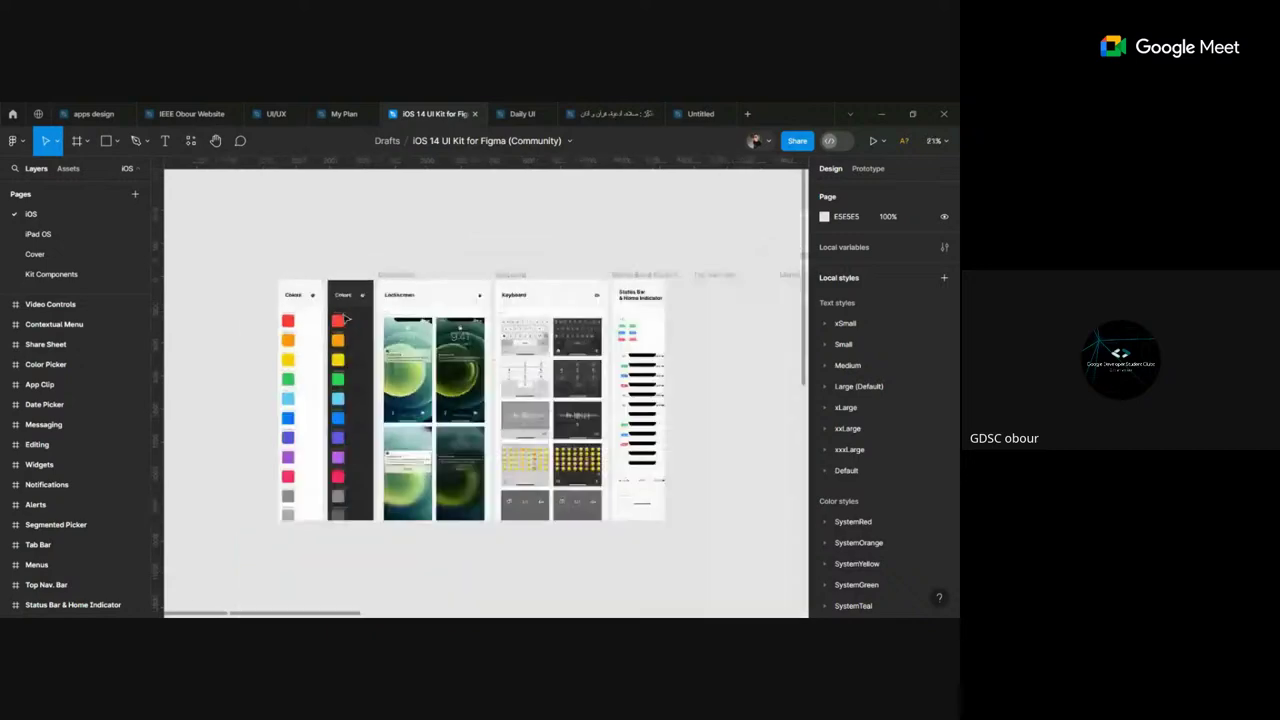
pyautogui.hscroll(5, 457, 316)
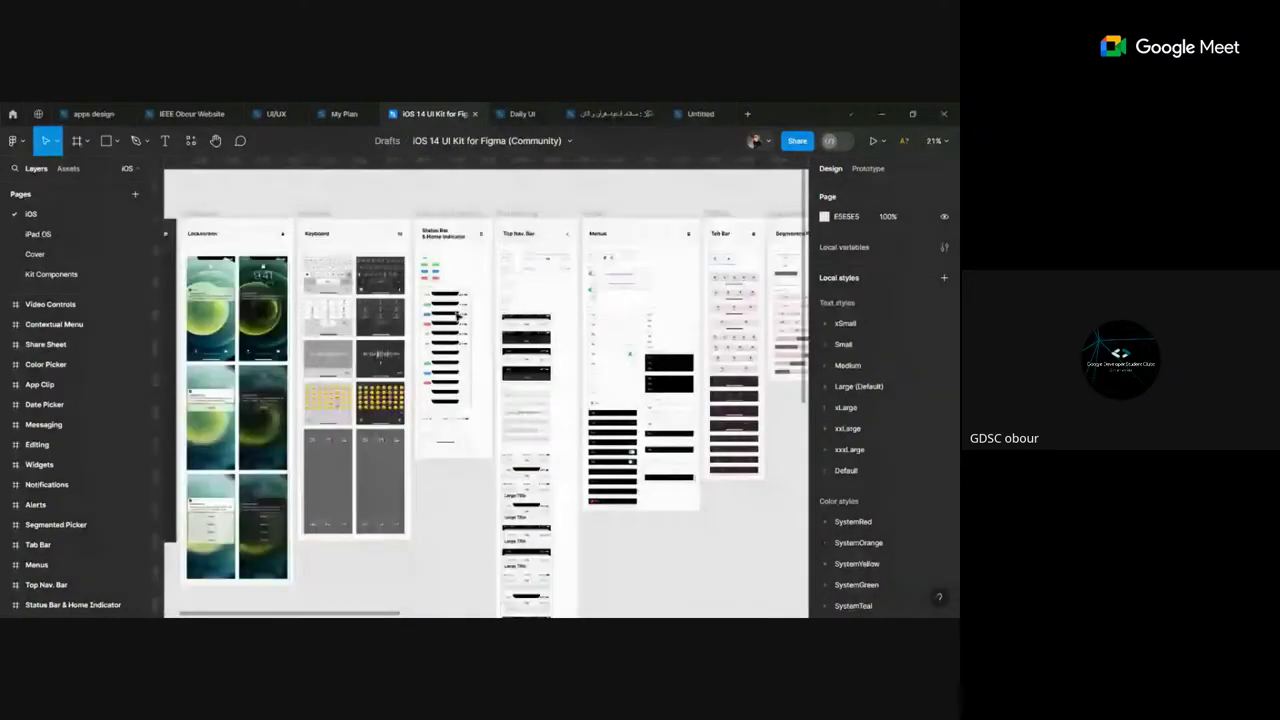
pyautogui.scroll(5, 459, 315)
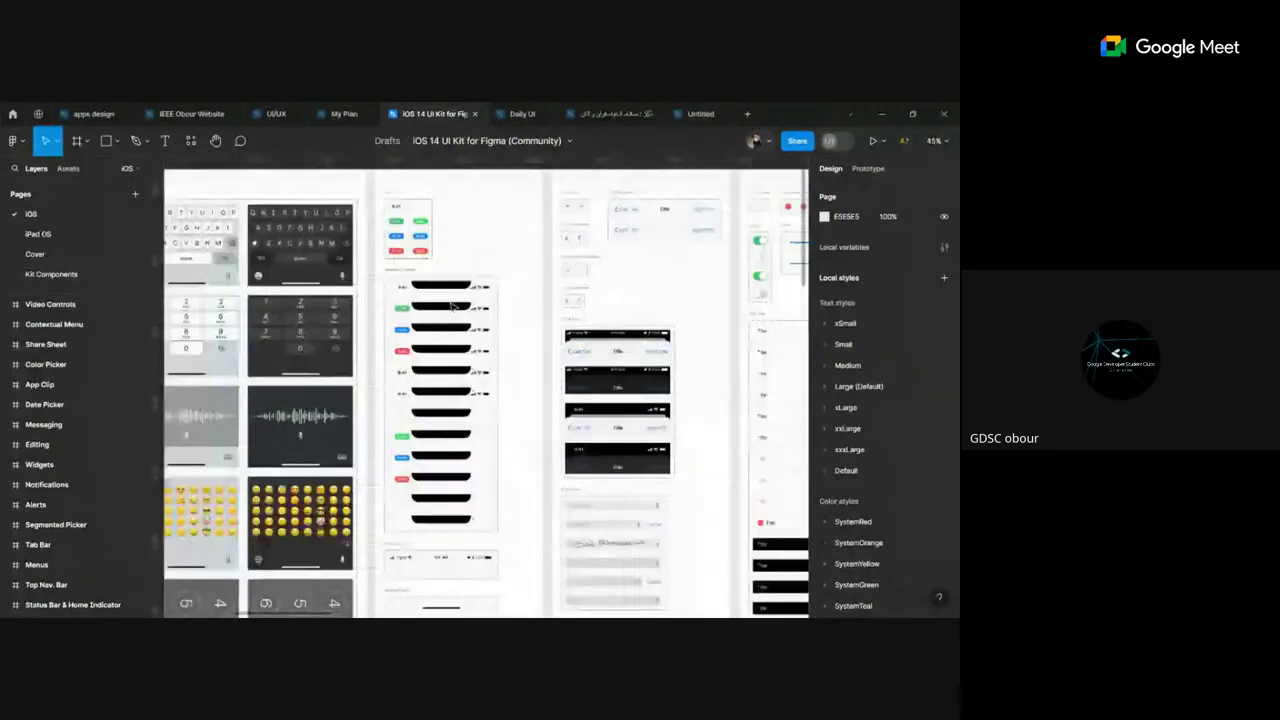
pyautogui.scroll(3, 453, 307)
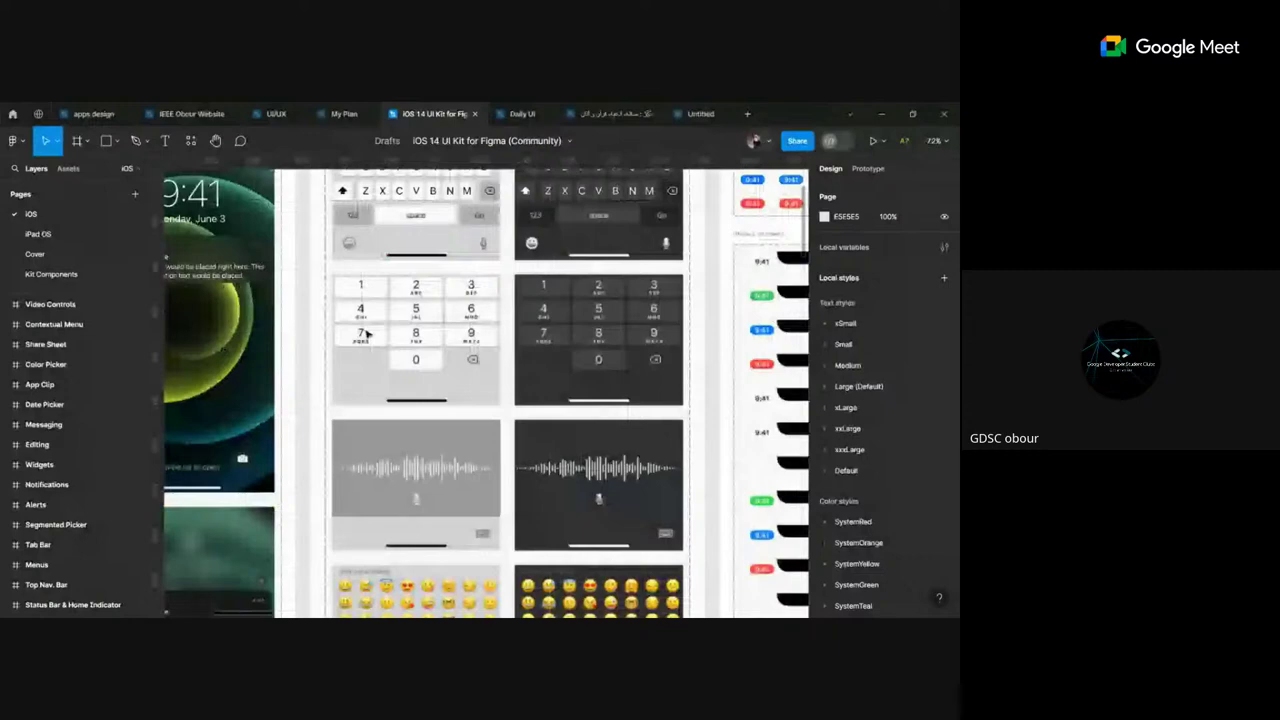
pyautogui.scroll(3, 366, 333)
pyautogui.click(359, 370)
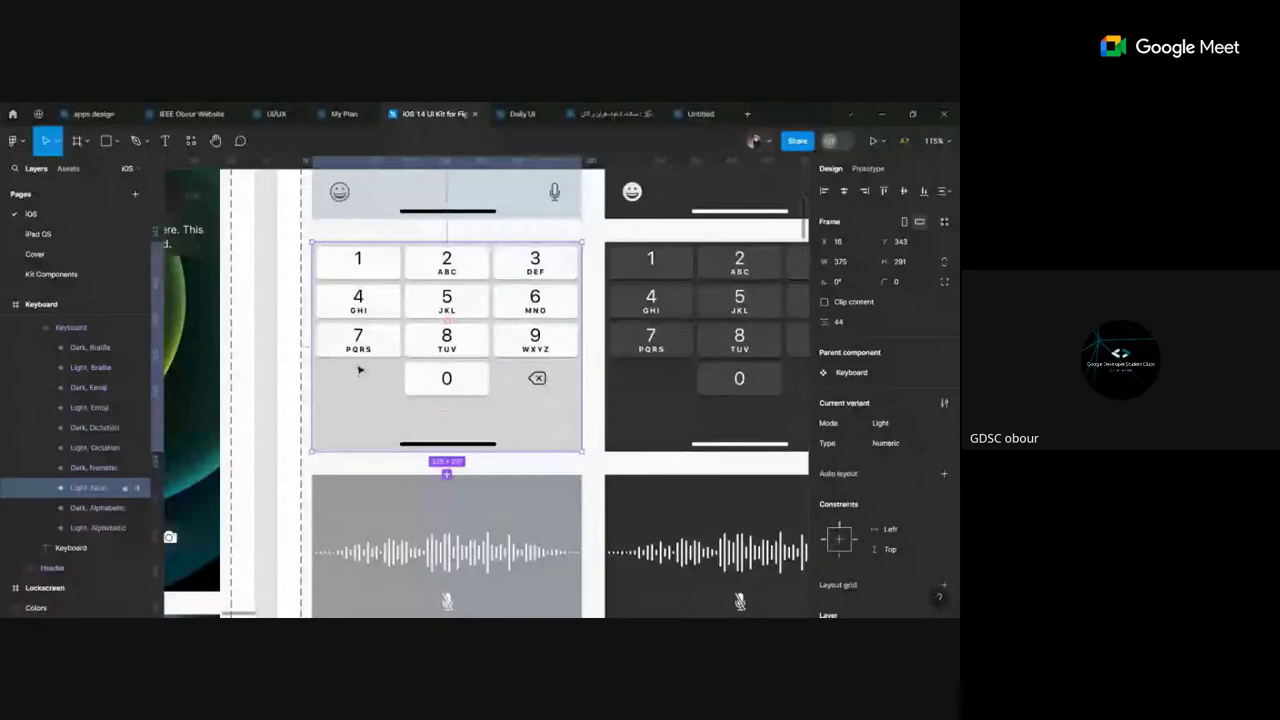
# Step: Inspect the status bar variants one after another
pyautogui.scroll(-8, 359, 370)
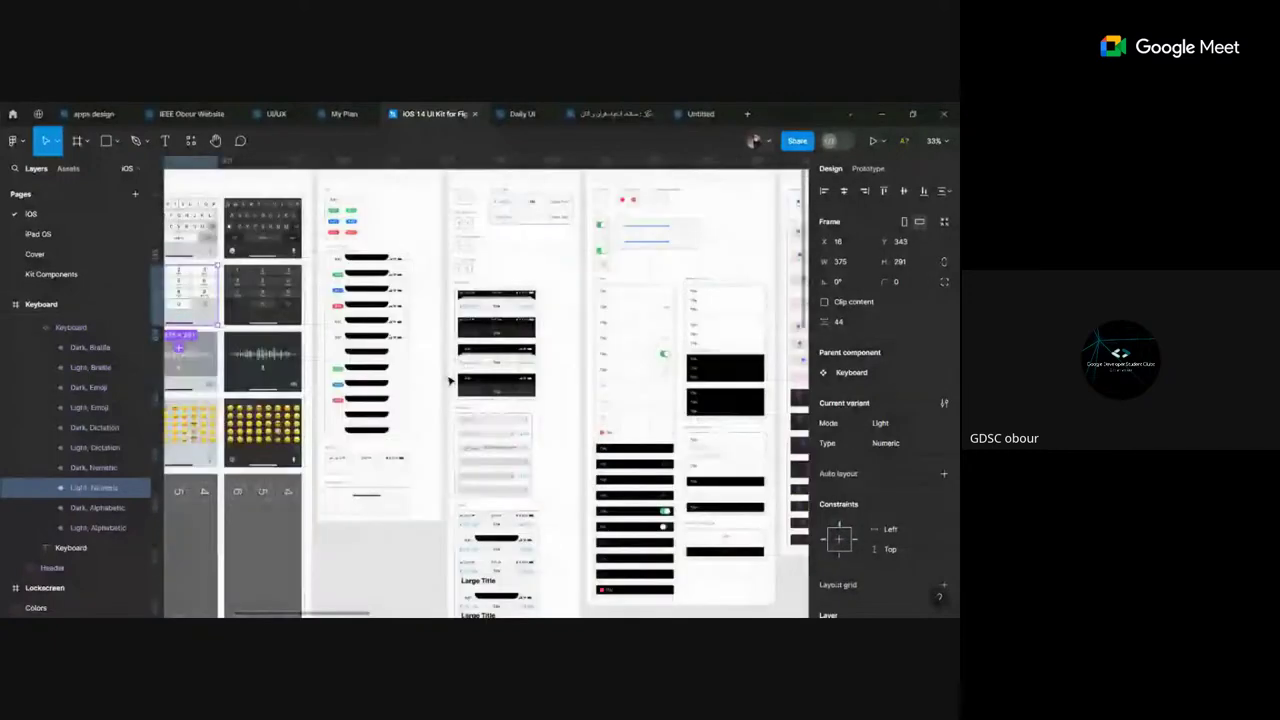
pyautogui.scroll(2, 402, 422)
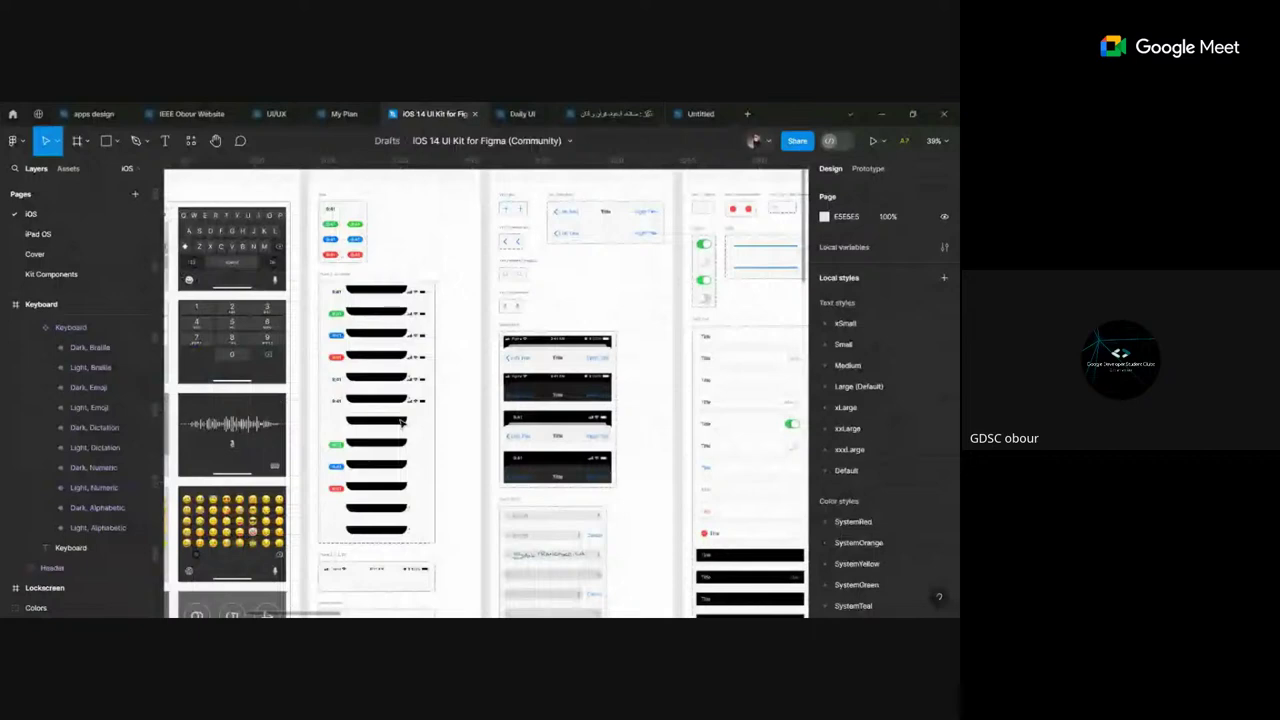
pyautogui.scroll(3, 400, 422)
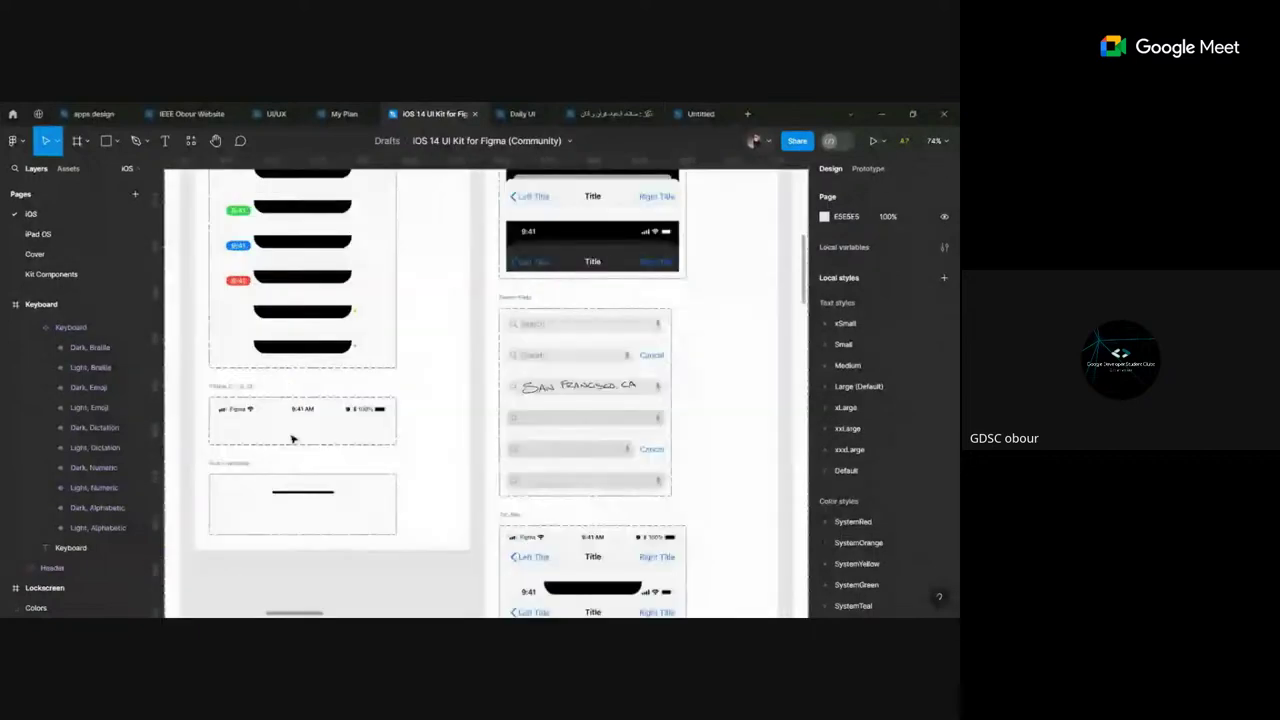
pyautogui.scroll(5, 294, 437)
pyautogui.scroll(1, 297, 293)
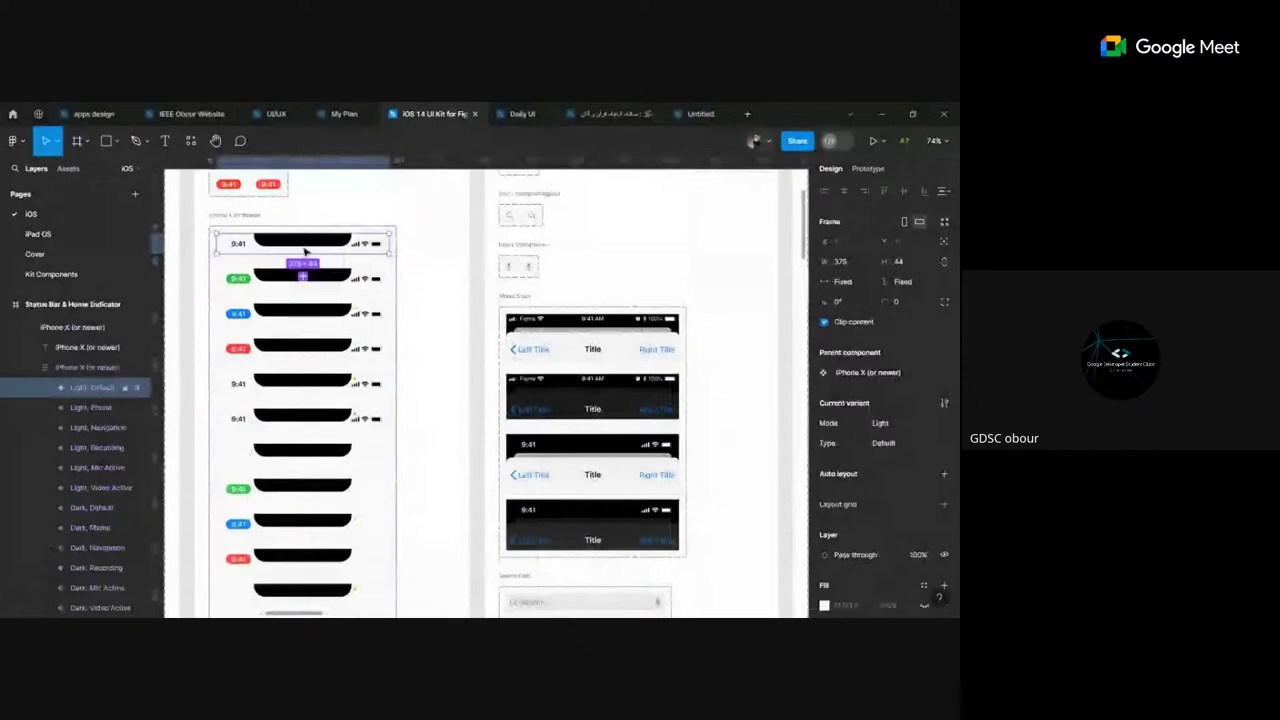
pyautogui.click(352, 385)
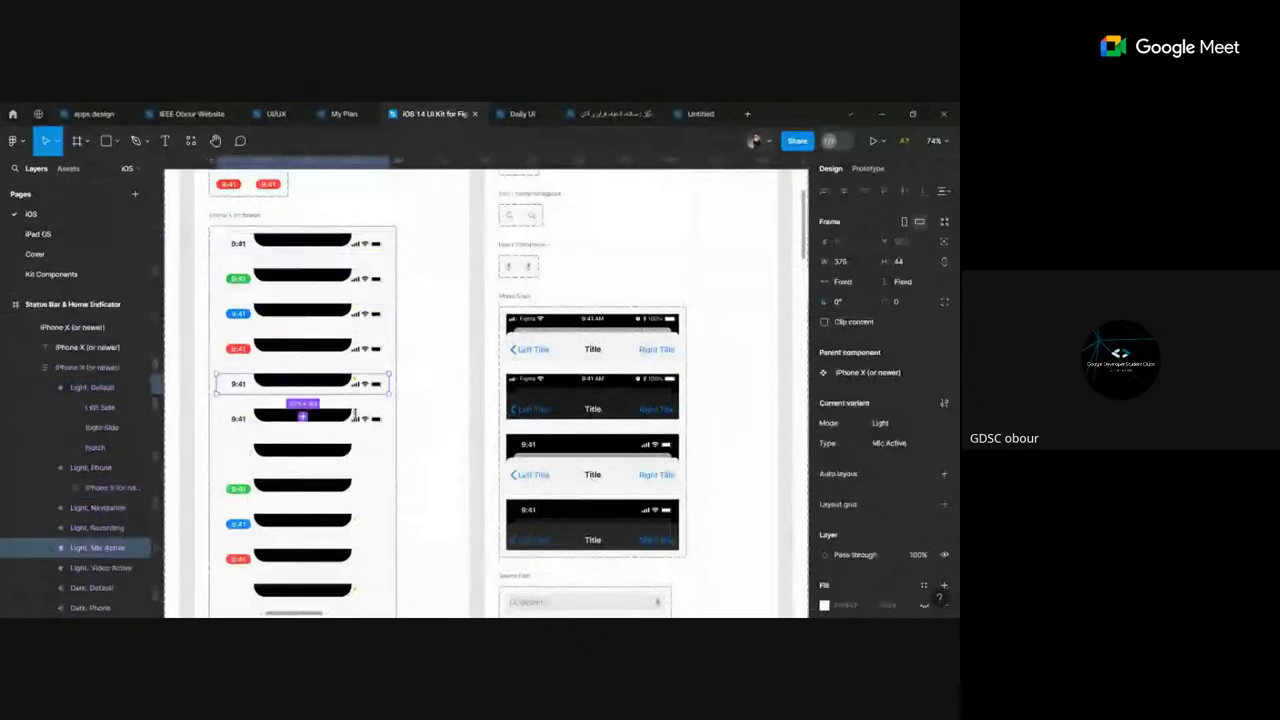
pyautogui.click(355, 414)
# Step: Select the navigation bar stack, drill into its dark nav bar, then clear selection
pyautogui.hscroll(3, 394, 423)
pyautogui.click(444, 377)
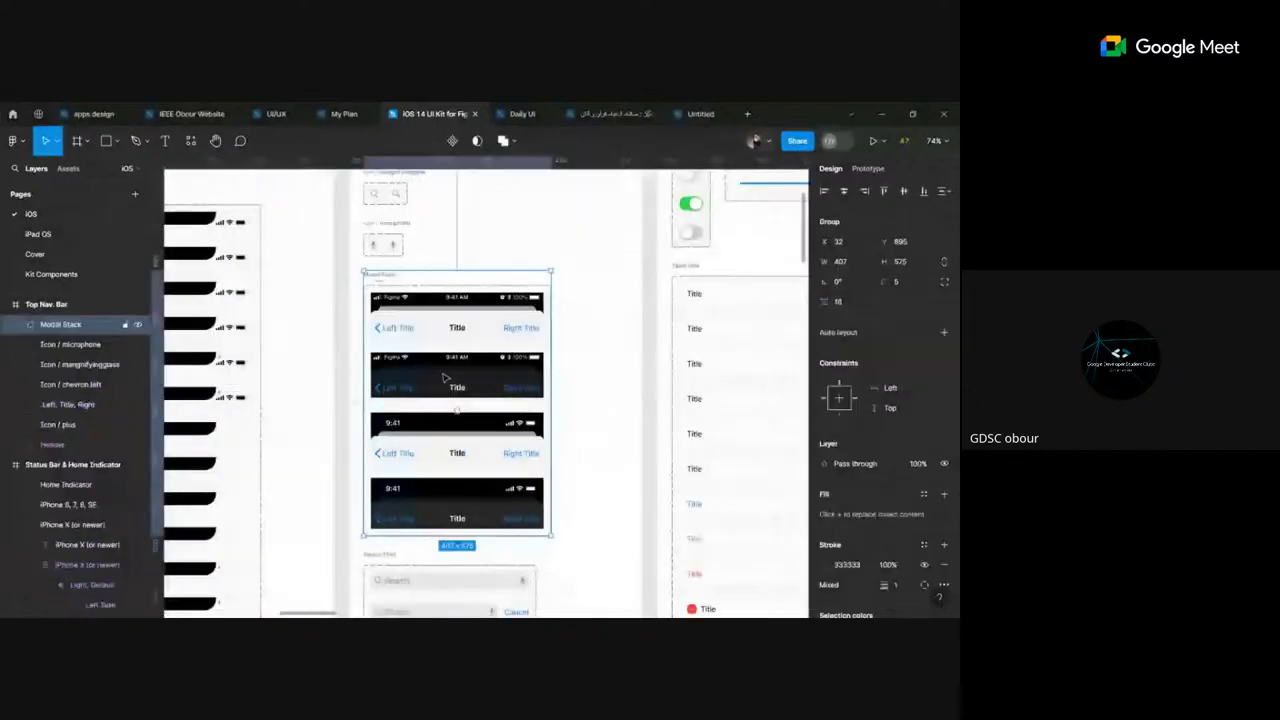
pyautogui.doubleClick(444, 377)
pyautogui.scroll(1, 555, 388)
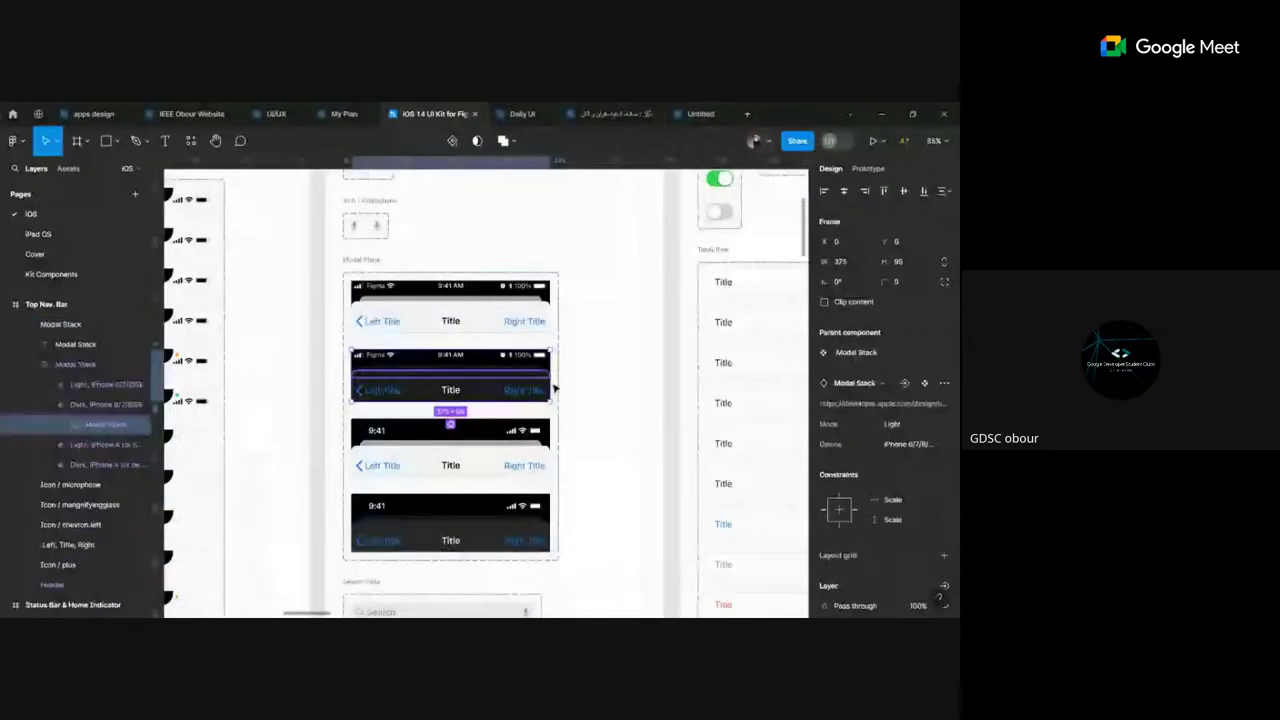
pyautogui.scroll(-2, 555, 388)
pyautogui.click(572, 397)
# Step: Select the Lockscreen frame, drill into its notification, then back out to the whole group
pyautogui.scroll(-5, 572, 397)
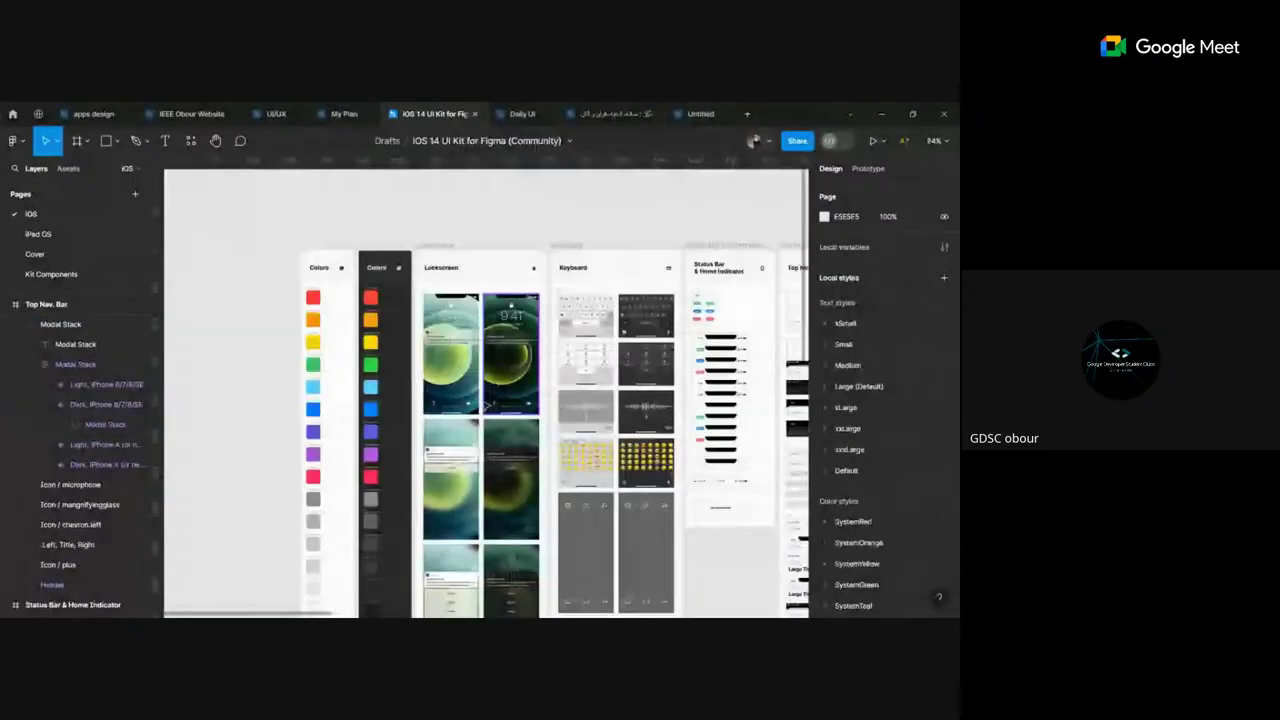
pyautogui.scroll(2, 486, 406)
pyautogui.scroll(2, 409, 382)
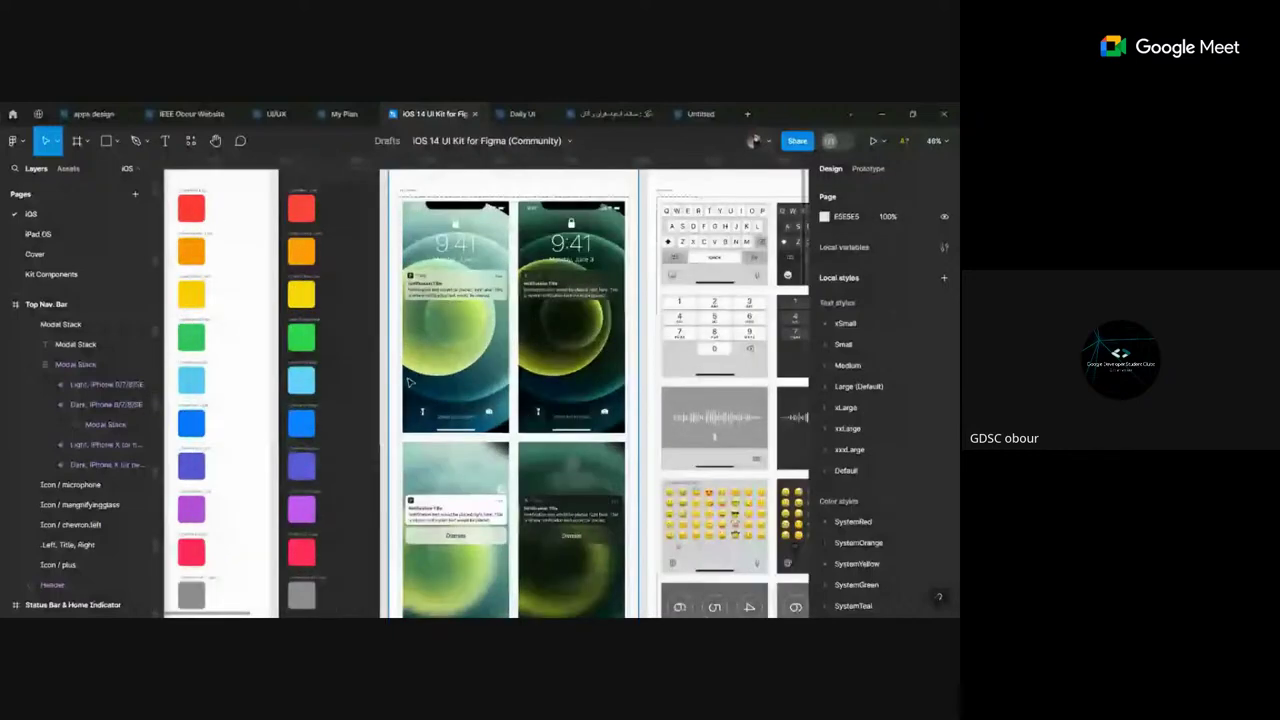
pyautogui.scroll(3, 440, 372)
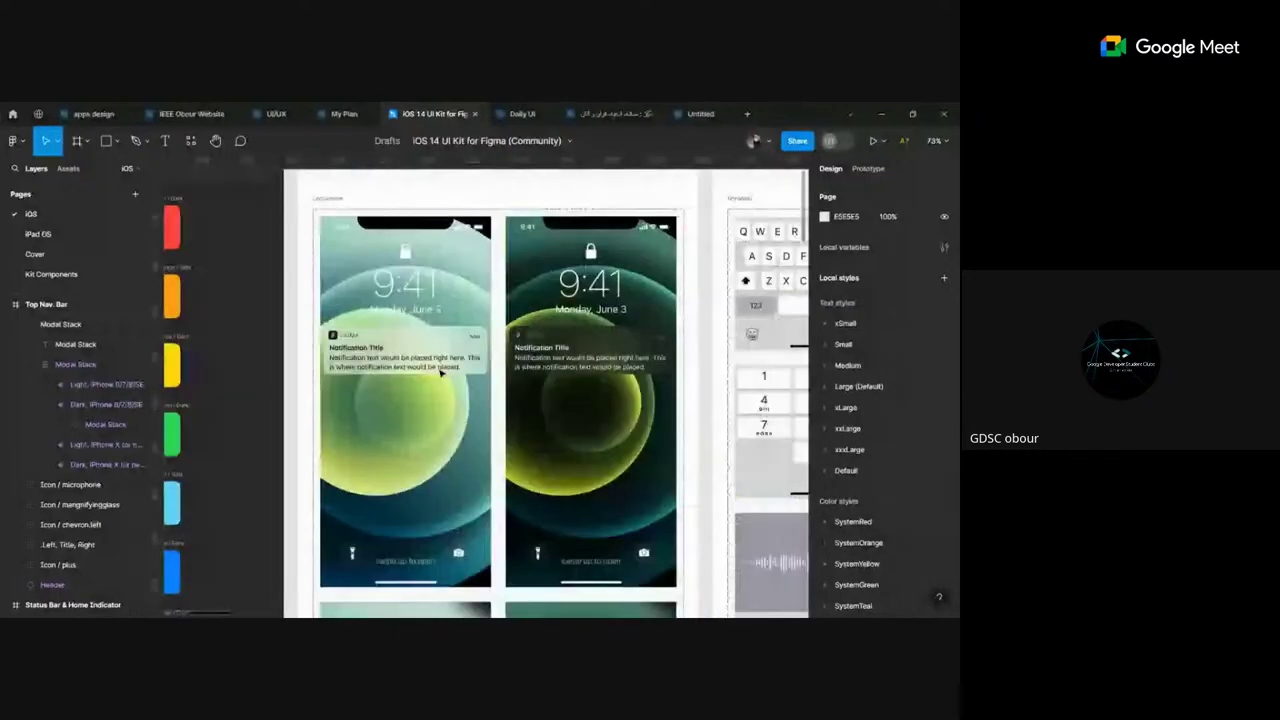
pyautogui.scroll(2, 420, 360)
pyautogui.click(357, 326)
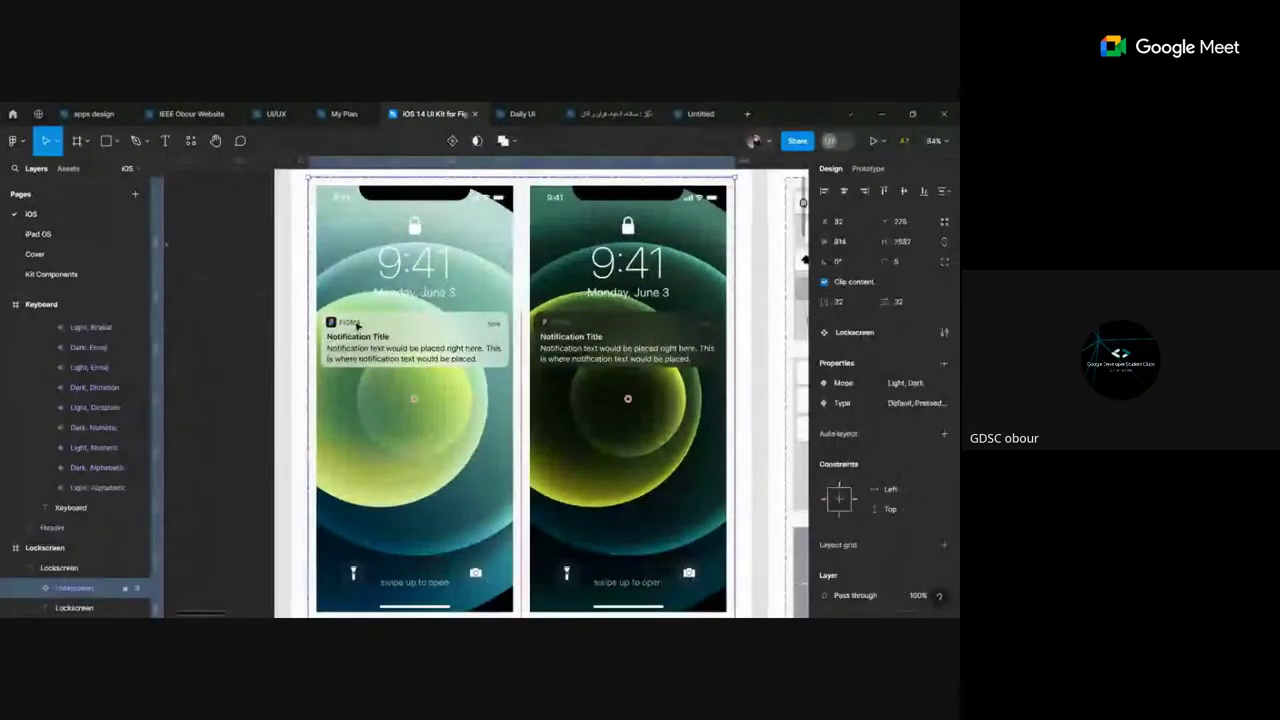
pyautogui.doubleClick(357, 326)
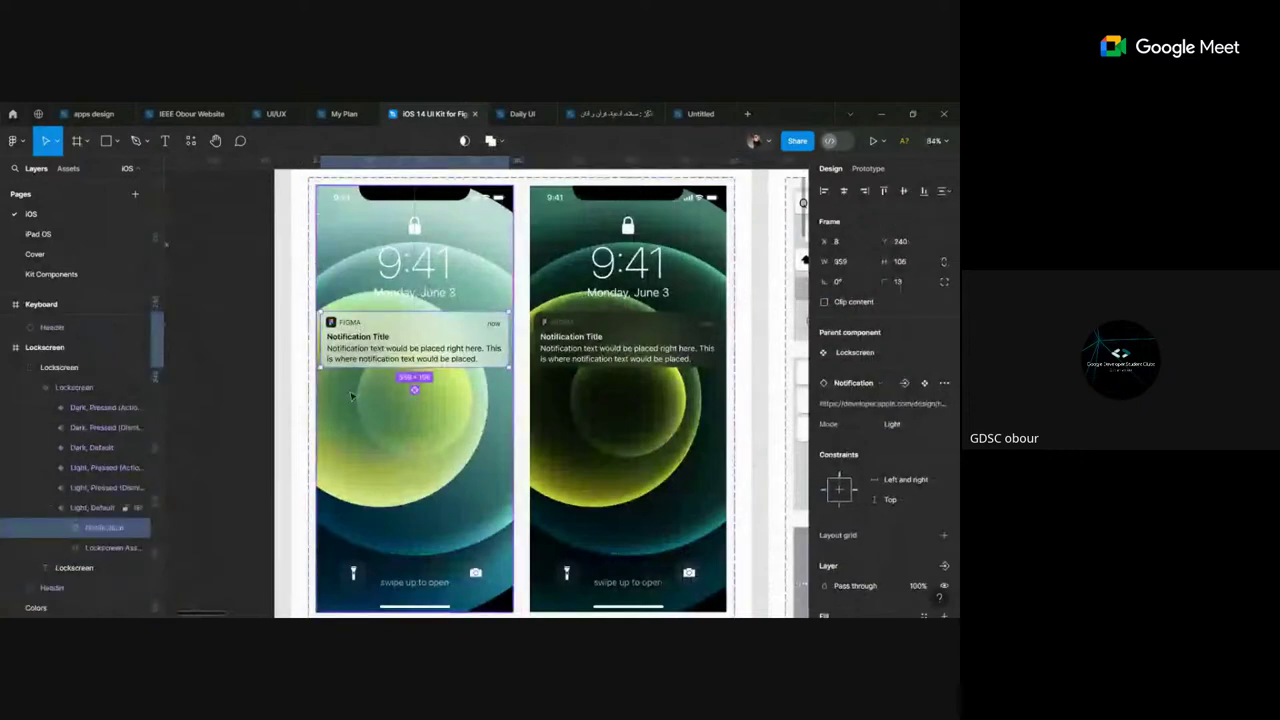
pyautogui.press('Escape')
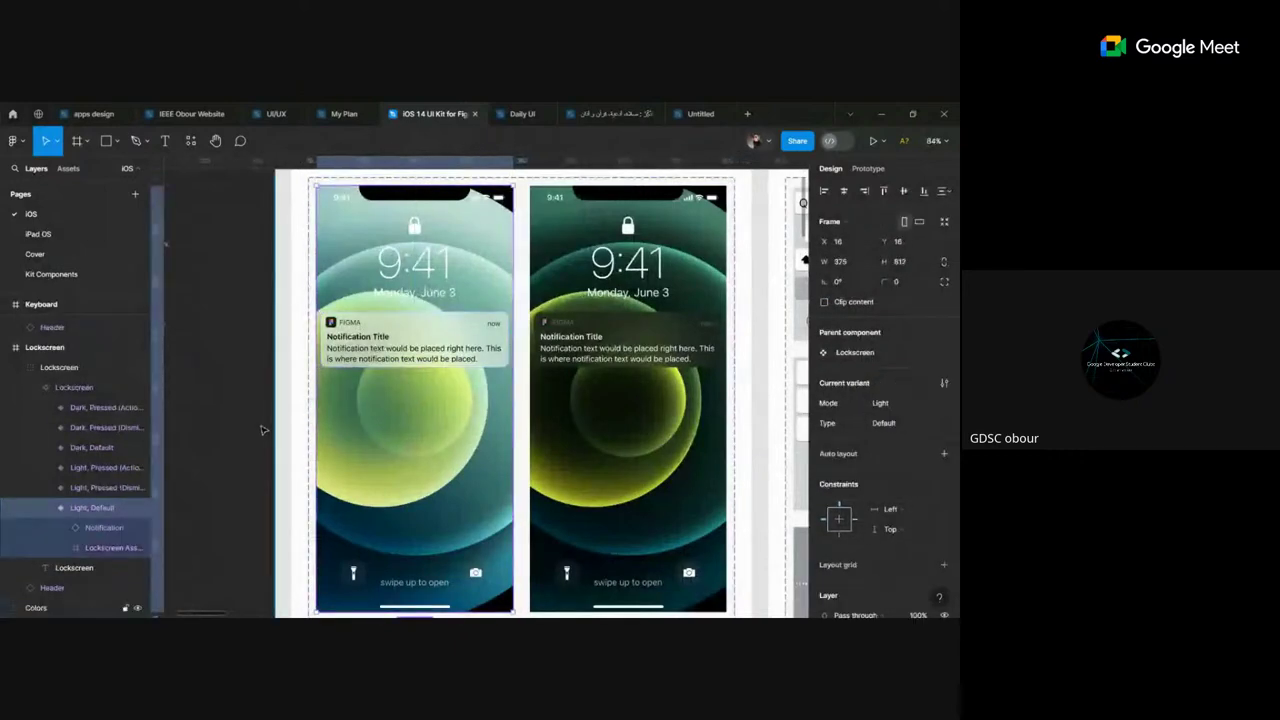
pyautogui.press('Escape')
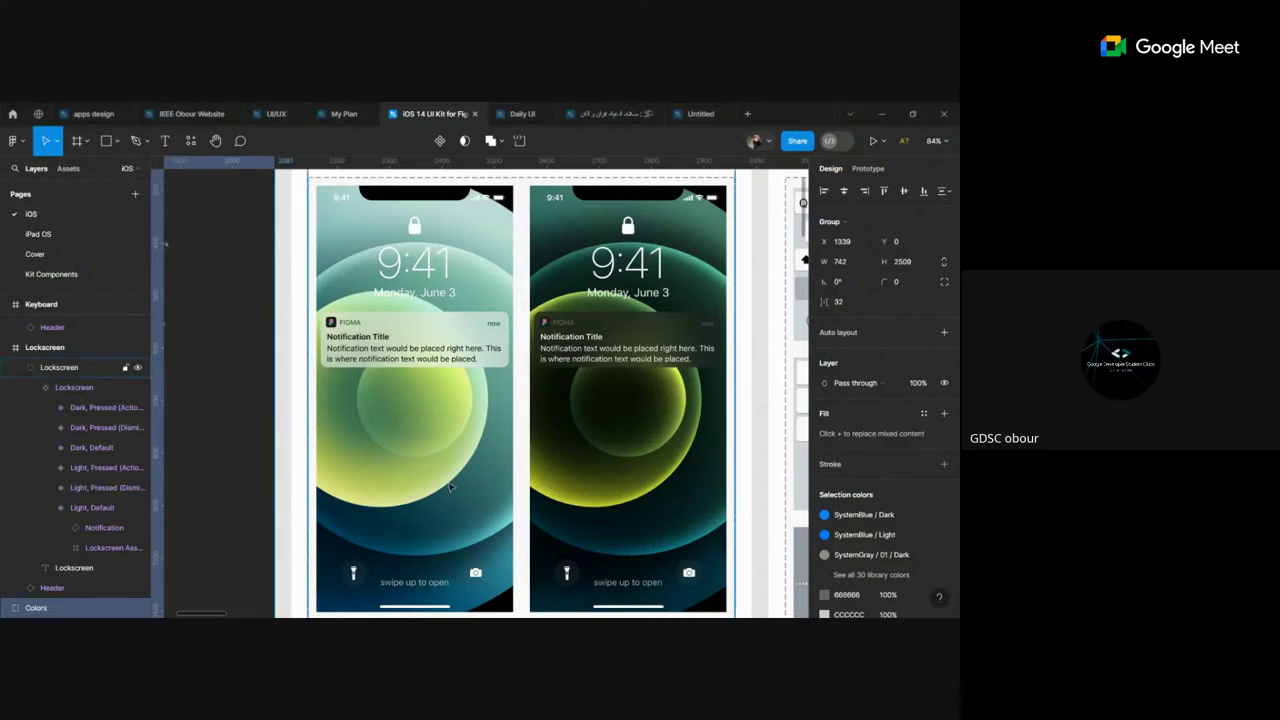
# Step: Inspect the Dark, Default lockscreen frame within the Lockscreen group
pyautogui.scroll(-3, 238, 471)
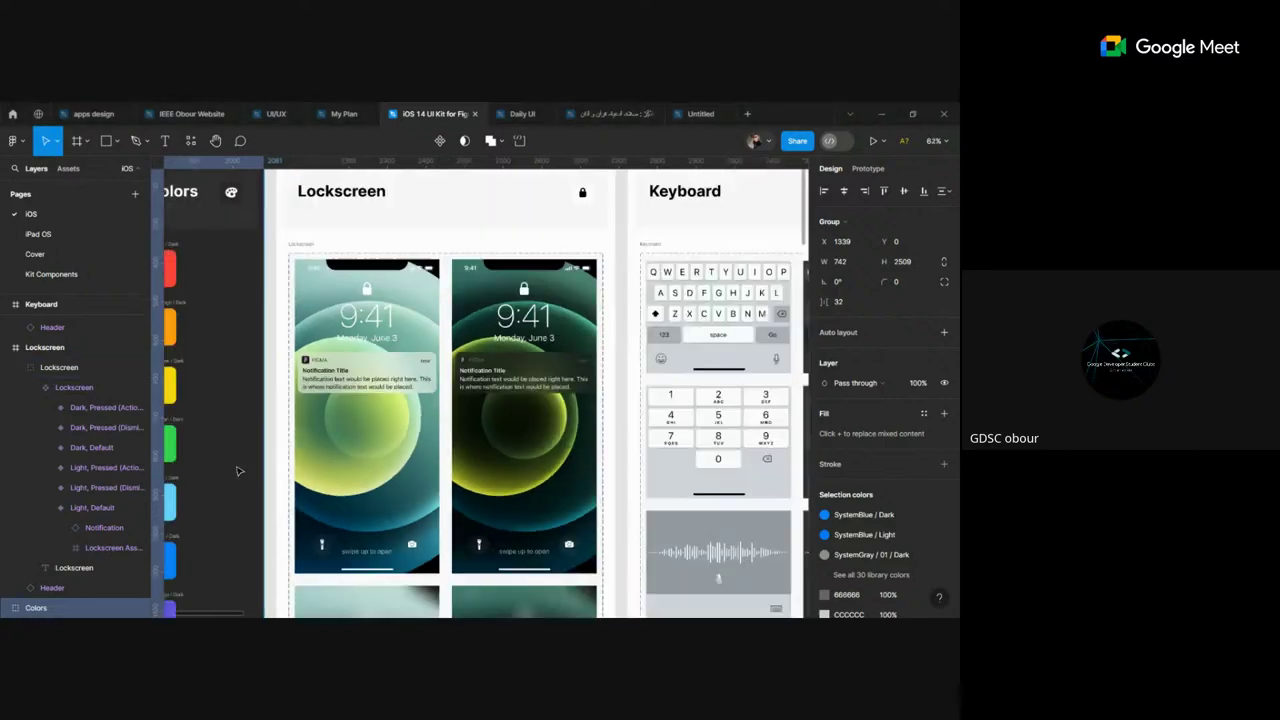
pyautogui.scroll(-3, 490, 326)
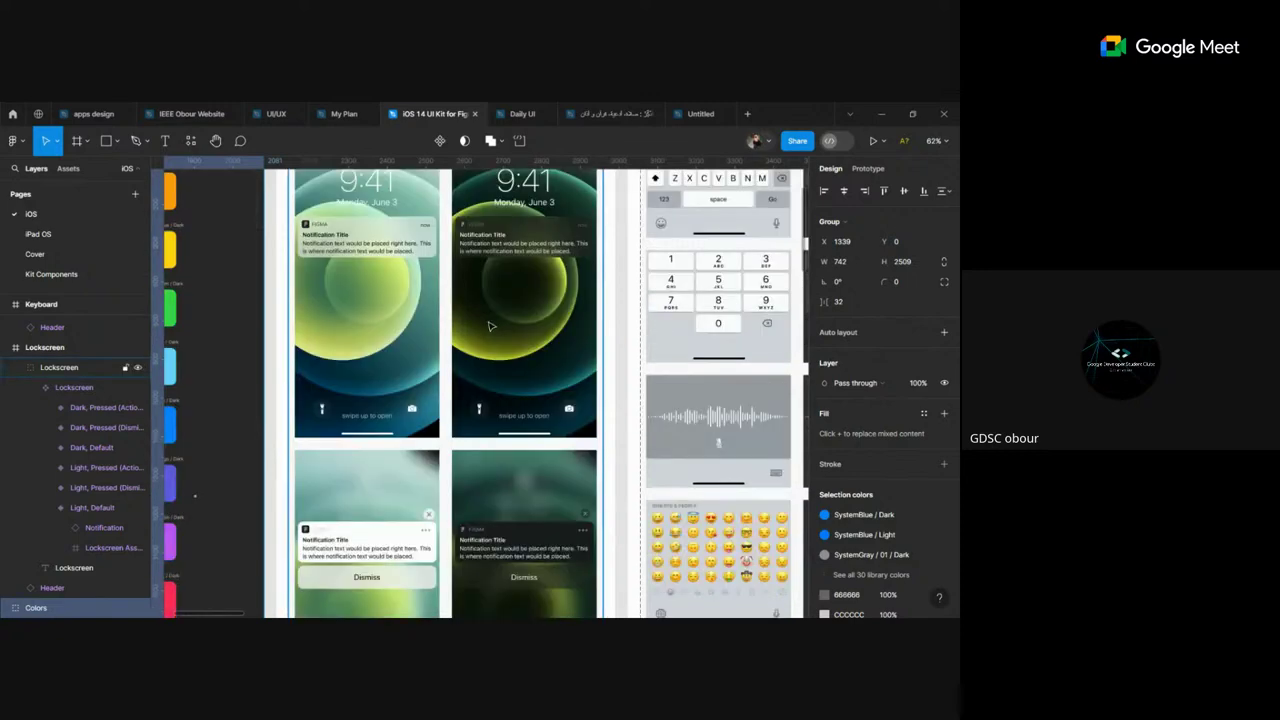
pyautogui.click(490, 326)
pyautogui.scroll(2, 490, 326)
pyautogui.doubleClick(510, 392)
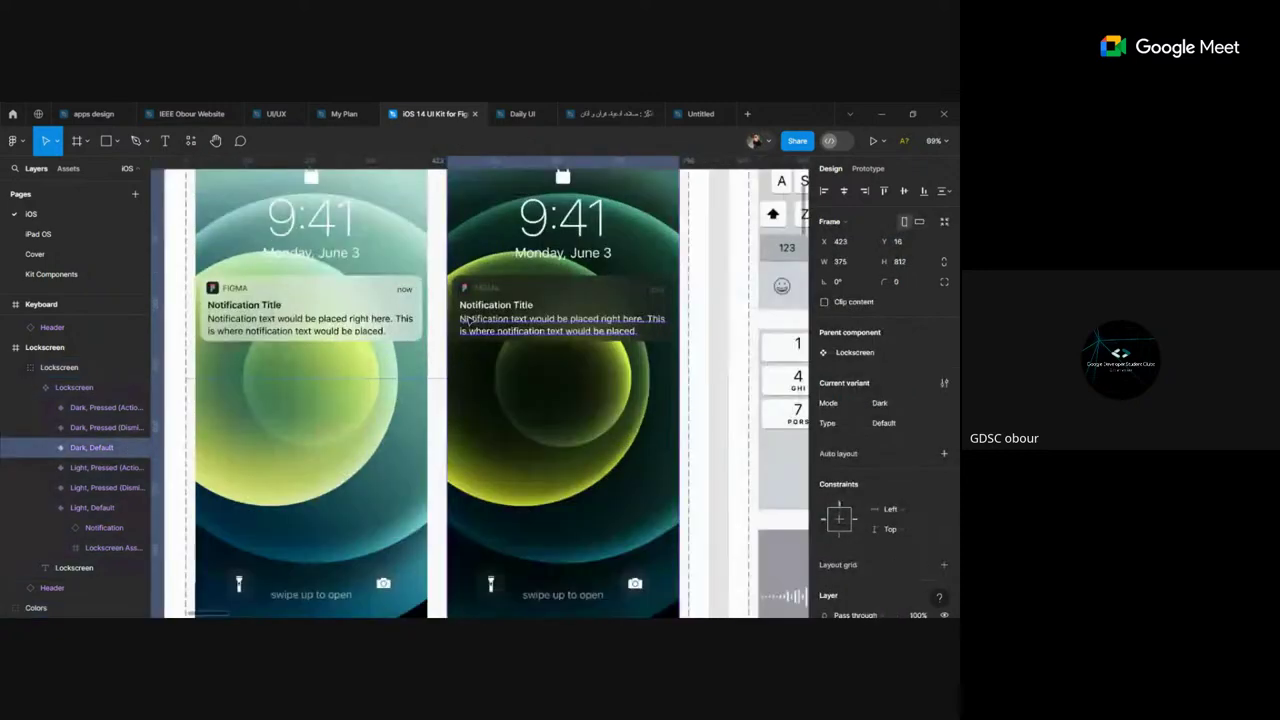
pyautogui.scroll(3, 469, 319)
pyautogui.scroll(-5, 469, 319)
pyautogui.scroll(-2, 475, 360)
pyautogui.scroll(5, 481, 400)
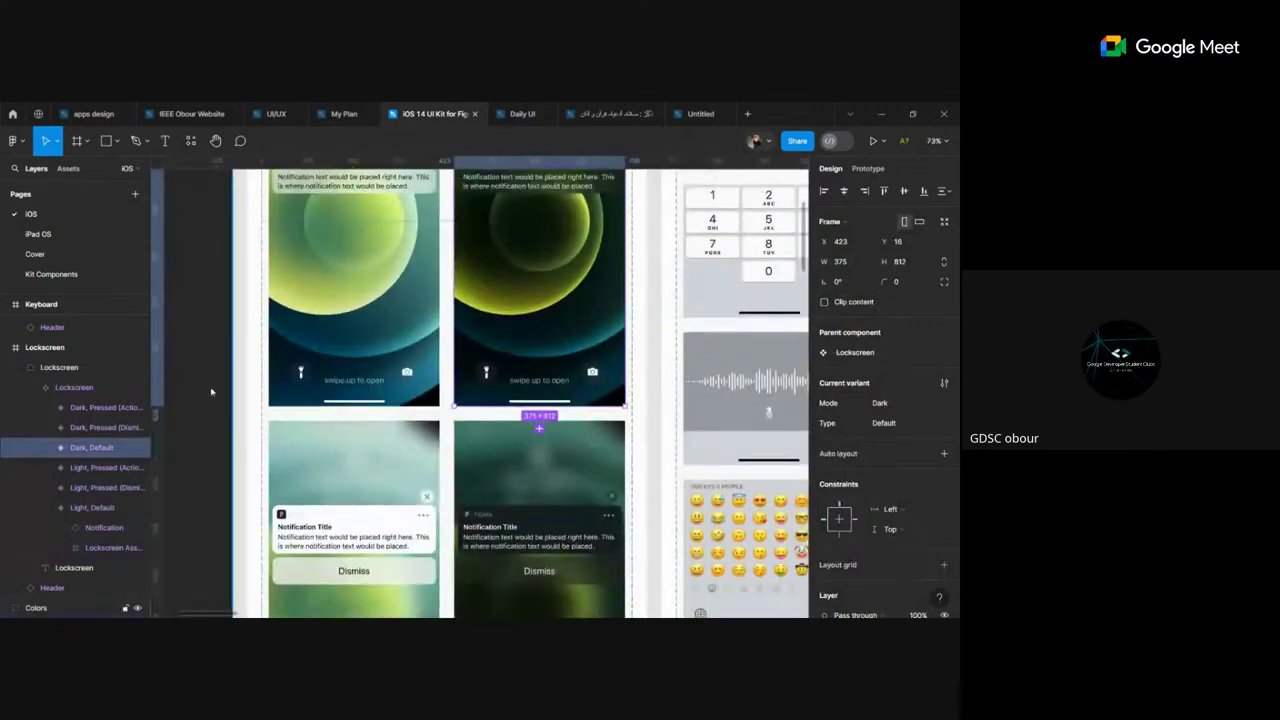
pyautogui.click(481, 403)
pyautogui.scroll(-5, 481, 403)
pyautogui.scroll(3, 481, 400)
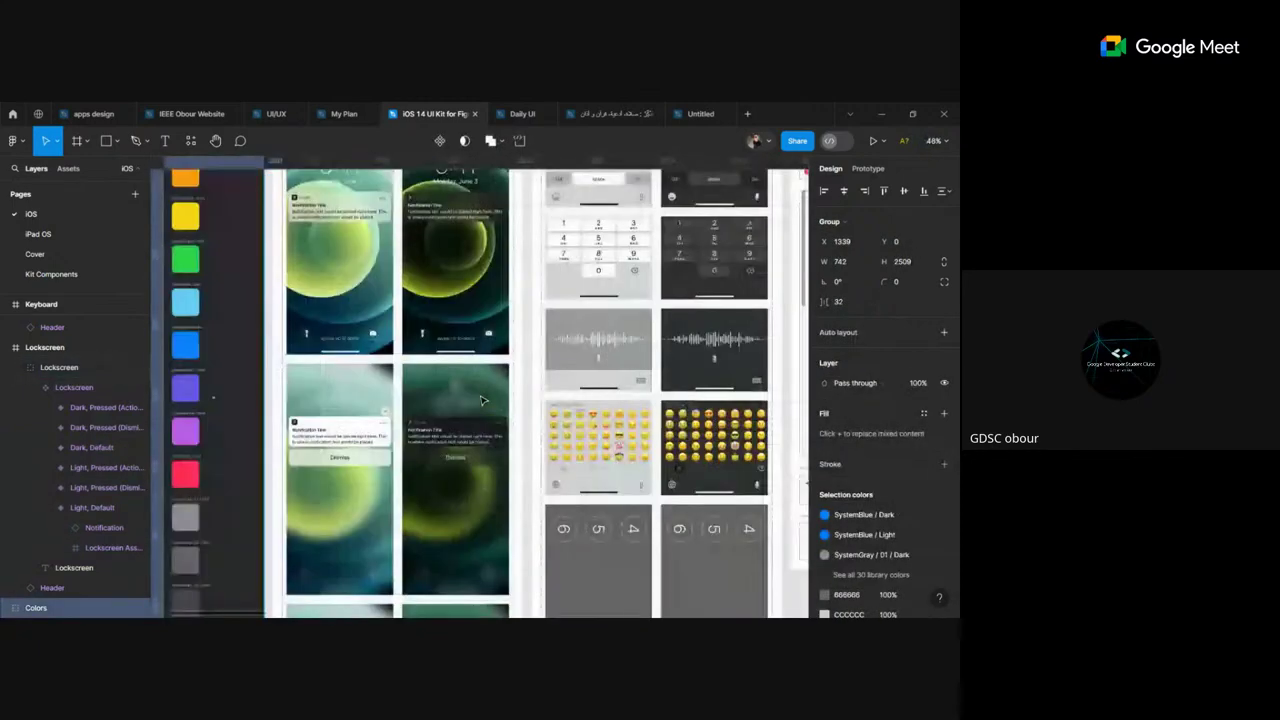
# Step: Select the Keyboard component set and its Dark, Braille variant
pyautogui.hscroll(1, 481, 400)
pyautogui.scroll(-3, 480, 405)
pyautogui.hscroll(3, 478, 412)
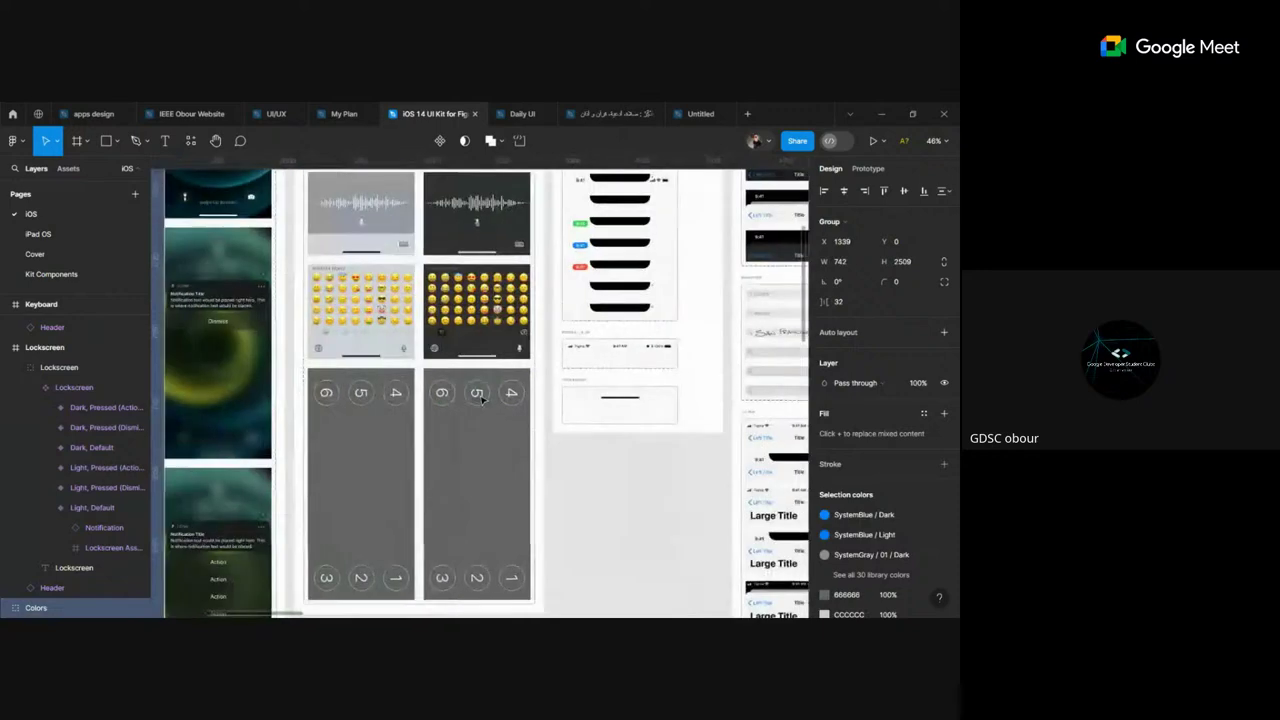
pyautogui.hscroll(3, 475, 424)
pyautogui.hscroll(-3, 460, 430)
pyautogui.scroll(-2, 429, 446)
pyautogui.scroll(1, 429, 443)
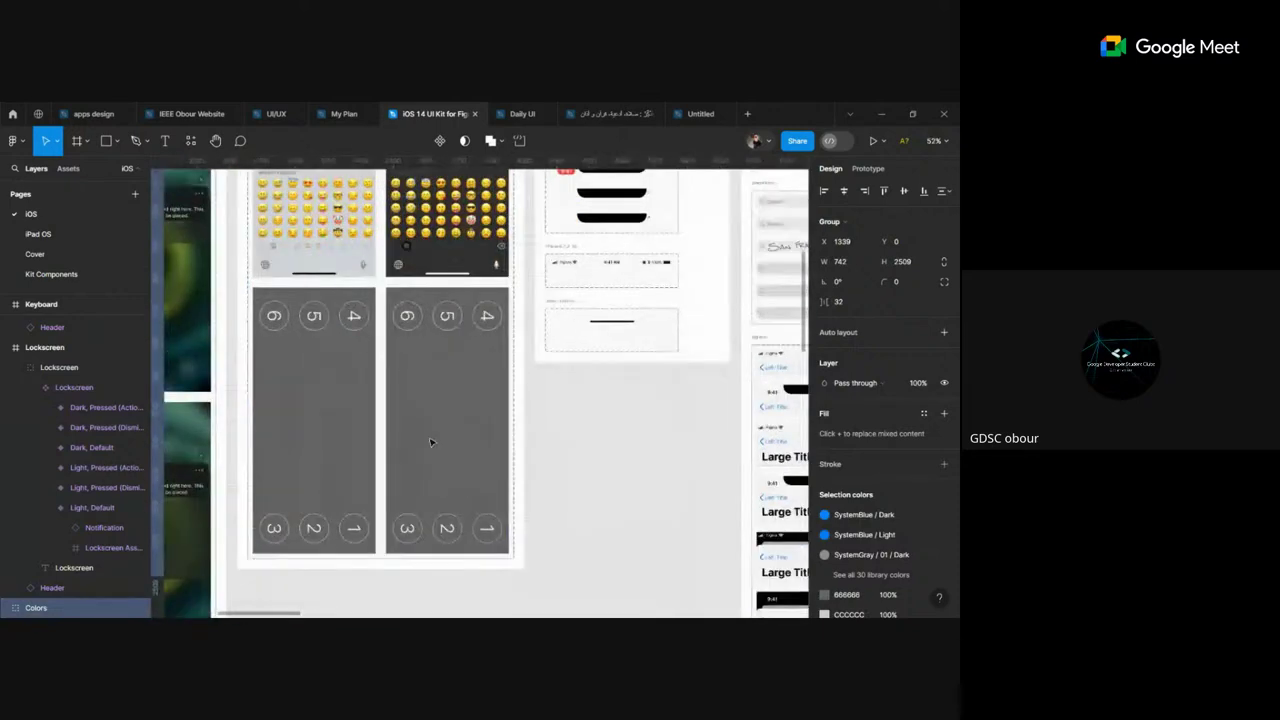
pyautogui.click(431, 434)
pyautogui.click(433, 432)
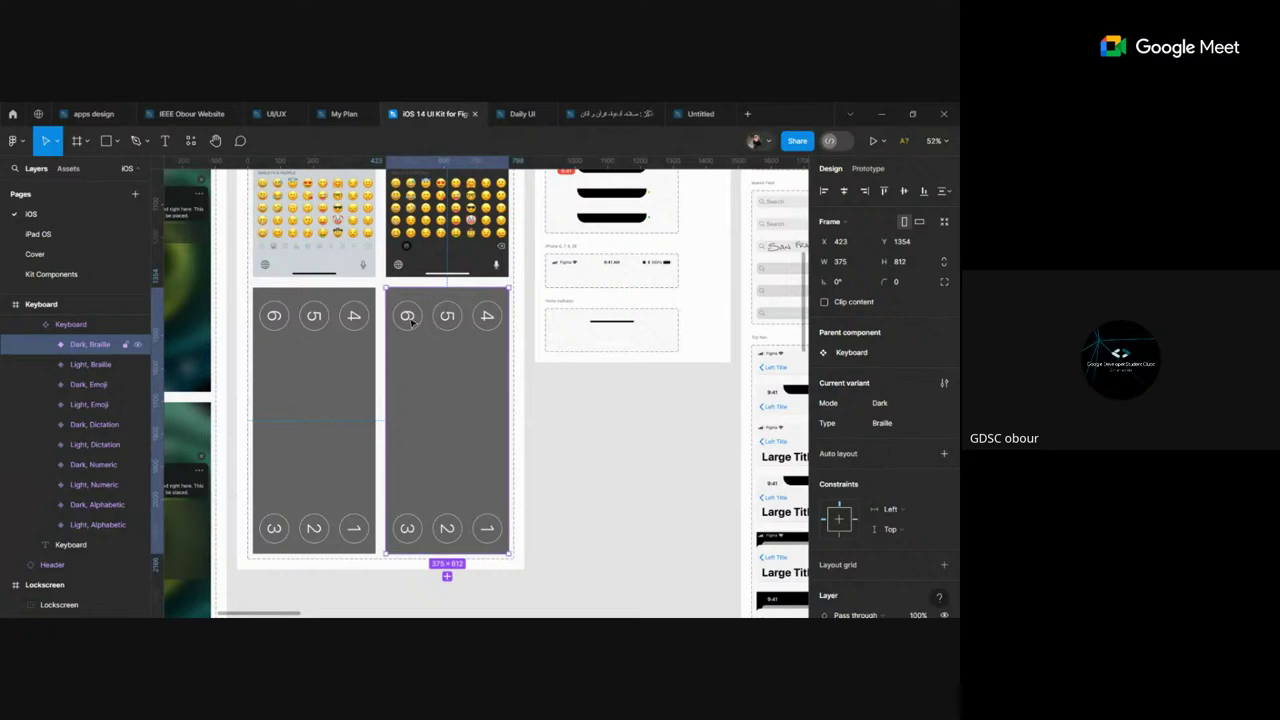
# Step: Deselect the braille keyboard and scroll across the iOS page's frames
pyautogui.click(587, 425)
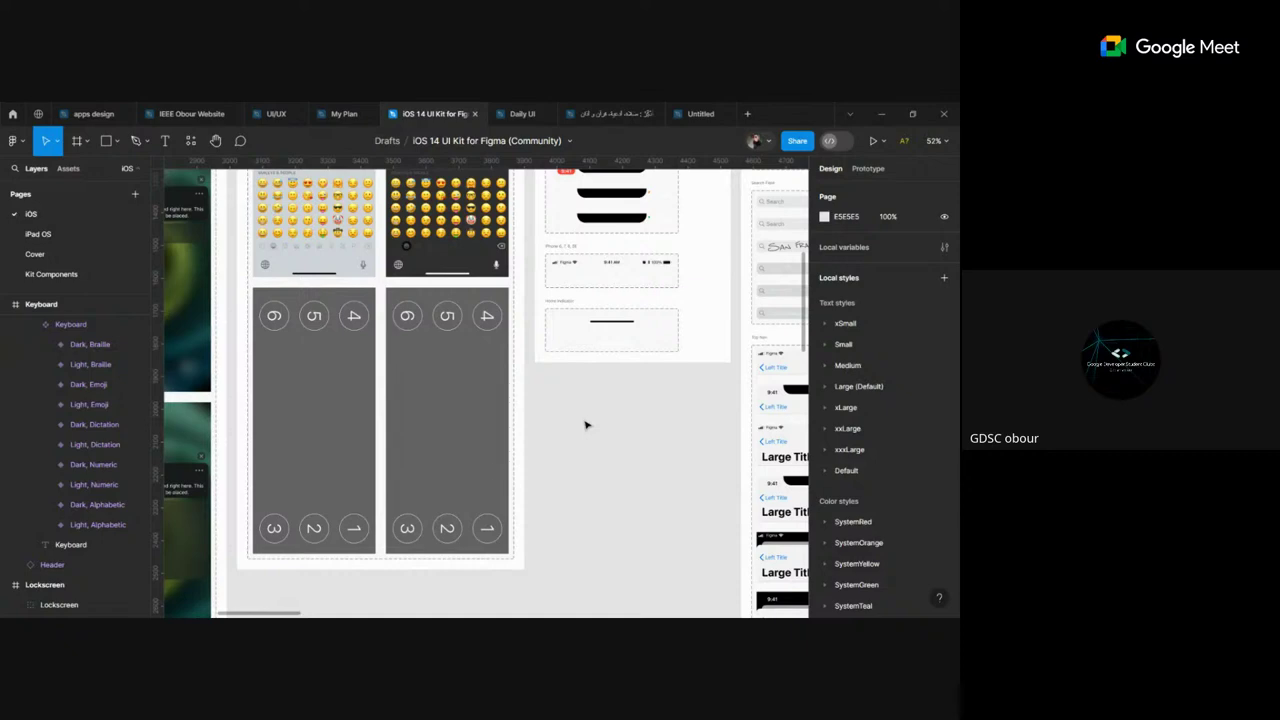
pyautogui.scroll(2, 484, 474)
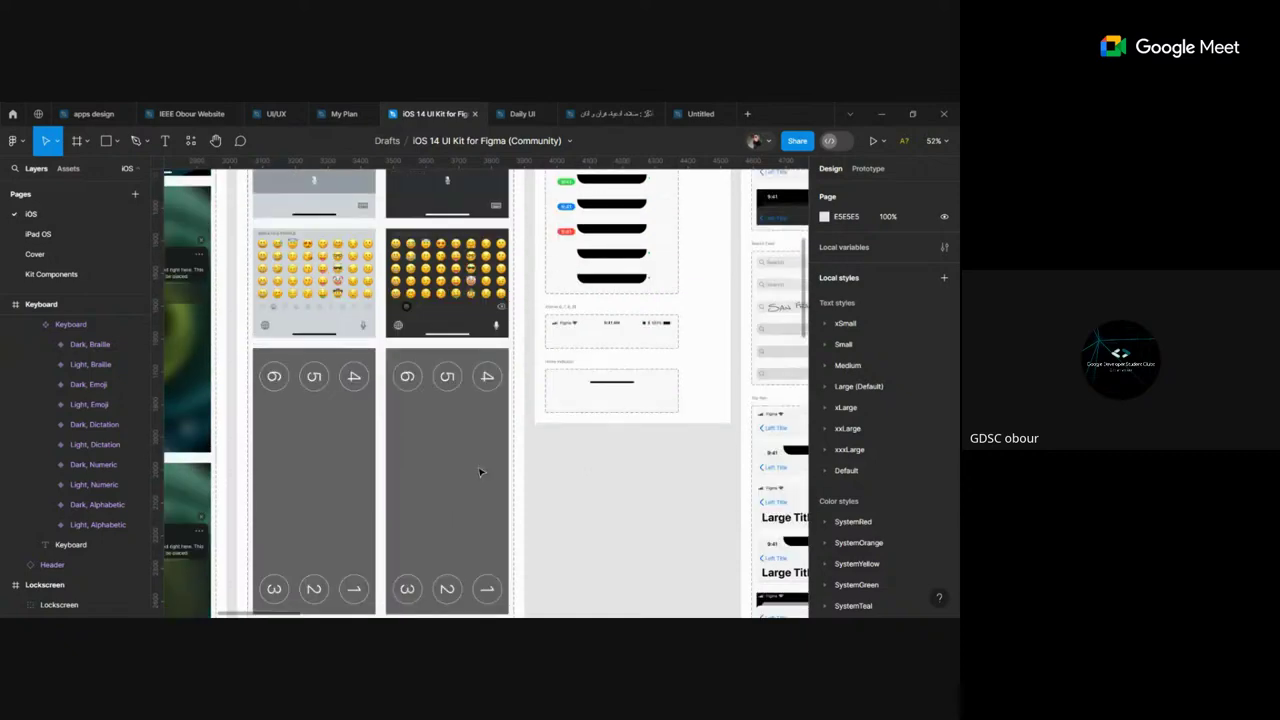
pyautogui.keyDown('ctrl'); pyautogui.scroll(-3, 390, 476); pyautogui.keyUp('ctrl')
pyautogui.scroll(-1, 391, 476)
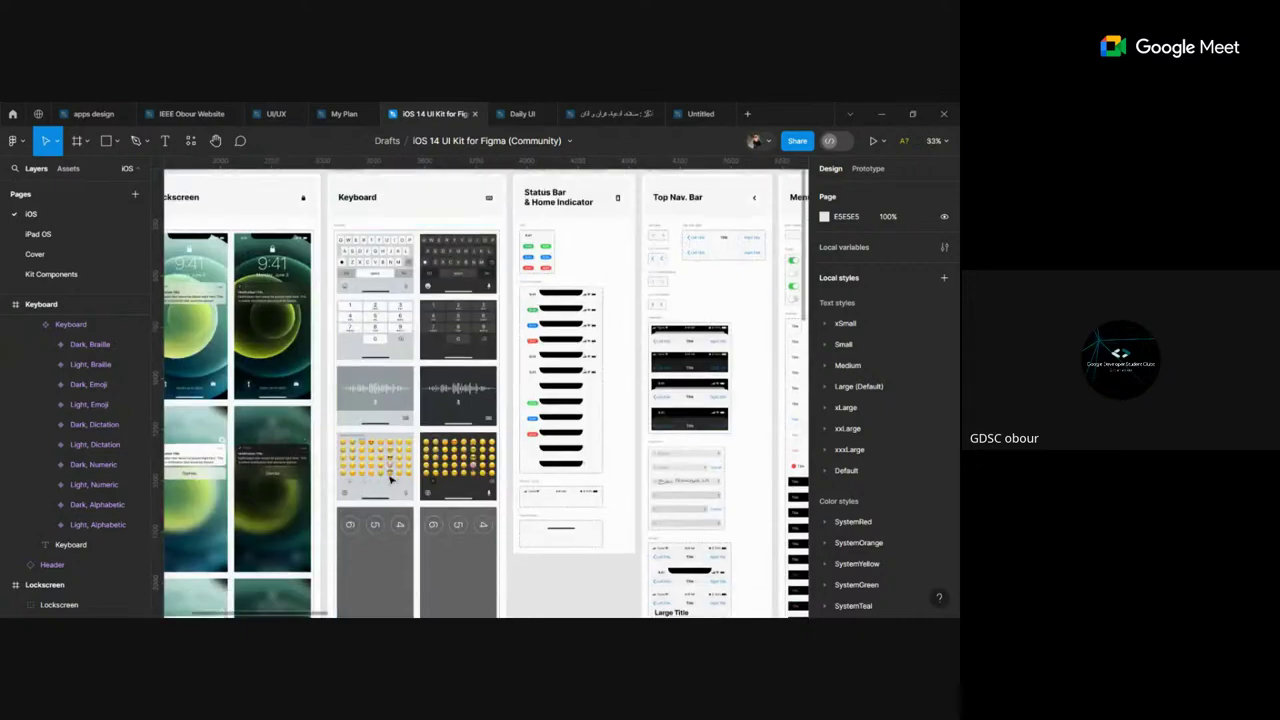
pyautogui.hscroll(8, 400, 476)
pyautogui.scroll(-5, 400, 476)
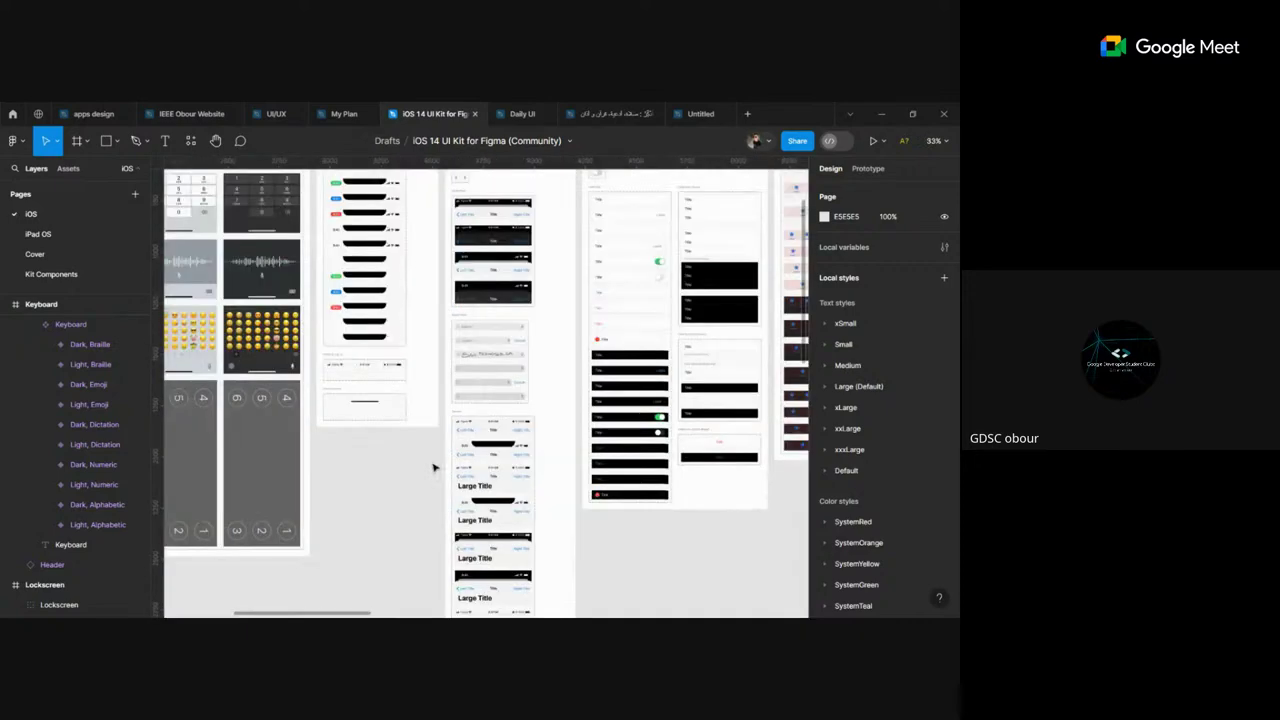
pyautogui.hscroll(5, 433, 467)
pyautogui.scroll(2, 560, 355)
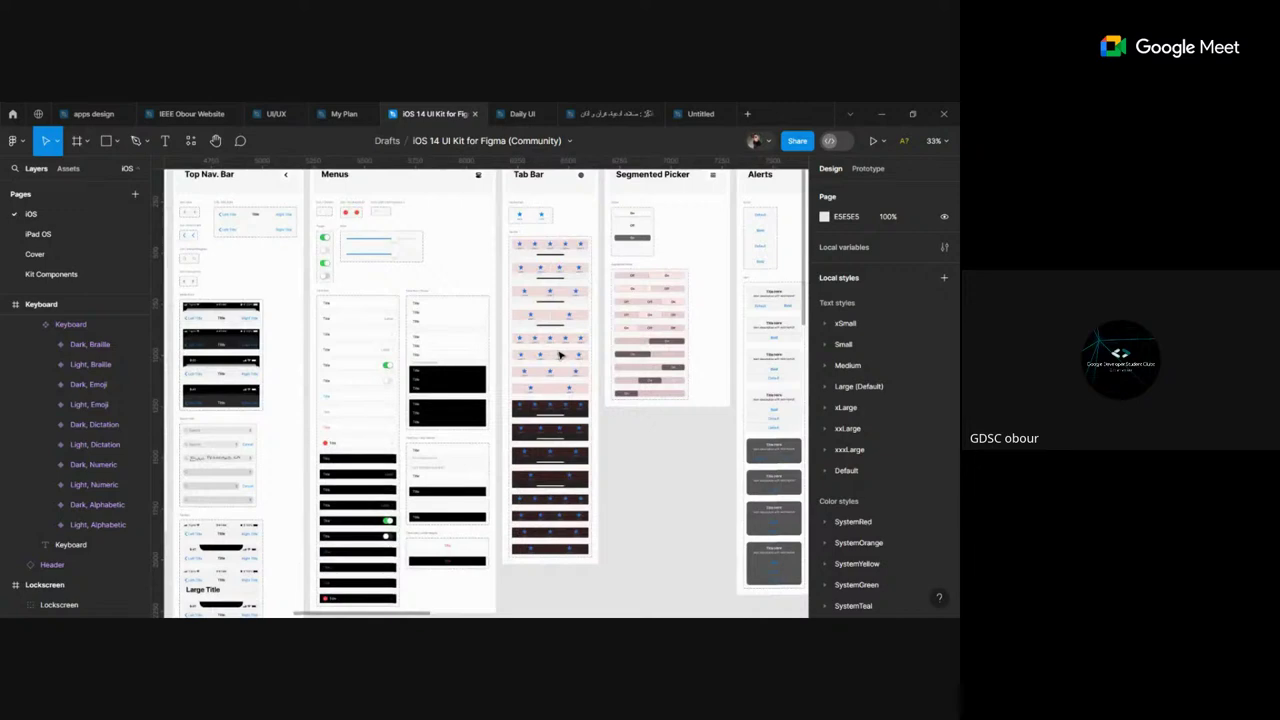
pyautogui.scroll(5, 357, 409)
pyautogui.scroll(-1, 351, 414)
pyautogui.scroll(-3, 349, 414)
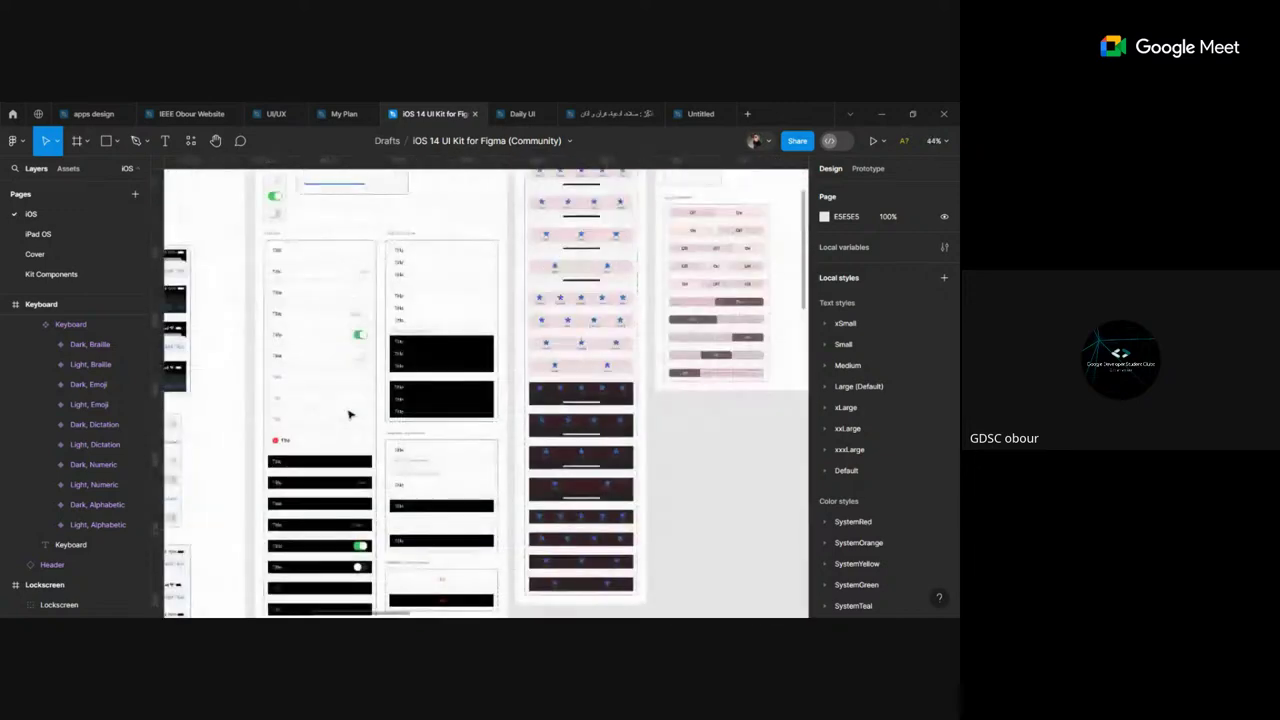
pyautogui.hscroll(5, 349, 414)
pyautogui.hscroll(5, 400, 414)
pyautogui.hscroll(5, 465, 412)
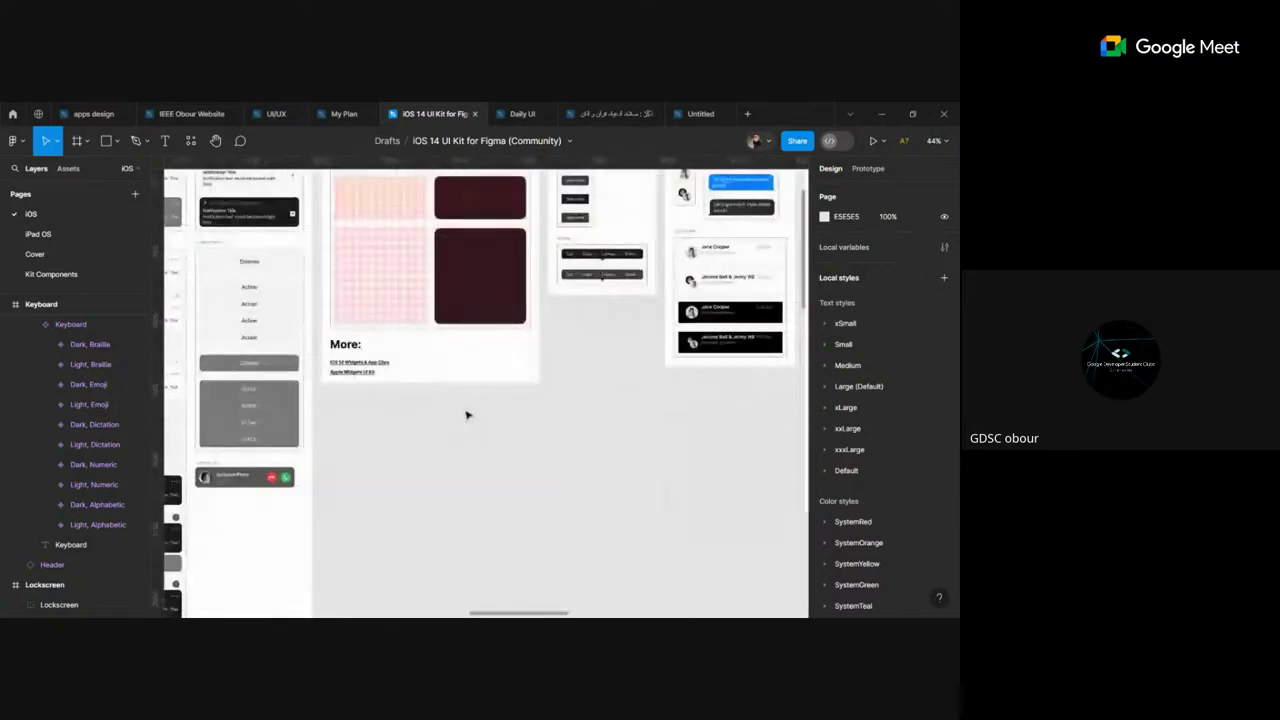
pyautogui.scroll(3, 465, 412)
pyautogui.hscroll(2, 468, 400)
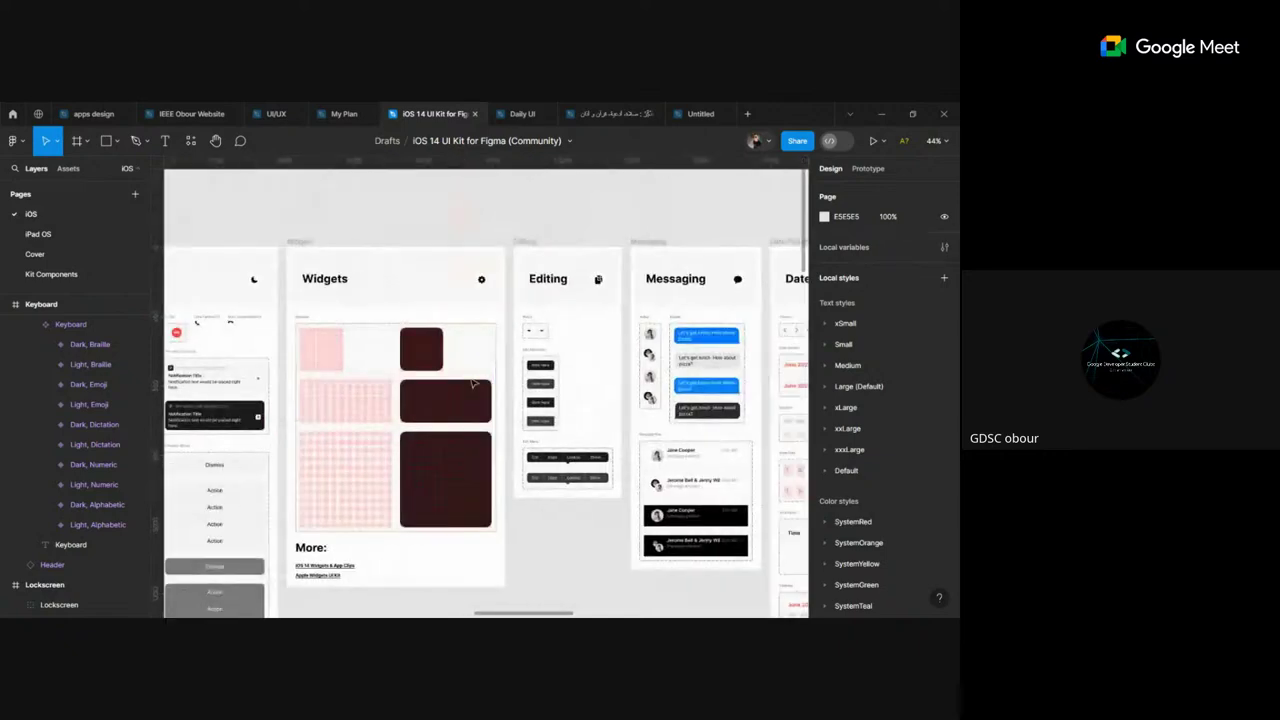
pyautogui.hscroll(3, 472, 383)
pyautogui.hscroll(3, 470, 383)
pyautogui.scroll(3, 440, 370)
pyautogui.scroll(3, 408, 363)
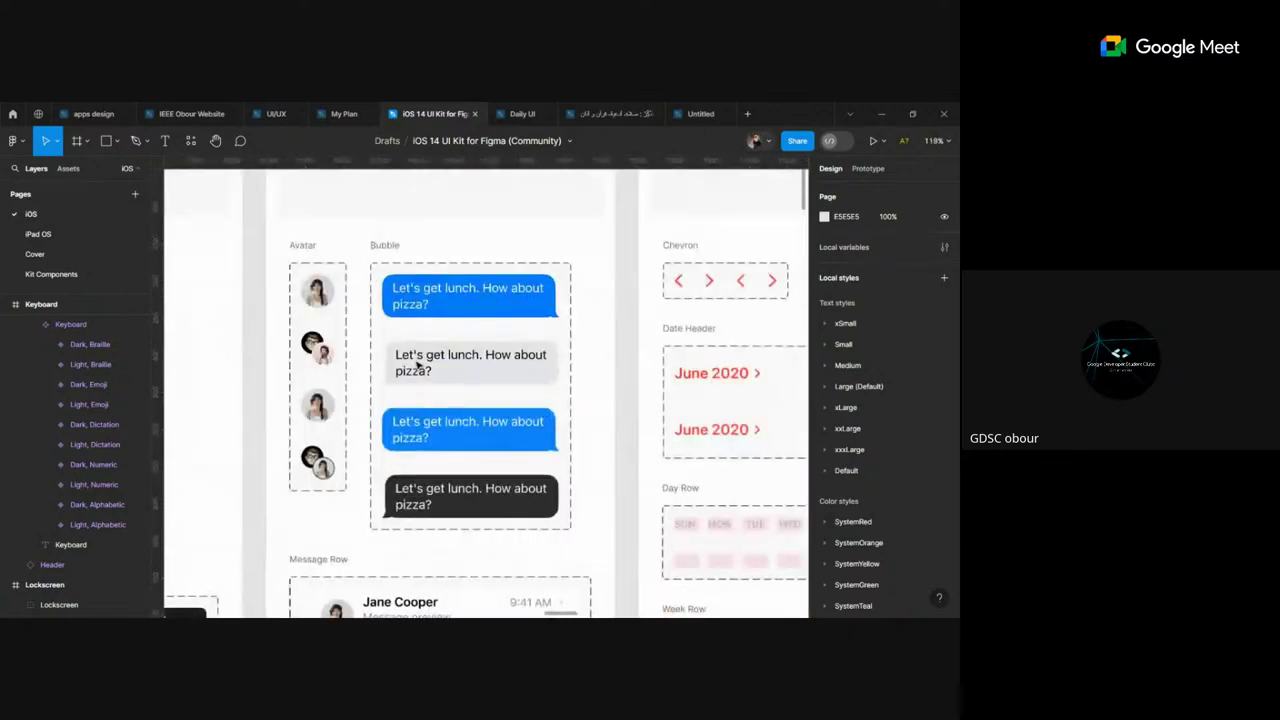
pyautogui.scroll(2, 380, 345)
pyautogui.hscroll(3, 480, 345)
pyautogui.hscroll(3, 640, 345)
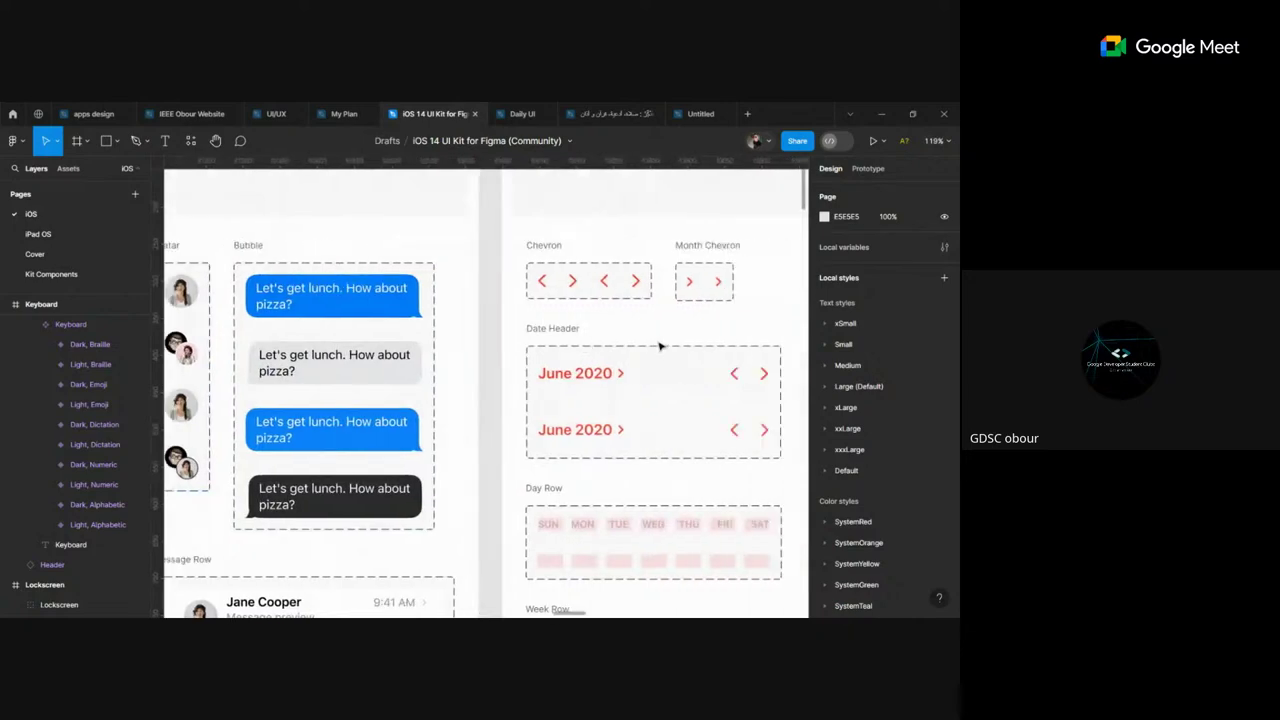
pyautogui.scroll(-3, 657, 354)
pyautogui.scroll(-3, 657, 354)
pyautogui.scroll(-2, 657, 355)
pyautogui.hscroll(5, 657, 356)
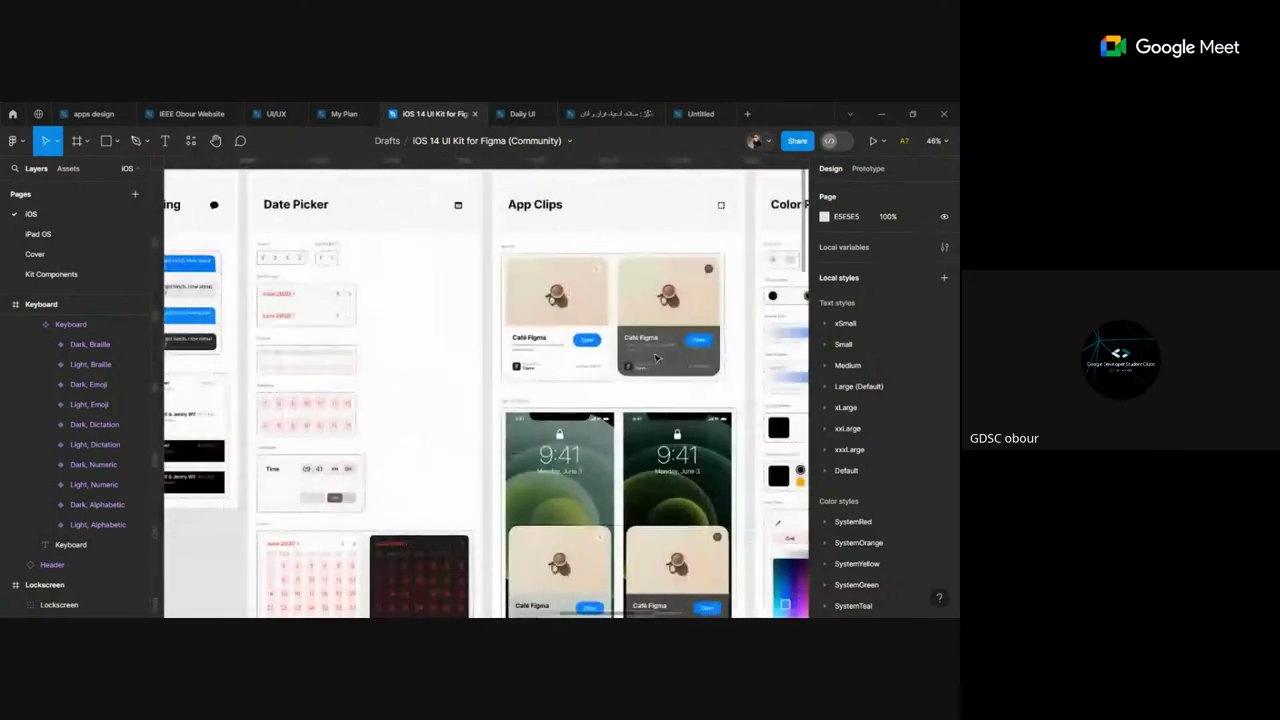
pyautogui.scroll(-3, 657, 357)
pyautogui.hscroll(4, 657, 357)
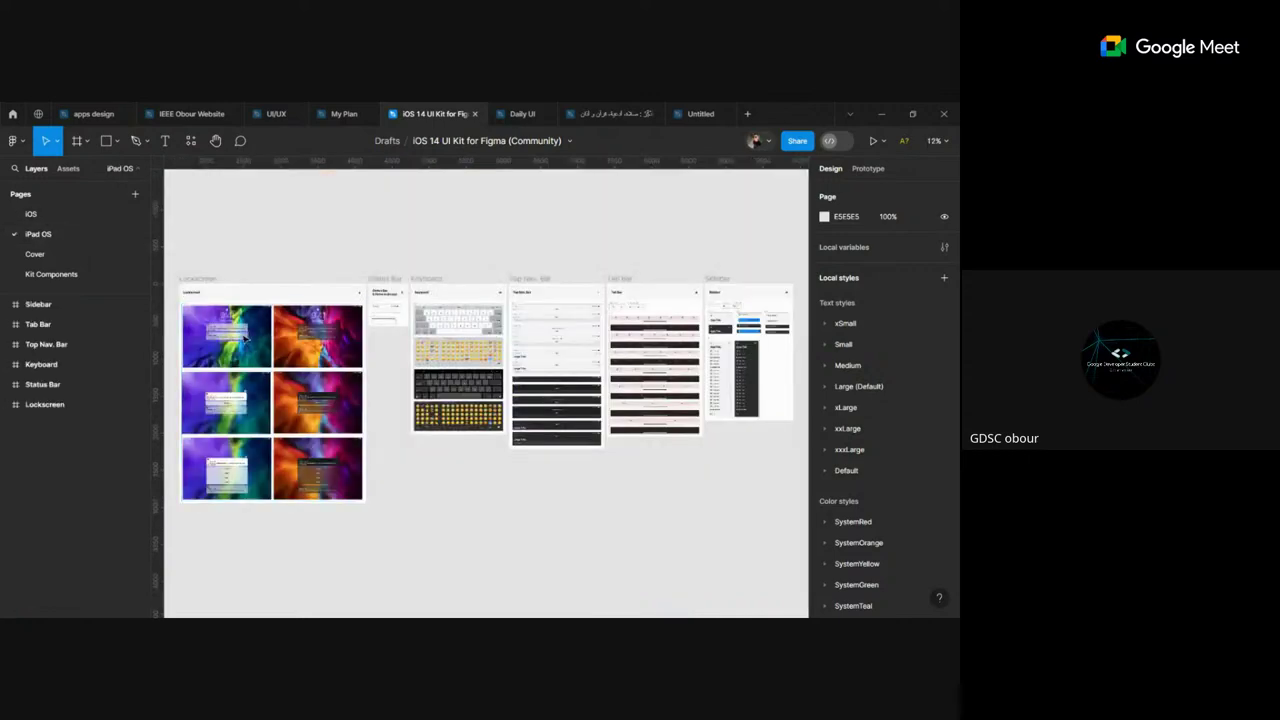
pyautogui.scroll(2, 245, 338)
pyautogui.scroll(5, 251, 251)
pyautogui.scroll(-3, 473, 541)
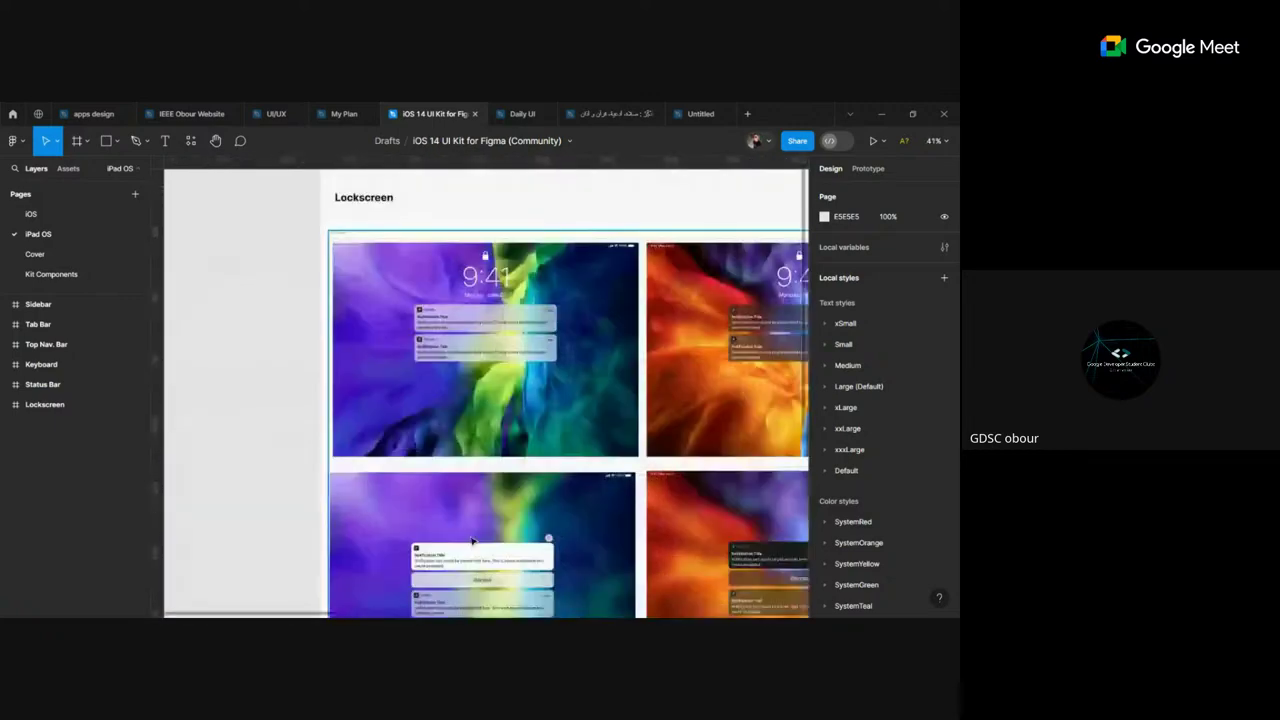
pyautogui.scroll(3, 513, 403)
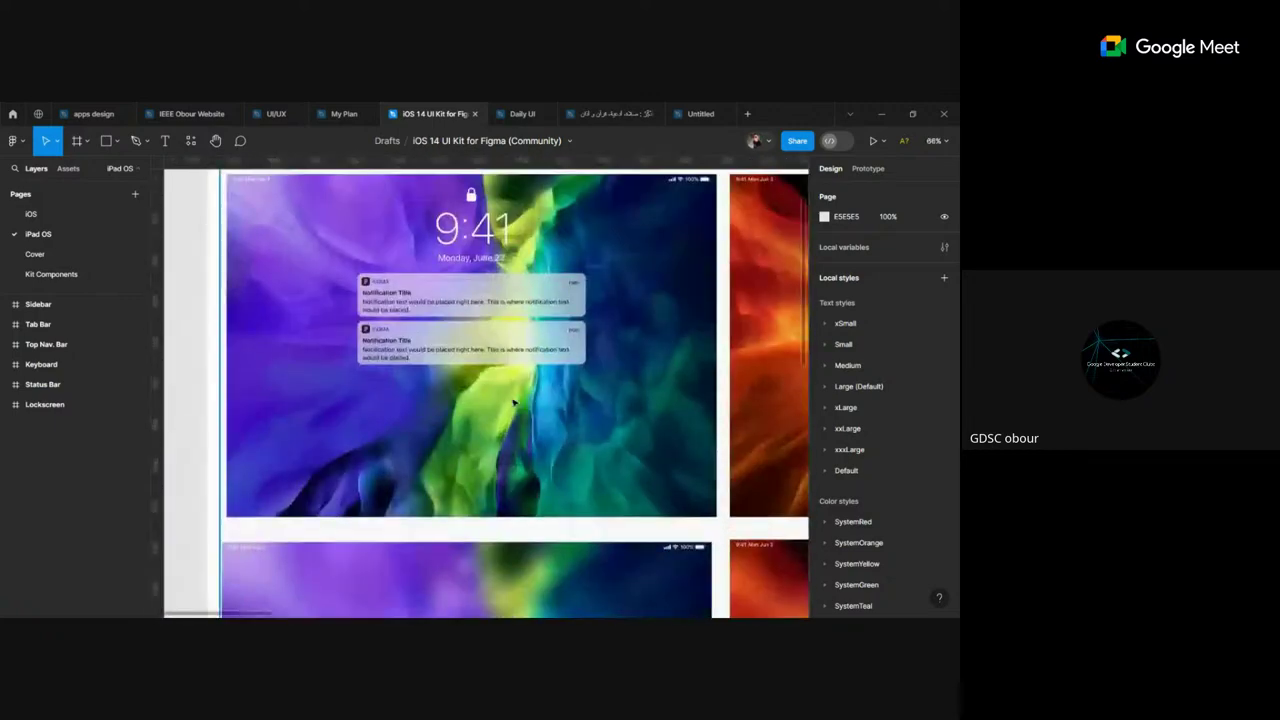
pyautogui.click(513, 403)
pyautogui.scroll(1, 515, 420)
pyautogui.doubleClick(526, 462)
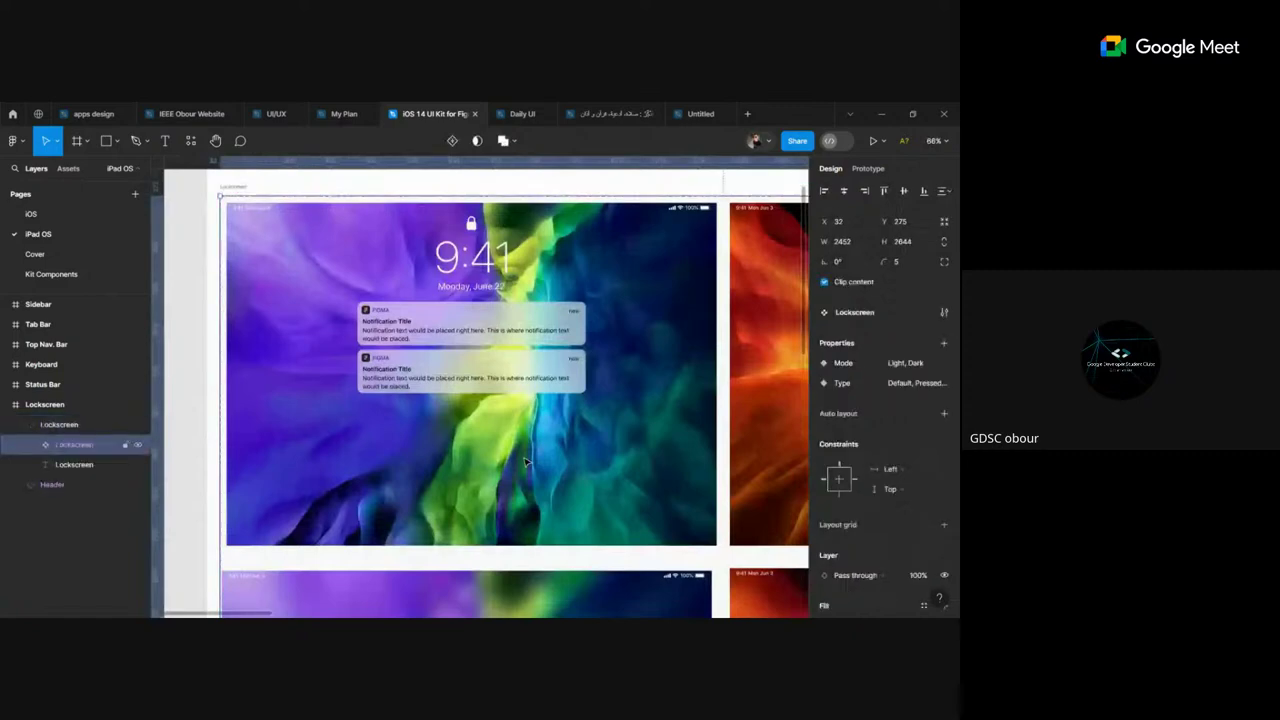
pyautogui.doubleClick(526, 462)
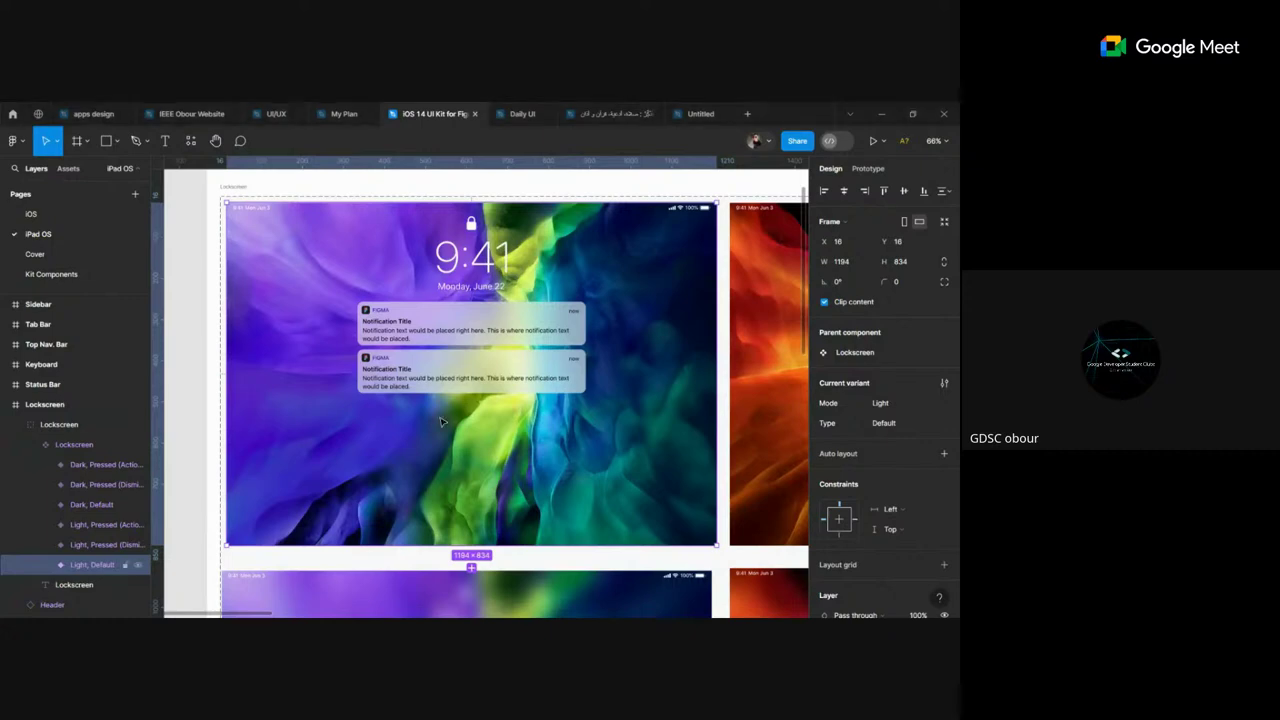
pyautogui.click(197, 454)
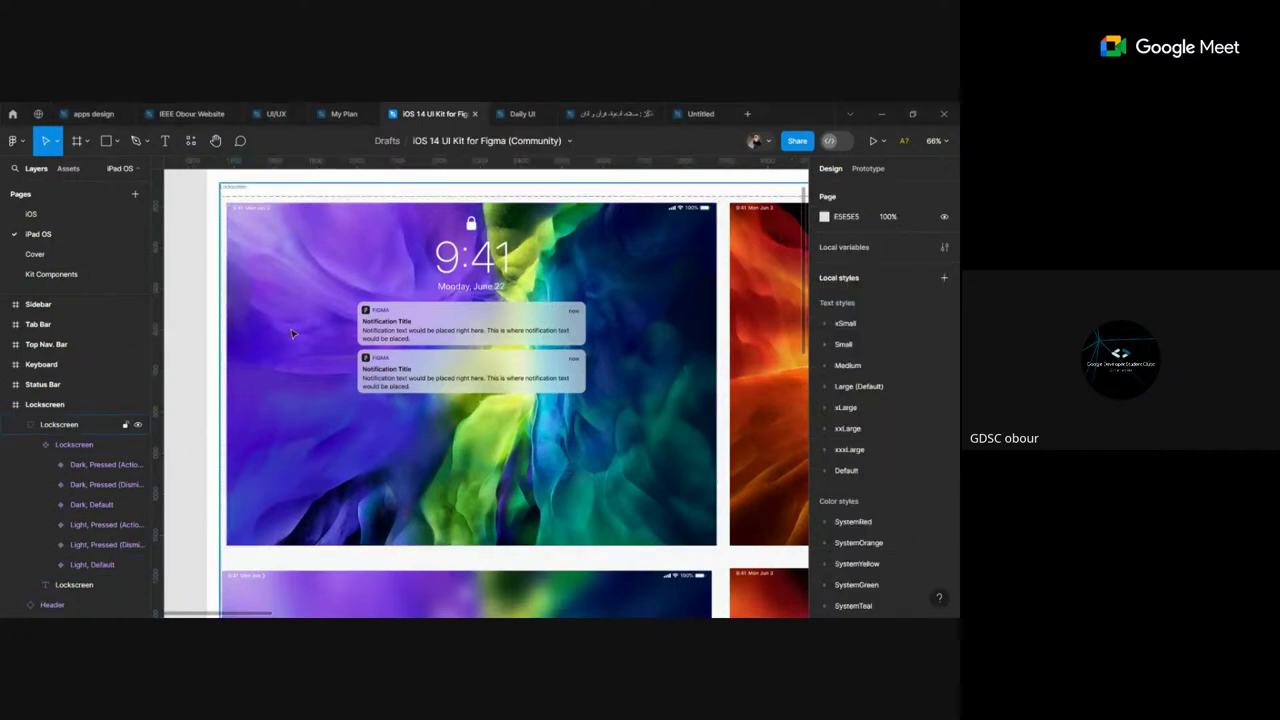
pyautogui.scroll(-3, 295, 347)
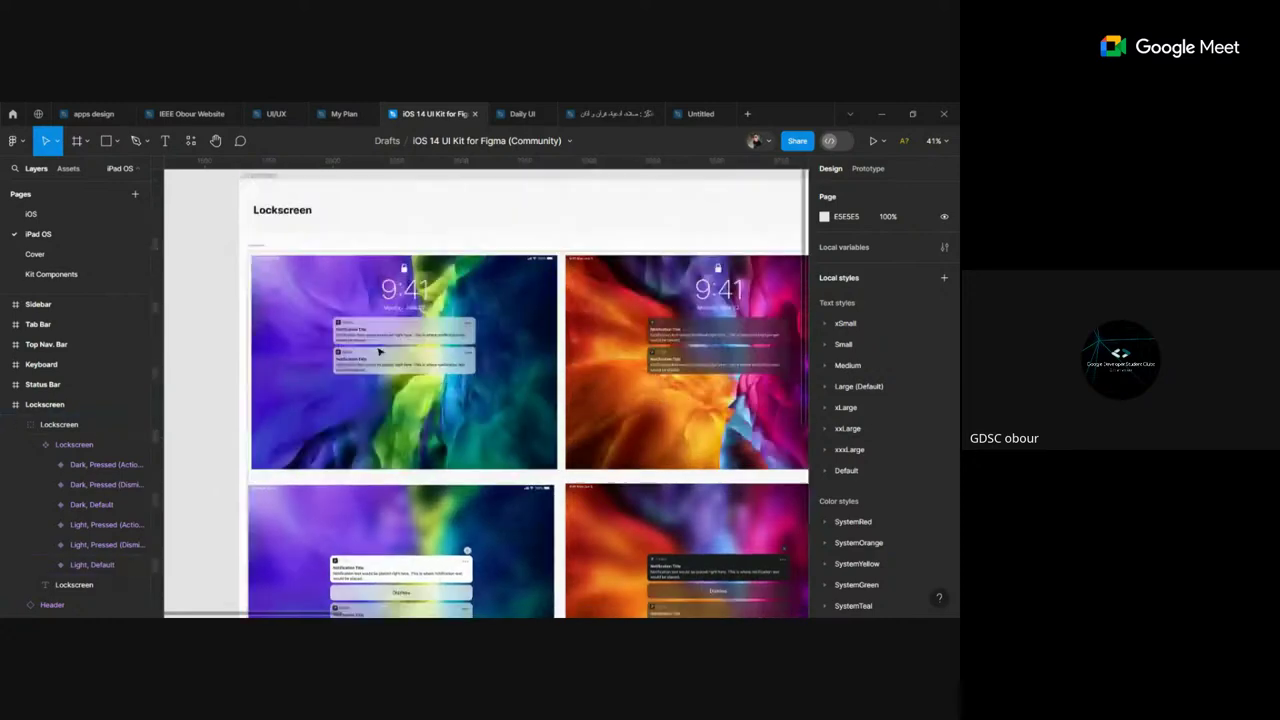
pyautogui.hscroll(5, 368, 405)
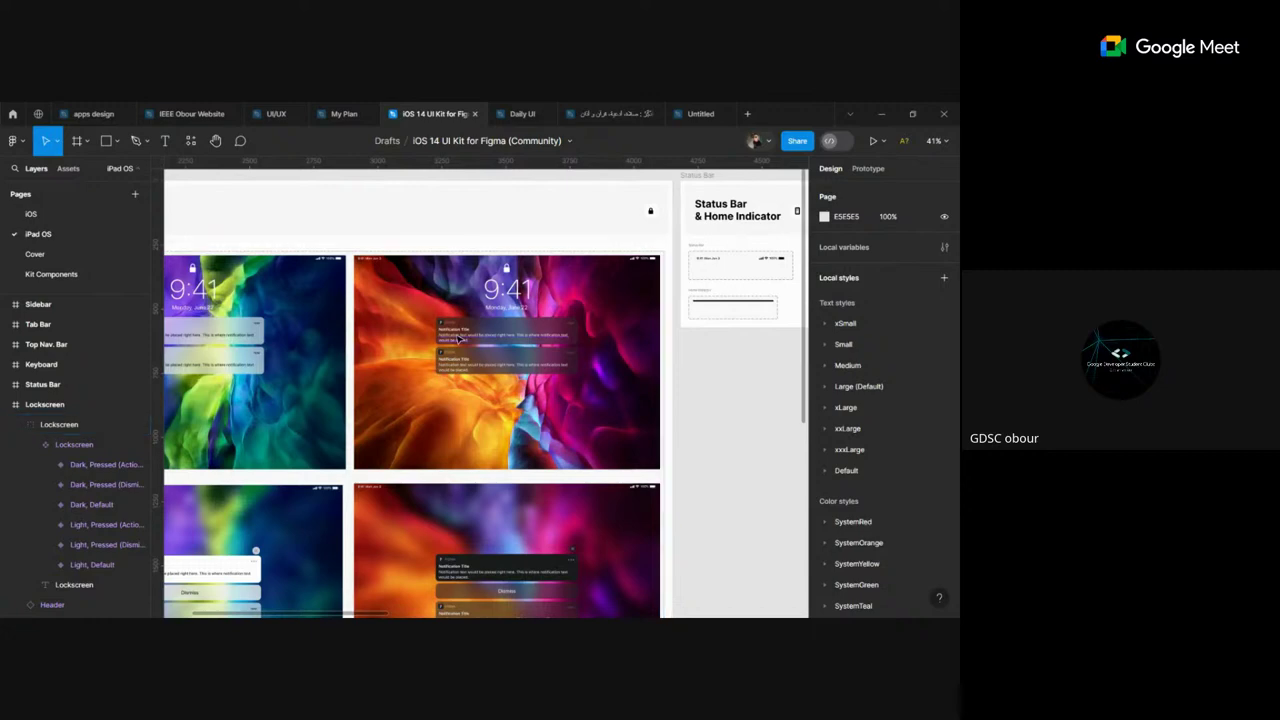
pyautogui.scroll(3, 459, 337)
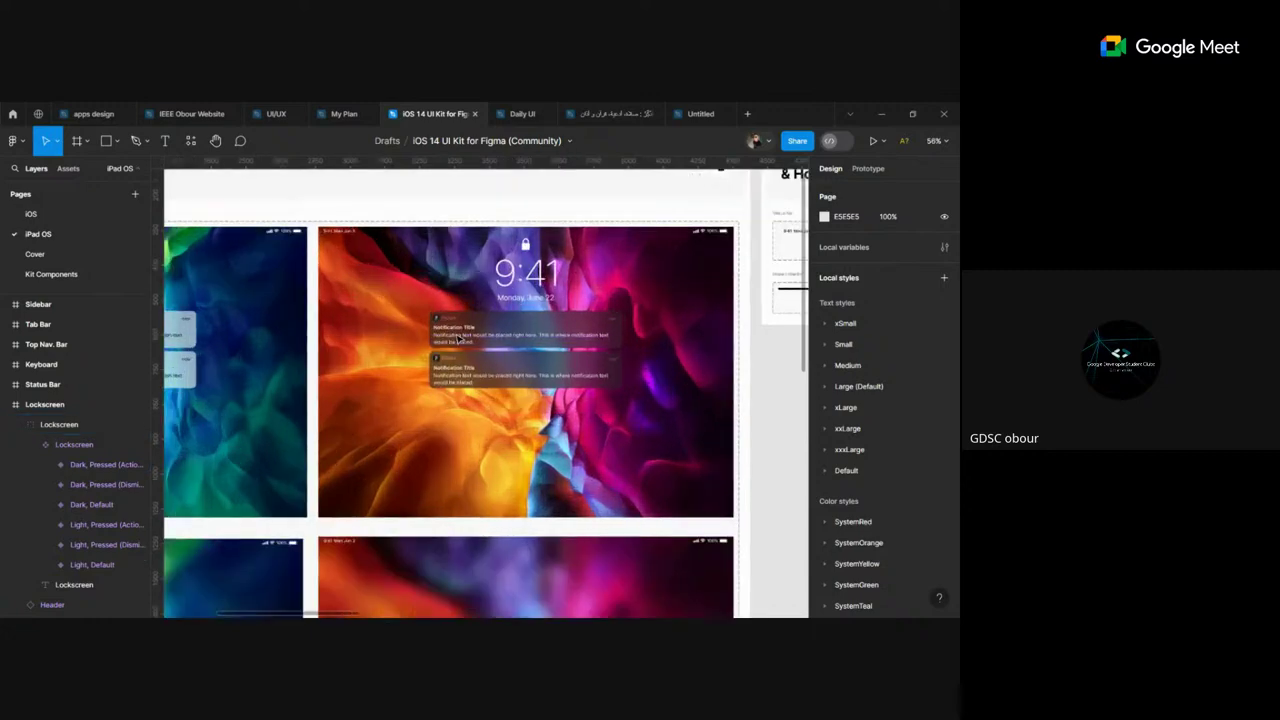
# Step: Return to the kit's iOS page and scroll across its frames
pyautogui.click(31, 214)
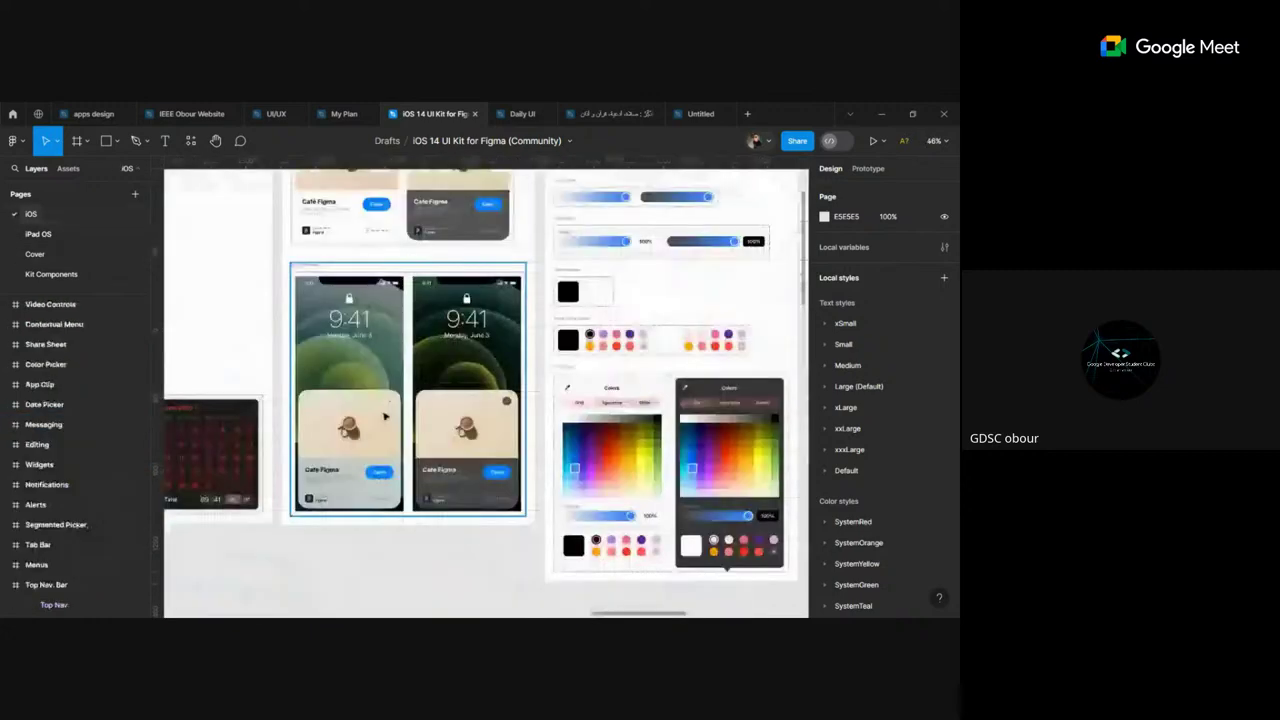
pyautogui.scroll(4, 385, 415)
pyautogui.scroll(5, 390, 412)
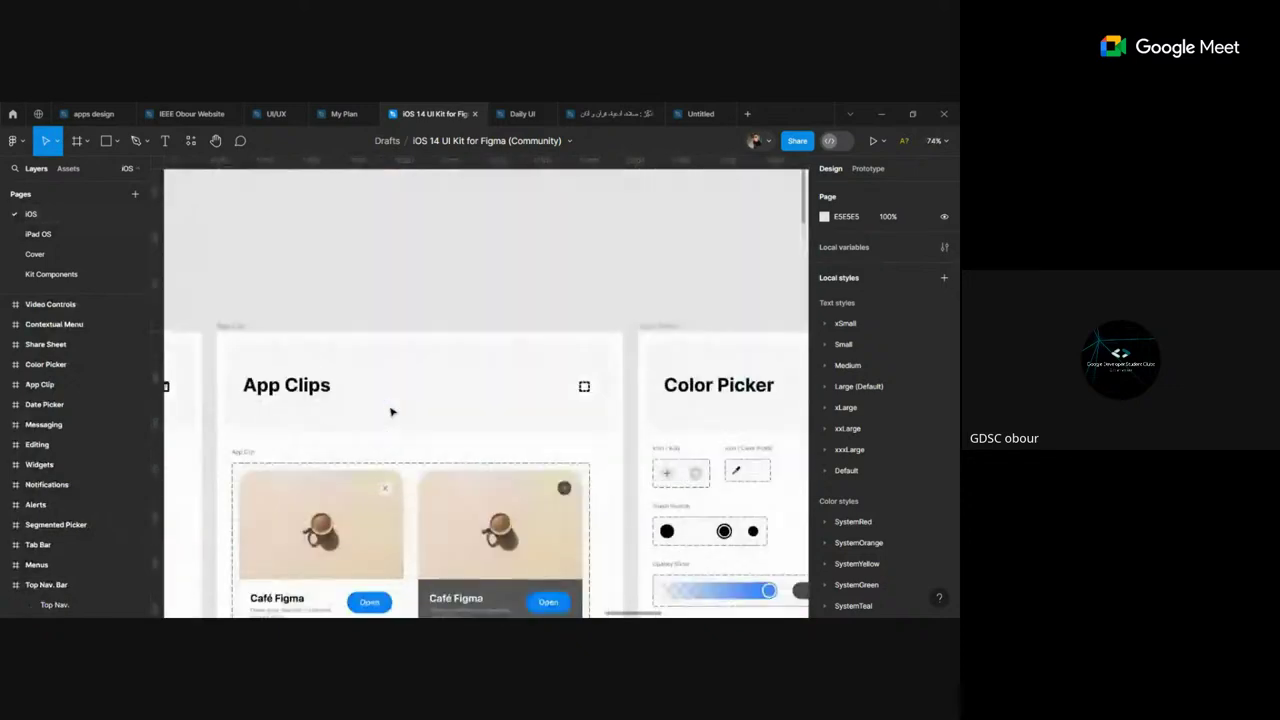
pyautogui.scroll(-4, 391, 412)
pyautogui.hscroll(-5, 391, 412)
pyautogui.hscroll(-1, 391, 412)
pyautogui.hscroll(-6, 391, 412)
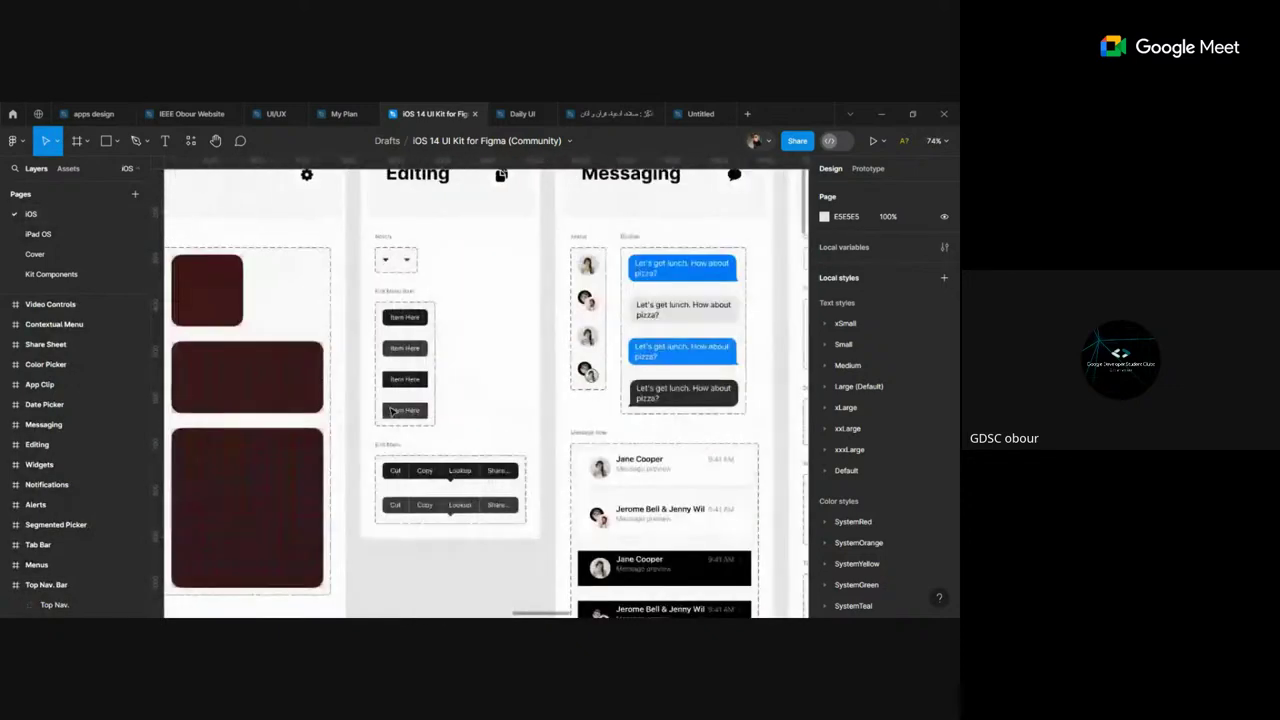
pyautogui.hscroll(-5, 391, 411)
pyautogui.hscroll(-3, 391, 411)
pyautogui.scroll(-3, 391, 412)
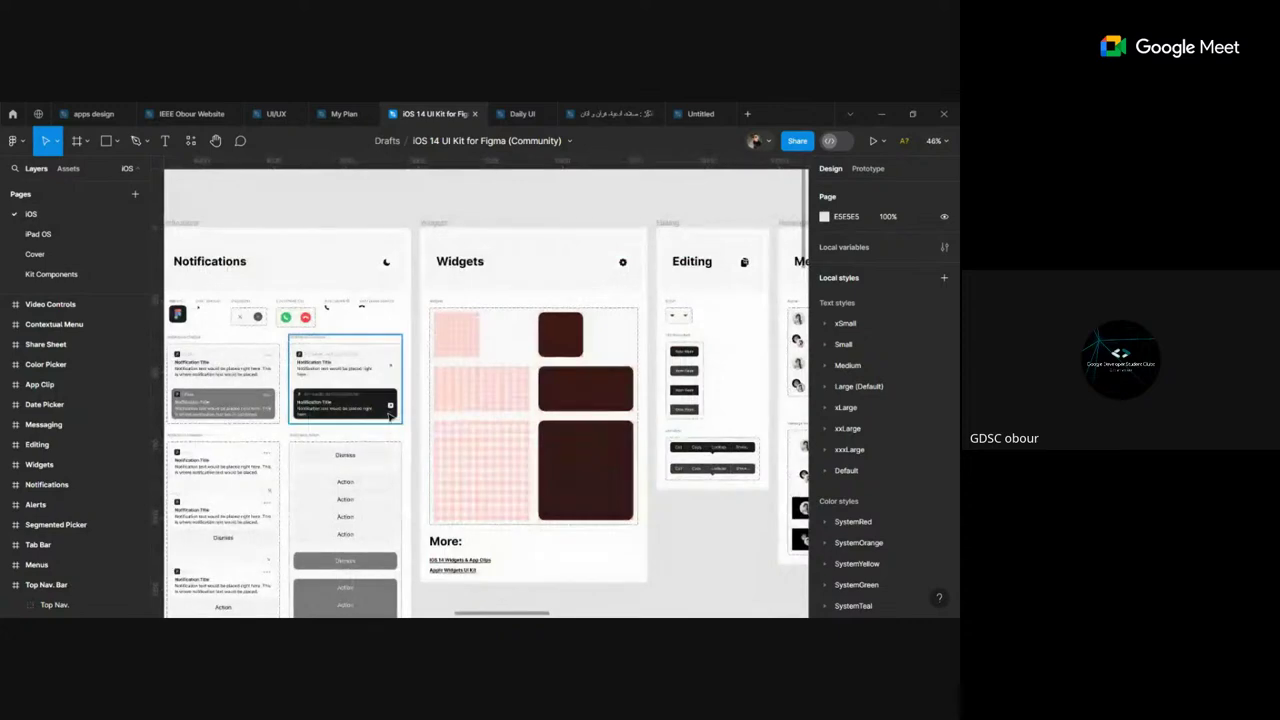
# Step: Pan left with the Hand tool, then select the iPhone Lockscreen component set
pyautogui.press('h')
pyautogui.hscroll(-5, 414, 363)
pyautogui.hscroll(-5, 466, 390)
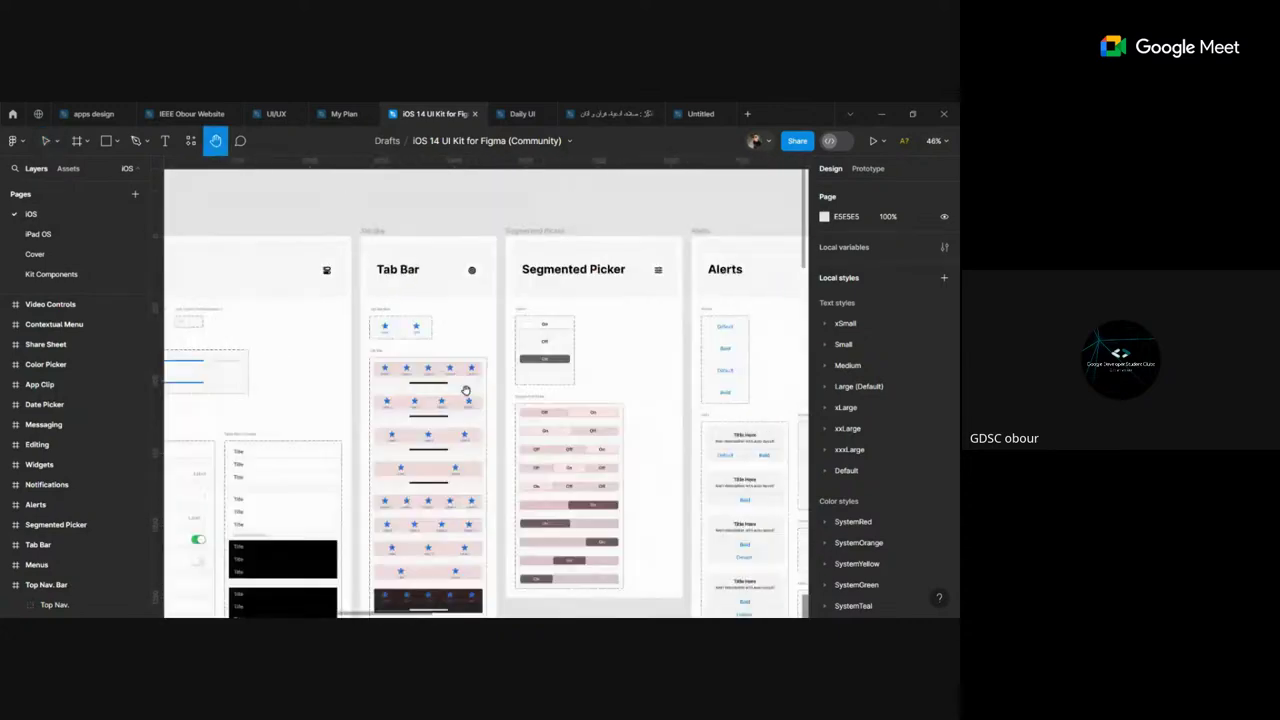
pyautogui.hscroll(-5, 466, 390)
pyautogui.hscroll(-5, 466, 390)
pyautogui.hscroll(-2, 478, 372)
pyautogui.hscroll(-3, 478, 372)
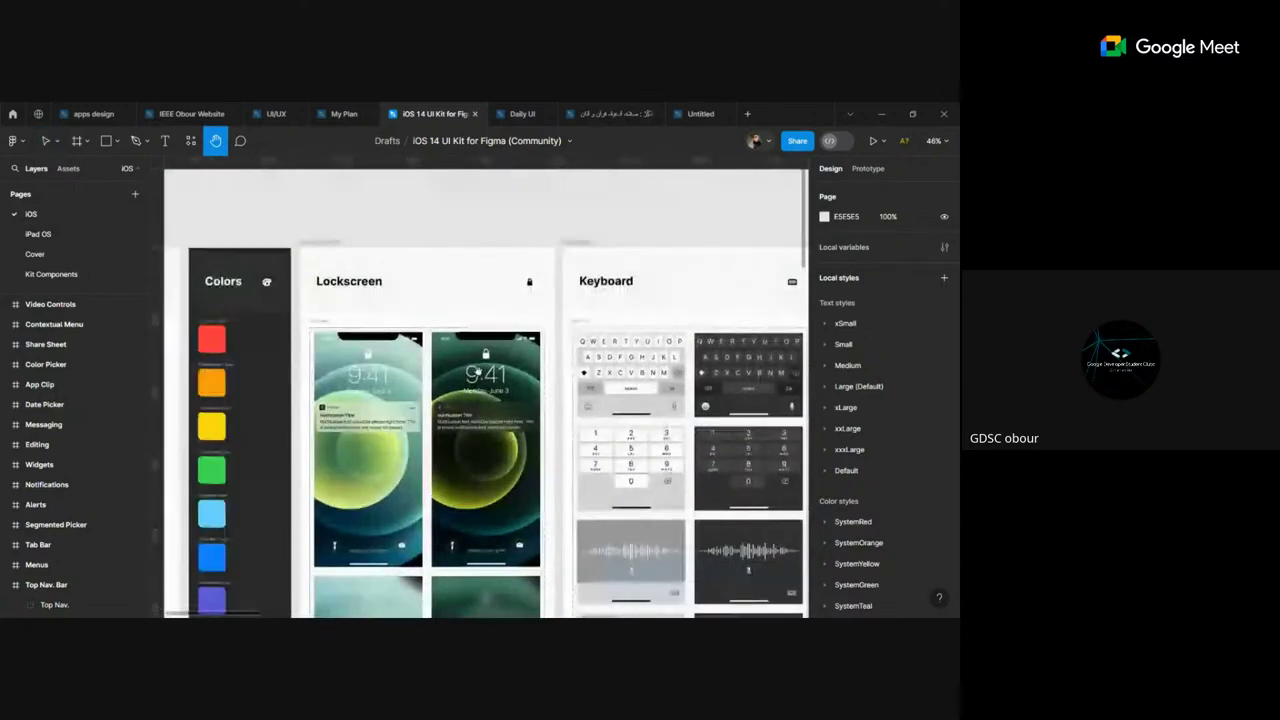
pyautogui.press('v')
pyautogui.scroll(2, 420, 410)
pyautogui.scroll(2, 381, 440)
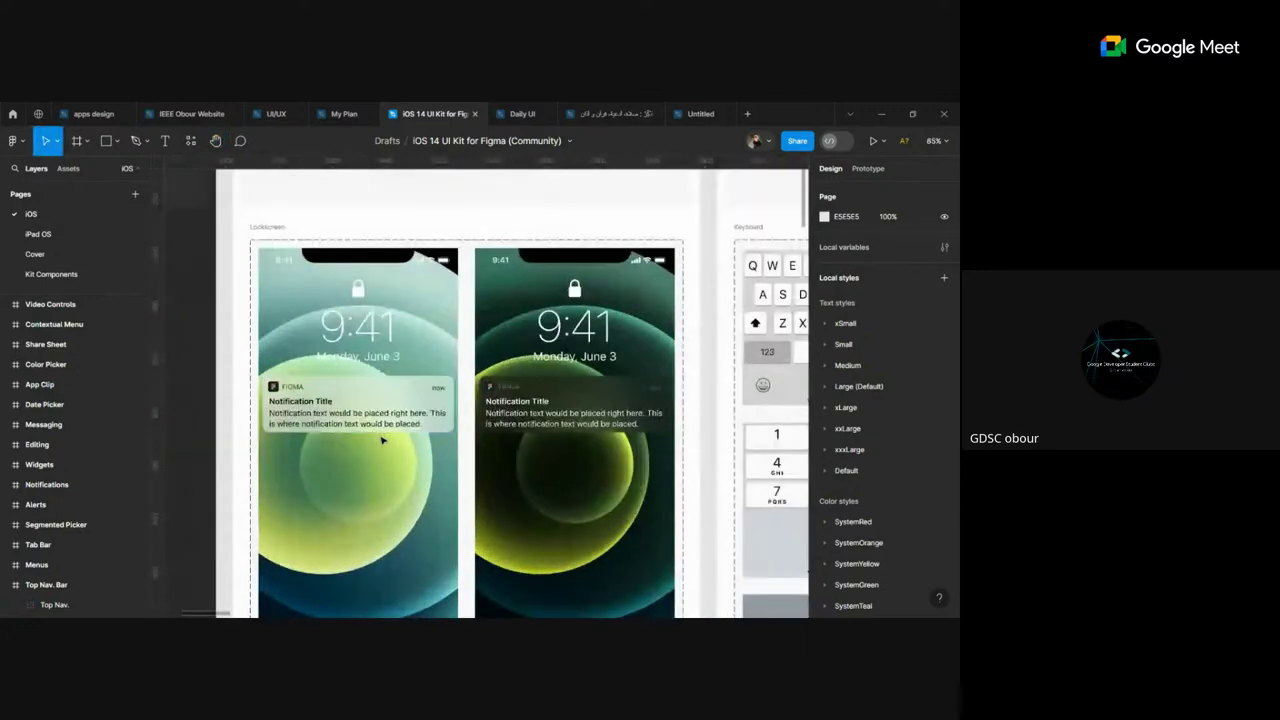
pyautogui.scroll(2, 381, 440)
pyautogui.scroll(-3, 335, 365)
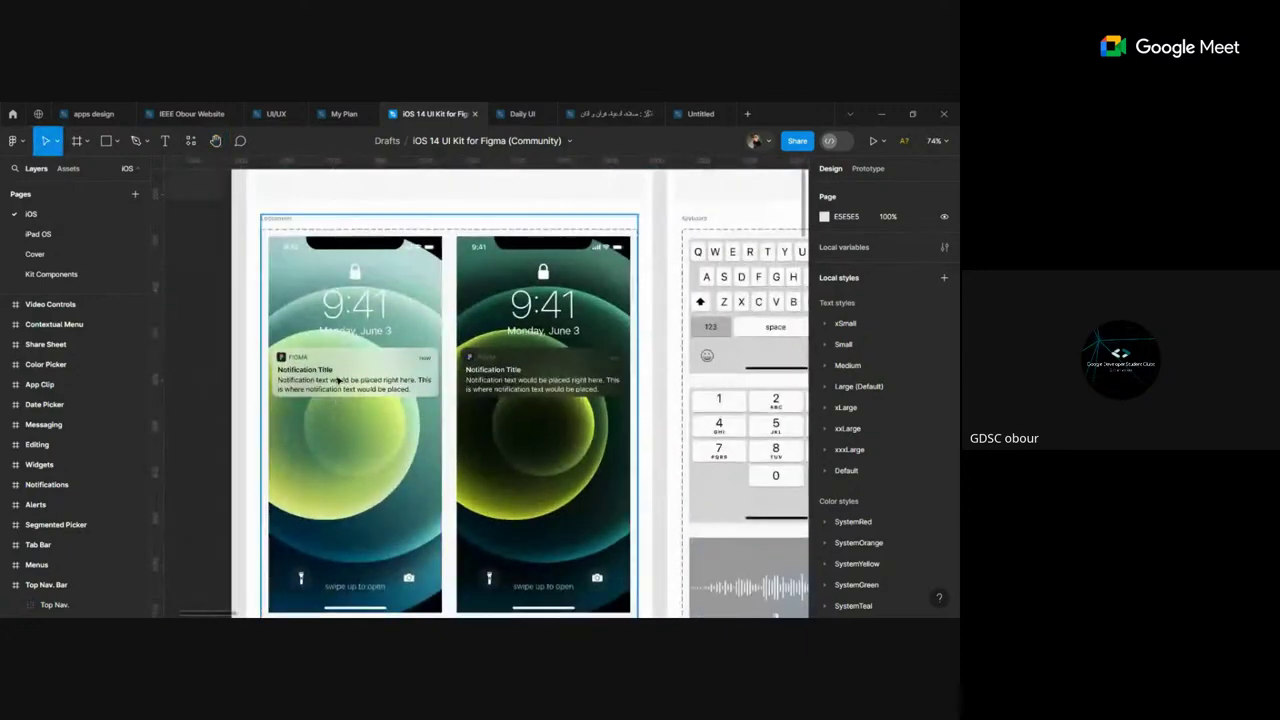
pyautogui.click(288, 358)
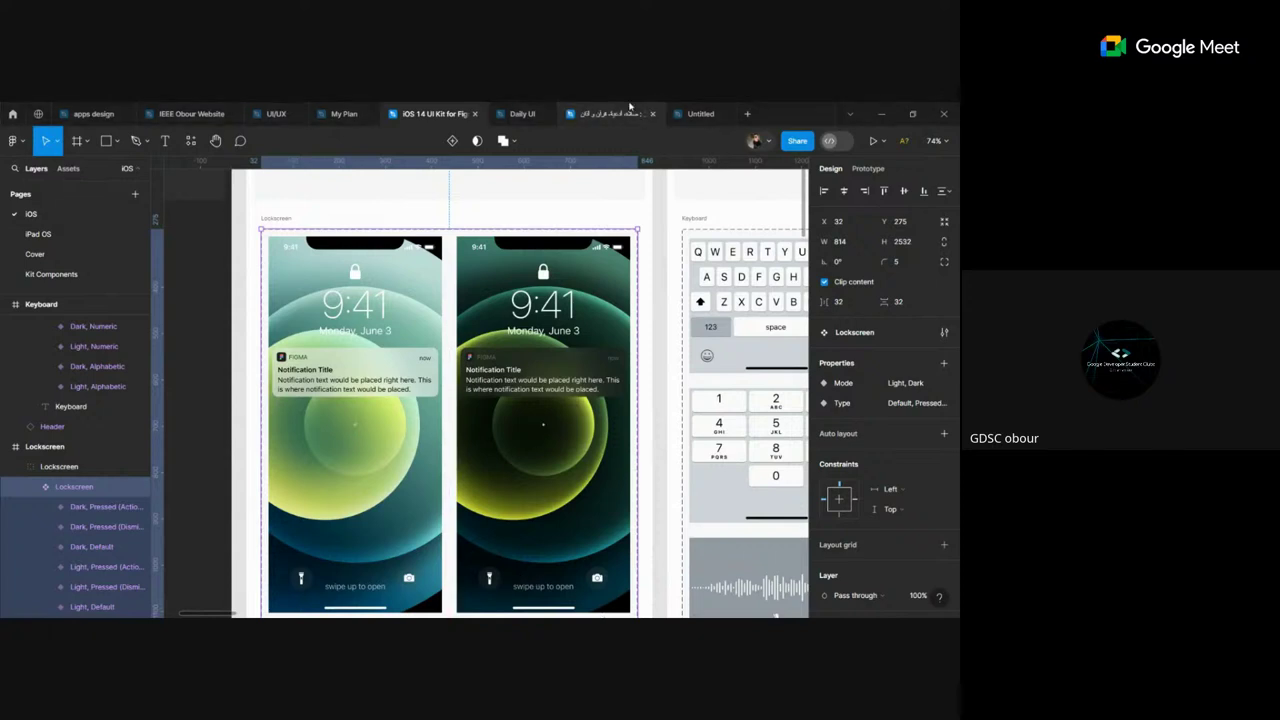
pyautogui.click(681, 118)
pyautogui.click(466, 203)
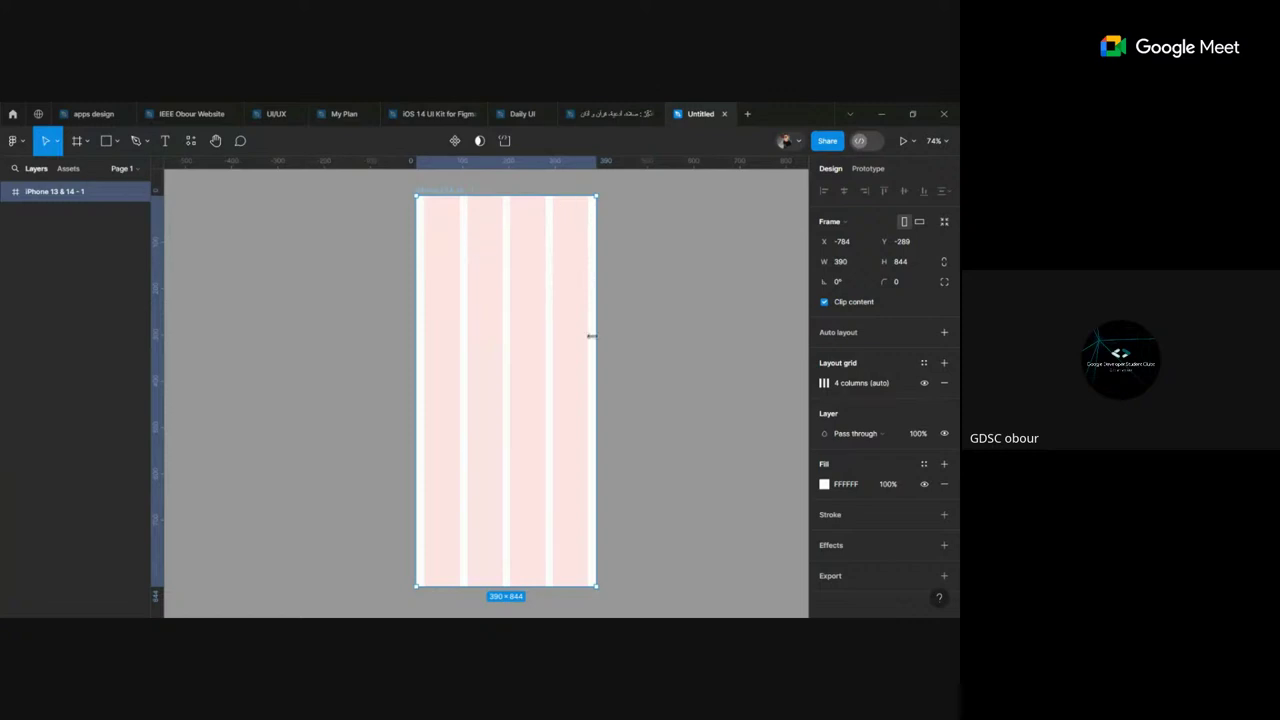
pyautogui.click(789, 357)
pyautogui.click(510, 235)
pyautogui.click(605, 378)
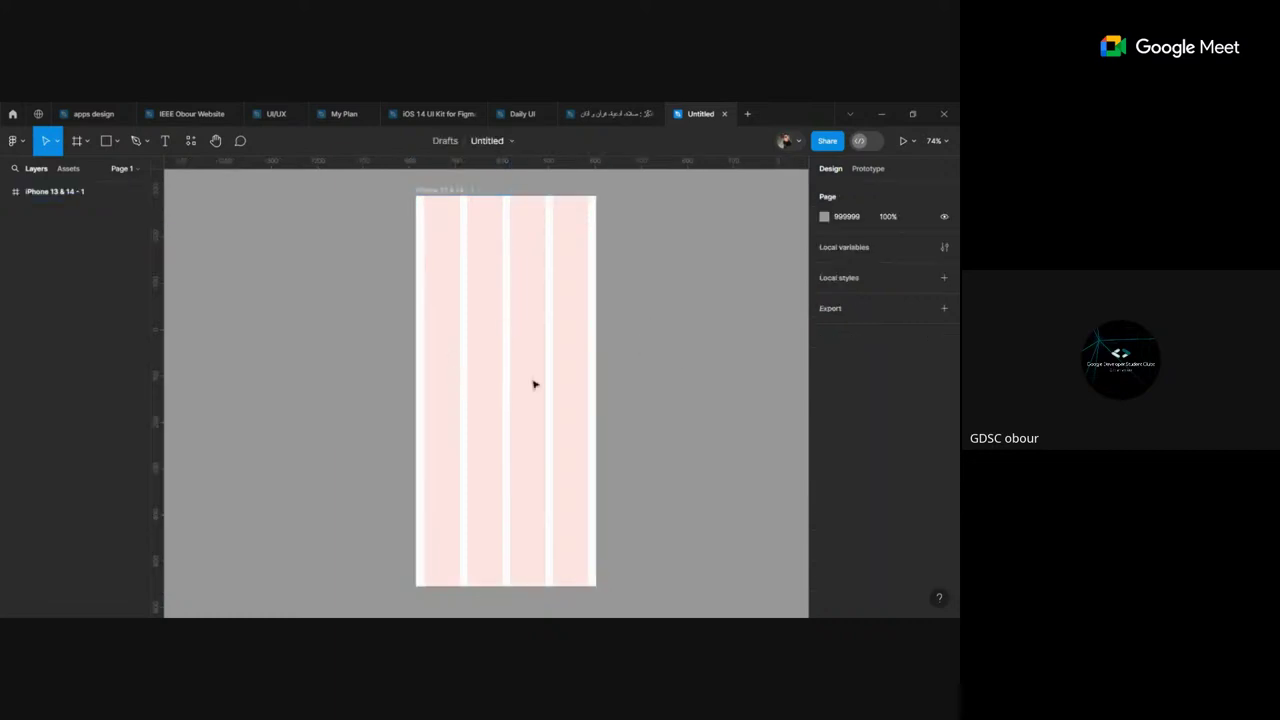
pyautogui.click(466, 280)
pyautogui.scroll(-2, 500, 300)
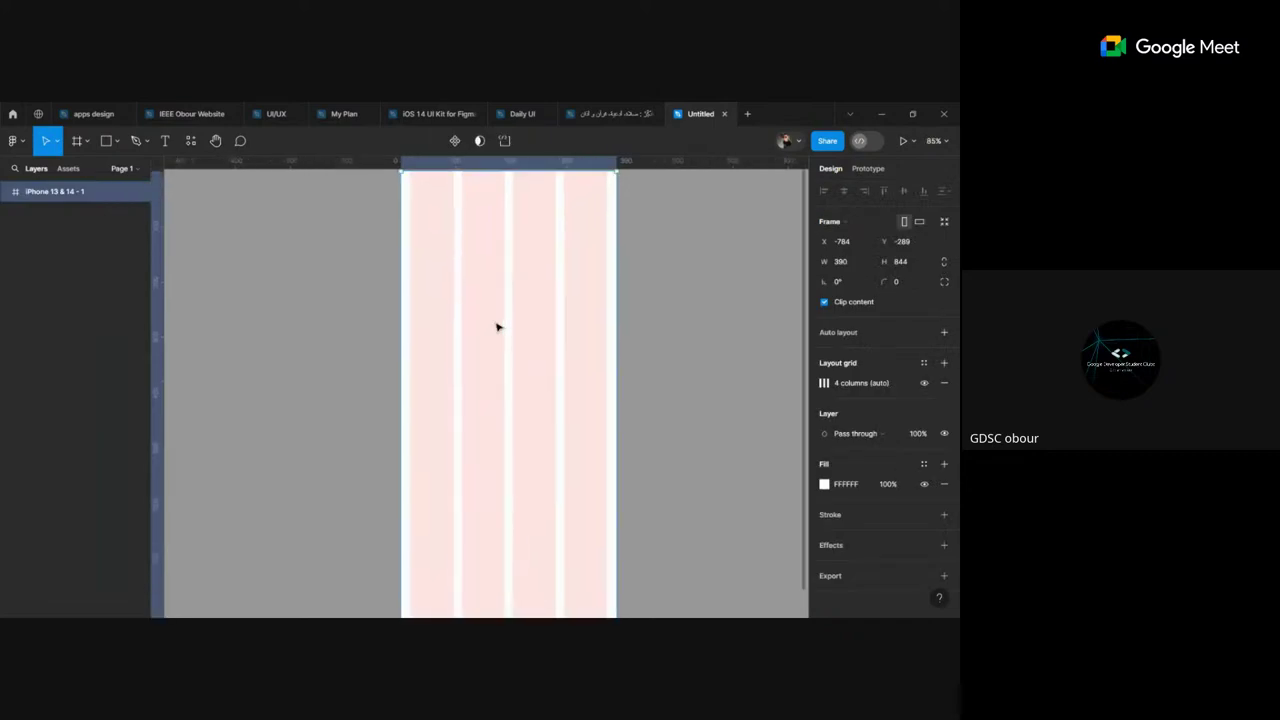
pyautogui.scroll(1, 506, 277)
# Step: Add a text layer reading 'Hello' inside the iPhone frame
pyautogui.scroll(1, 506, 277)
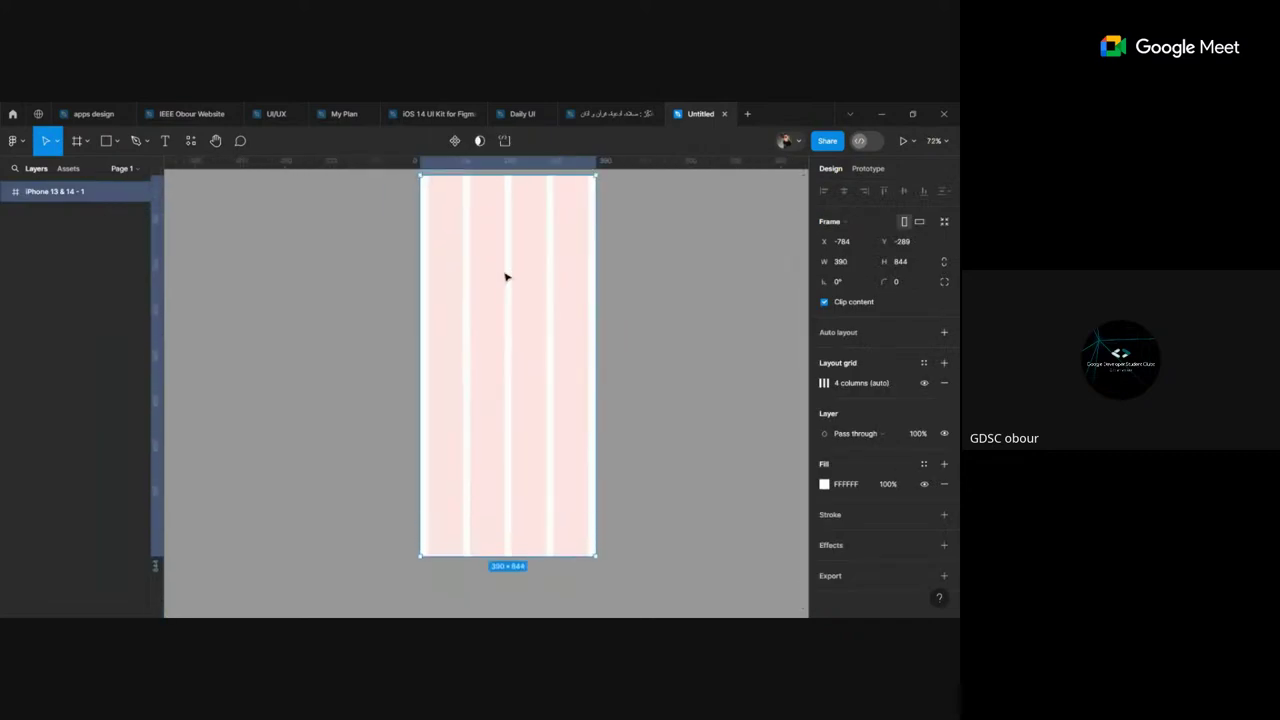
pyautogui.scroll(1, 497, 374)
pyautogui.keyDown('ctrl'); pyautogui.scroll(3, 497, 374); pyautogui.keyUp('ctrl')
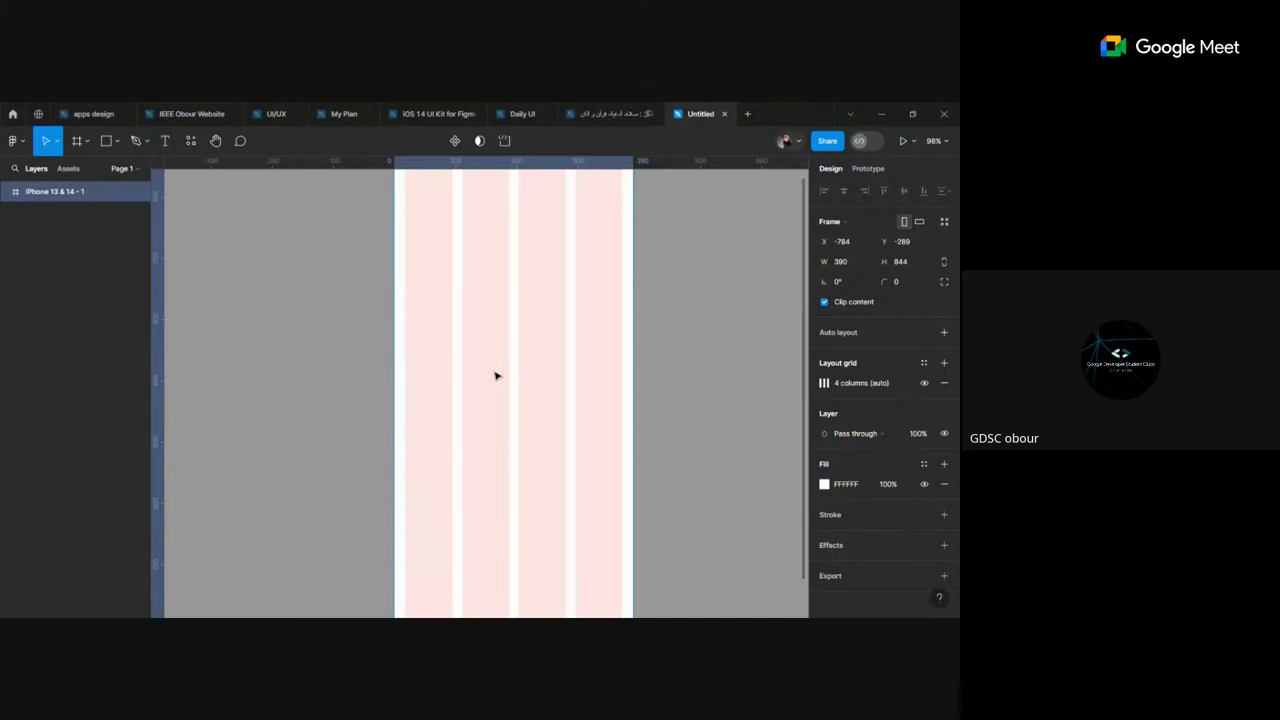
pyautogui.press('h')
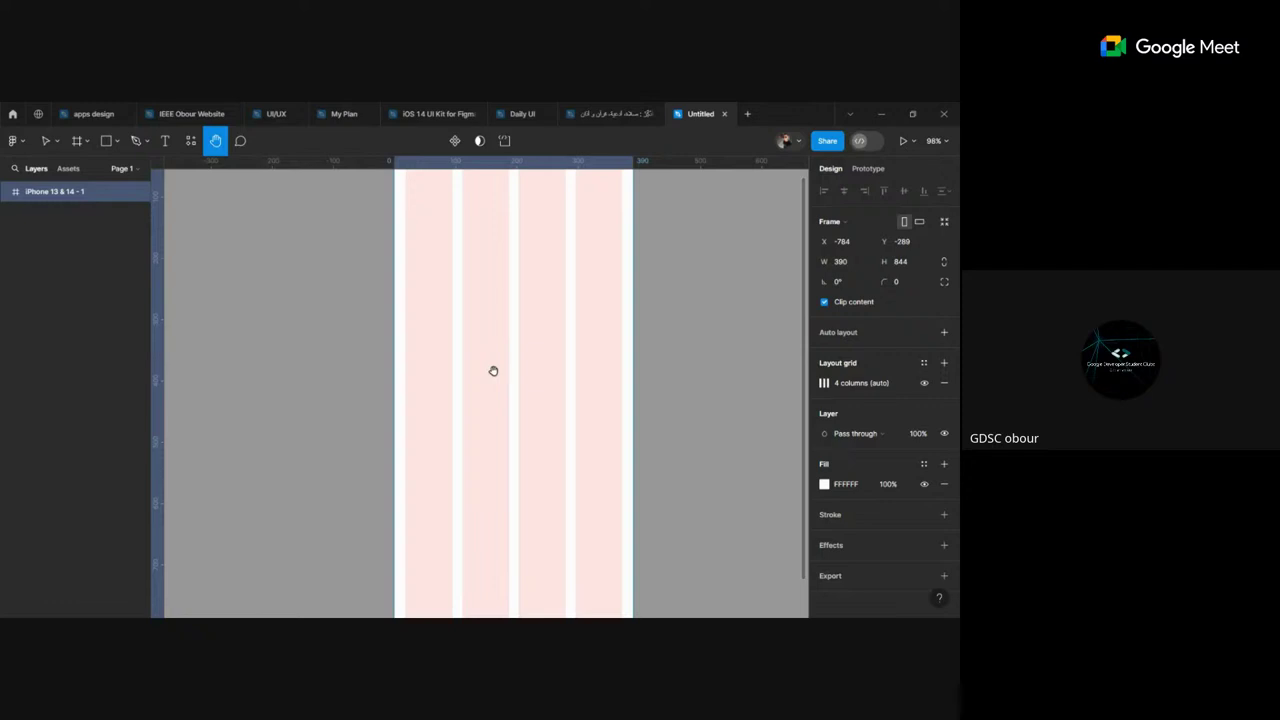
pyautogui.press('v')
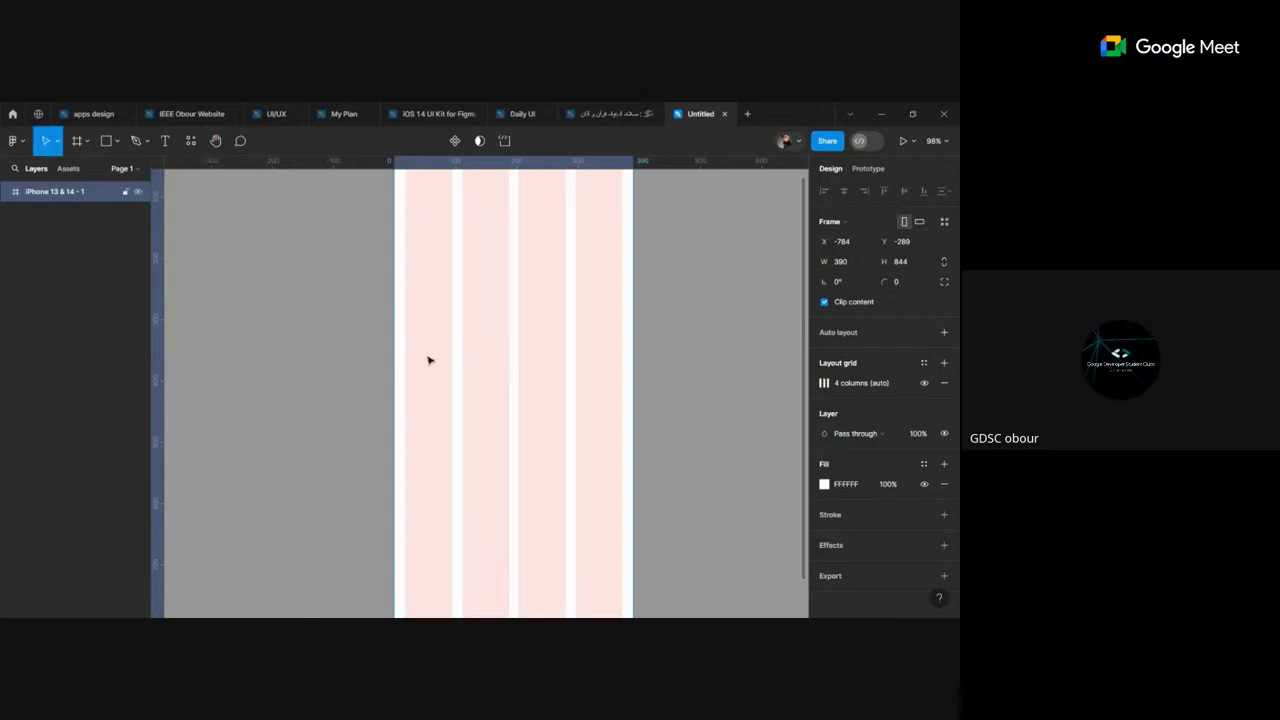
pyautogui.click(166, 141)
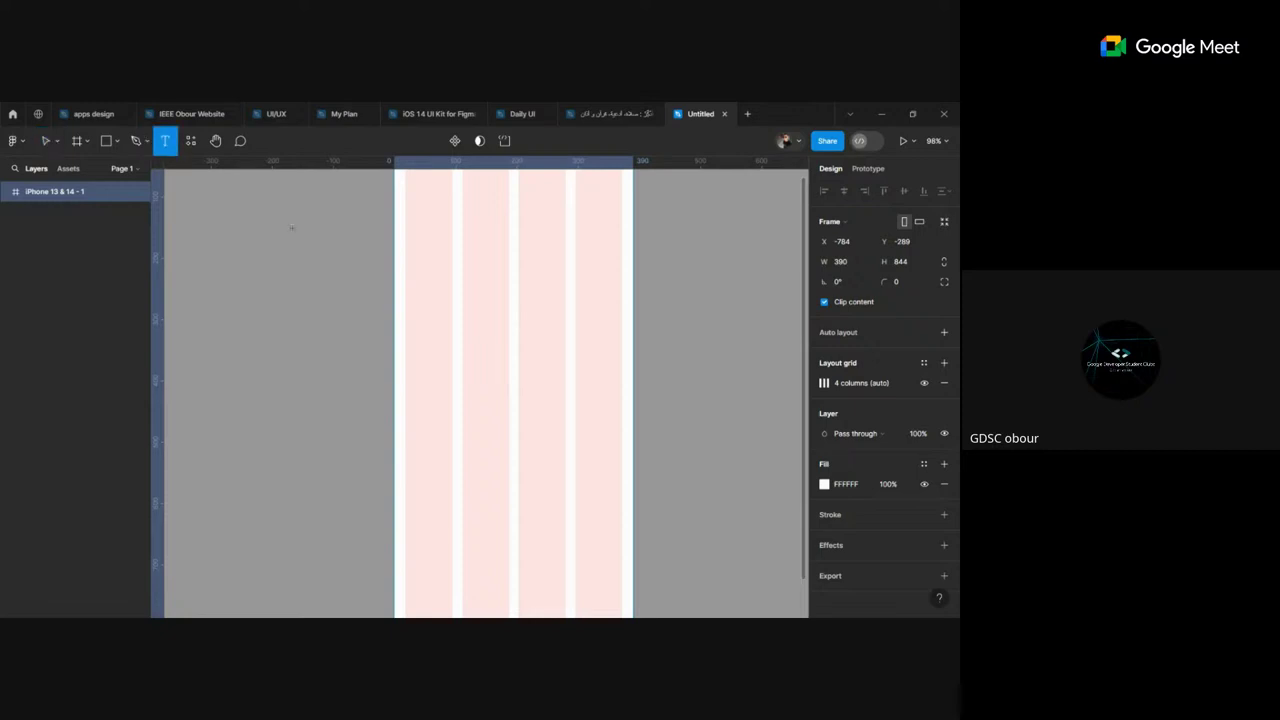
pyautogui.click(450, 352)
pyautogui.press('Escape')
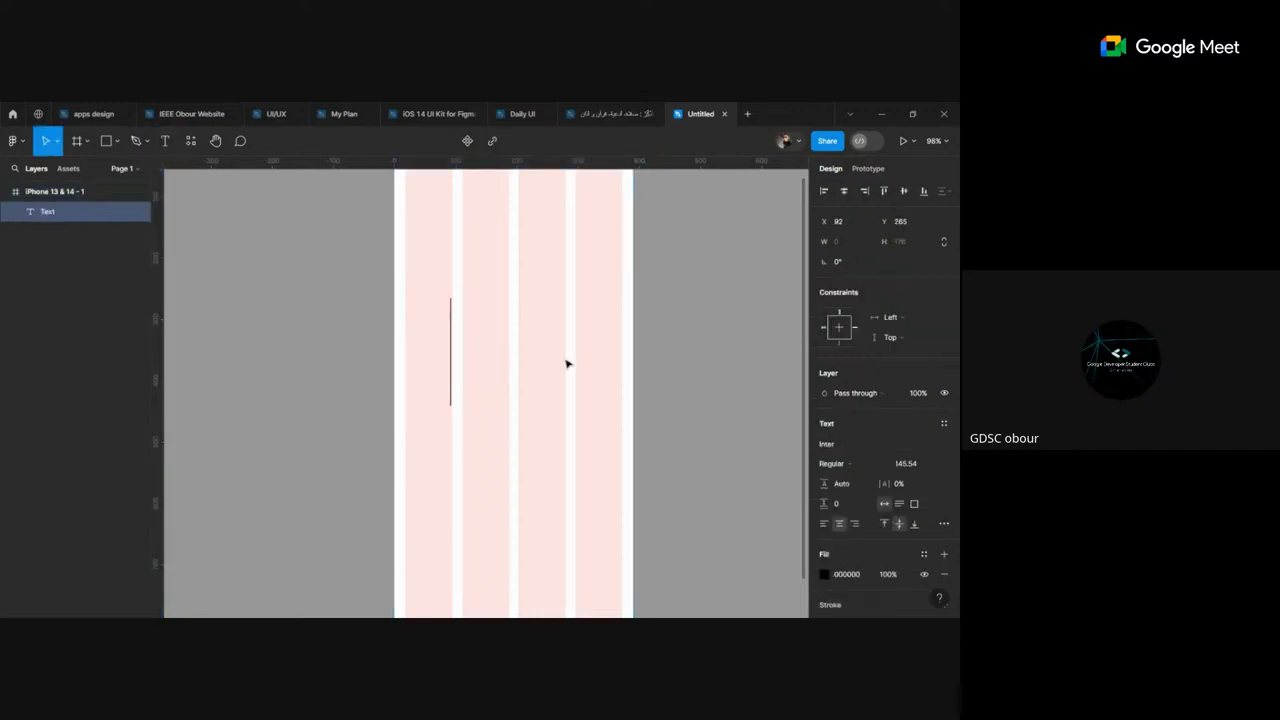
pyautogui.write('Hell')
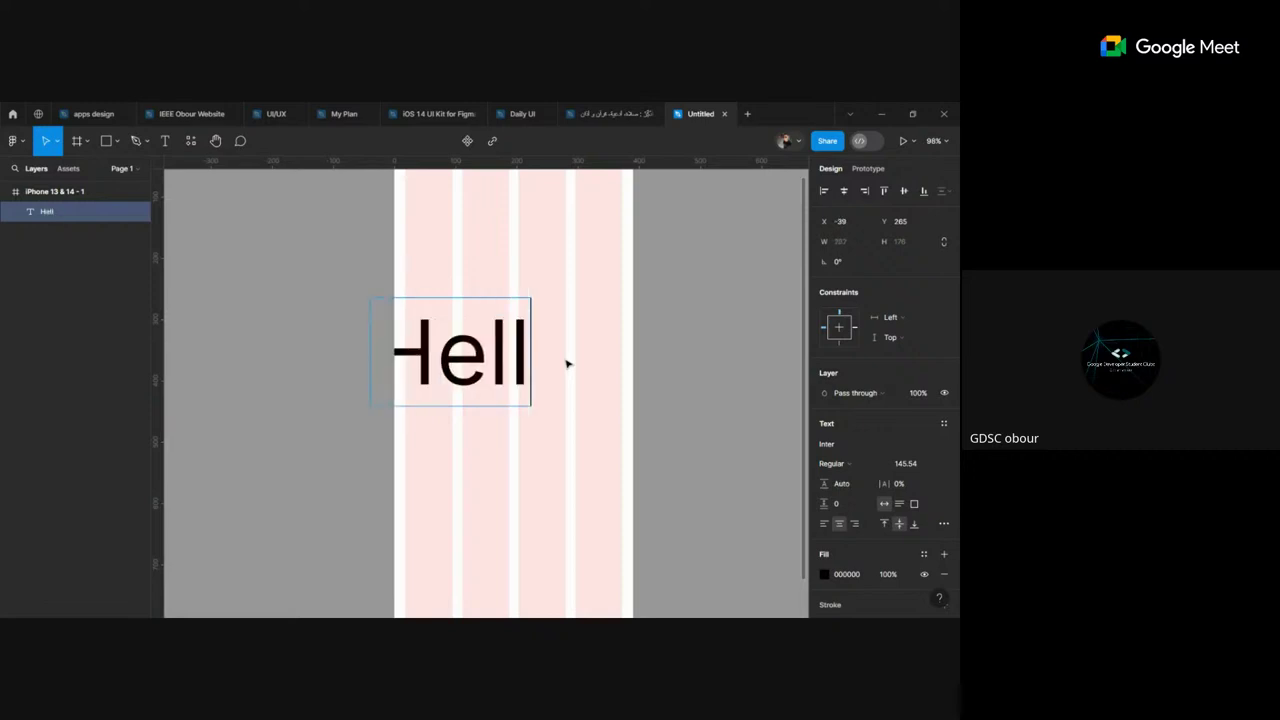
pyautogui.write('o')
pyautogui.press('Escape')
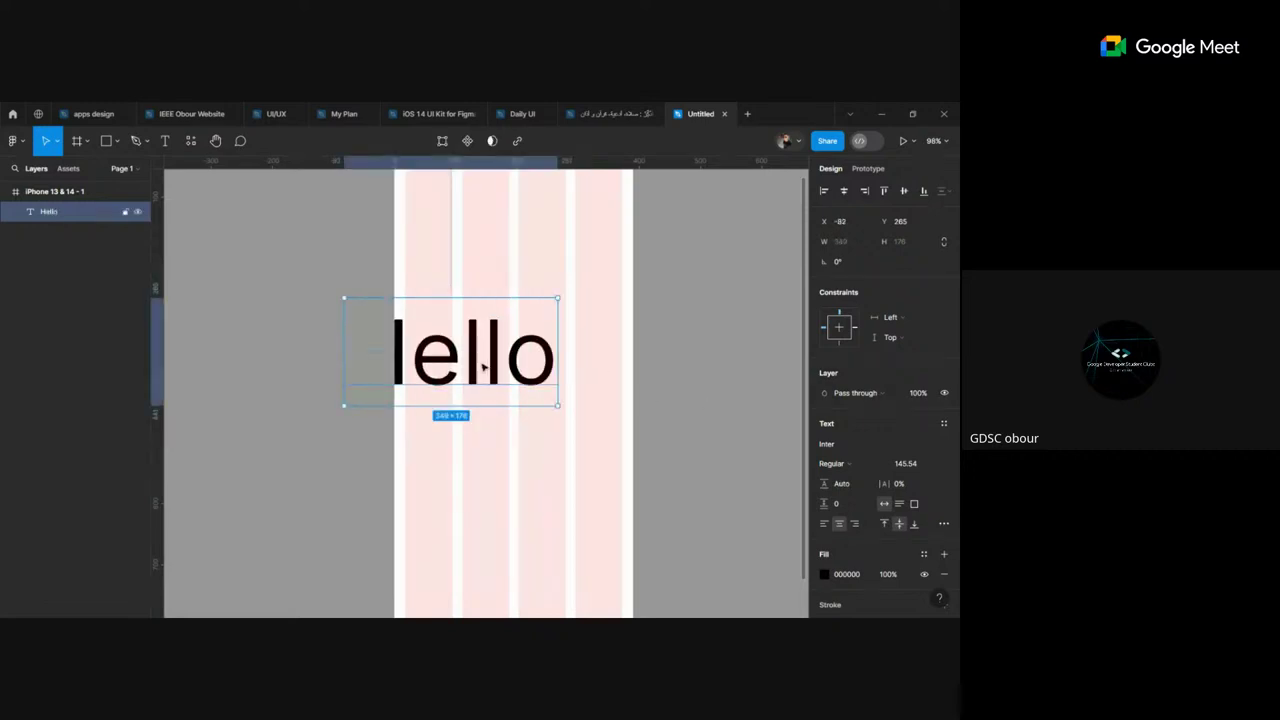
# Step: Move Hello toward the frame centre and set its font size to 40
pyautogui.moveTo(491, 363); pyautogui.dragTo(555, 424)
pyautogui.doubleClick(555, 424)
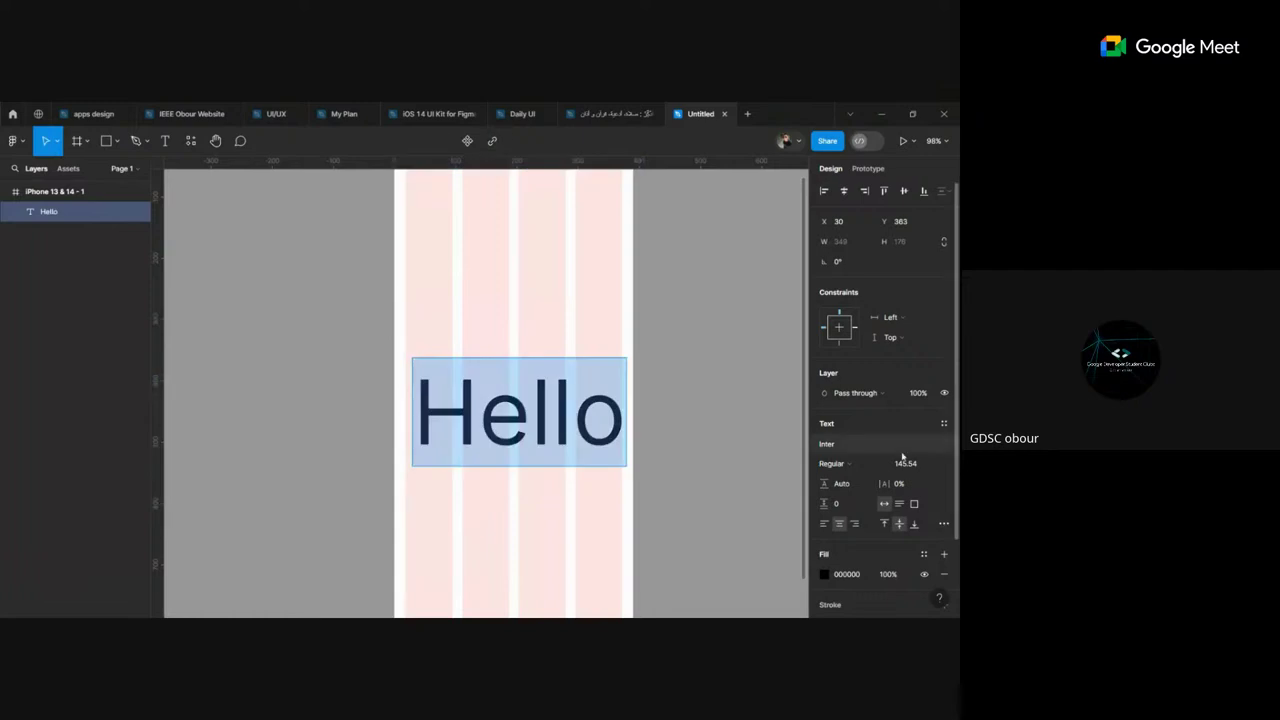
pyautogui.click(932, 464)
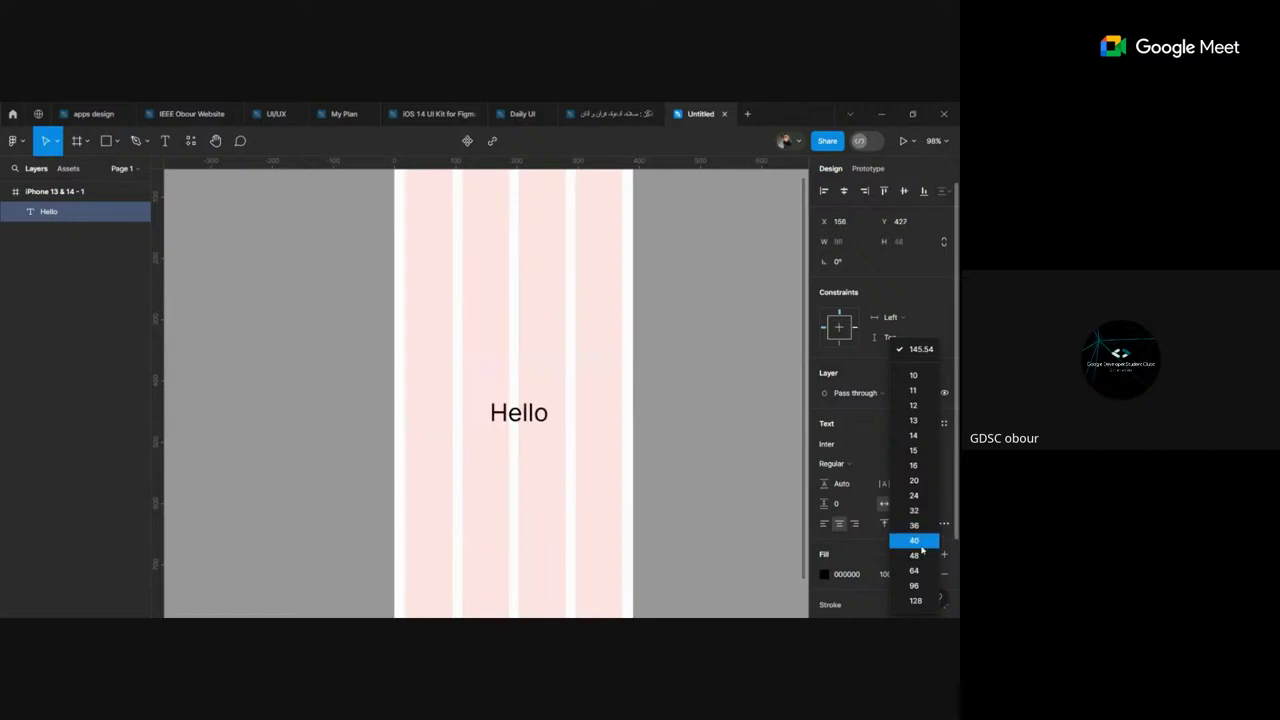
pyautogui.click(913, 540)
# Step: Drag the Hello text around the frame, leaving it lower down
pyautogui.scroll(-3, 669, 434)
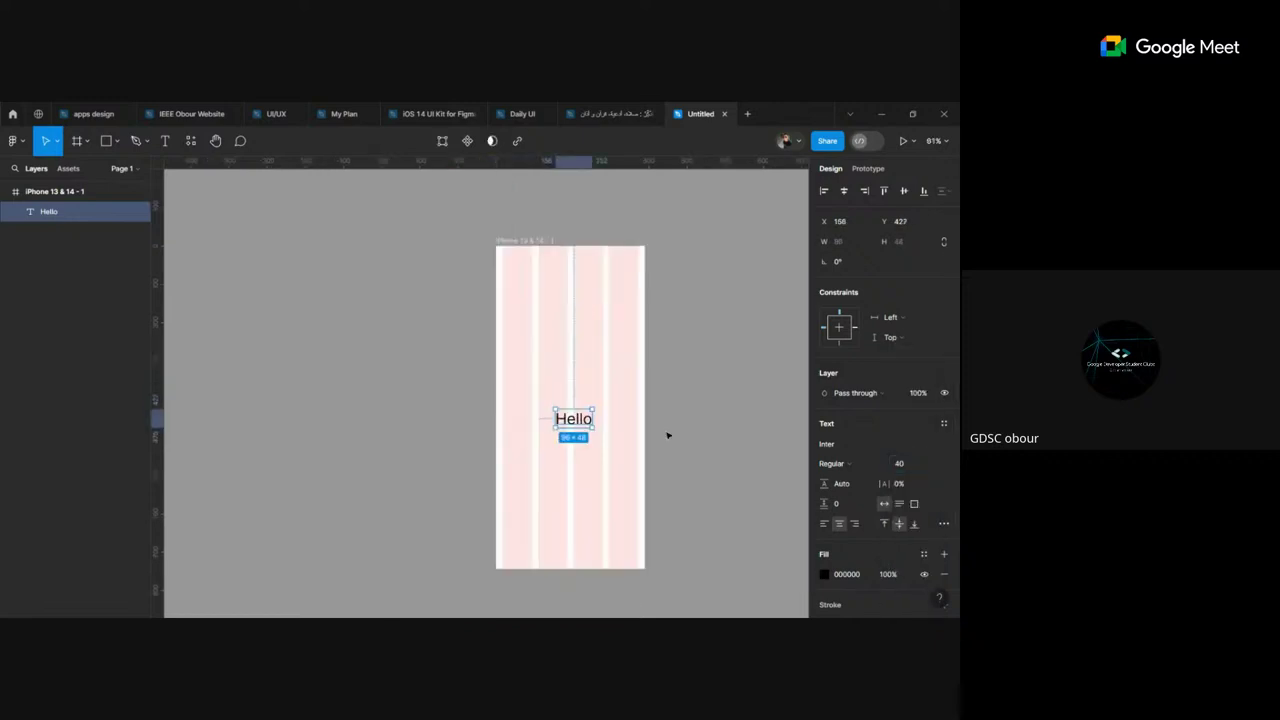
pyautogui.moveTo(577, 413); pyautogui.dragTo(572, 409)
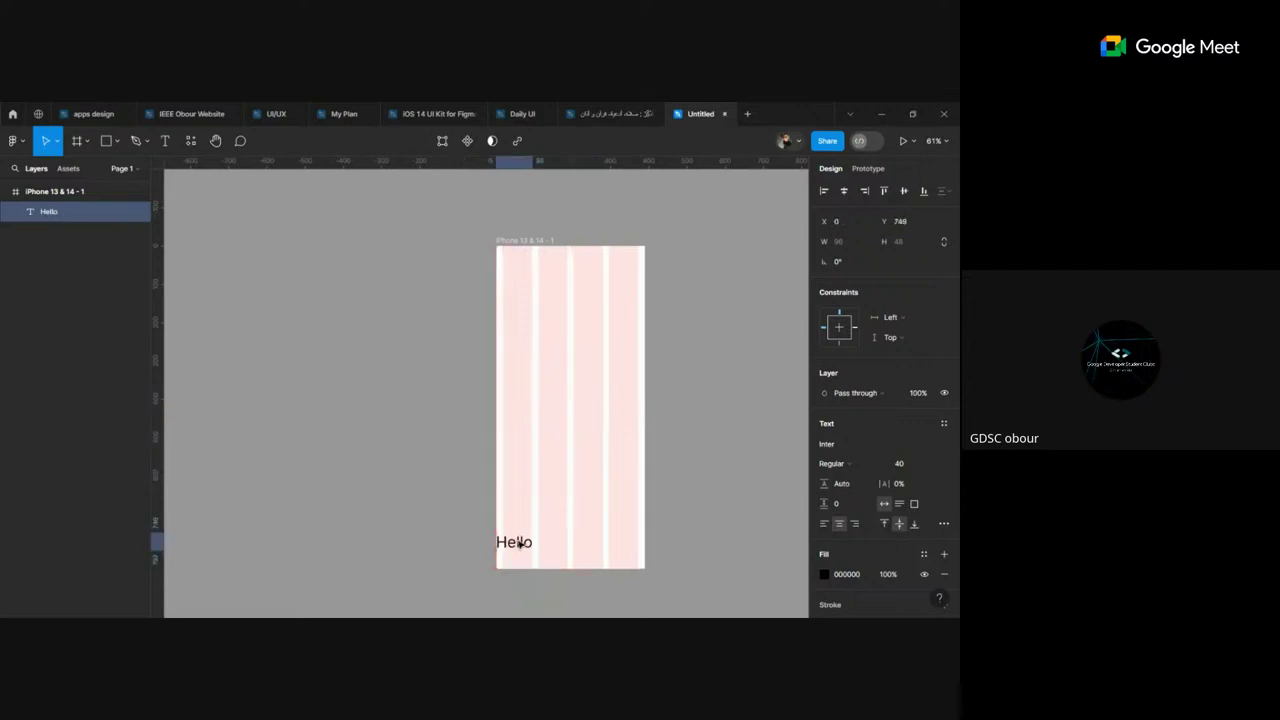
pyautogui.moveTo(572, 409)
pyautogui.mouseDown()
pyautogui.moveTo(516, 544)
pyautogui.moveTo(568, 545)
pyautogui.moveTo(559, 418)
pyautogui.mouseUp()
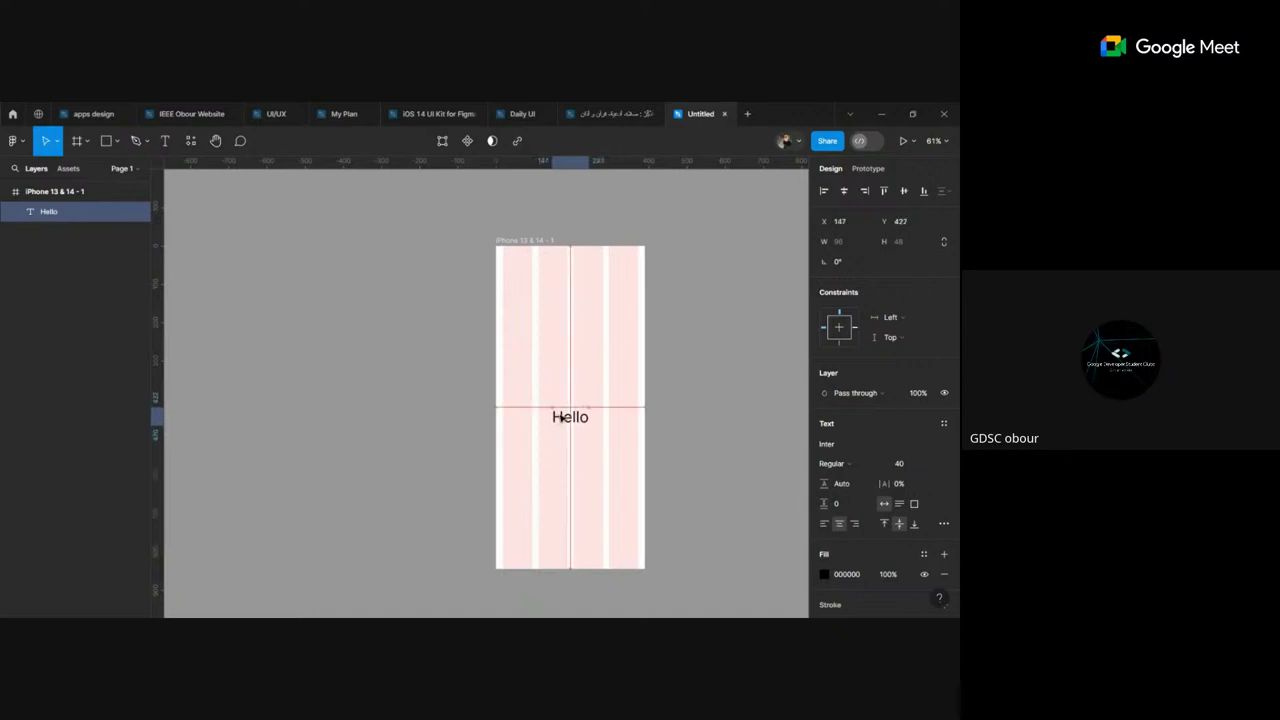
pyautogui.moveTo(559, 418)
pyautogui.mouseDown()
pyautogui.moveTo(559, 445)
pyautogui.moveTo(503, 548)
pyautogui.mouseUp()
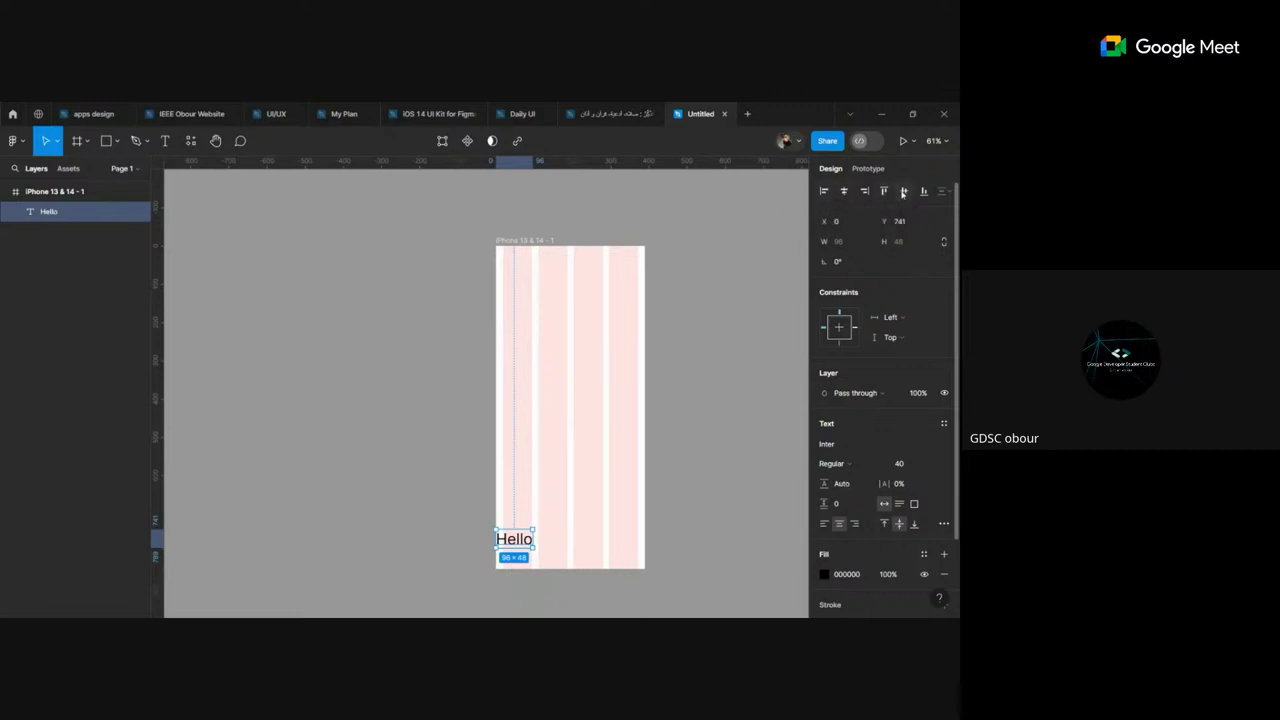
# Step: Try the align buttons, then centre Hello horizontally and vertically in the frame
pyautogui.click(864, 192)
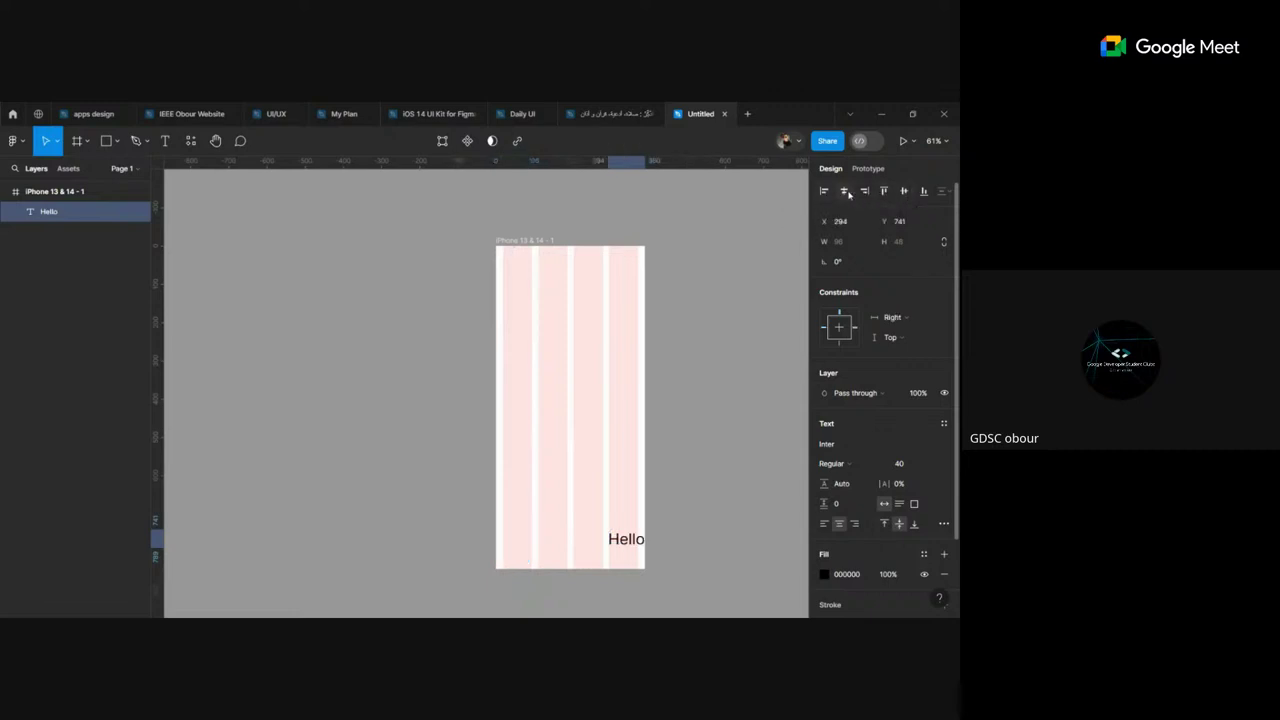
pyautogui.click(845, 193)
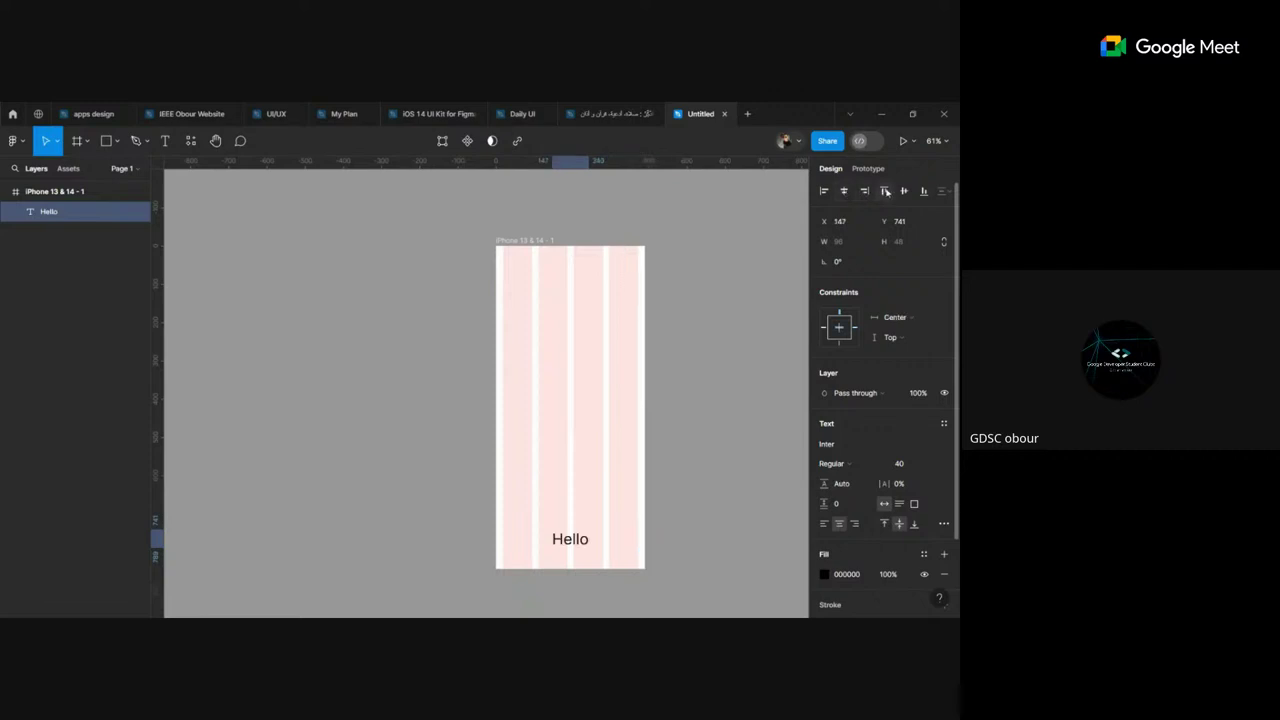
pyautogui.click(885, 192)
pyautogui.click(924, 193)
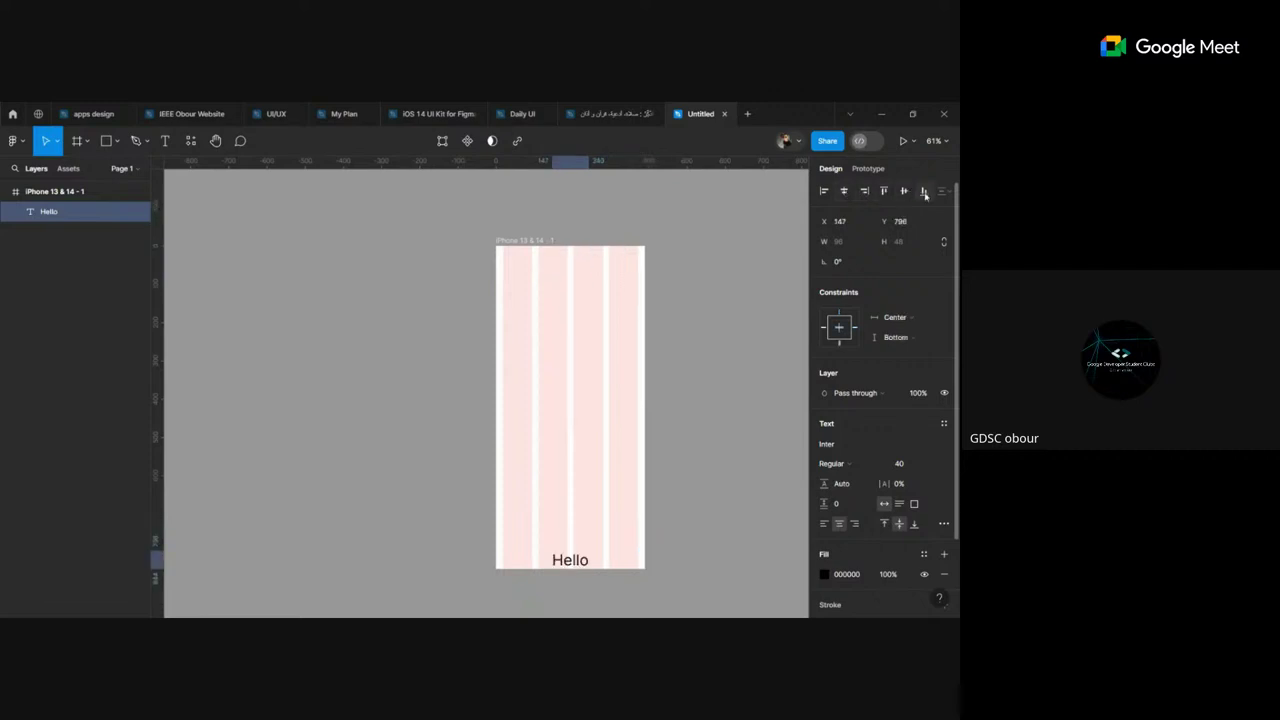
pyautogui.click(904, 192)
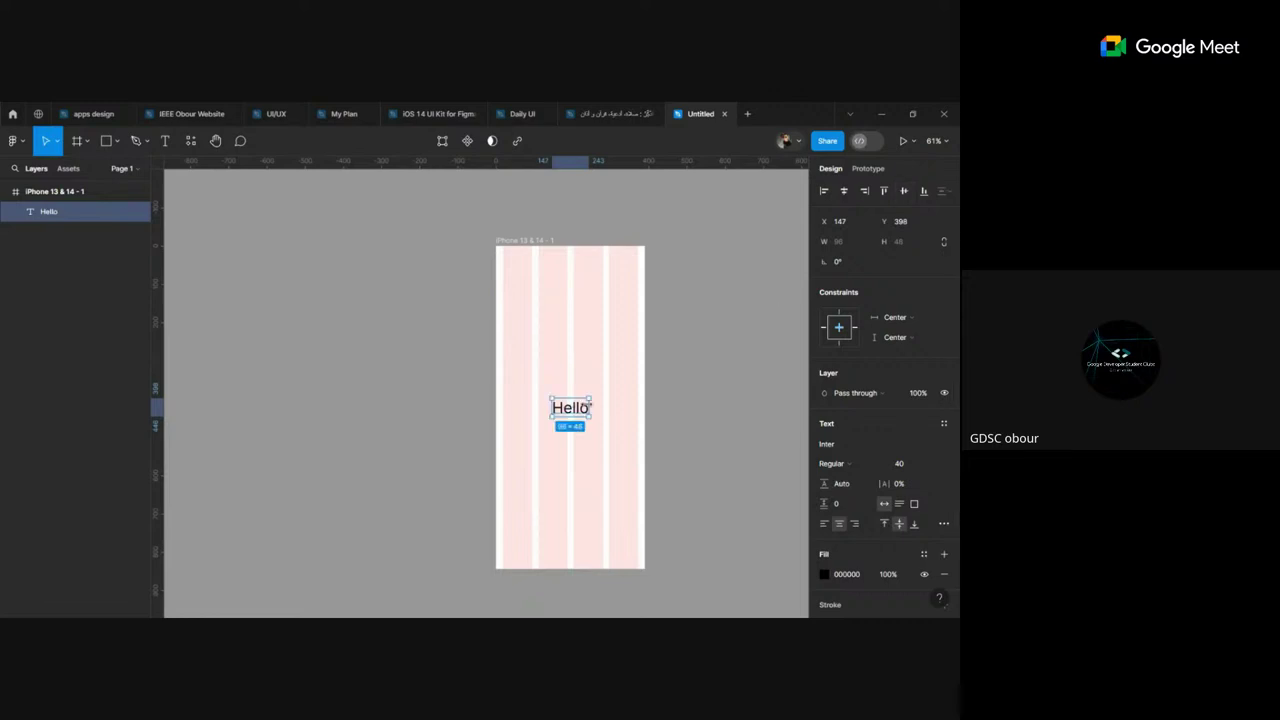
pyautogui.moveTo(572, 408); pyautogui.dragTo(635, 327)
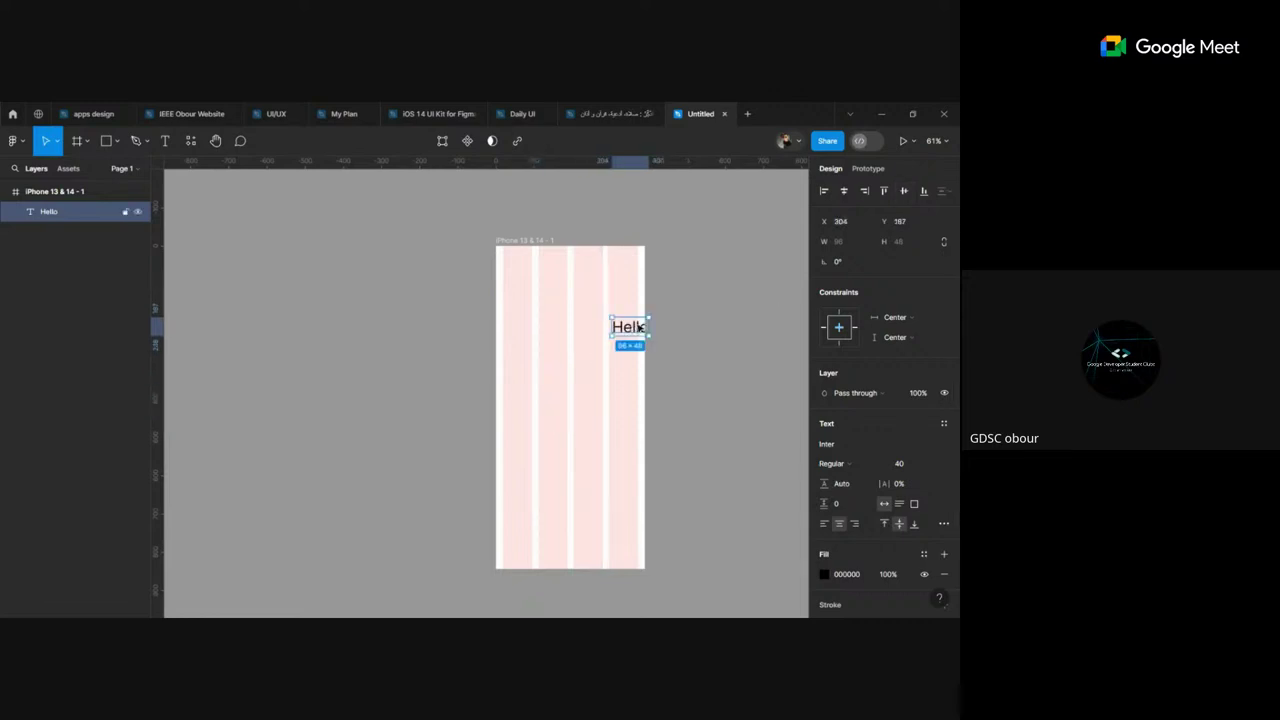
pyautogui.click(905, 193)
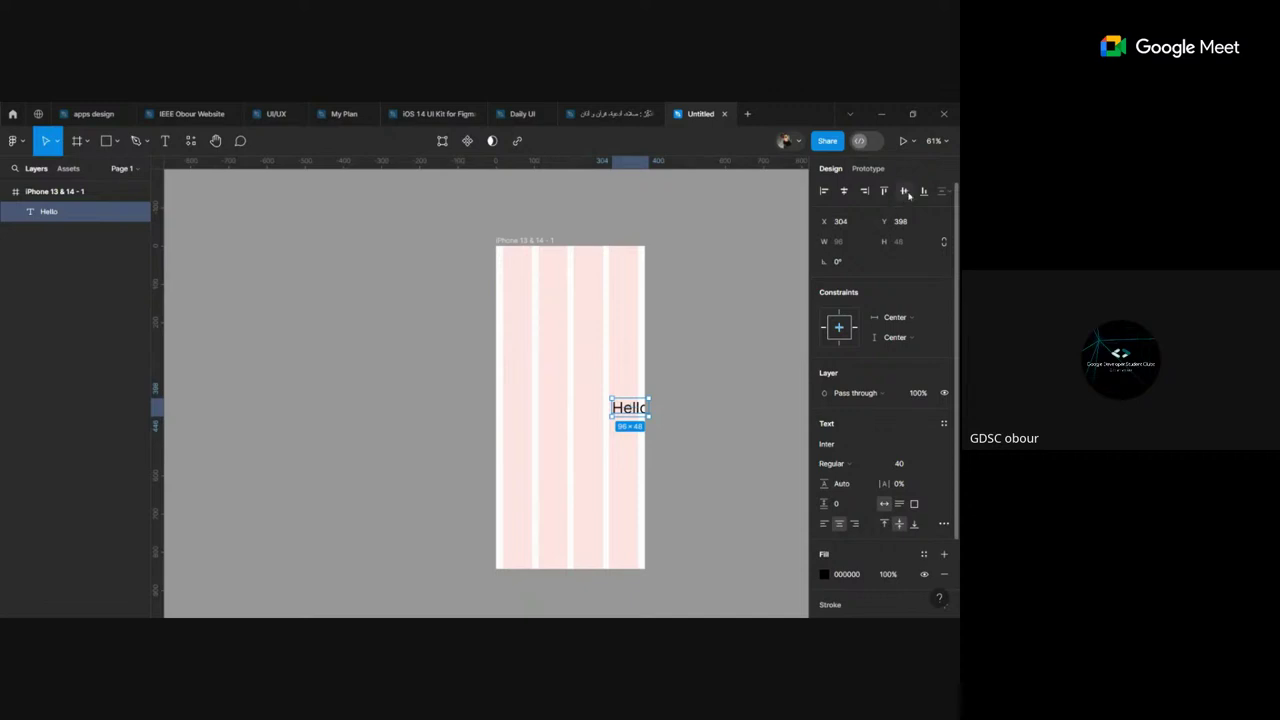
pyautogui.click(844, 191)
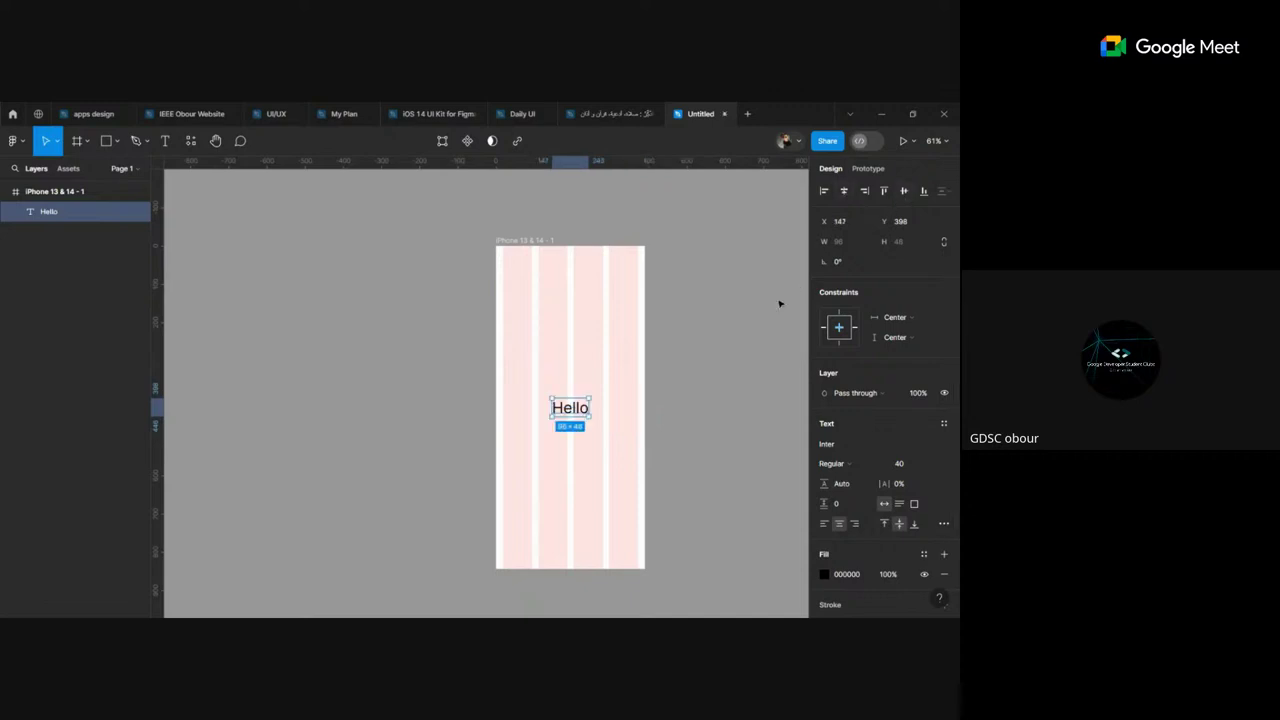
pyautogui.click(710, 408)
pyautogui.click(570, 407)
pyautogui.doubleClick(570, 407)
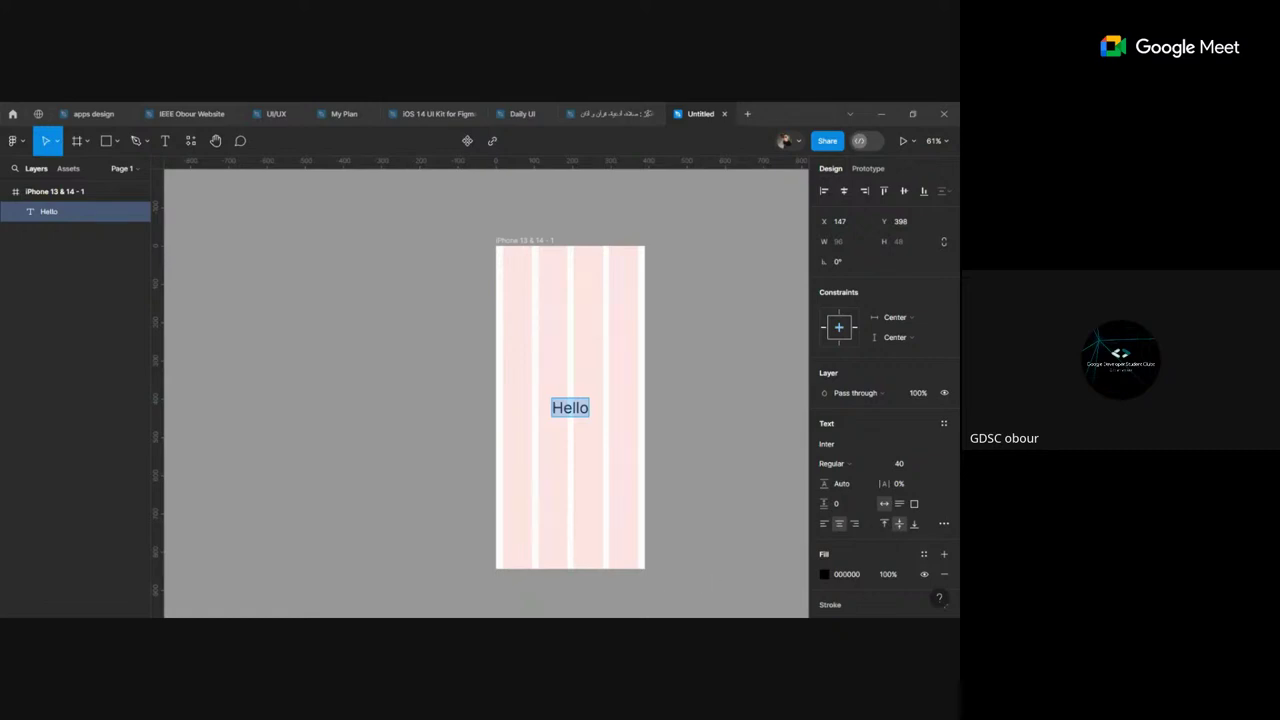
pyautogui.press('Escape')
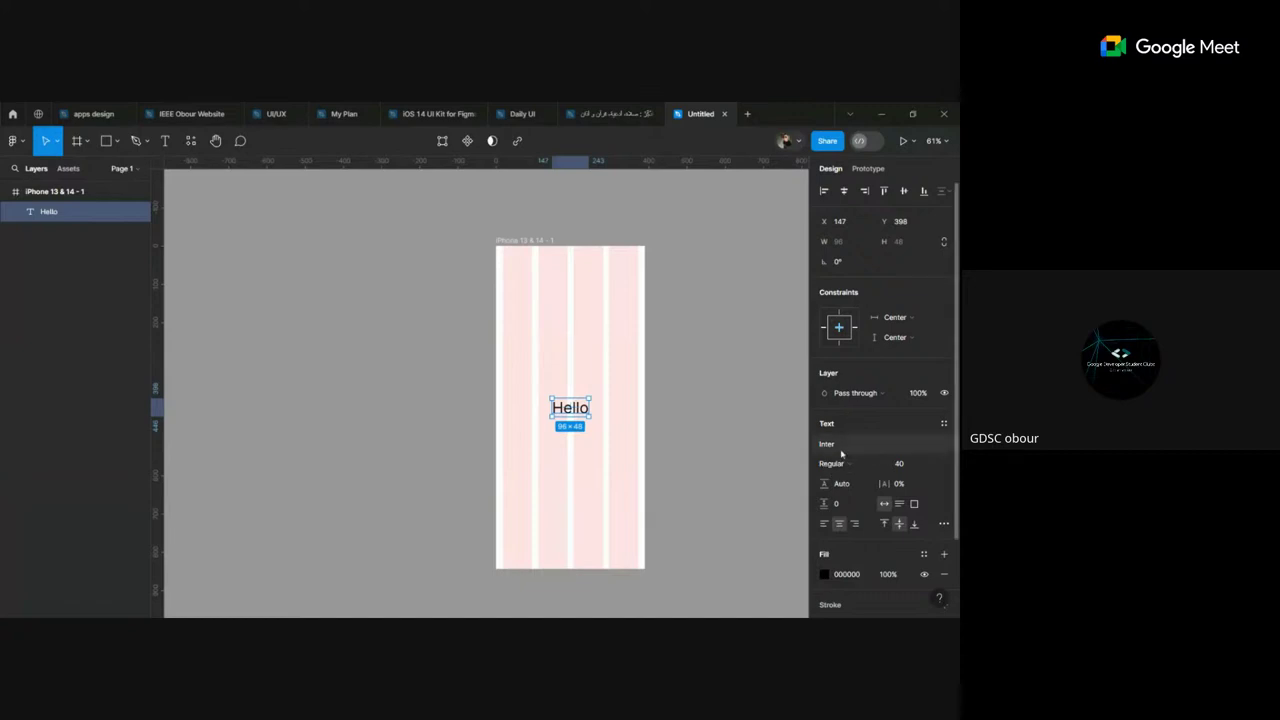
# Step: Search the font list for 'poppi' and apply Poppins to Hello
pyautogui.click(843, 452)
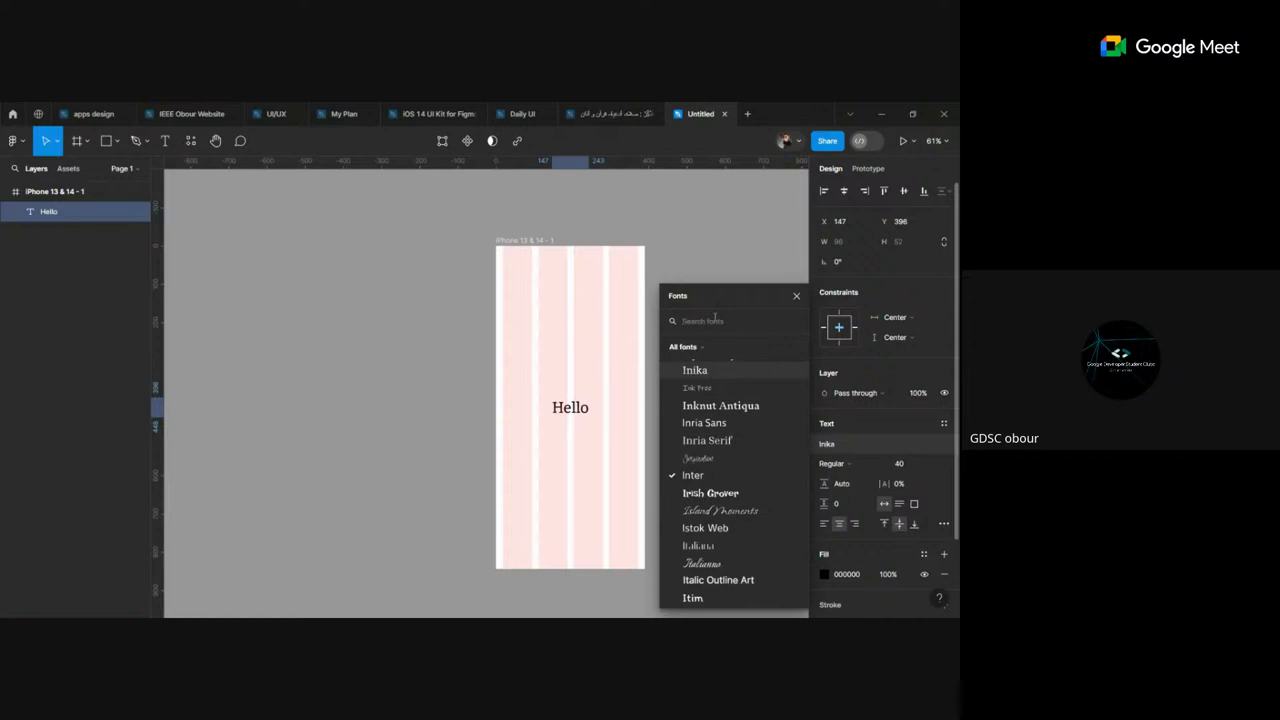
pyautogui.click(714, 320)
pyautogui.write('poppi')
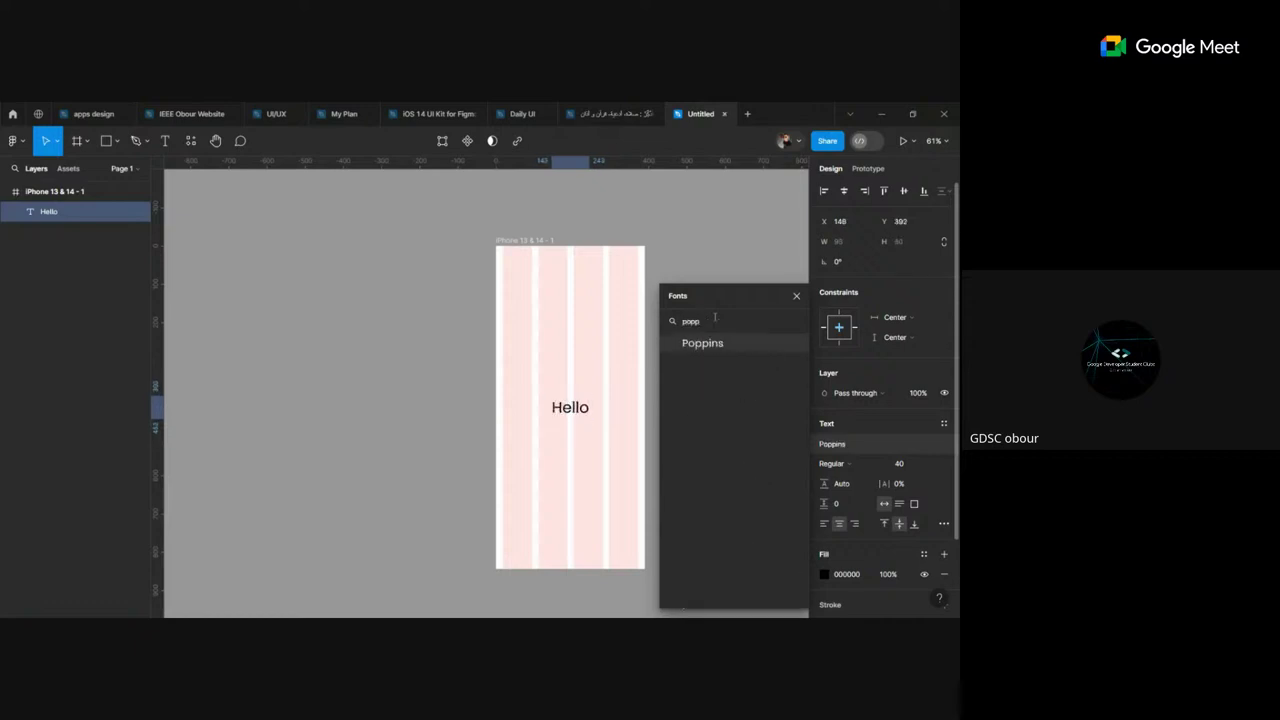
pyautogui.click(710, 343)
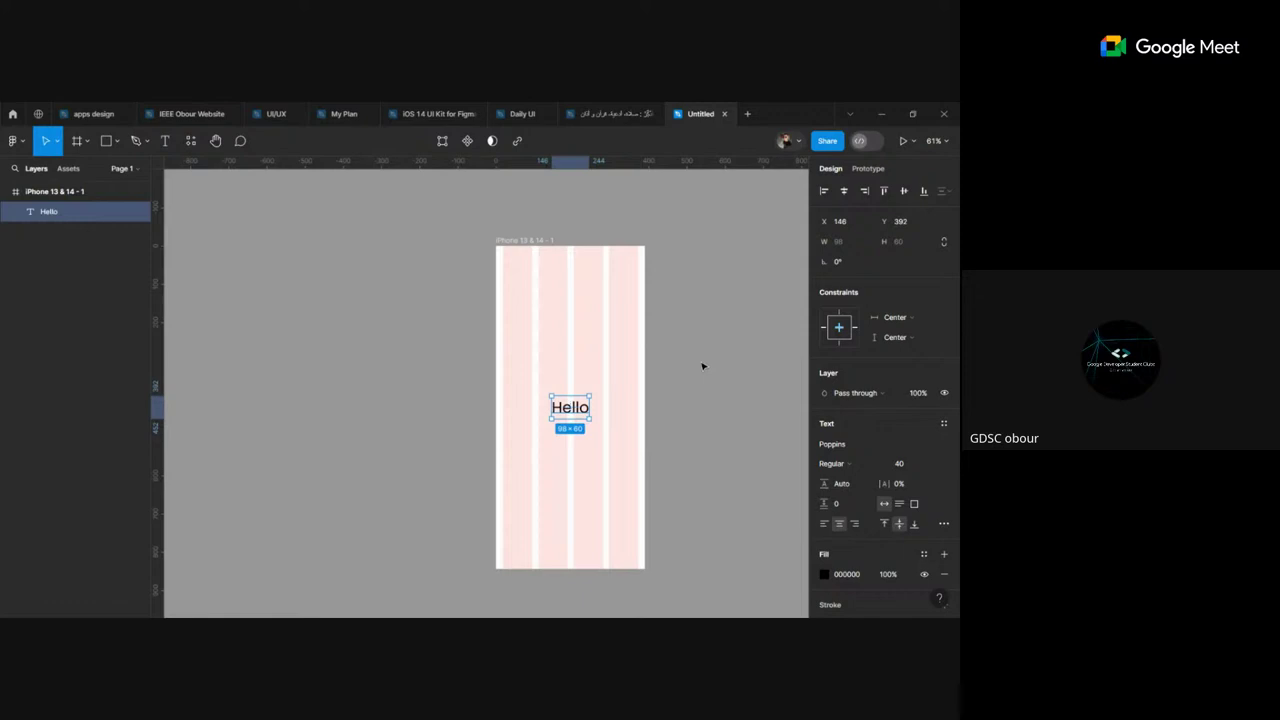
# Step: Switch the HELLO text to Porter Sans Block and finish editing
pyautogui.doubleClick(586, 417)
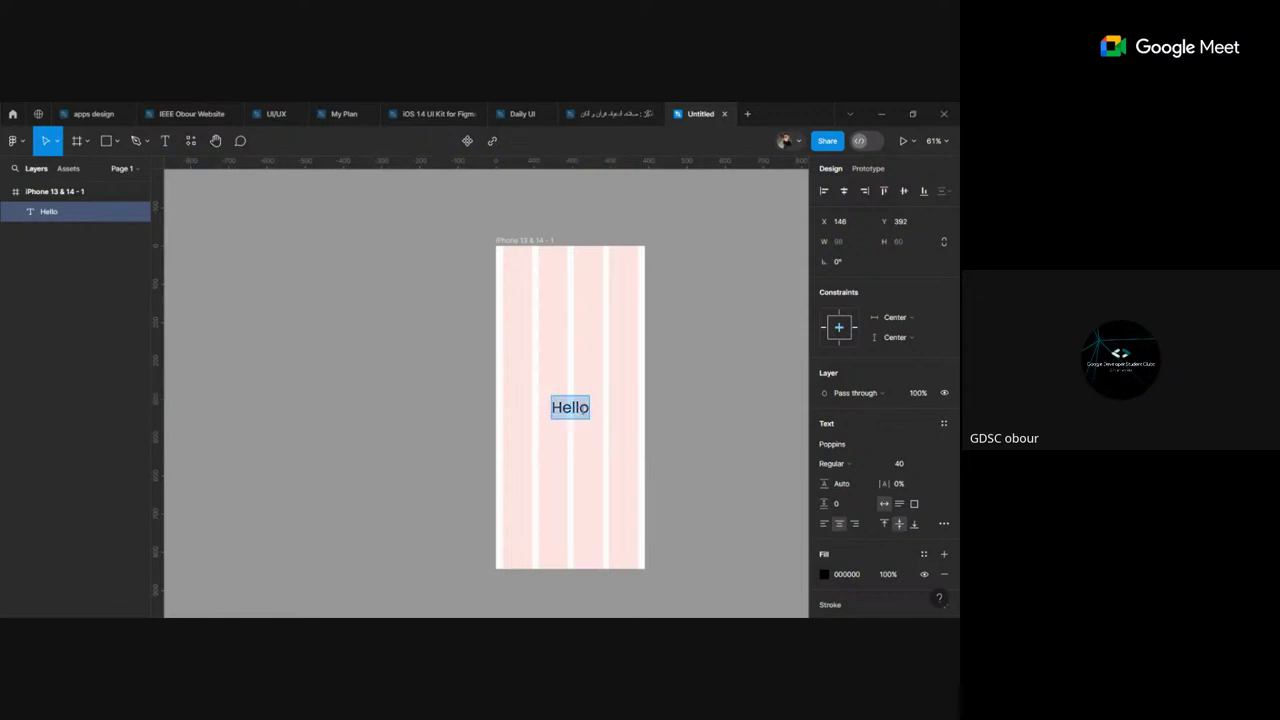
pyautogui.click(832, 446)
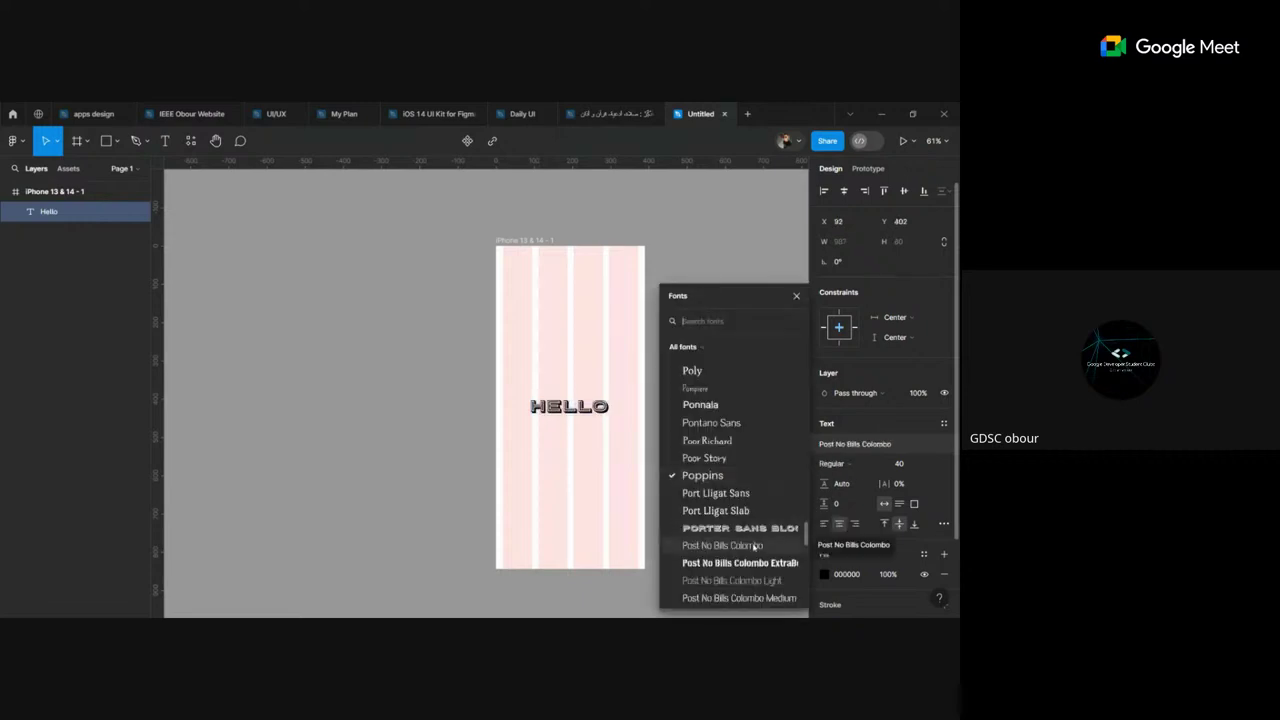
pyautogui.click(751, 524)
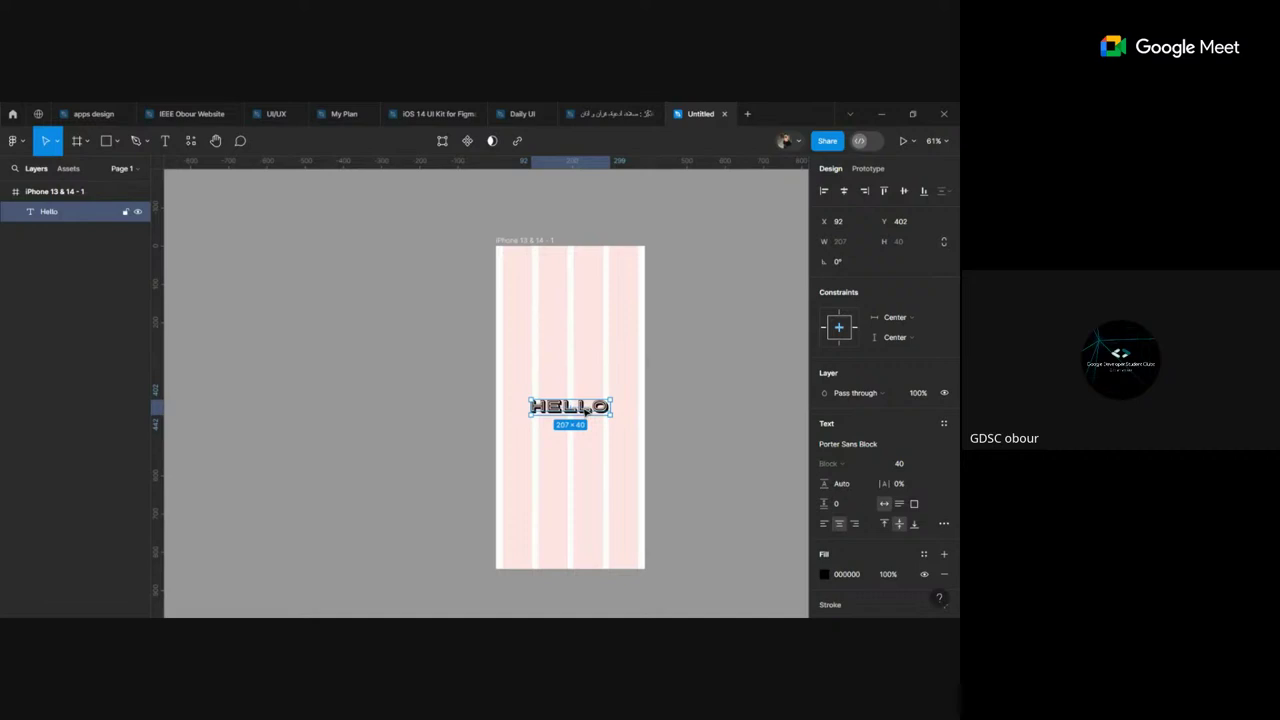
pyautogui.doubleClick(586, 410)
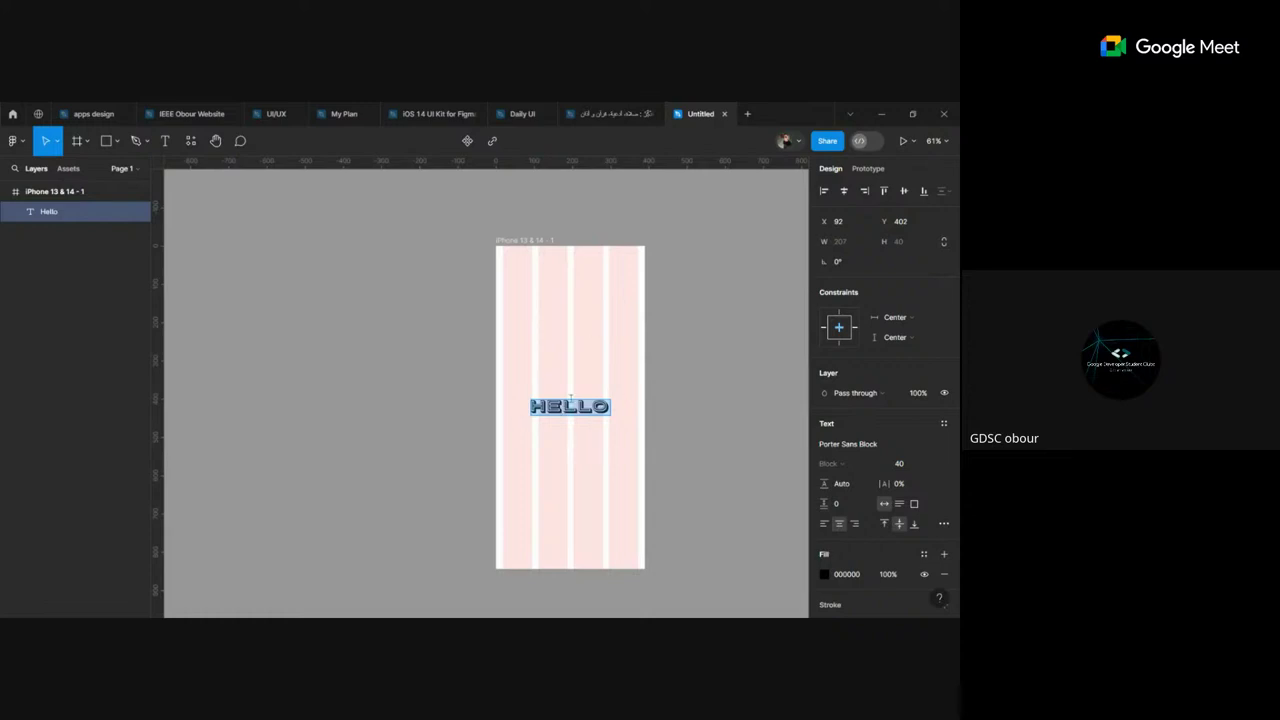
pyautogui.press('Escape')
# Step: Move HELLO toward the top-left and change its font to Poppins
pyautogui.click(620, 438)
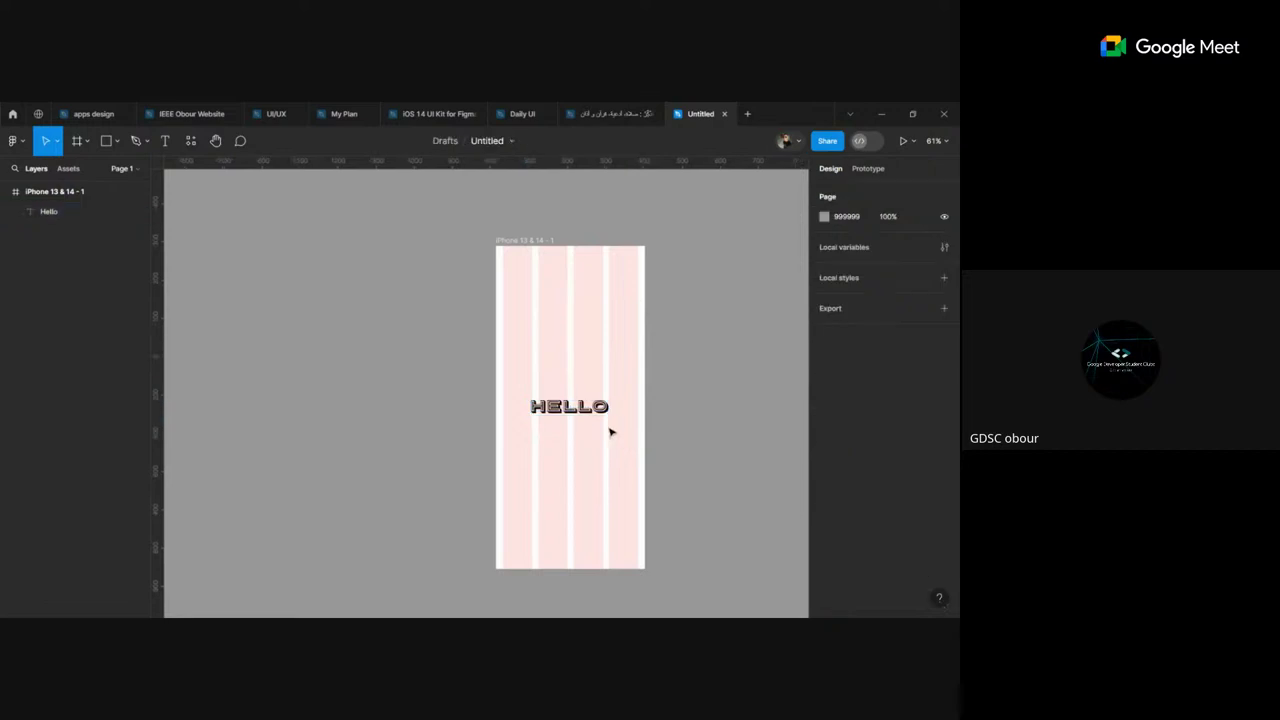
pyautogui.moveTo(588, 410)
pyautogui.mouseDown()
pyautogui.moveTo(570, 276)
pyautogui.moveTo(553, 281)
pyautogui.mouseUp()
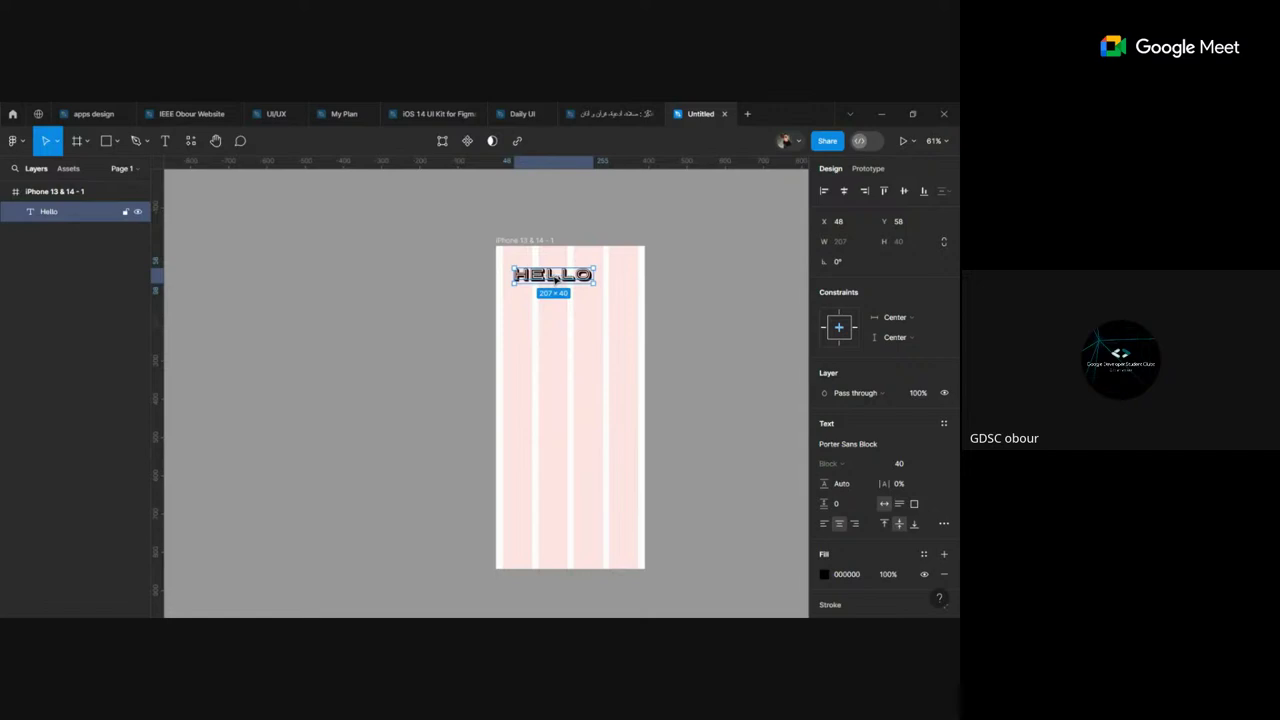
pyautogui.doubleClick(553, 276)
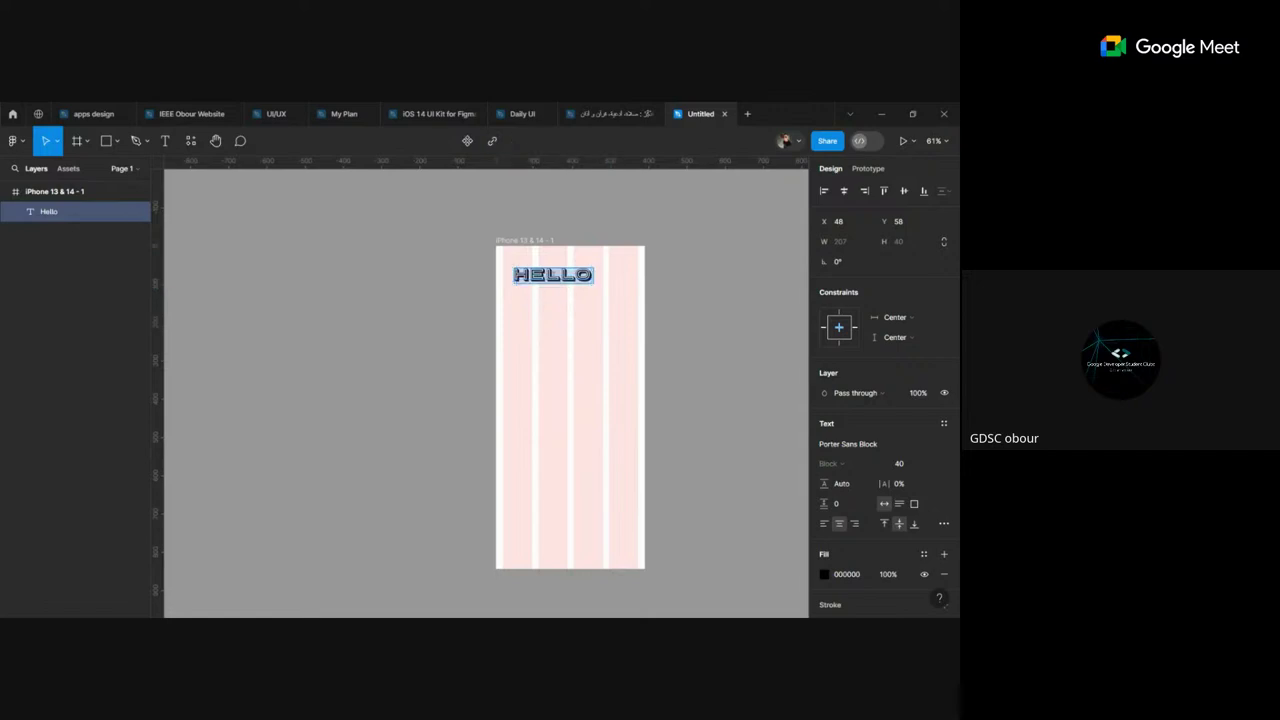
pyautogui.click(851, 446)
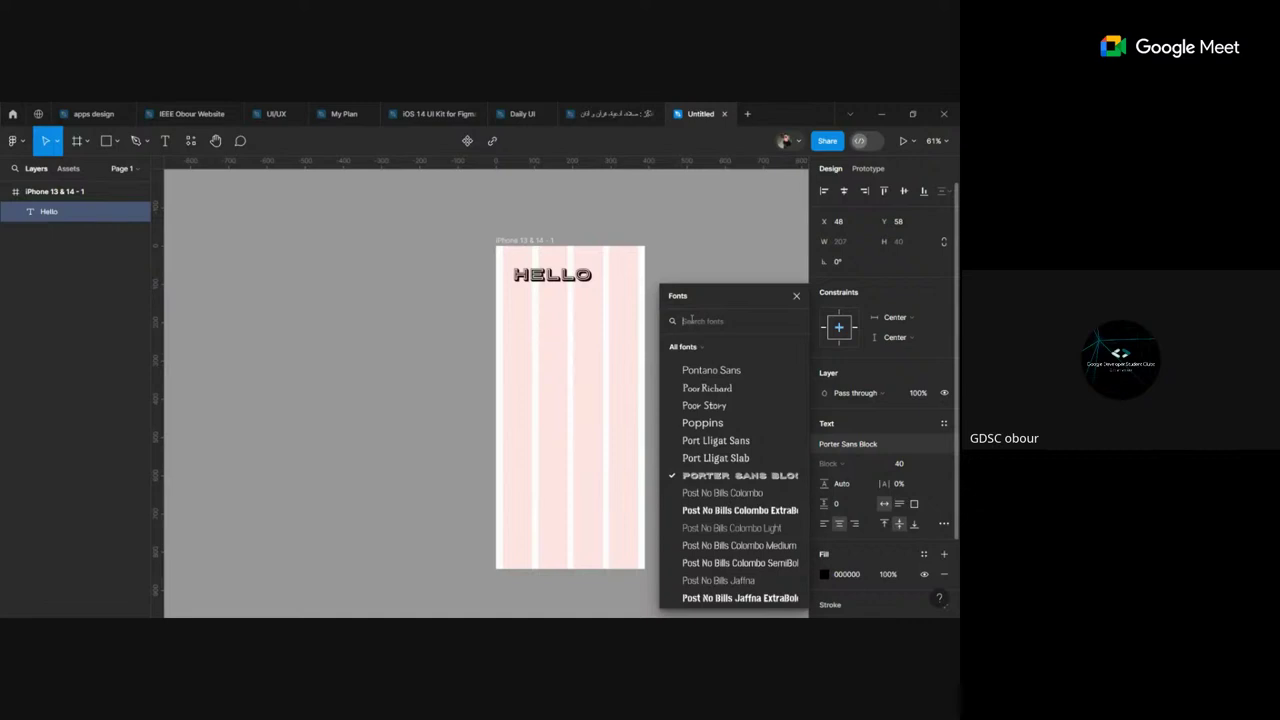
pyautogui.write('poppi')
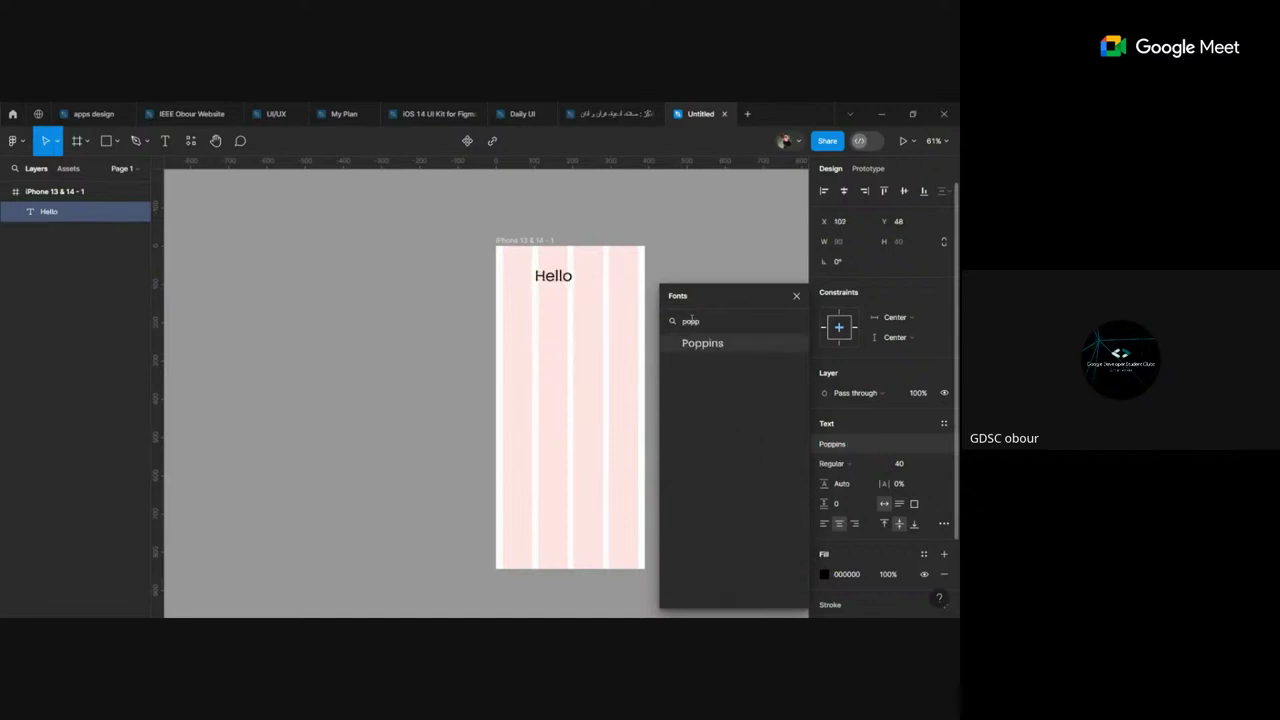
pyautogui.click(688, 343)
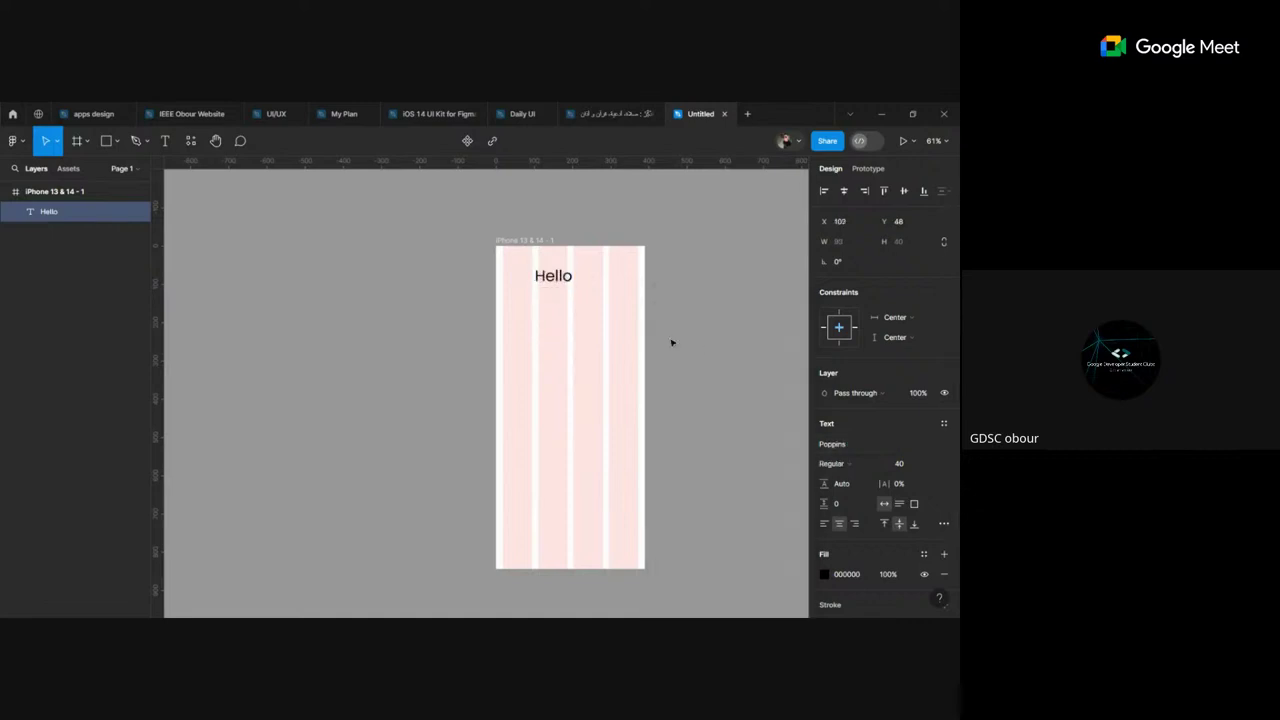
pyautogui.press('Escape')
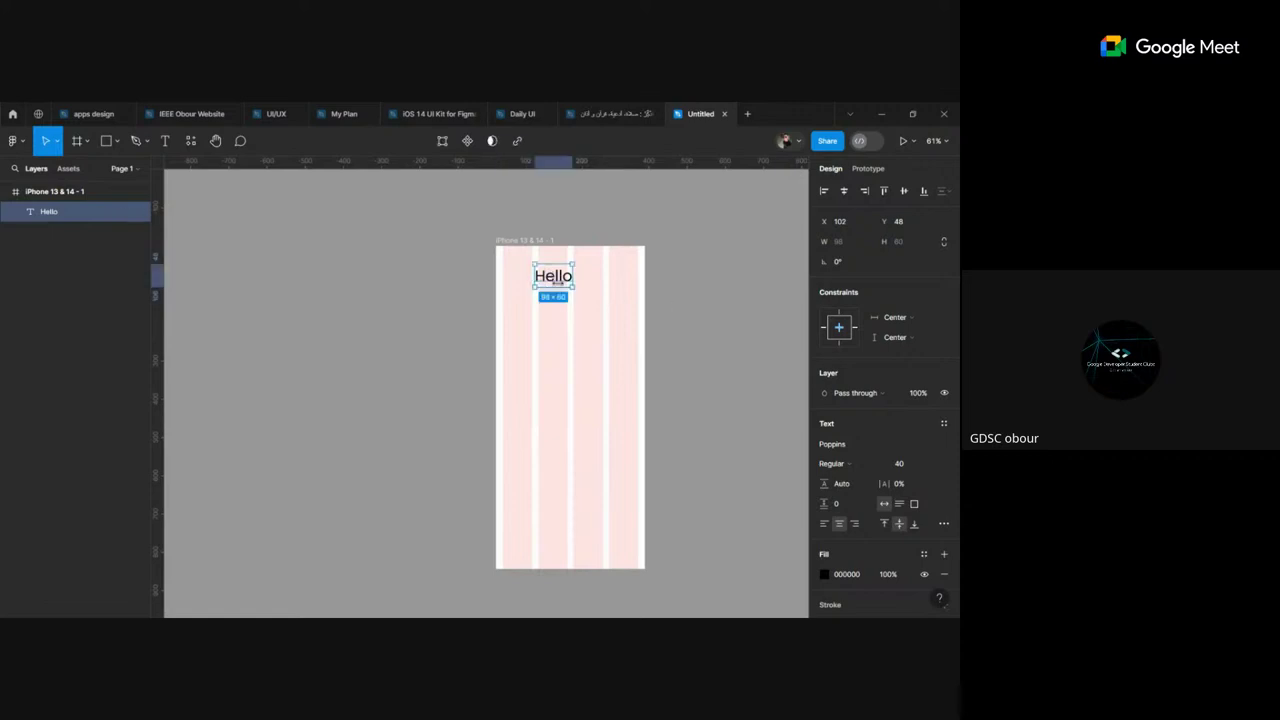
# Step: Move Hello back to the middle and centre it horizontally and vertically
pyautogui.moveTo(556, 279); pyautogui.dragTo(578, 410)
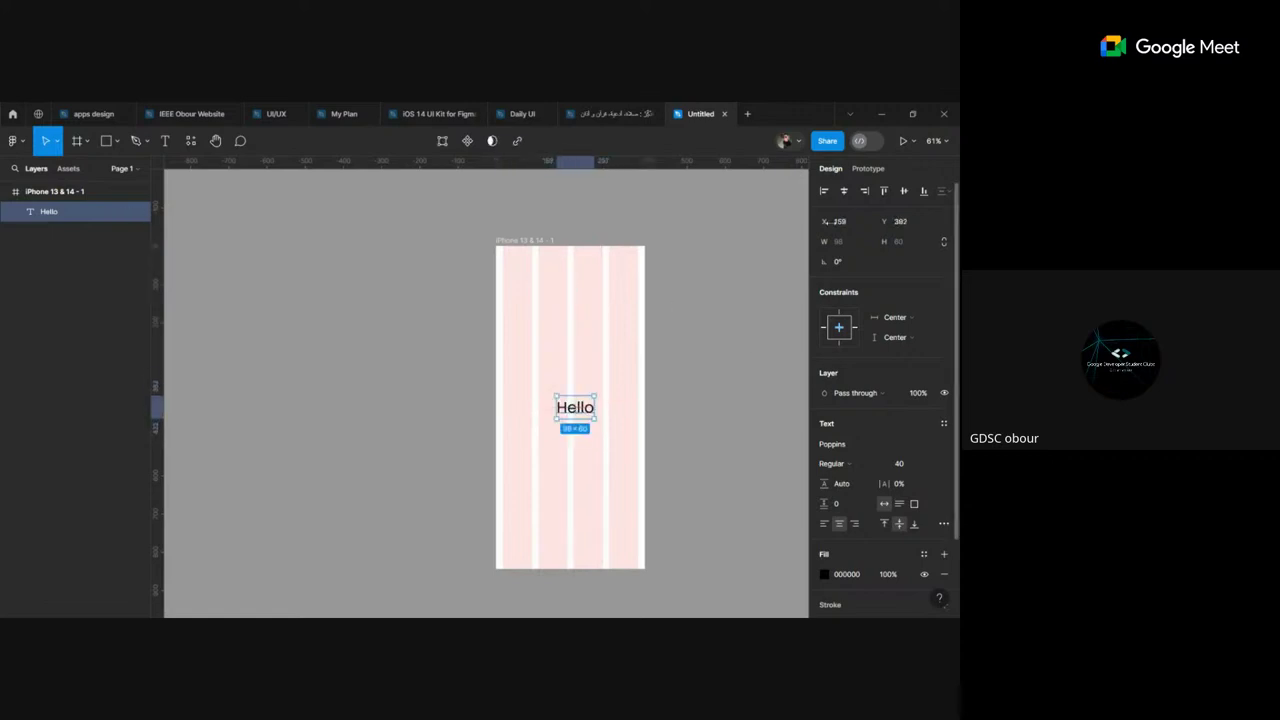
pyautogui.click(845, 191)
pyautogui.click(924, 191)
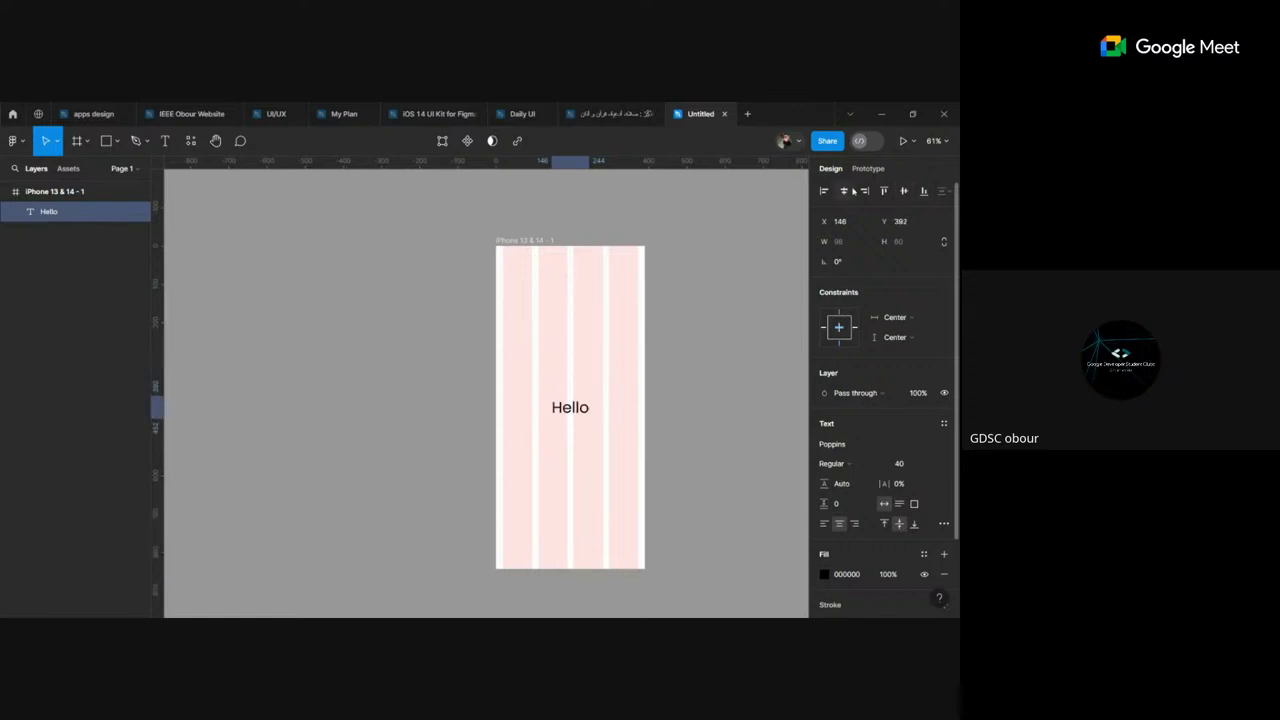
pyautogui.click(755, 349)
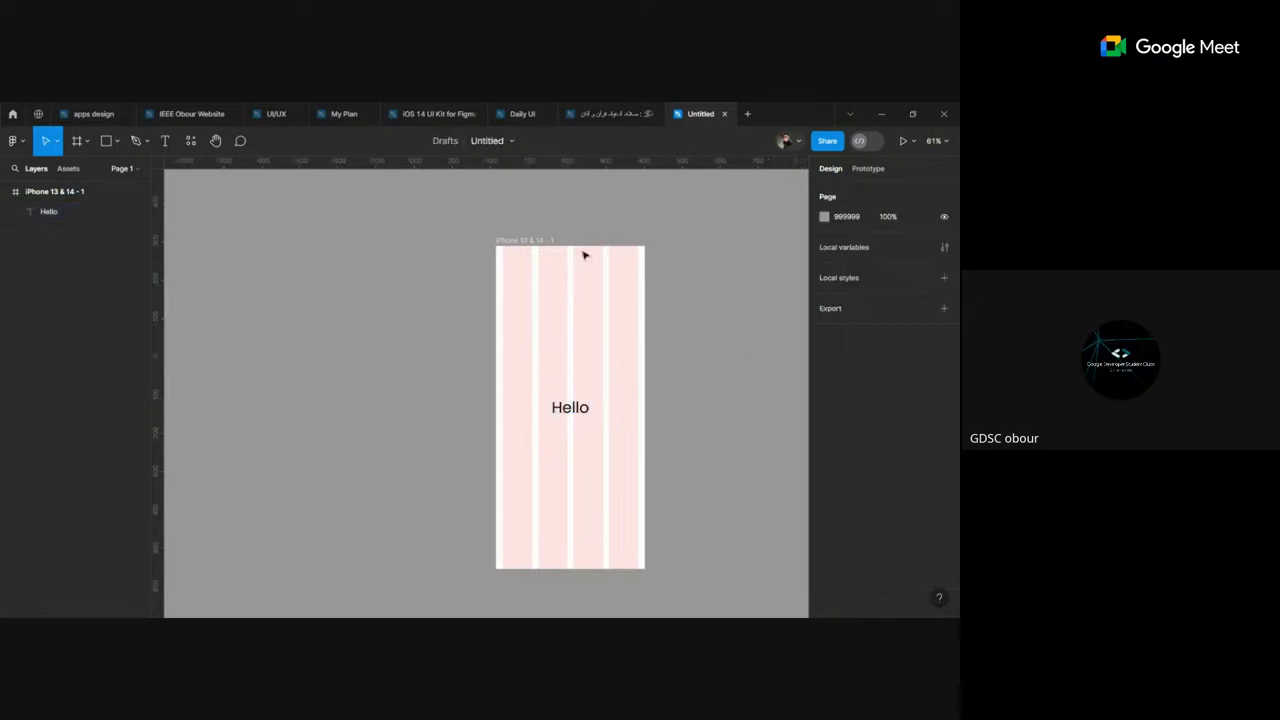
pyautogui.click(514, 245)
pyautogui.click(716, 272)
# Step: Drag Hello up to the frame's upper-left area, around X 18, Y 122
pyautogui.click(562, 406)
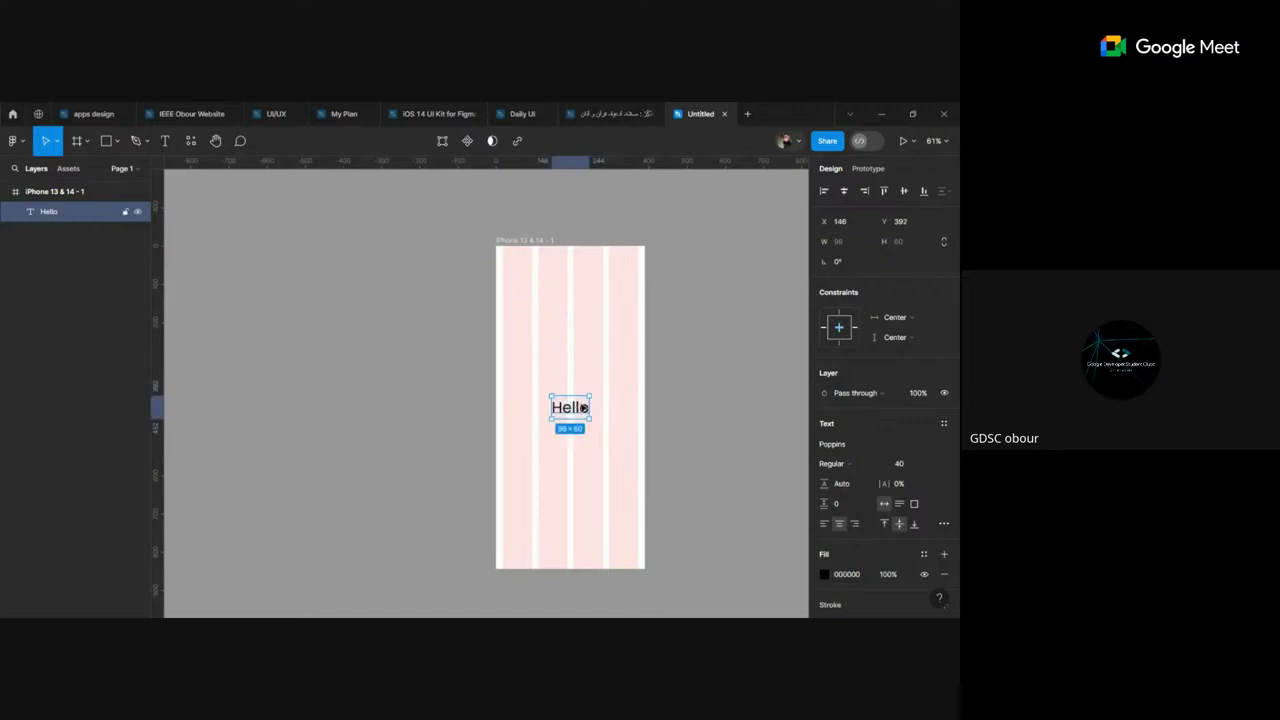
pyautogui.moveTo(574, 408); pyautogui.dragTo(526, 307)
pyautogui.scroll(3, 525, 310)
pyautogui.scroll(3, 526, 309)
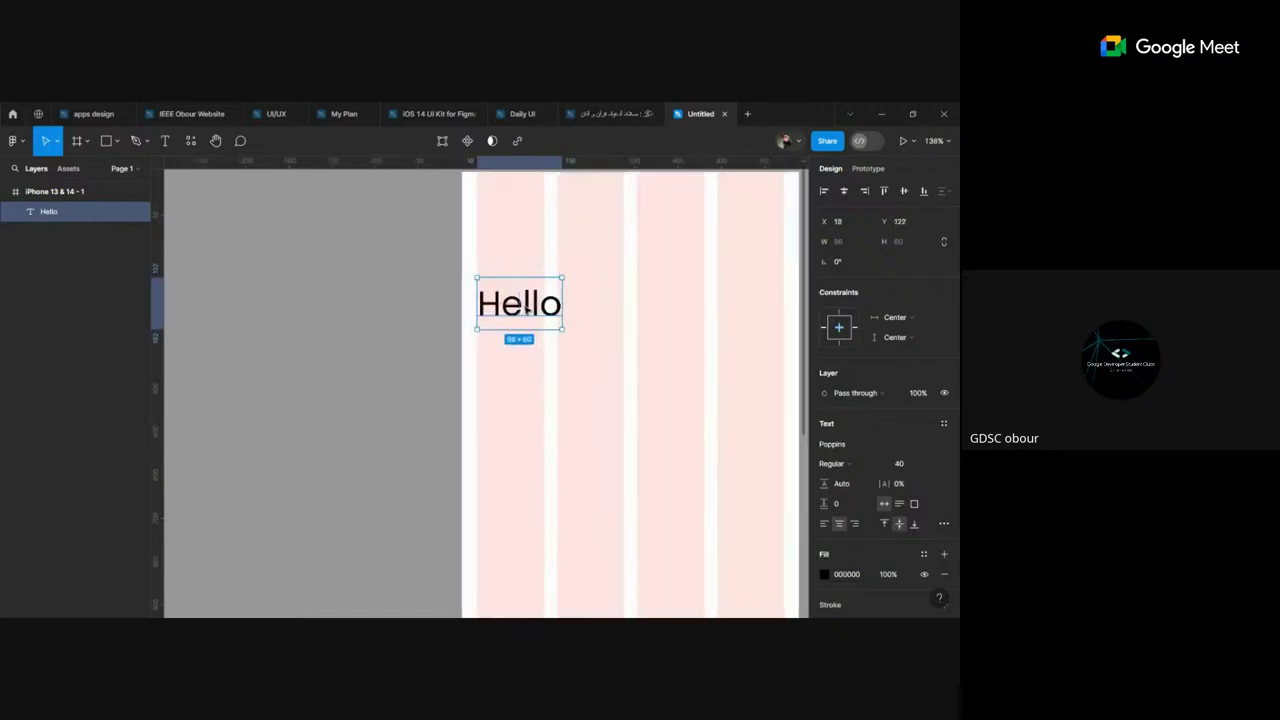
pyautogui.click(630, 331)
pyautogui.scroll(-3, 630, 331)
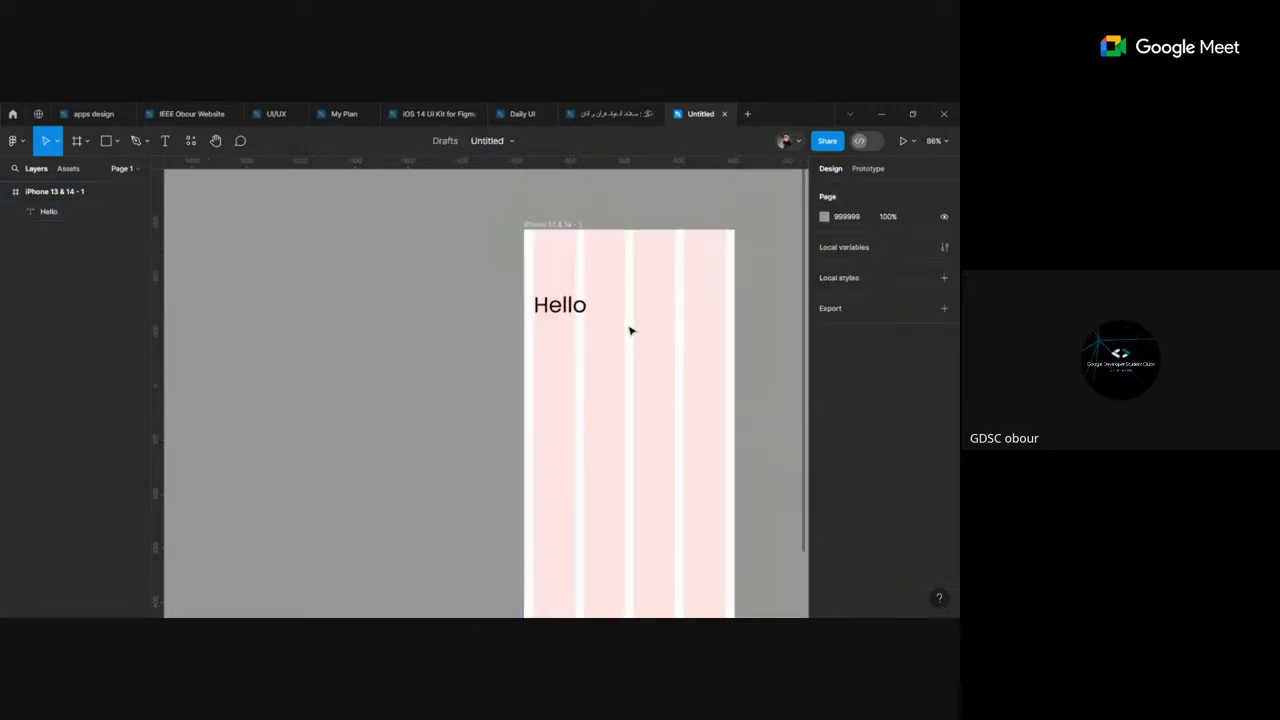
pyautogui.scroll(-2, 630, 331)
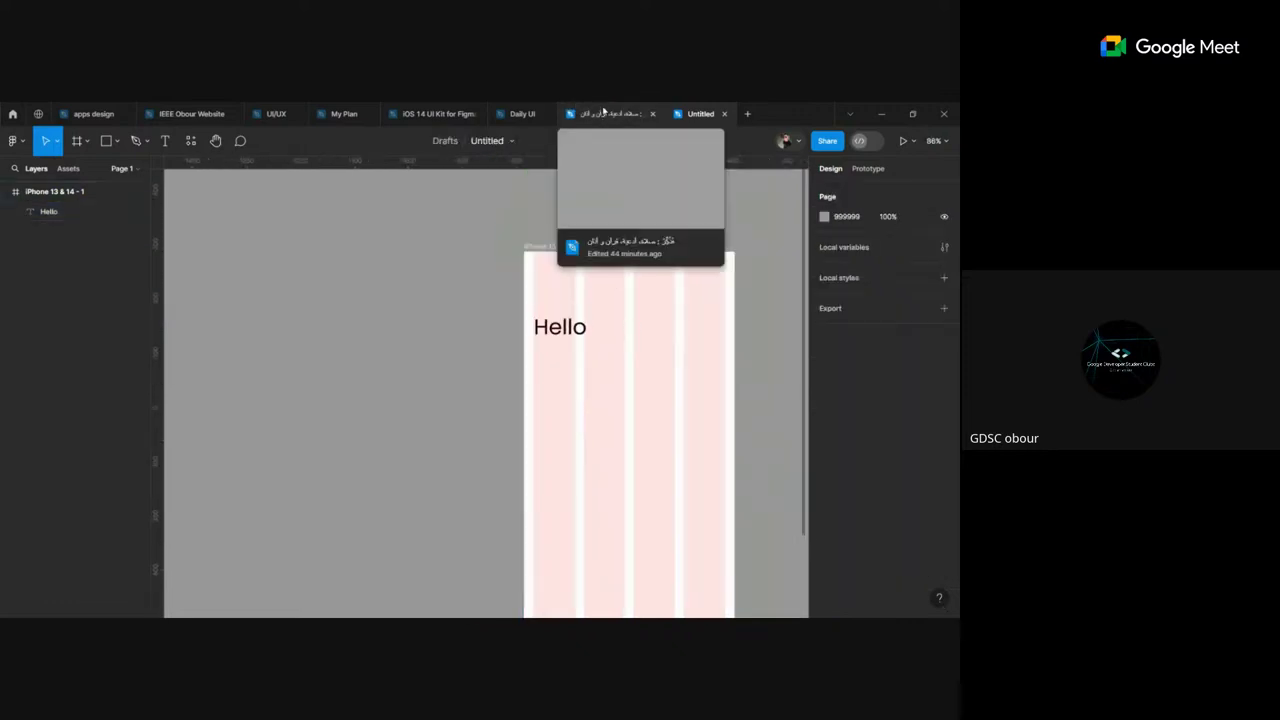
# Step: Switch to the iOS 14 UI Kit for Figma file and scroll to the status bars
pyautogui.click(430, 113)
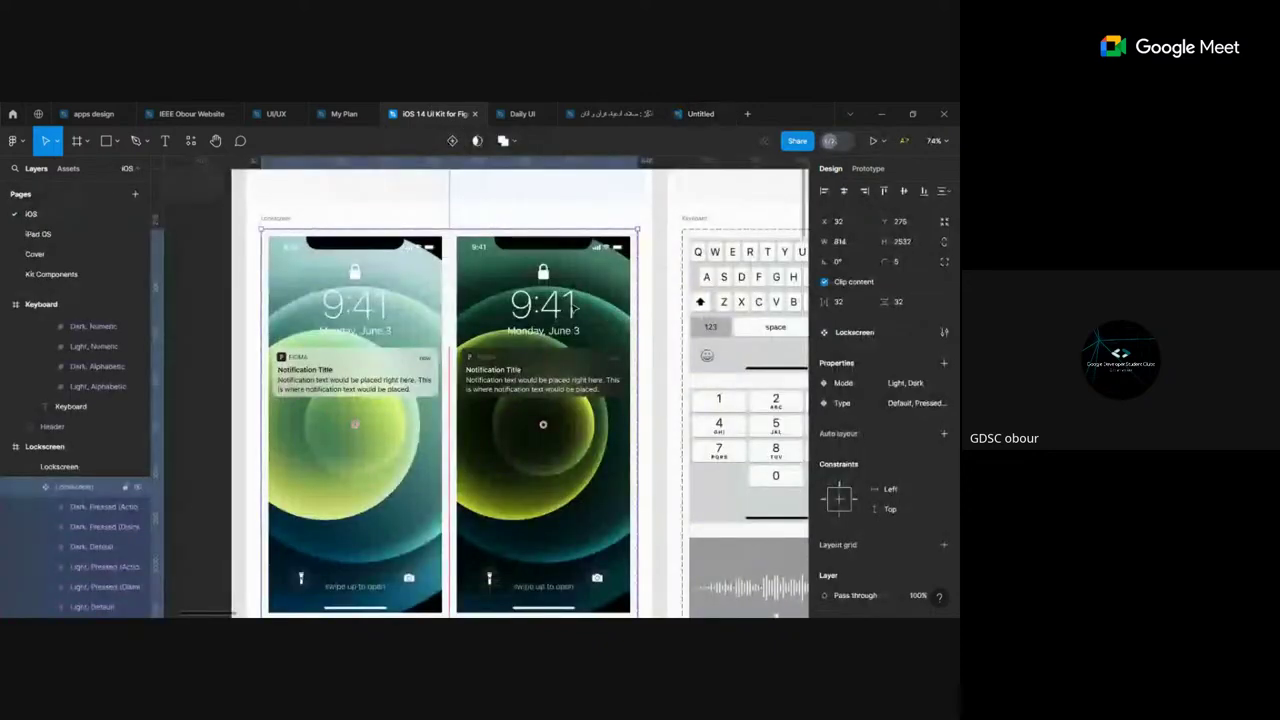
pyautogui.scroll(-3, 573, 308)
pyautogui.scroll(-3, 573, 303)
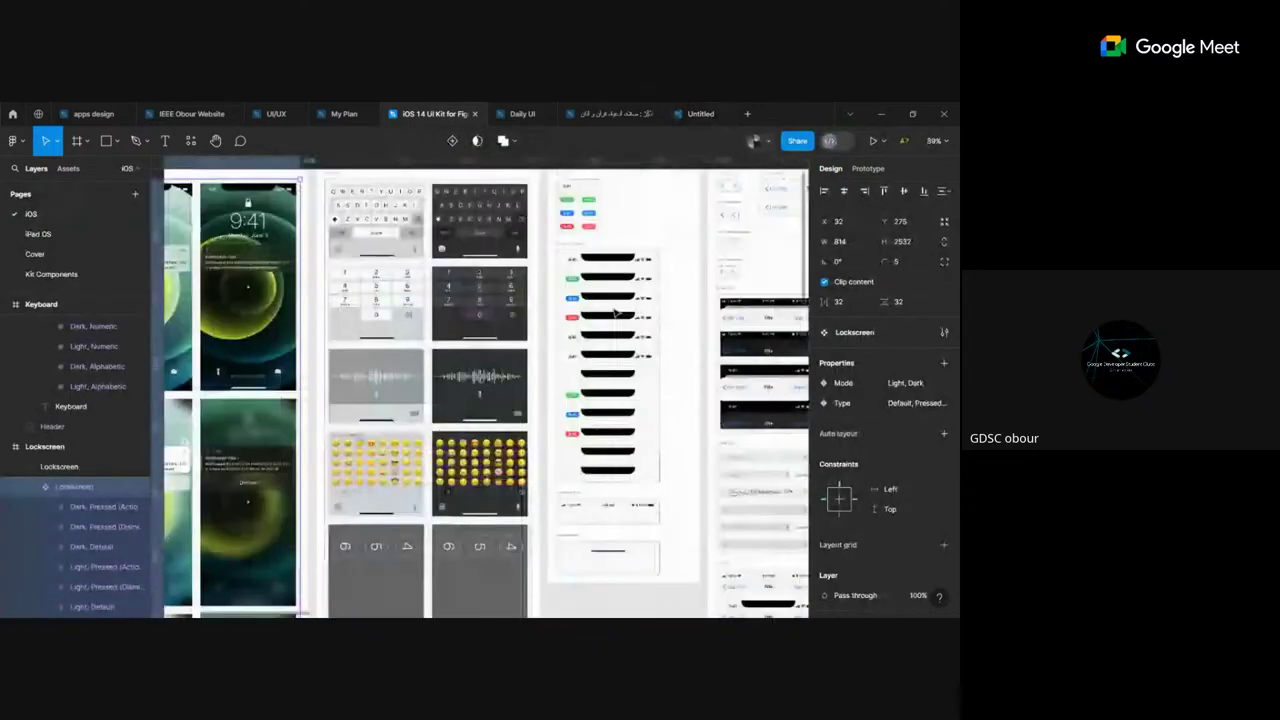
pyautogui.scroll(3, 614, 313)
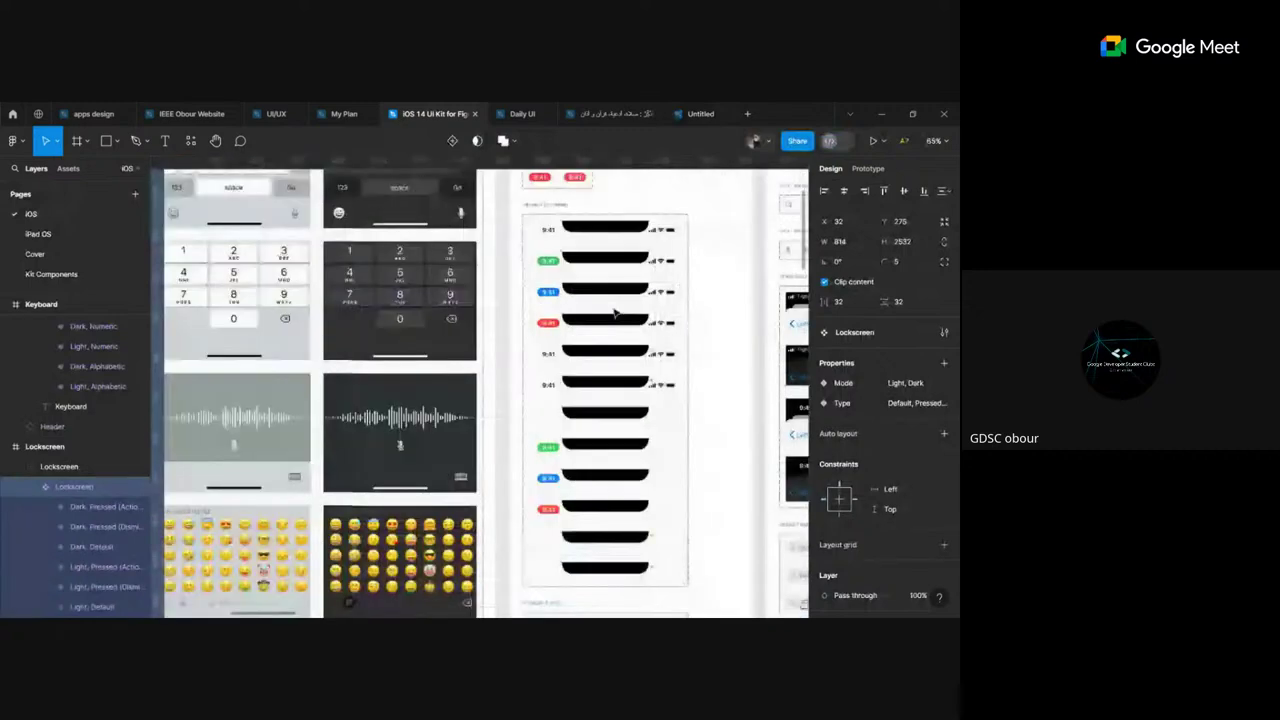
pyautogui.scroll(1, 614, 313)
pyautogui.scroll(2, 610, 316)
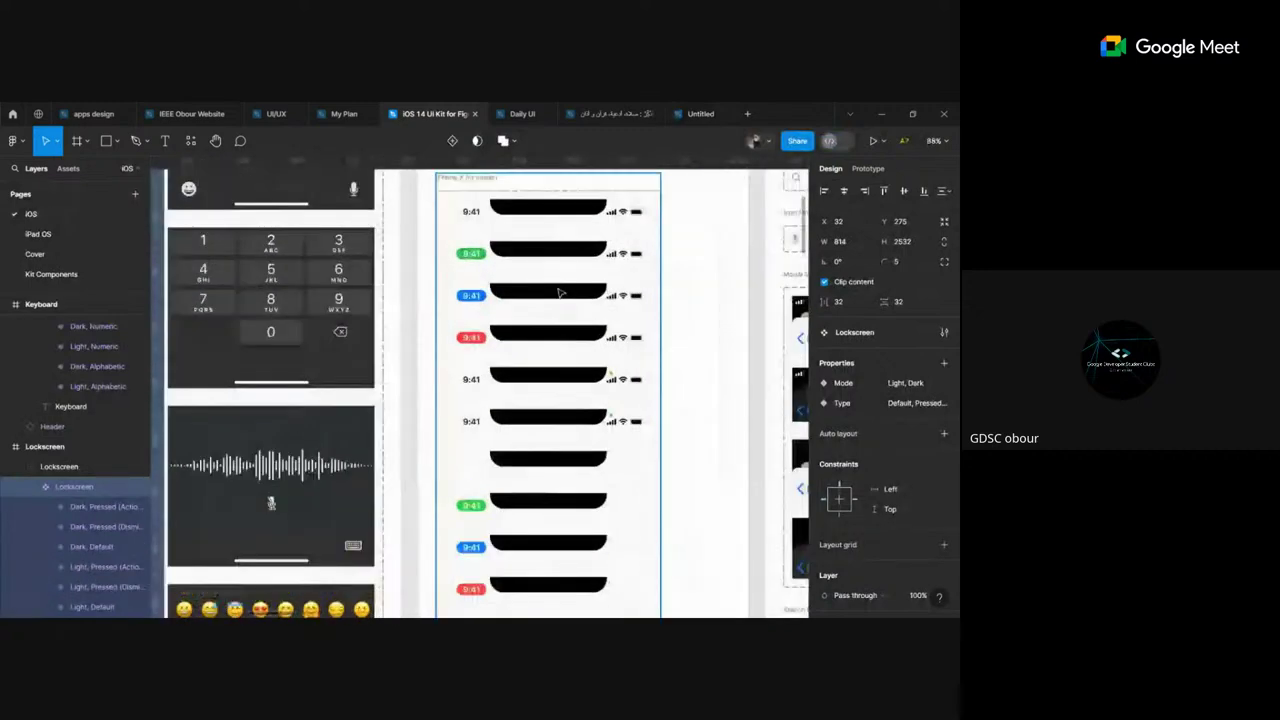
pyautogui.scroll(1, 552, 272)
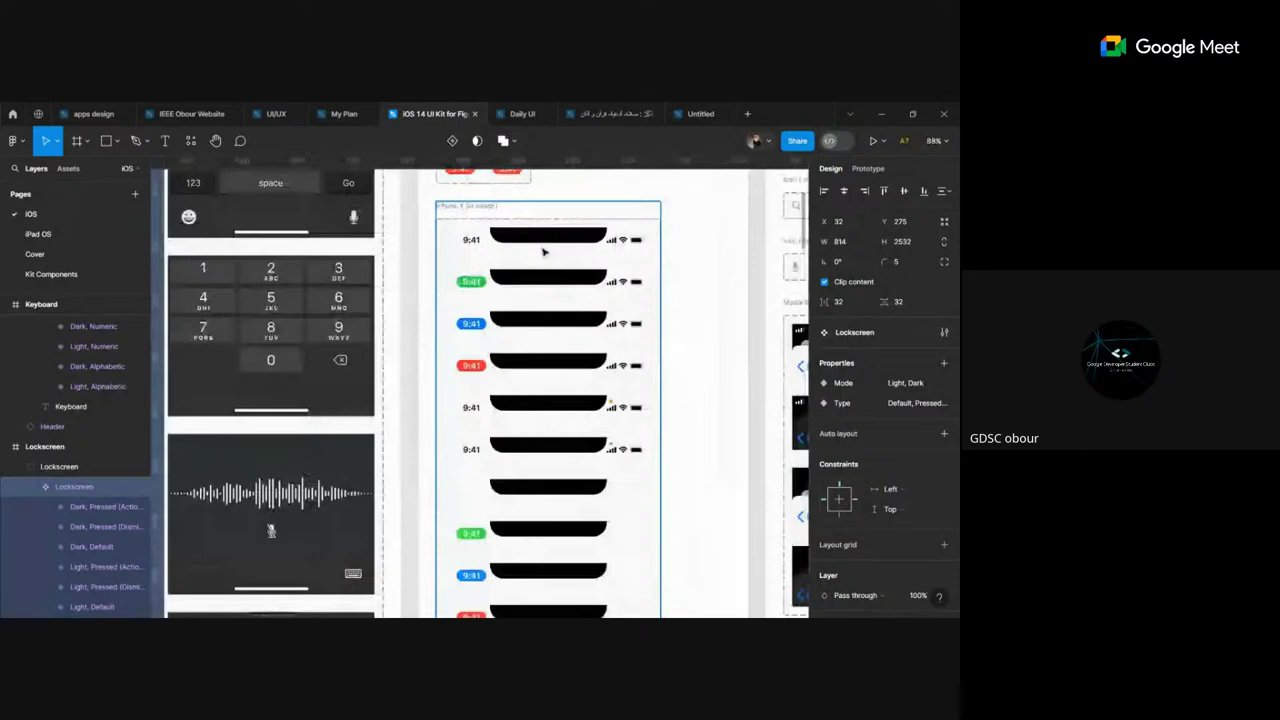
# Step: Select the iPhone X status bar frame, then its Light, Default and Light, Phone variants
pyautogui.doubleClick(577, 281)
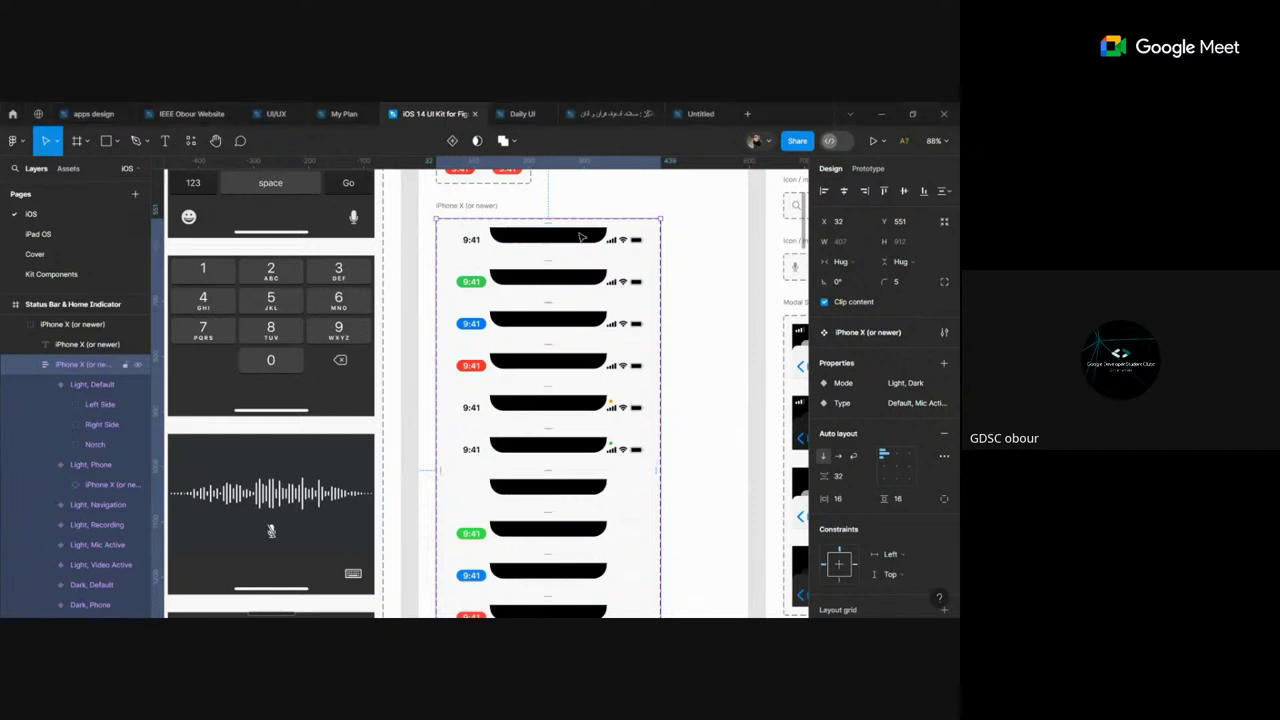
pyautogui.click(684, 261)
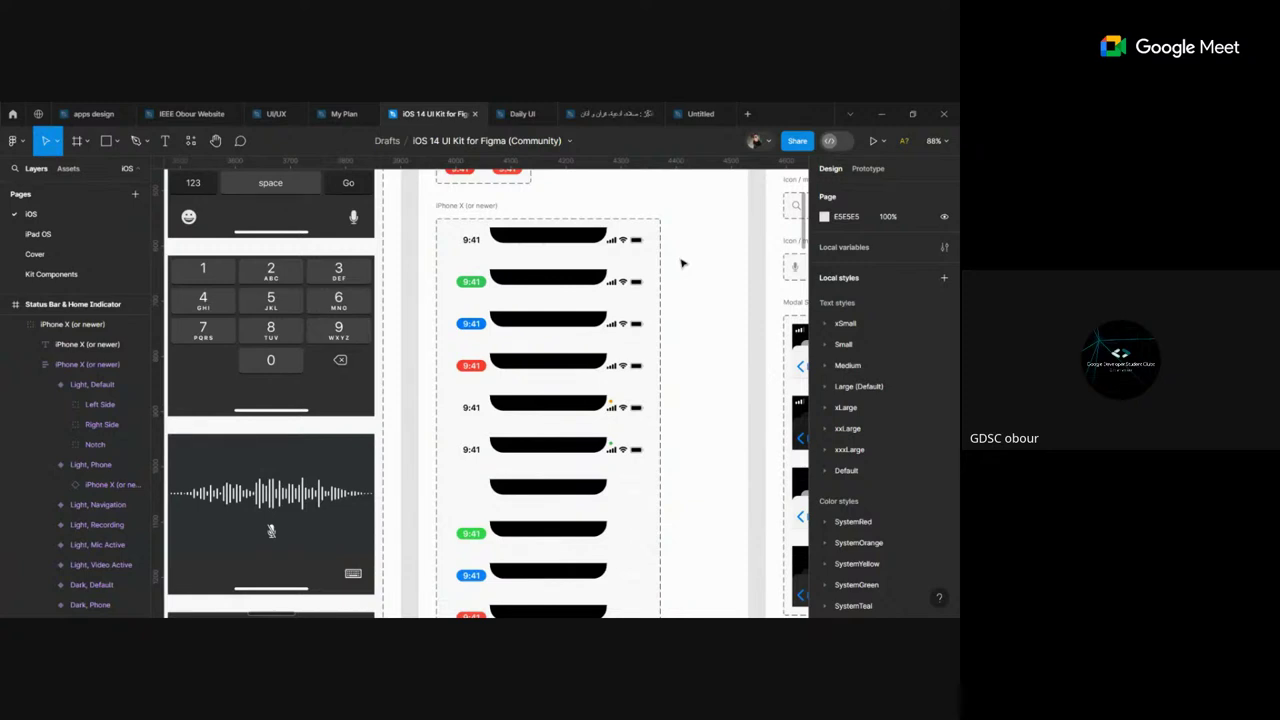
pyautogui.click(617, 247)
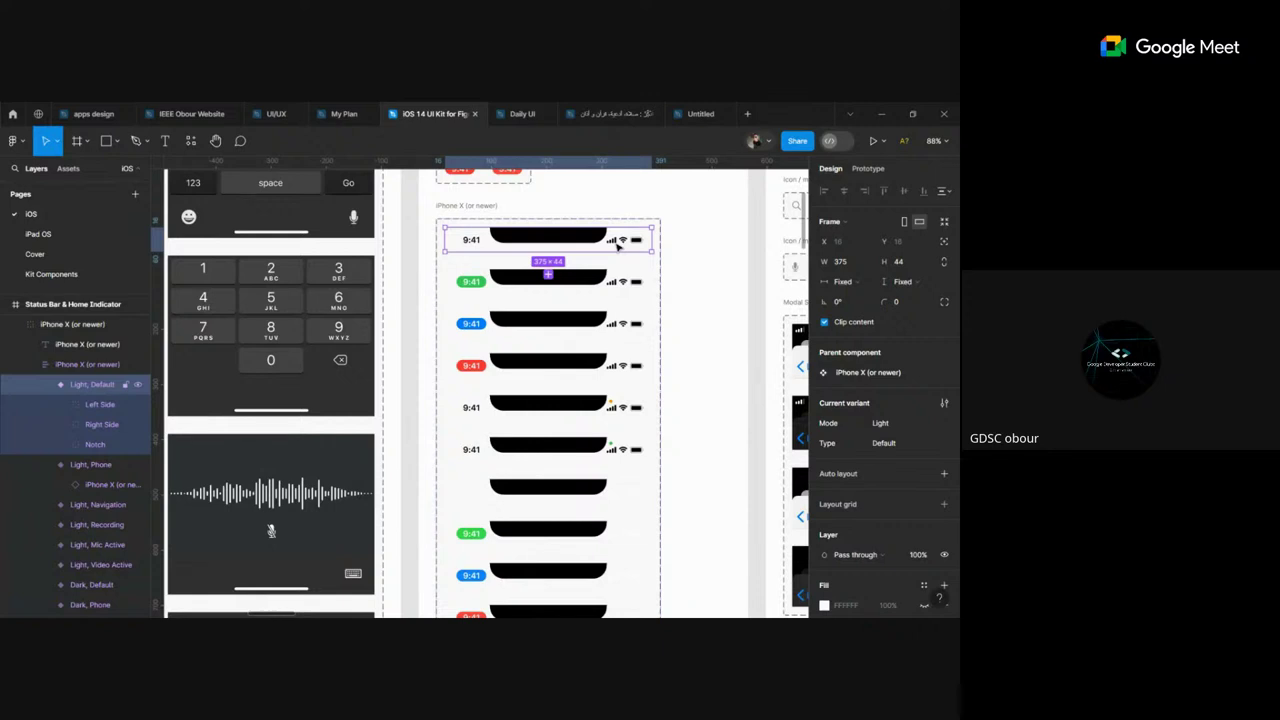
pyautogui.click(607, 281)
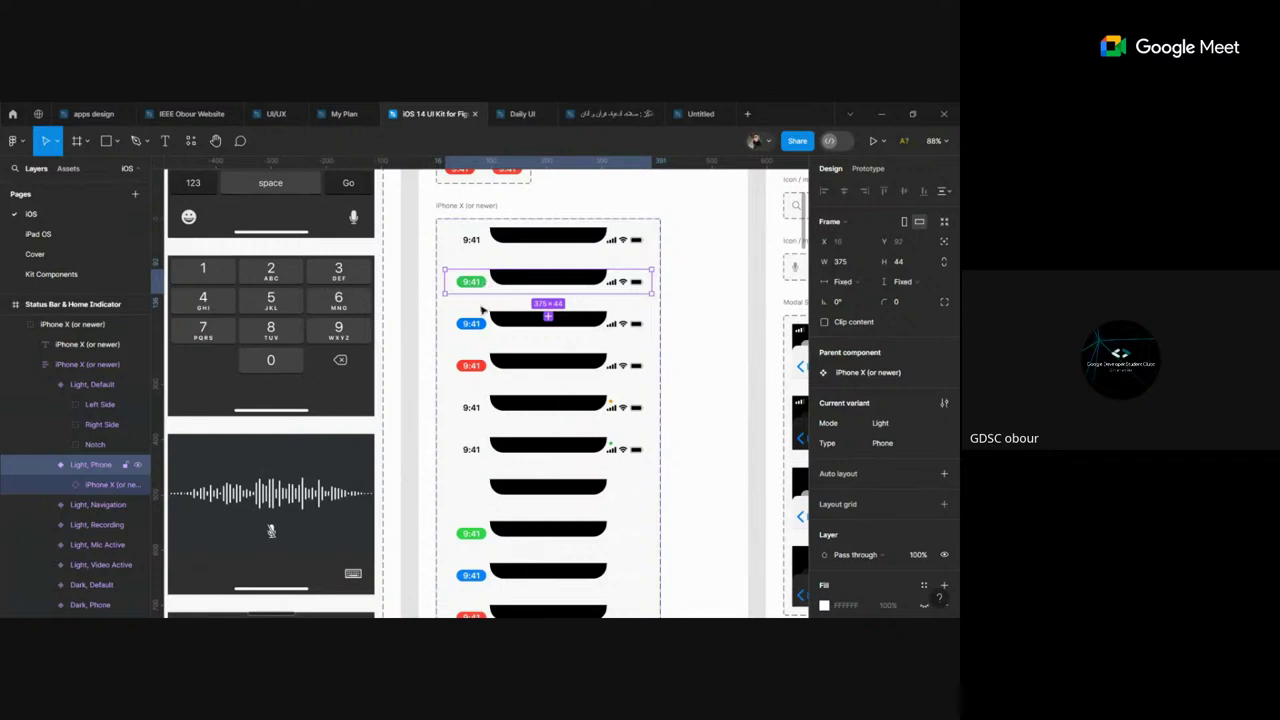
# Step: Inspect the Light, Navigation, Light, Recording and Light, Mic Active status bar variants
pyautogui.click(466, 333)
pyautogui.scroll(2, 466, 333)
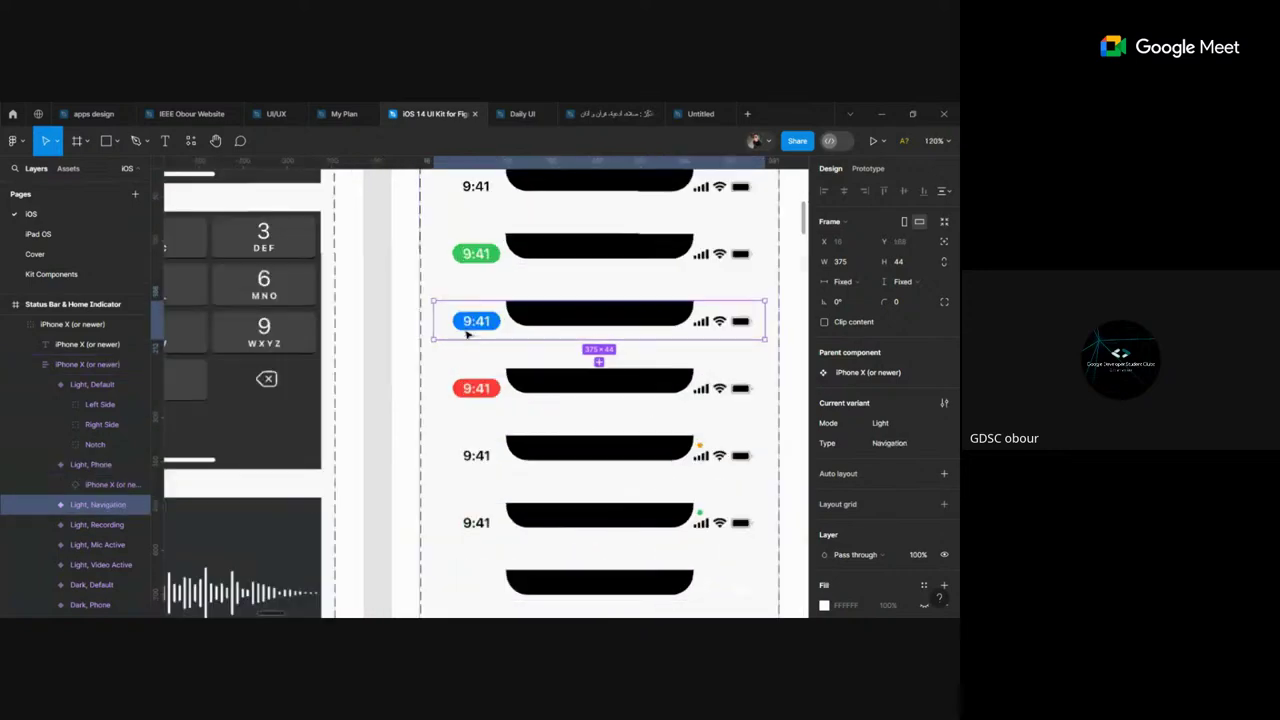
pyautogui.scroll(2, 470, 328)
pyautogui.scroll(1, 474, 322)
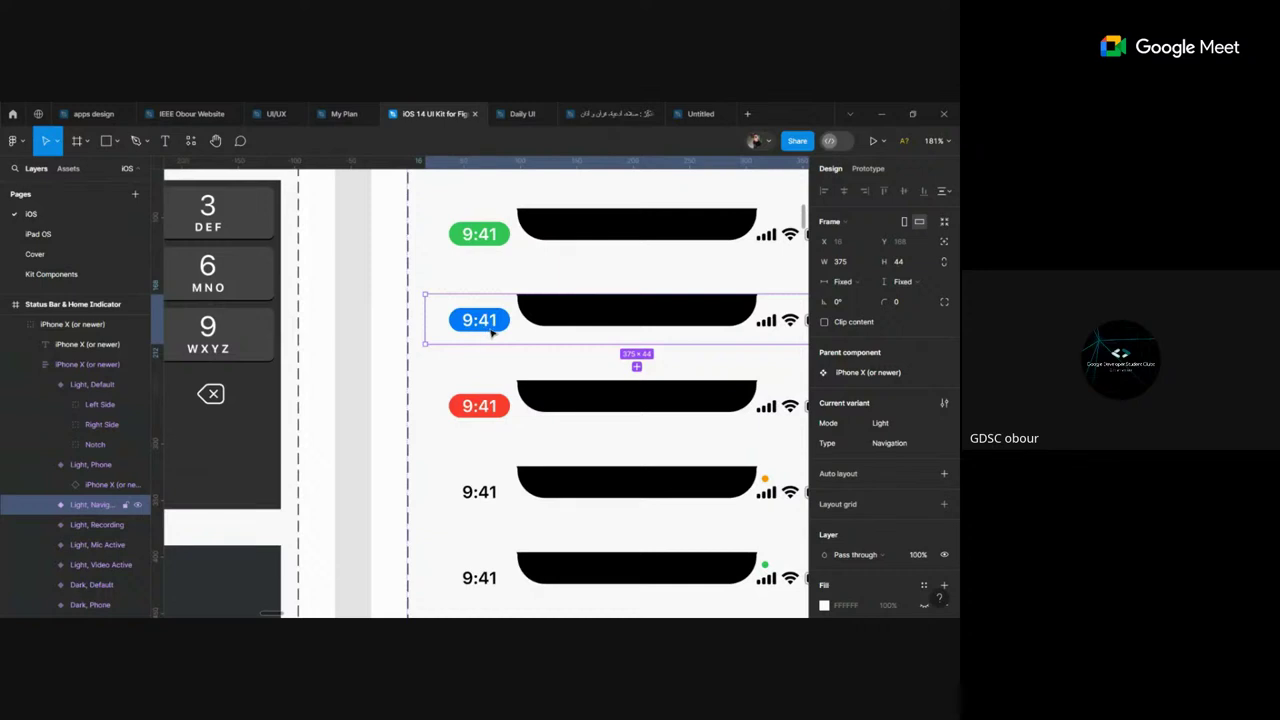
pyautogui.click(45, 509)
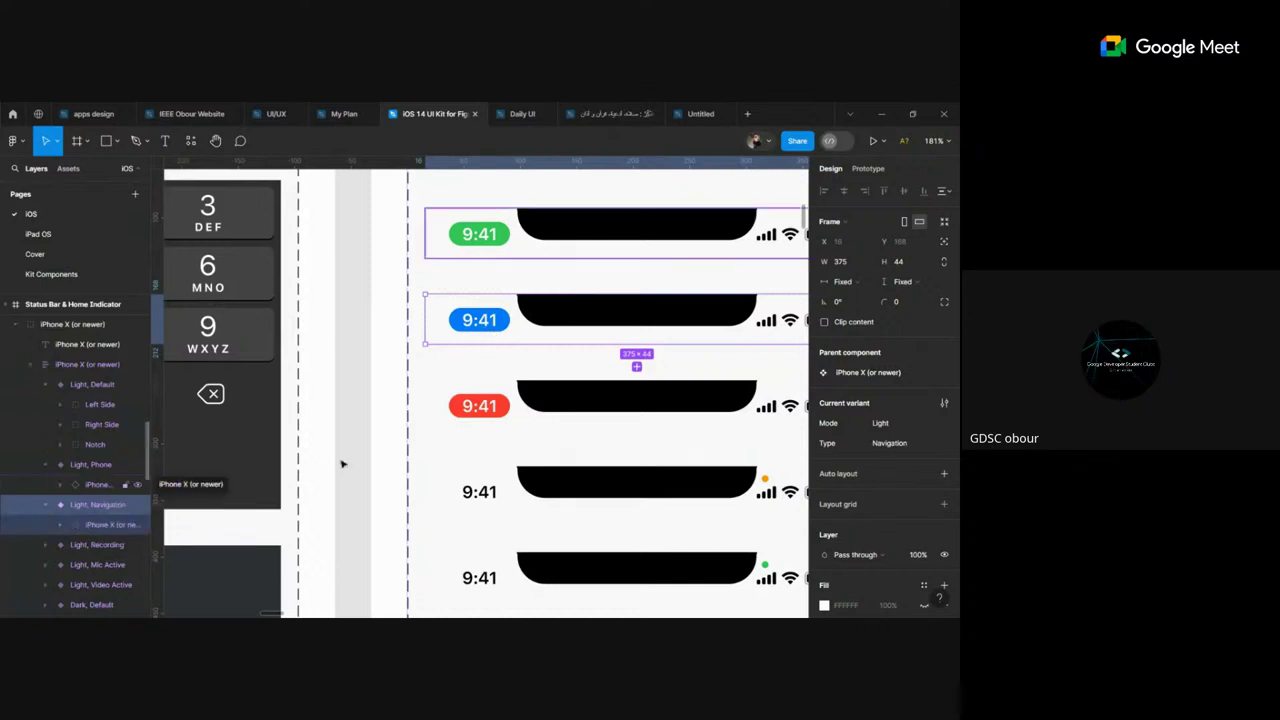
pyautogui.click(466, 406)
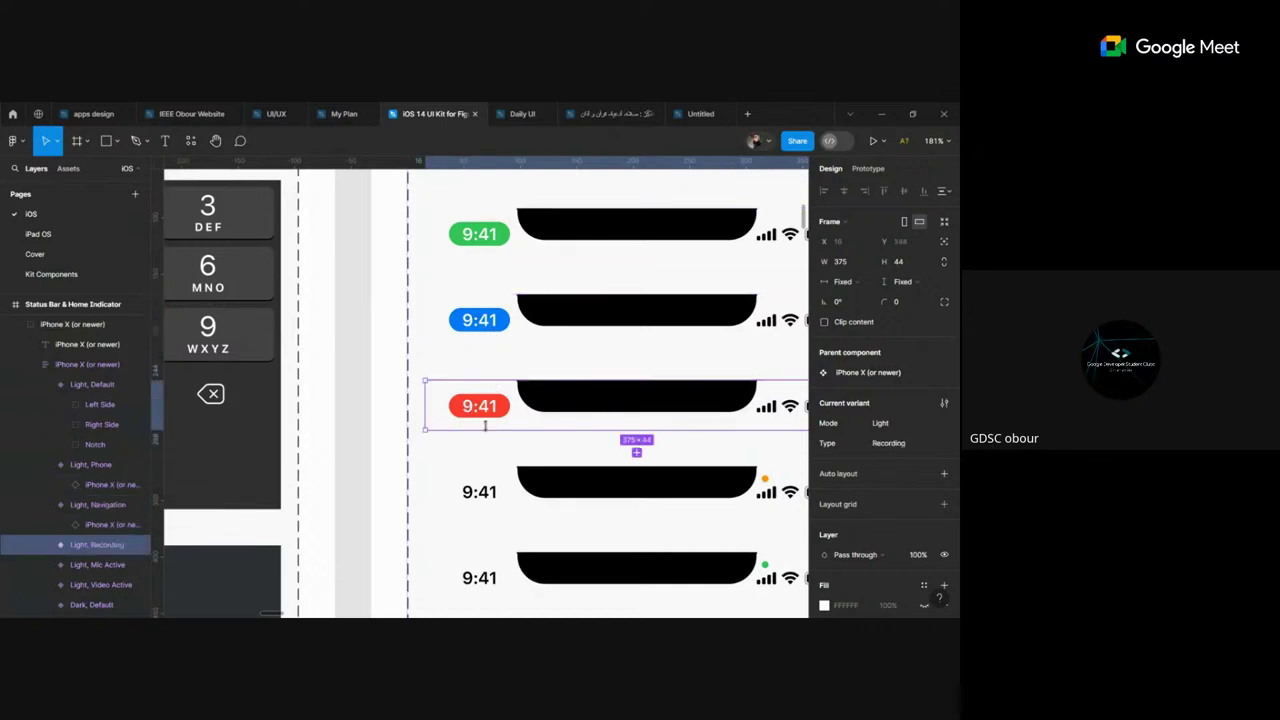
pyautogui.hscroll(3, 486, 426)
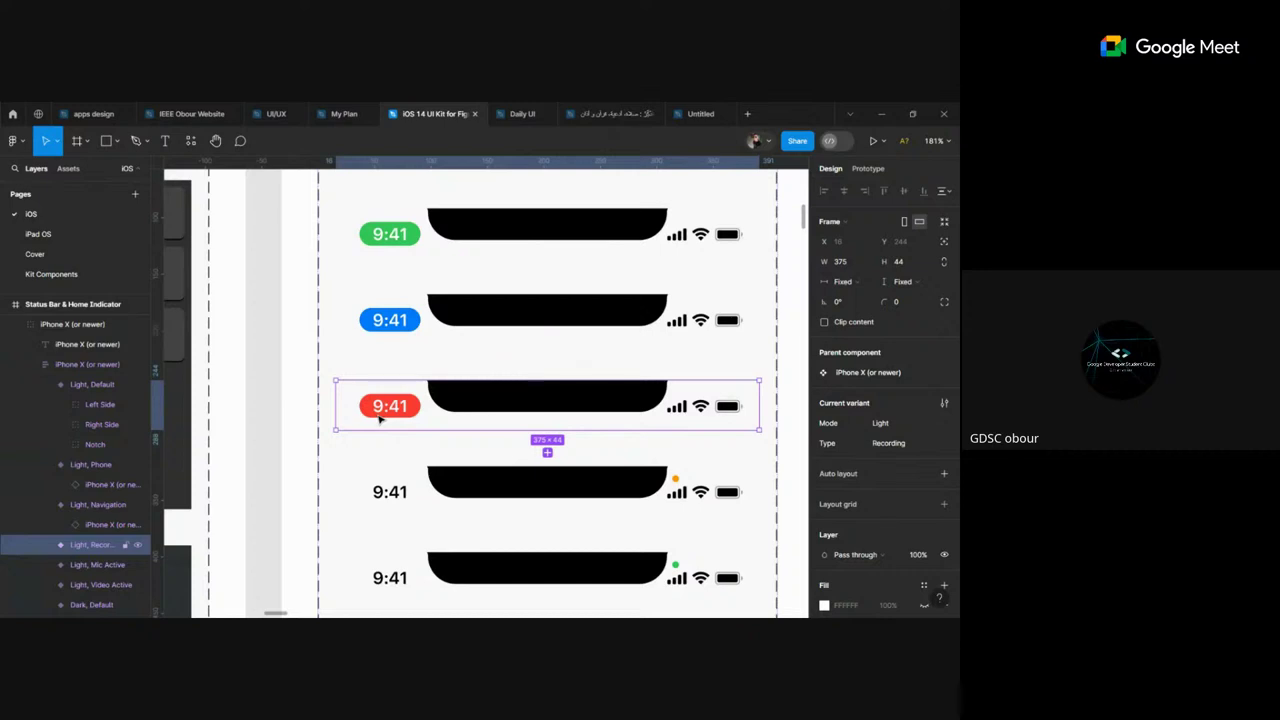
pyautogui.click(450, 488)
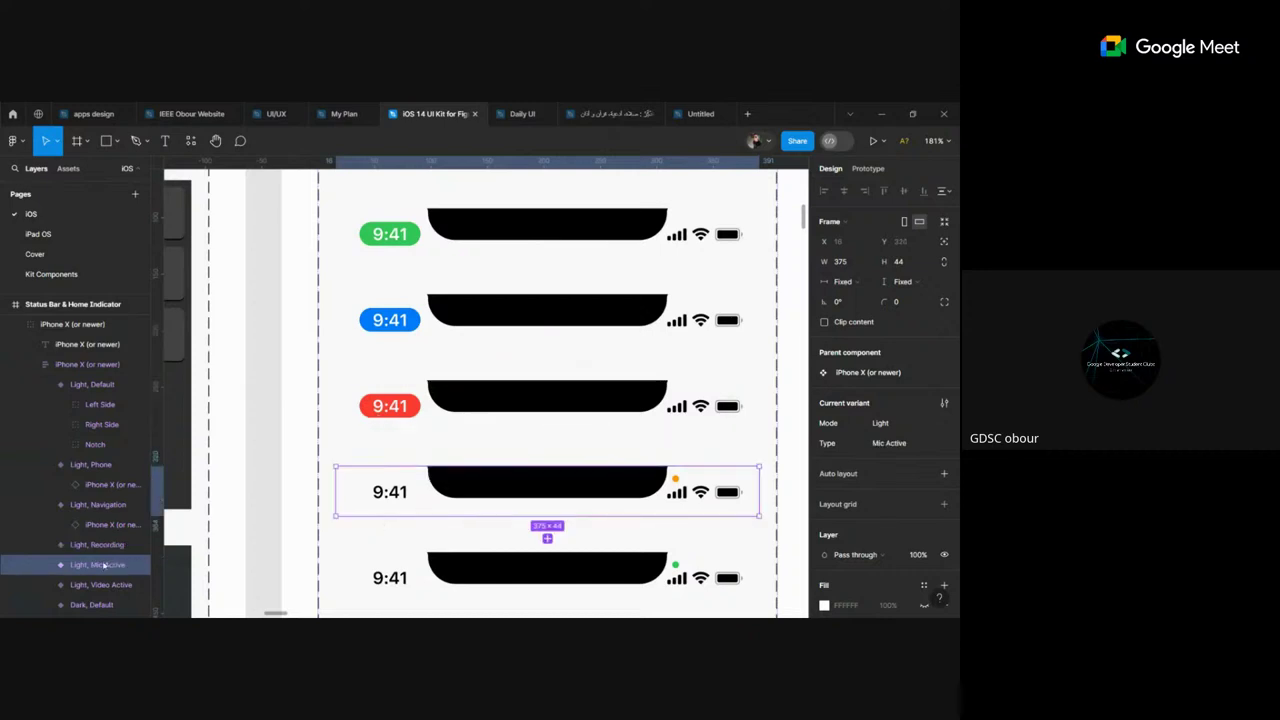
pyautogui.click(43, 566)
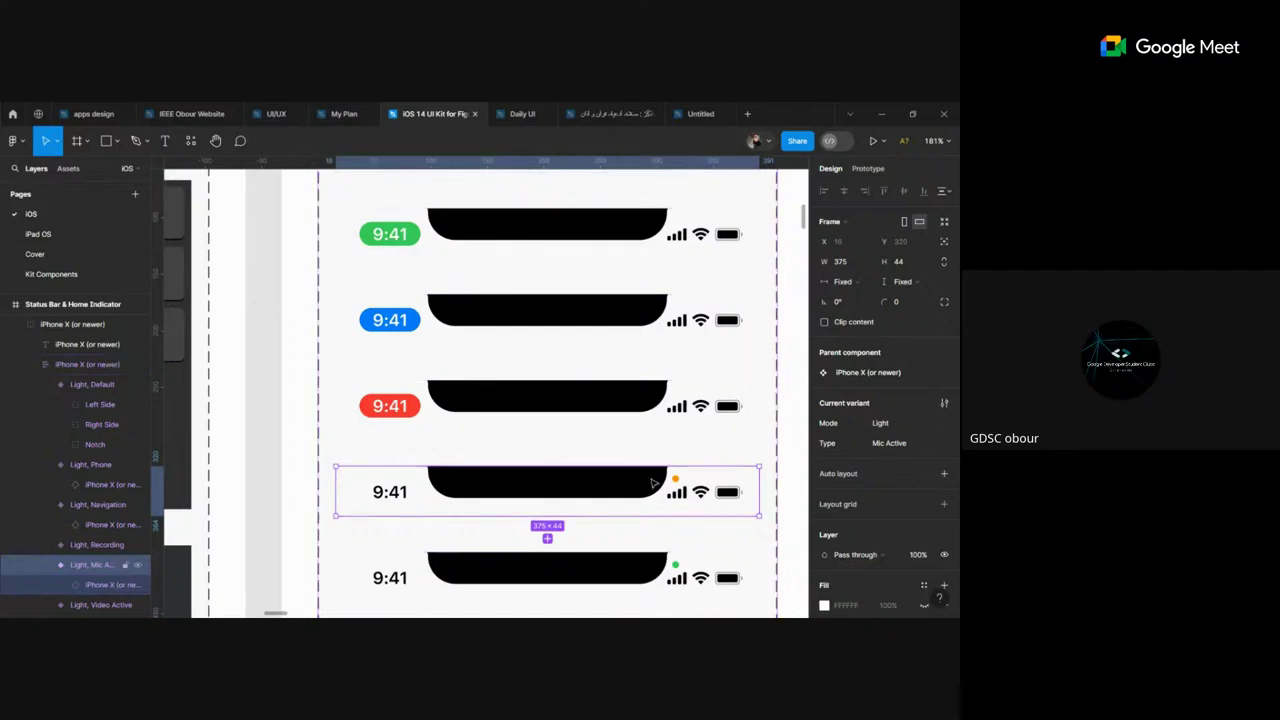
# Step: Select the Mic Active, Video Active and Dark, Default status bar variants
pyautogui.scroll(-1, 657, 483)
pyautogui.press('Escape')
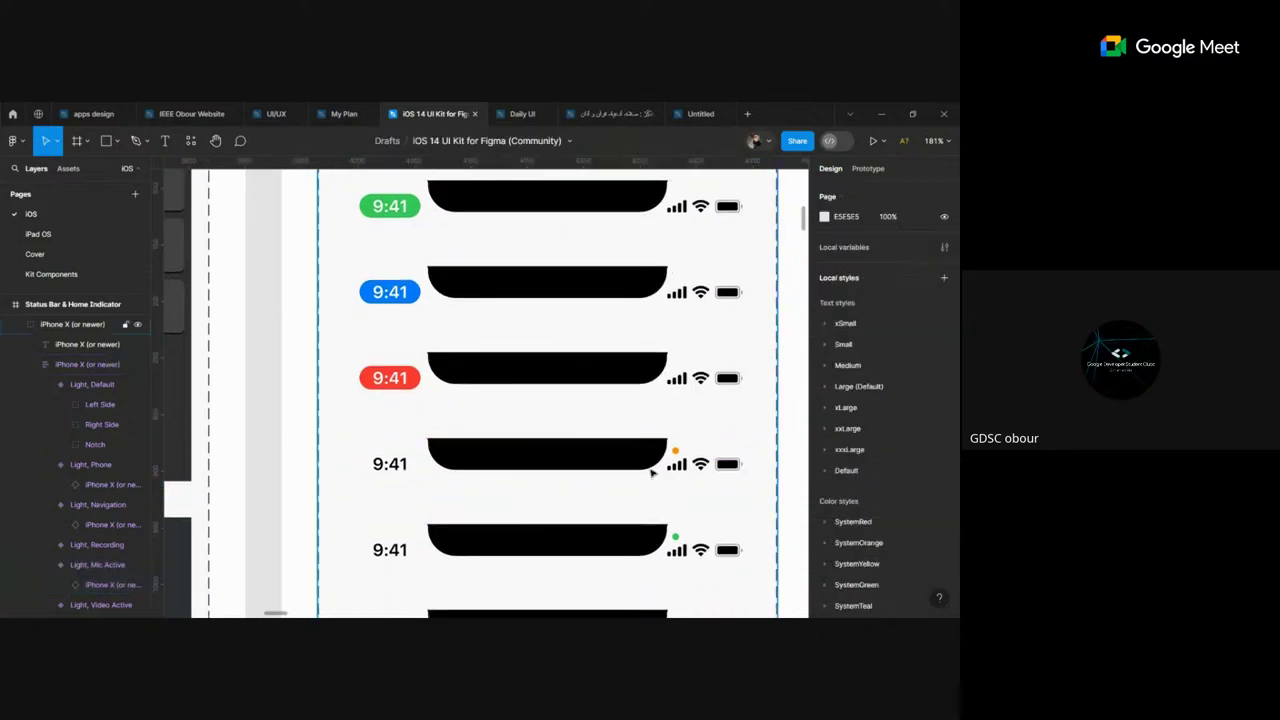
pyautogui.click(651, 466)
pyautogui.click(651, 466)
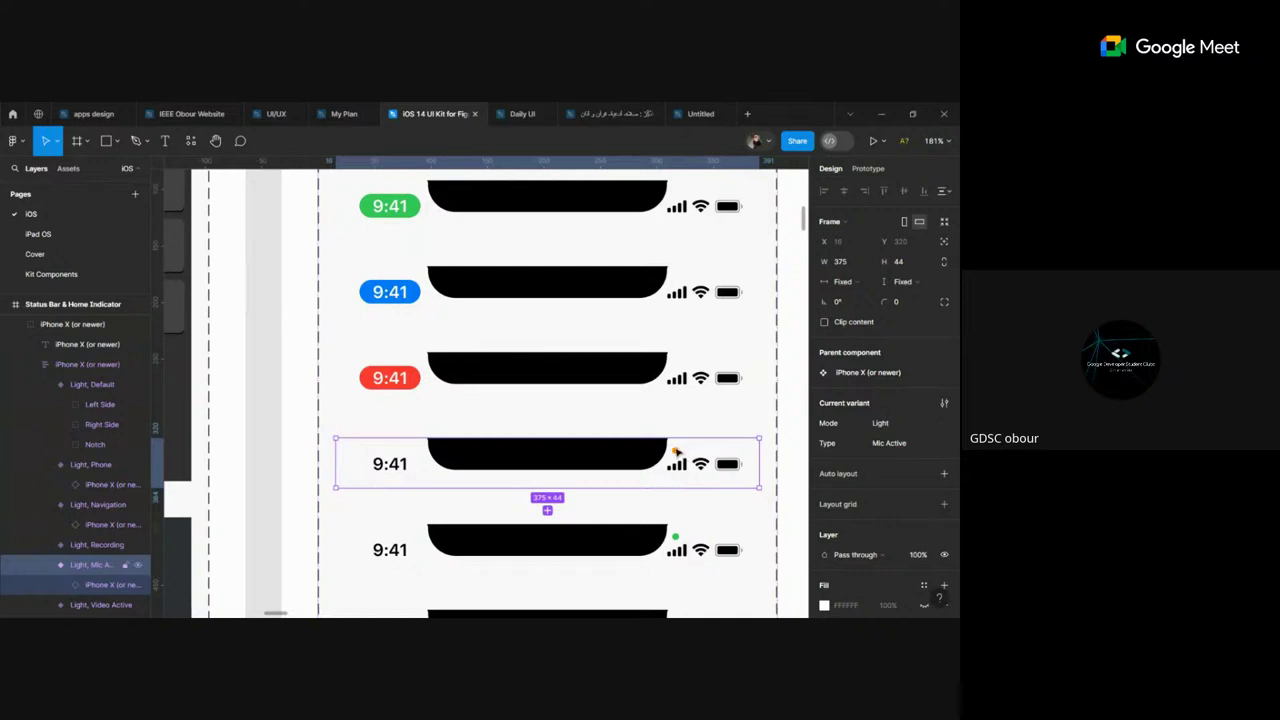
pyautogui.scroll(-1, 680, 500)
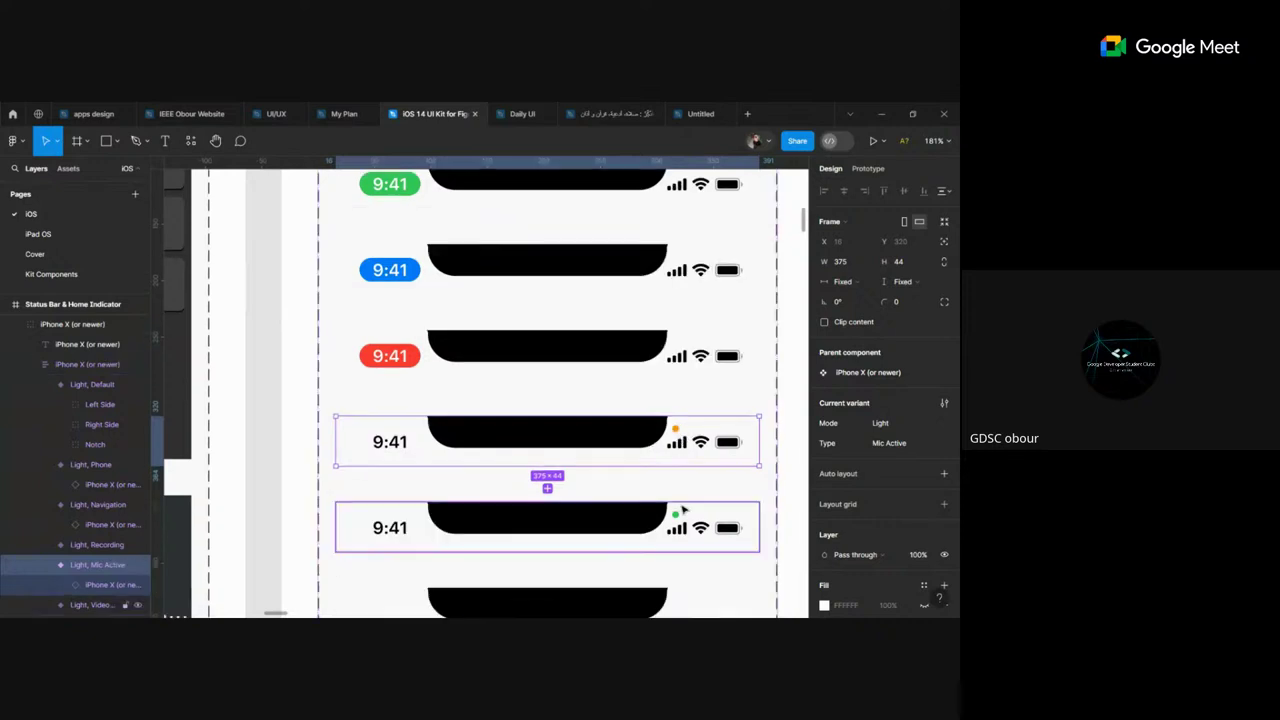
pyautogui.click(652, 511)
pyautogui.scroll(-1, 652, 511)
pyautogui.scroll(-1, 652, 505)
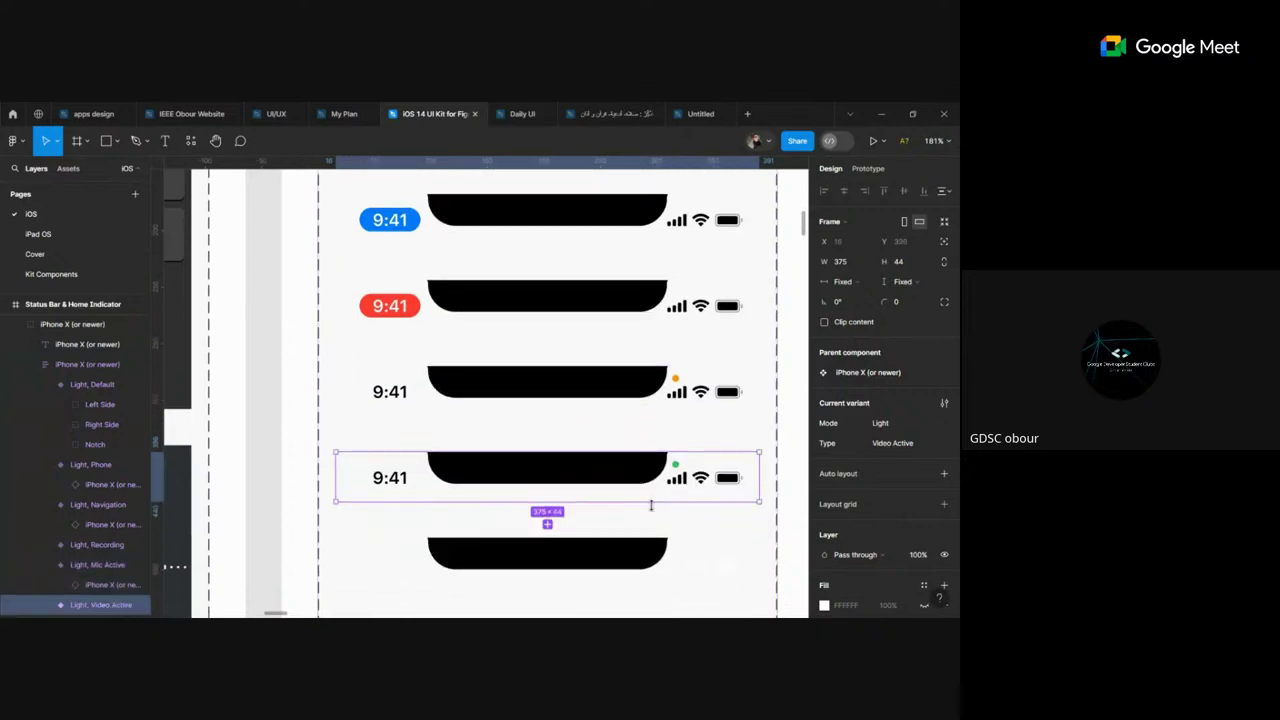
pyautogui.click(658, 562)
pyautogui.scroll(-5, 667, 541)
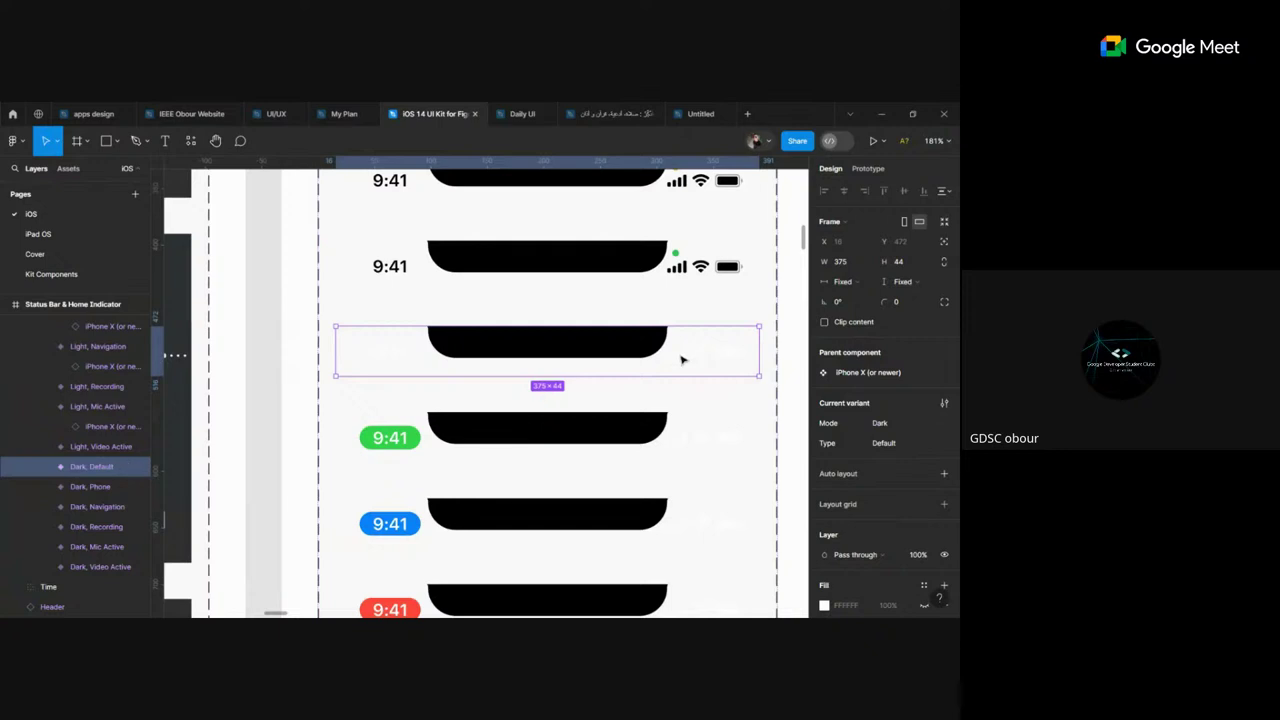
# Step: Select the nested status bar inside Dark, Default, then clear the selection
pyautogui.doubleClick(682, 360)
pyautogui.scroll(-1, 730, 380)
pyautogui.click(779, 383)
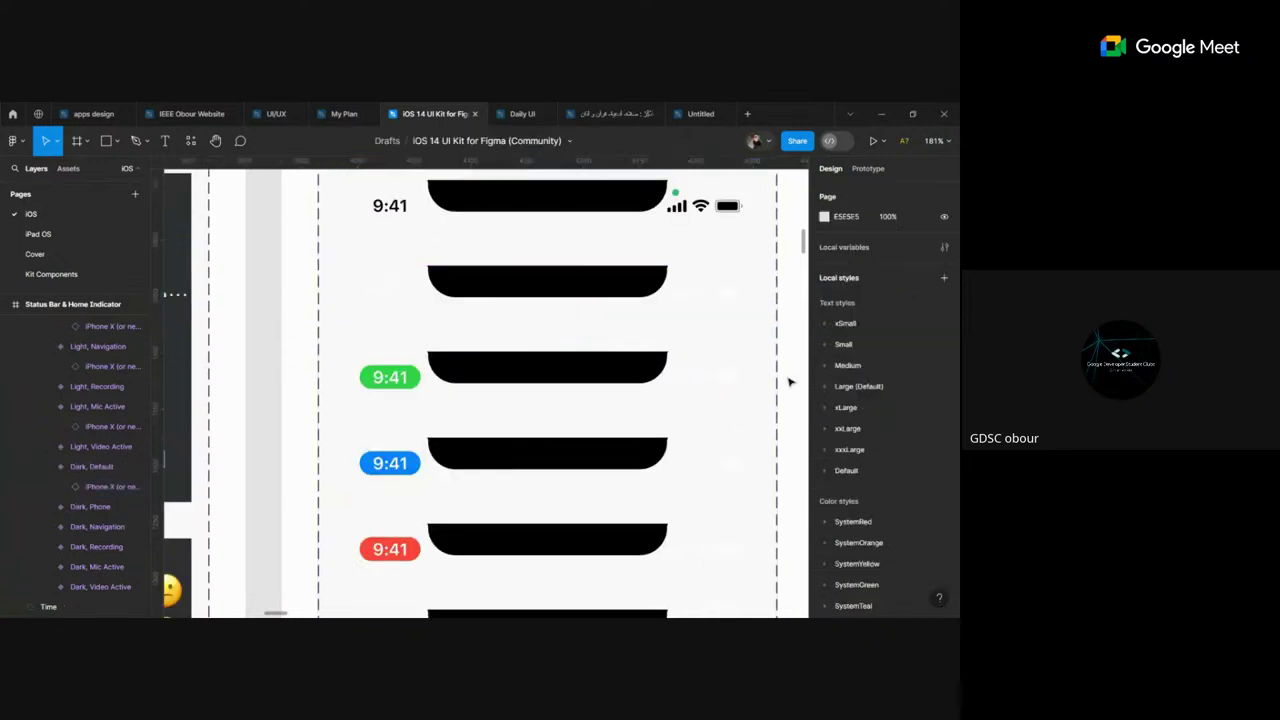
pyautogui.scroll(-3, 789, 381)
pyautogui.scroll(-2, 789, 381)
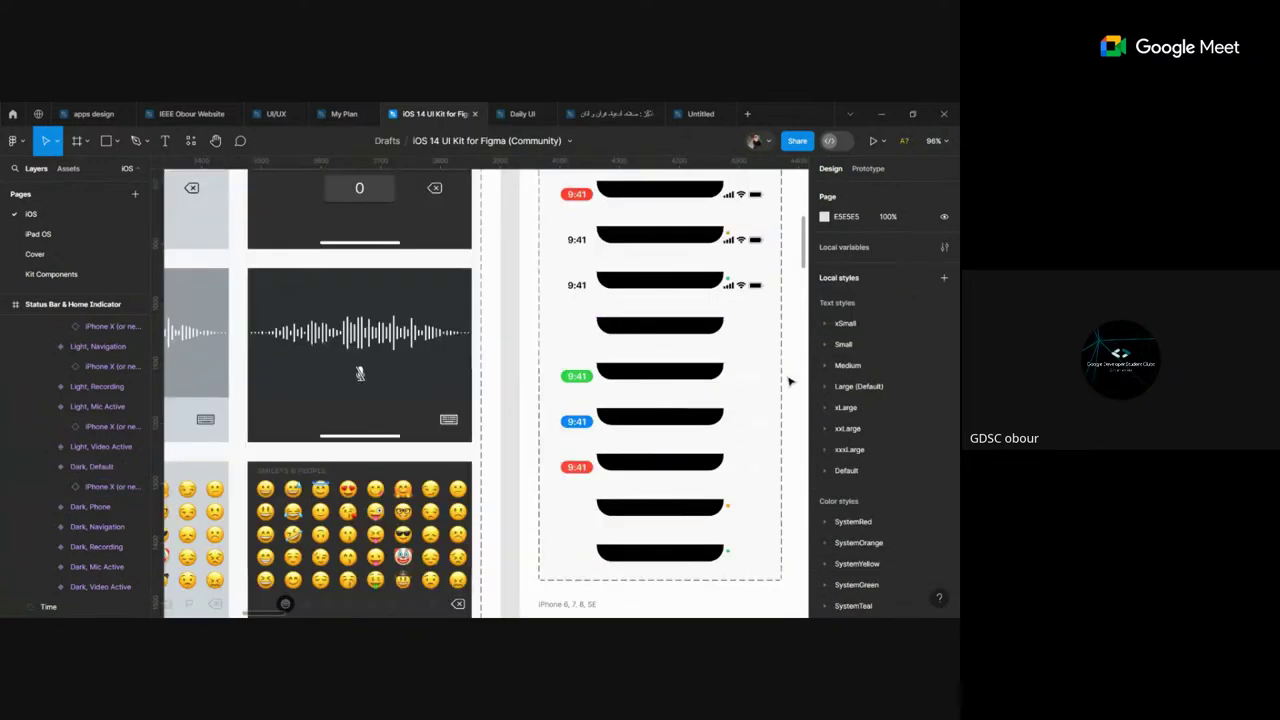
# Step: Check the 9:41 time badges, pick the Light, Default status bar, and return to Untitled
pyautogui.scroll(1, 789, 381)
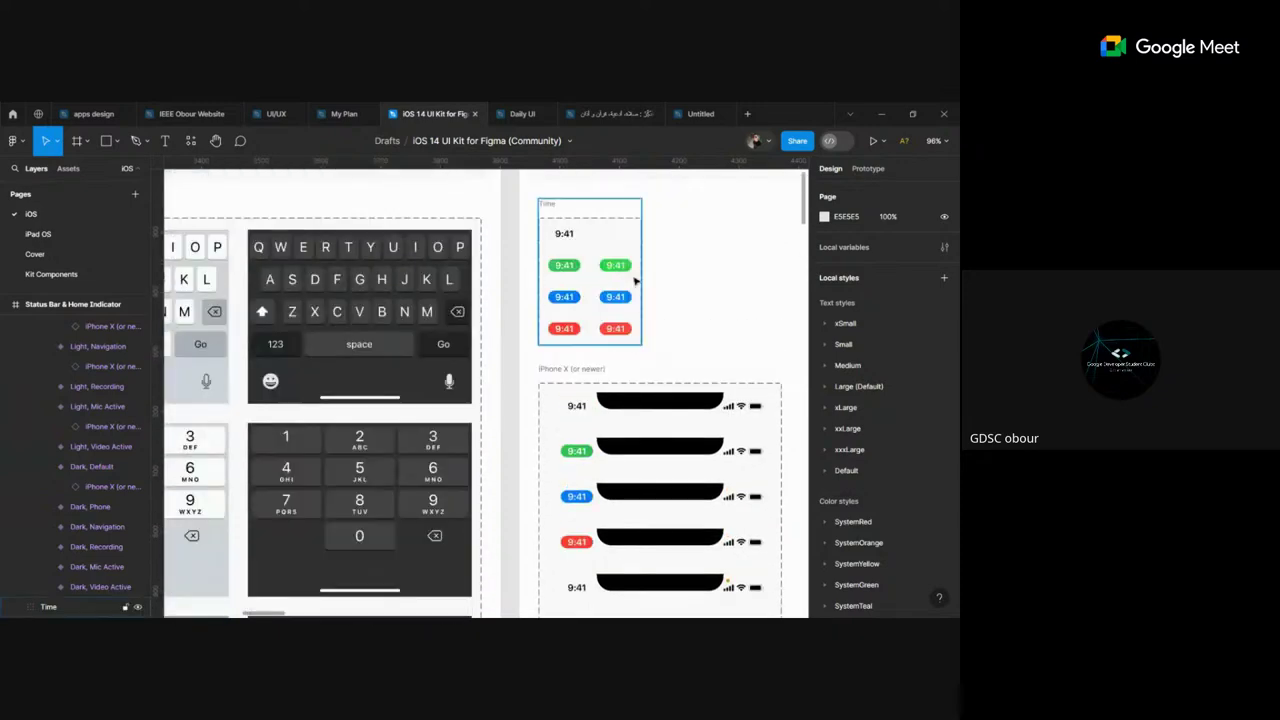
pyautogui.click(574, 266)
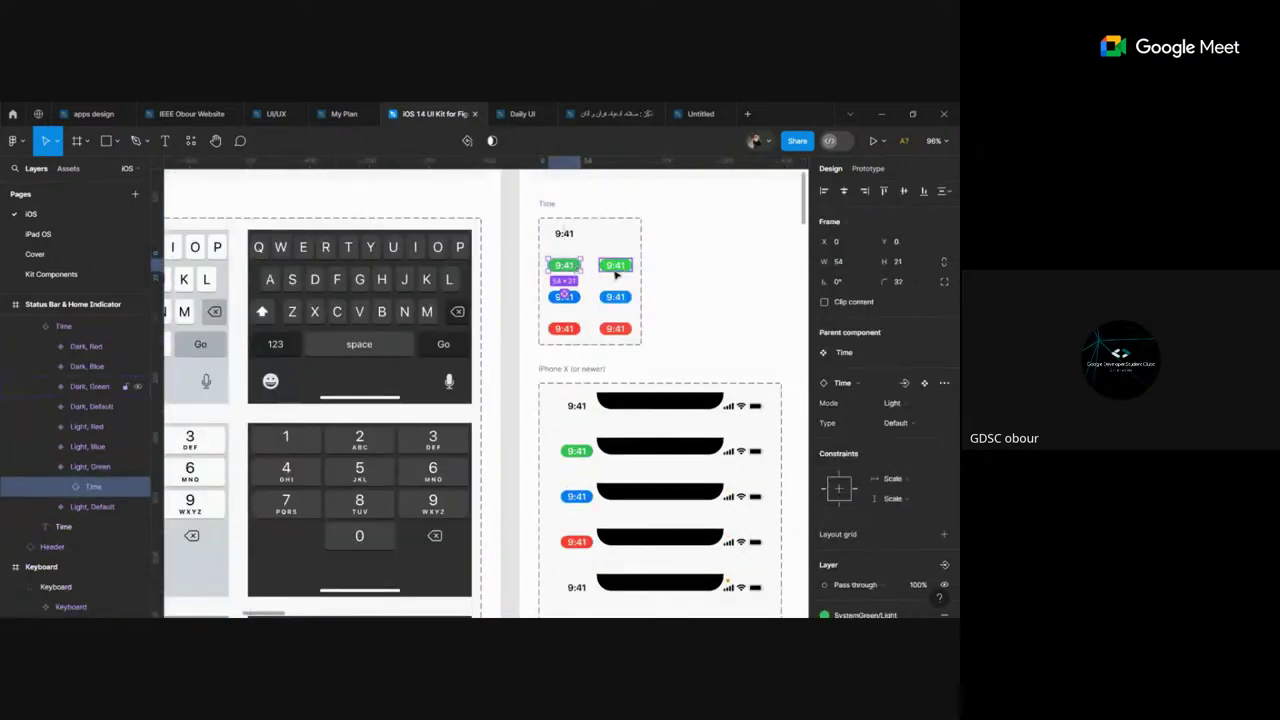
pyautogui.click(616, 270)
pyautogui.click(660, 371)
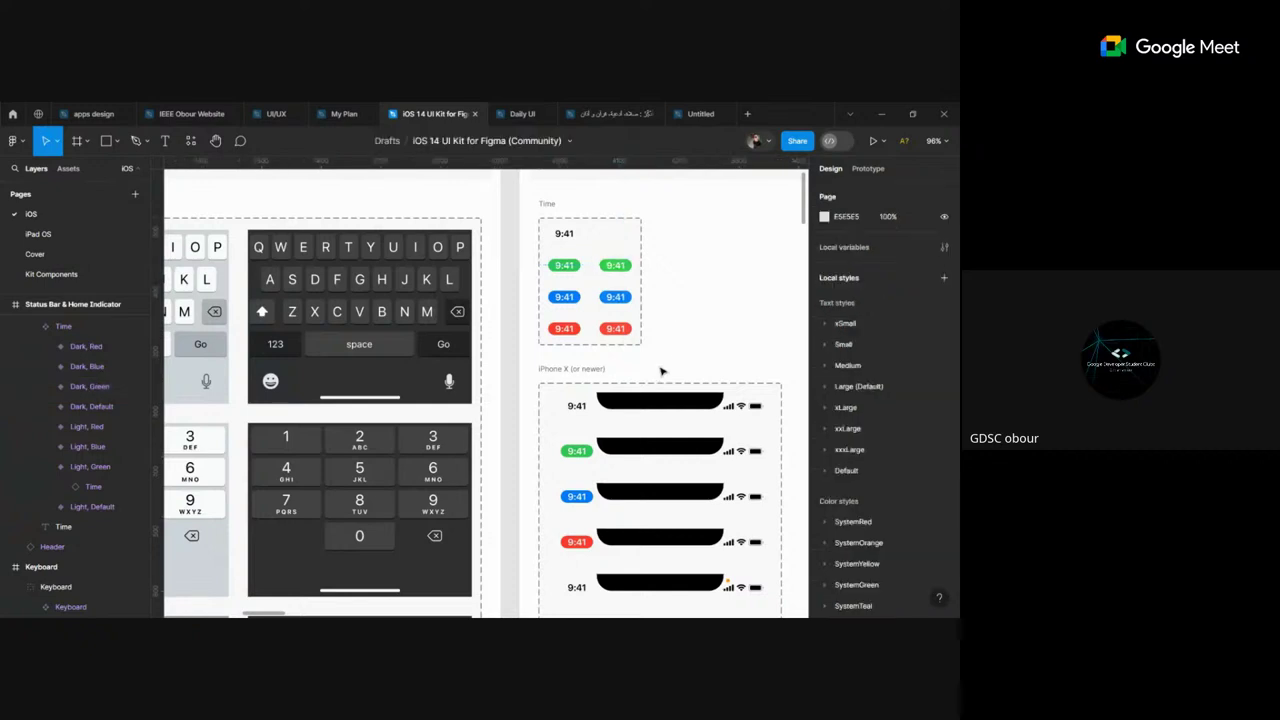
pyautogui.scroll(-2, 660, 371)
pyautogui.scroll(3, 660, 371)
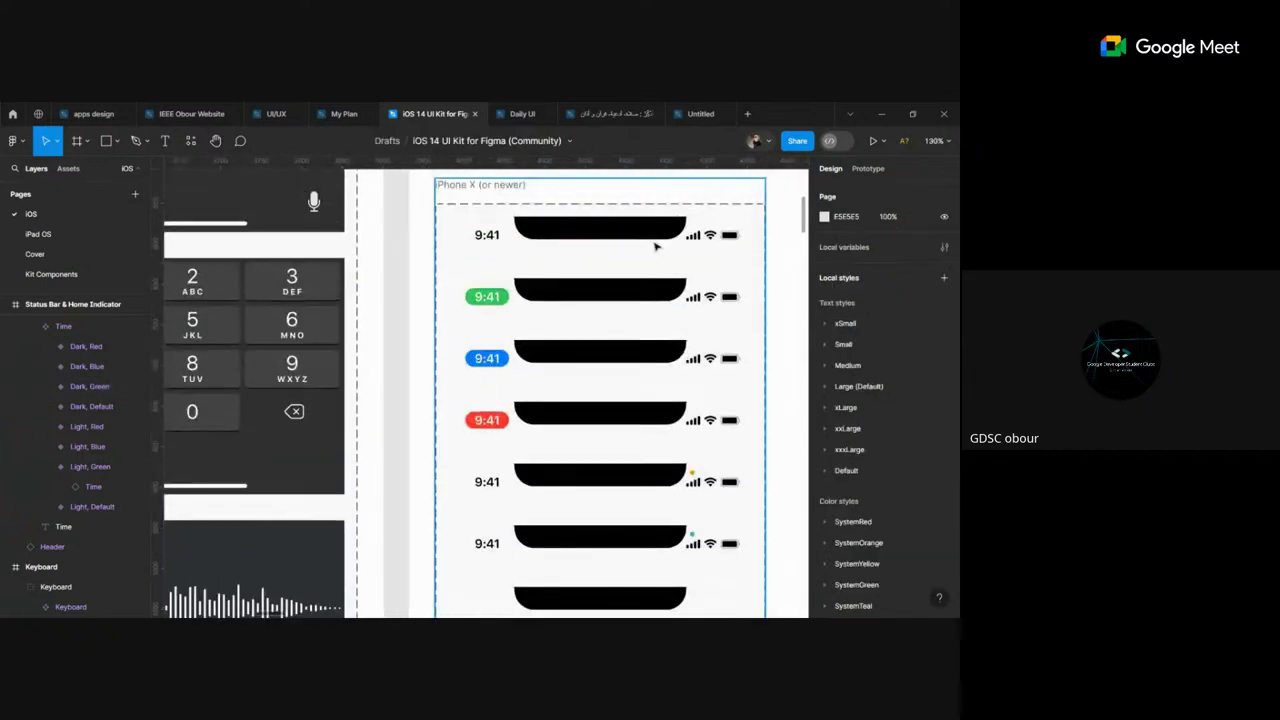
pyautogui.scroll(1, 655, 245)
pyautogui.click(655, 231)
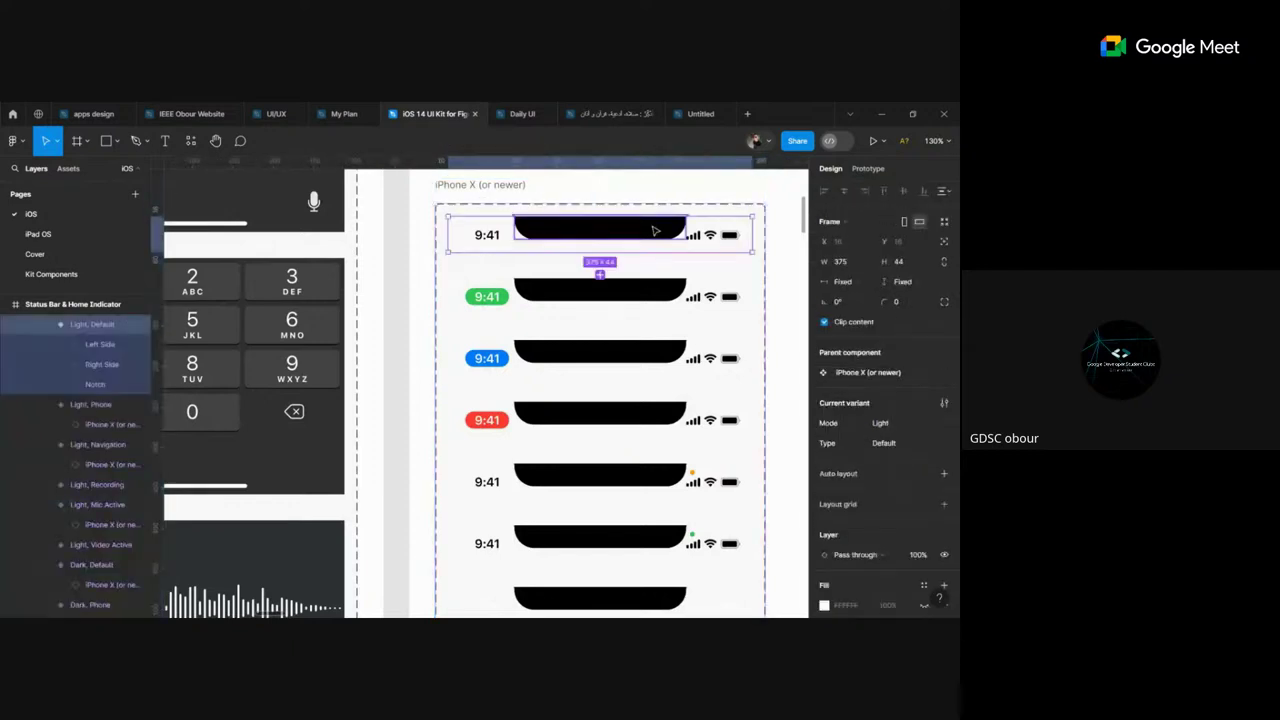
pyautogui.click(700, 113)
# Step: Paste the status bar and align it centred along the top of the iPhone frame
pyautogui.hotkey('ctrl', 'v')
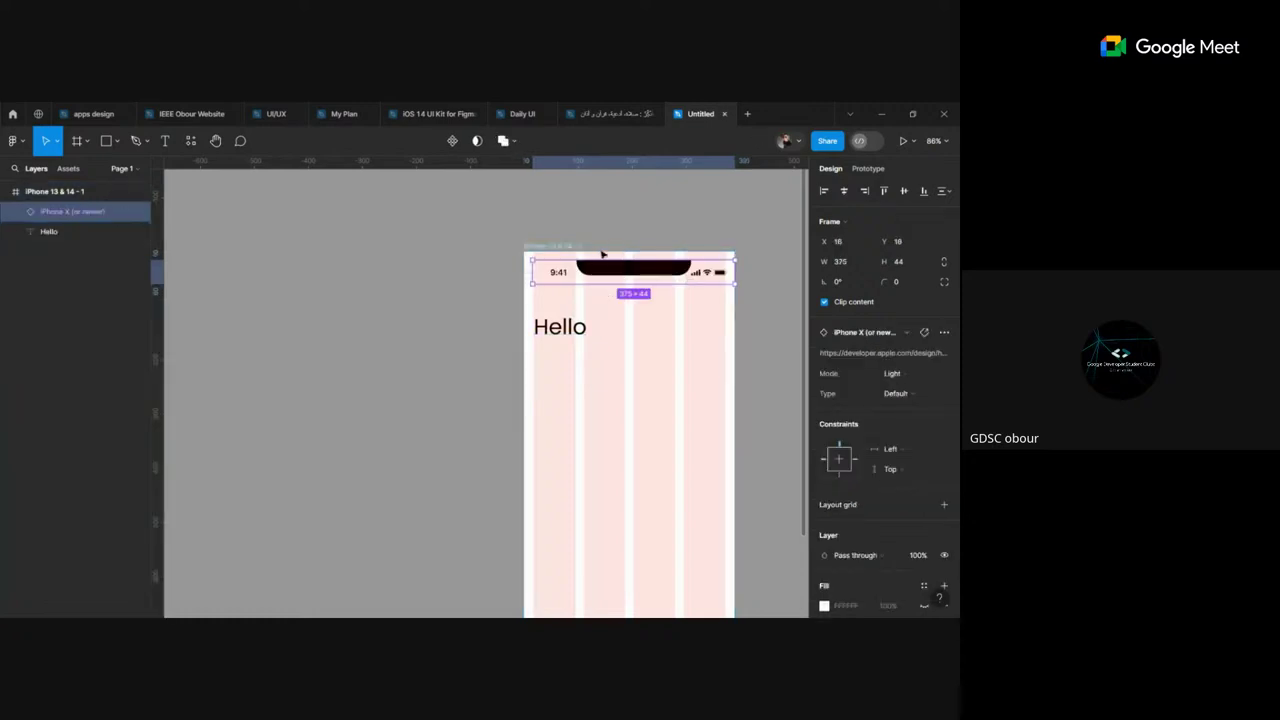
pyautogui.click(848, 194)
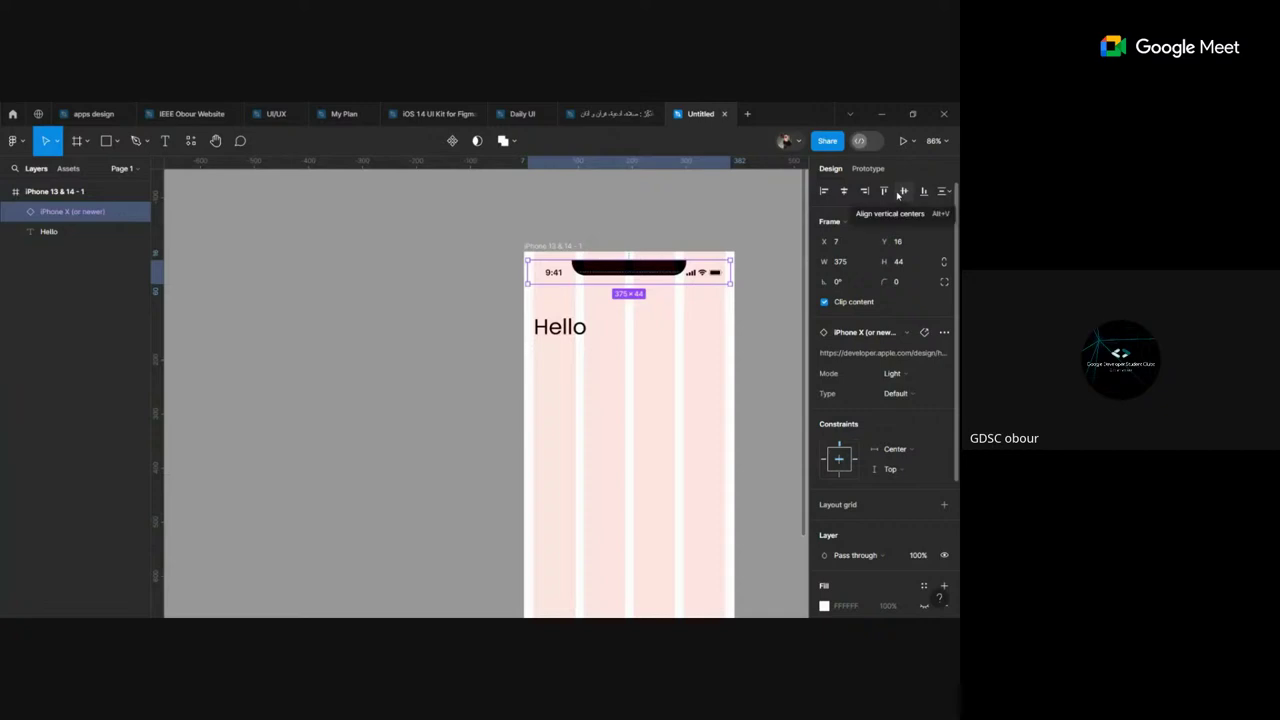
pyautogui.click(883, 191)
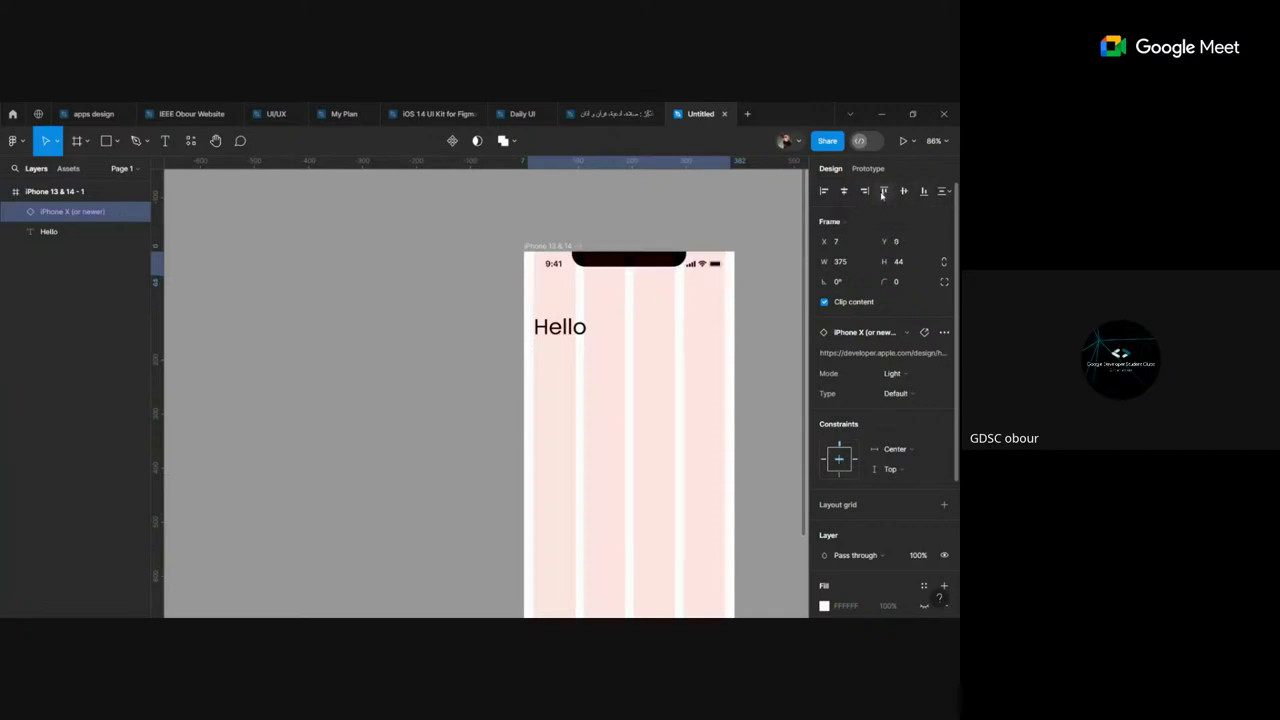
pyautogui.click(658, 243)
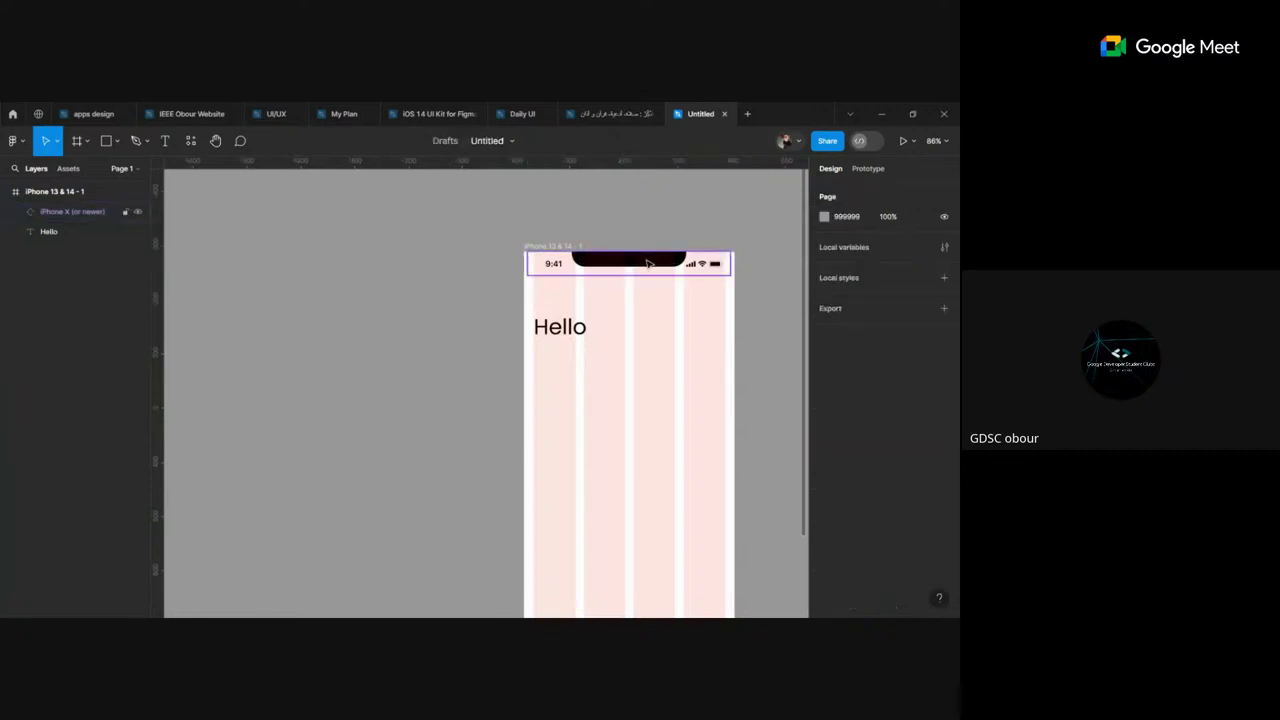
pyautogui.moveTo(648, 263); pyautogui.dragTo(658, 305)
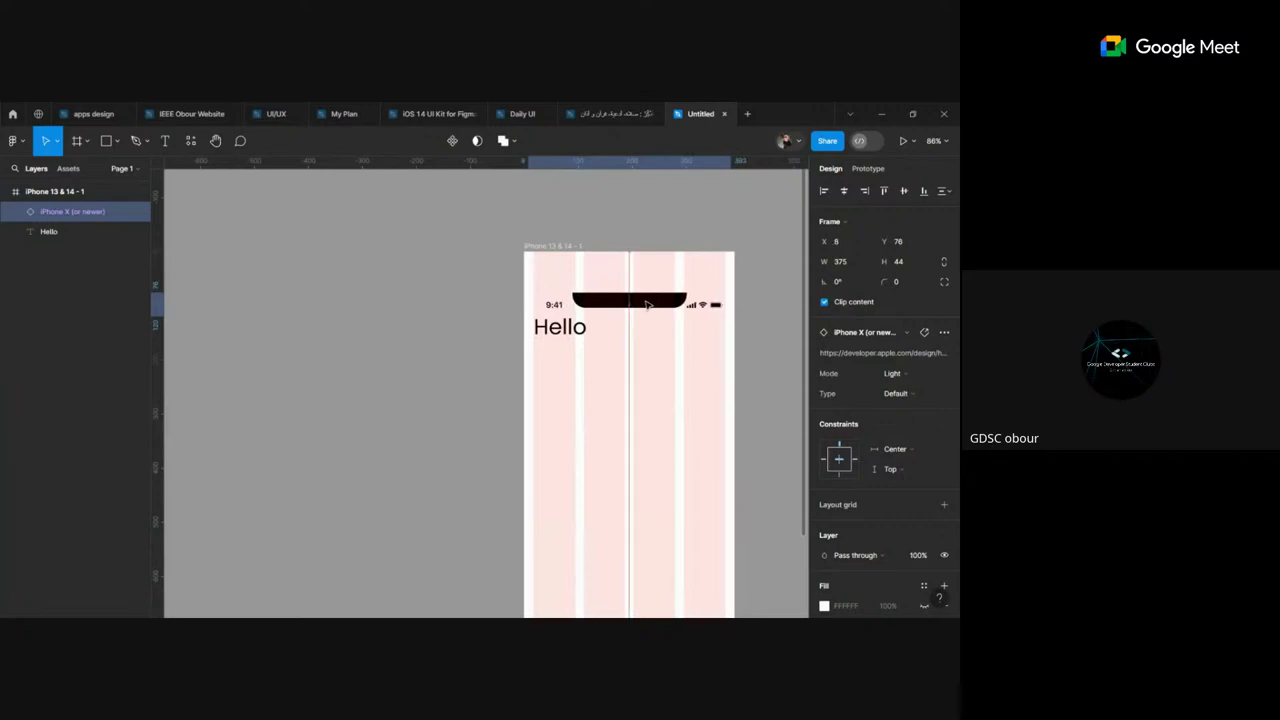
pyautogui.moveTo(658, 305)
pyautogui.mouseDown()
pyautogui.moveTo(646, 288)
pyautogui.moveTo(644, 376)
pyautogui.mouseUp()
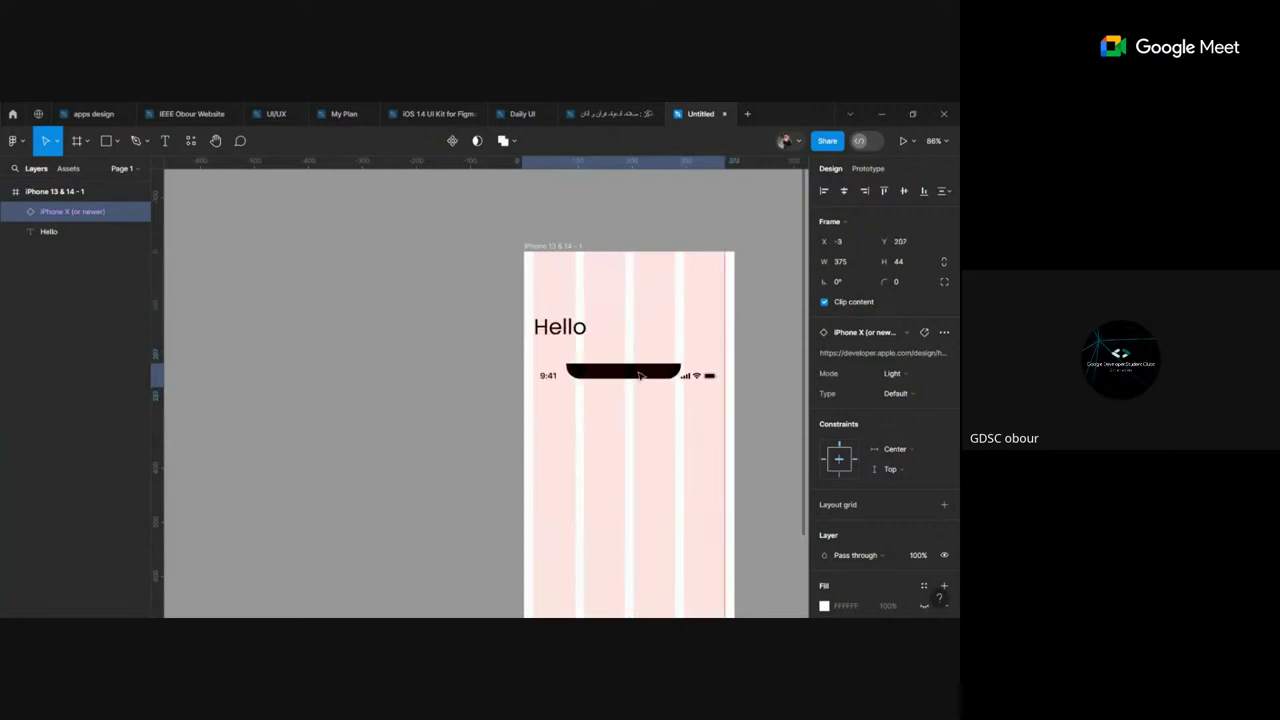
pyautogui.click(843, 190)
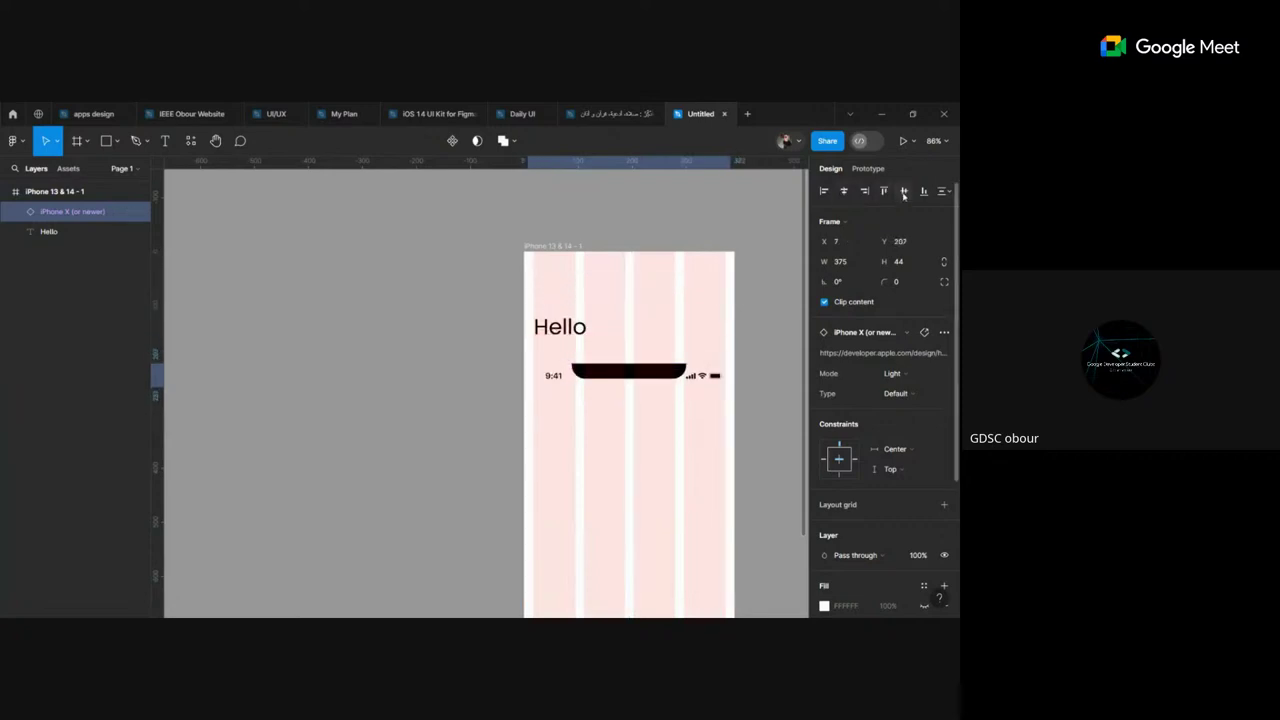
pyautogui.click(904, 190)
pyautogui.click(884, 191)
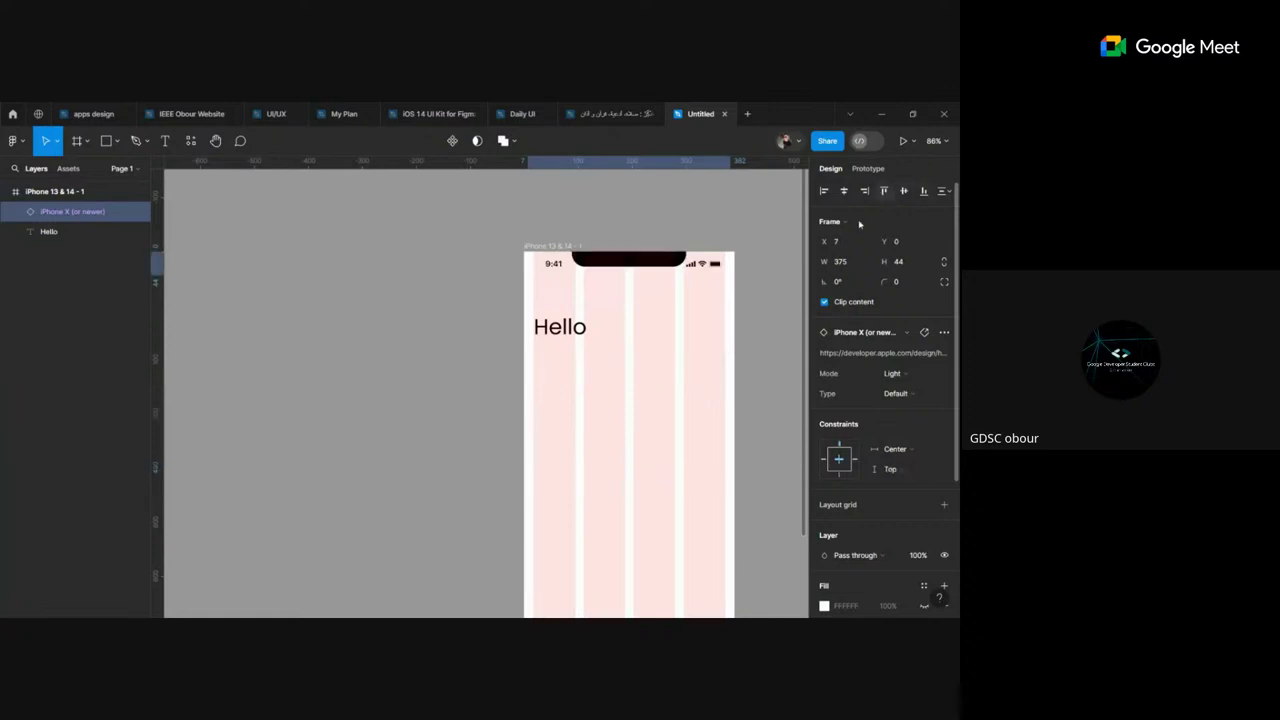
pyautogui.click(752, 325)
# Step: Nudge Hello slightly down and draw a 201×251 rectangle beside the iPhone frame
pyautogui.click(564, 335)
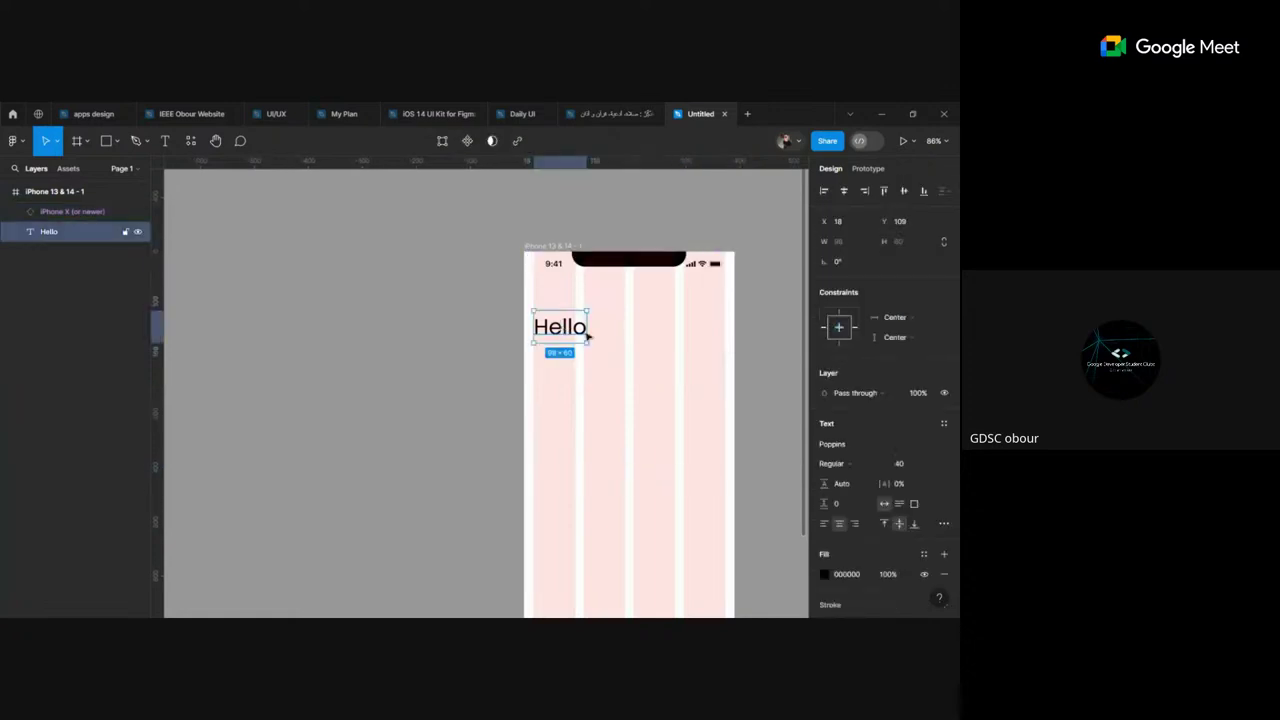
pyautogui.moveTo(584, 335); pyautogui.dragTo(585, 338)
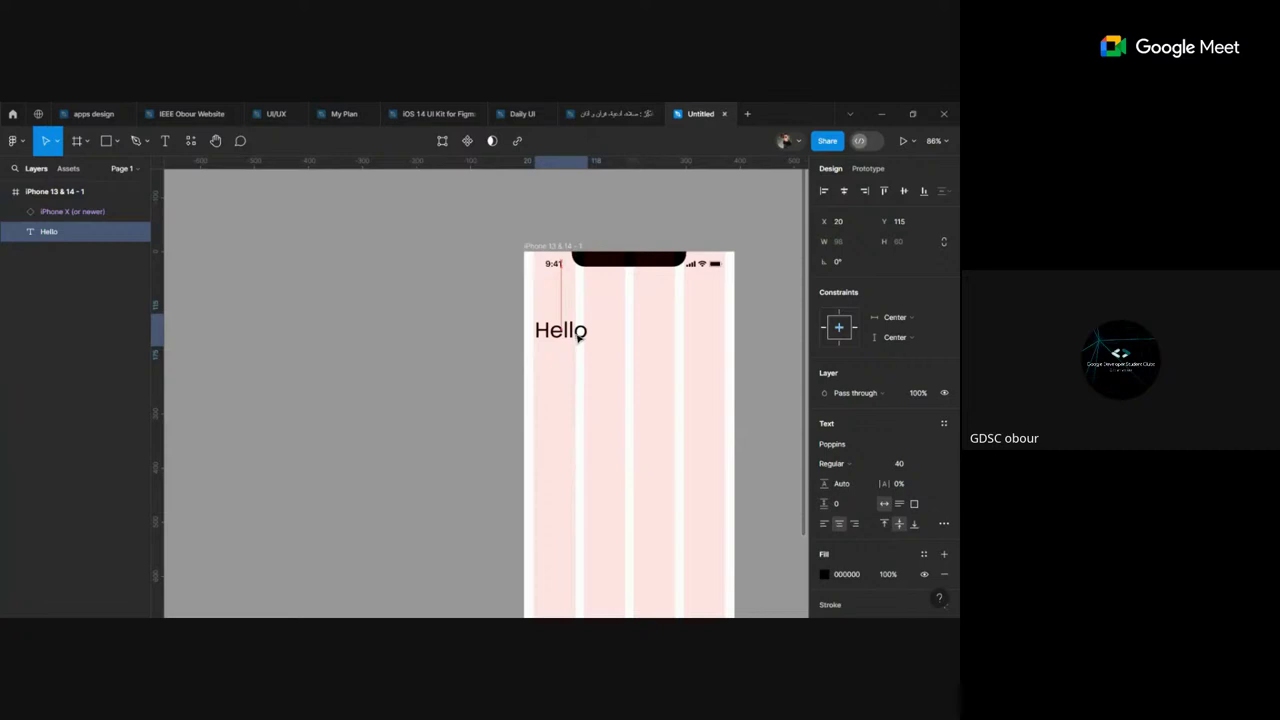
pyautogui.click(513, 348)
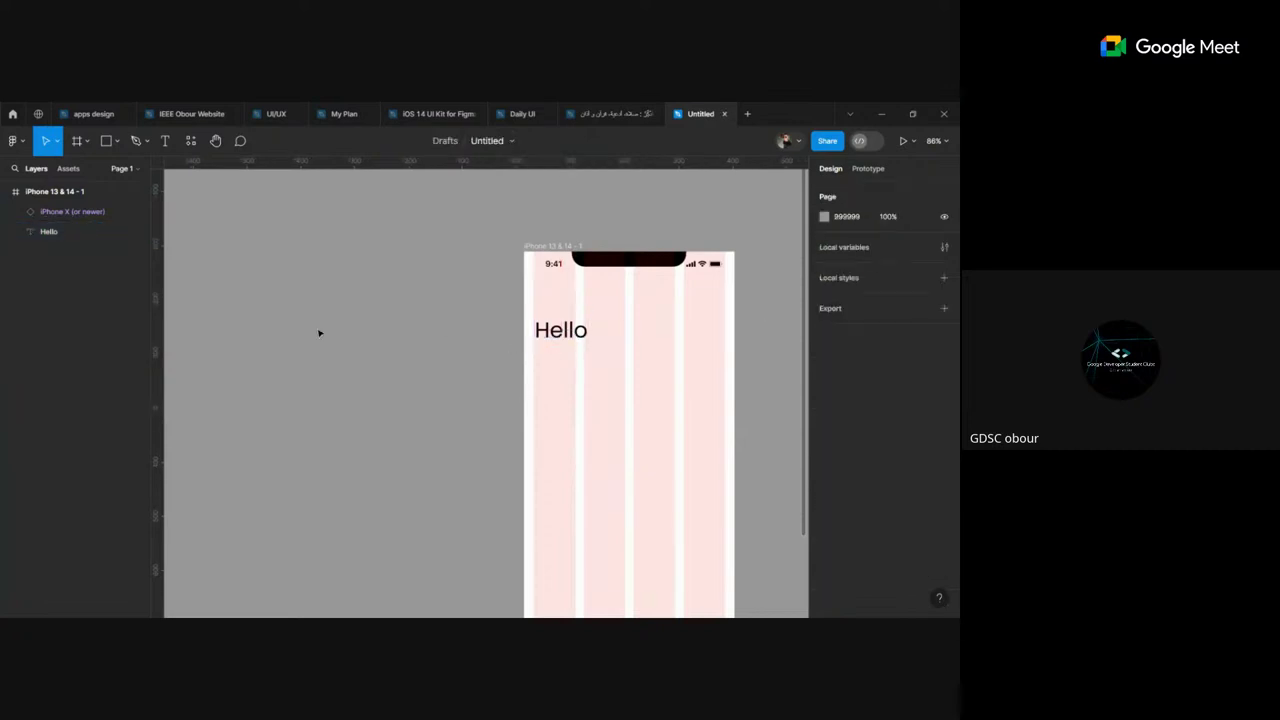
pyautogui.press('r')
pyautogui.moveTo(252, 288); pyautogui.dragTo(414, 421)
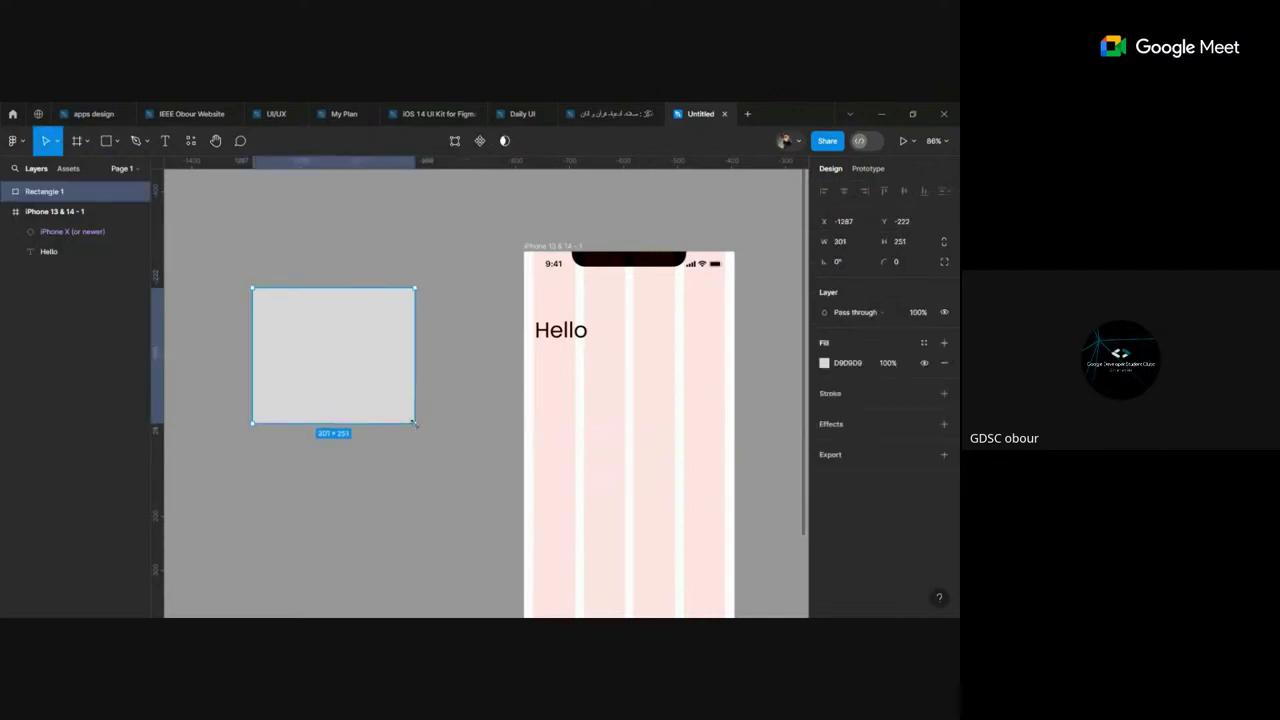
# Step: Replace the rectangle with a 354×144 frame filled red
pyautogui.press('Delete')
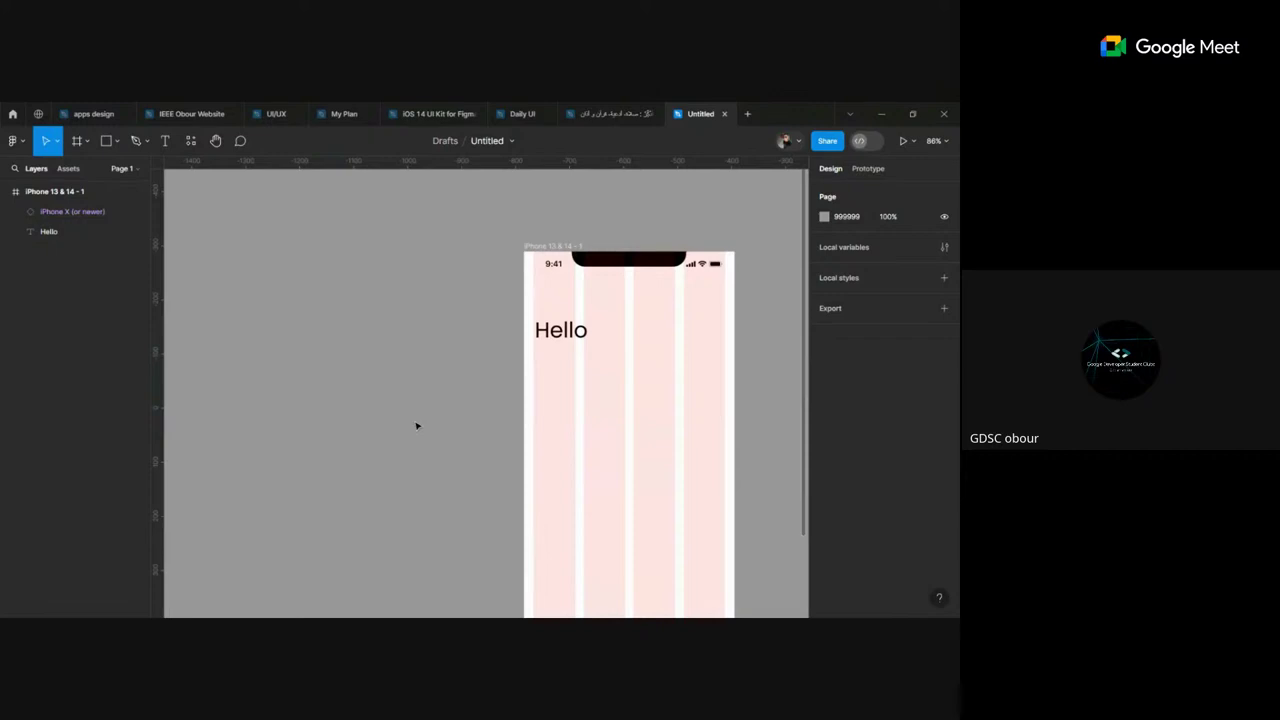
pyautogui.press('f')
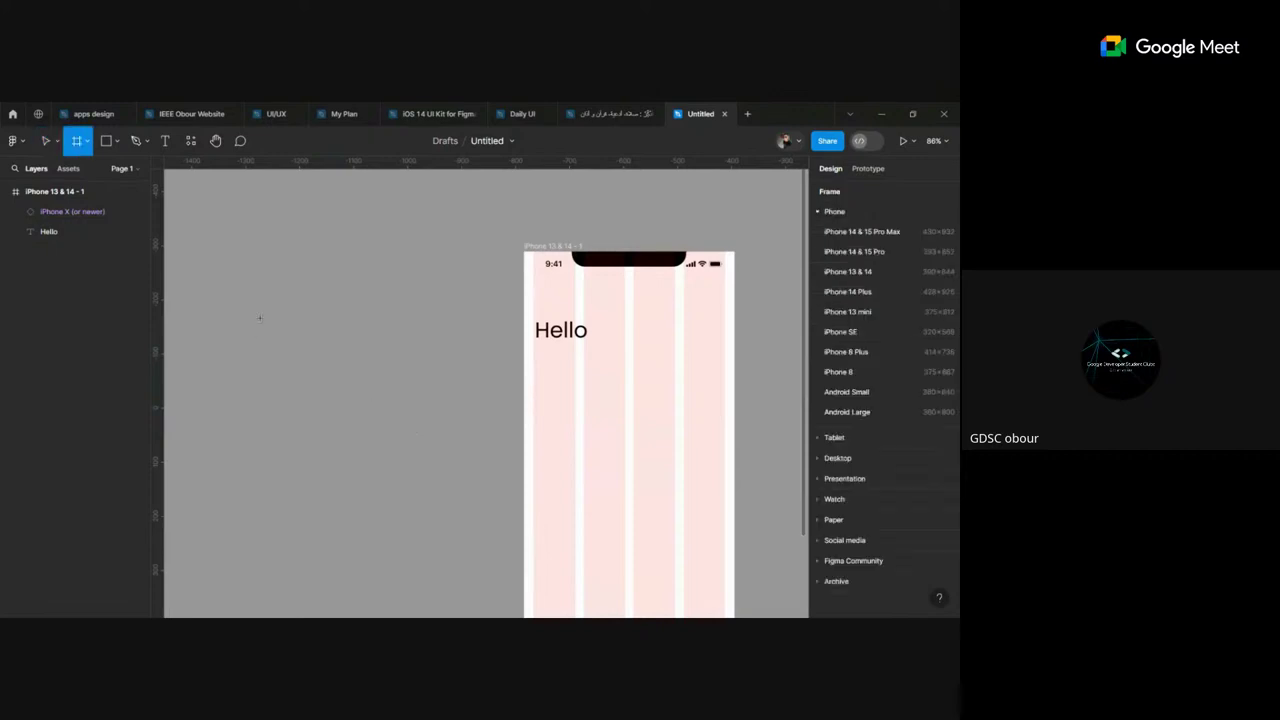
pyautogui.click(234, 290)
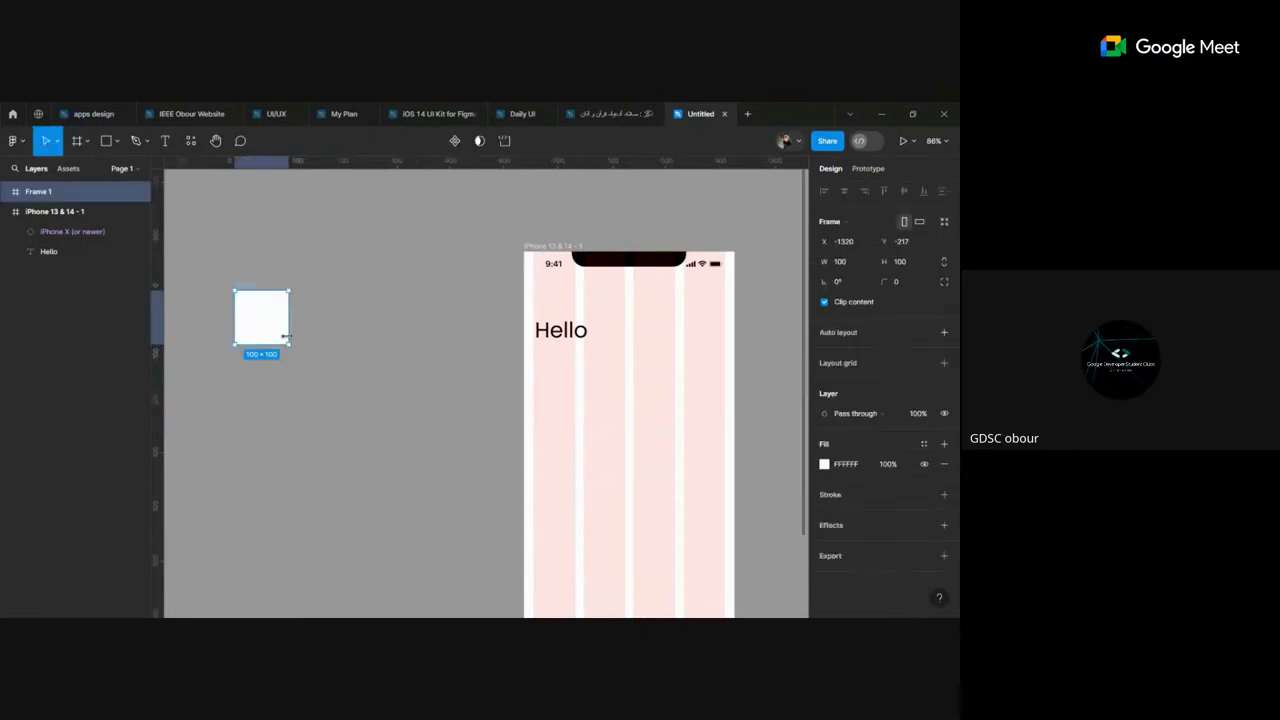
pyautogui.moveTo(289, 344)
pyautogui.mouseDown()
pyautogui.moveTo(426, 344)
pyautogui.moveTo(372, 374)
pyautogui.mouseUp()
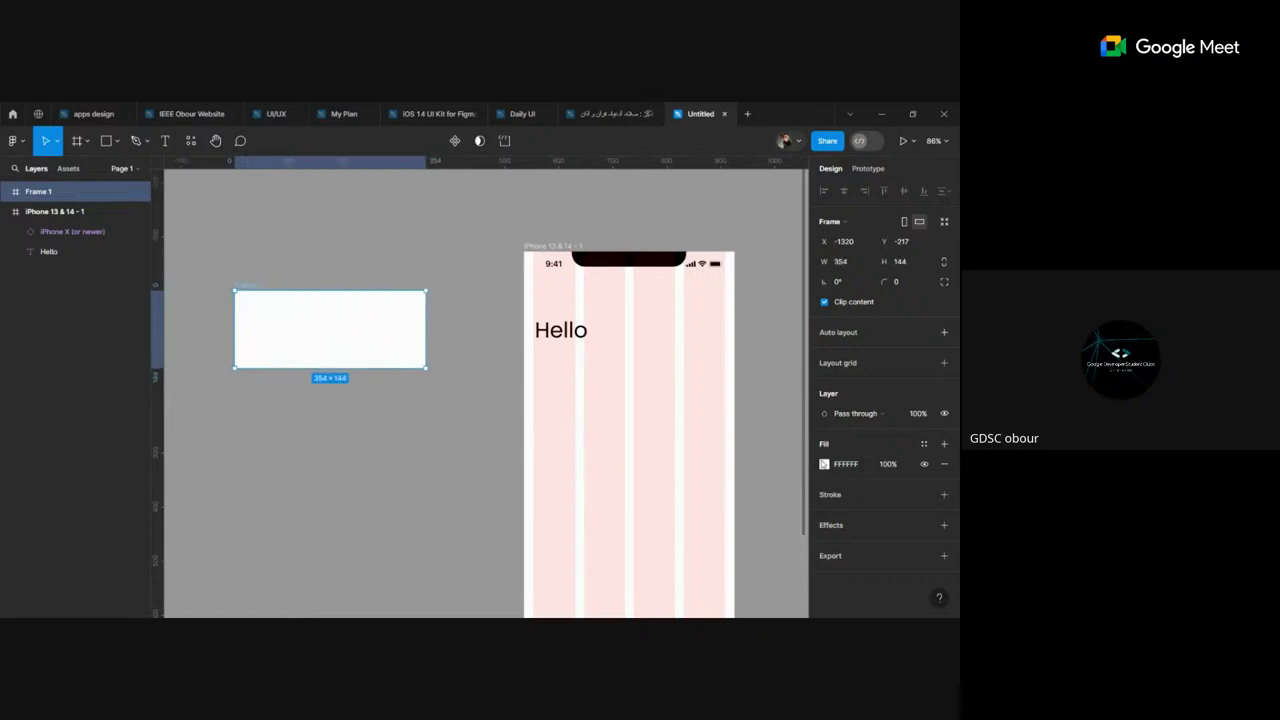
pyautogui.click(824, 464)
pyautogui.click(783, 328)
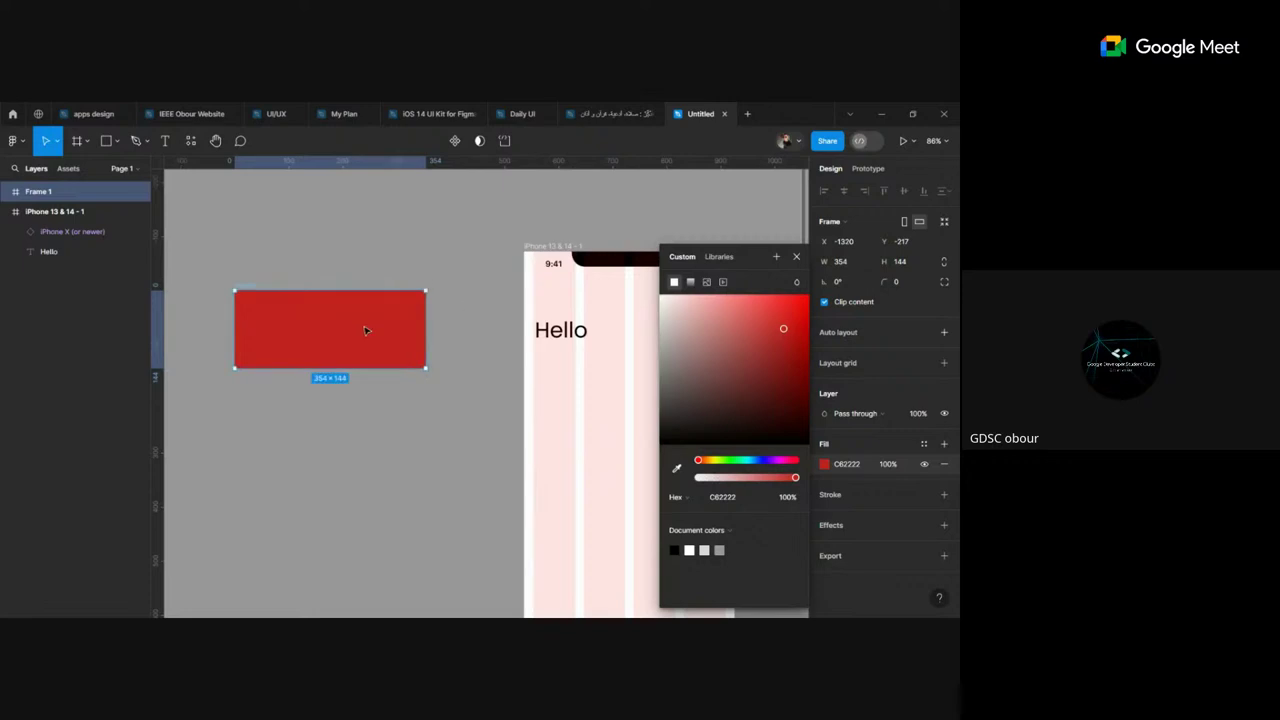
# Step: Place the red frame inside the iPhone below the status bar at X 18, Hello beneath it
pyautogui.moveTo(366, 330); pyautogui.dragTo(712, 345)
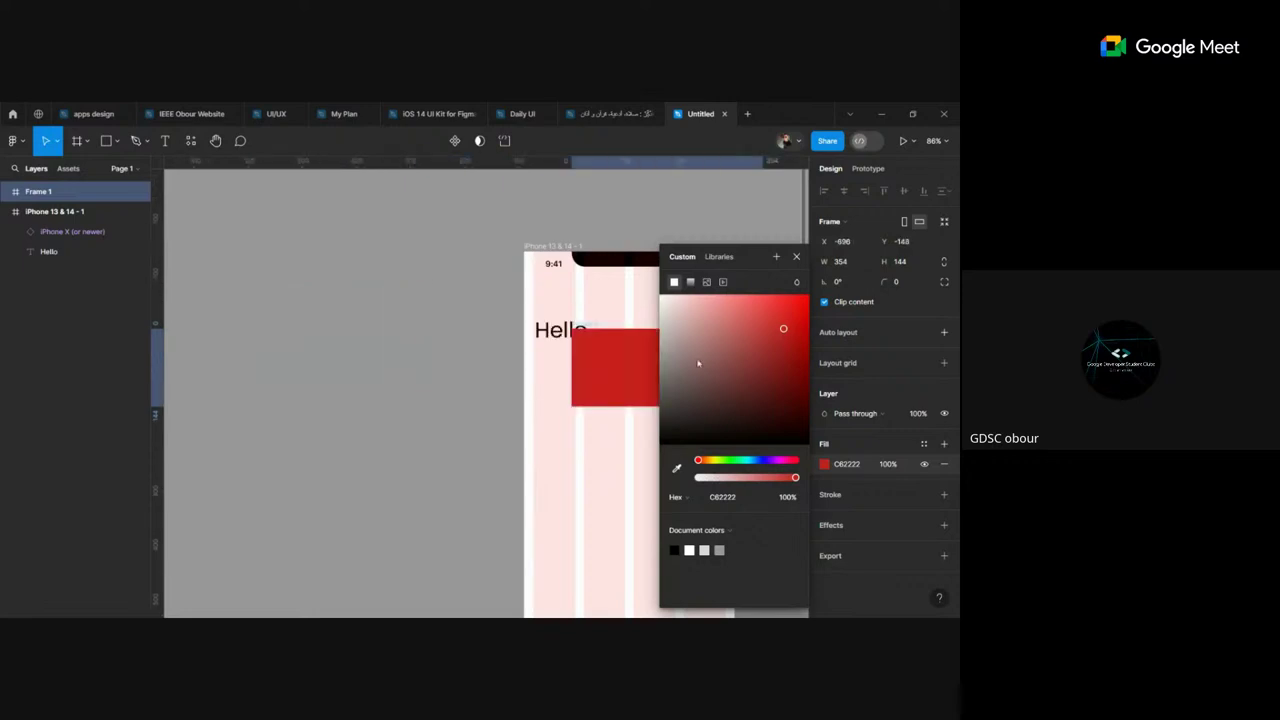
pyautogui.click(796, 257)
pyautogui.moveTo(566, 328); pyautogui.dragTo(607, 494)
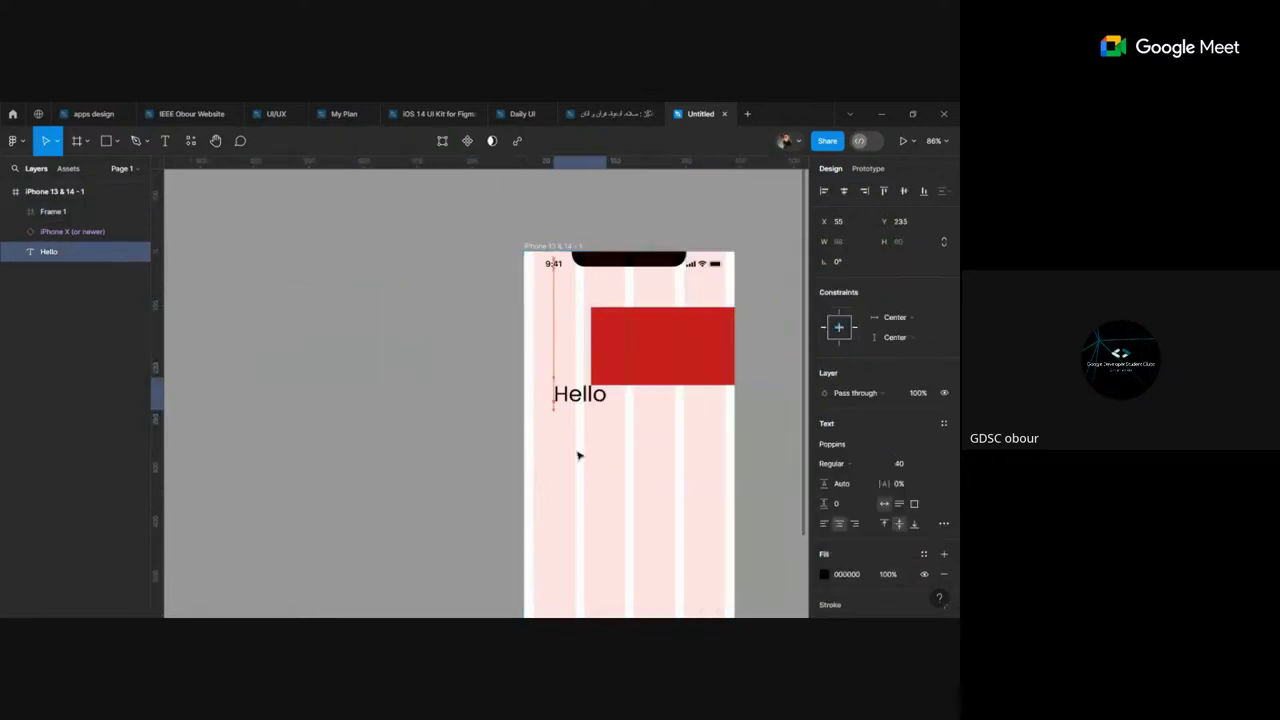
pyautogui.moveTo(648, 356); pyautogui.dragTo(591, 349)
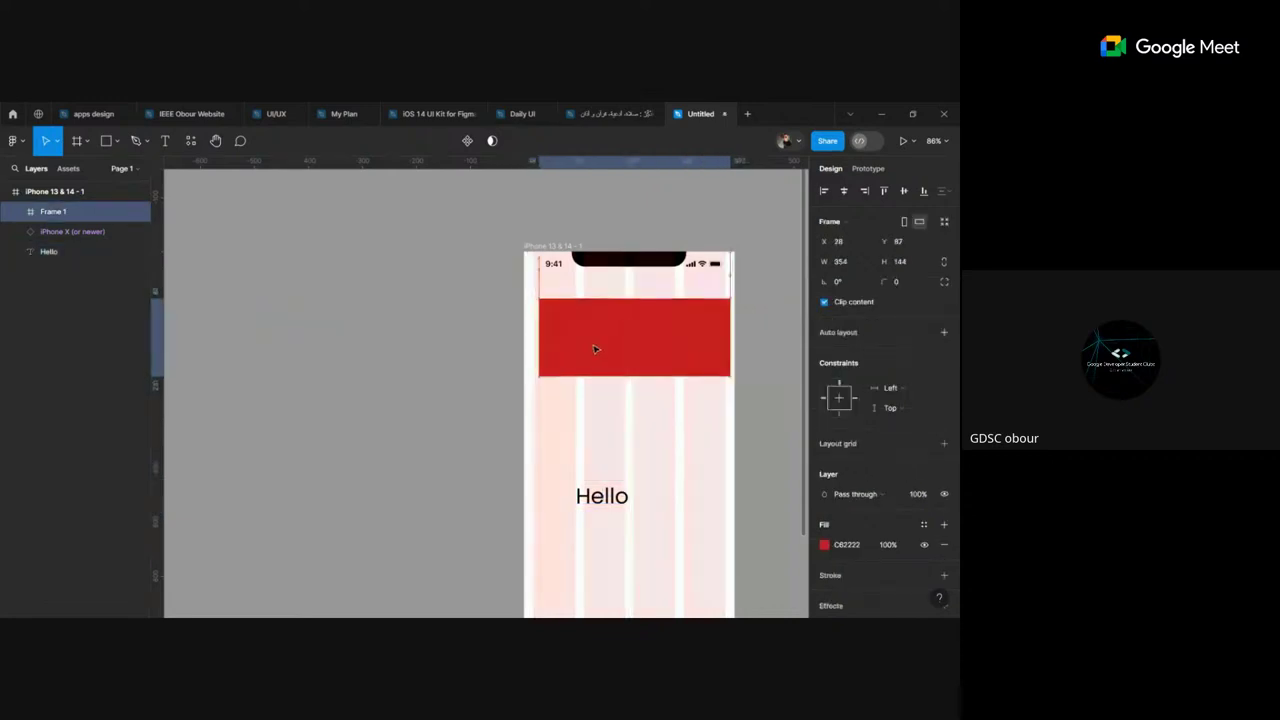
pyautogui.hotkey('shift', 'Left')
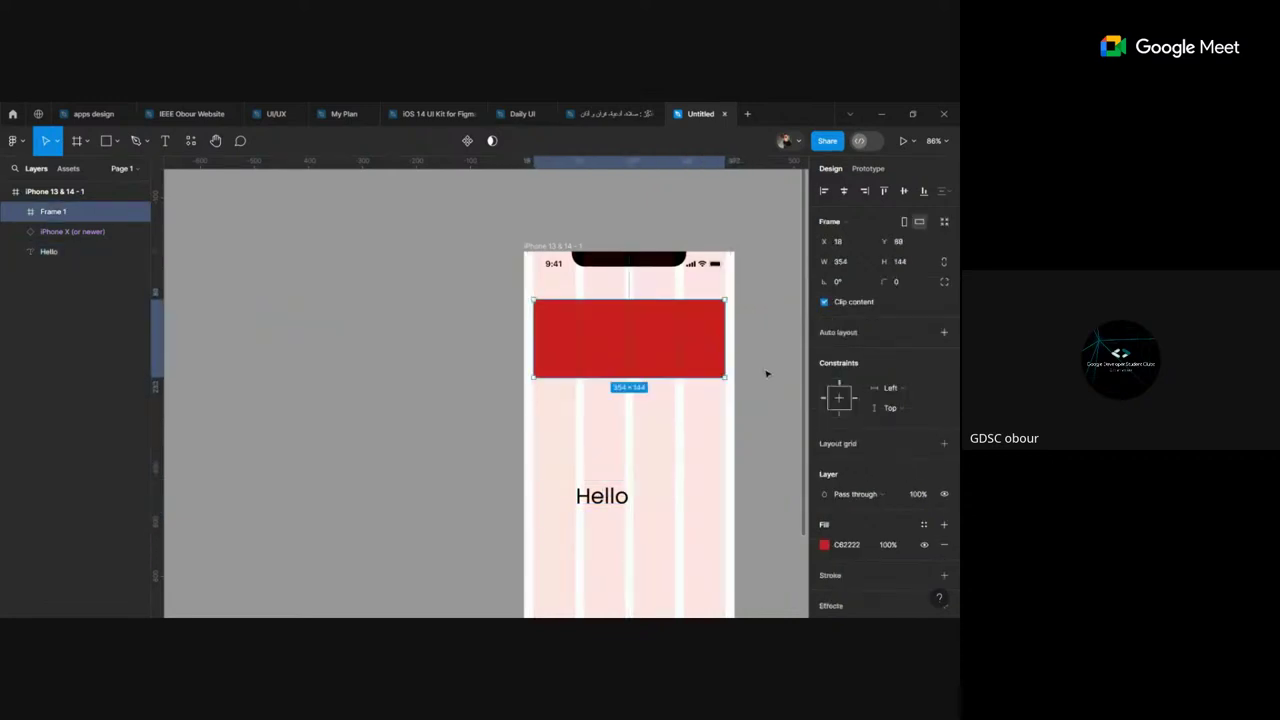
pyautogui.click(767, 374)
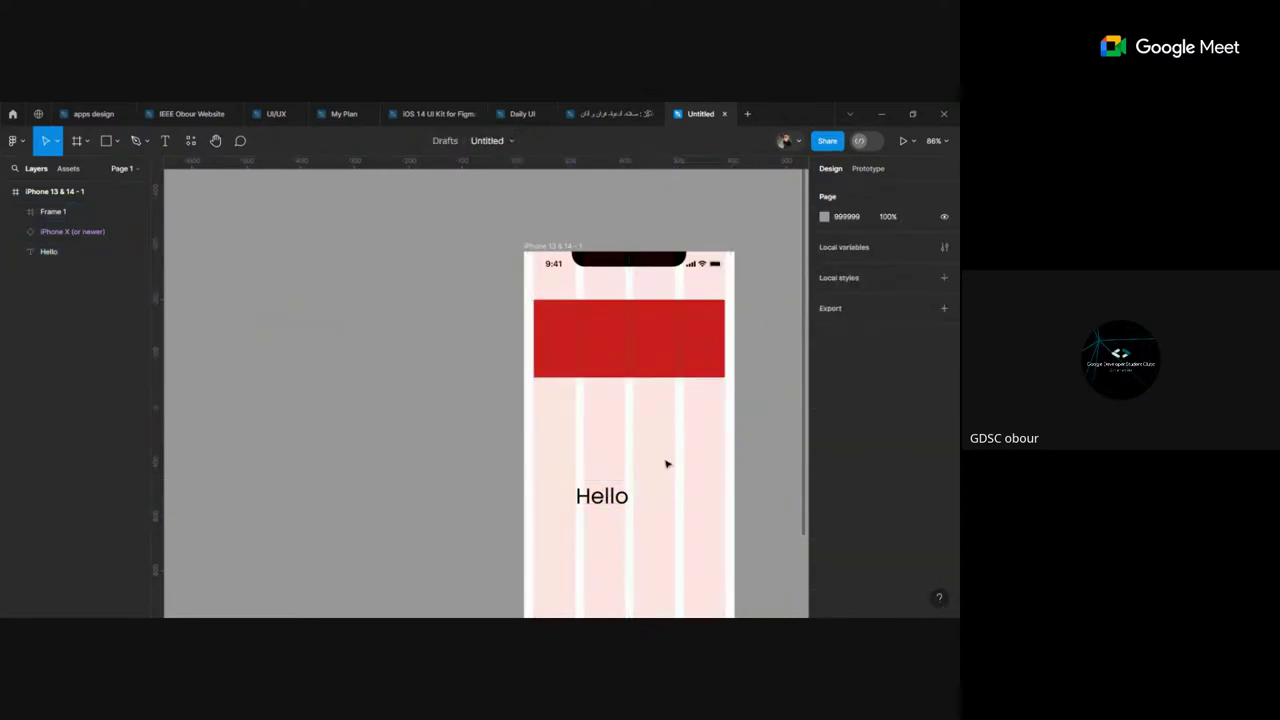
# Step: Stretch the red frame to 354×172 and move Hello into it
pyautogui.click(618, 365)
pyautogui.moveTo(619, 378); pyautogui.dragTo(619, 392)
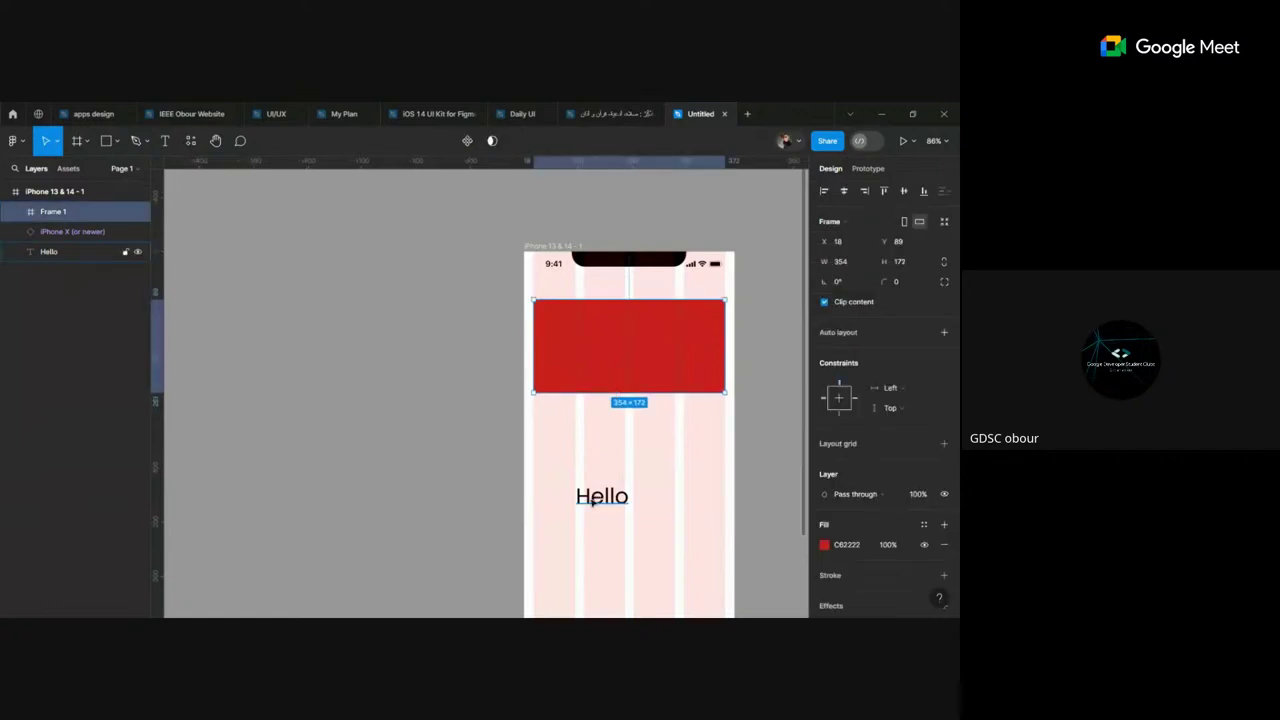
pyautogui.moveTo(591, 503); pyautogui.dragTo(559, 337)
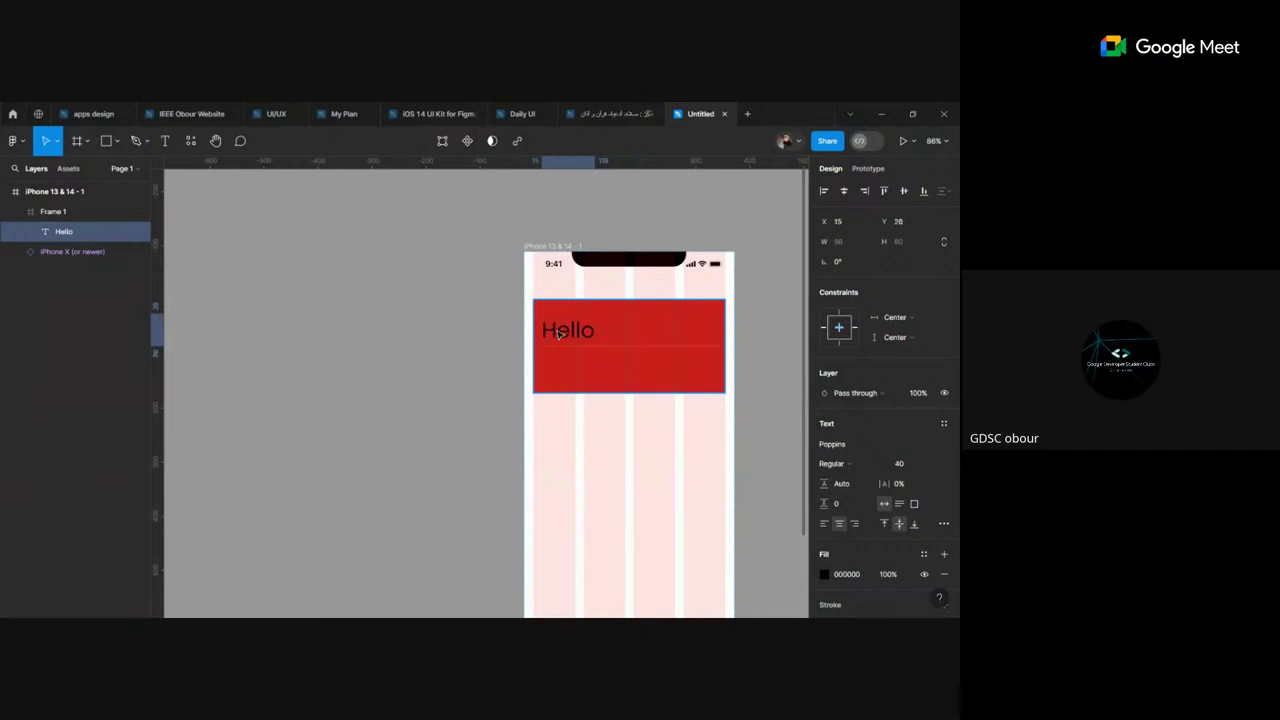
# Step: Remove the frame's red fill, then add and remove a black stroke
pyautogui.click(647, 355)
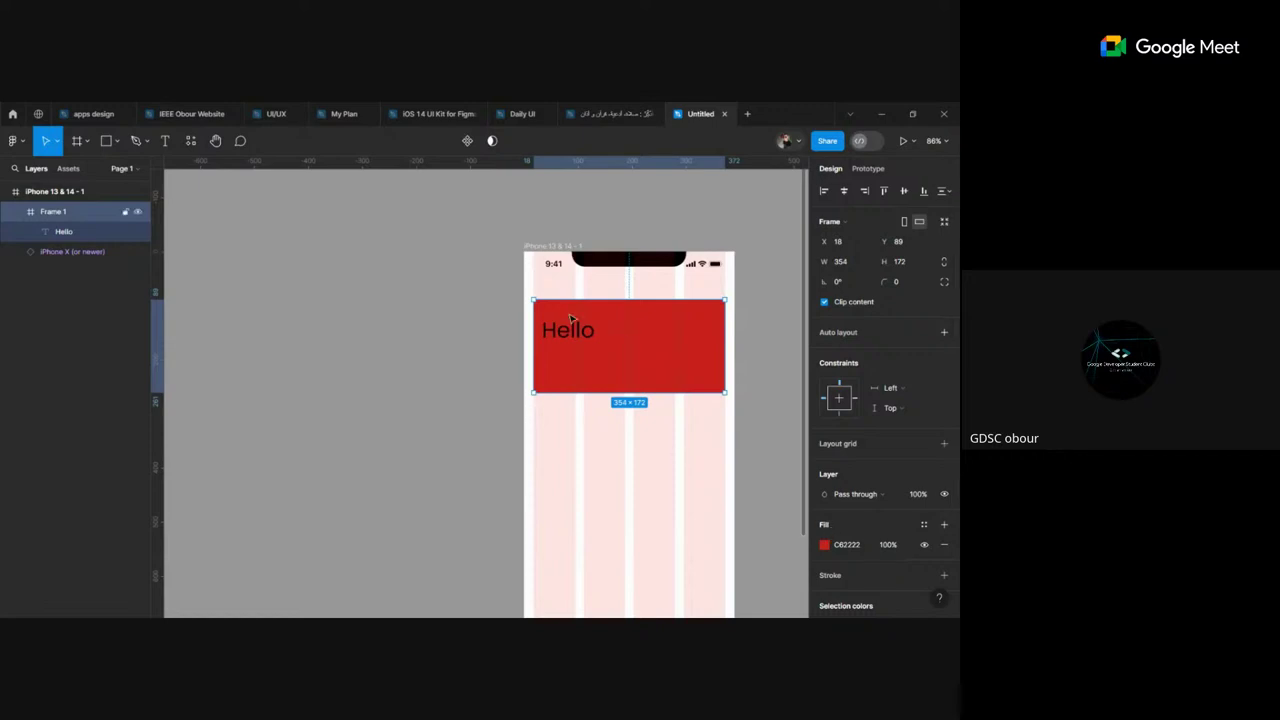
pyautogui.click(944, 544)
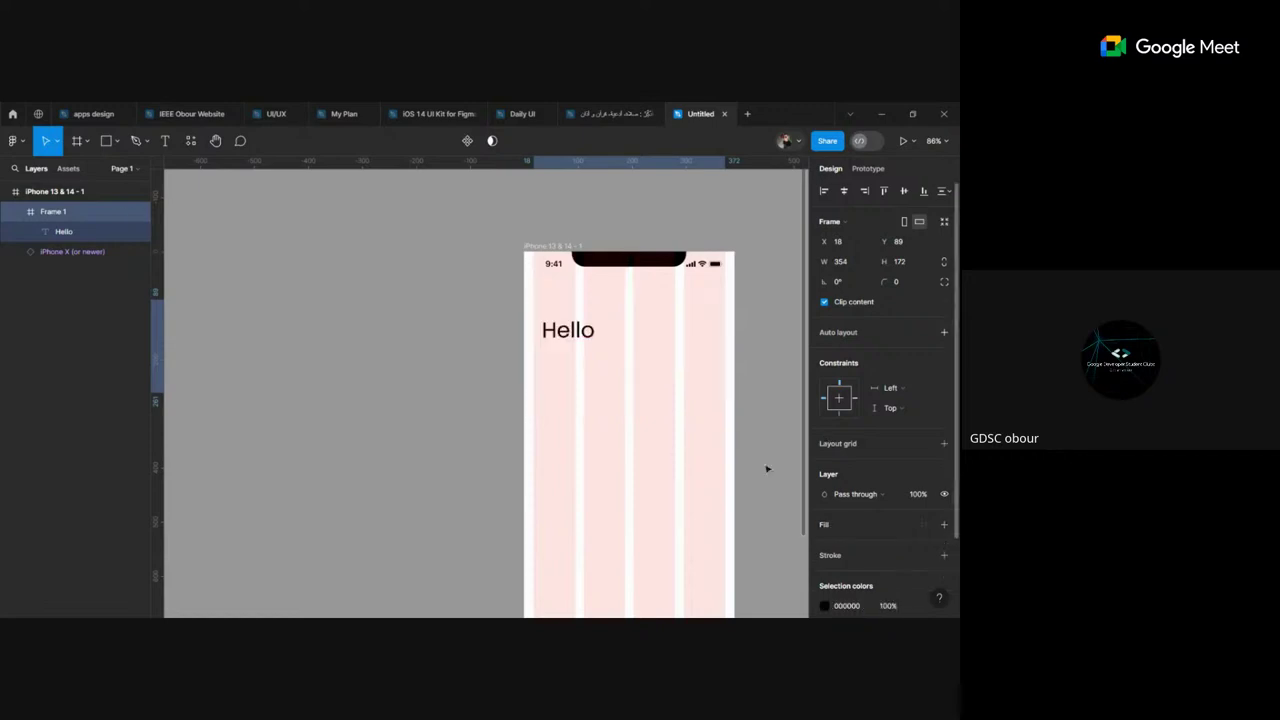
pyautogui.moveTo(880, 555)
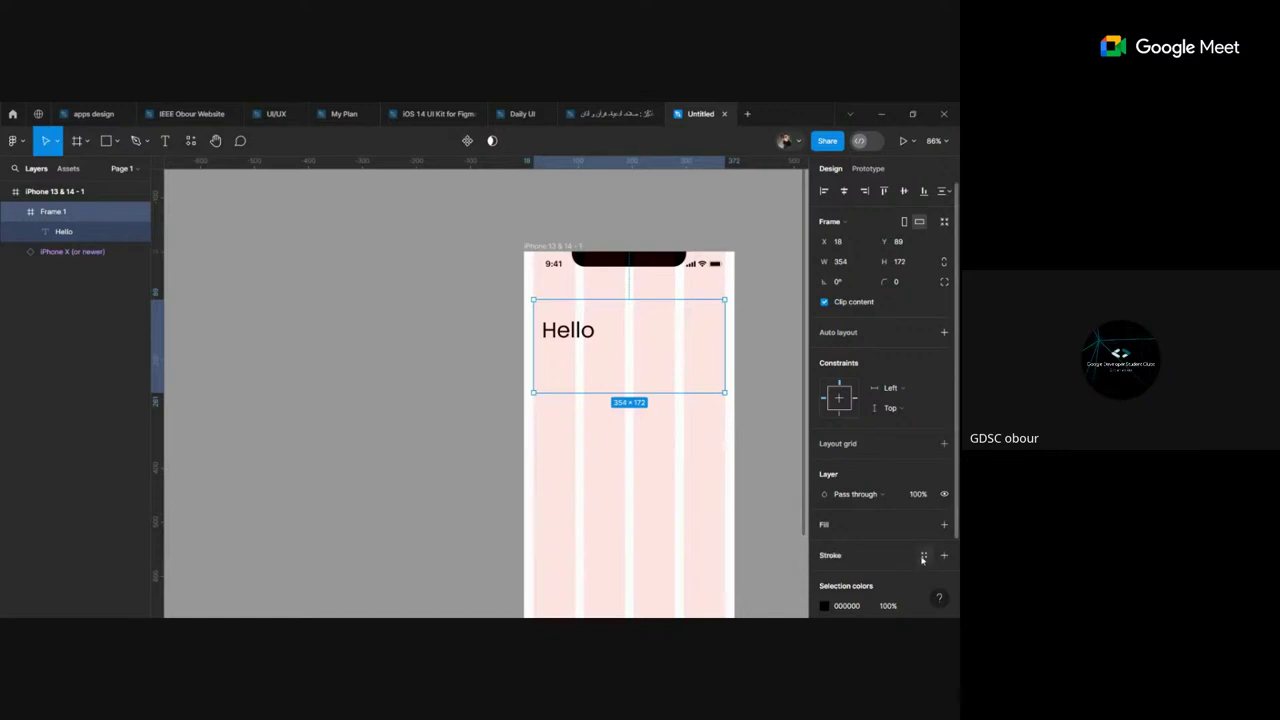
pyautogui.click(943, 556)
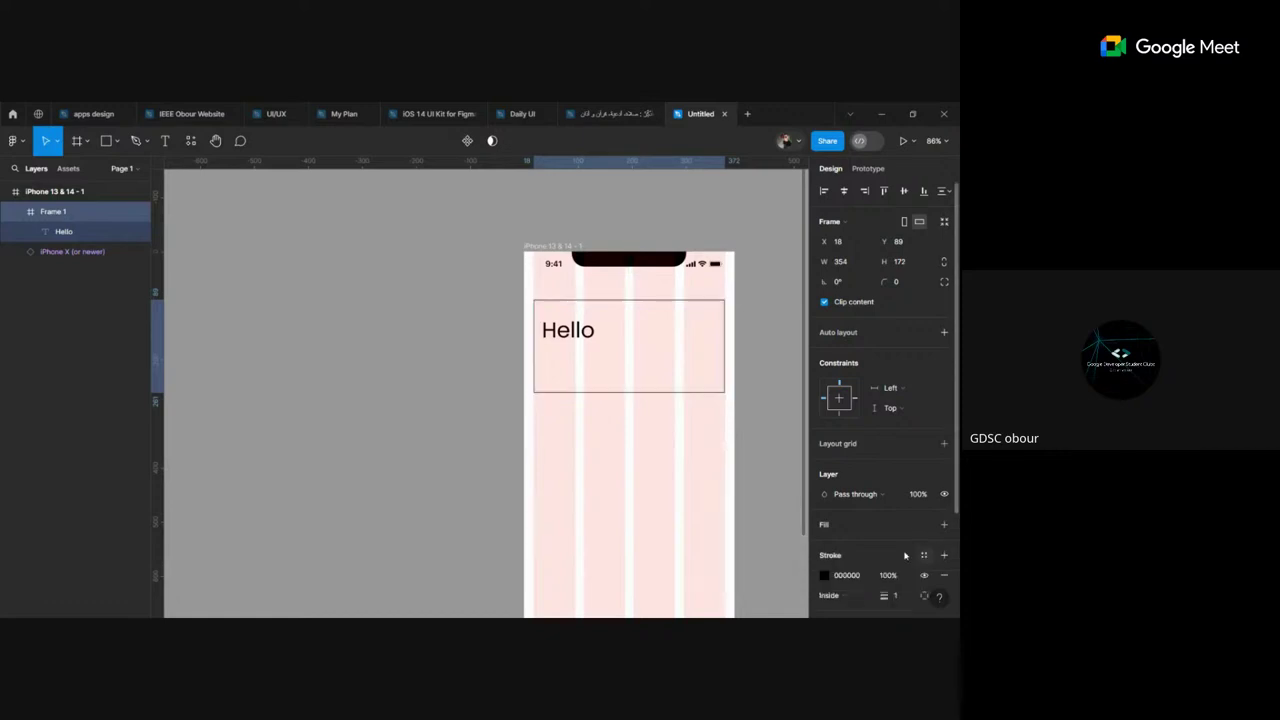
pyautogui.click(766, 446)
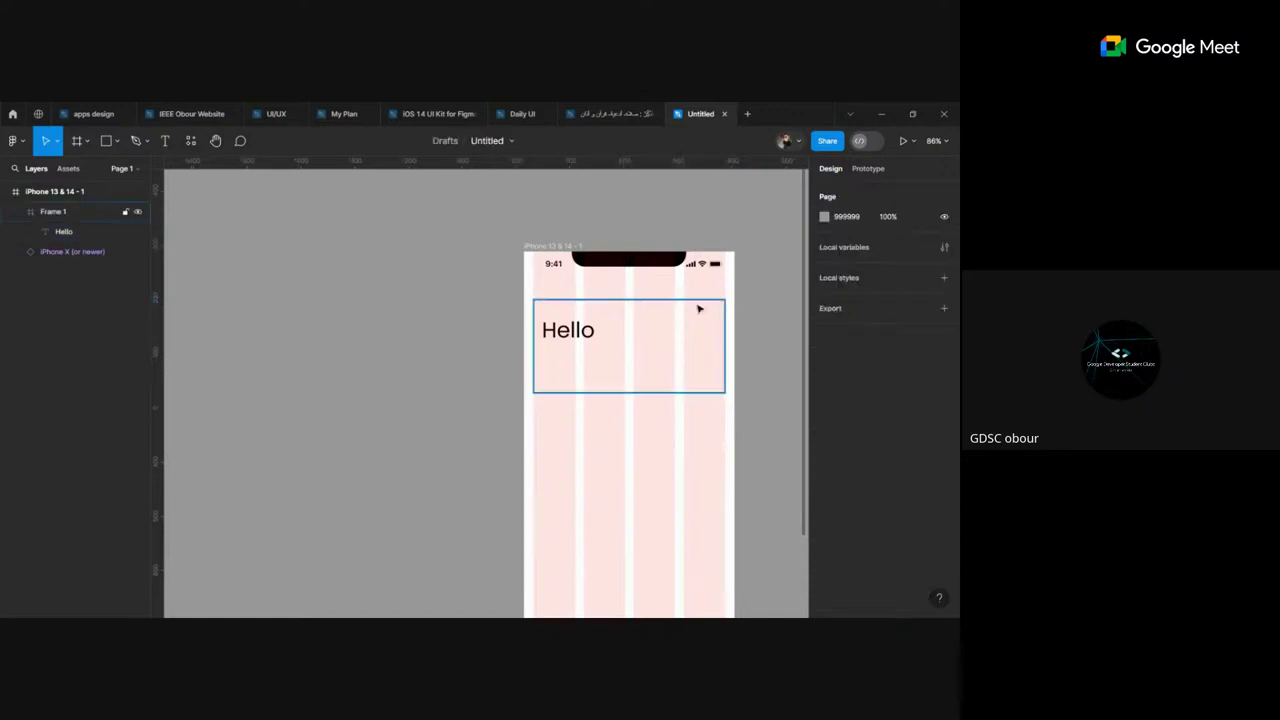
pyautogui.click(701, 389)
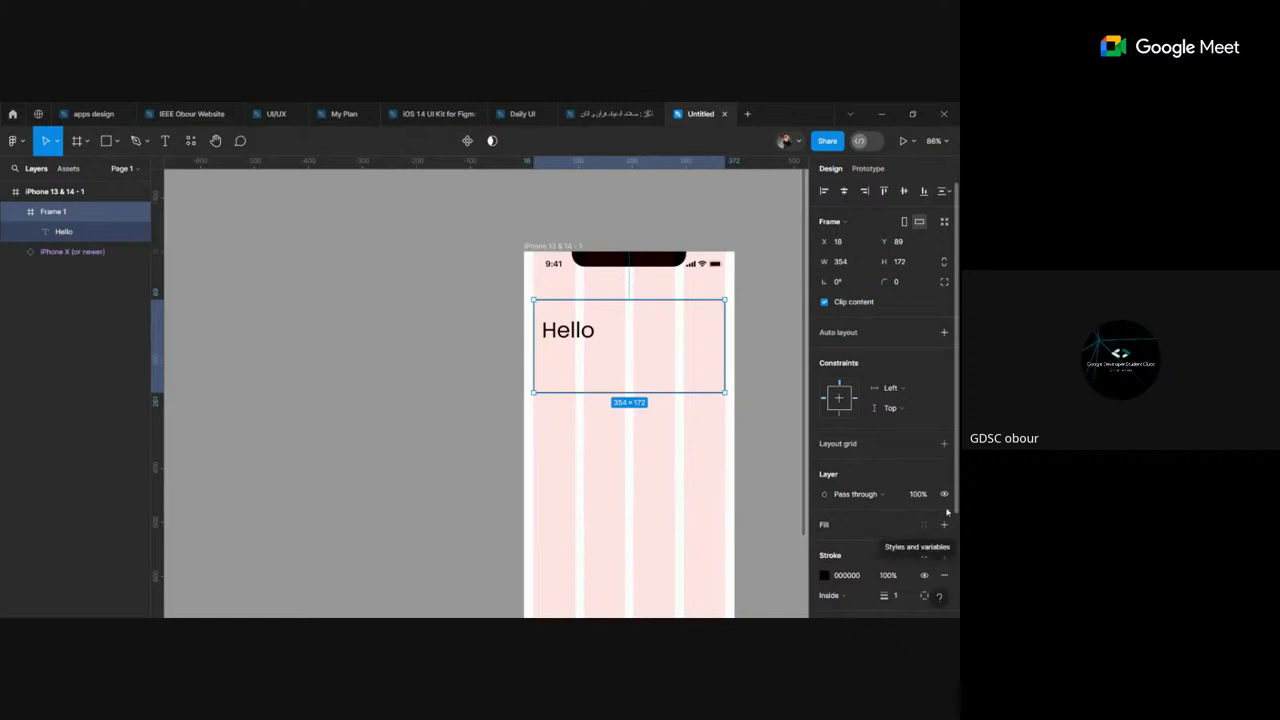
pyautogui.click(944, 575)
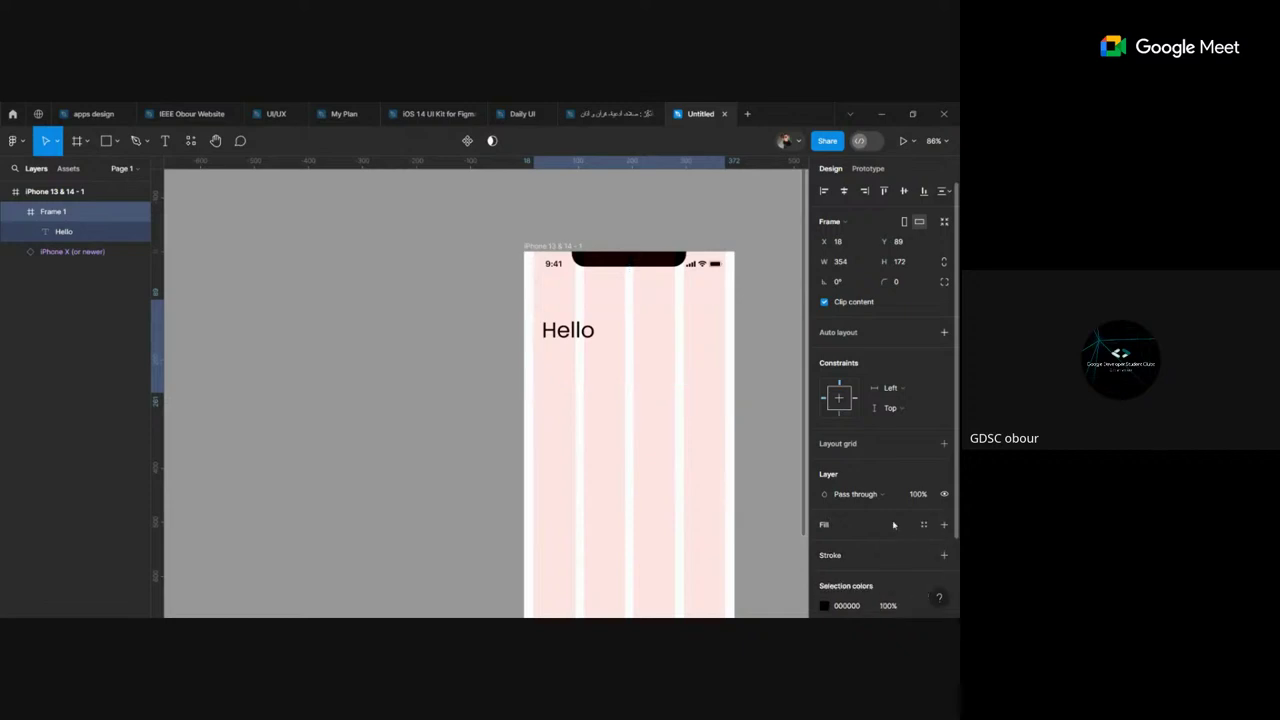
# Step: Add a new solid fill to the frame in bright red FF1616
pyautogui.click(944, 524)
pyautogui.click(824, 544)
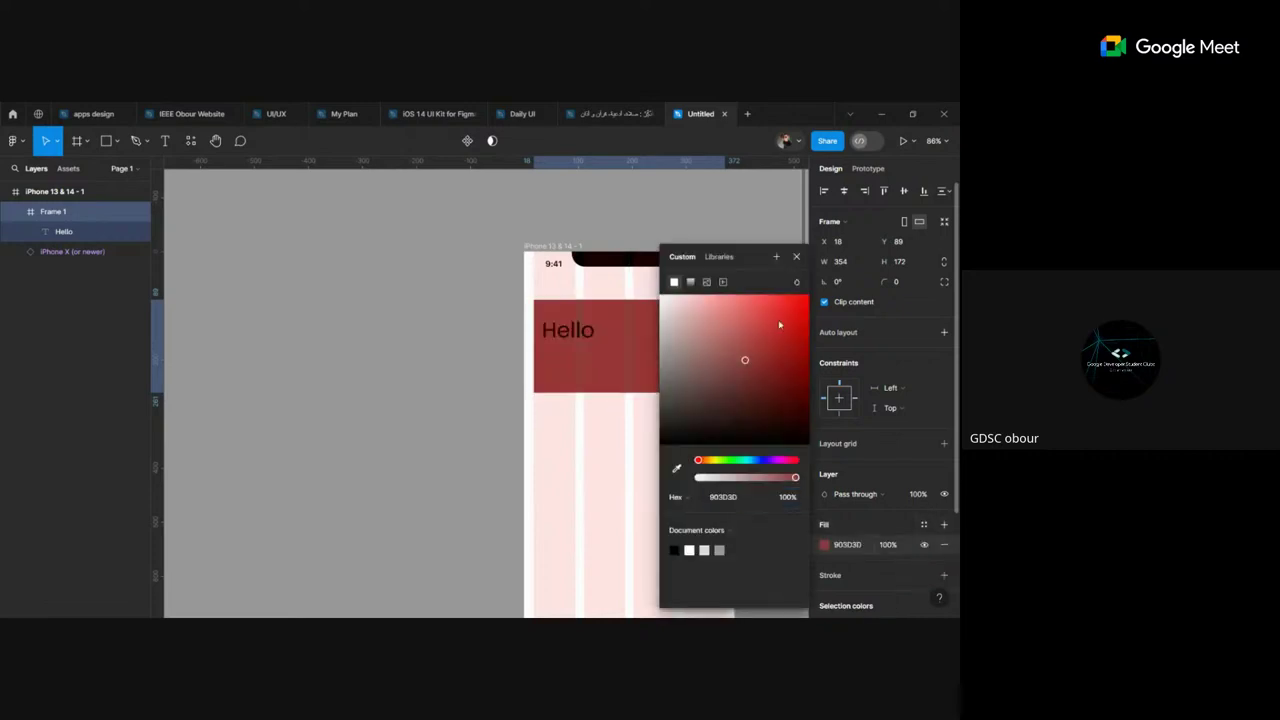
pyautogui.moveTo(748, 436); pyautogui.dragTo(795, 295)
pyautogui.click(796, 256)
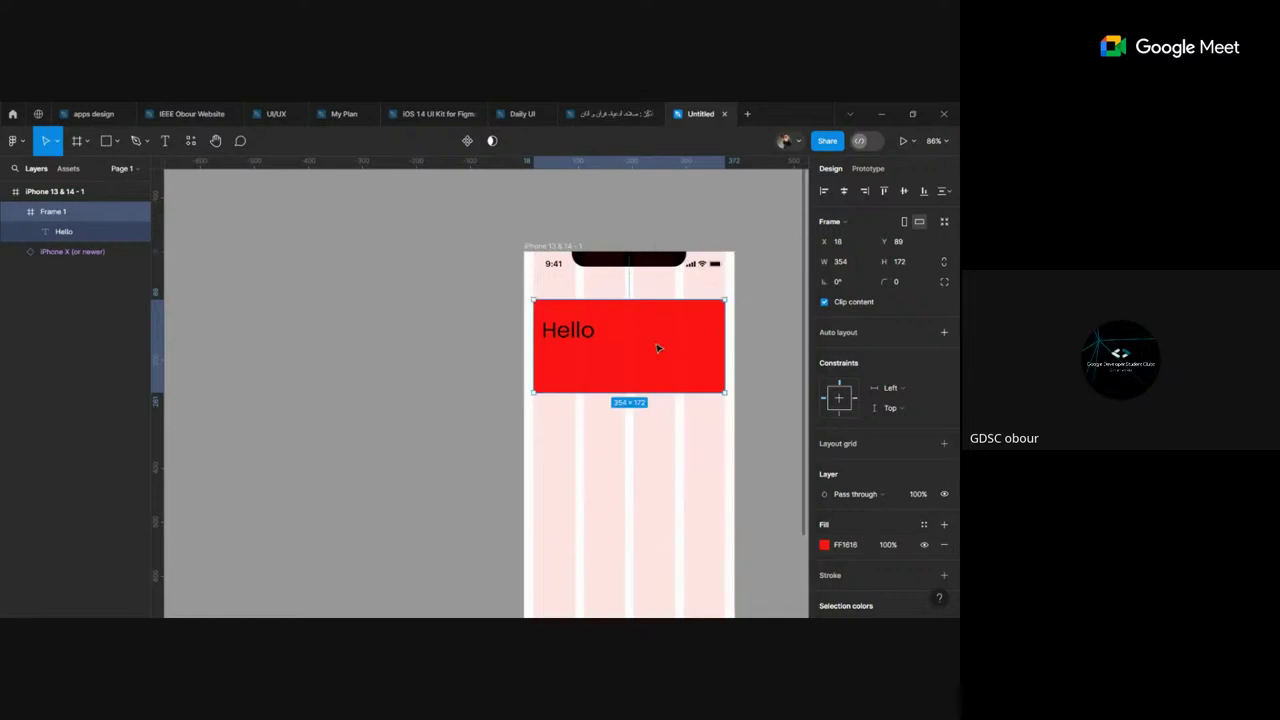
# Step: Change the fill to a diagonal linear gradient with an extra dark-red 990D0D stop
pyautogui.click(824, 545)
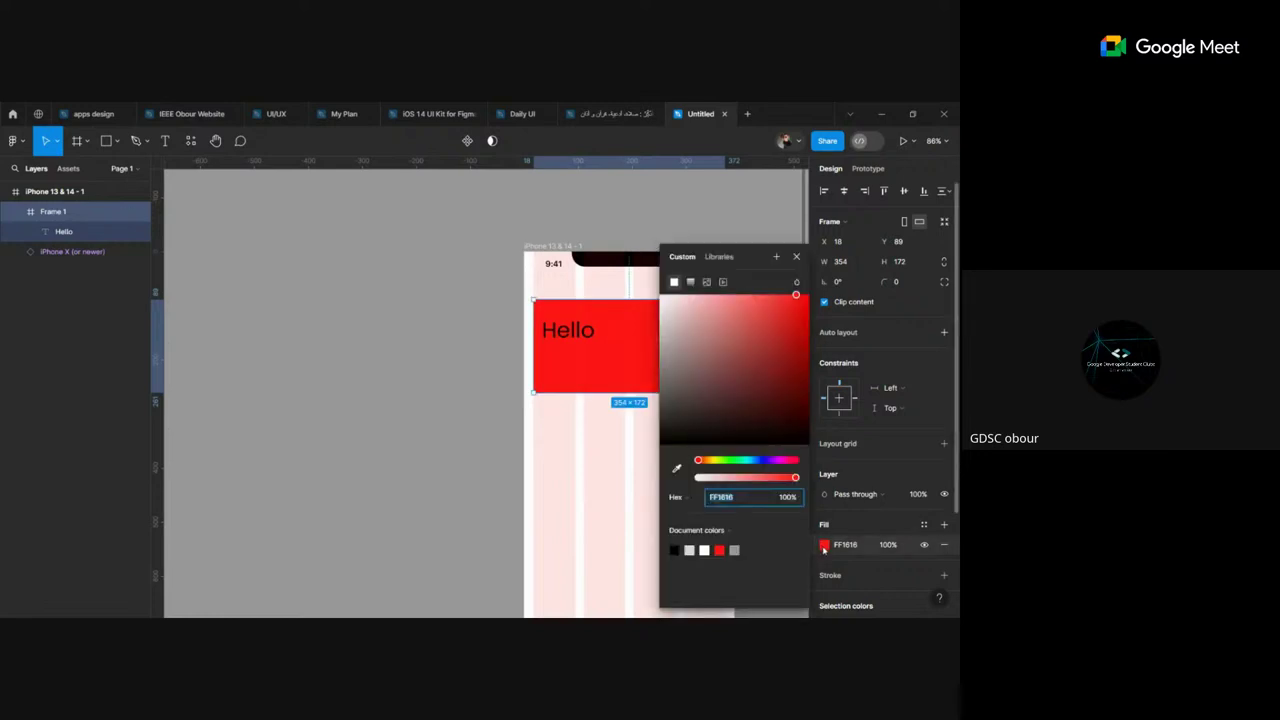
pyautogui.click(690, 282)
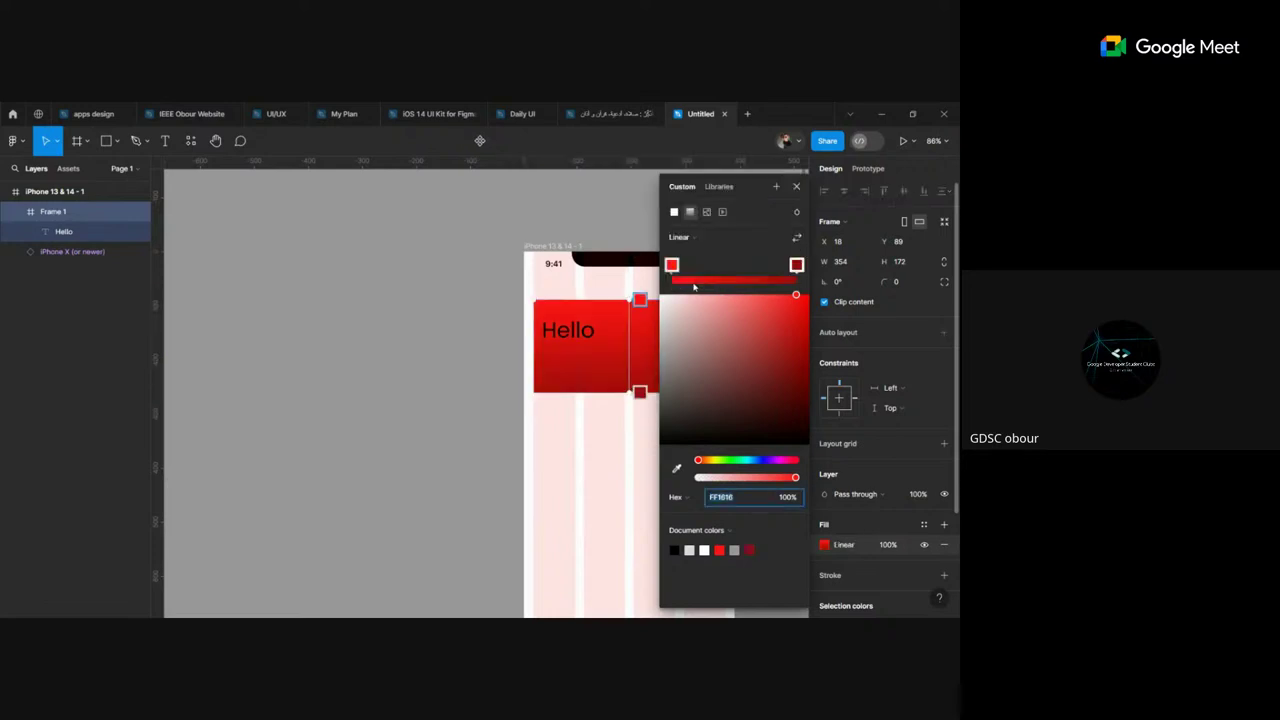
pyautogui.moveTo(640, 299); pyautogui.dragTo(543, 290)
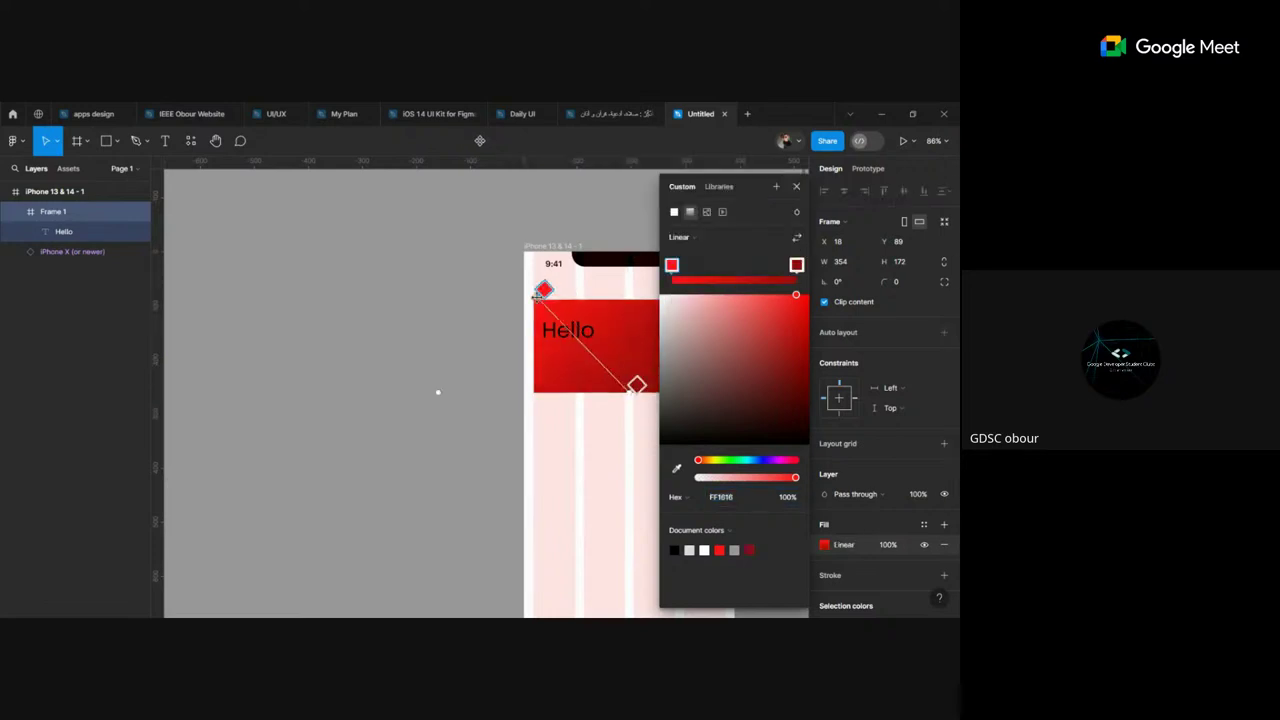
pyautogui.moveTo(637, 385); pyautogui.dragTo(660, 372)
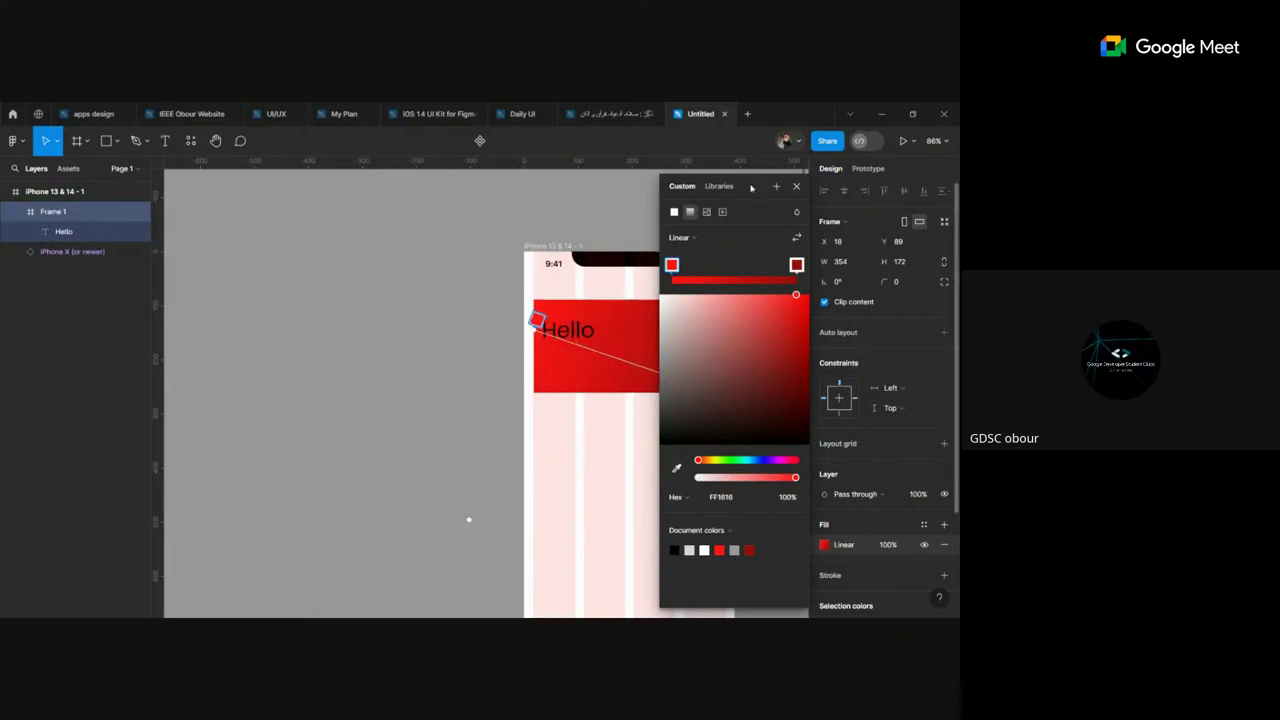
pyautogui.moveTo(751, 188); pyautogui.dragTo(399, 257)
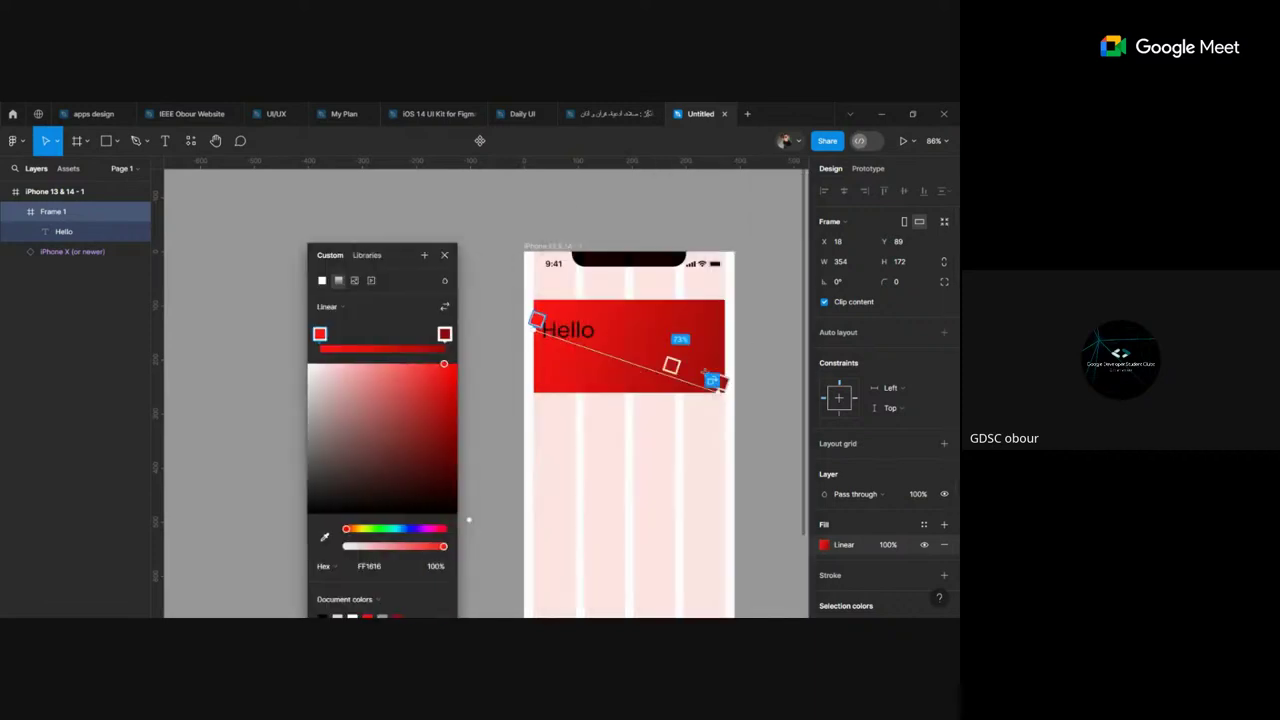
pyautogui.moveTo(671, 366)
pyautogui.mouseDown()
pyautogui.moveTo(658, 360)
pyautogui.moveTo(704, 376)
pyautogui.mouseUp()
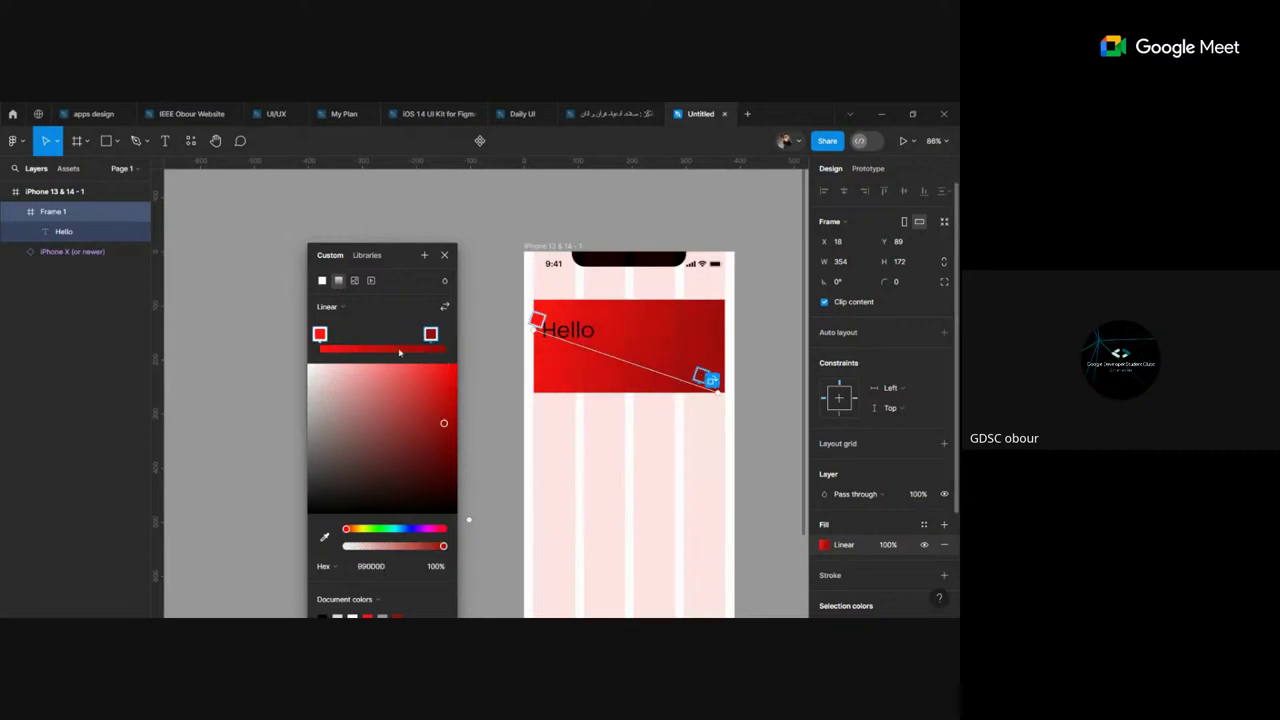
# Step: Try the Image, Video and Image fill types on the frame
pyautogui.click(354, 280)
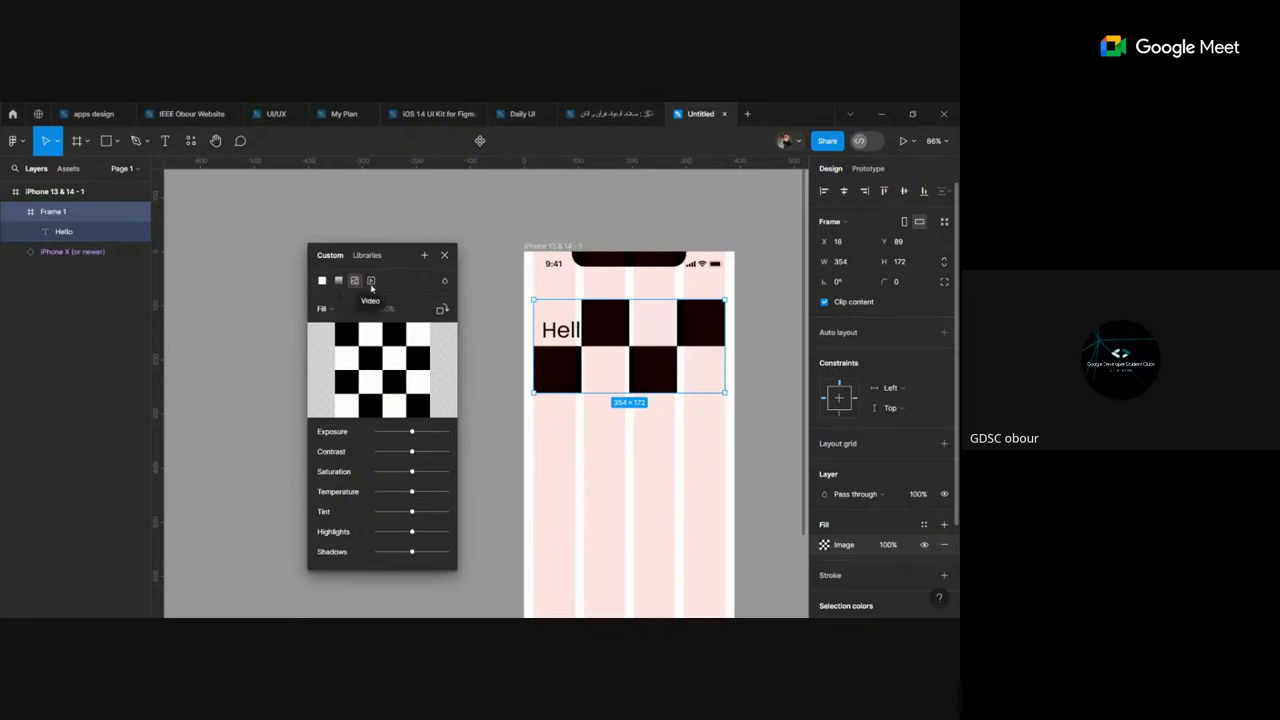
pyautogui.click(371, 281)
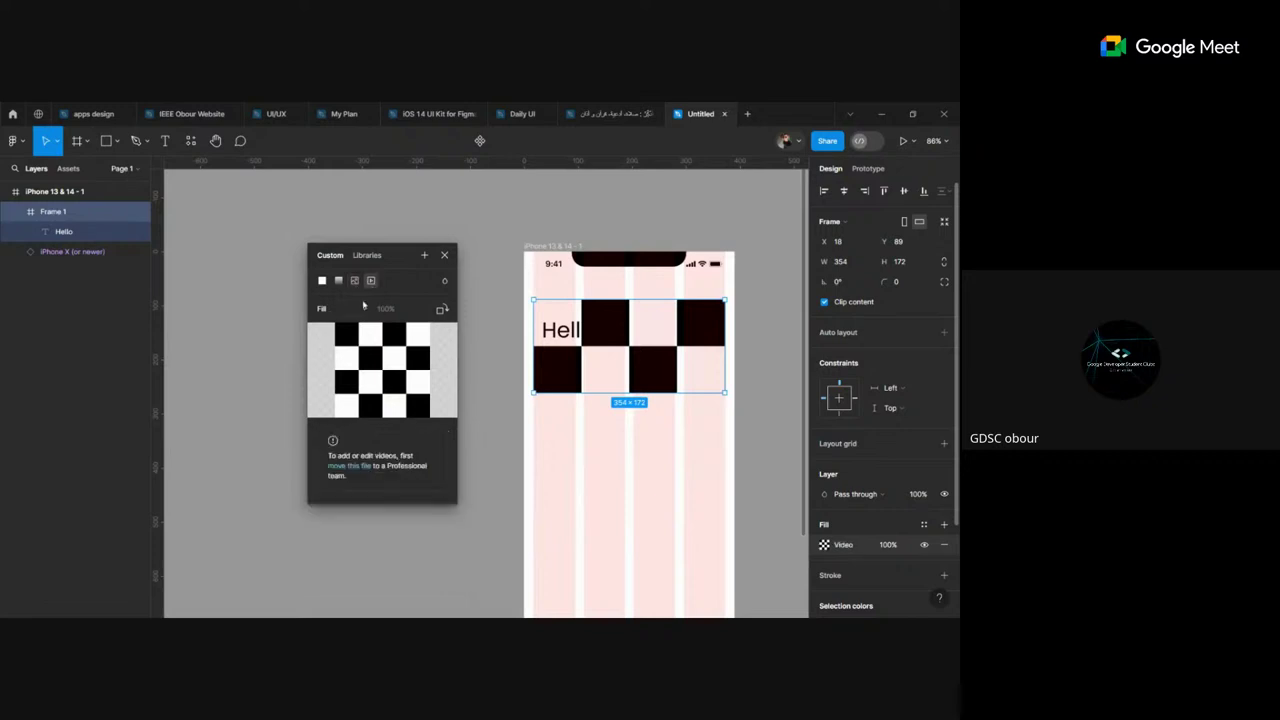
pyautogui.click(356, 282)
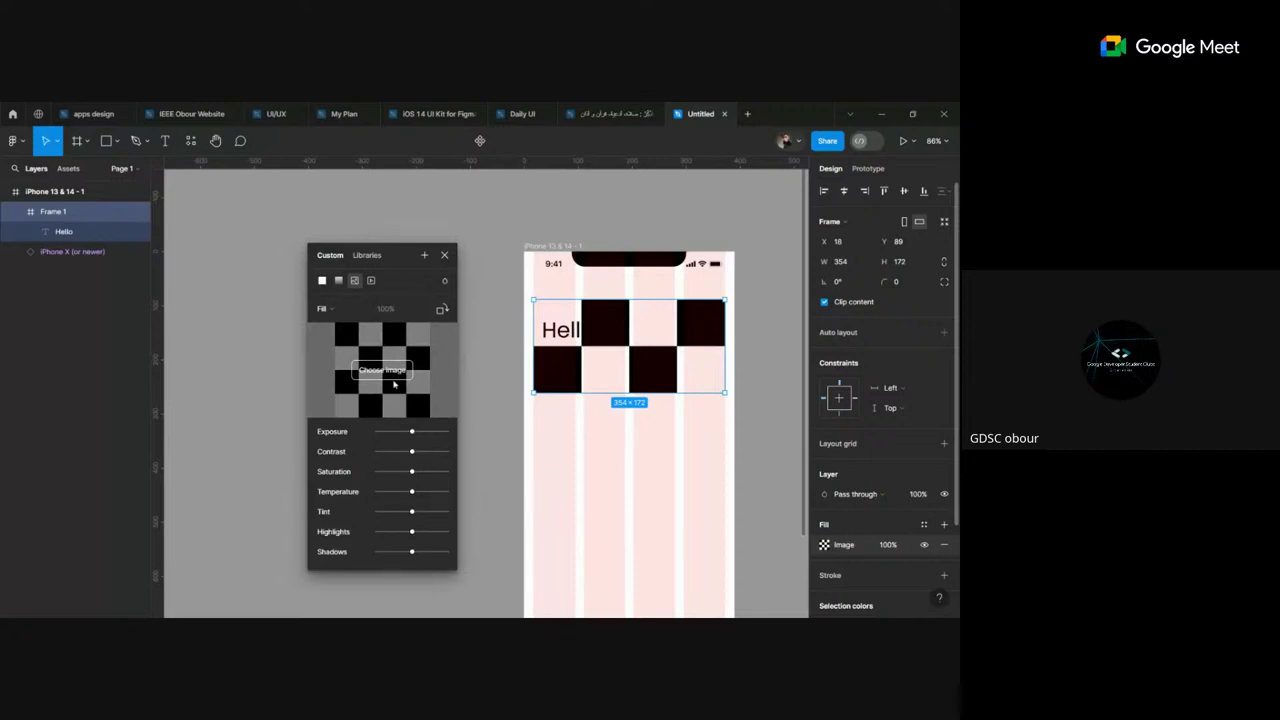
pyautogui.click(443, 255)
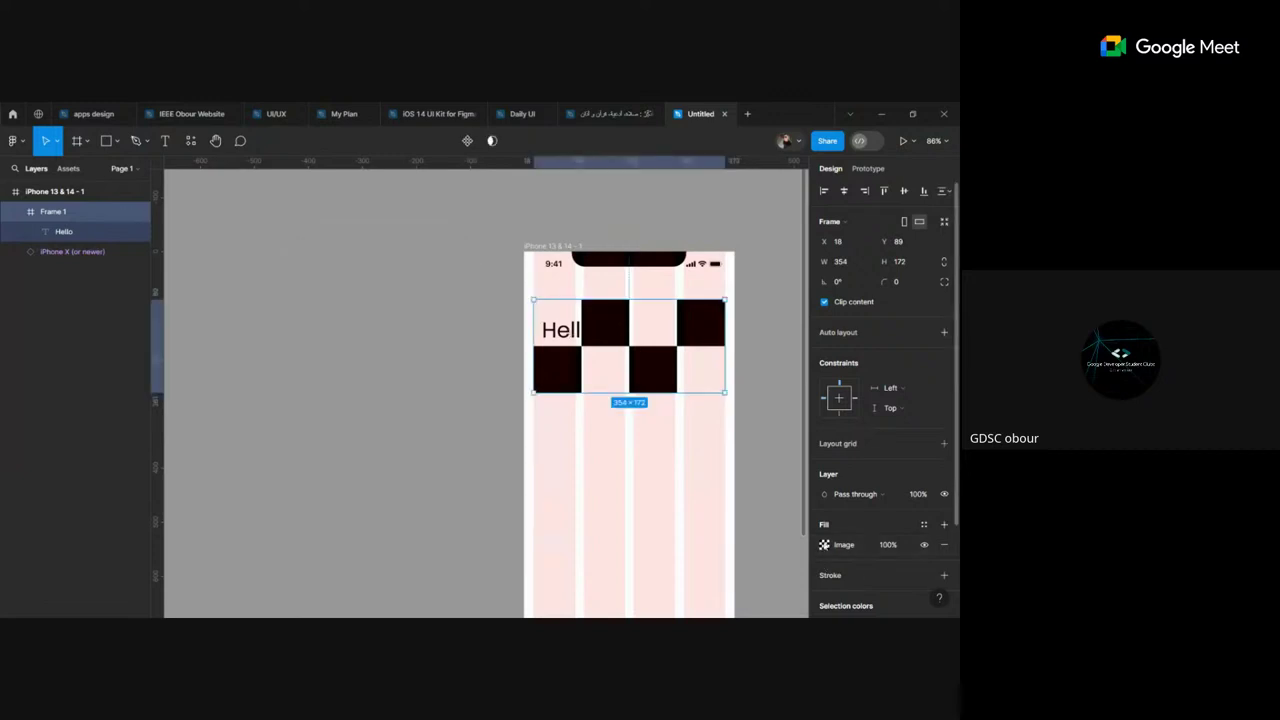
# Step: Set the frame's fill back to Solid red FF1616 and deselect it
pyautogui.click(824, 544)
pyautogui.click(674, 318)
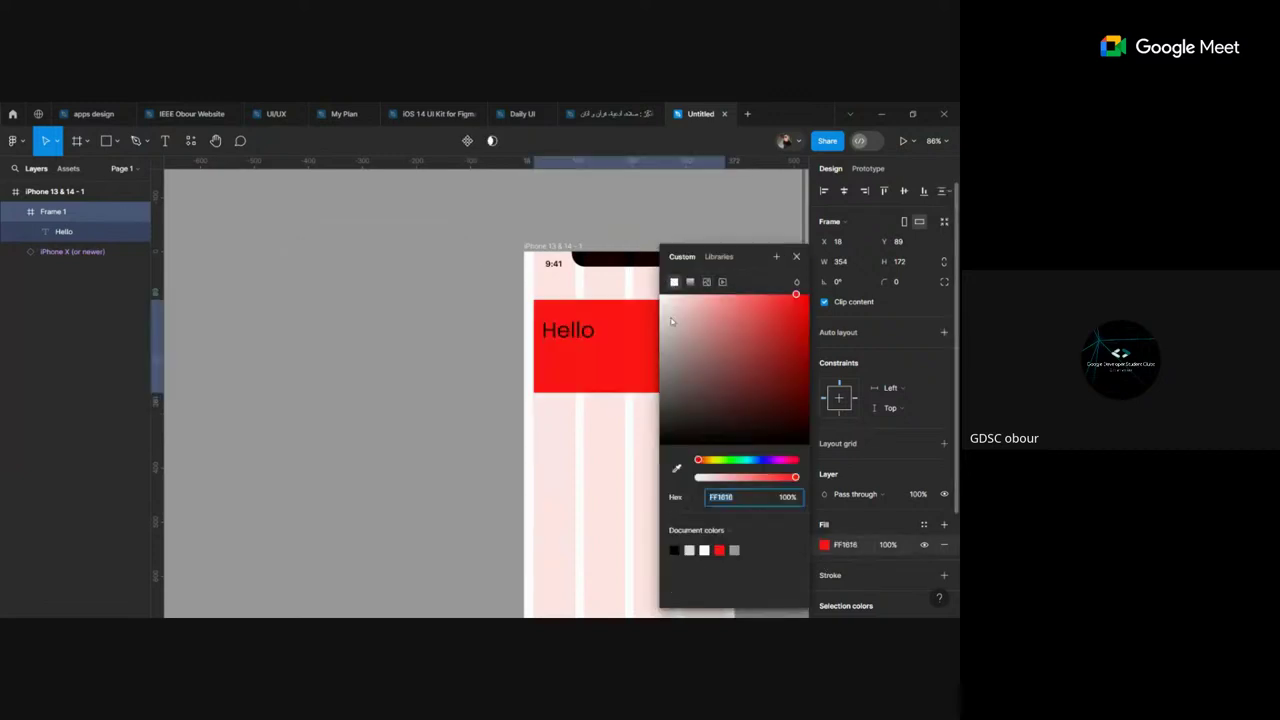
pyautogui.click(420, 405)
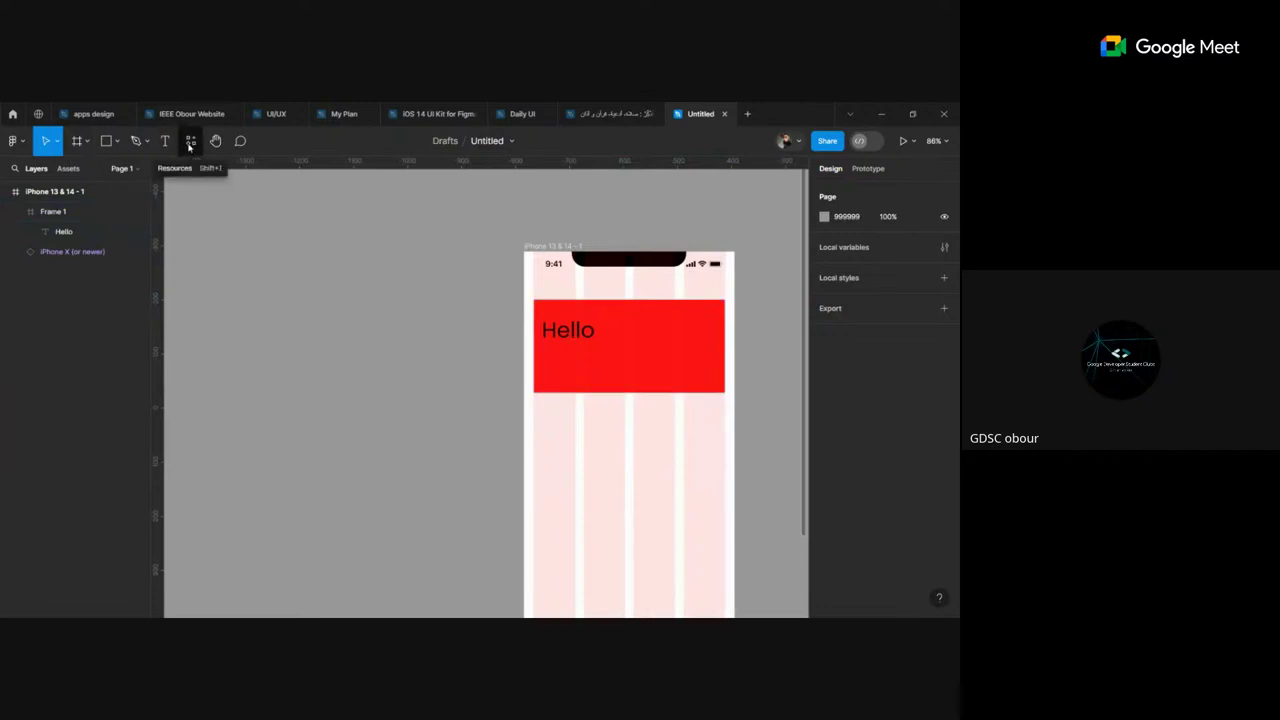
pyautogui.click(190, 143)
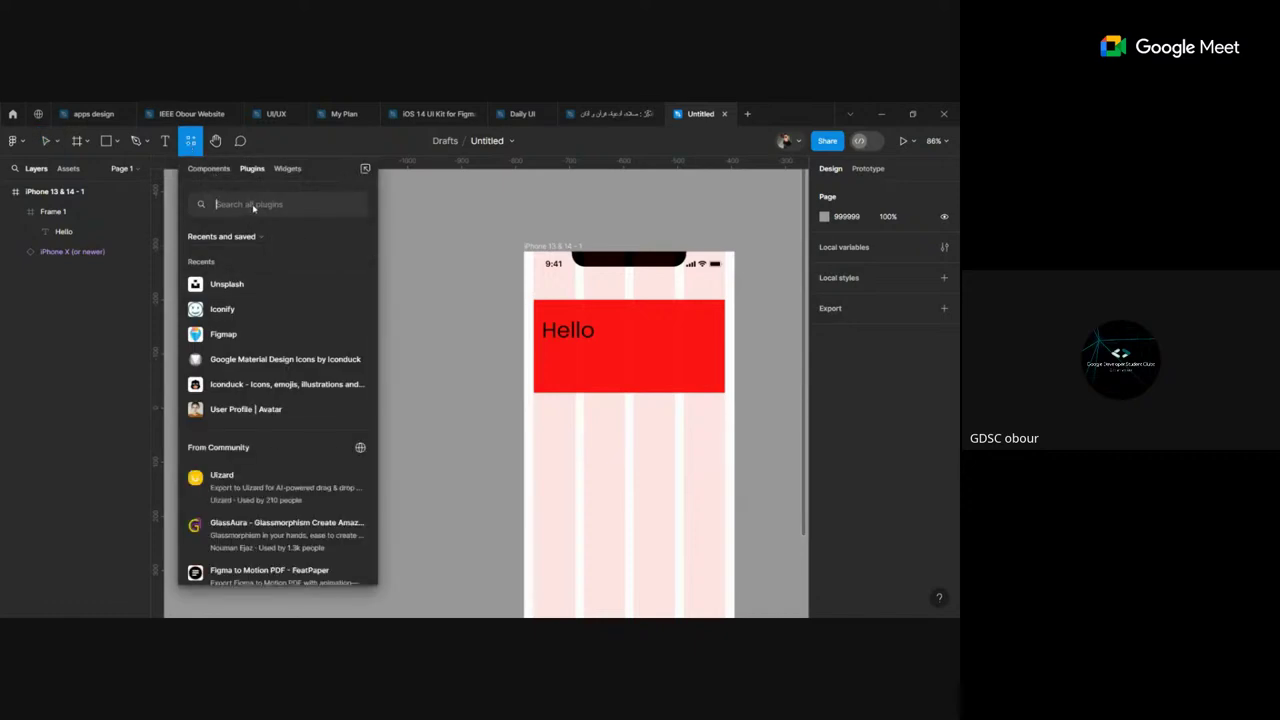
pyautogui.write('u')
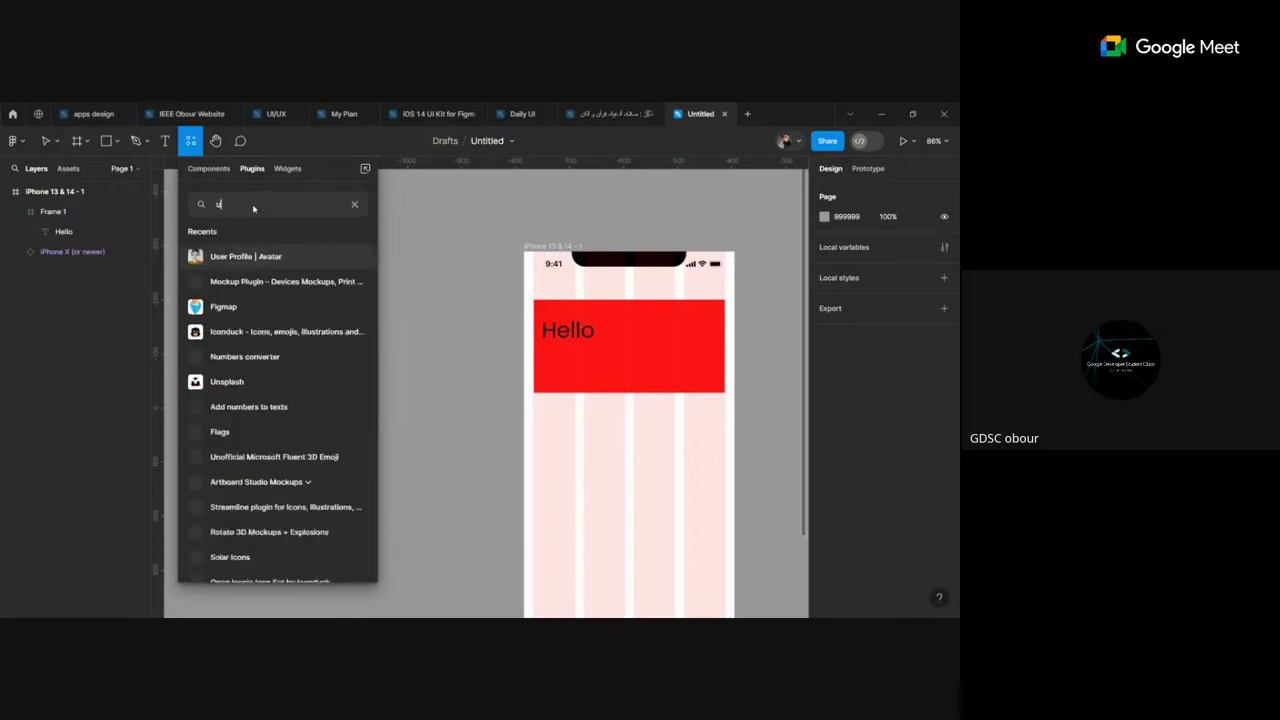
pyautogui.write('nspa')
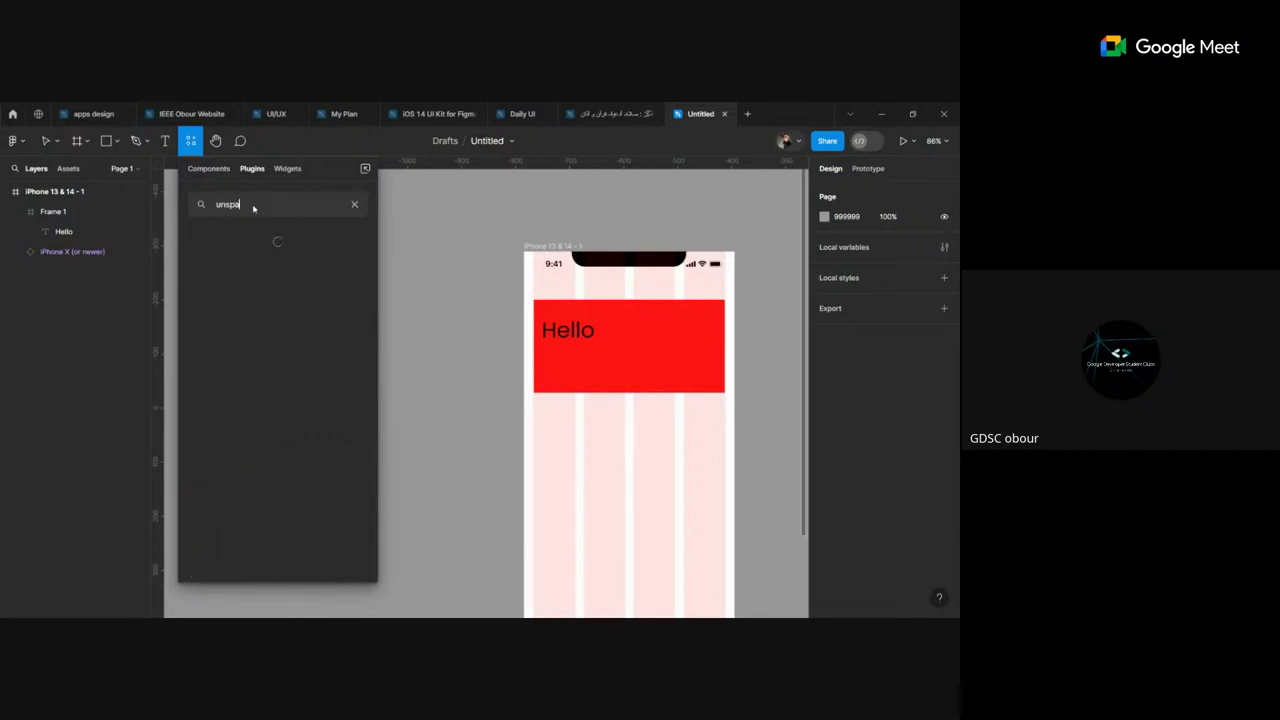
pyautogui.write('sh')
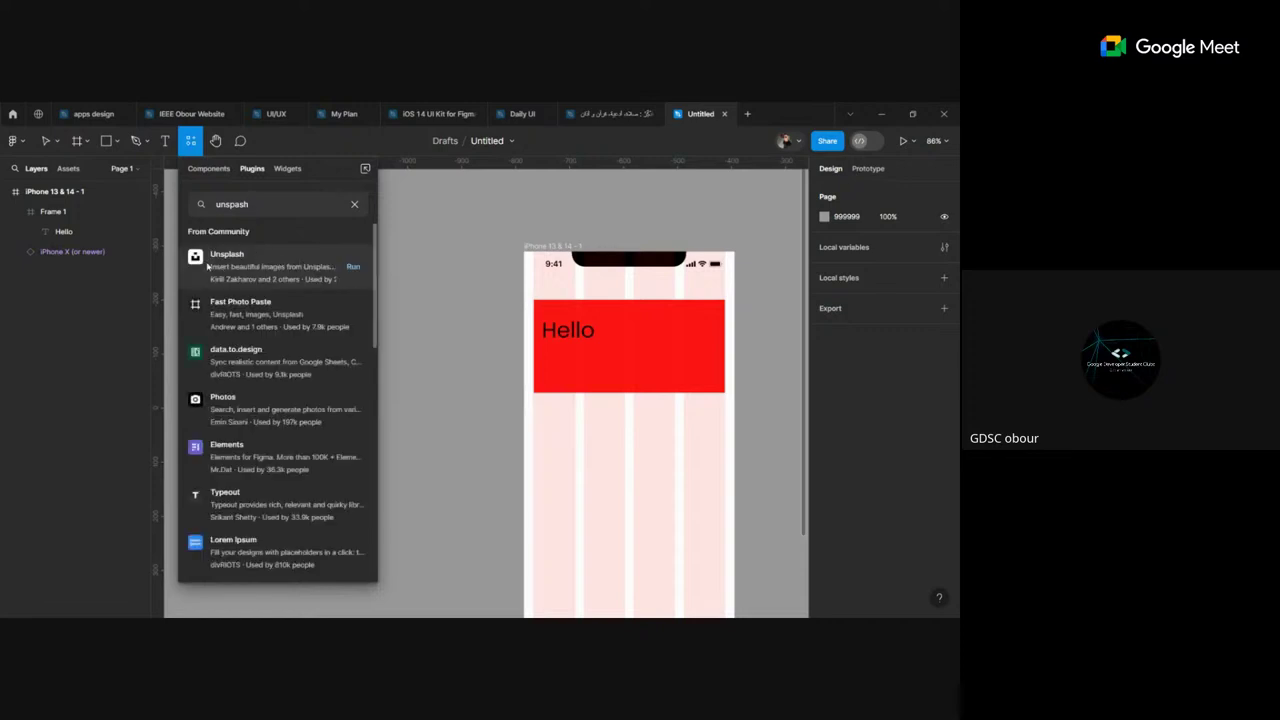
pyautogui.click(352, 267)
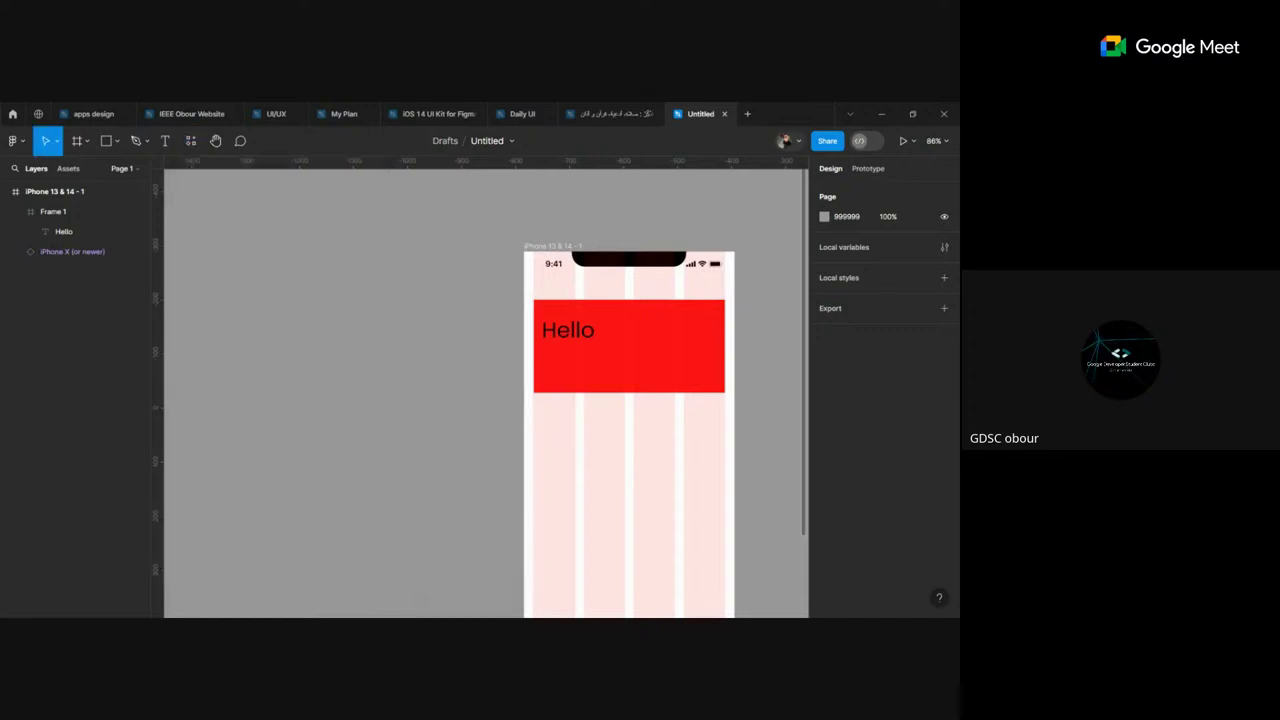
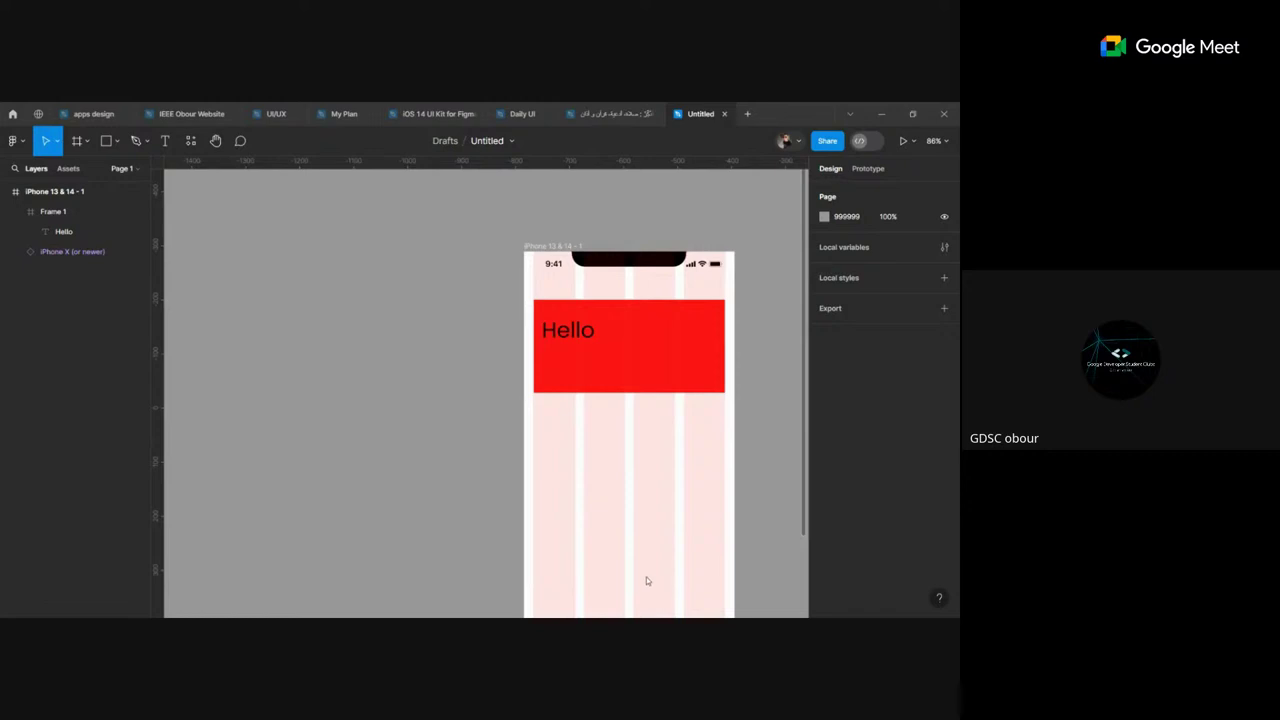
# Step: Launch the Unsplash plugin and position its panel beside the phone design
pyautogui.hotkey('ctrl', 'alt', 'p')
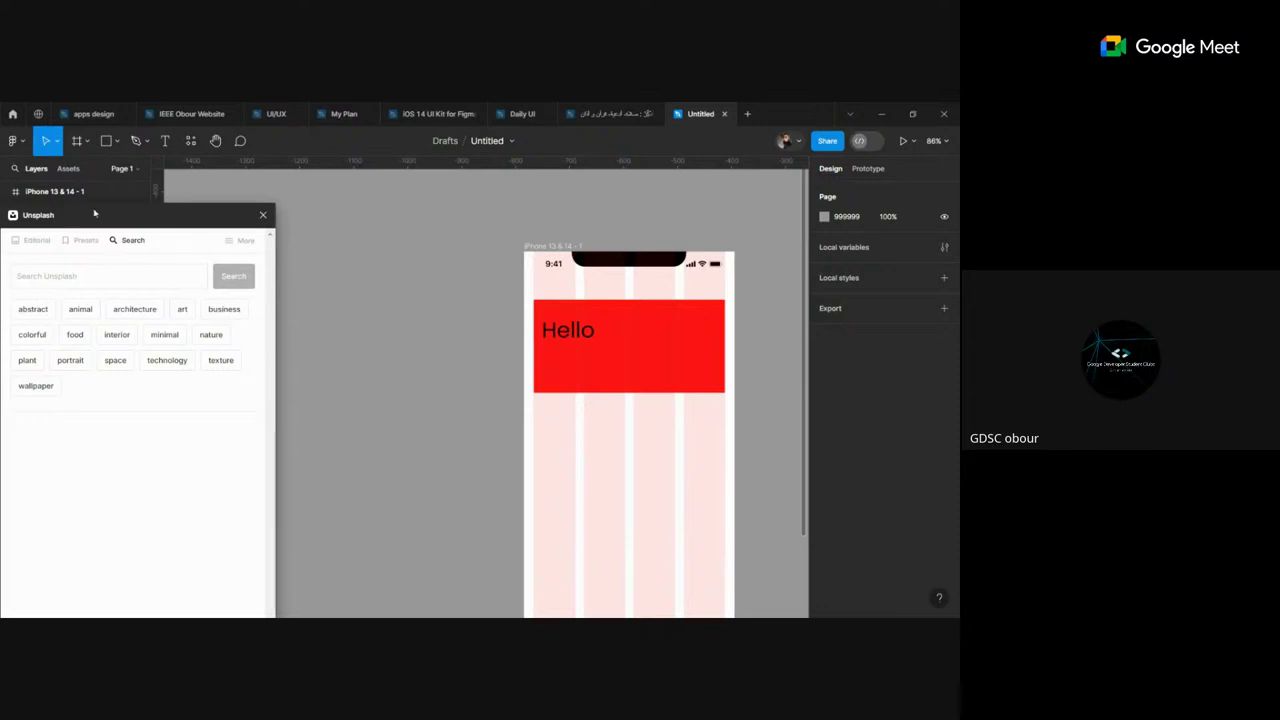
pyautogui.moveTo(94, 213); pyautogui.dragTo(284, 177)
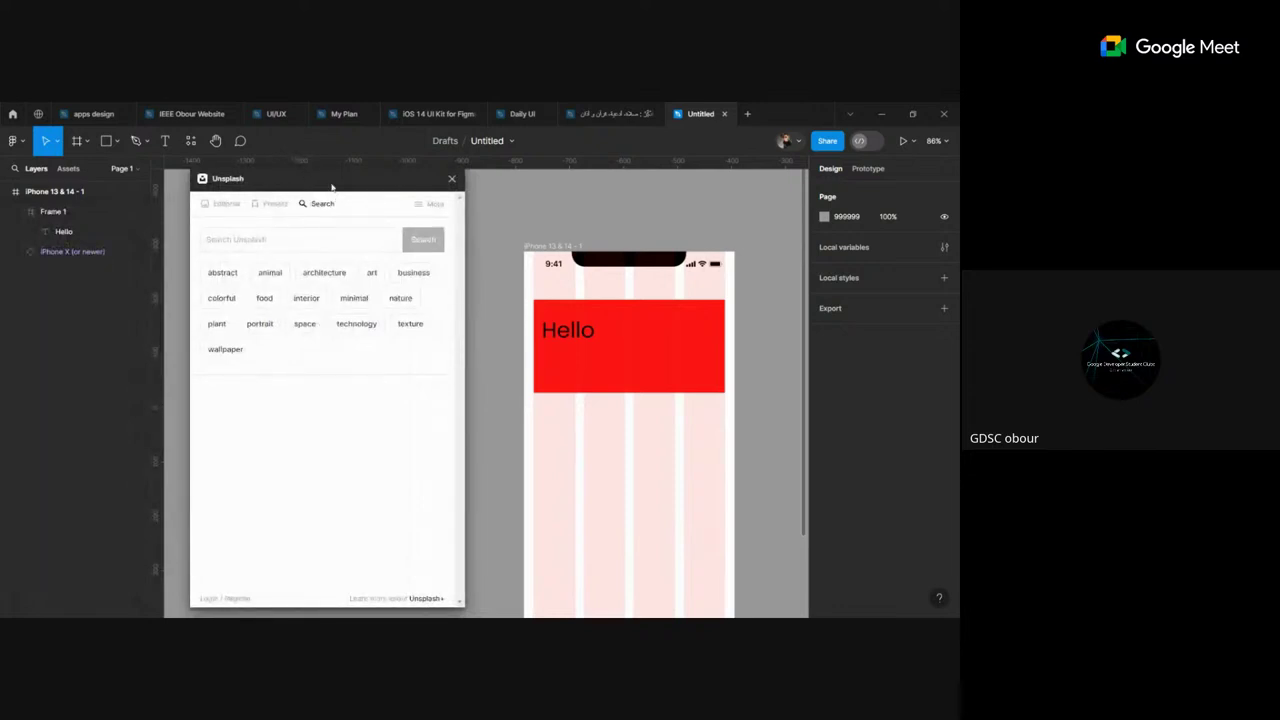
pyautogui.moveTo(320, 187)
pyautogui.mouseDown()
pyautogui.moveTo(375, 177)
pyautogui.moveTo(292, 197)
pyautogui.mouseUp()
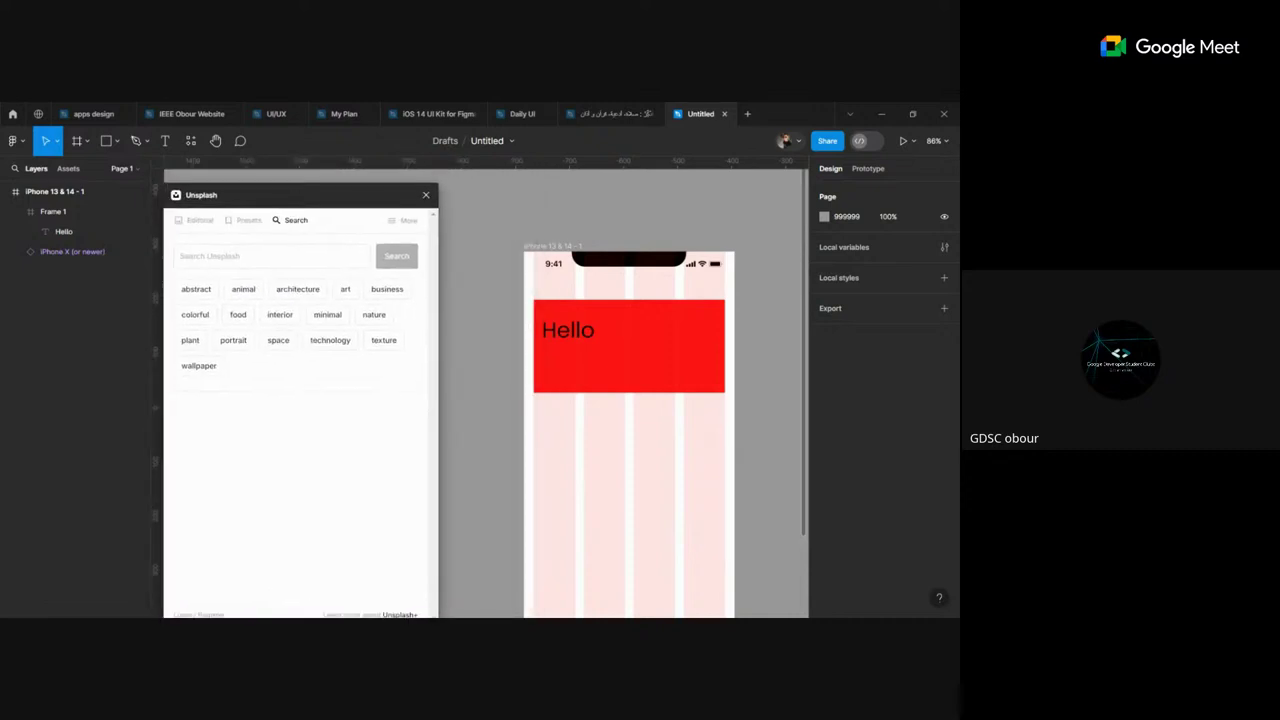
pyautogui.click(860, 146)
pyautogui.moveTo(275, 206); pyautogui.dragTo(216, 212)
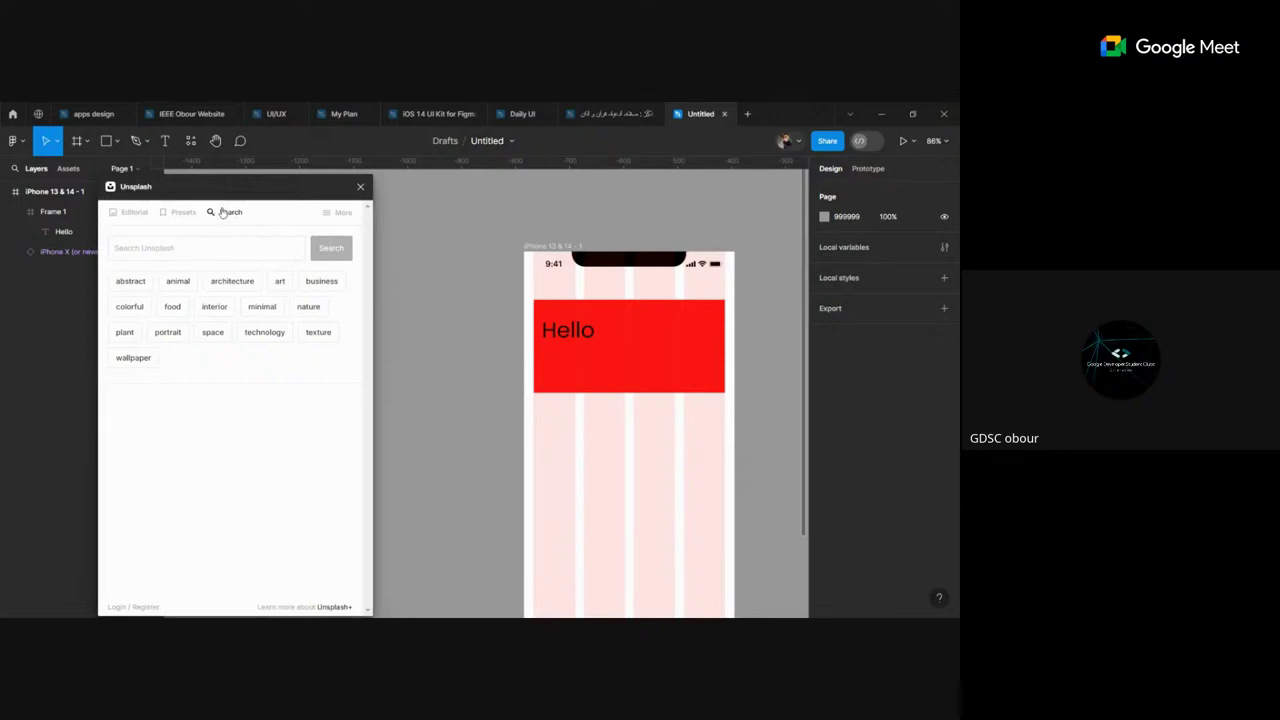
# Step: Search Unsplash for food and insert a food photo
pyautogui.click(196, 250)
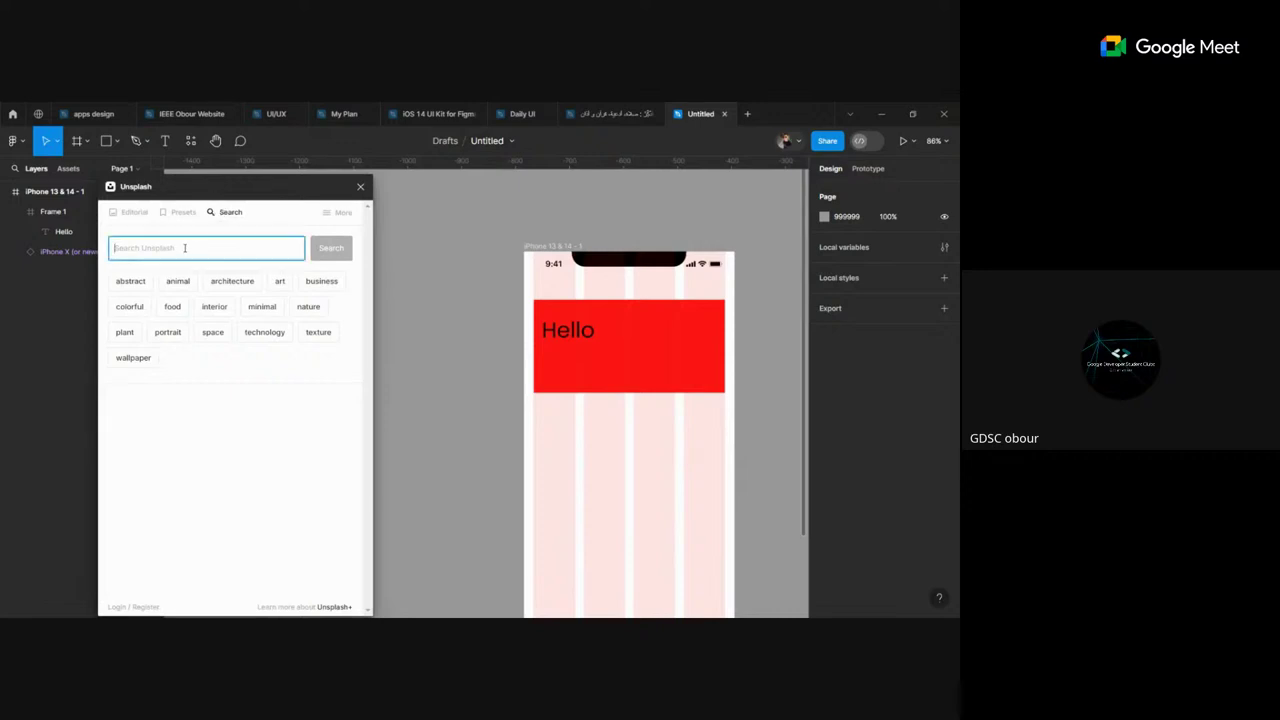
pyautogui.click(171, 308)
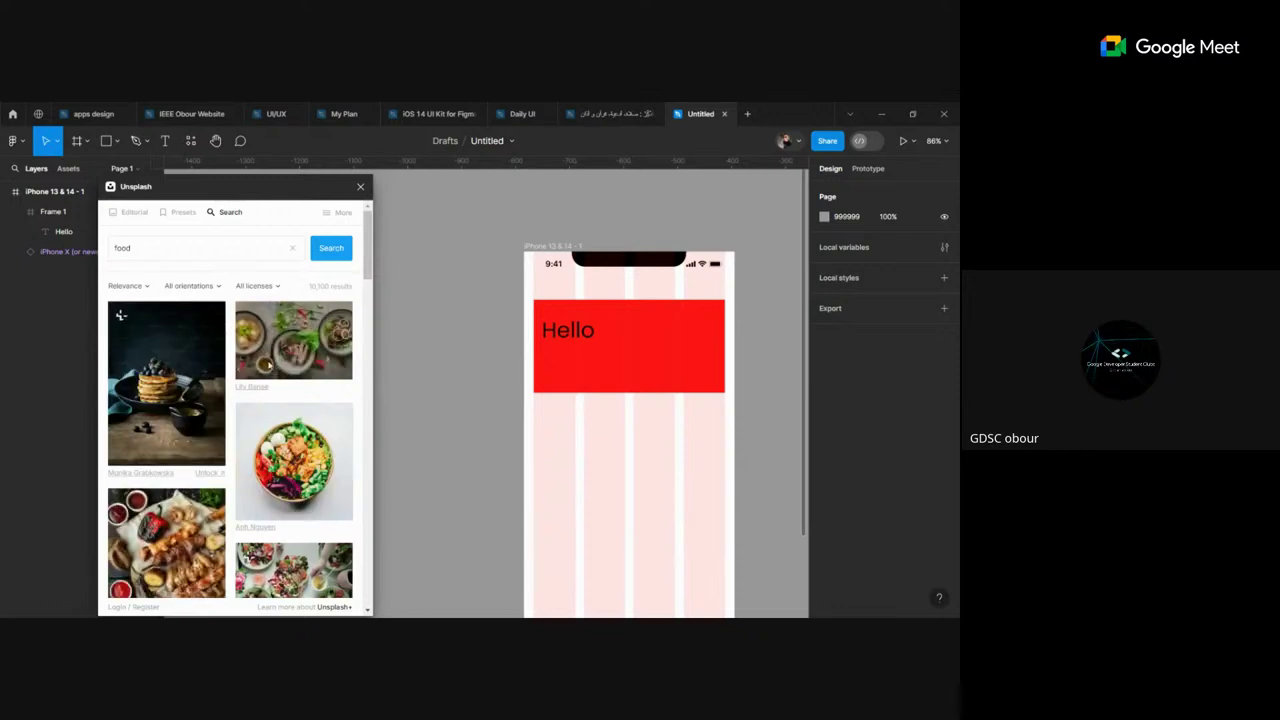
pyautogui.click(286, 354)
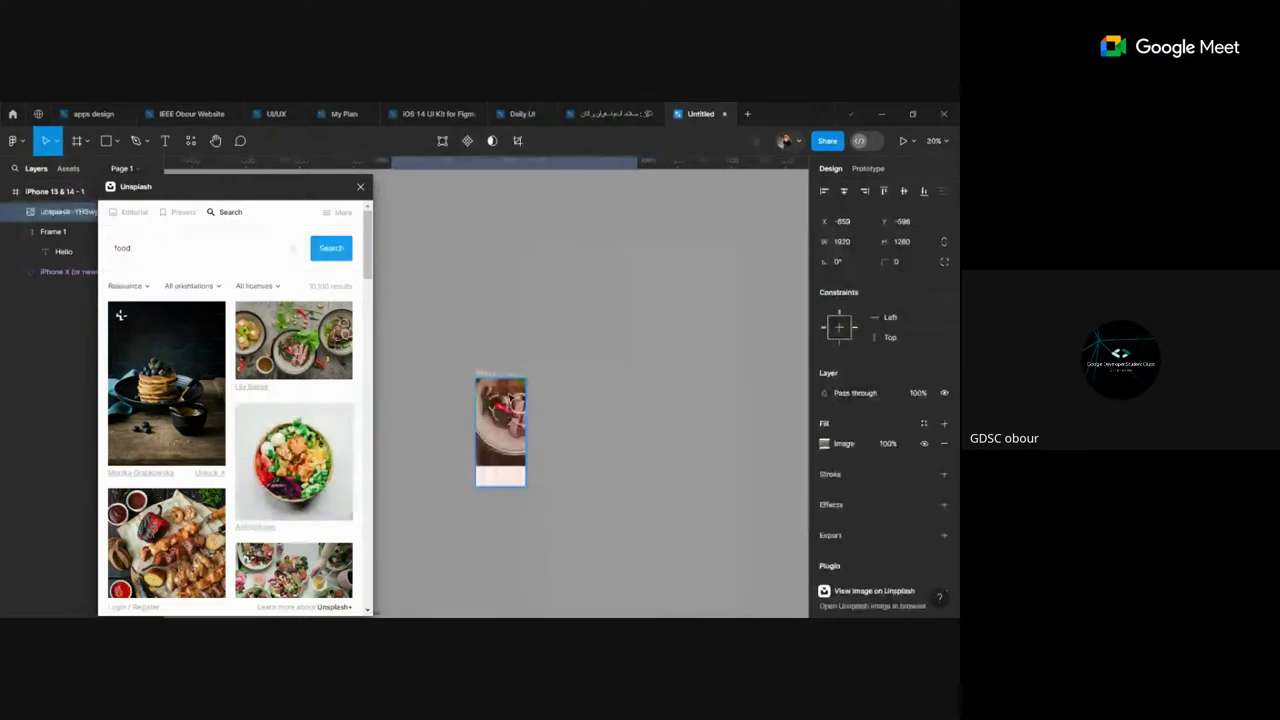
# Step: Undo the misplaced photo and fill the red Hello banner frame with an Unsplash food photo
pyautogui.hotkey('ctrl', 'z')
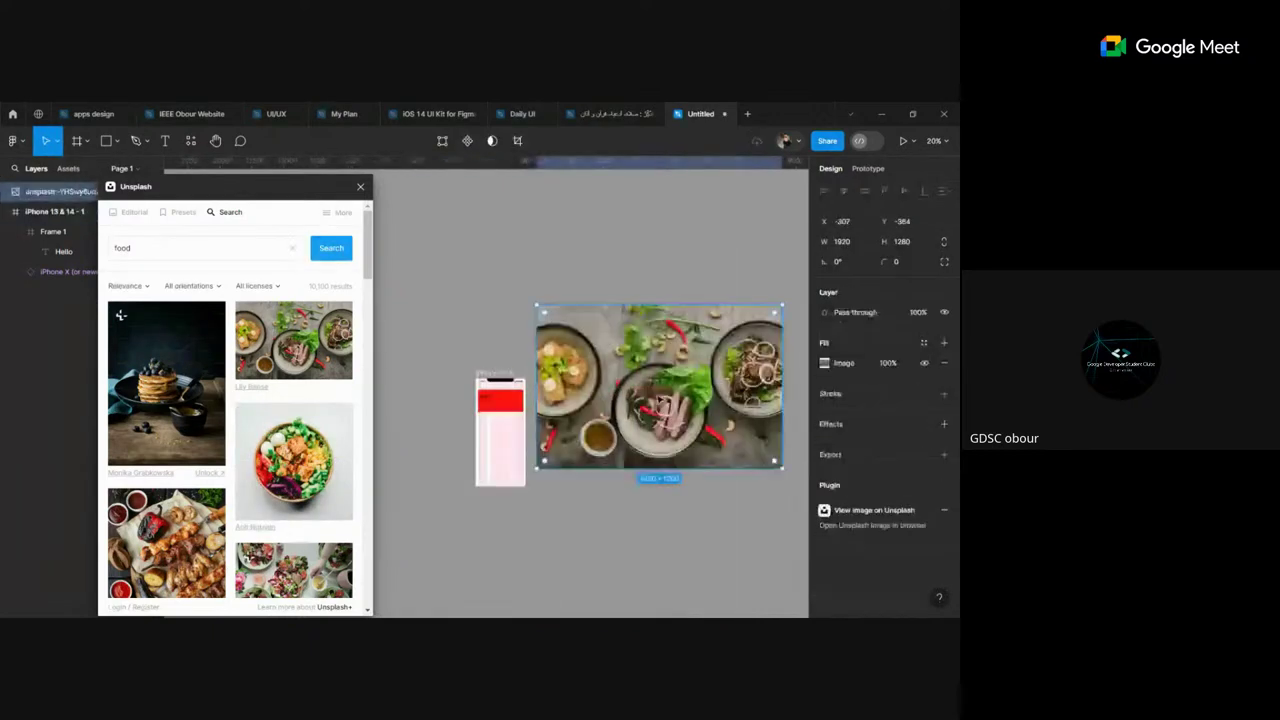
pyautogui.hotkey('ctrl', 'z')
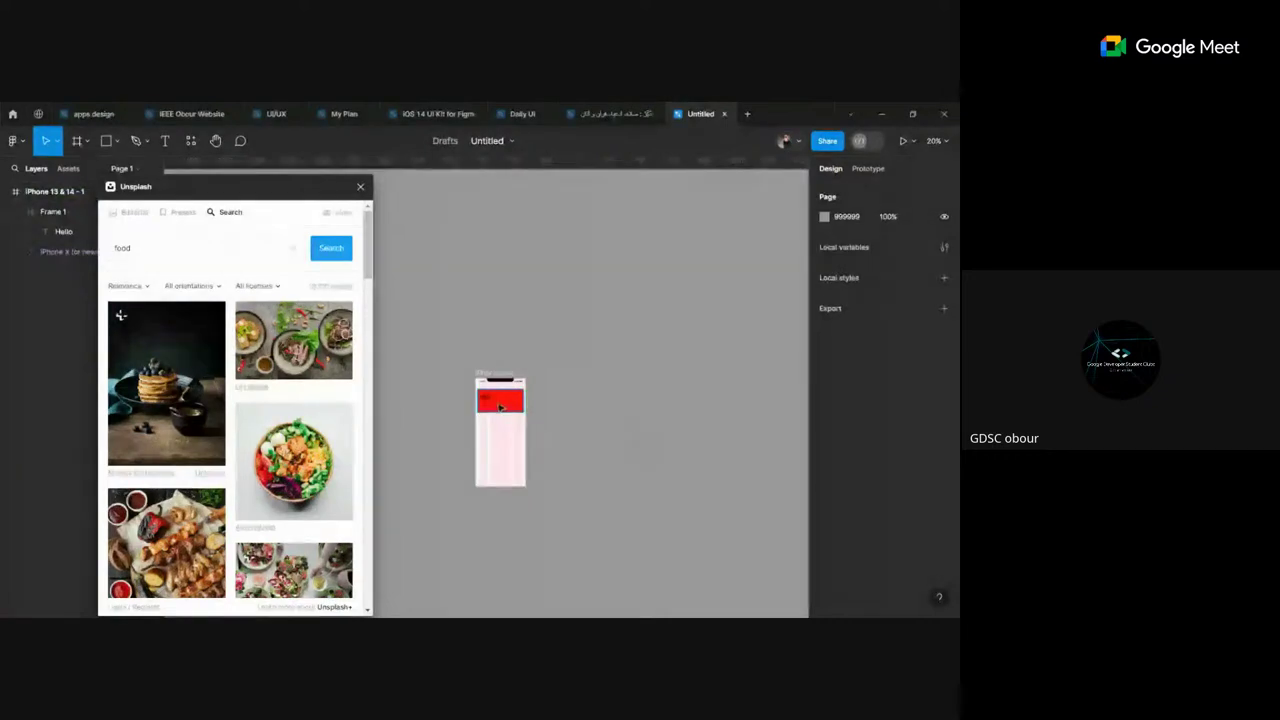
pyautogui.click(500, 407)
pyautogui.hotkey('shift', '2')
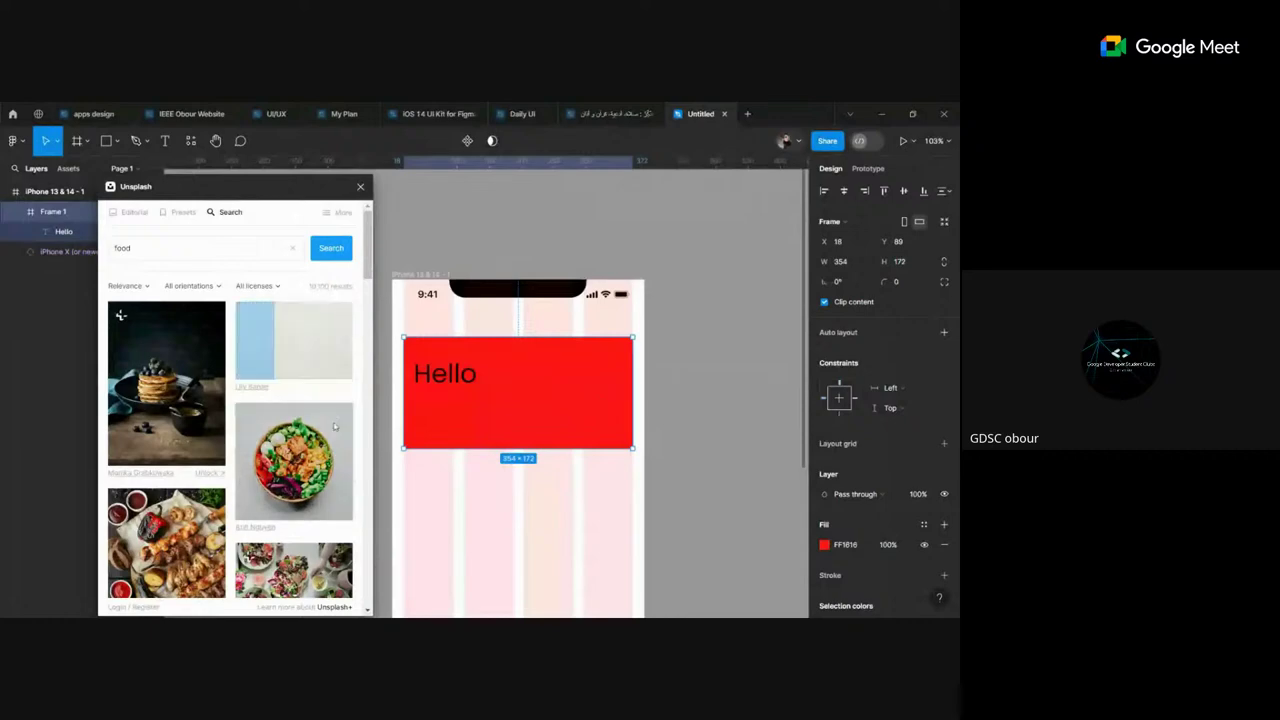
pyautogui.click(727, 417)
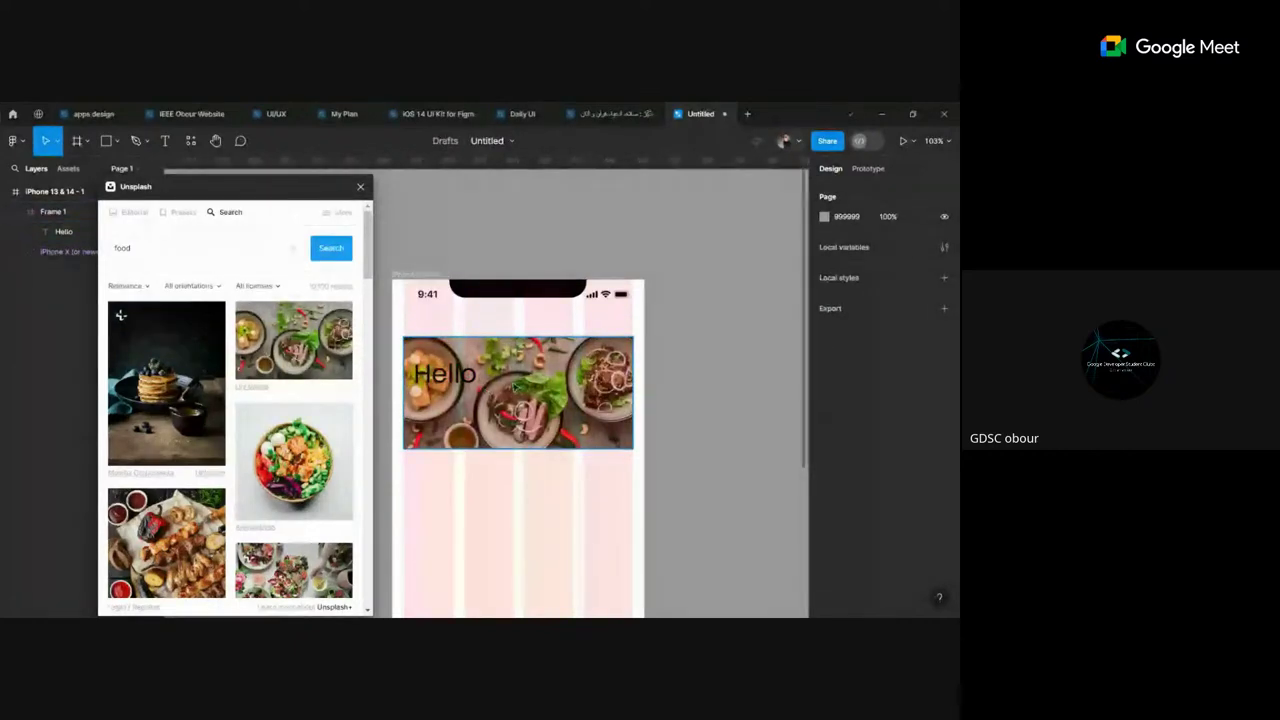
# Step: Make the Hello text white and move it lower in the banner
pyautogui.click(445, 373)
pyautogui.click(824, 574)
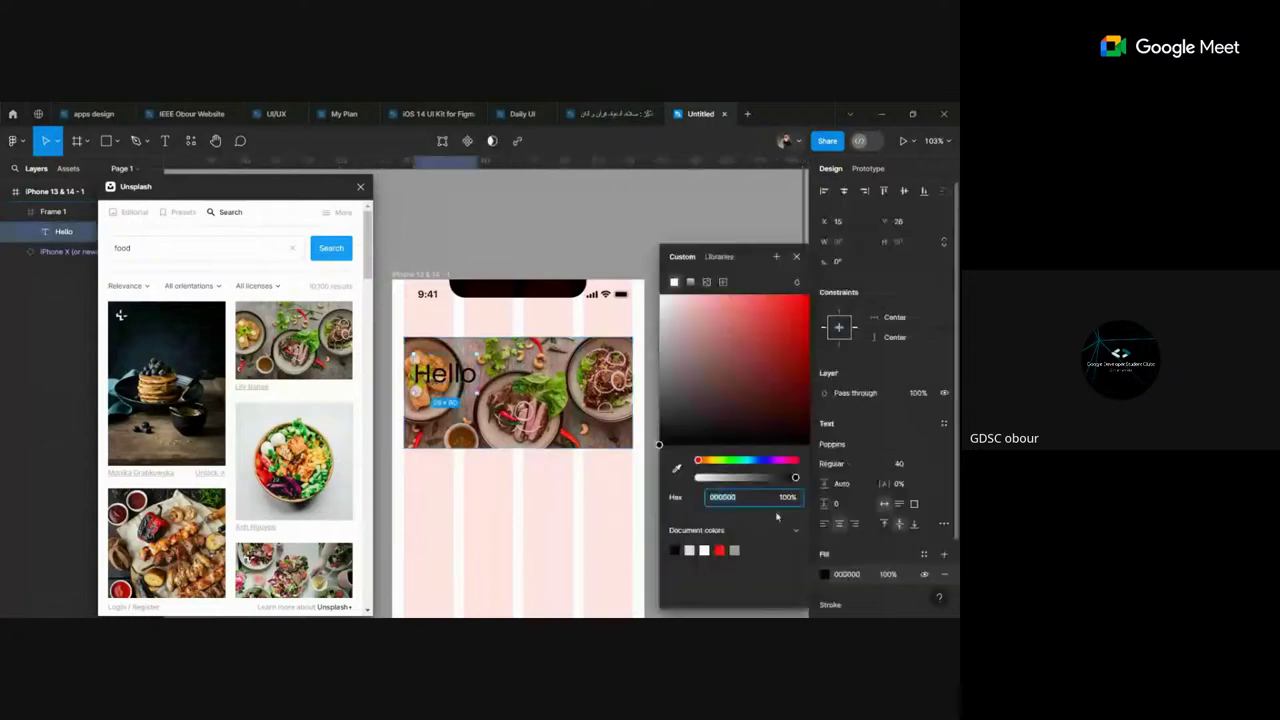
pyautogui.click(704, 550)
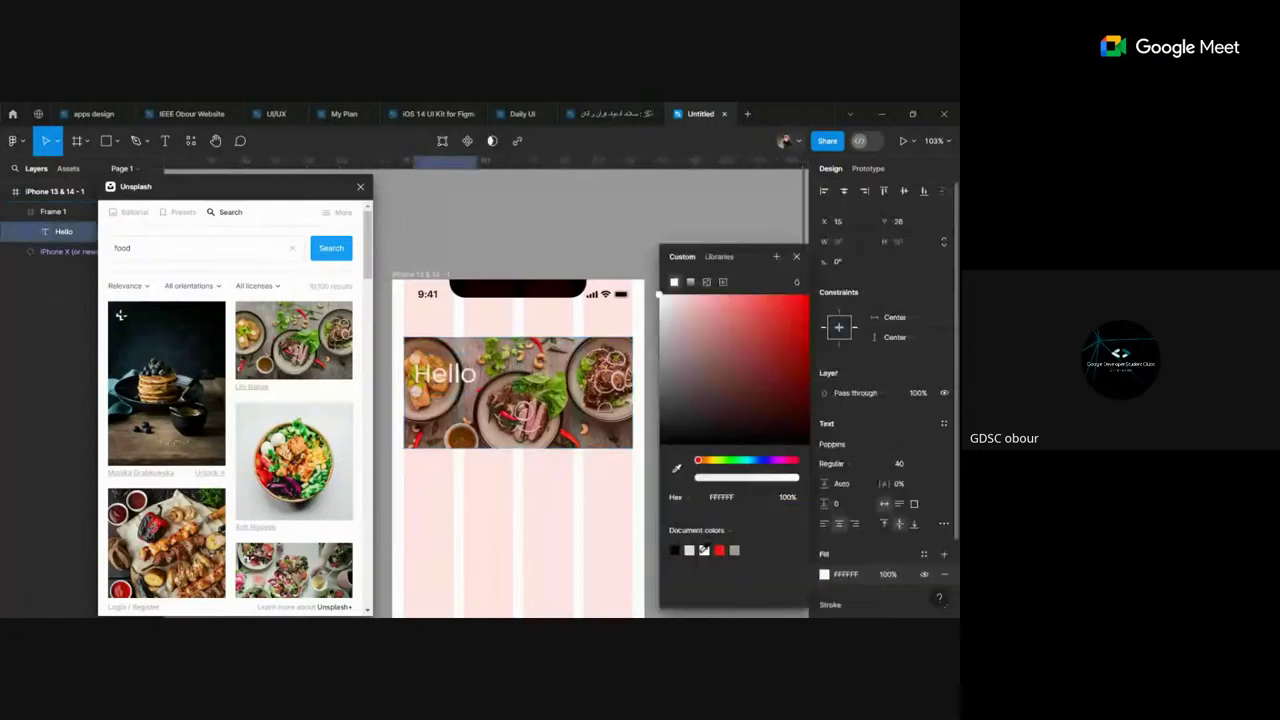
pyautogui.press('Escape')
pyautogui.press('Escape')
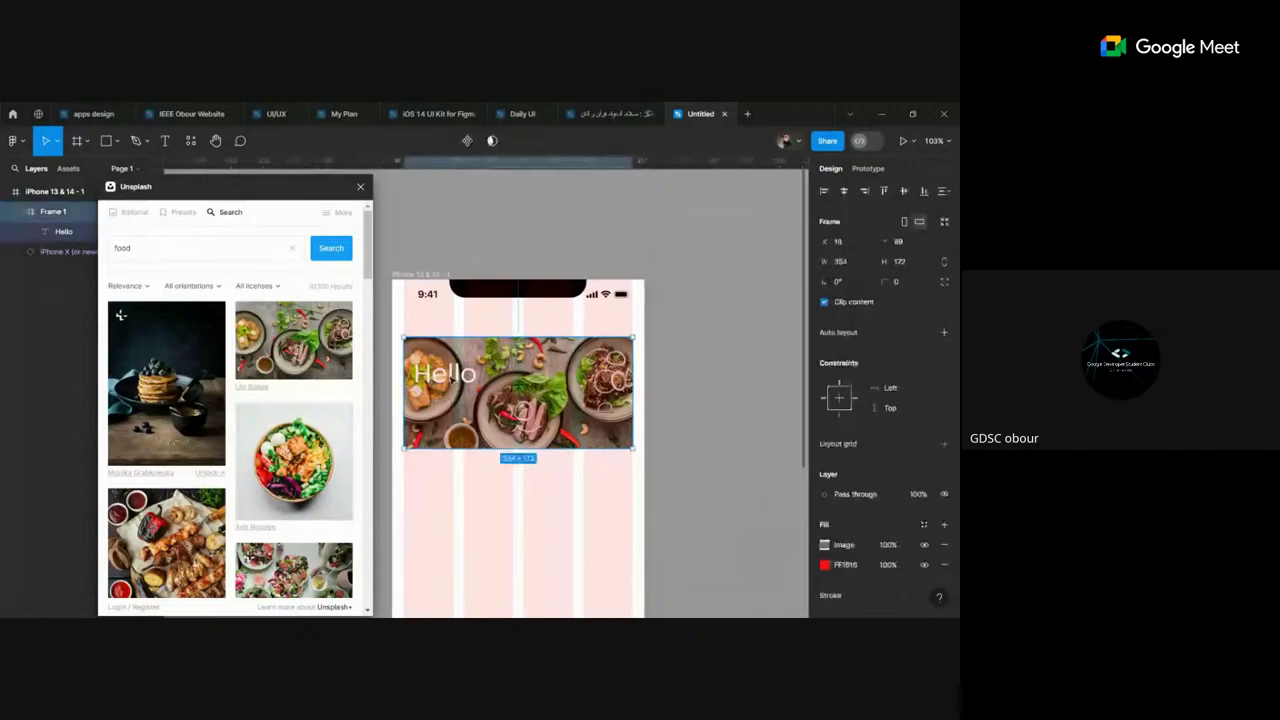
pyautogui.moveTo(445, 373); pyautogui.dragTo(435, 412)
pyautogui.click(486, 500)
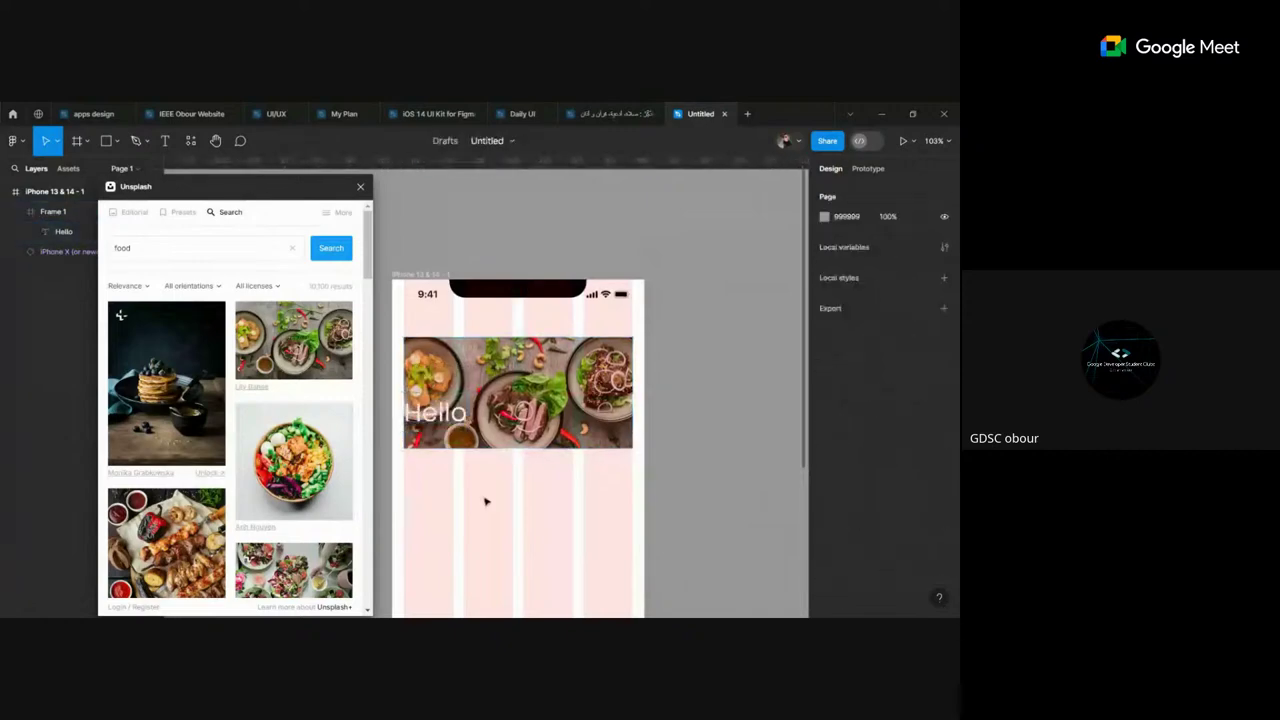
# Step: Set the banner's photo fill to 60% opacity over a black fill, and move Hello back up
pyautogui.click(475, 444)
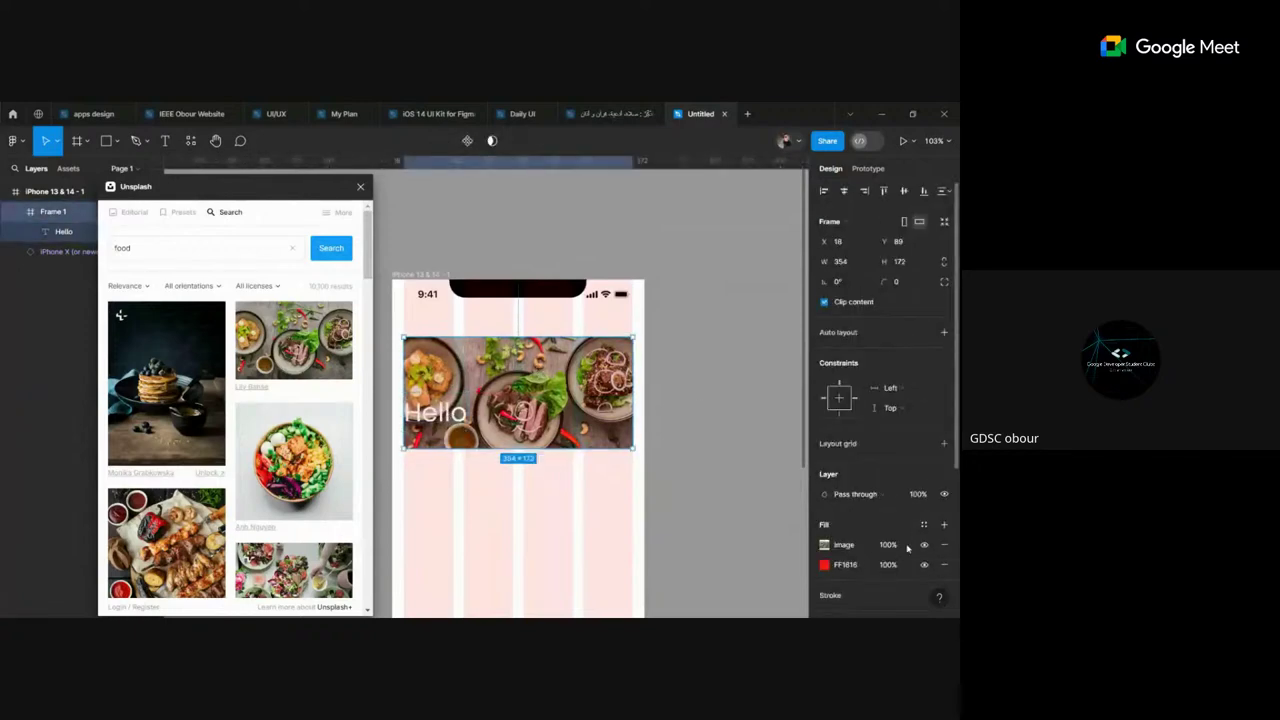
pyautogui.click(760, 540)
pyautogui.click(517, 390)
pyautogui.click(887, 546)
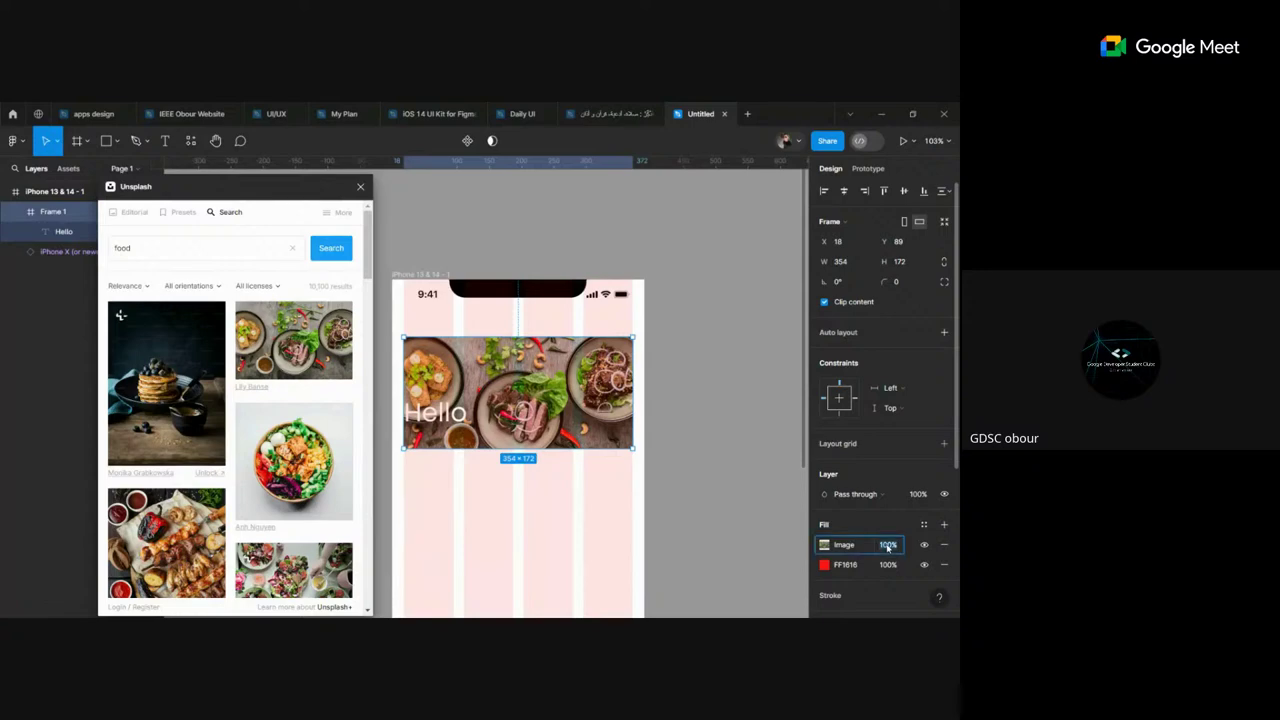
pyautogui.write('60')
pyautogui.press('Return')
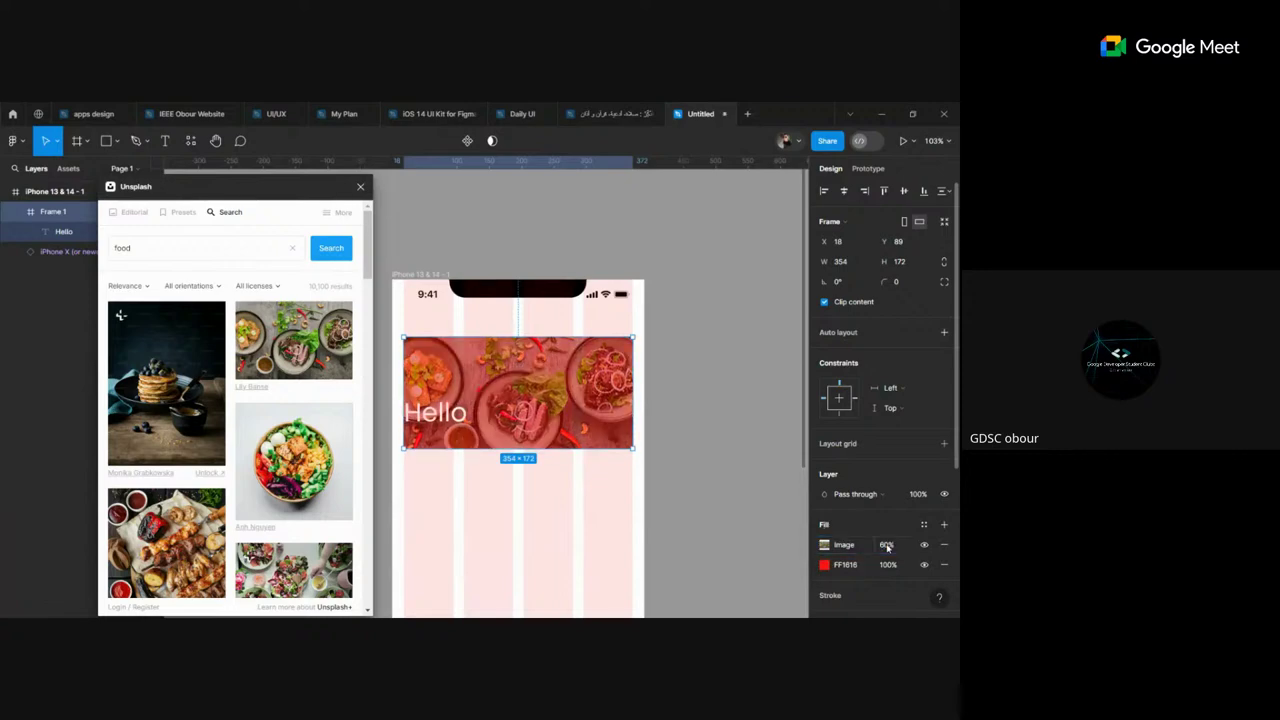
pyautogui.click(824, 565)
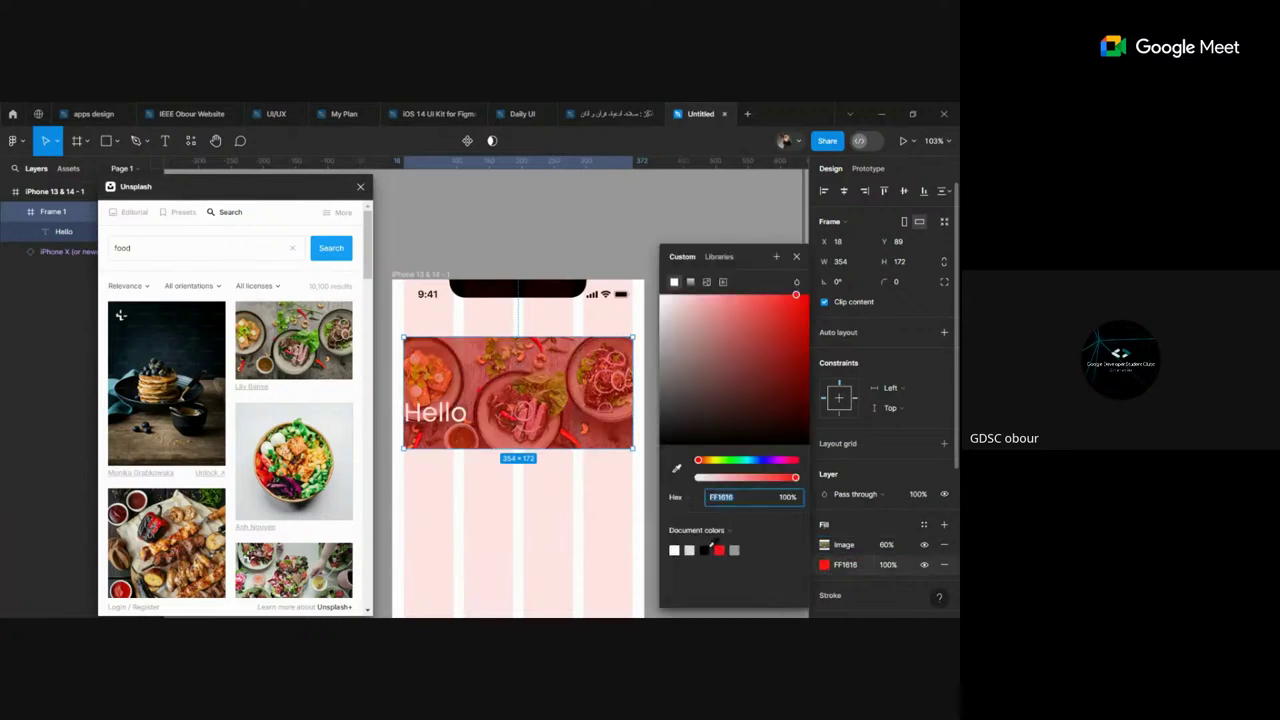
pyautogui.click(708, 547)
pyautogui.press('Escape')
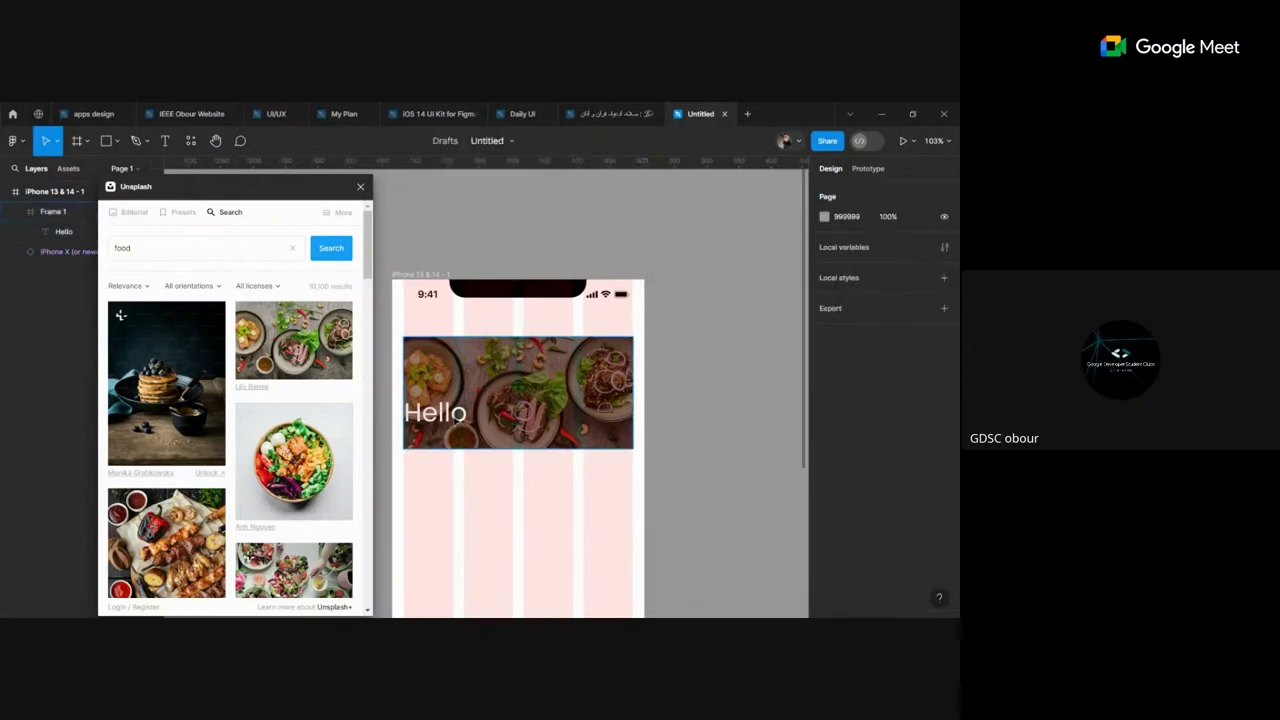
pyautogui.moveTo(457, 420); pyautogui.dragTo(457, 370)
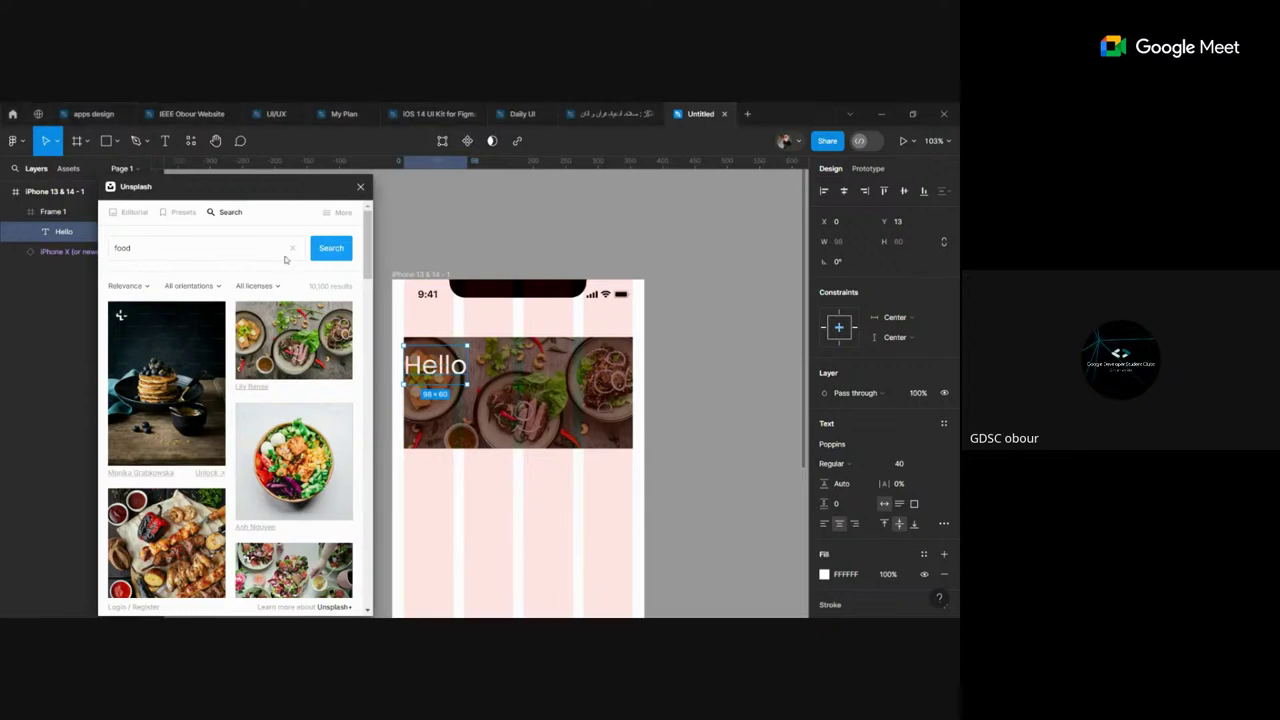
# Step: Close the Unsplash panel and select the food photo banner
pyautogui.click(360, 186)
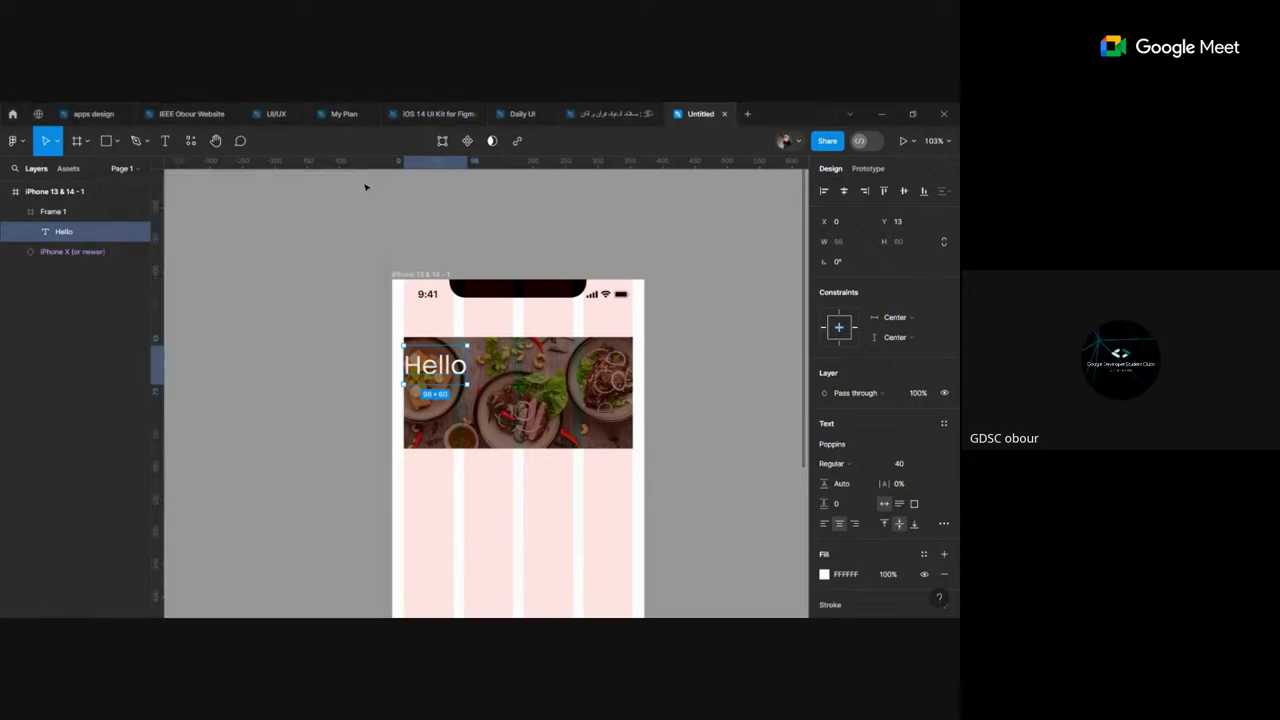
pyautogui.click(576, 414)
pyautogui.click(704, 420)
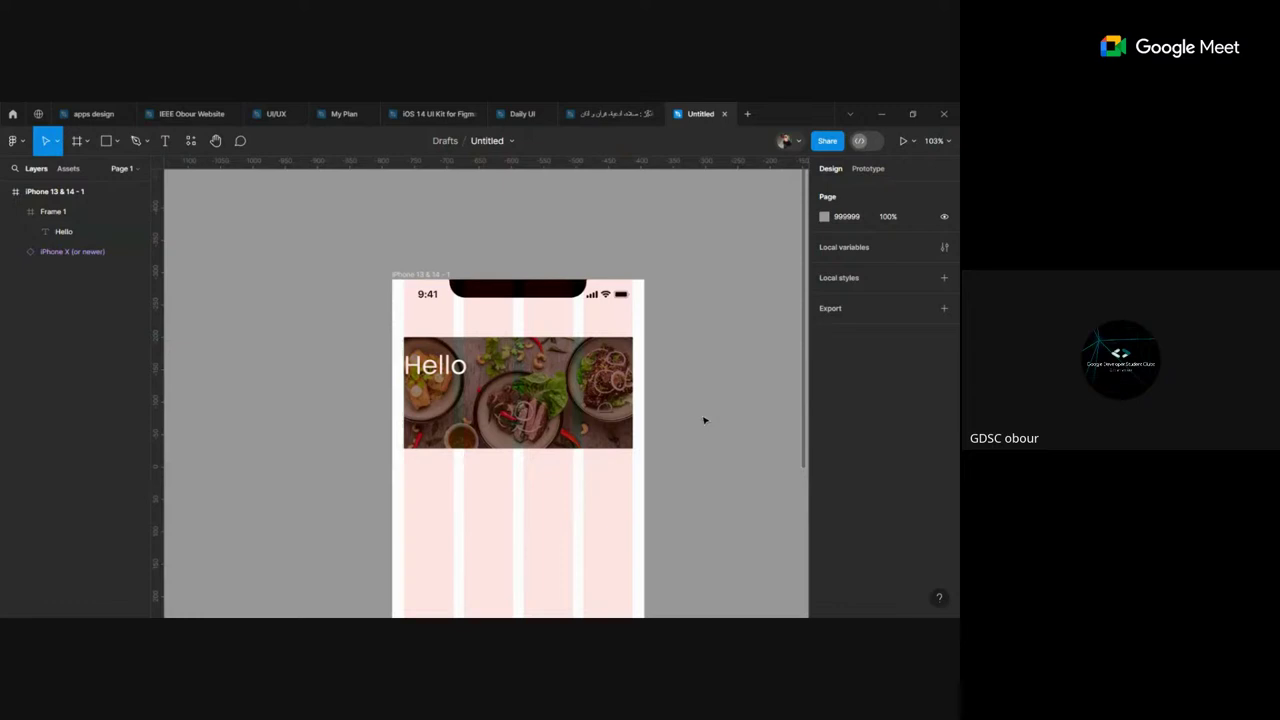
pyautogui.click(53, 211)
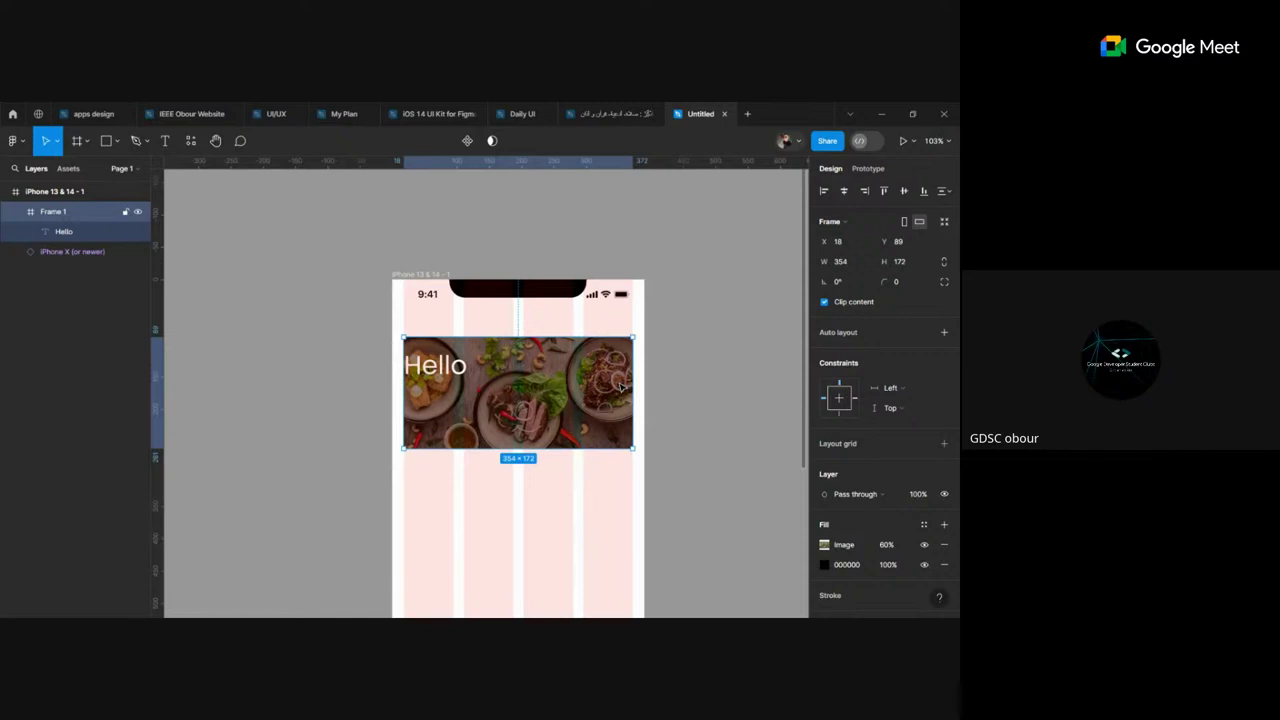
pyautogui.scroll(-2, 620, 386)
pyautogui.click(732, 348)
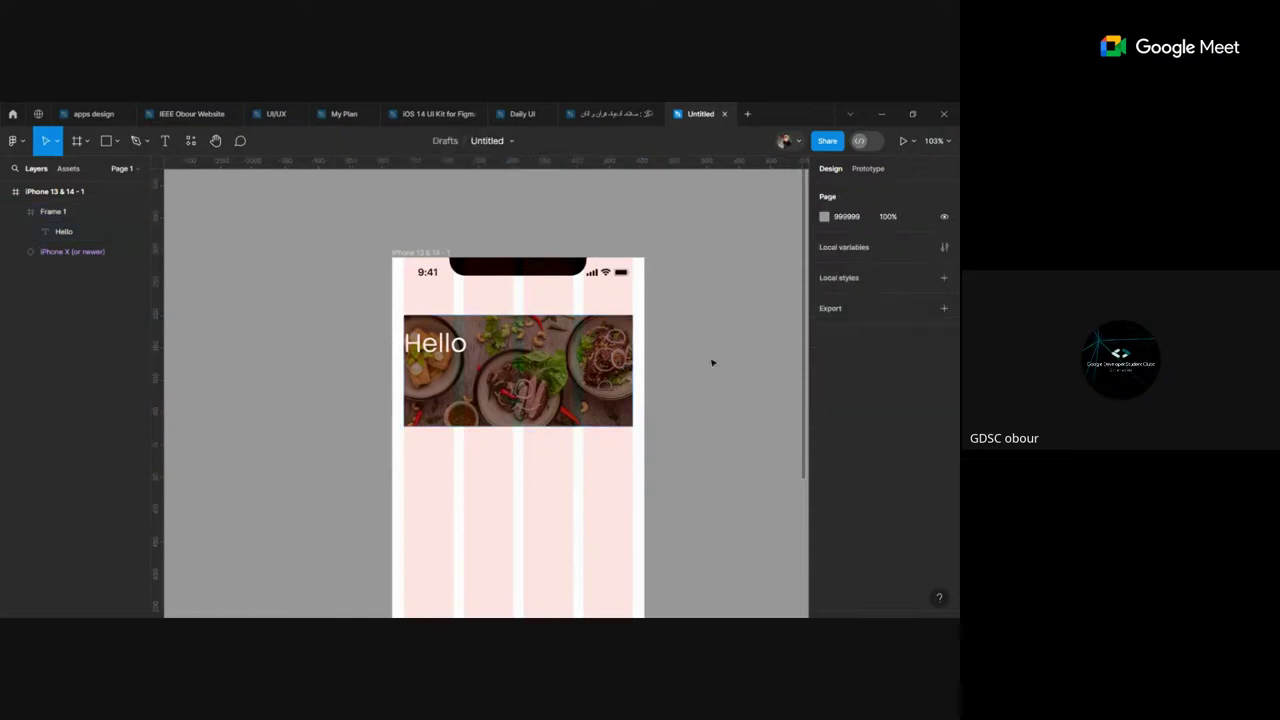
pyautogui.click(591, 348)
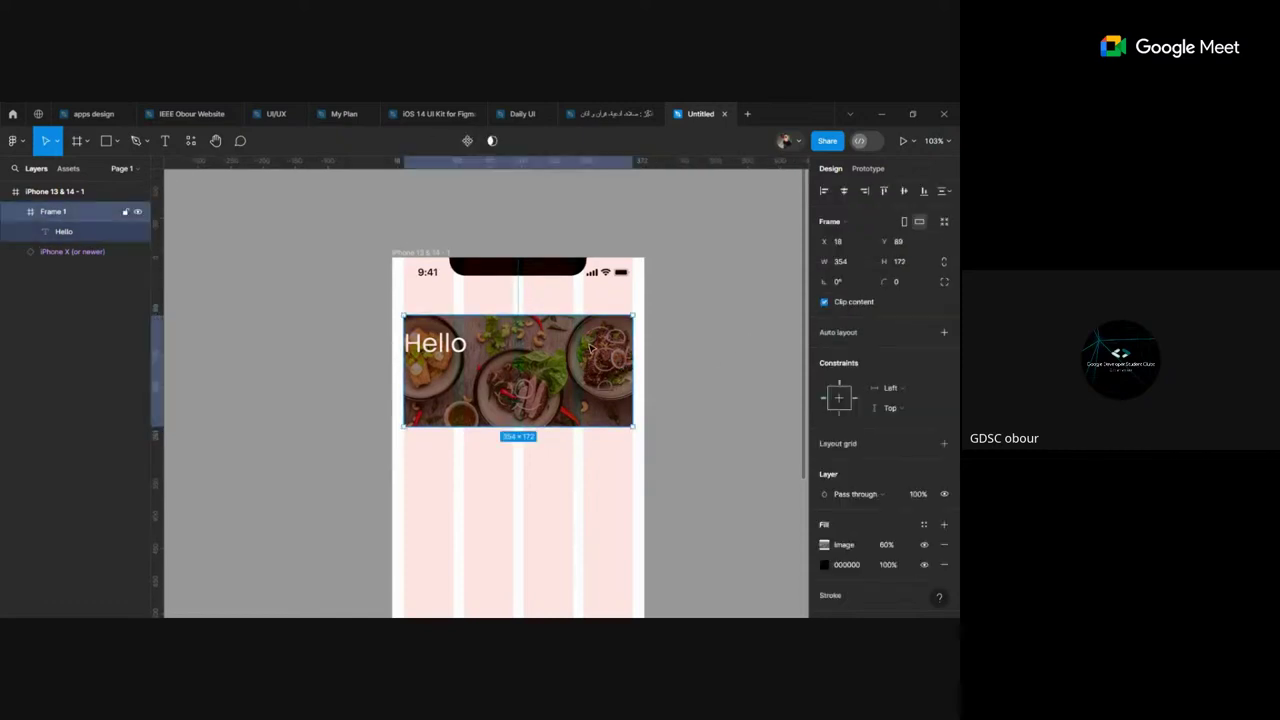
# Step: Copy the banner left of the phone, delete its Hello text, then undo the standalone copy
pyautogui.moveTo(591, 348); pyautogui.dragTo(258, 350)
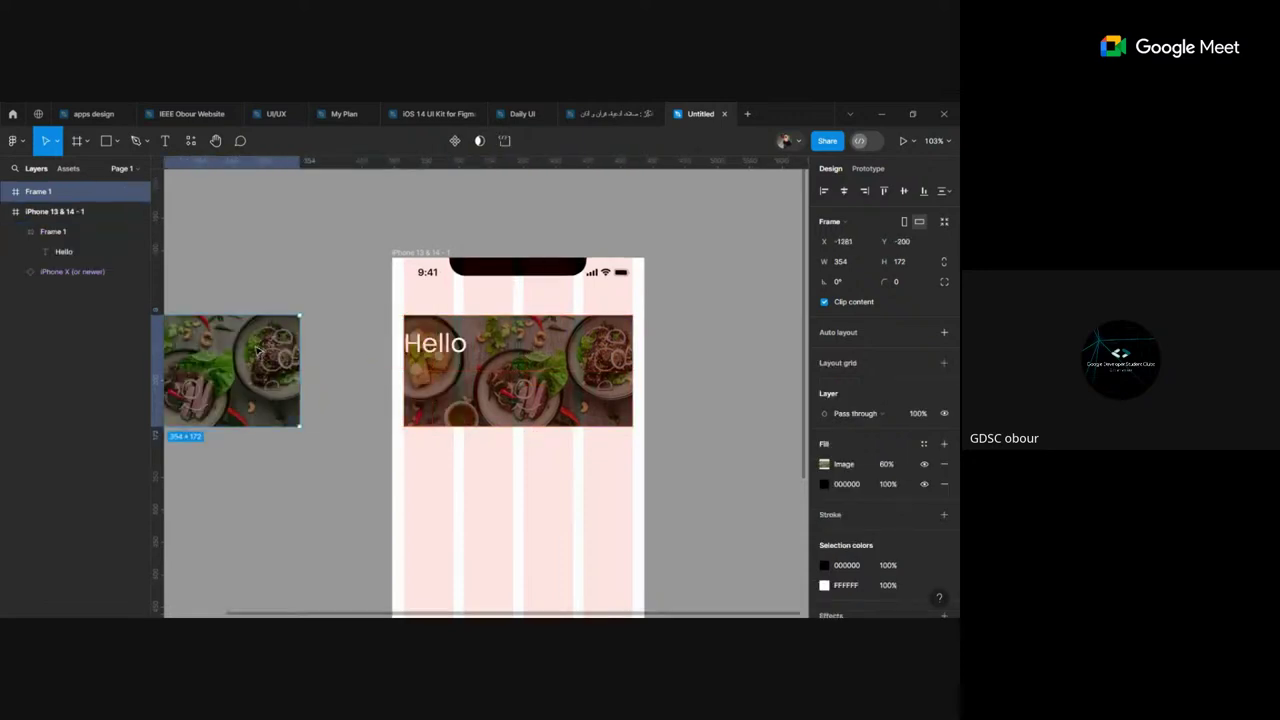
pyautogui.hscroll(-3, 258, 350)
pyautogui.hscroll(-3, 258, 350)
pyautogui.click(228, 345)
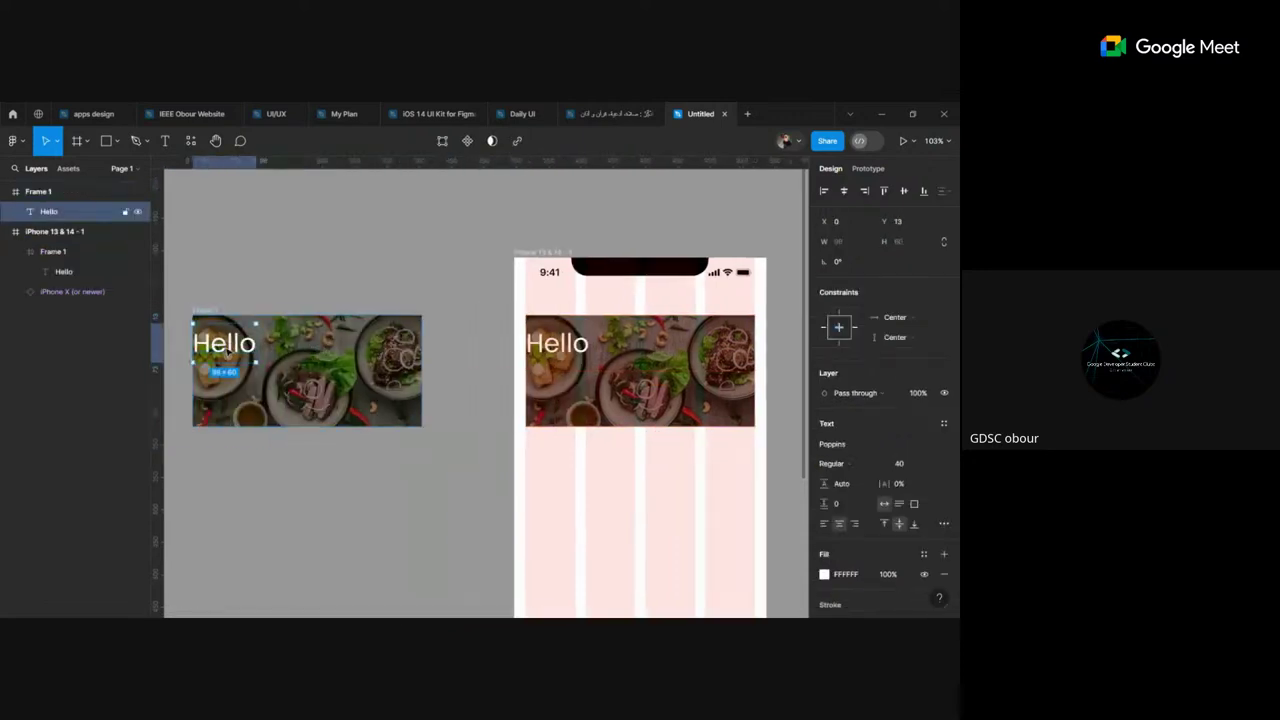
pyautogui.press('Delete')
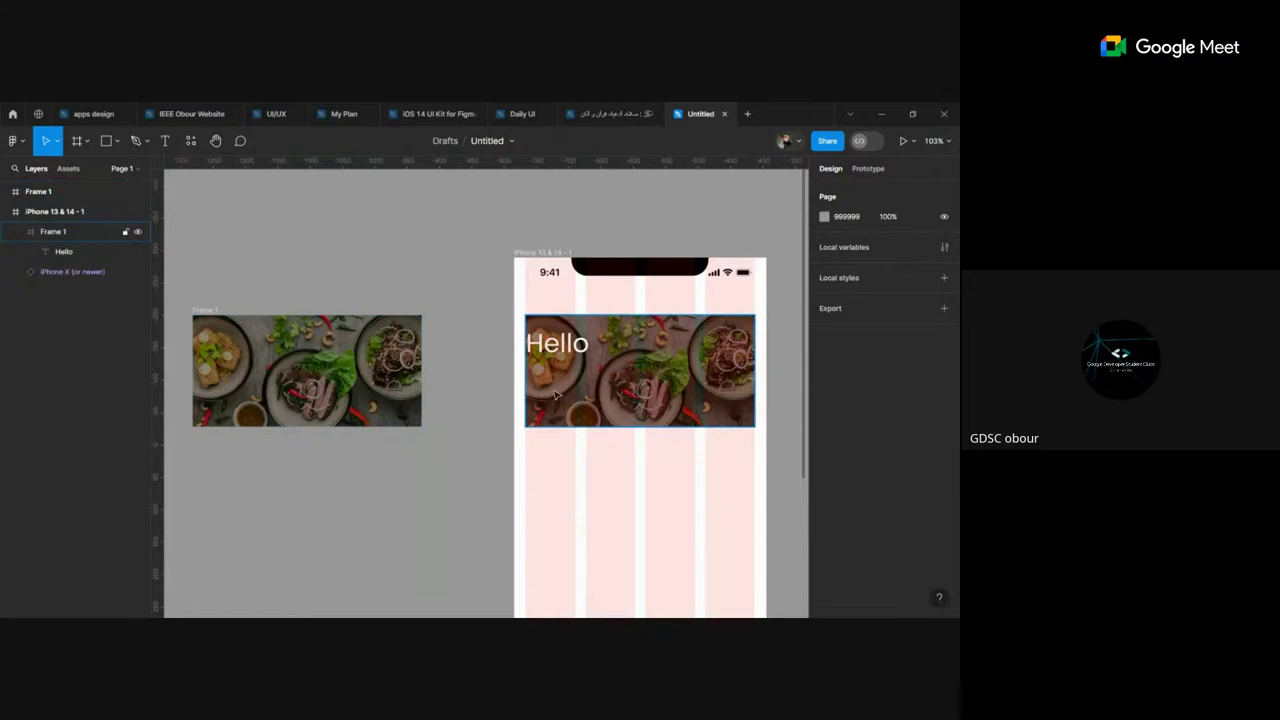
pyautogui.hscroll(3, 556, 395)
pyautogui.hscroll(3, 556, 395)
pyautogui.hscroll(-6, 556, 395)
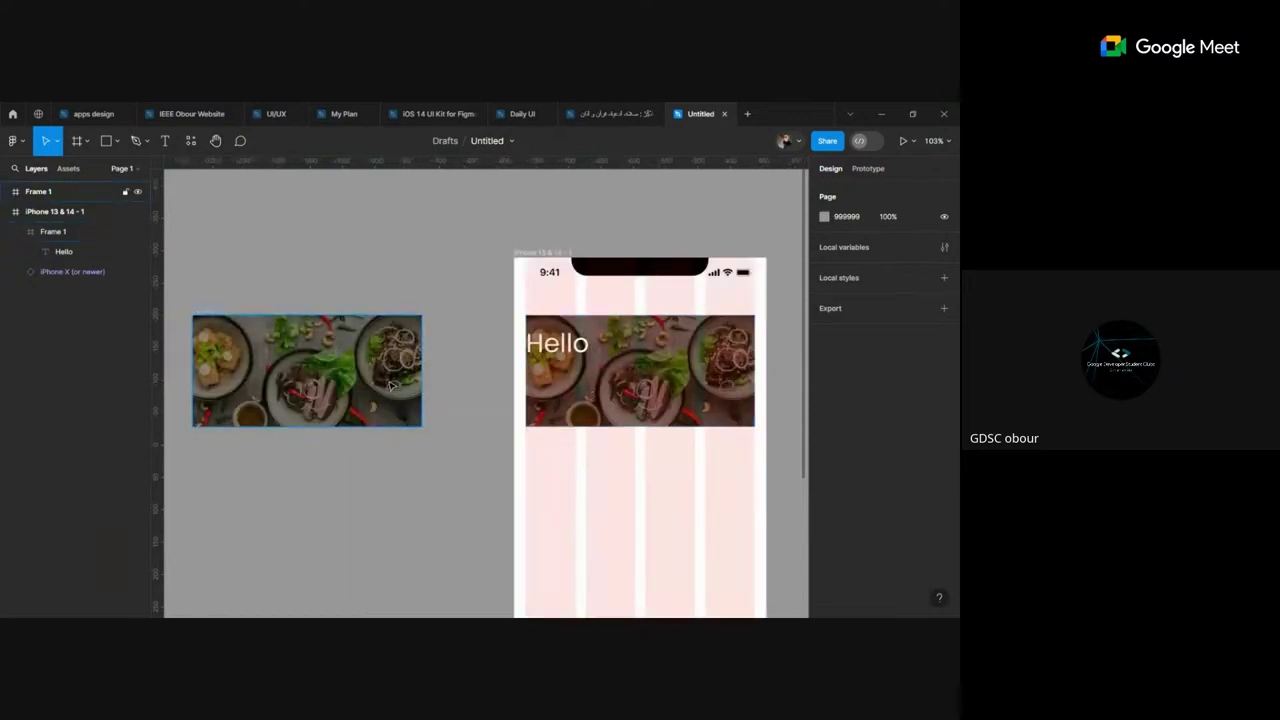
pyautogui.hotkey('ctrl', 'z')
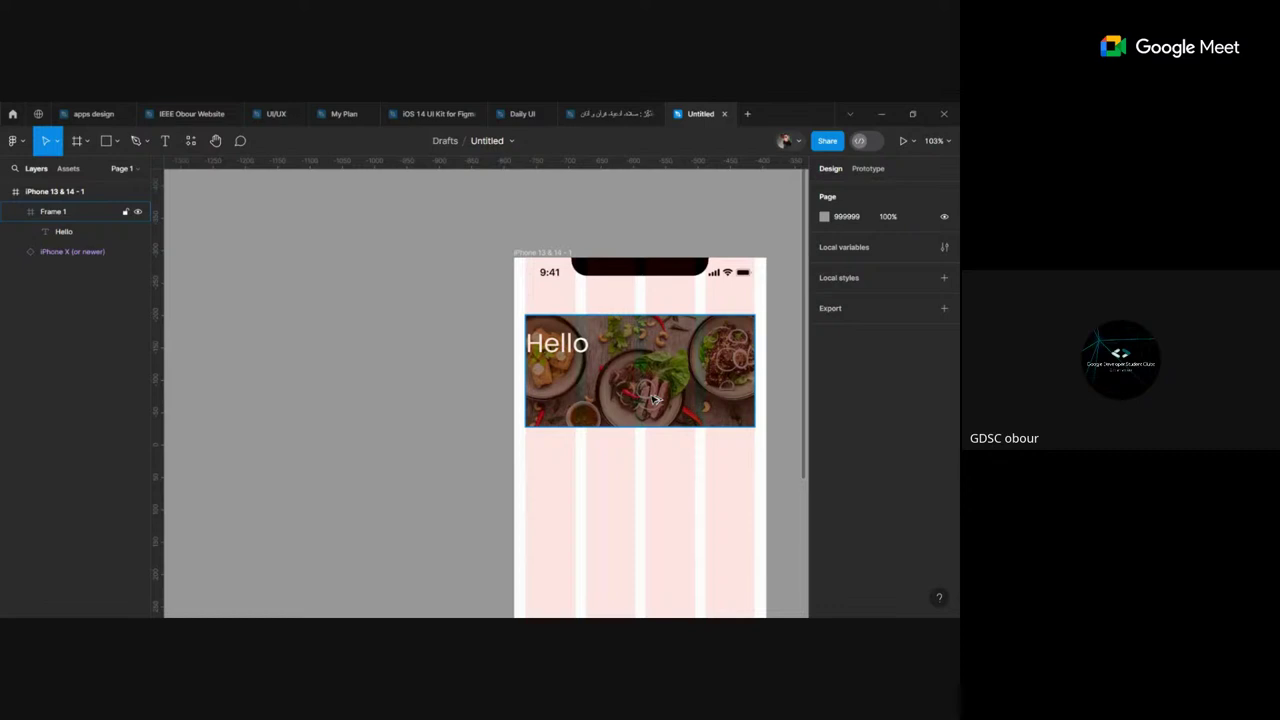
# Step: Alt-drag a copy of the banner left of the phone and delete its Hello text
pyautogui.click(655, 400)
pyautogui.moveTo(655, 400); pyautogui.dragTo(404, 400)
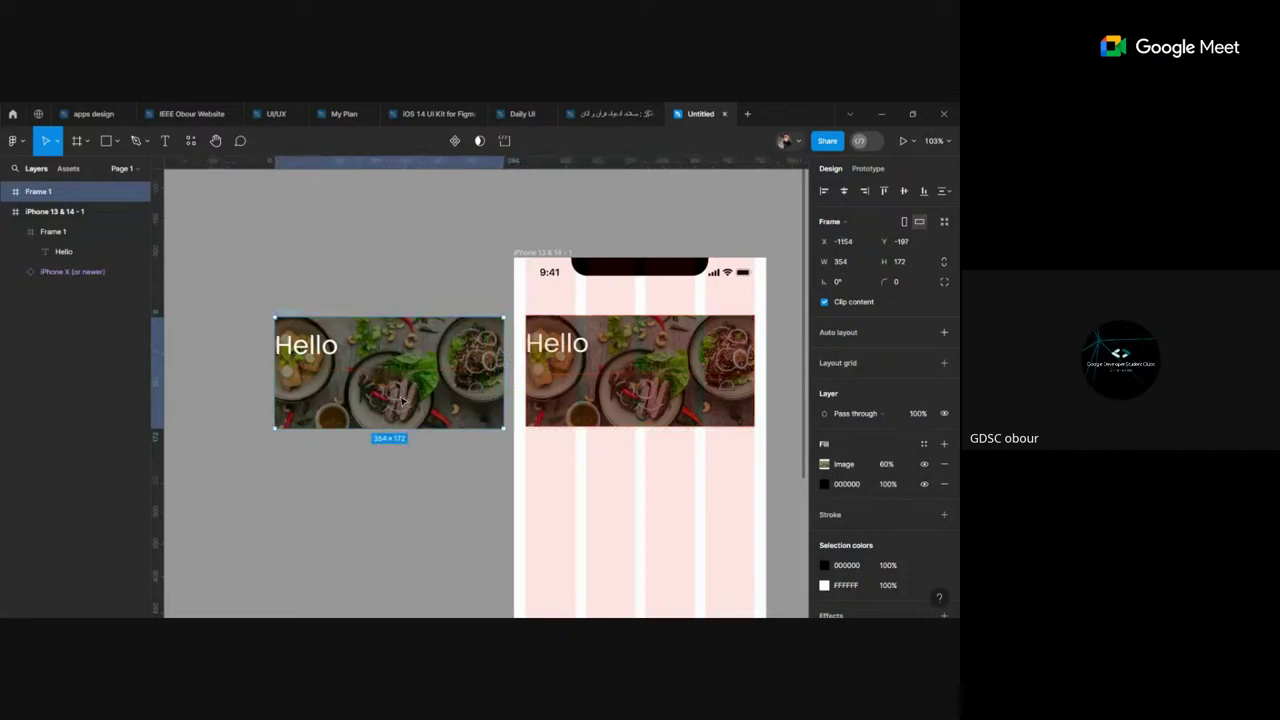
pyautogui.press('c')
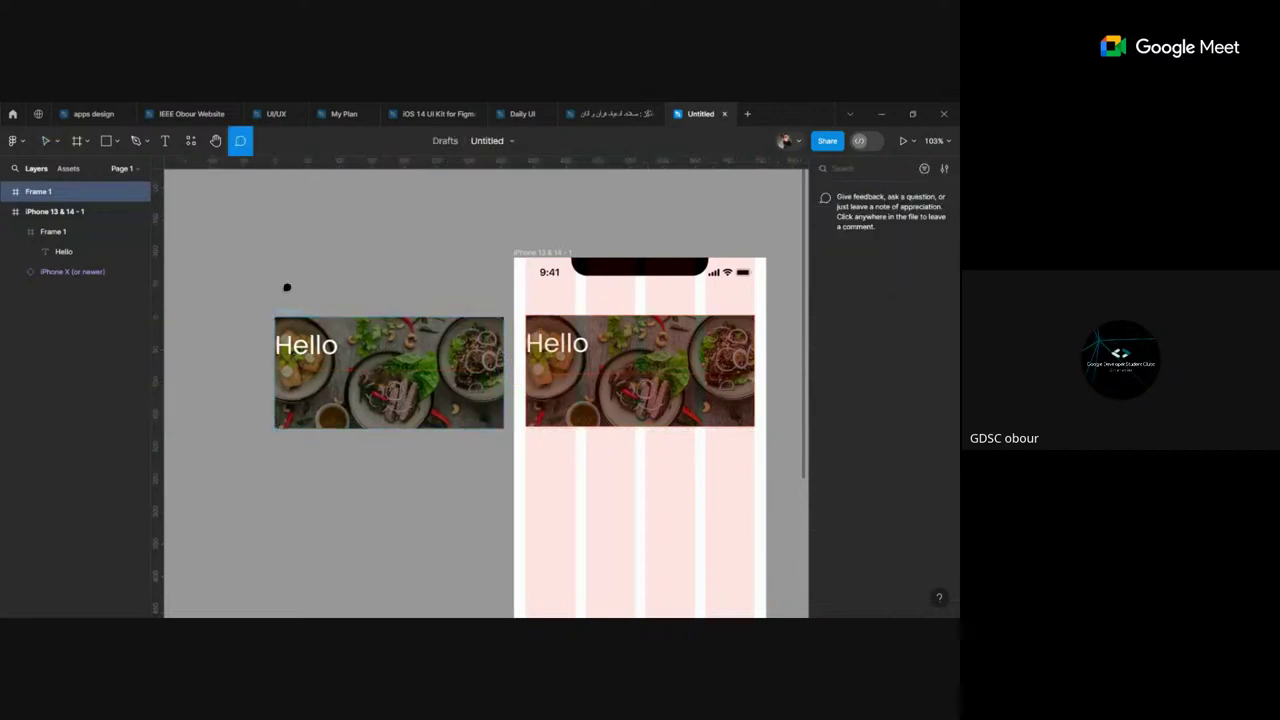
pyautogui.click(41, 141)
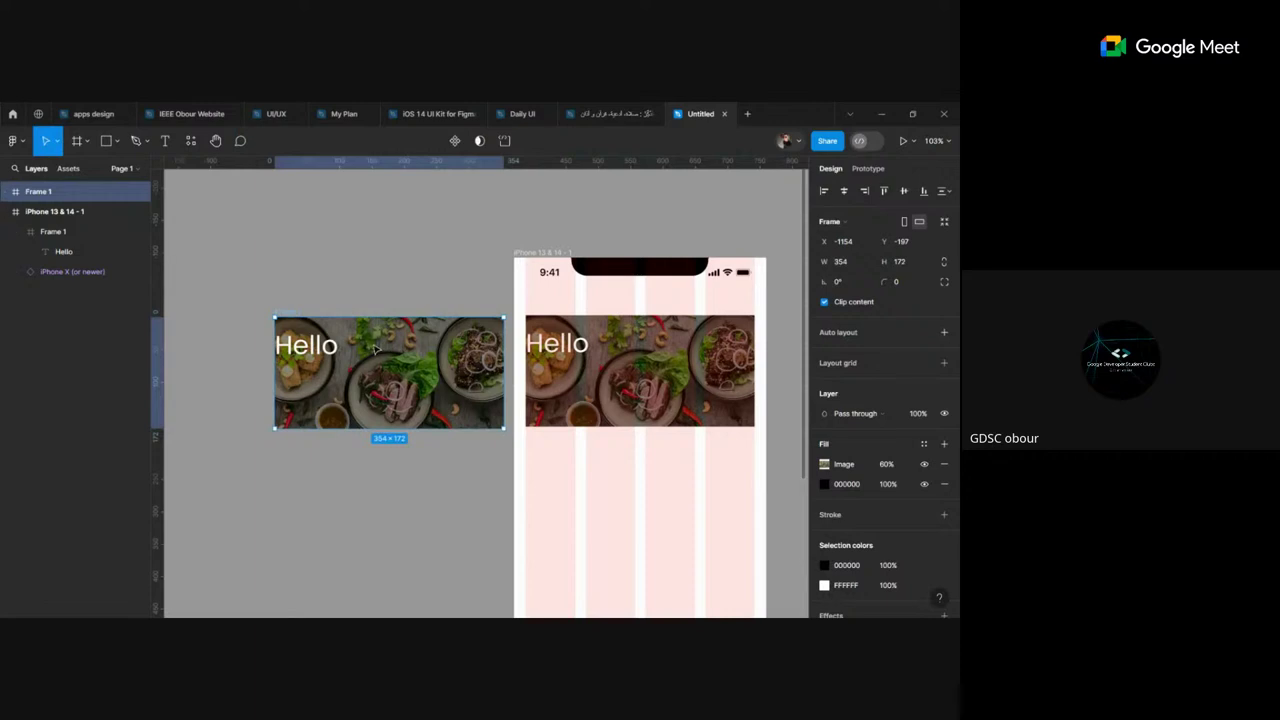
pyautogui.press('Escape')
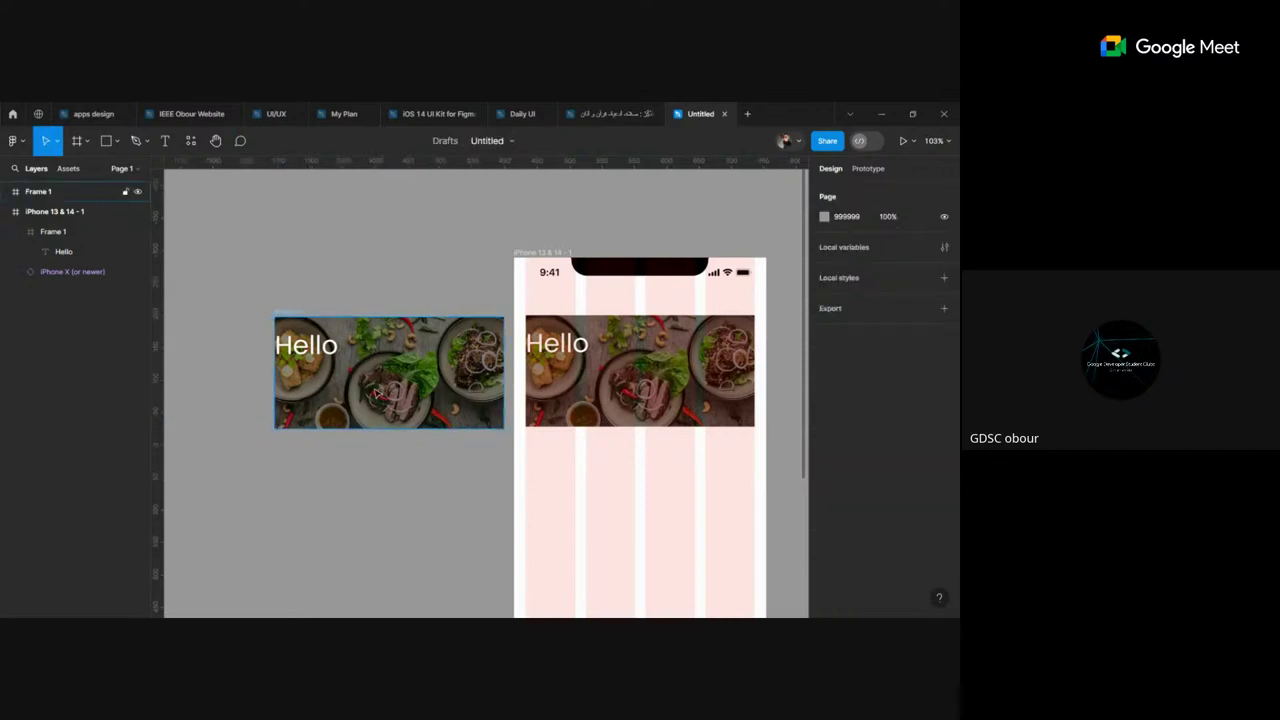
pyautogui.click(292, 322)
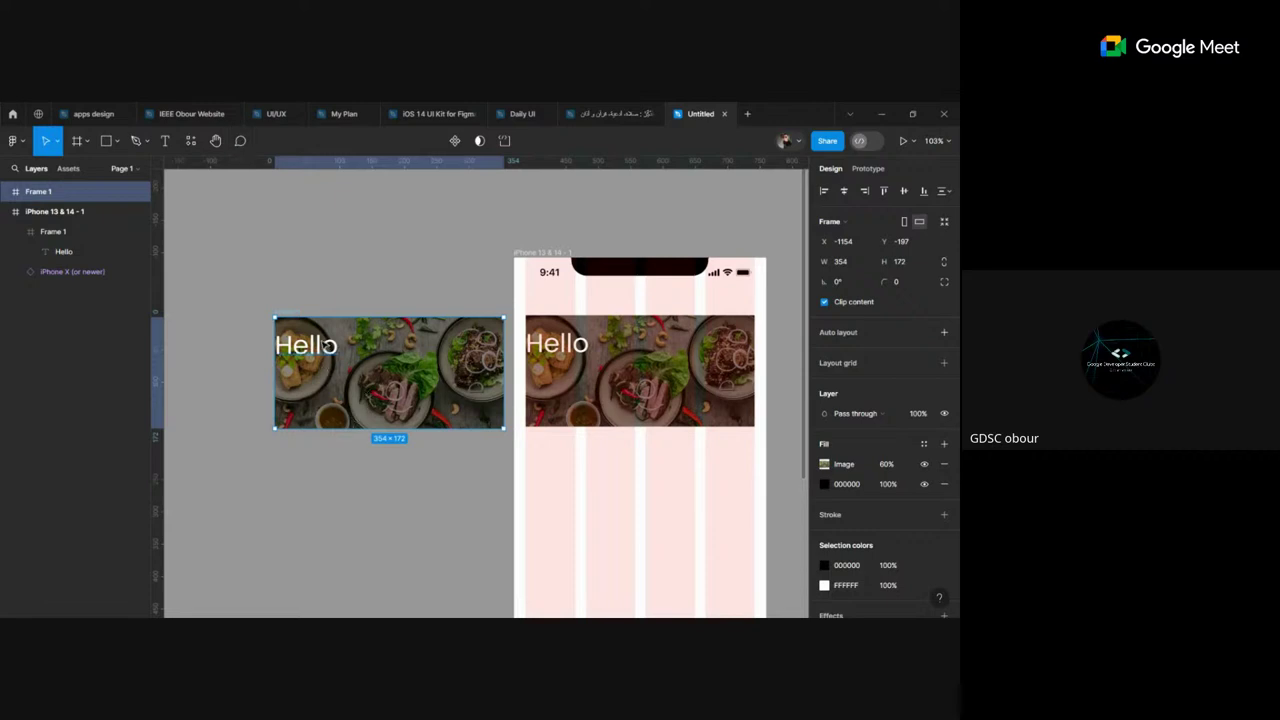
pyautogui.doubleClick(329, 346)
pyautogui.press('Delete')
# Step: Duplicate the text-free food frame with Ctrl+D and move the copy down and right
pyautogui.click(325, 360)
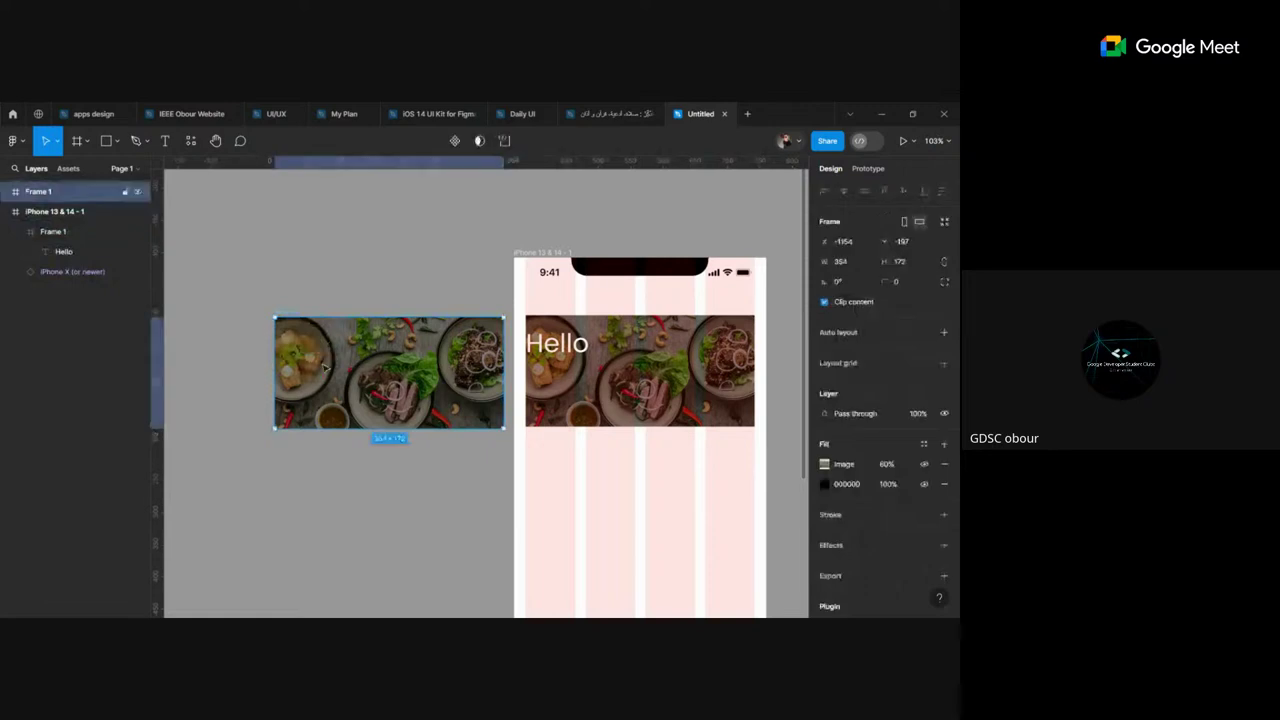
pyautogui.hotkey('ctrl', 'd')
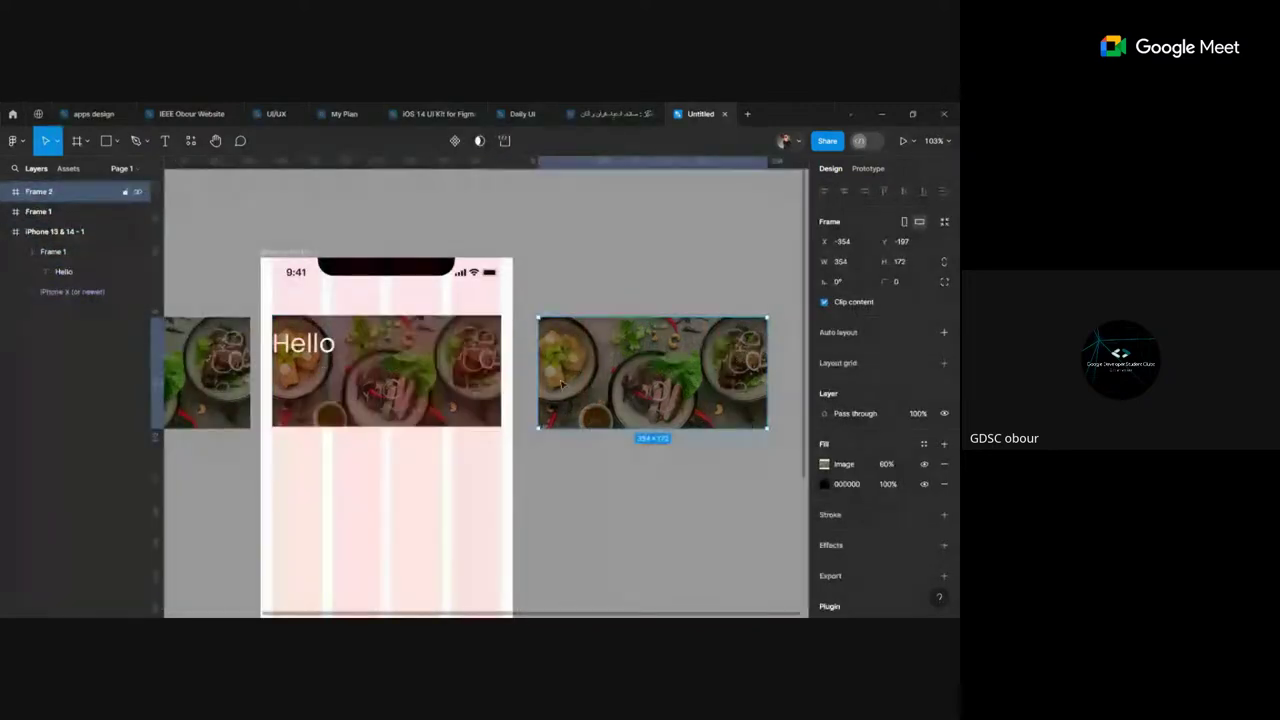
pyautogui.moveTo(616, 380); pyautogui.dragTo(657, 440)
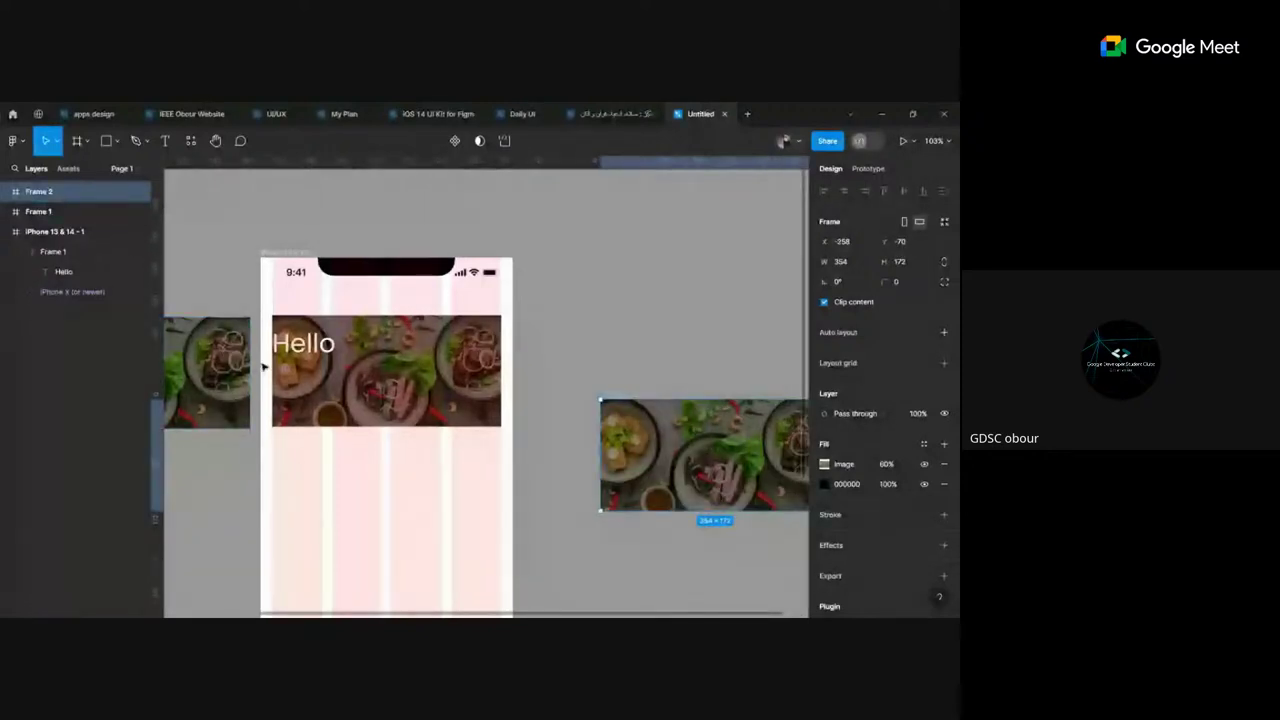
# Step: Pull another banner copy out of the phone below the left image, then delete it
pyautogui.doubleClick(322, 344)
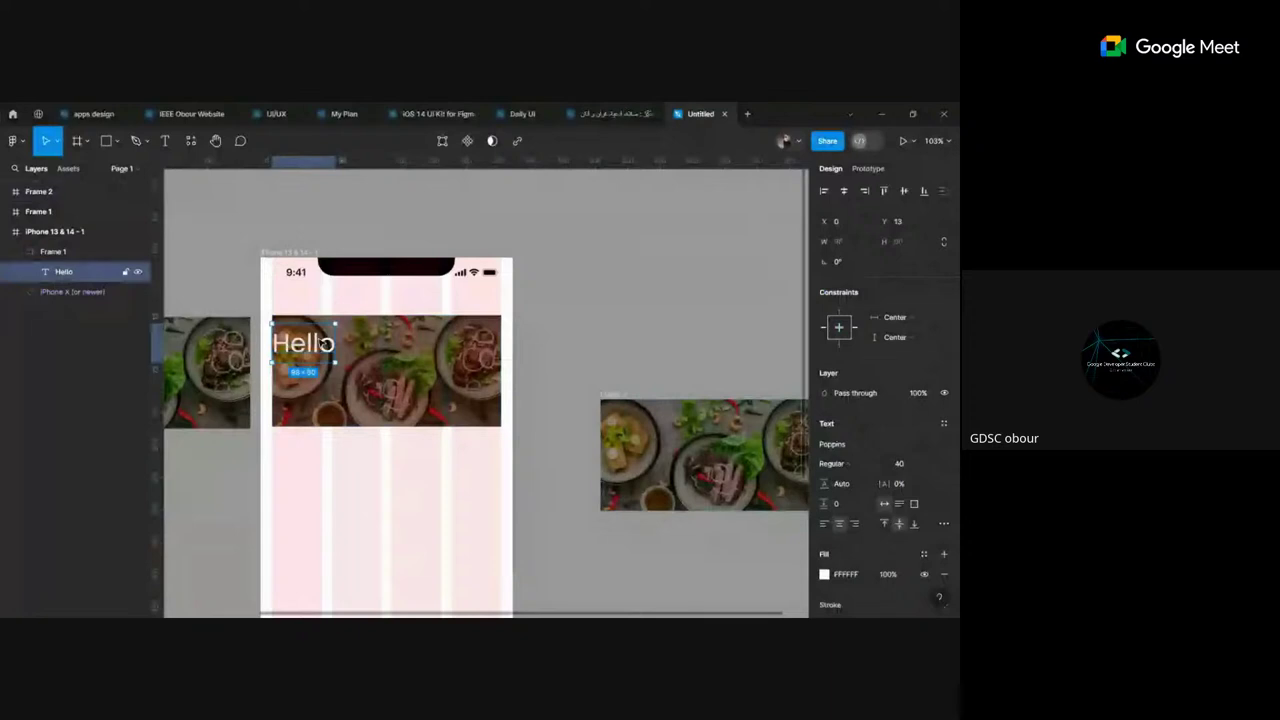
pyautogui.click(380, 380)
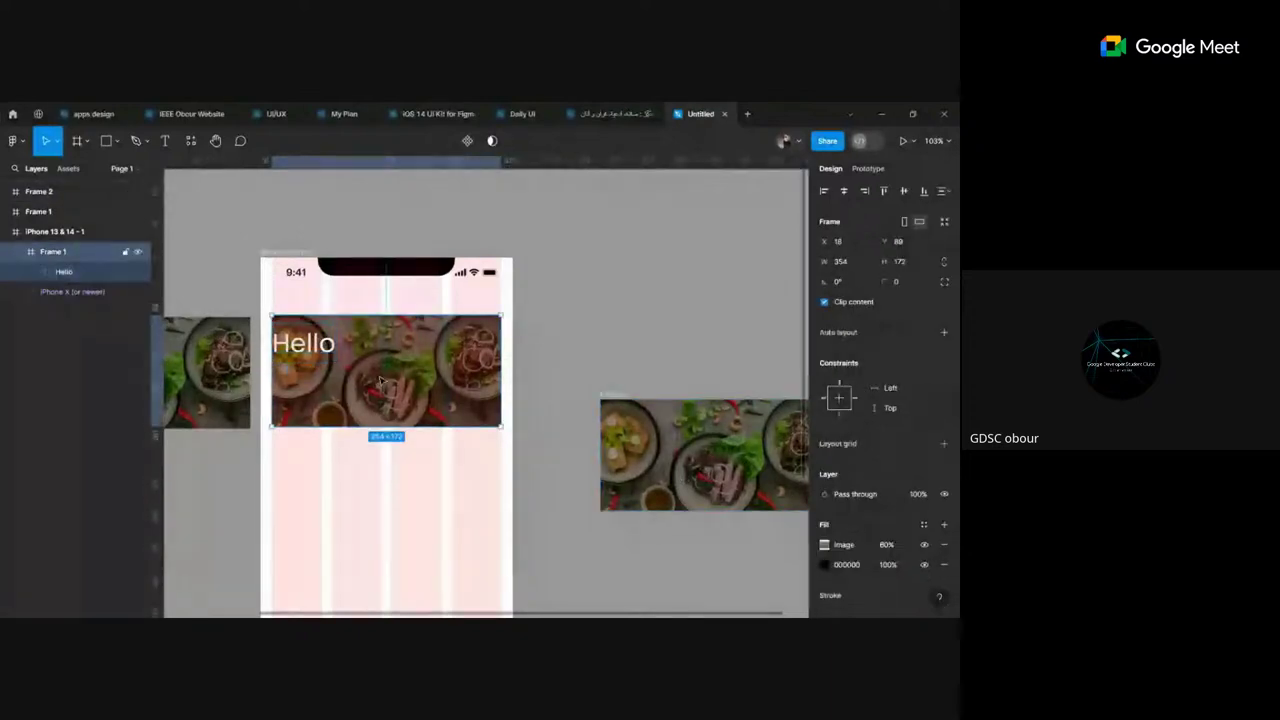
pyautogui.moveTo(380, 380); pyautogui.dragTo(285, 497)
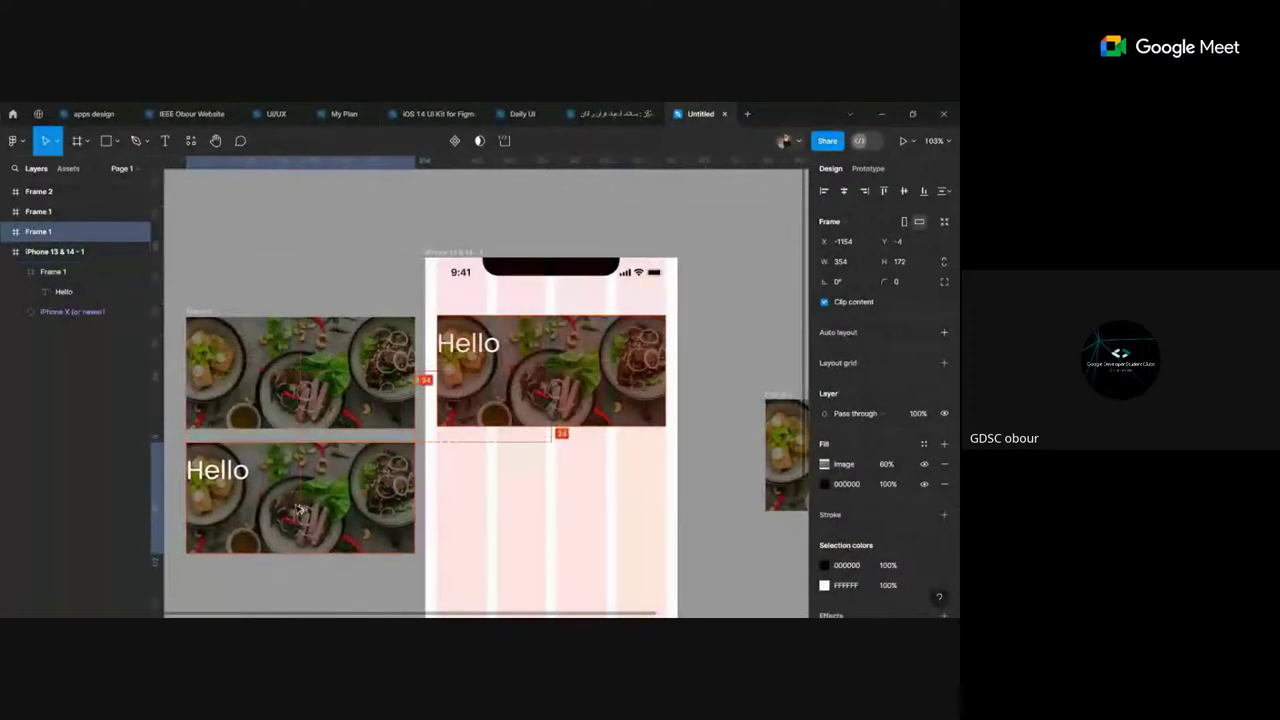
pyautogui.moveTo(285, 497); pyautogui.dragTo(297, 517)
pyautogui.scroll(2, 300, 500)
pyautogui.scroll(2, 400, 460)
pyautogui.scroll(2, 470, 420)
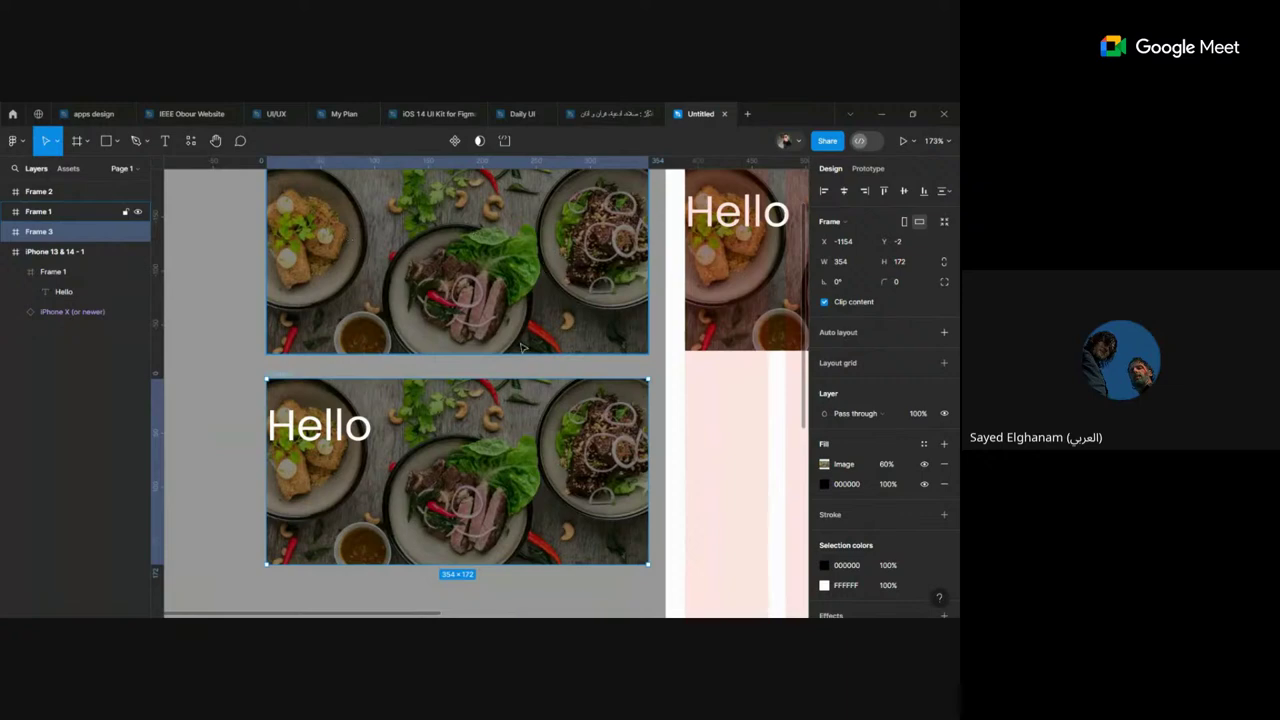
pyautogui.scroll(1, 400, 425)
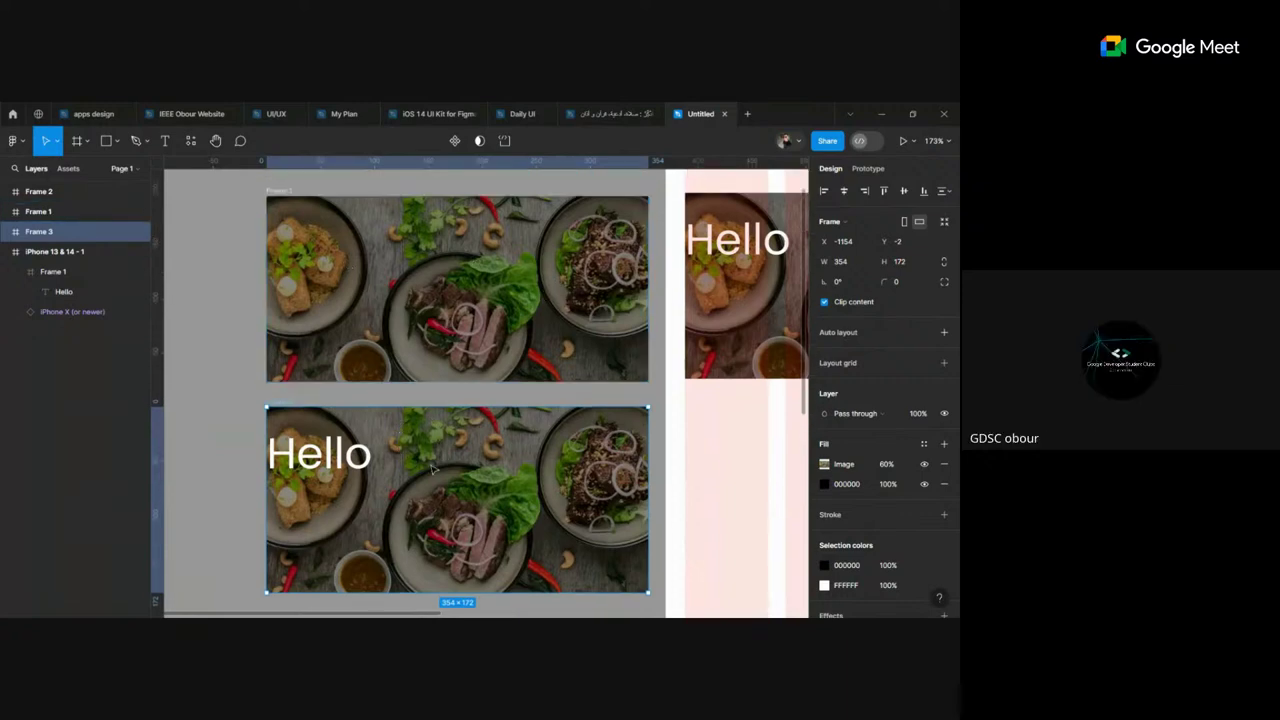
pyautogui.press('Delete')
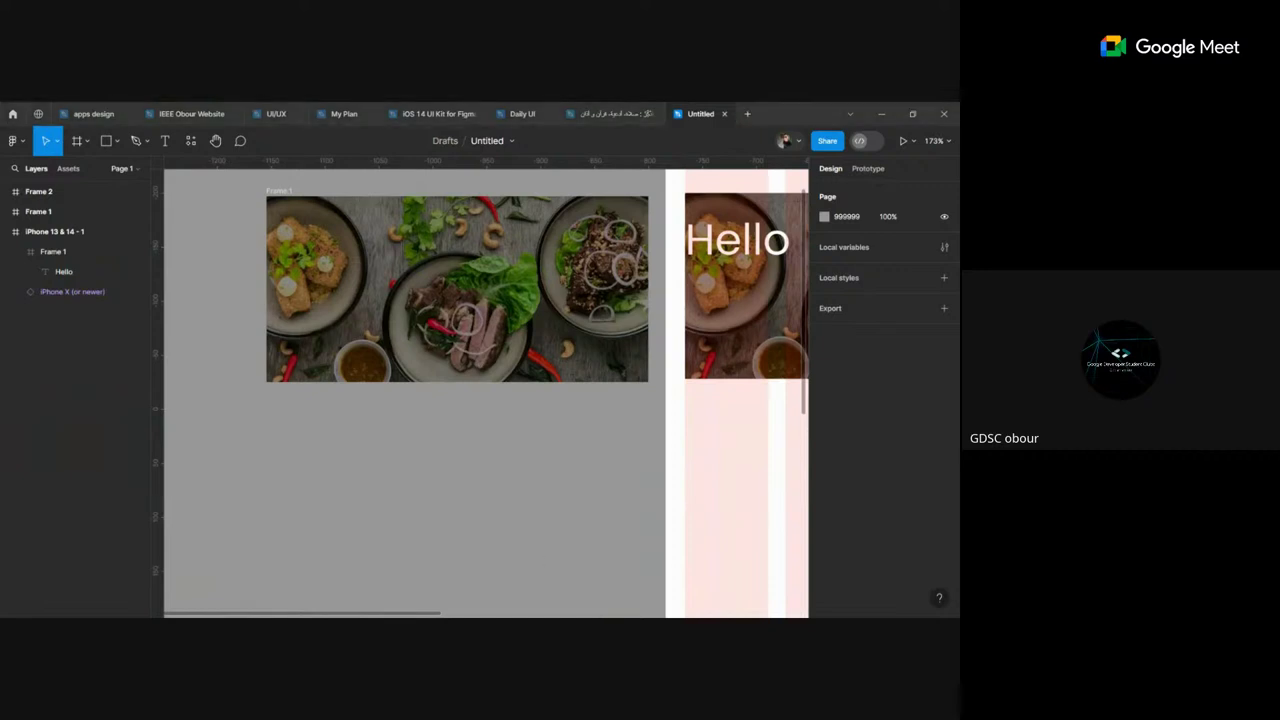
pyautogui.scroll(2, 489, 412)
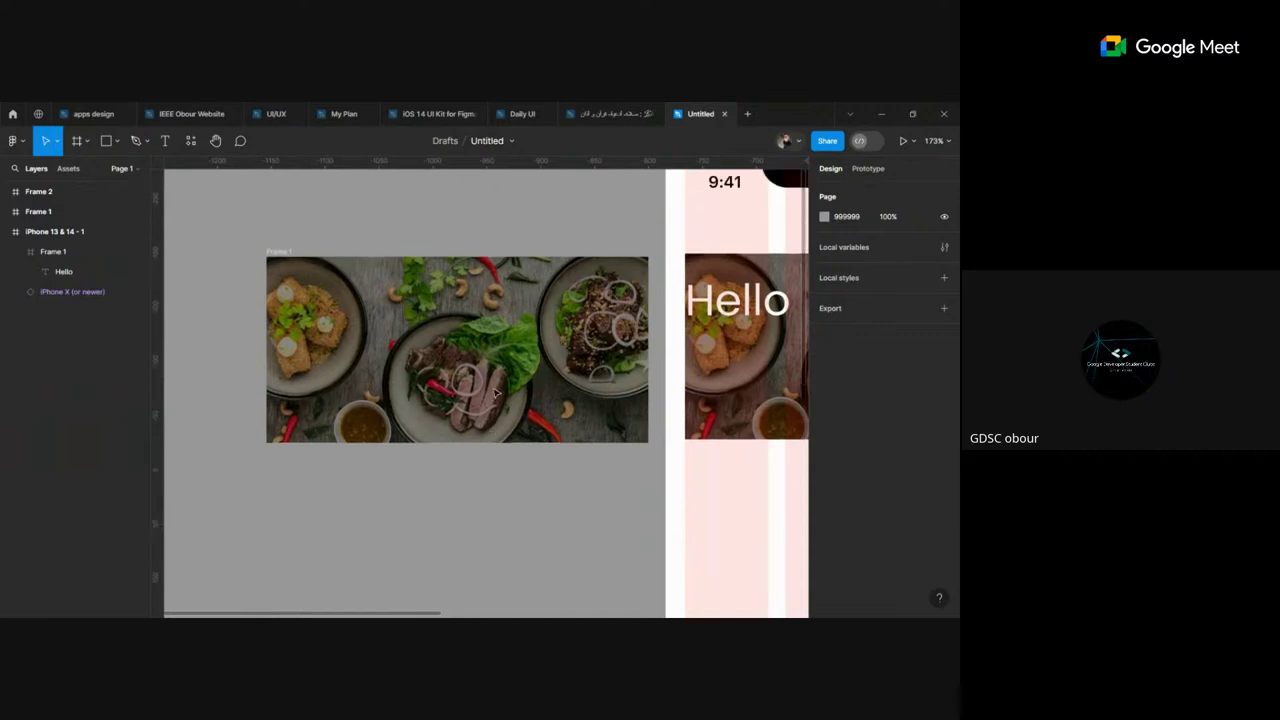
pyautogui.scroll(-3, 495, 393)
pyautogui.scroll(-3, 495, 393)
# Step: Delete the right-hand image copy and move the remaining frame further left of the phone
pyautogui.hscroll(3, 600, 420)
pyautogui.click(667, 433)
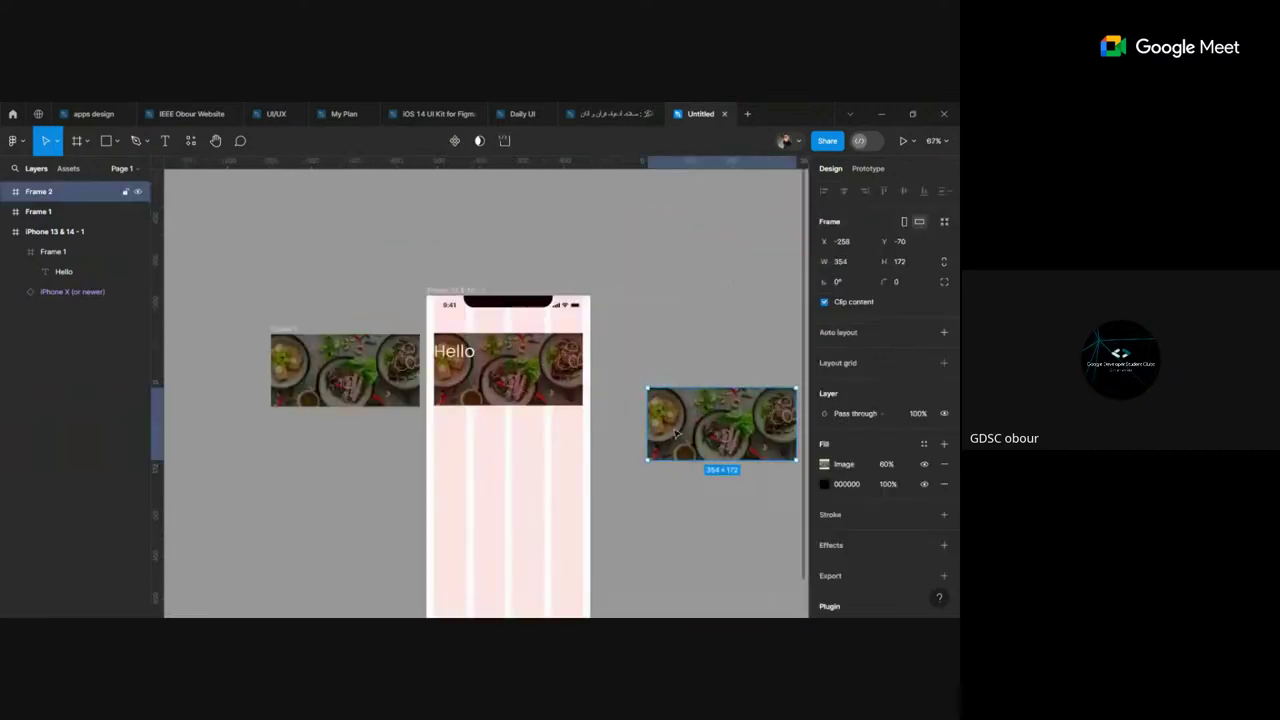
pyautogui.press('Delete')
pyautogui.hscroll(-2, 437, 388)
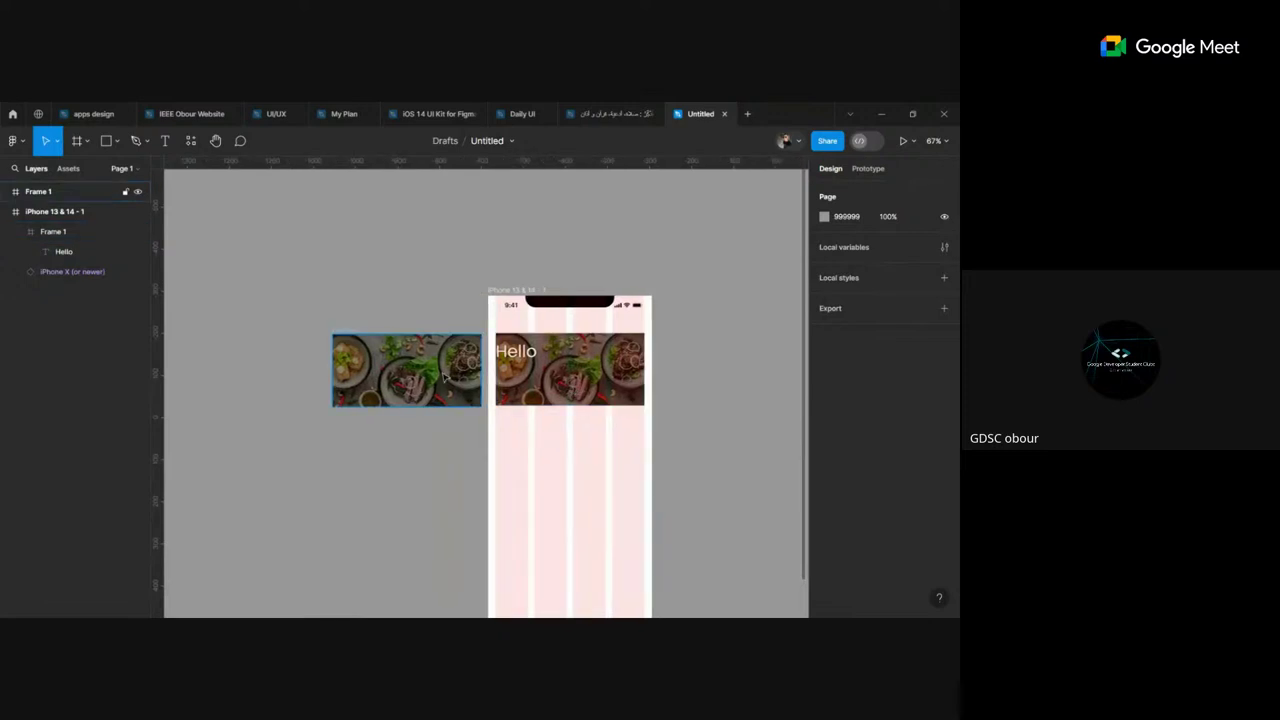
pyautogui.hscroll(-3, 437, 388)
pyautogui.keyDown('ctrl'); pyautogui.scroll(3, 437, 388); pyautogui.keyUp('ctrl')
pyautogui.click(560, 375)
pyautogui.hscroll(2, 560, 375)
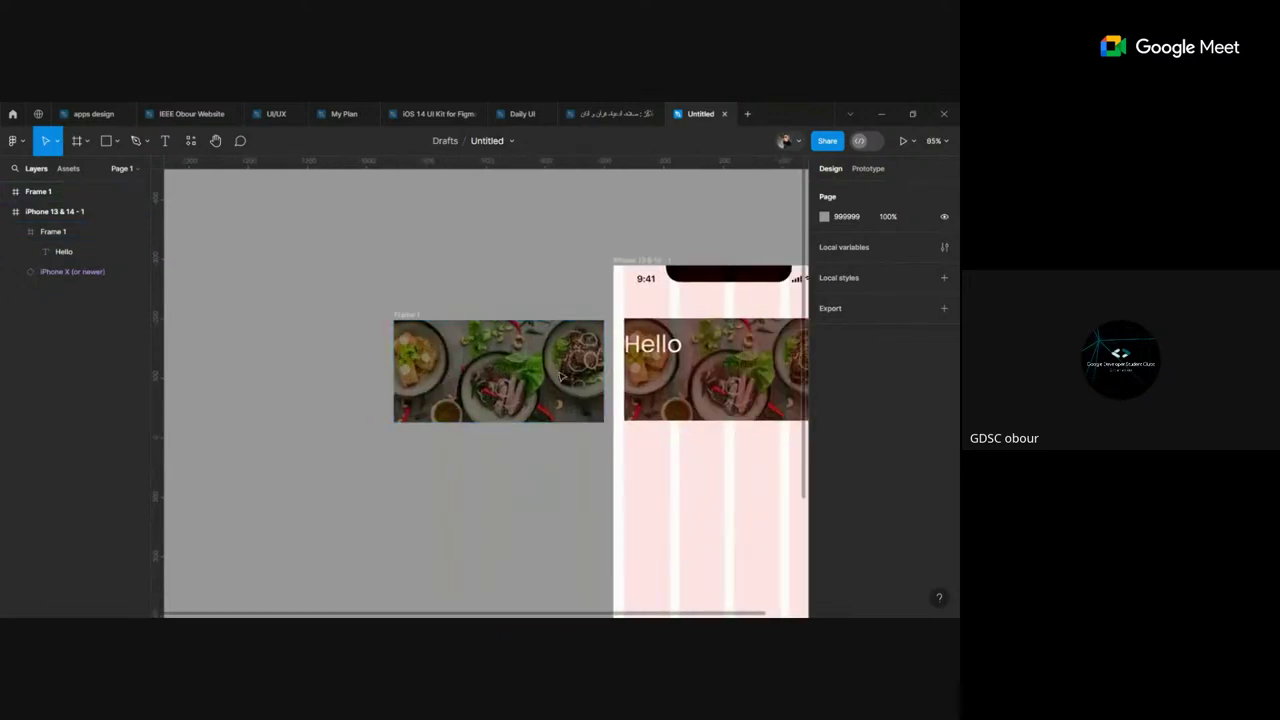
pyautogui.moveTo(567, 365); pyautogui.dragTo(409, 371)
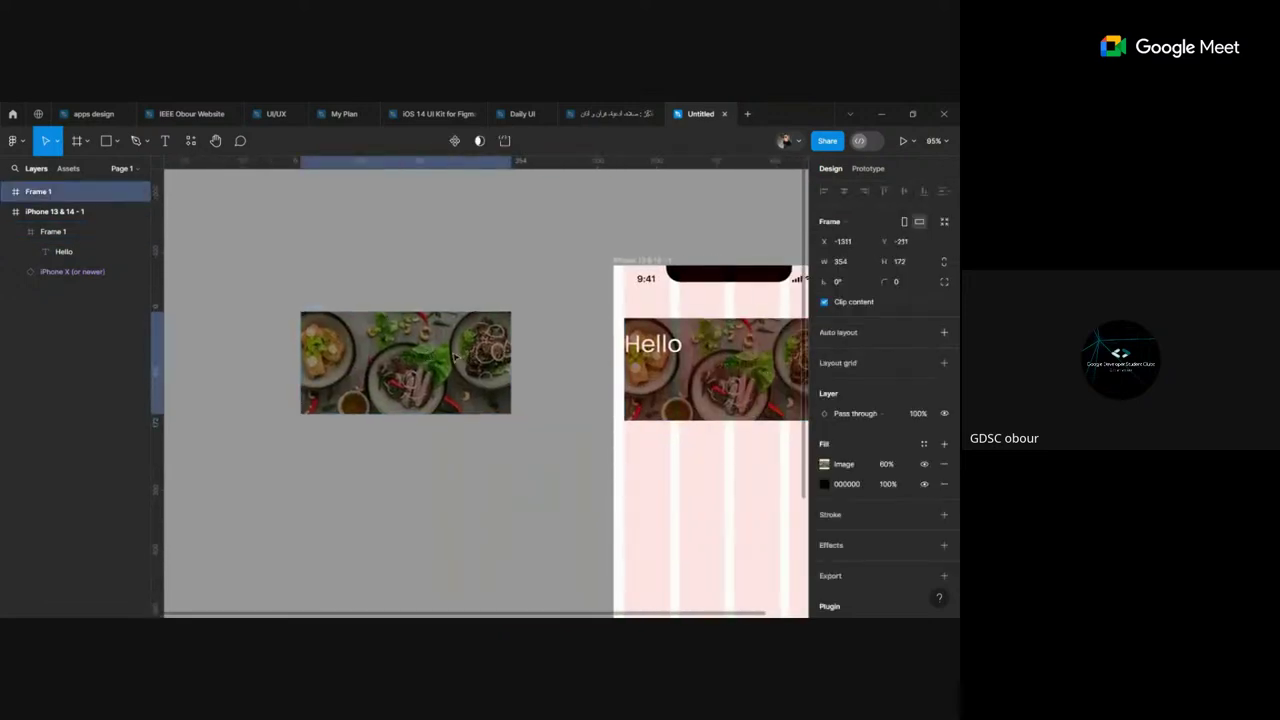
pyautogui.hscroll(-2, 409, 371)
pyautogui.hscroll(-3, 407, 372)
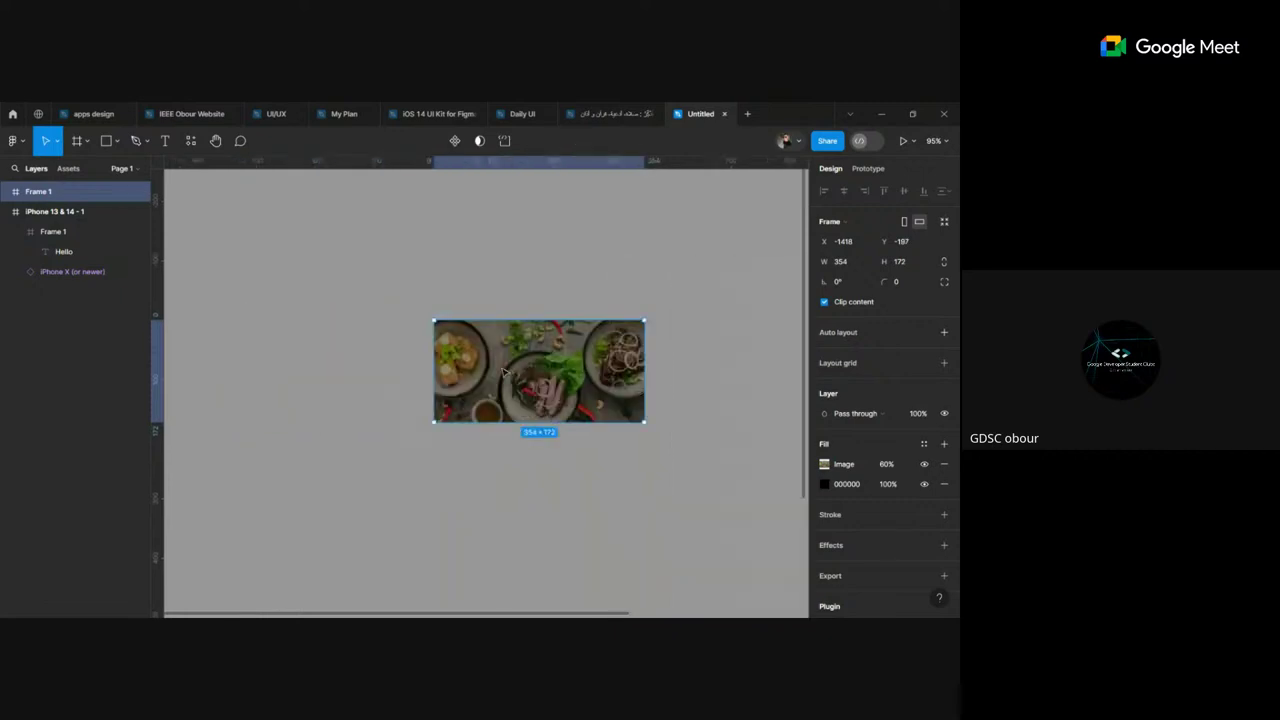
pyautogui.moveTo(508, 374); pyautogui.dragTo(413, 380)
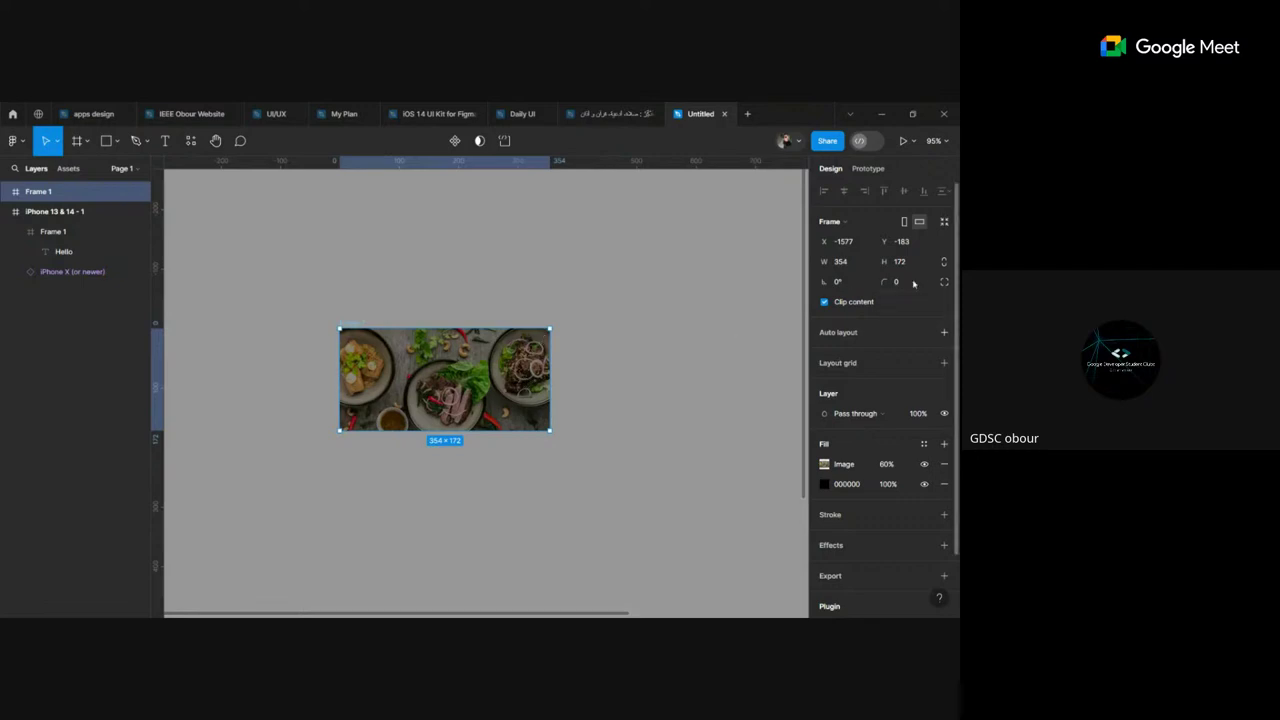
# Step: Round the food-image frame's corners to a radius of 12
pyautogui.write('12')
pyautogui.press('Return')
pyautogui.click(723, 376)
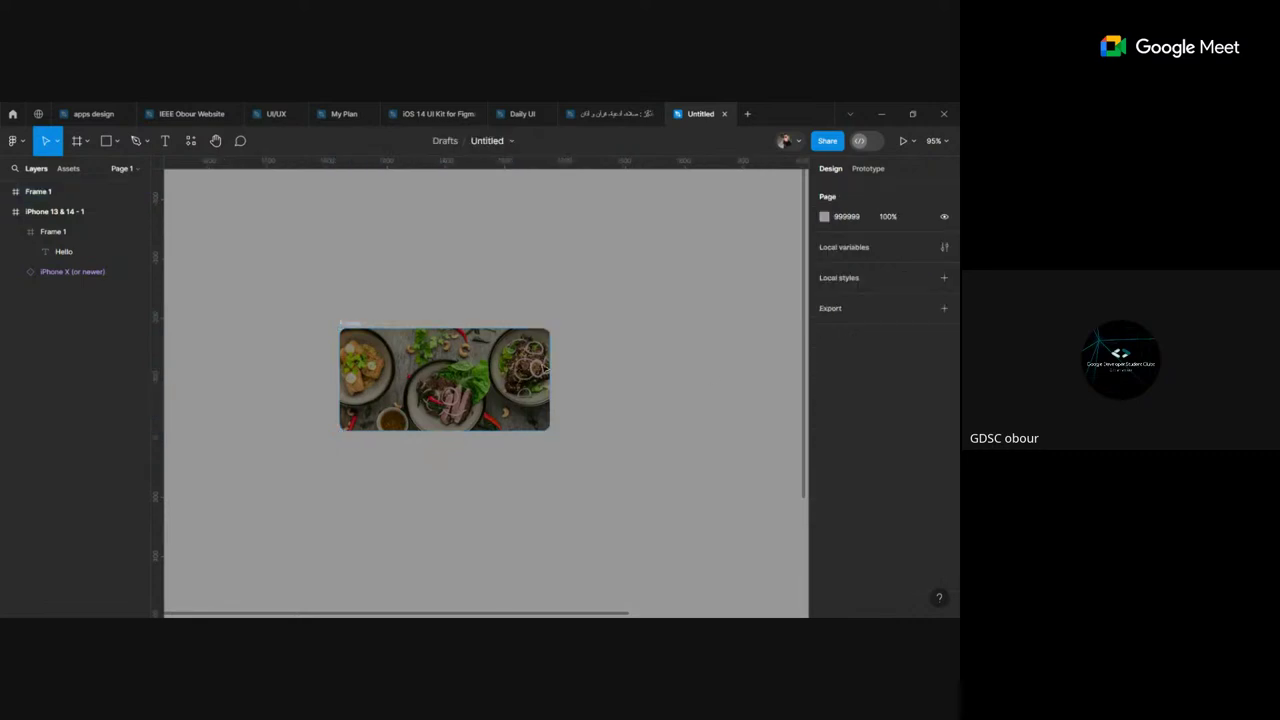
pyautogui.click(545, 372)
pyautogui.click(627, 365)
pyautogui.click(396, 368)
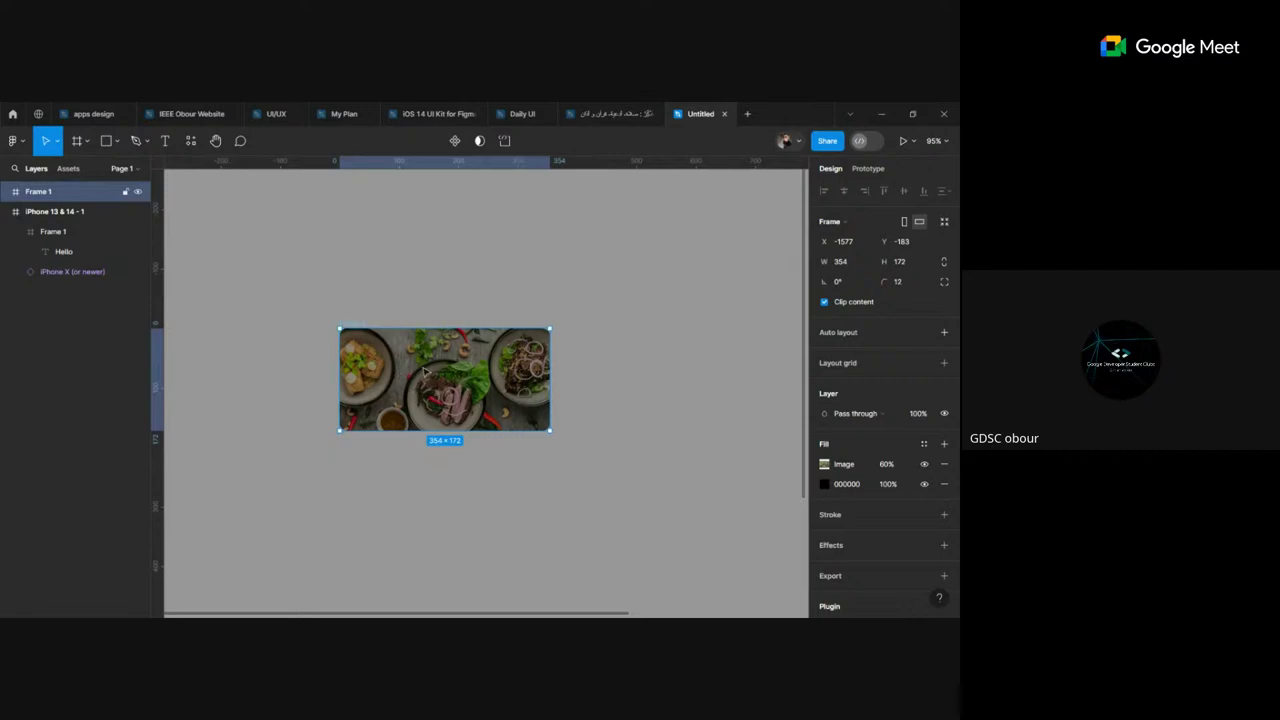
# Step: Add auto layout (Shift+A) so the food frame hugs its content at 354 × 172 with 10 padding
pyautogui.moveTo(396, 360)
pyautogui.rightClick(370, 355)
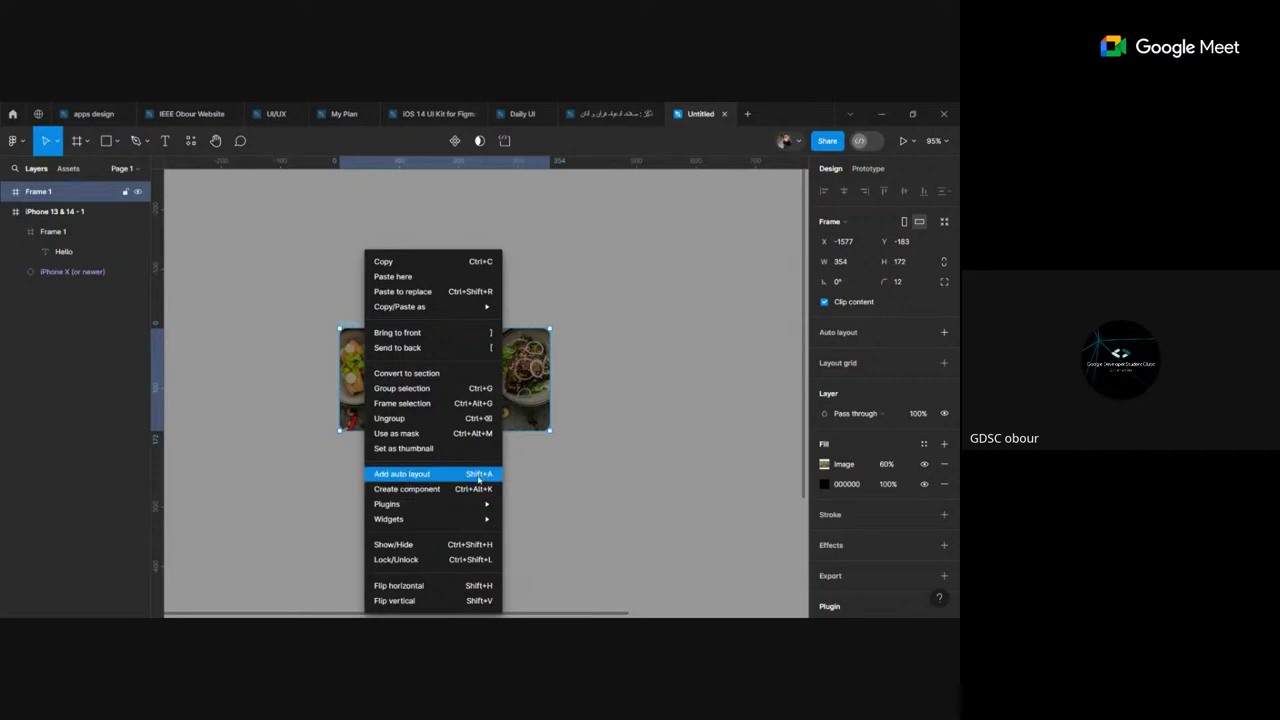
pyautogui.click(551, 460)
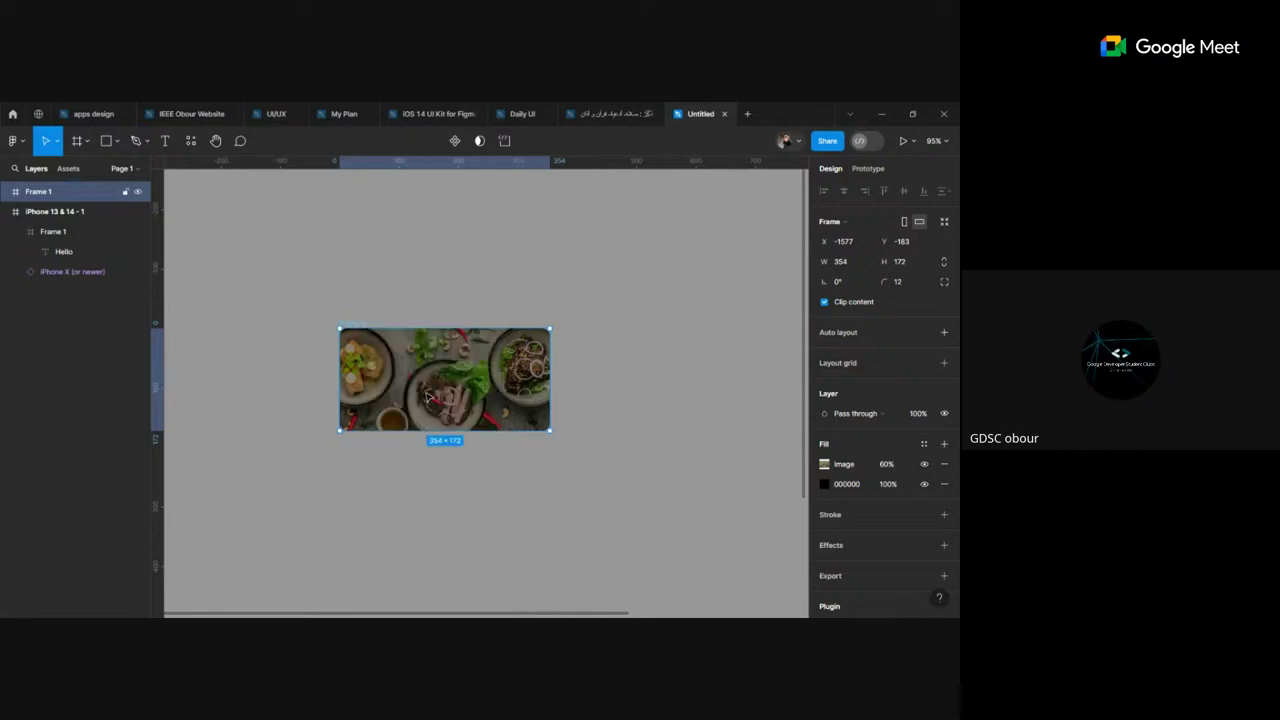
pyautogui.hotkey('shift', 'a')
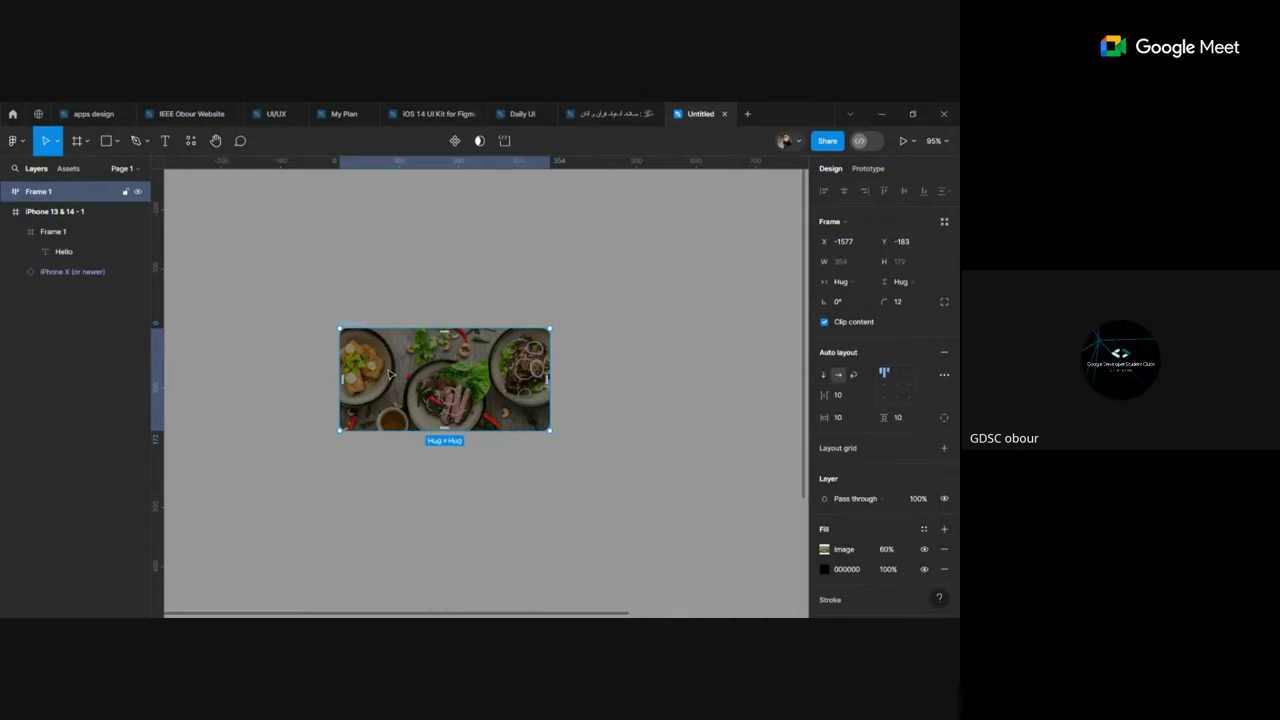
pyautogui.scroll(2, 390, 374)
pyautogui.scroll(3, 390, 374)
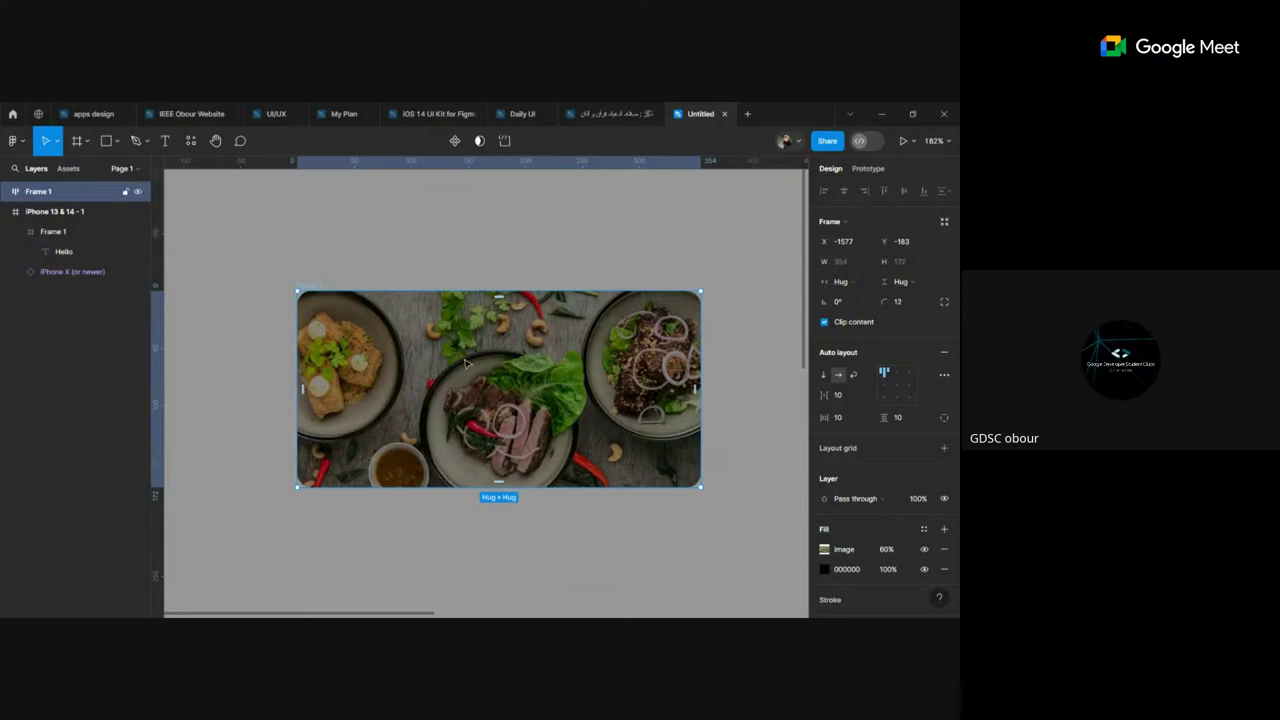
pyautogui.hscroll(1, 466, 364)
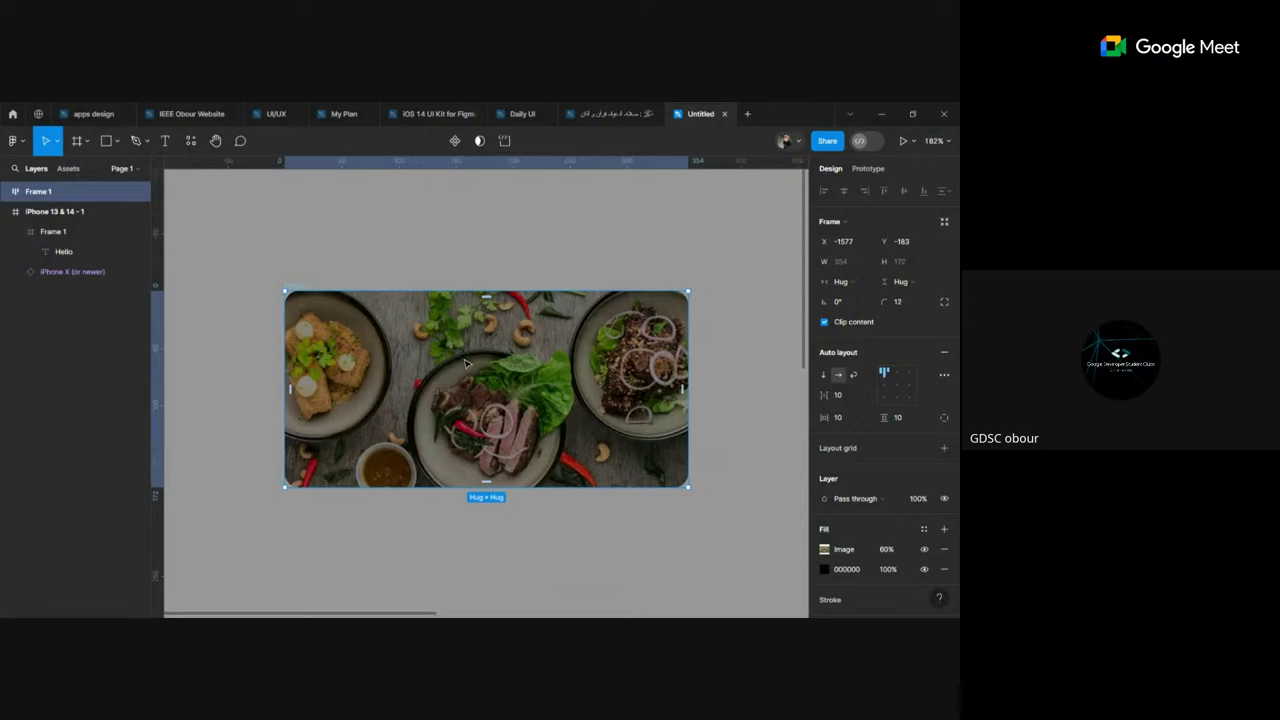
pyautogui.scroll(-3, 466, 364)
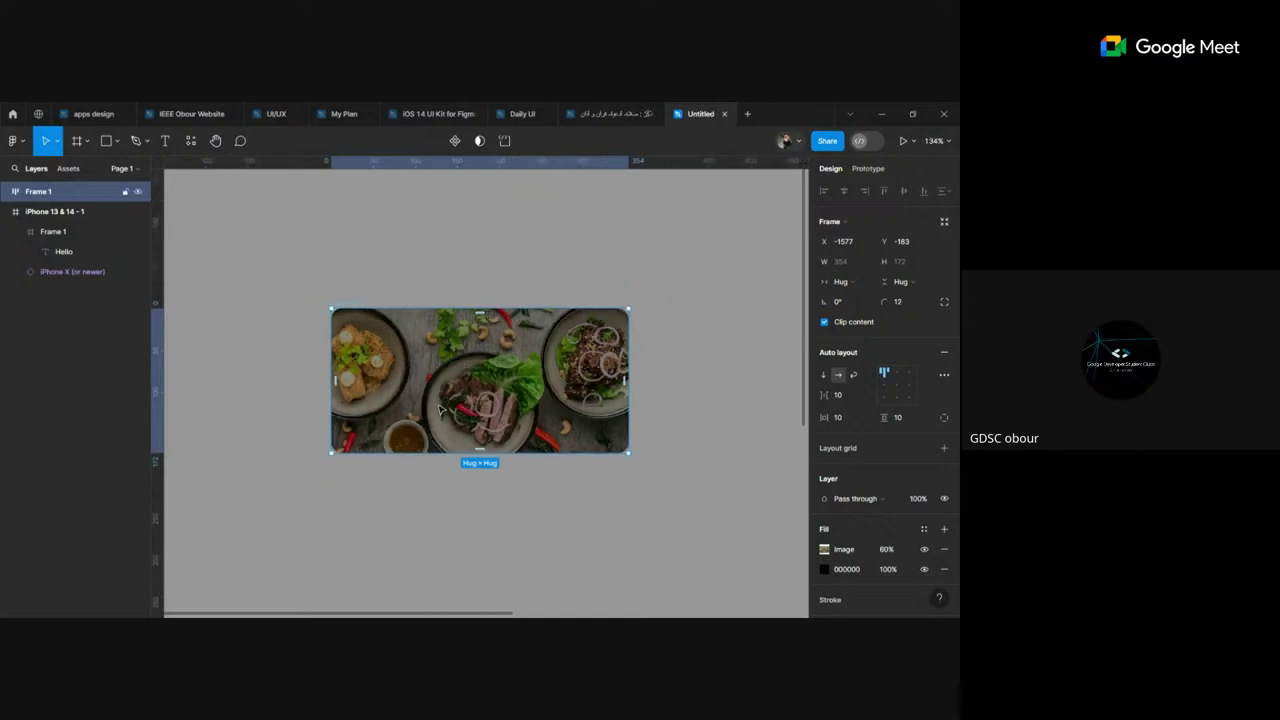
# Step: Discard a duplicate of the food image frame and move the frame down and right
pyautogui.hotkey('ctrl', 'd')
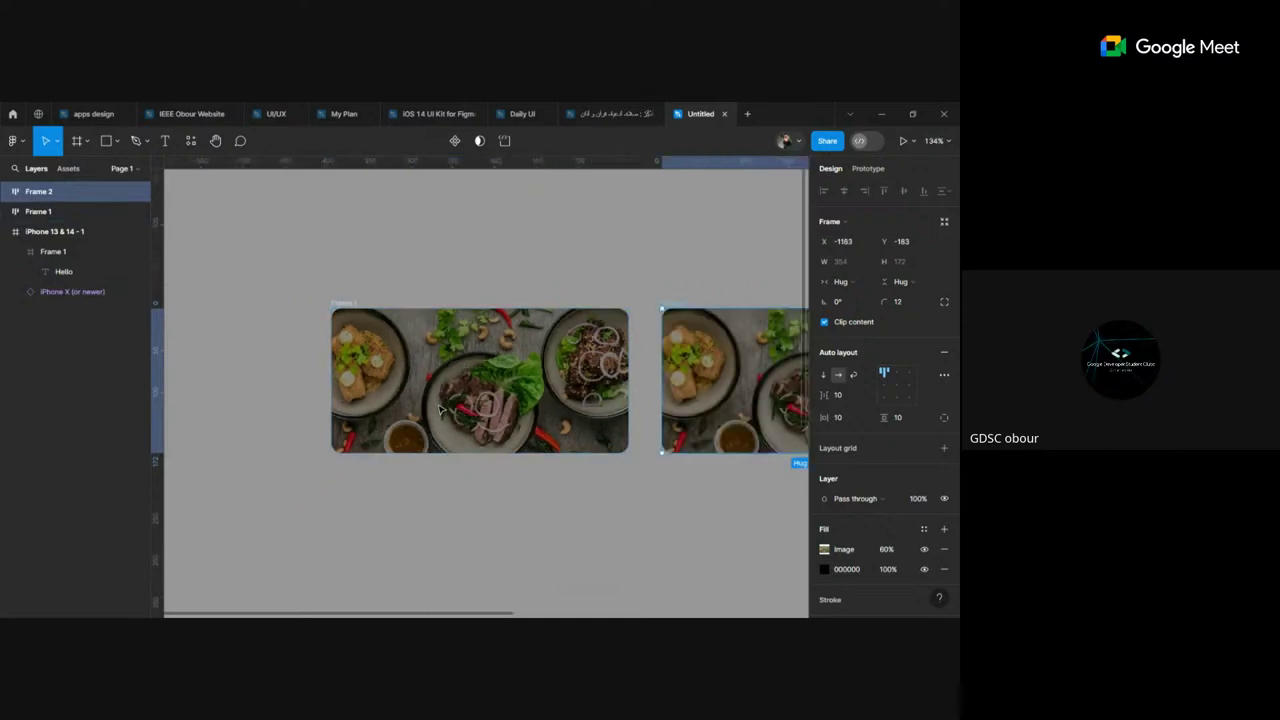
pyautogui.hscroll(2, 440, 411)
pyautogui.hscroll(10, 440, 409)
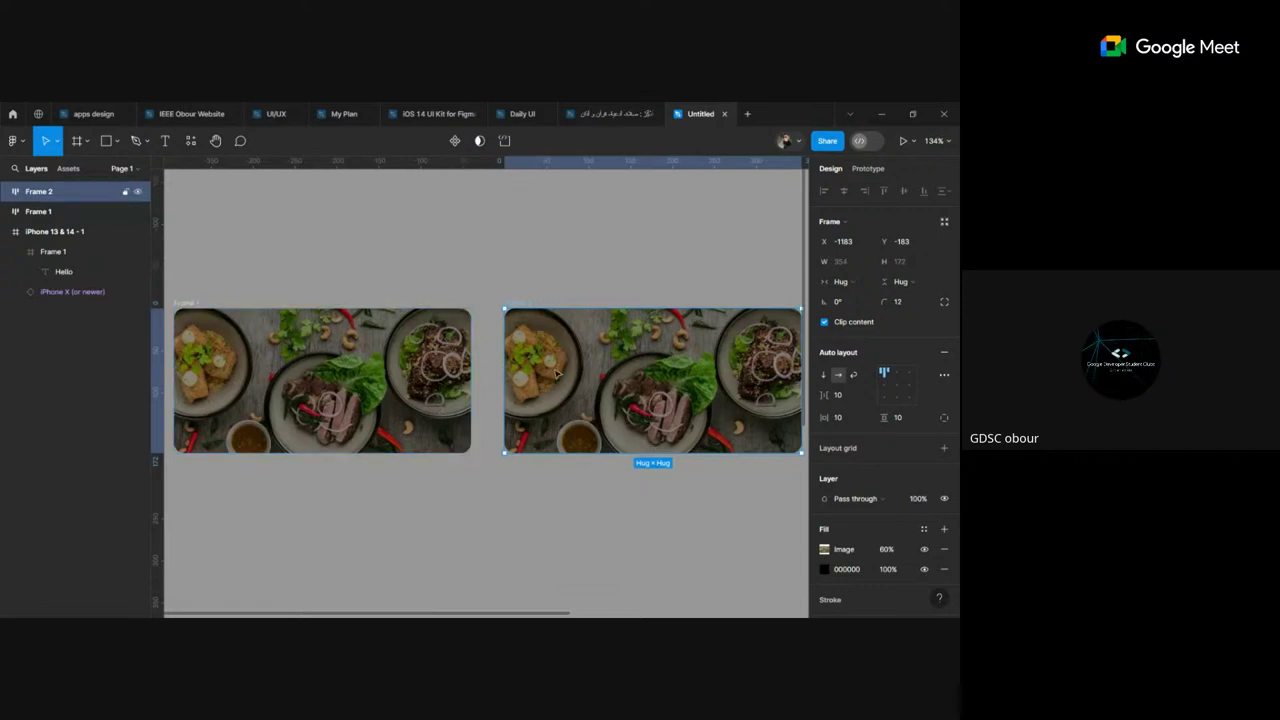
pyautogui.press('Delete')
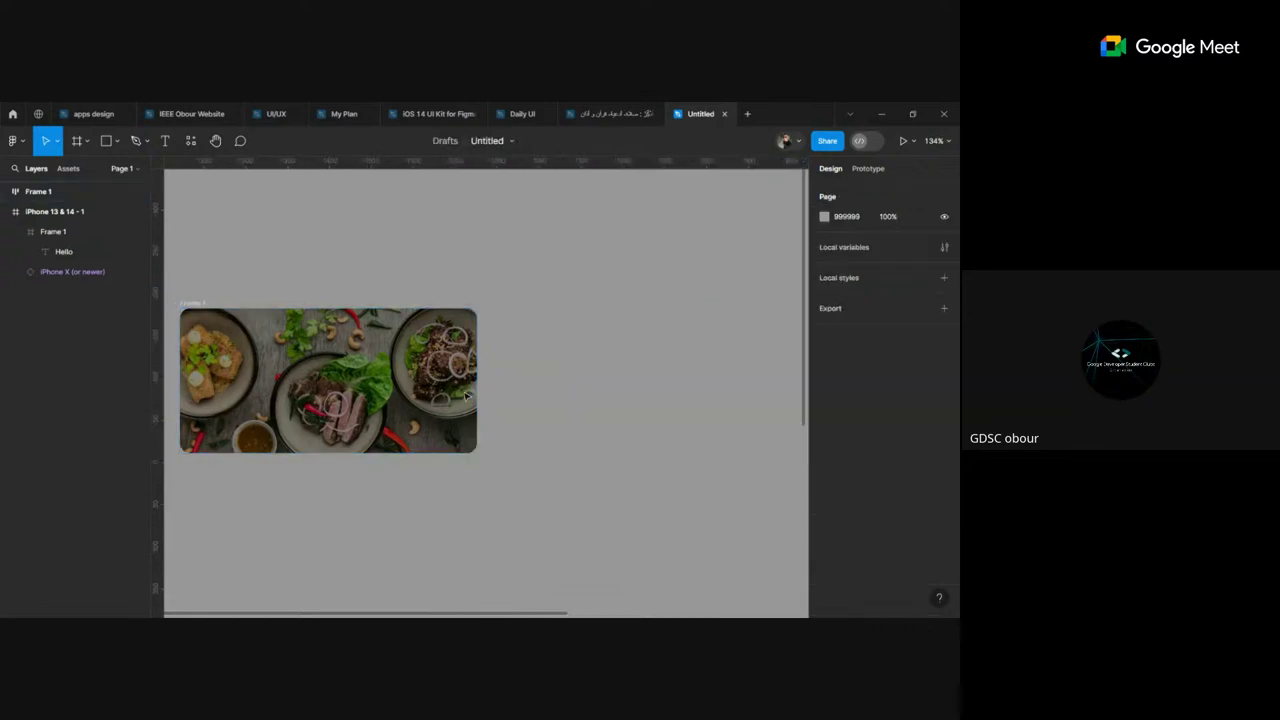
pyautogui.hscroll(-10, 466, 398)
pyautogui.click(466, 398)
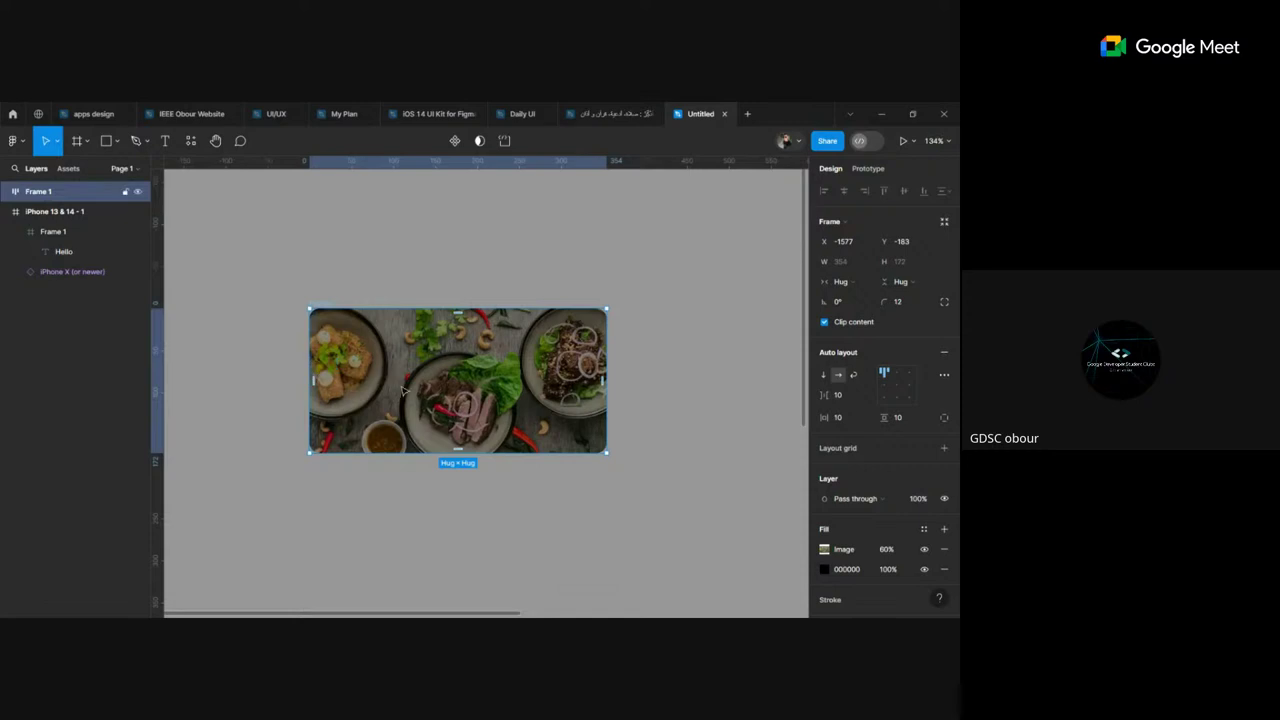
pyautogui.moveTo(452, 388); pyautogui.dragTo(487, 433)
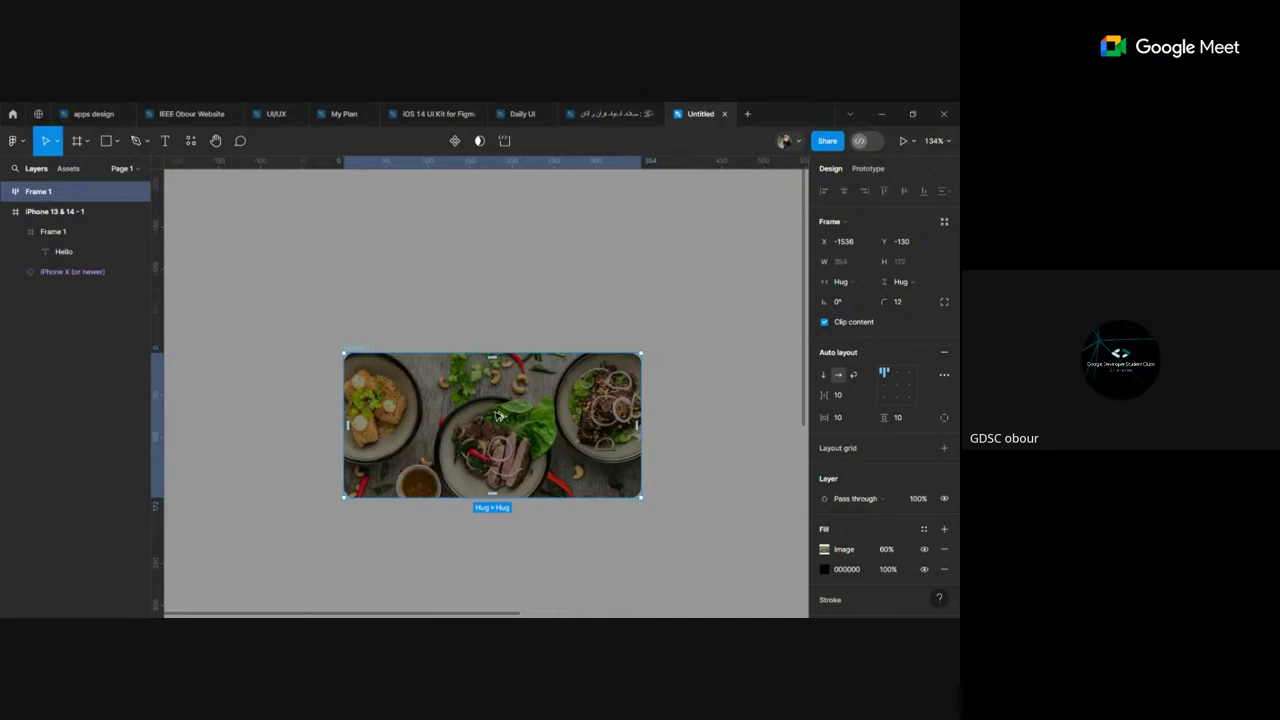
pyautogui.moveTo(497, 415)
pyautogui.mouseDown()
pyautogui.moveTo(507, 566)
pyautogui.moveTo(681, 481)
pyautogui.moveTo(561, 416)
pyautogui.mouseUp()
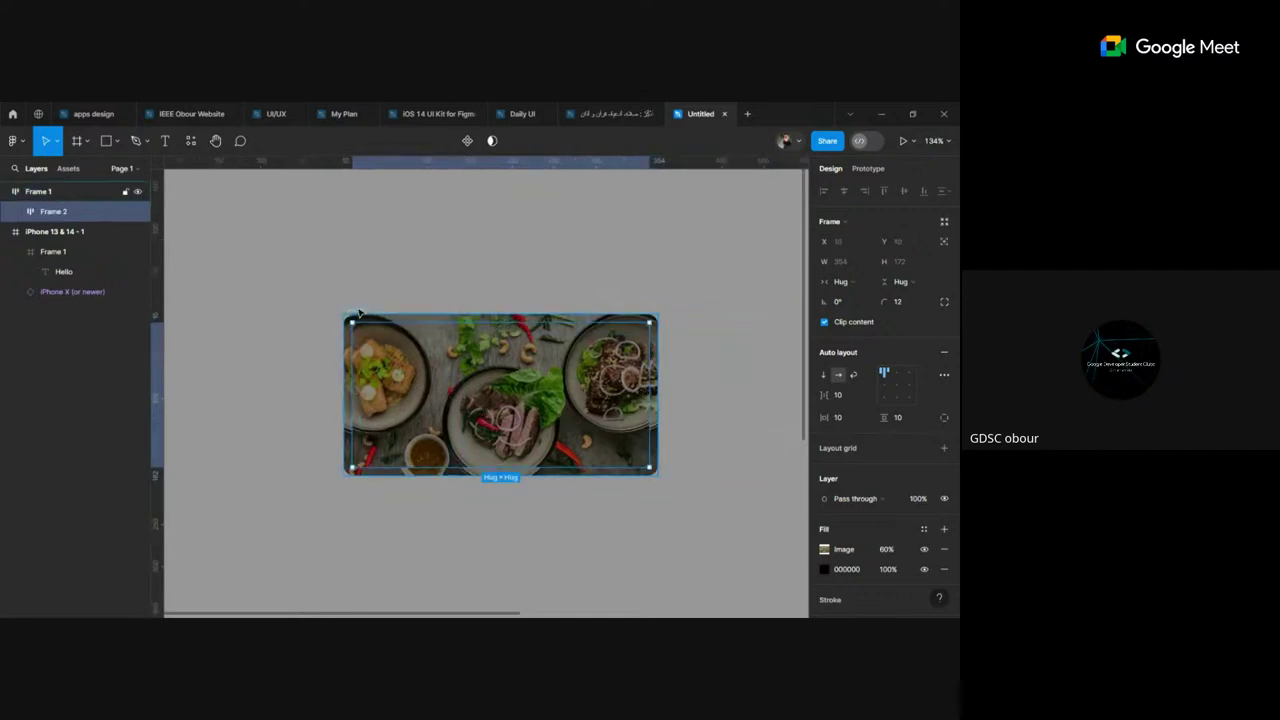
# Step: Remove the outer frame's photo fill and make its remaining fill white (FFFFFF)
pyautogui.press('Escape')
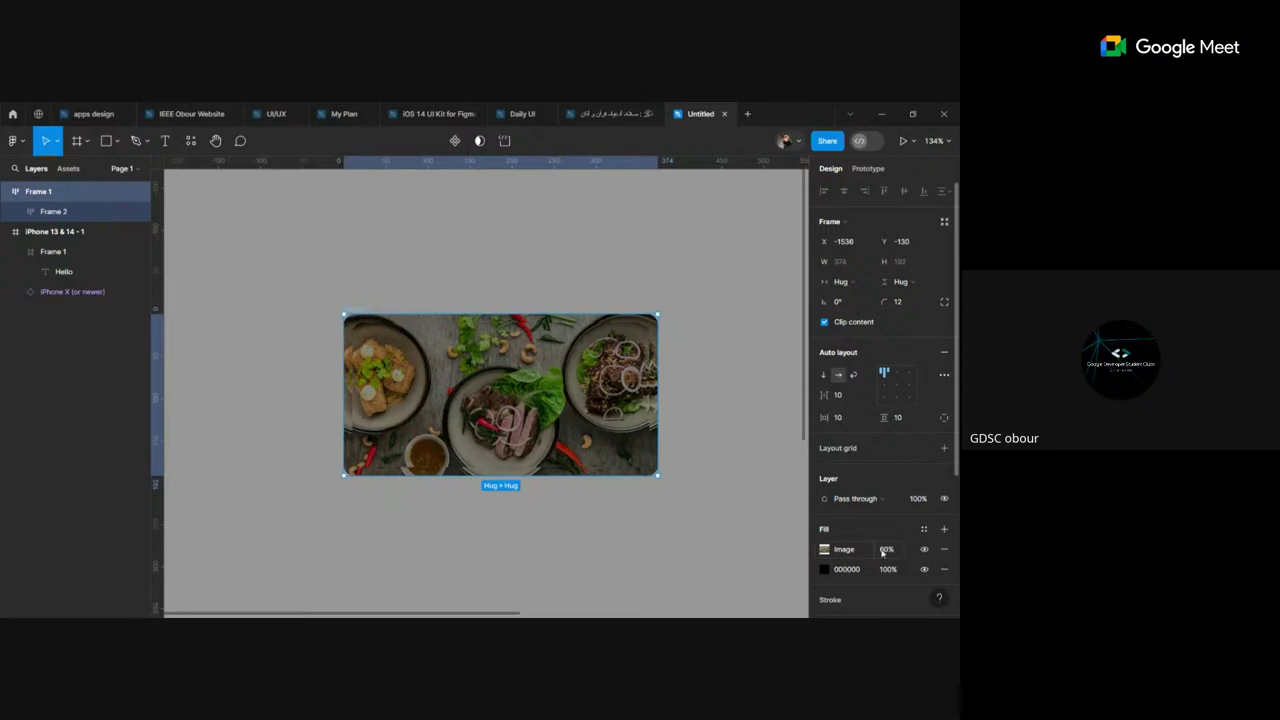
pyautogui.click(944, 549)
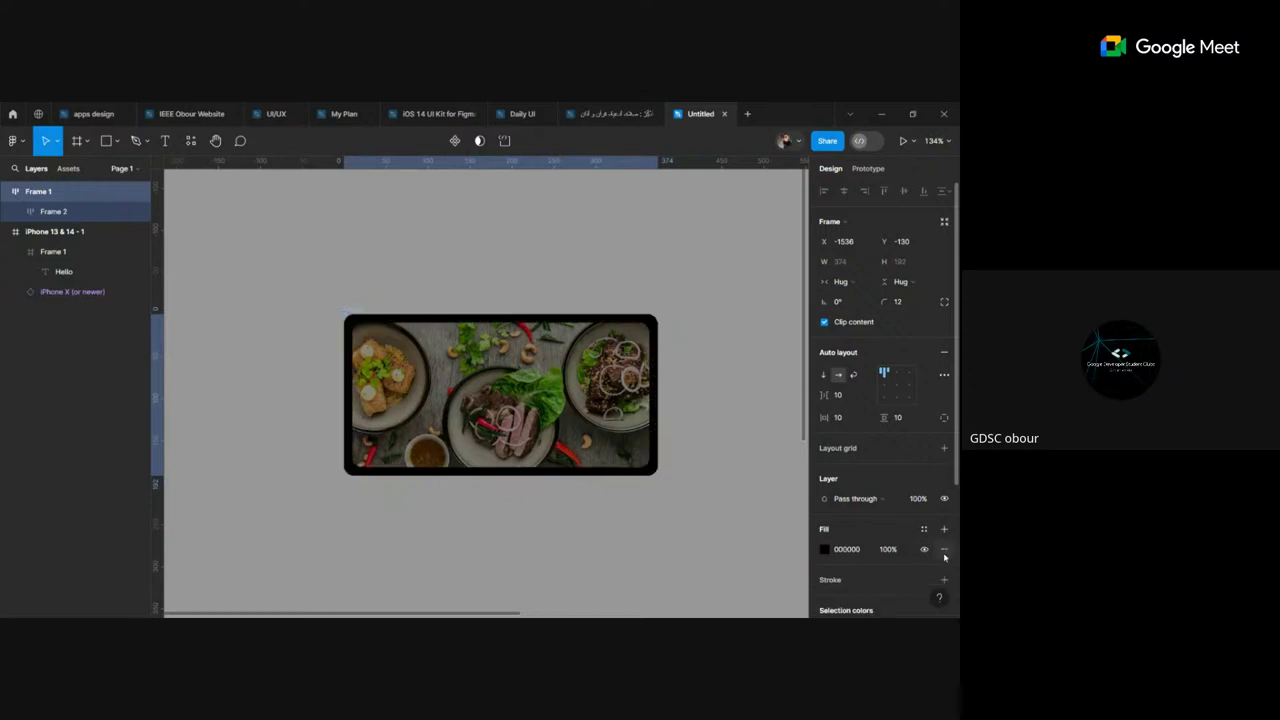
pyautogui.click(823, 549)
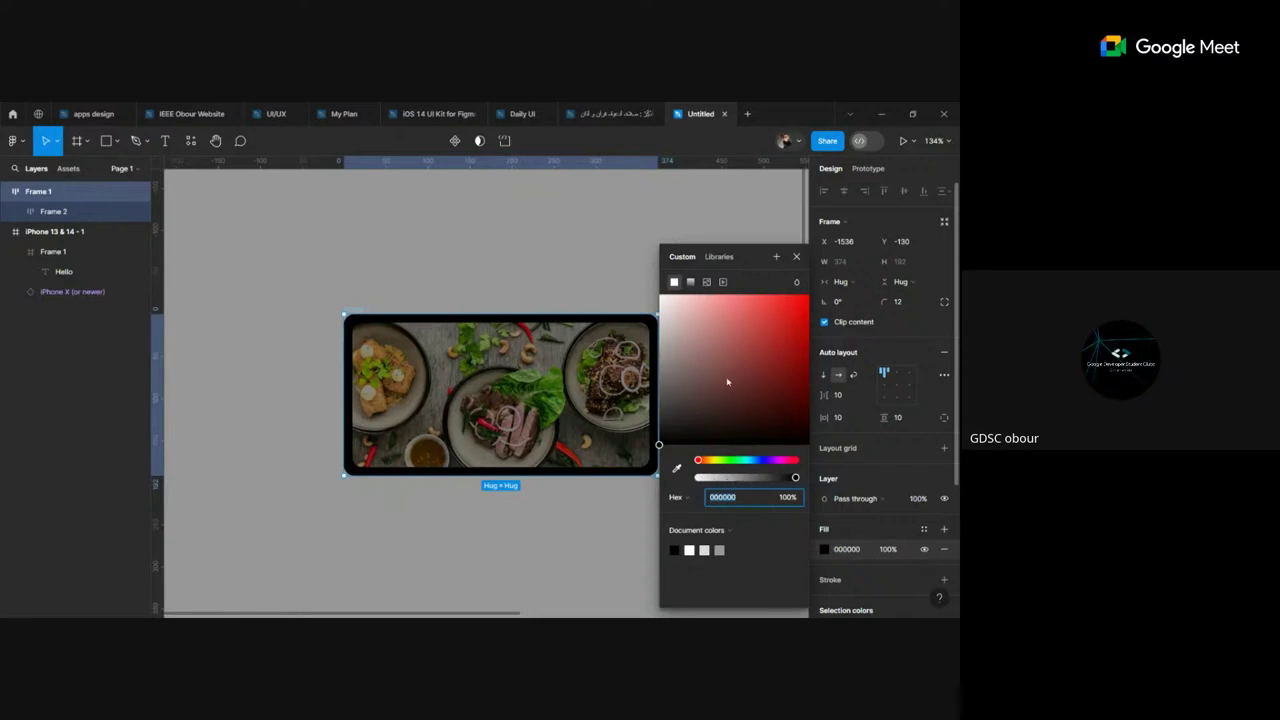
pyautogui.moveTo(727, 381); pyautogui.dragTo(662, 298)
pyautogui.click(433, 298)
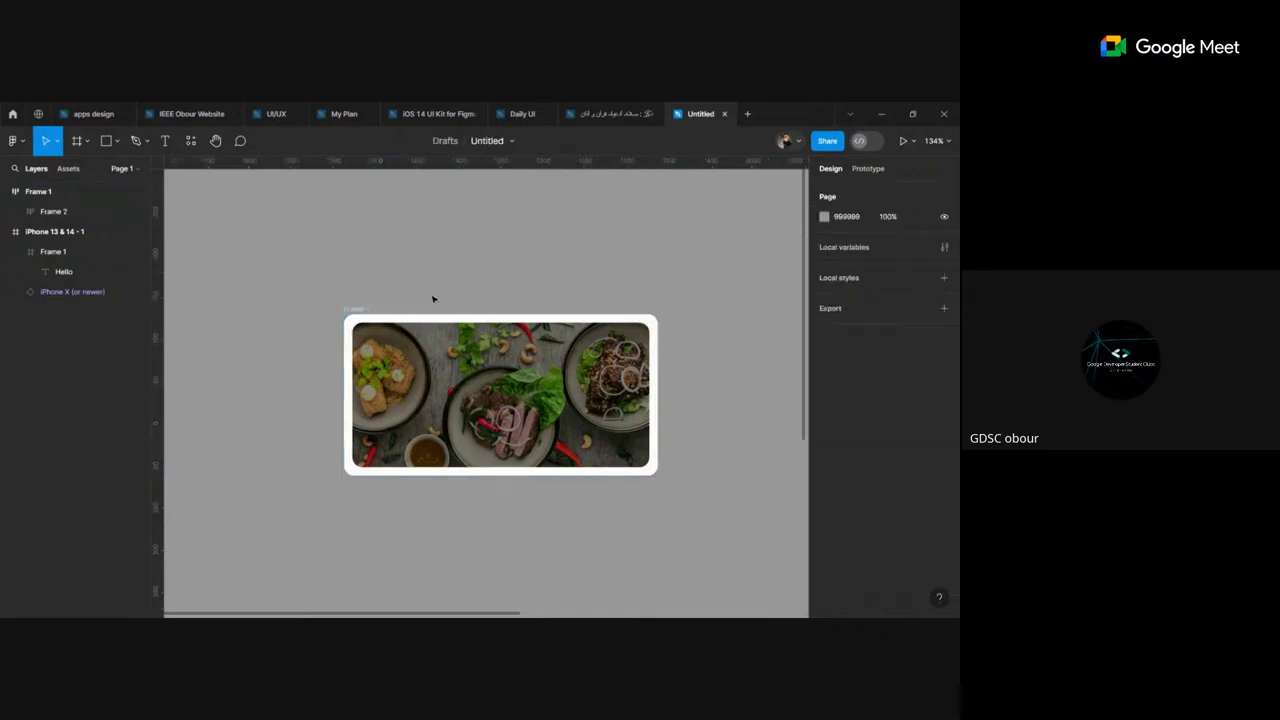
pyautogui.click(413, 390)
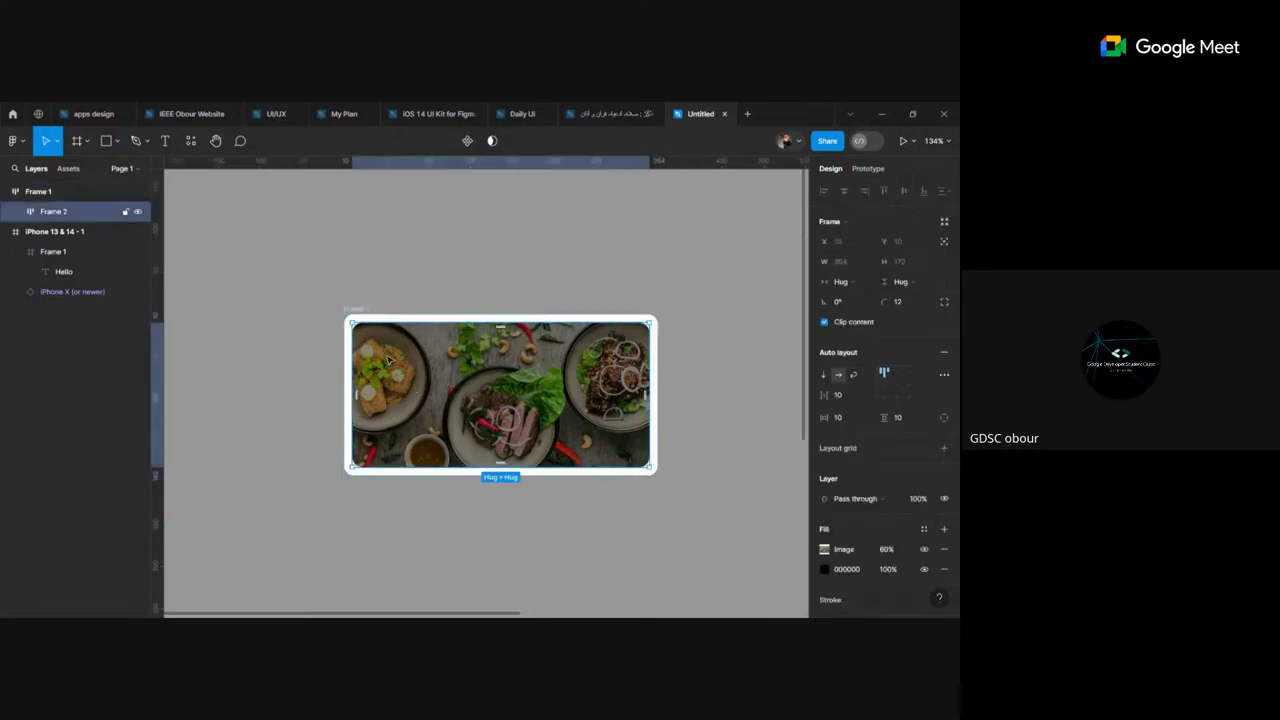
# Step: Duplicate the food image inside the outer frame and set the gap between images to 8
pyautogui.hotkey('ctrl', 'd')
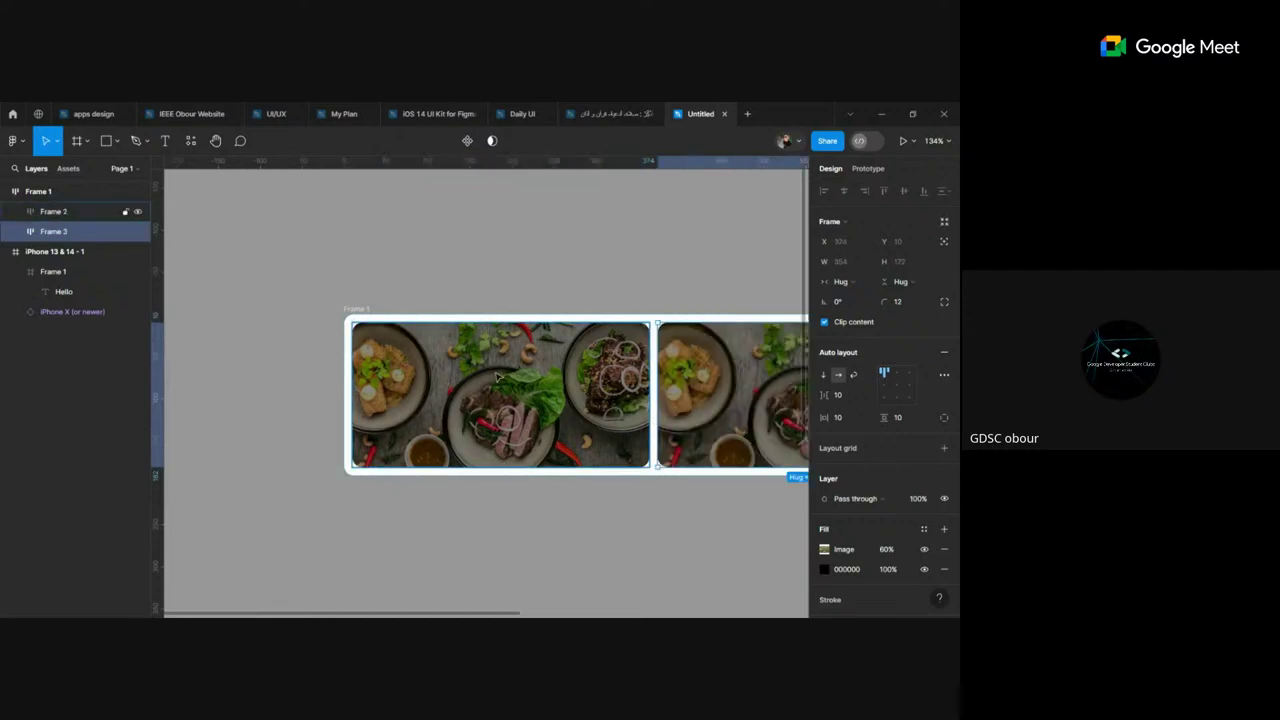
pyautogui.scroll(-3, 497, 376)
pyautogui.scroll(-3, 450, 360)
pyautogui.hscroll(-2, 362, 339)
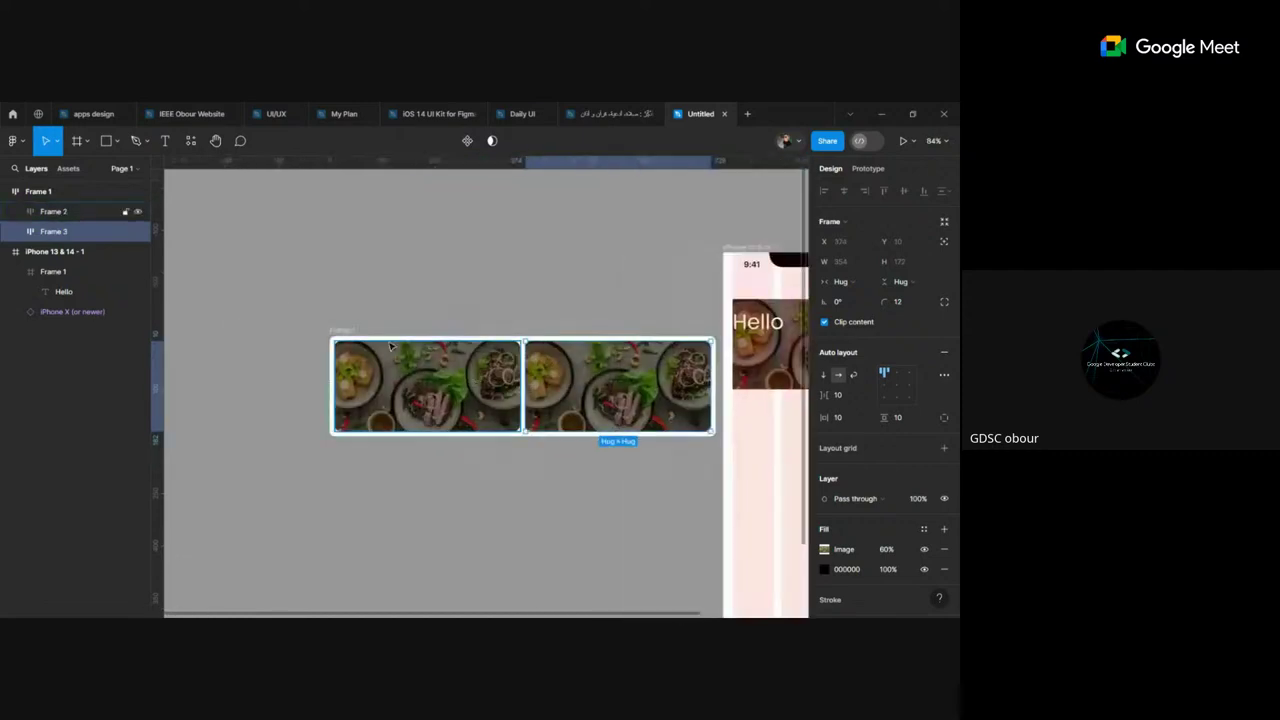
pyautogui.click(354, 334)
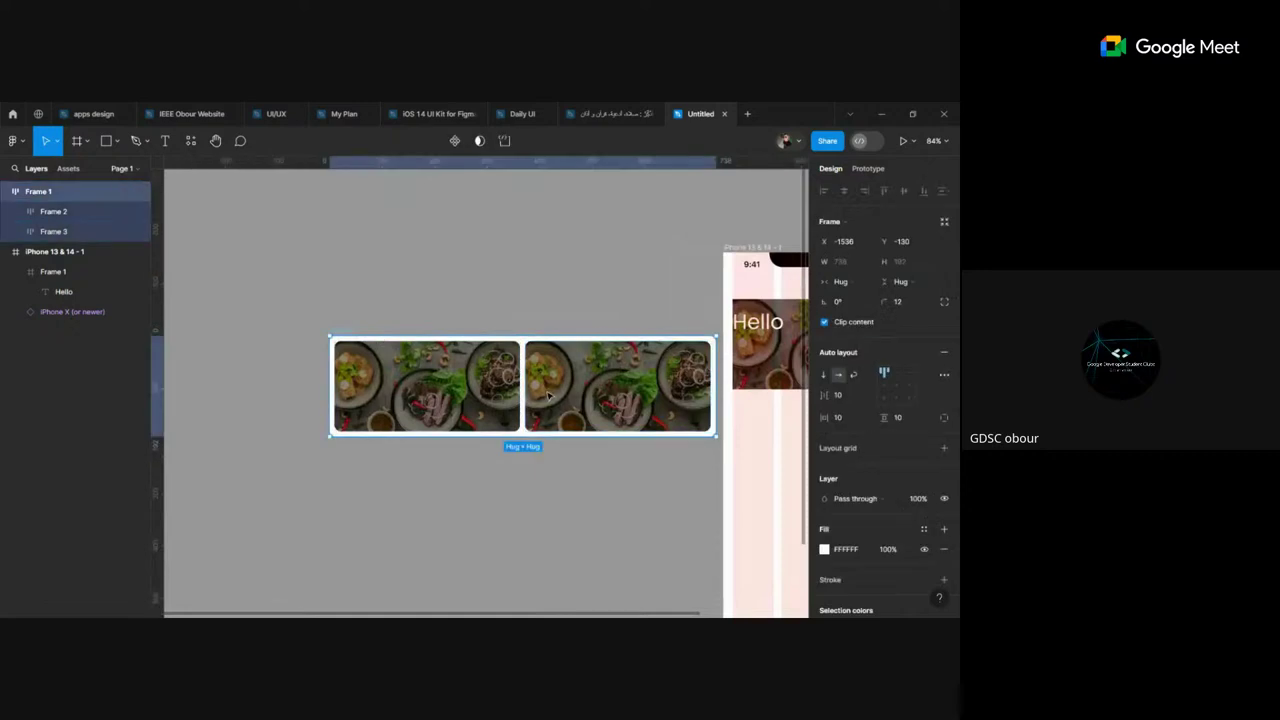
pyautogui.moveTo(550, 396); pyautogui.dragTo(472, 398)
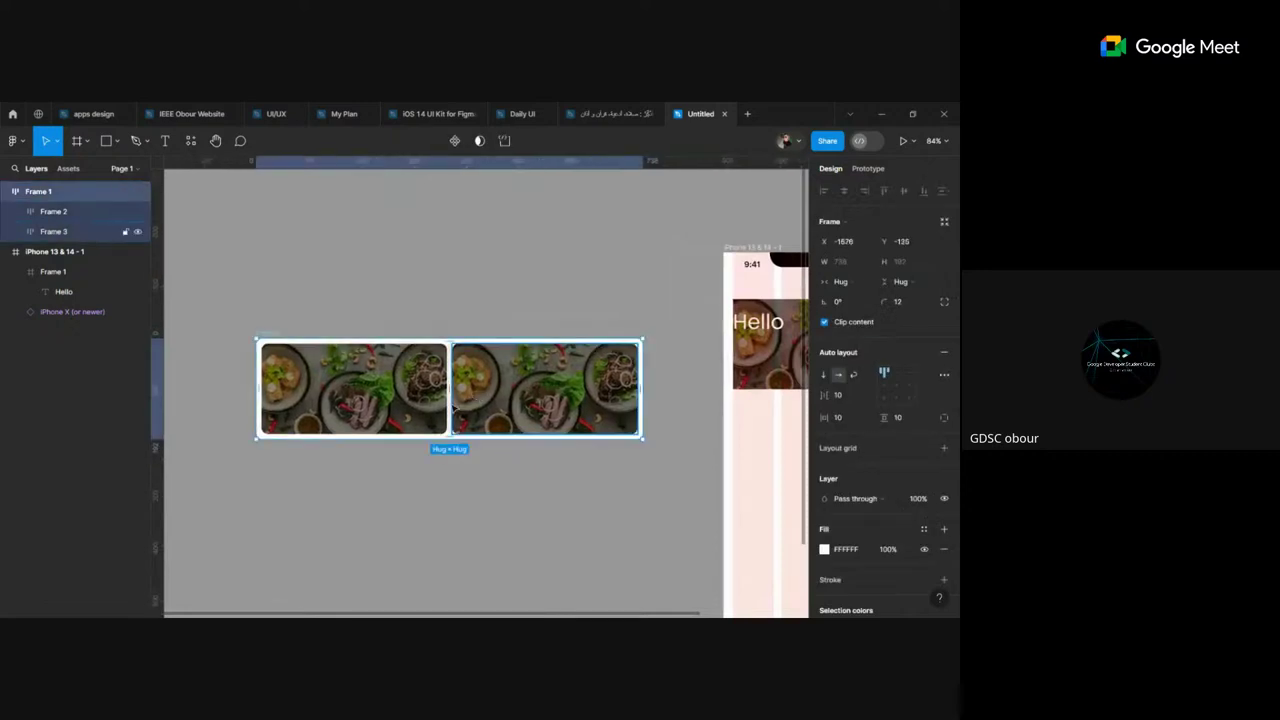
pyautogui.scroll(3, 452, 409)
pyautogui.hscroll(-2, 480, 400)
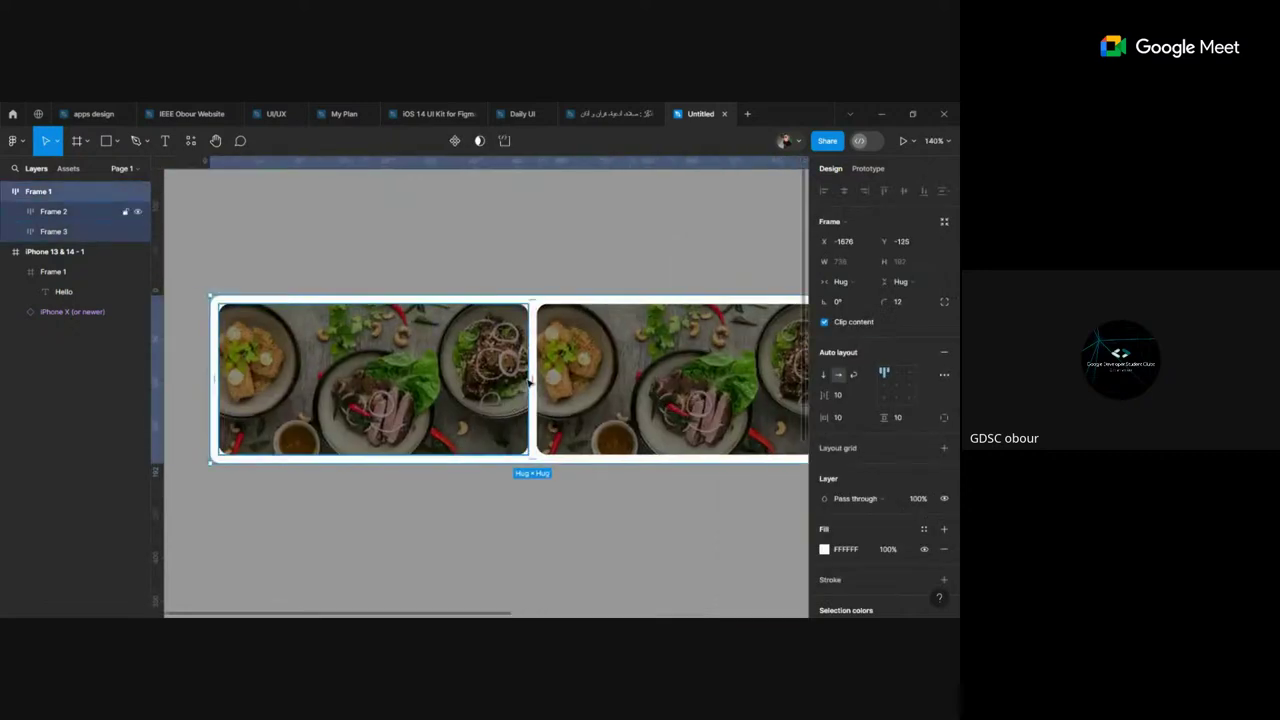
pyautogui.scroll(2, 529, 380)
pyautogui.scroll(1, 533, 375)
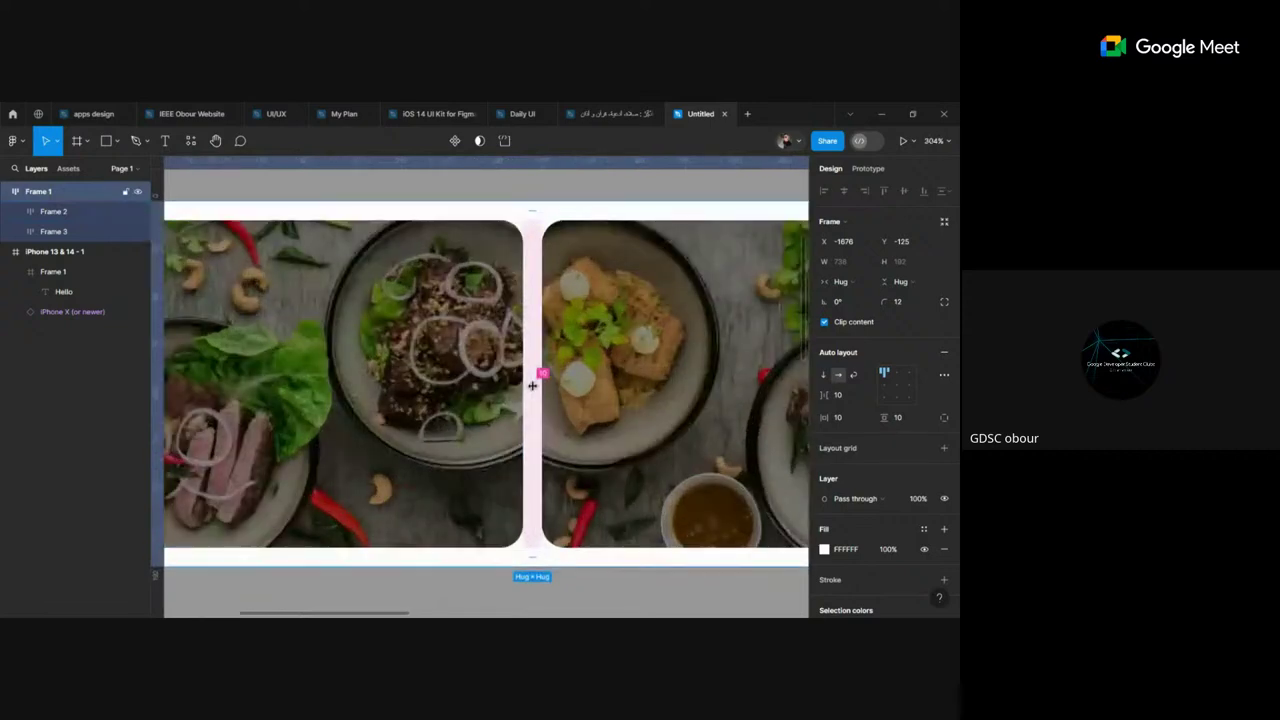
pyautogui.click(844, 400)
pyautogui.write('8')
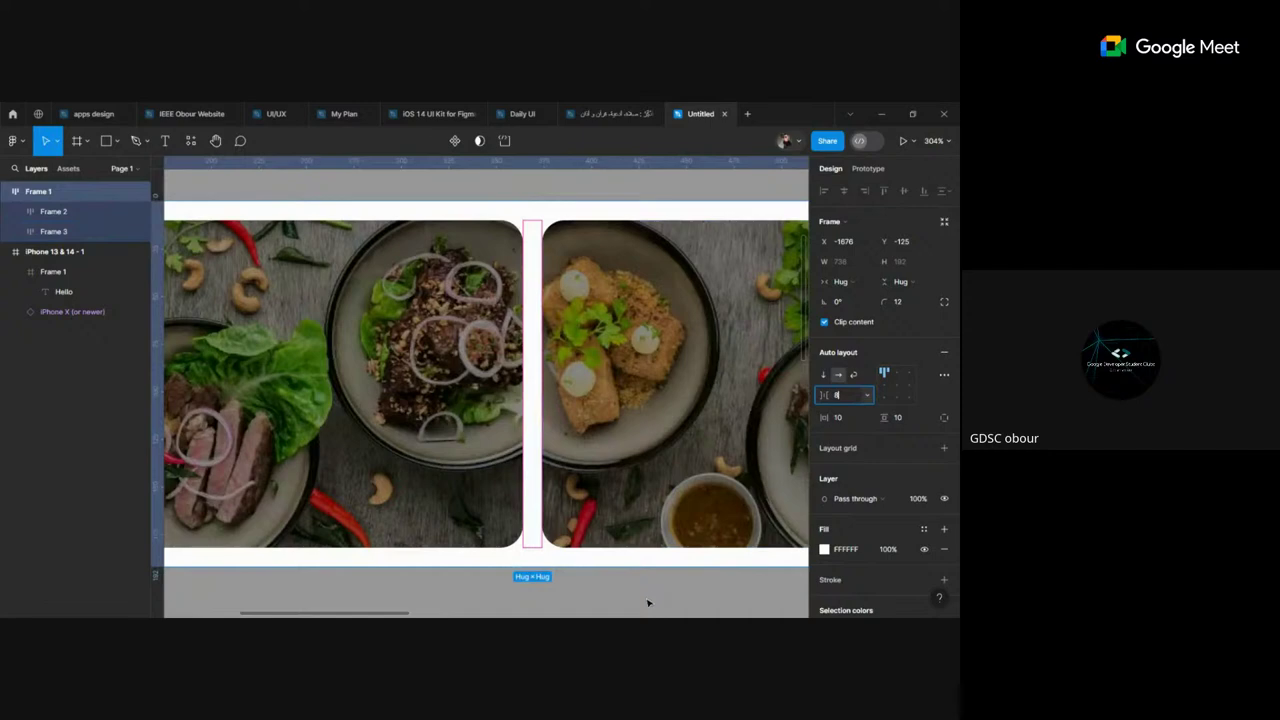
pyautogui.click(648, 603)
# Step: Adjust the outer frame's width, clipping and wrap so both images sit in one 736-wide row
pyautogui.scroll(-5, 527, 380)
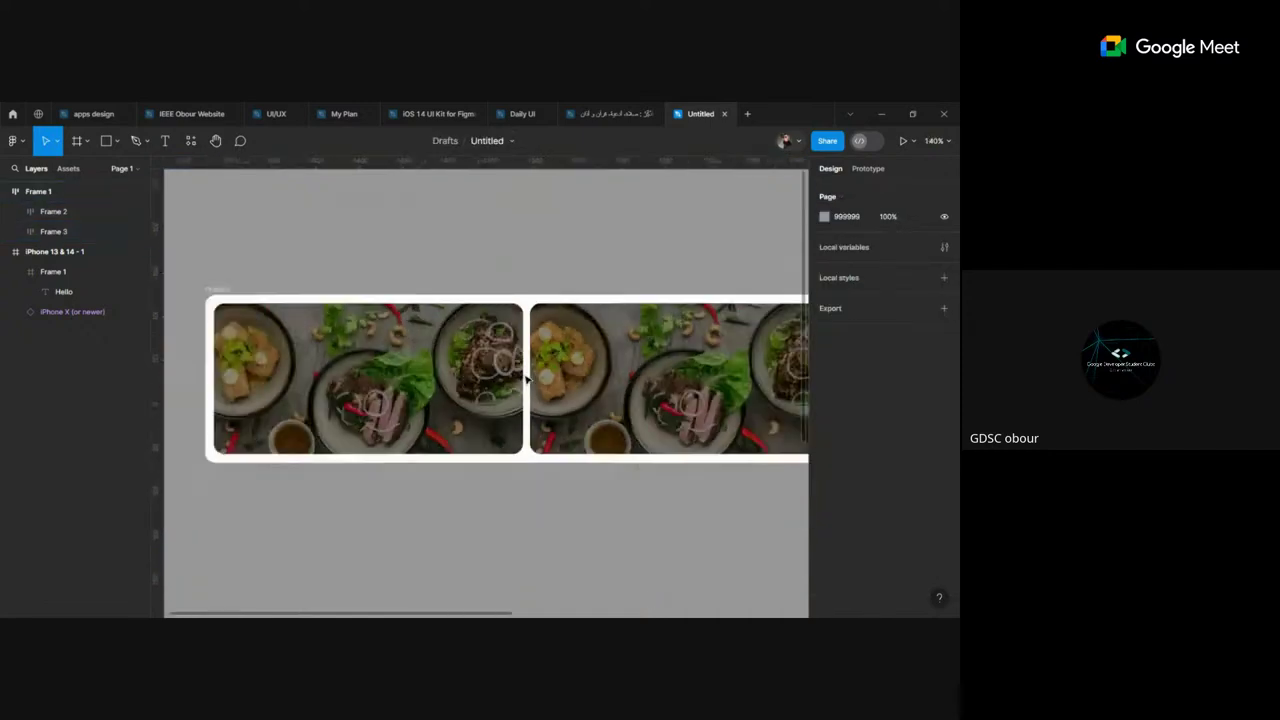
pyautogui.click(410, 386)
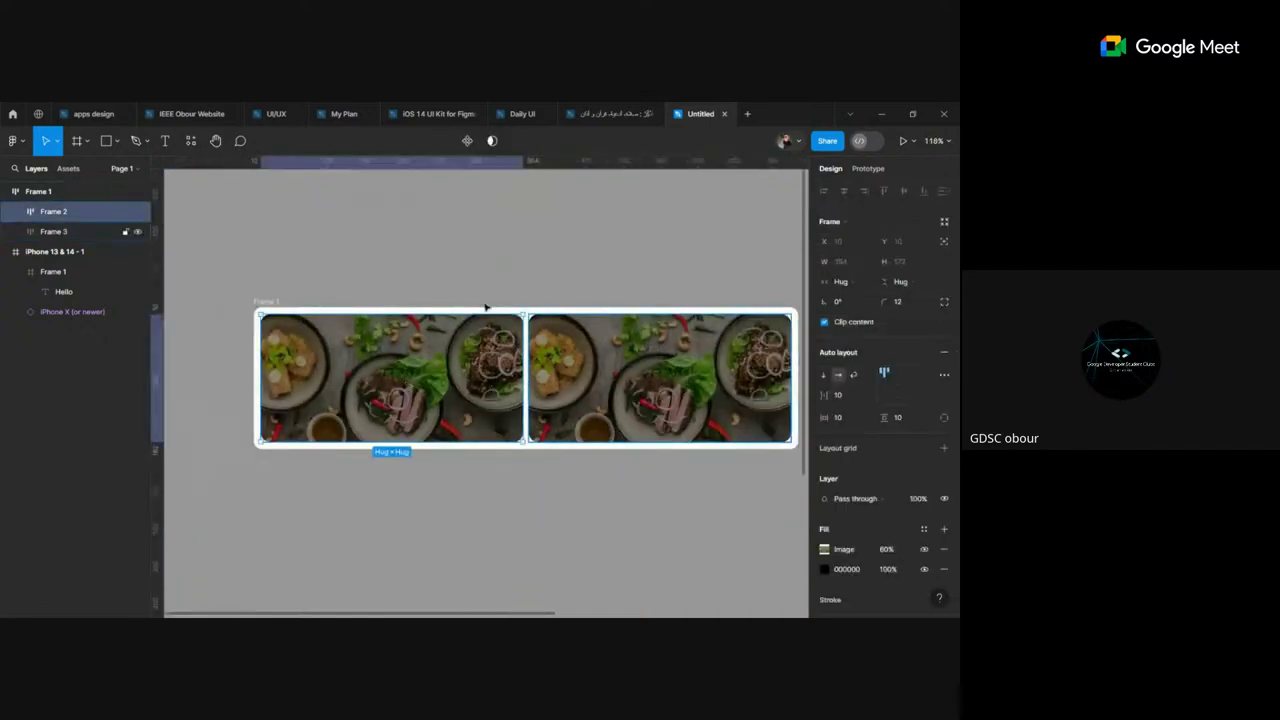
pyautogui.click(271, 307)
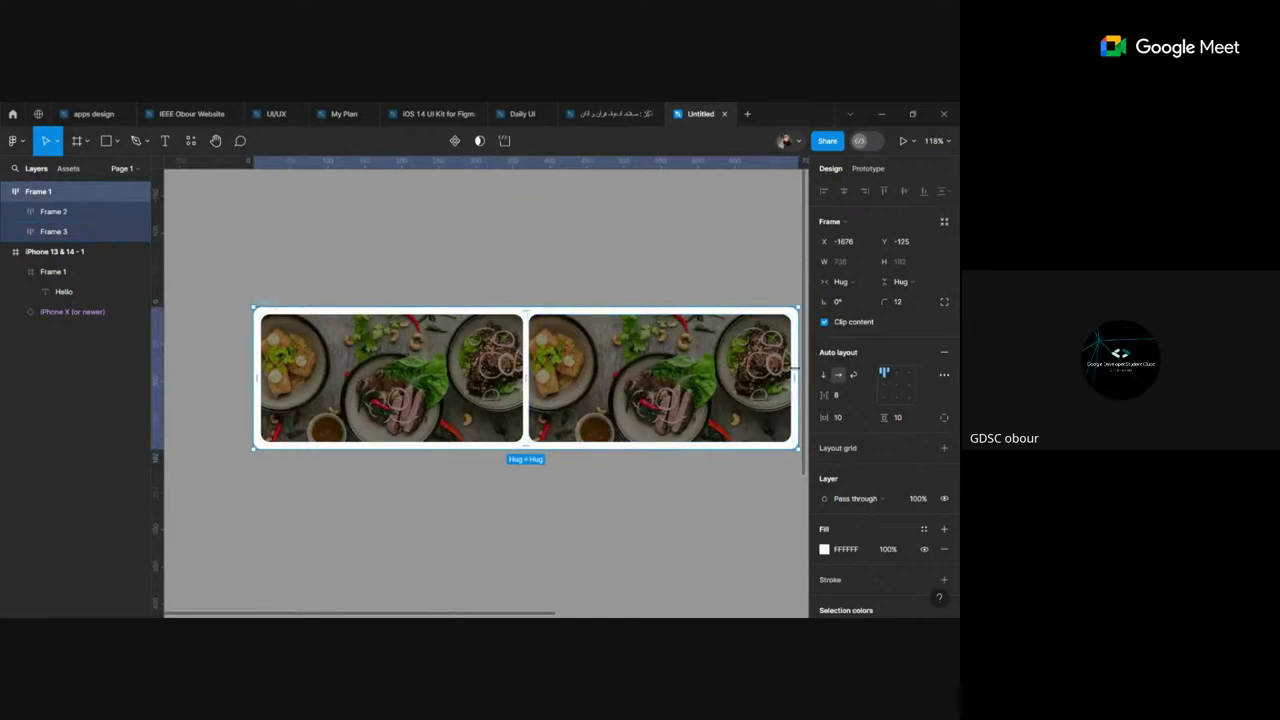
pyautogui.moveTo(797, 375)
pyautogui.mouseDown()
pyautogui.moveTo(321, 380)
pyautogui.moveTo(796, 402)
pyautogui.mouseUp()
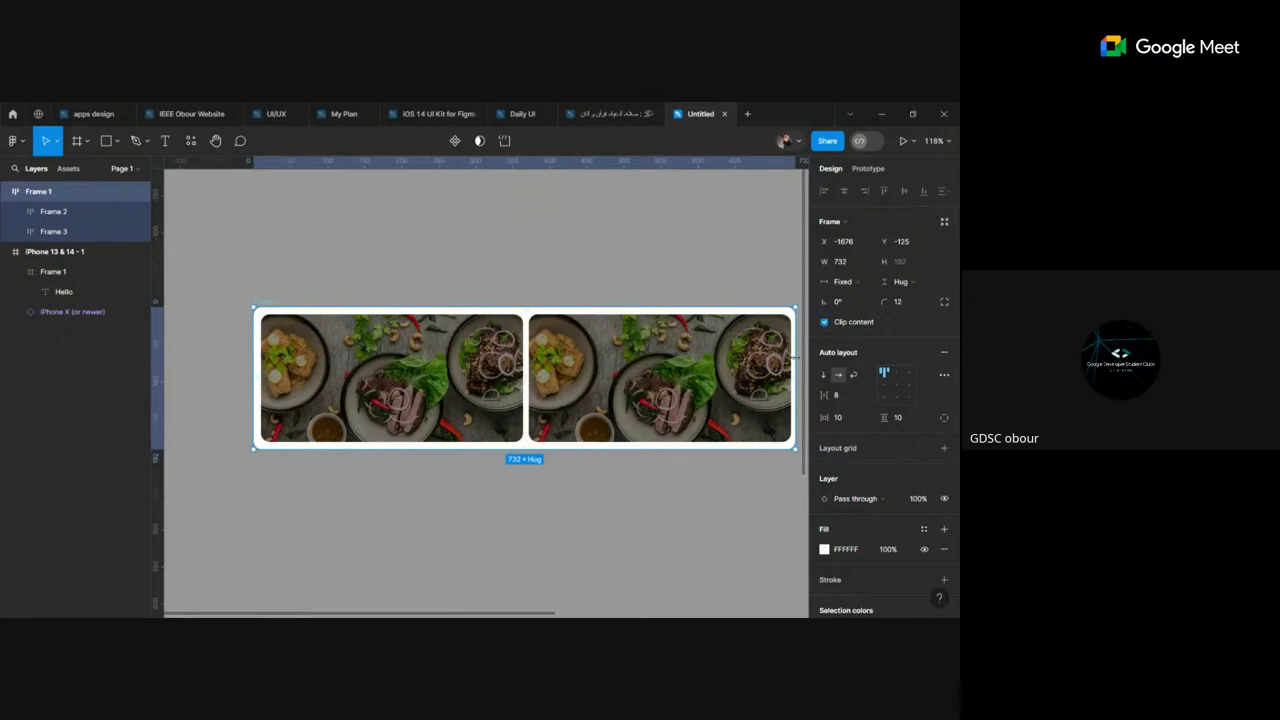
pyautogui.moveTo(796, 362)
pyautogui.mouseDown()
pyautogui.moveTo(597, 377)
pyautogui.moveTo(531, 367)
pyautogui.moveTo(794, 360)
pyautogui.moveTo(796, 345)
pyautogui.moveTo(776, 345)
pyautogui.mouseUp()
pyautogui.click(824, 322)
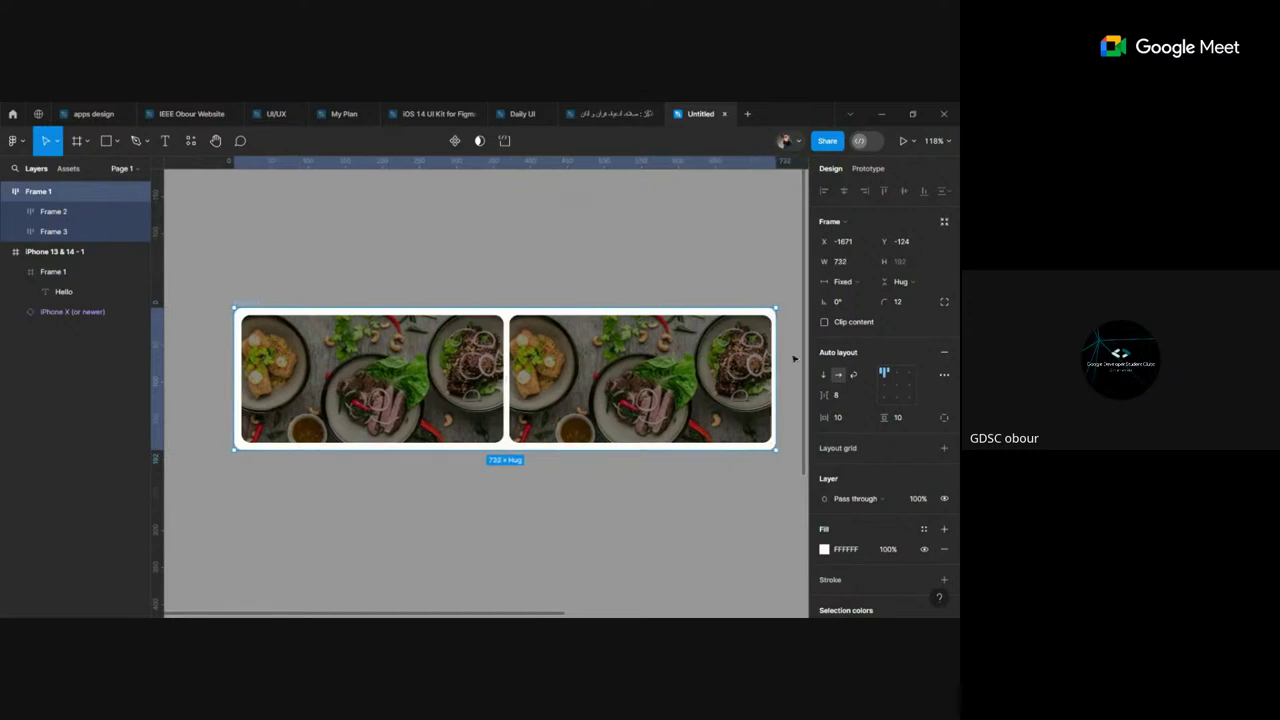
pyautogui.click(853, 376)
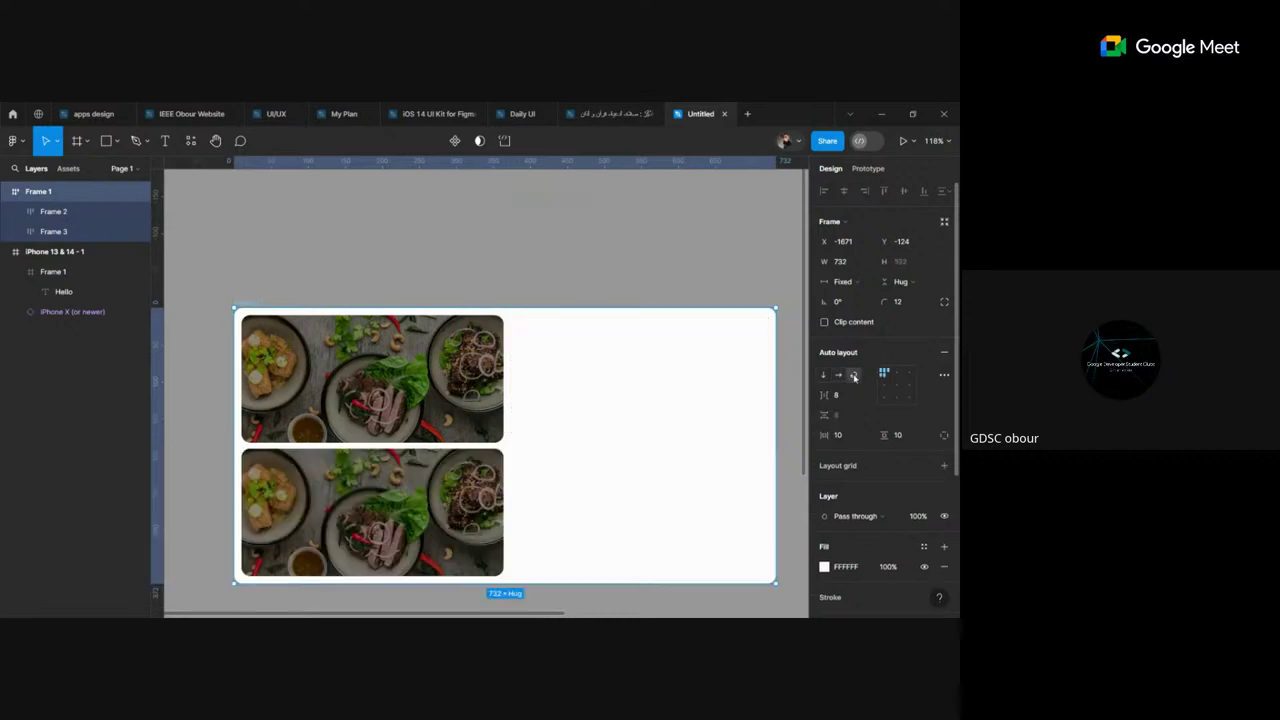
pyautogui.moveTo(776, 395)
pyautogui.mouseDown()
pyautogui.moveTo(391, 417)
pyautogui.moveTo(629, 428)
pyautogui.mouseUp()
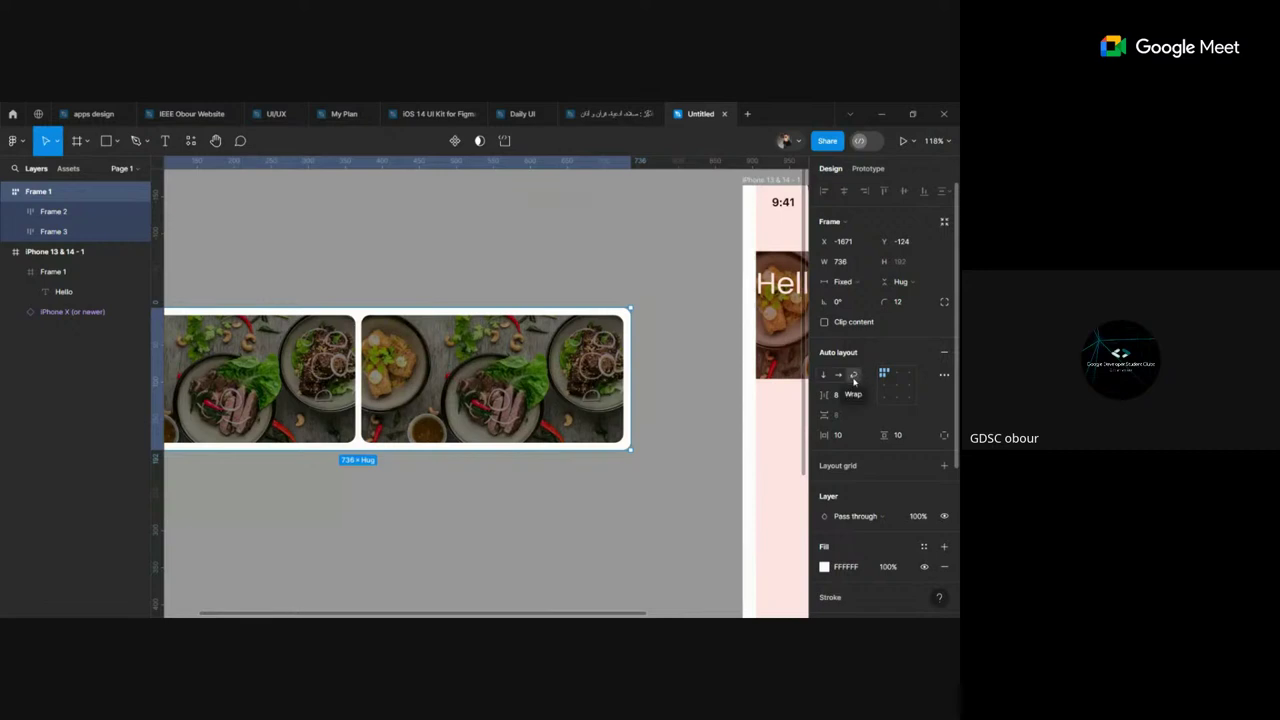
pyautogui.click(699, 415)
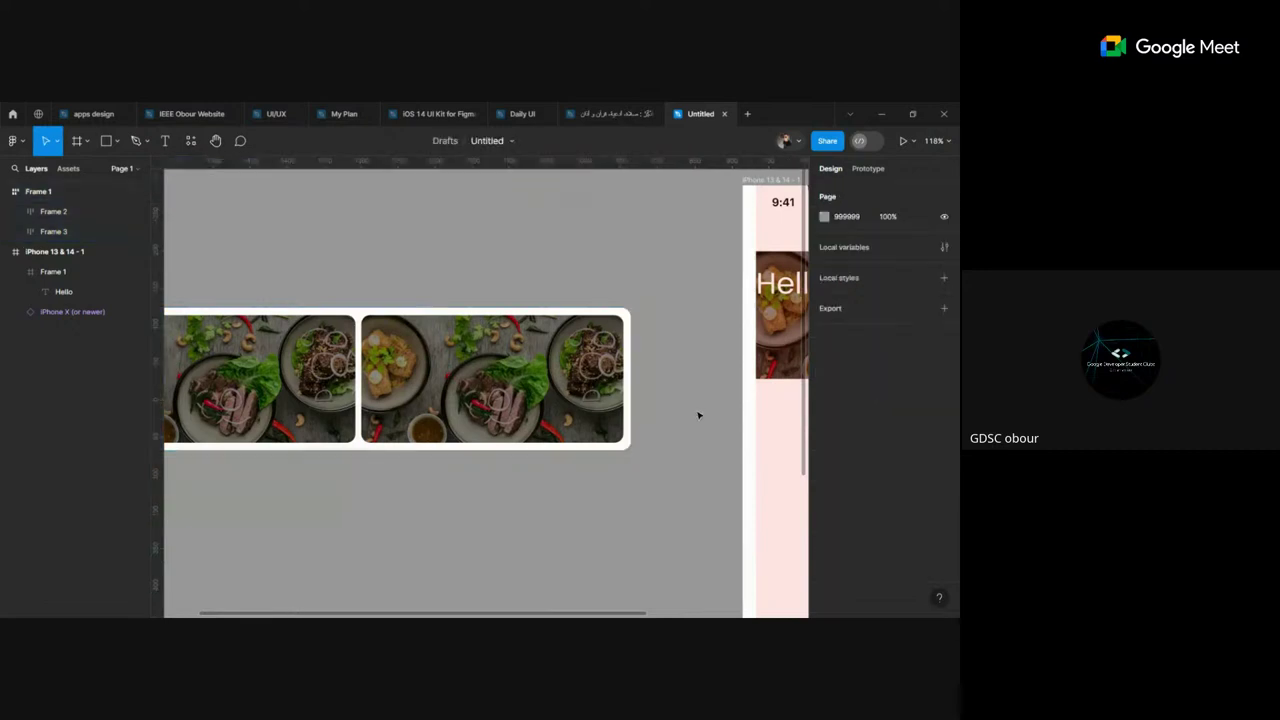
pyautogui.hscroll(-3, 699, 415)
pyautogui.click(310, 348)
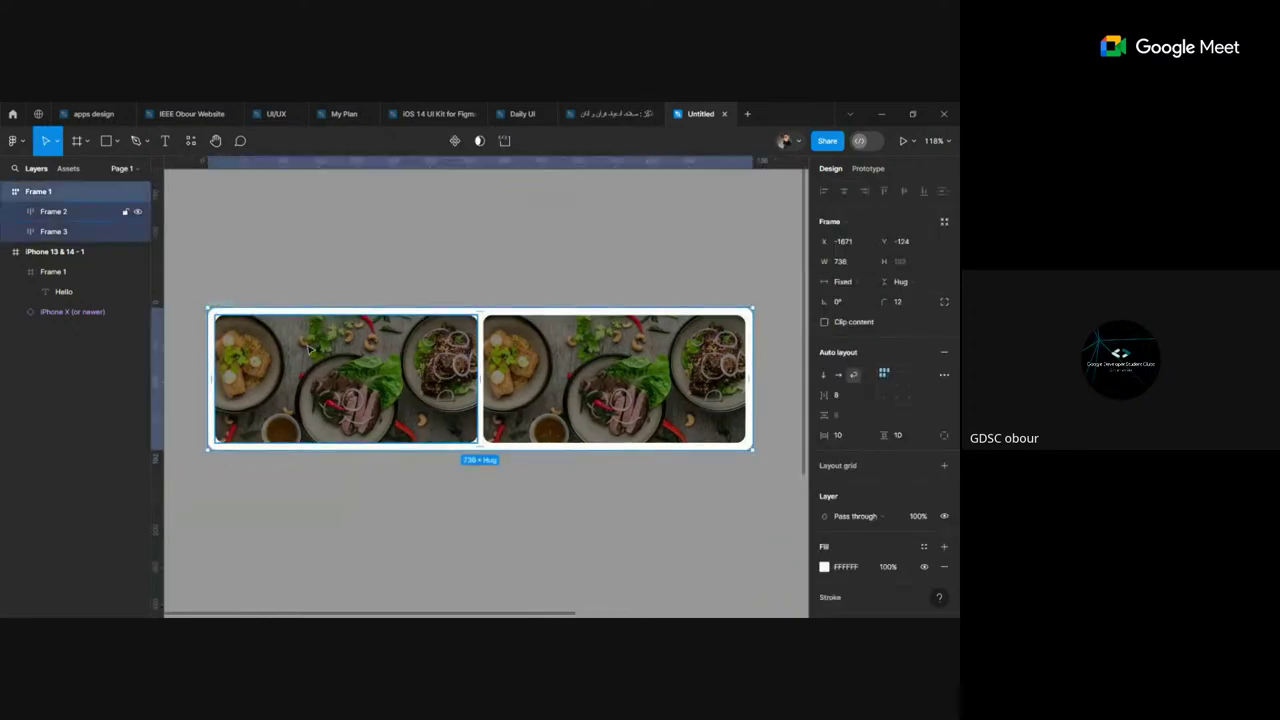
pyautogui.scroll(-3, 310, 348)
# Step: Delete the Hello card and move the two-image food row into the iPhone 13 & 14 frame
pyautogui.click(745, 348)
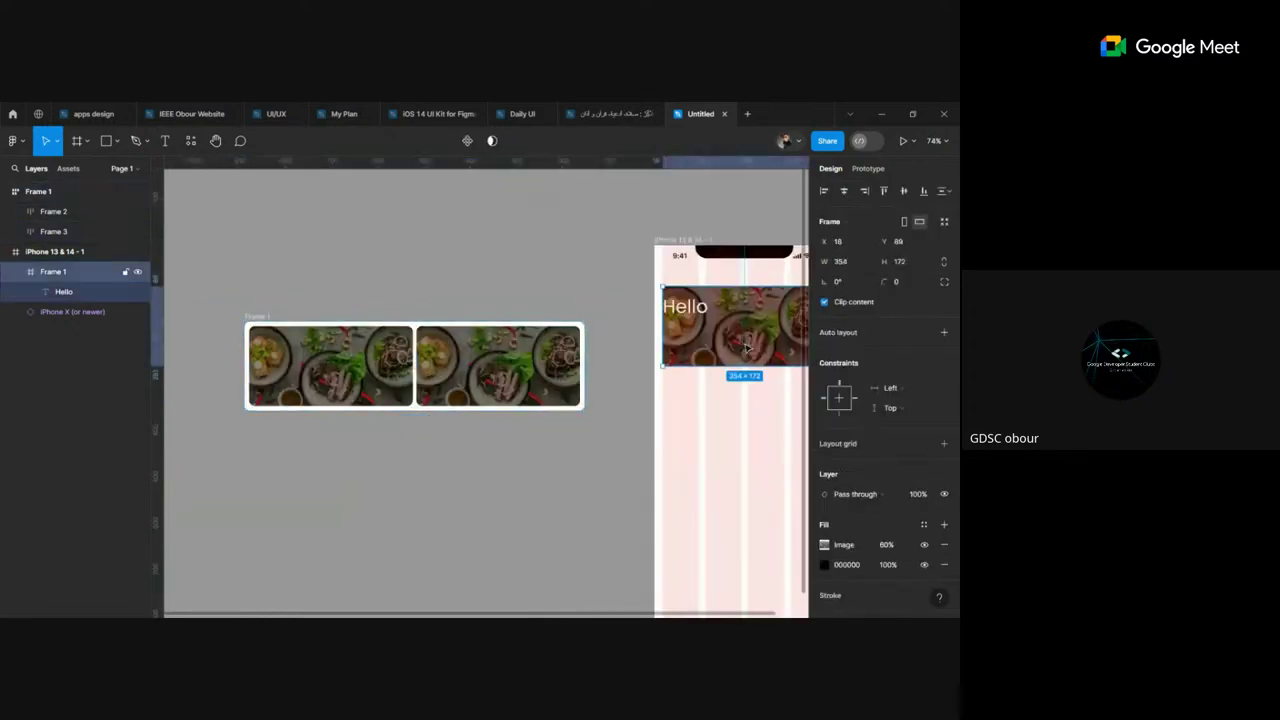
pyautogui.press('Delete')
pyautogui.moveTo(433, 372); pyautogui.dragTo(714, 337)
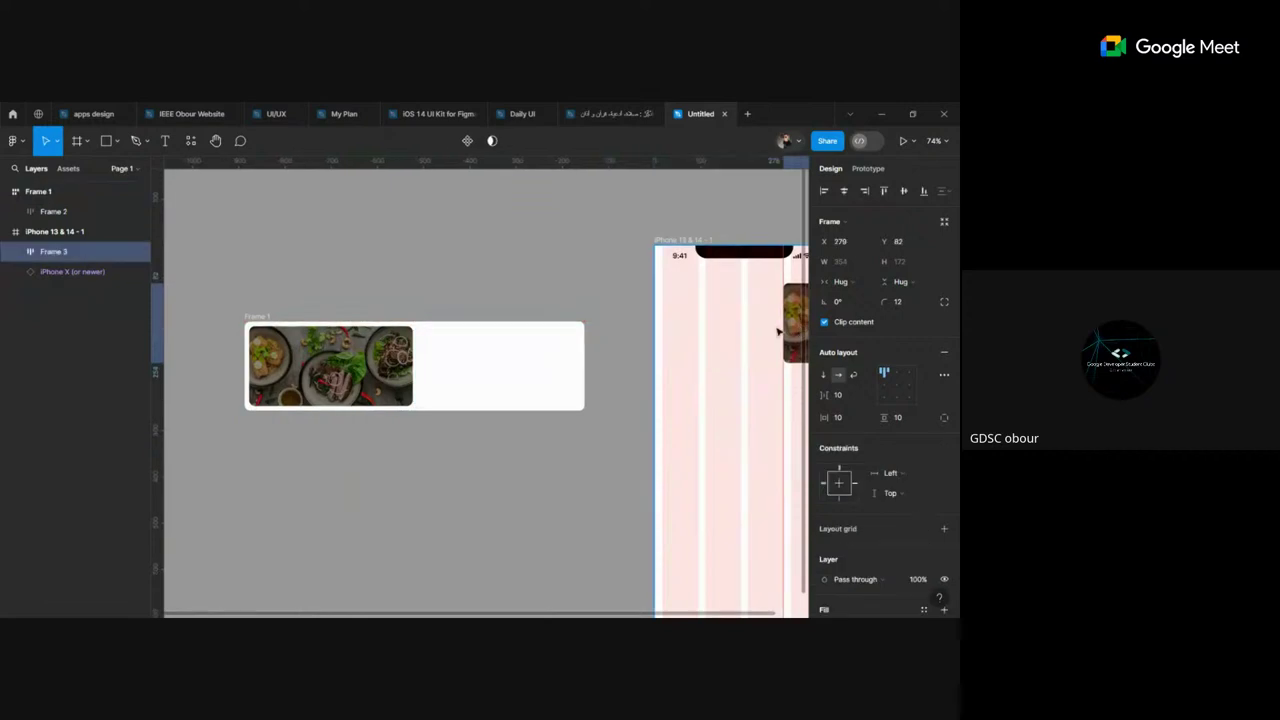
pyautogui.hotkey('ctrl', 'z')
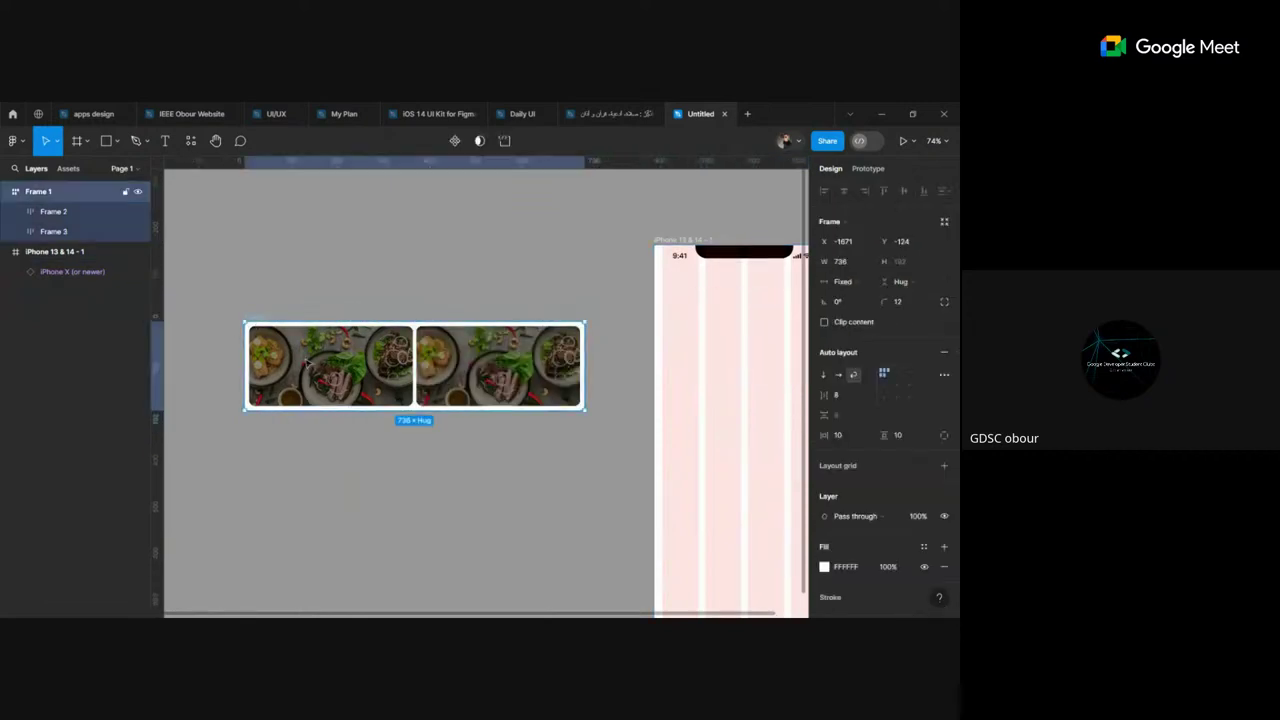
pyautogui.moveTo(320, 373)
pyautogui.mouseDown()
pyautogui.moveTo(706, 340)
pyautogui.moveTo(681, 338)
pyautogui.mouseUp()
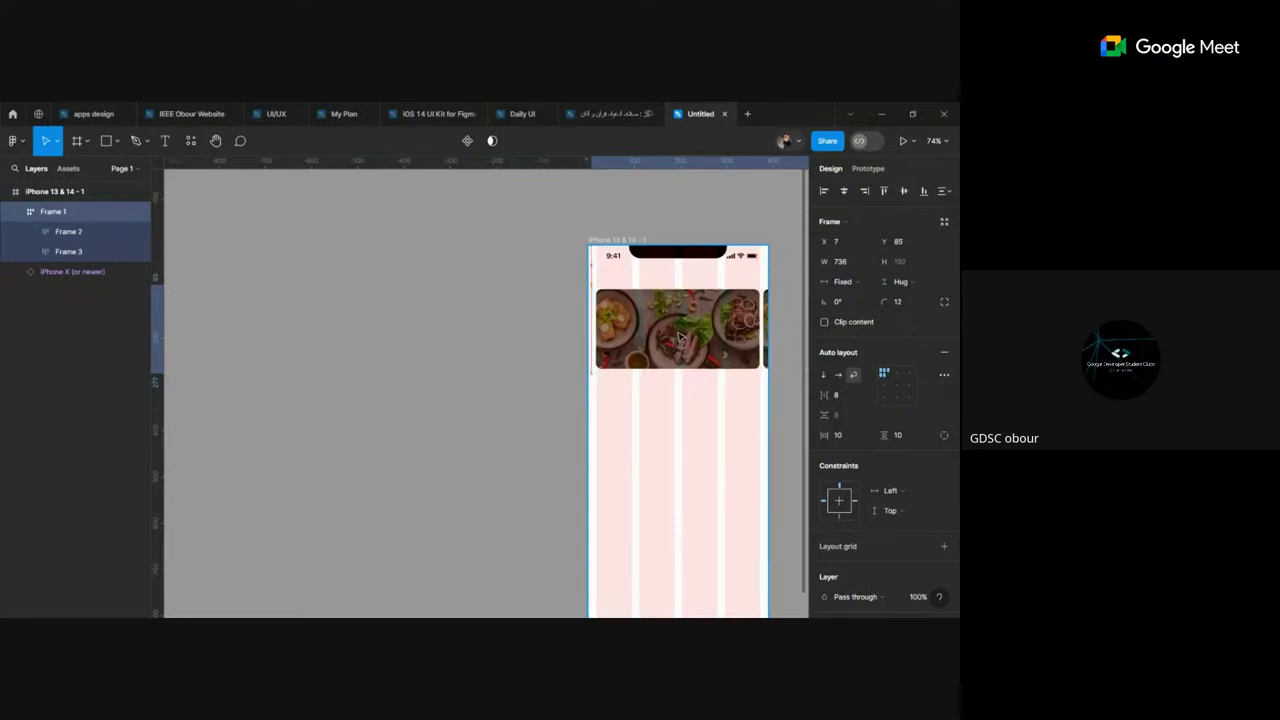
pyautogui.click(624, 241)
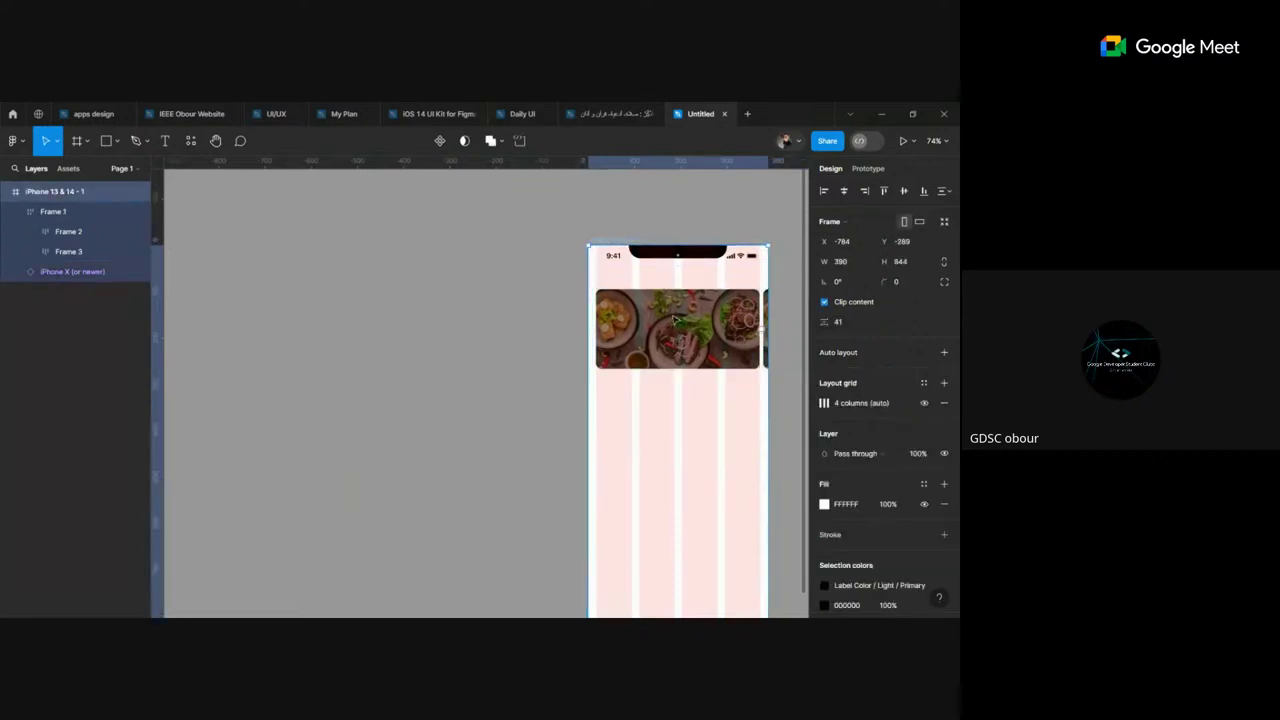
pyautogui.click(675, 318)
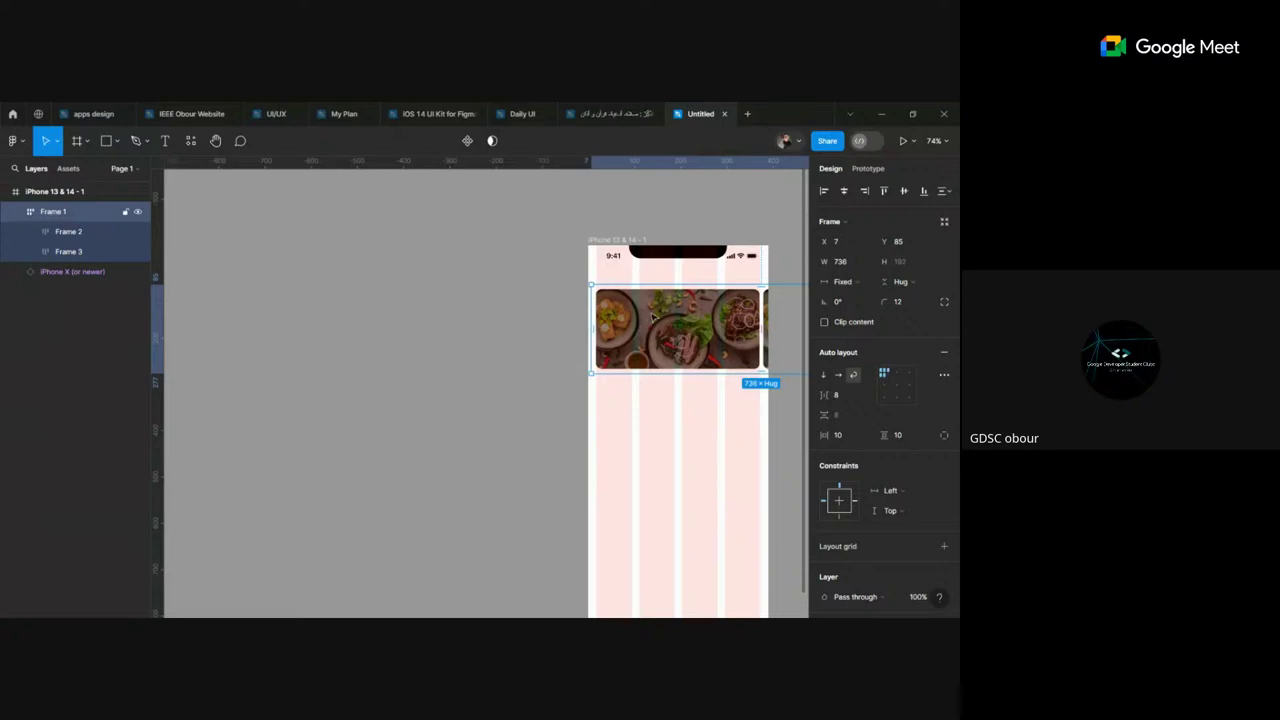
pyautogui.hscroll(4, 716, 355)
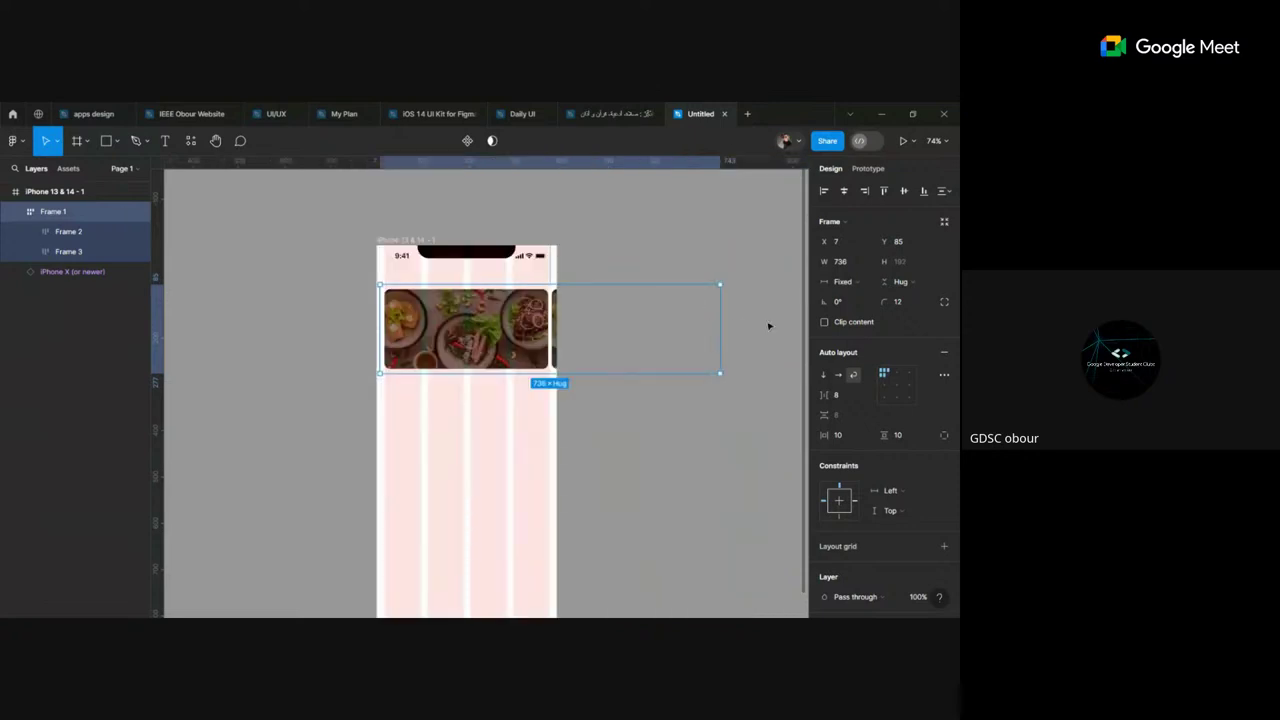
# Step: Turn on Clip content for the food-image row and set its auto layout to horizontal
pyautogui.click(824, 322)
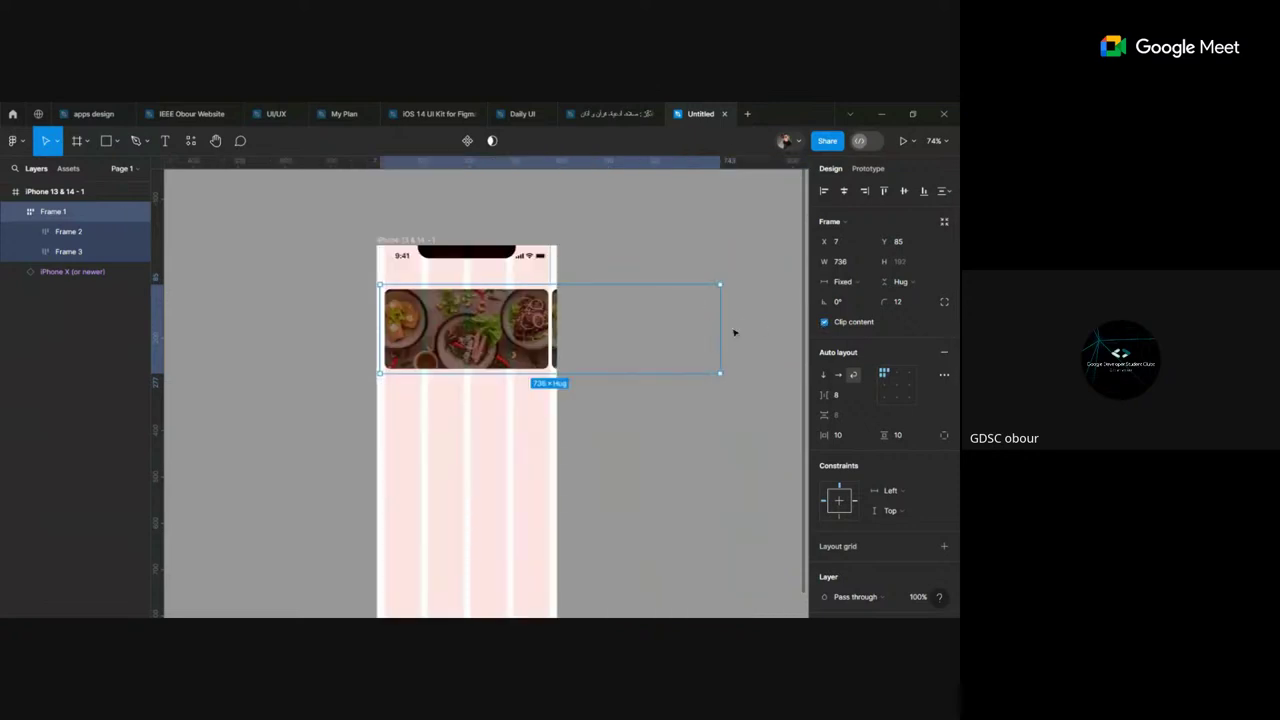
pyautogui.moveTo(721, 332); pyautogui.dragTo(678, 332)
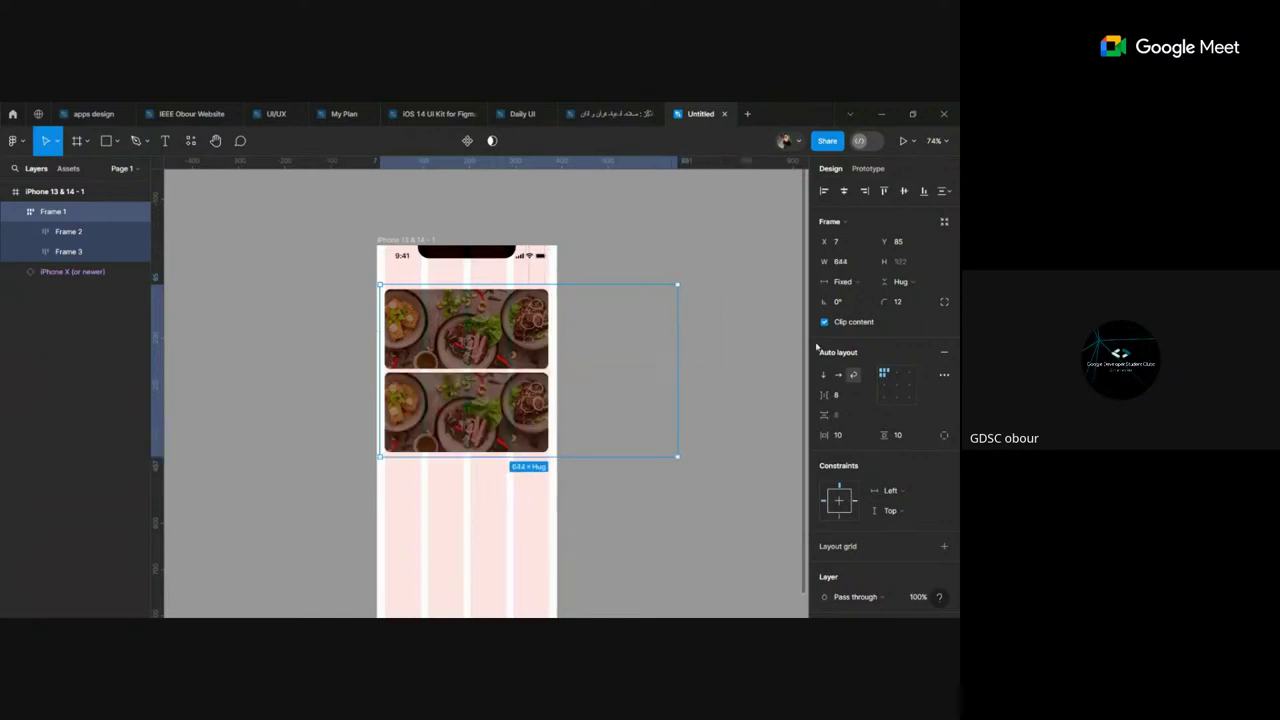
pyautogui.moveTo(678, 377); pyautogui.dragTo(747, 378)
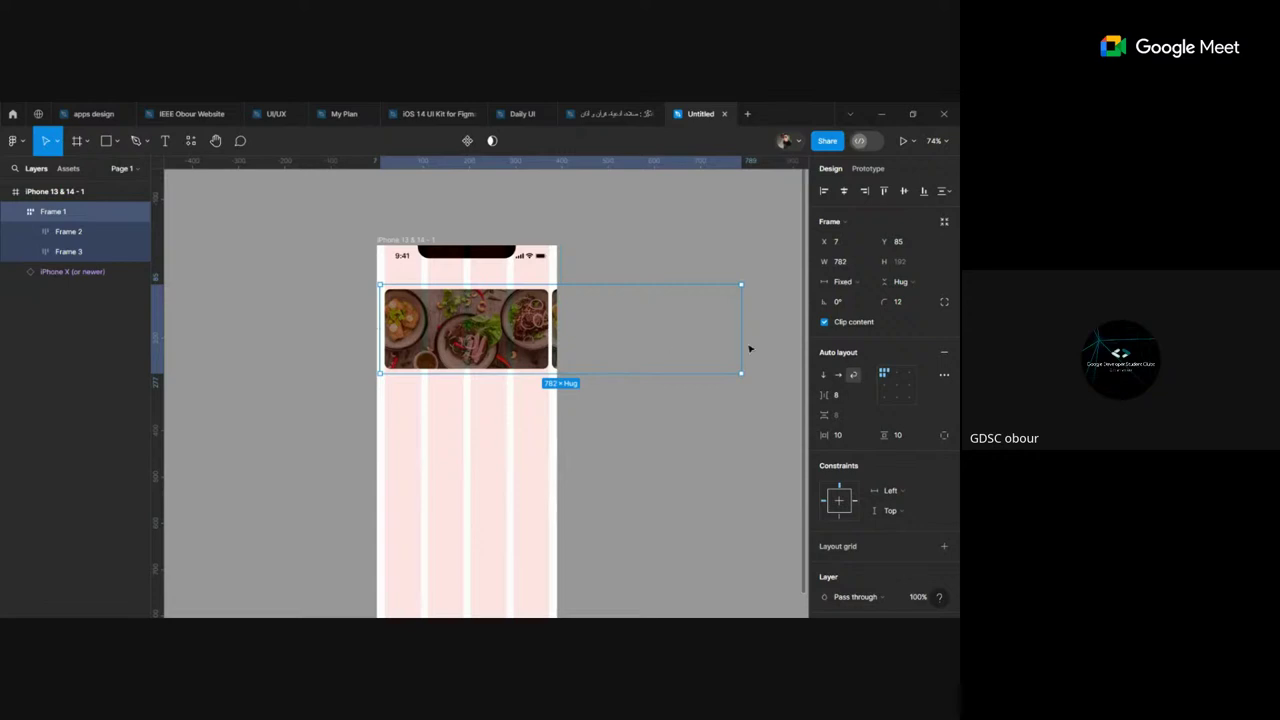
pyautogui.click(840, 374)
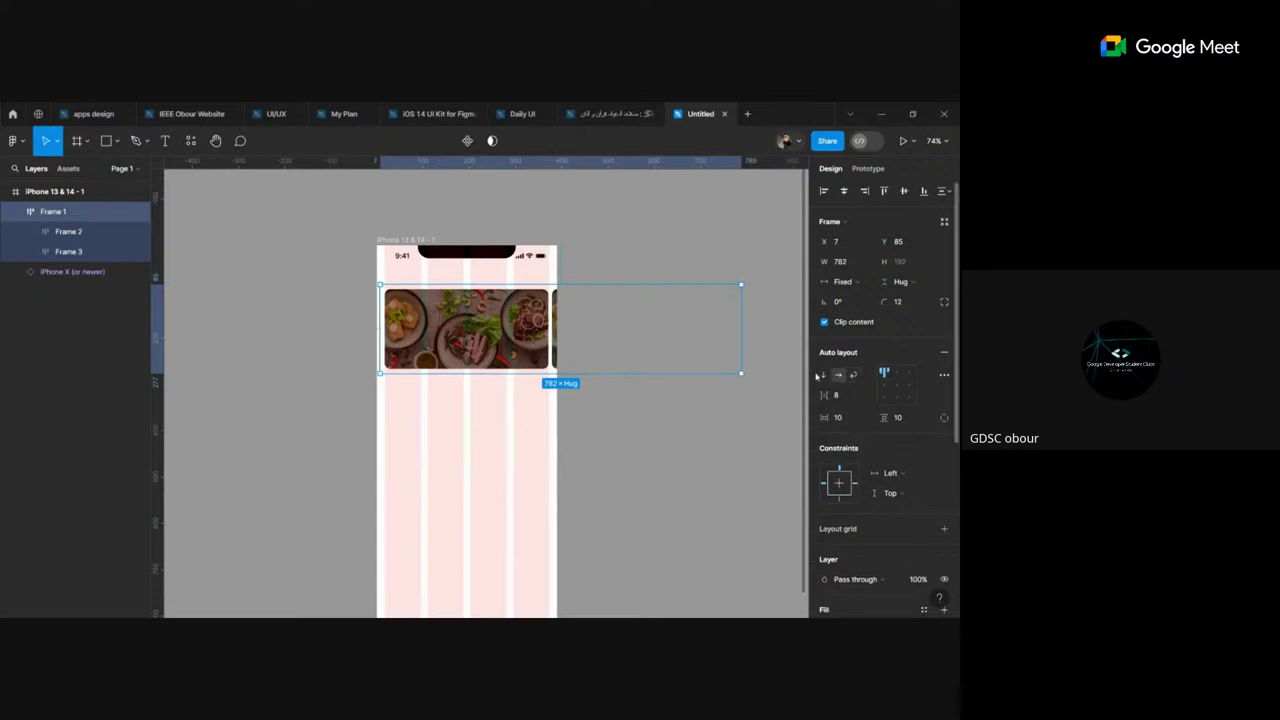
# Step: Narrow the row to about 383 px so one image shows and the next peeks in
pyautogui.moveTo(738, 338); pyautogui.dragTo(649, 351)
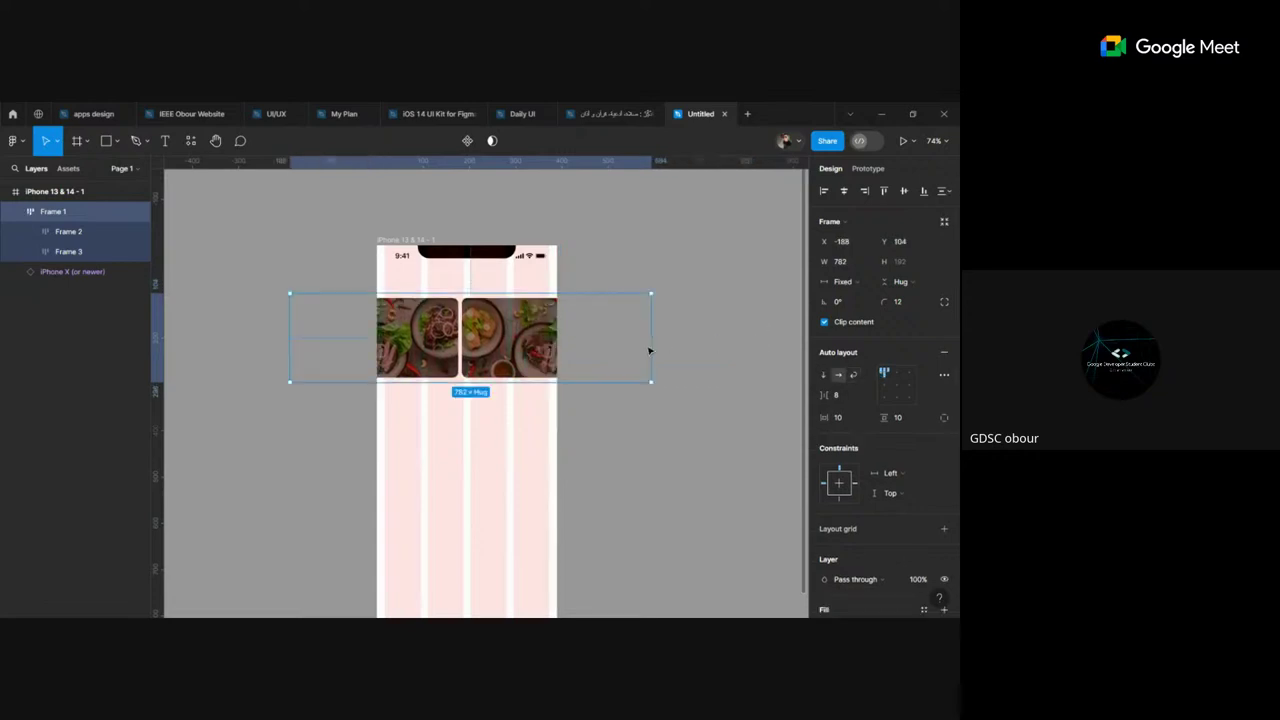
pyautogui.hotkey('ctrl', 'z')
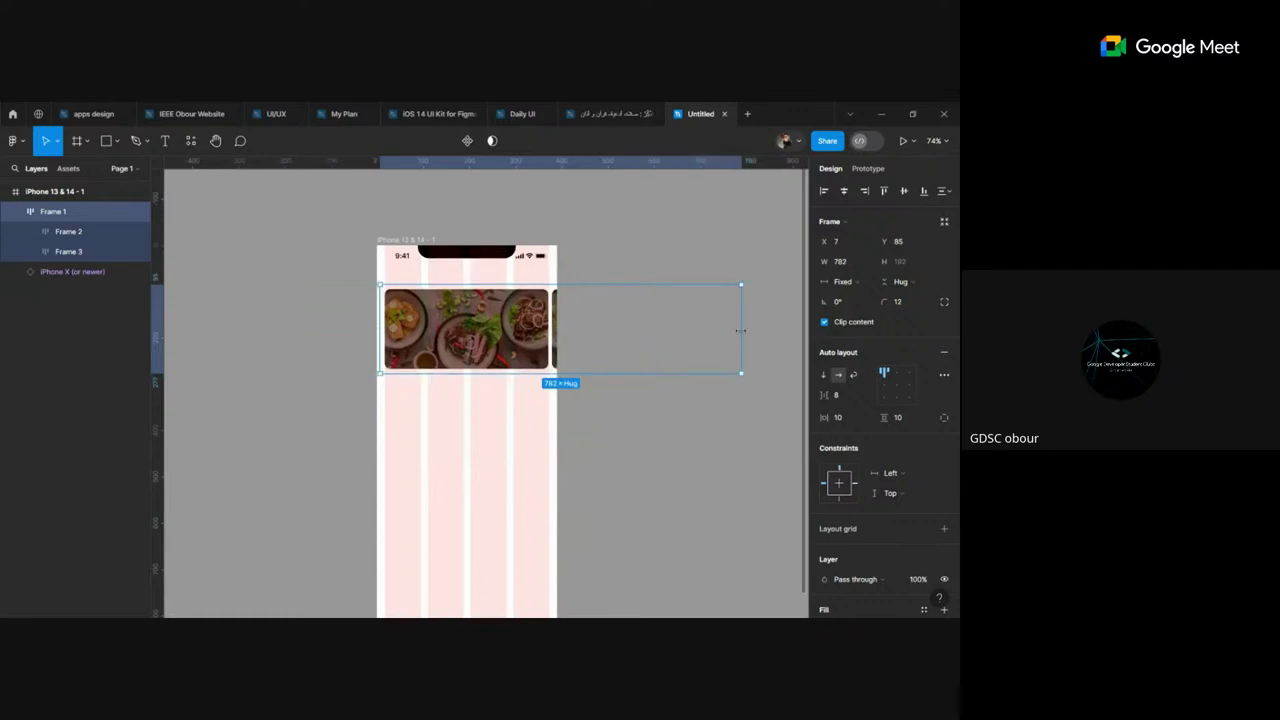
pyautogui.moveTo(740, 330); pyautogui.dragTo(559, 344)
pyautogui.click(605, 335)
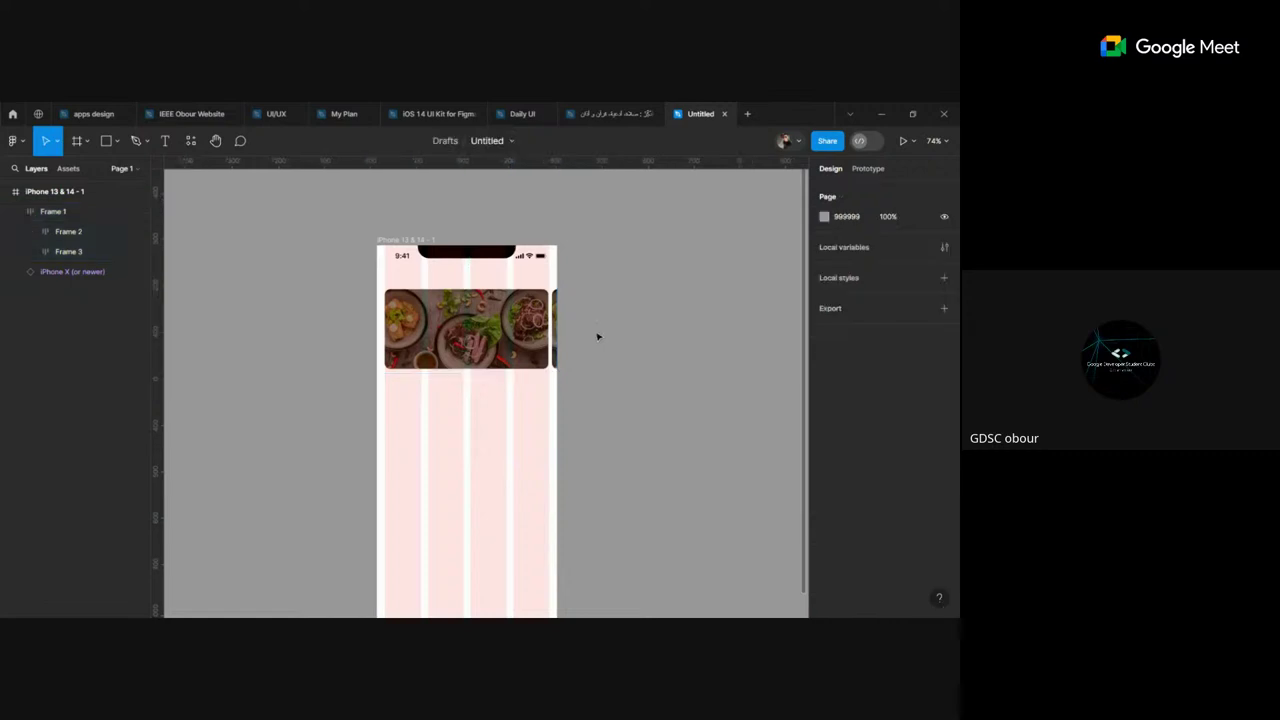
pyautogui.click(386, 243)
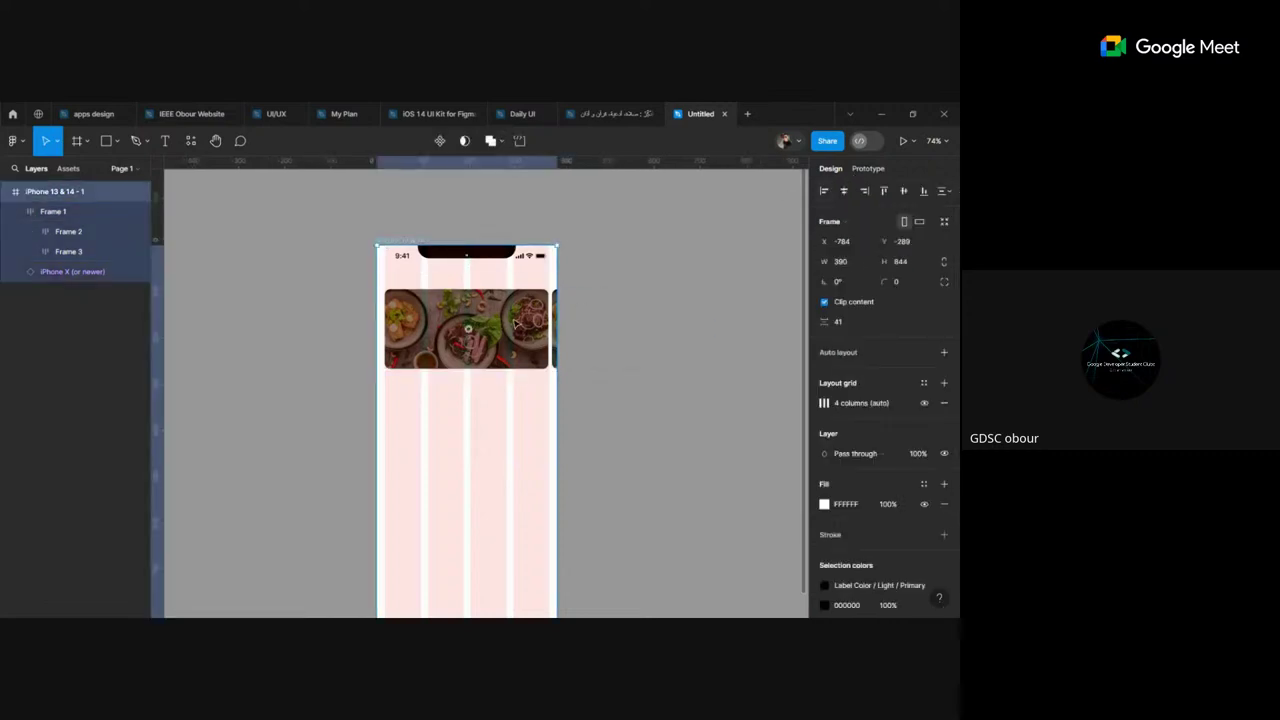
pyautogui.click(517, 324)
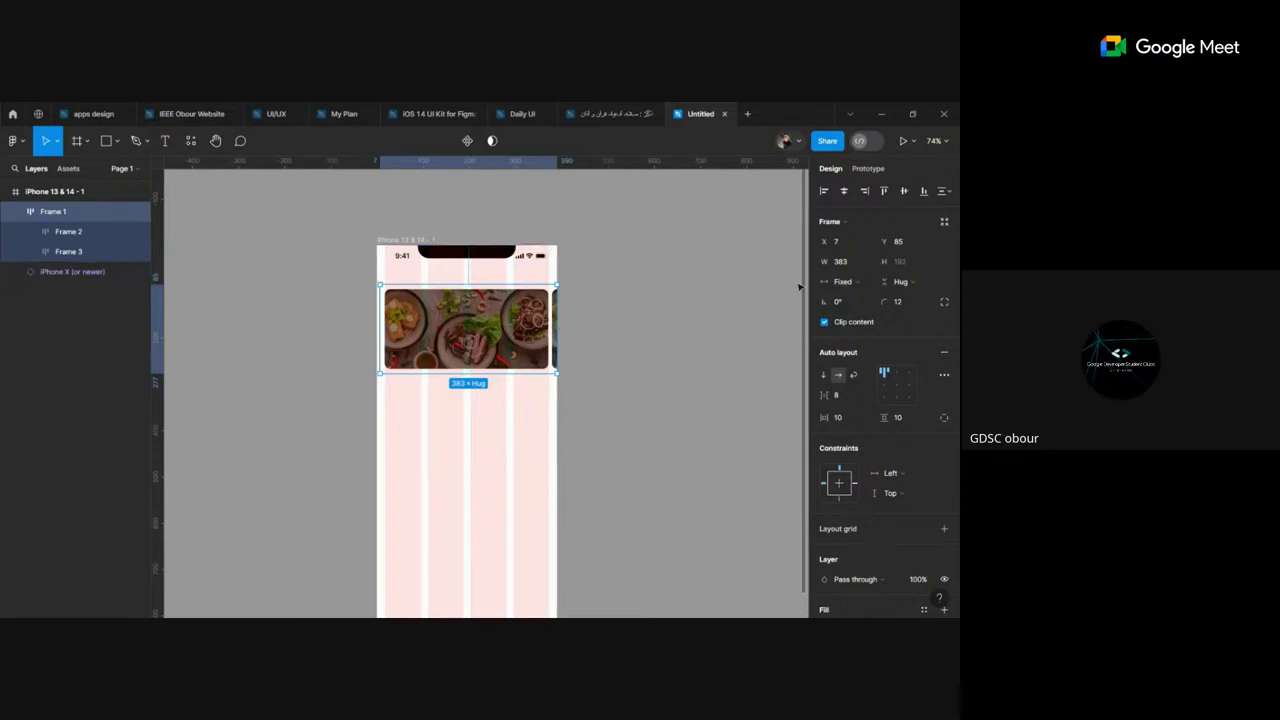
# Step: Set the food-image row's prototype Overflow to Horizontal scrolling
pyautogui.click(865, 170)
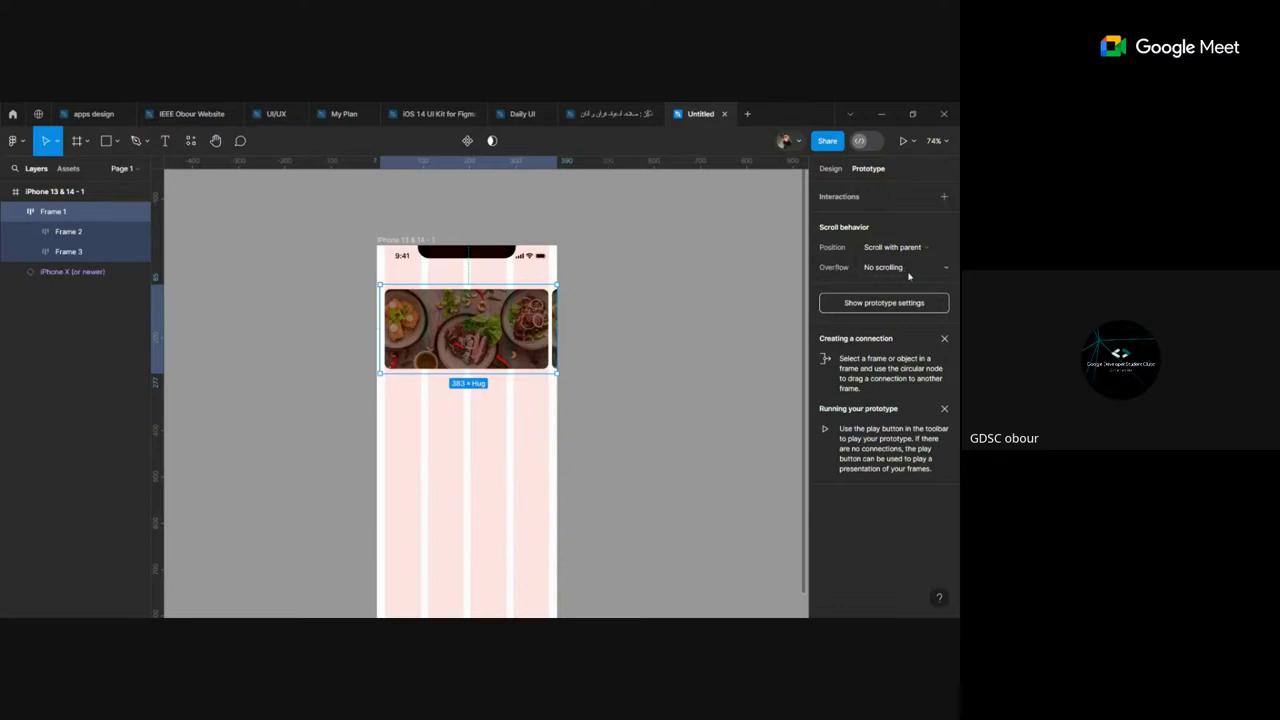
pyautogui.click(892, 268)
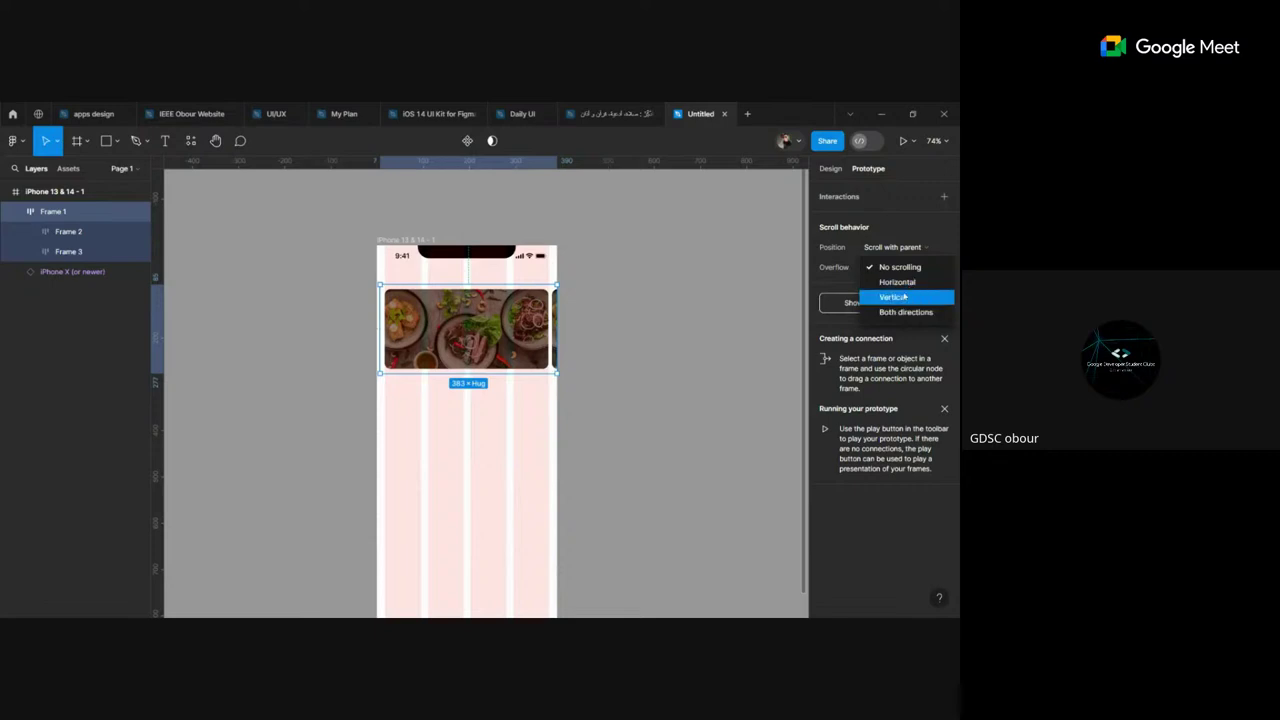
pyautogui.click(903, 283)
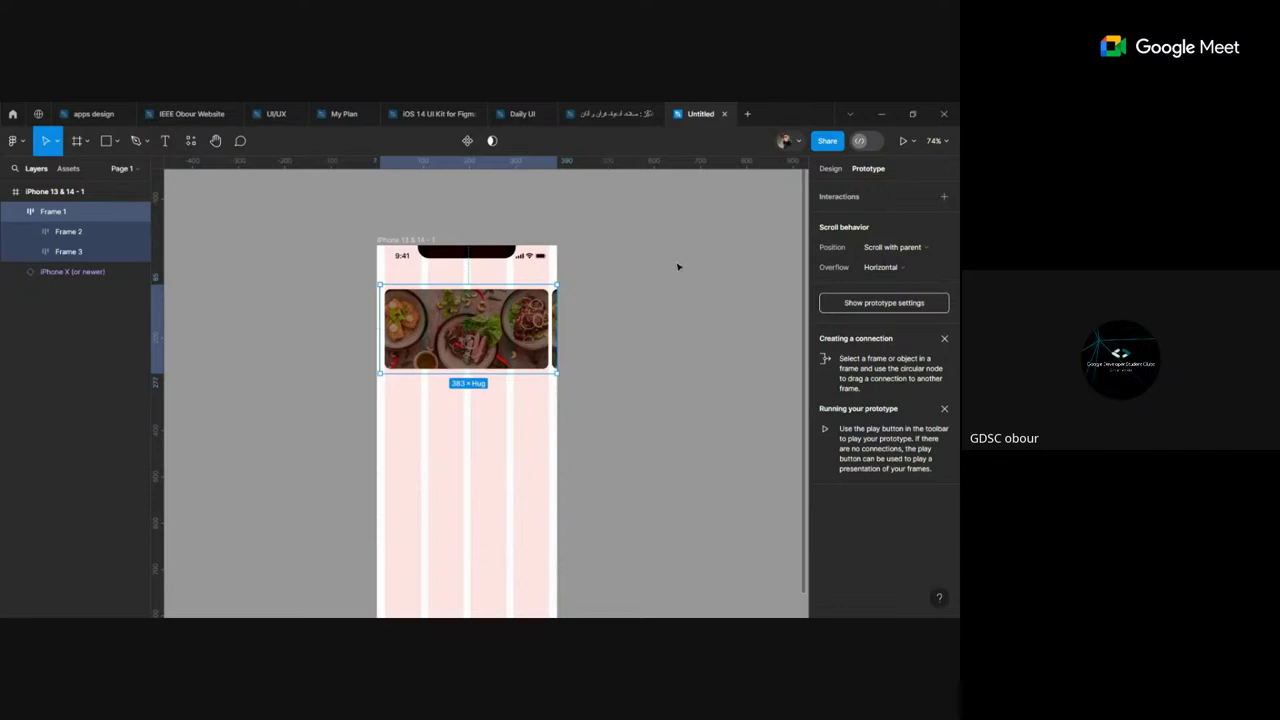
pyautogui.moveTo(60, 191)
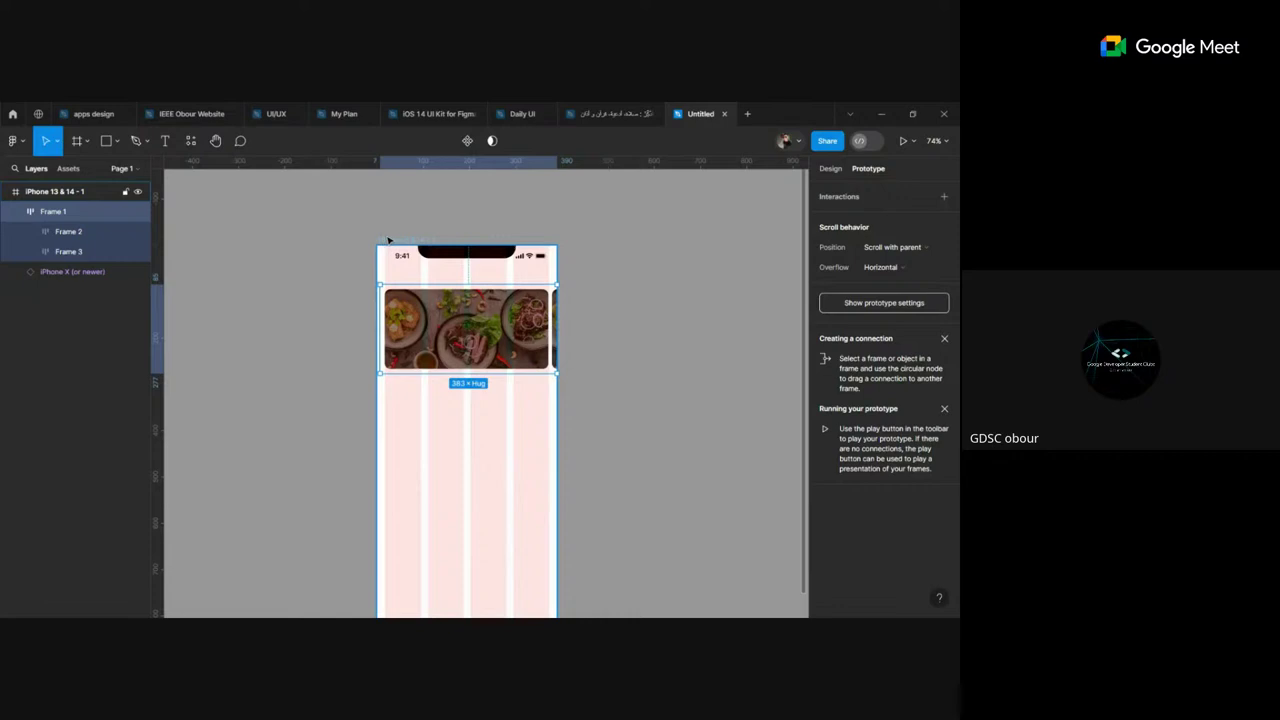
pyautogui.click(400, 242)
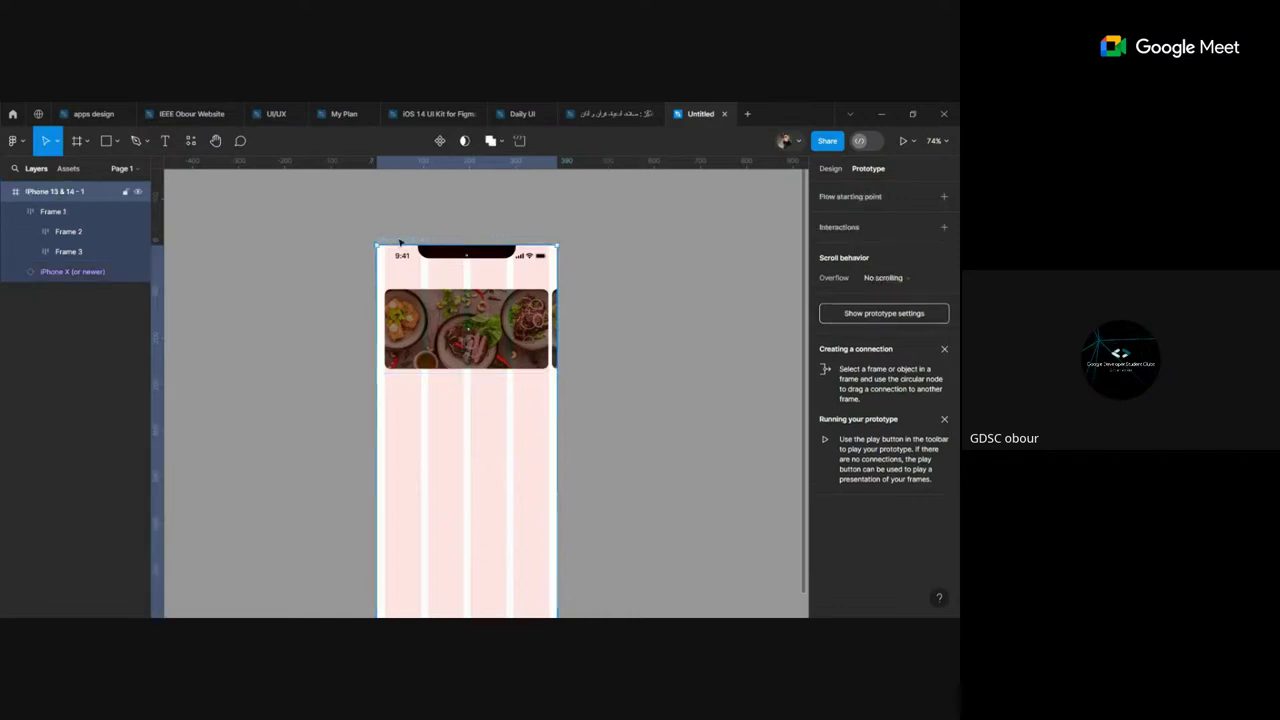
# Step: Play the prototype and swipe the food carousel sideways to test the scrolling
pyautogui.click(905, 142)
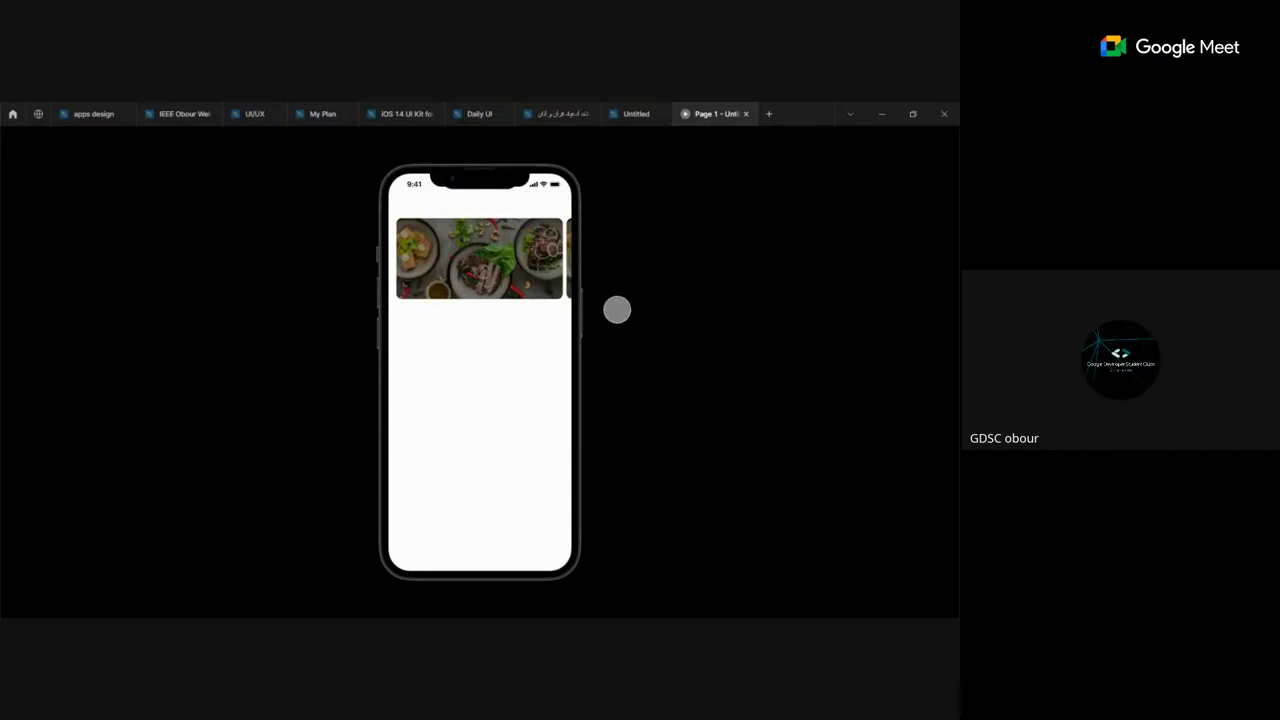
pyautogui.moveTo(525, 264); pyautogui.dragTo(501, 272)
# Step: Back in the editor, keep iPhone 14 as the prototype preview device
pyautogui.click(633, 113)
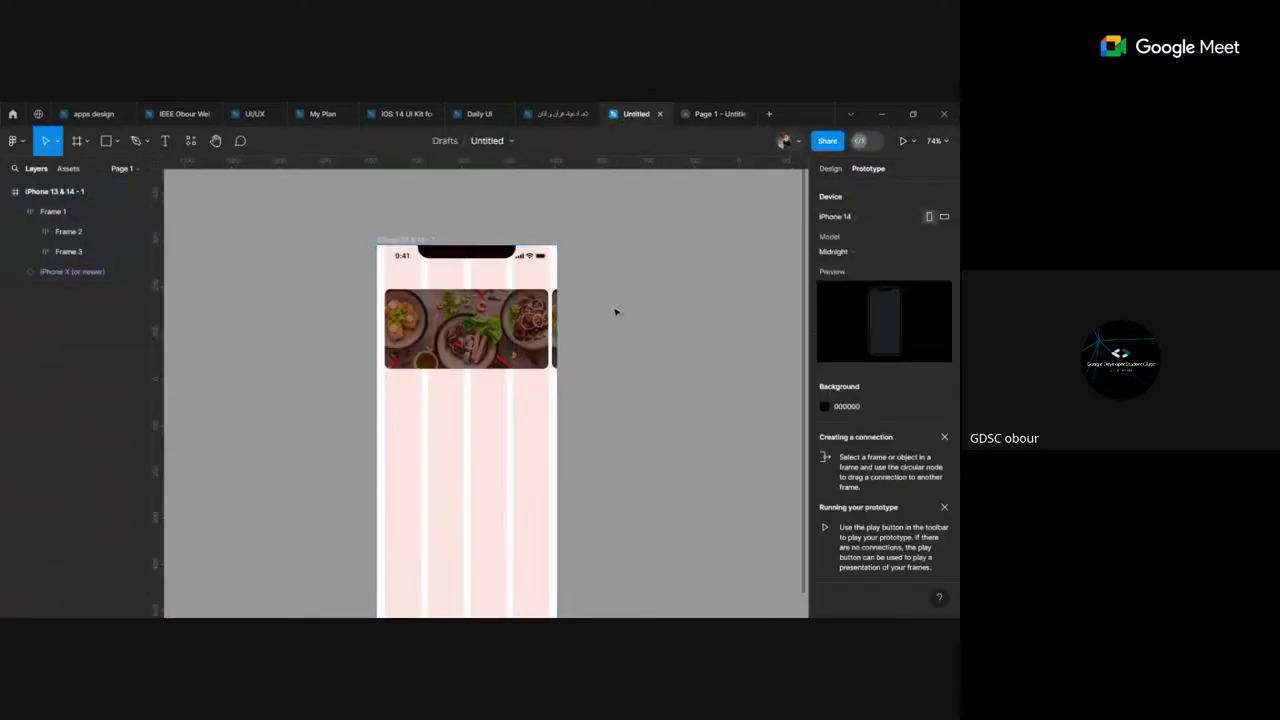
pyautogui.click(830, 168)
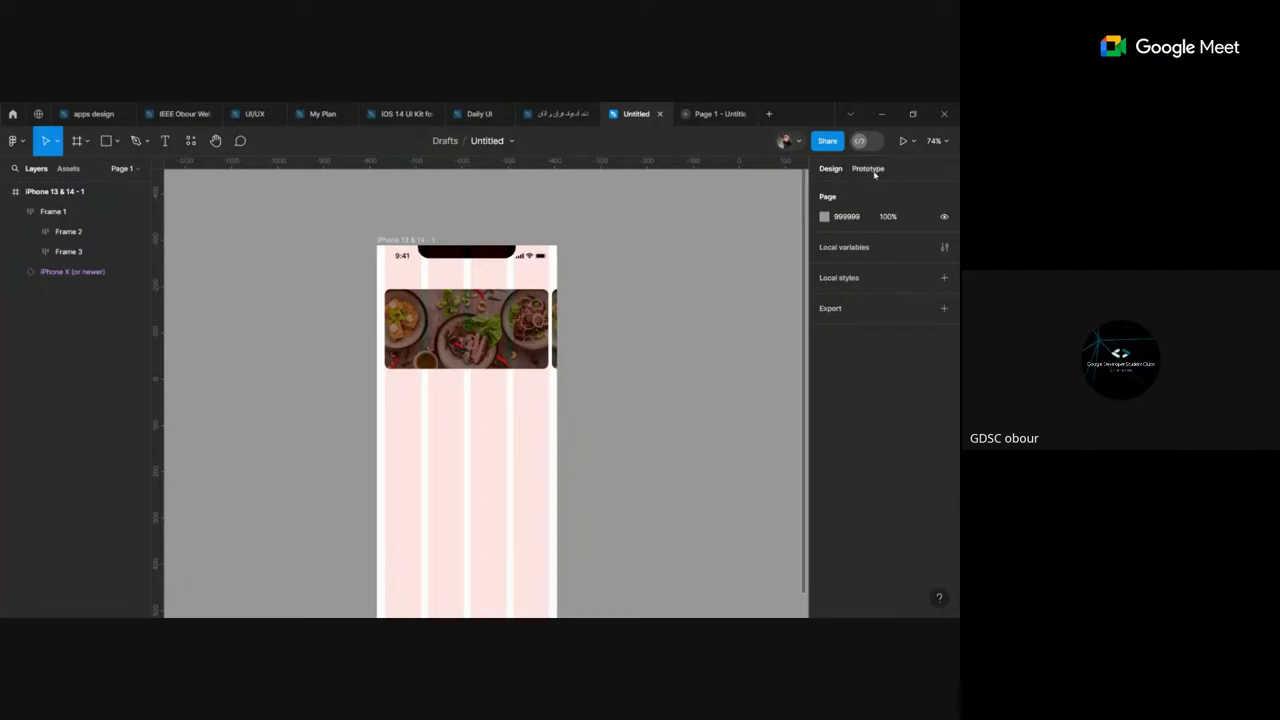
pyautogui.click(868, 168)
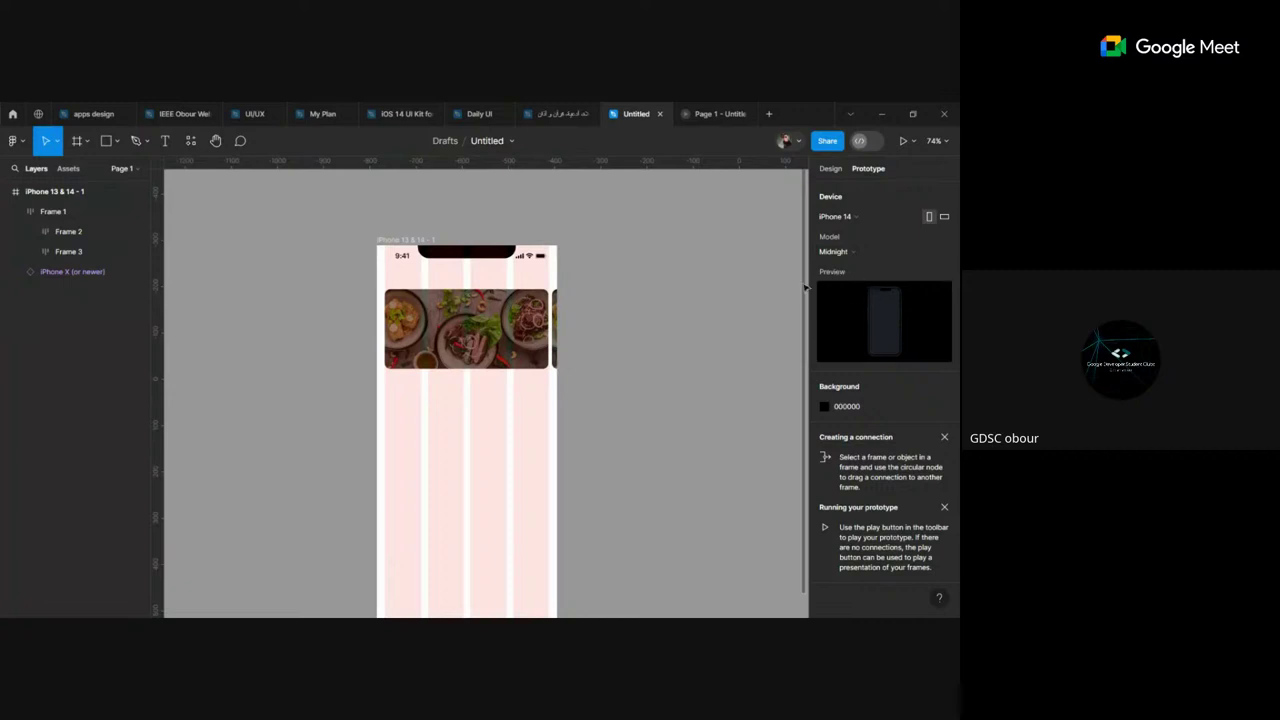
pyautogui.click(846, 216)
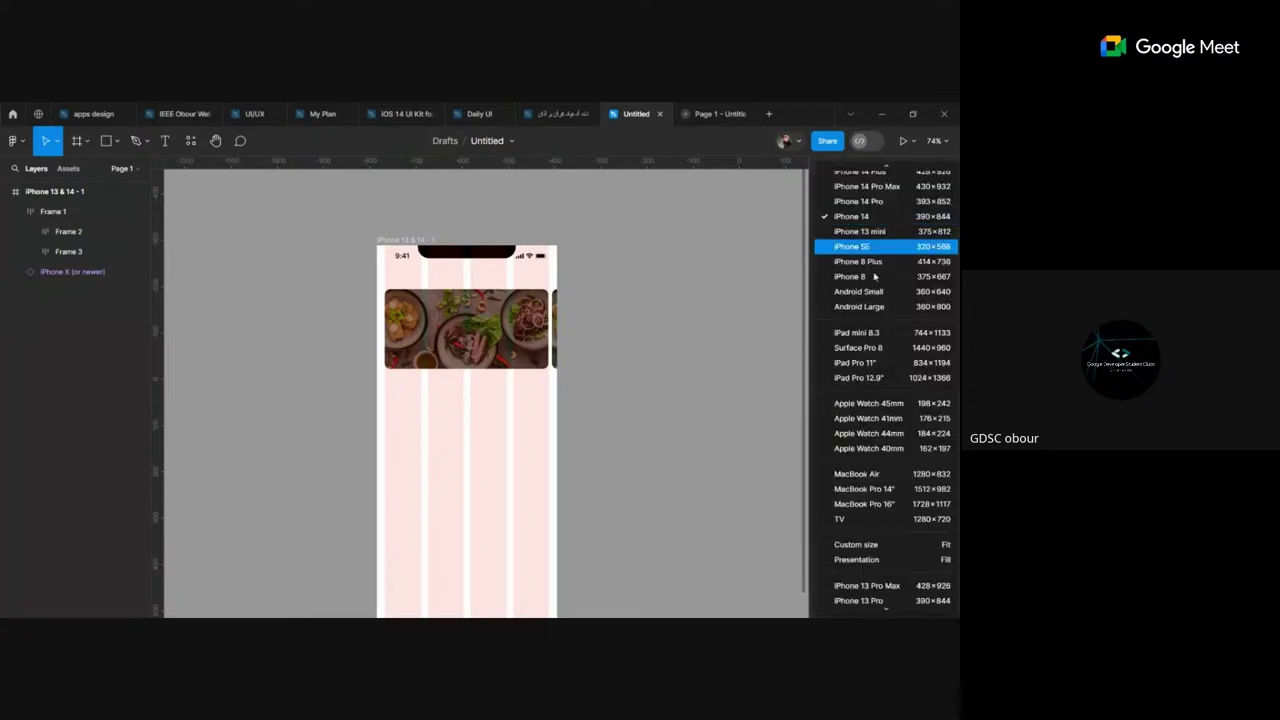
pyautogui.scroll(2, 873, 232)
pyautogui.scroll(1, 880, 230)
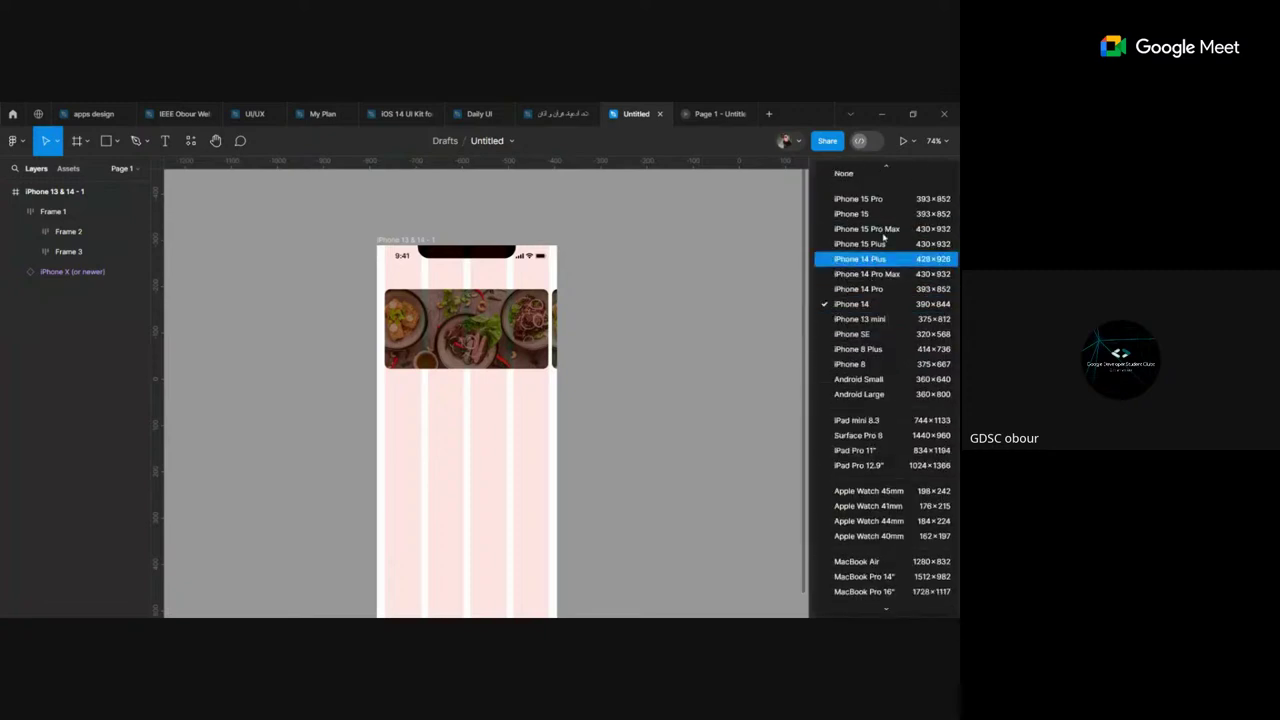
pyautogui.click(893, 305)
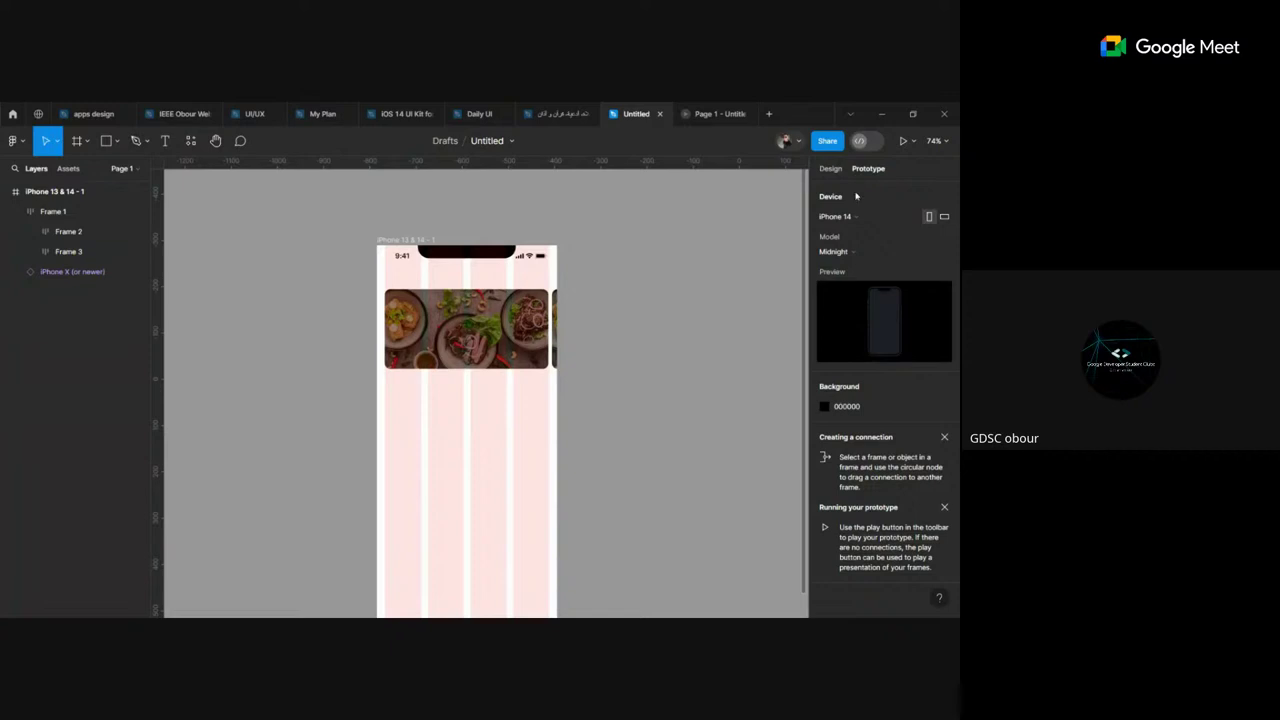
# Step: Open an inline prototype preview of the phone screen, then close it
pyautogui.click(913, 140)
pyautogui.click(885, 188)
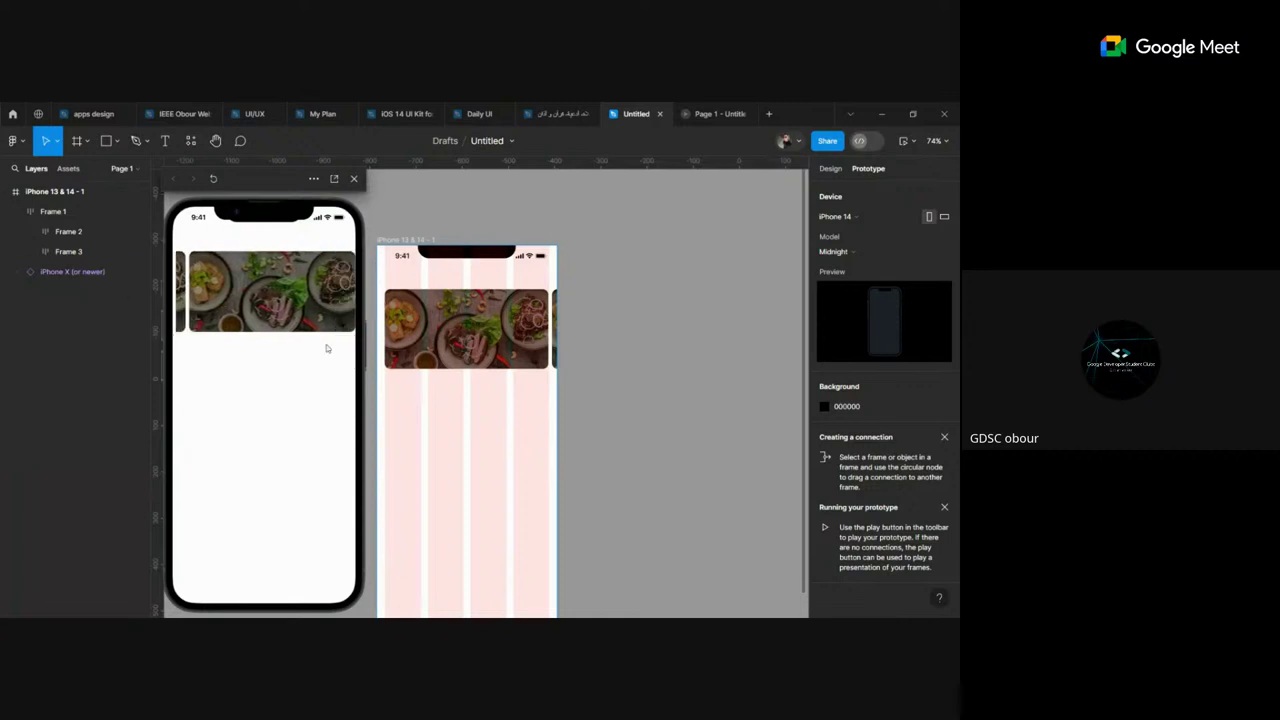
pyautogui.click(353, 179)
# Step: Copy the food-image row off the phone, set its auto layout to Wrap, and narrow it to 374 wide
pyautogui.click(424, 330)
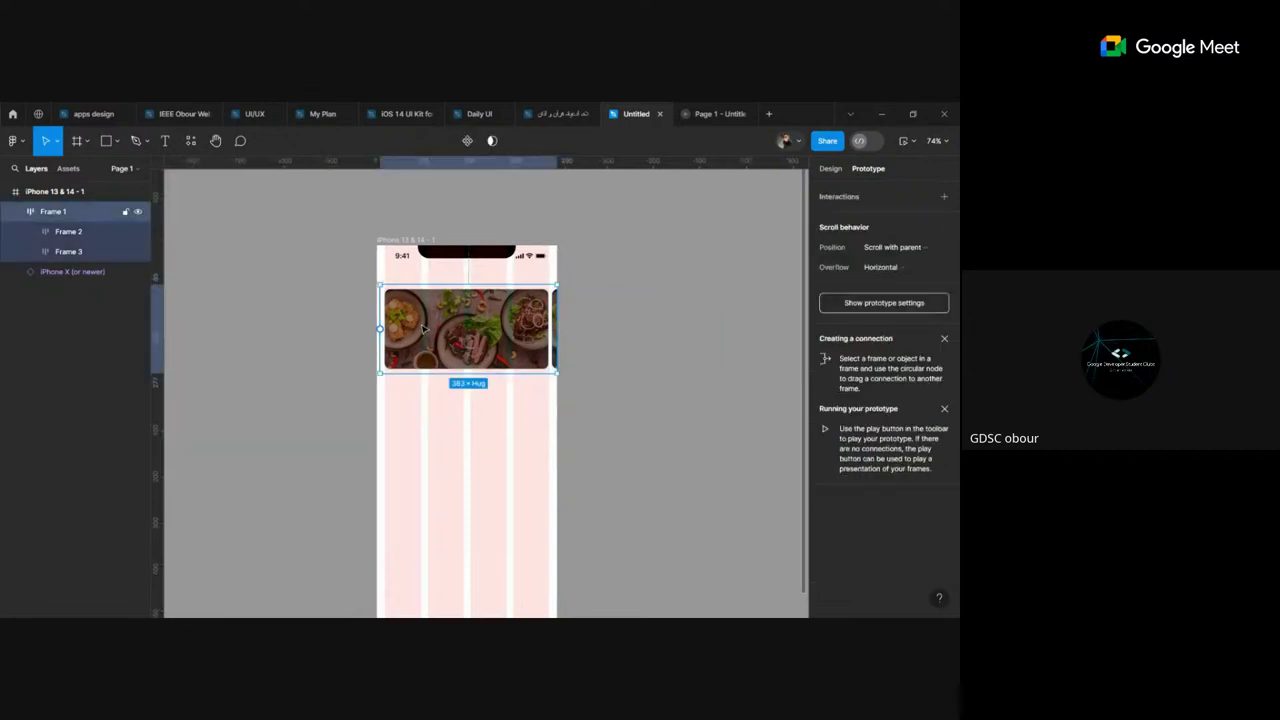
pyautogui.moveTo(424, 330); pyautogui.dragTo(226, 334)
pyautogui.hscroll(-5, 226, 334)
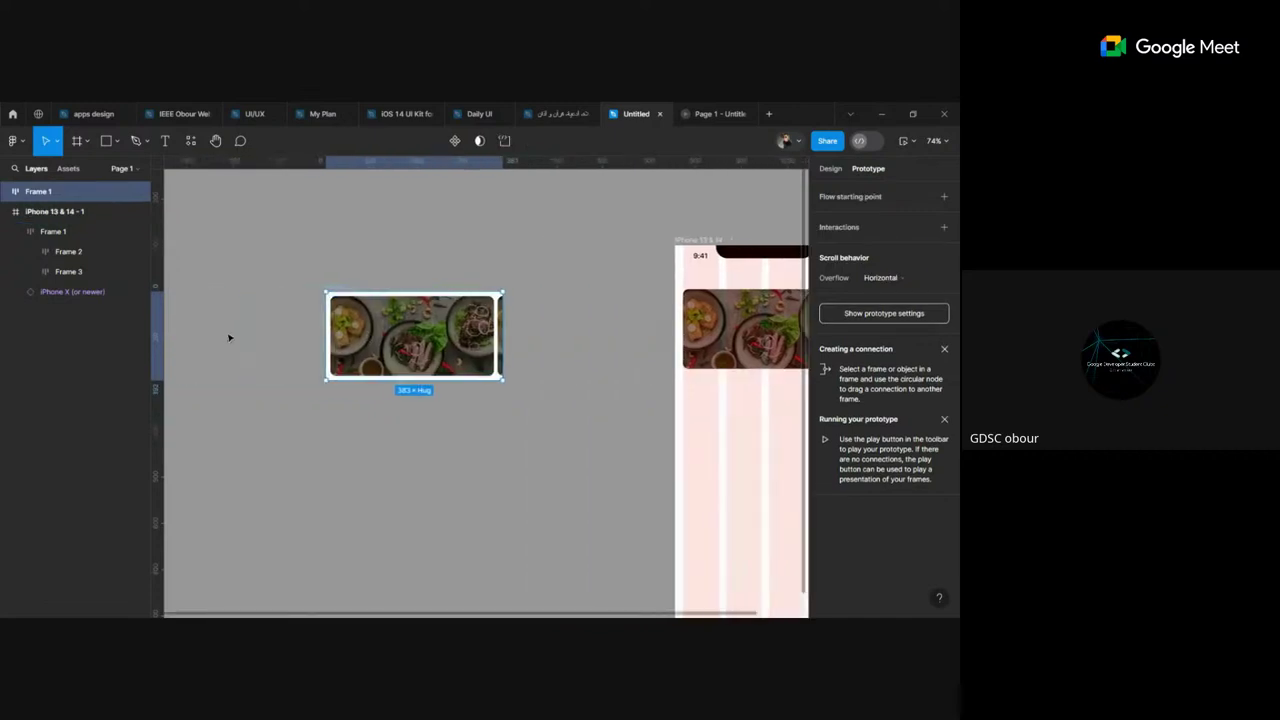
pyautogui.moveTo(497, 345); pyautogui.dragTo(667, 358)
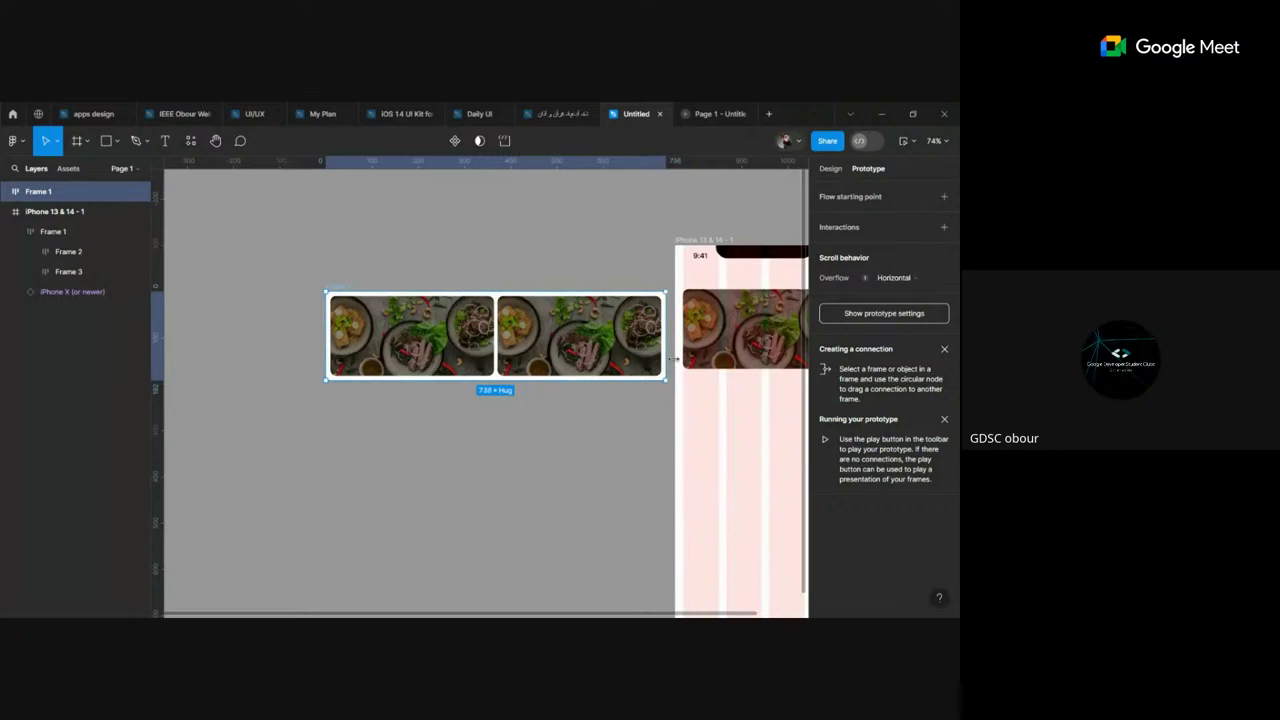
pyautogui.click(831, 168)
pyautogui.click(825, 322)
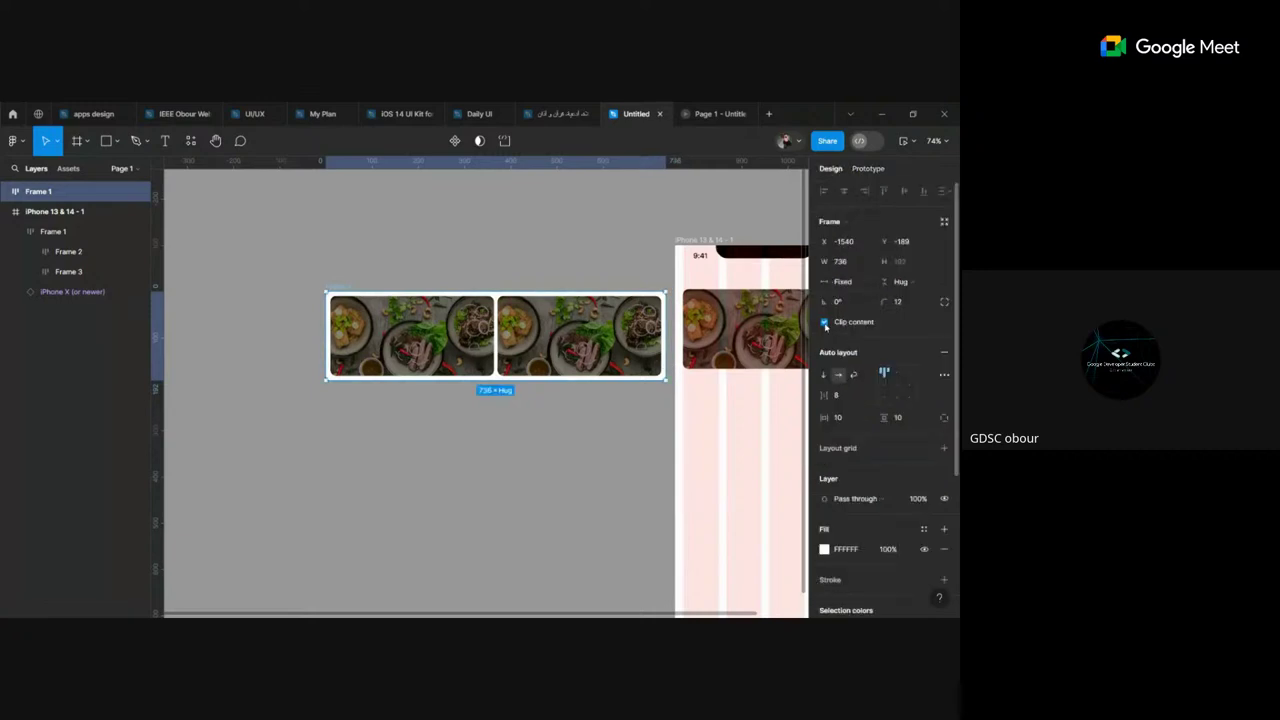
pyautogui.click(853, 375)
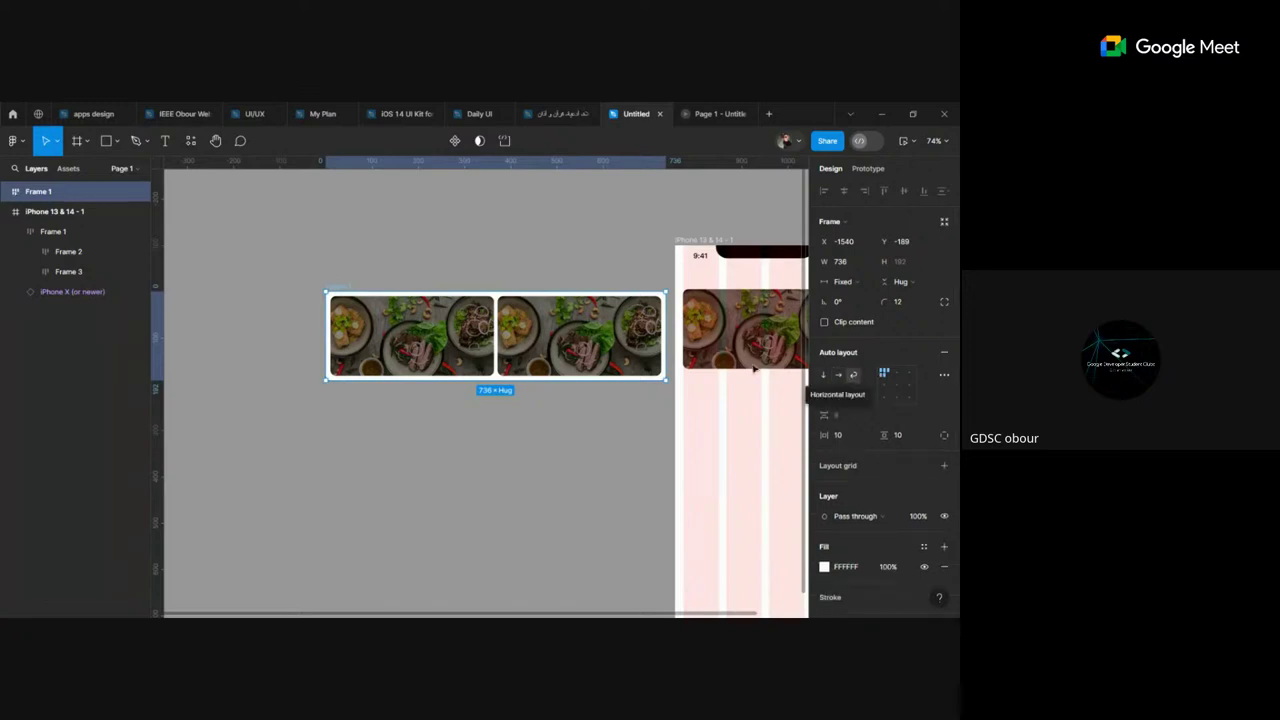
pyautogui.moveTo(665, 337); pyautogui.dragTo(499, 344)
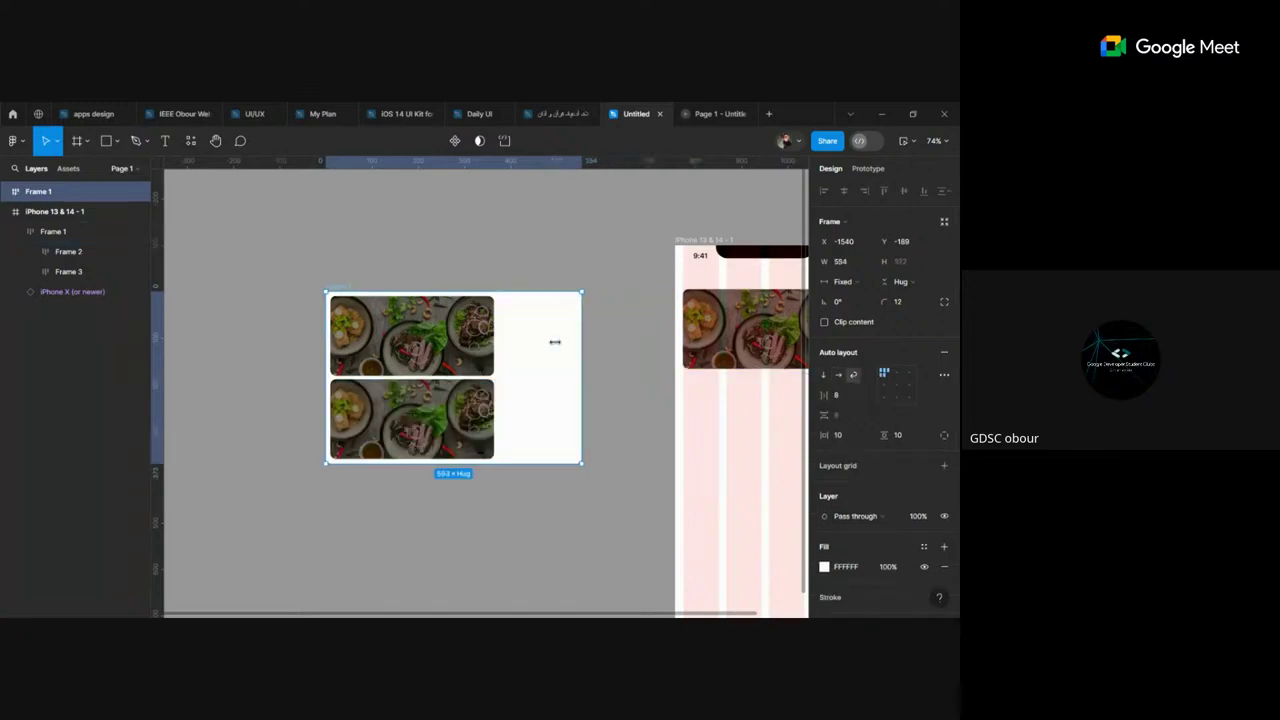
# Step: Duplicate the food image until the wrapping frame stacks six images
pyautogui.click(399, 410)
pyautogui.hotkey('ctrl', 'd')
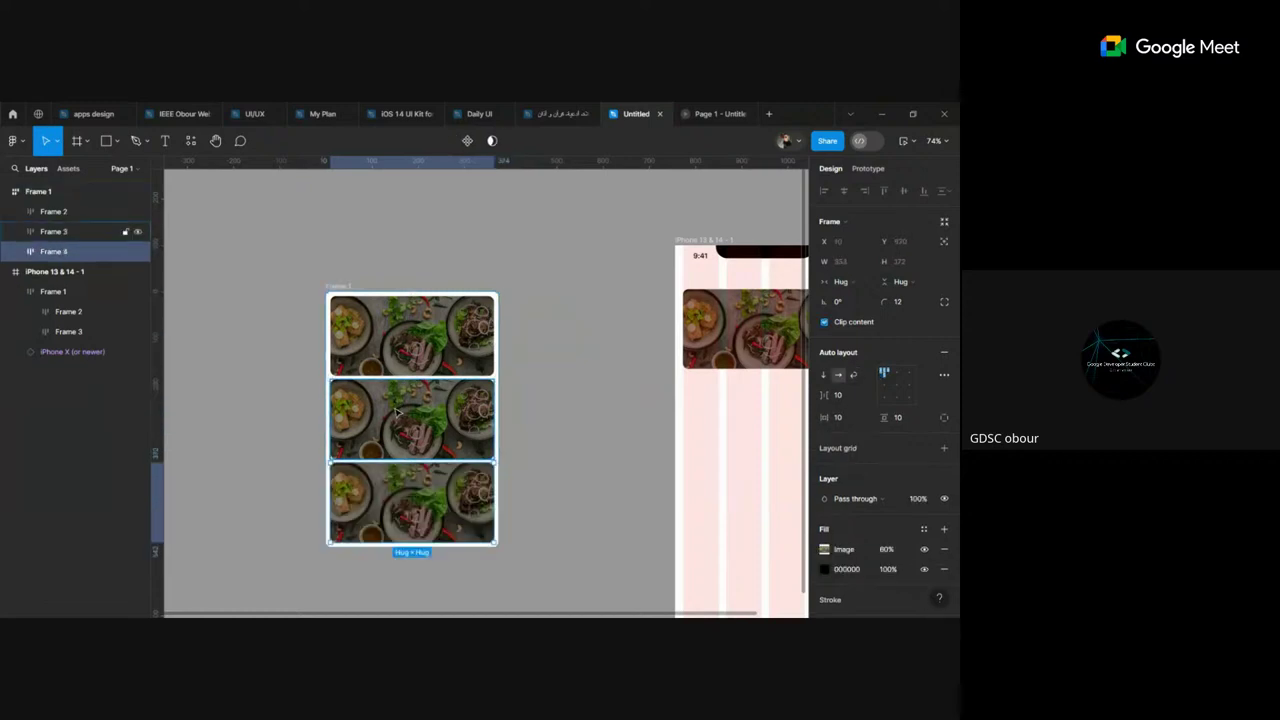
pyautogui.hotkey('ctrl', 'd')
pyautogui.scroll(-1, 396, 410)
pyautogui.hotkey('ctrl', 'd')
pyautogui.hotkey('ctrl', 'd')
pyautogui.scroll(-2, 398, 412)
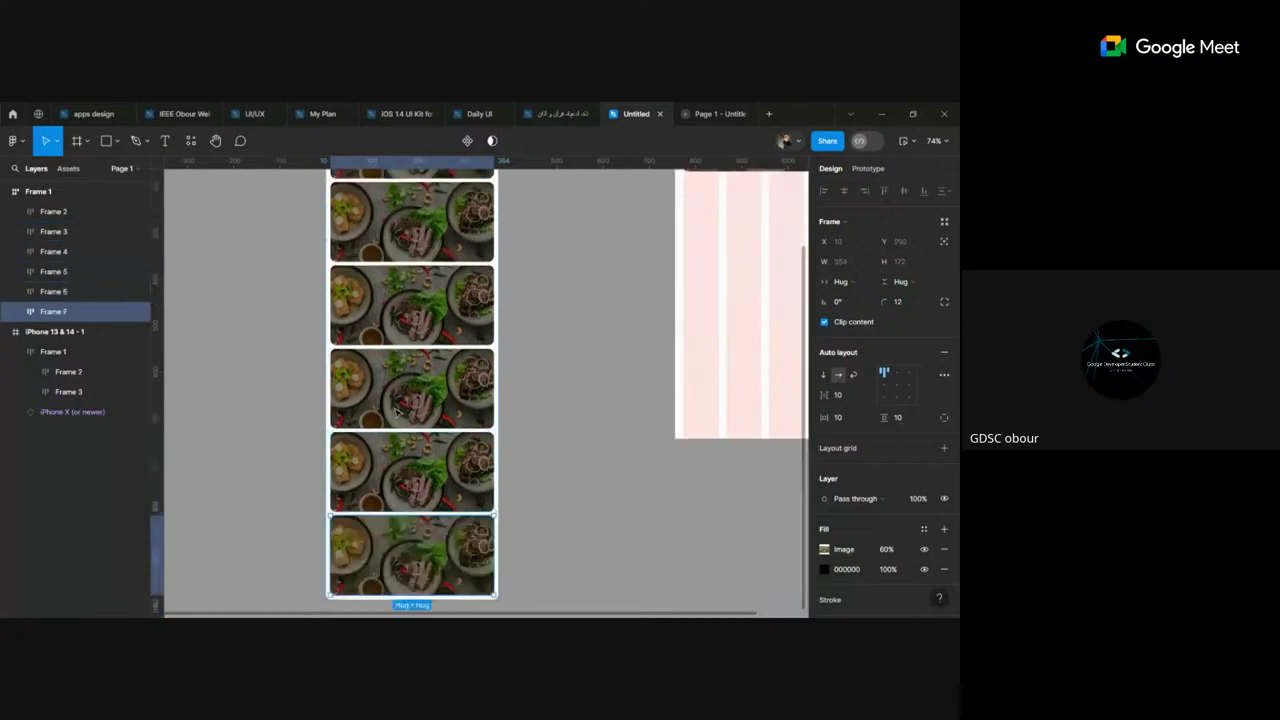
pyautogui.scroll(2, 398, 412)
pyautogui.press('Escape')
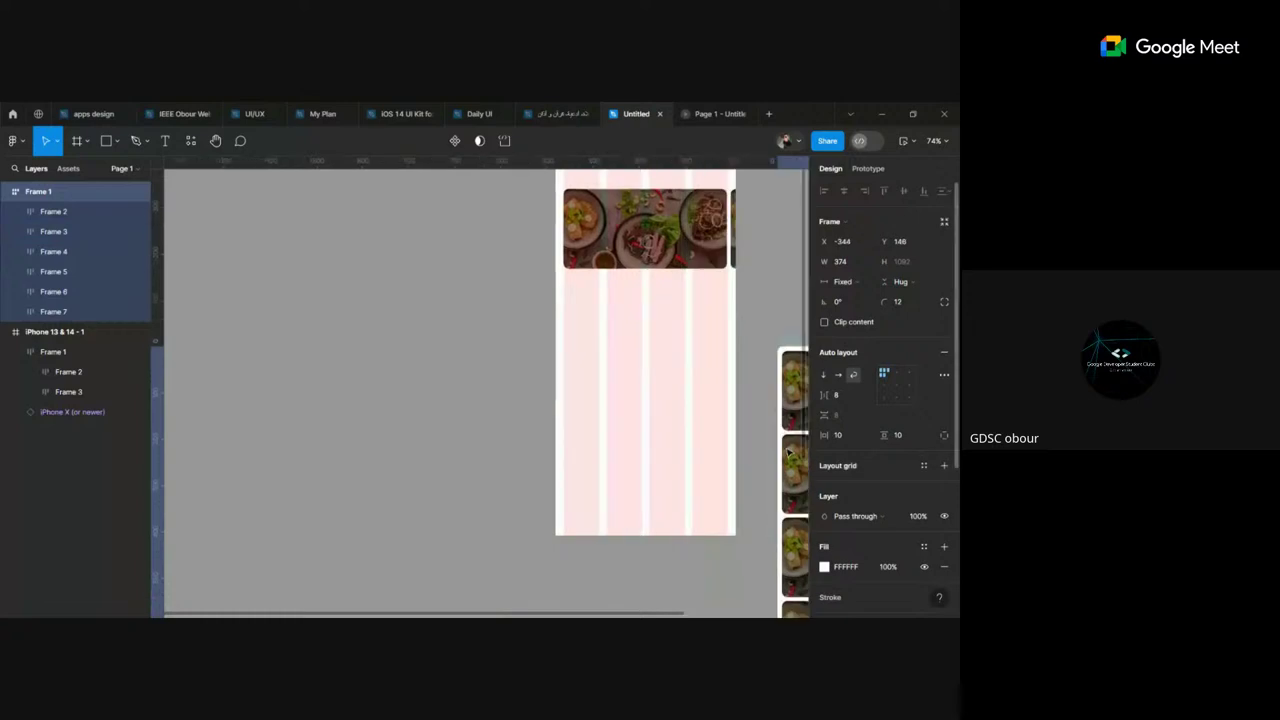
# Step: Move the six-image stack into the phone below the original image row
pyautogui.moveTo(789, 483); pyautogui.dragTo(587, 390)
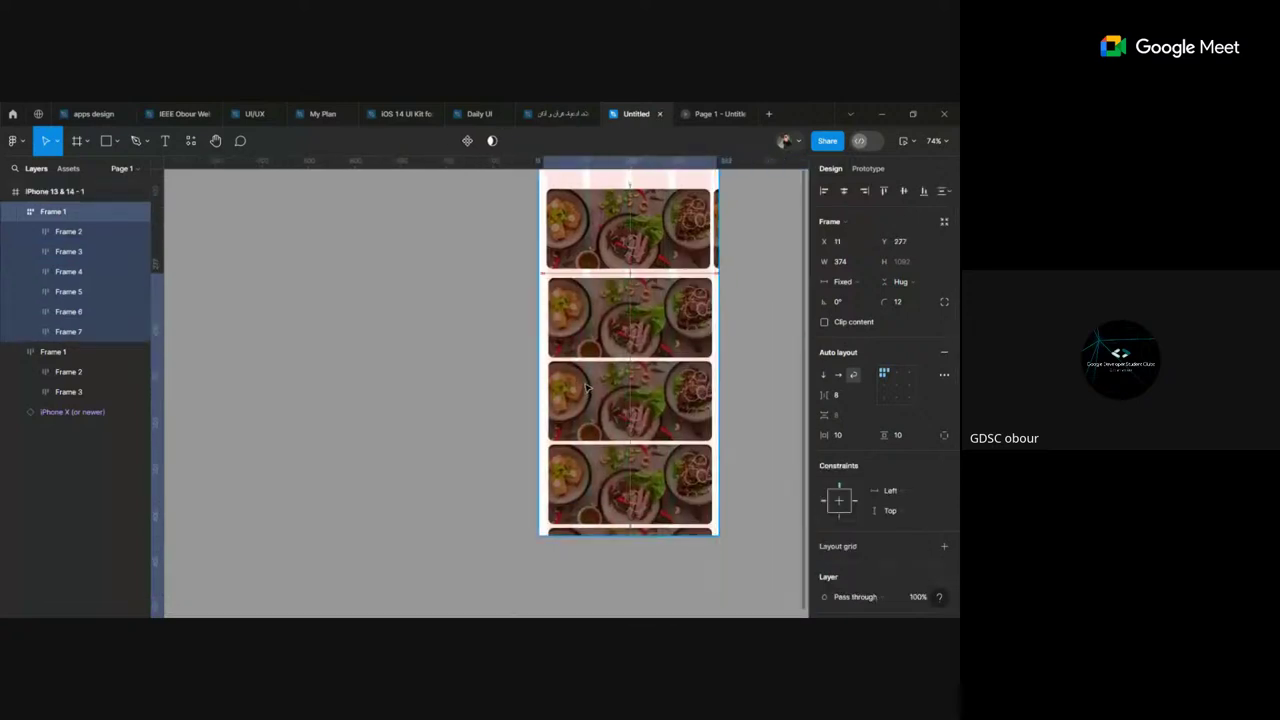
pyautogui.scroll(-3, 677, 574)
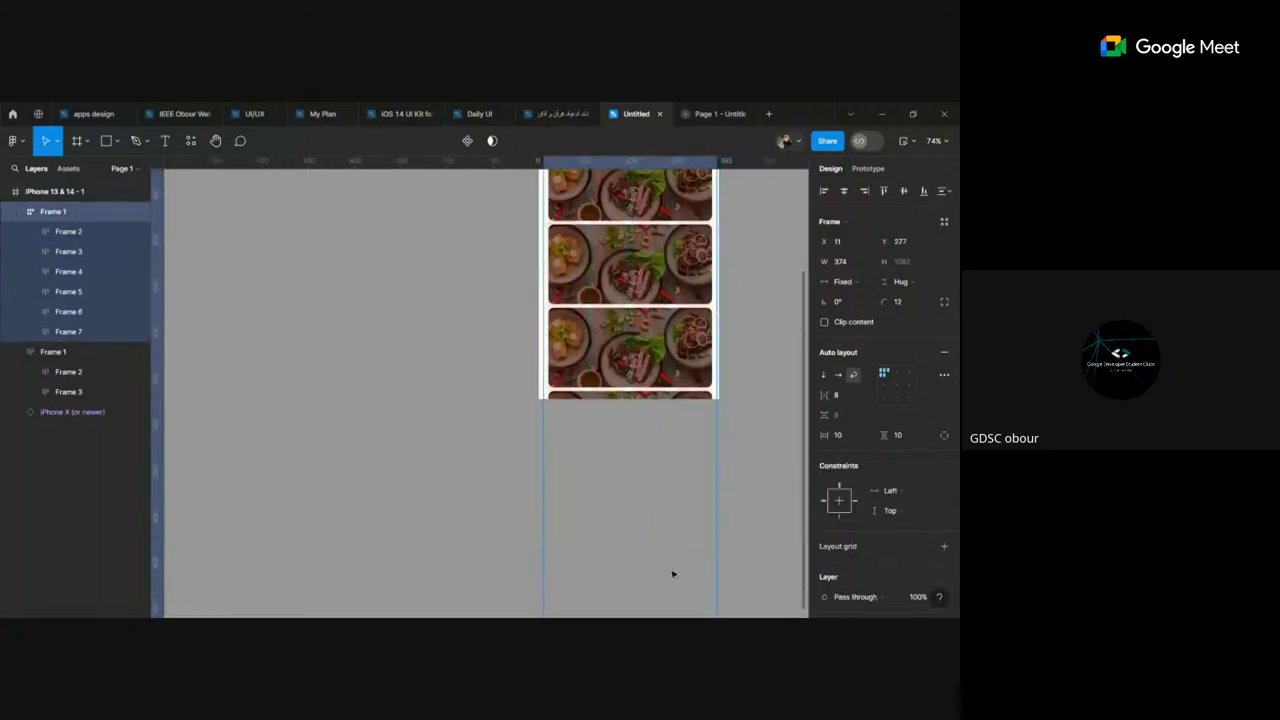
pyautogui.scroll(-3, 668, 567)
pyautogui.click(658, 511)
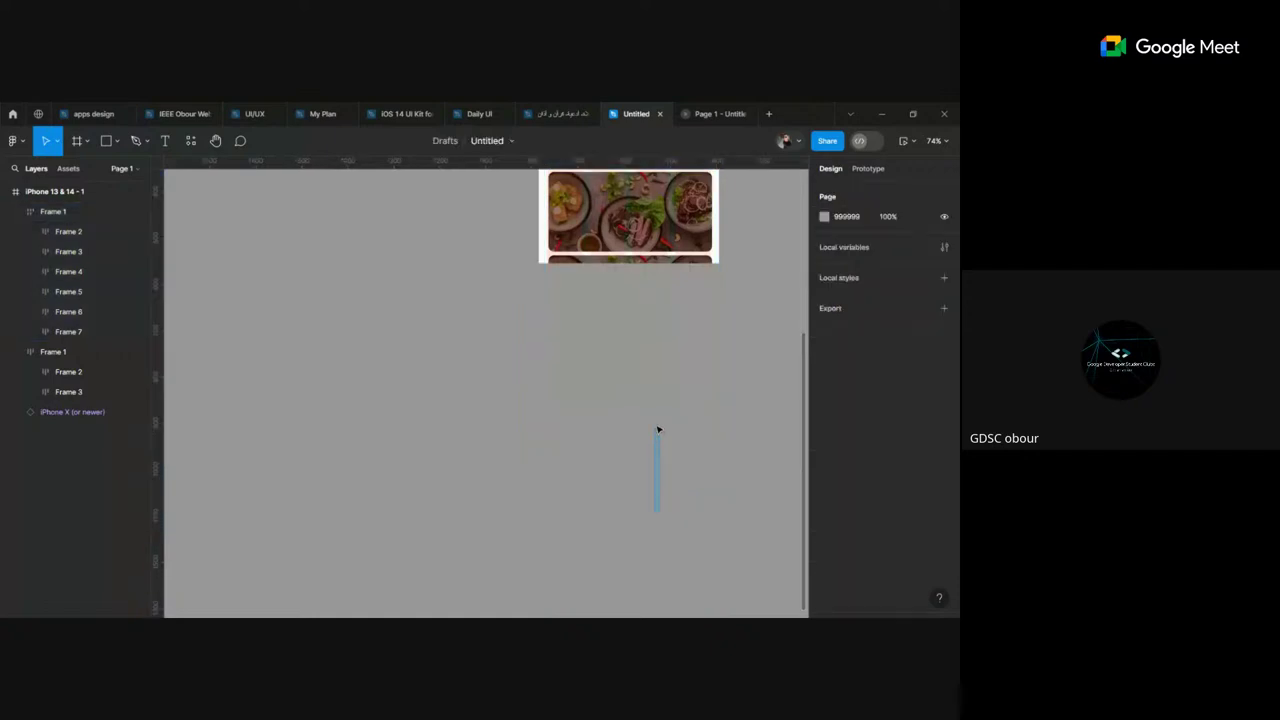
pyautogui.click(650, 237)
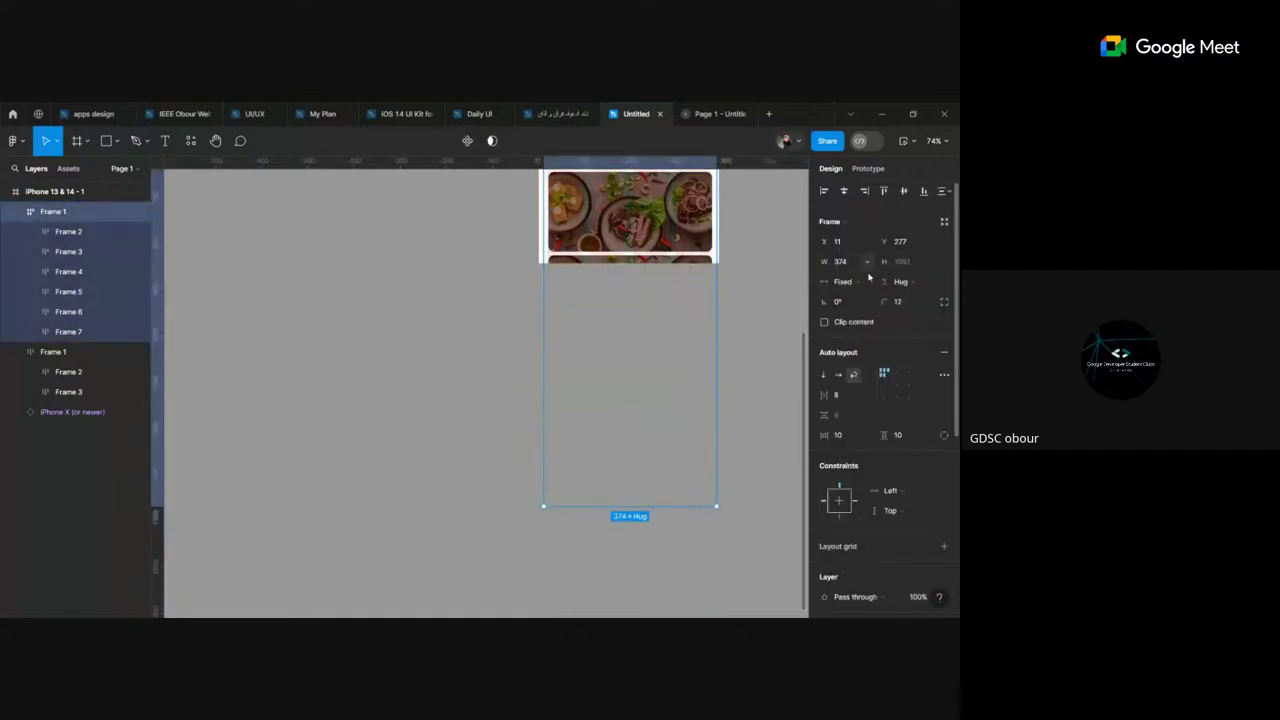
# Step: Try Clip content and a shorter fixed height on the stack, undo both, and preview
pyautogui.click(826, 322)
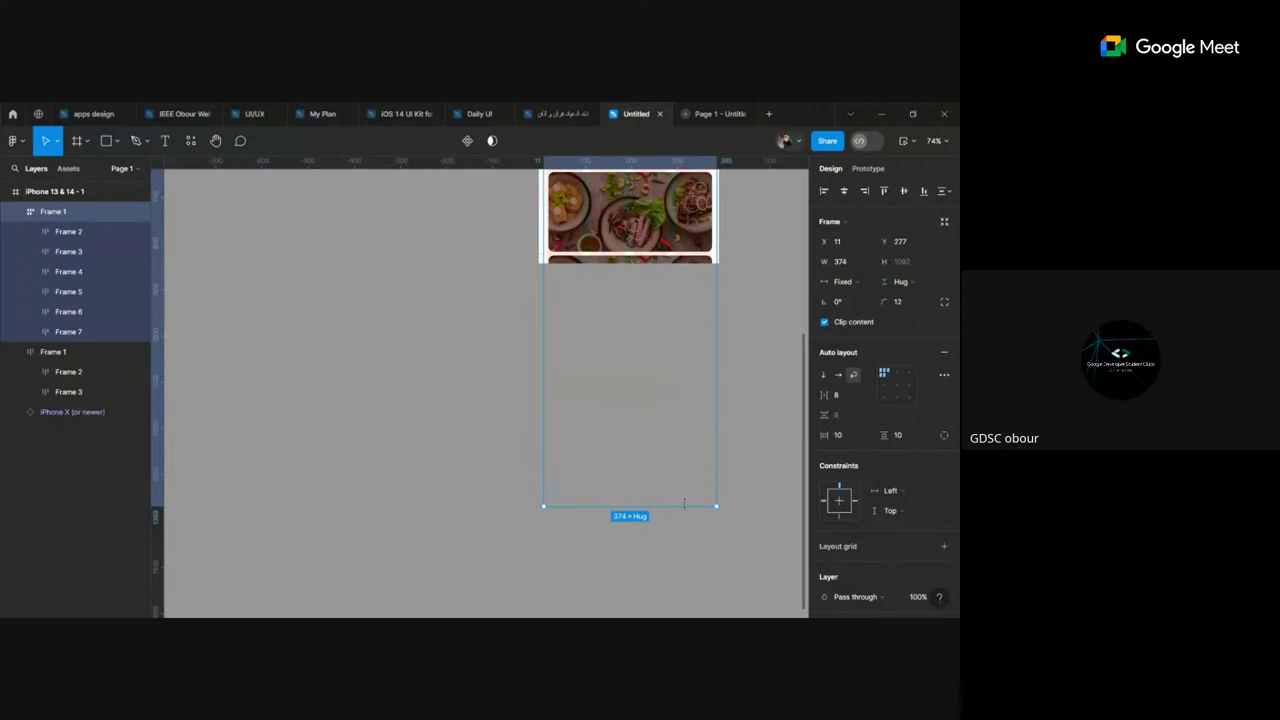
pyautogui.moveTo(684, 503)
pyautogui.mouseDown()
pyautogui.moveTo(696, 251)
pyautogui.moveTo(696, 266)
pyautogui.mouseUp()
pyautogui.scroll(3, 669, 372)
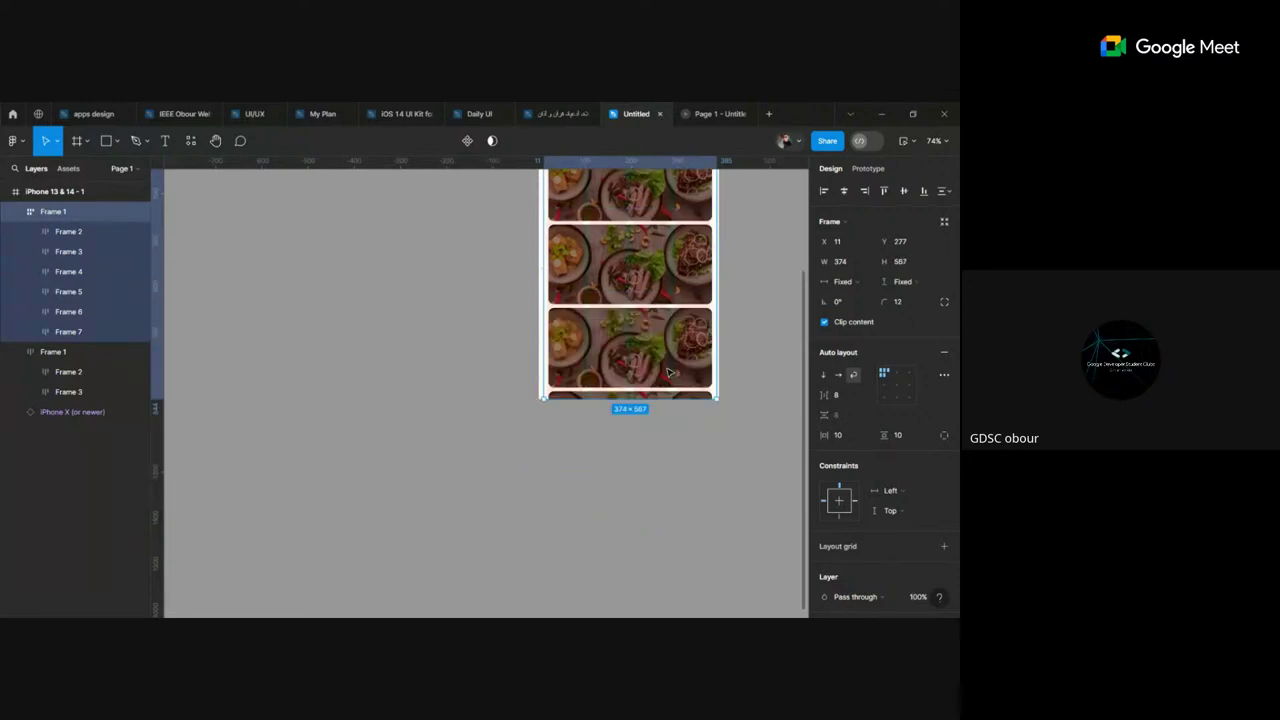
pyautogui.hotkey('ctrl', 'z')
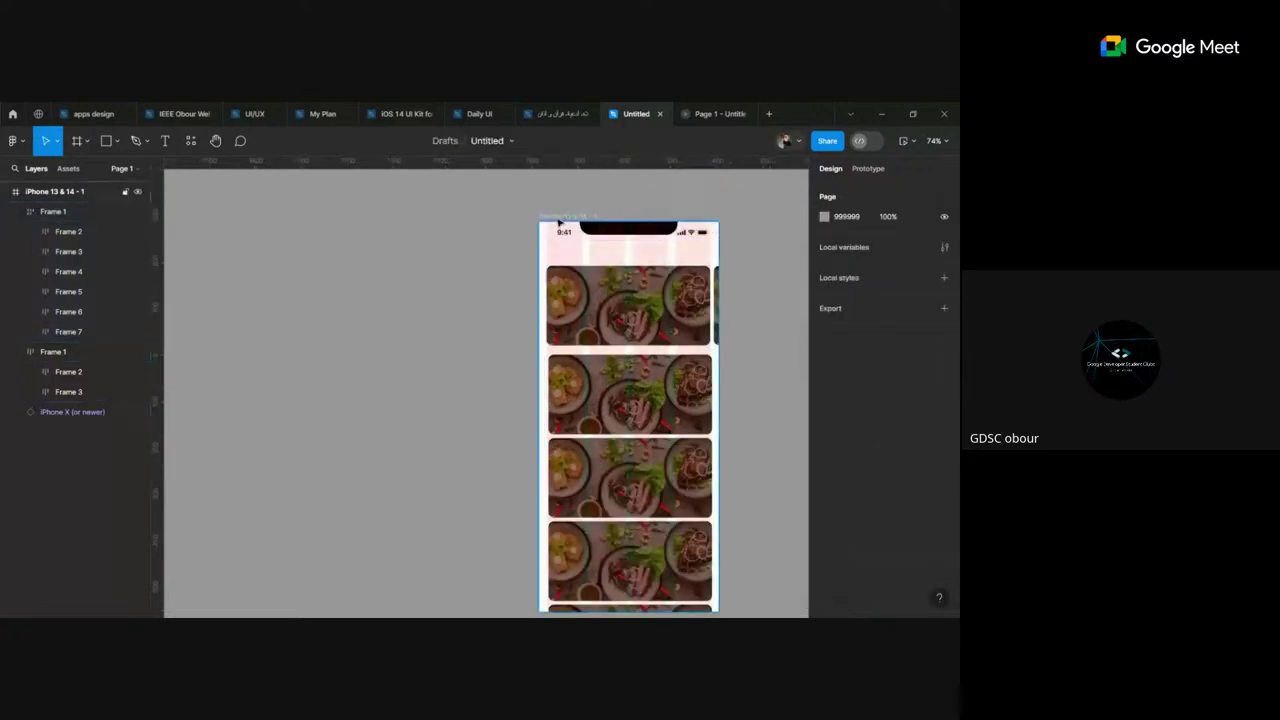
pyautogui.hotkey('ctrl', 'z')
pyautogui.click(905, 141)
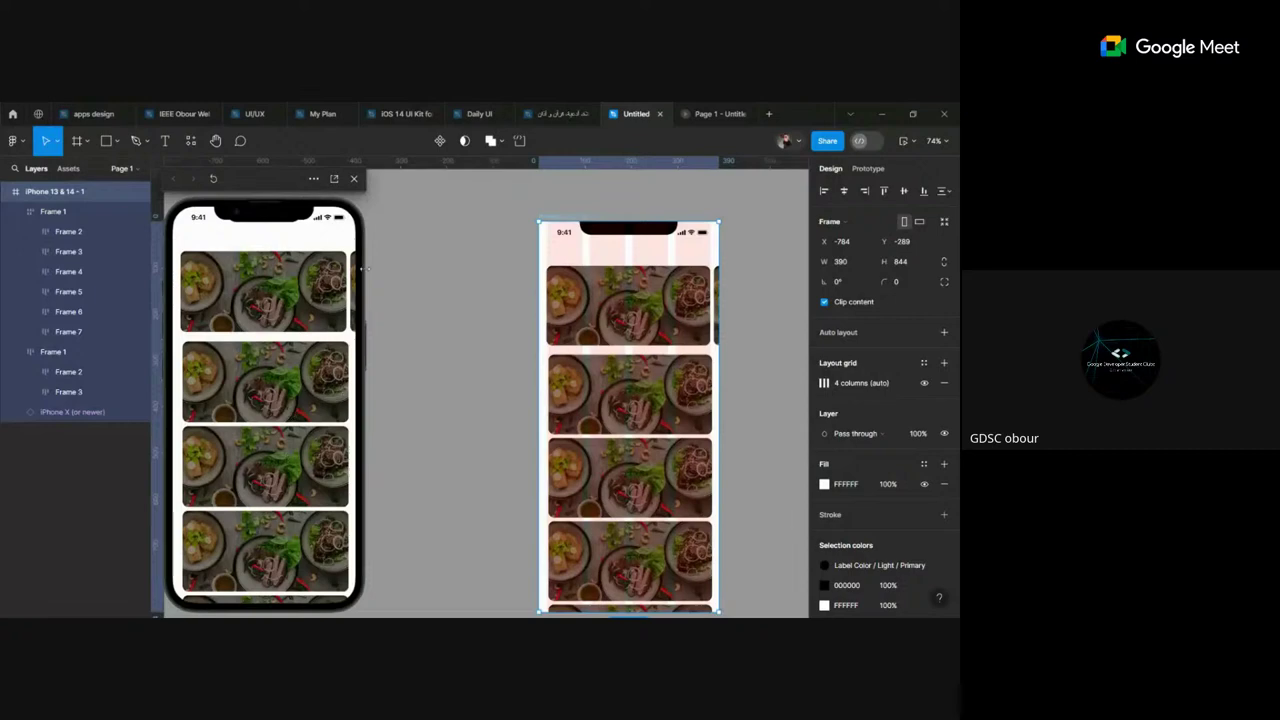
# Step: Set the phone frame's prototype overflow to vertical scrolling and preview it
pyautogui.click(353, 178)
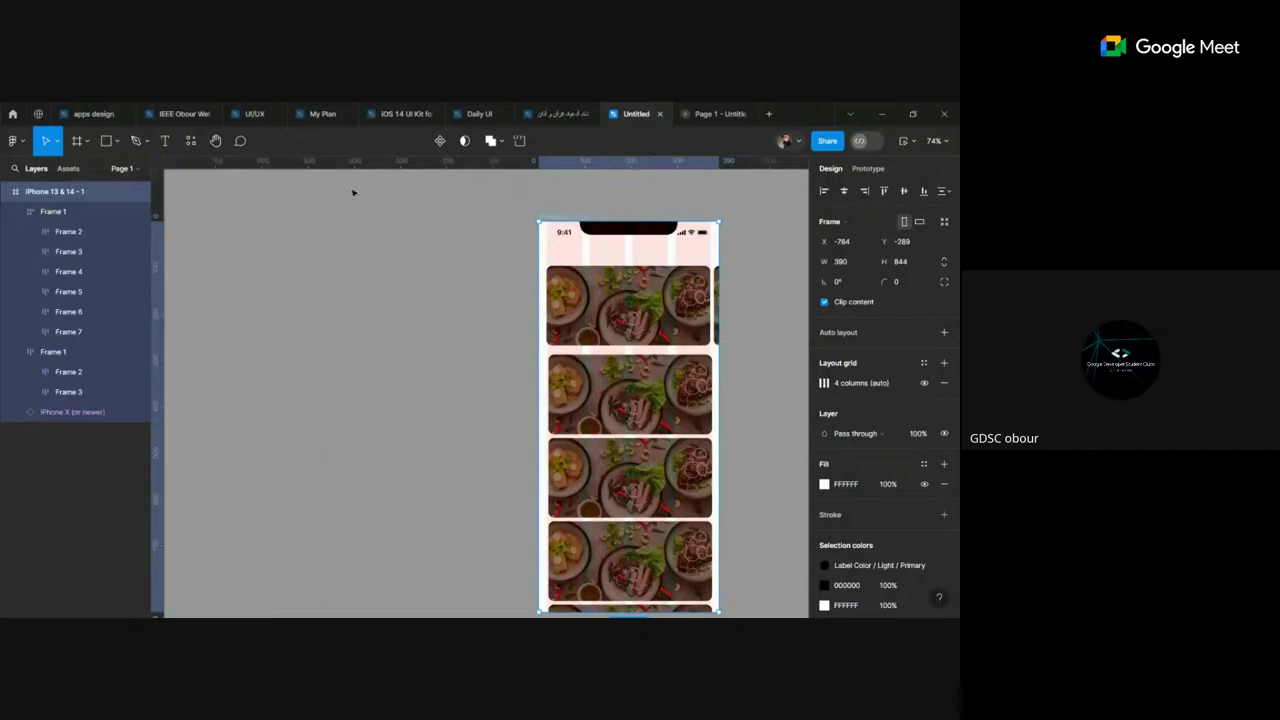
pyautogui.click(870, 168)
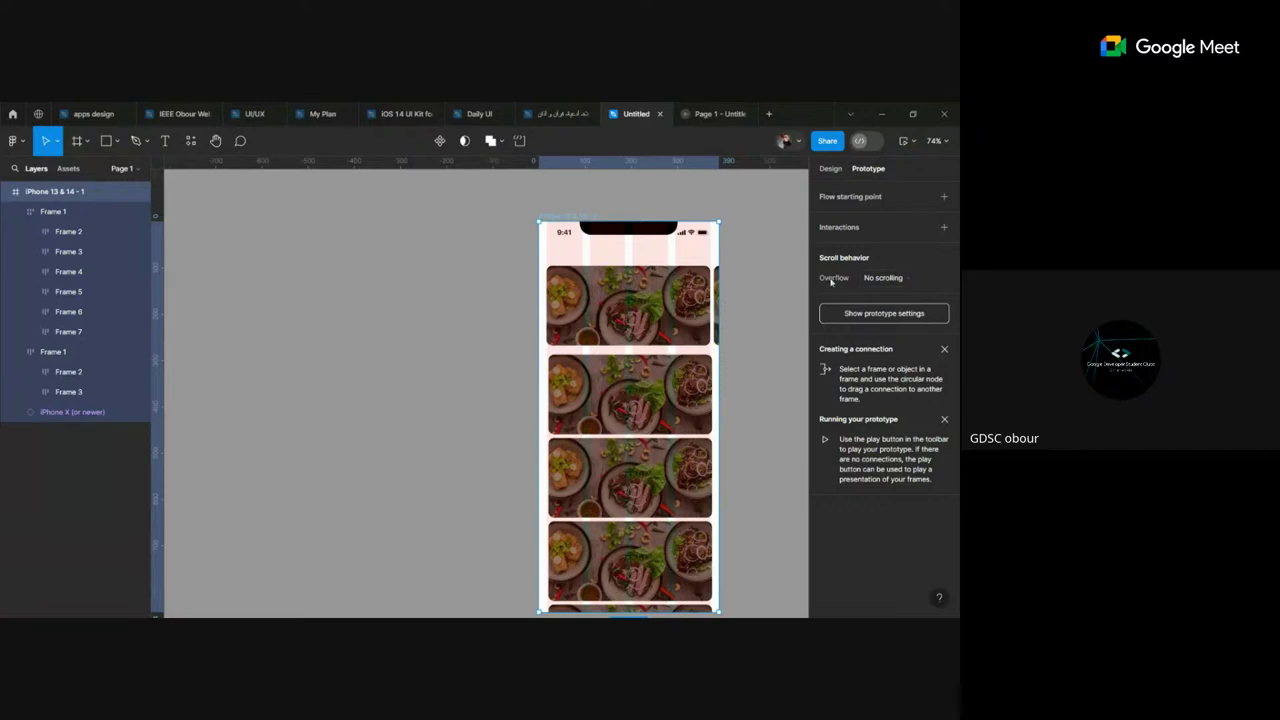
pyautogui.click(902, 278)
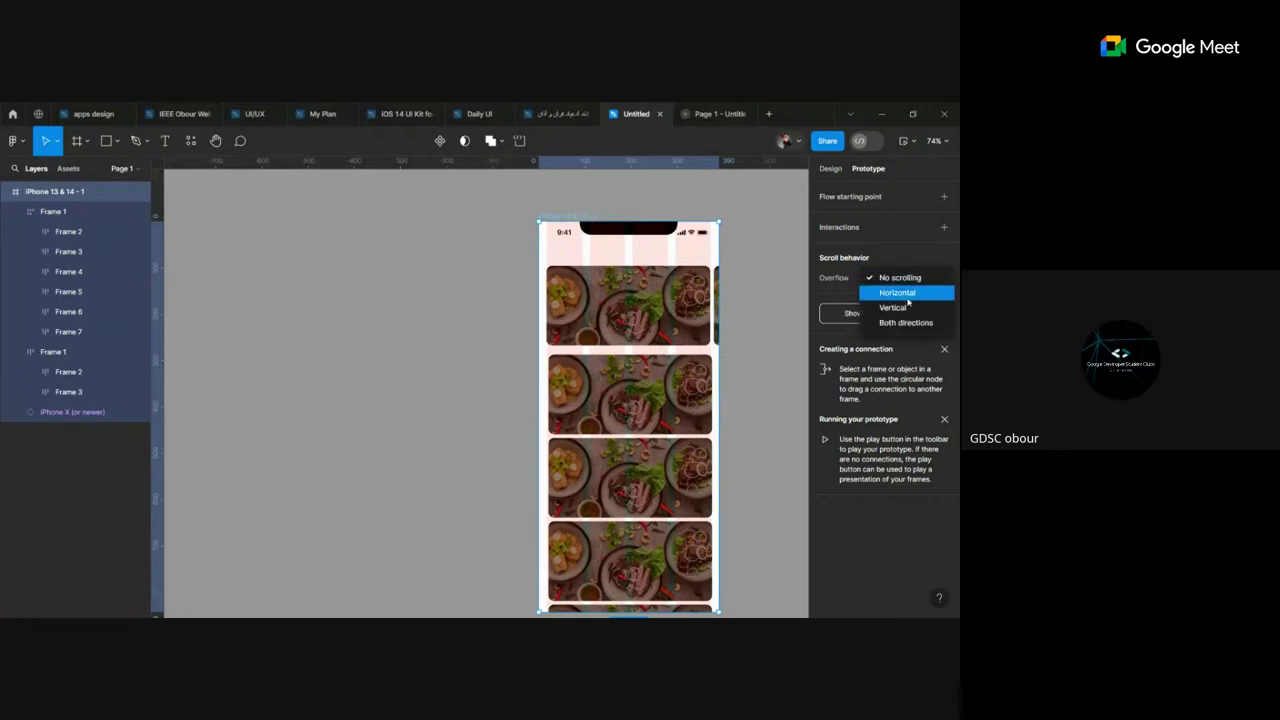
pyautogui.click(906, 308)
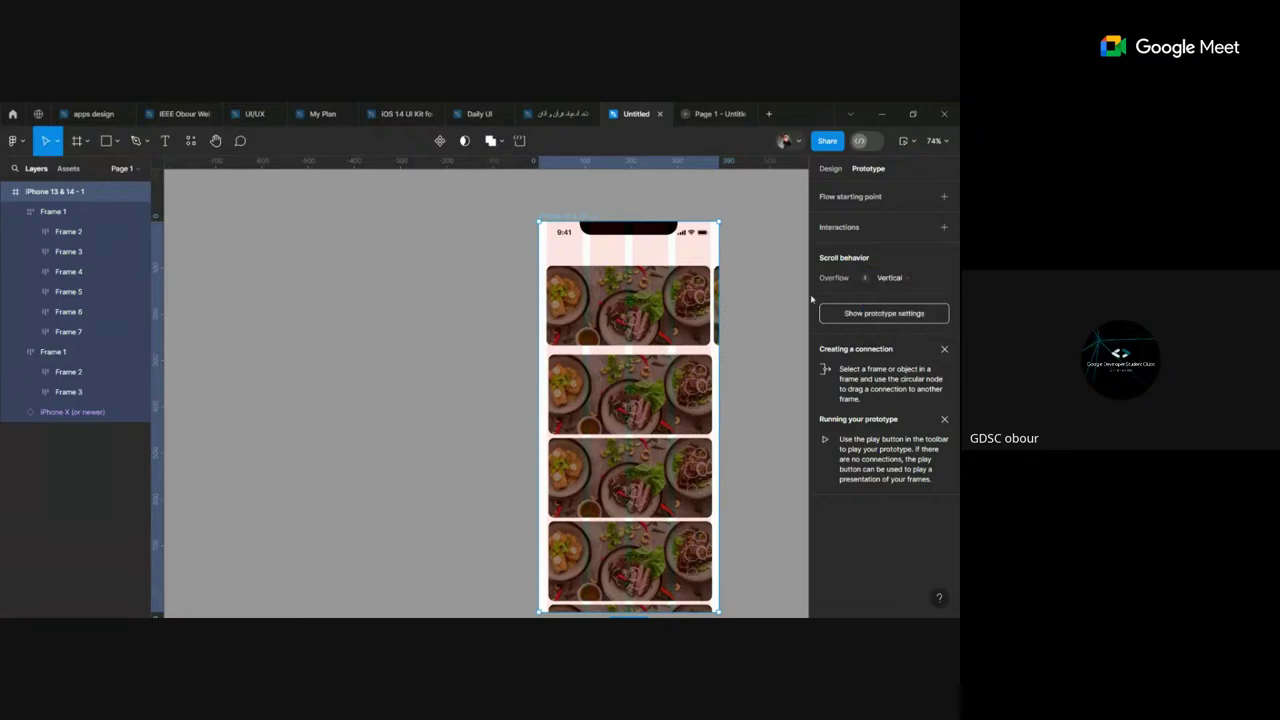
pyautogui.click(760, 397)
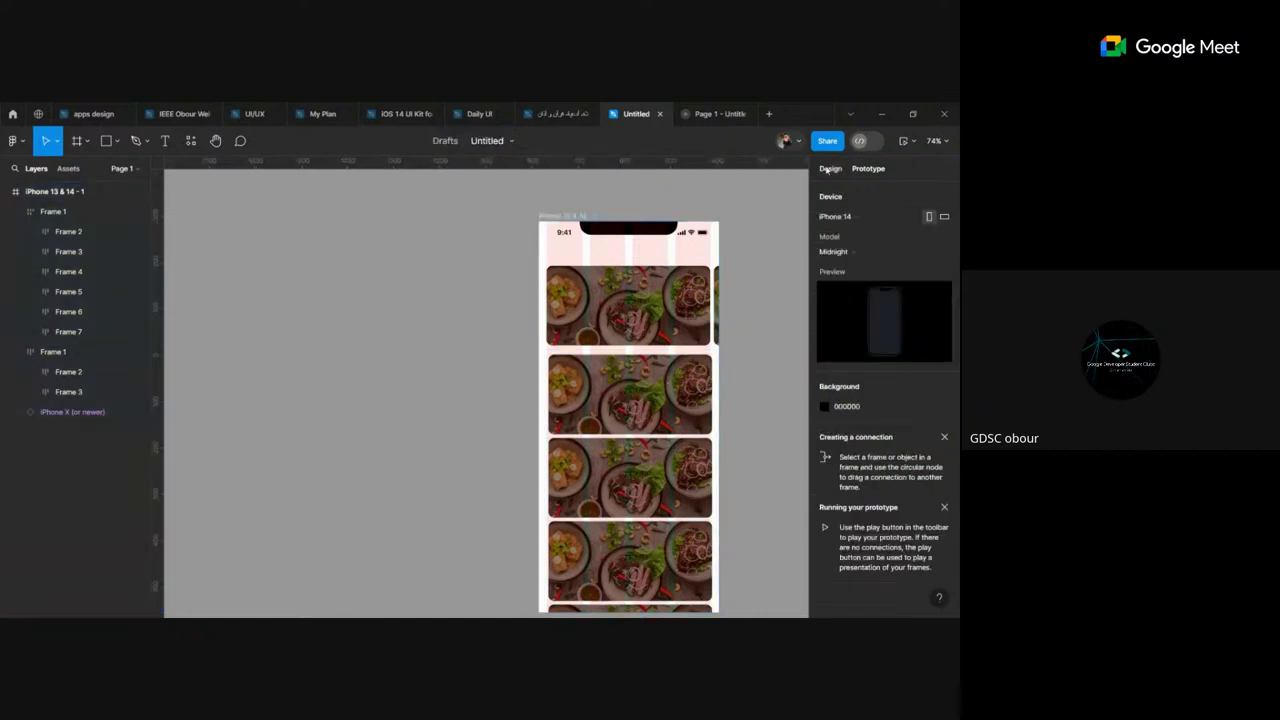
pyautogui.click(902, 142)
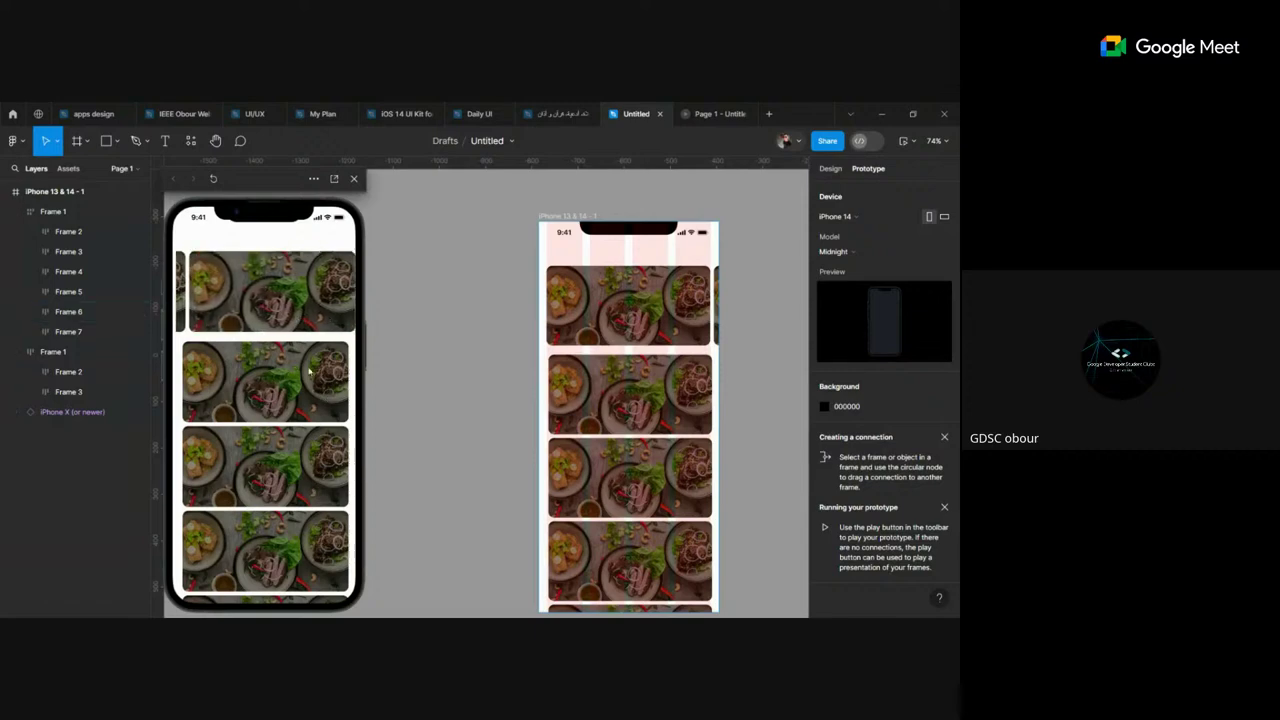
# Step: Make the six-image stack's overflow scroll vertically as well
pyautogui.click(617, 385)
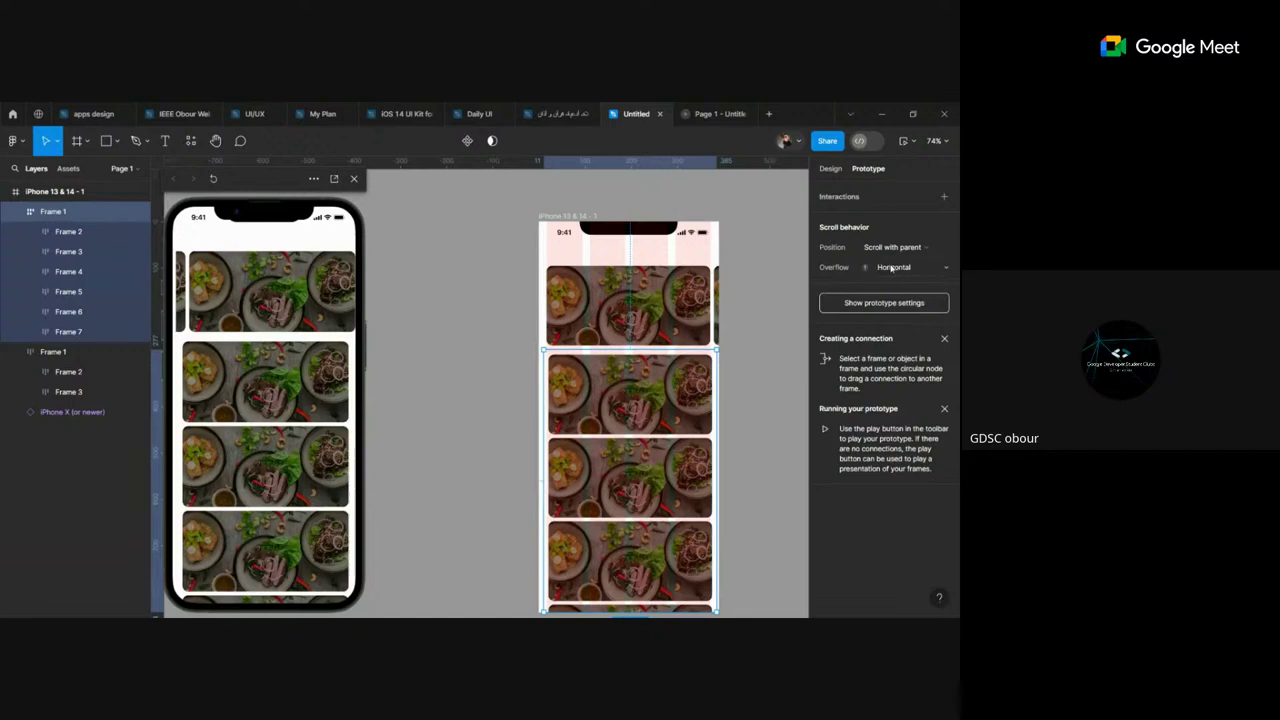
pyautogui.click(891, 267)
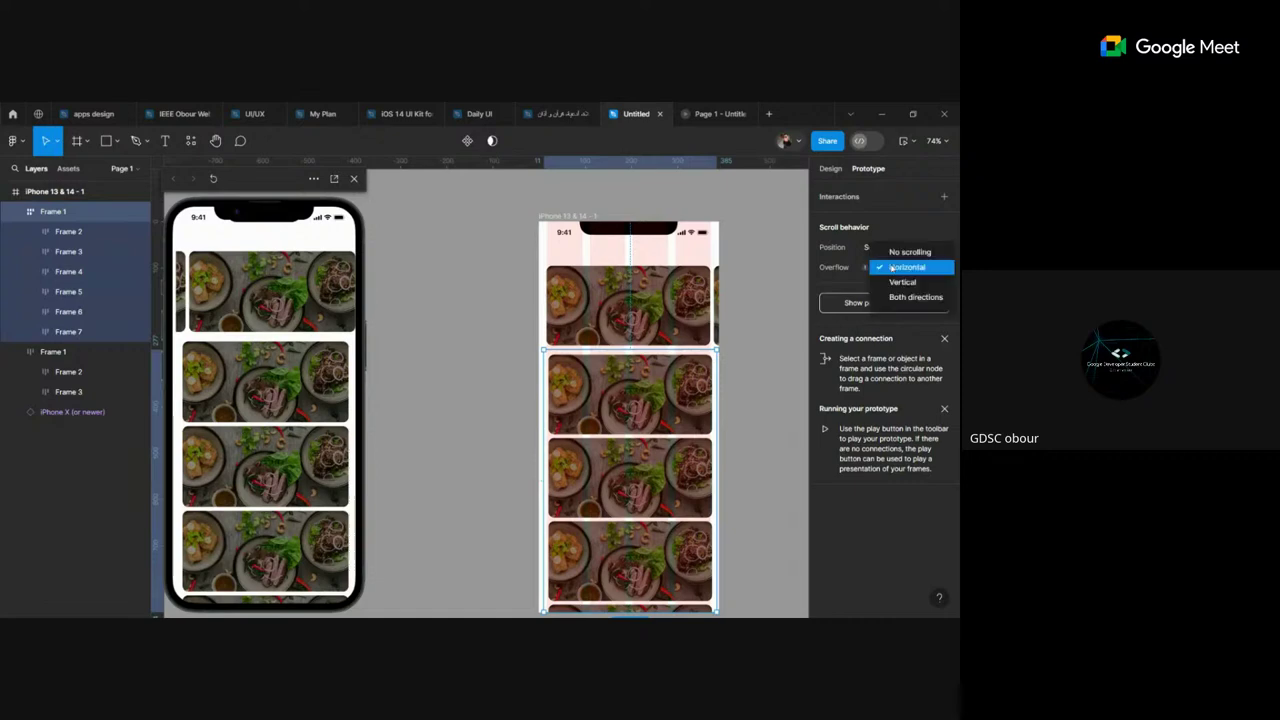
pyautogui.click(896, 283)
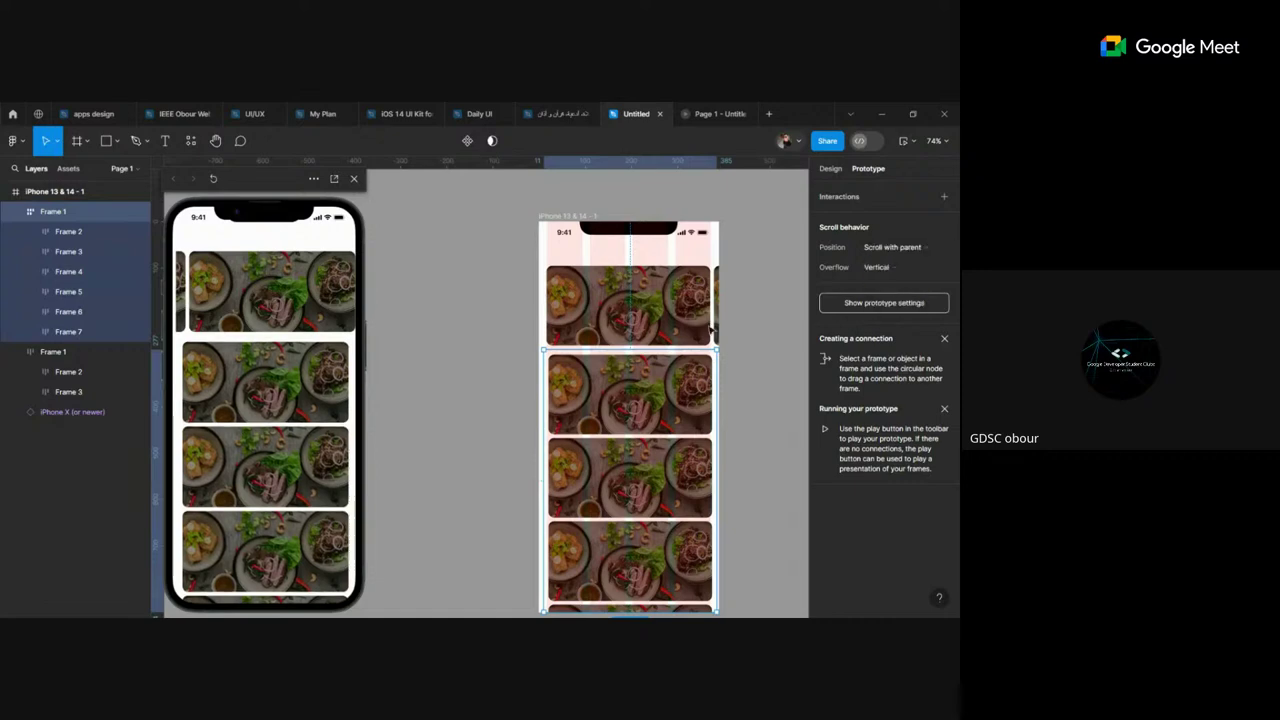
pyautogui.click(415, 342)
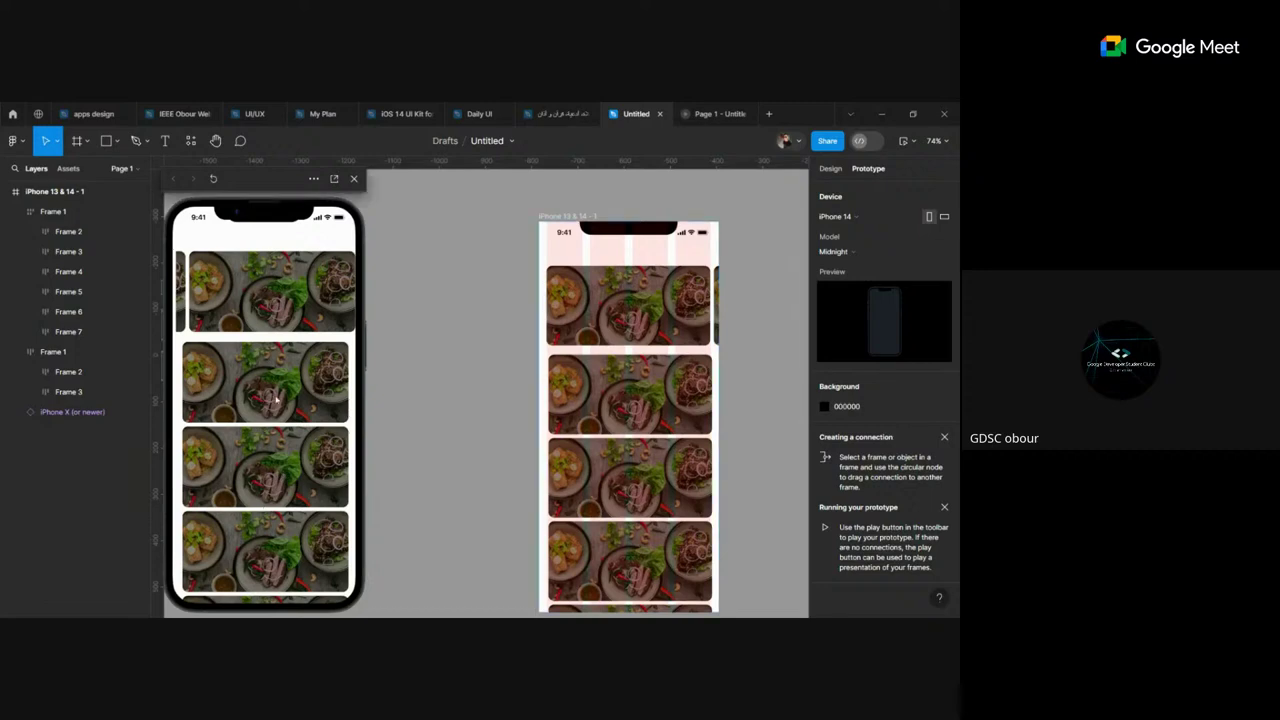
# Step: Scroll through the carousel and food column in the preview, move the window aside, and close it
pyautogui.scroll(-1, 290, 490)
pyautogui.scroll(-1, 300, 510)
pyautogui.scroll(-1, 310, 535)
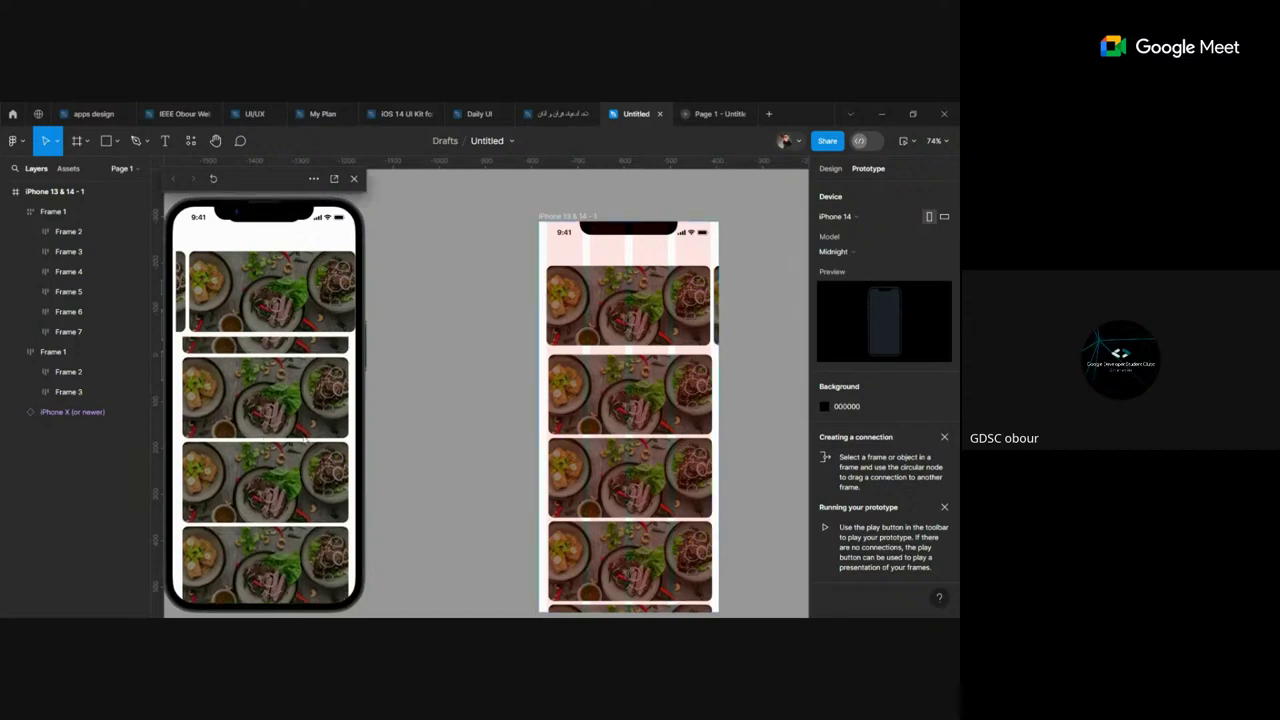
pyautogui.scroll(-1, 320, 555)
pyautogui.scroll(-2, 326, 564)
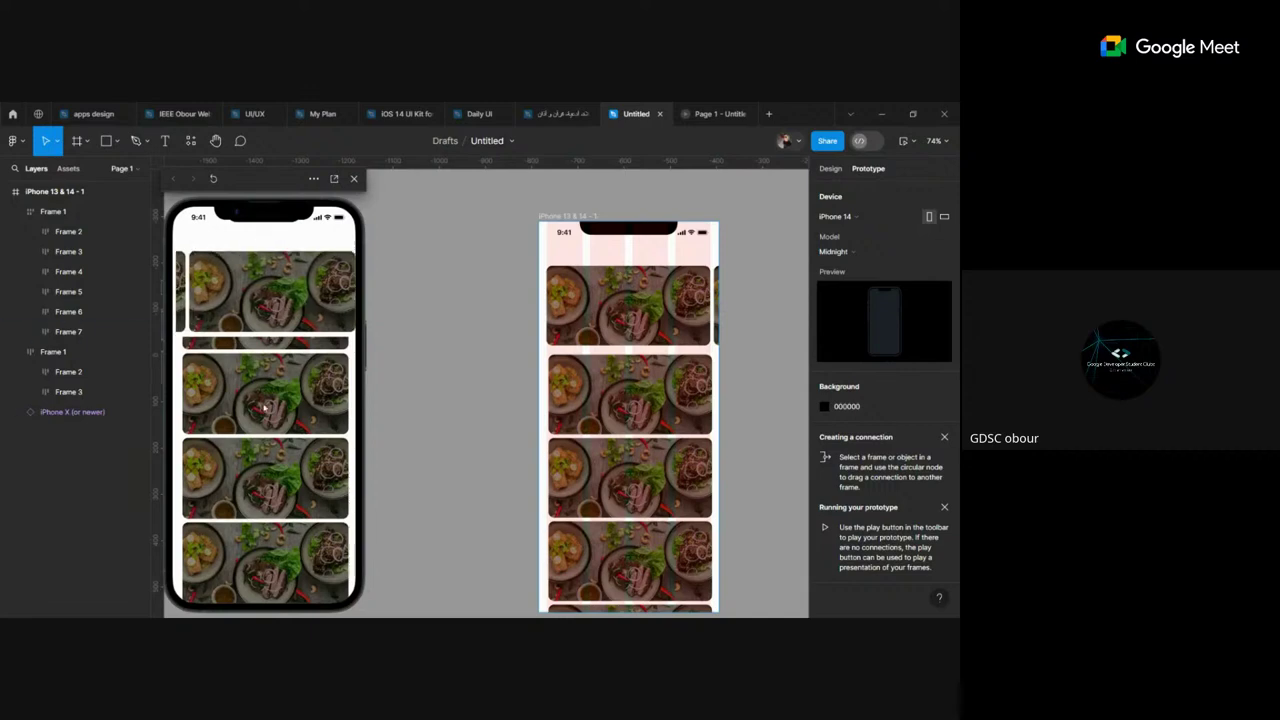
pyautogui.scroll(1, 275, 557)
pyautogui.scroll(-1, 274, 557)
pyautogui.hscroll(1, 340, 290)
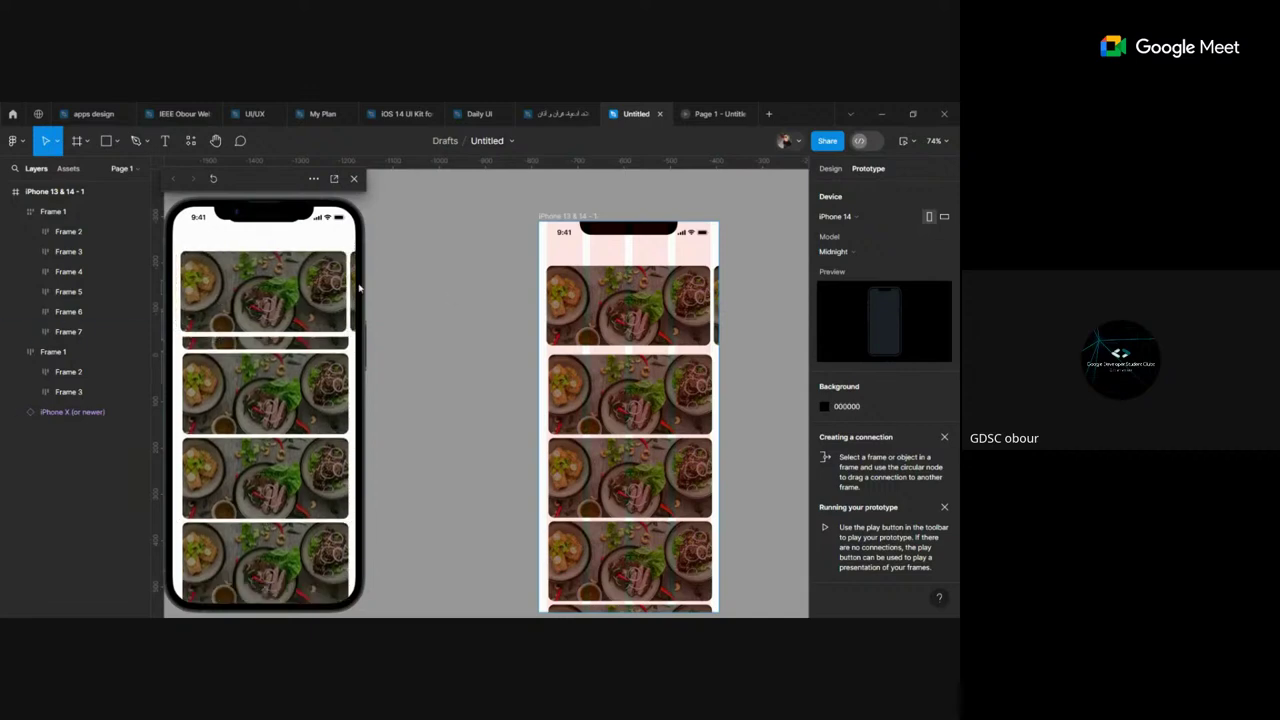
pyautogui.moveTo(307, 189)
pyautogui.mouseDown()
pyautogui.moveTo(161, 202)
pyautogui.moveTo(319, 199)
pyautogui.mouseUp()
pyautogui.hscroll(1, 258, 318)
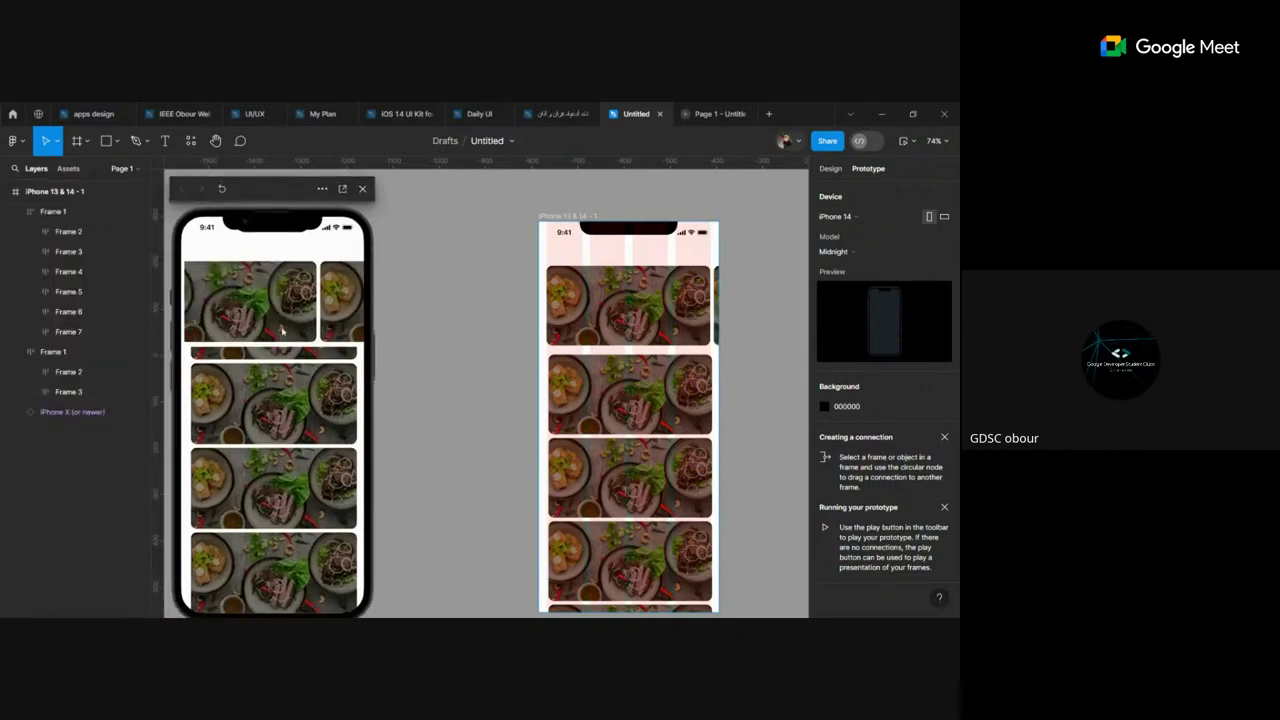
pyautogui.scroll(1, 303, 459)
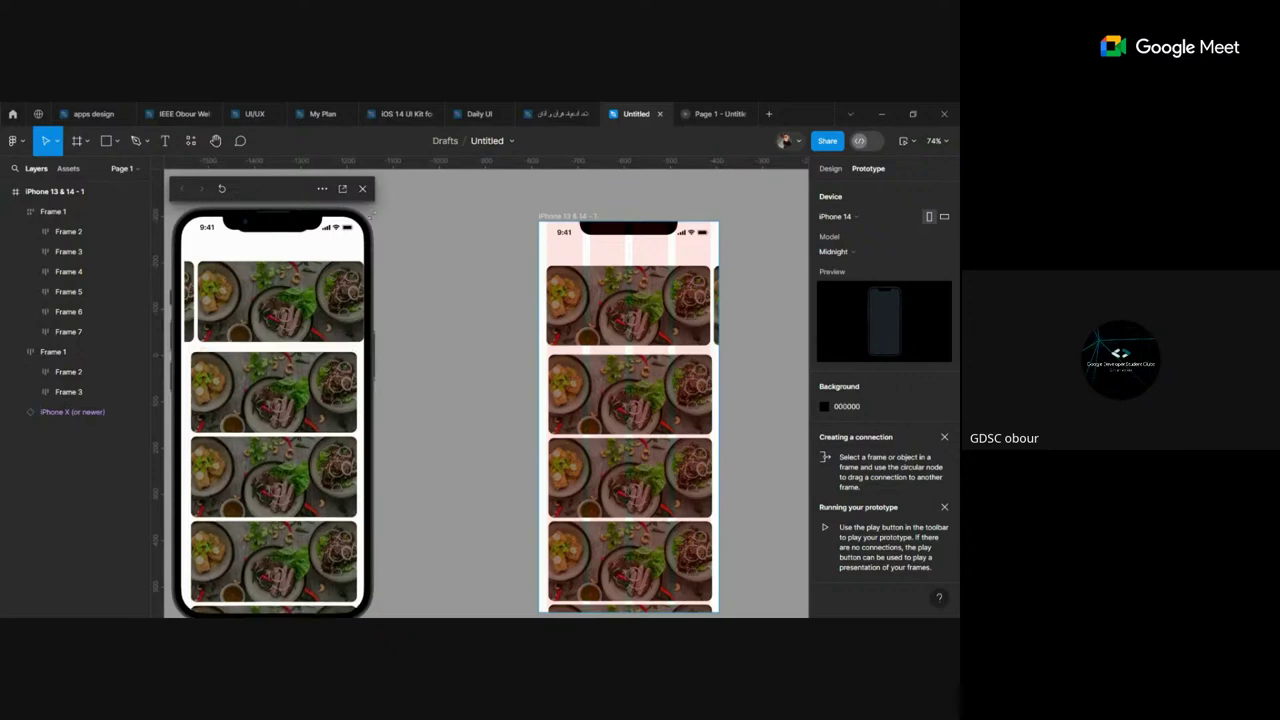
pyautogui.click(362, 188)
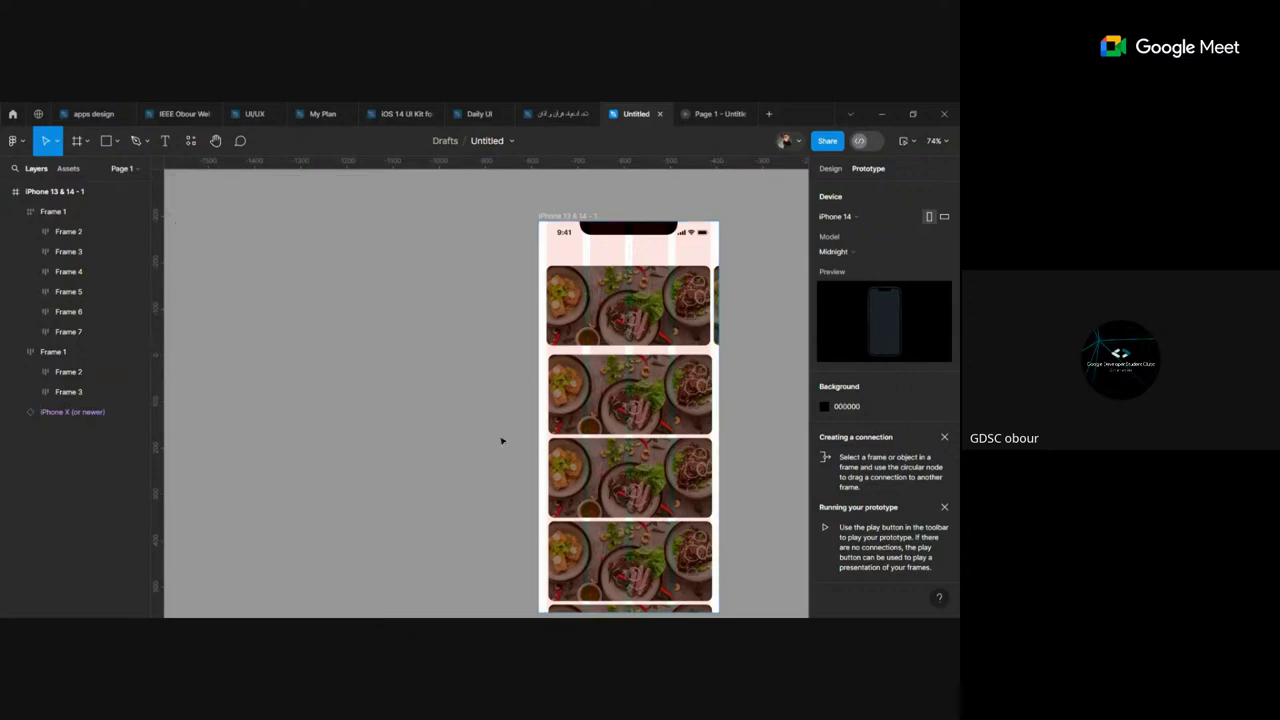
# Step: Add a white Poppins 40 'Next' text on empty canvas and wrap it in auto-layout Frame 8
pyautogui.scroll(-1, 489, 480)
pyautogui.hscroll(-5, 489, 480)
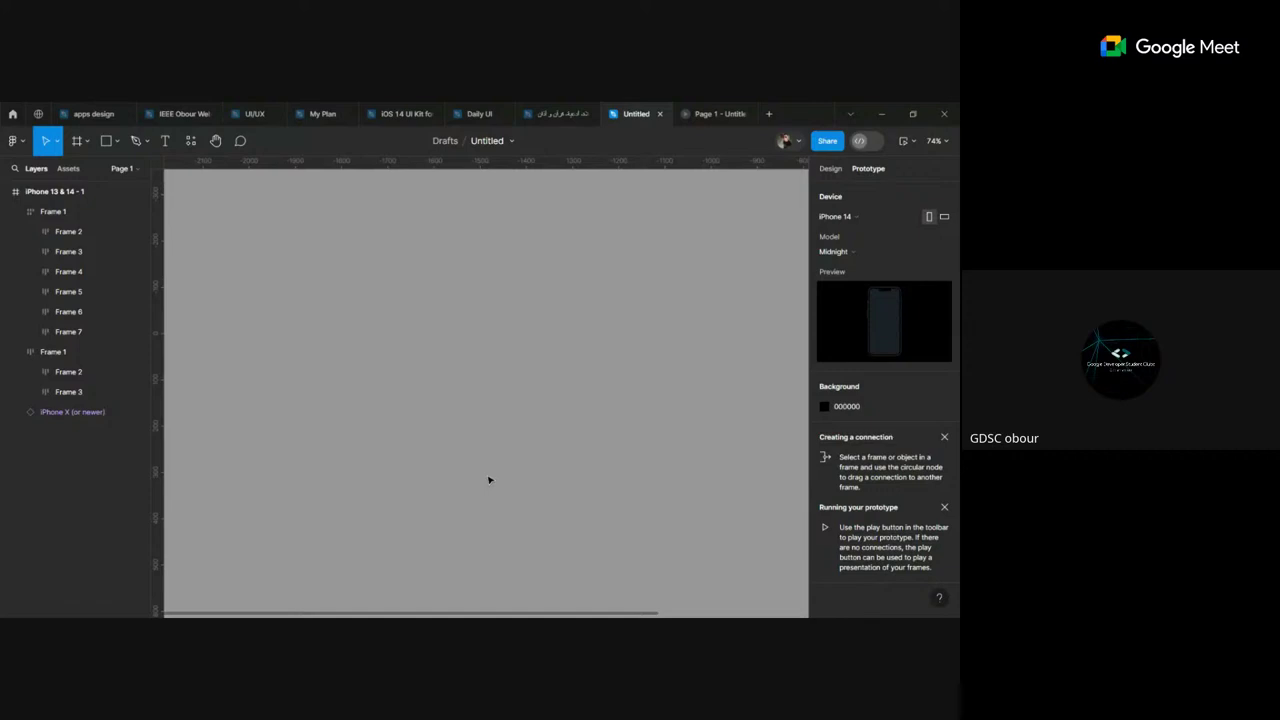
pyautogui.press('t')
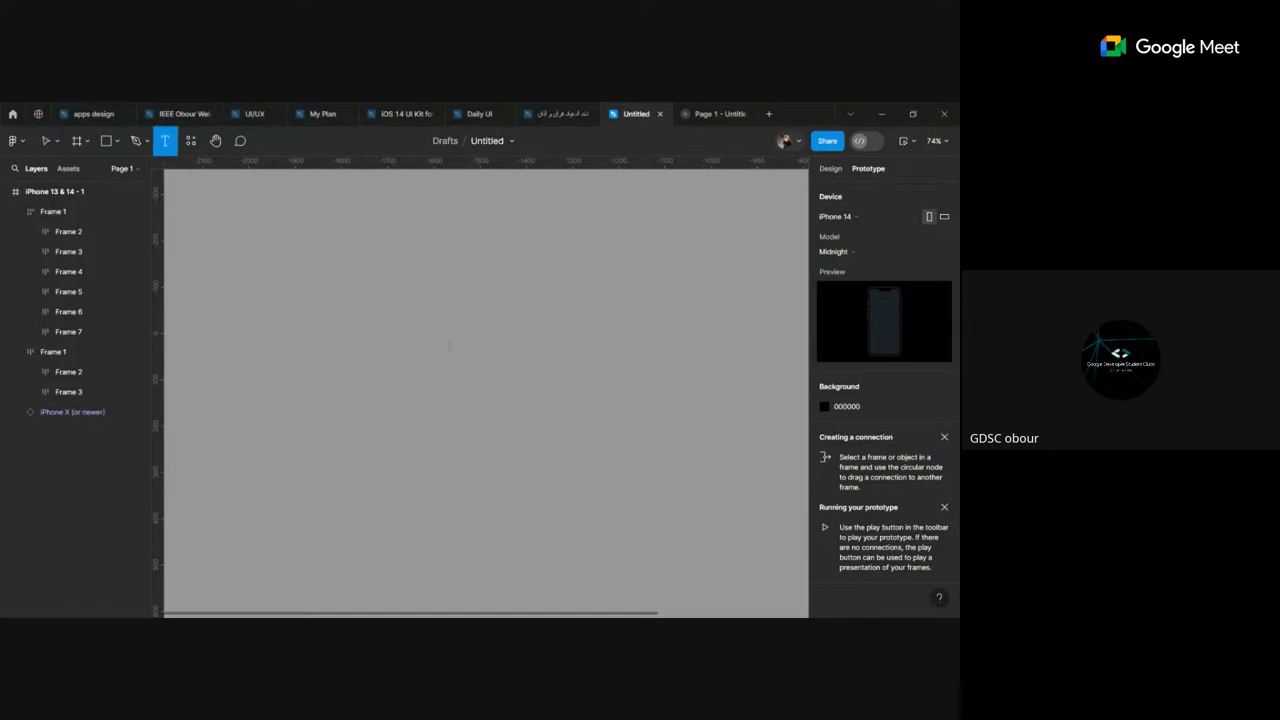
pyautogui.click(450, 345)
pyautogui.click(830, 168)
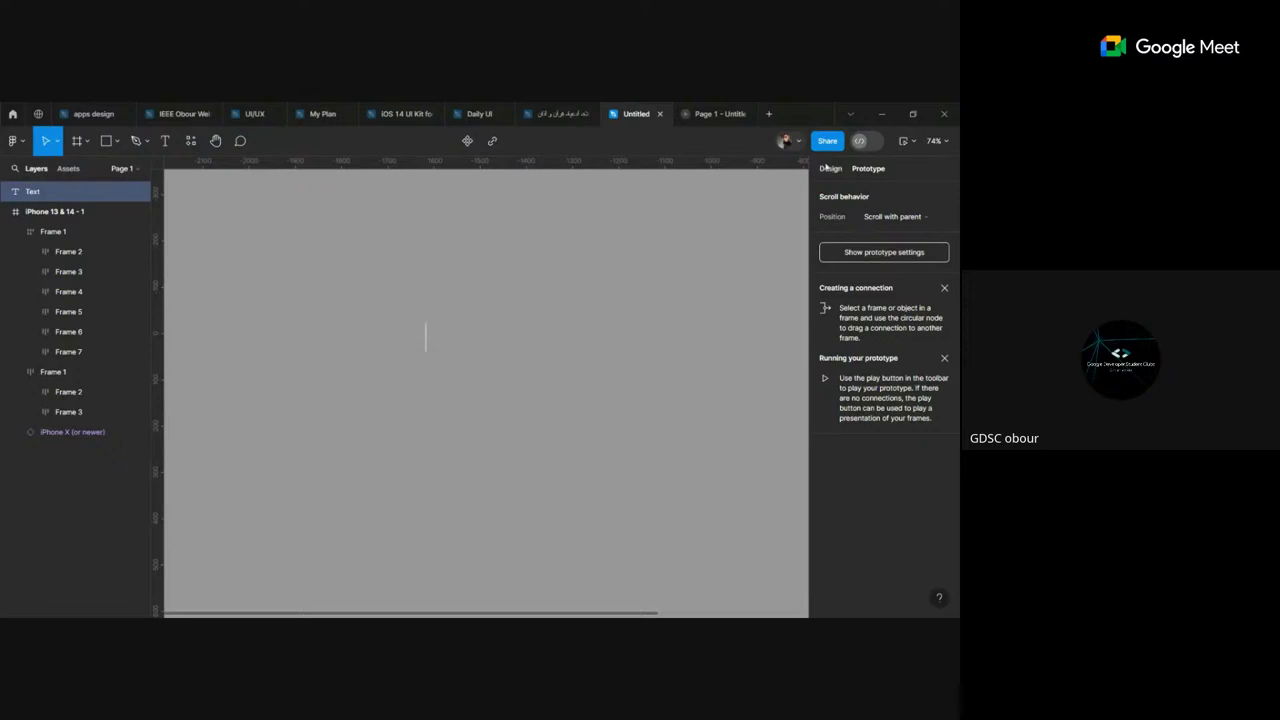
pyautogui.write('N')
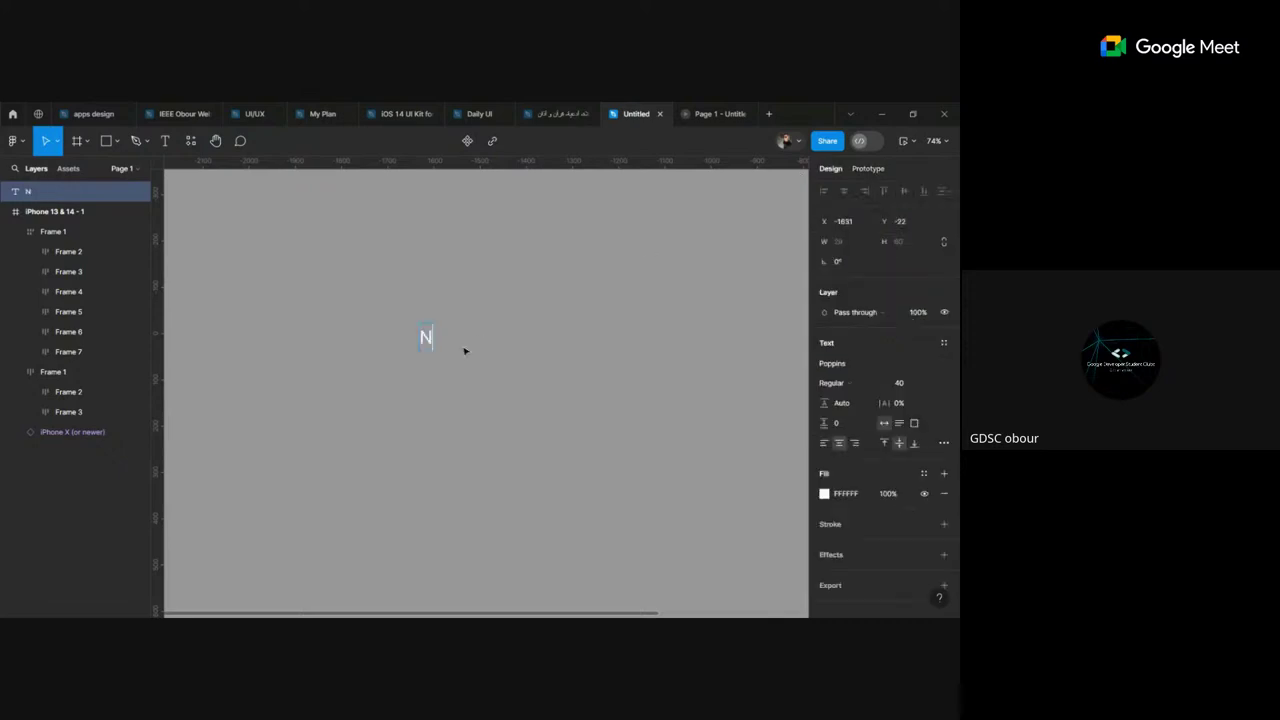
pyautogui.write('e')
pyautogui.write('xt')
pyautogui.press('Escape')
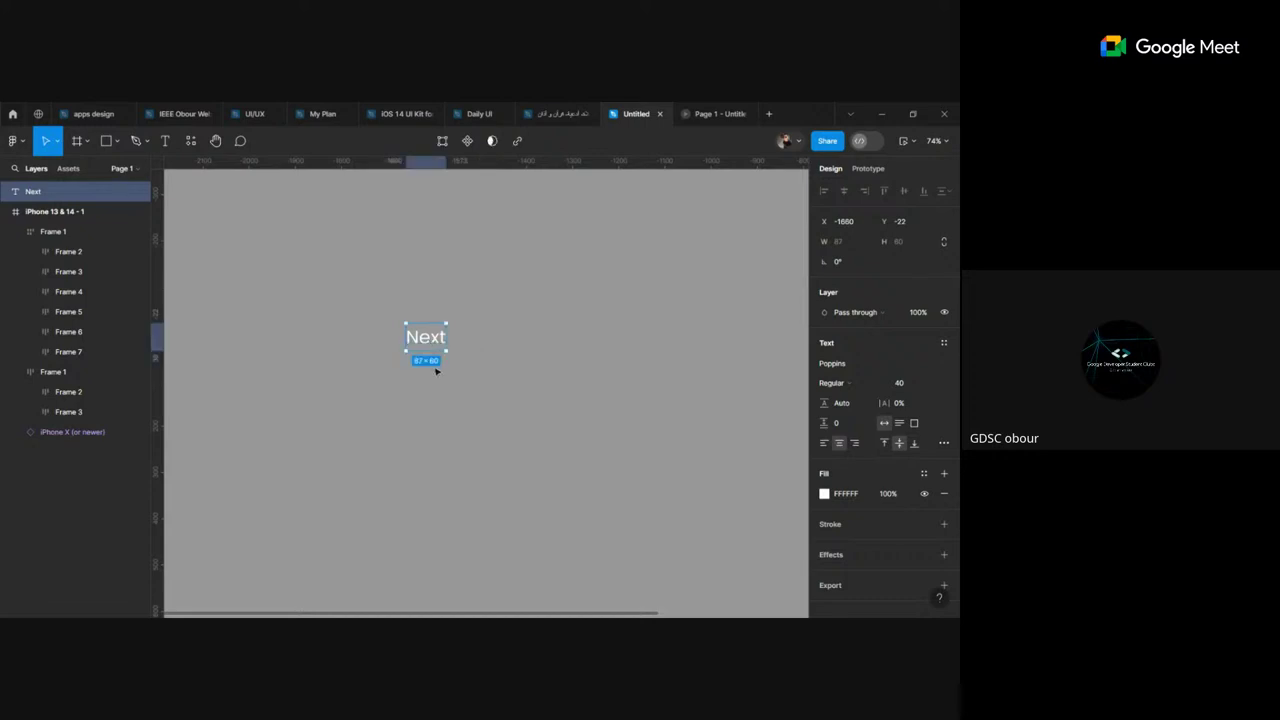
pyautogui.hotkey('shift', 'a')
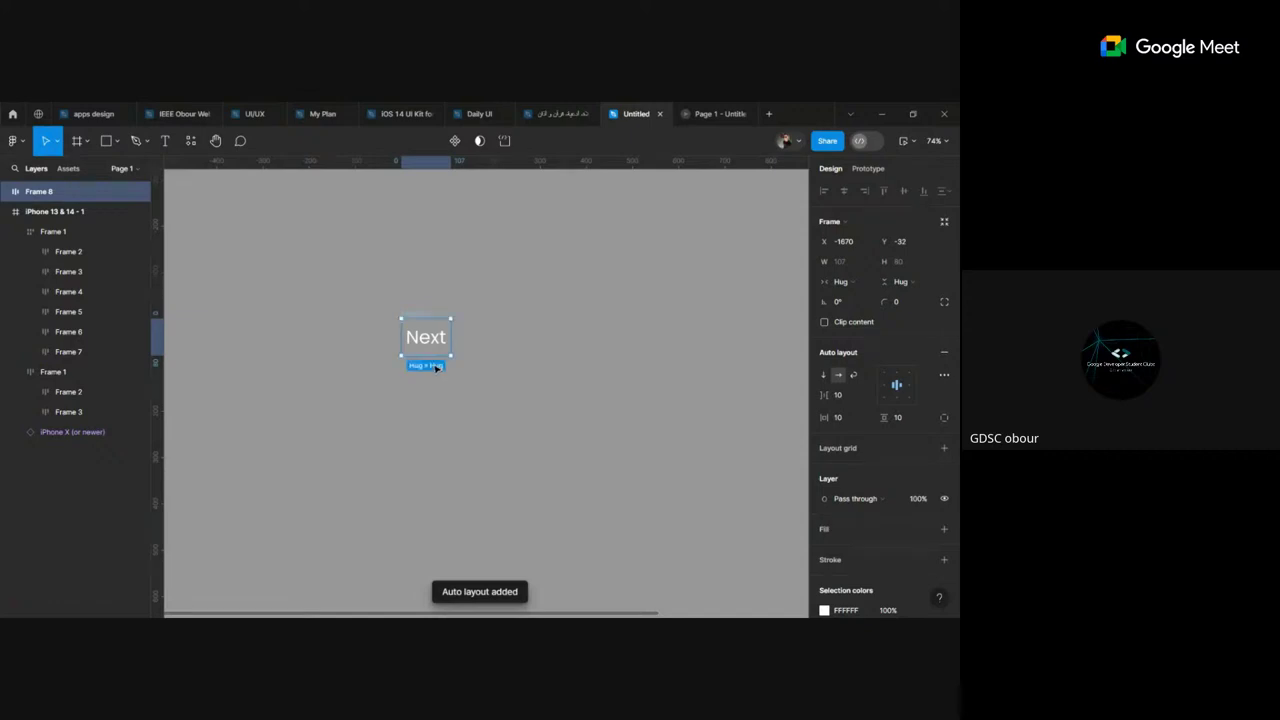
pyautogui.click(514, 354)
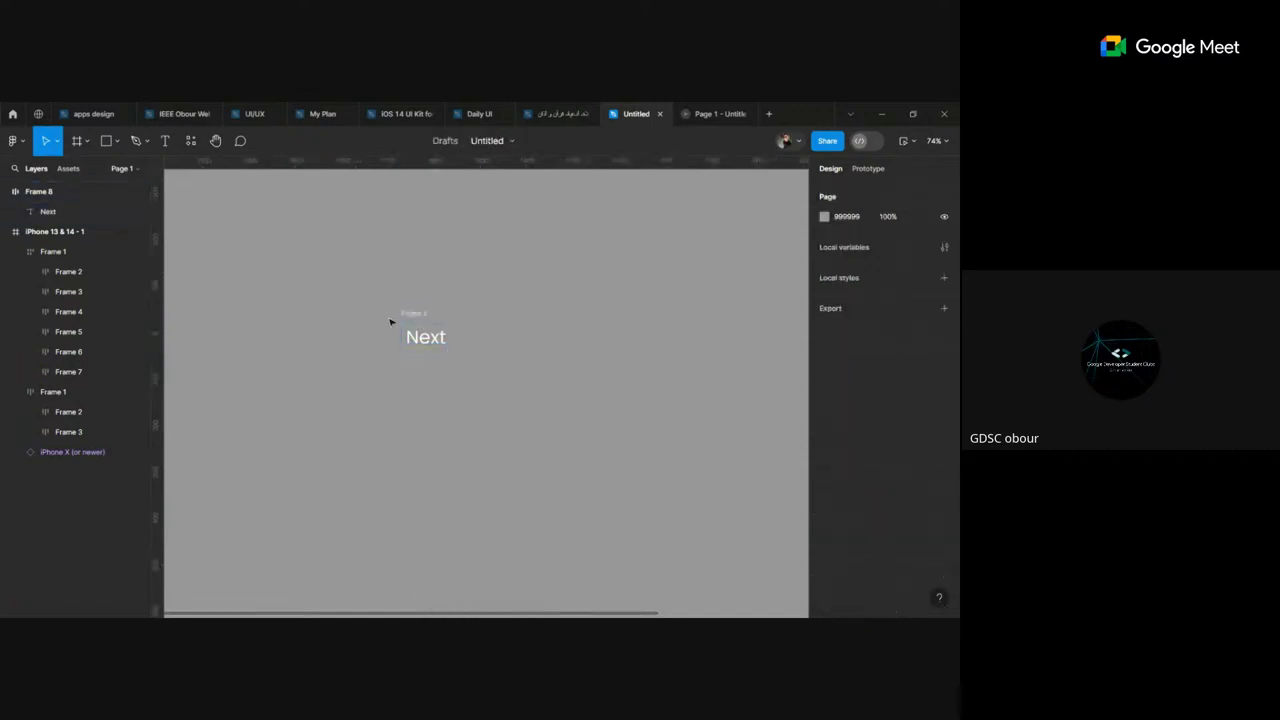
# Step: Add a fill to Frame 8, trying grey 999999, light grey DADADA and green 00FFB3
pyautogui.click(420, 325)
pyautogui.scroll(3, 442, 372)
pyautogui.scroll(3, 430, 390)
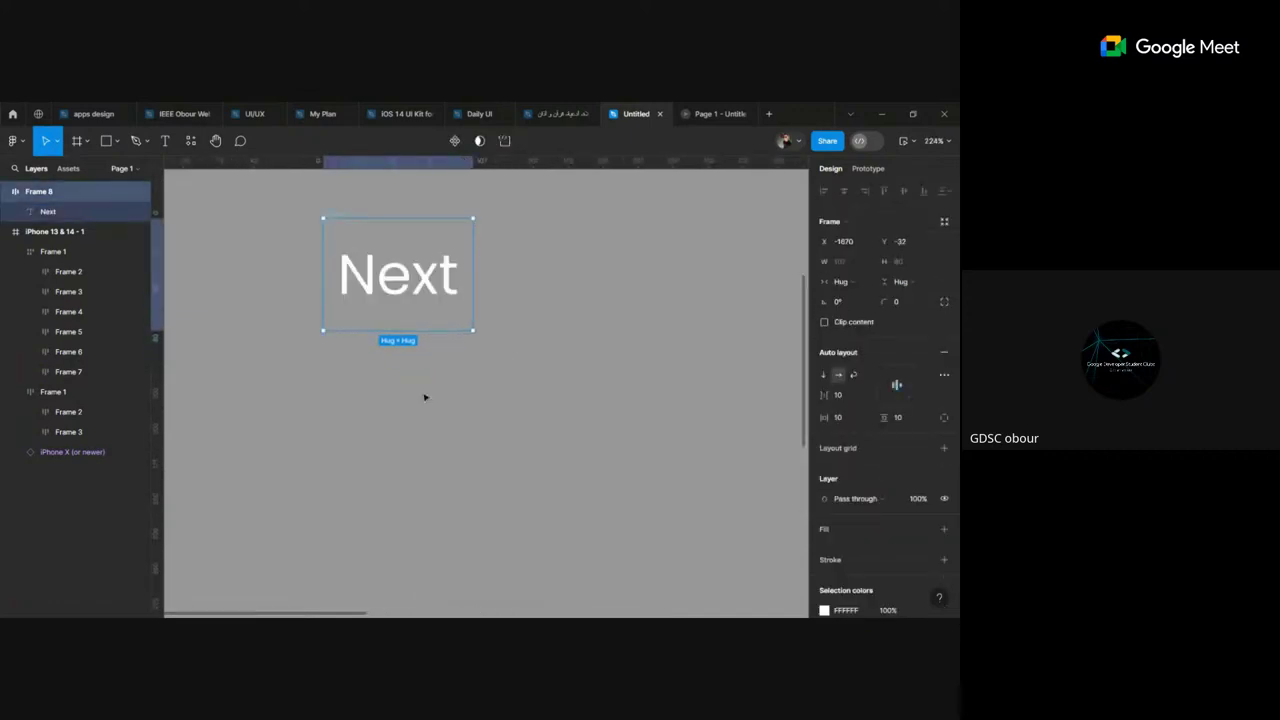
pyautogui.scroll(3, 440, 400)
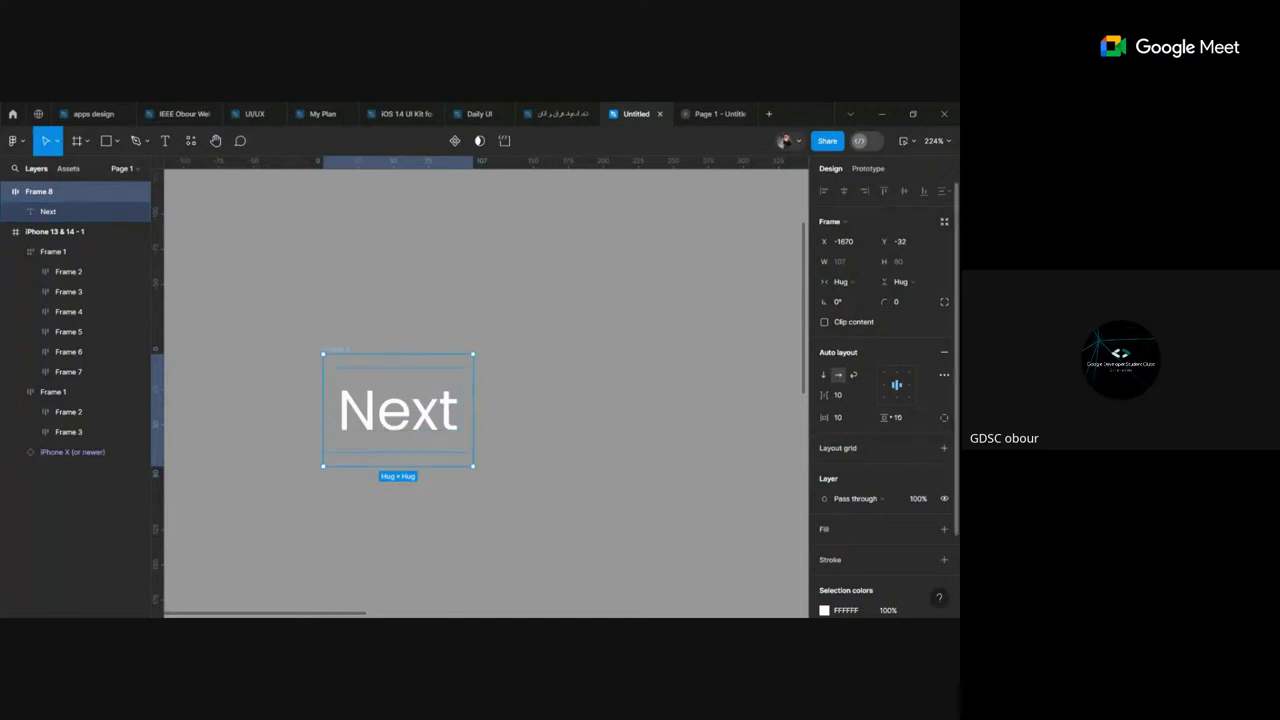
pyautogui.click(944, 529)
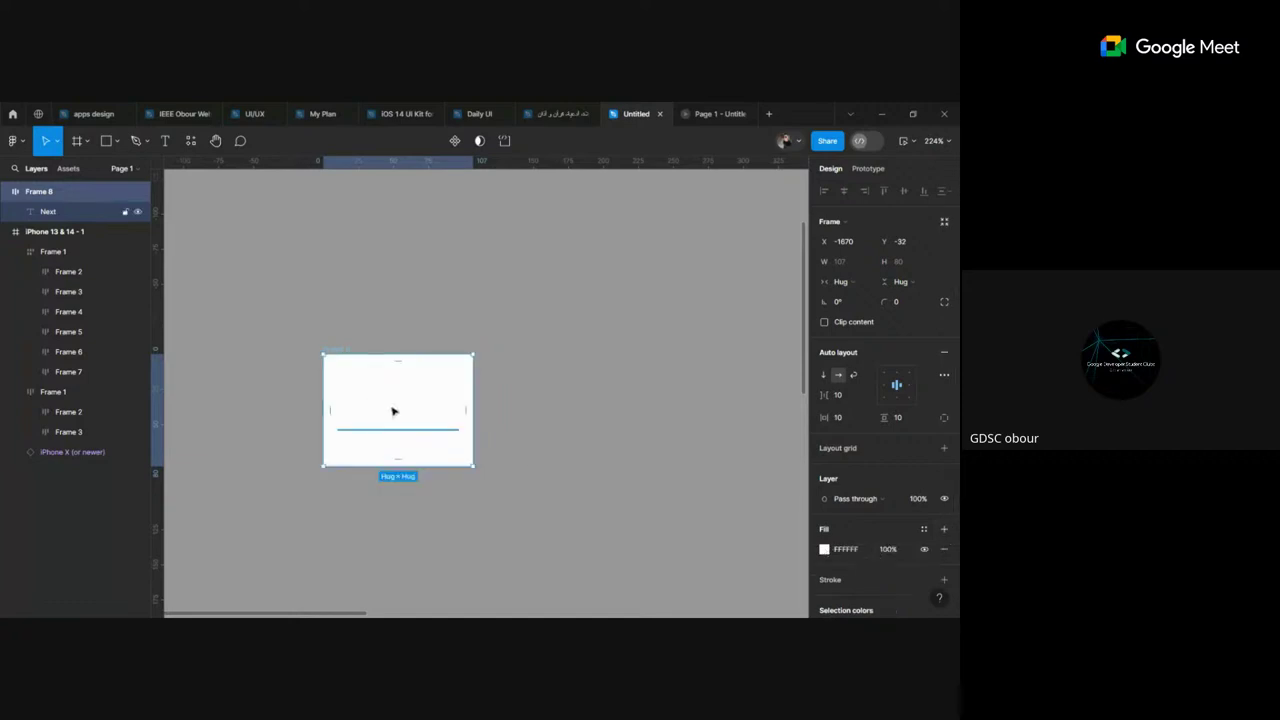
pyautogui.click(824, 549)
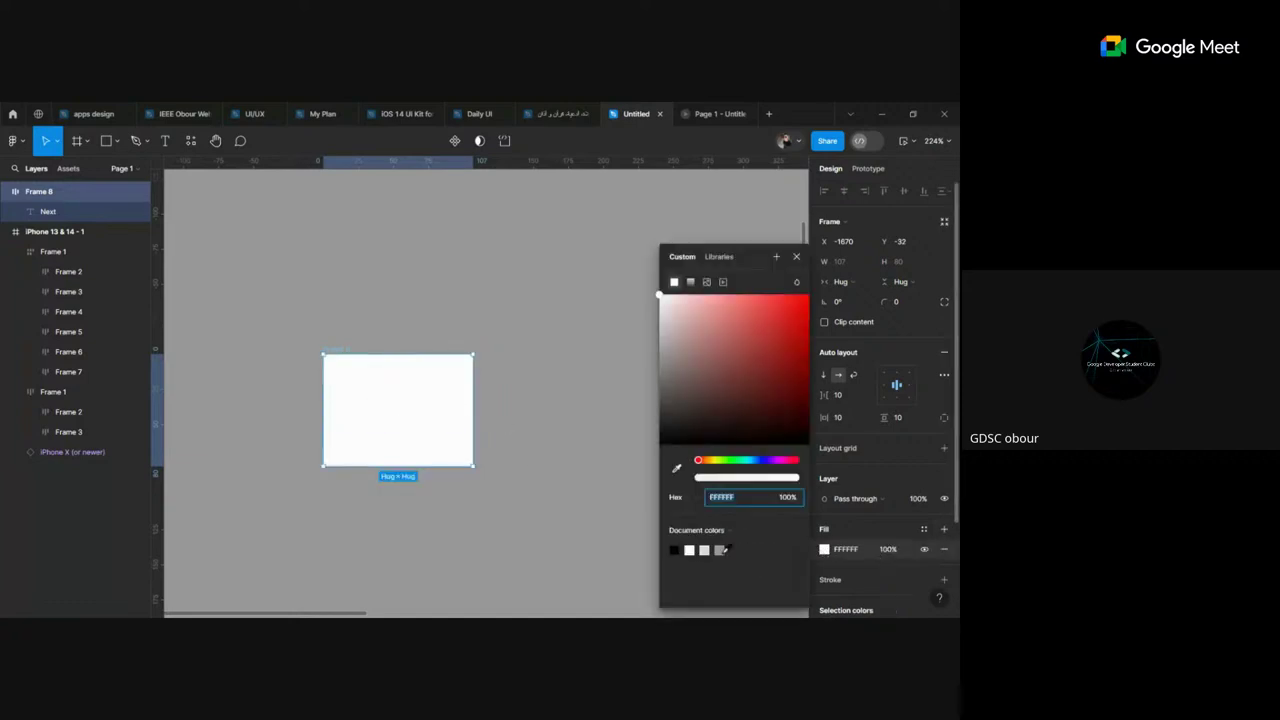
pyautogui.click(721, 548)
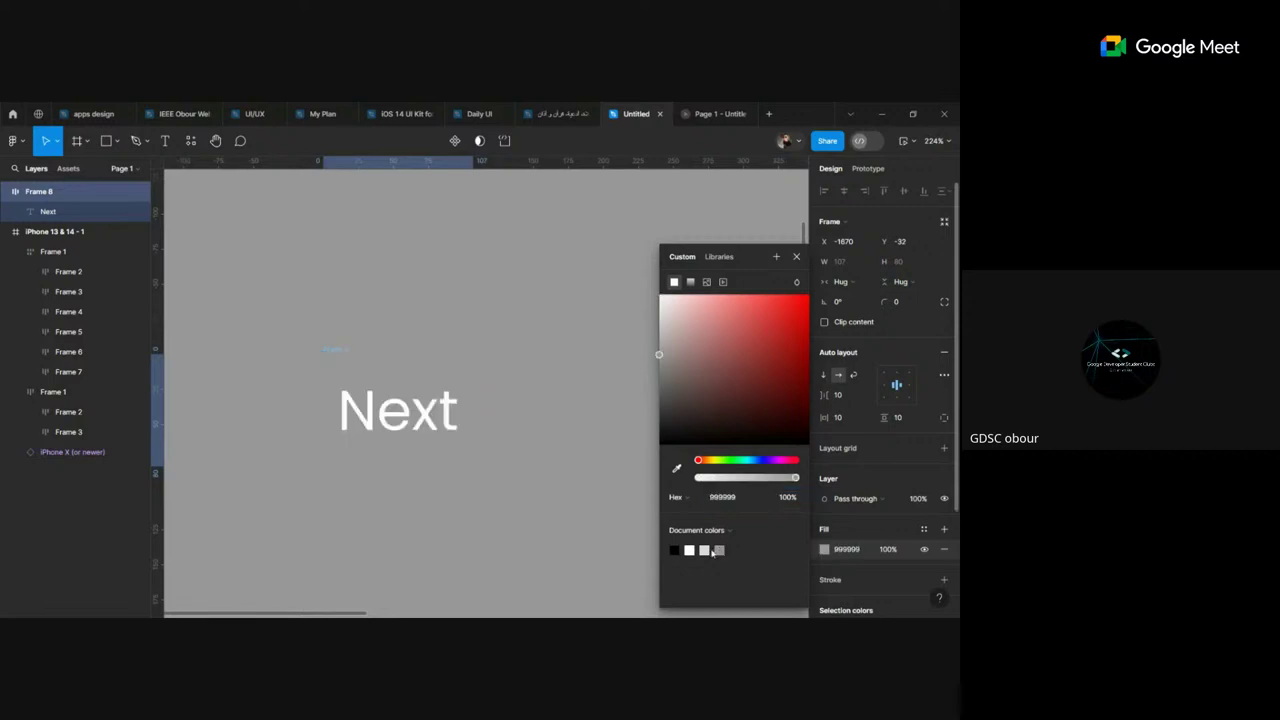
pyautogui.click(704, 550)
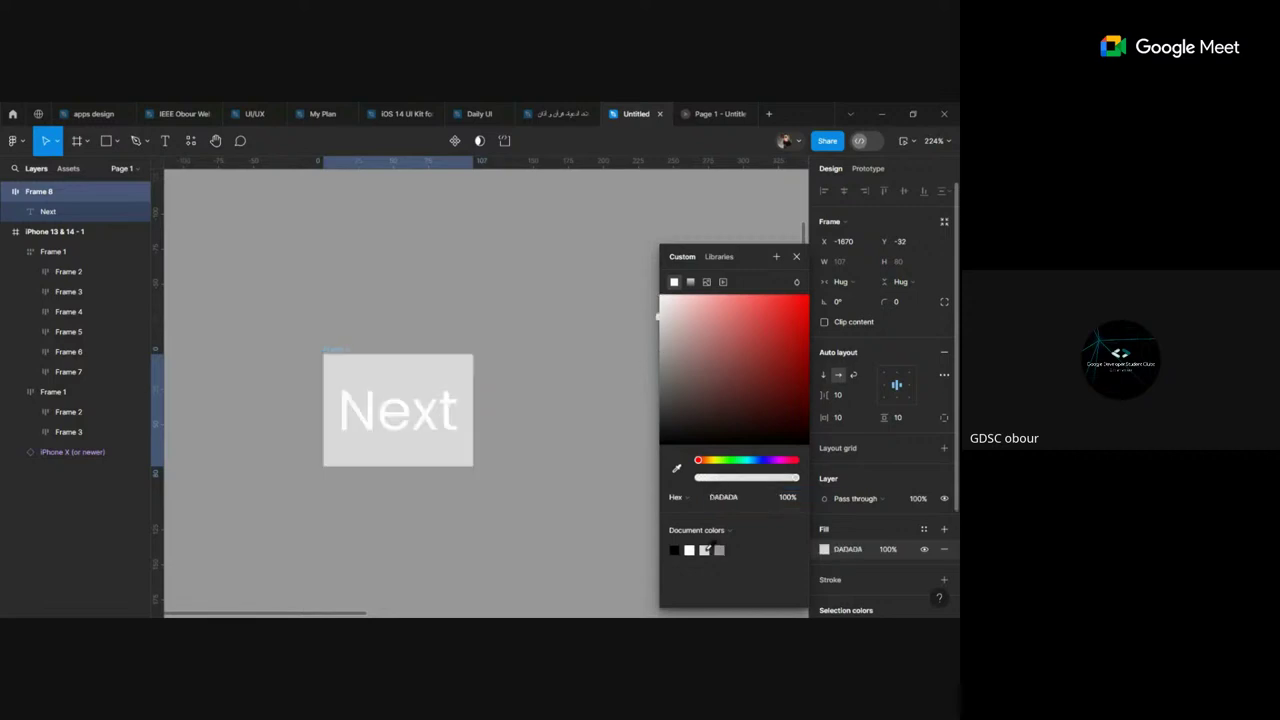
pyautogui.click(742, 460)
pyautogui.moveTo(752, 346); pyautogui.dragTo(826, 288)
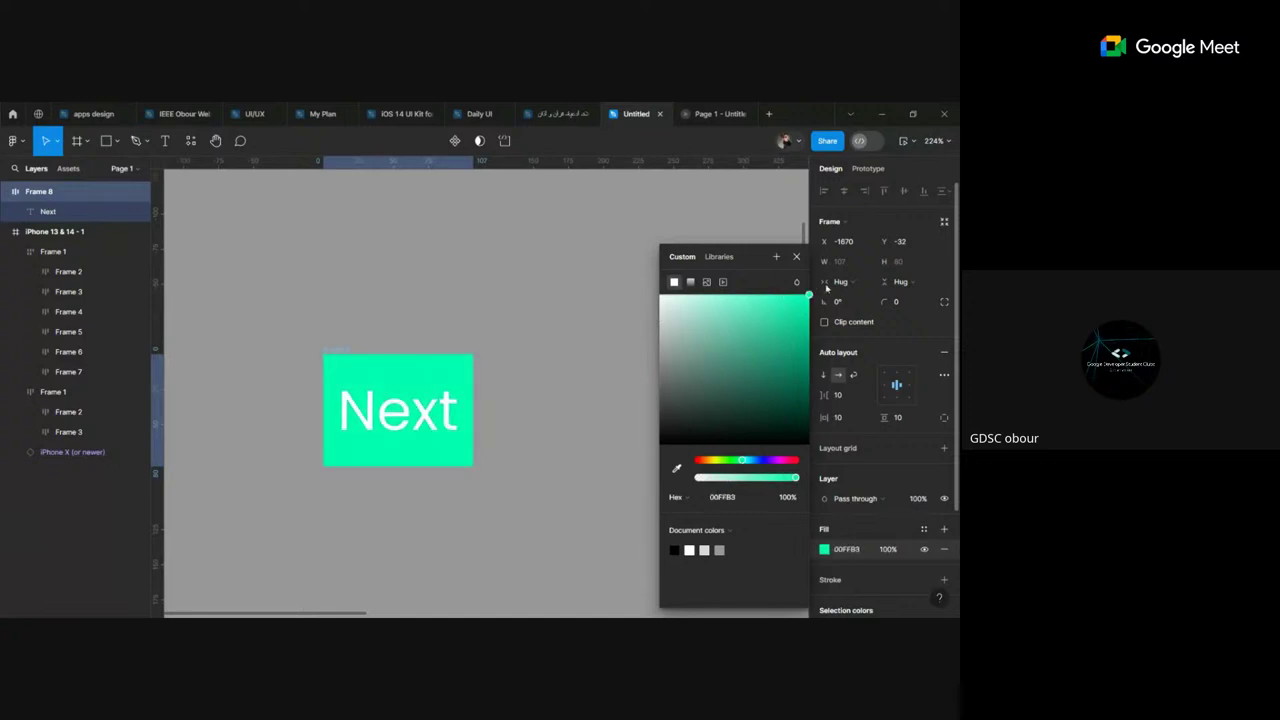
pyautogui.click(491, 389)
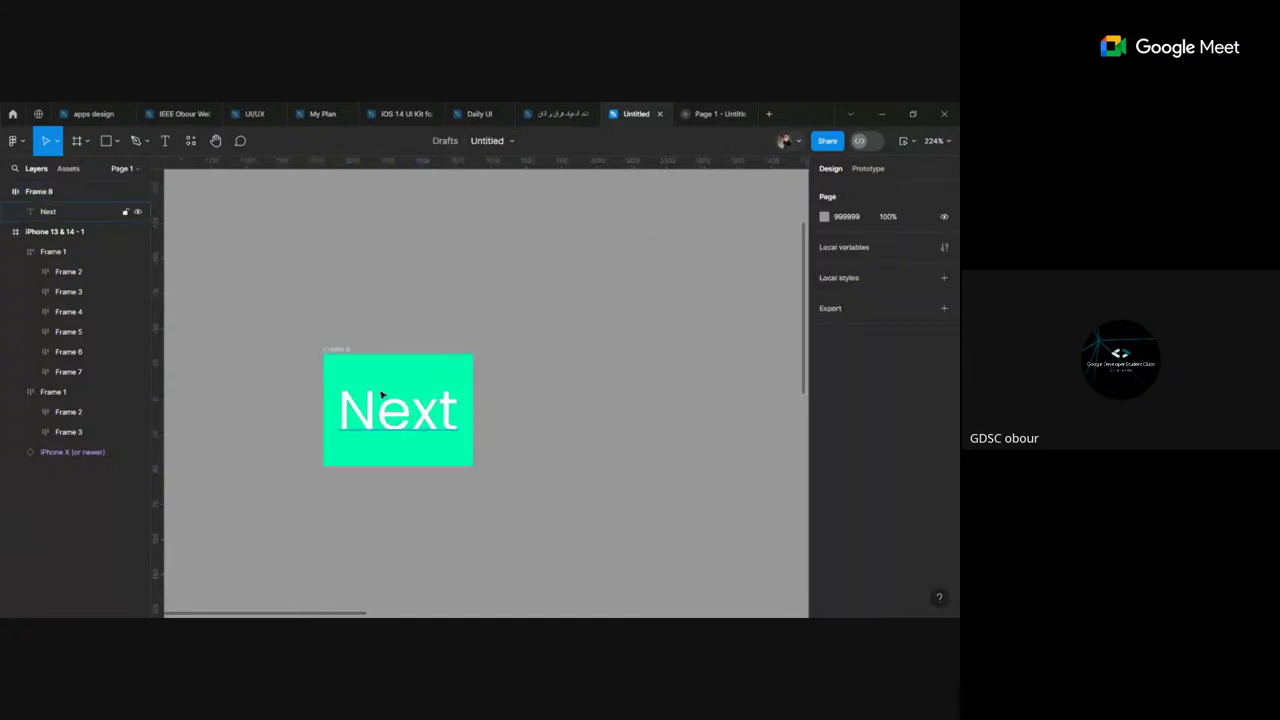
# Step: Set Frame 8's fill to white and the Next text colour to black 000000
pyautogui.click(331, 356)
pyautogui.click(824, 549)
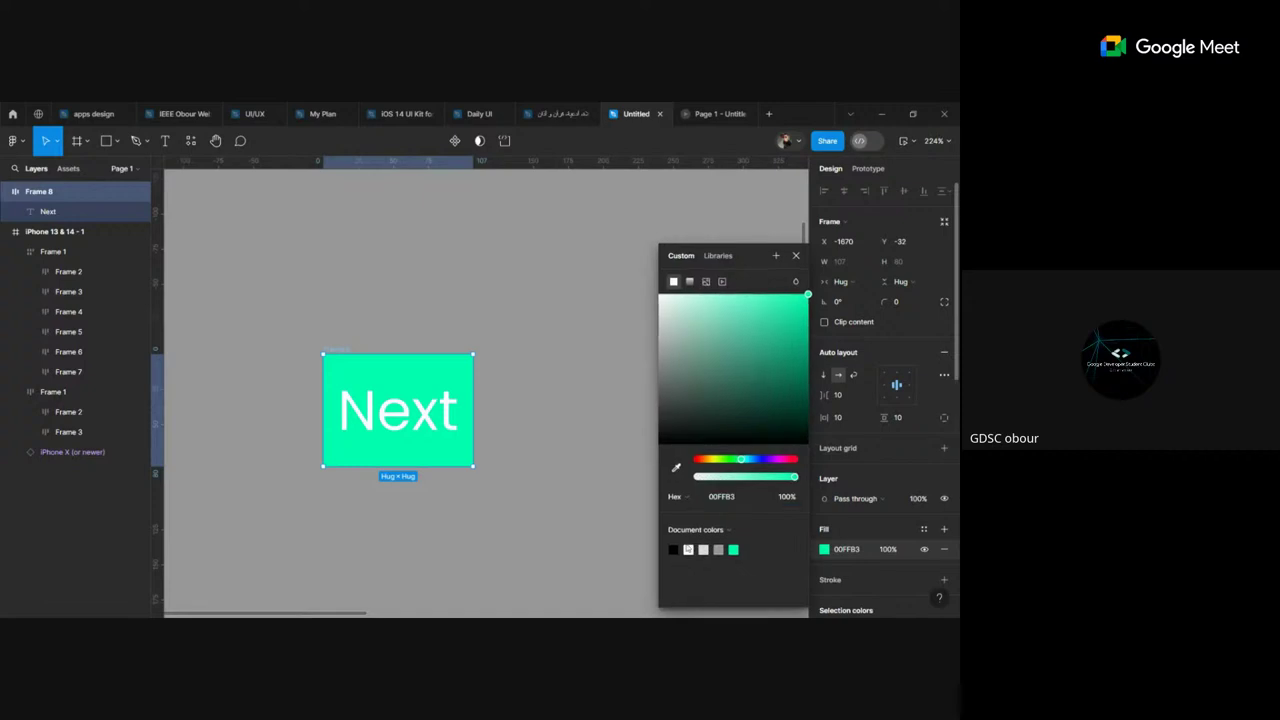
pyautogui.click(703, 549)
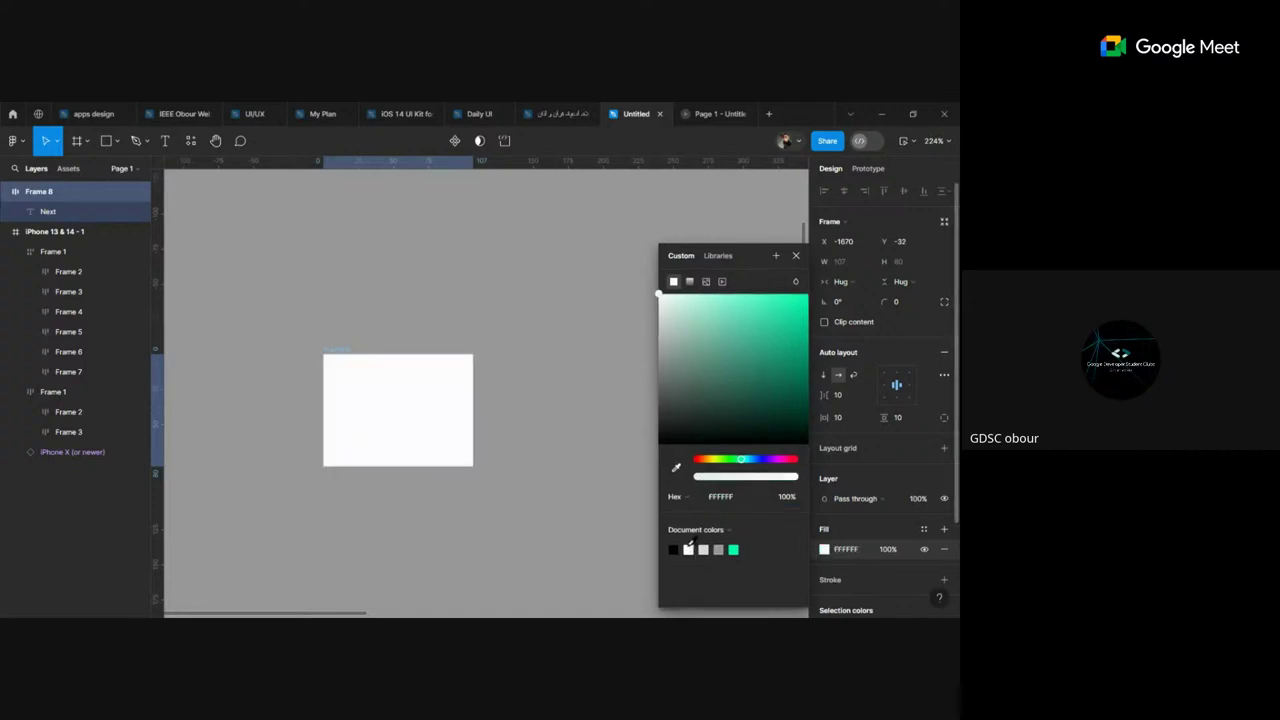
pyautogui.click(430, 433)
pyautogui.doubleClick(430, 433)
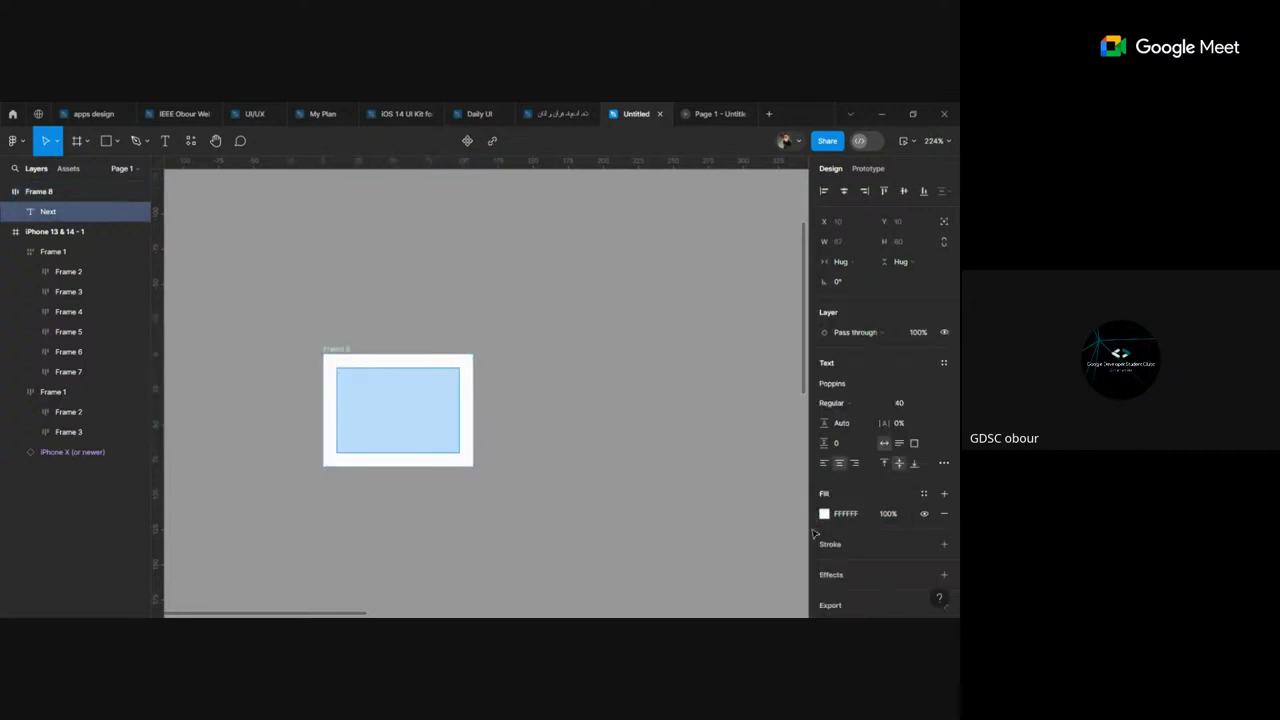
pyautogui.click(824, 513)
pyautogui.click(674, 549)
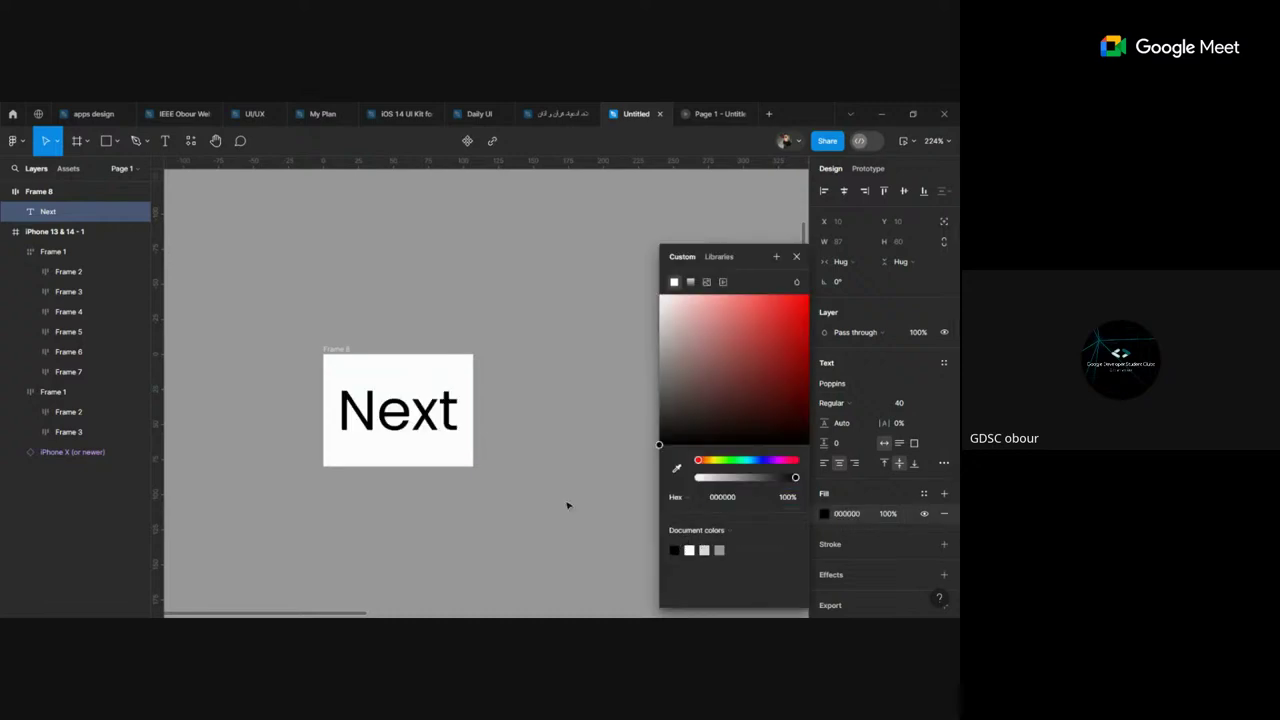
pyautogui.click(360, 363)
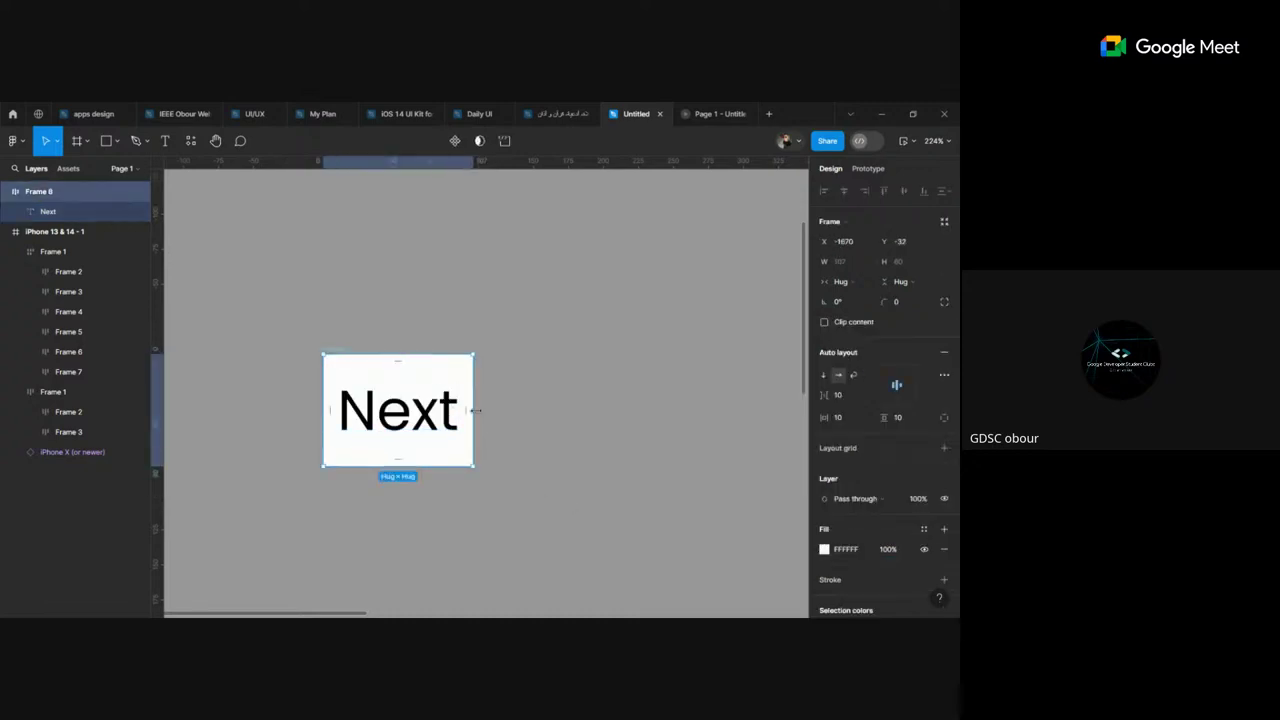
# Step: Widen Frame 8 to a fixed size and test different alignment positions for Next
pyautogui.moveTo(475, 410); pyautogui.dragTo(736, 405)
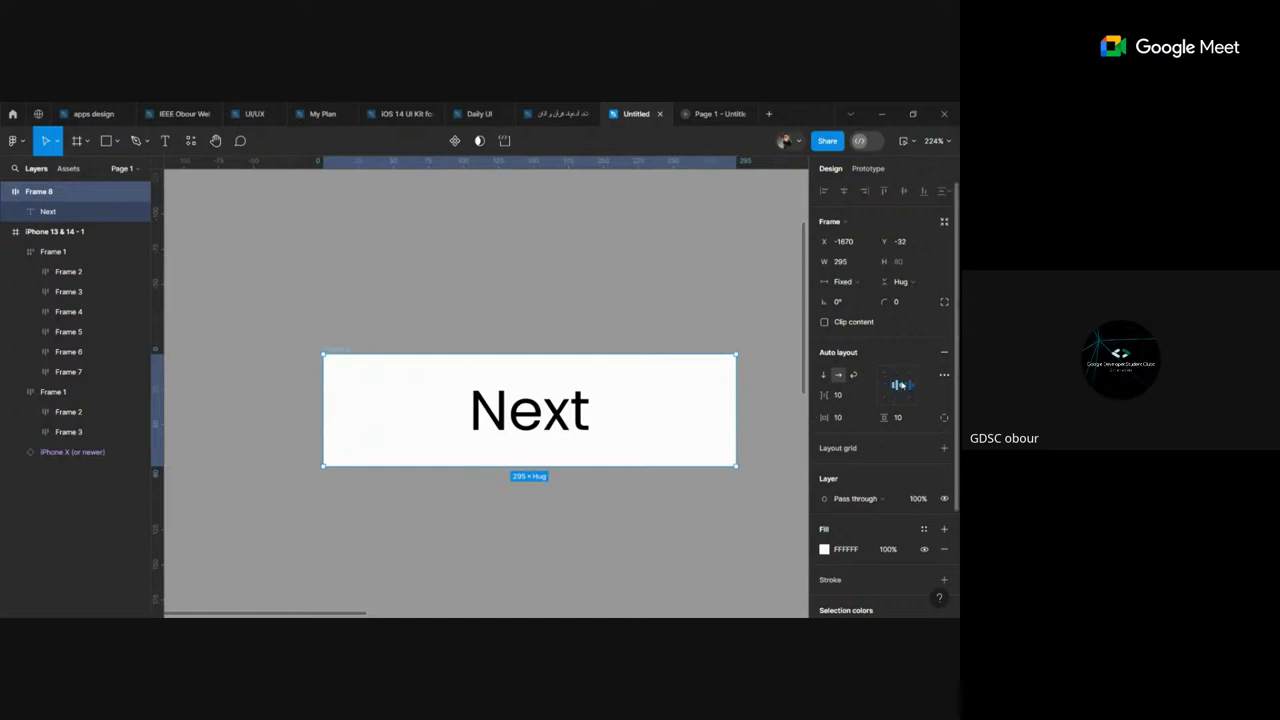
pyautogui.click(884, 376)
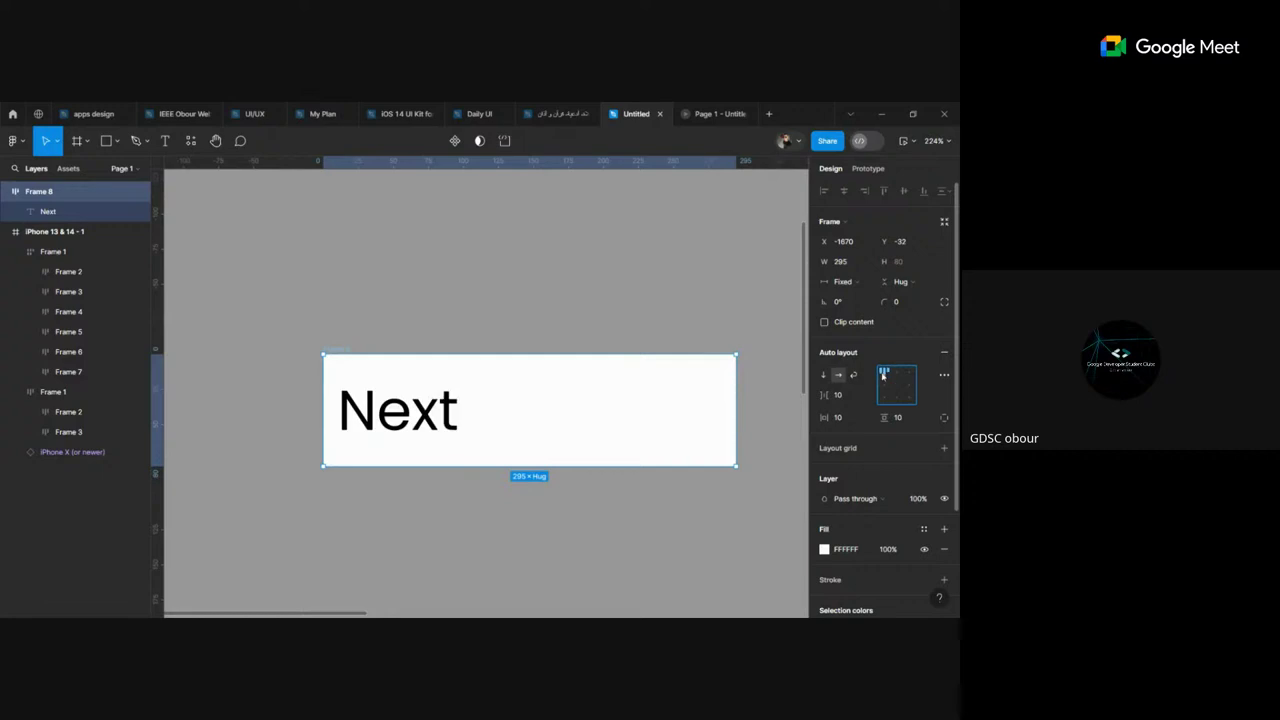
pyautogui.moveTo(736, 465)
pyautogui.mouseDown()
pyautogui.moveTo(822, 582)
pyautogui.moveTo(714, 578)
pyautogui.mouseUp()
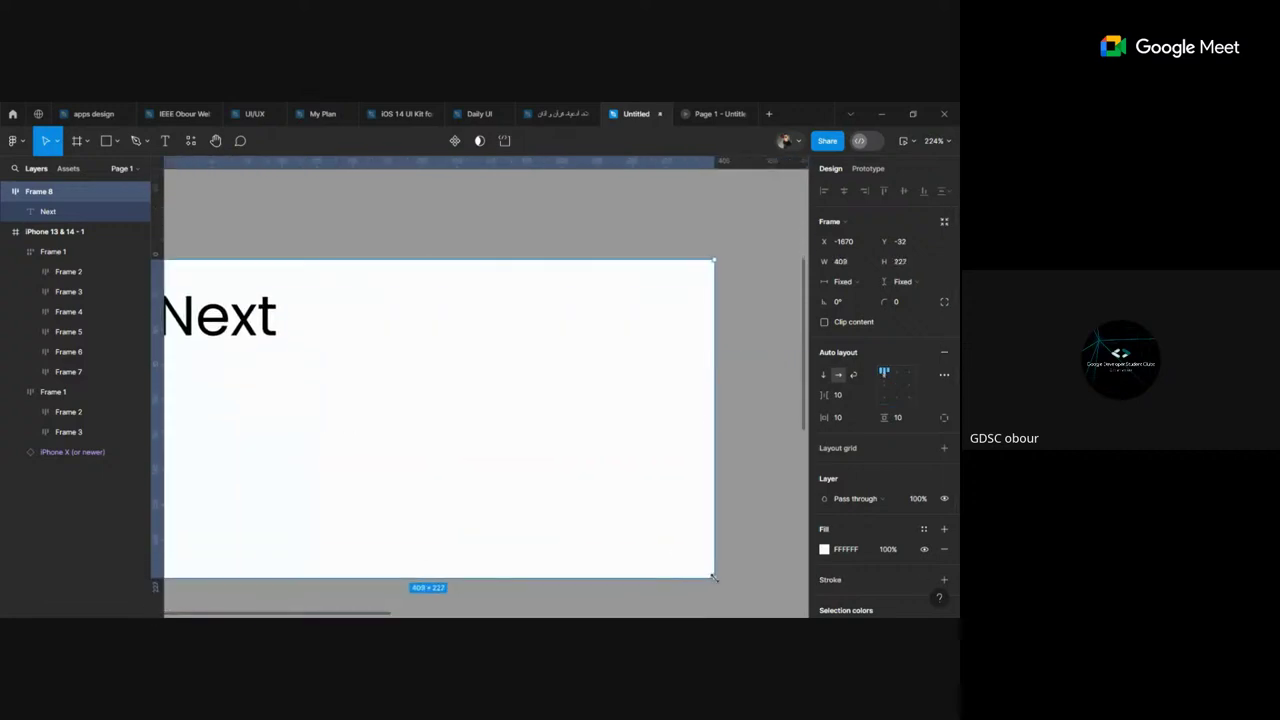
pyautogui.hscroll(-3, 637, 531)
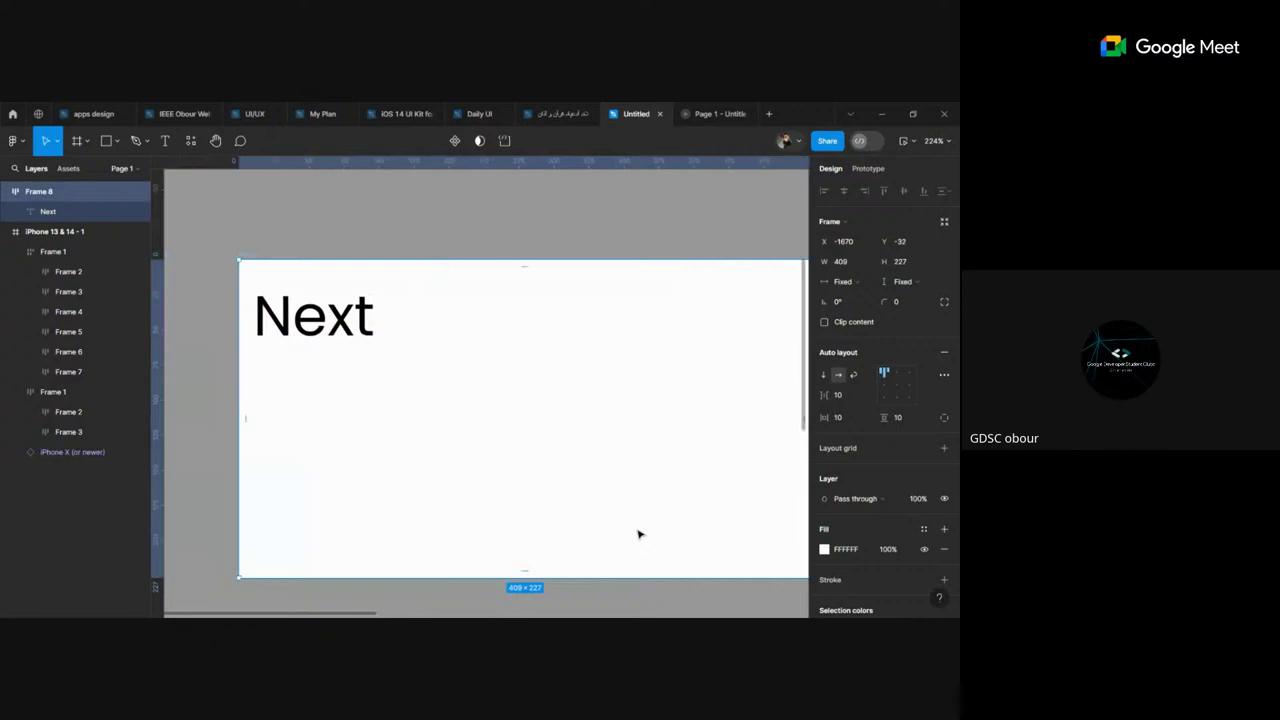
pyautogui.click(884, 399)
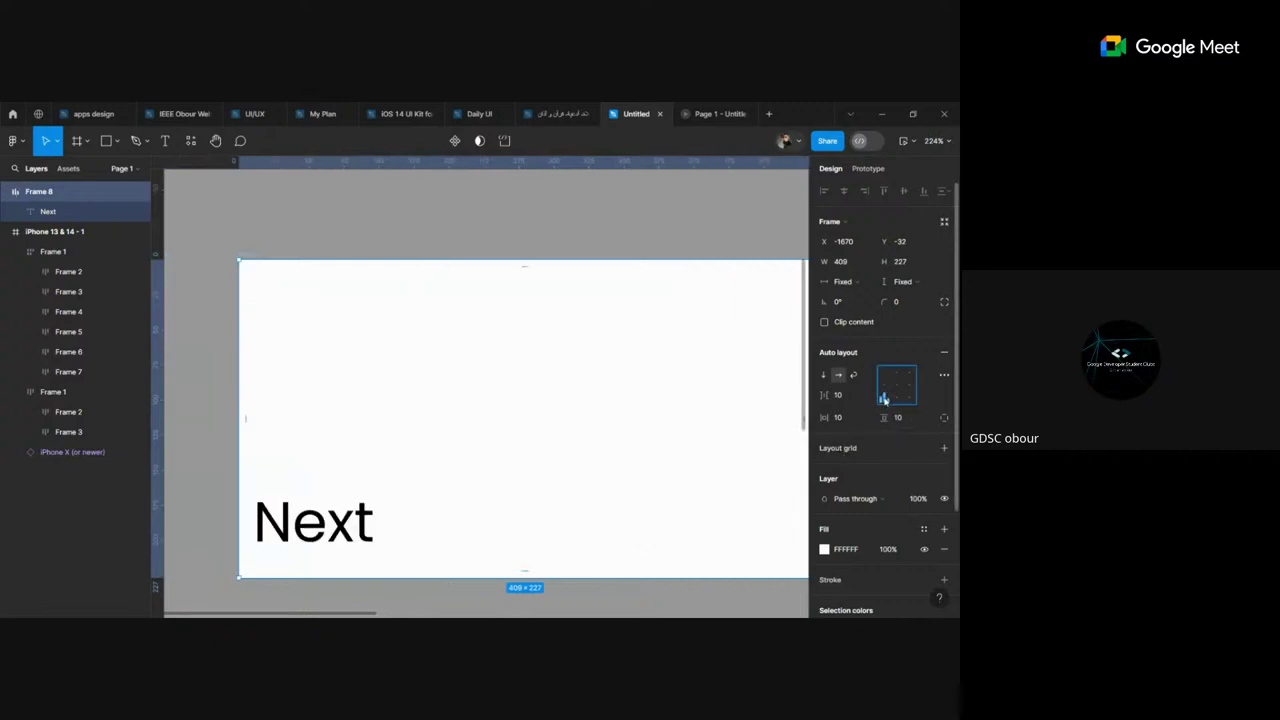
pyautogui.click(883, 385)
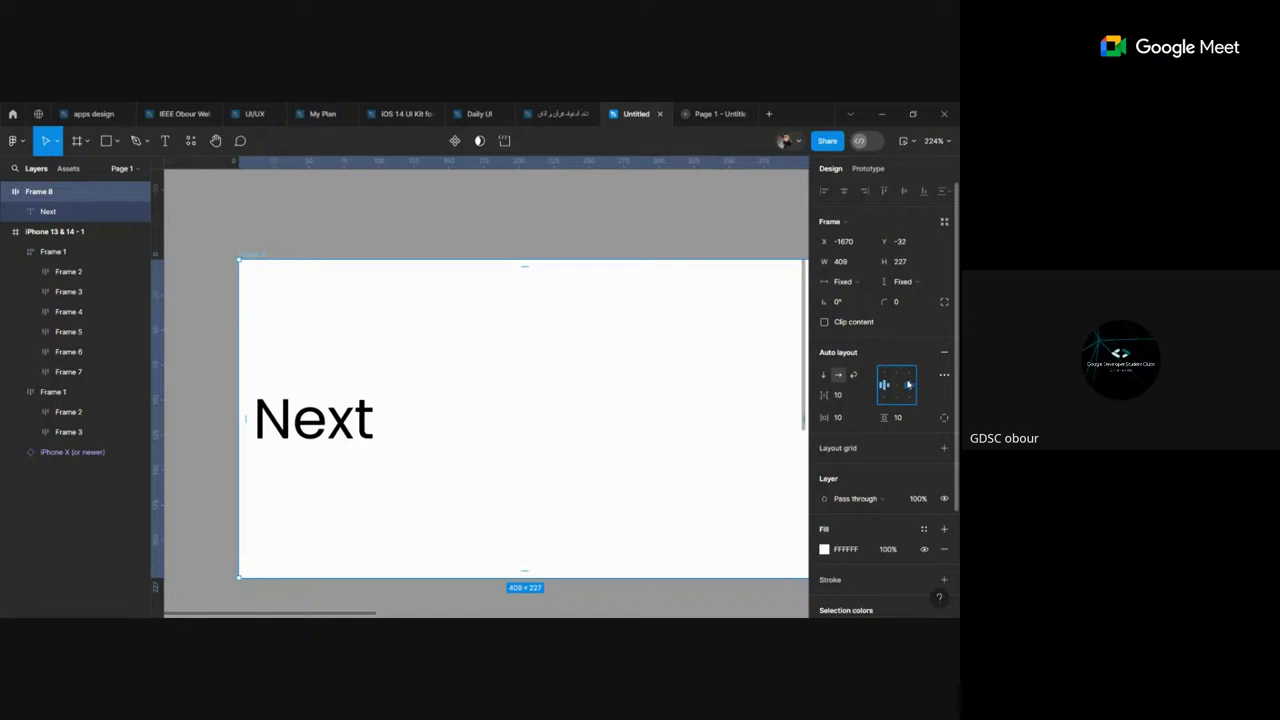
pyautogui.click(908, 385)
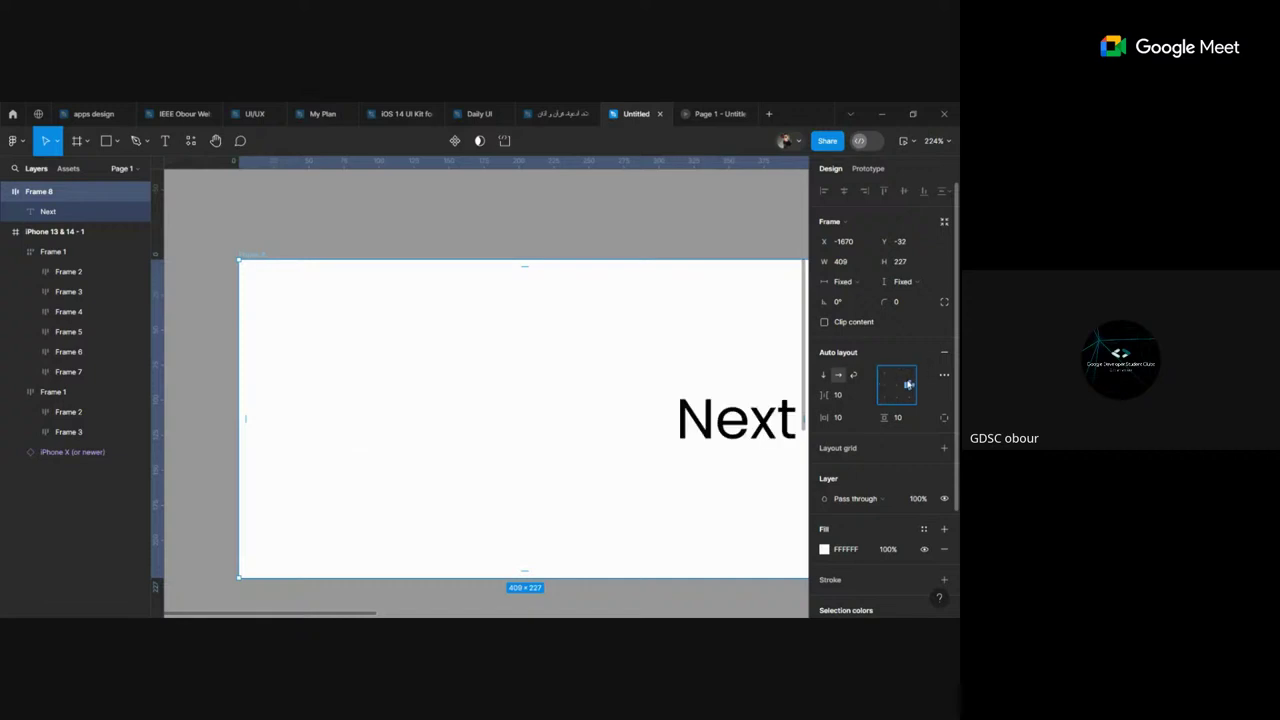
pyautogui.click(909, 374)
pyautogui.click(897, 397)
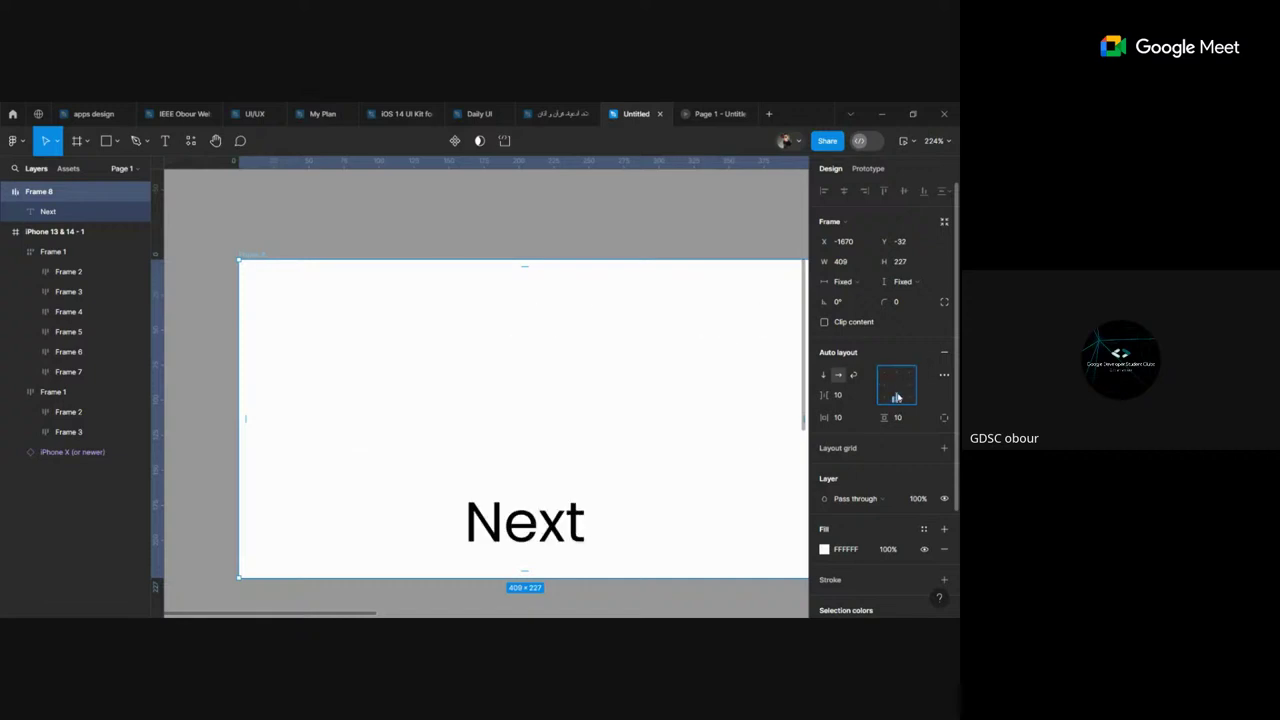
pyautogui.click(908, 397)
pyautogui.keyDown('ctrl'); pyautogui.scroll(-3, 470, 449); pyautogui.keyUp('ctrl')
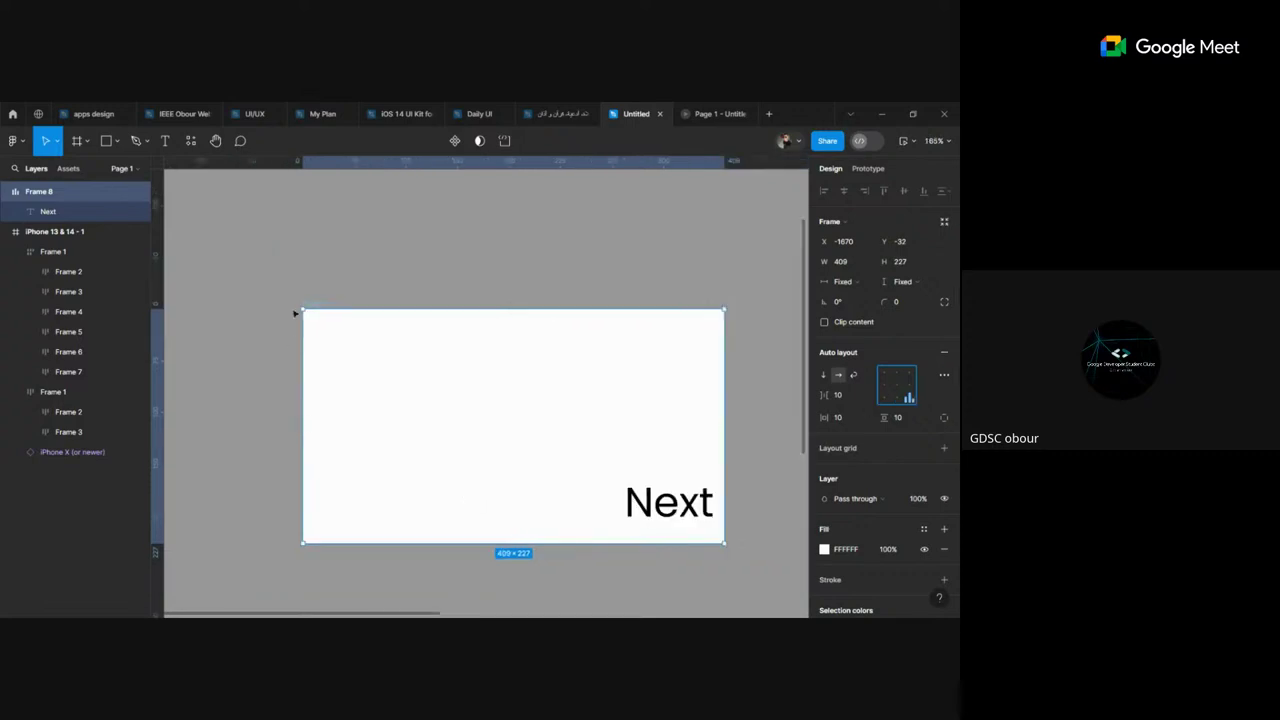
# Step: Centre Next in Frame 8 and undo the resizing so the frame hugs the text's height
pyautogui.moveTo(303, 440); pyautogui.dragTo(472, 425)
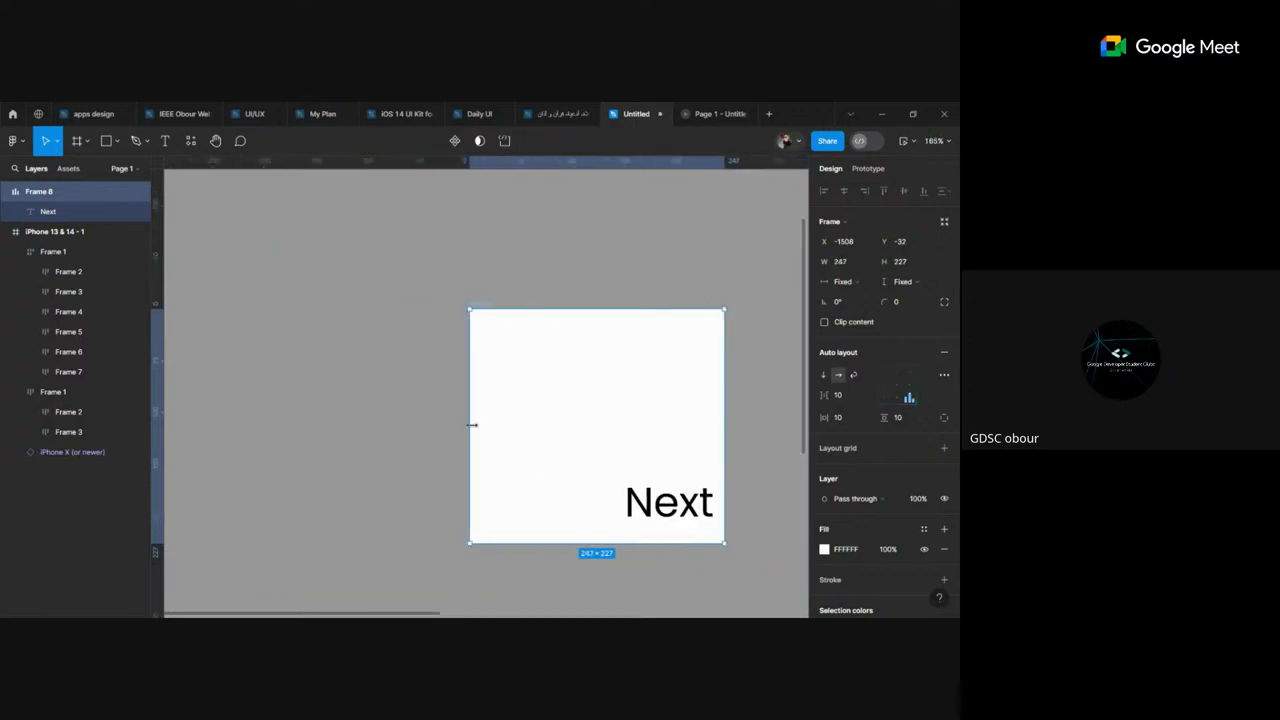
pyautogui.hotkey('ctrl', 'z')
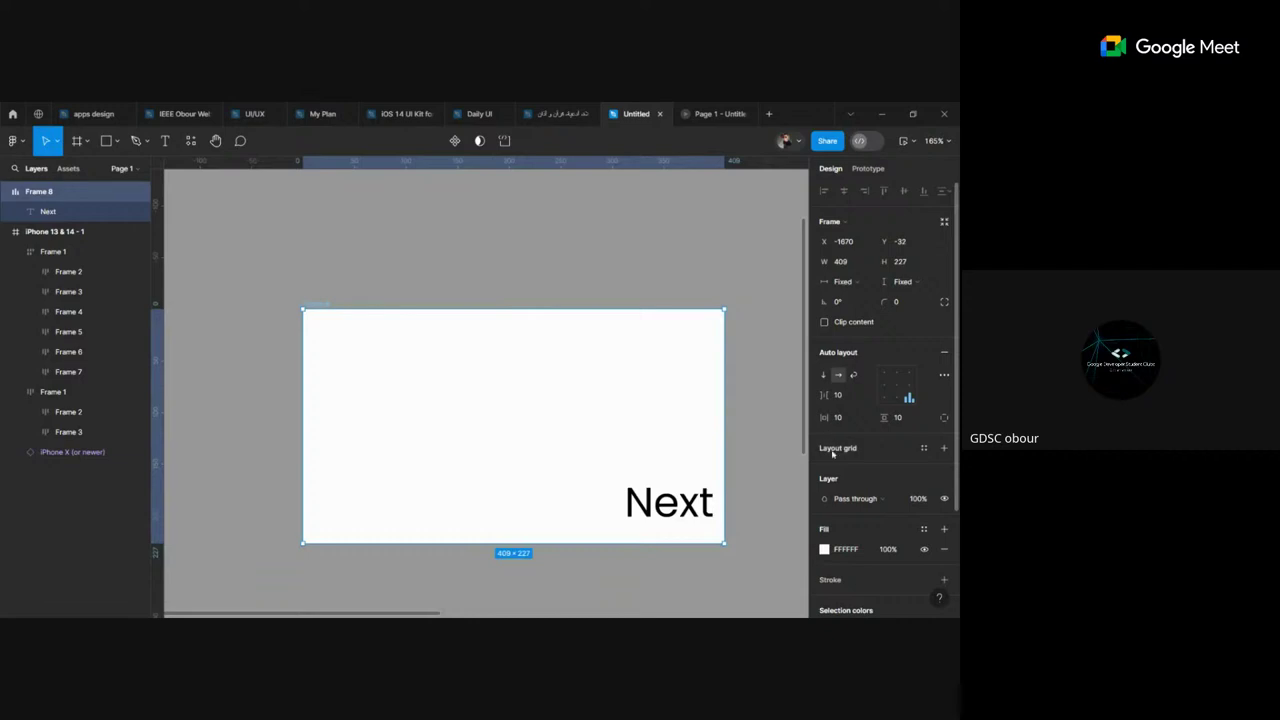
pyautogui.click(896, 385)
pyautogui.moveTo(718, 543)
pyautogui.mouseDown()
pyautogui.moveTo(795, 580)
pyautogui.moveTo(641, 396)
pyautogui.moveTo(634, 349)
pyautogui.moveTo(538, 347)
pyautogui.moveTo(618, 372)
pyautogui.moveTo(698, 466)
pyautogui.moveTo(622, 461)
pyautogui.mouseUp()
pyautogui.scroll(-5, 622, 461)
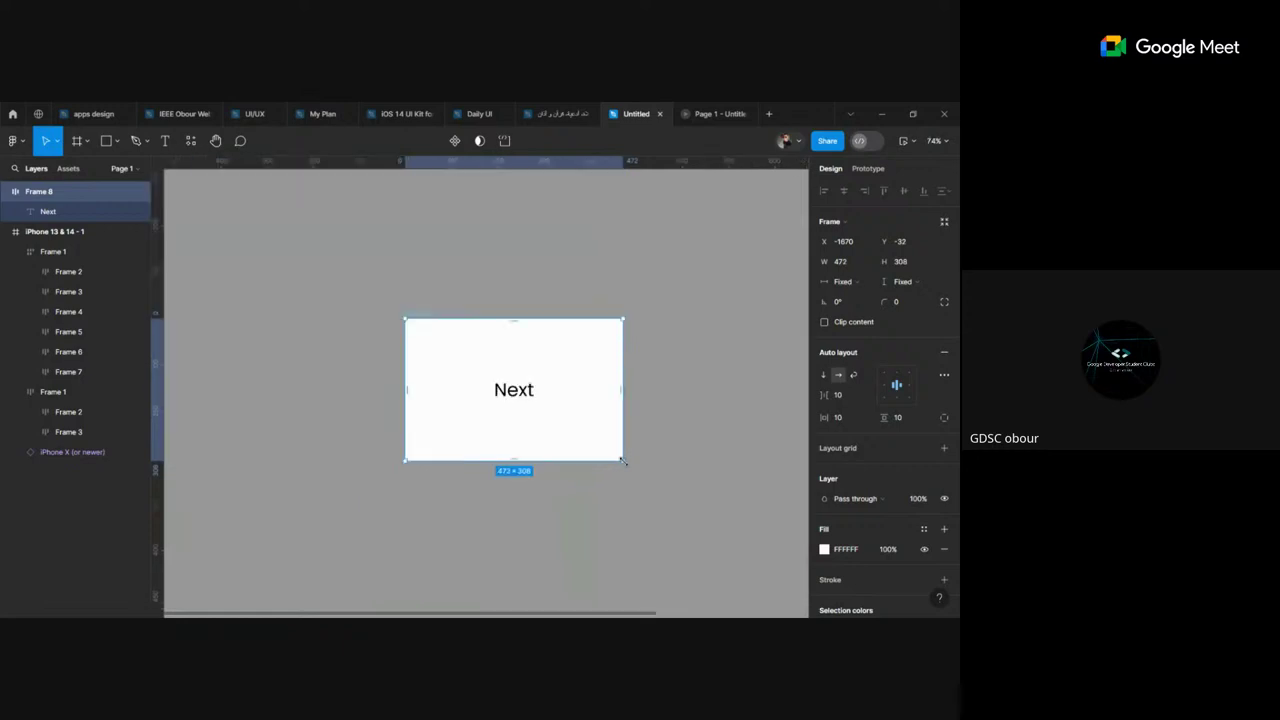
pyautogui.hotkey('ctrl', 'z')
pyautogui.hotkey('ctrl', 'z')
pyautogui.hotkey('ctrl', 'z')
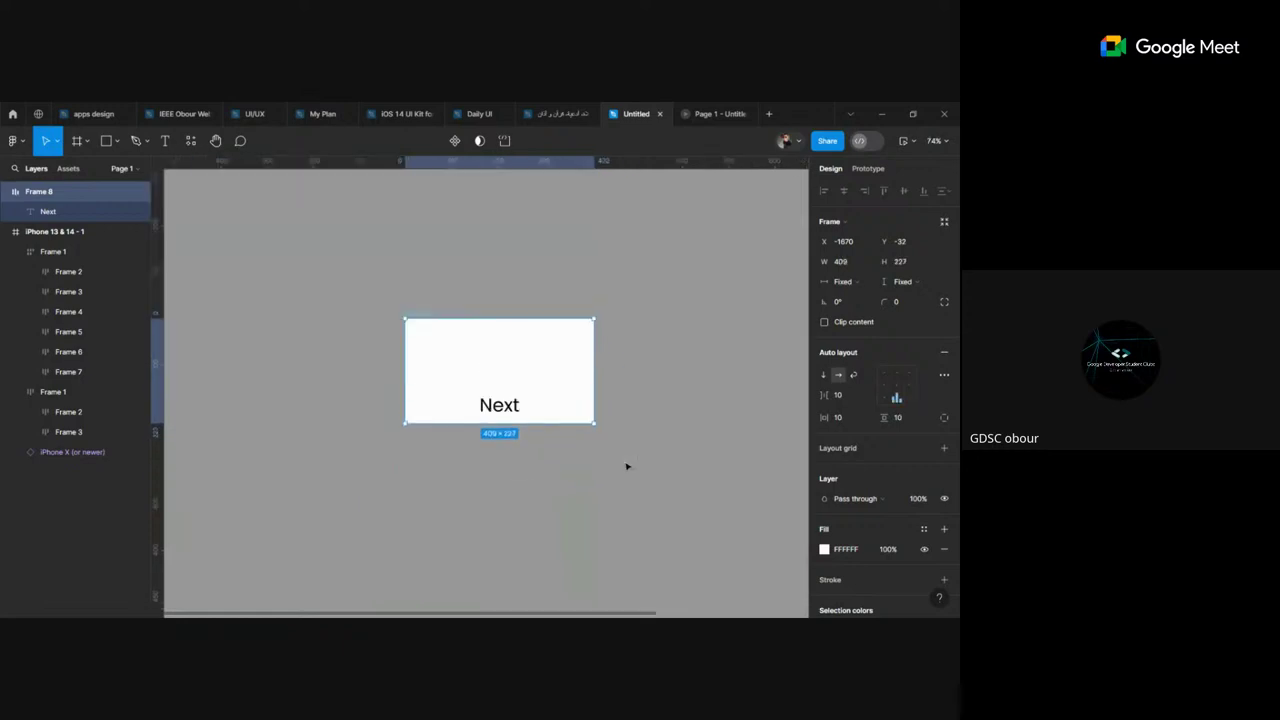
pyautogui.hotkey('ctrl', 'z')
pyautogui.hotkey('ctrl', 'z')
pyautogui.hotkey('ctrl', 'z')
pyautogui.hotkey('ctrl', 'z')
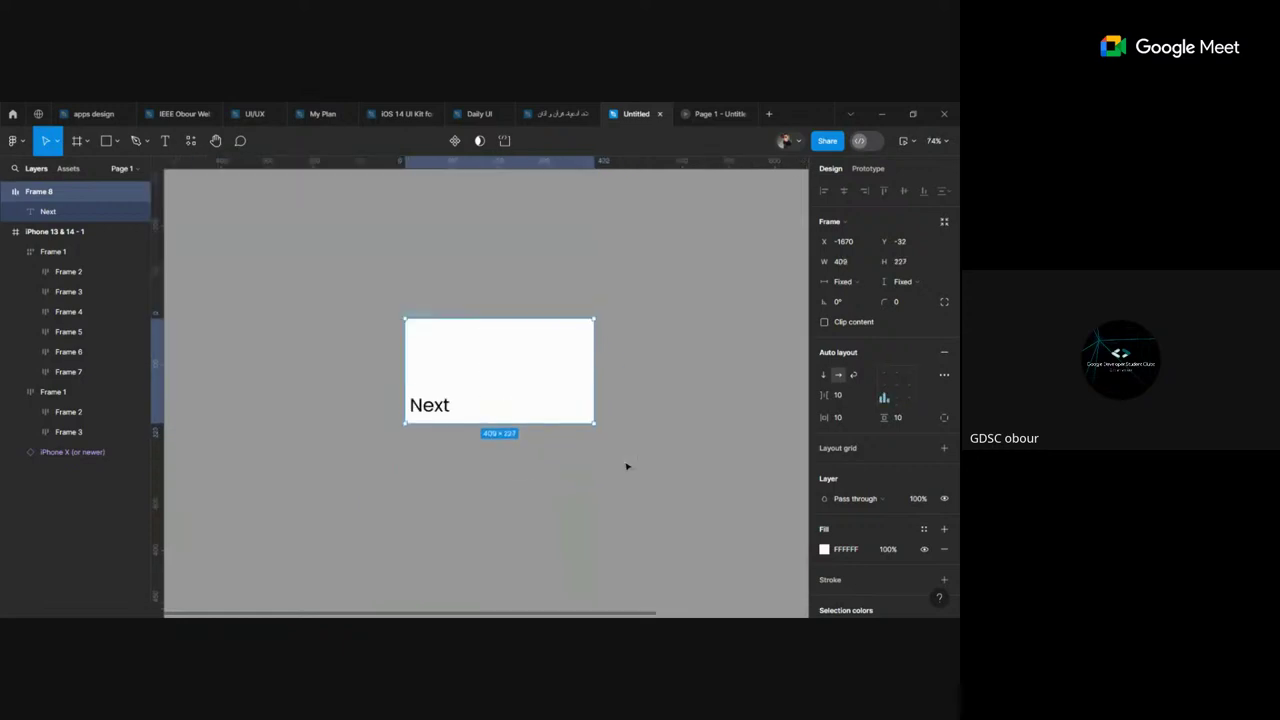
pyautogui.hotkey('ctrl', 'z')
pyautogui.hotkey('ctrl', 'z')
pyautogui.hotkey('ctrl', 'z')
pyautogui.hotkey('ctrl', 'z')
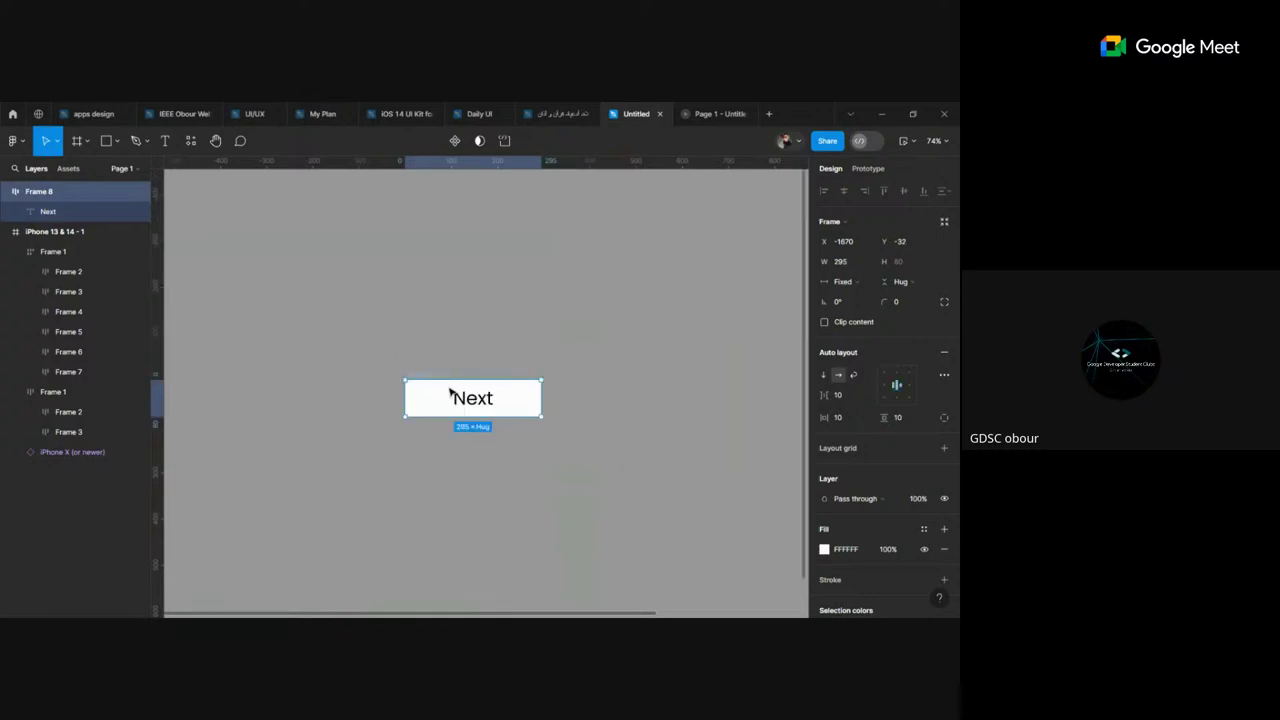
pyautogui.keyDown('ctrl'); pyautogui.scroll(5, 414, 387); pyautogui.keyUp('ctrl')
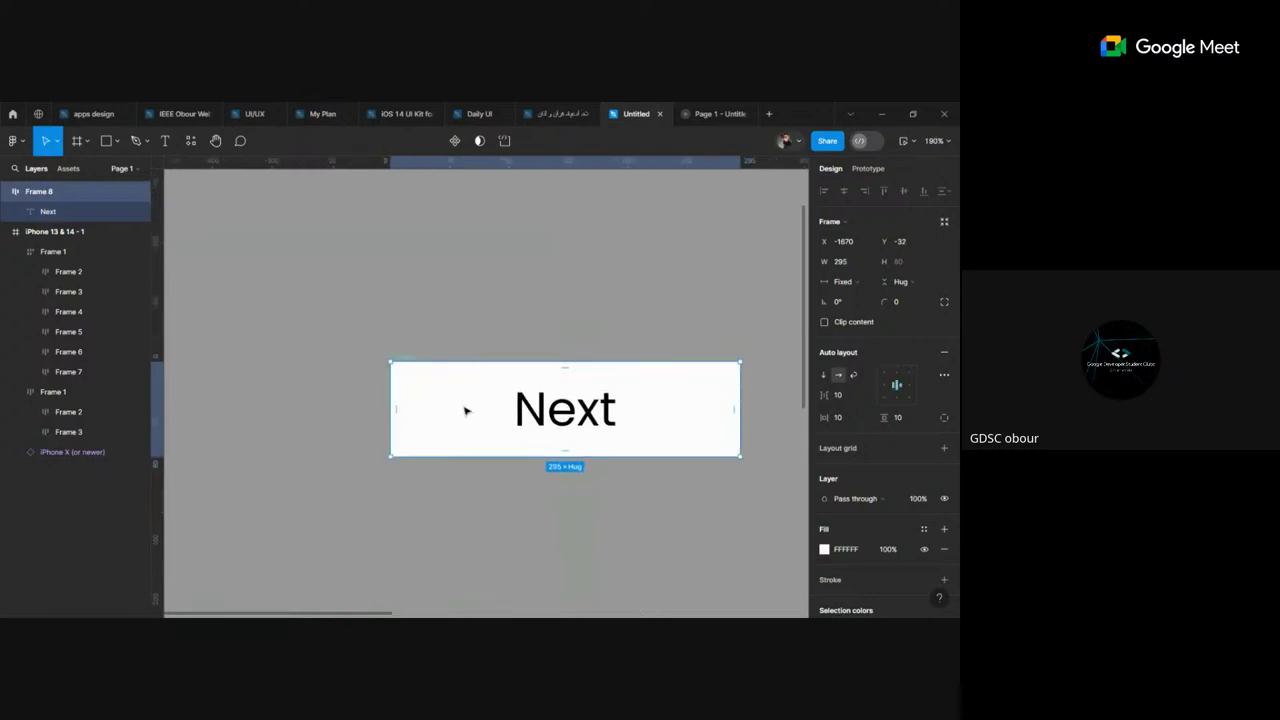
pyautogui.scroll(-1, 466, 409)
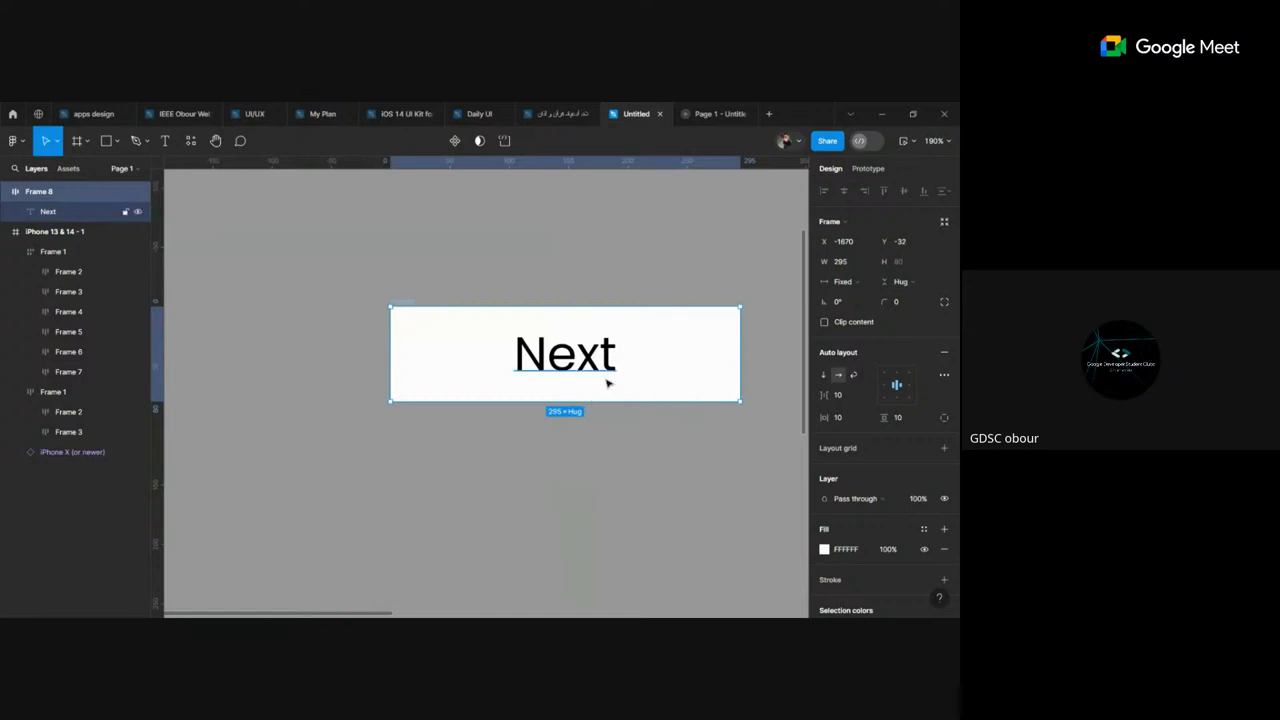
pyautogui.click(567, 330)
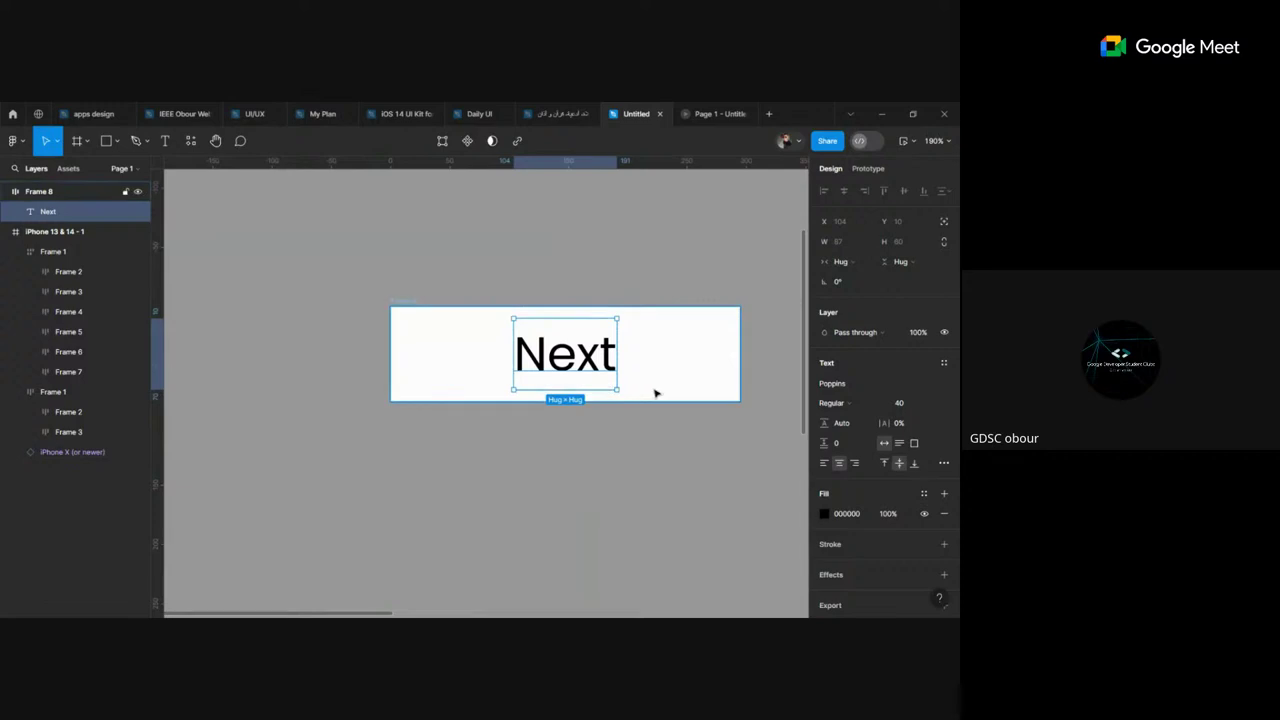
pyautogui.press('Escape')
# Step: Narrow the Next button frame to 221 wide and round its corners
pyautogui.moveTo(735, 357); pyautogui.dragTo(653, 357)
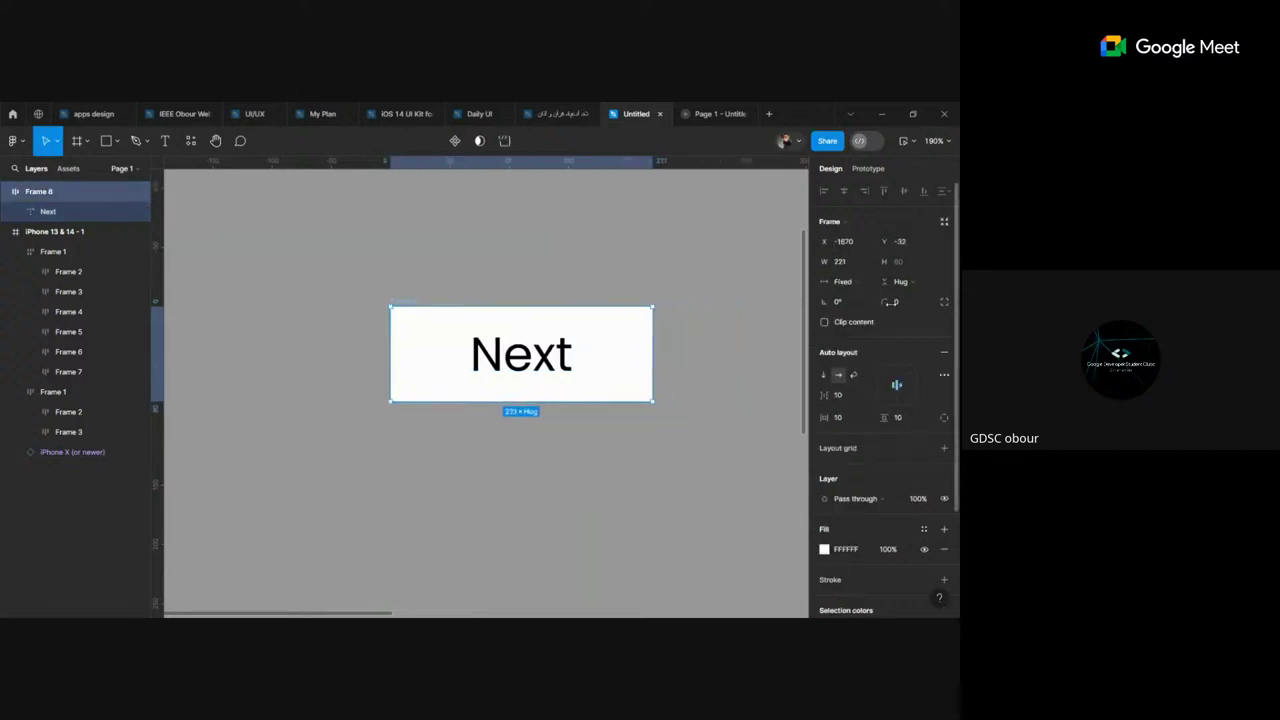
pyautogui.click(897, 304)
pyautogui.write('10')
pyautogui.press('Return')
pyautogui.click(686, 402)
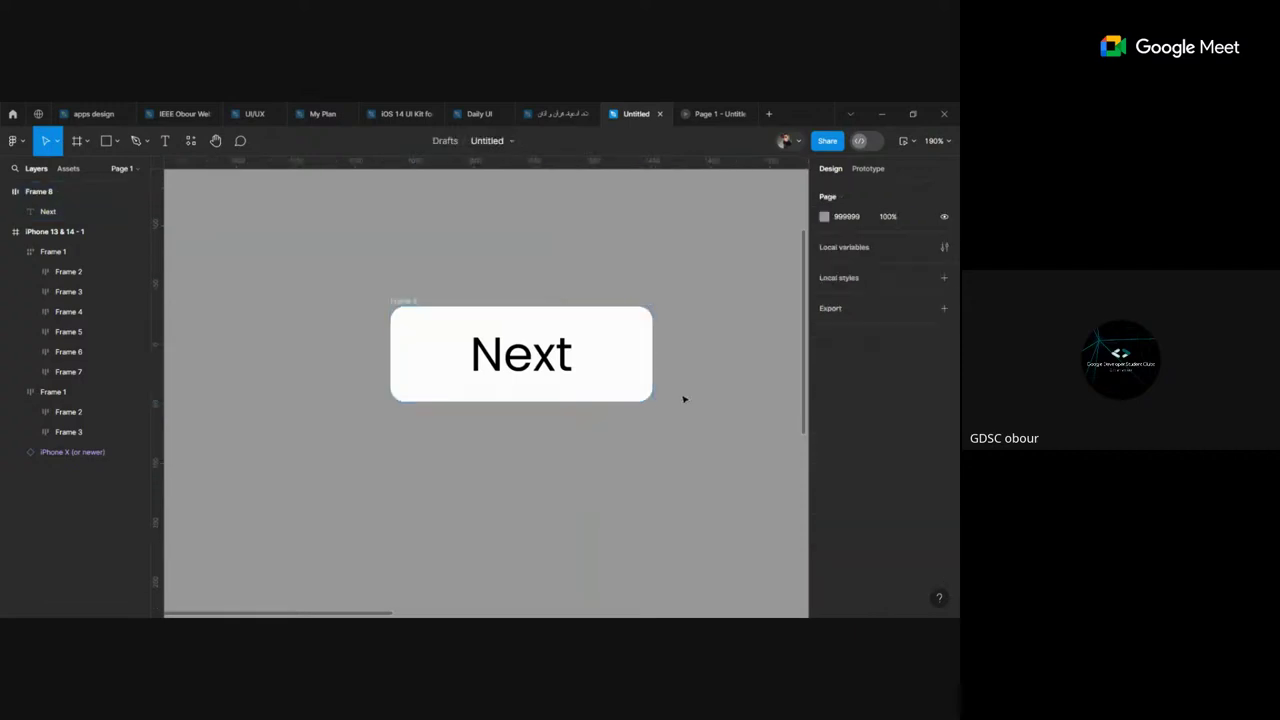
pyautogui.click(600, 357)
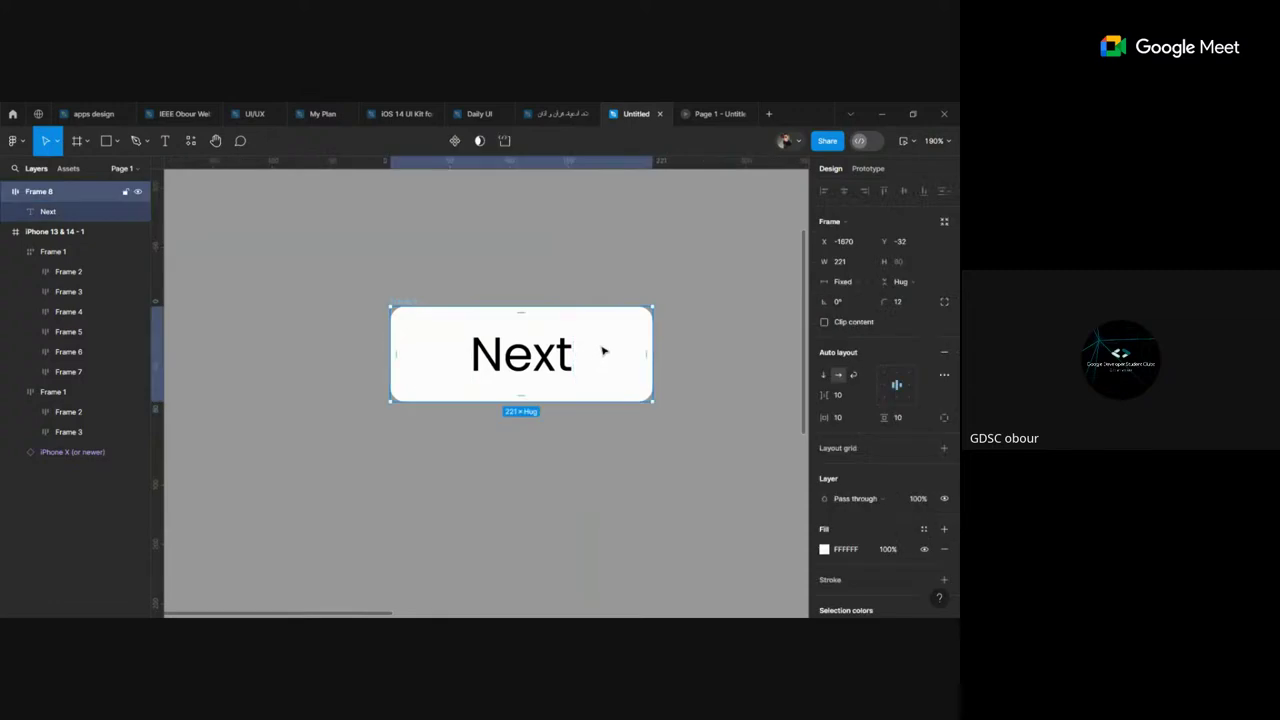
# Step: Fill the button frame with bright blue 0068FF
pyautogui.click(824, 549)
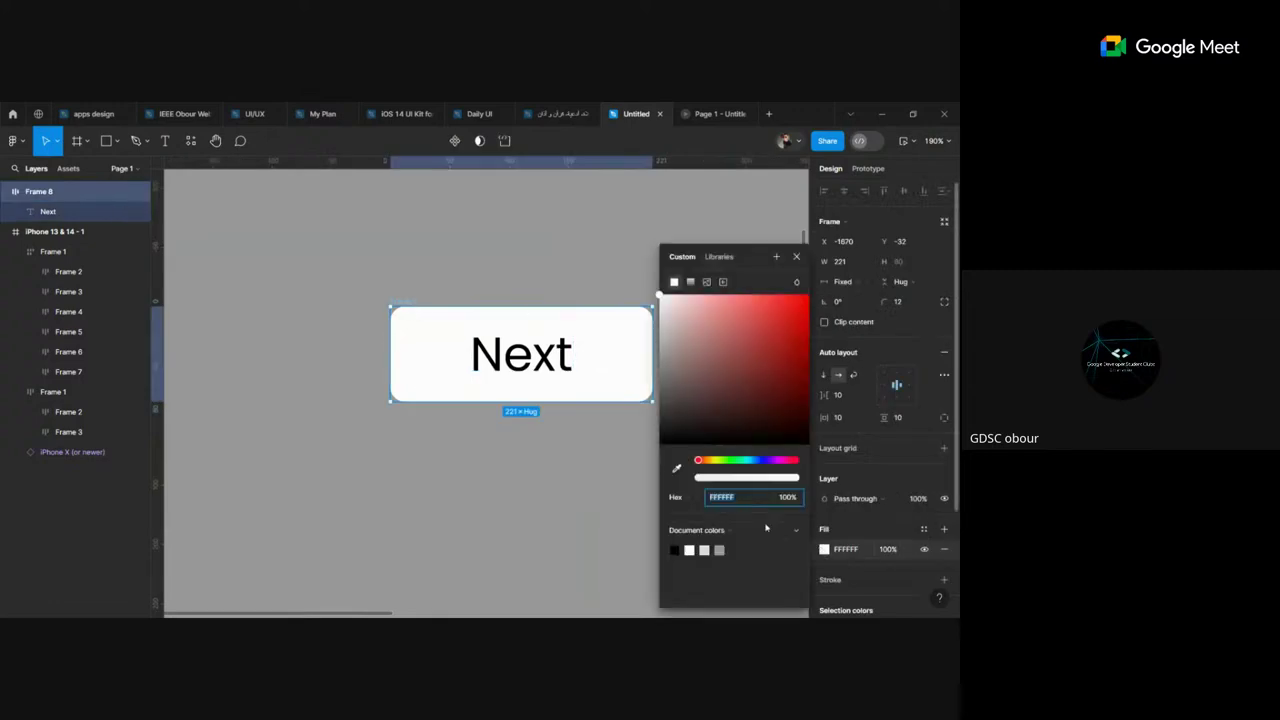
pyautogui.moveTo(750, 463); pyautogui.dragTo(758, 462)
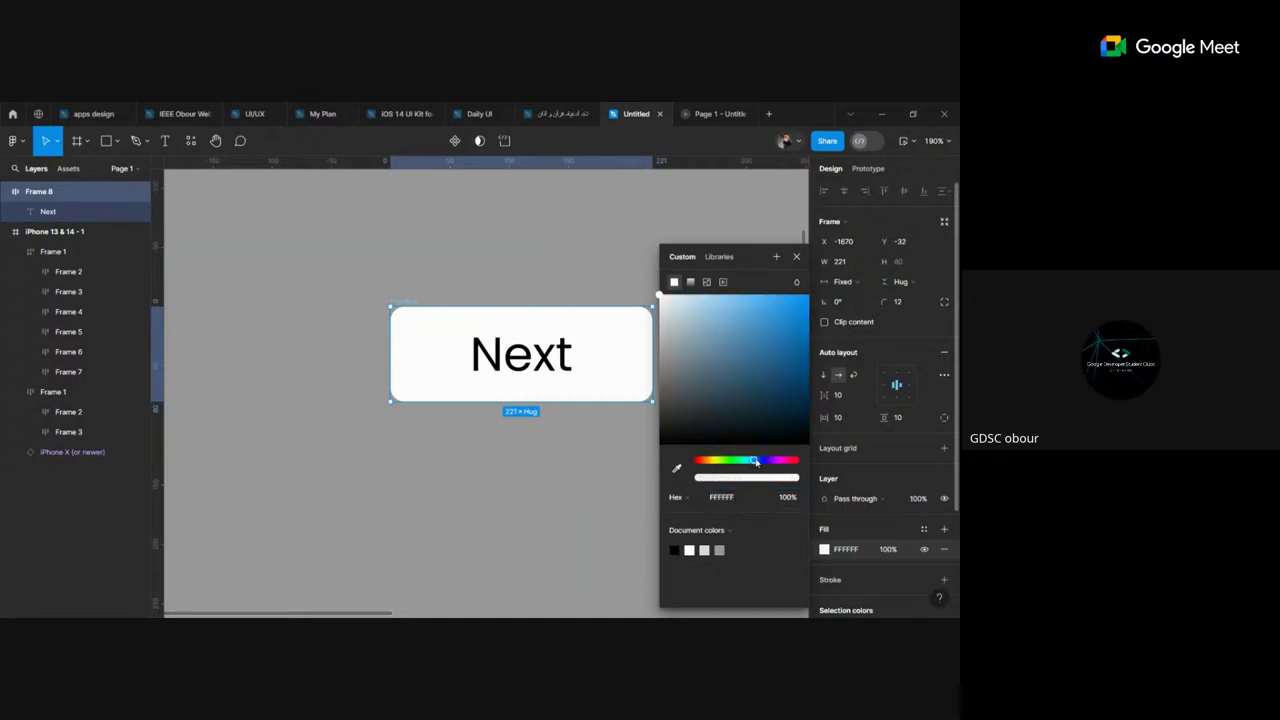
pyautogui.moveTo(736, 362); pyautogui.dragTo(808, 295)
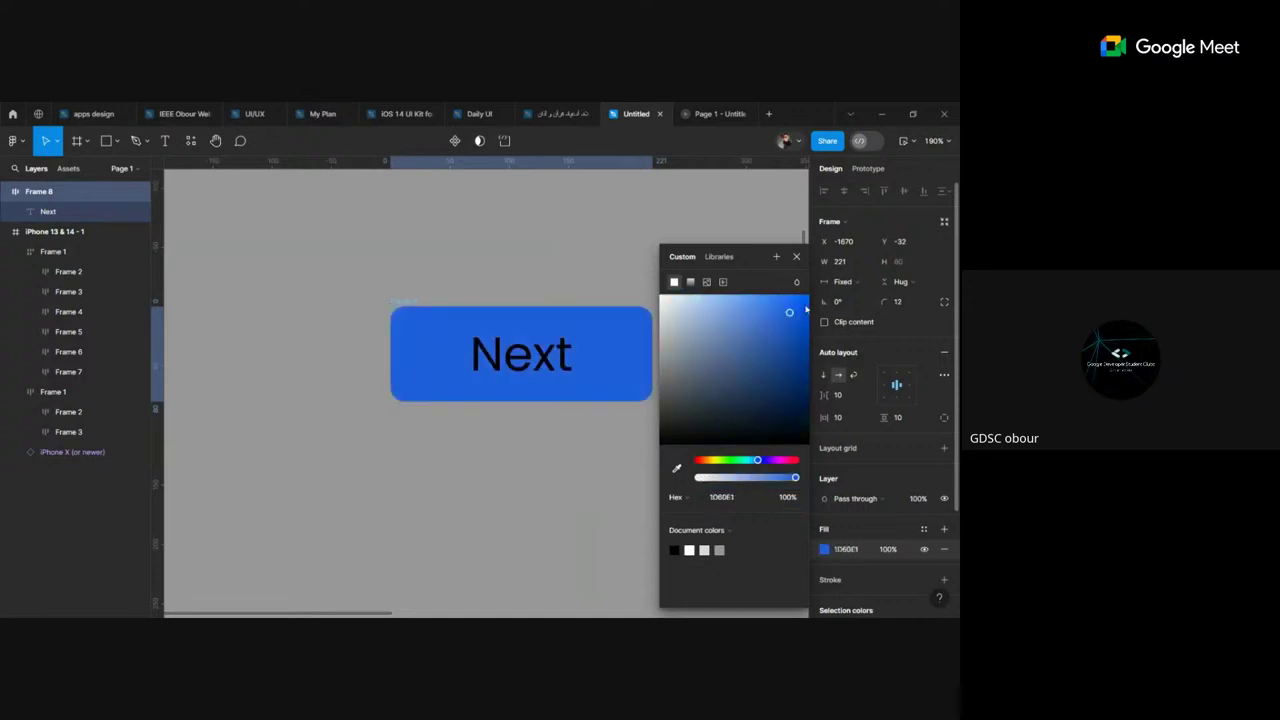
pyautogui.click(757, 462)
pyautogui.moveTo(757, 462); pyautogui.dragTo(757, 462)
# Step: Make the Next label text white FFFFFF
pyautogui.press('Return')
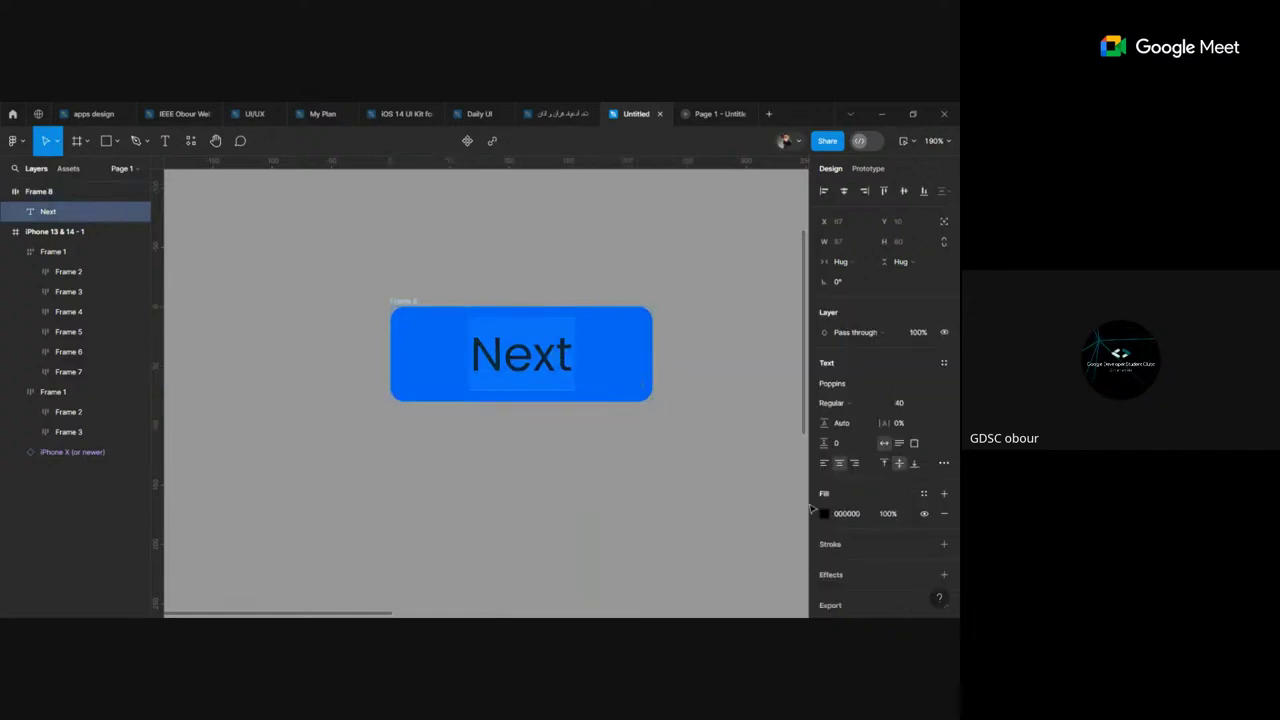
pyautogui.click(824, 514)
pyautogui.click(688, 548)
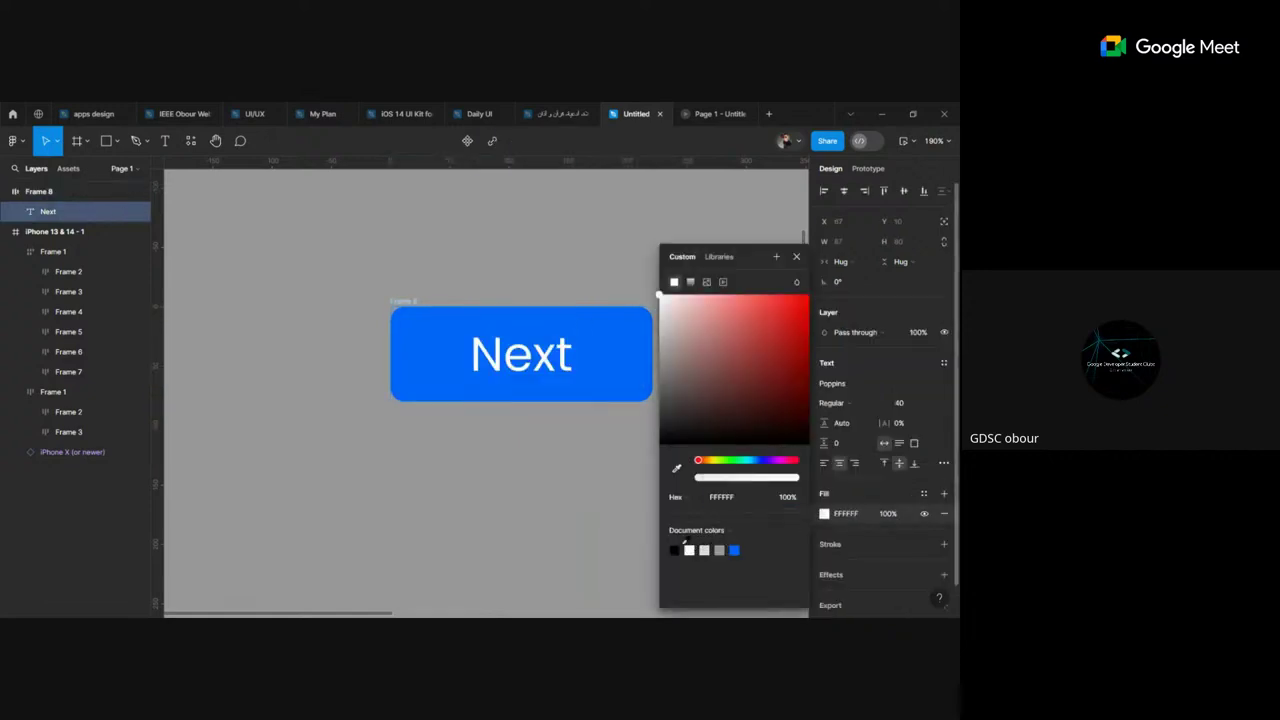
pyautogui.click(590, 490)
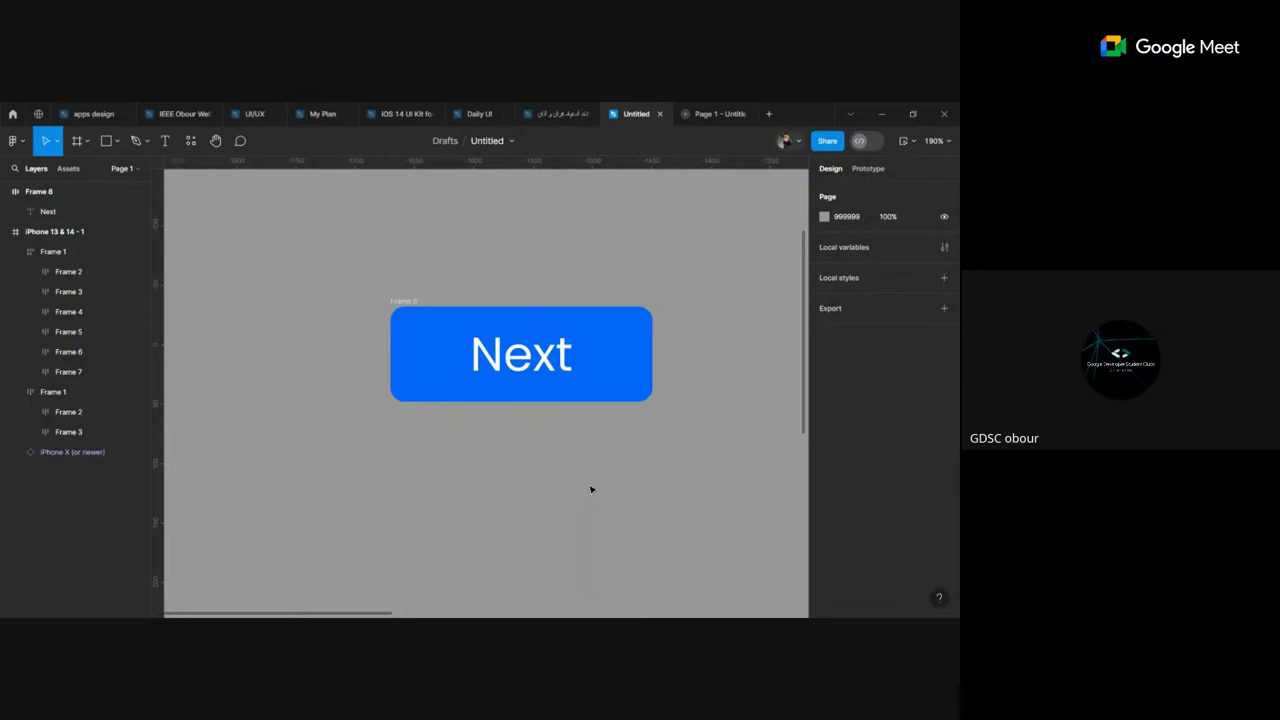
pyautogui.click(618, 377)
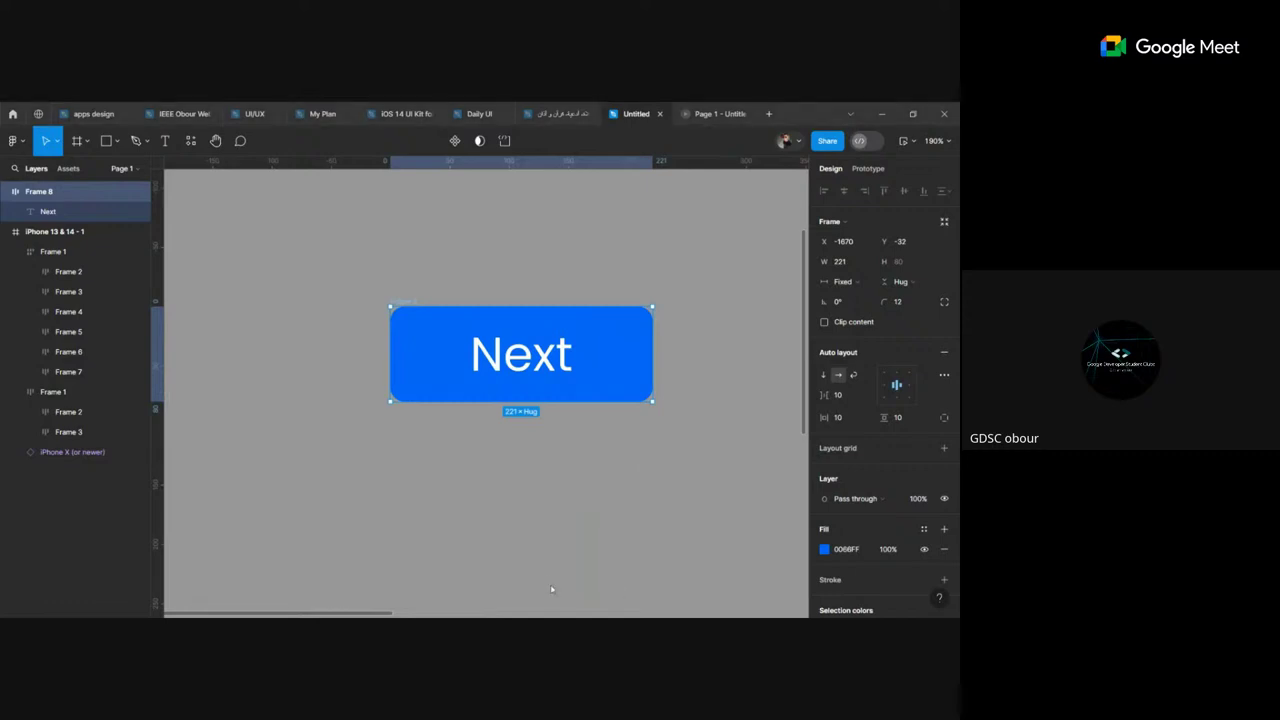
pyautogui.click(591, 501)
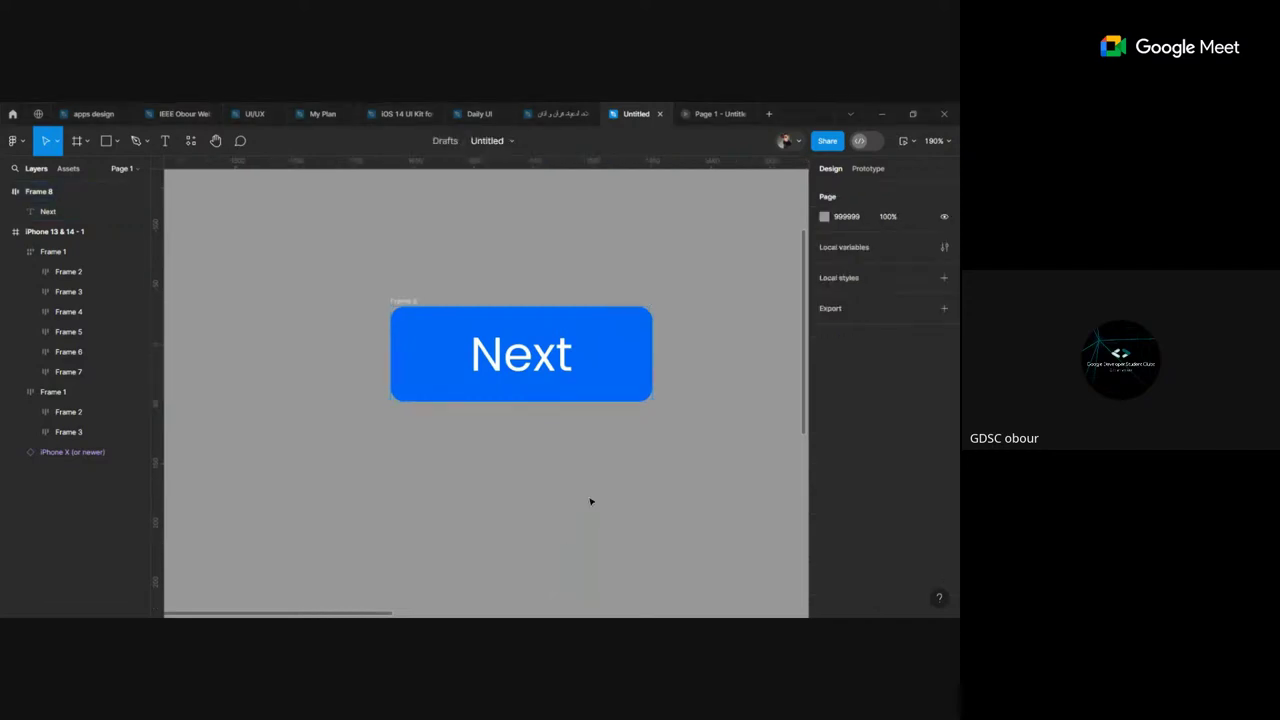
pyautogui.scroll(-3, 591, 501)
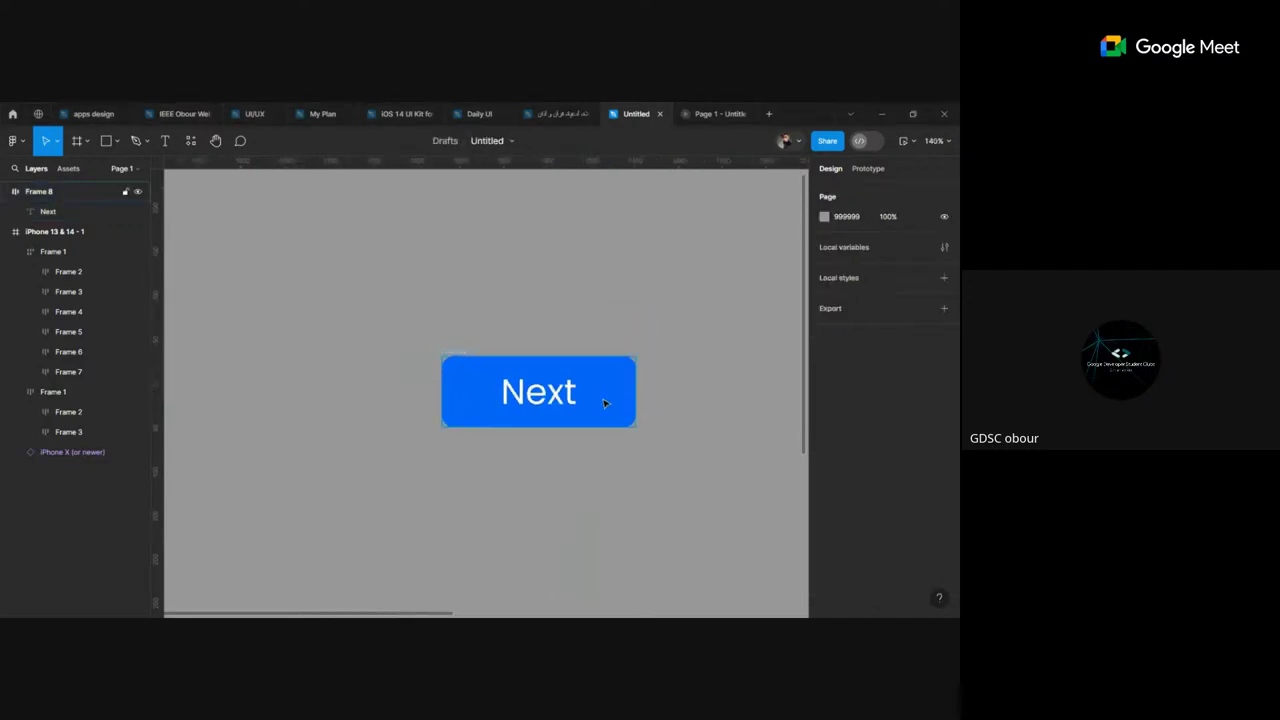
# Step: Draw a 100×100 square left of the button and eyedrop the button's blue into its fill
pyautogui.press('r')
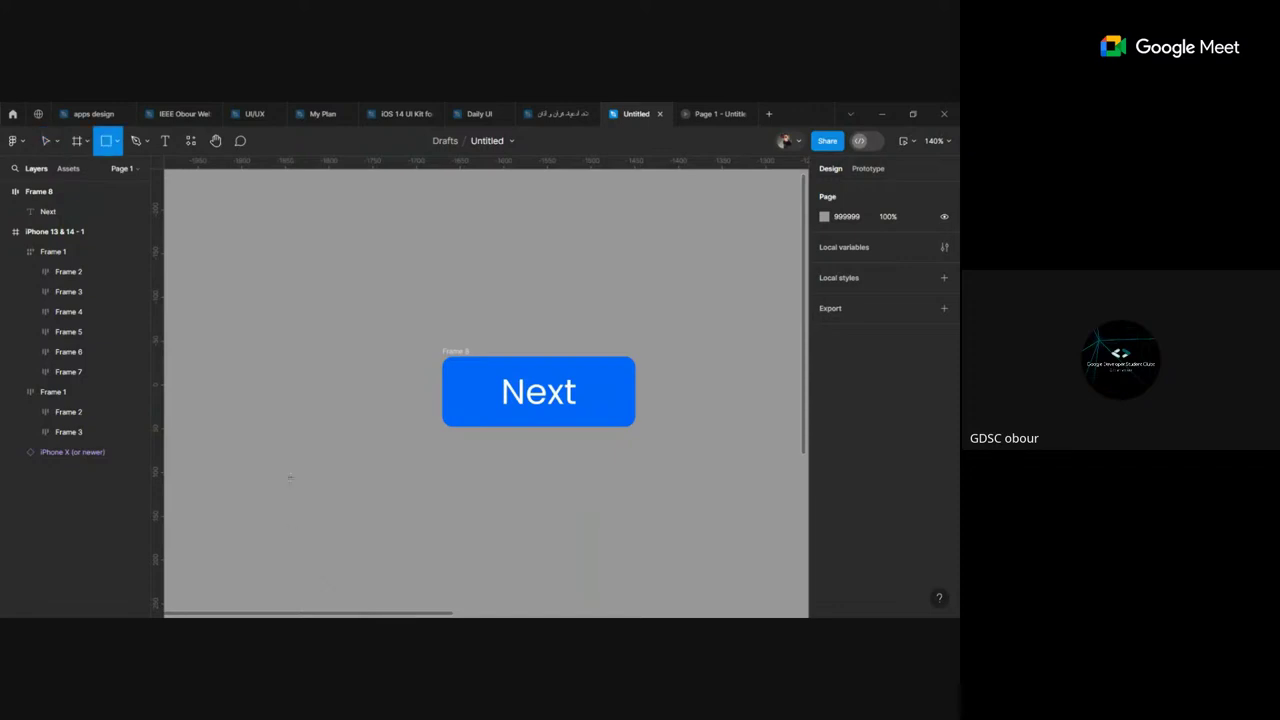
pyautogui.click(291, 471)
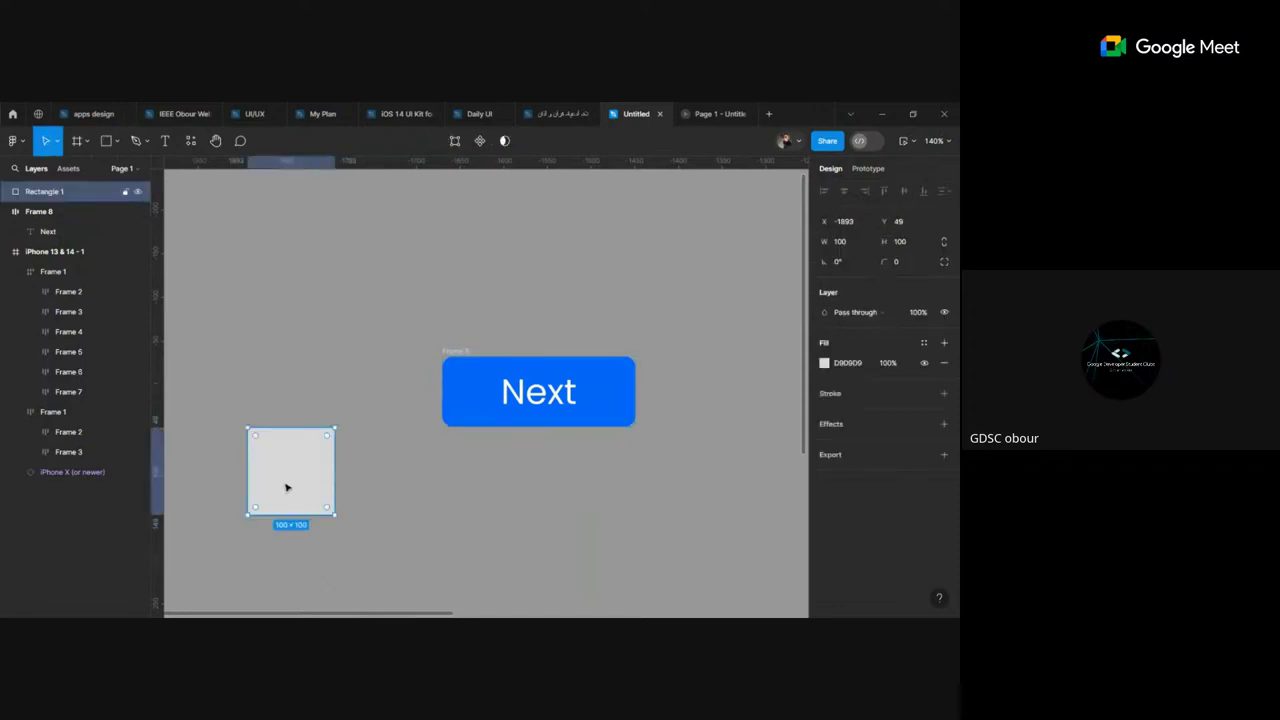
pyautogui.click(840, 366)
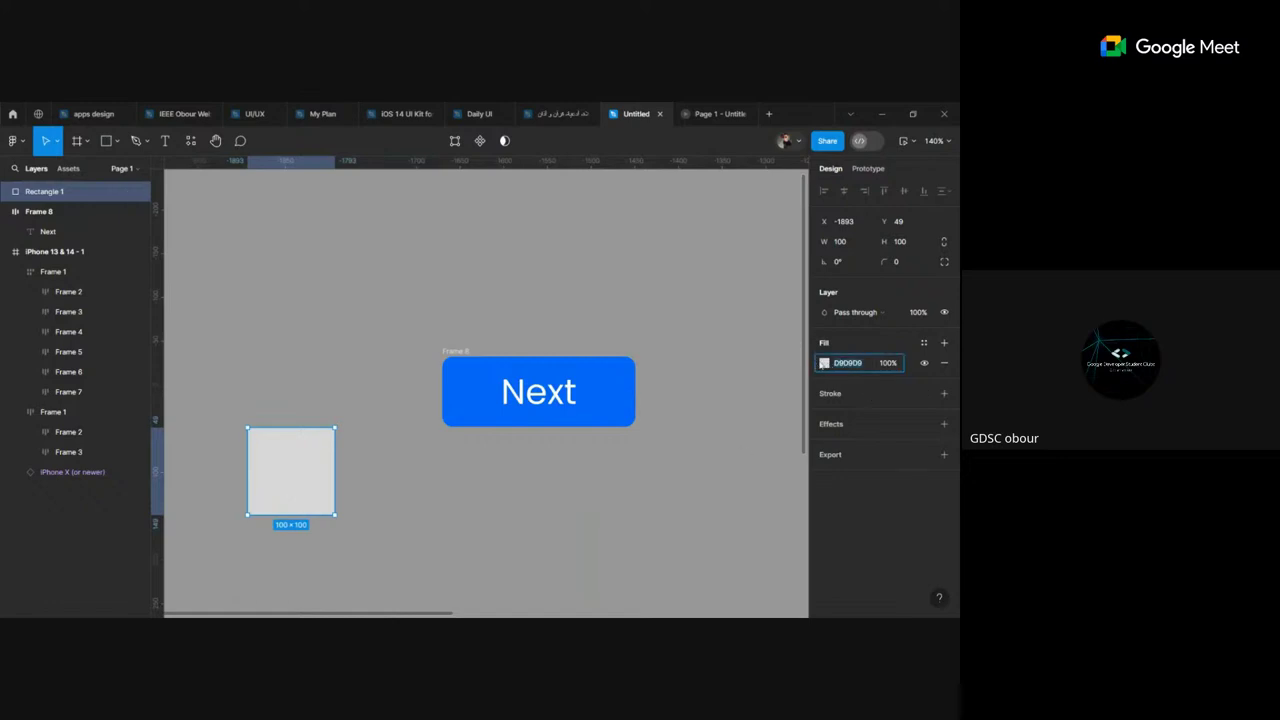
pyautogui.click(824, 363)
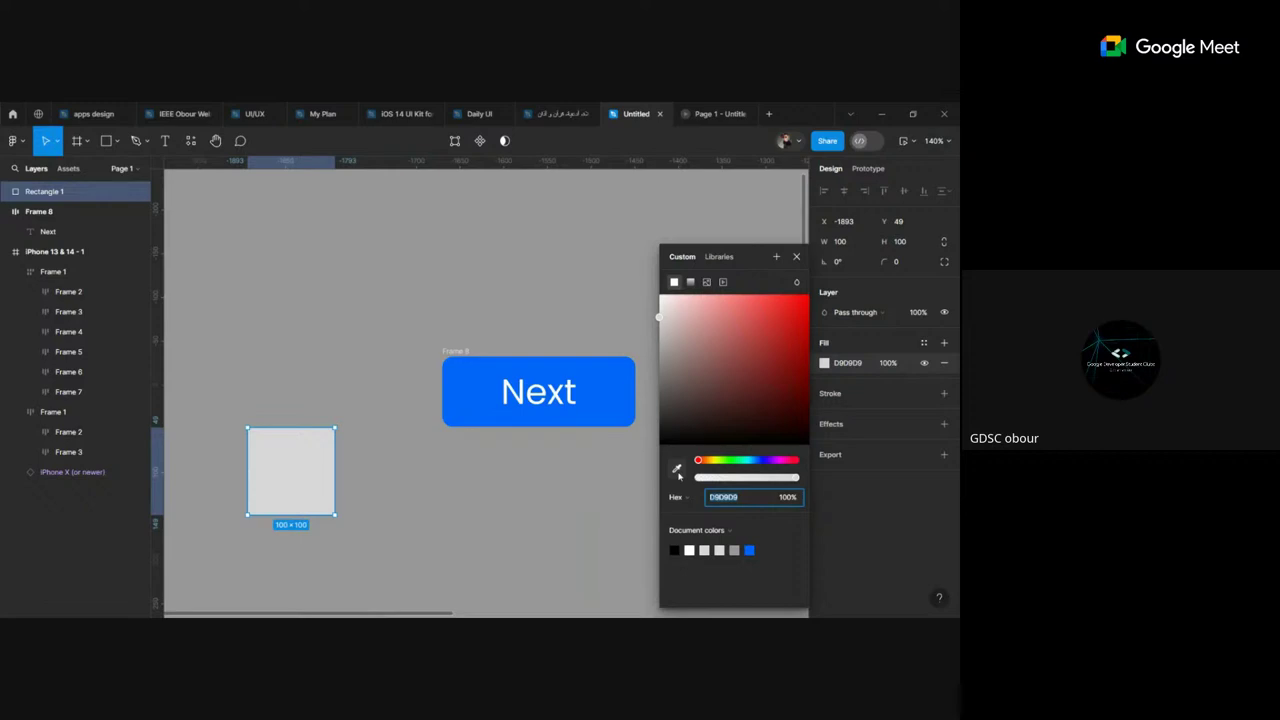
pyautogui.click(677, 471)
pyautogui.click(621, 384)
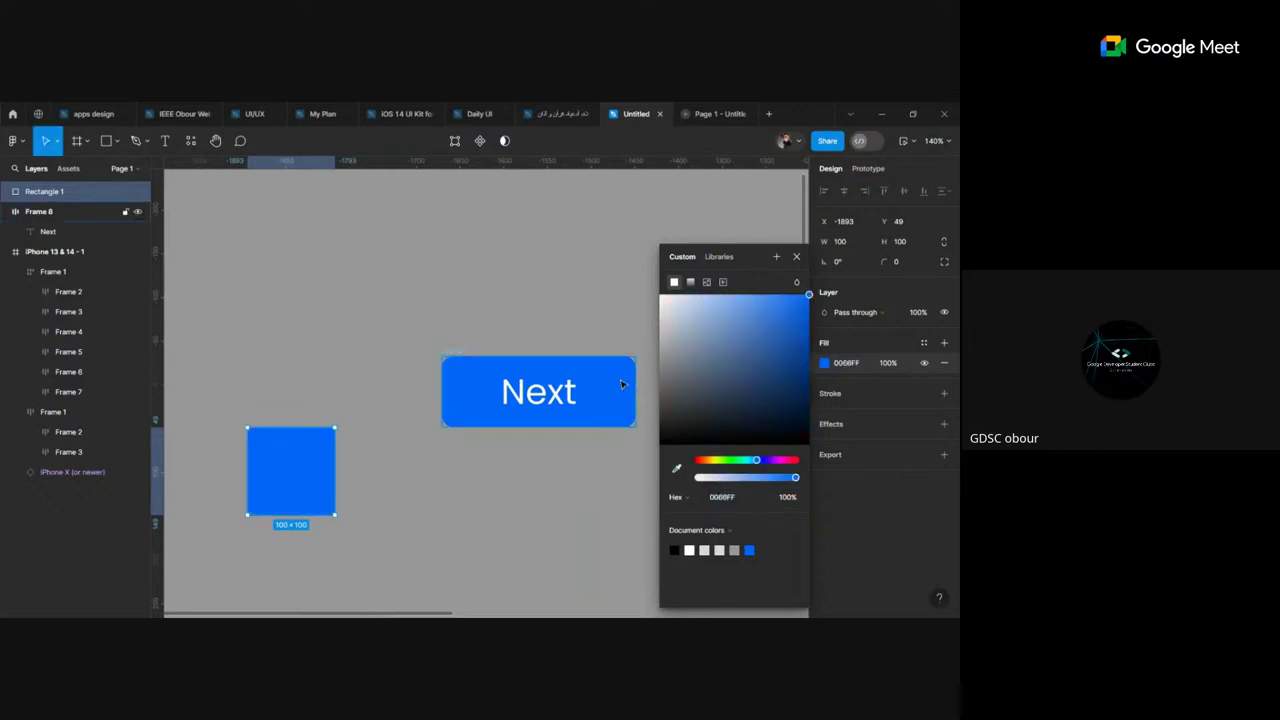
pyautogui.click(797, 255)
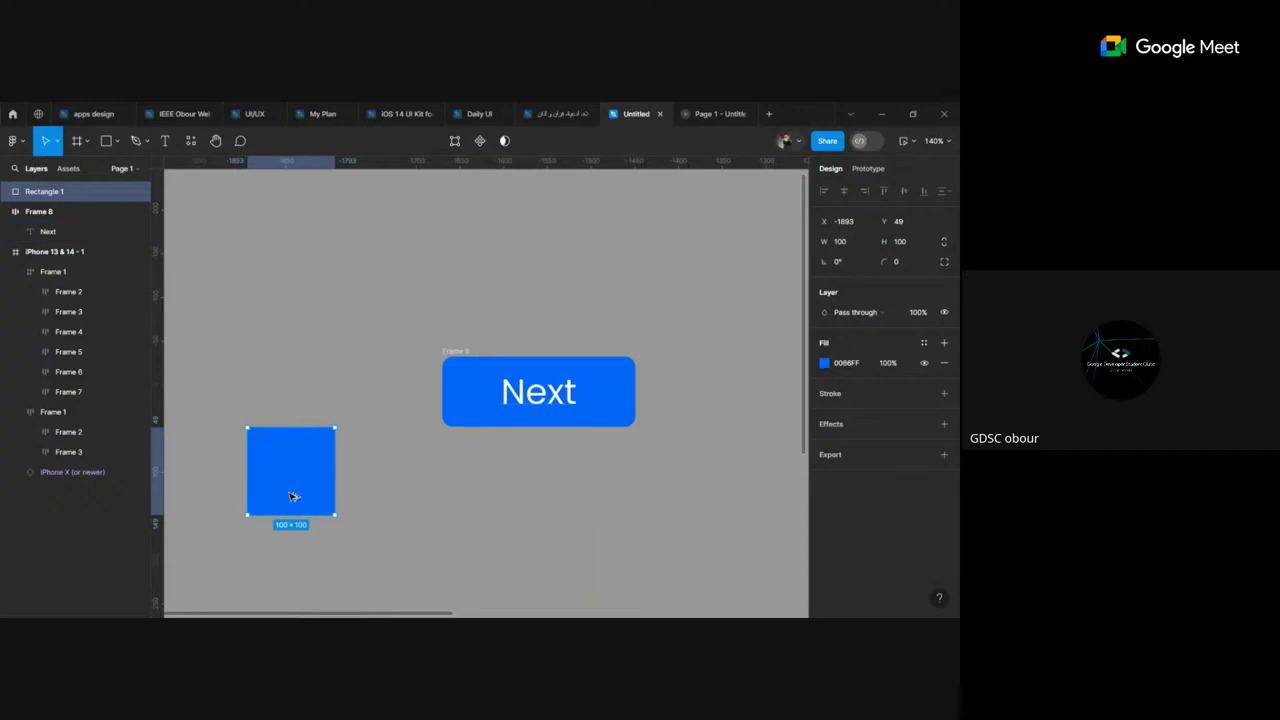
# Step: Duplicate the blue square below the original and make the copy black 000000
pyautogui.moveTo(291, 484); pyautogui.dragTo(289, 586)
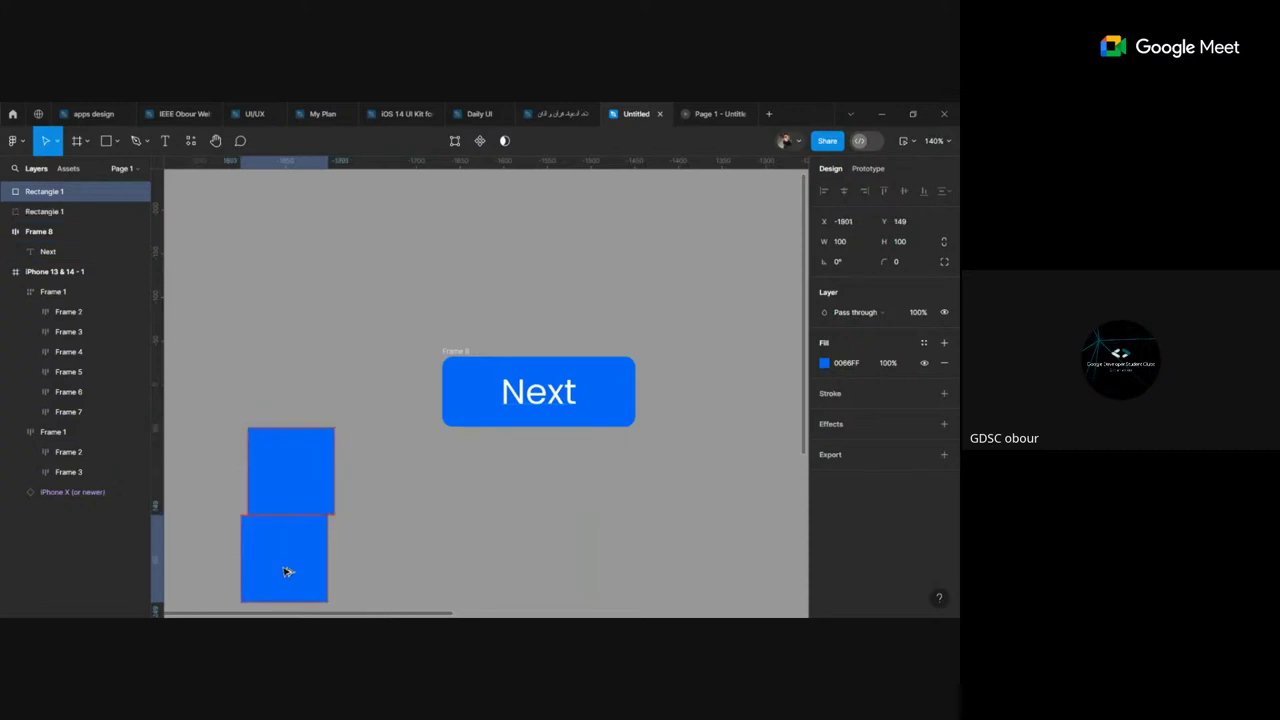
pyautogui.click(824, 363)
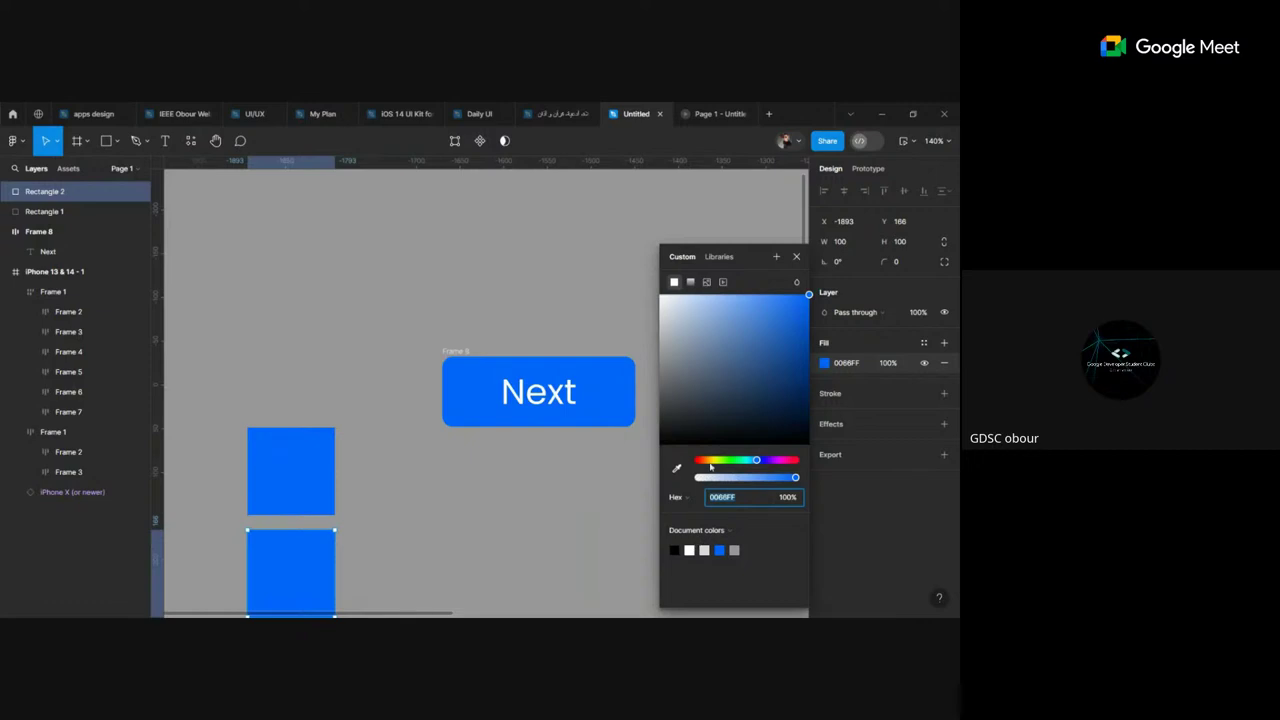
pyautogui.click(674, 550)
pyautogui.scroll(-3, 564, 530)
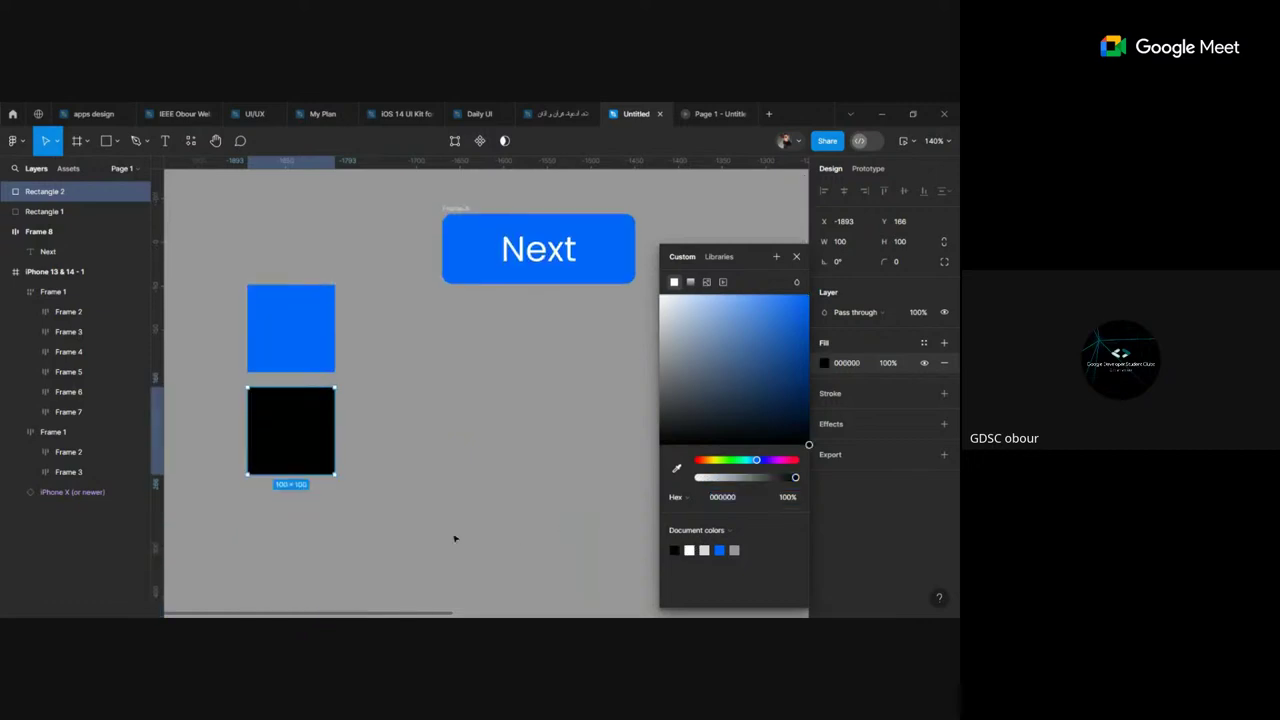
pyautogui.click(454, 534)
pyautogui.moveTo(264, 443); pyautogui.dragTo(265, 528)
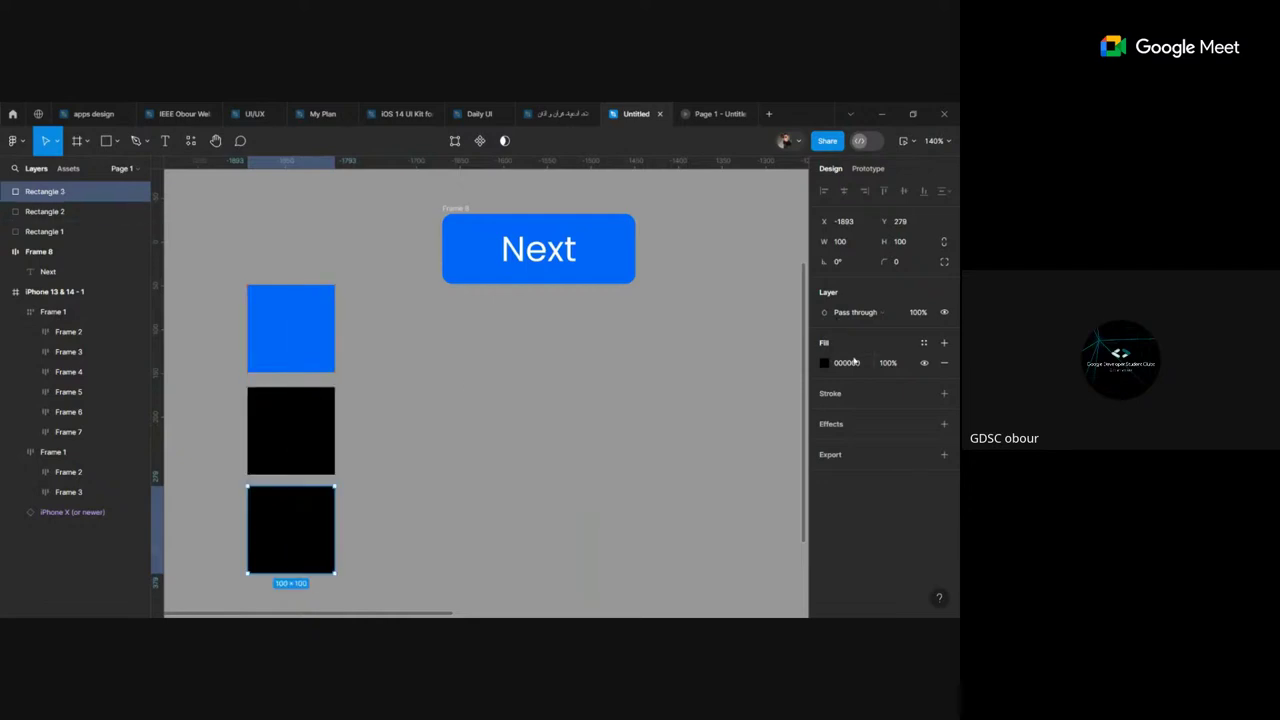
# Step: Set the bottom square's fill to near-black 010200 at 100% opacity
pyautogui.click(854, 362)
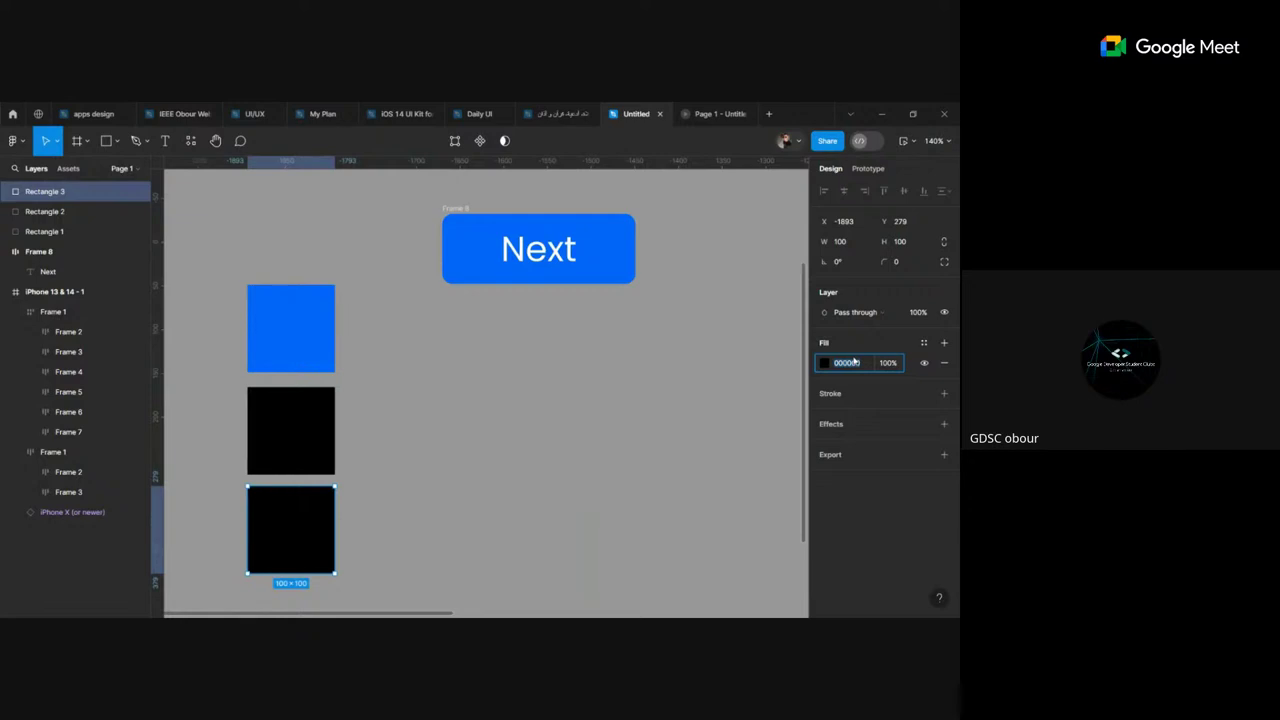
pyautogui.write('1e1e1e11')
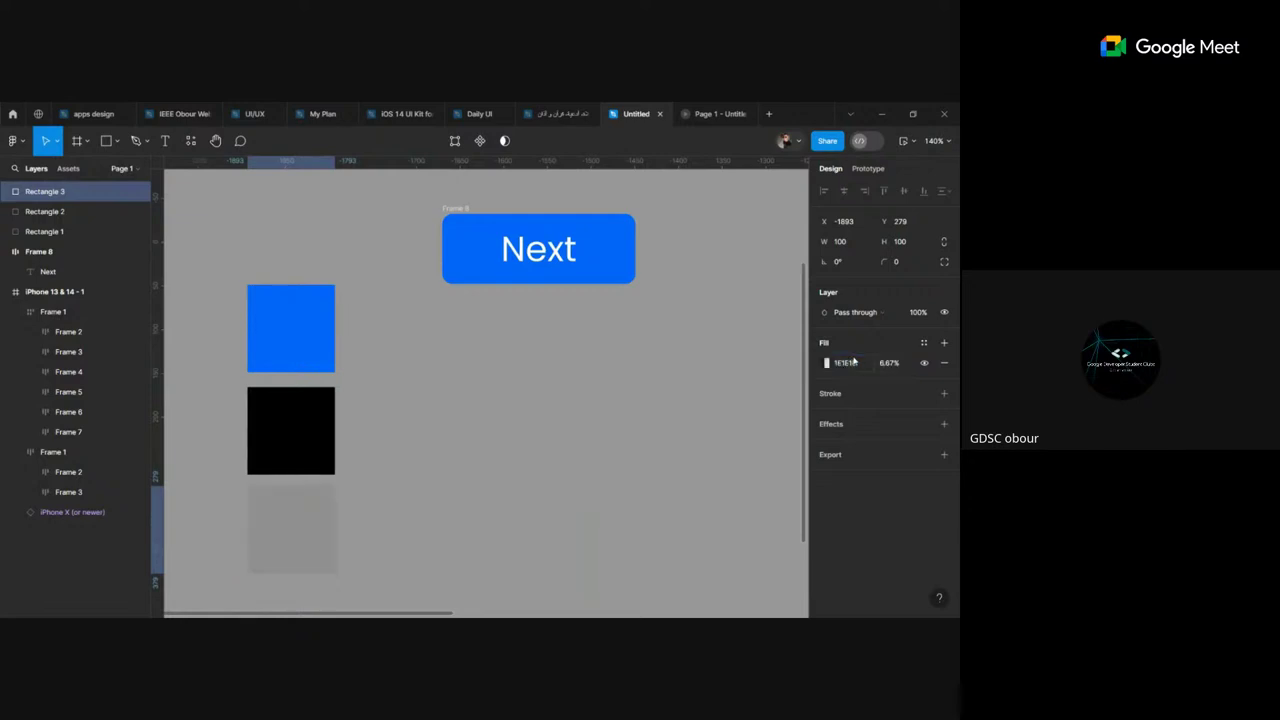
pyautogui.press('Return')
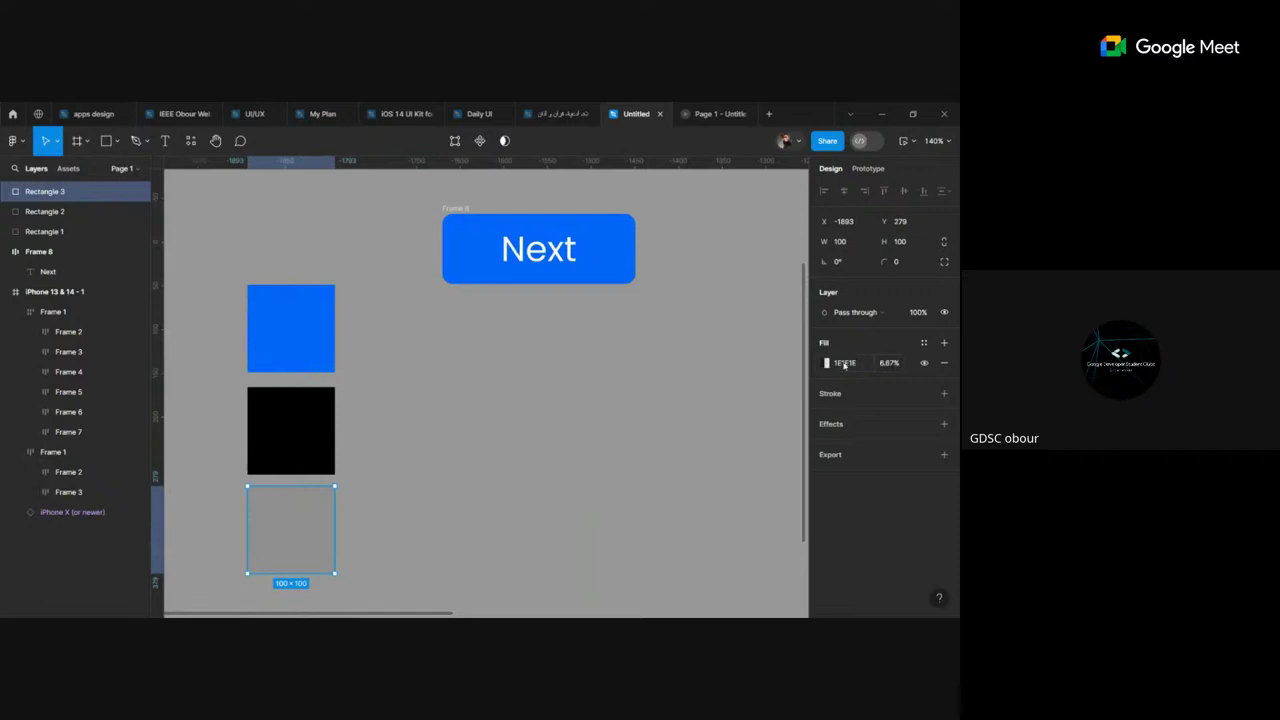
pyautogui.click(844, 364)
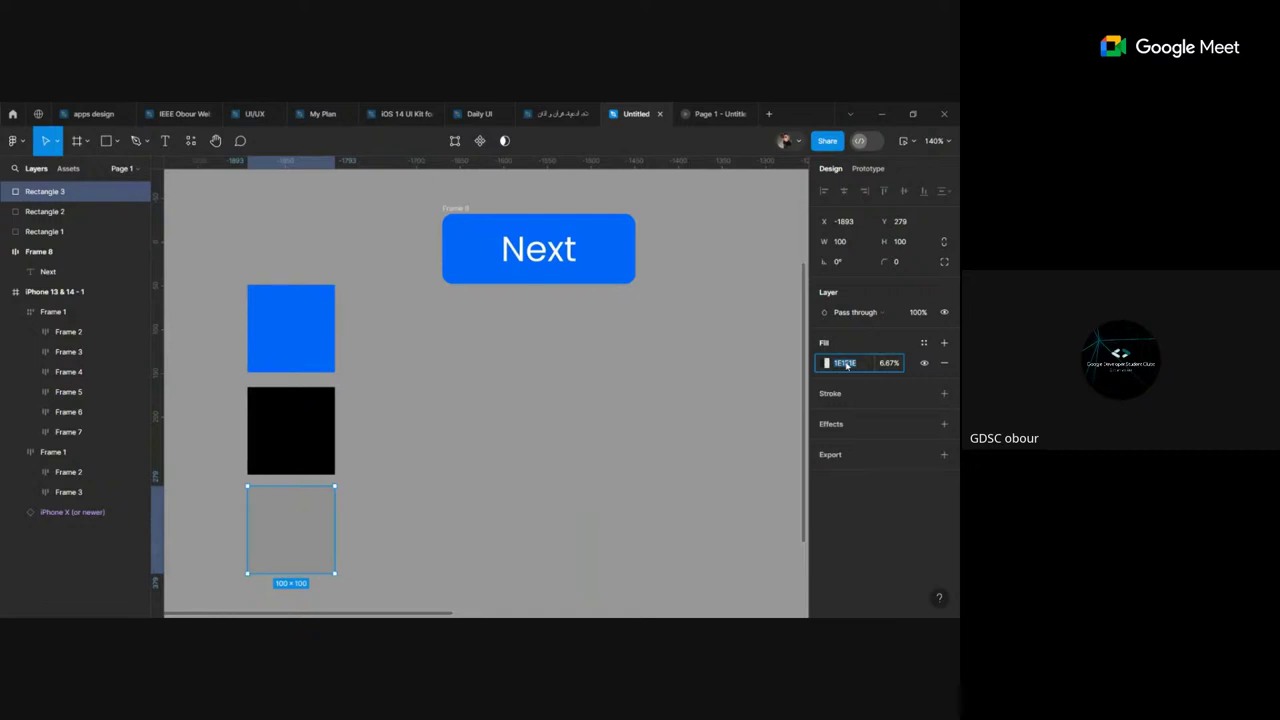
pyautogui.write('01020')
pyautogui.write('0')
pyautogui.press('Return')
pyautogui.click(847, 364)
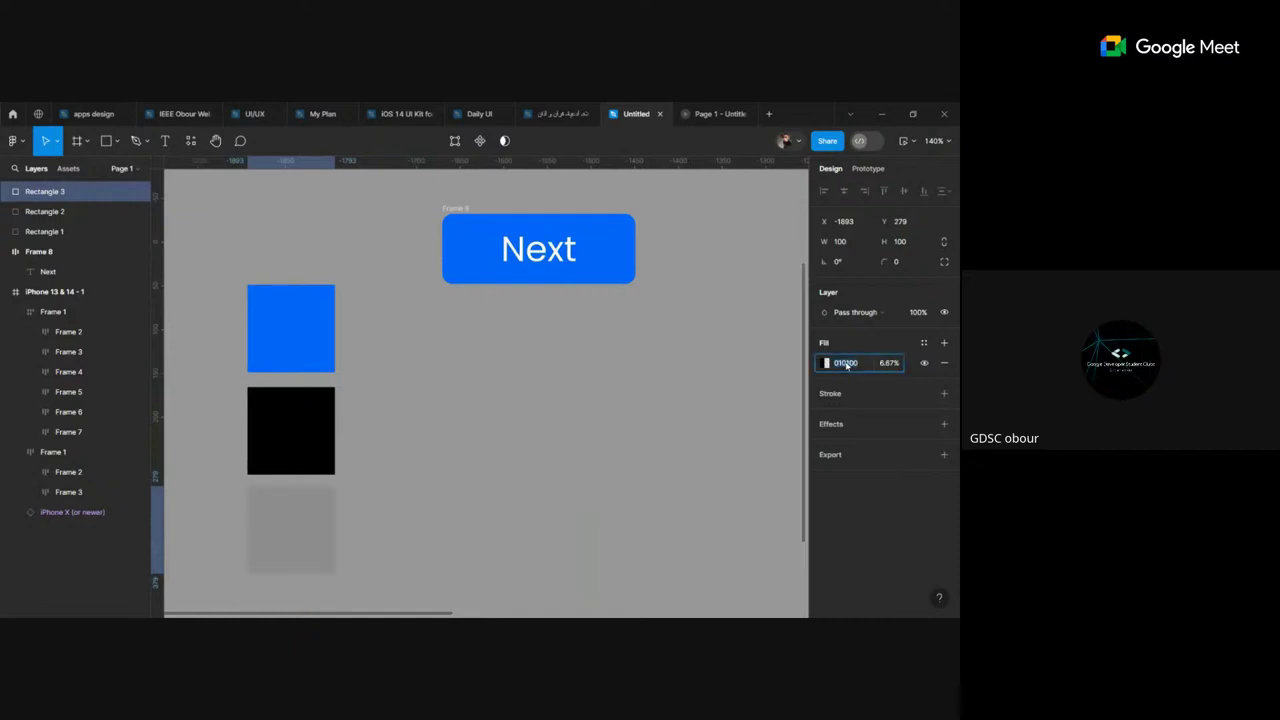
pyautogui.click(884, 364)
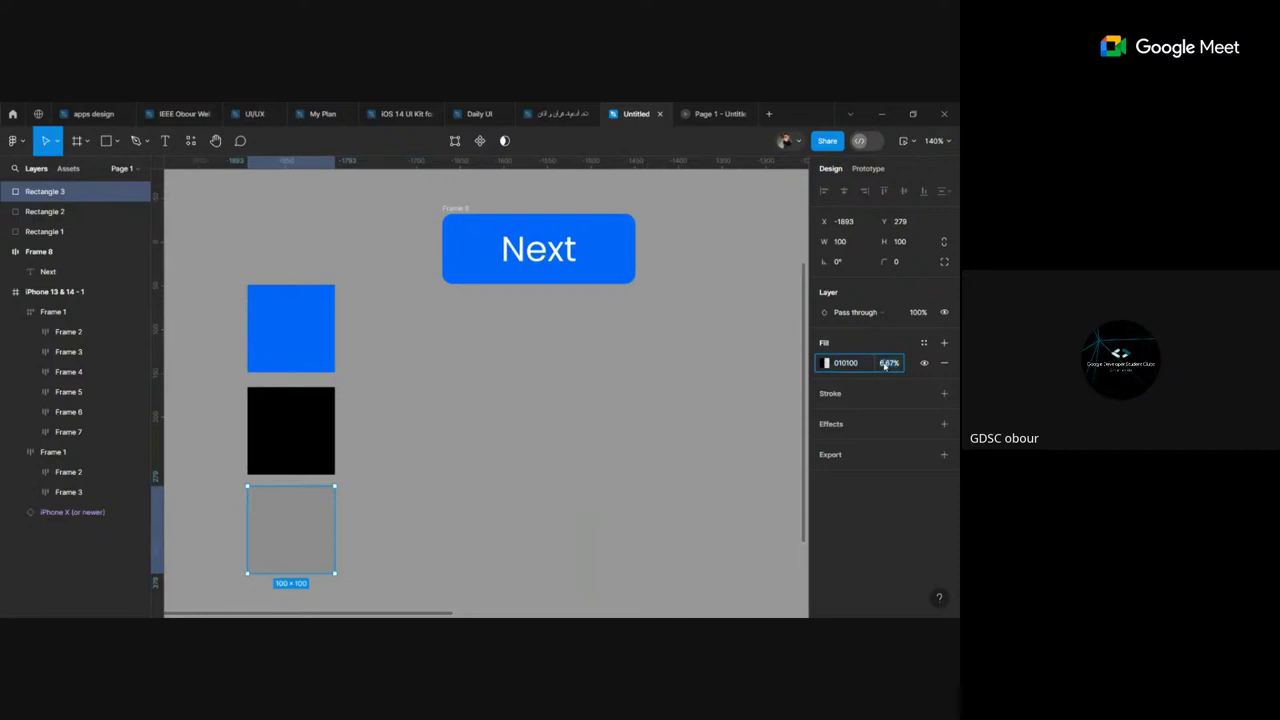
pyautogui.write('10')
pyautogui.write('0')
pyautogui.press('Return')
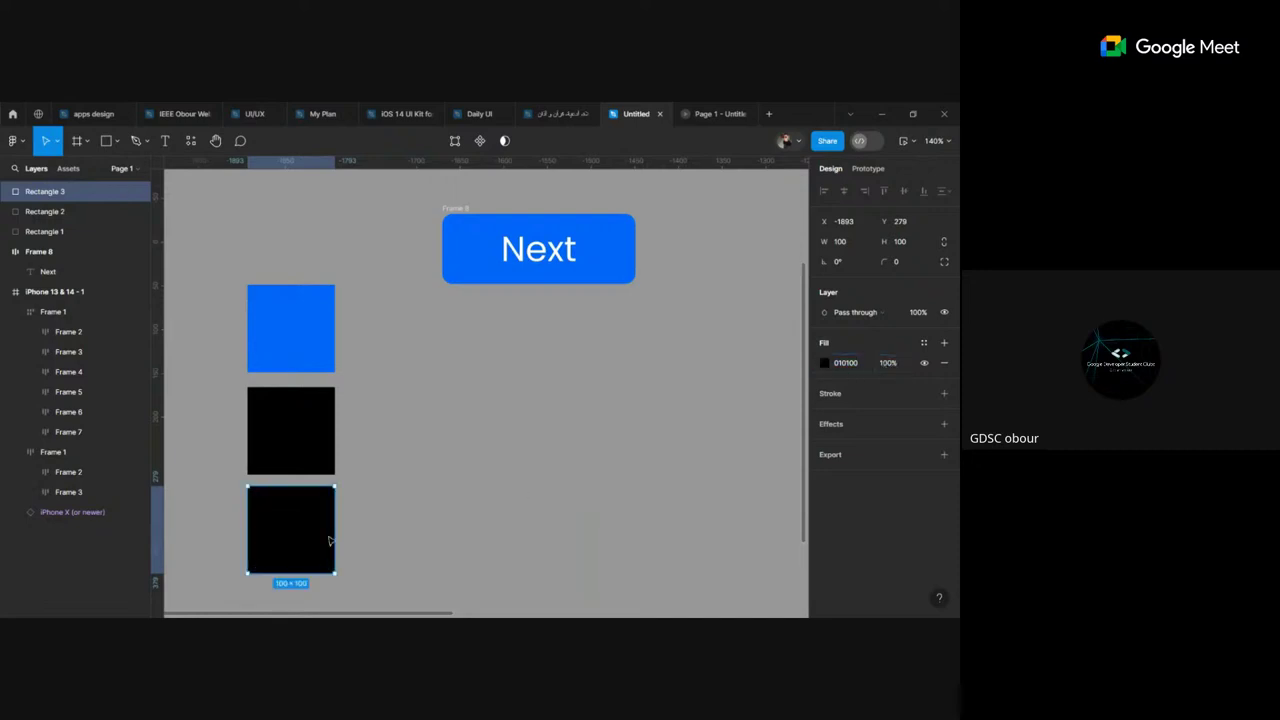
# Step: Delete the extra black square and line the remaining one up under the blue square
pyautogui.moveTo(298, 540); pyautogui.dragTo(412, 437)
pyautogui.moveTo(290, 449); pyautogui.dragTo(312, 440)
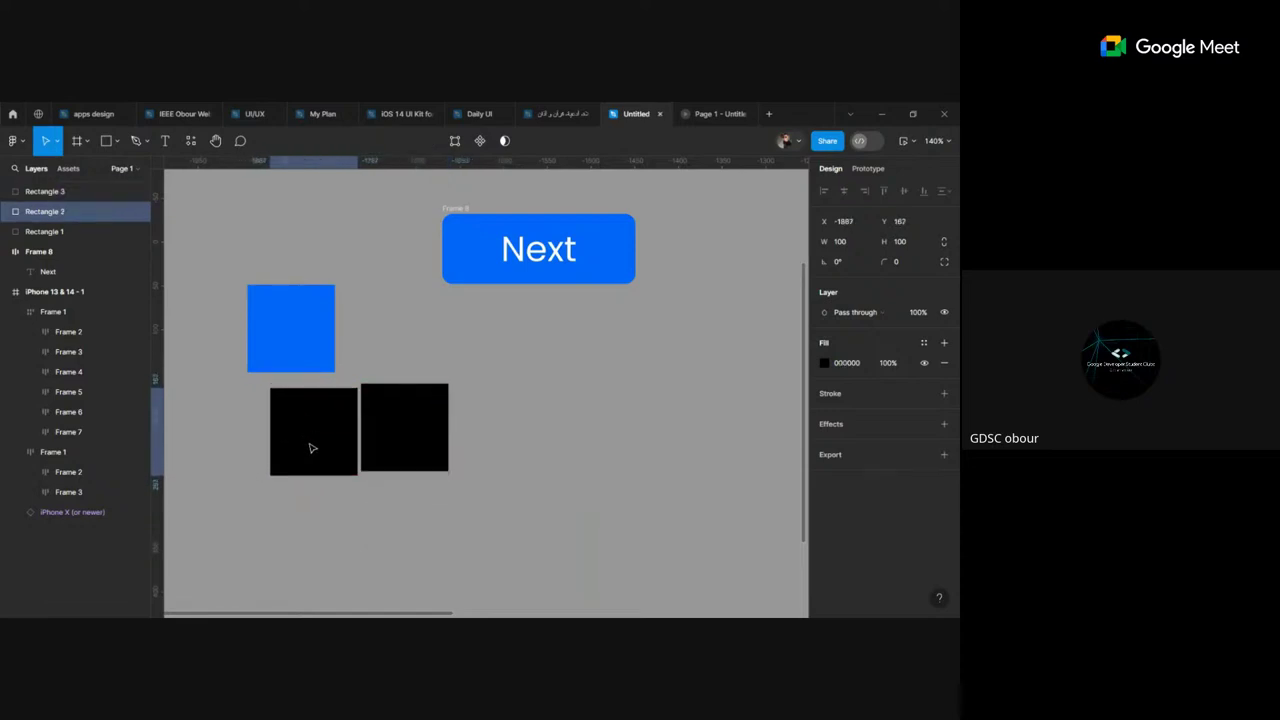
pyautogui.moveTo(312, 440); pyautogui.dragTo(316, 443)
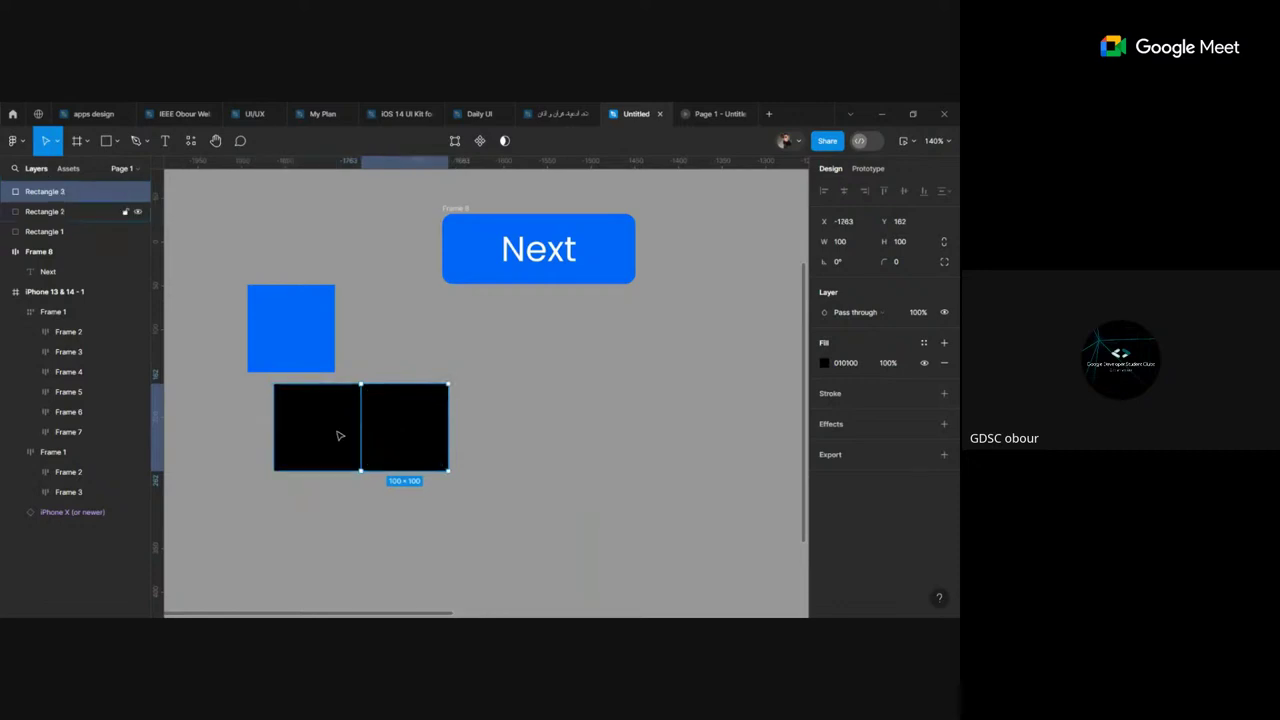
pyautogui.press('Delete')
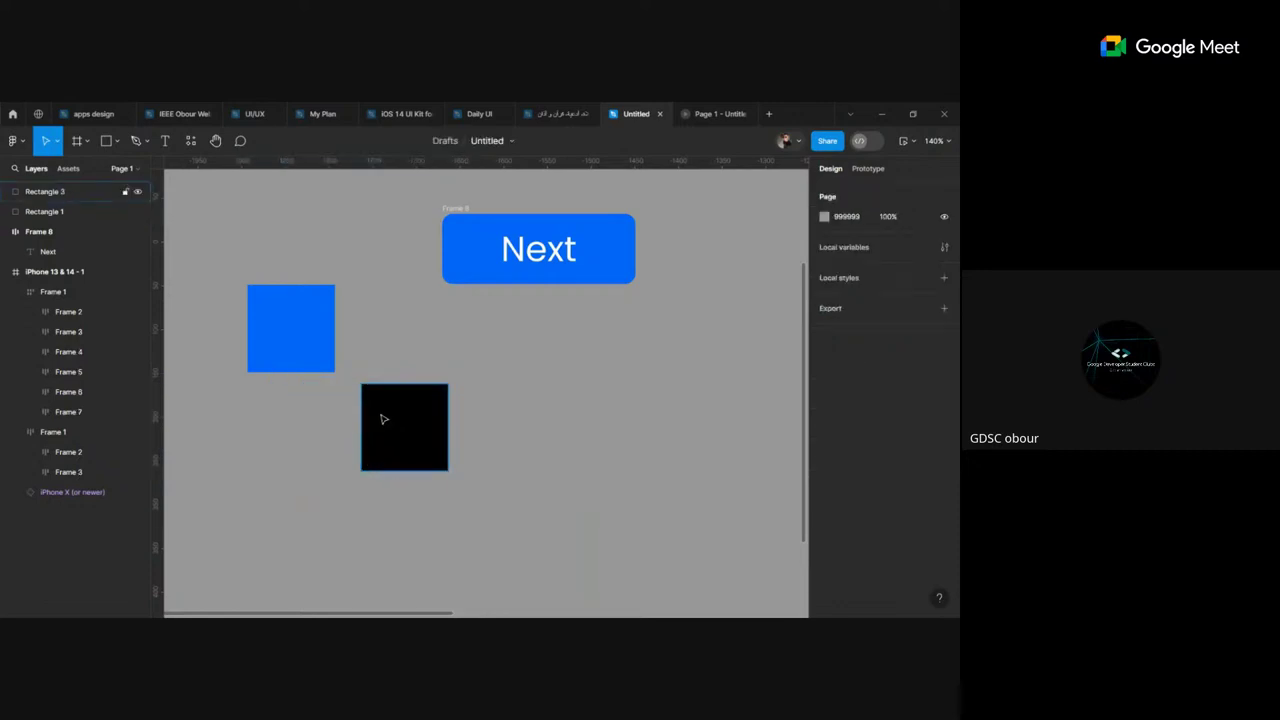
pyautogui.moveTo(380, 417)
pyautogui.mouseDown()
pyautogui.moveTo(289, 423)
pyautogui.moveTo(284, 525)
pyautogui.mouseUp()
pyautogui.scroll(-2, 285, 415)
pyautogui.scroll(2, 277, 403)
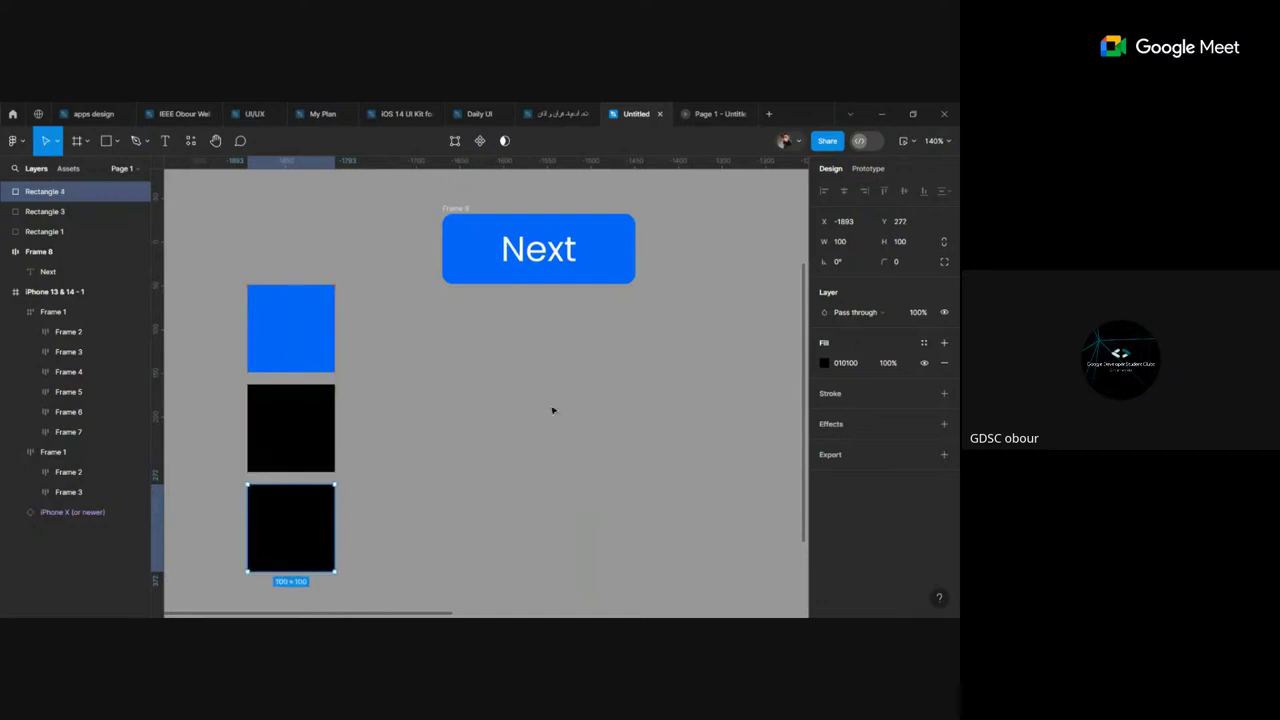
# Step: Make the bottom square white FFFFFF and nudge the three-swatch column into place
pyautogui.click(825, 363)
pyautogui.click(689, 550)
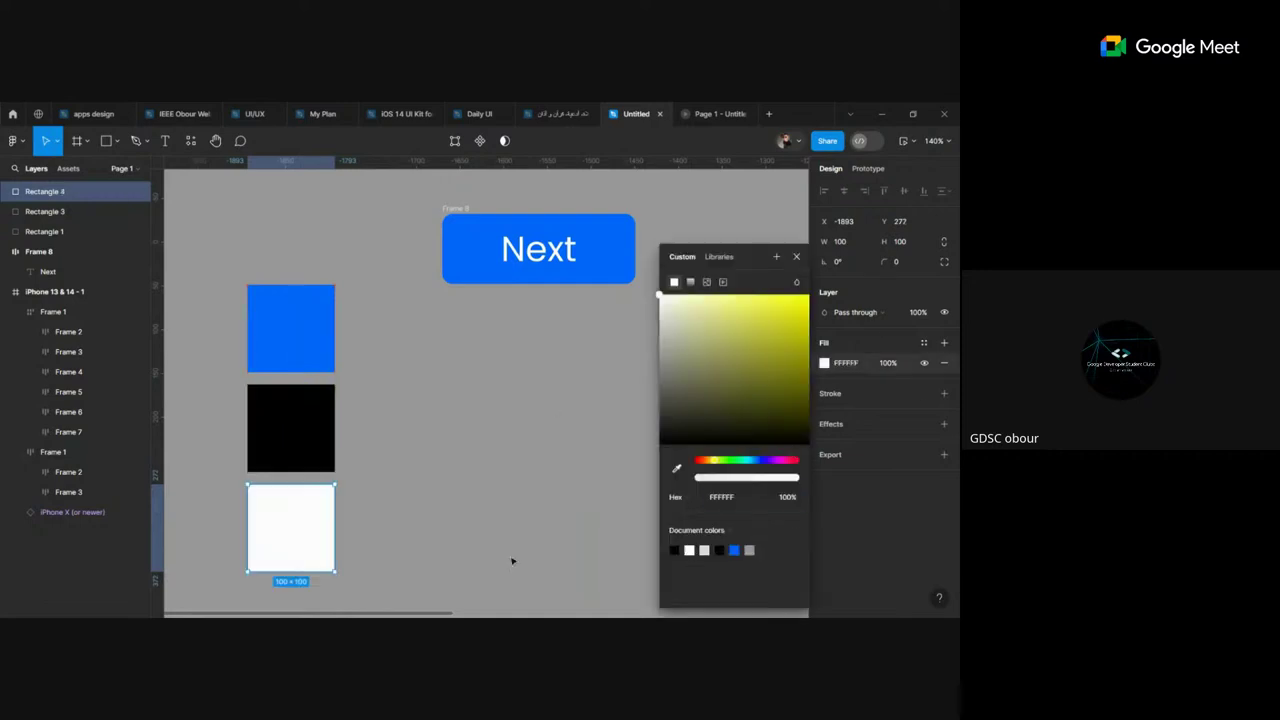
pyautogui.click(516, 556)
pyautogui.moveTo(246, 277); pyautogui.dragTo(314, 482)
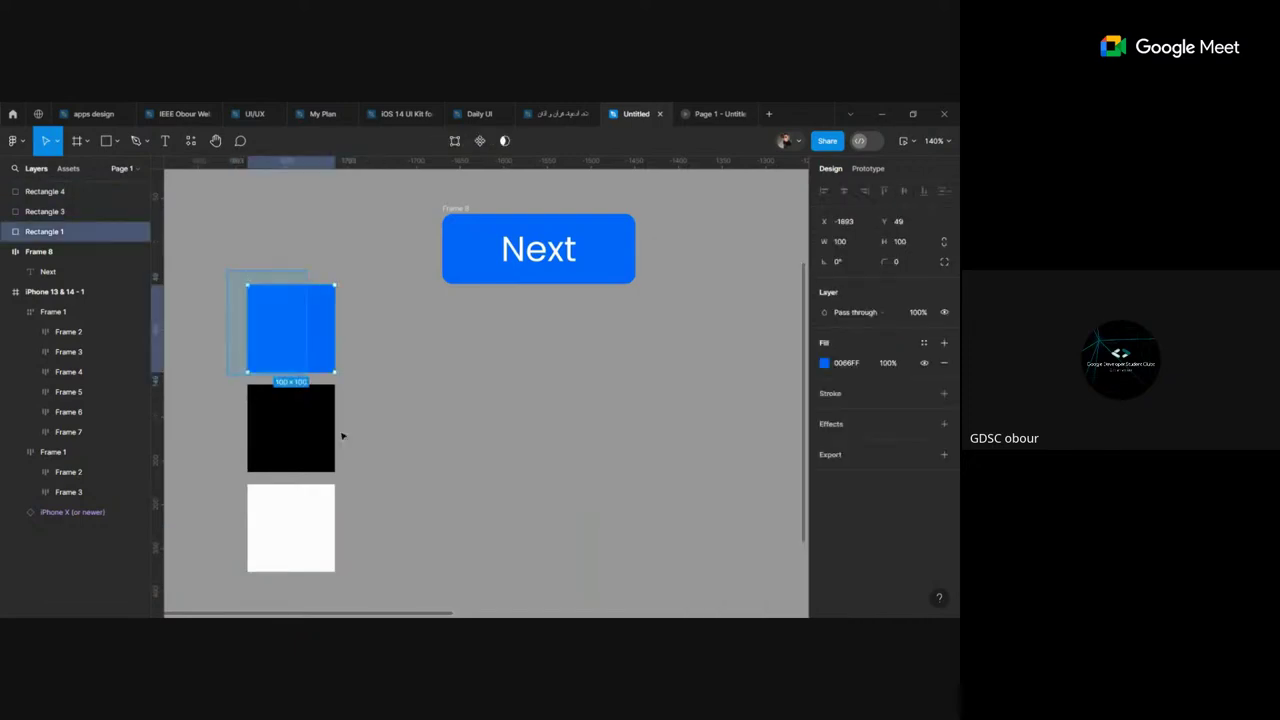
pyautogui.scroll(-2, 314, 450)
pyautogui.moveTo(275, 300); pyautogui.dragTo(291, 365)
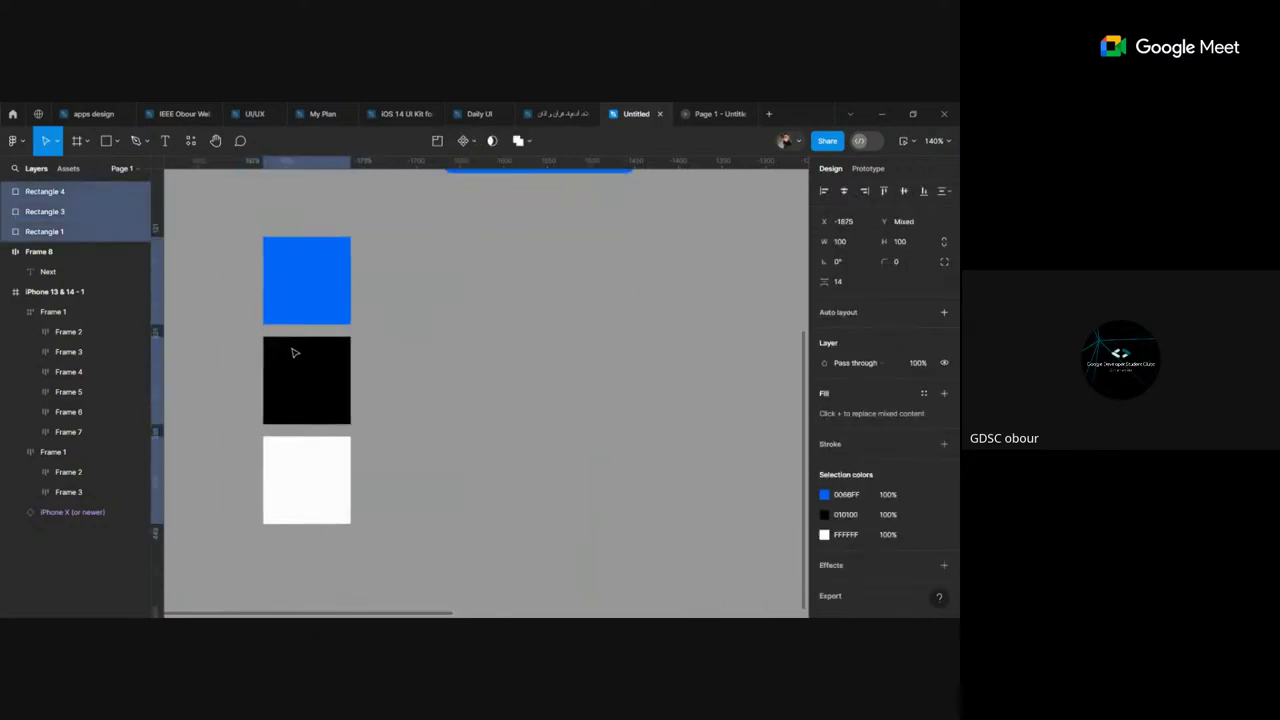
pyautogui.scroll(1, 613, 337)
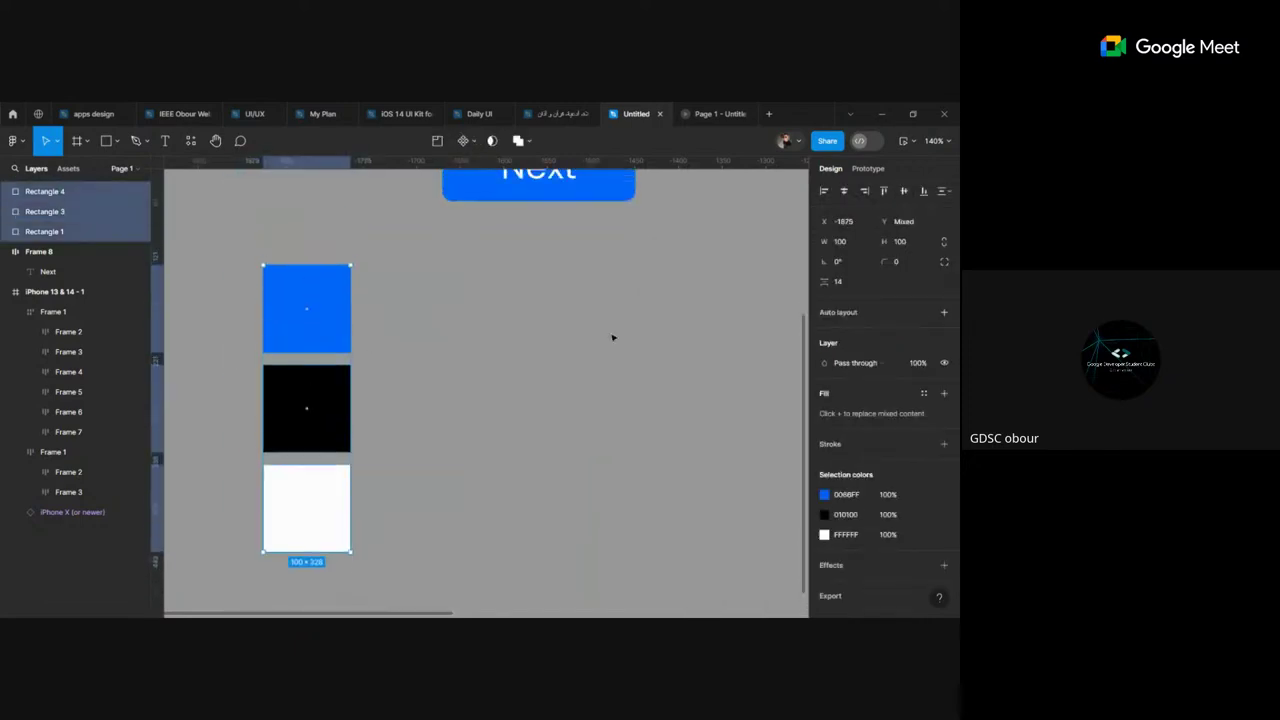
# Step: Select the blue square and show the color styles library for its fill
pyautogui.click(426, 354)
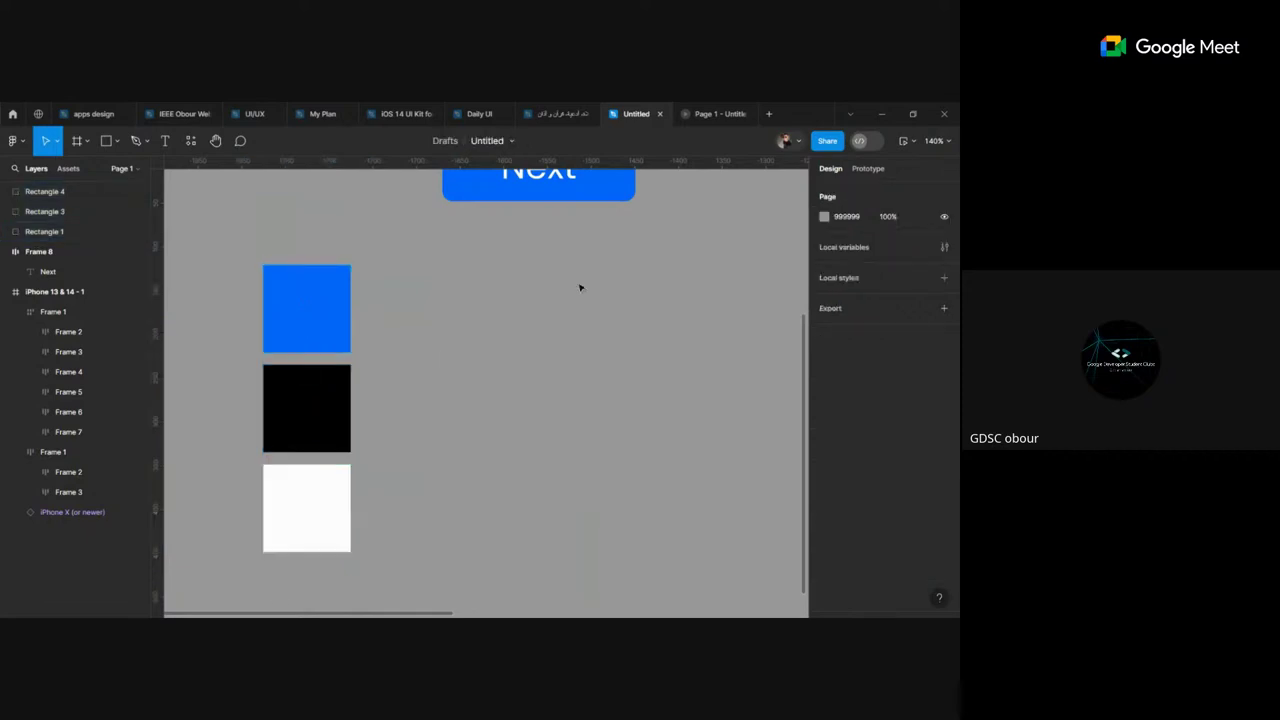
pyautogui.click(338, 321)
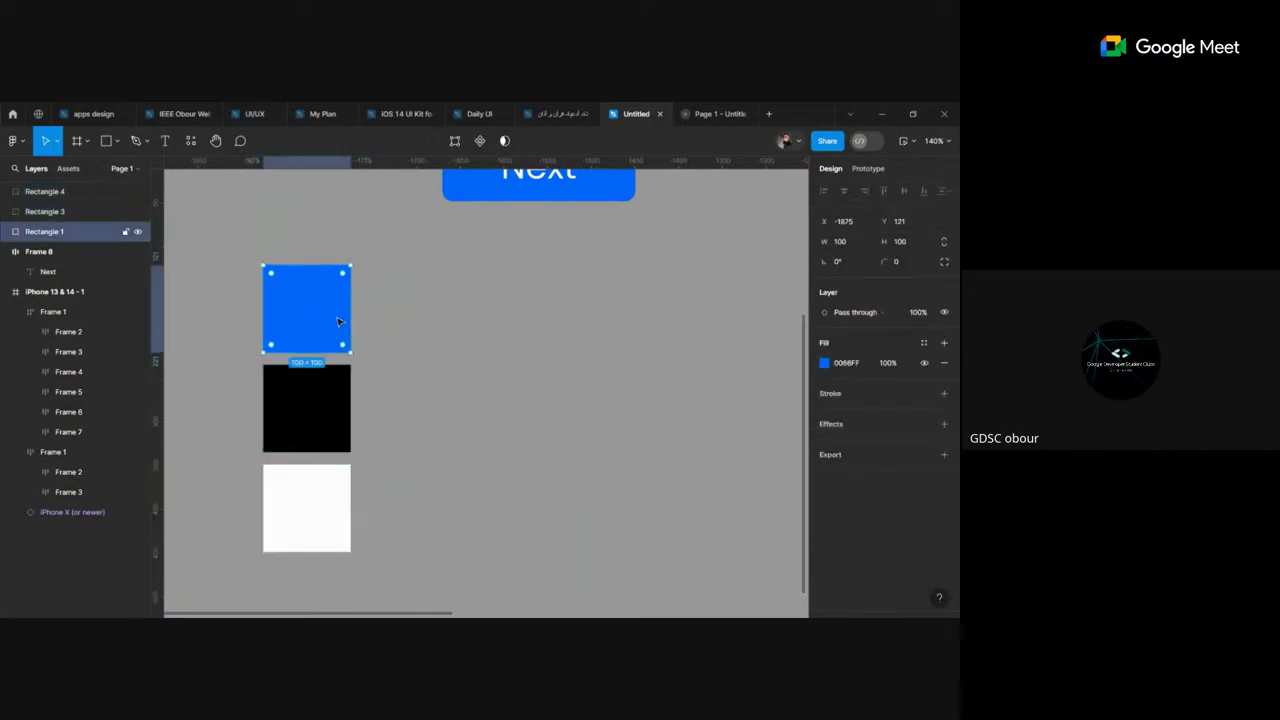
pyautogui.click(924, 343)
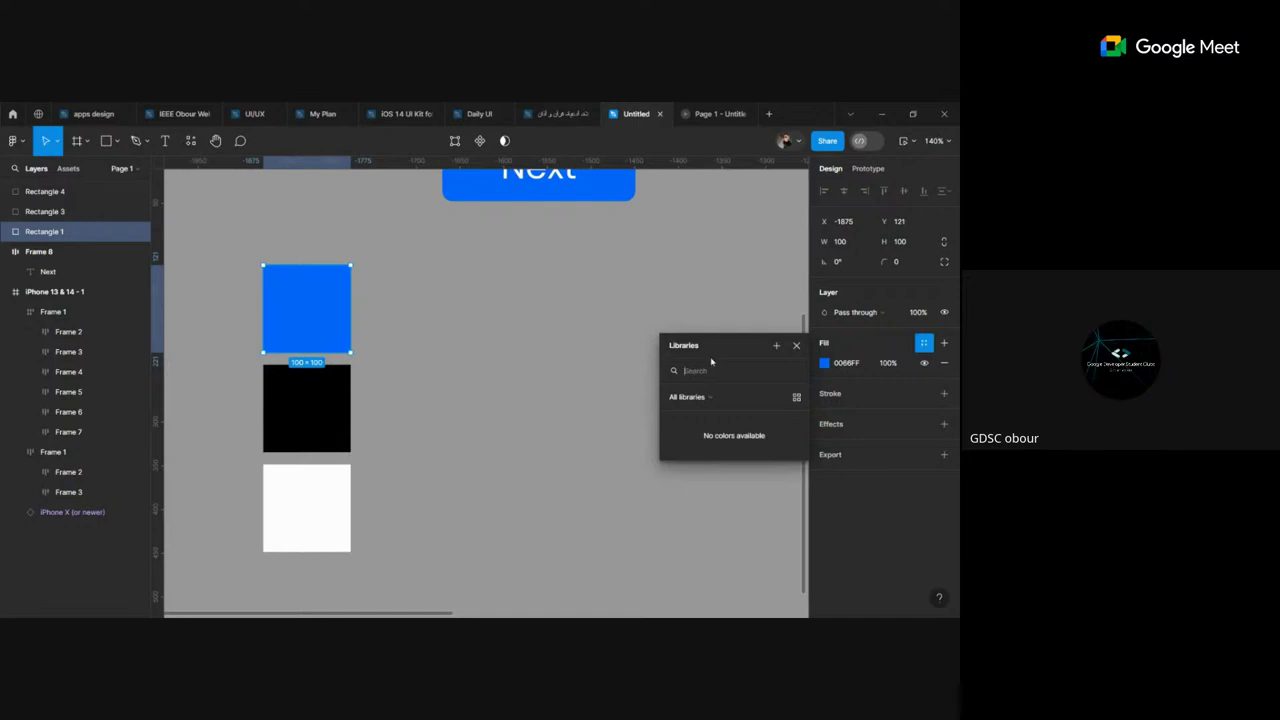
# Step: Start a new color style from the blue 0066FF fill, naming it 'style / light blue'
pyautogui.click(774, 346)
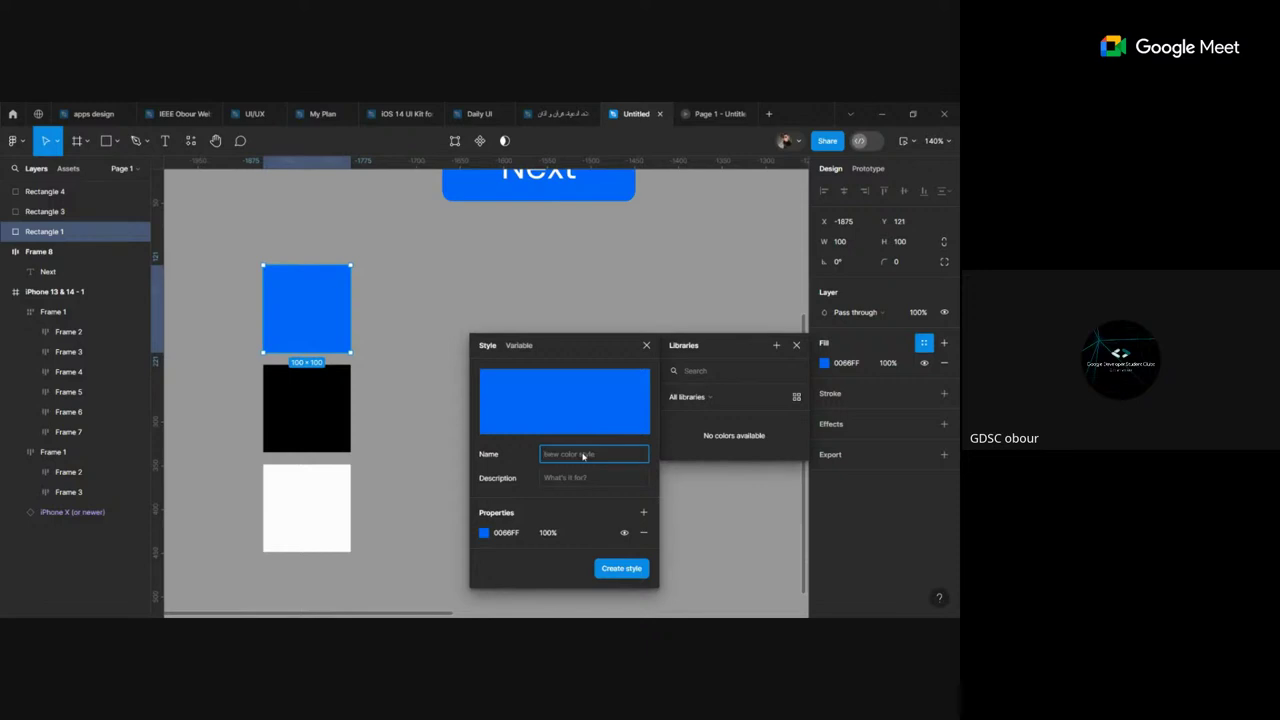
pyautogui.write('style / light blue')
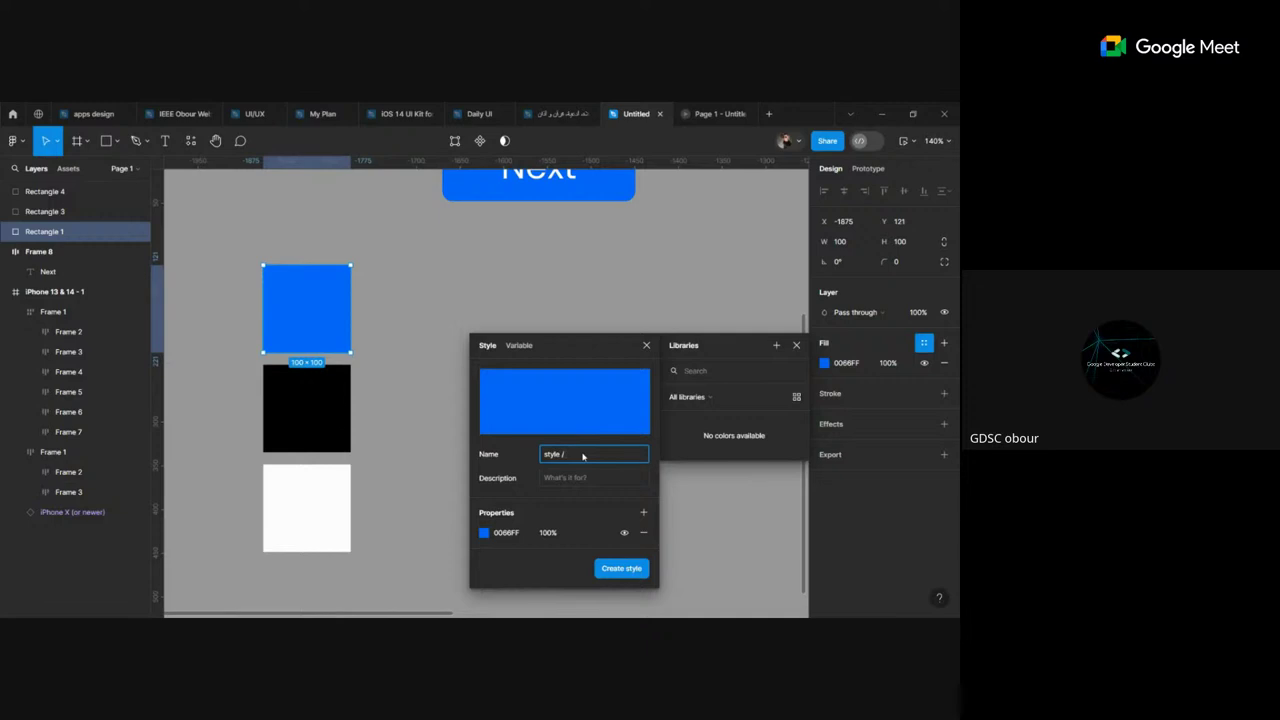
# Step: Save the blue fill as 'style / light blue' and start 'style / black' from the black square
pyautogui.write('l')
pyautogui.write('ight b')
pyautogui.write('lue')
pyautogui.click(621, 568)
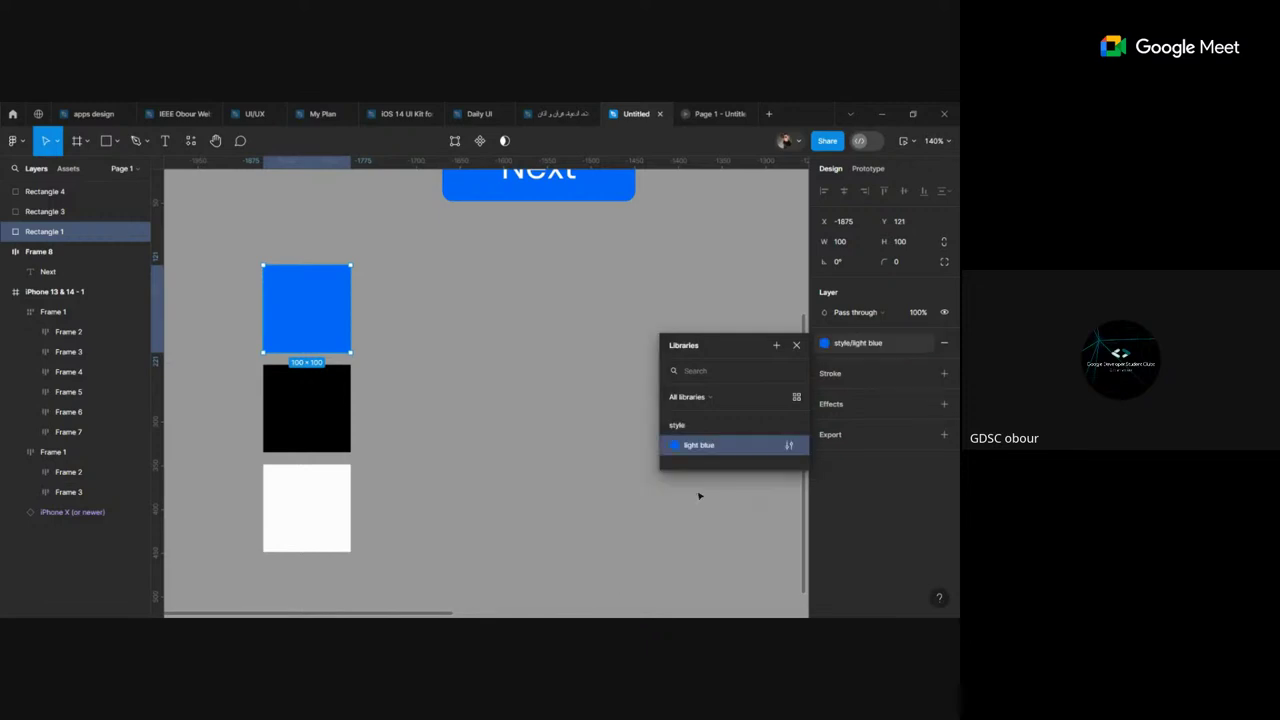
pyautogui.click(297, 413)
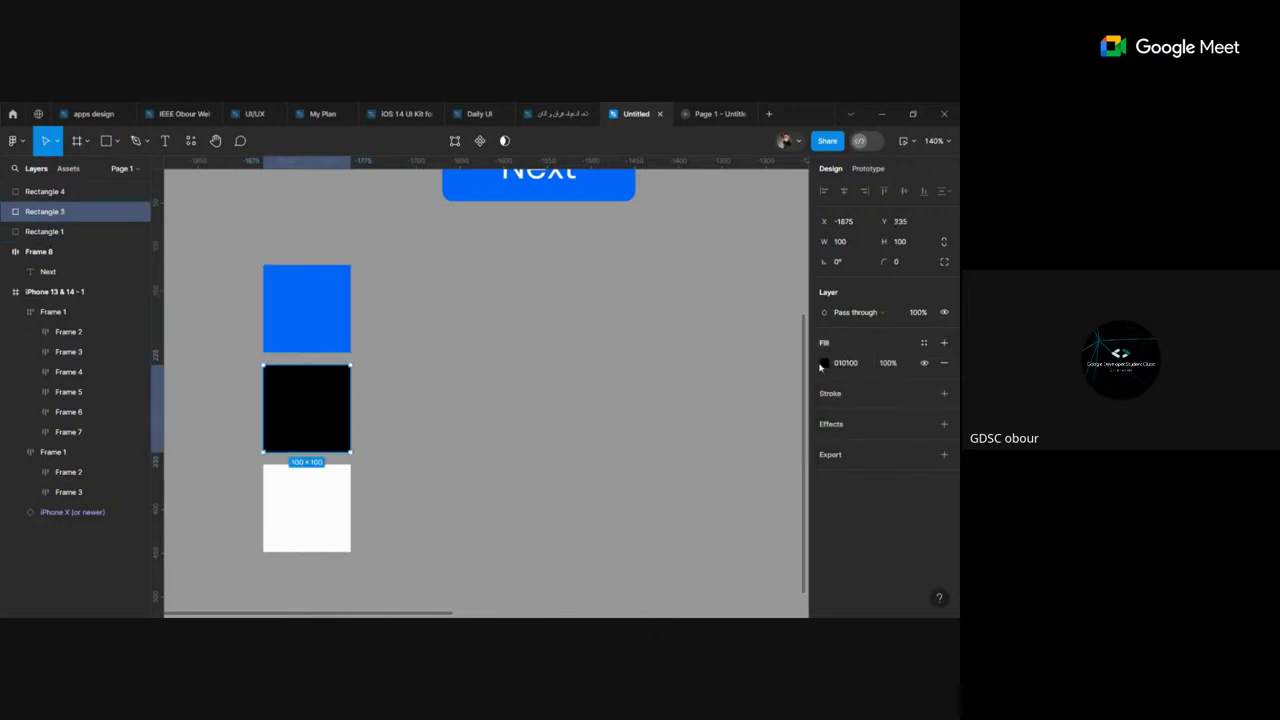
pyautogui.click(923, 345)
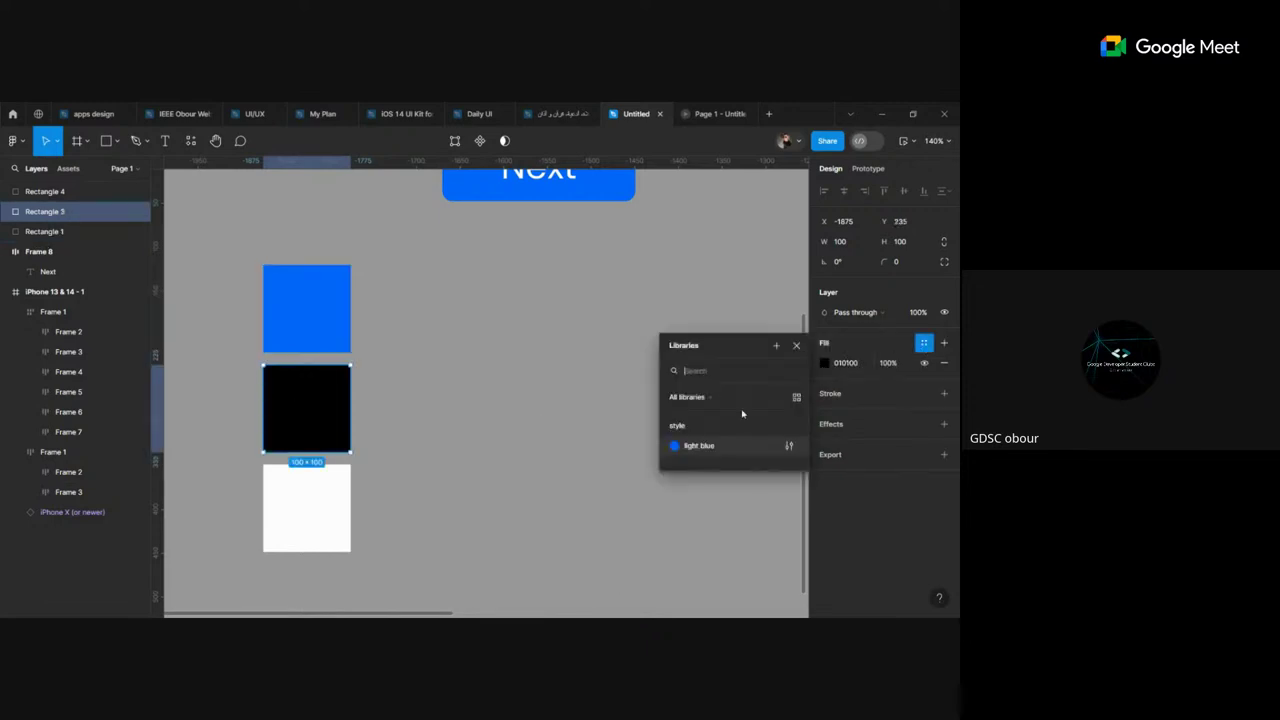
pyautogui.click(776, 345)
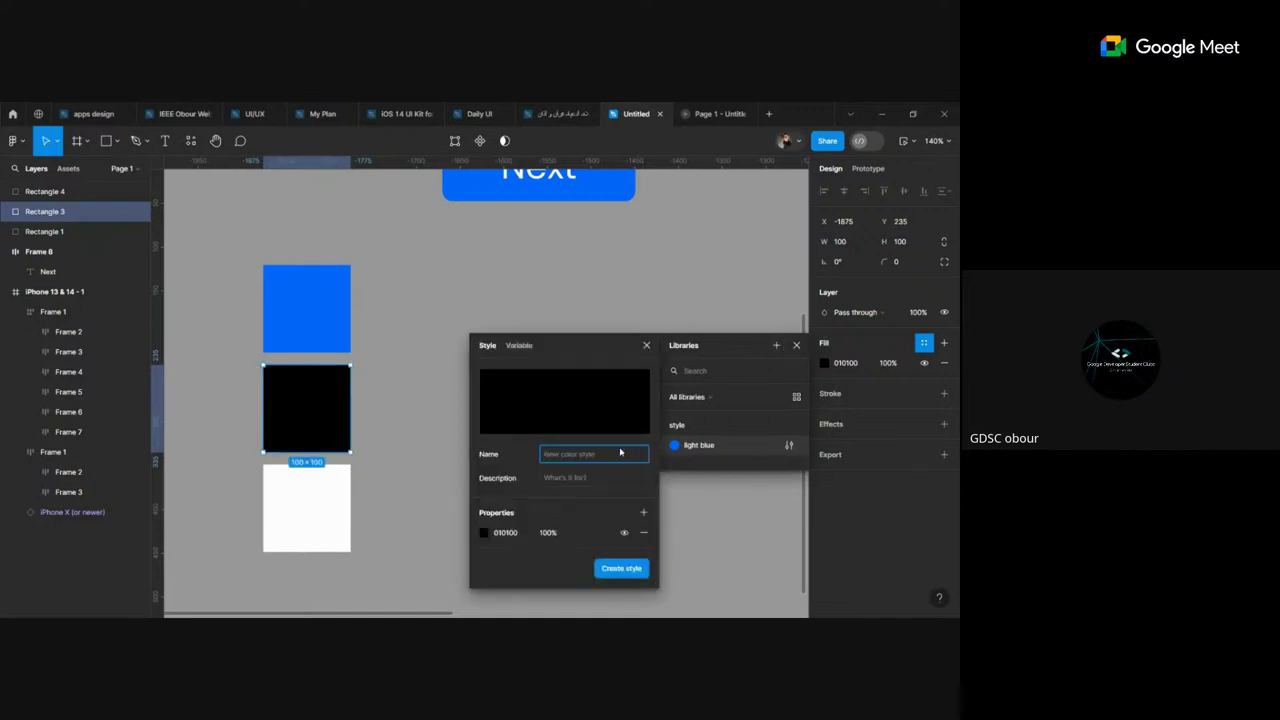
pyautogui.write('styl')
pyautogui.write('e')
pyautogui.write(' / blac')
pyautogui.write('k')
# Step: Save the 'style / black' colour style, then select the white square
pyautogui.click(621, 568)
pyautogui.click(325, 511)
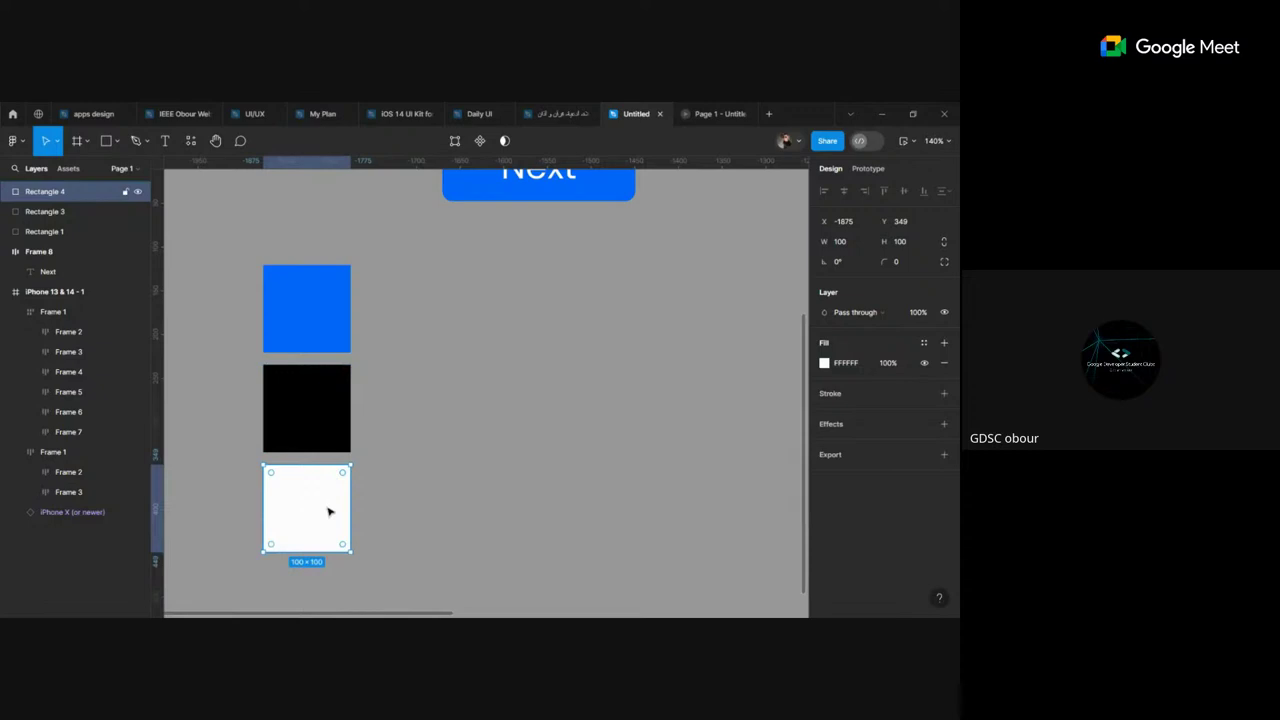
pyautogui.click(825, 362)
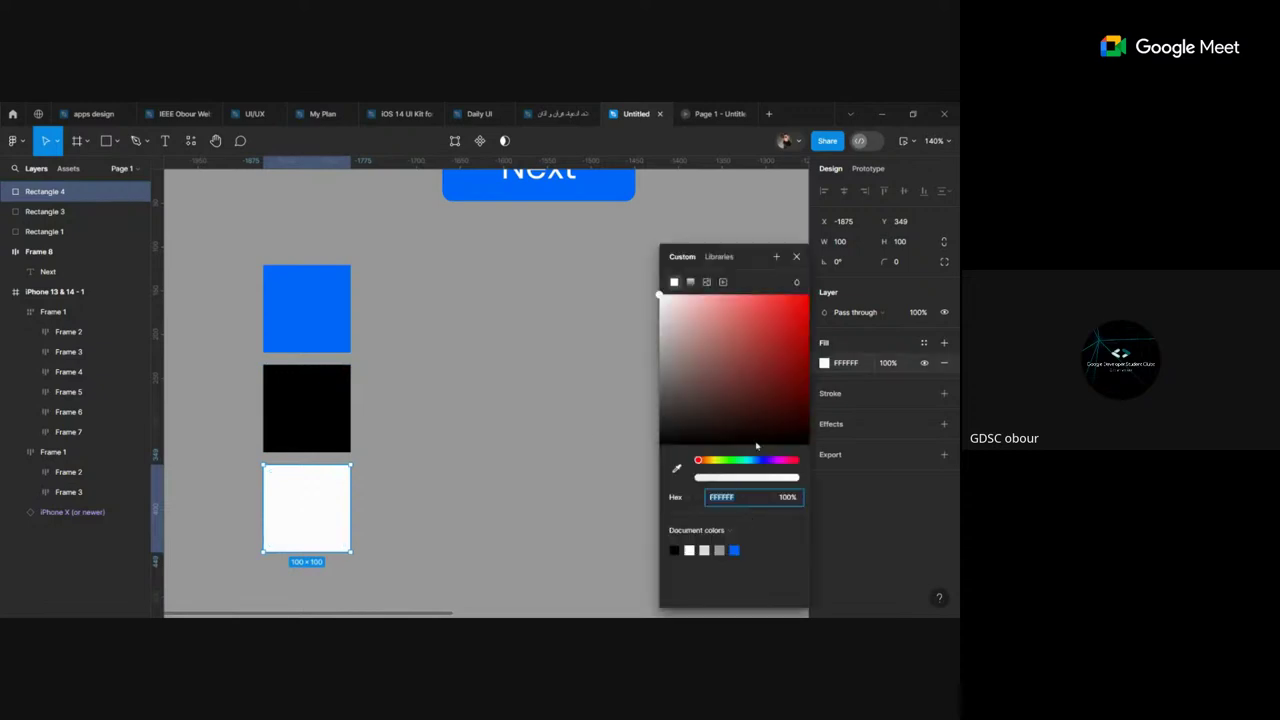
pyautogui.click(584, 435)
pyautogui.click(294, 526)
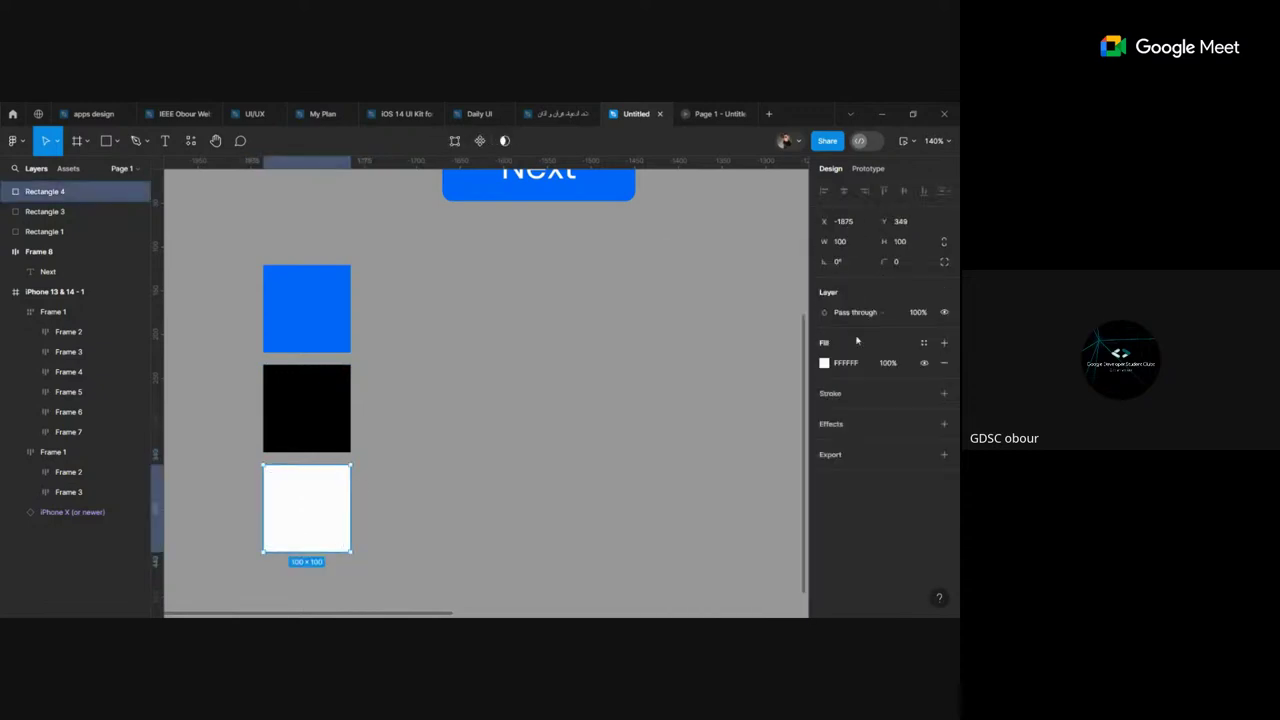
# Step: Create the 'style / white' colour style from the white square's FFFFFF fill
pyautogui.click(924, 342)
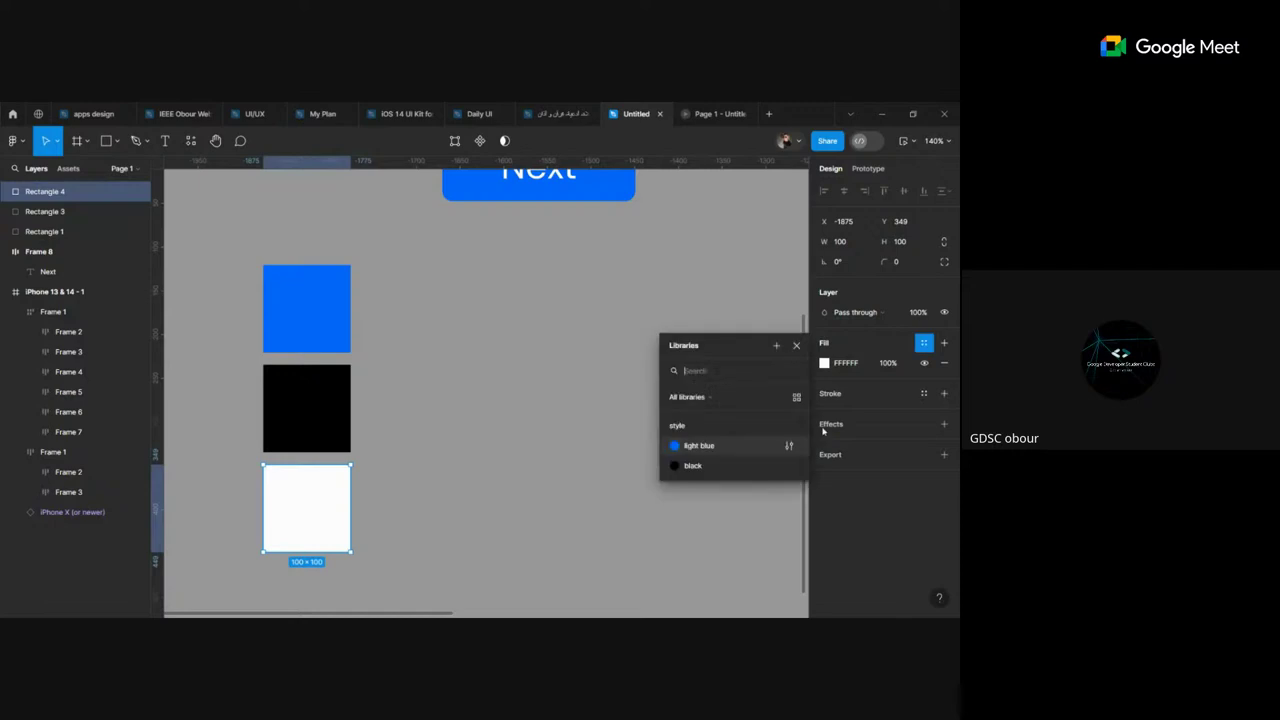
pyautogui.click(776, 345)
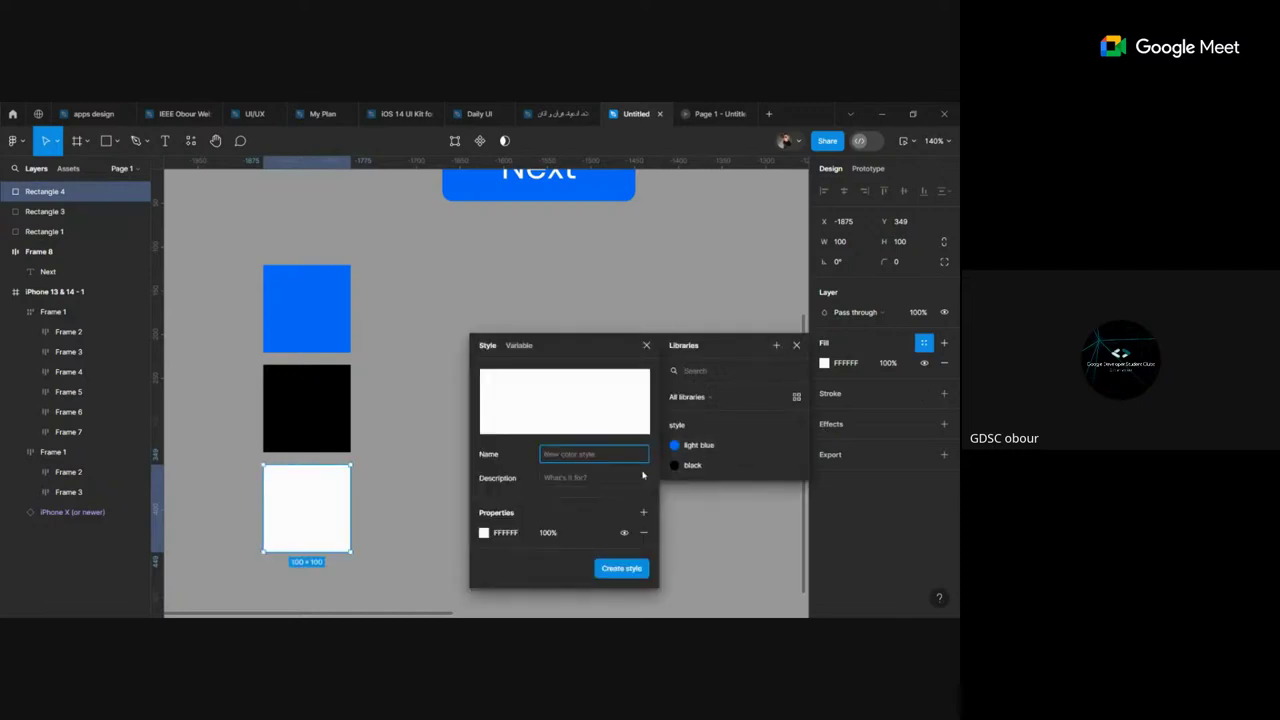
pyautogui.write('sty')
pyautogui.write('le')
pyautogui.write(' /')
pyautogui.write(' w')
pyautogui.write('ght')
pyautogui.write('t')
pyautogui.press('BackSpace')
pyautogui.press('BackSpace')
pyautogui.press('BackSpace')
pyautogui.write('hi')
pyautogui.write('te')
pyautogui.click(627, 567)
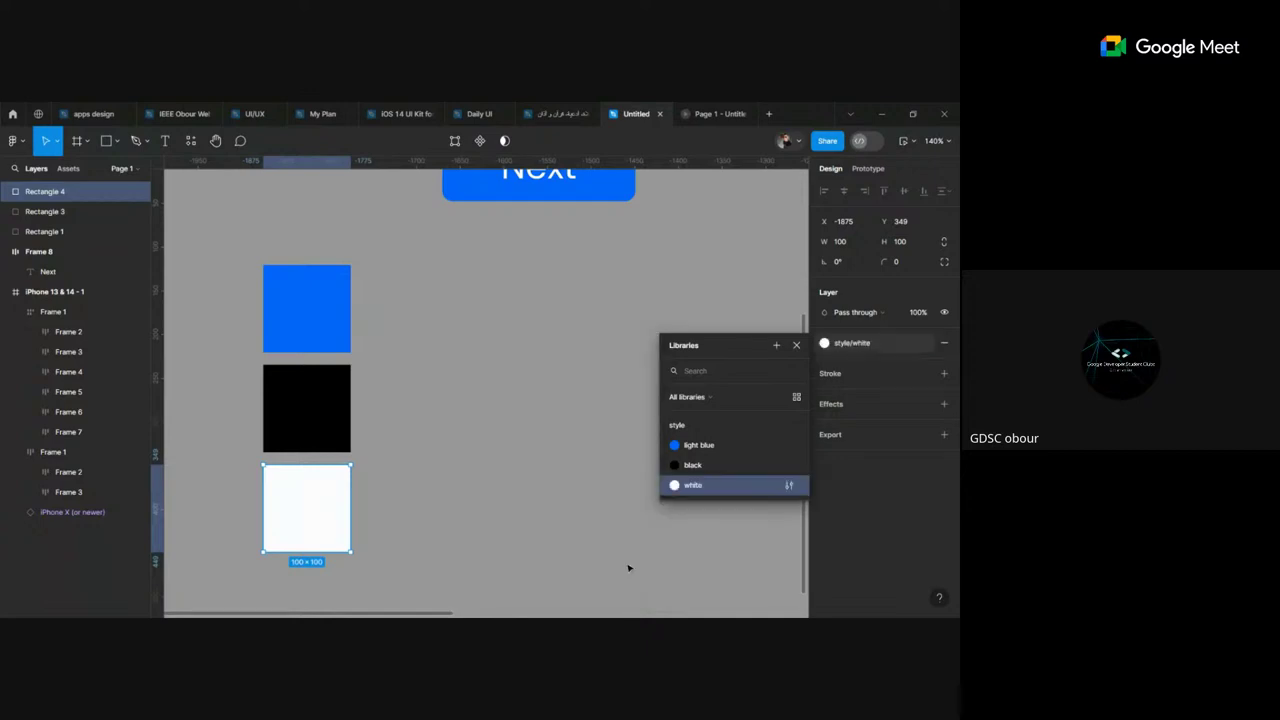
pyautogui.click(386, 407)
pyautogui.scroll(3, 386, 407)
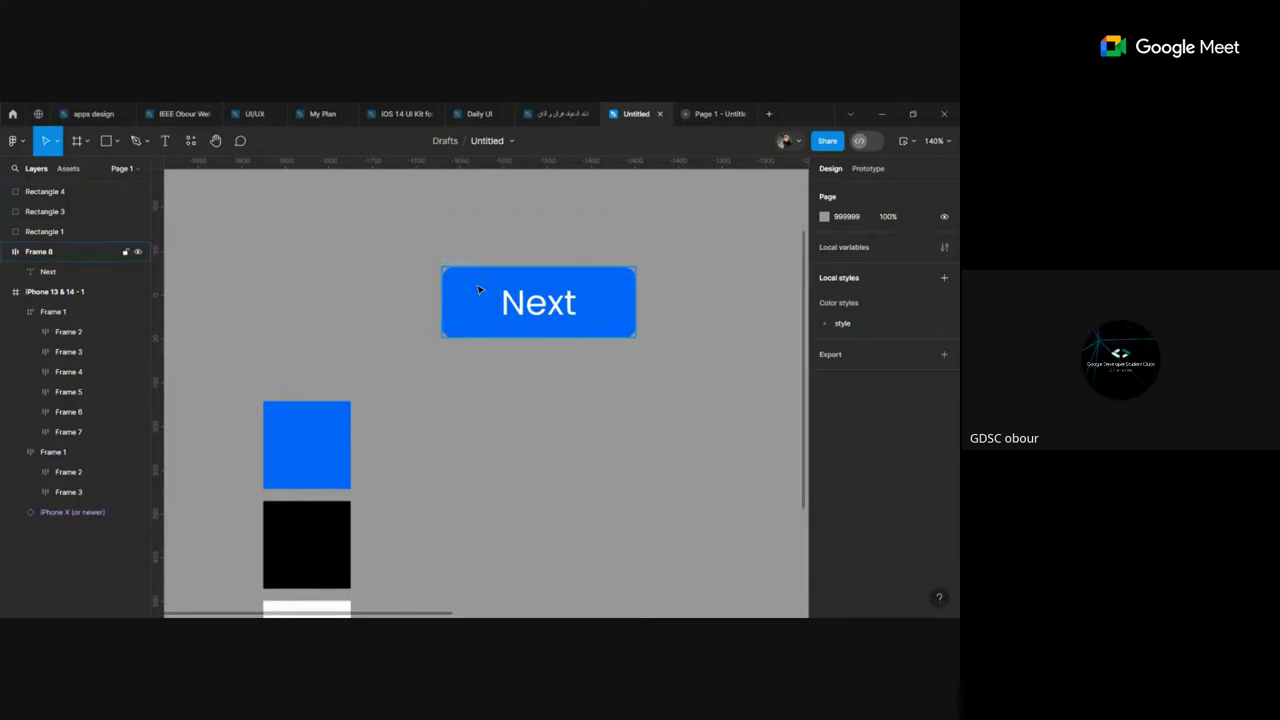
# Step: Try the black and white styles on the Next button's fill, detaching each
pyautogui.click(480, 292)
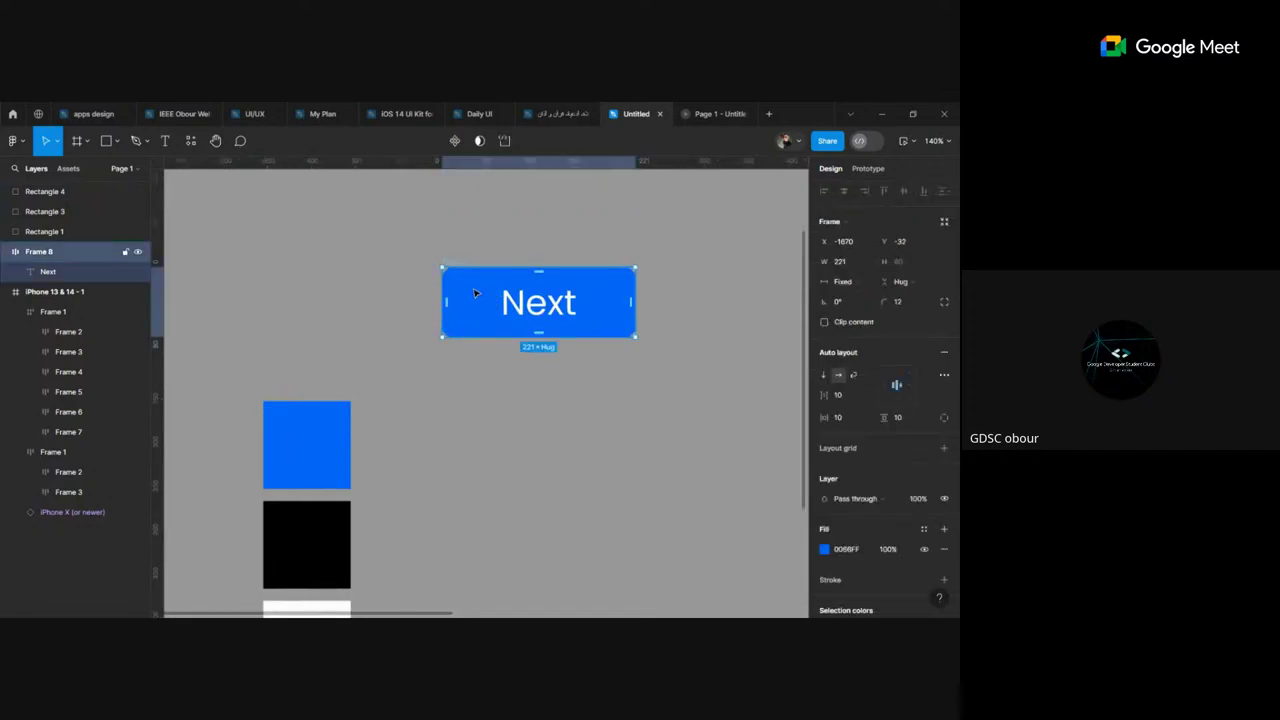
pyautogui.click(925, 530)
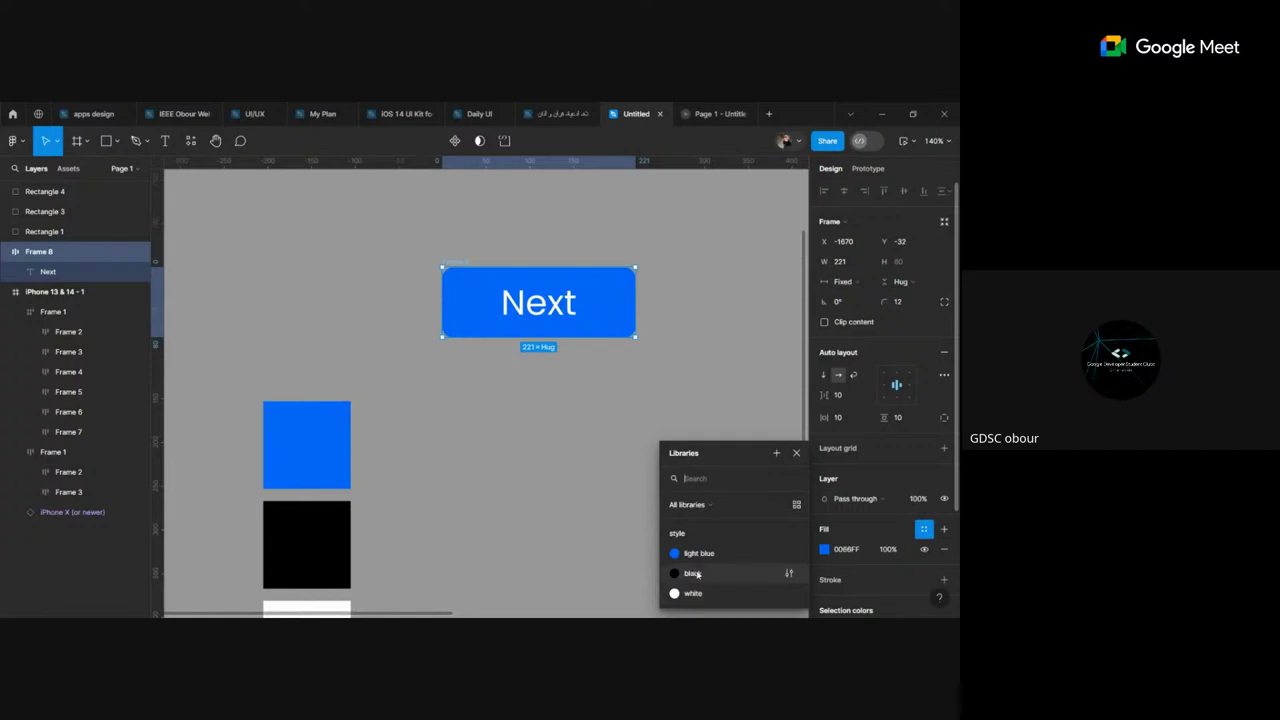
pyautogui.click(695, 573)
pyautogui.moveTo(880, 529)
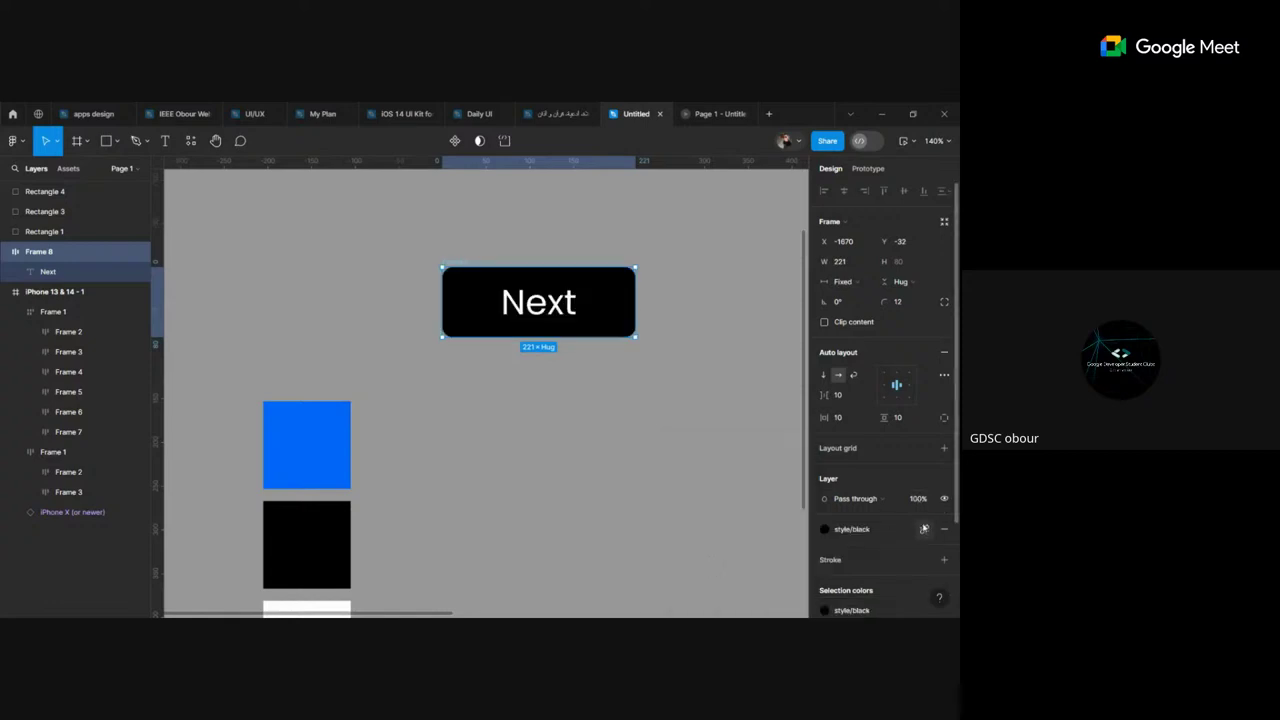
pyautogui.click(925, 529)
pyautogui.click(925, 529)
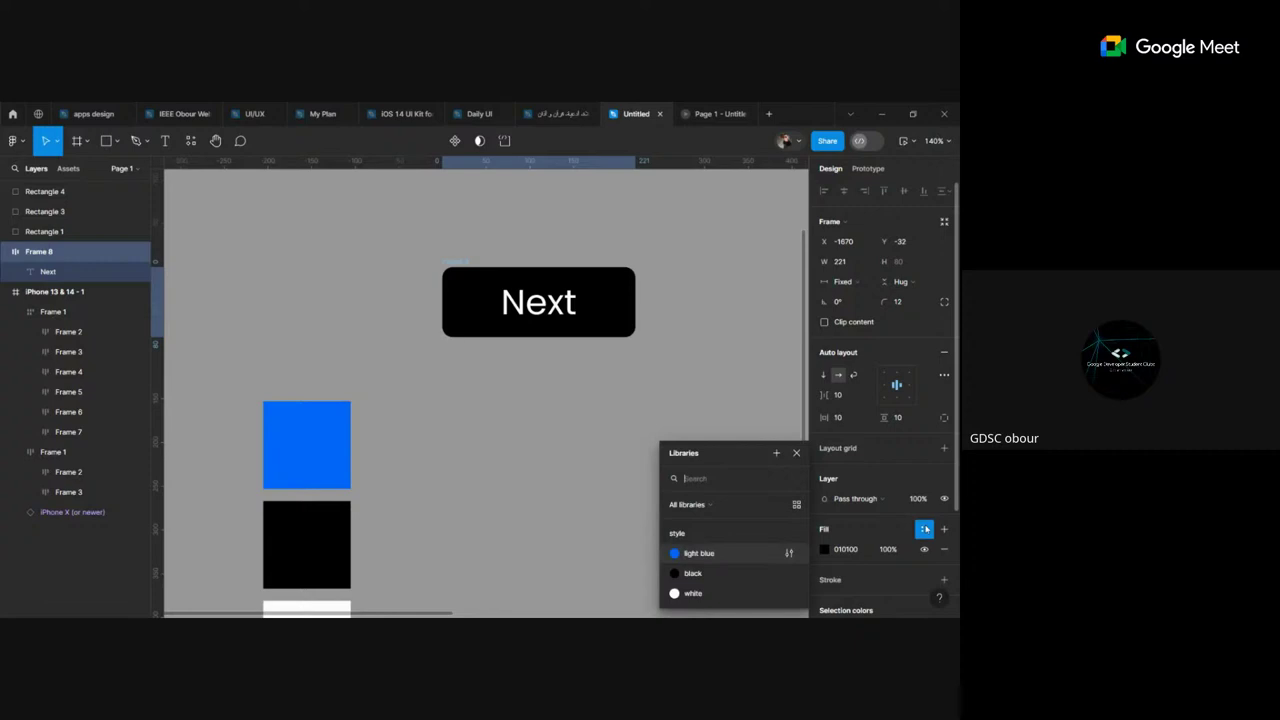
pyautogui.click(719, 598)
pyautogui.click(925, 529)
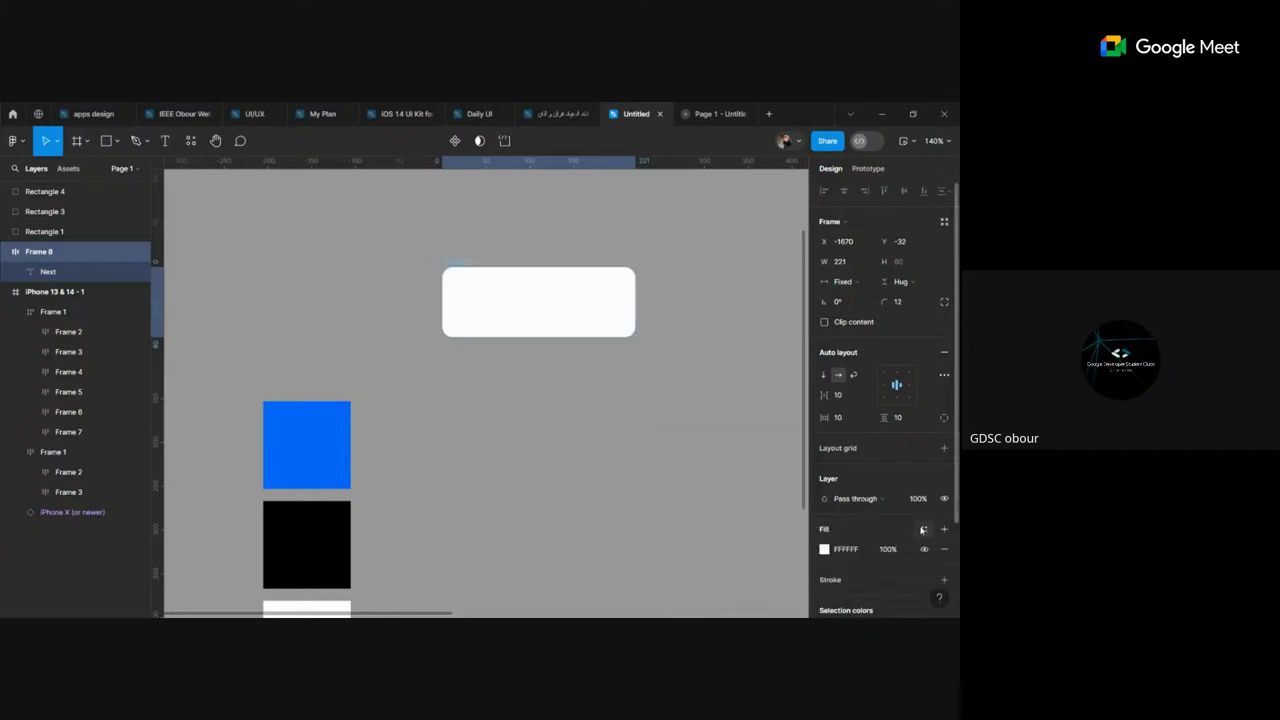
# Step: Link the Next button's fill to the 'style / light blue' colour style
pyautogui.click(925, 529)
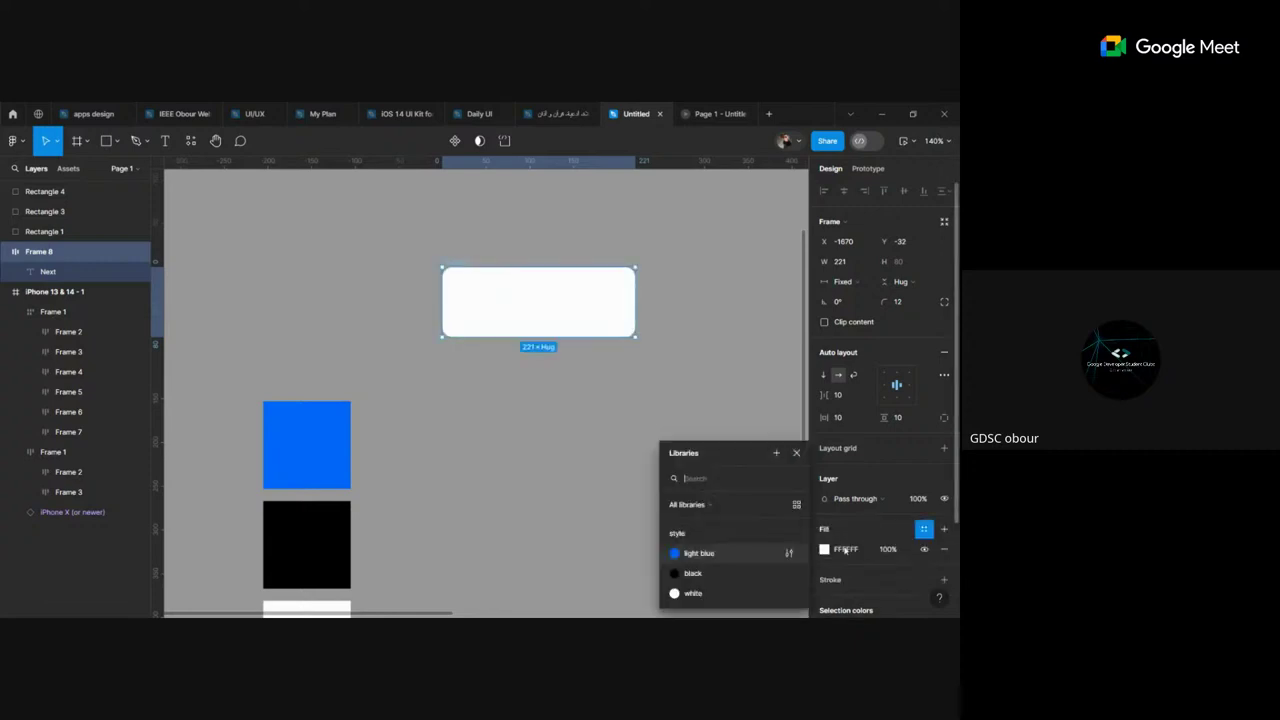
pyautogui.click(723, 556)
pyautogui.click(612, 459)
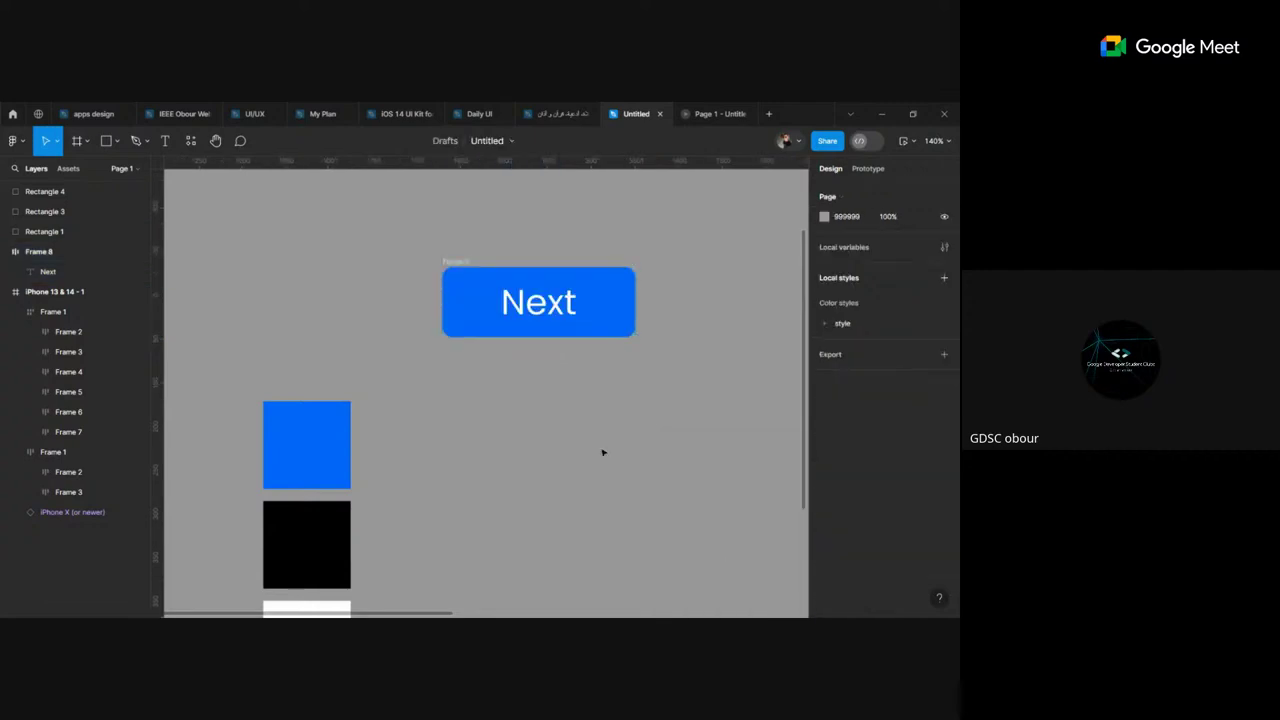
pyautogui.scroll(3, 595, 440)
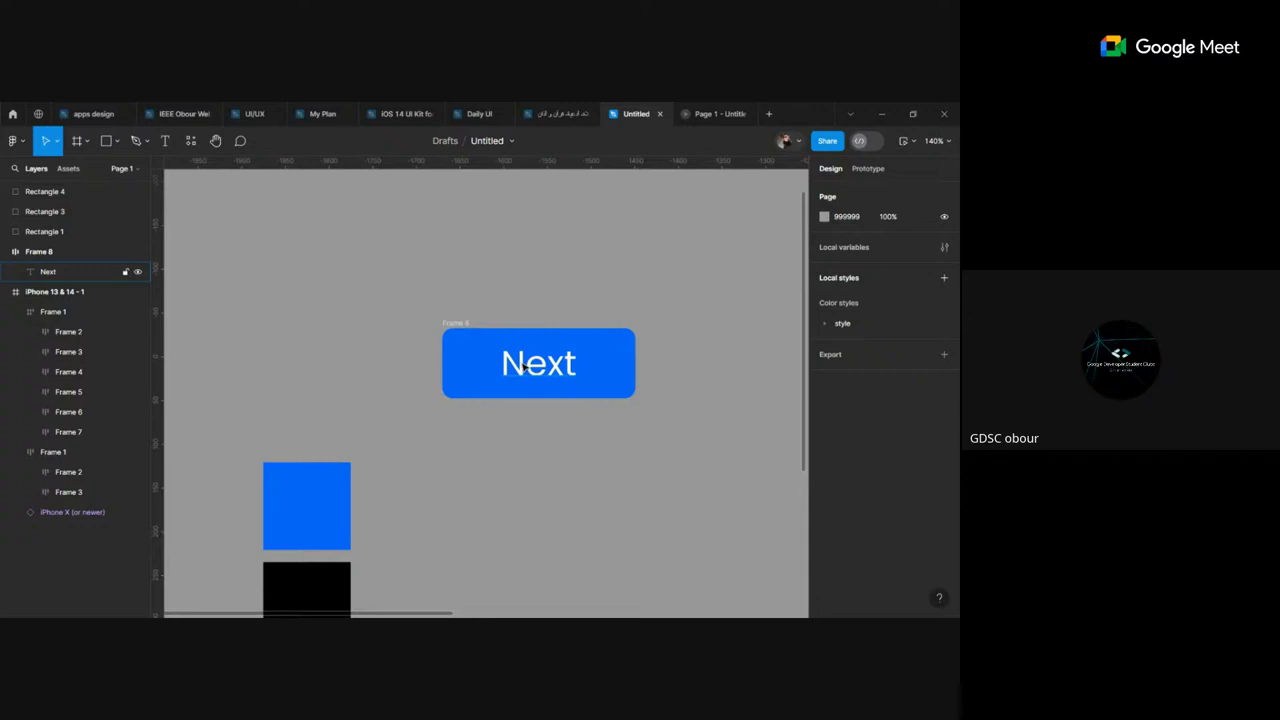
# Step: Shorten the food image stack to height 488 and place the Next button at the screen bottom
pyautogui.click(471, 352)
pyautogui.scroll(-3, 472, 350)
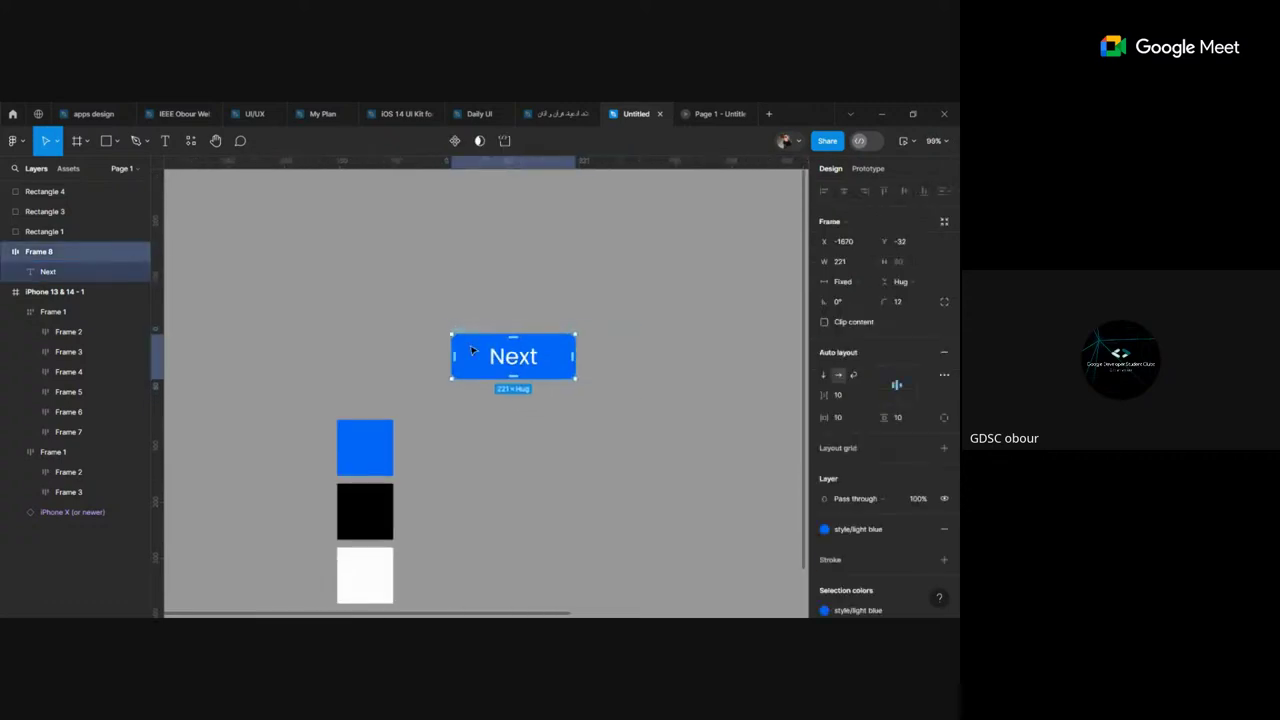
pyautogui.moveTo(471, 350)
pyautogui.mouseDown()
pyautogui.moveTo(750, 430)
pyautogui.moveTo(218, 416)
pyautogui.mouseUp()
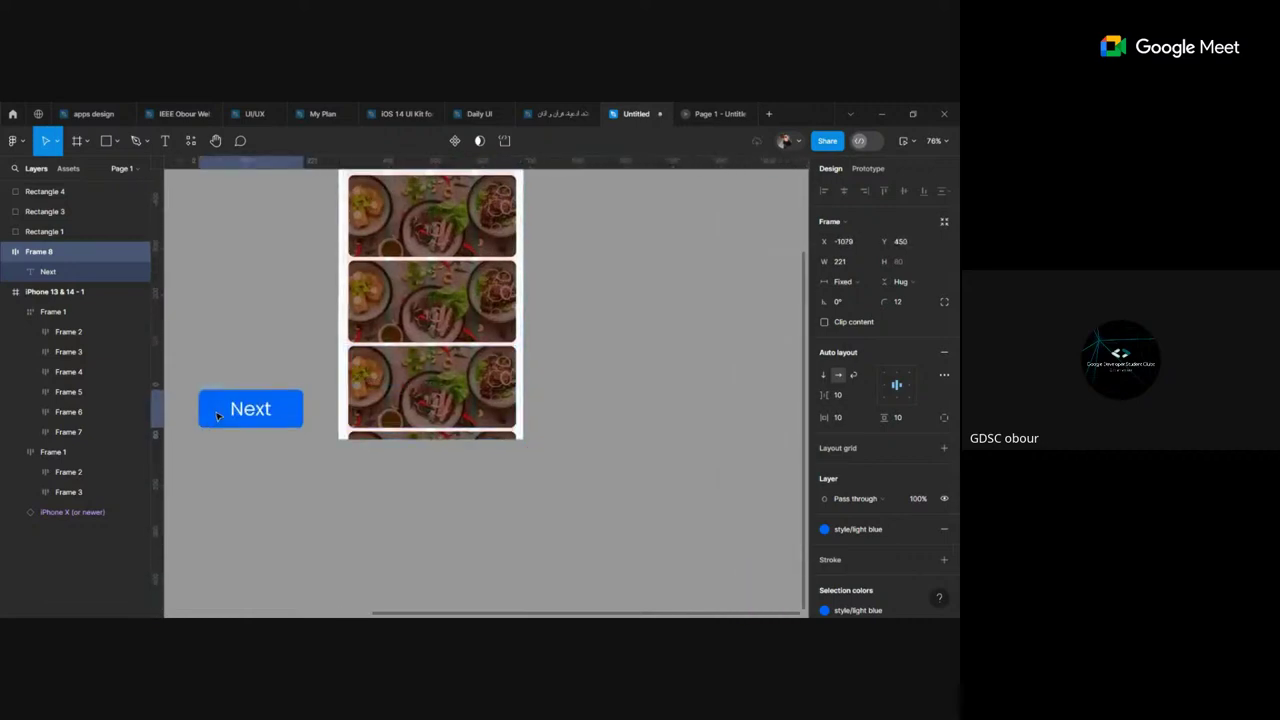
pyautogui.click(416, 438)
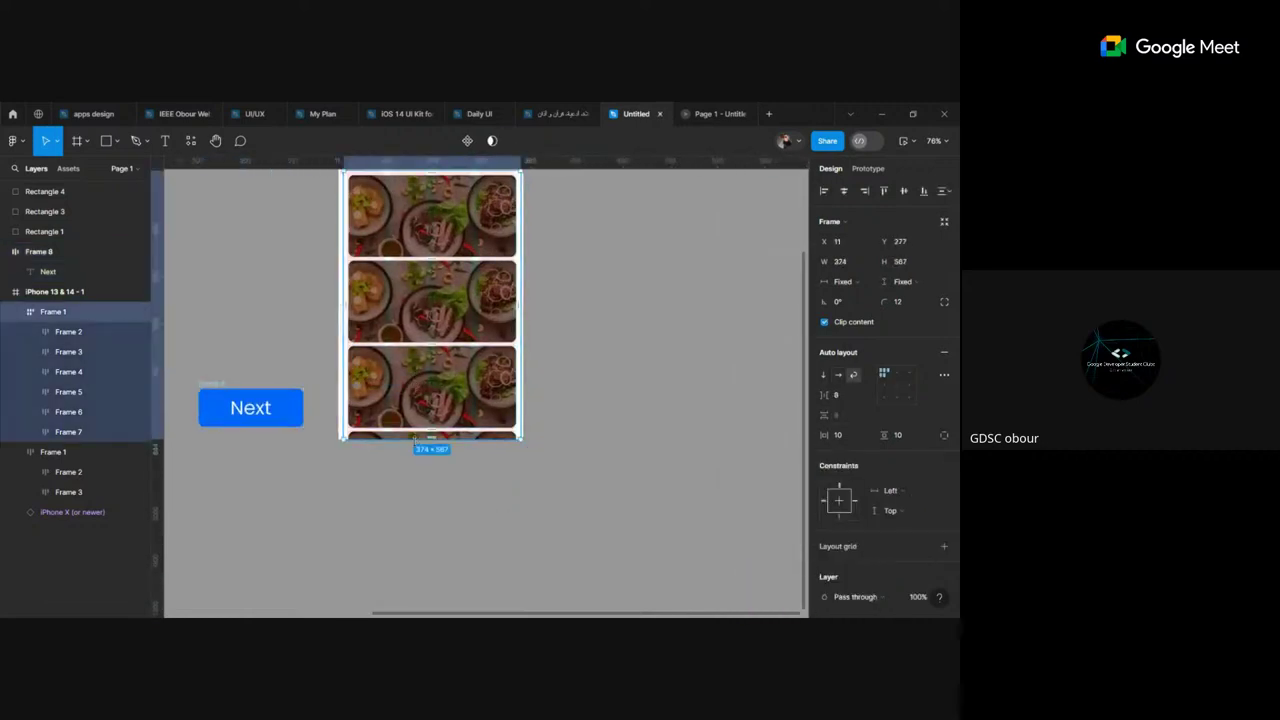
pyautogui.moveTo(416, 438); pyautogui.dragTo(416, 401)
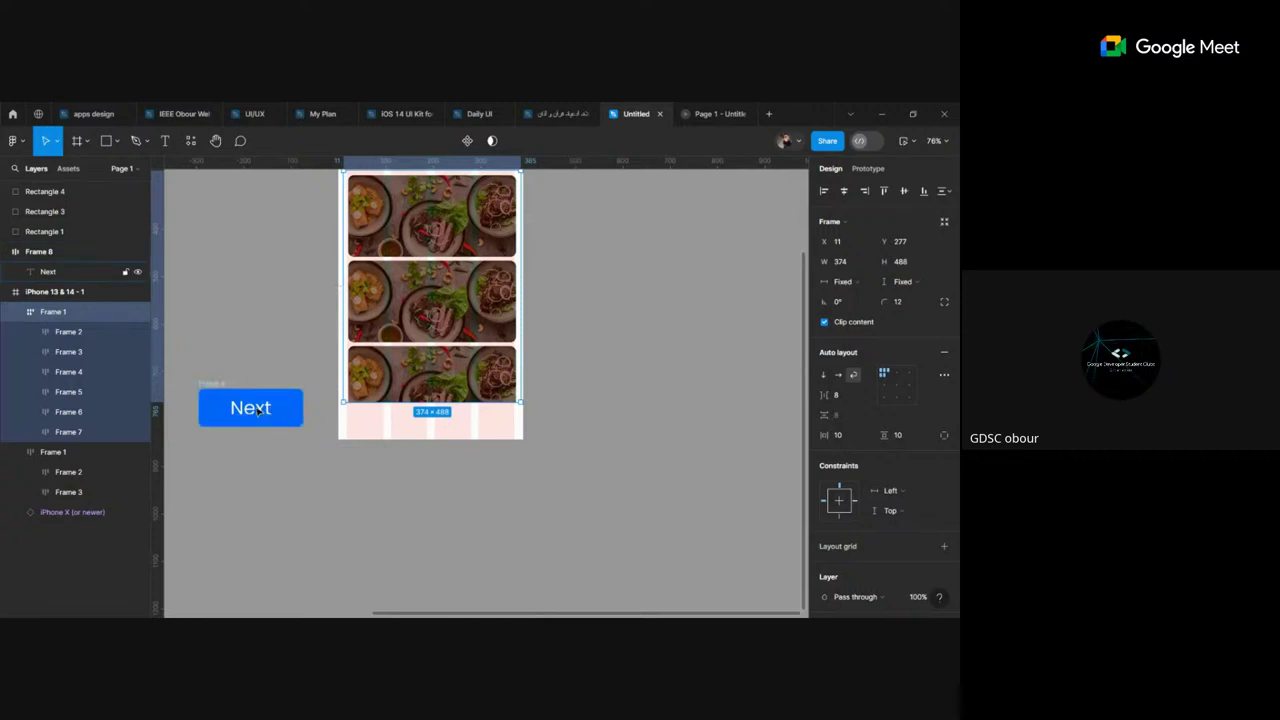
pyautogui.moveTo(258, 410); pyautogui.dragTo(400, 423)
pyautogui.hotkey('ctrl', 'z')
pyautogui.moveTo(224, 392); pyautogui.dragTo(370, 416)
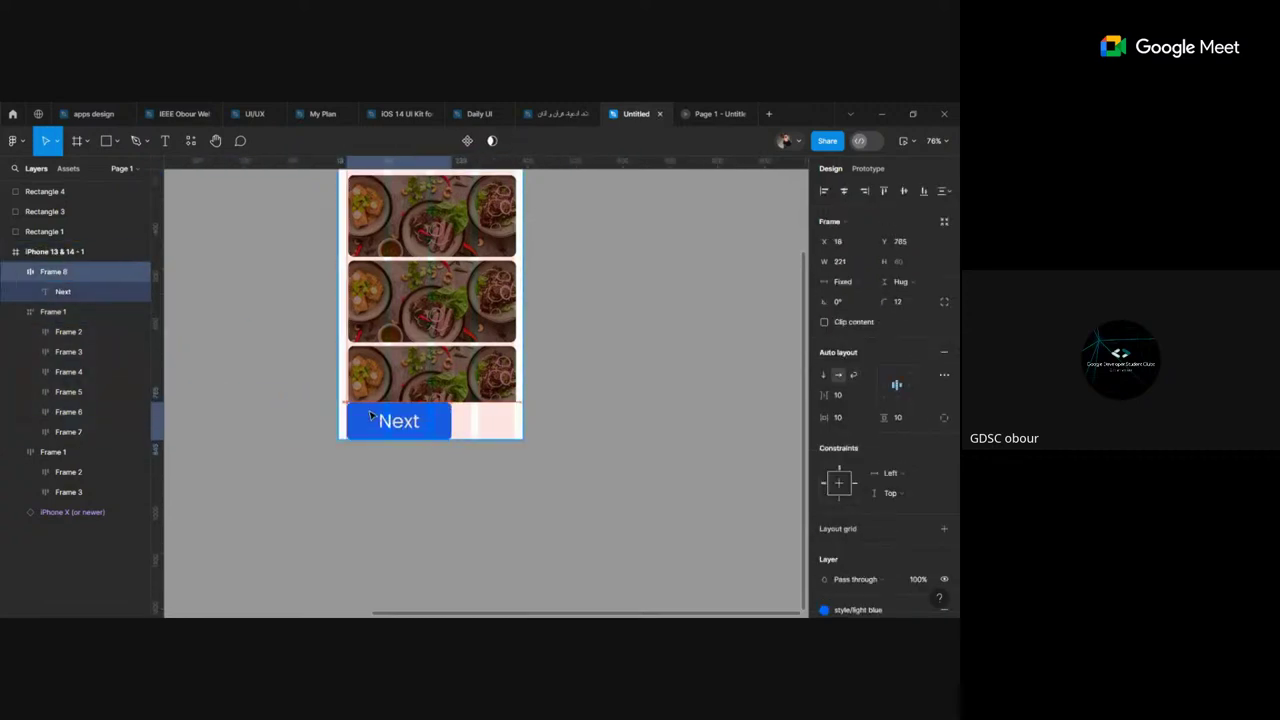
pyautogui.click(597, 426)
# Step: Check the image list and Next button, then select the whole iPhone 13 & 14 - 1 frame
pyautogui.scroll(-2, 566, 429)
pyautogui.scroll(-2, 553, 410)
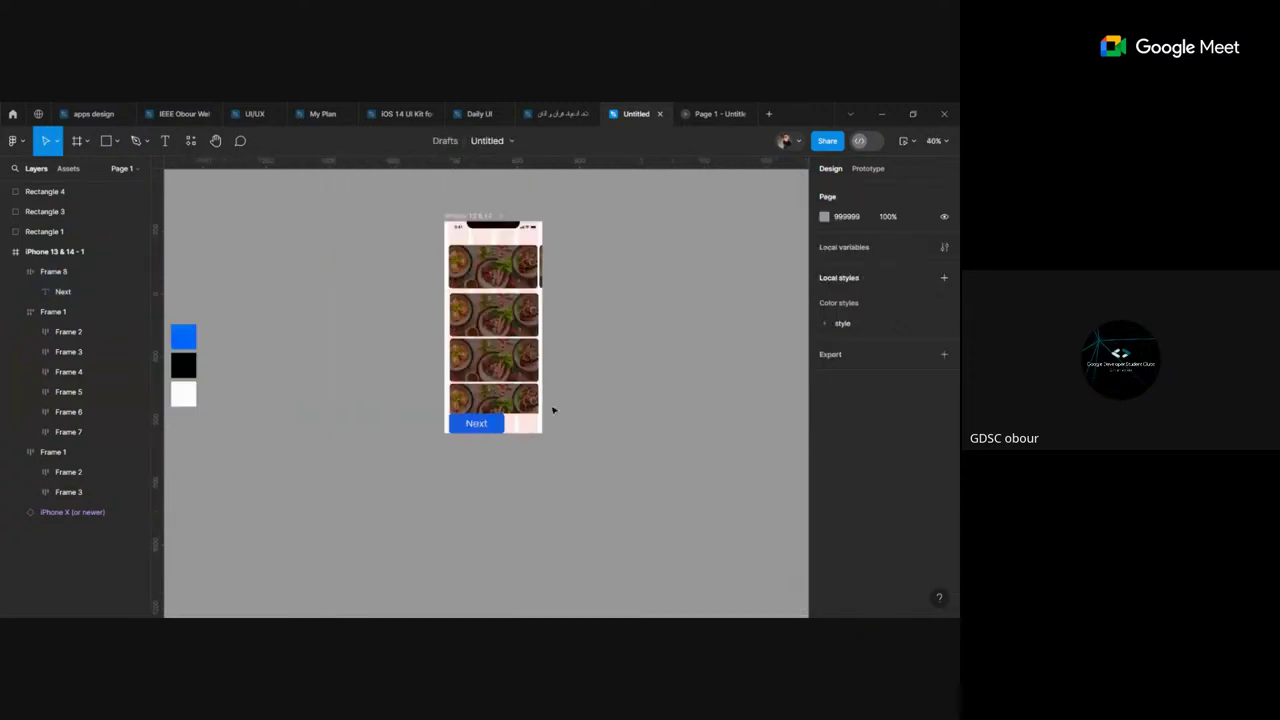
pyautogui.scroll(2, 465, 402)
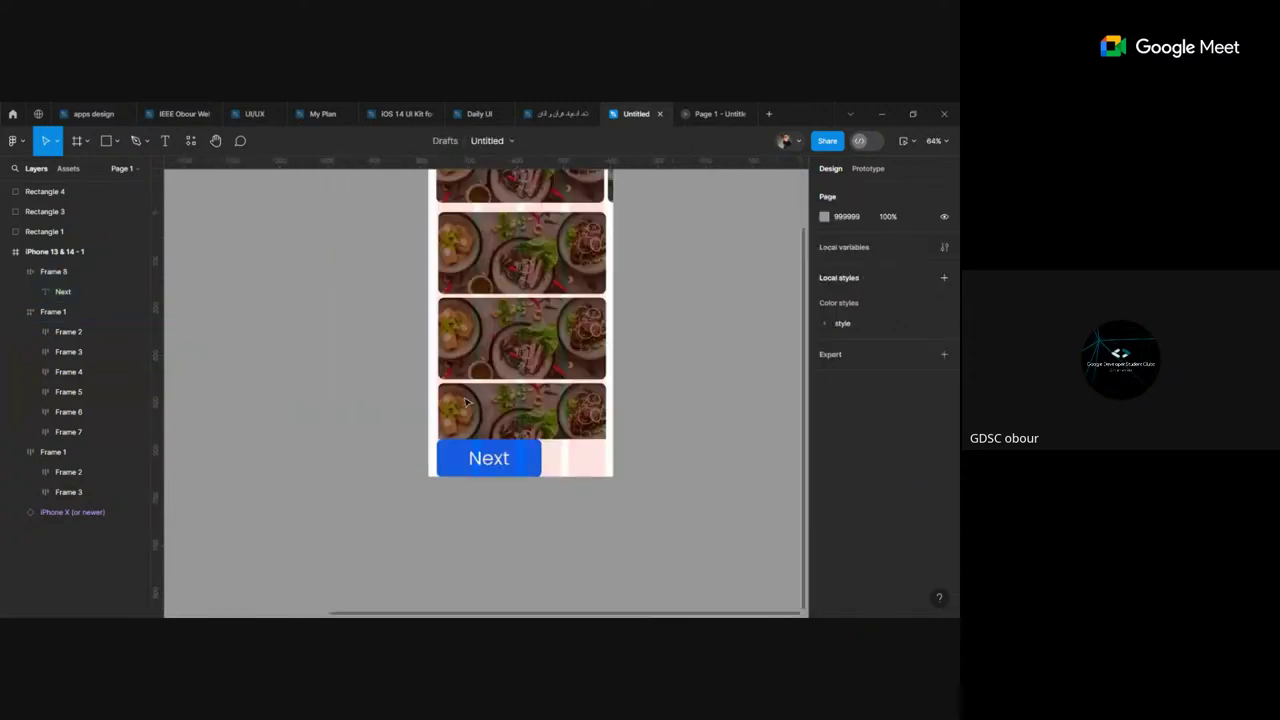
pyautogui.scroll(2, 600, 416)
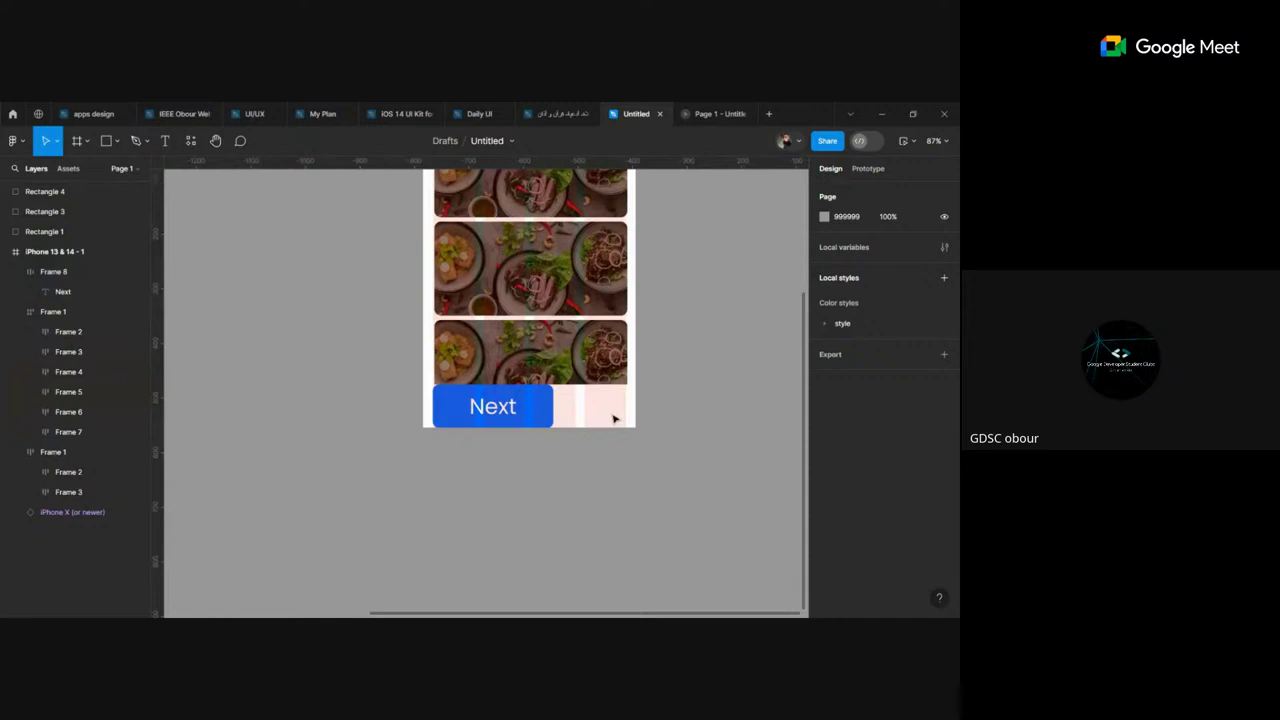
pyautogui.scroll(-3, 614, 418)
pyautogui.scroll(3, 614, 419)
pyautogui.scroll(-2, 614, 418)
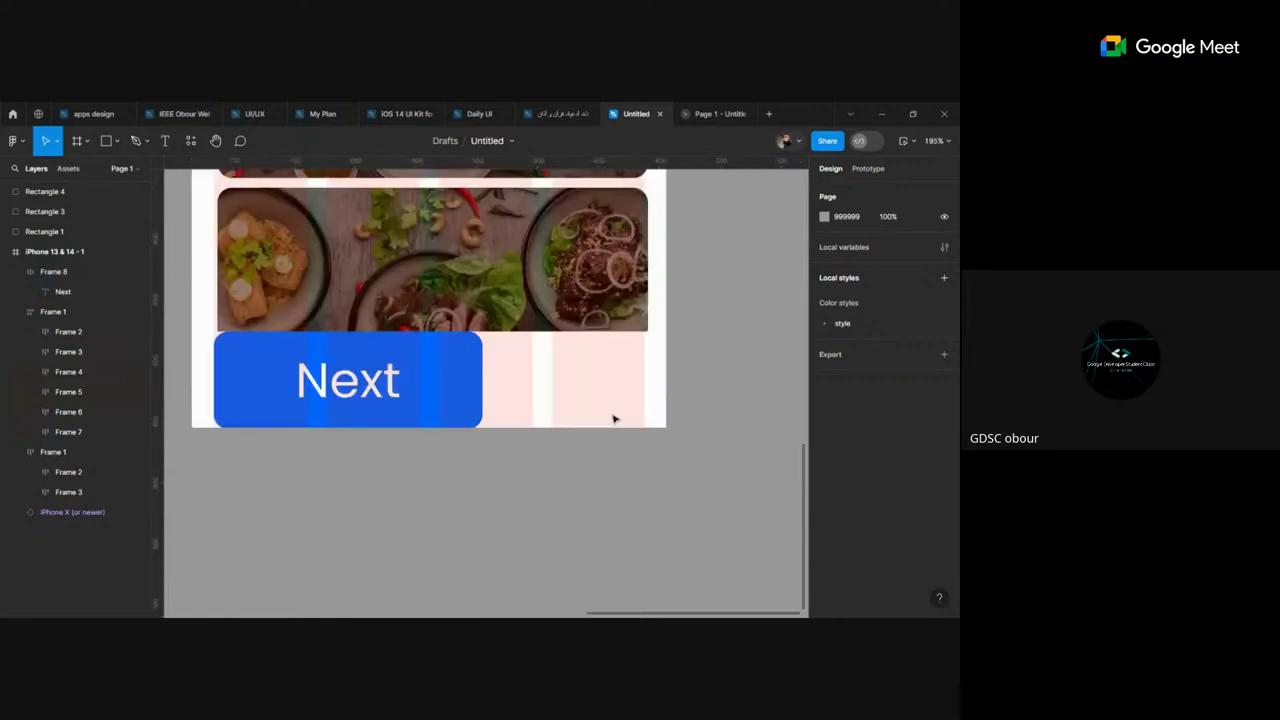
pyautogui.scroll(-3, 614, 420)
pyautogui.scroll(-3, 570, 425)
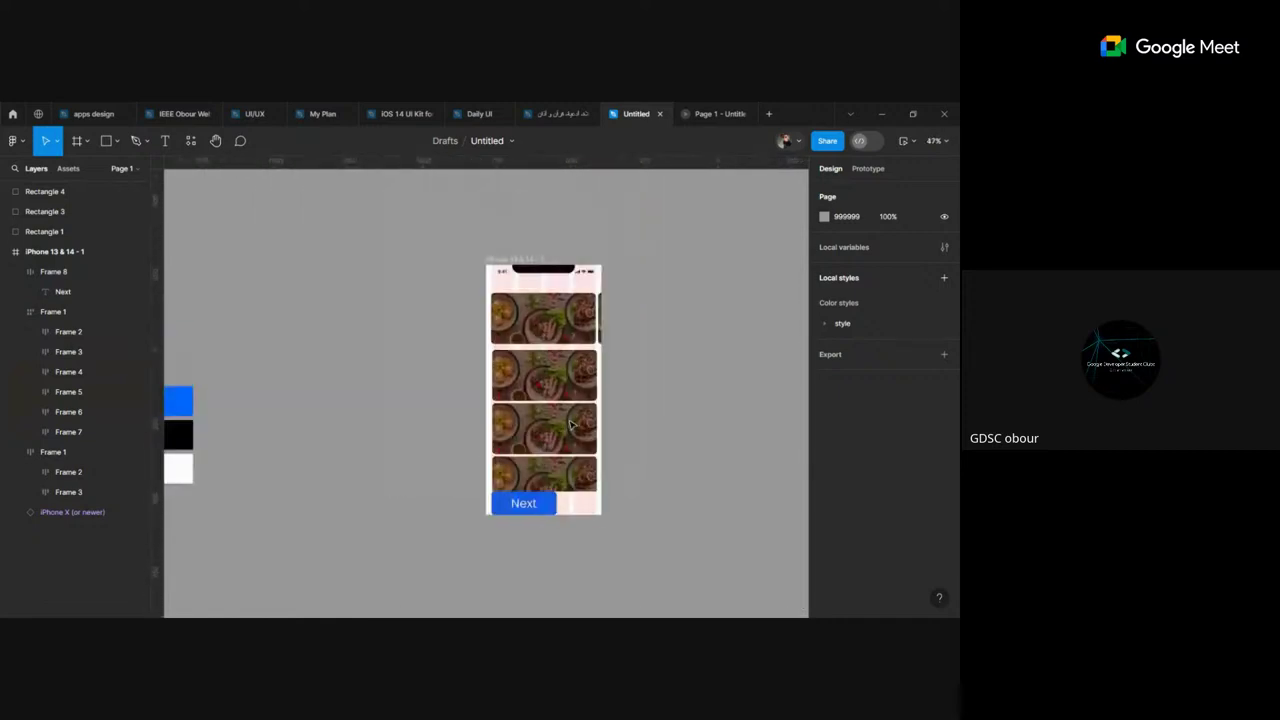
pyautogui.scroll(-2, 560, 410)
pyautogui.click(540, 363)
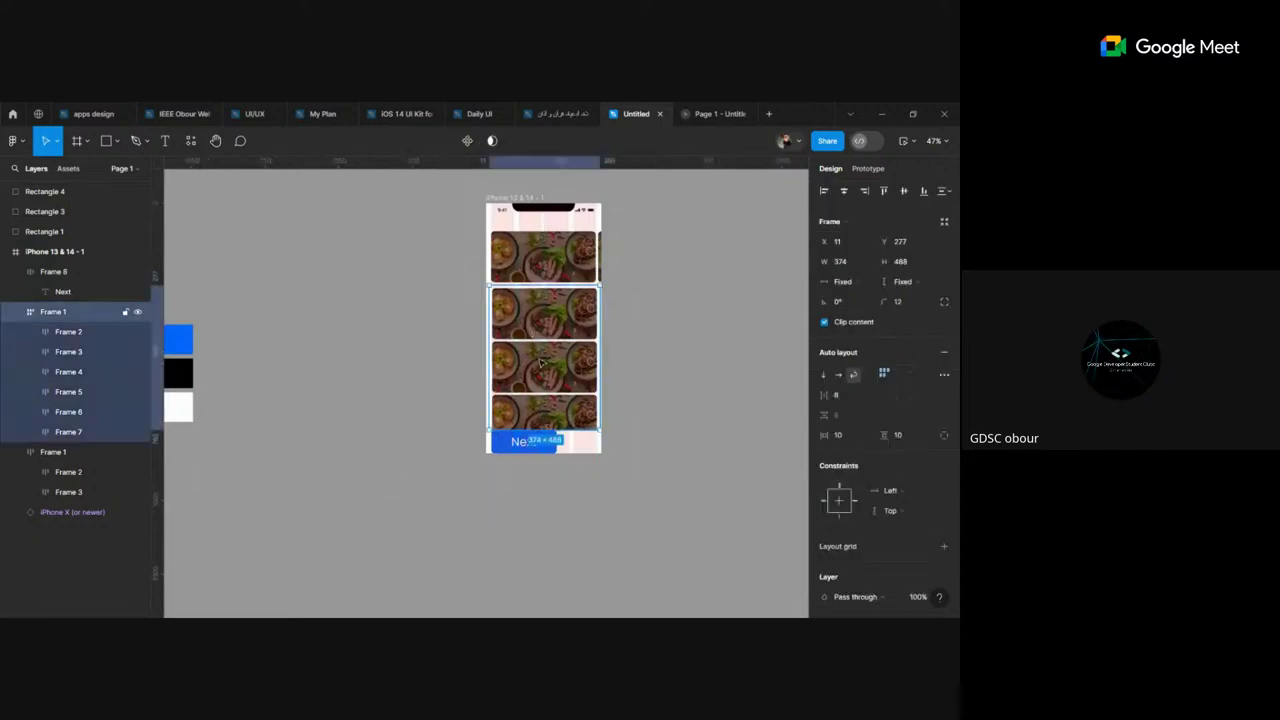
pyautogui.click(518, 445)
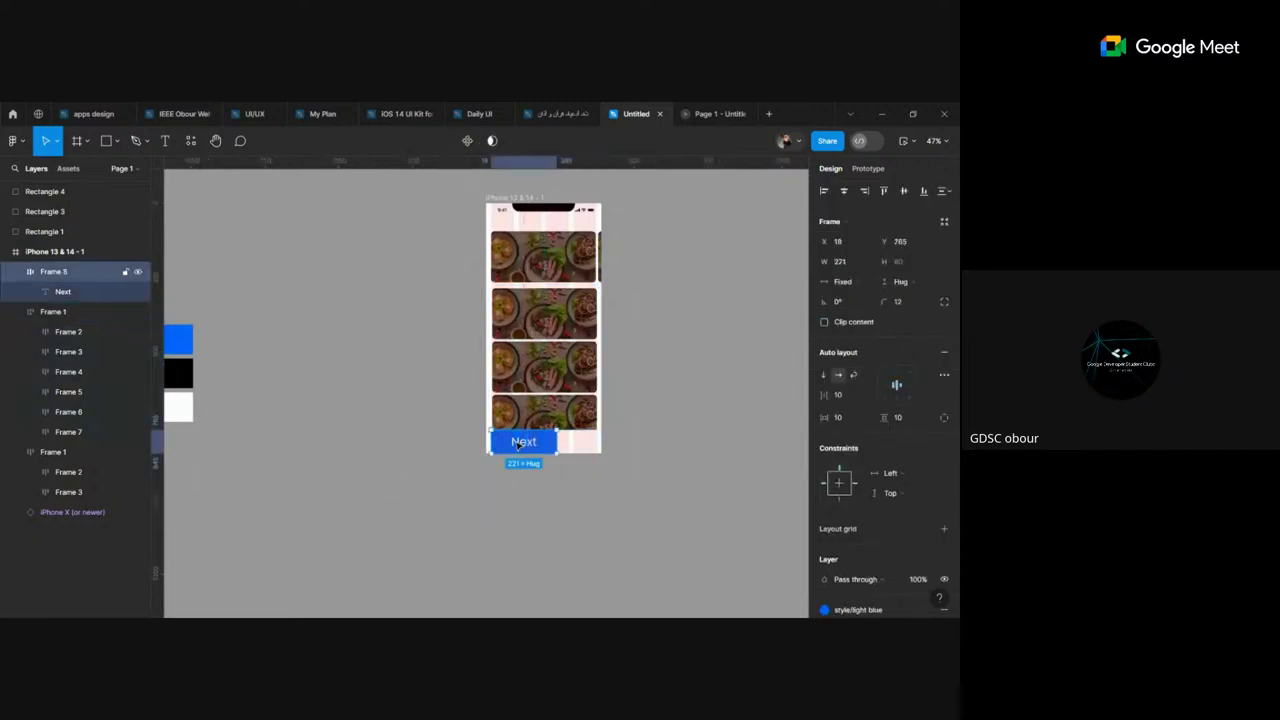
pyautogui.click(527, 225)
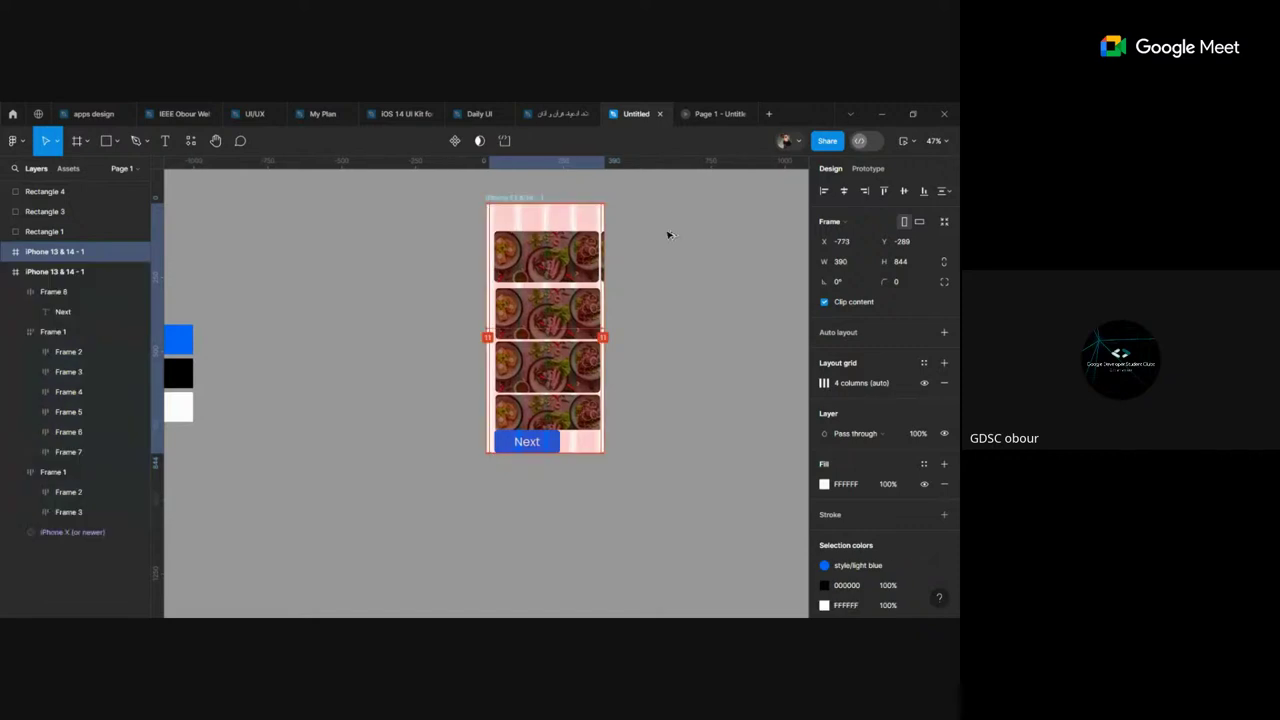
# Step: Duplicate the phone screen and give the first screen's Next button the black style
pyautogui.moveTo(535, 228)
pyautogui.mouseDown()
pyautogui.moveTo(688, 230)
pyautogui.moveTo(636, 230)
pyautogui.mouseUp()
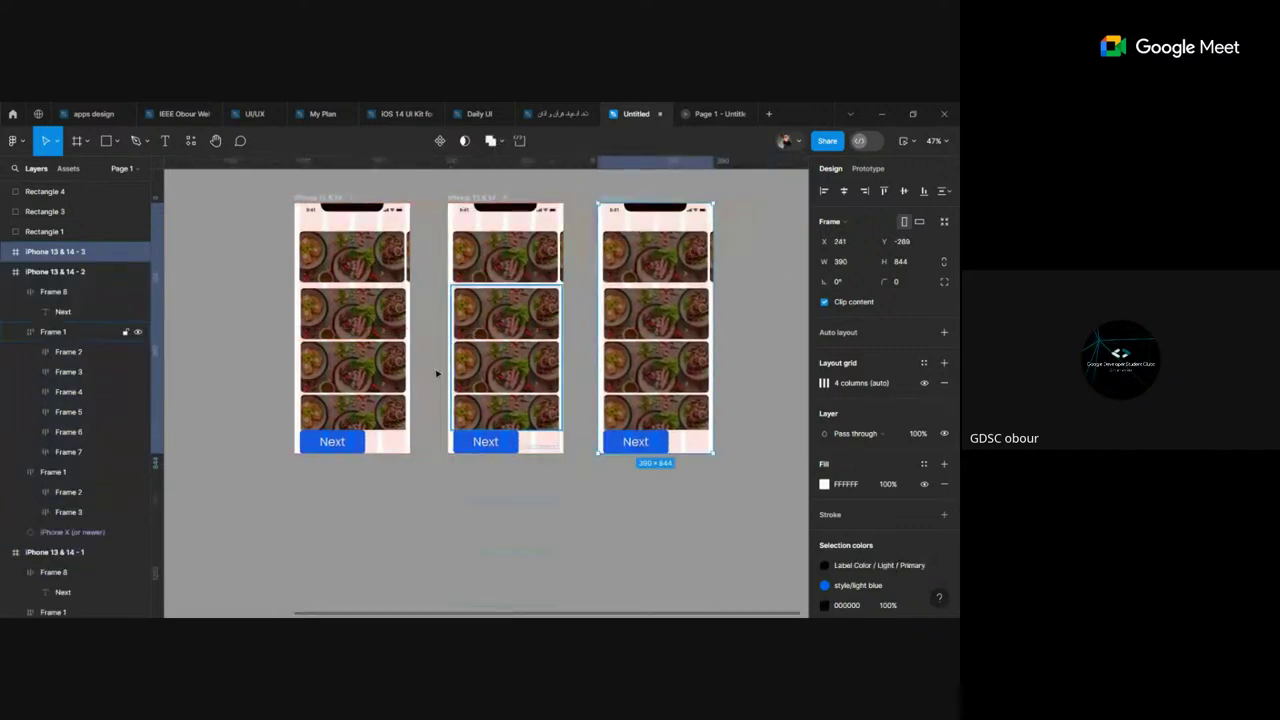
pyautogui.click(332, 441)
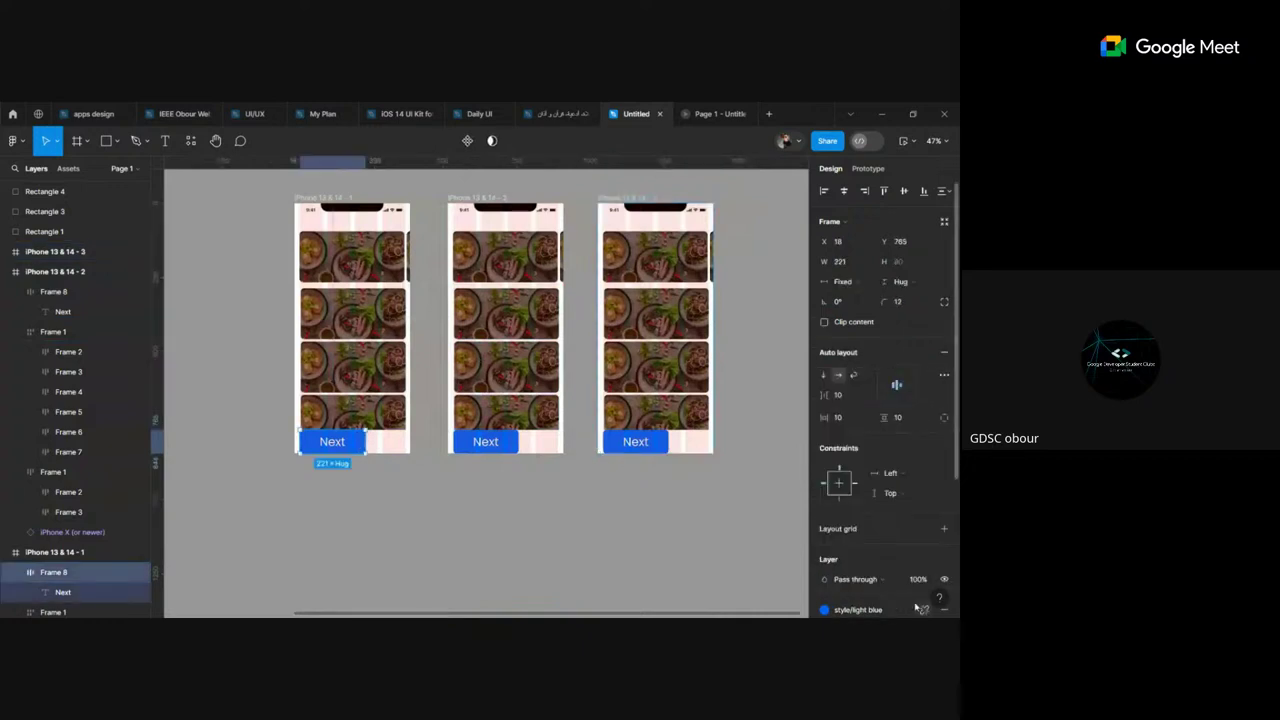
pyautogui.scroll(-2, 913, 591)
pyautogui.scroll(-1, 913, 591)
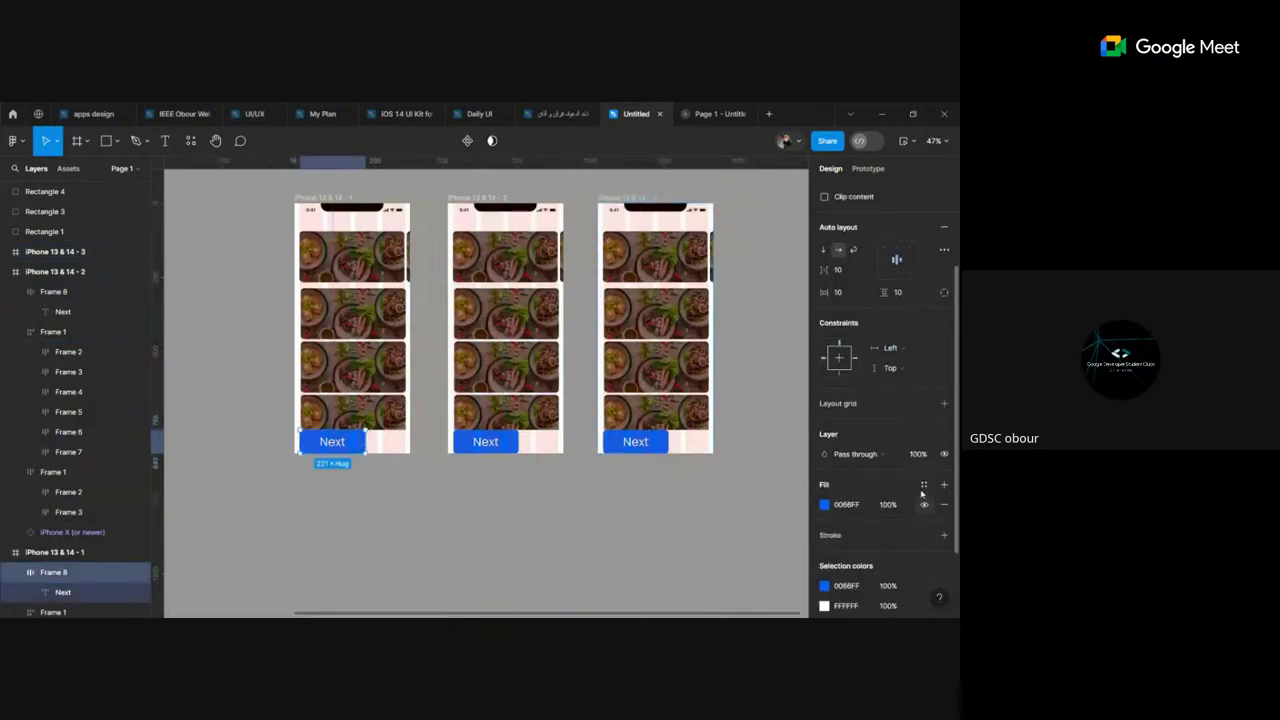
pyautogui.click(924, 484)
pyautogui.click(714, 592)
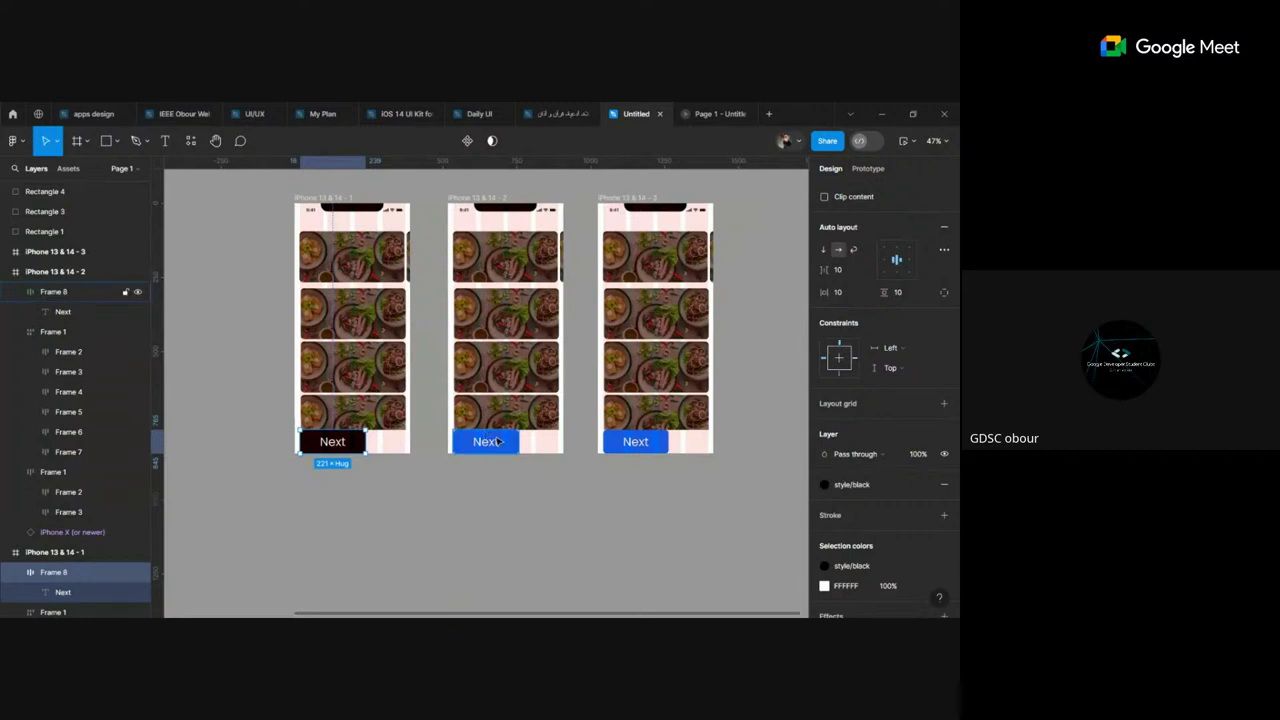
# Step: Swap the second and third screens' Next buttons from light blue to 'style / black'
pyautogui.click(504, 447)
pyautogui.click(925, 515)
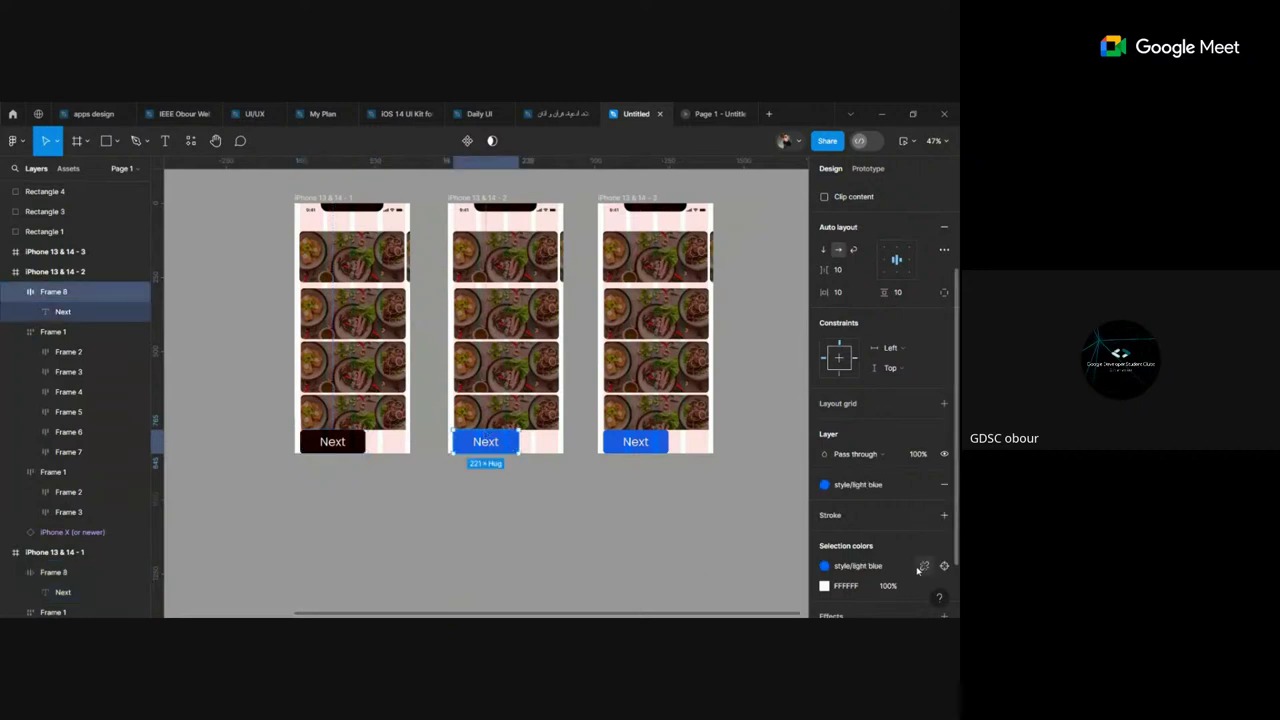
pyautogui.click(924, 484)
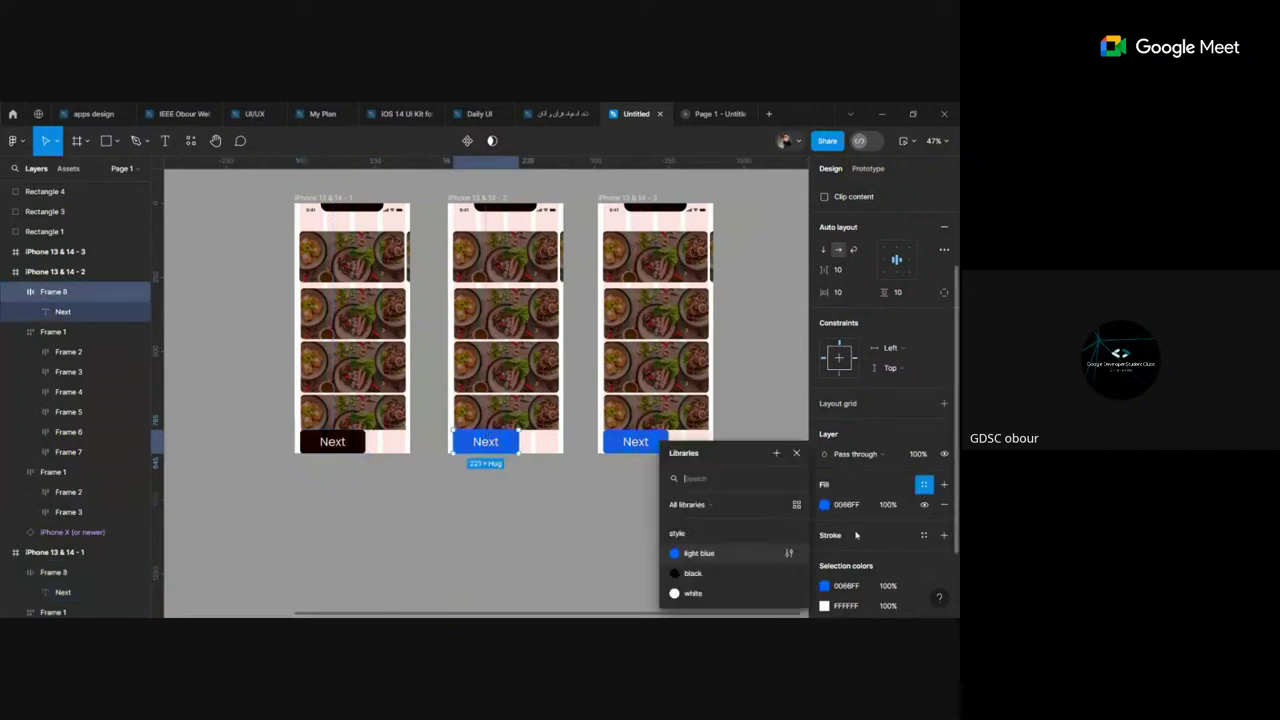
pyautogui.click(688, 572)
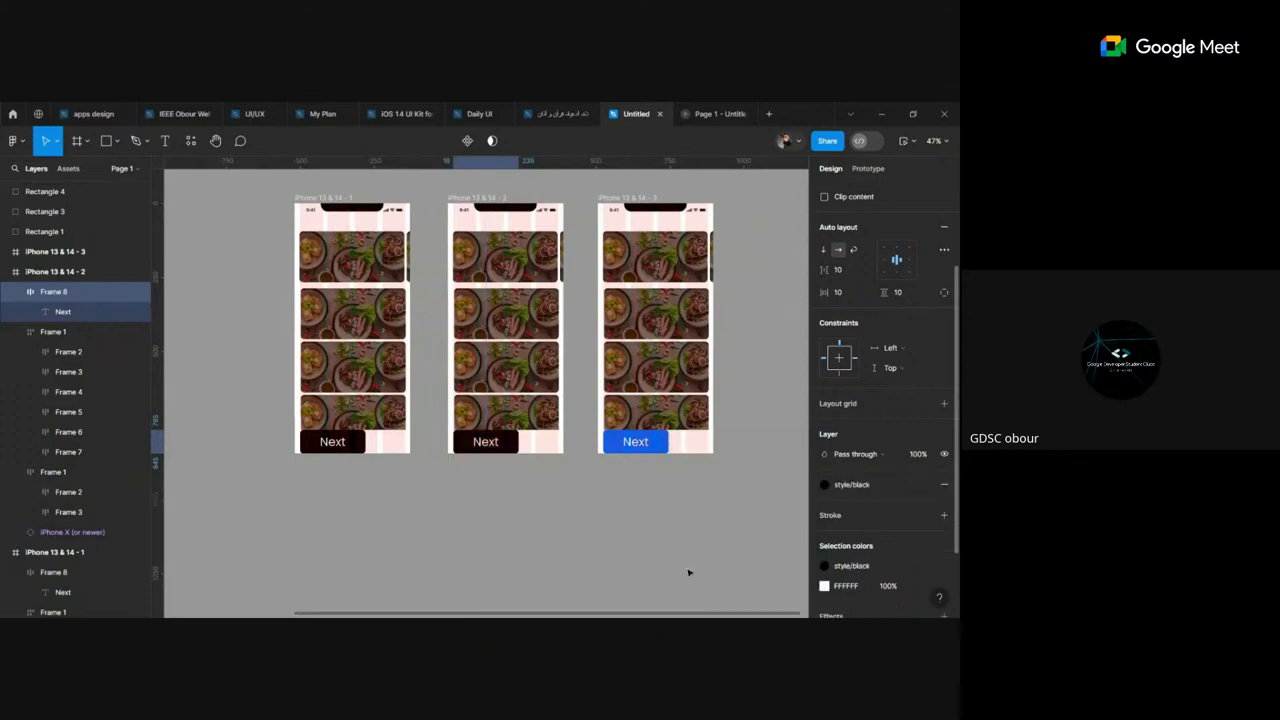
pyautogui.click(662, 446)
pyautogui.click(924, 565)
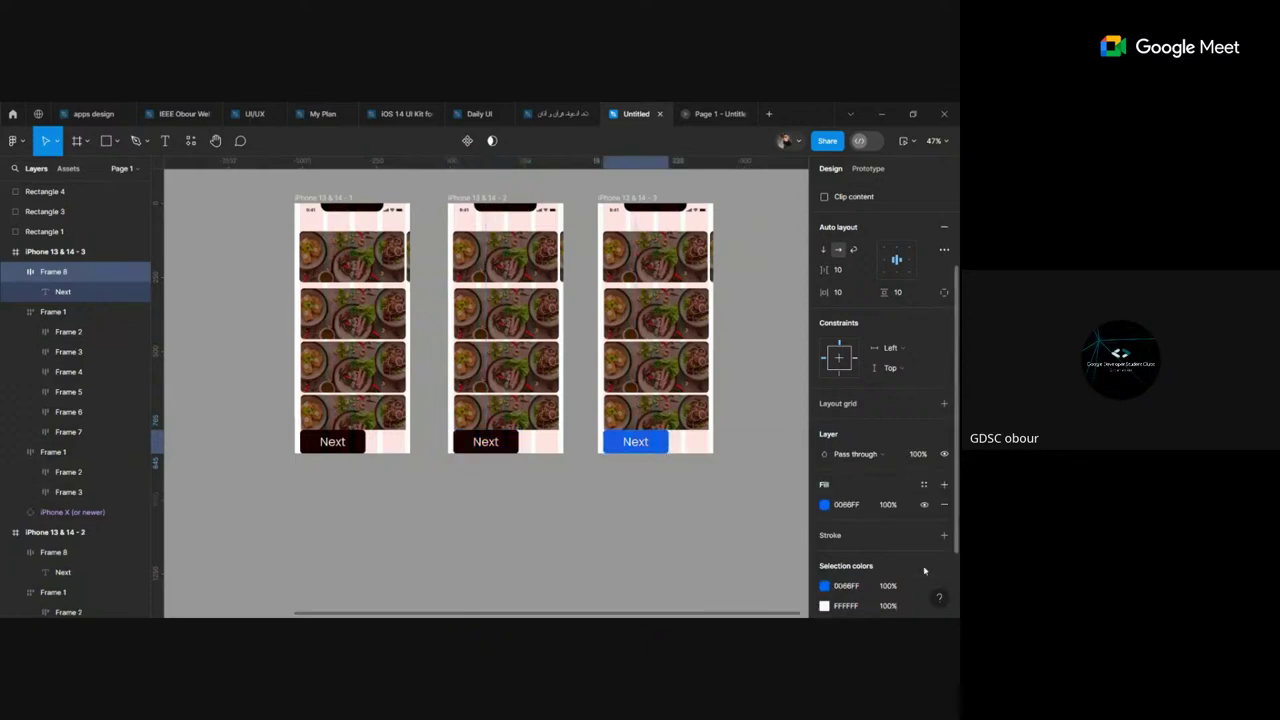
pyautogui.click(920, 585)
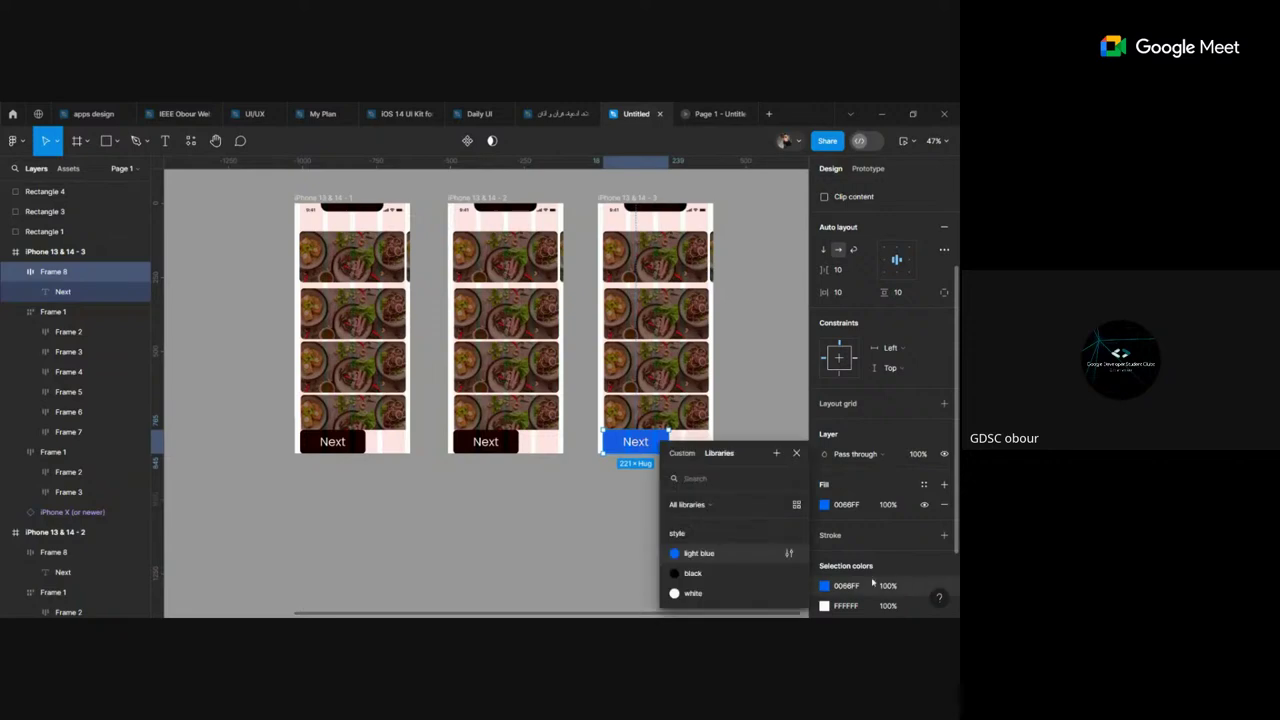
pyautogui.click(762, 574)
pyautogui.click(723, 547)
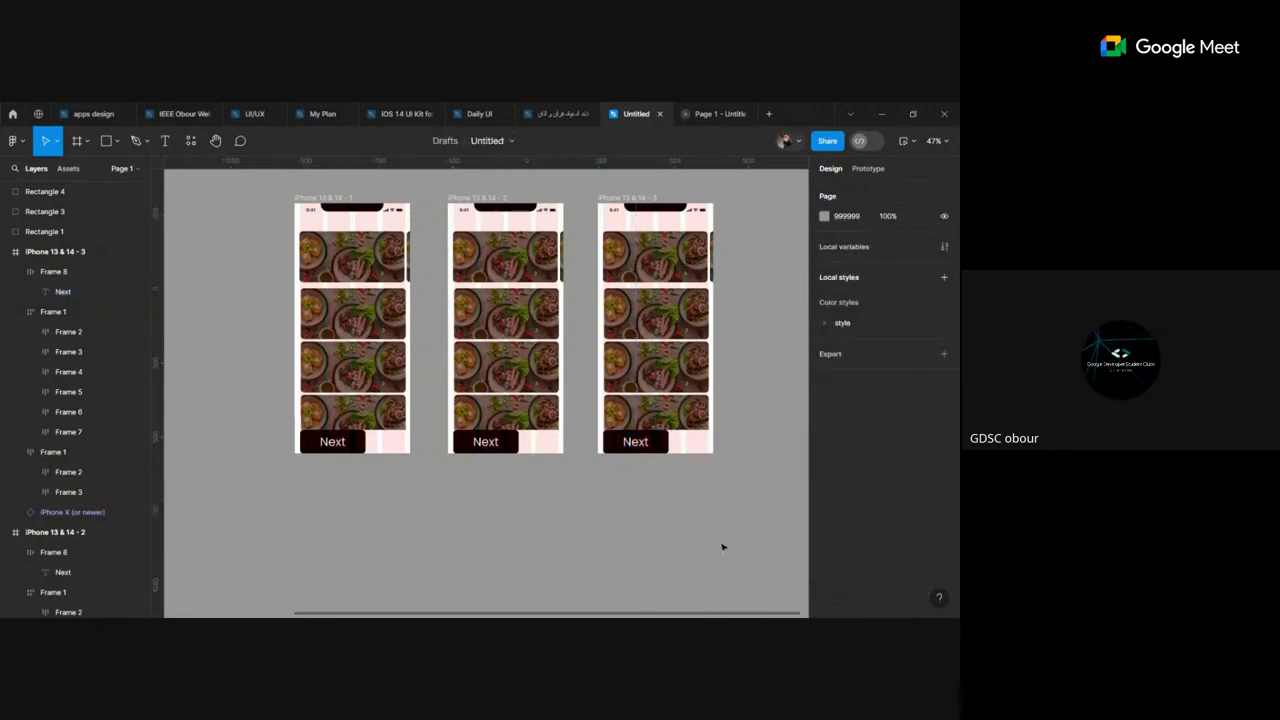
pyautogui.scroll(-2, 723, 547)
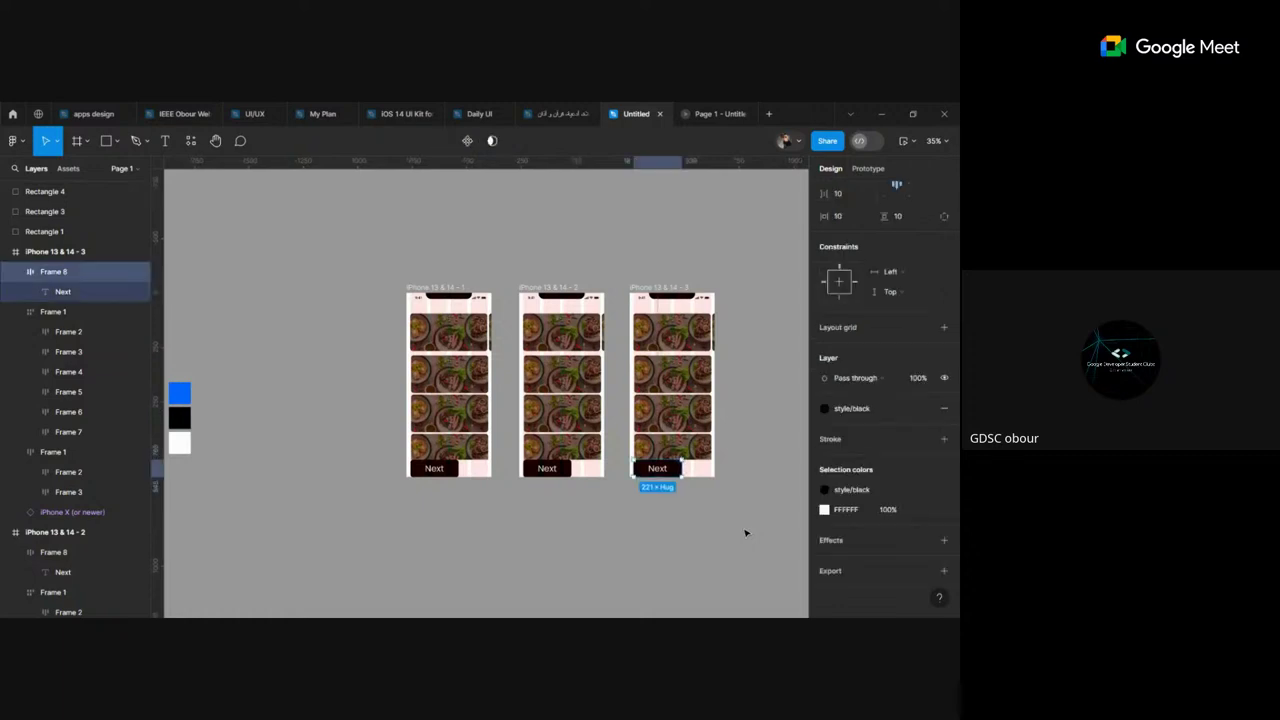
# Step: Remove the Next buttons from the second and third screens and move the first onto empty canvas
pyautogui.click(571, 503)
pyautogui.scroll(-2, 571, 503)
pyautogui.hscroll(-4, 571, 503)
pyautogui.hscroll(-1, 600, 460)
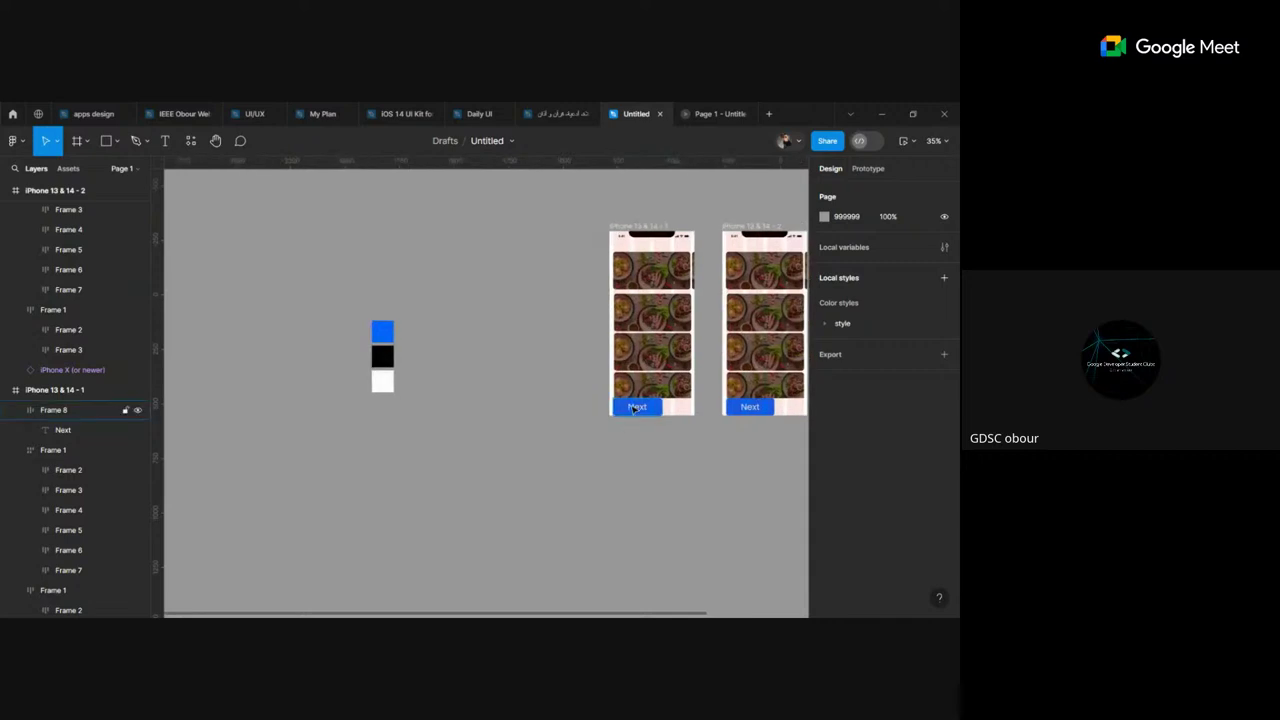
pyautogui.click(633, 408)
pyautogui.hotkey('ctrl', 'z')
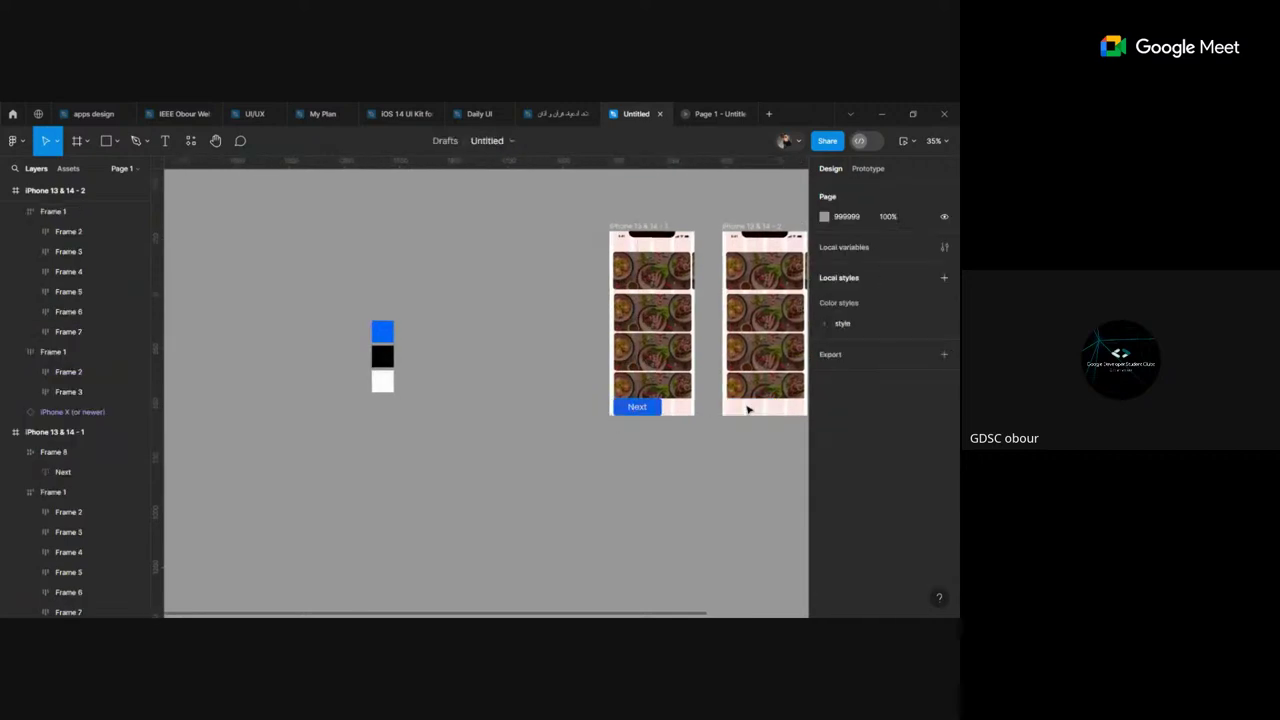
pyautogui.hscroll(1, 748, 410)
pyautogui.hscroll(3, 700, 409)
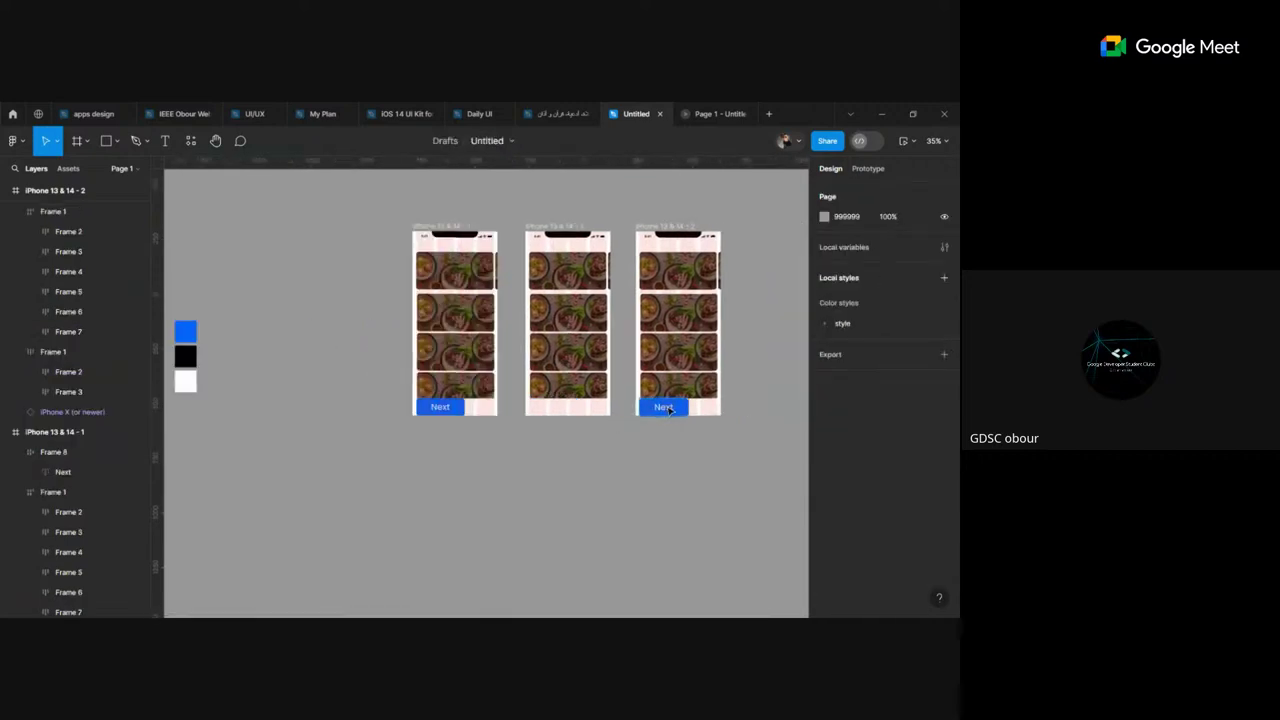
pyautogui.hotkey('ctrl', 'z')
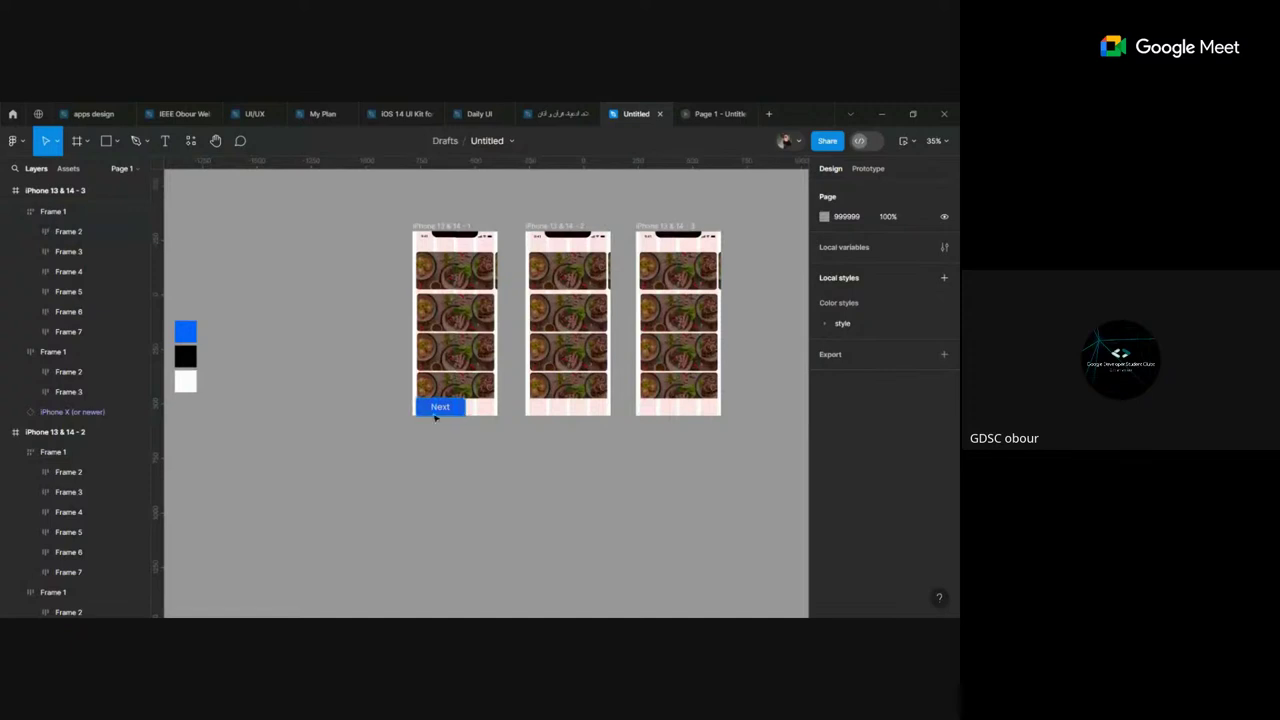
pyautogui.moveTo(436, 410); pyautogui.dragTo(314, 370)
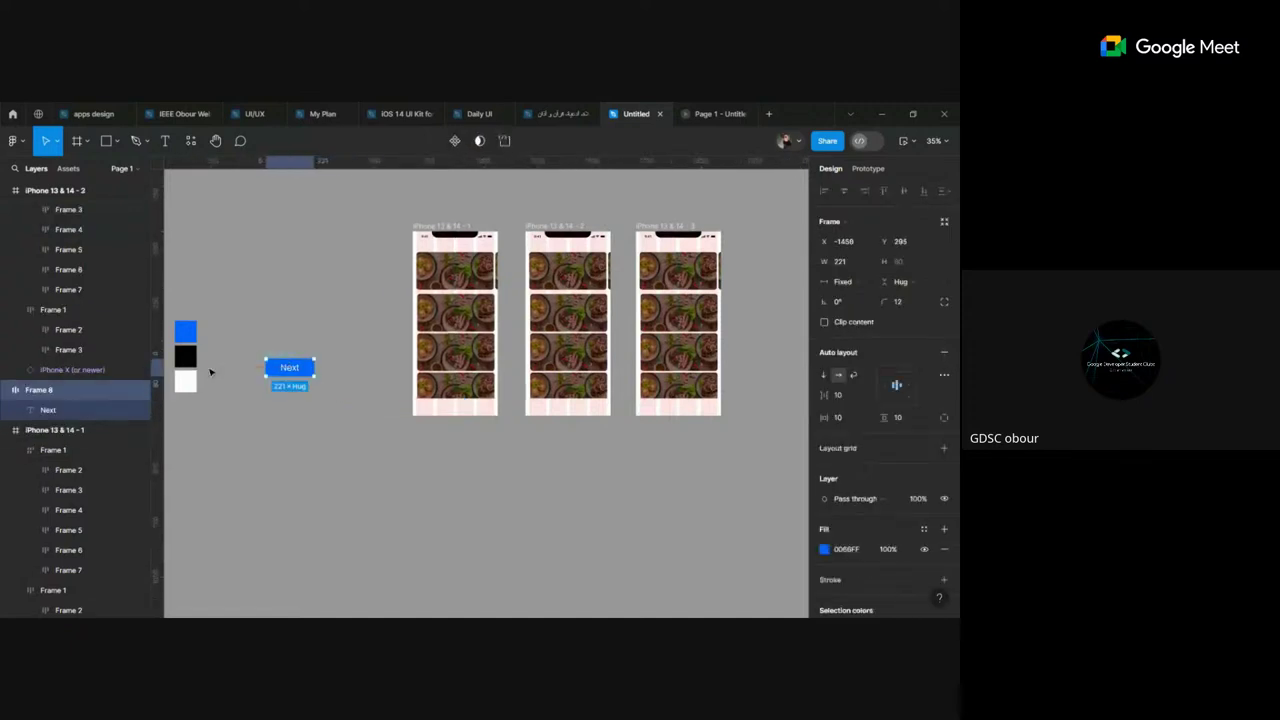
pyautogui.hotkey('shift', '2')
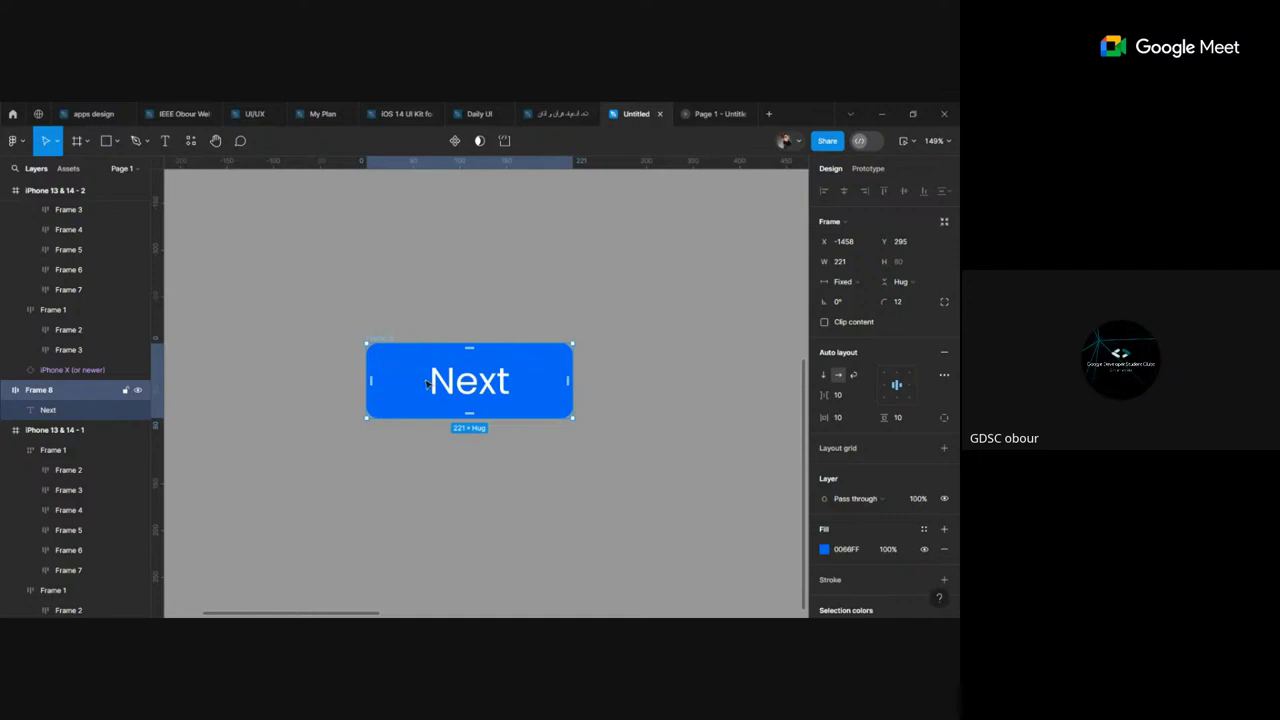
# Step: Turn Frame 8, the blue Next button, into a component, redoing it from the toolbar
pyautogui.rightClick(427, 383)
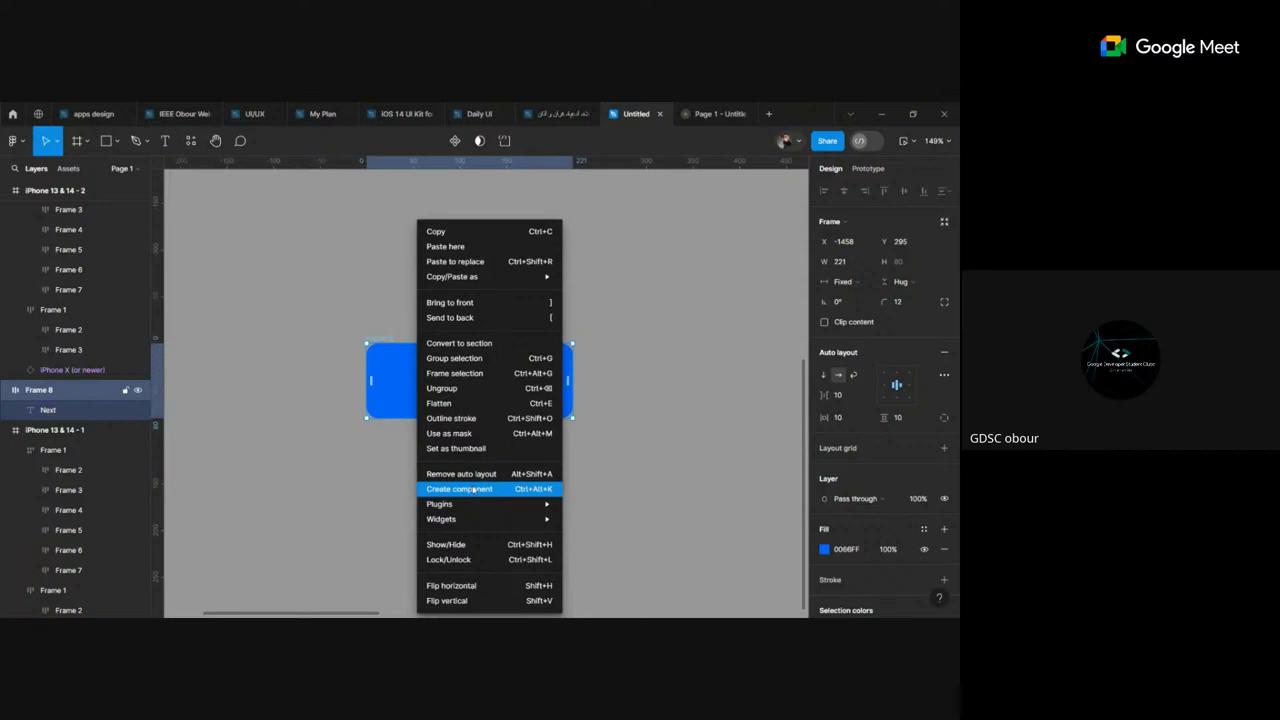
pyautogui.click(473, 490)
pyautogui.hotkey('ctrl', 'z')
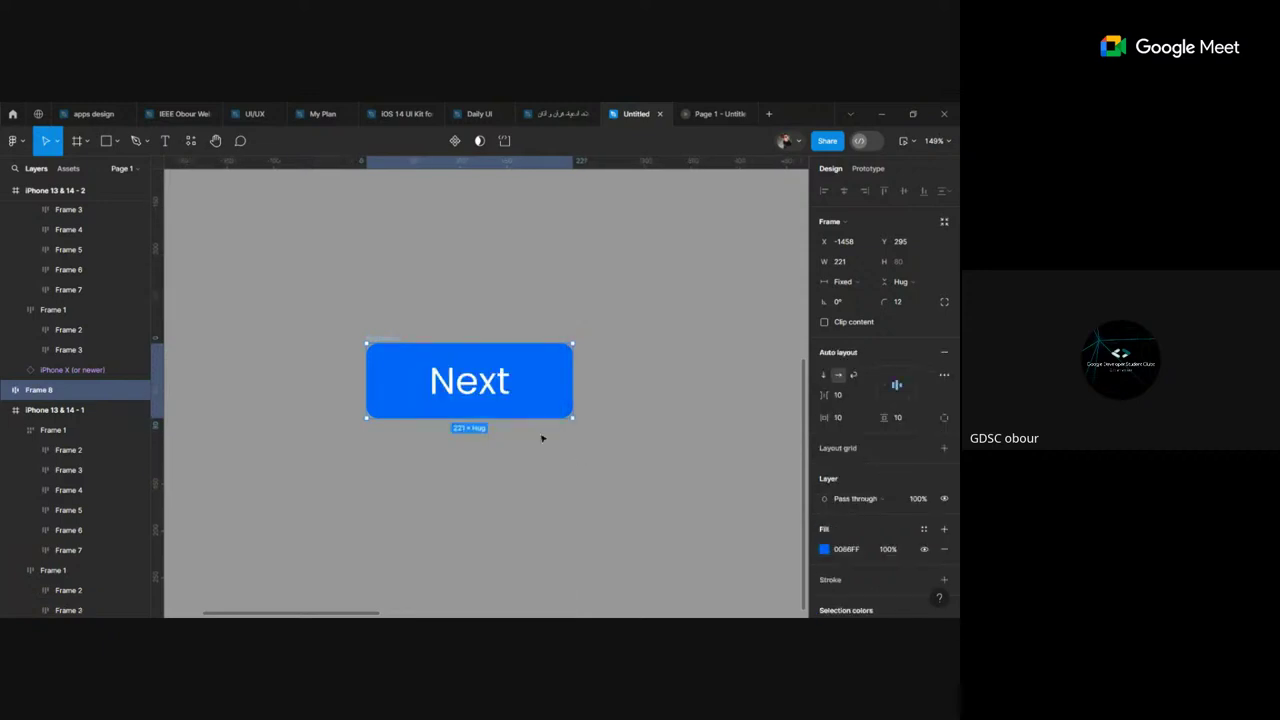
pyautogui.click(453, 142)
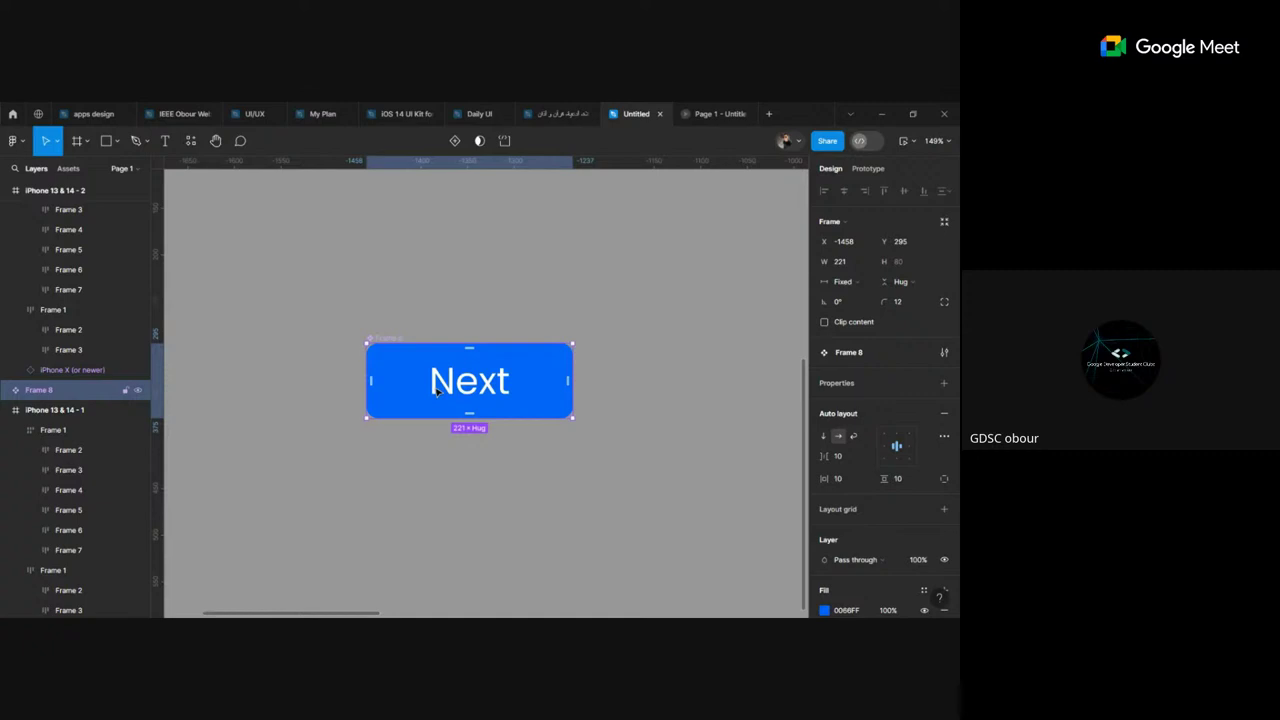
# Step: Scatter four copies of the Next button and start lining them up in a bottom row
pyautogui.keyDown('alt'); pyautogui.moveTo(436, 391); pyautogui.dragTo(540, 486); pyautogui.keyUp('alt')
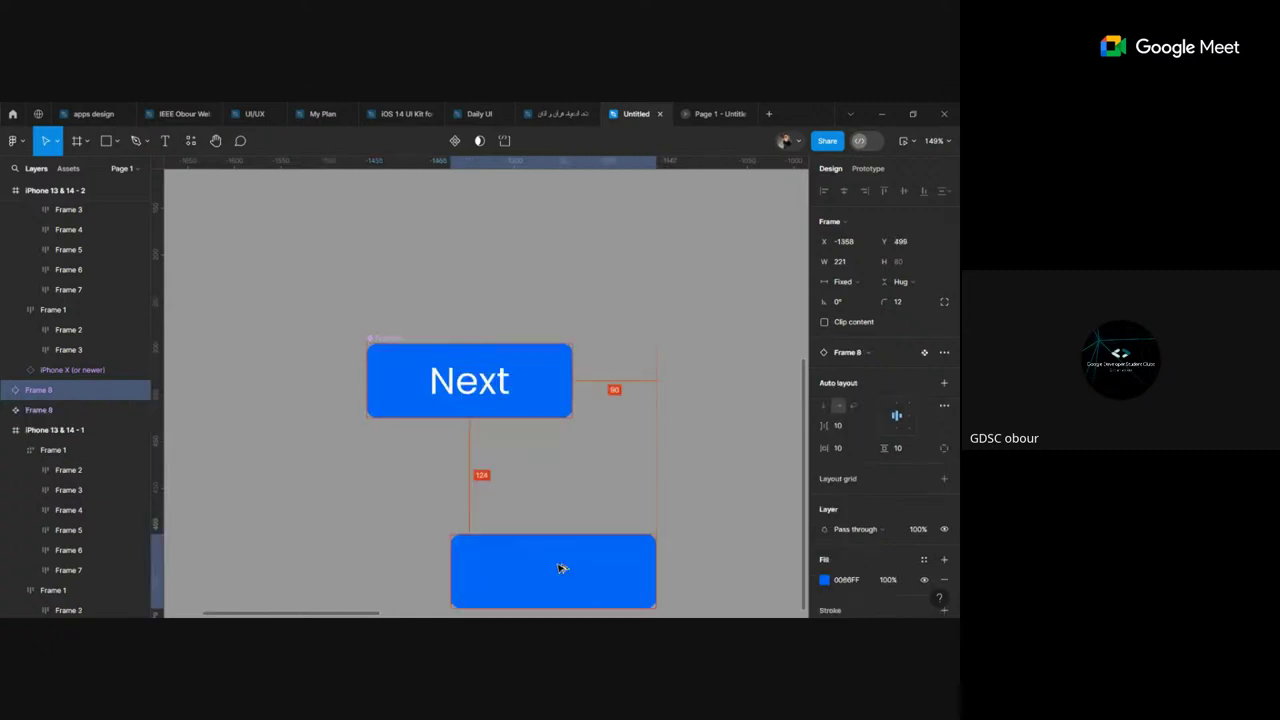
pyautogui.keyDown('alt'); pyautogui.moveTo(406, 400); pyautogui.dragTo(322, 536); pyautogui.keyUp('alt')
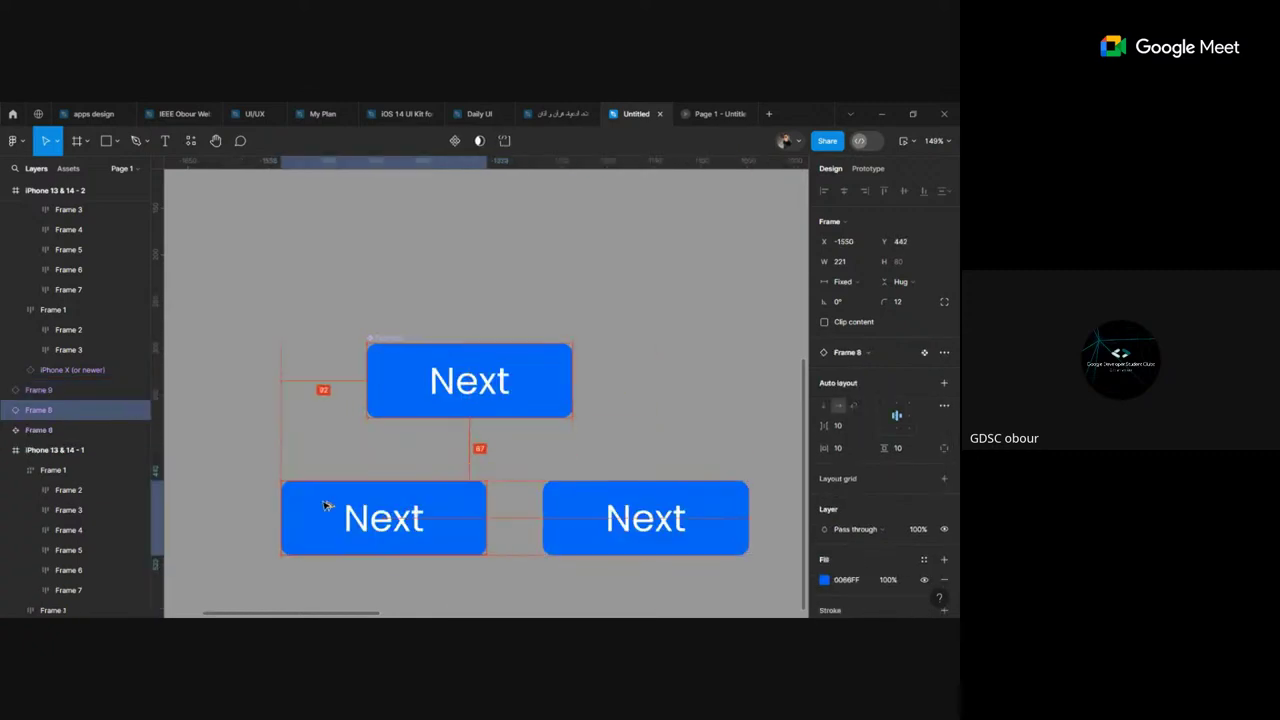
pyautogui.keyDown('alt'); pyautogui.moveTo(399, 391); pyautogui.dragTo(190, 370); pyautogui.keyUp('alt')
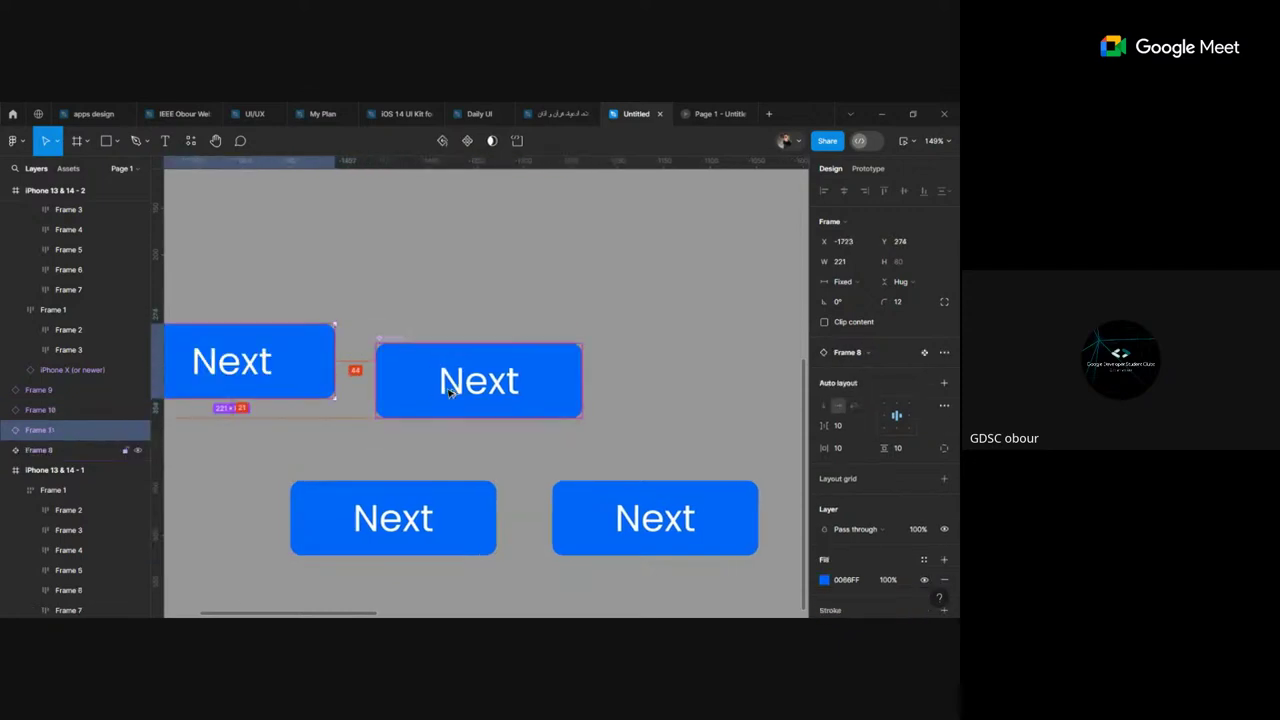
pyautogui.moveTo(452, 410)
pyautogui.keyDown('alt'); pyautogui.mouseDown()
pyautogui.moveTo(470, 257)
pyautogui.moveTo(737, 386)
pyautogui.mouseUp(); pyautogui.keyUp('alt')
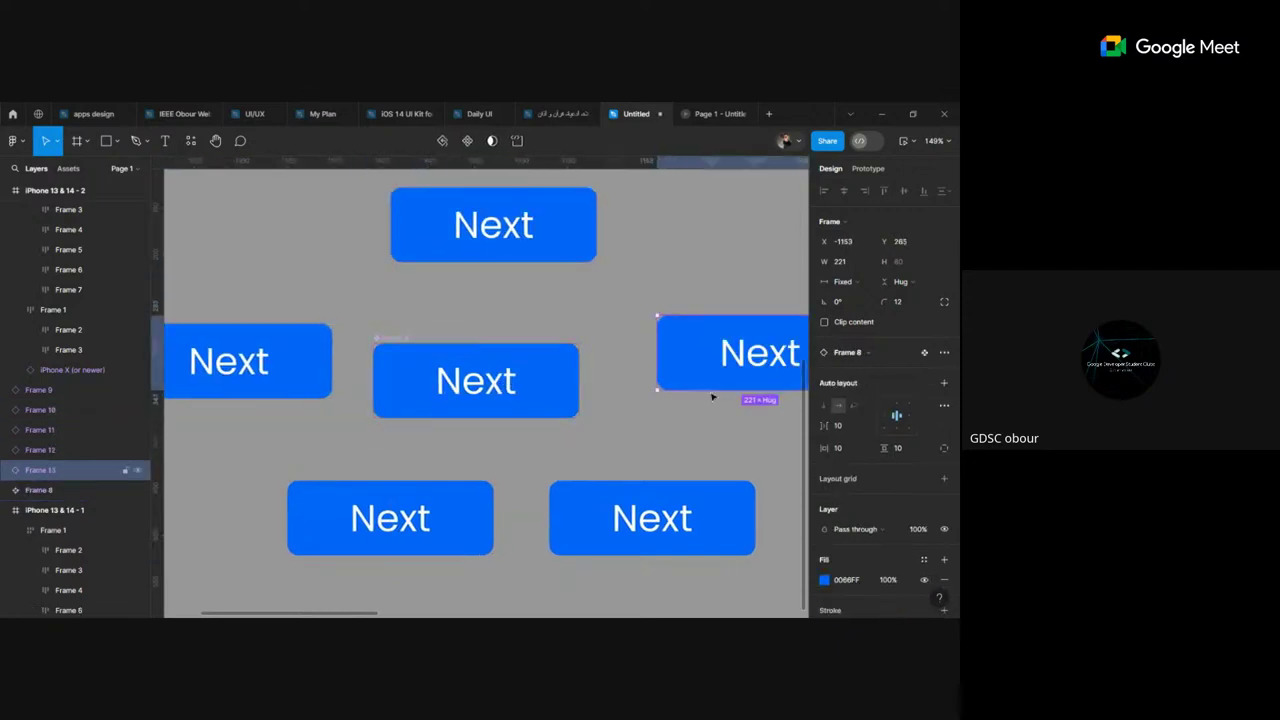
pyautogui.scroll(-1, 607, 407)
pyautogui.click(237, 340)
pyautogui.keyDown('ctrl'); pyautogui.scroll(-2, 237, 341); pyautogui.keyUp('ctrl')
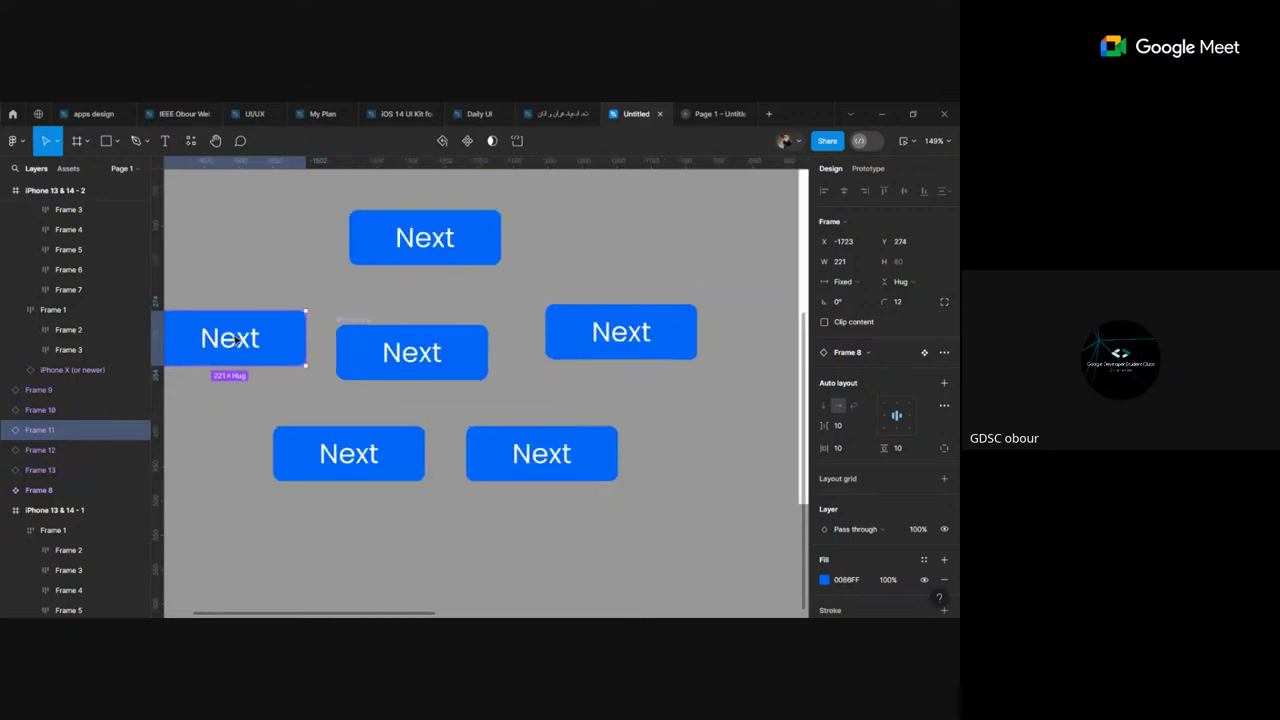
pyautogui.keyDown('ctrl'); pyautogui.scroll(-3, 237, 340); pyautogui.keyUp('ctrl')
pyautogui.moveTo(230, 338); pyautogui.dragTo(191, 420)
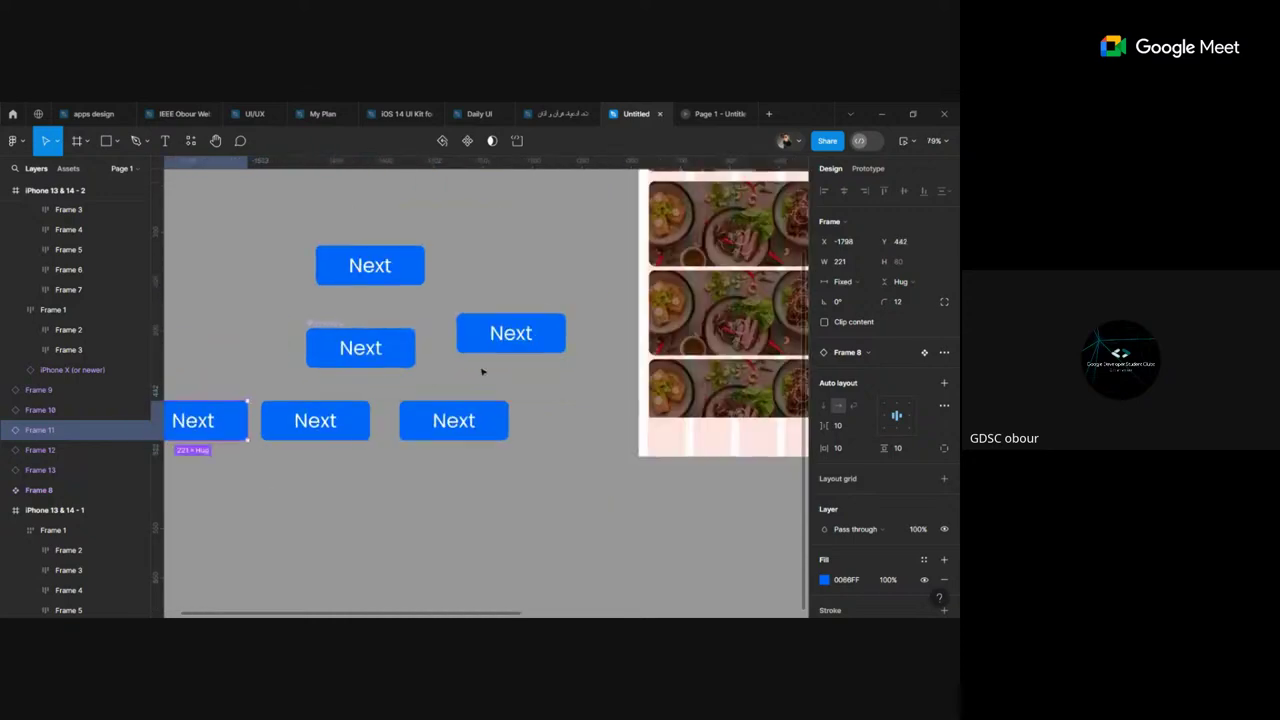
pyautogui.moveTo(503, 336); pyautogui.dragTo(572, 427)
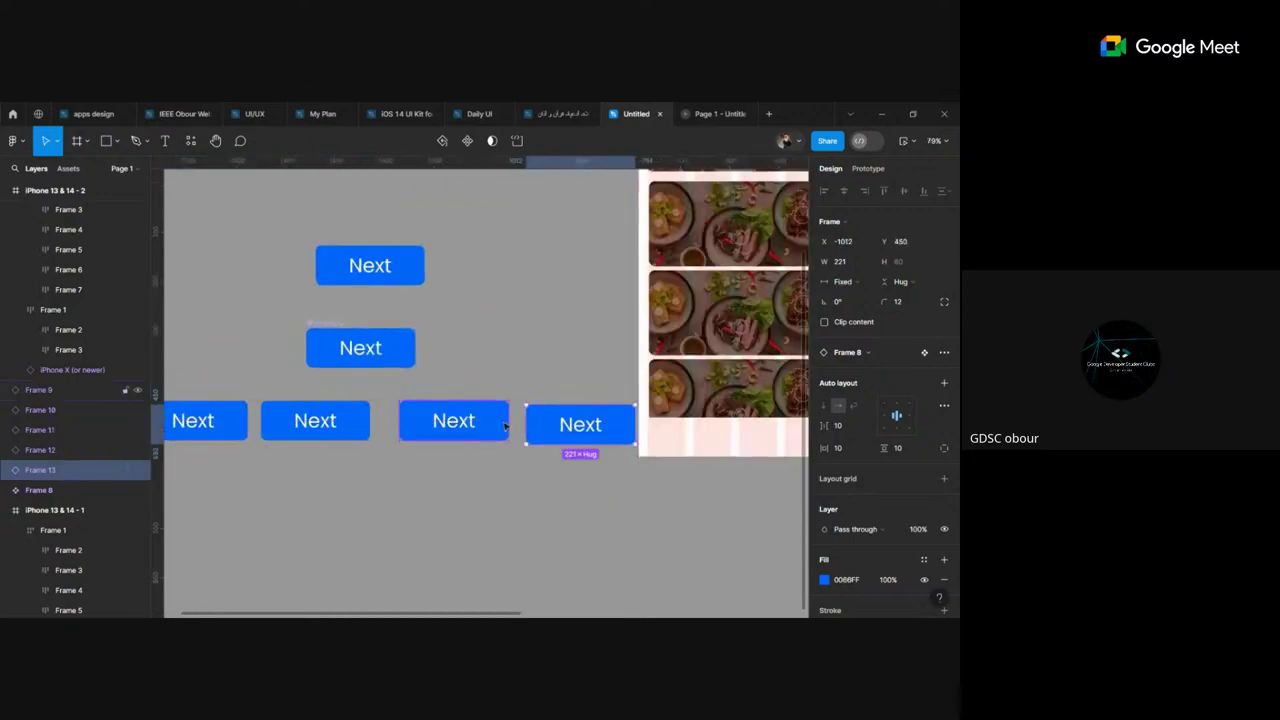
# Step: Close the gaps between the row's Next buttons and nudge the middle button slightly left
pyautogui.click(465, 425)
pyautogui.moveTo(465, 425); pyautogui.dragTo(448, 425)
pyautogui.moveTo(563, 420); pyautogui.dragTo(543, 416)
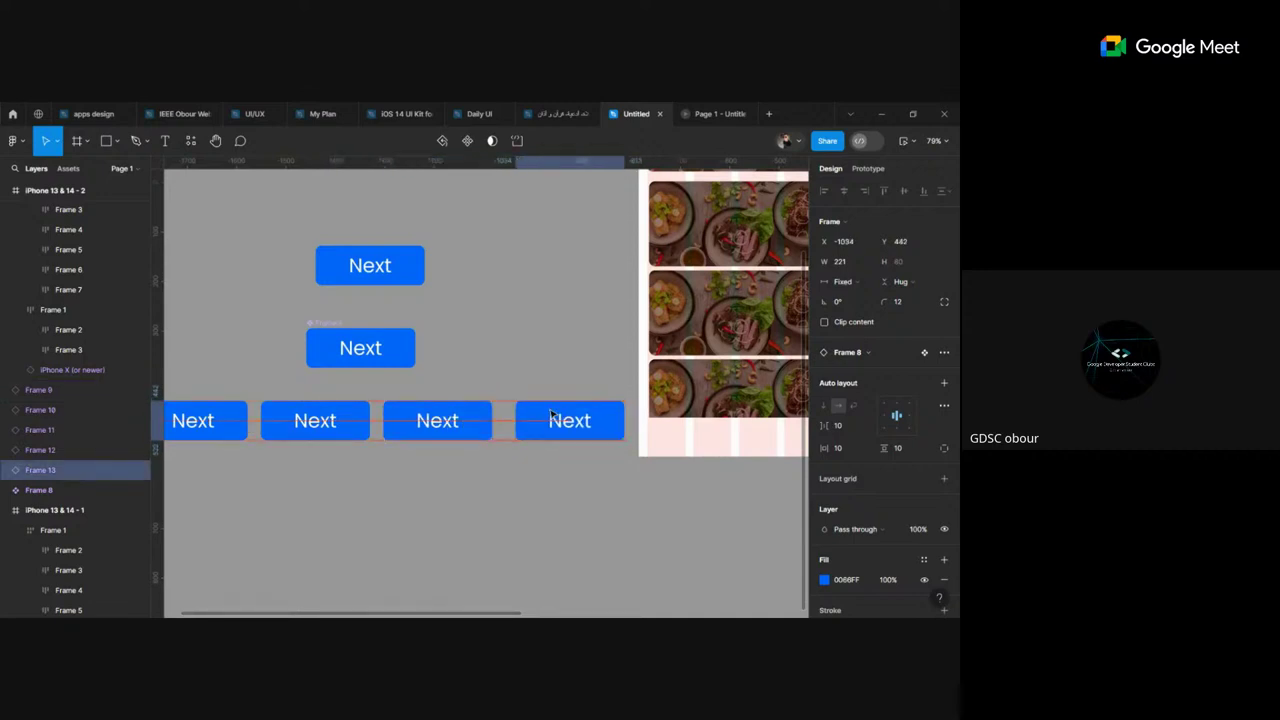
pyautogui.hscroll(-3, 545, 418)
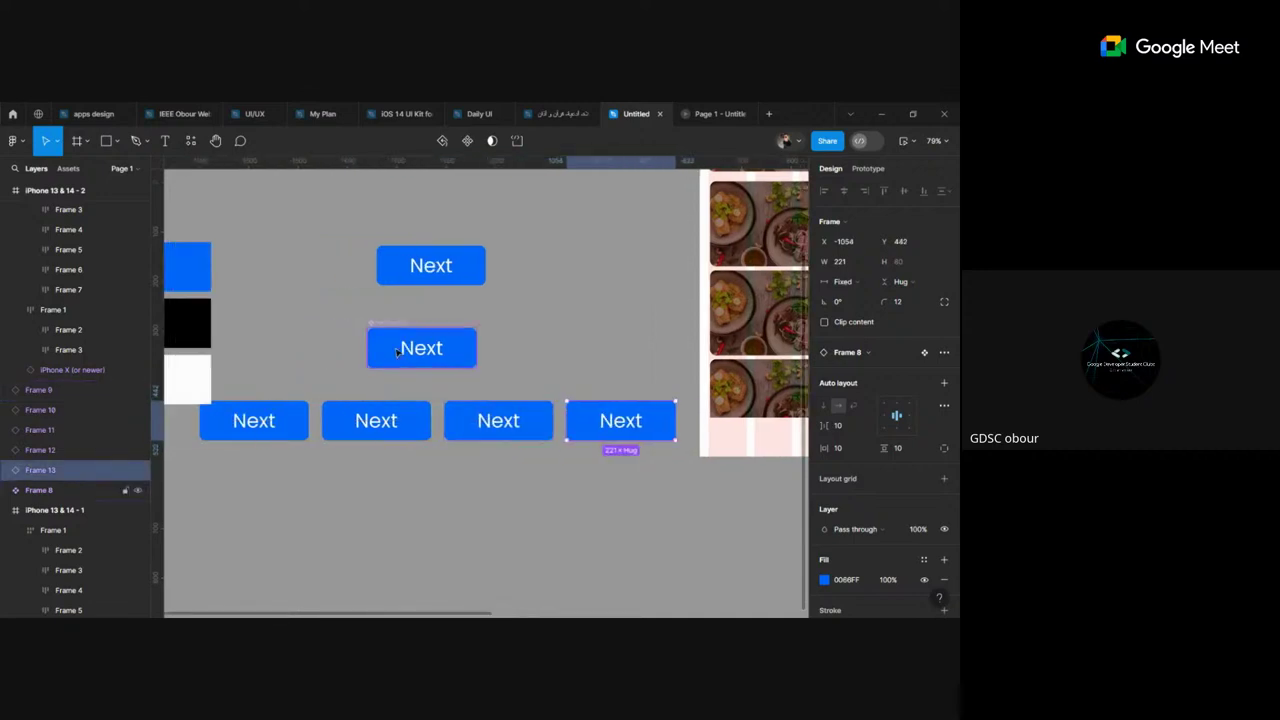
pyautogui.click(403, 348)
pyautogui.moveTo(401, 349); pyautogui.dragTo(394, 349)
pyautogui.hscroll(-5, 257, 264)
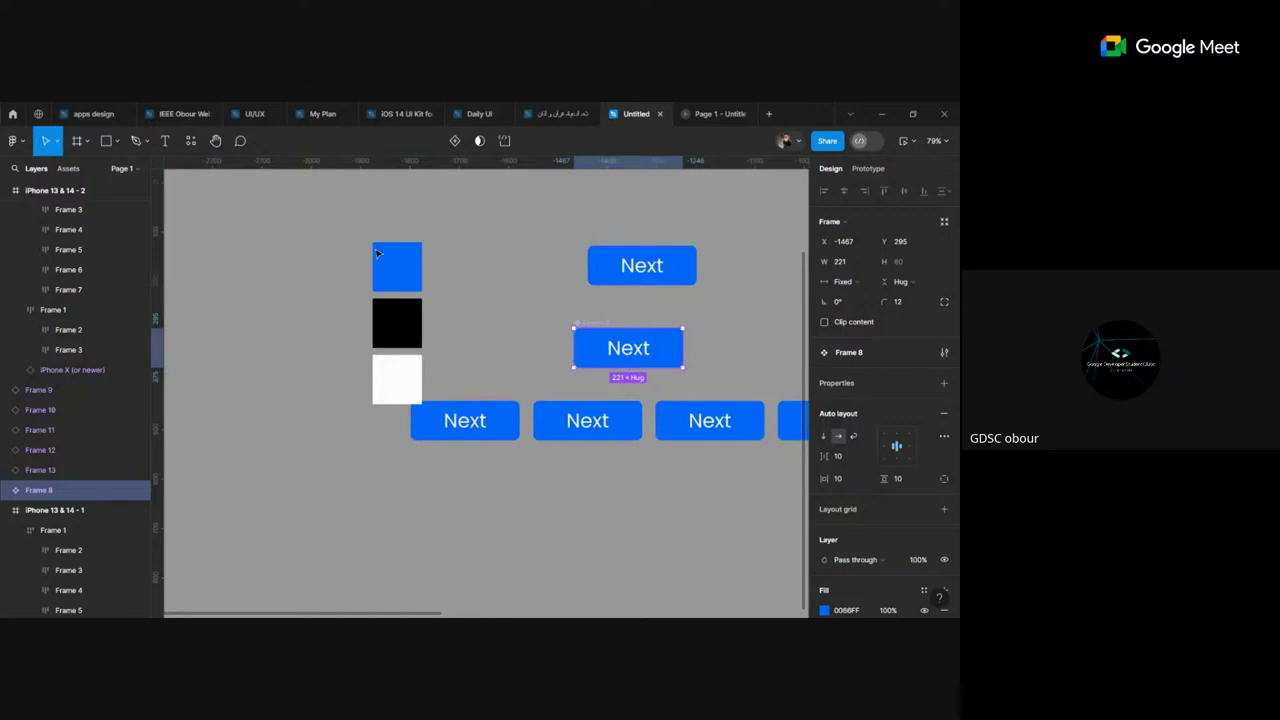
# Step: Delete the three colour squares and add the last Next copy to the row's left end
pyautogui.click(414, 371)
pyautogui.press('Delete')
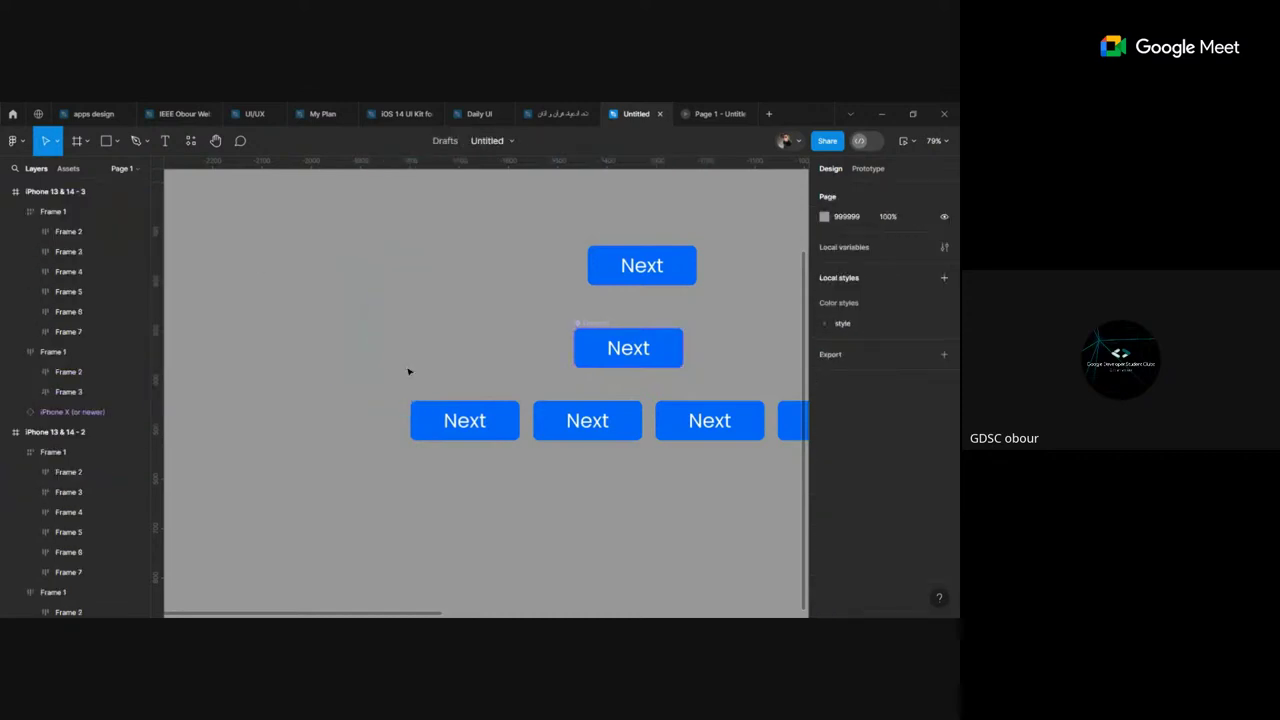
pyautogui.hscroll(3, 408, 371)
pyautogui.moveTo(571, 271); pyautogui.dragTo(404, 374)
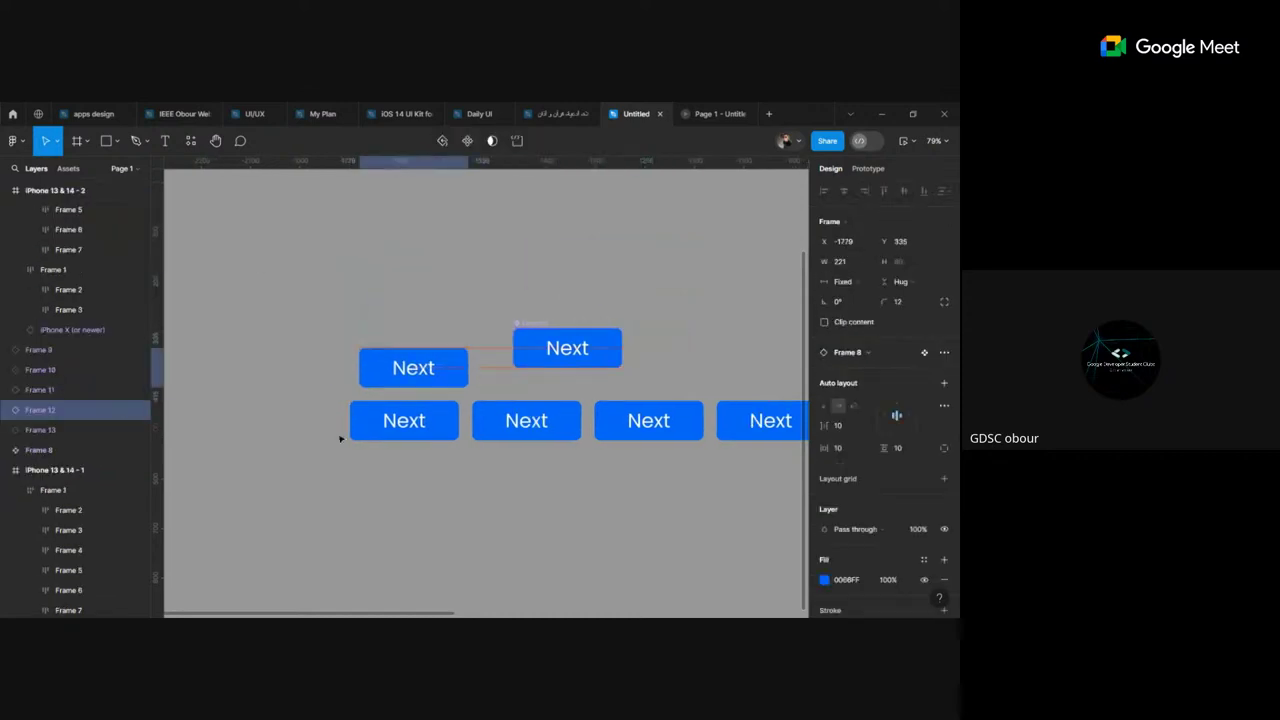
pyautogui.moveTo(340, 438); pyautogui.dragTo(362, 407)
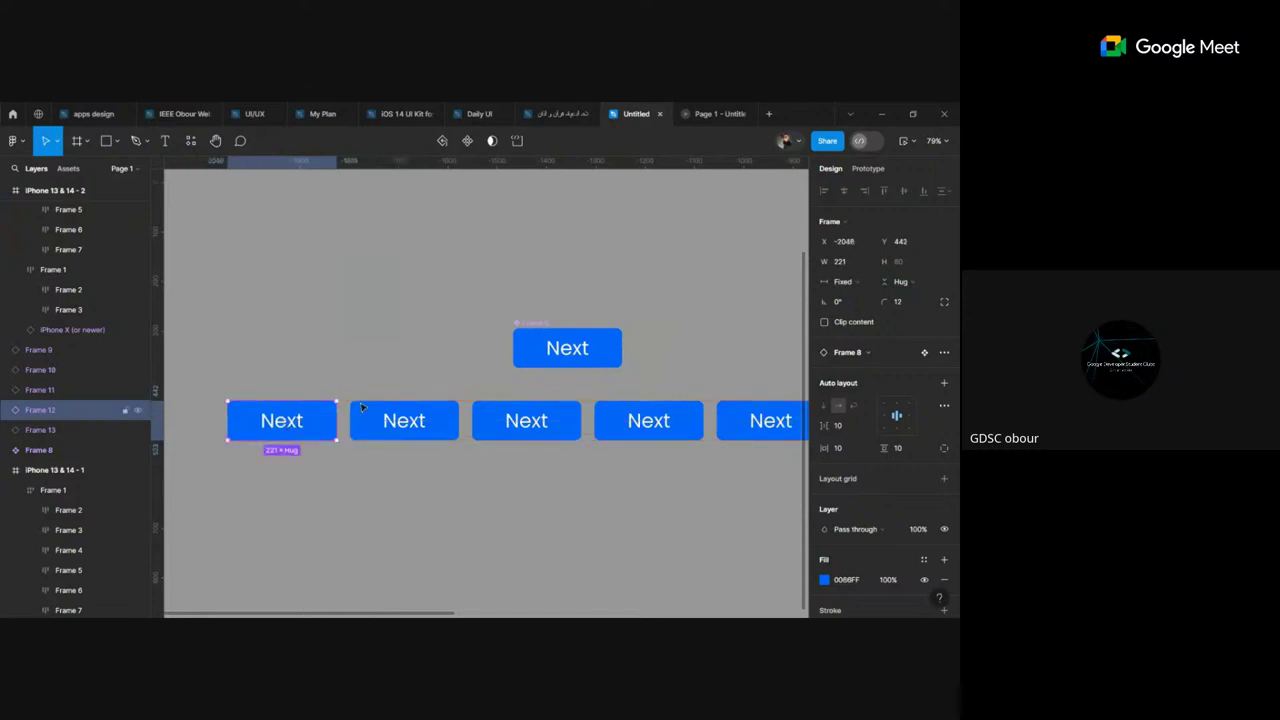
pyautogui.moveTo(578, 348); pyautogui.dragTo(538, 349)
pyautogui.scroll(-3, 541, 349)
pyautogui.hscroll(3, 541, 349)
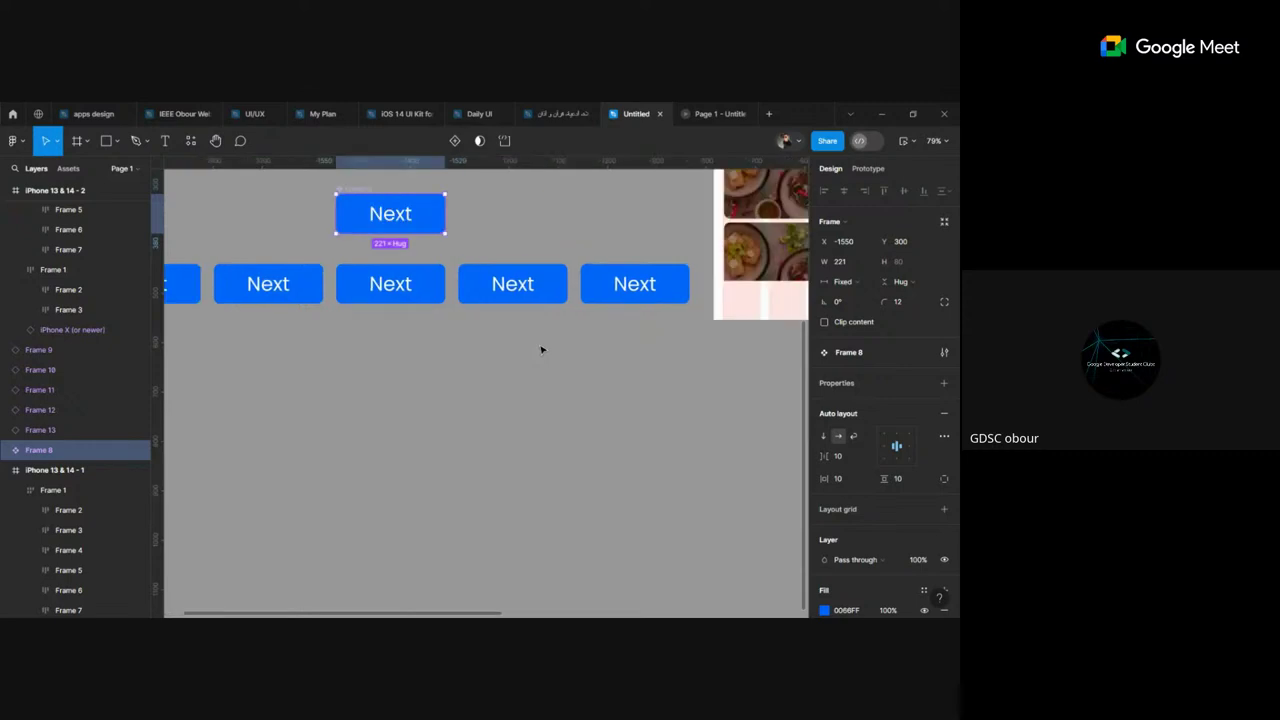
pyautogui.hscroll(2, 500, 350)
pyautogui.hscroll(-4, 464, 350)
pyautogui.scroll(3, 528, 345)
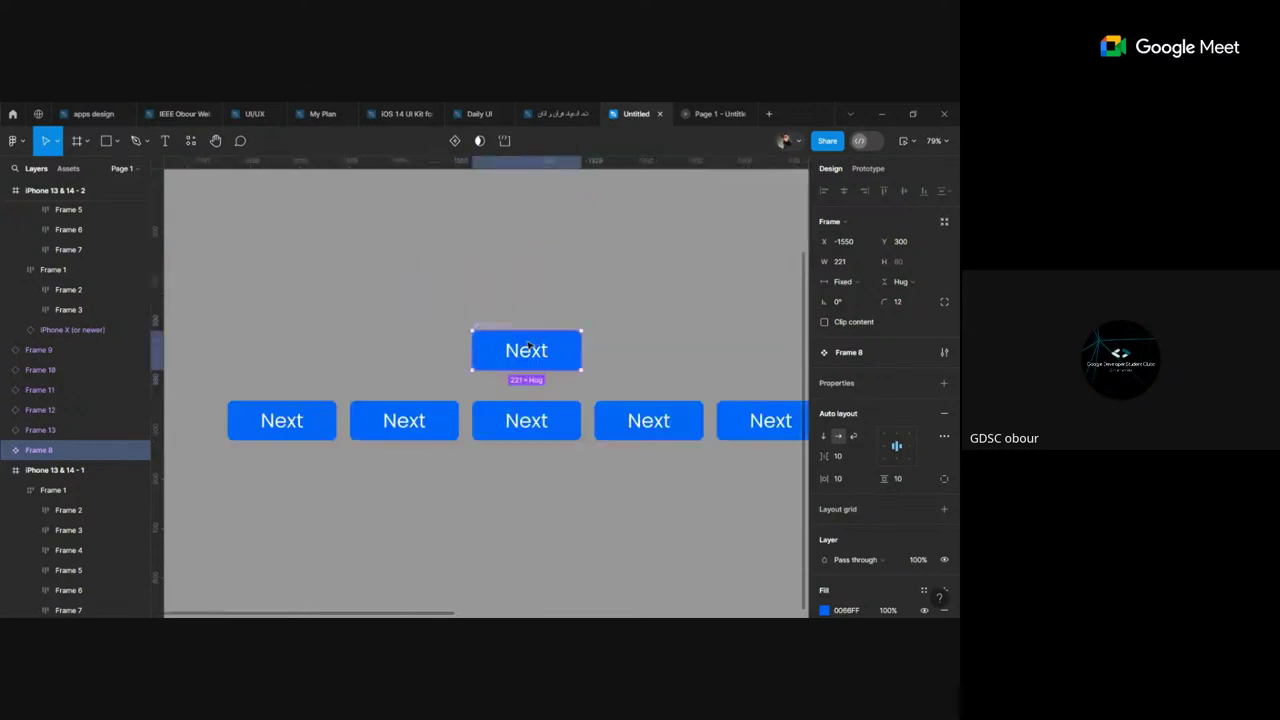
pyautogui.scroll(2, 494, 350)
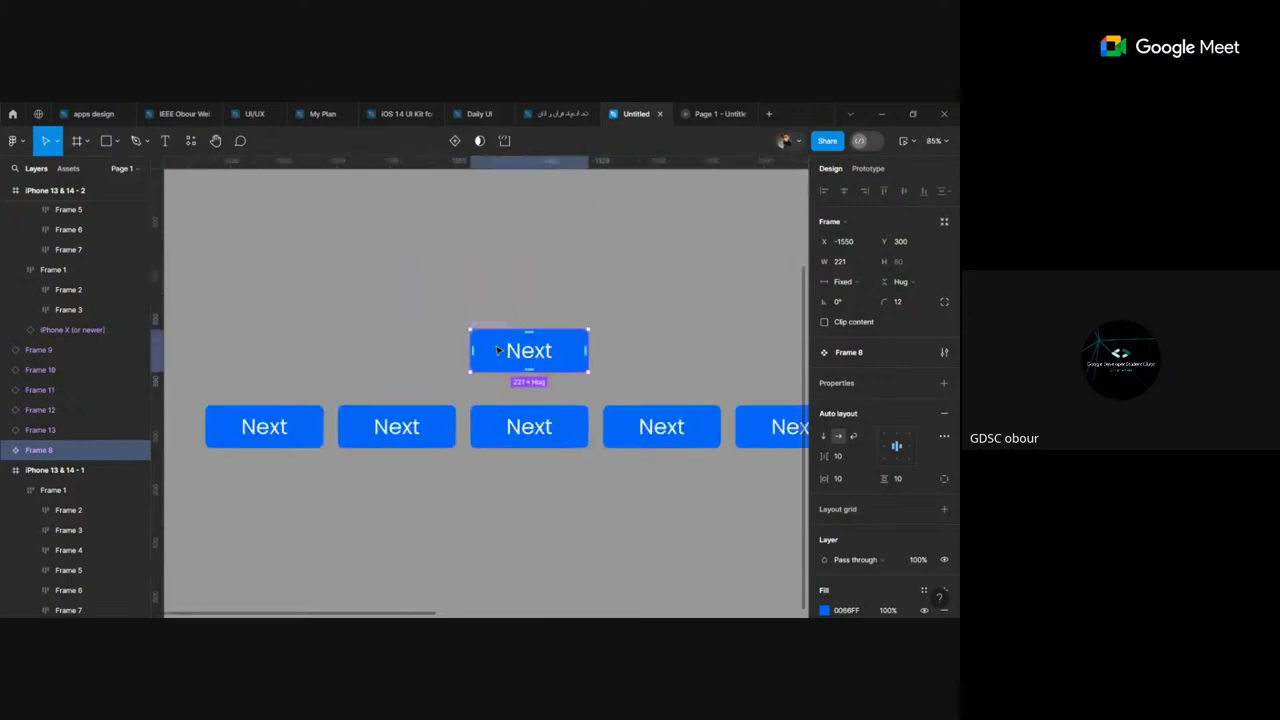
pyautogui.scroll(2, 494, 350)
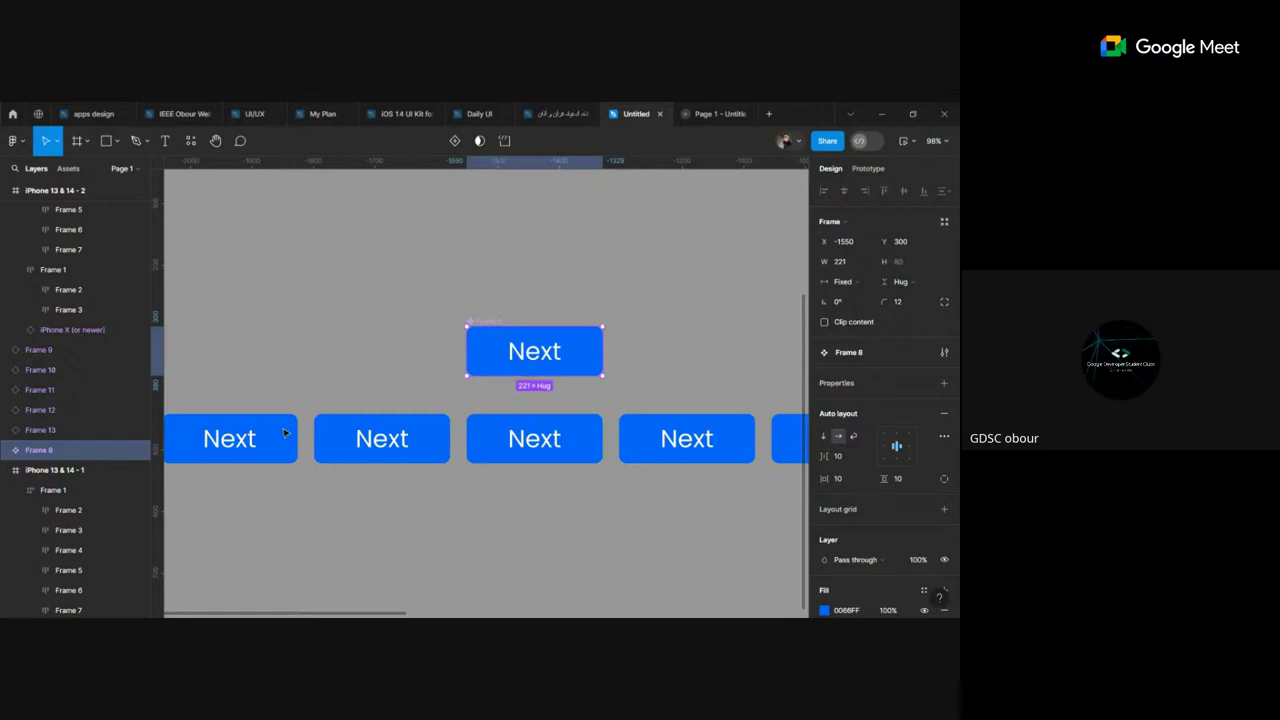
pyautogui.click(440, 438)
pyautogui.press('Tab')
pyautogui.press('Tab')
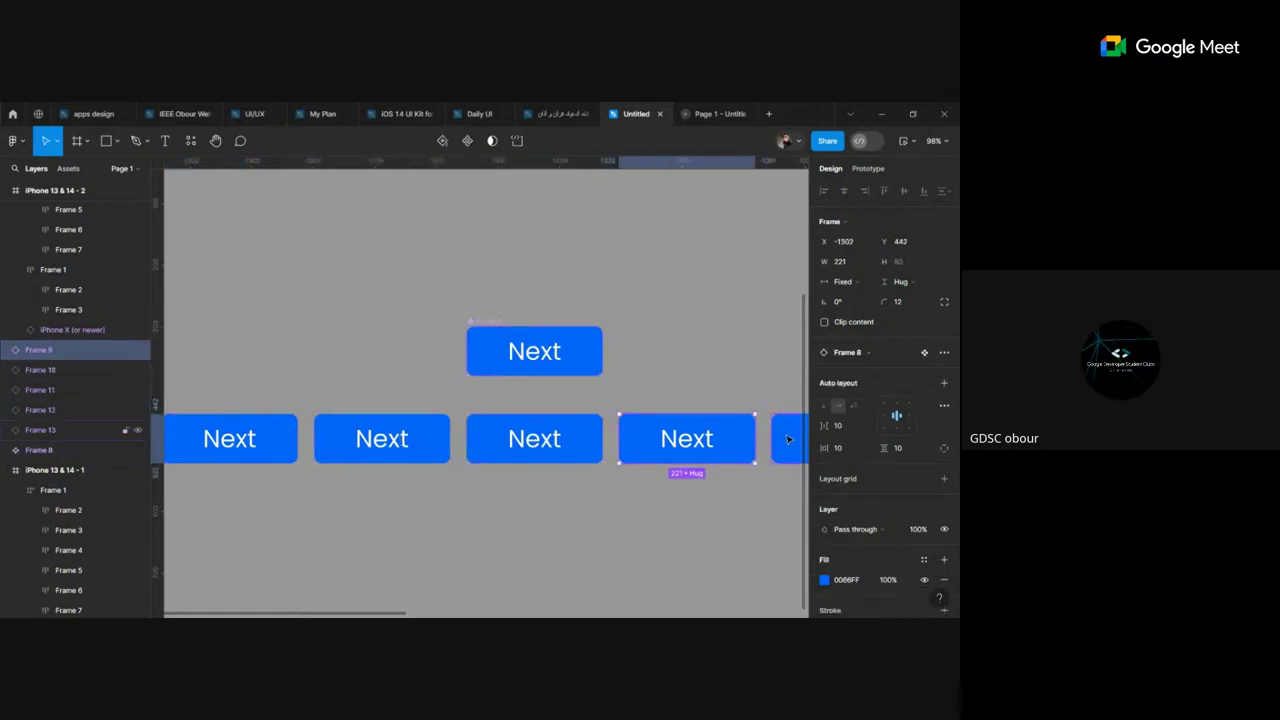
pyautogui.press('Tab')
pyautogui.click(575, 350)
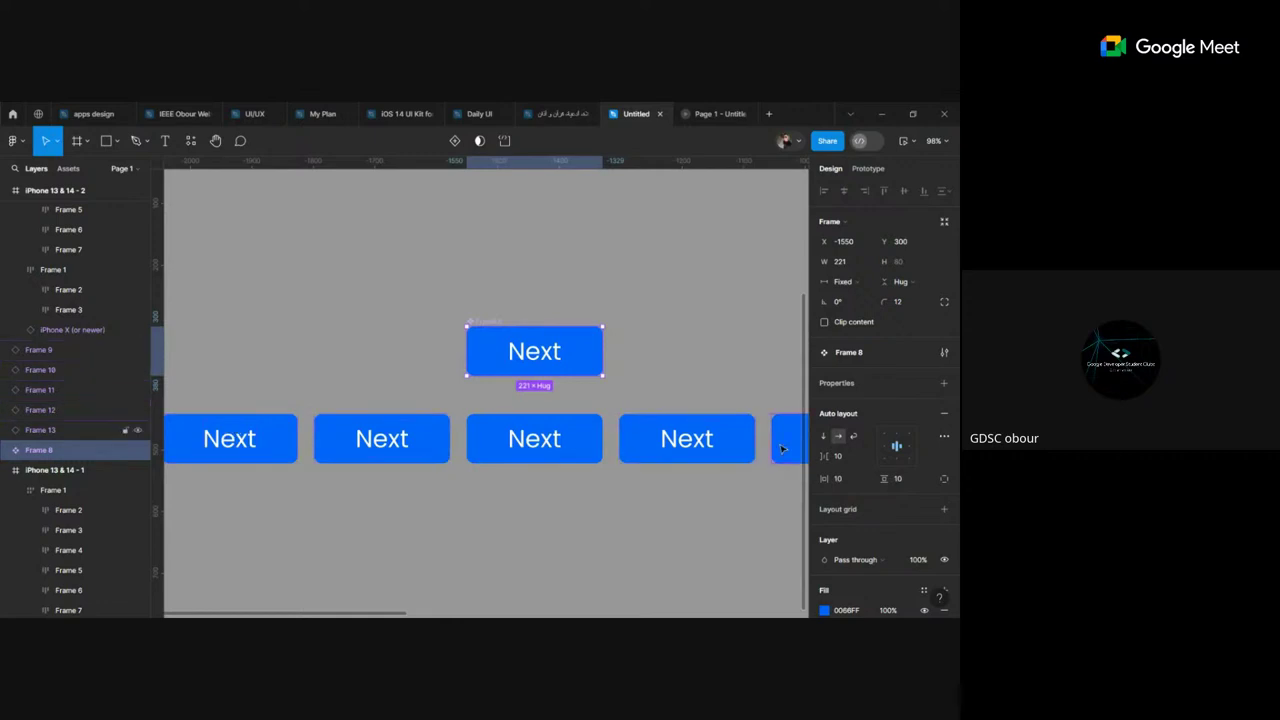
pyautogui.scroll(-3, 783, 448)
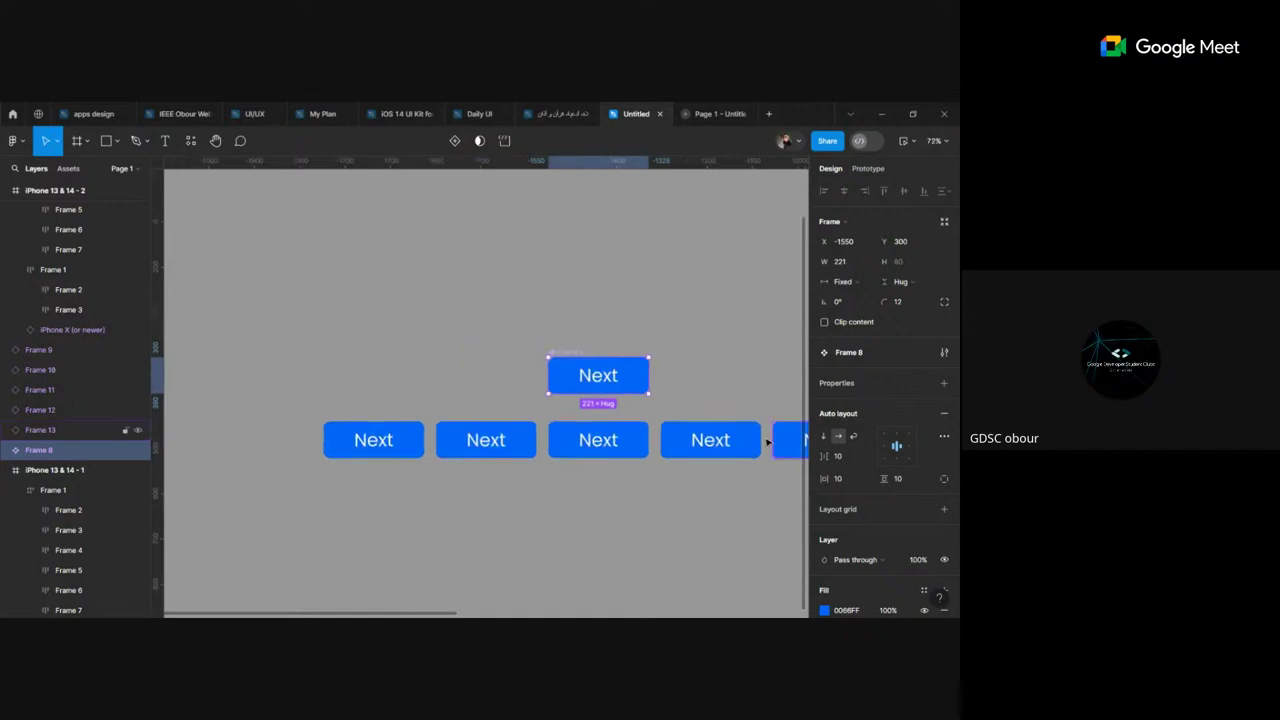
pyautogui.hscroll(2, 580, 393)
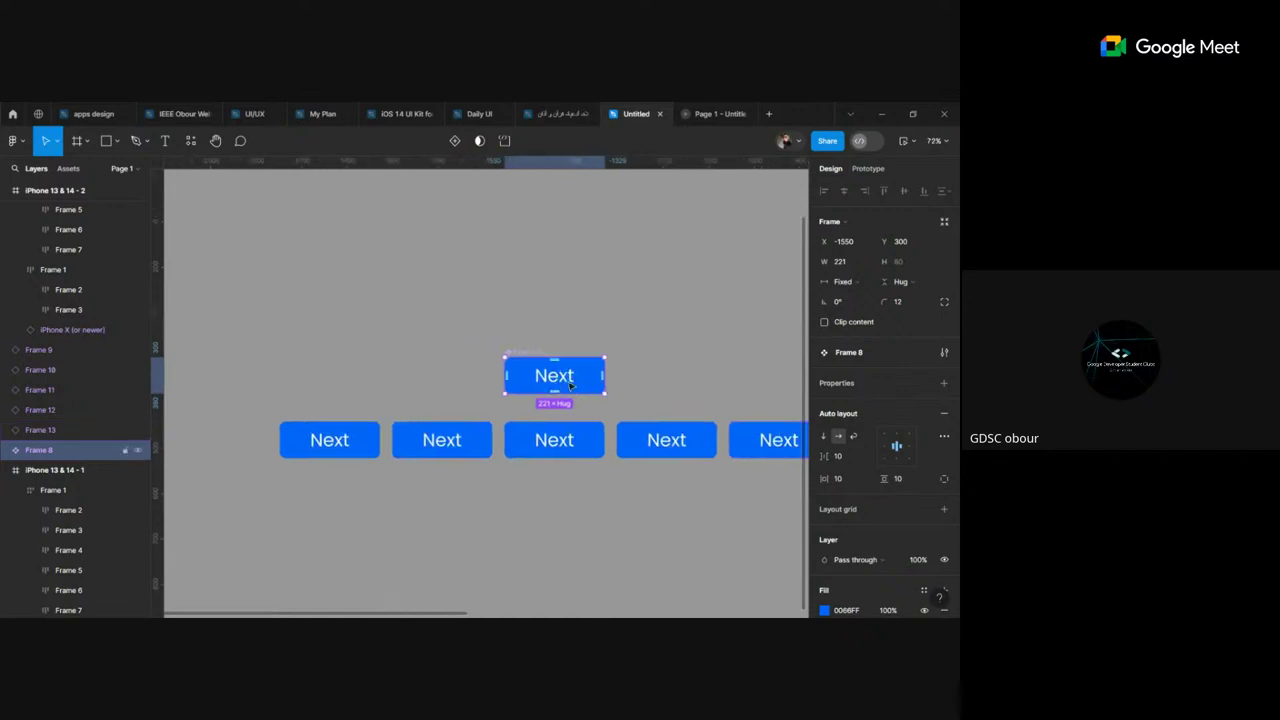
pyautogui.hscroll(1, 580, 393)
pyautogui.hscroll(1, 541, 377)
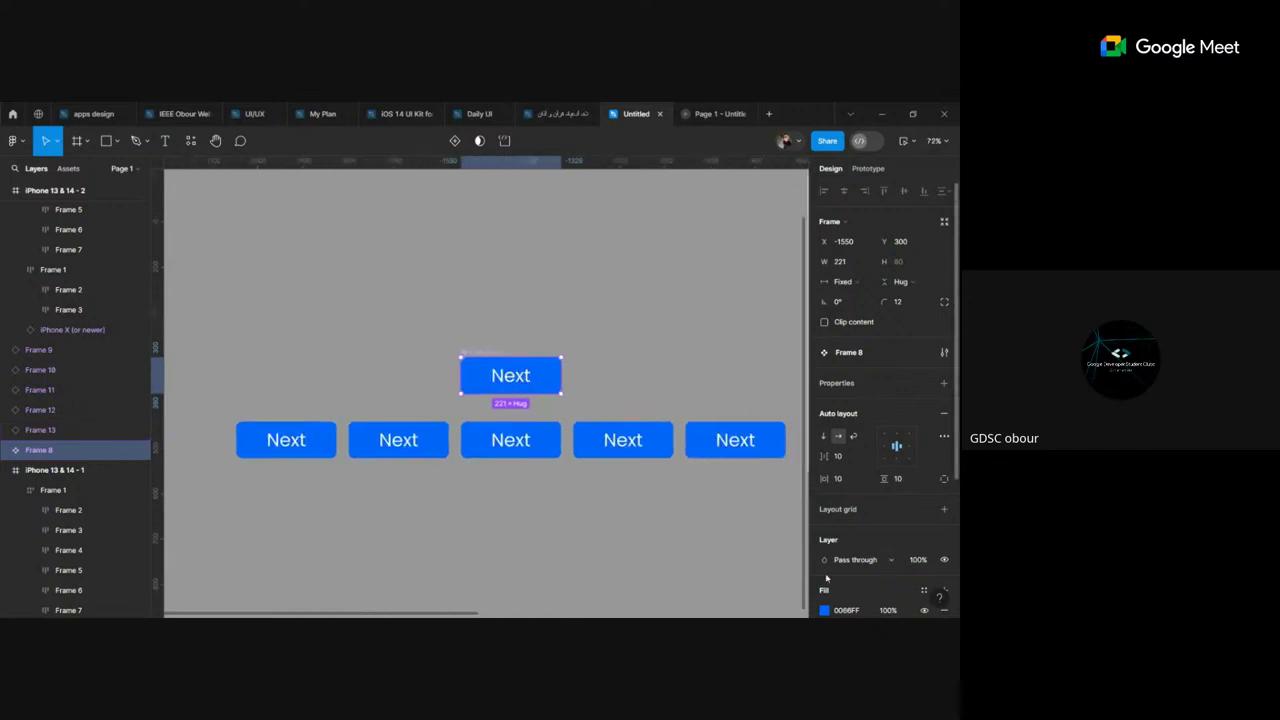
# Step: Change the Next main component's fill to pale blue ABCCFF so all instances update
pyautogui.click(826, 611)
pyautogui.moveTo(712, 418)
pyautogui.mouseDown()
pyautogui.moveTo(690, 314)
pyautogui.moveTo(709, 292)
pyautogui.mouseUp()
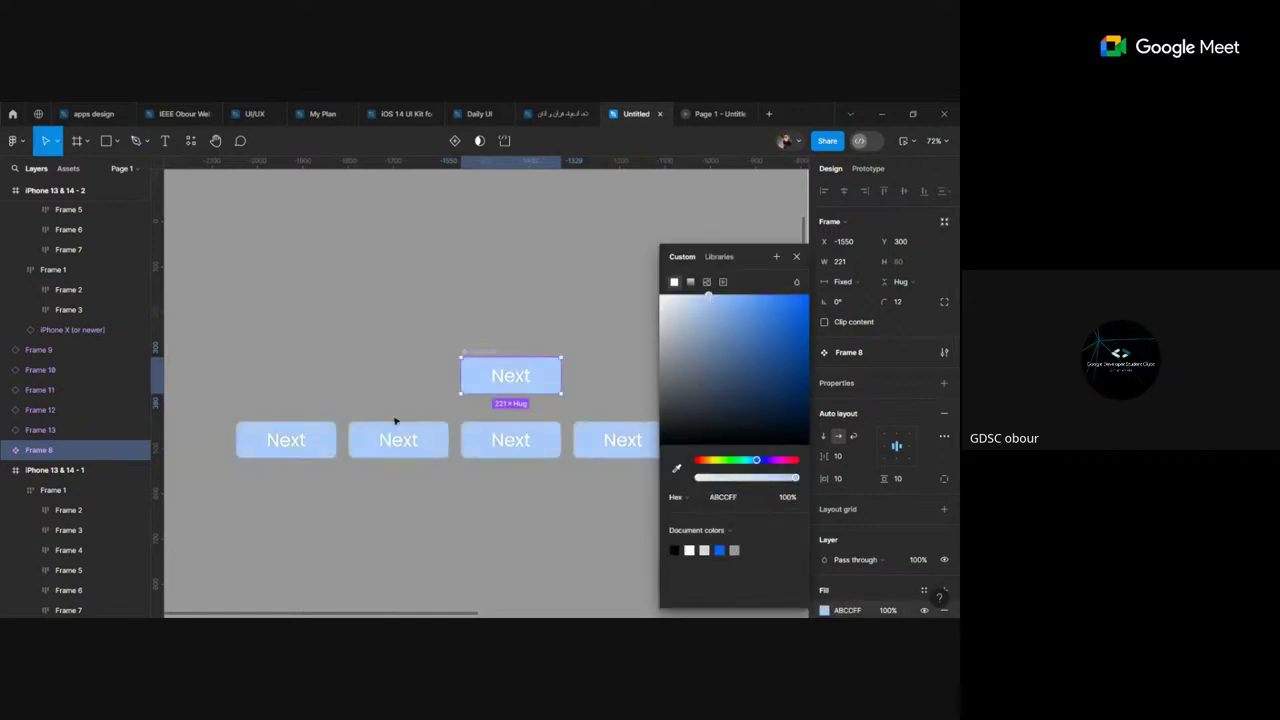
pyautogui.hscroll(4, 395, 421)
pyautogui.hscroll(-2, 357, 443)
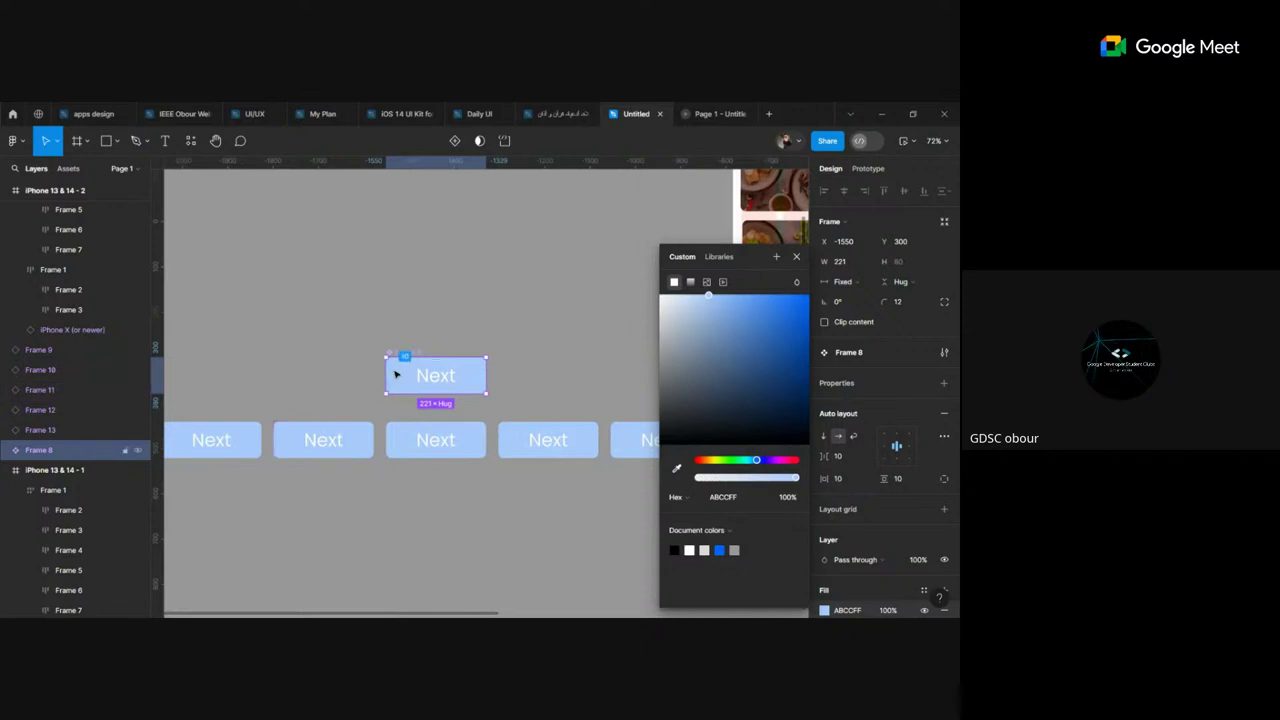
pyautogui.hscroll(-3, 549, 397)
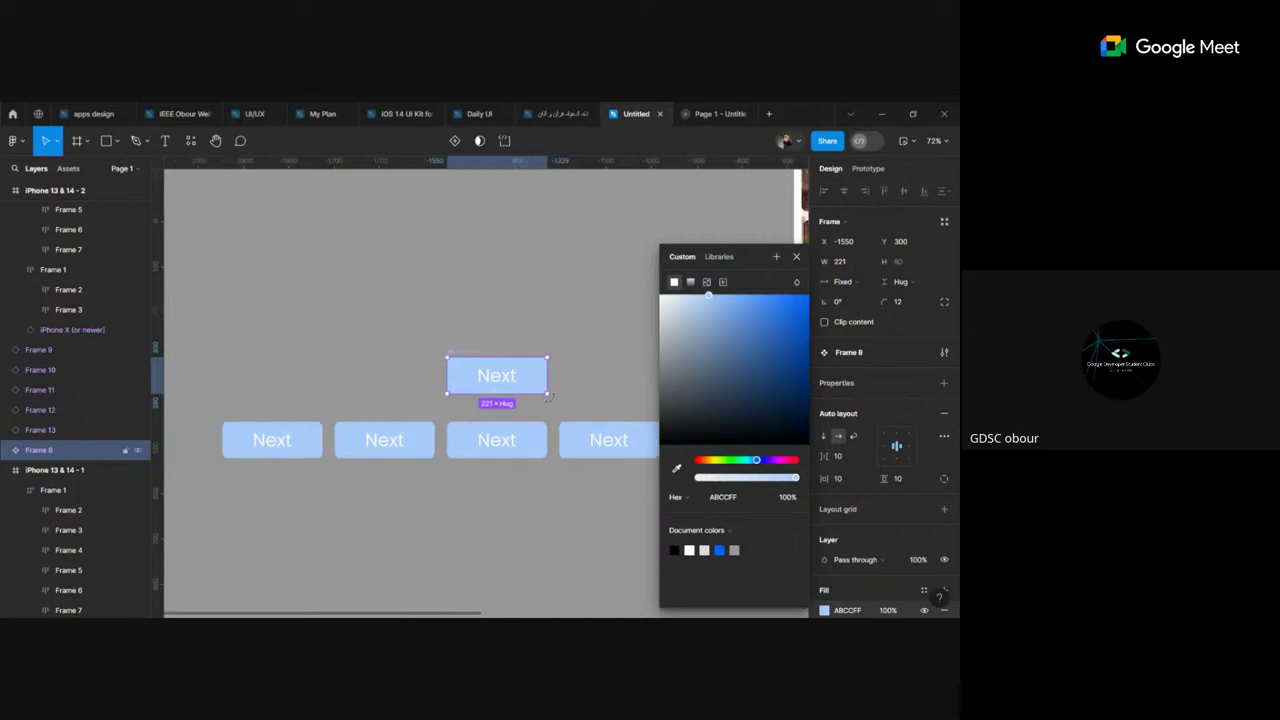
pyautogui.click(587, 377)
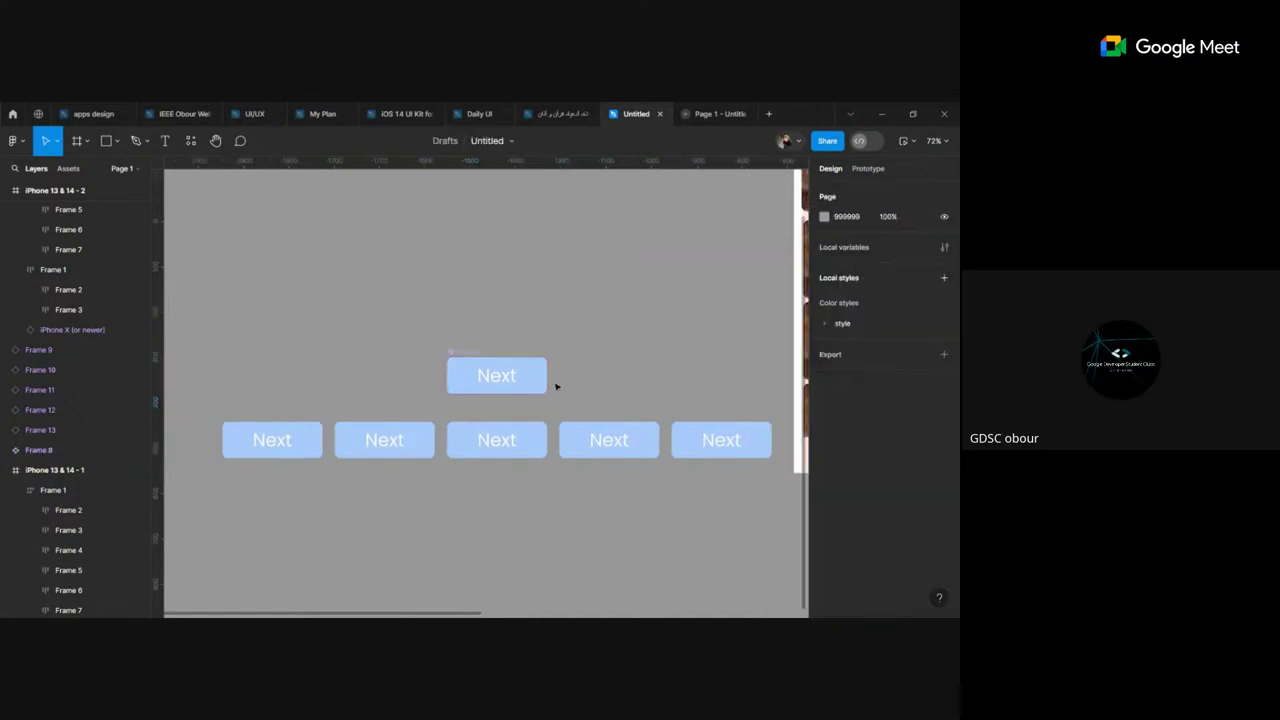
# Step: Click through the Next button instances in the row to inspect them
pyautogui.click(394, 426)
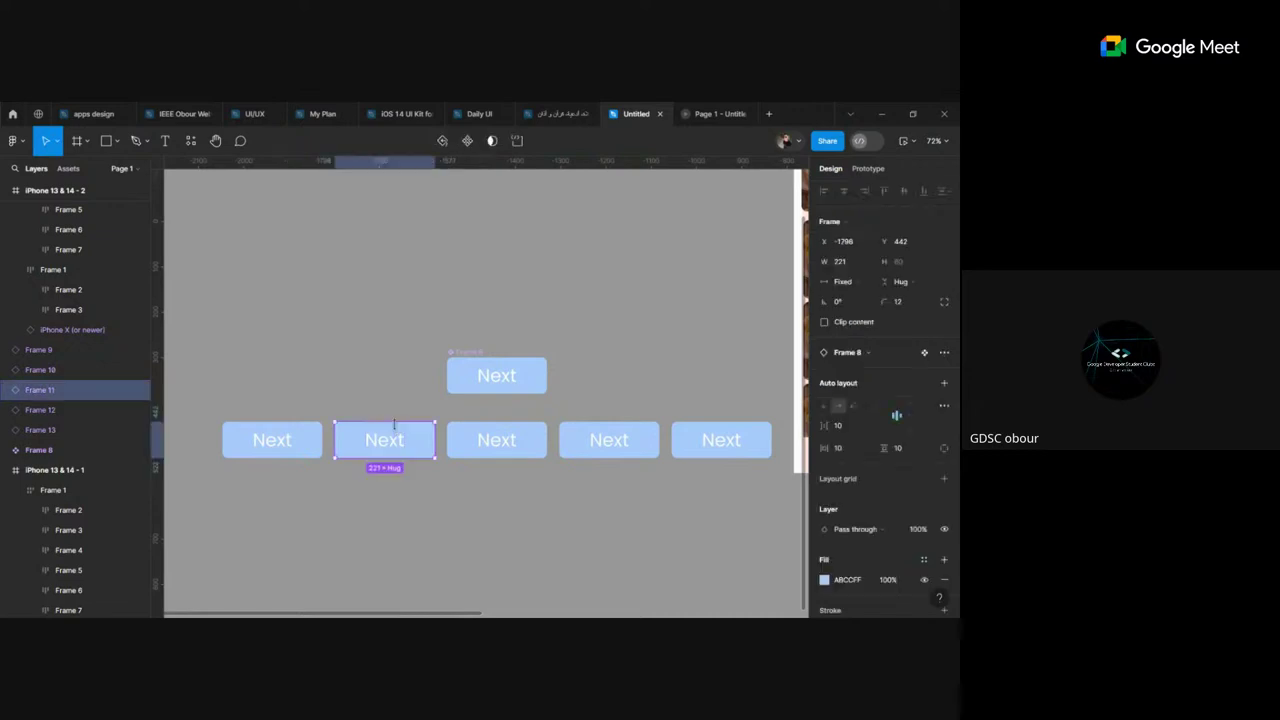
pyautogui.click(458, 357)
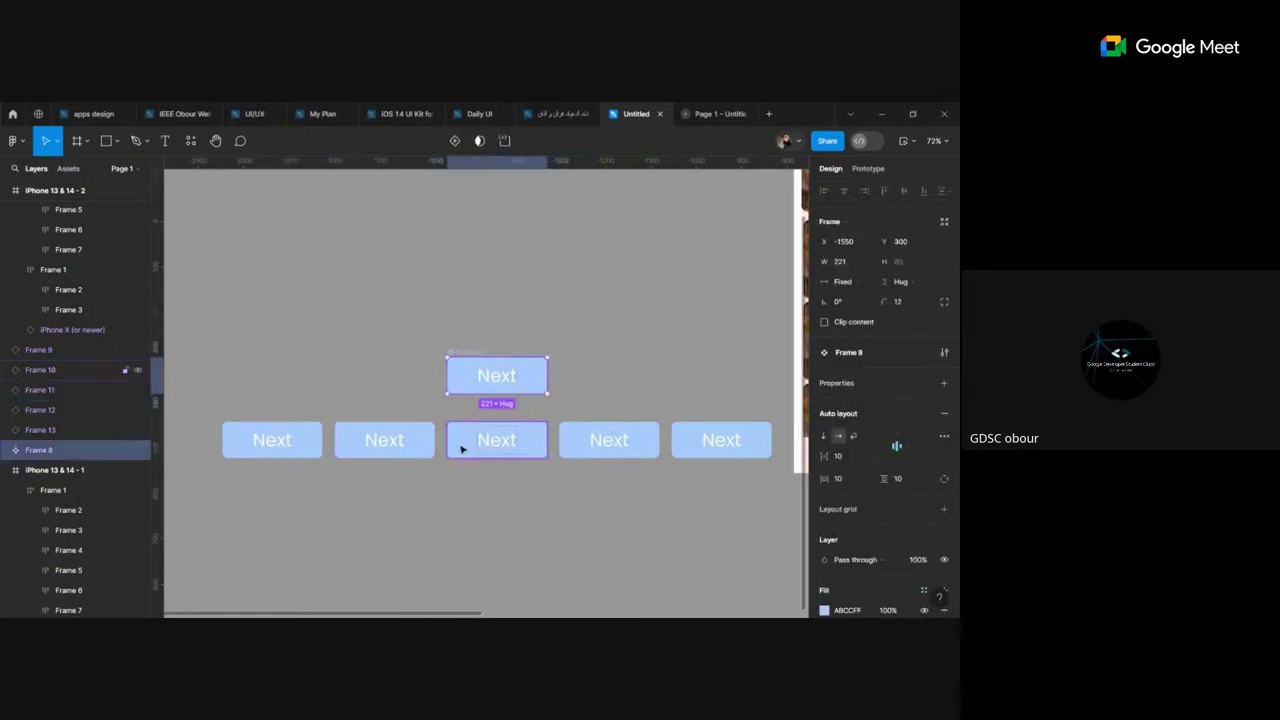
pyautogui.click(460, 449)
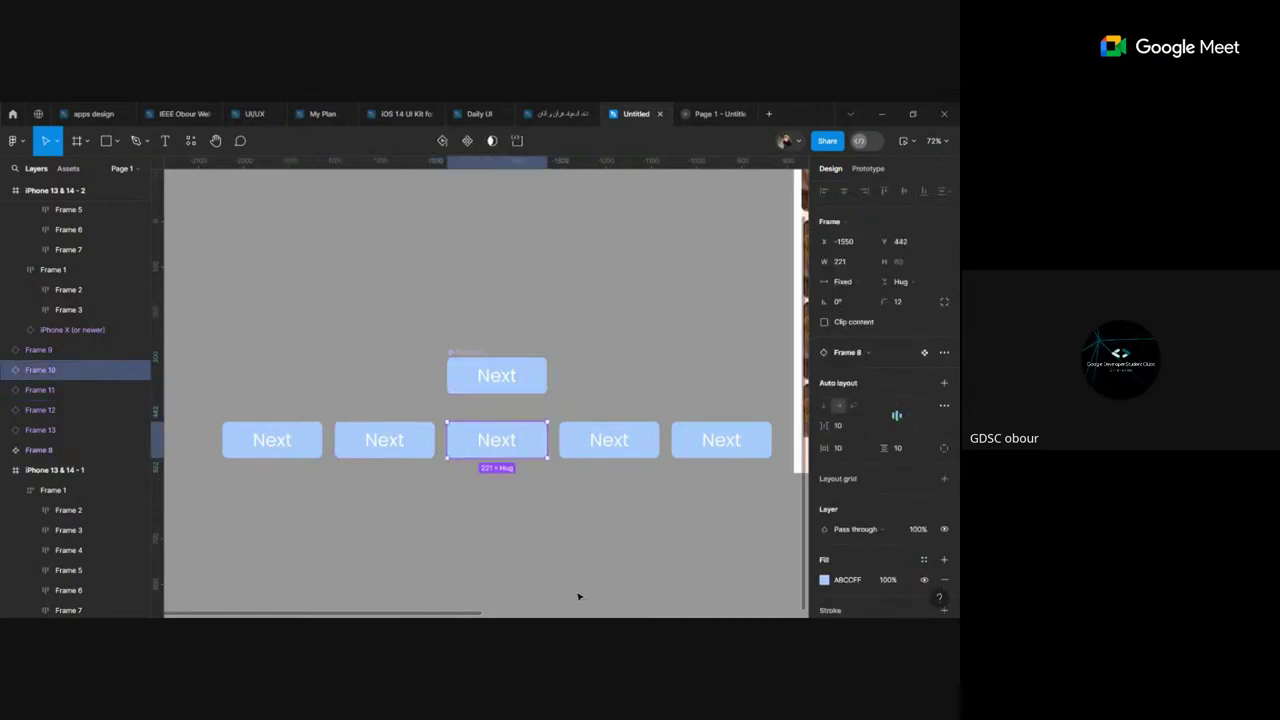
pyautogui.hscroll(-3, 541, 372)
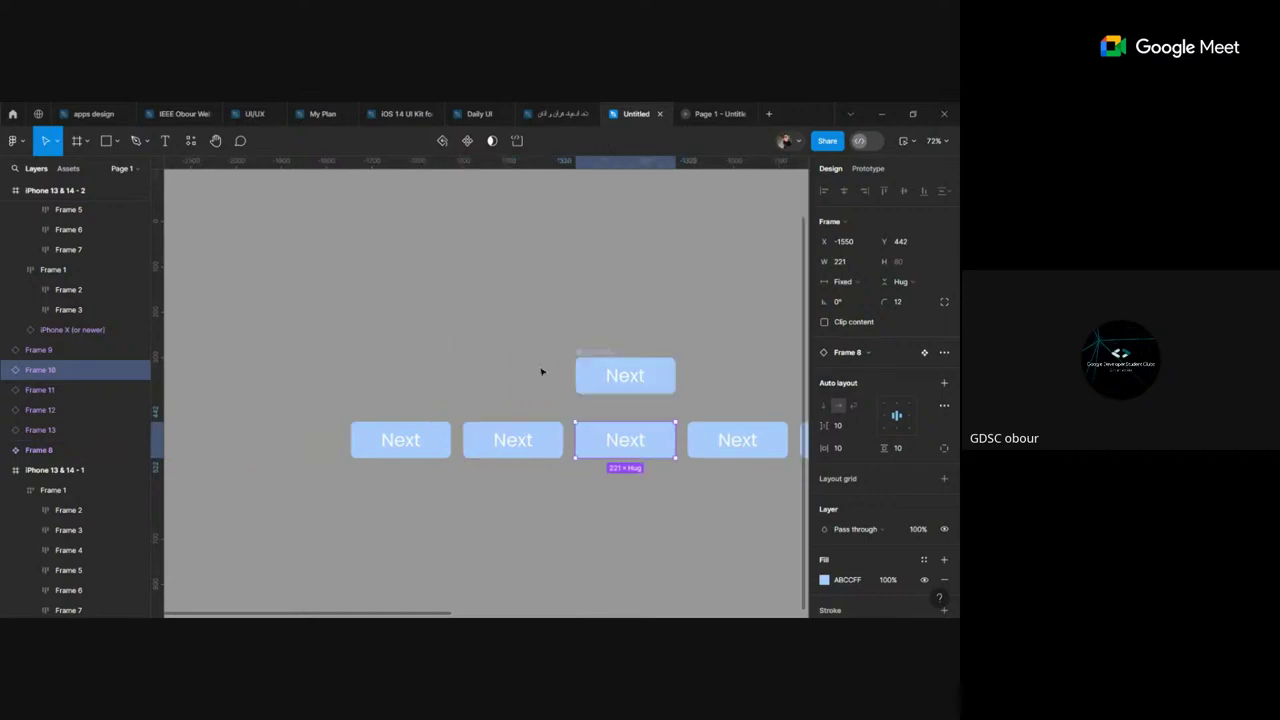
pyautogui.click(540, 350)
pyautogui.scroll(2, 540, 350)
pyautogui.scroll(3, 590, 360)
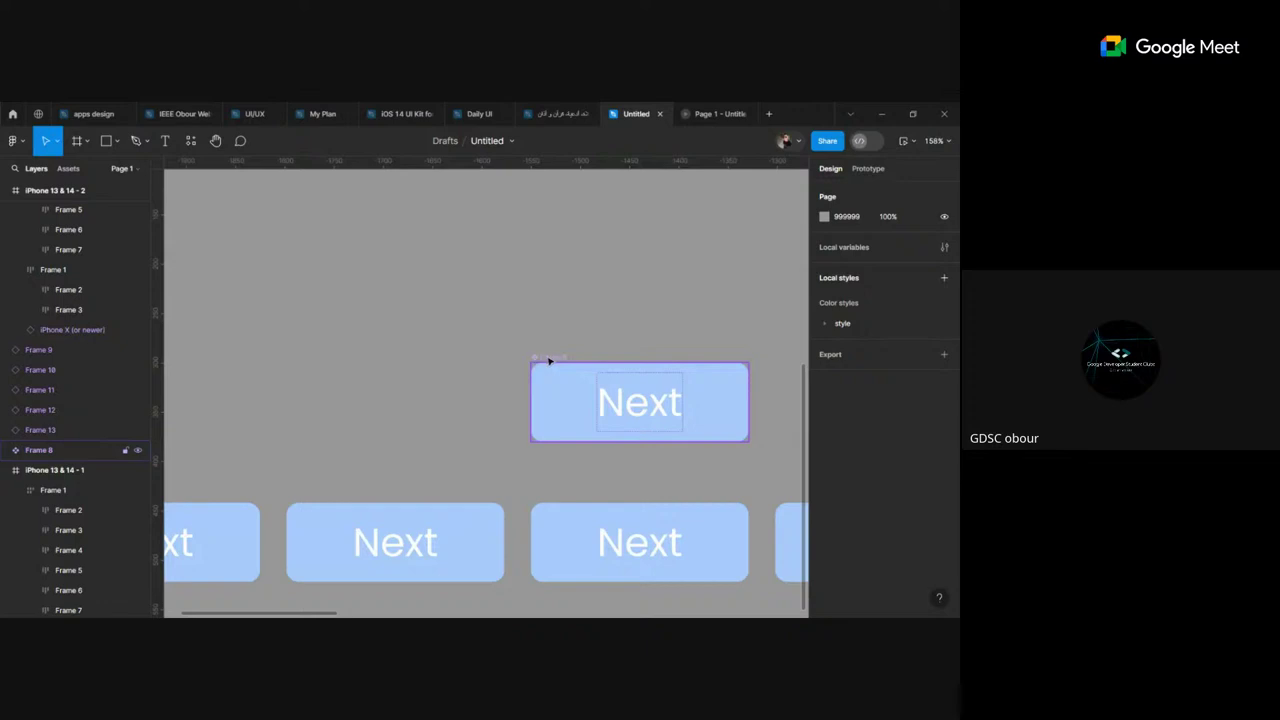
pyautogui.scroll(-1, 440, 420)
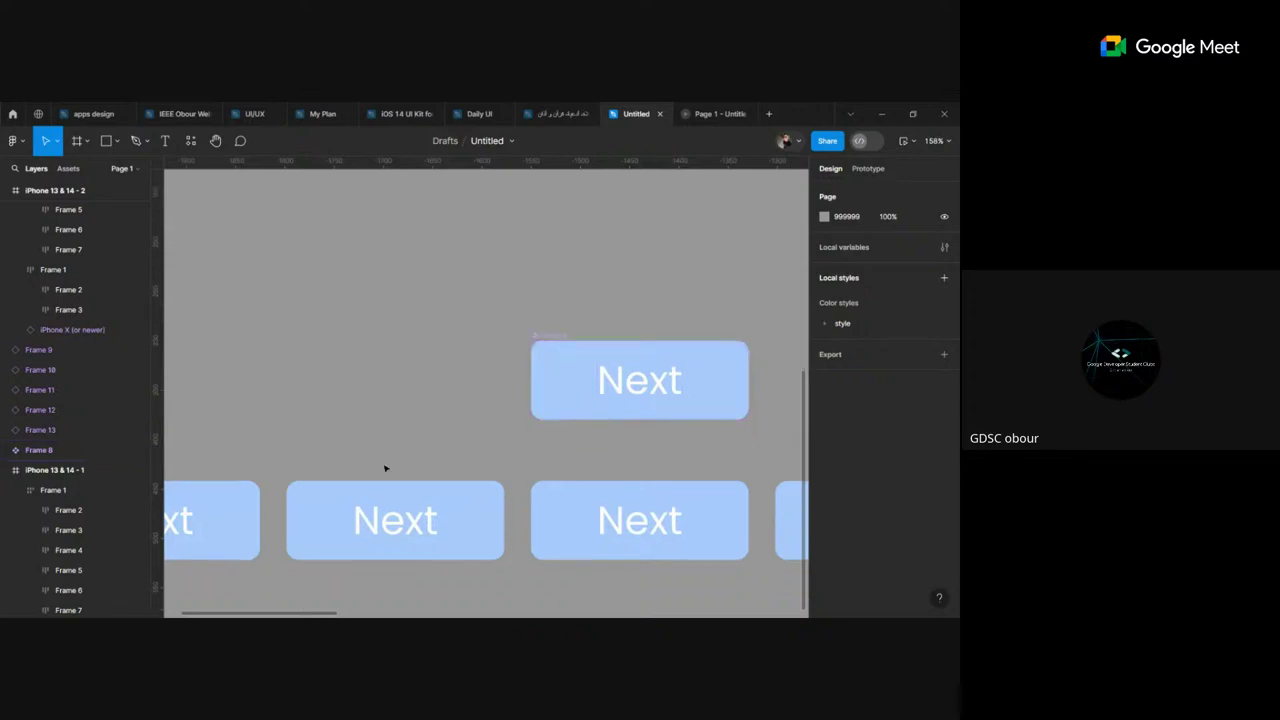
pyautogui.click(358, 514)
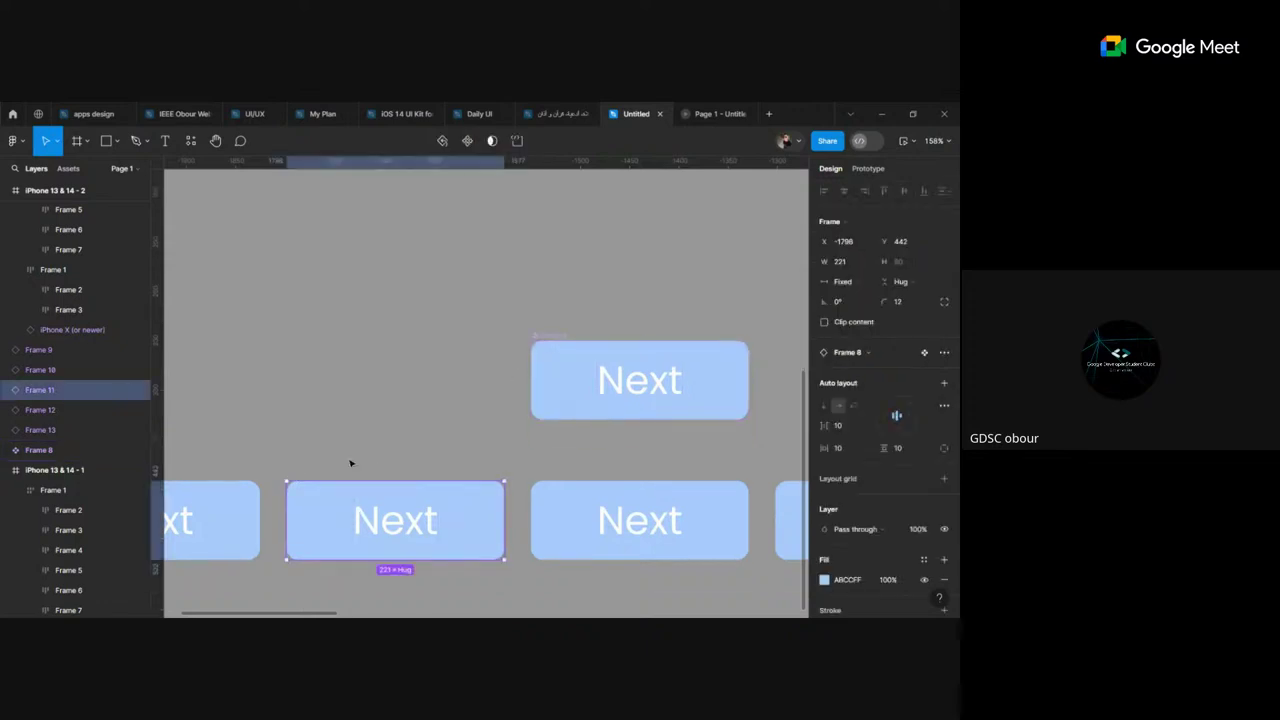
pyautogui.click(481, 392)
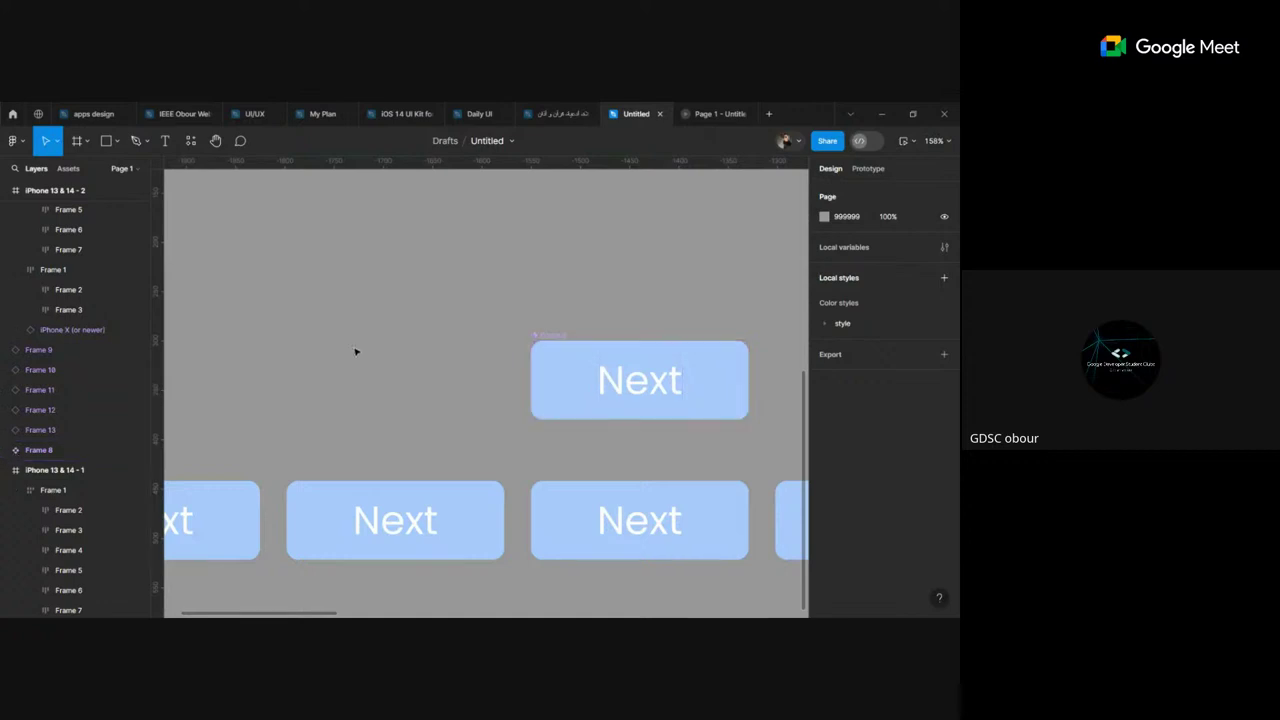
# Step: Move the standalone Next main component down and left to X -2888, Y 218
pyautogui.click(572, 383)
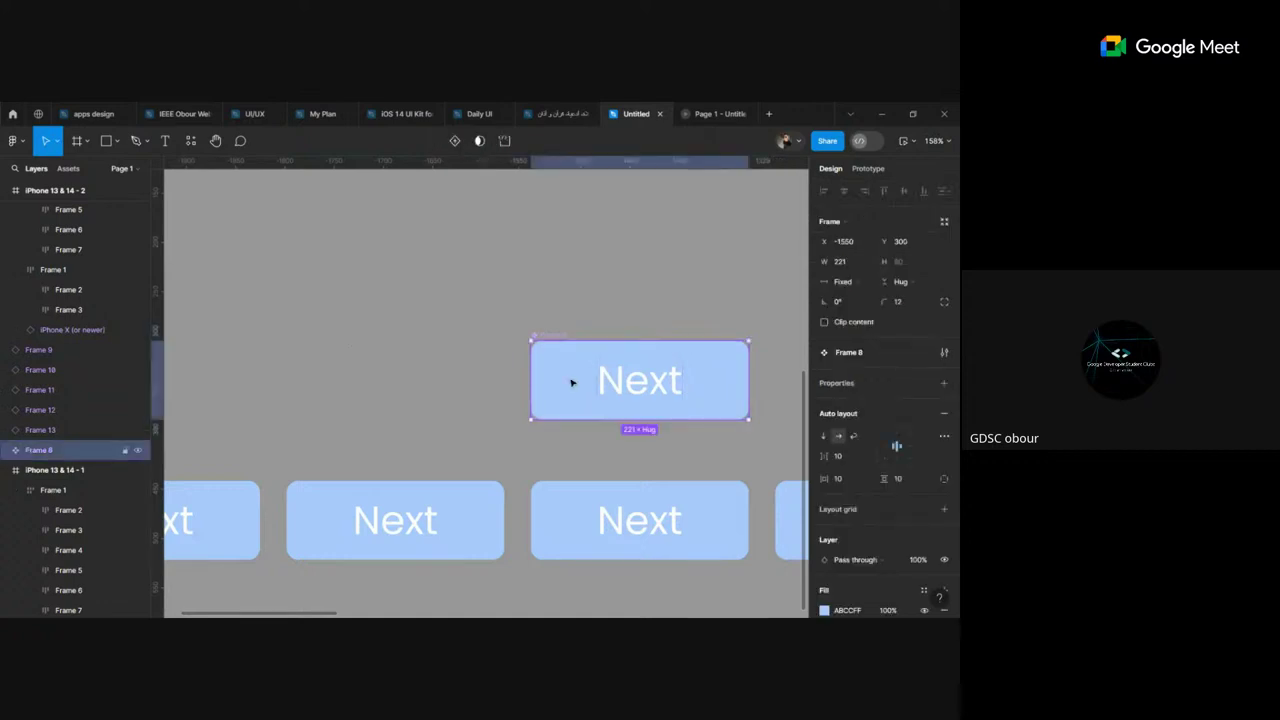
pyautogui.scroll(-3, 572, 383)
pyautogui.scroll(-3, 580, 370)
pyautogui.click(623, 304)
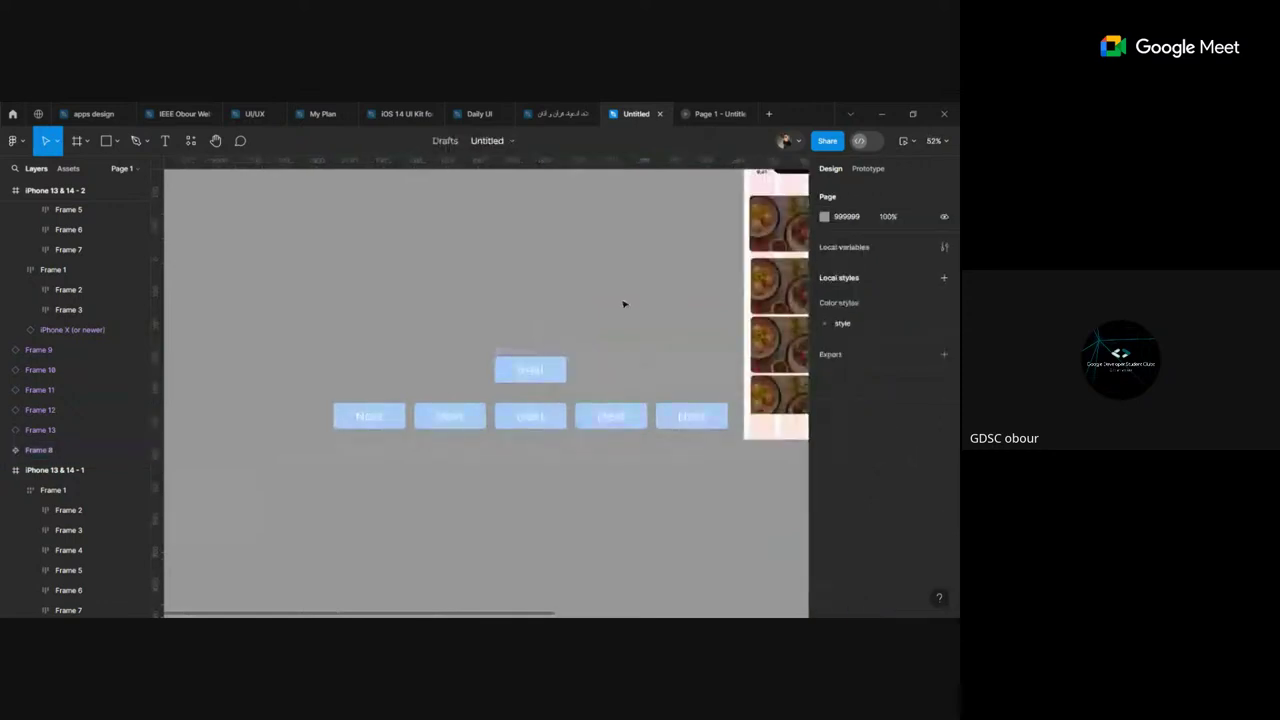
pyautogui.moveTo(516, 375)
pyautogui.mouseDown()
pyautogui.moveTo(210, 262)
pyautogui.moveTo(226, 250)
pyautogui.mouseUp()
pyautogui.hscroll(-3, 226, 251)
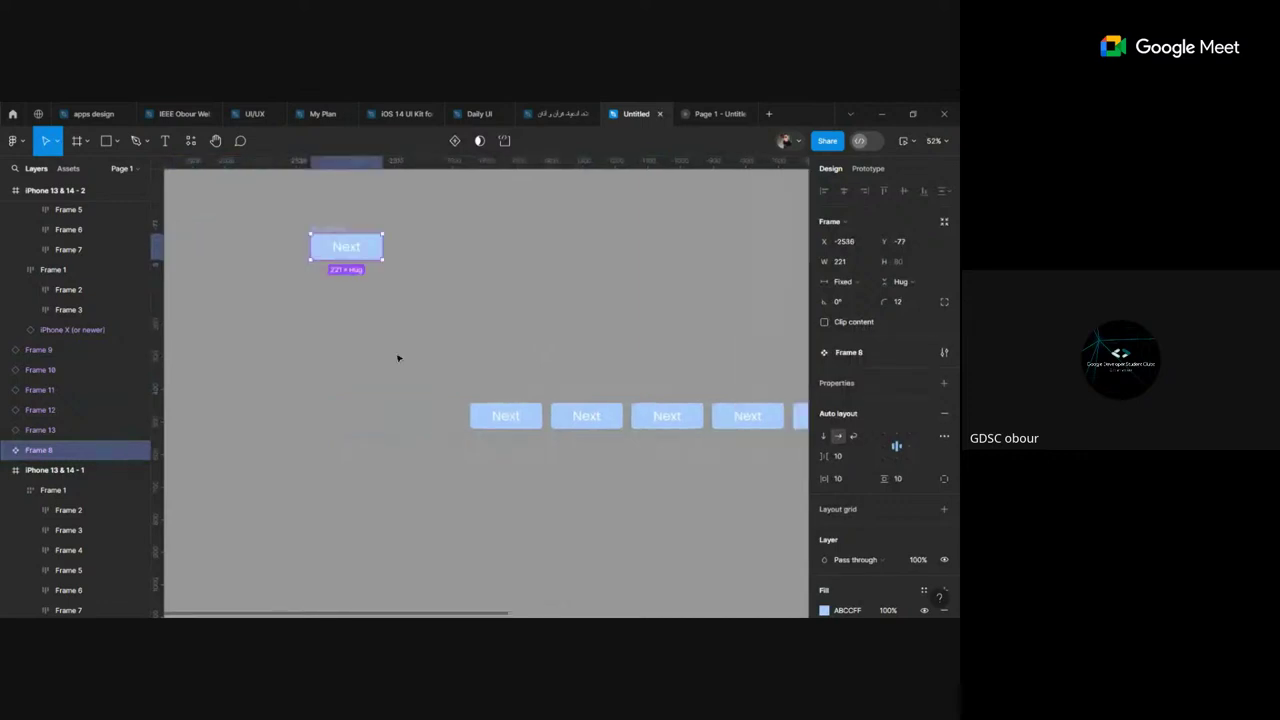
pyautogui.press('Escape')
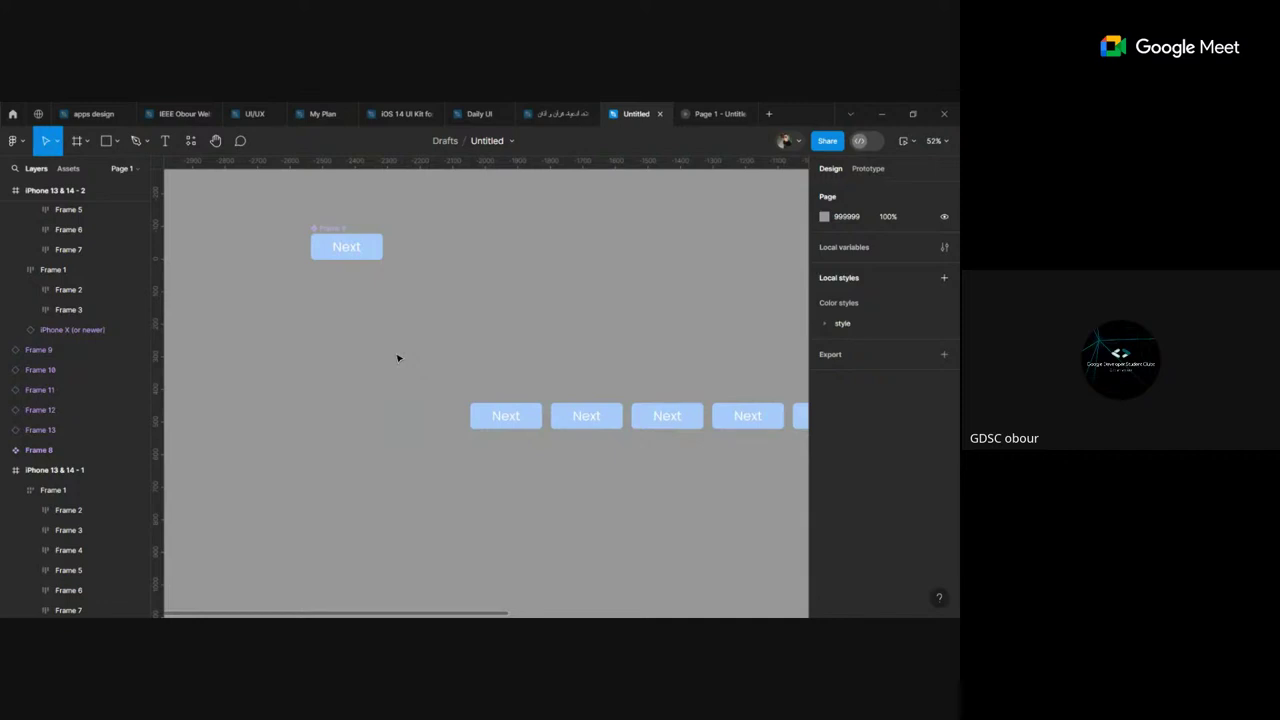
pyautogui.click(354, 247)
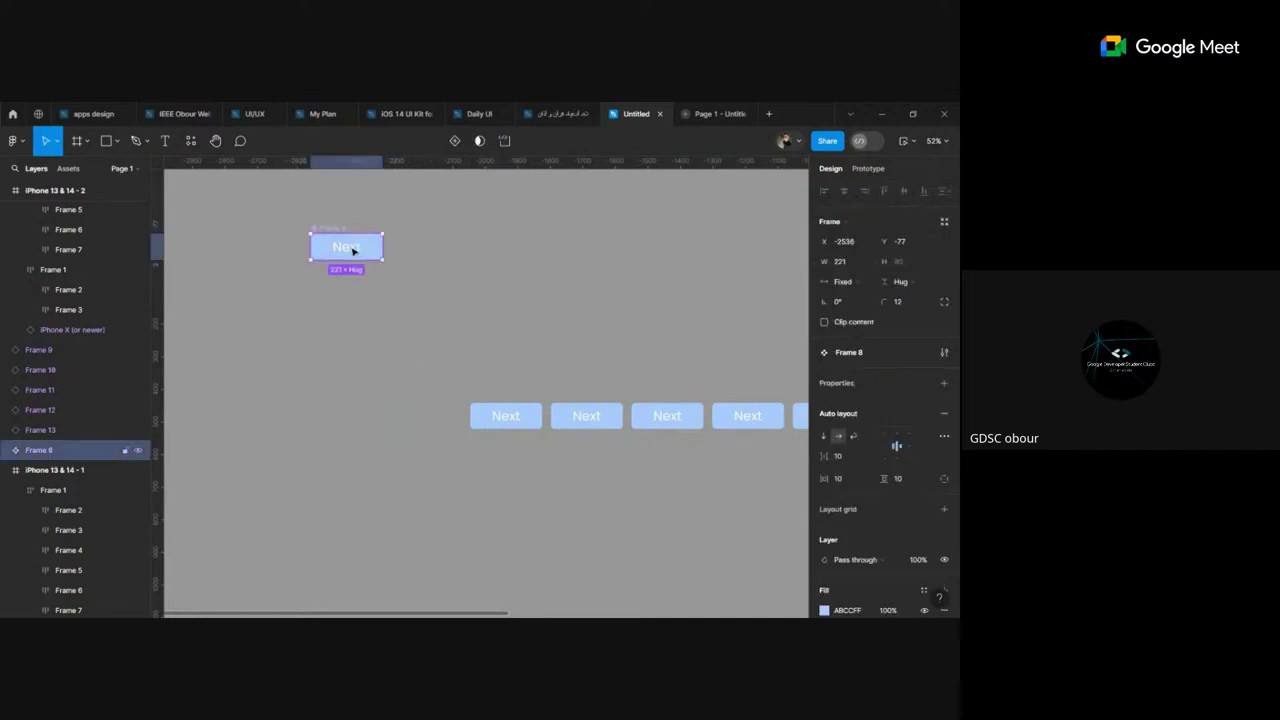
pyautogui.moveTo(354, 247)
pyautogui.mouseDown()
pyautogui.moveTo(274, 320)
pyautogui.moveTo(328, 348)
pyautogui.mouseUp()
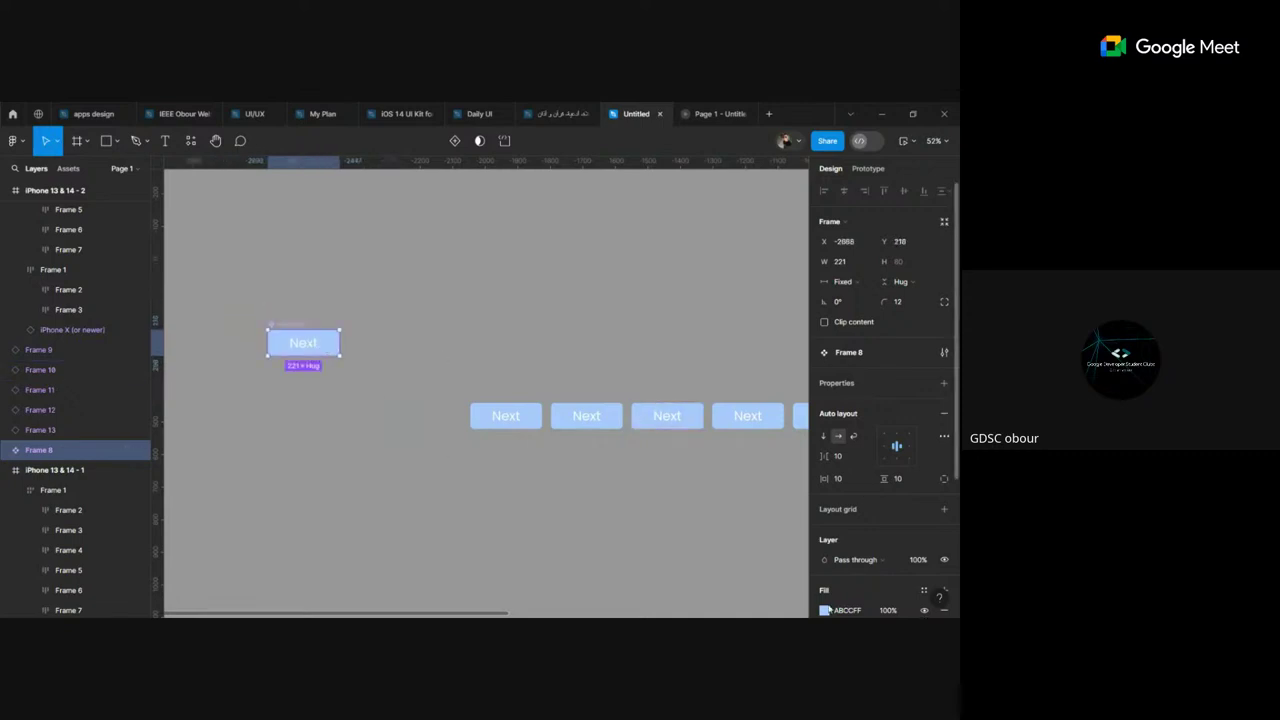
# Step: Set the Next buttons' fill to the black colour style, after briefly trying light blue
pyautogui.click(923, 590)
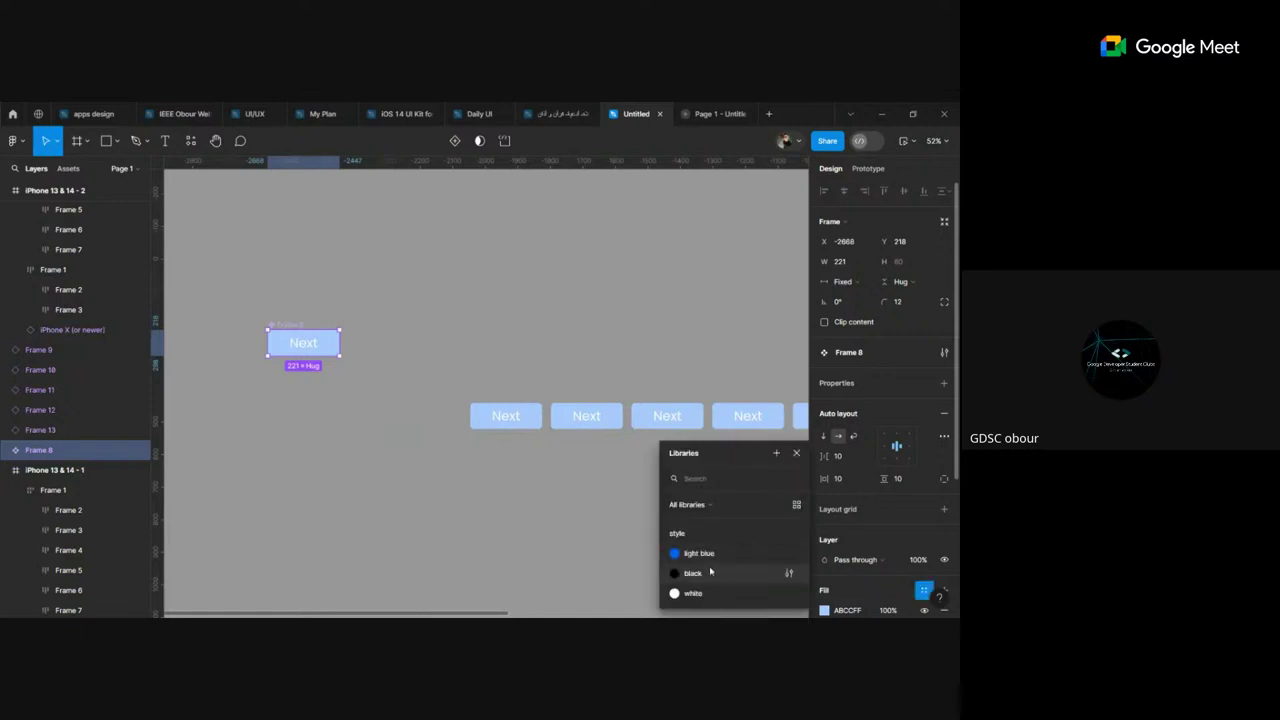
pyautogui.click(709, 574)
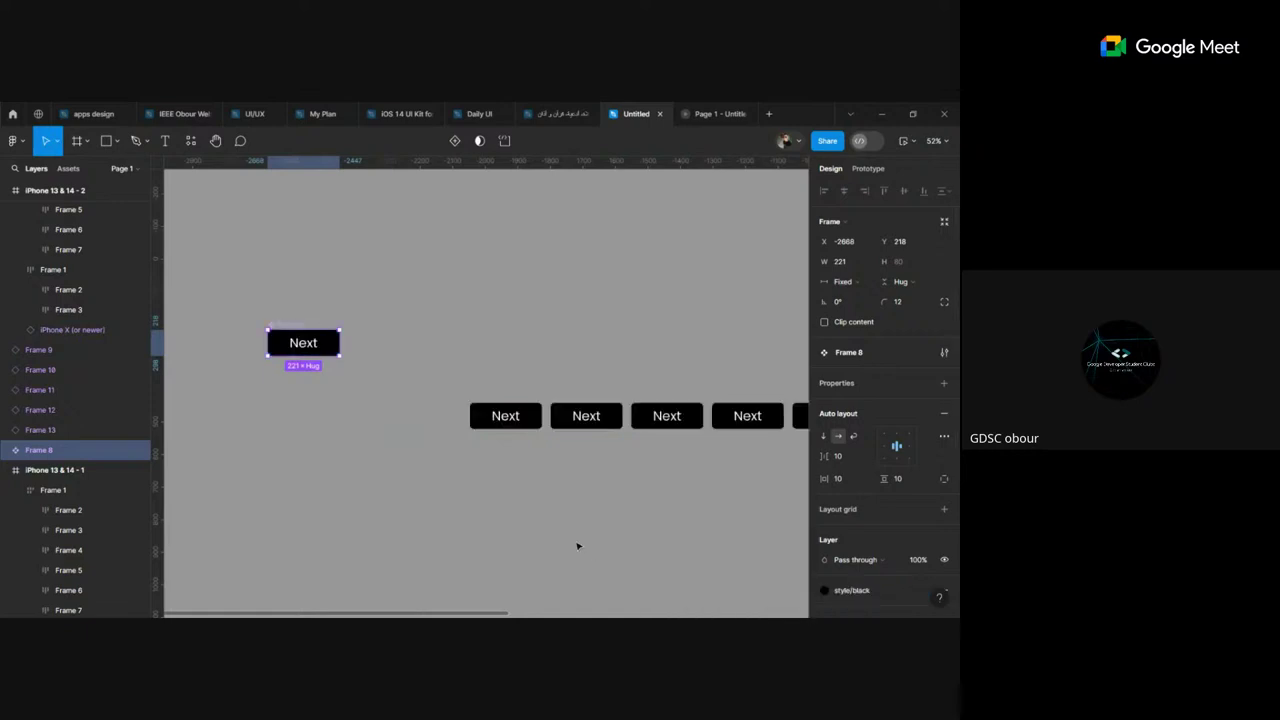
pyautogui.hscroll(1, 577, 546)
pyautogui.hscroll(2, 523, 506)
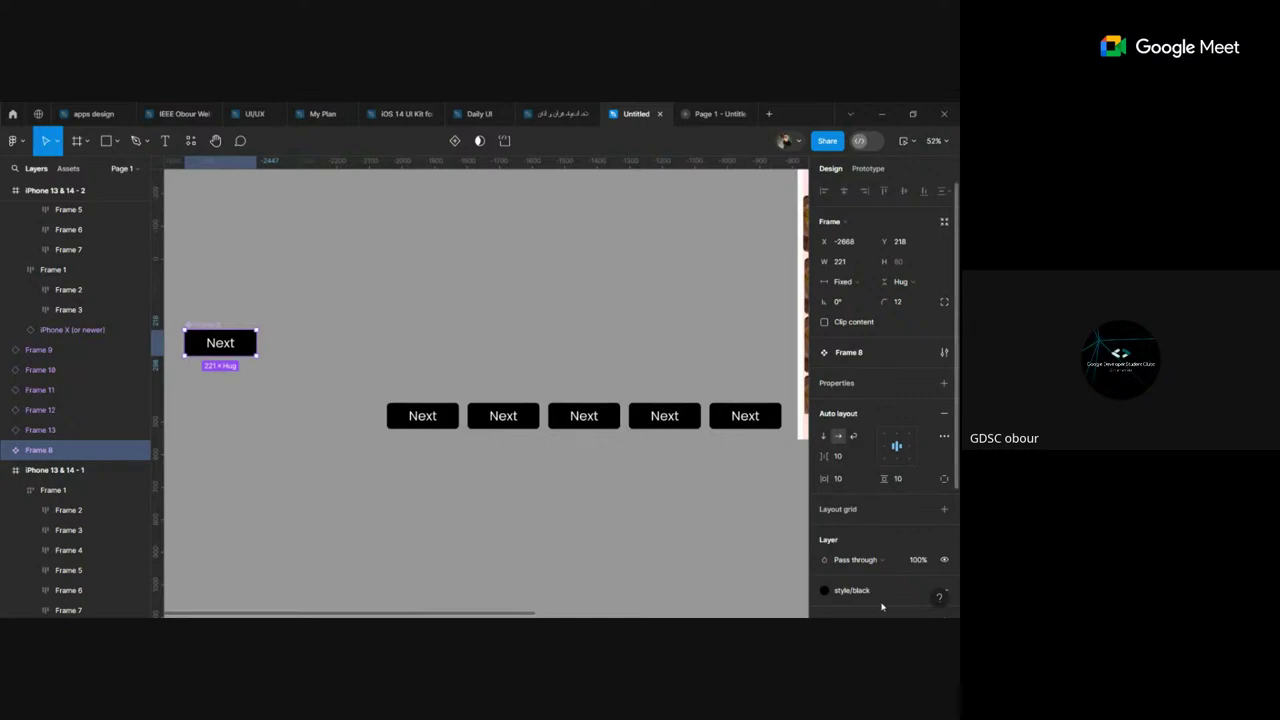
pyautogui.click(924, 590)
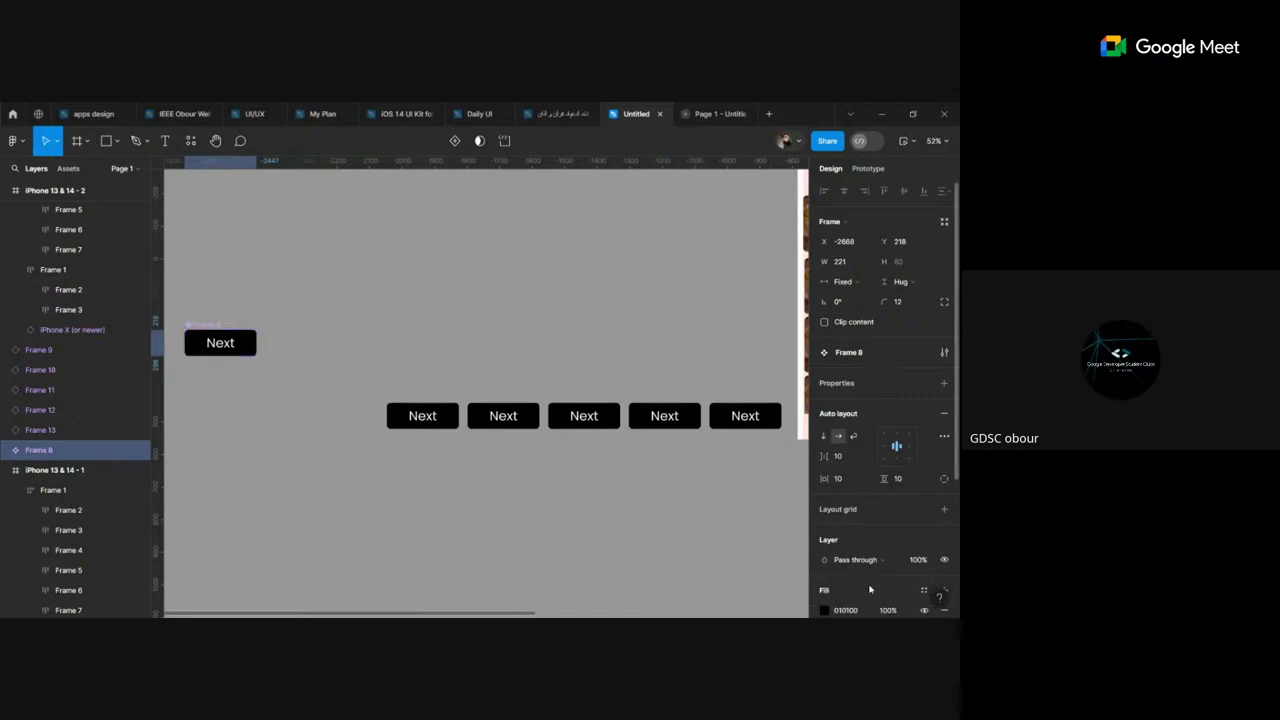
pyautogui.click(922, 589)
pyautogui.click(702, 556)
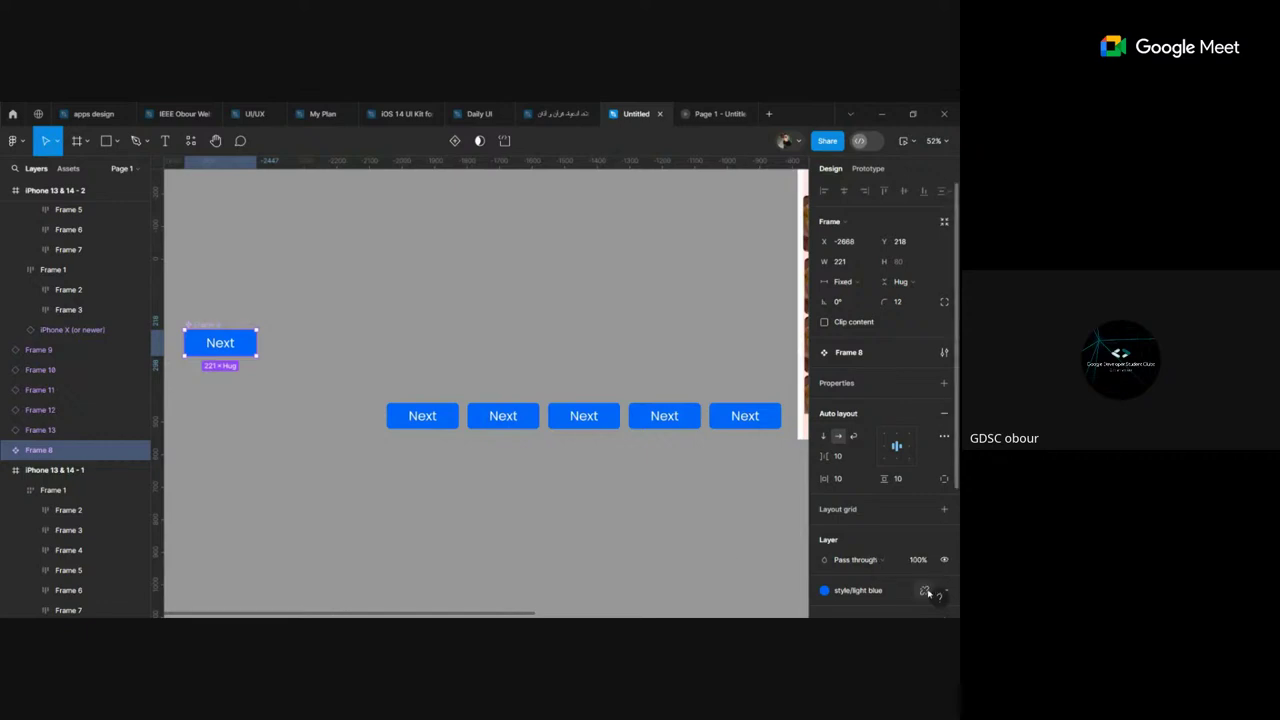
pyautogui.click(923, 590)
pyautogui.click(923, 590)
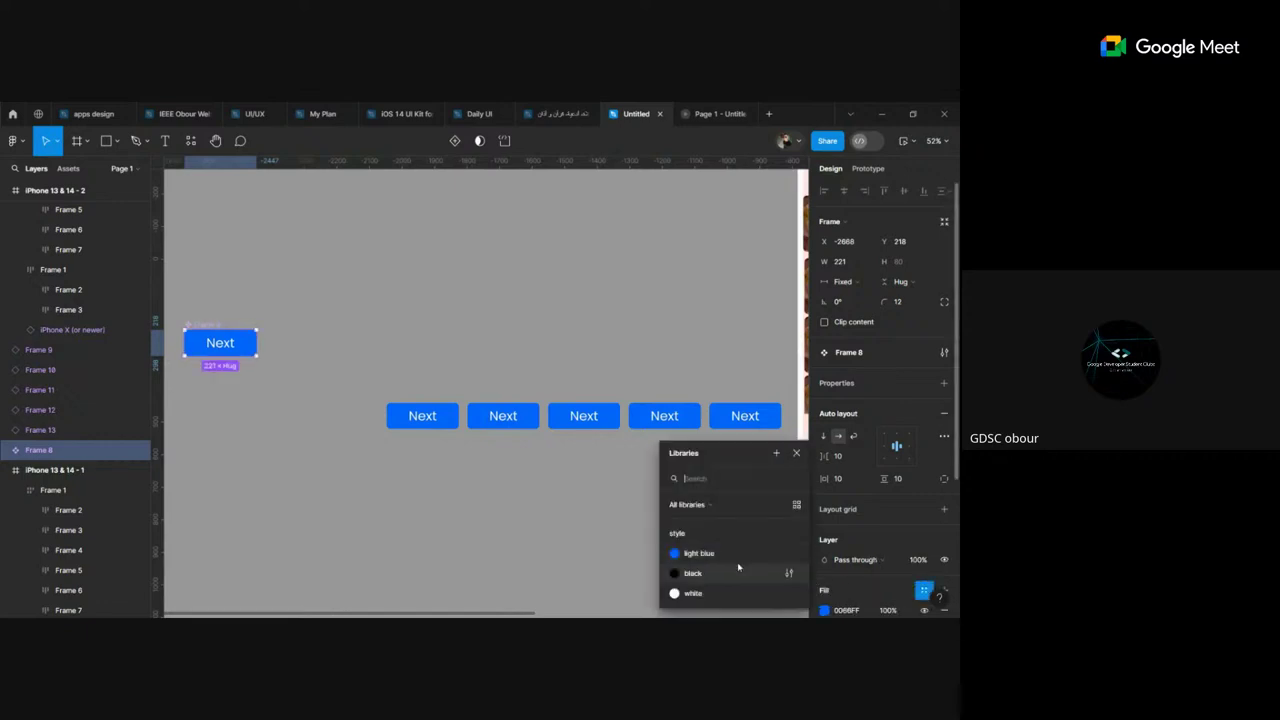
pyautogui.click(710, 572)
pyautogui.click(514, 513)
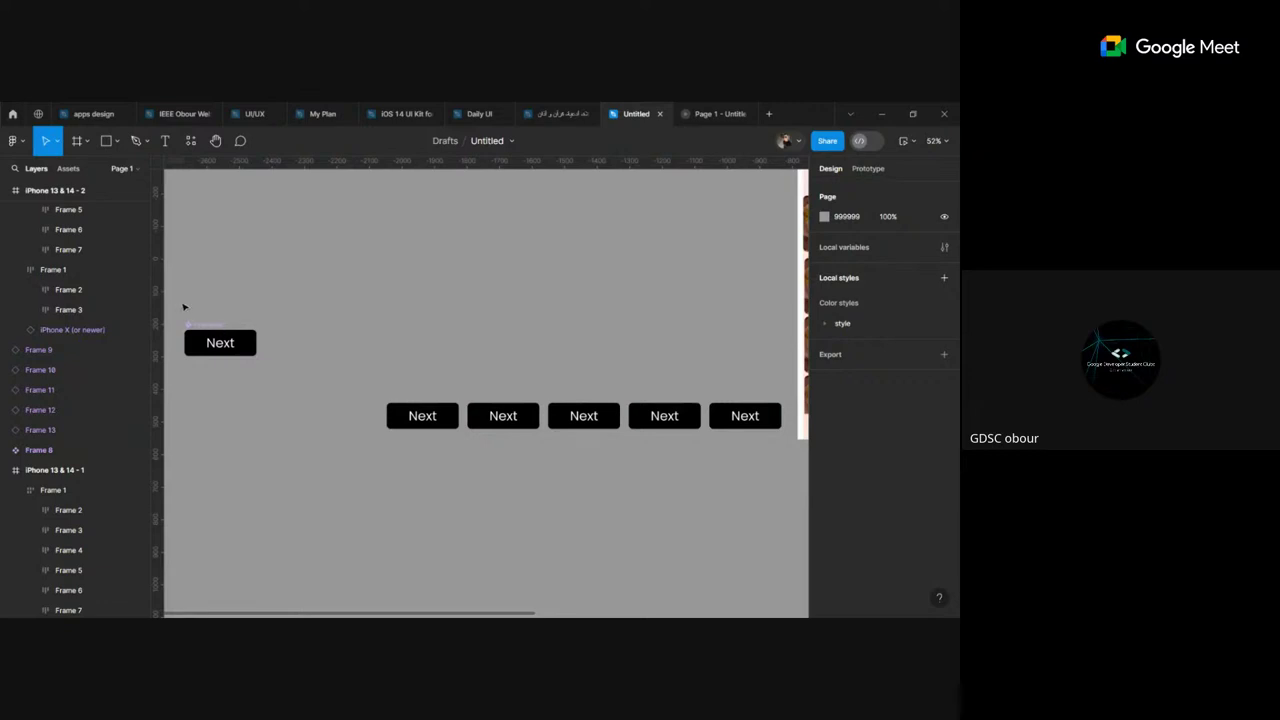
# Step: Move the row of five Next buttons up to Y -82, above the standalone button
pyautogui.moveTo(246, 395); pyautogui.dragTo(264, 382)
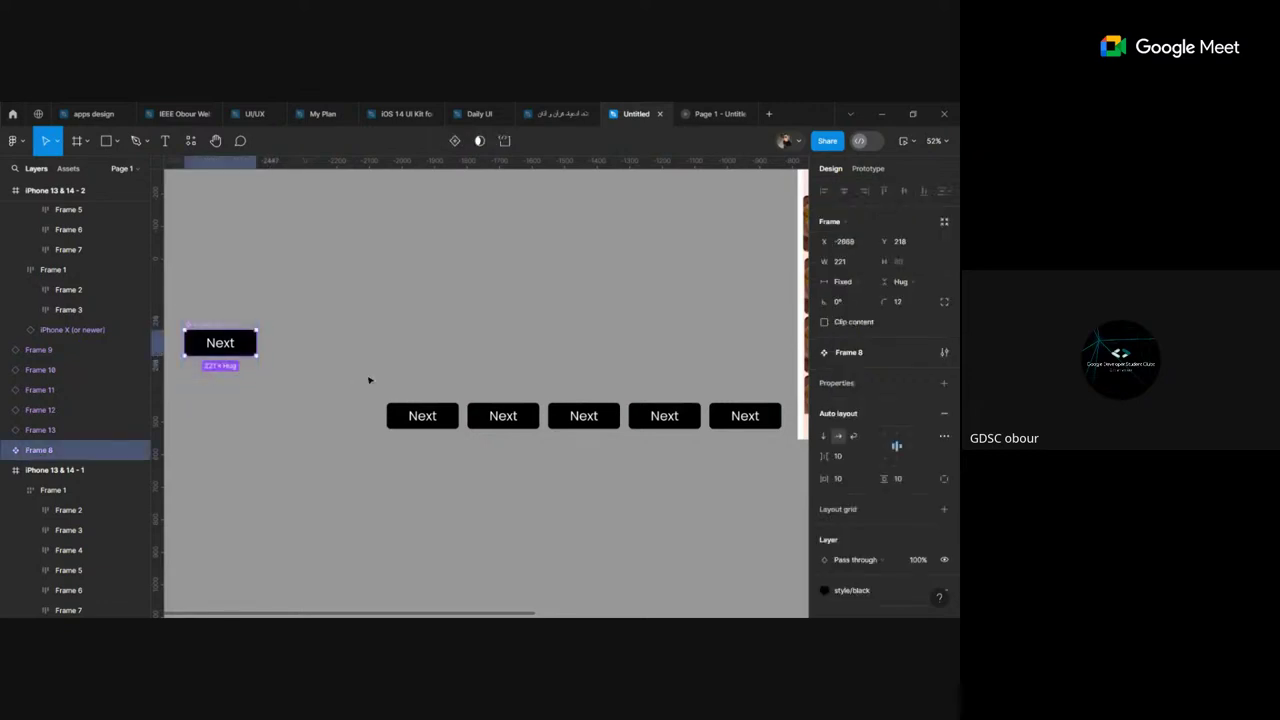
pyautogui.moveTo(368, 377); pyautogui.dragTo(650, 447)
pyautogui.hscroll(2, 650, 447)
pyautogui.hscroll(1, 666, 466)
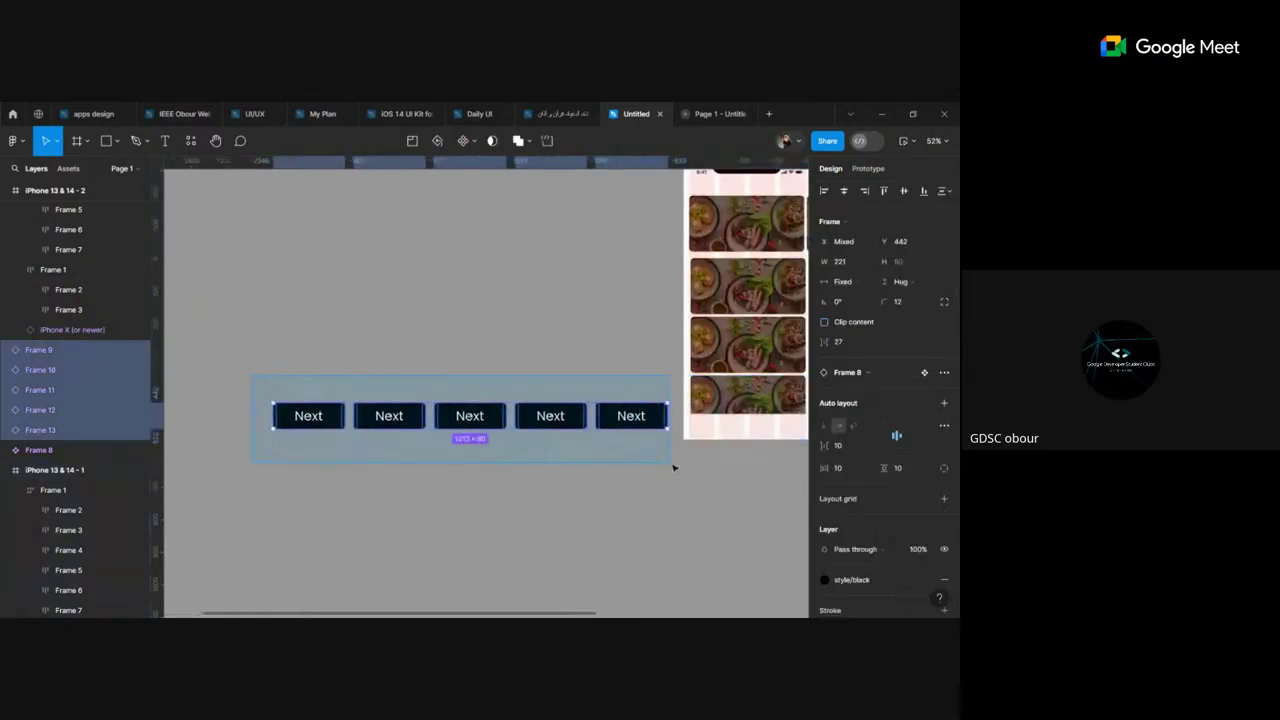
pyautogui.hscroll(-3, 577, 463)
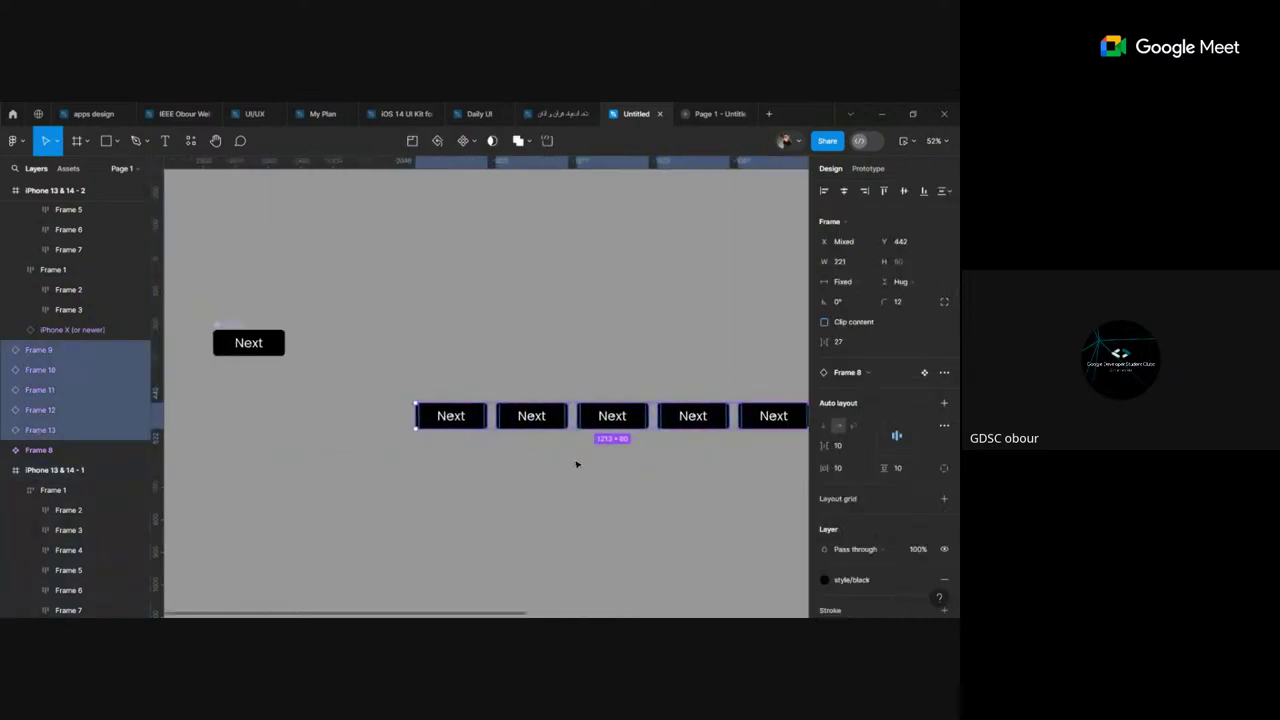
pyautogui.moveTo(396, 348); pyautogui.dragTo(694, 467)
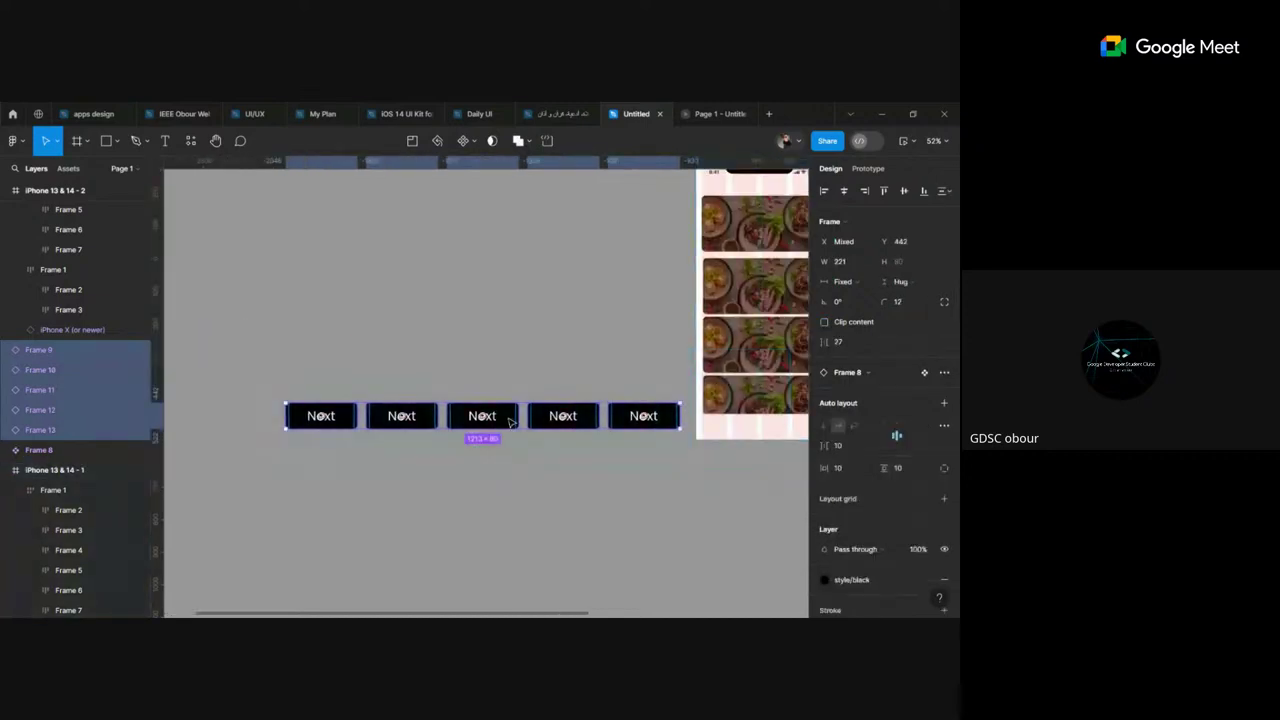
pyautogui.moveTo(503, 420); pyautogui.dragTo(471, 251)
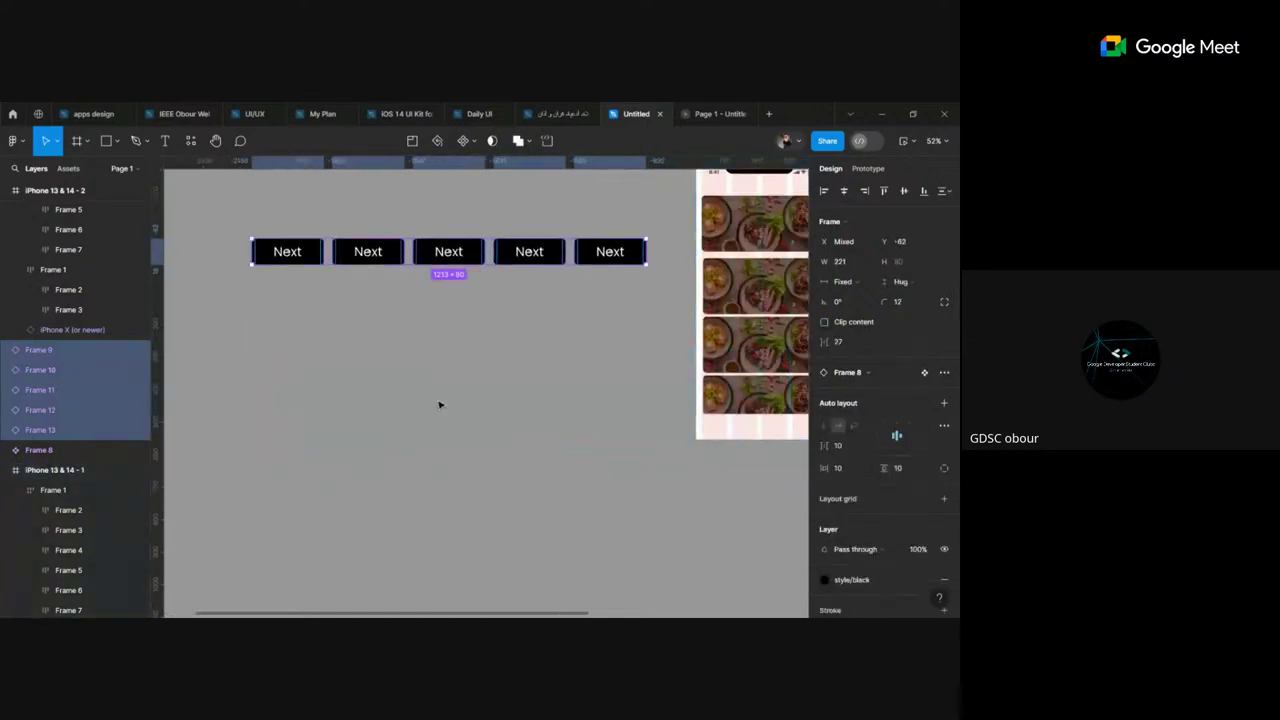
pyautogui.click(440, 420)
pyautogui.scroll(-4, 437, 449)
pyautogui.hscroll(-2, 437, 449)
pyautogui.hscroll(-2, 440, 460)
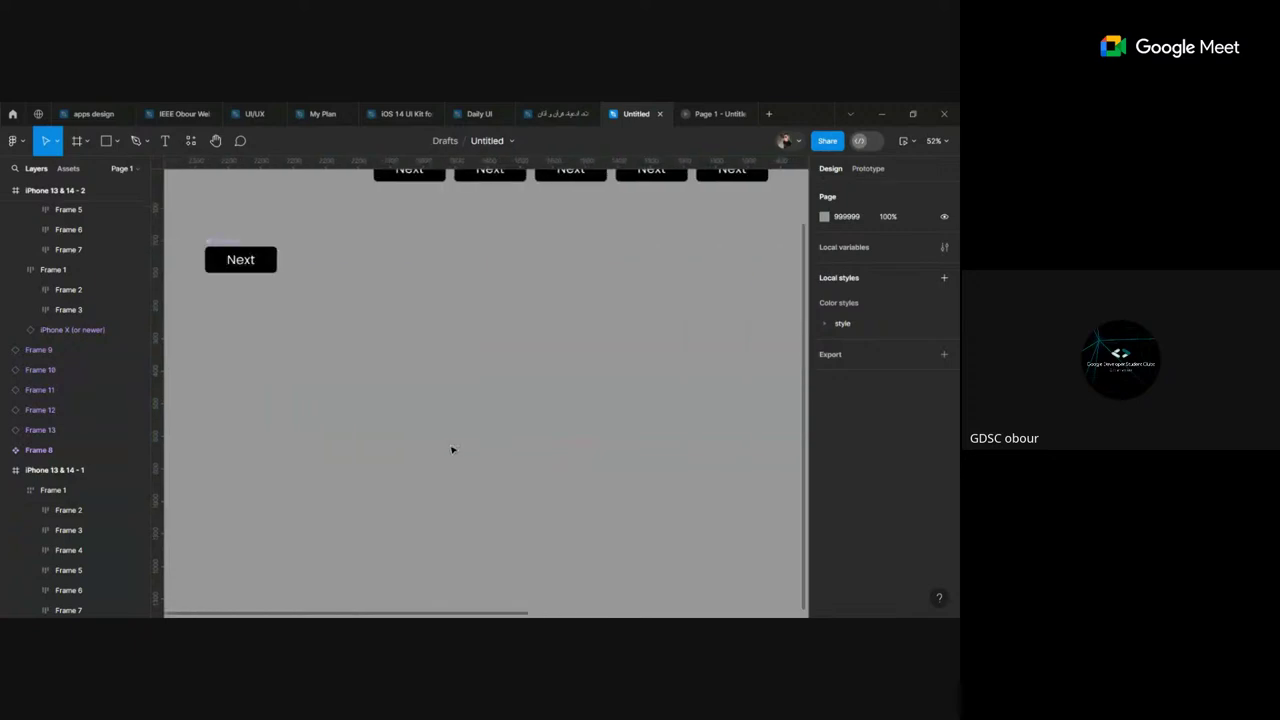
pyautogui.scroll(1, 451, 449)
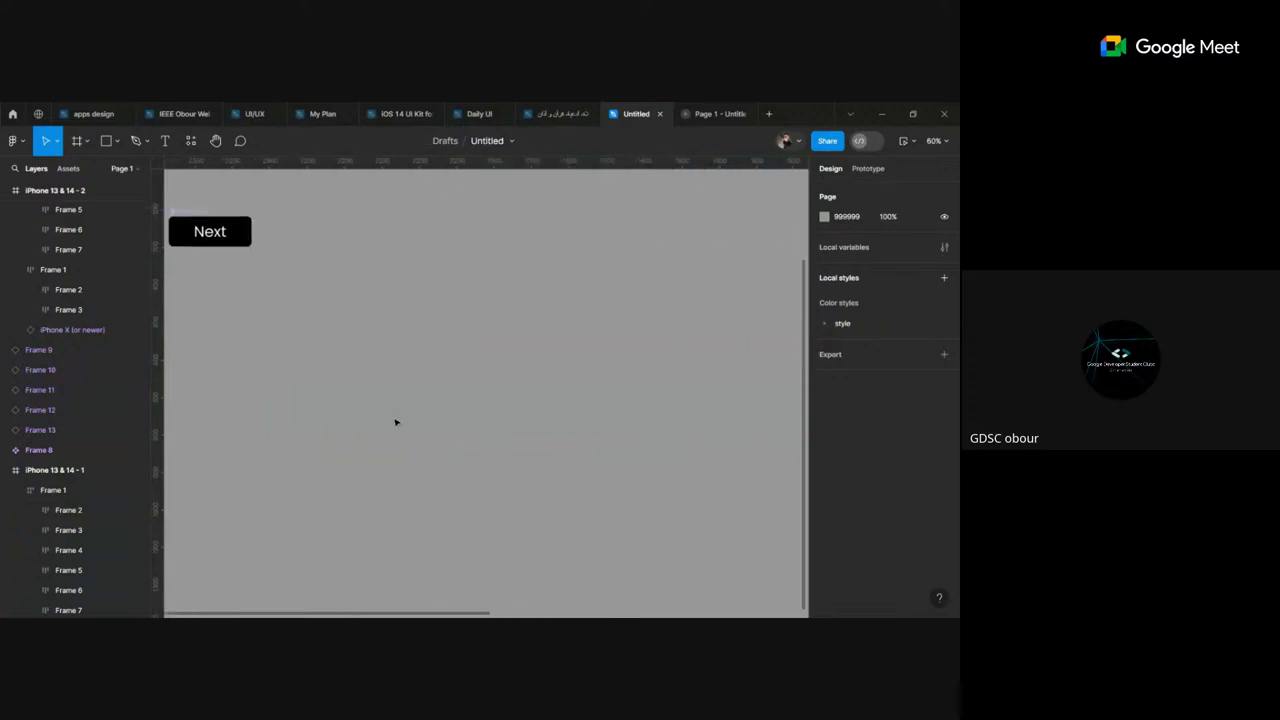
# Step: Draw Frame 14, a white 877 × 147 frame below the Next button
pyautogui.press('f')
pyautogui.moveTo(349, 387)
pyautogui.mouseDown()
pyautogui.moveTo(660, 447)
pyautogui.moveTo(616, 452)
pyautogui.mouseUp()
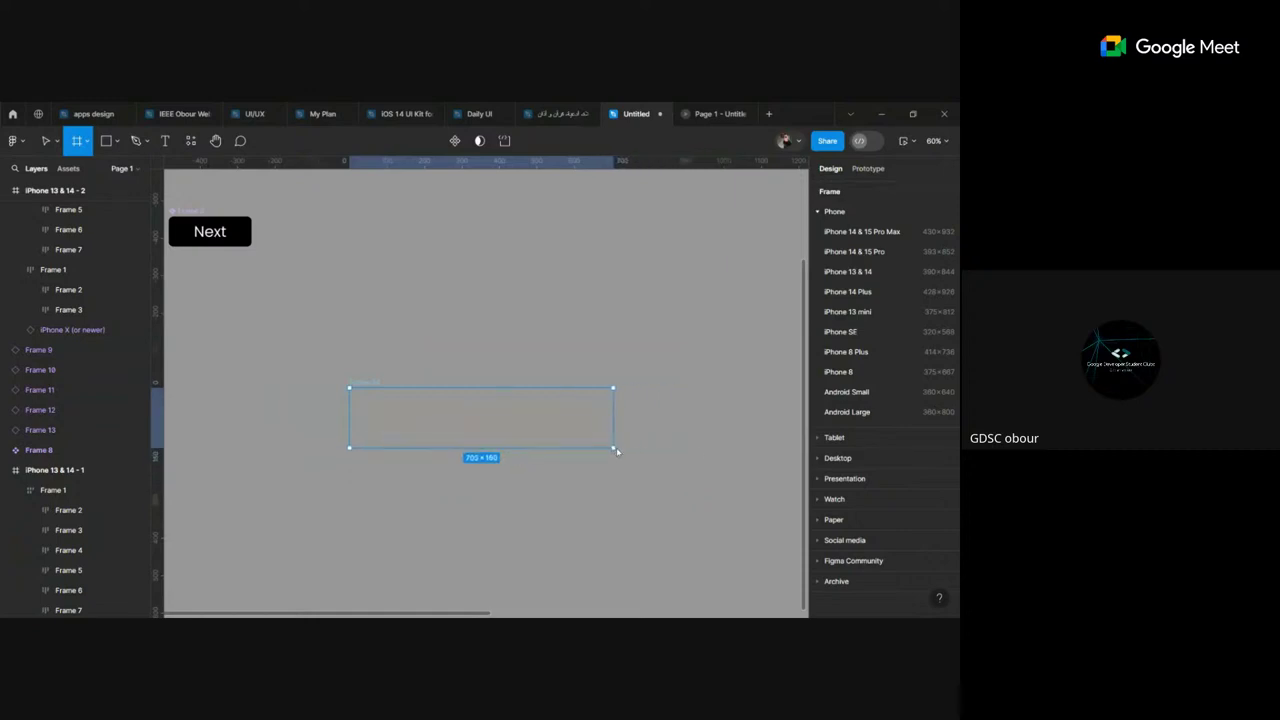
pyautogui.moveTo(616, 452); pyautogui.dragTo(680, 446)
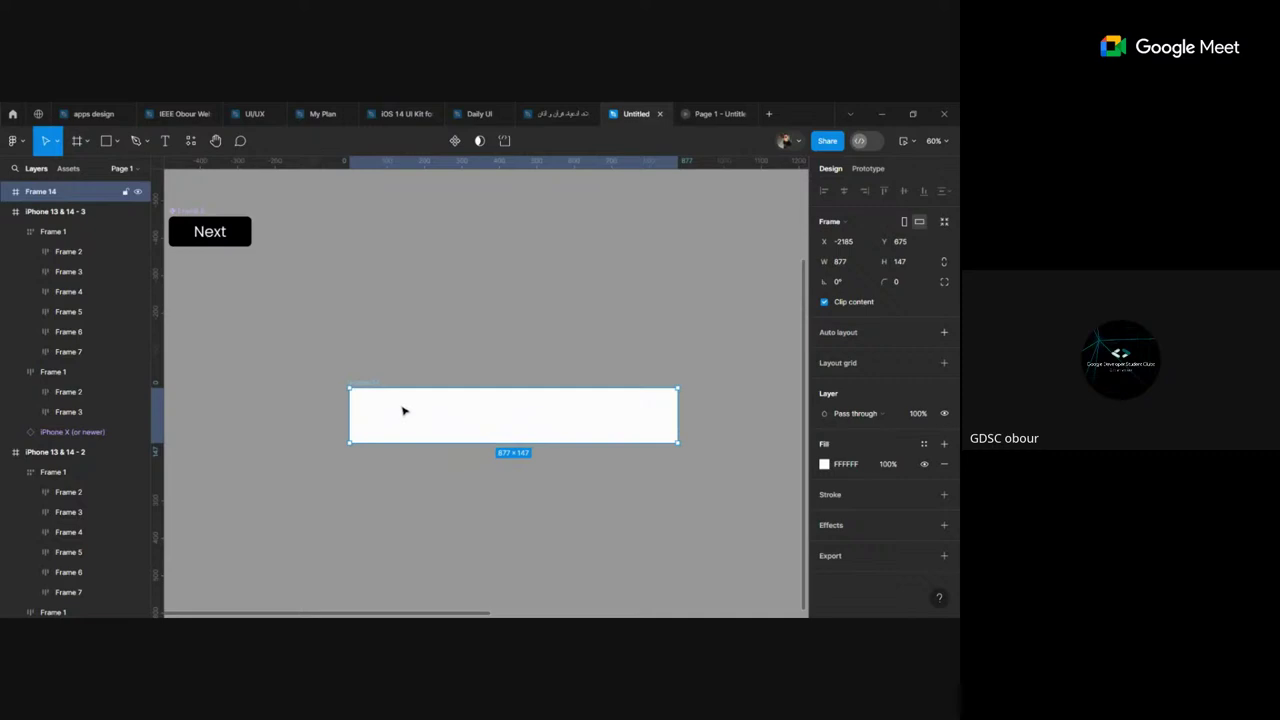
pyautogui.scroll(-1, 488, 419)
pyautogui.press('Escape')
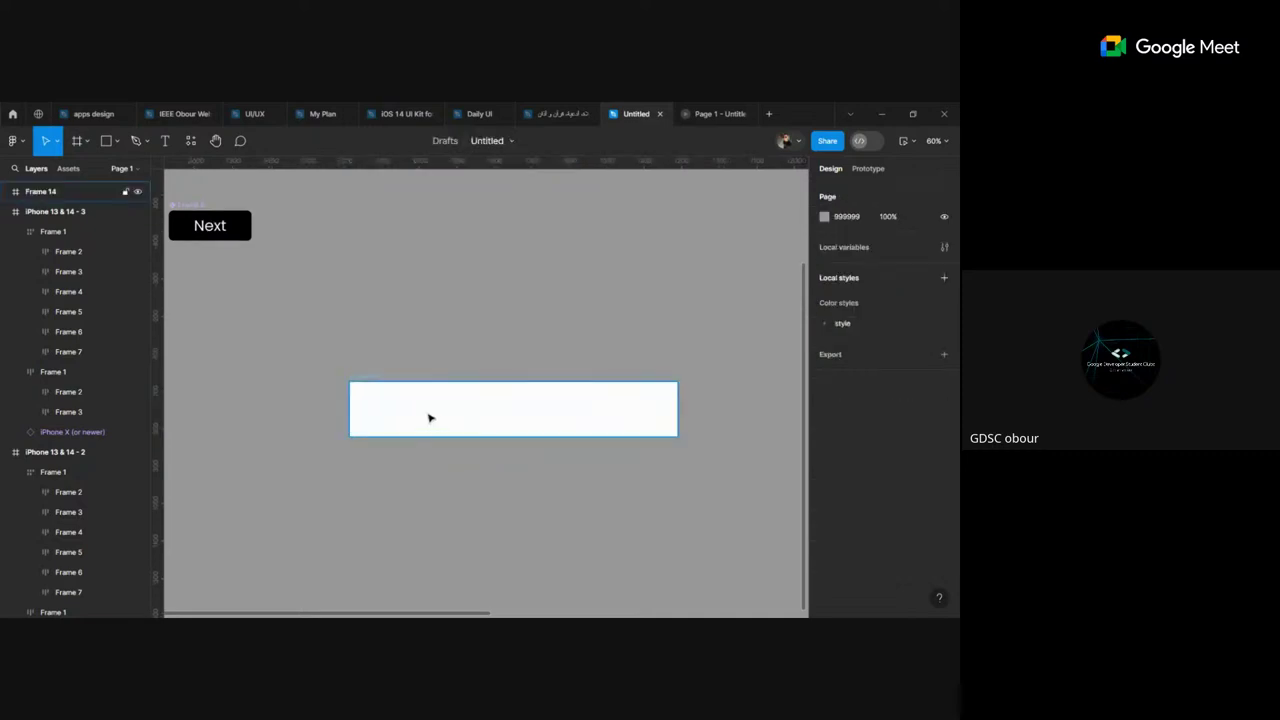
pyautogui.click(425, 420)
pyautogui.scroll(3, 386, 425)
pyautogui.scroll(2, 386, 425)
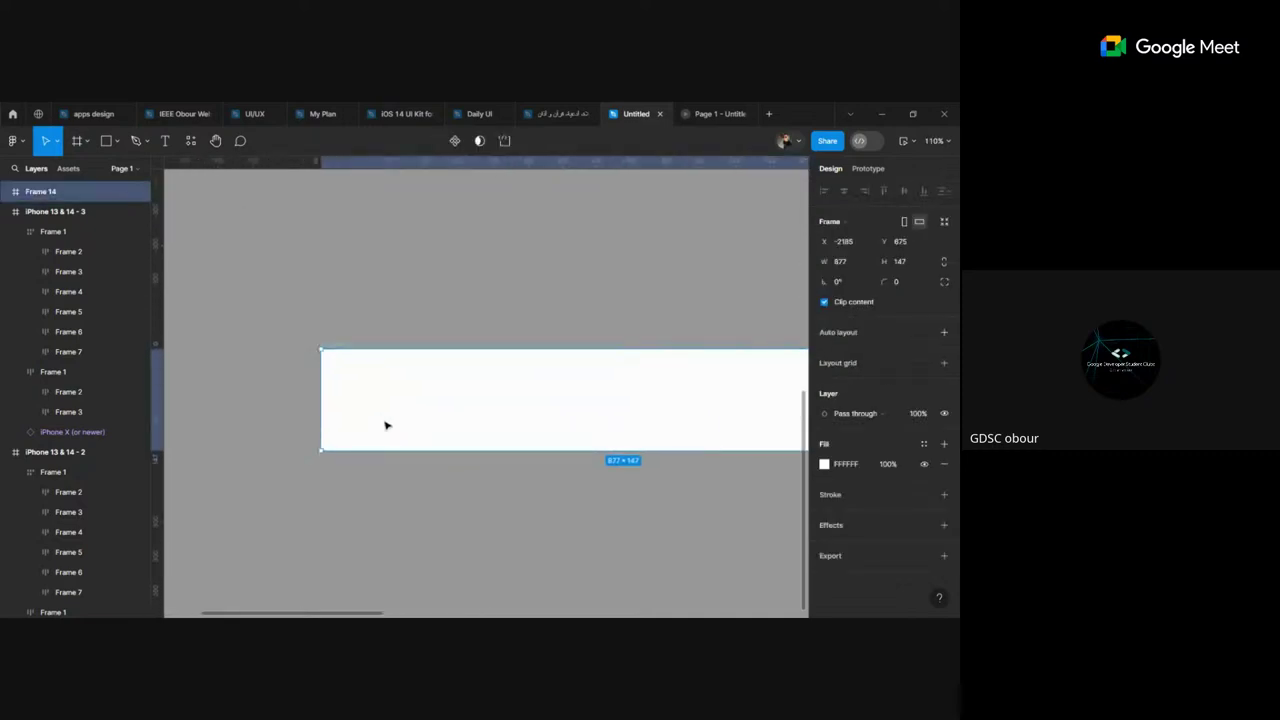
pyautogui.scroll(-2, 386, 425)
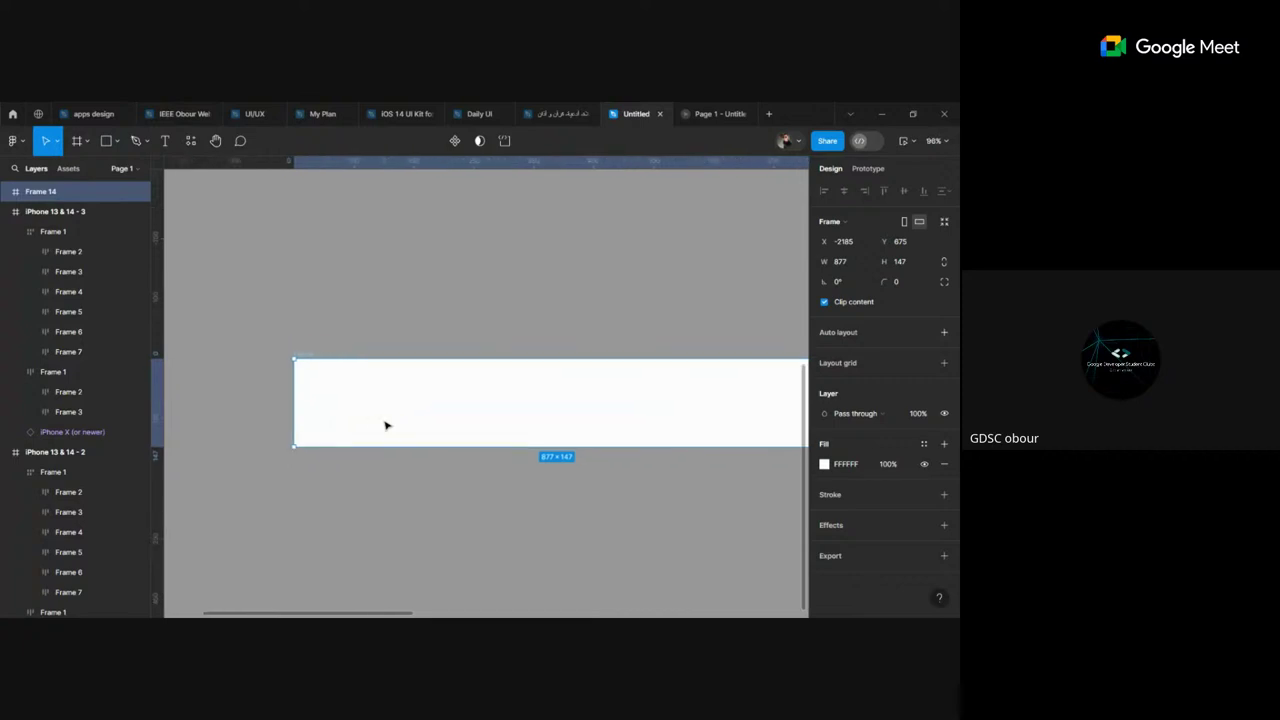
pyautogui.scroll(-3, 386, 425)
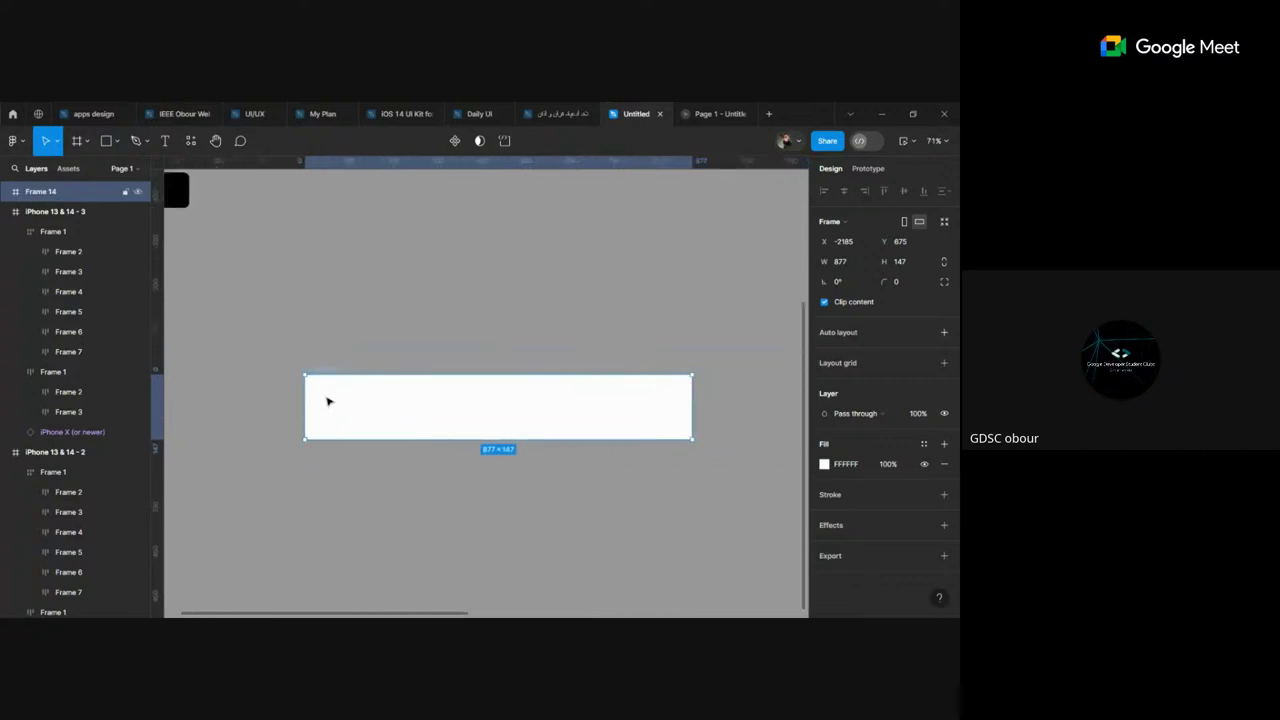
# Step: Launch the Iconify plugin and search it for 'home' icons
pyautogui.click(198, 150)
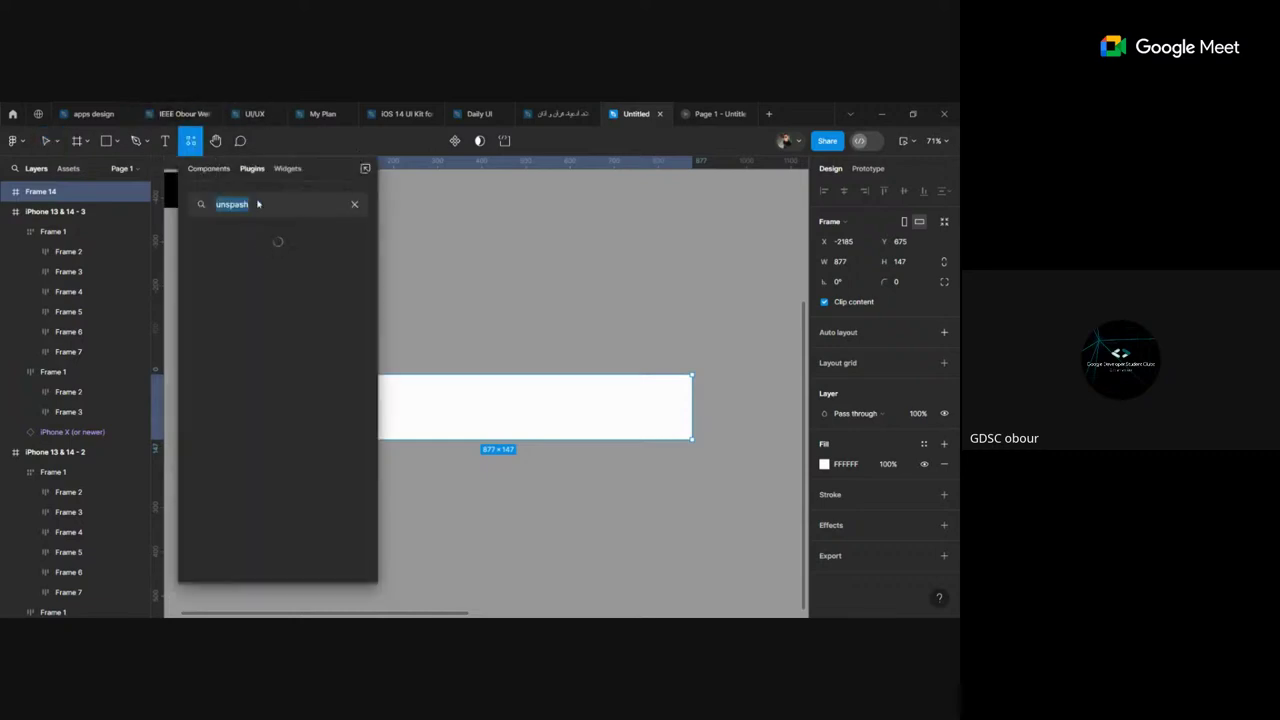
pyautogui.click(354, 204)
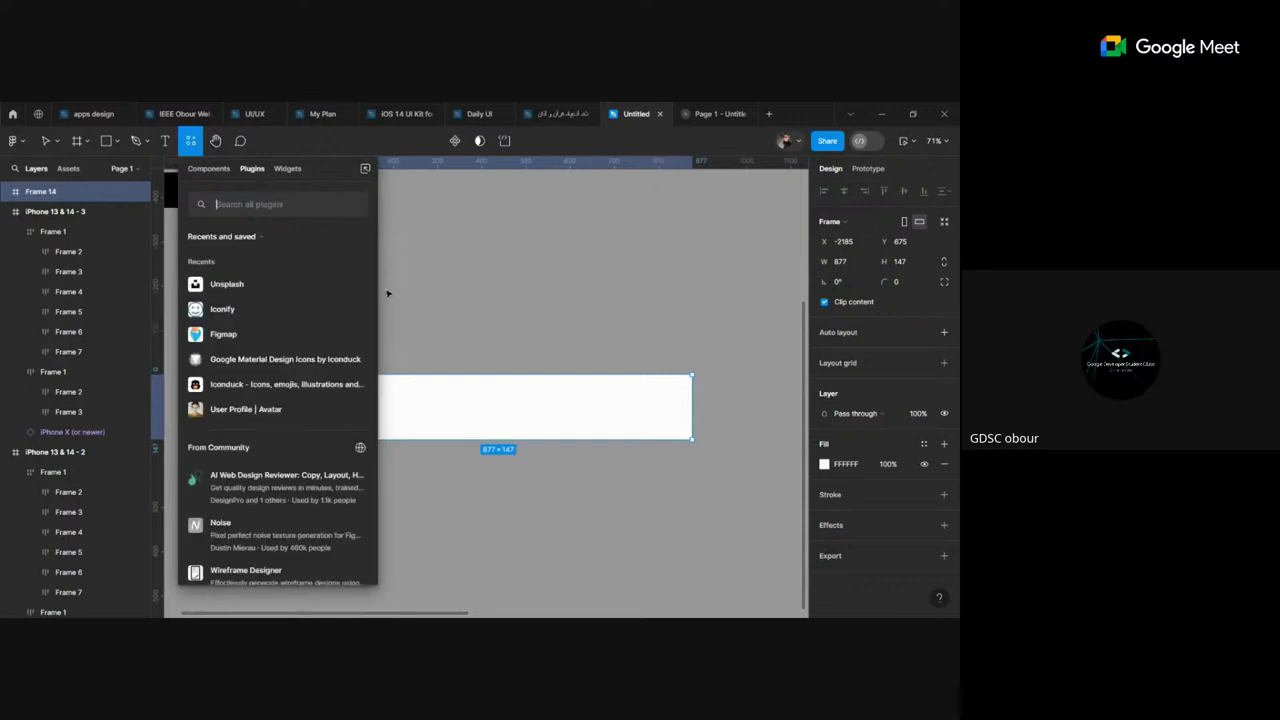
pyautogui.moveTo(268, 384)
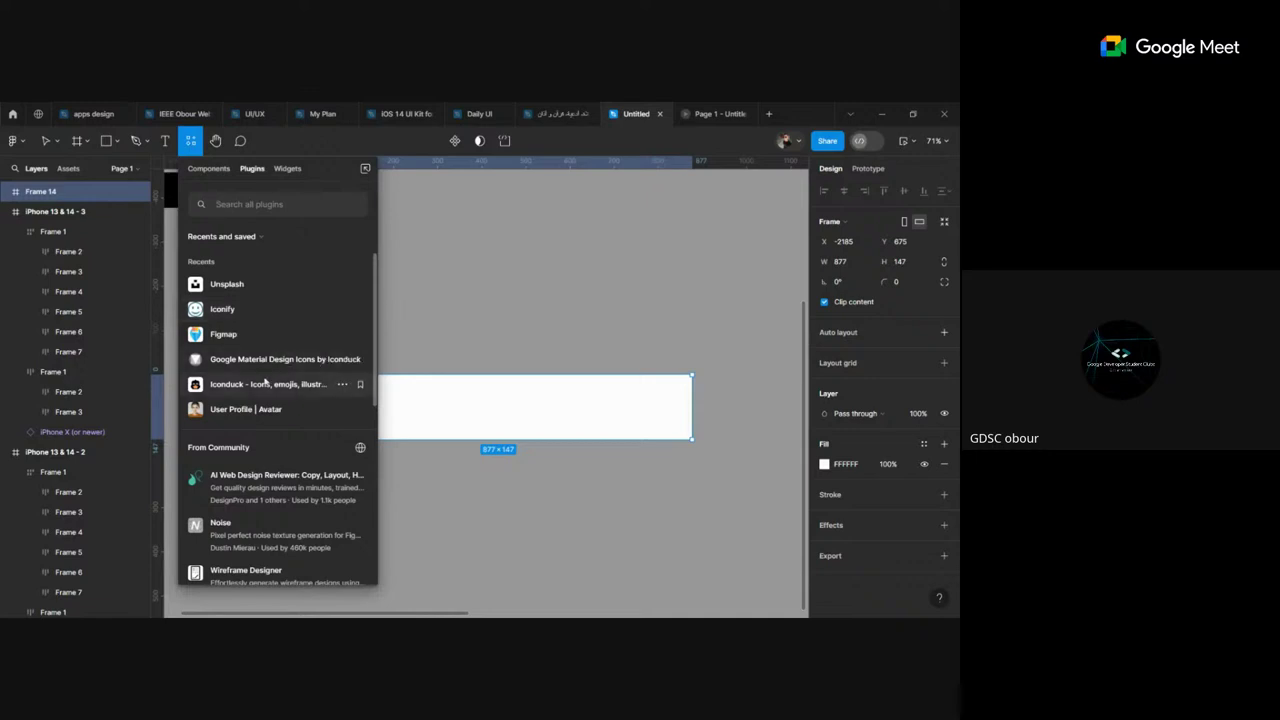
pyautogui.click(259, 308)
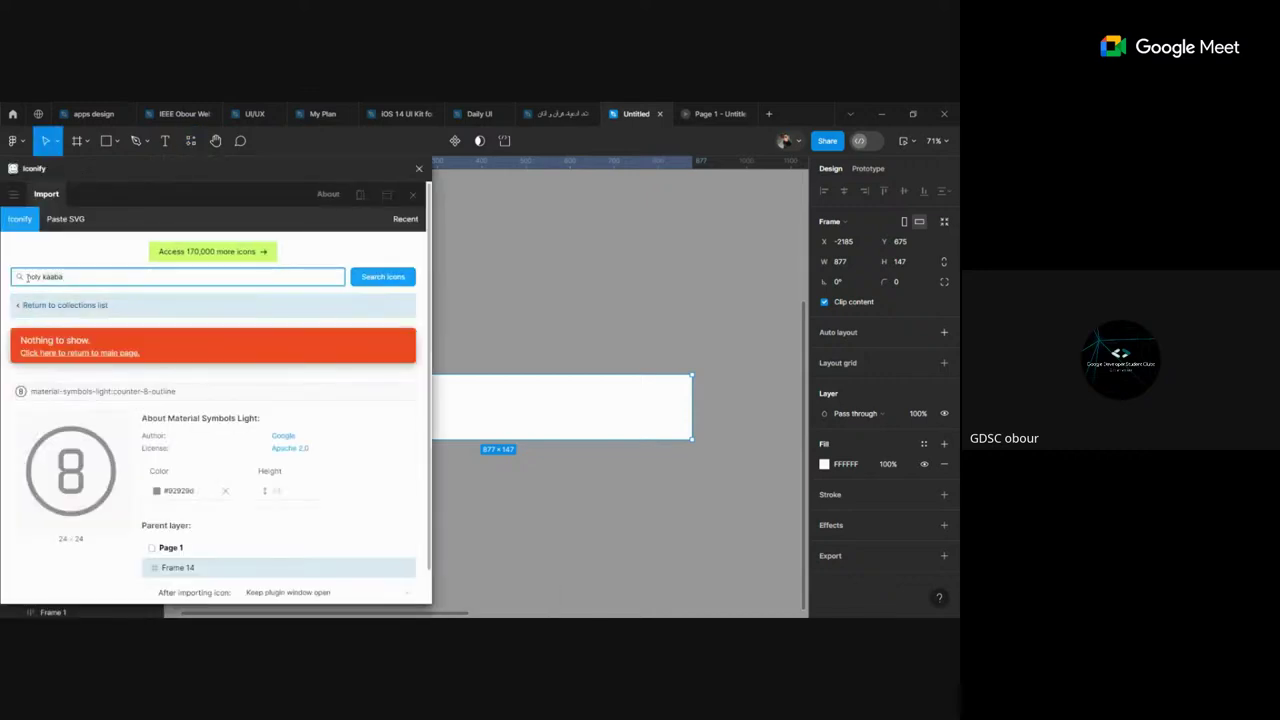
pyautogui.press('BackSpace')
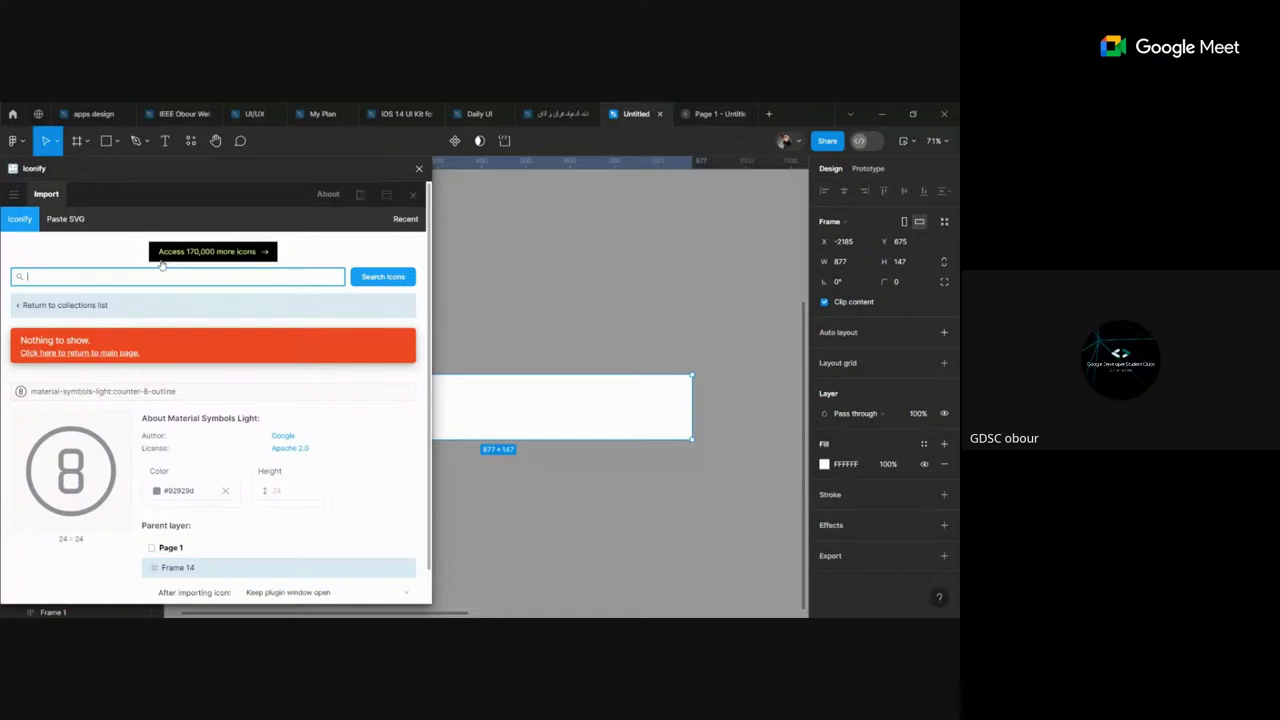
pyautogui.write('home')
pyautogui.click(408, 281)
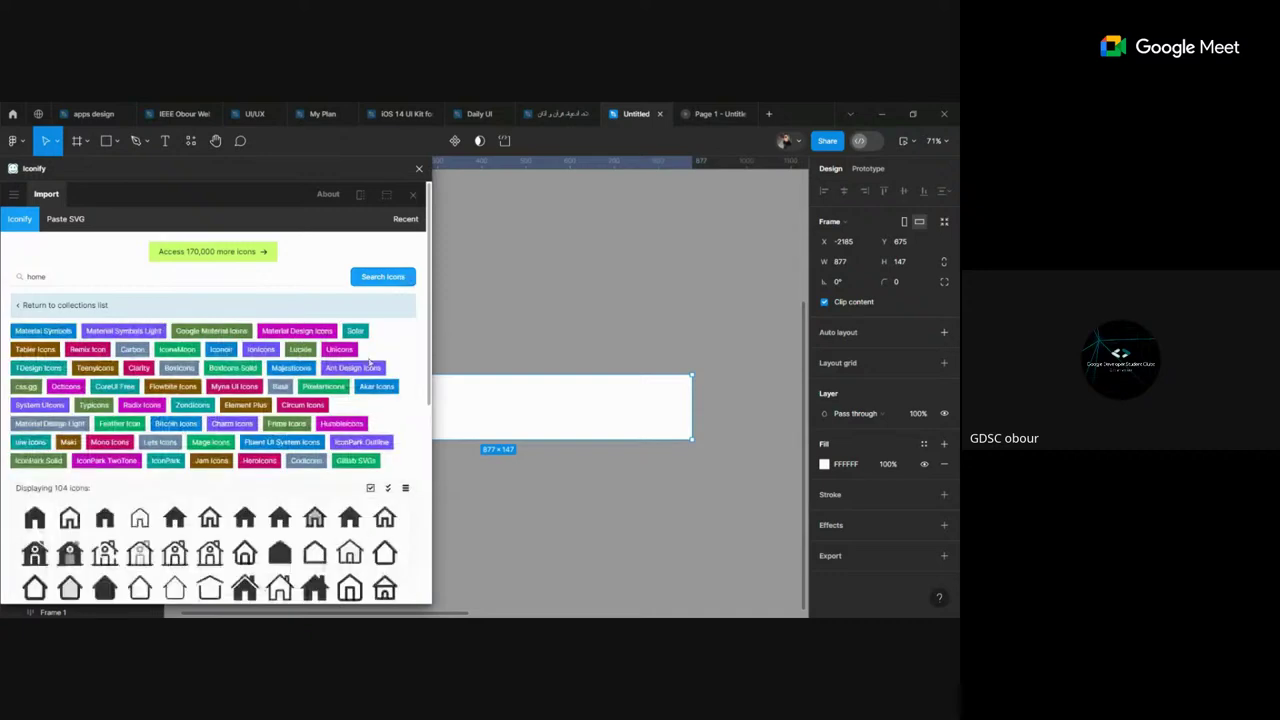
# Step: Import the 24×24 solar:home-2-bold icon from page three into Frame 14
pyautogui.scroll(-2, 208, 400)
pyautogui.scroll(-5, 208, 400)
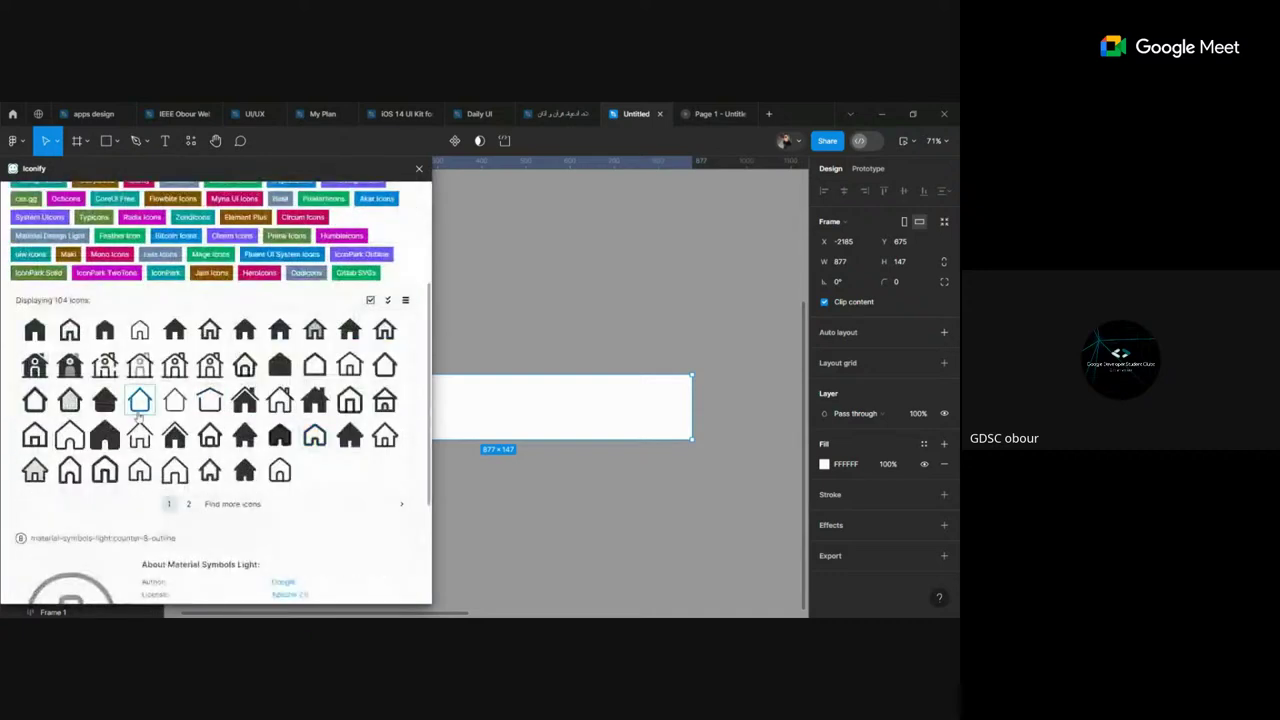
pyautogui.click(190, 505)
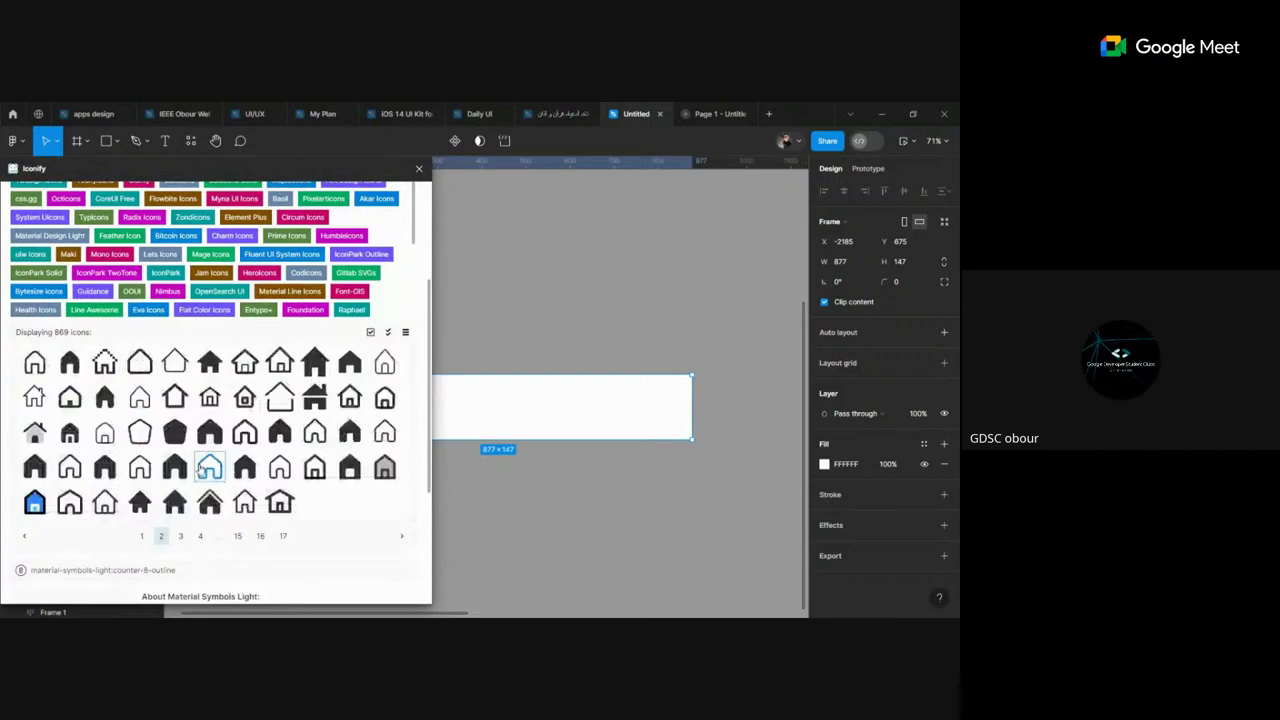
pyautogui.click(181, 537)
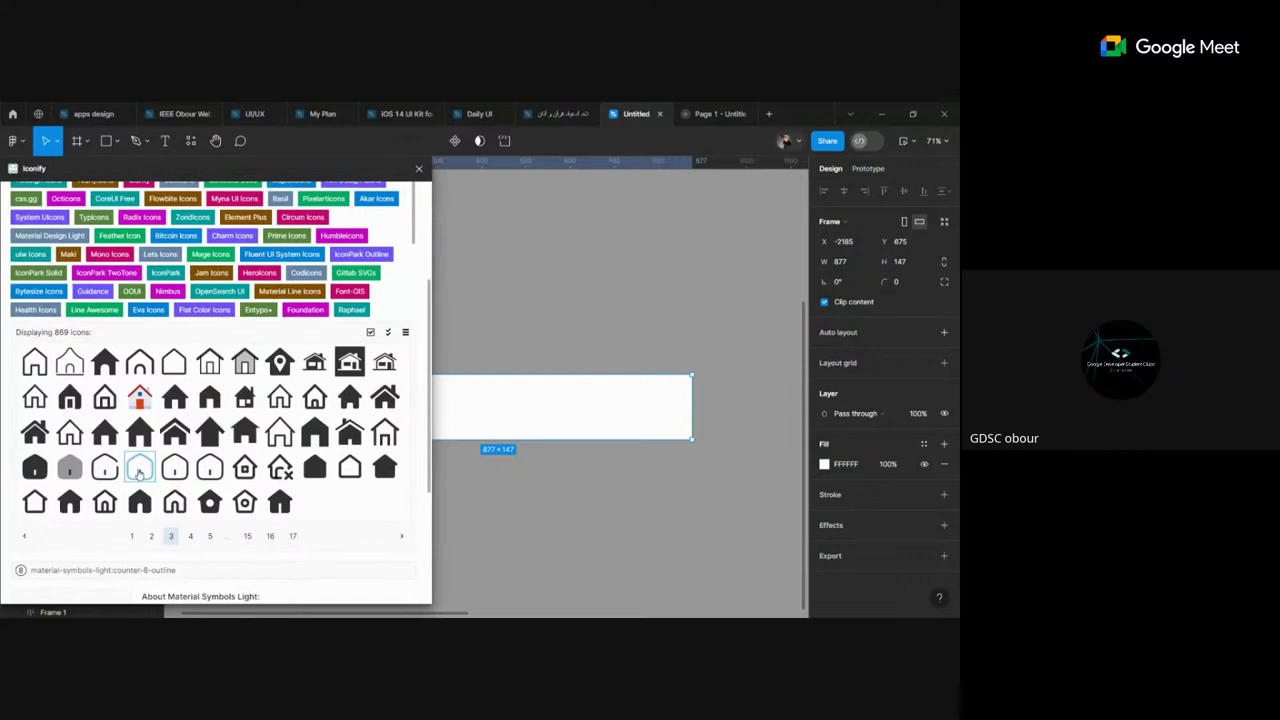
pyautogui.click(34, 467)
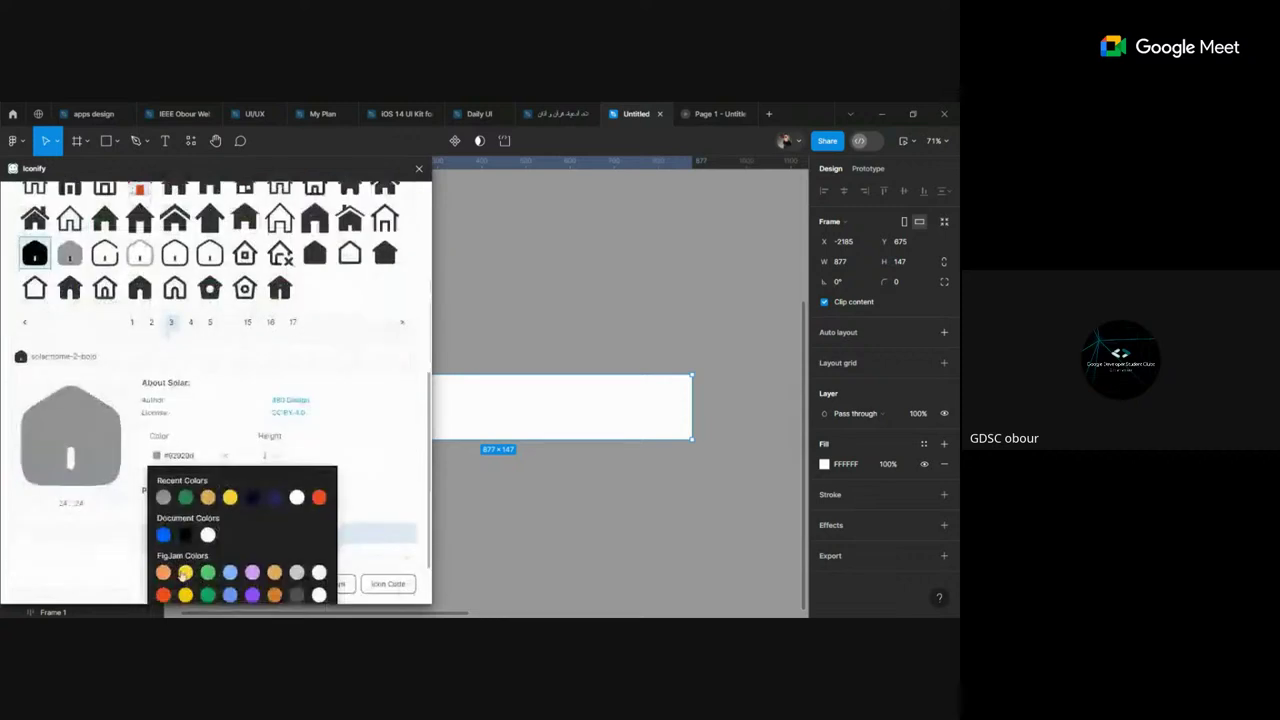
pyautogui.click(226, 583)
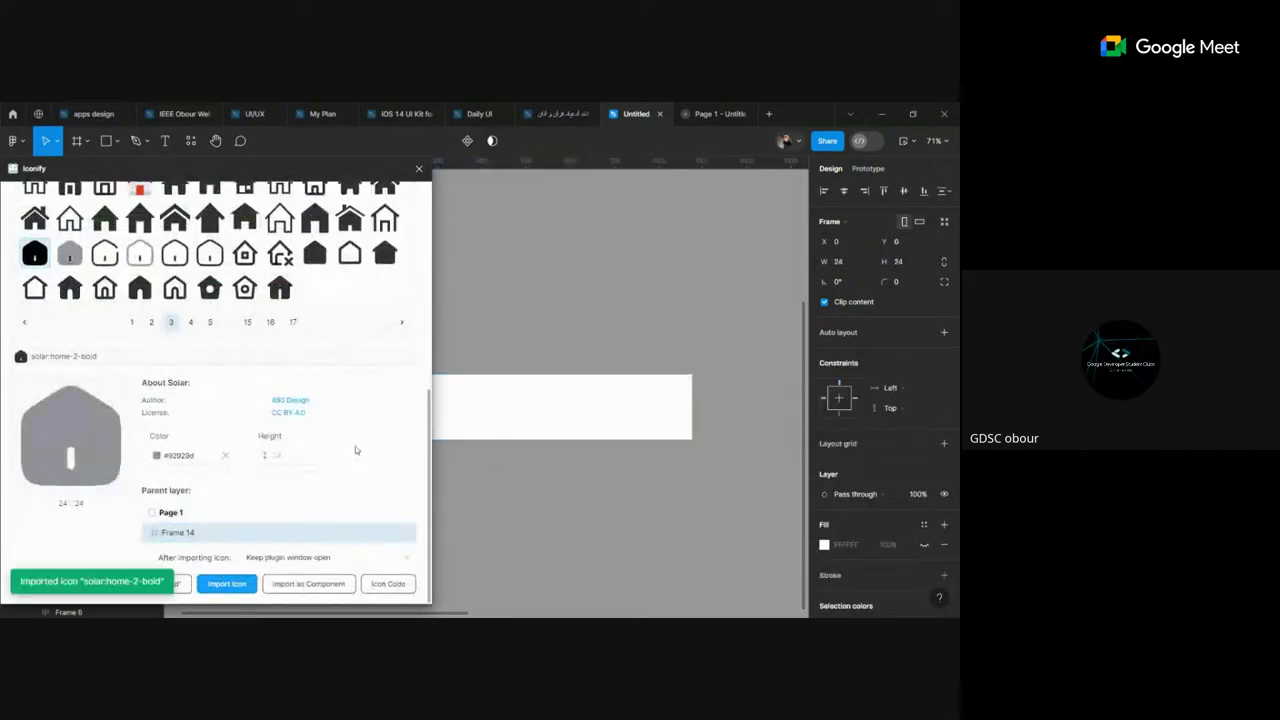
pyautogui.scroll(3, 400, 320)
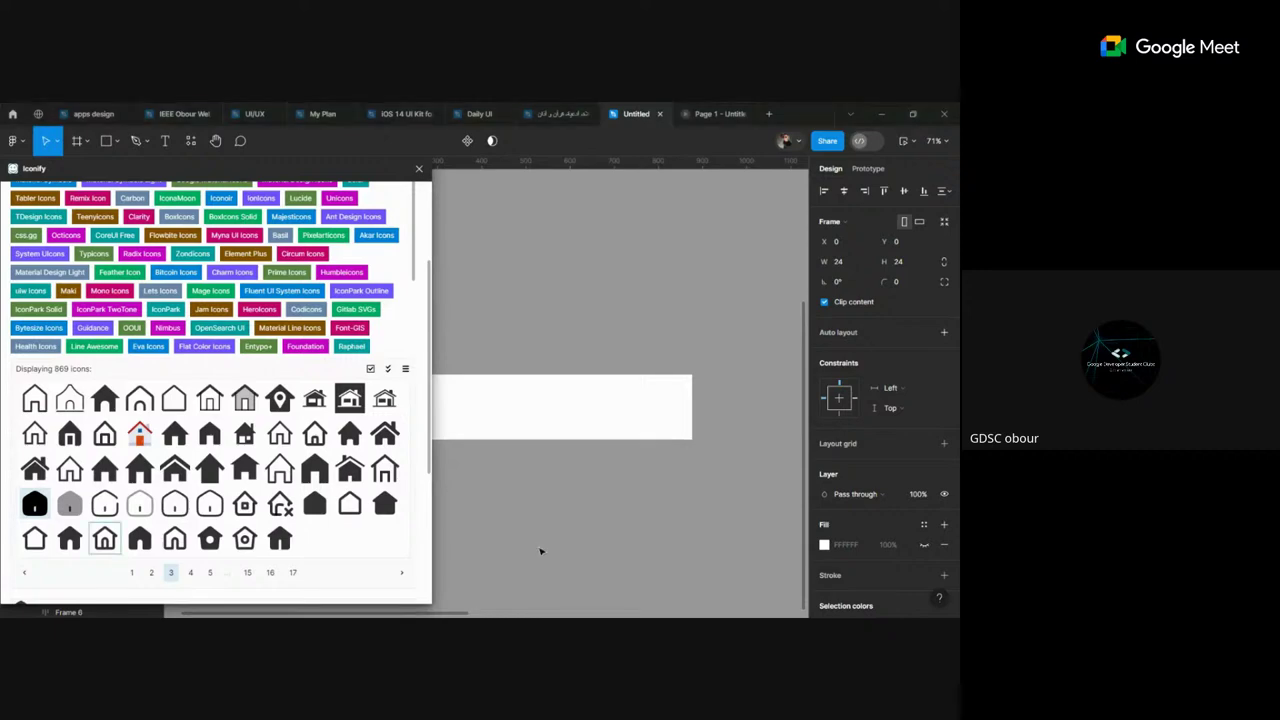
pyautogui.scroll(3, 143, 357)
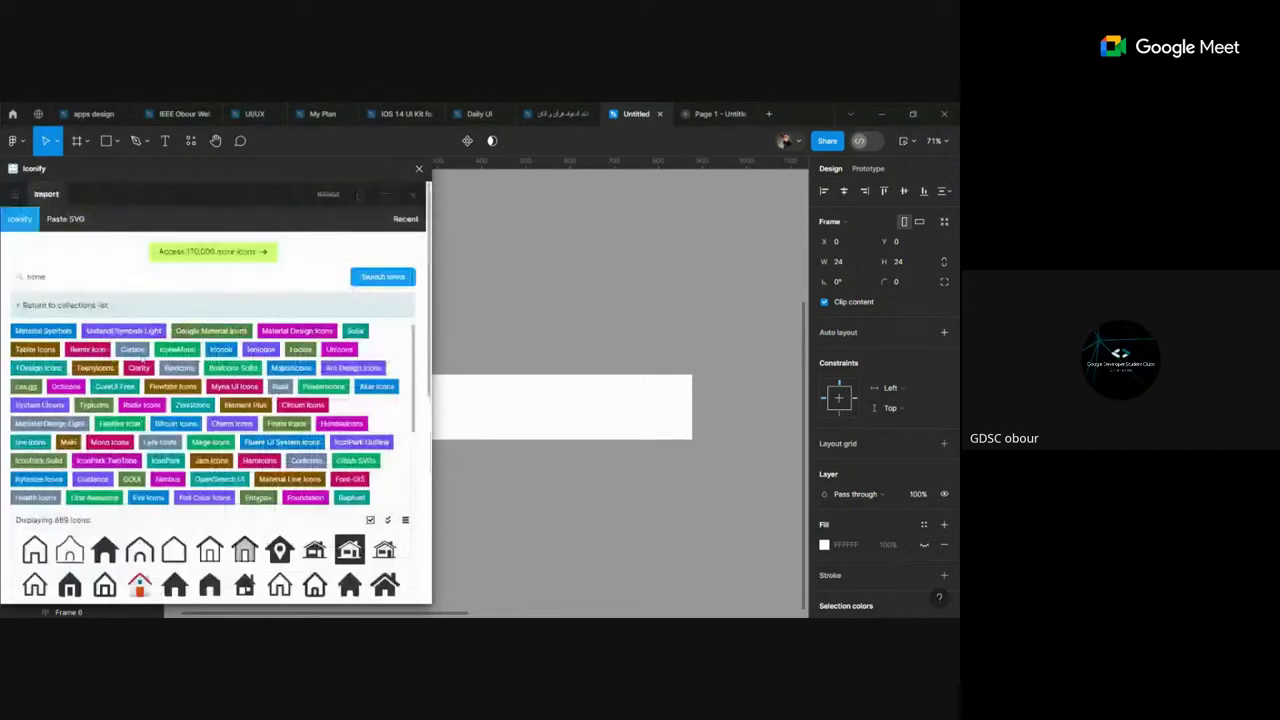
pyautogui.click(57, 277)
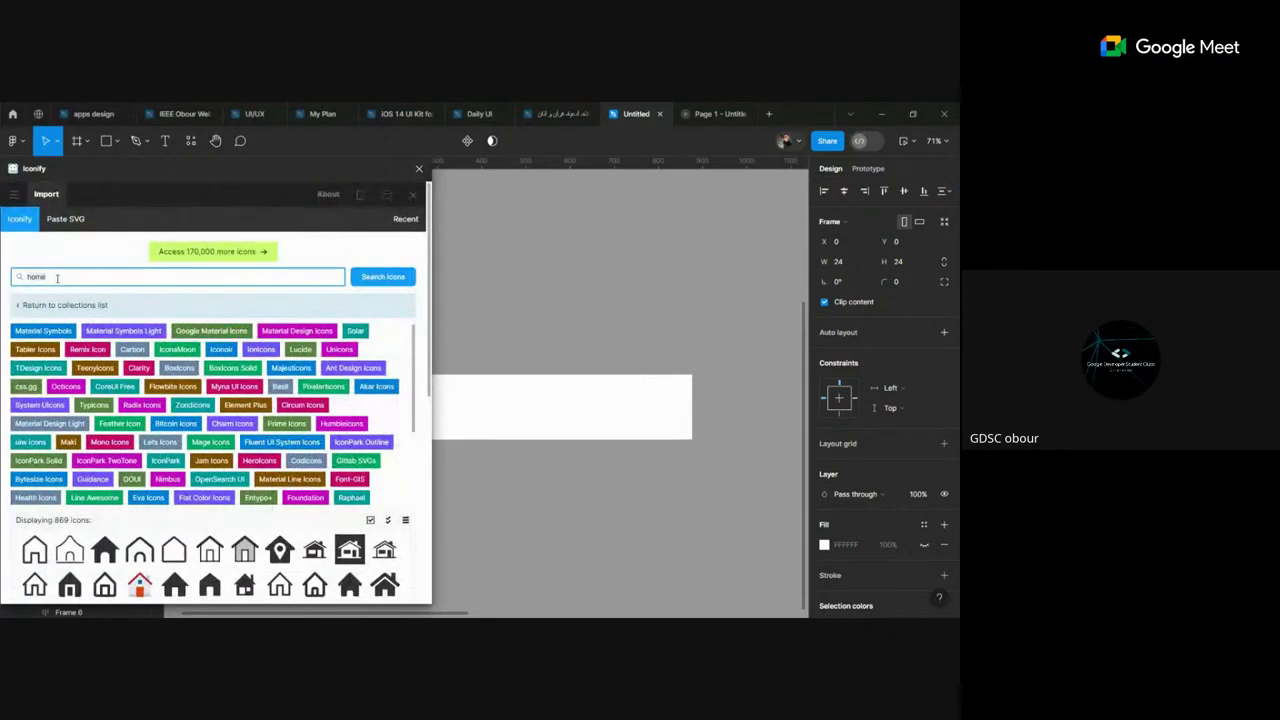
# Step: Search Iconify for 'notification' and go to the second results page
pyautogui.press('BackSpace')
pyautogui.write('not')
pyautogui.write('ificati')
pyautogui.write('on')
pyautogui.press('Return')
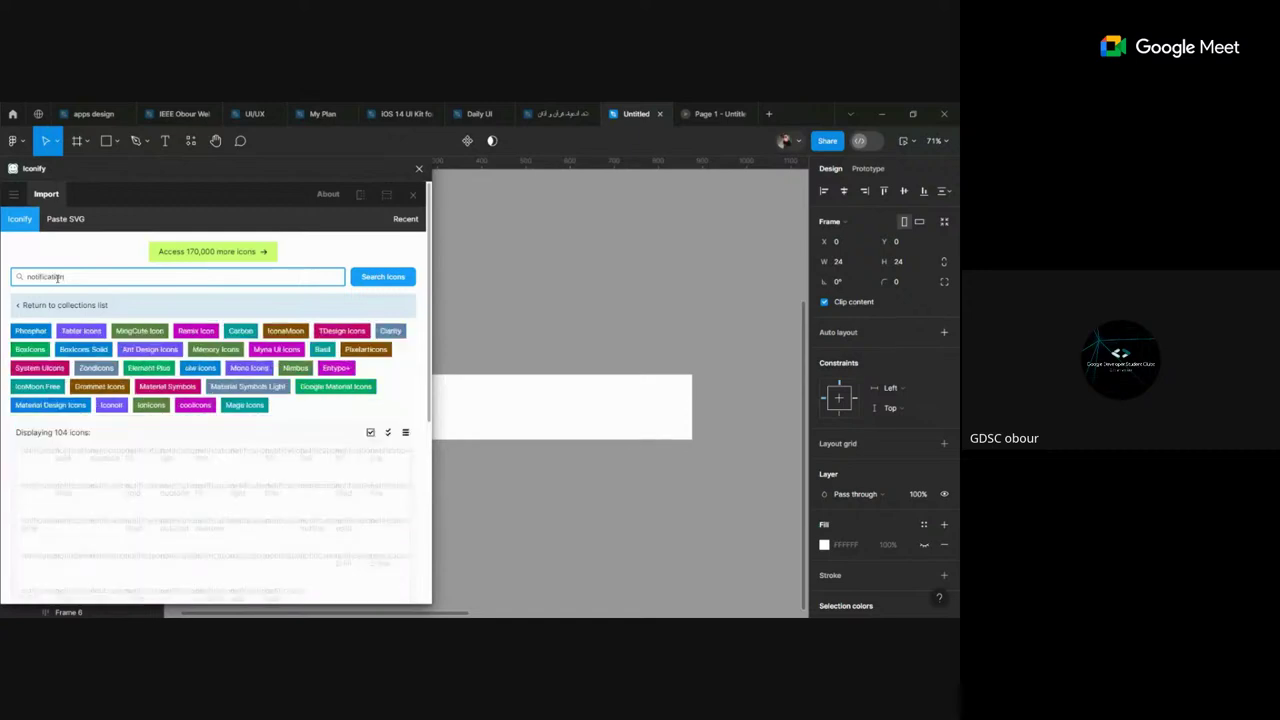
pyautogui.scroll(-1, 154, 395)
pyautogui.scroll(-2, 154, 395)
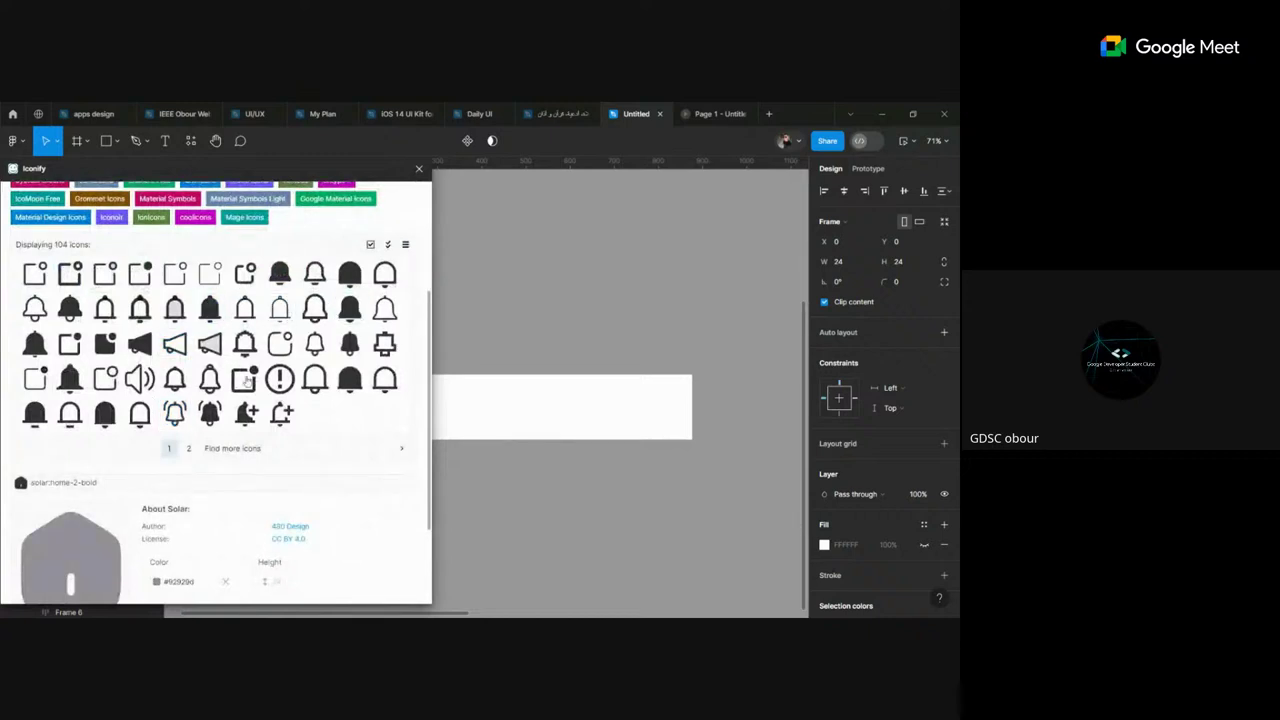
pyautogui.click(187, 449)
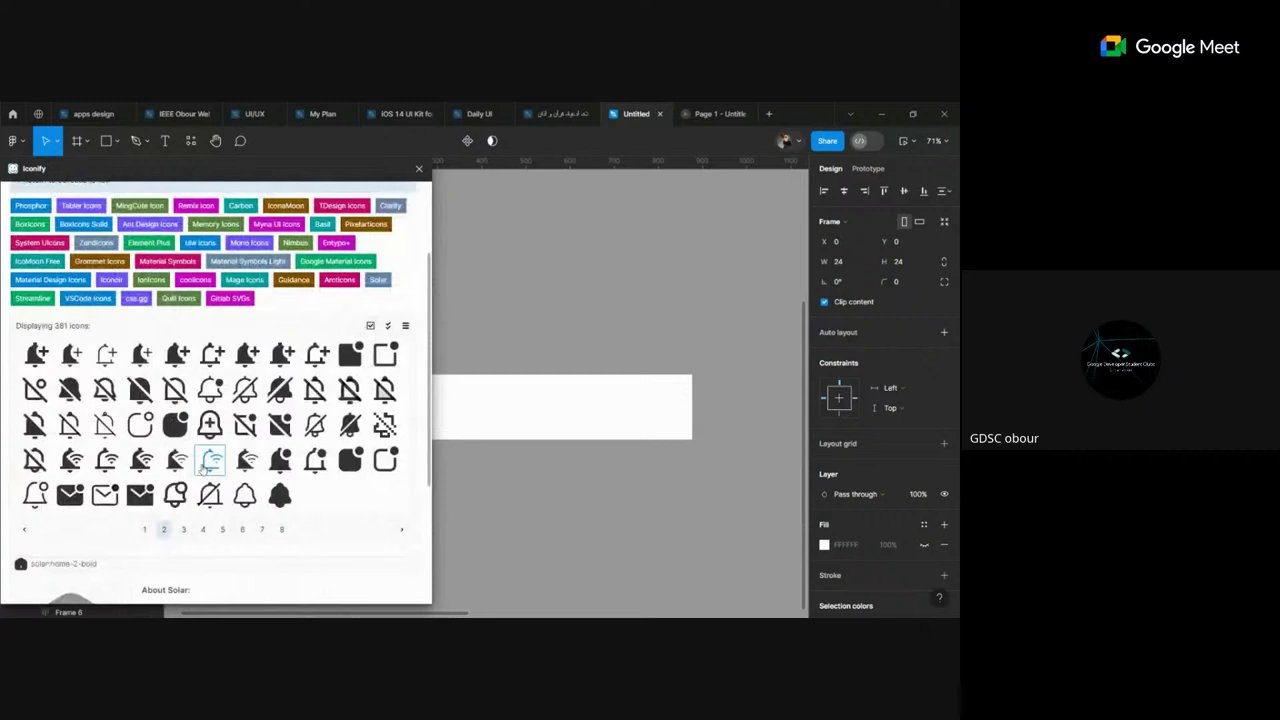
# Step: Import mage:notification-bell-fill and mdi:push-notification into Frame 14, then close Iconify
pyautogui.click(280, 495)
pyautogui.scroll(-2, 245, 498)
pyautogui.click(226, 583)
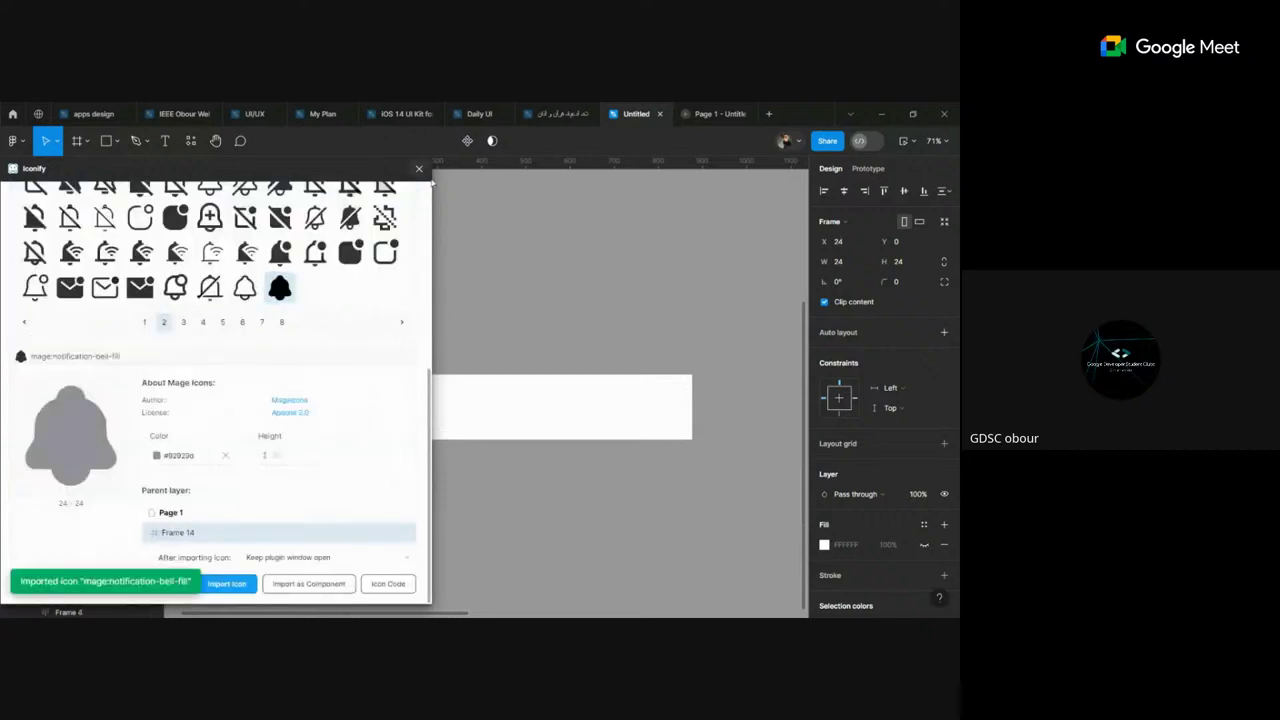
pyautogui.click(350, 252)
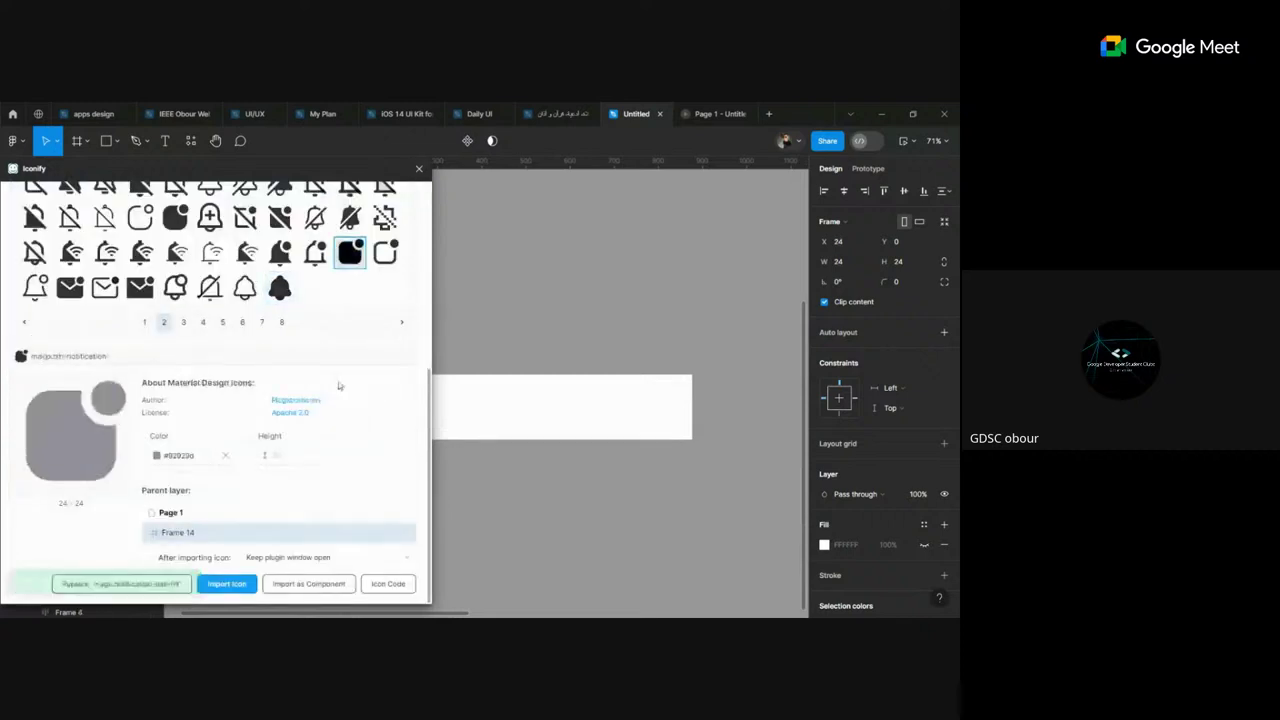
pyautogui.click(226, 583)
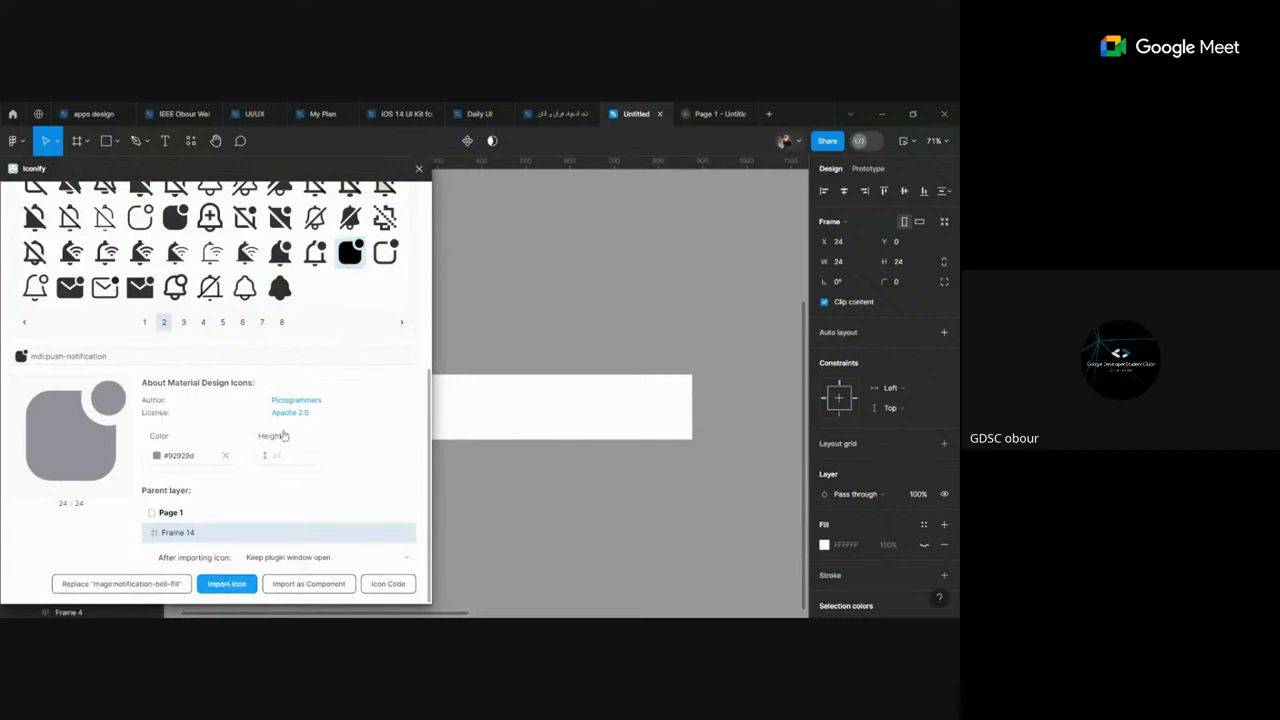
pyautogui.click(419, 170)
# Step: Move the home, bell and push-notification icons out of Frame 14 onto the canvas above it
pyautogui.click(366, 423)
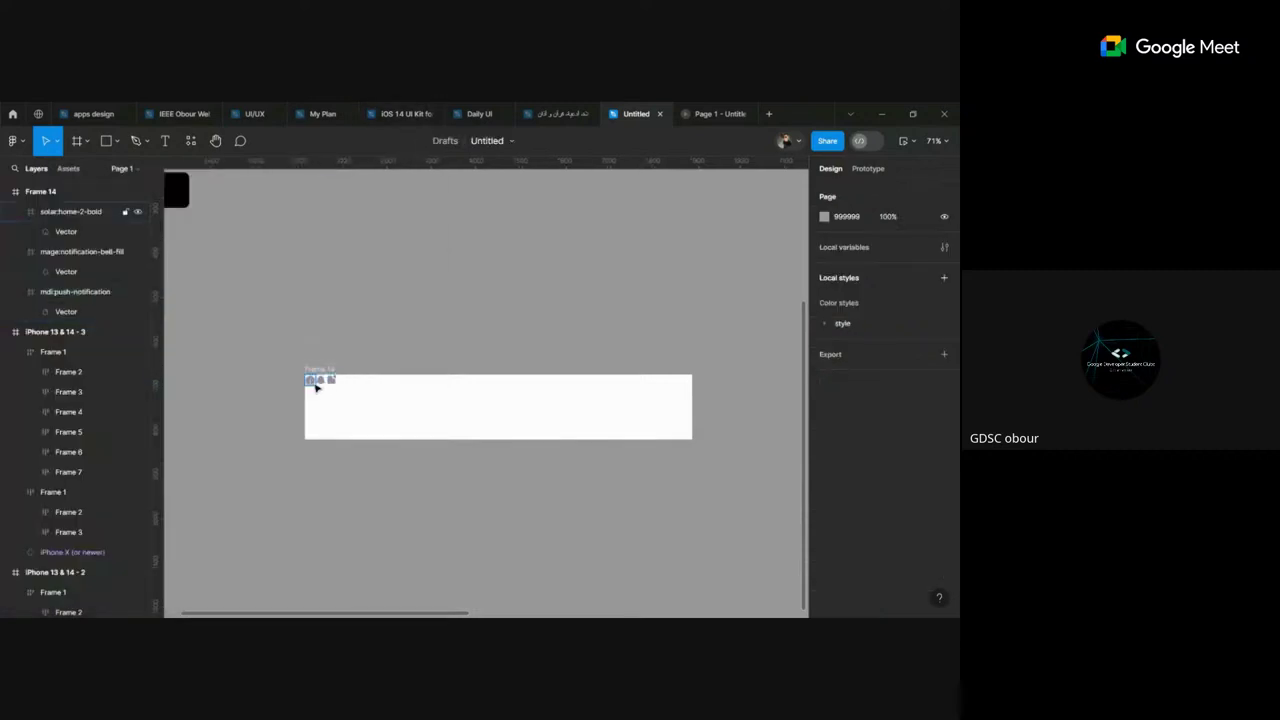
pyautogui.click(312, 384)
pyautogui.scroll(3, 313, 418)
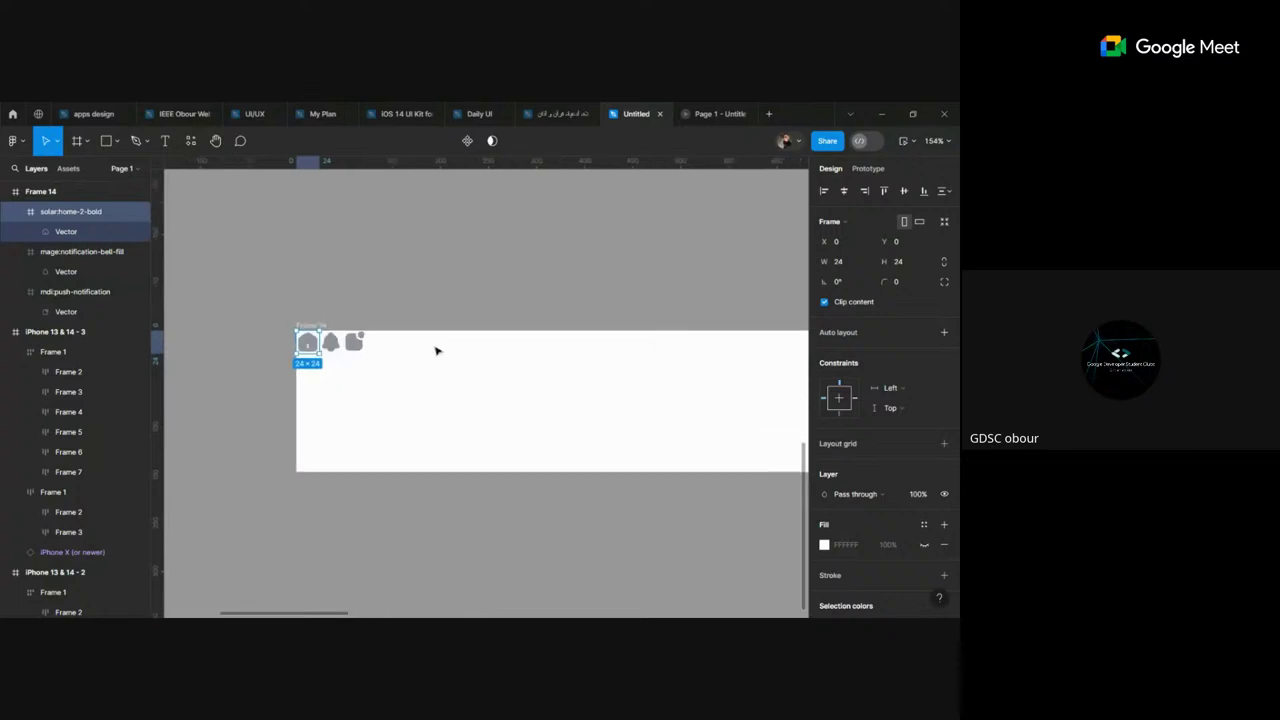
pyautogui.click(406, 466)
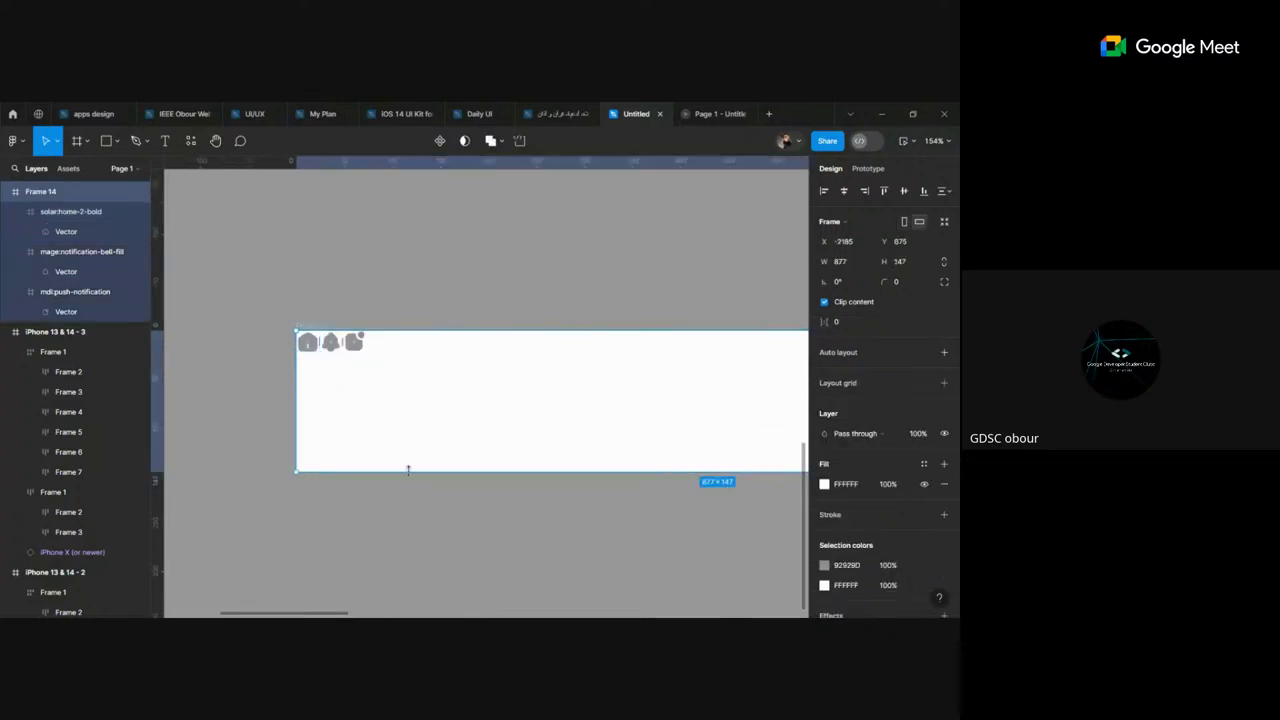
pyautogui.click(331, 345)
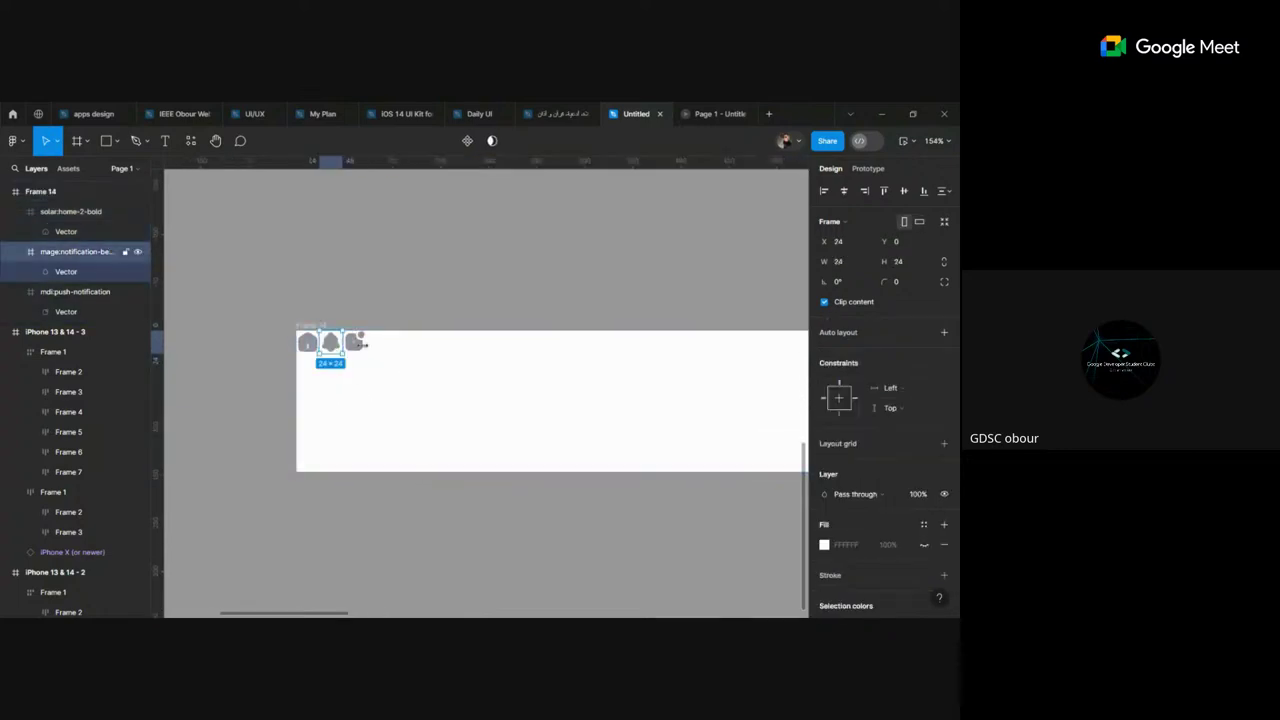
pyautogui.keyDown('shift'); pyautogui.click(307, 343); pyautogui.keyUp('shift')
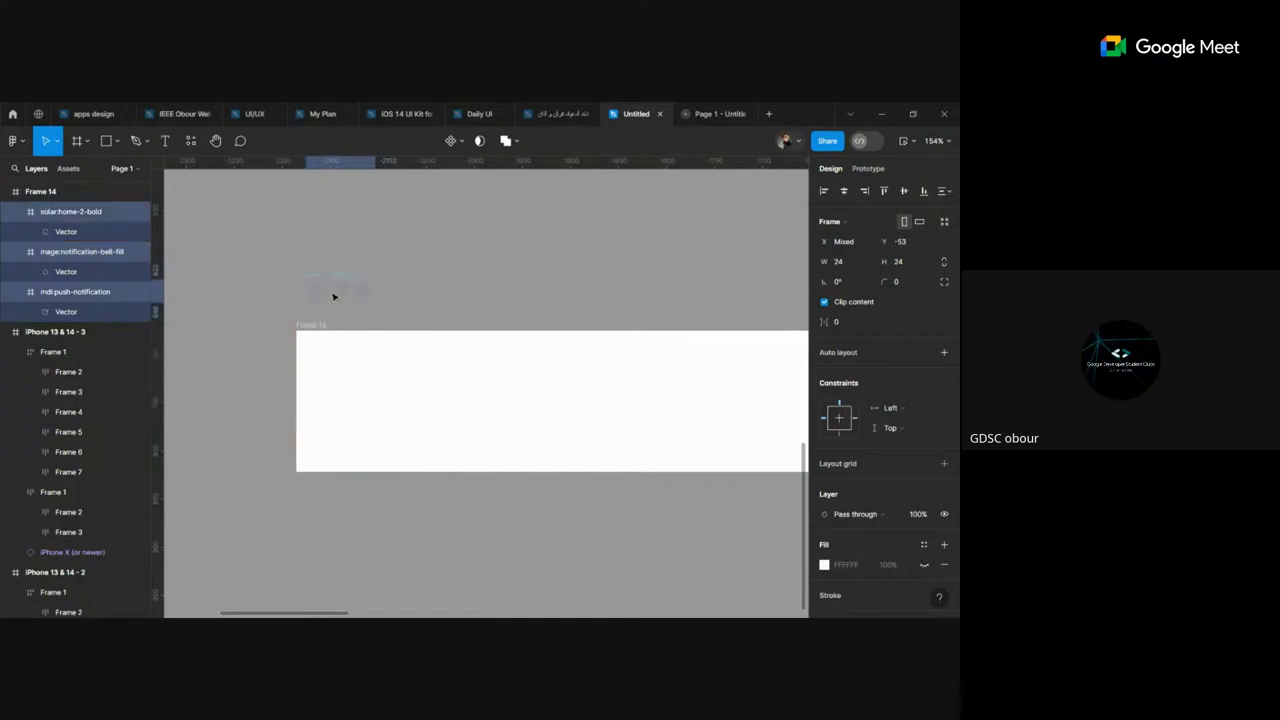
pyautogui.moveTo(325, 350); pyautogui.dragTo(333, 285)
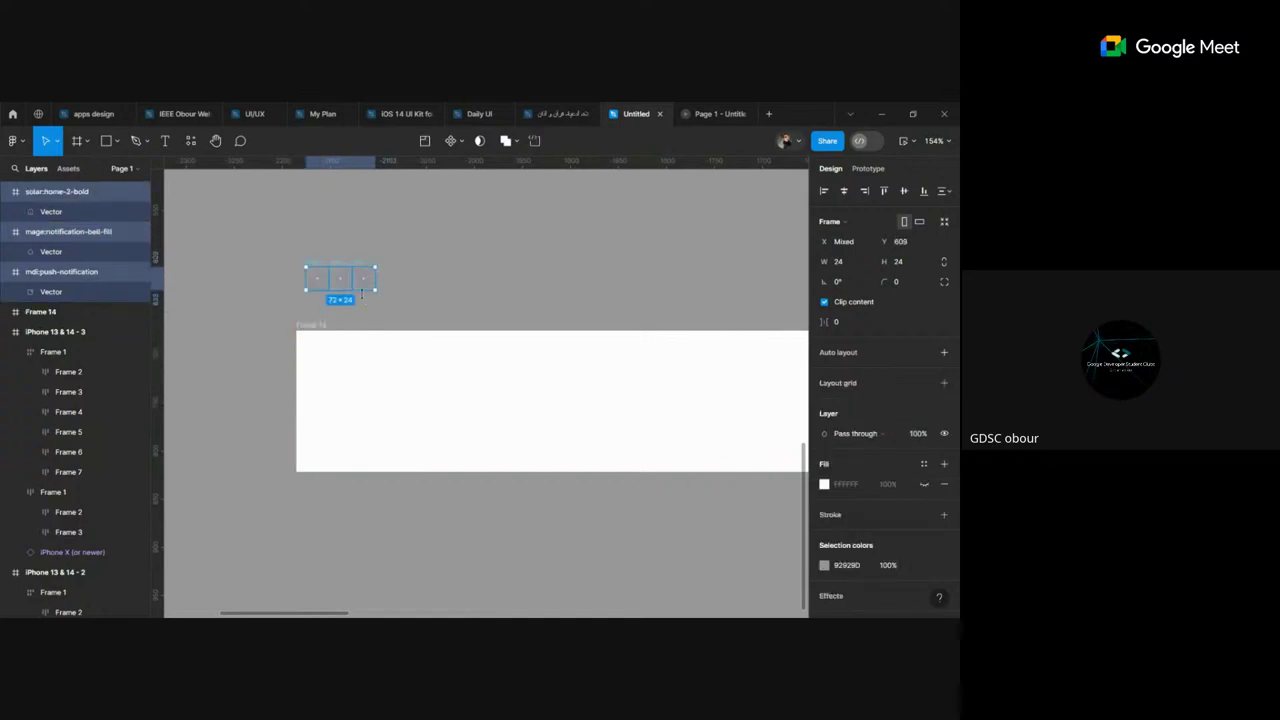
pyautogui.click(309, 276)
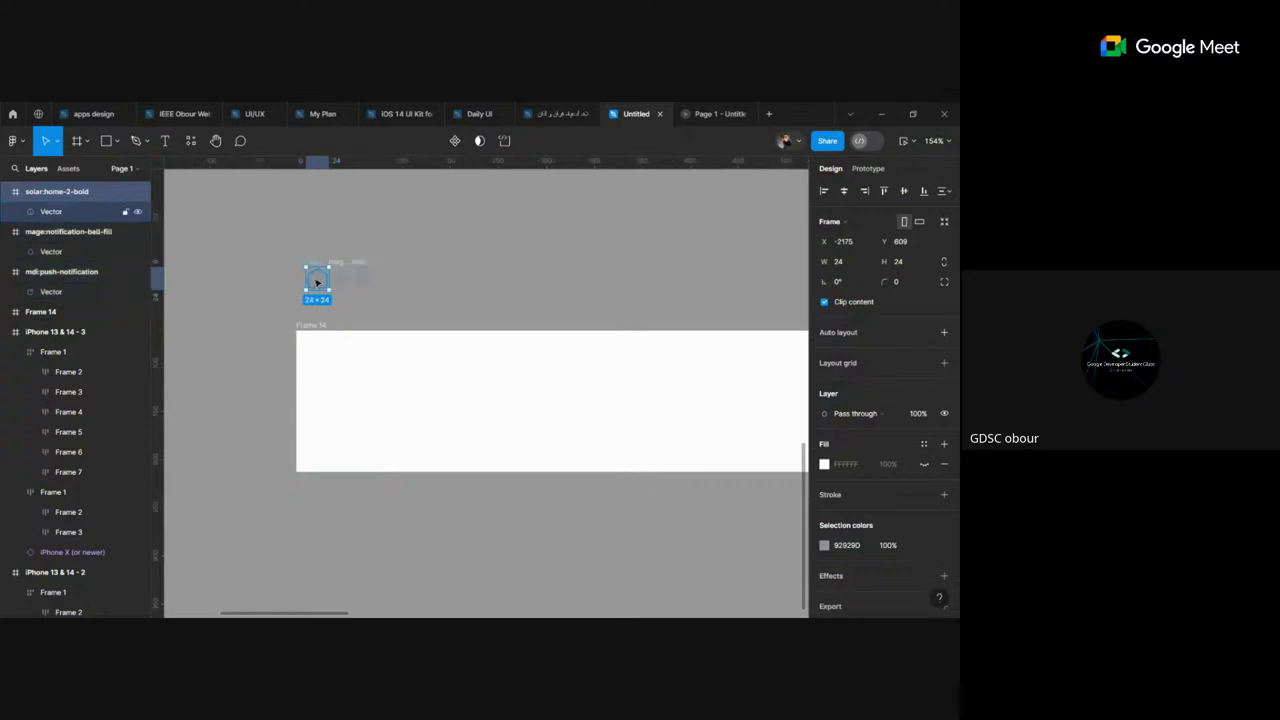
pyautogui.click(331, 366)
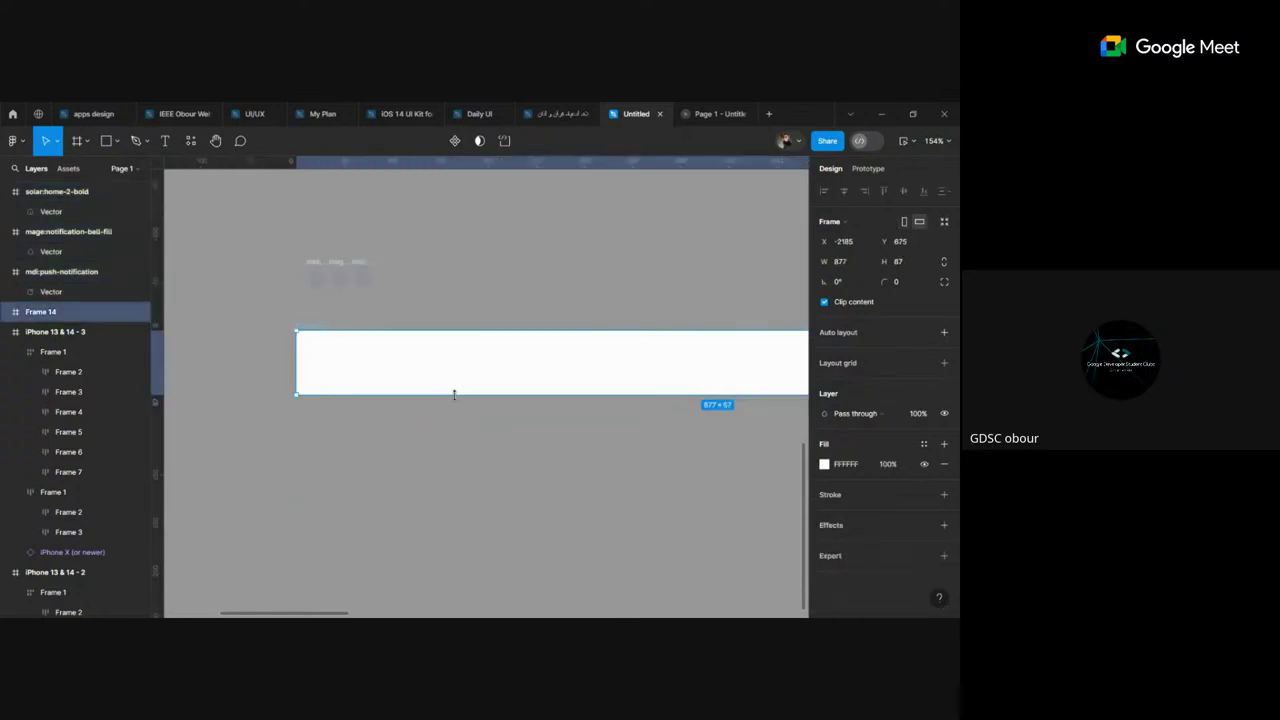
# Step: Resize Frame 14 to a 390 × 56 phone-width bar, setting height 56
pyautogui.moveTo(456, 471); pyautogui.dragTo(452, 409)
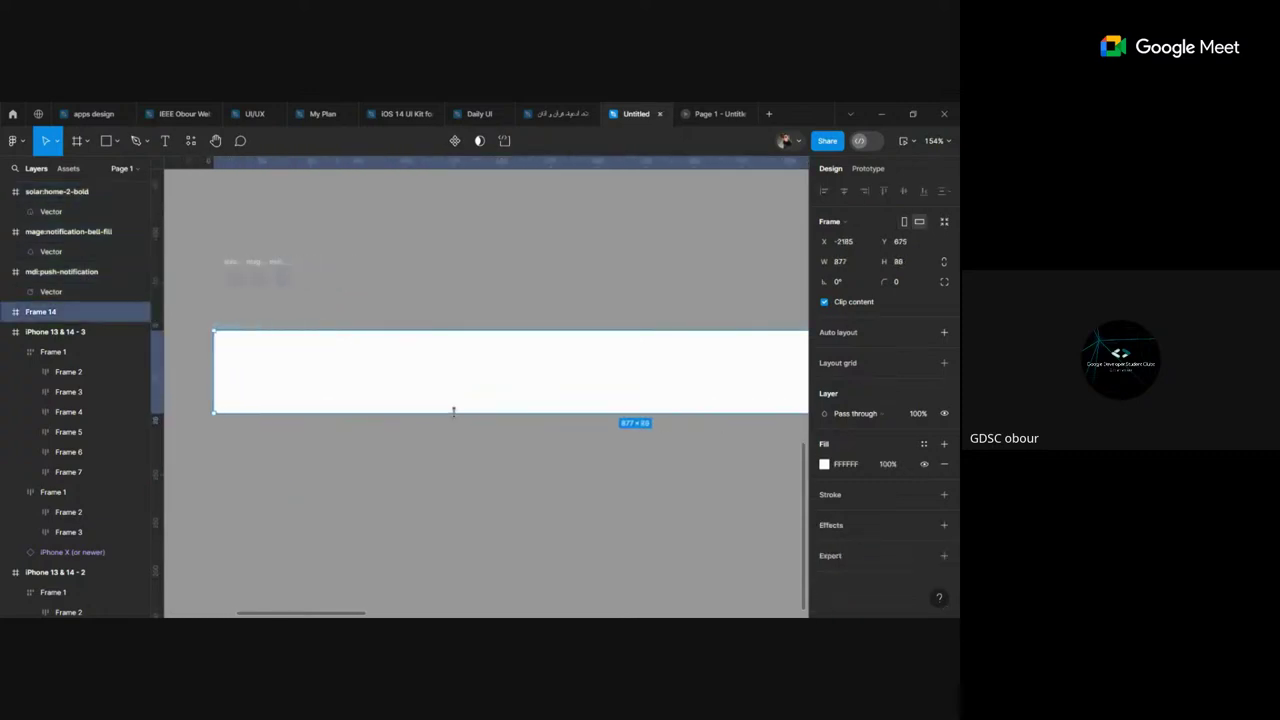
pyautogui.hscroll(2, 697, 351)
pyautogui.keyDown('ctrl'); pyautogui.scroll(-3, 684, 354); pyautogui.keyUp('ctrl')
pyautogui.moveTo(684, 354)
pyautogui.mouseDown()
pyautogui.moveTo(323, 360)
pyautogui.moveTo(336, 365)
pyautogui.mouseUp()
pyautogui.hscroll(-3, 327, 371)
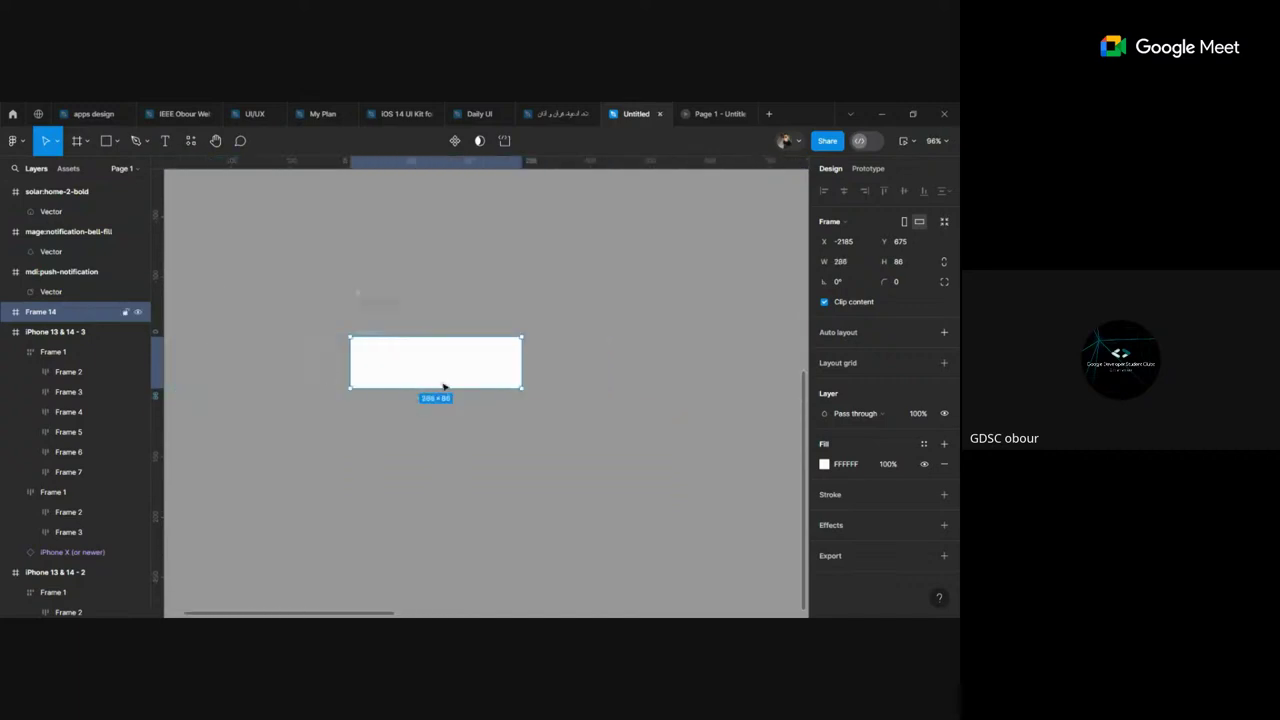
pyautogui.moveTo(465, 388)
pyautogui.mouseDown()
pyautogui.moveTo(466, 371)
pyautogui.moveTo(745, 335)
pyautogui.moveTo(743, 322)
pyautogui.moveTo(720, 338)
pyautogui.mouseUp()
pyautogui.keyDown('ctrl'); pyautogui.scroll(-2, 457, 360); pyautogui.keyUp('ctrl')
pyautogui.keyDown('ctrl'); pyautogui.scroll(-2, 457, 362); pyautogui.keyUp('ctrl')
pyautogui.keyDown('ctrl'); pyautogui.scroll(-2, 455, 362); pyautogui.keyUp('ctrl')
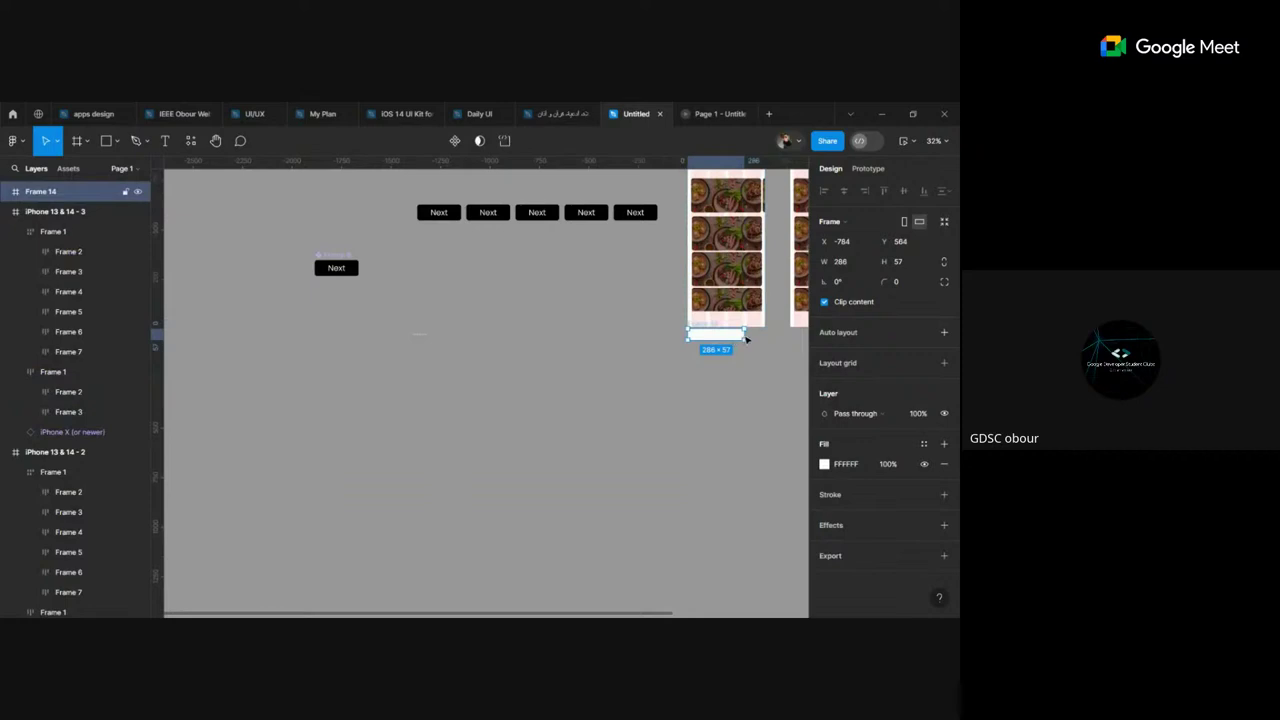
pyautogui.keyDown('ctrl'); pyautogui.scroll(2, 745, 340); pyautogui.keyUp('ctrl')
pyautogui.keyDown('ctrl'); pyautogui.scroll(2, 745, 340); pyautogui.keyUp('ctrl')
pyautogui.moveTo(749, 334)
pyautogui.mouseDown()
pyautogui.moveTo(783, 334)
pyautogui.moveTo(739, 337)
pyautogui.mouseUp()
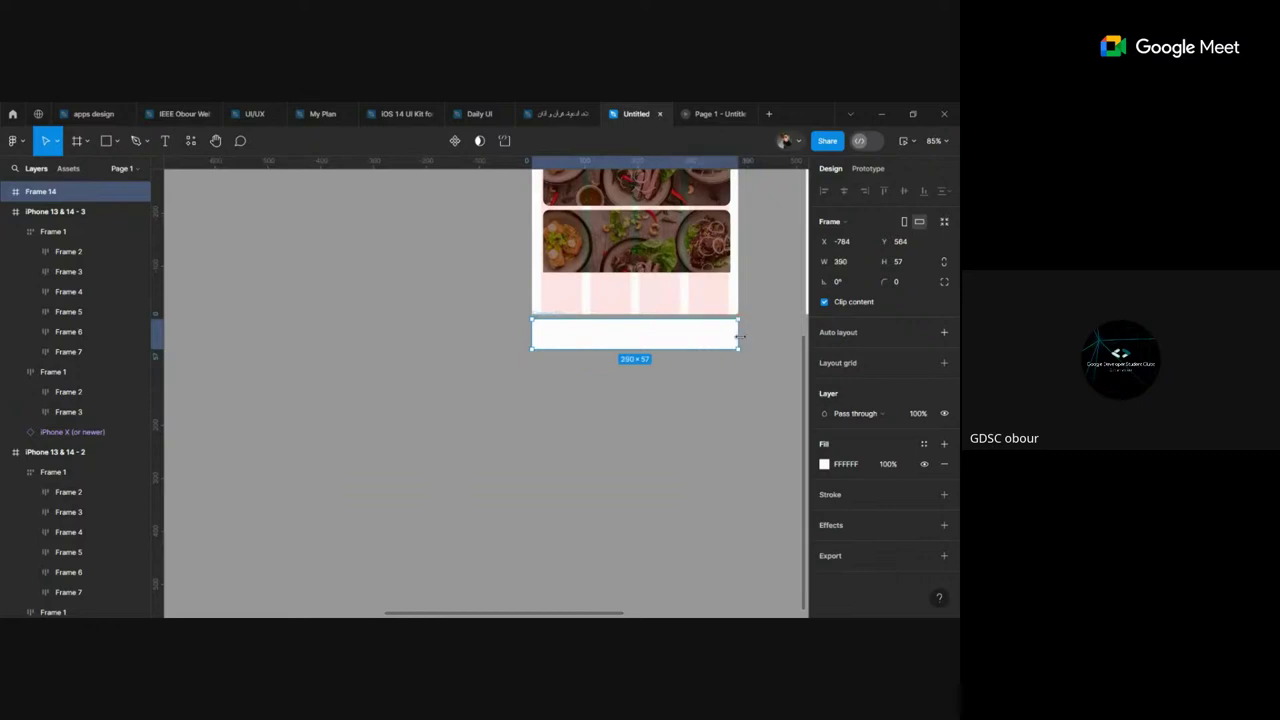
pyautogui.moveTo(644, 347); pyautogui.dragTo(648, 351)
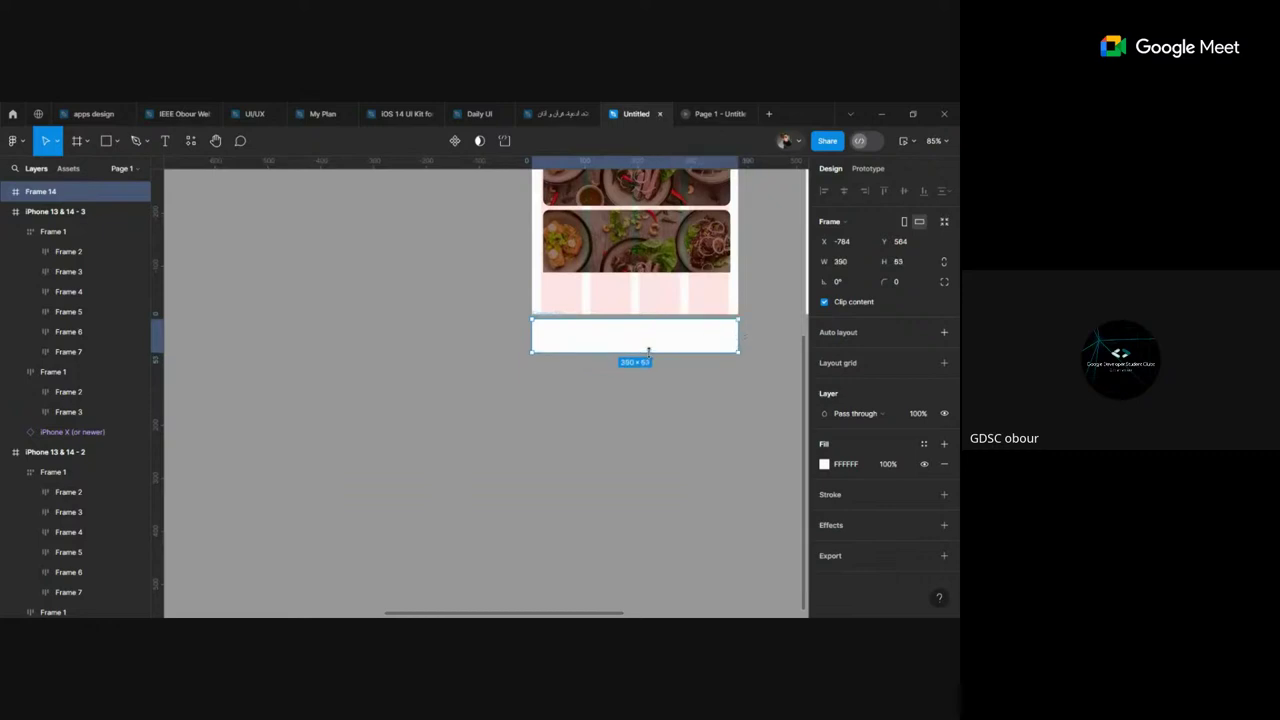
pyautogui.click(898, 261)
# Step: Move Frame 14 to X -2175, Y 682, just below the three icons
pyautogui.click(705, 388)
pyautogui.moveTo(641, 345)
pyautogui.mouseDown()
pyautogui.moveTo(110, 422)
pyautogui.moveTo(449, 400)
pyautogui.mouseUp()
pyautogui.keyDown('ctrl'); pyautogui.scroll(2, 376, 364); pyautogui.keyUp('ctrl')
# Step: Place the home and bell icons inside Frame 14, each wrapped in auto layout
pyautogui.keyDown('ctrl'); pyautogui.scroll(3, 362, 348); pyautogui.keyUp('ctrl')
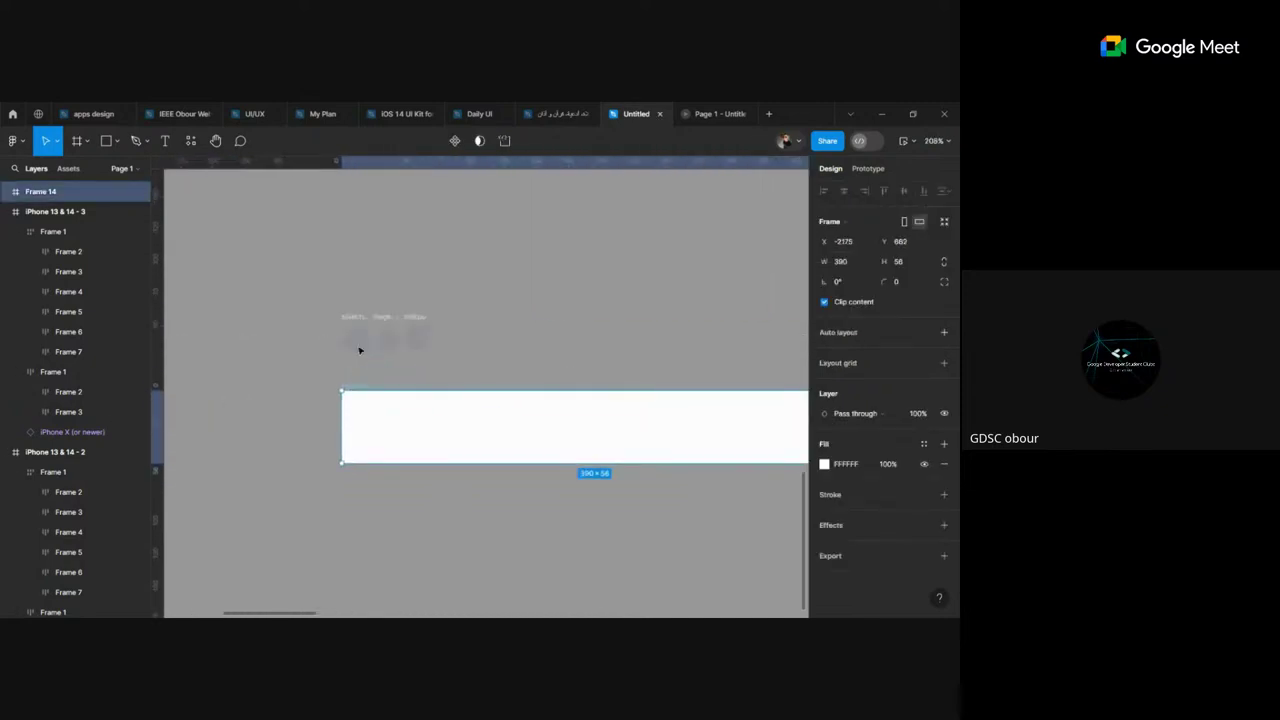
pyautogui.keyDown('ctrl'); pyautogui.scroll(2, 350, 310); pyautogui.keyUp('ctrl')
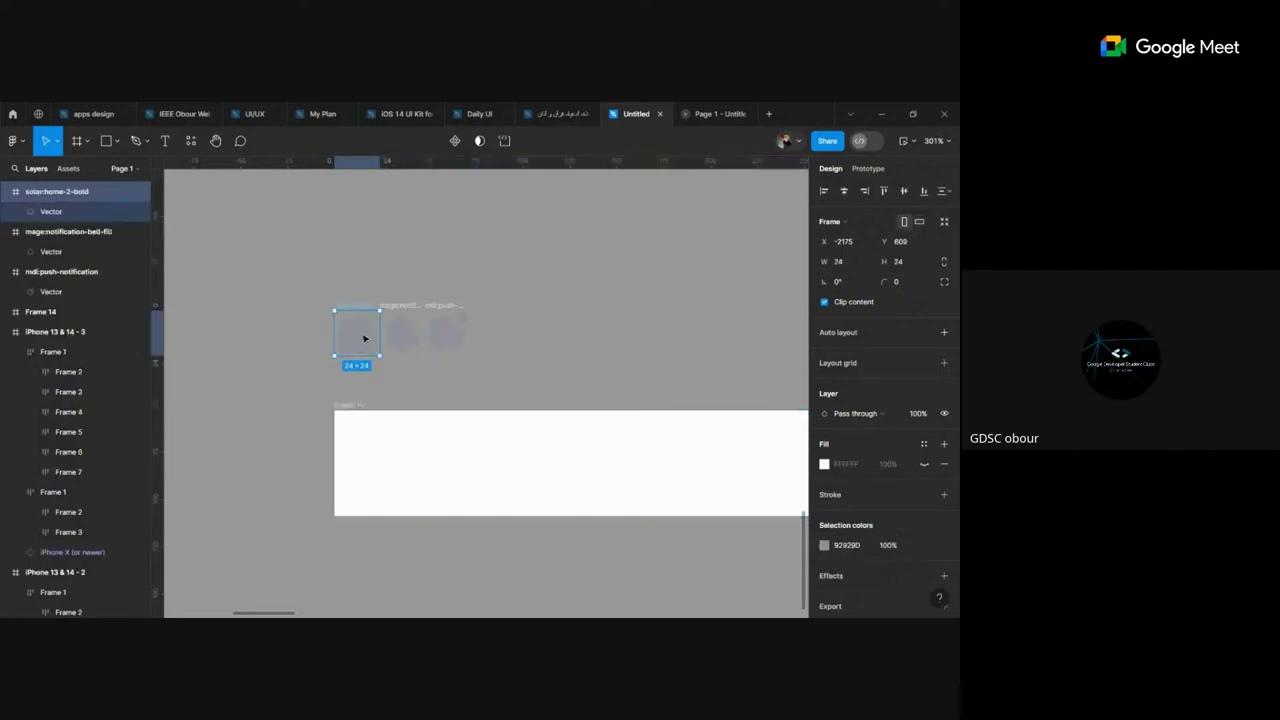
pyautogui.moveTo(358, 334)
pyautogui.mouseDown()
pyautogui.moveTo(380, 470)
pyautogui.moveTo(377, 460)
pyautogui.mouseUp()
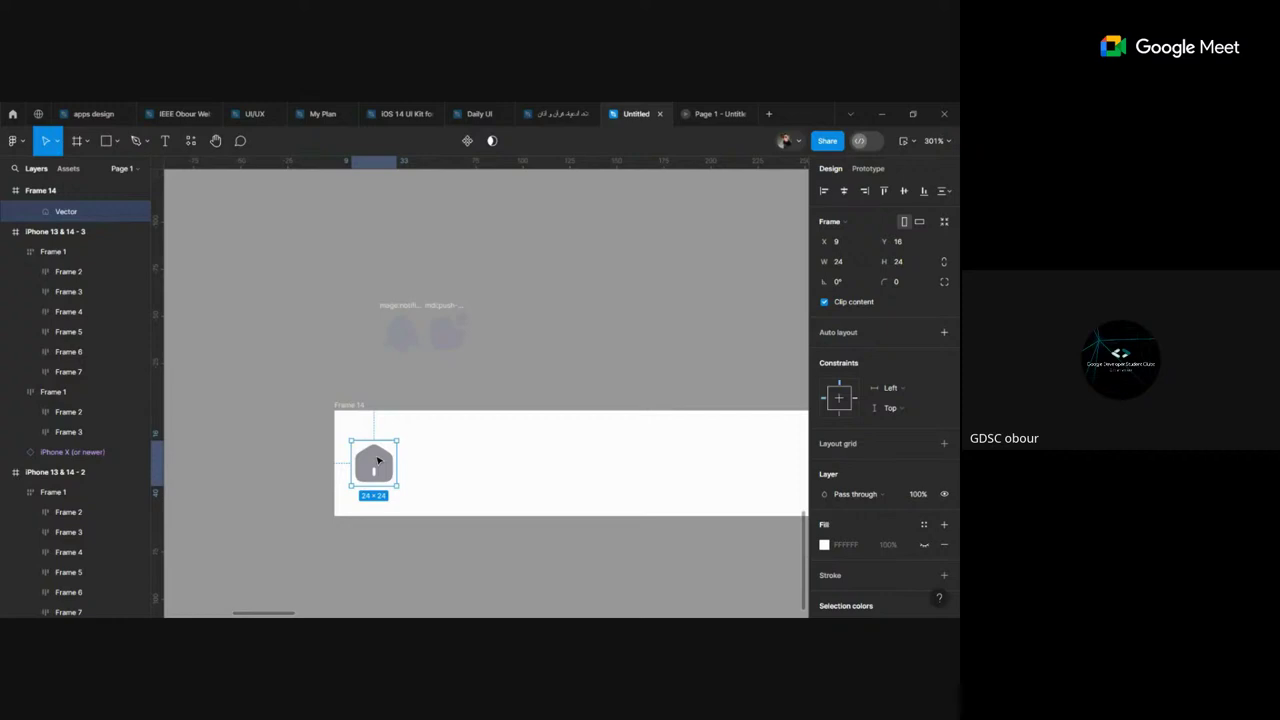
pyautogui.hotkey('ctrl', 'z')
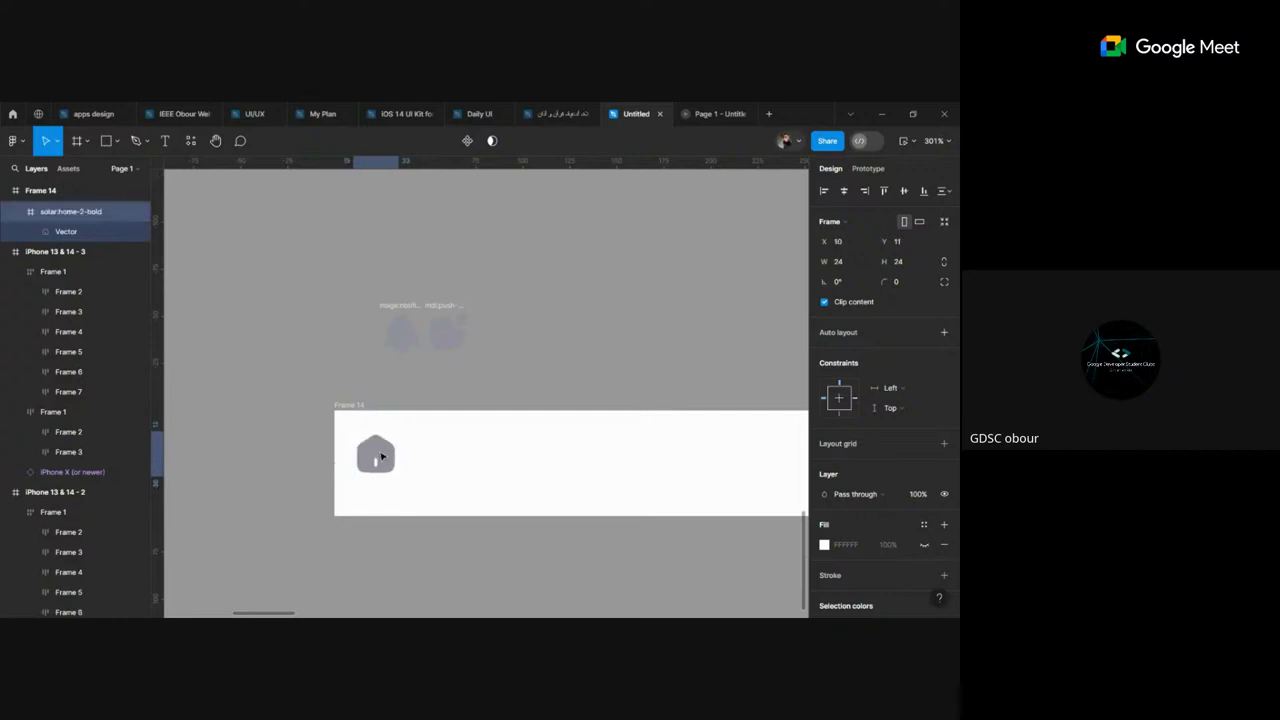
pyautogui.hotkey('shift', 'a')
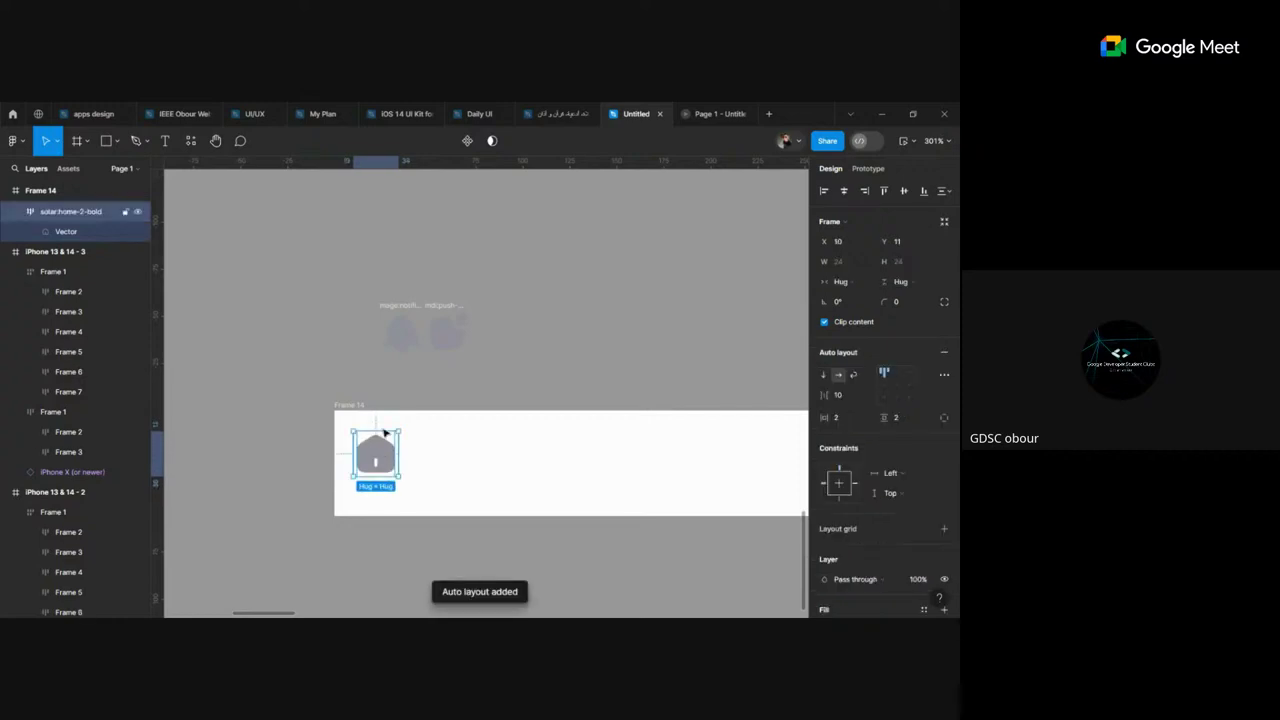
pyautogui.moveTo(403, 317)
pyautogui.mouseDown()
pyautogui.moveTo(512, 462)
pyautogui.moveTo(549, 459)
pyautogui.mouseUp()
pyautogui.hotkey('shift', 'a')
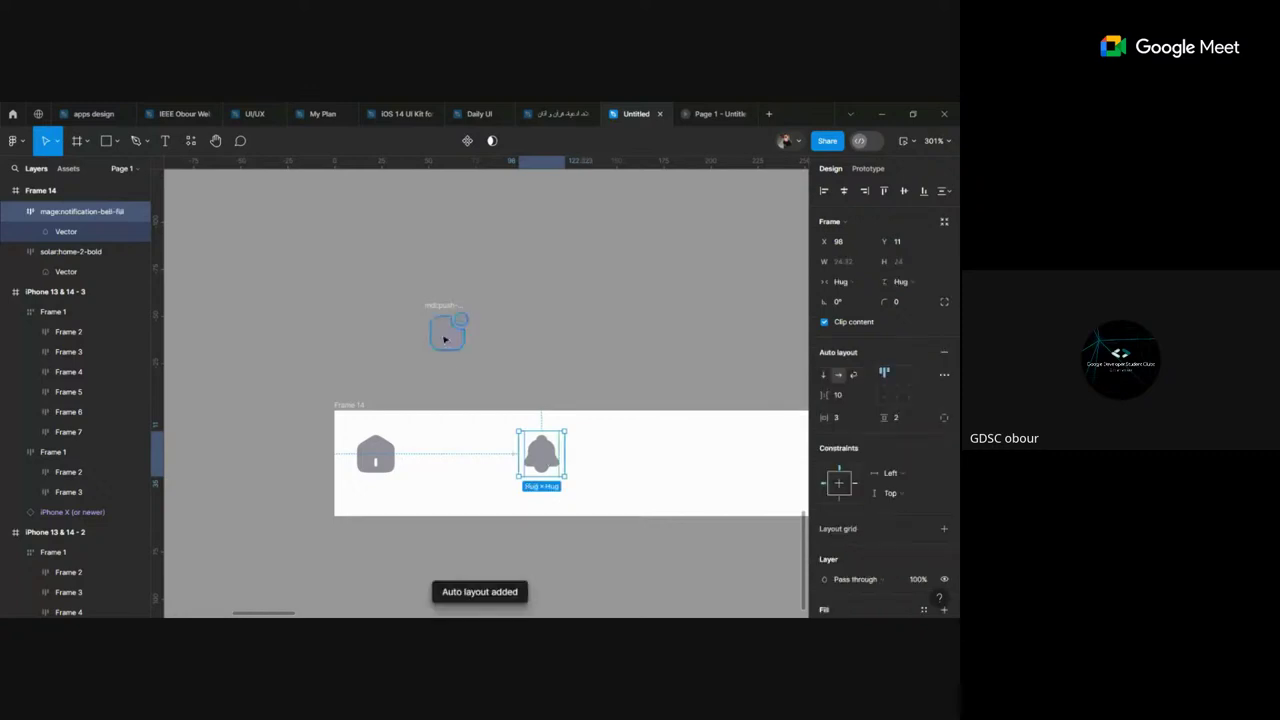
# Step: Add the push-notification icon at the bar's right end in auto layout, then select all three
pyautogui.click(447, 310)
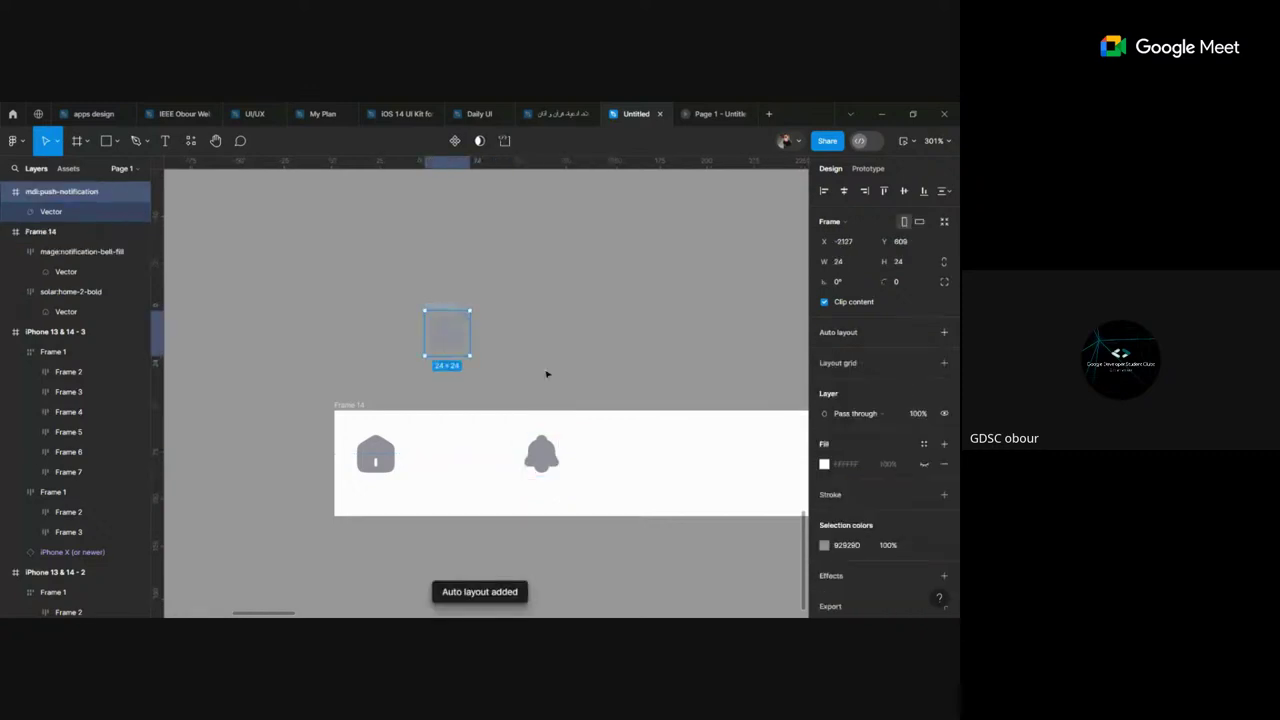
pyautogui.moveTo(447, 332)
pyautogui.mouseDown()
pyautogui.moveTo(803, 495)
pyautogui.moveTo(631, 473)
pyautogui.mouseUp()
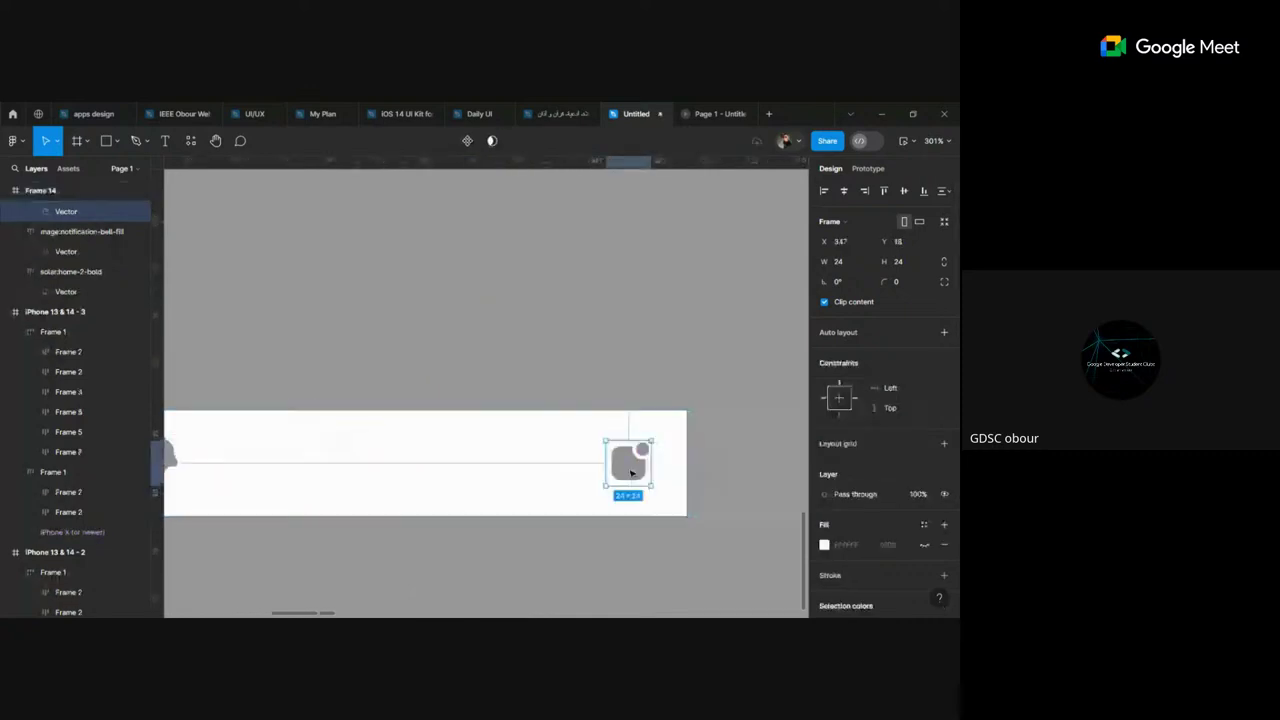
pyautogui.hotkey('shift', 'a')
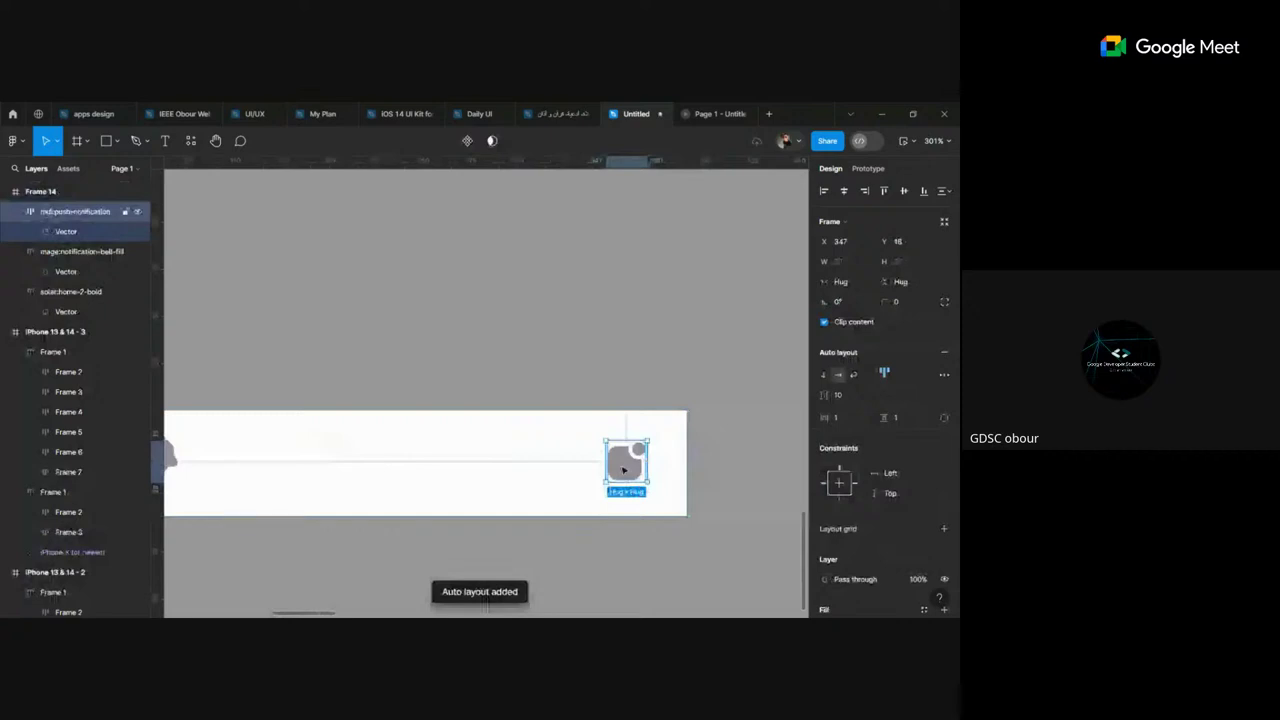
pyautogui.hotkey('ctrl', 'a')
pyautogui.scroll(-3, 507, 463)
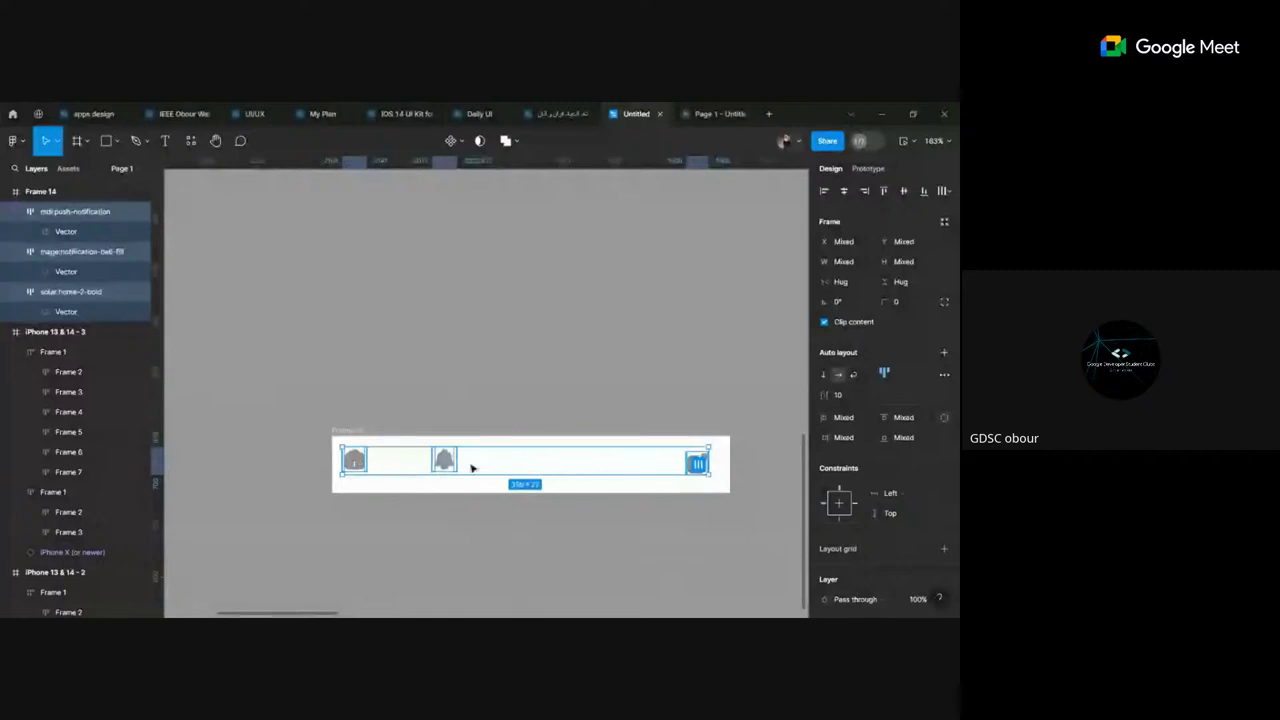
# Step: Wrap the icons in auto-layout Frame 15 centred Center/Center, and give Frame 14 auto layout
pyautogui.hotkey('shift', 'a')
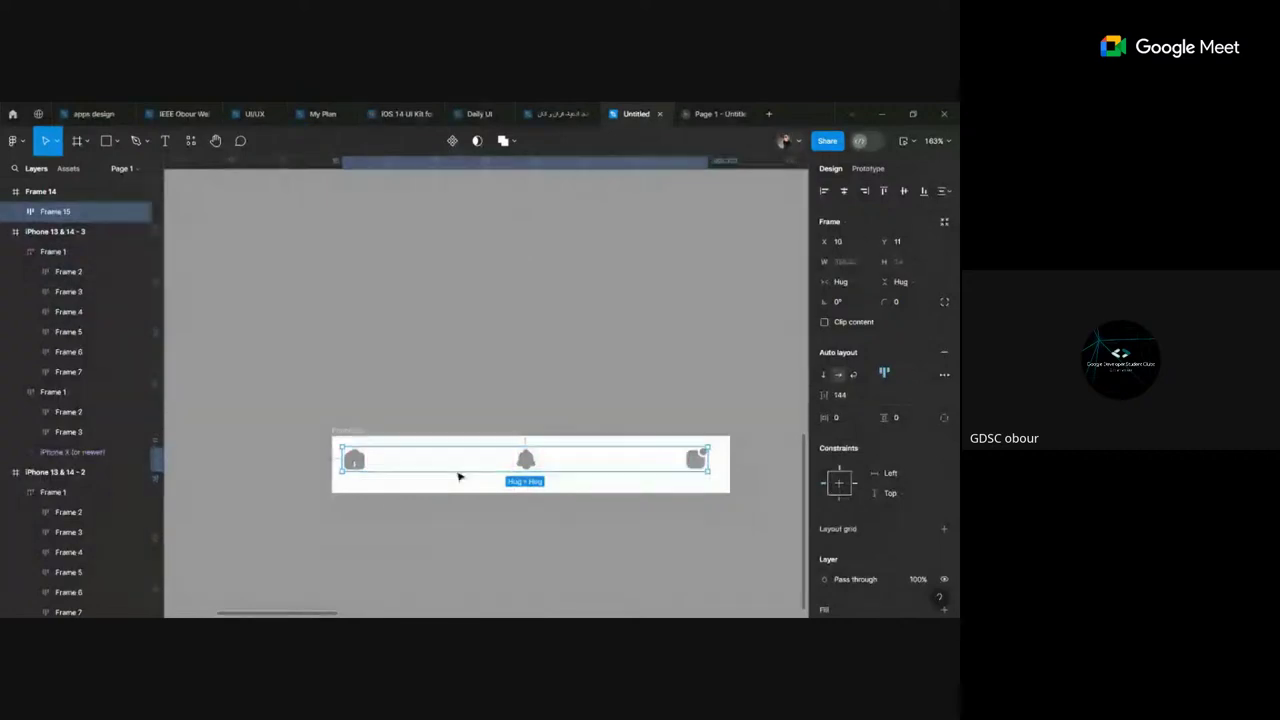
pyautogui.click(843, 191)
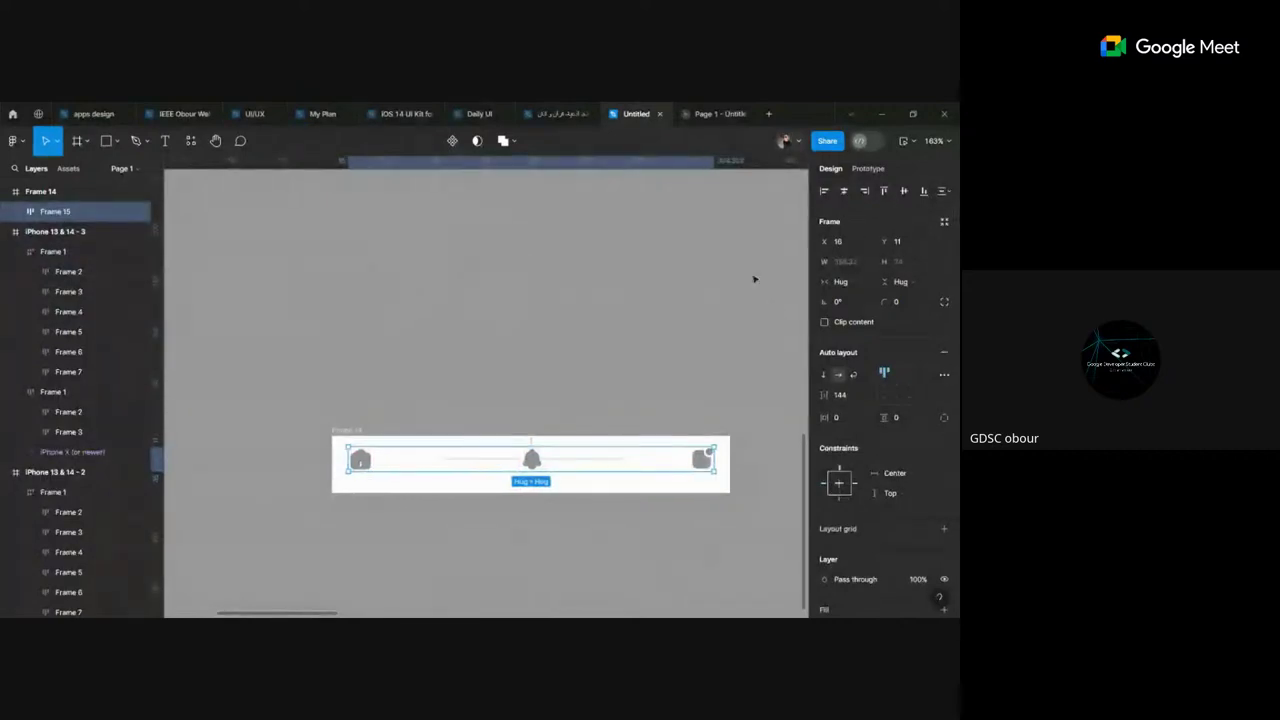
pyautogui.click(903, 191)
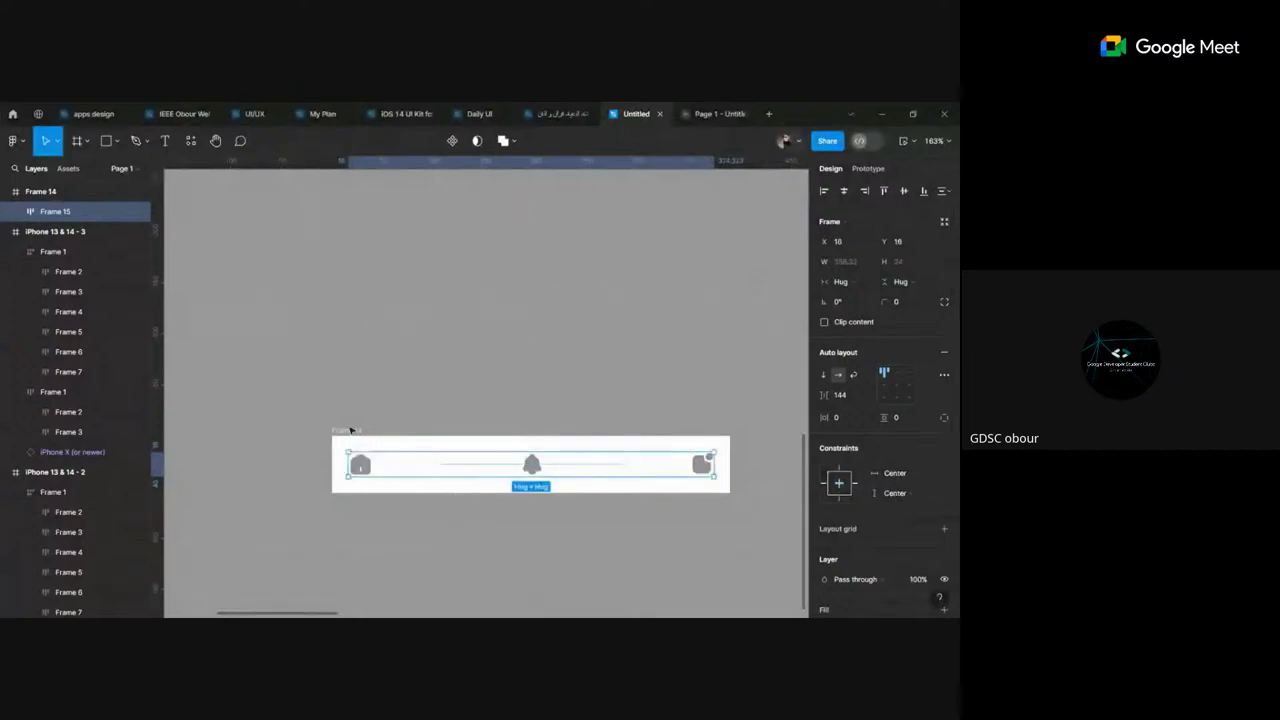
pyautogui.click(350, 430)
pyautogui.hotkey('shift', 'a')
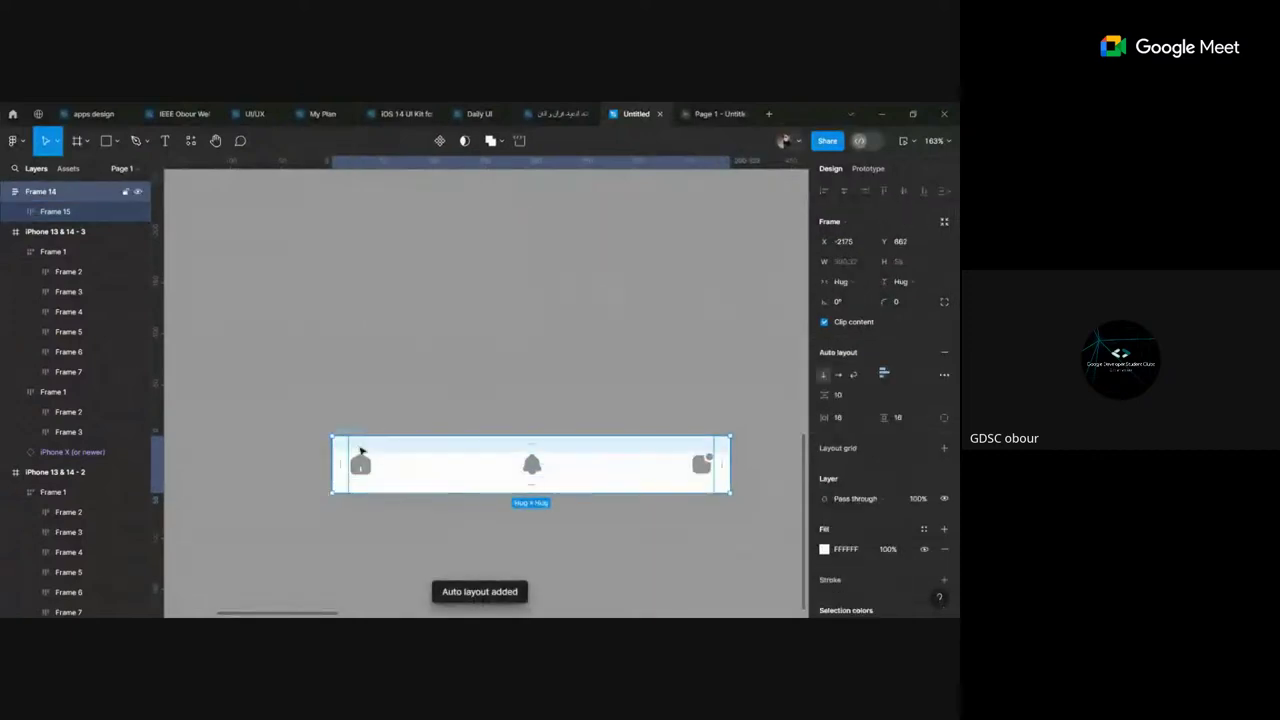
pyautogui.click(395, 414)
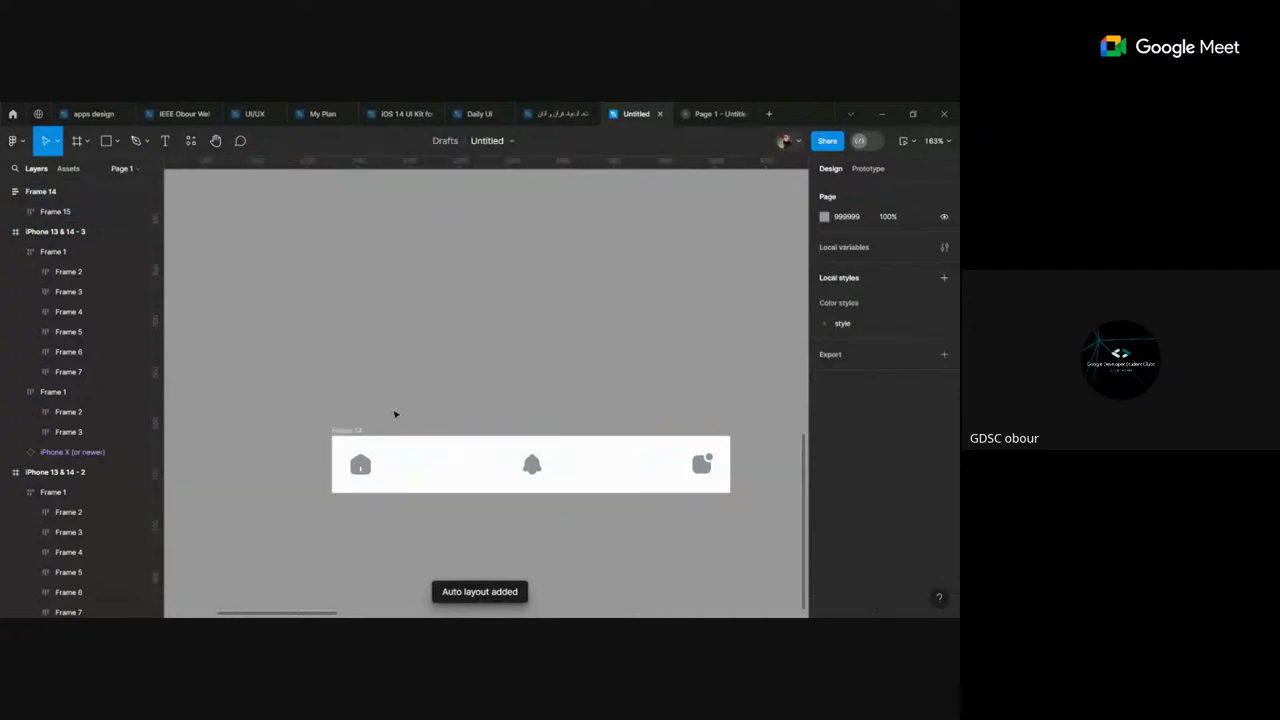
pyautogui.click(383, 460)
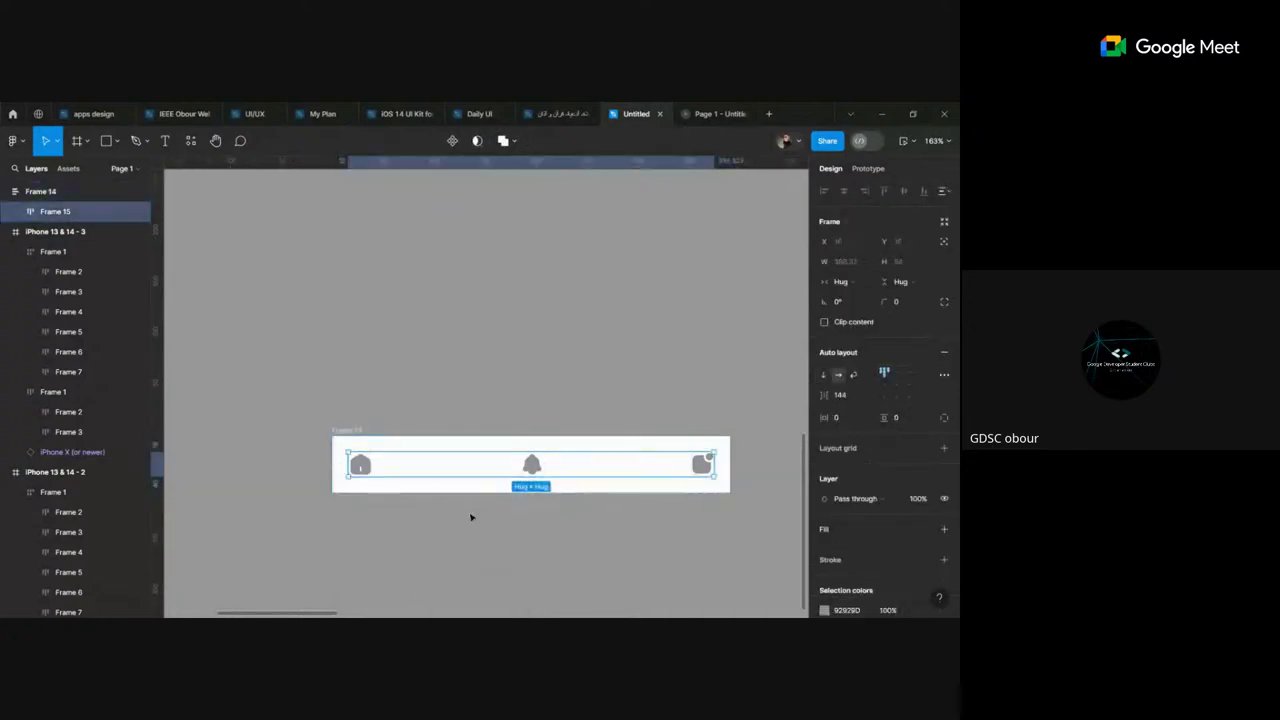
pyautogui.click(361, 465)
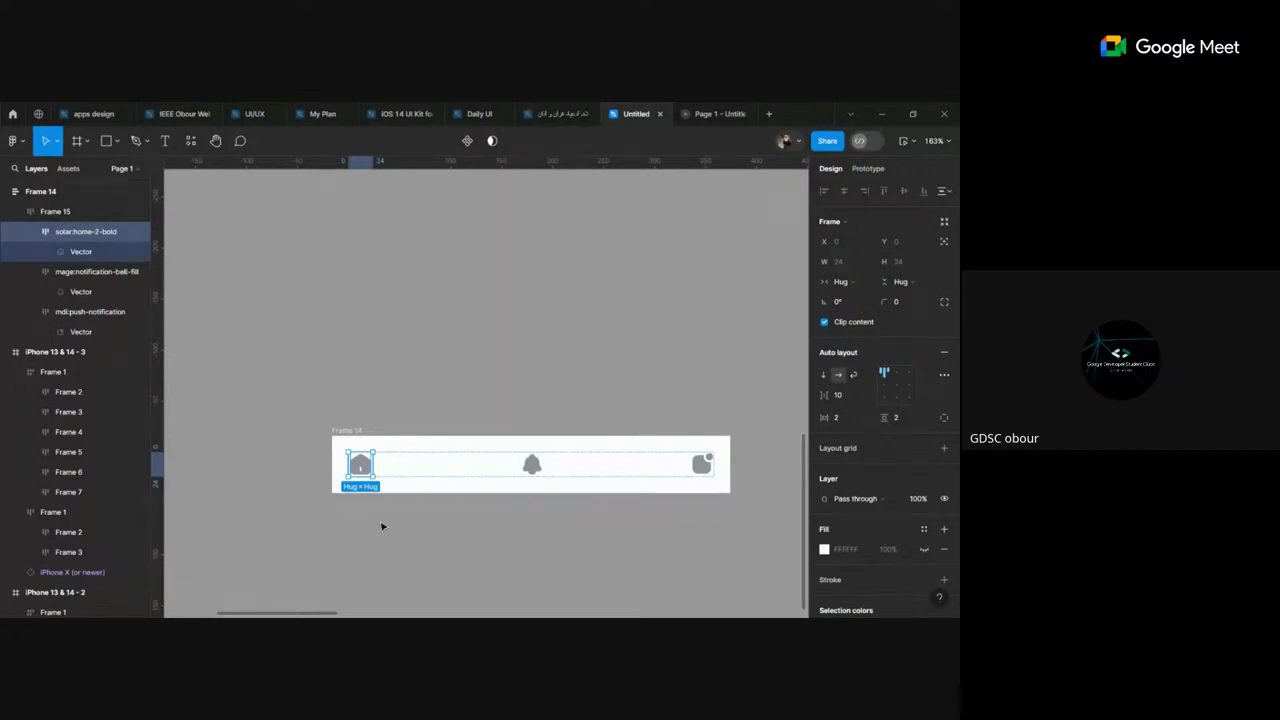
pyautogui.press('Right')
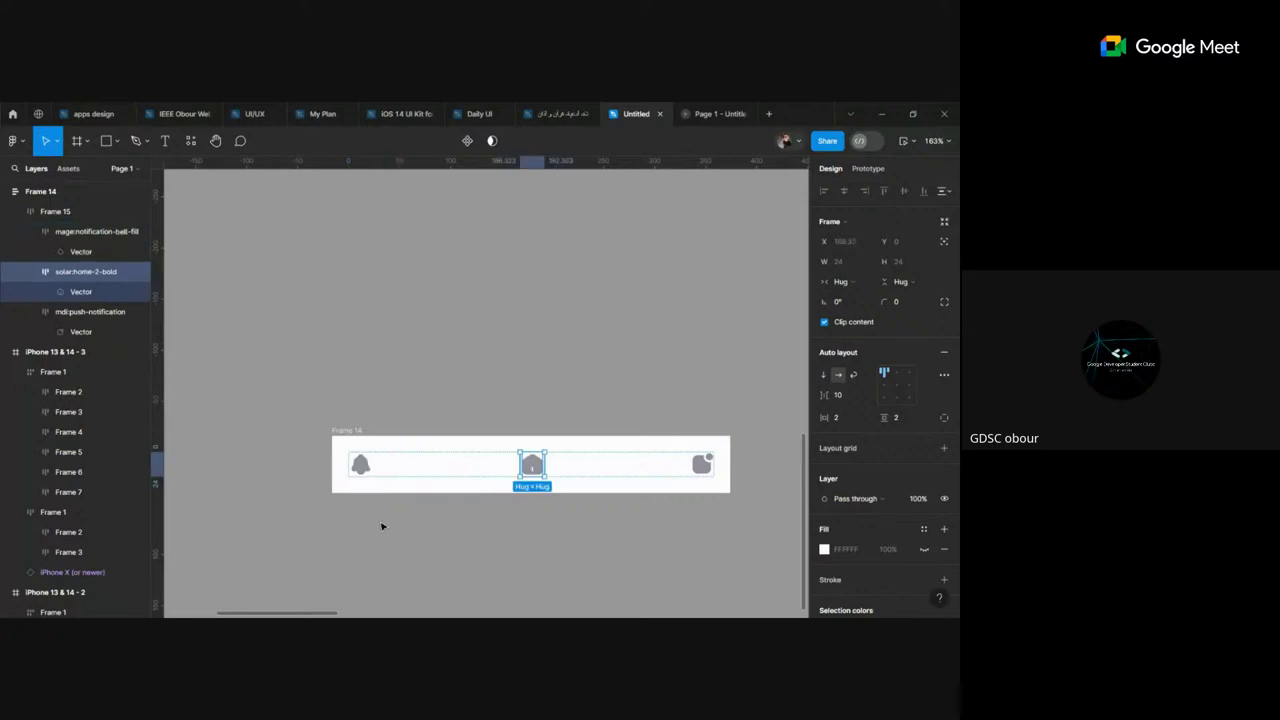
pyautogui.press('Left')
pyautogui.press('Right')
pyautogui.press('Left')
pyautogui.press('Right')
pyautogui.press('Right')
pyautogui.press('Left')
pyautogui.press('Left')
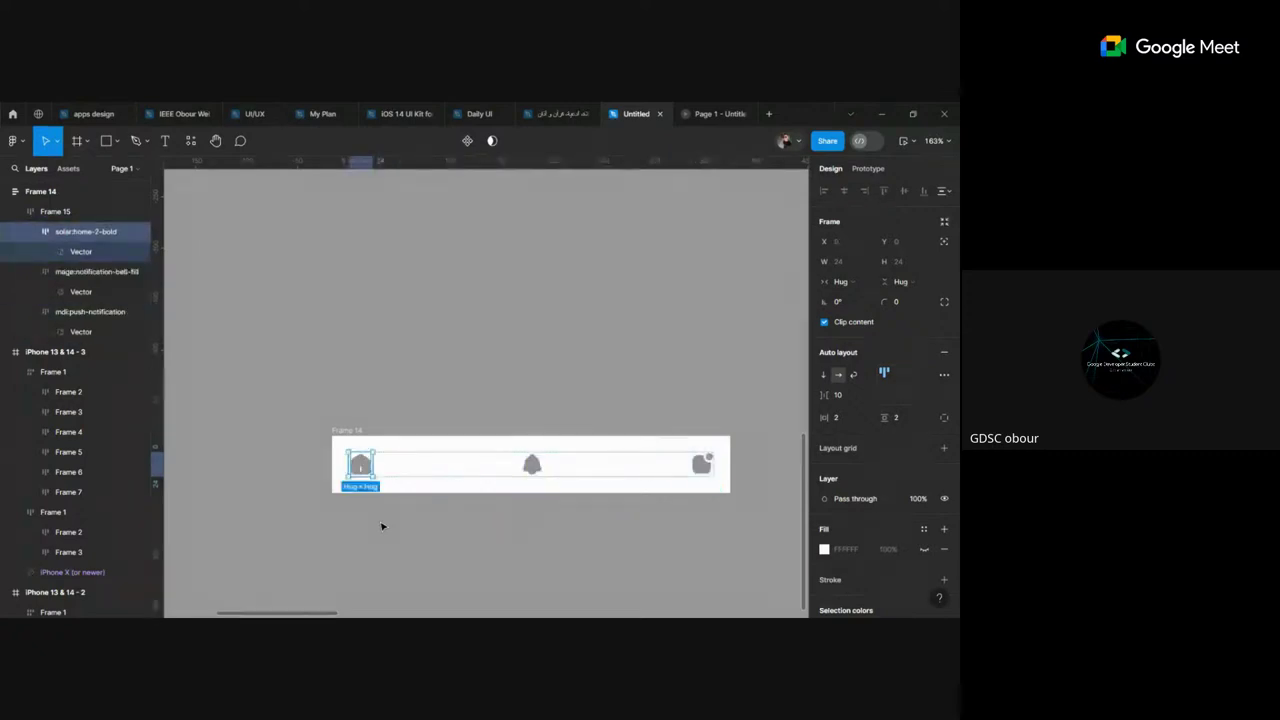
pyautogui.press('Right')
pyautogui.press('Left')
pyautogui.press('Right')
pyautogui.press('Right')
pyautogui.press('Left')
pyautogui.press('Left')
pyautogui.click(531, 462)
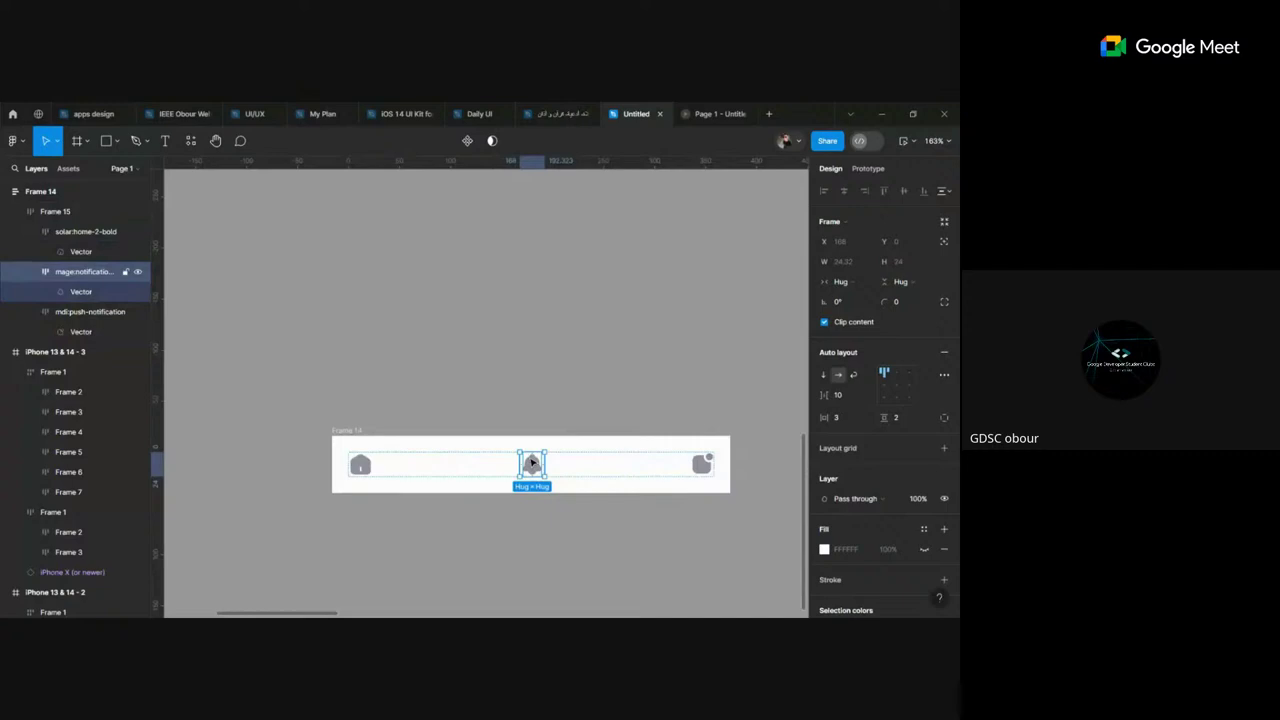
pyautogui.press('Left')
pyautogui.press('Right')
pyautogui.press('Right')
pyautogui.press('Left')
pyautogui.press('Left')
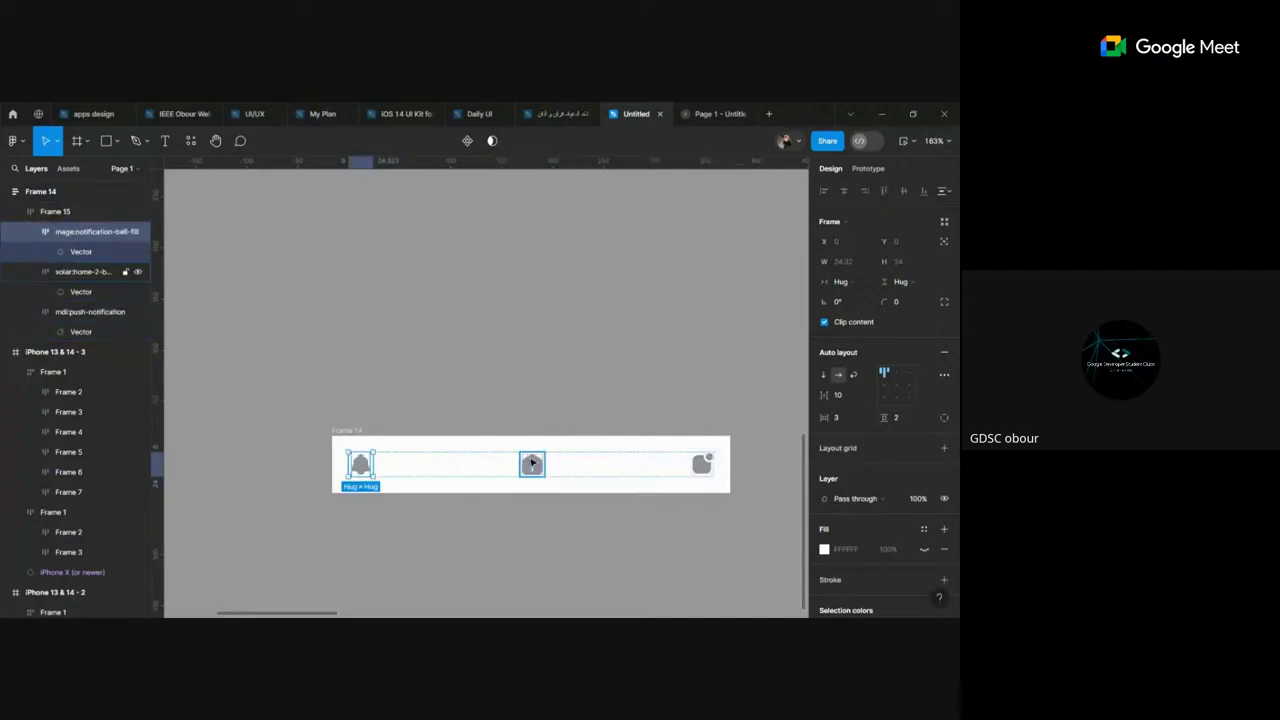
pyautogui.press('Right')
pyautogui.click(531, 386)
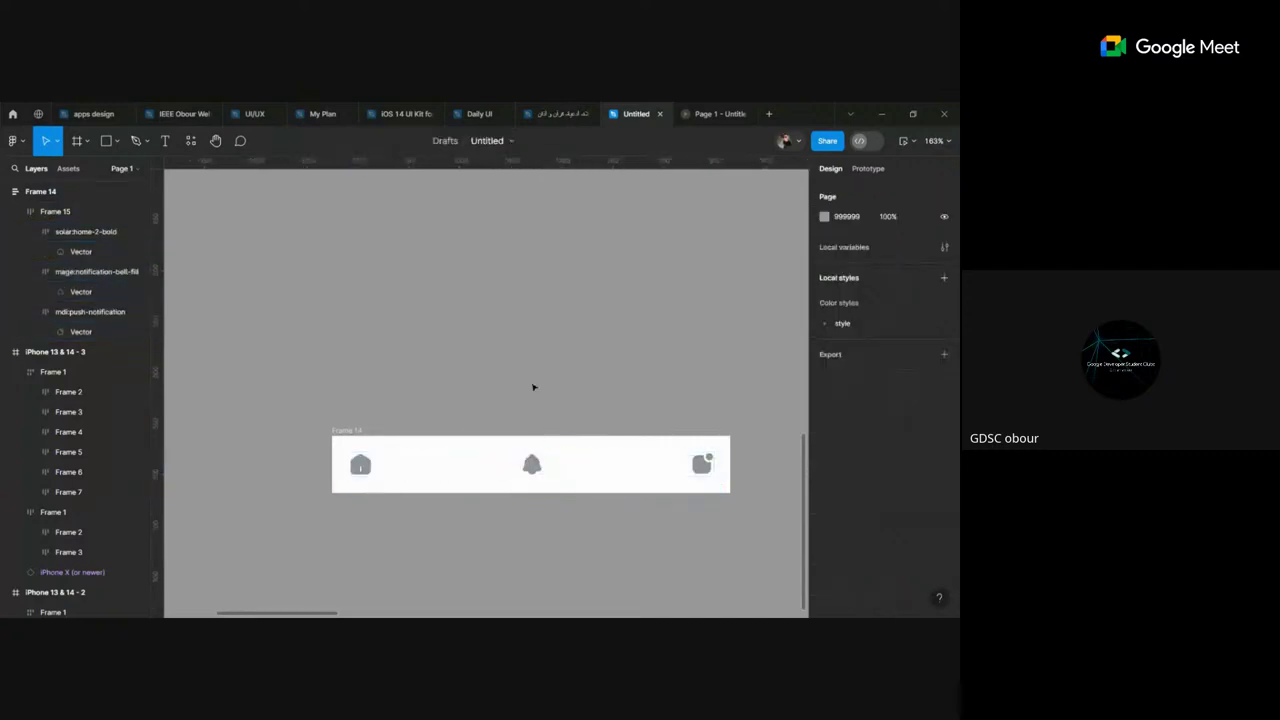
pyautogui.click(353, 437)
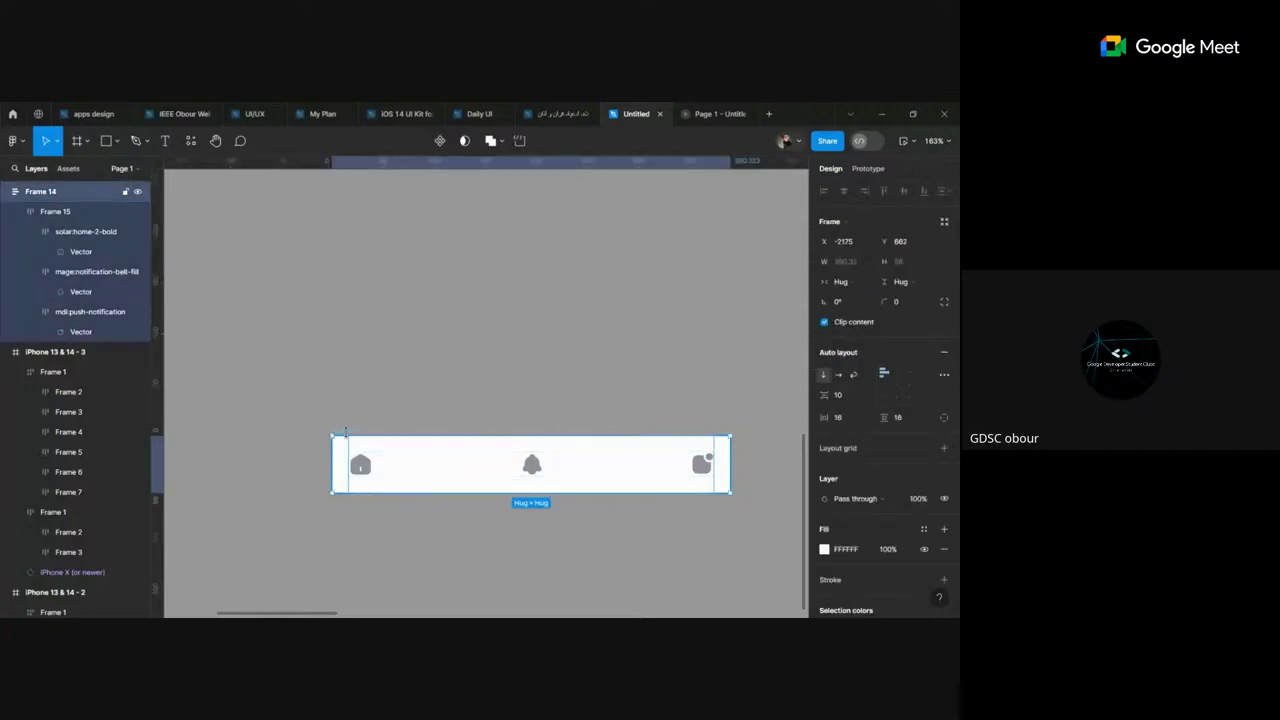
pyautogui.scroll(-3, 440, 468)
pyautogui.scroll(3, 440, 468)
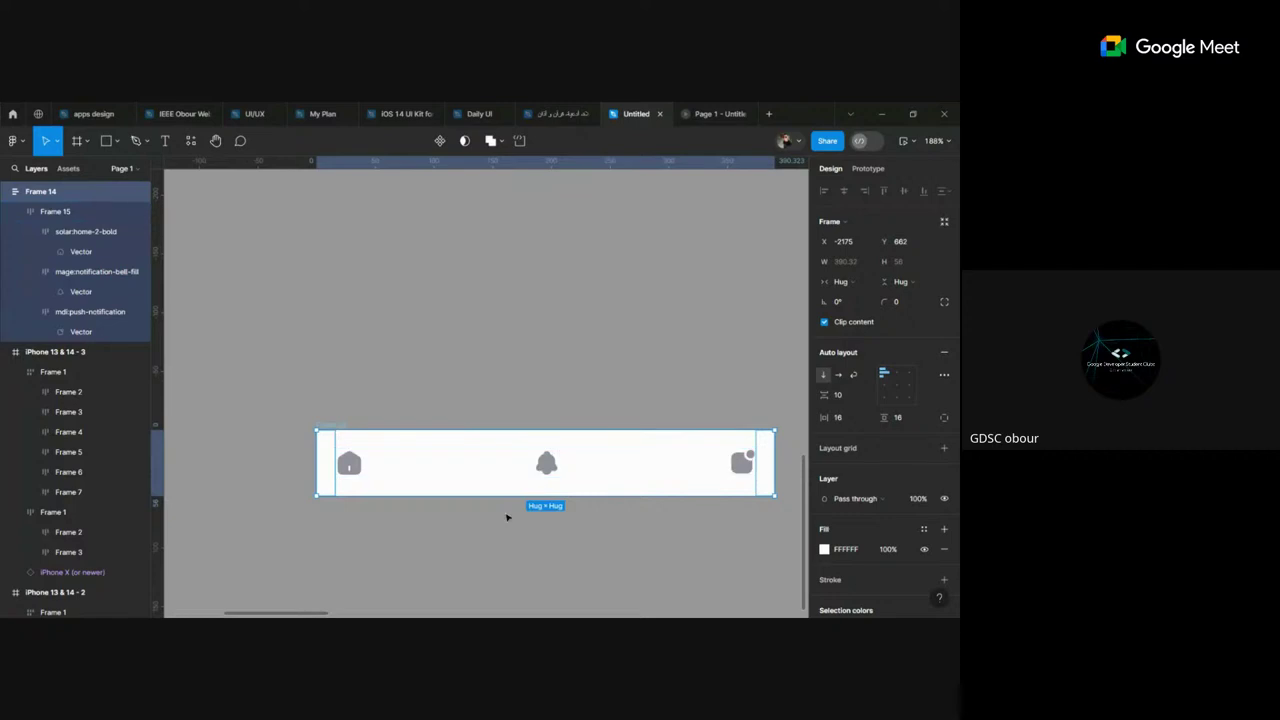
pyautogui.click(507, 527)
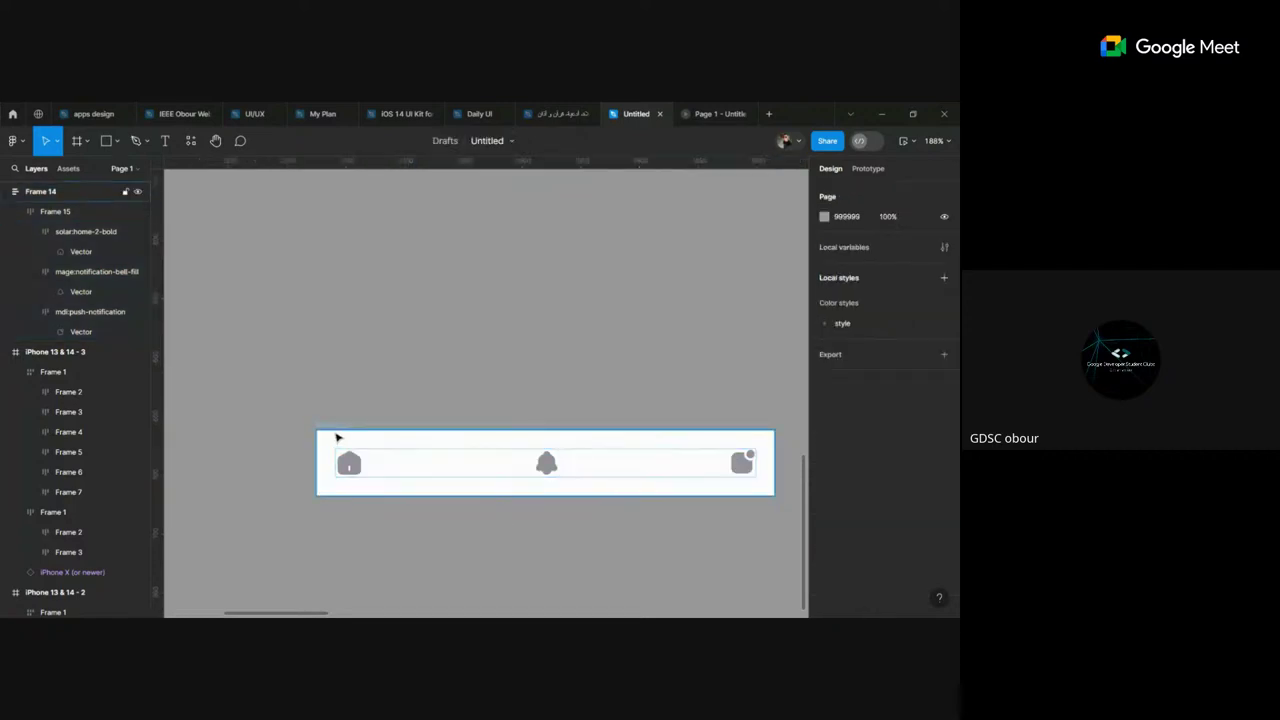
pyautogui.click(338, 437)
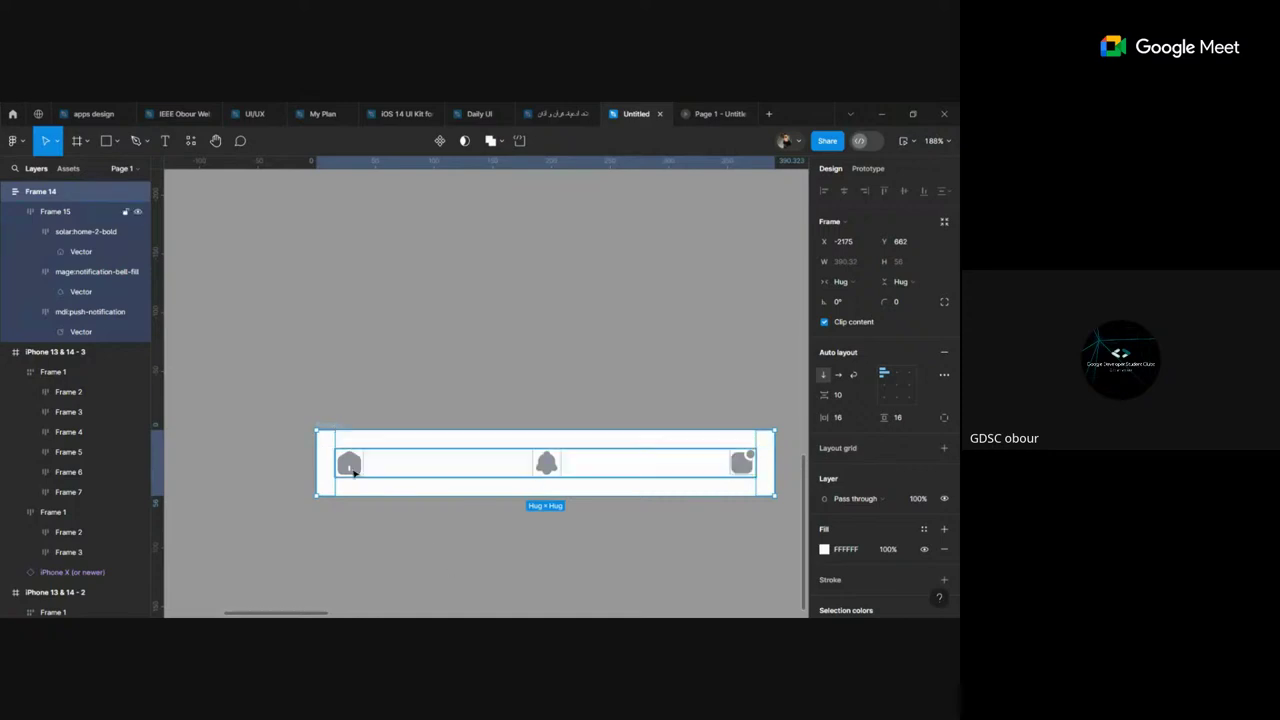
# Step: Set the home and bell icon fills to black
pyautogui.doubleClick(352, 472)
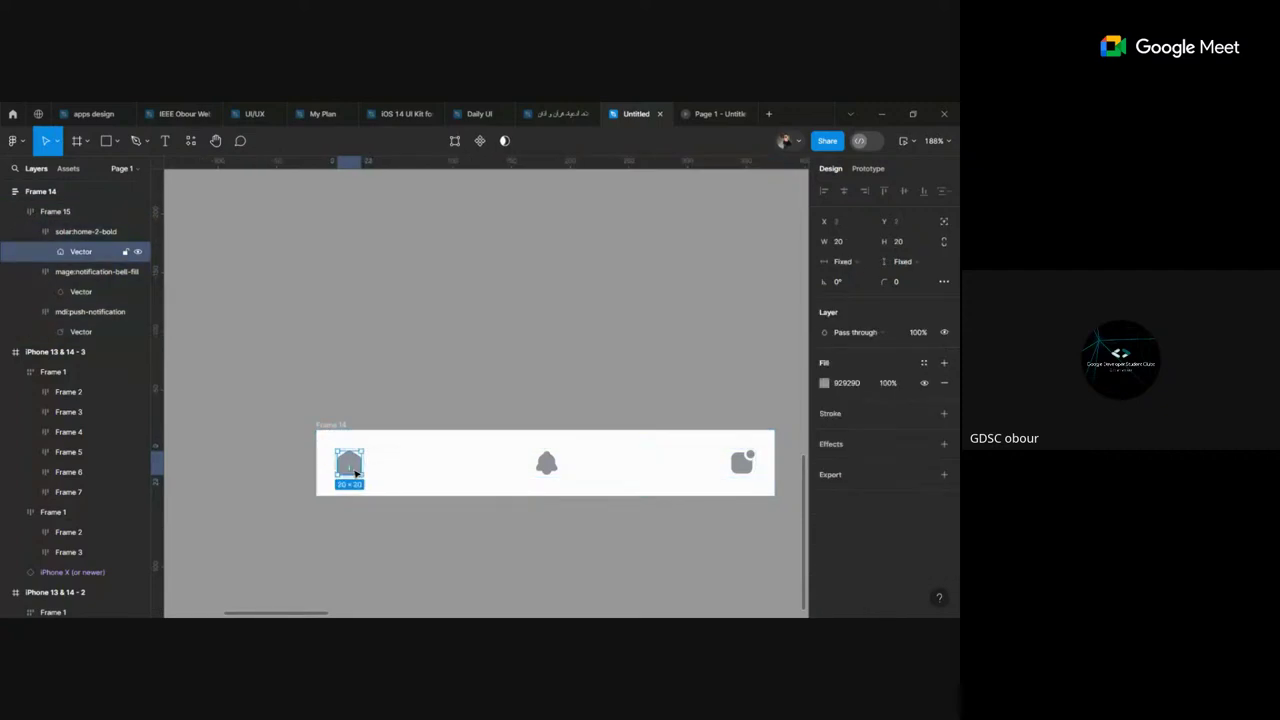
pyautogui.click(824, 383)
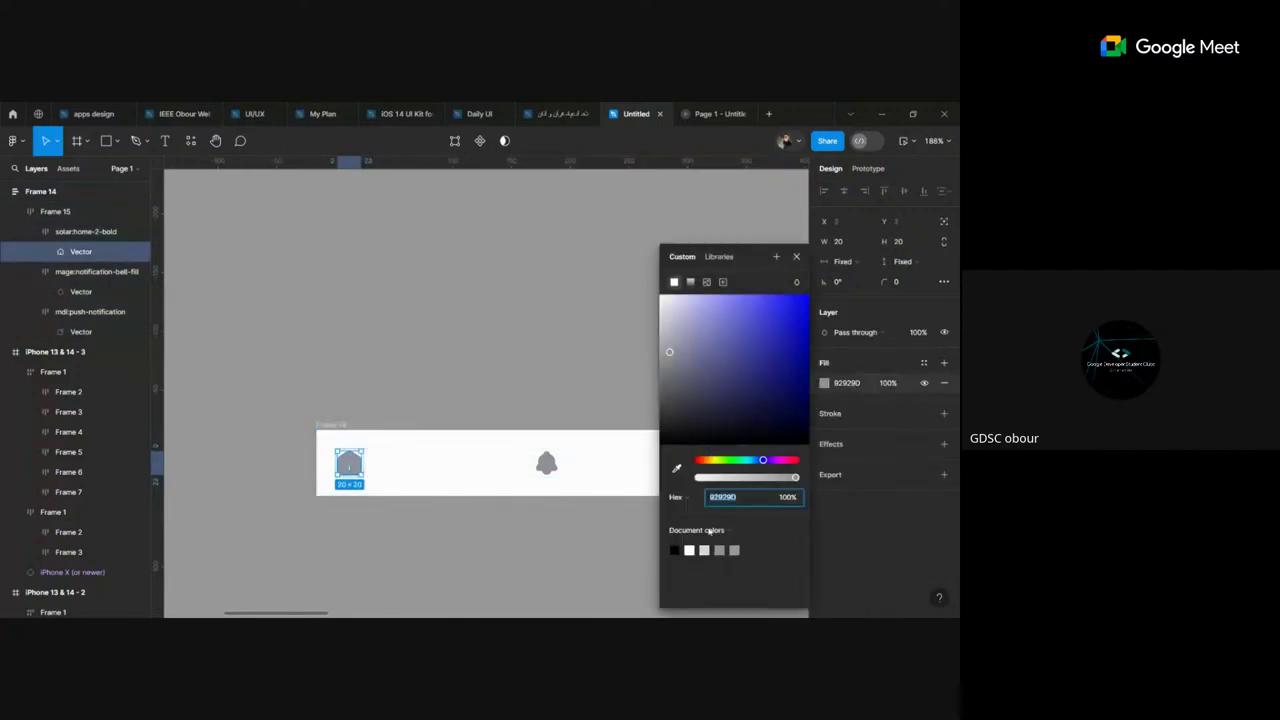
pyautogui.click(674, 550)
pyautogui.click(512, 540)
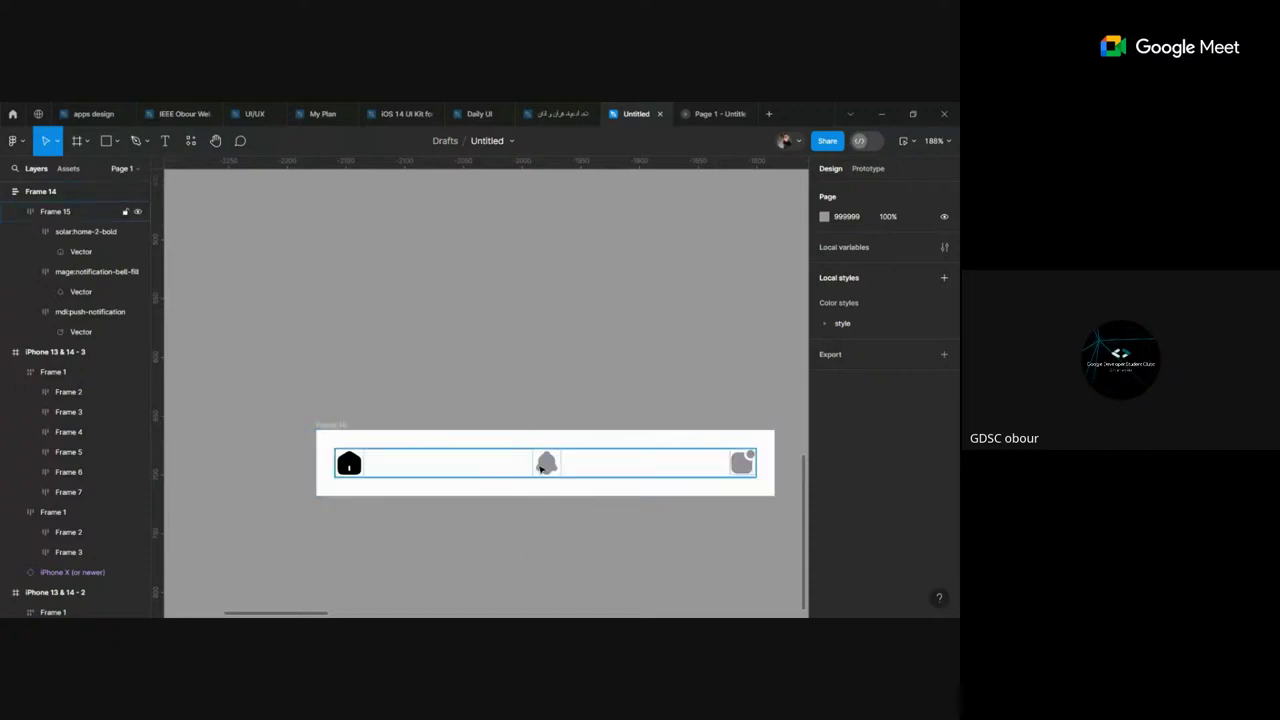
pyautogui.click(540, 468)
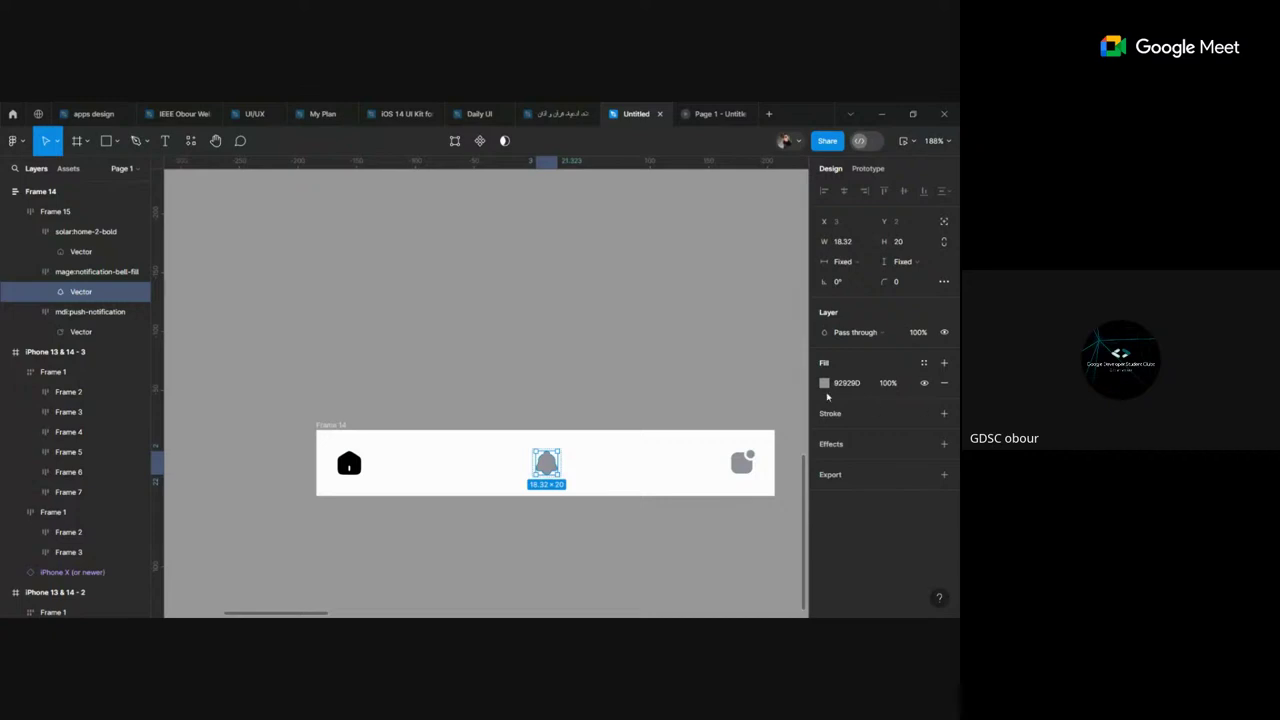
pyautogui.click(824, 383)
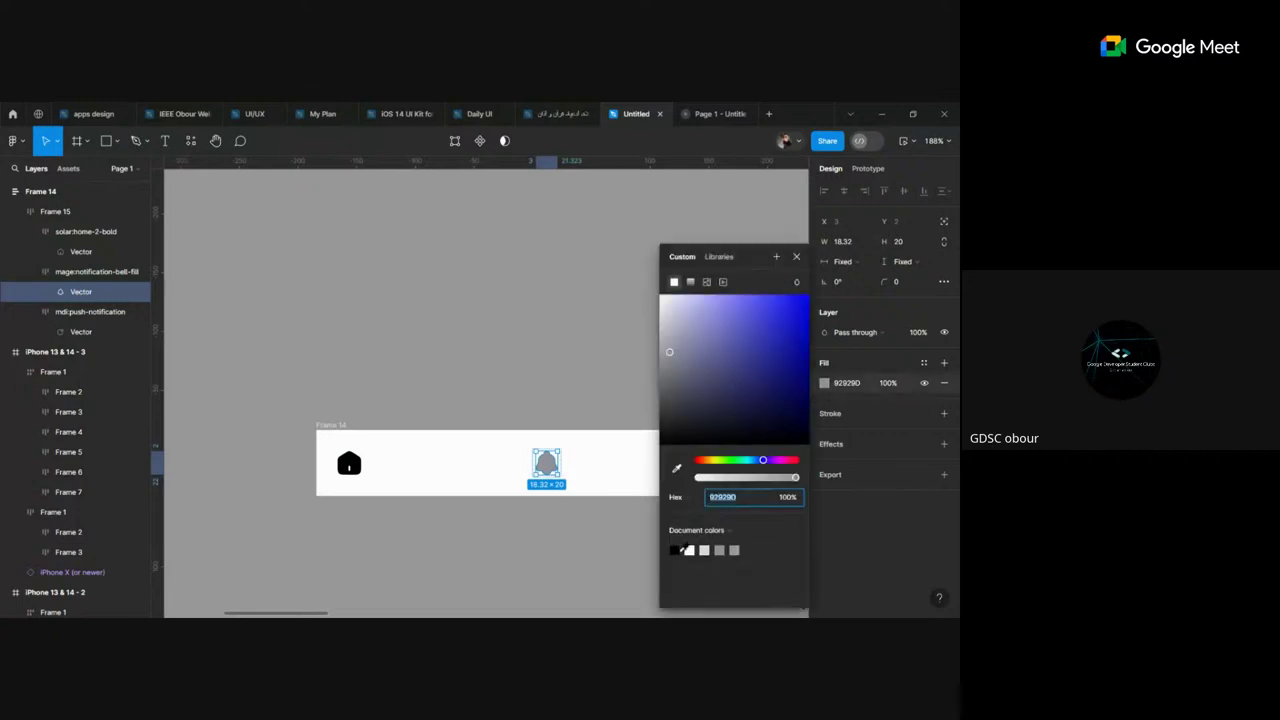
pyautogui.click(674, 550)
pyautogui.click(349, 465)
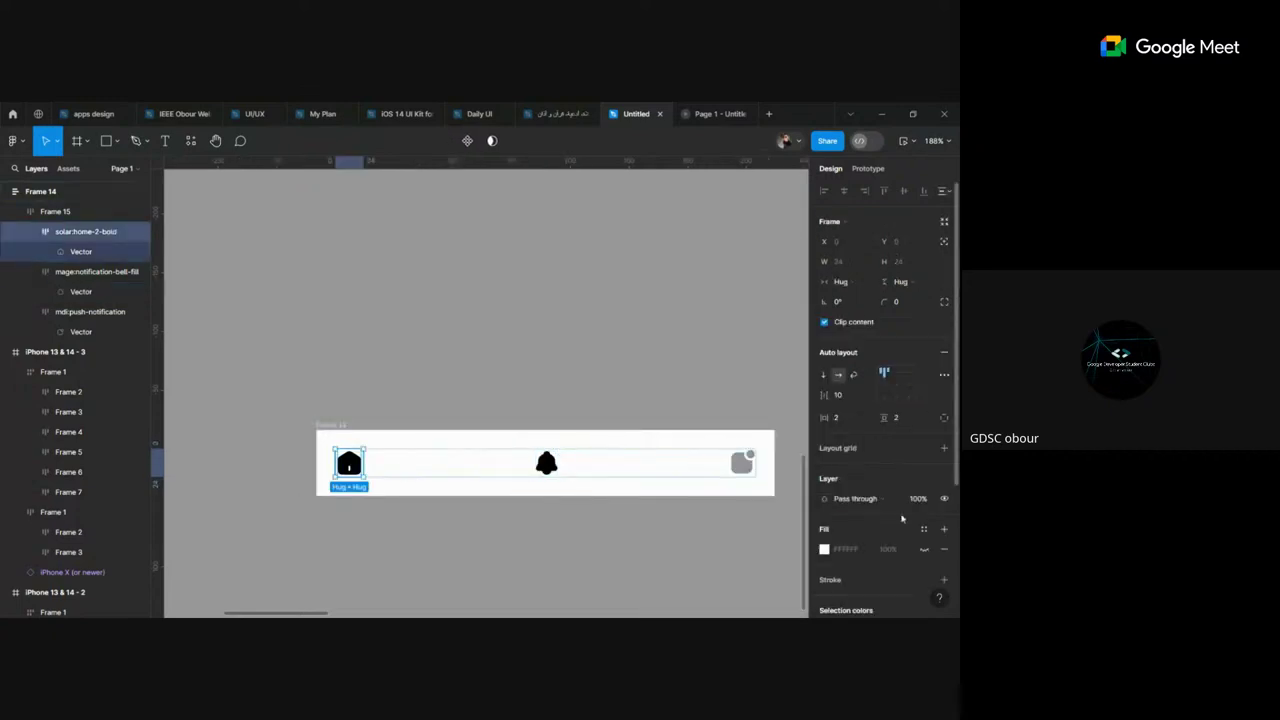
pyautogui.click(924, 529)
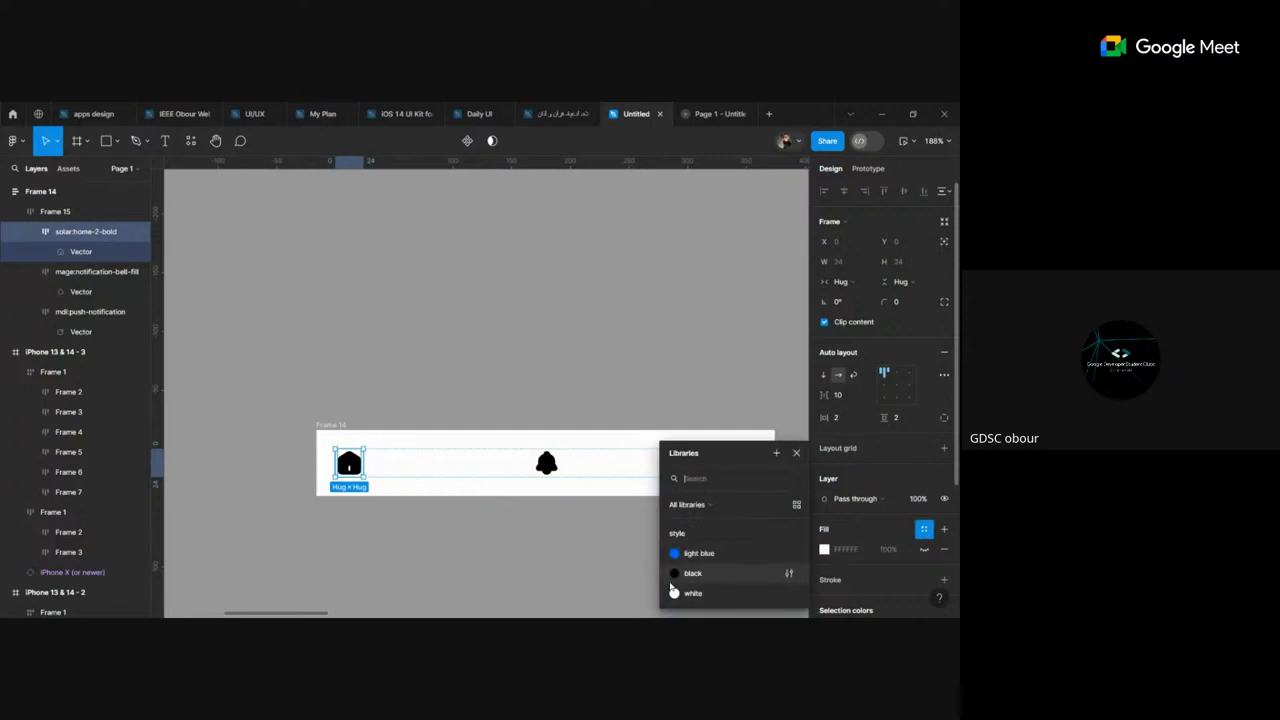
pyautogui.click(631, 580)
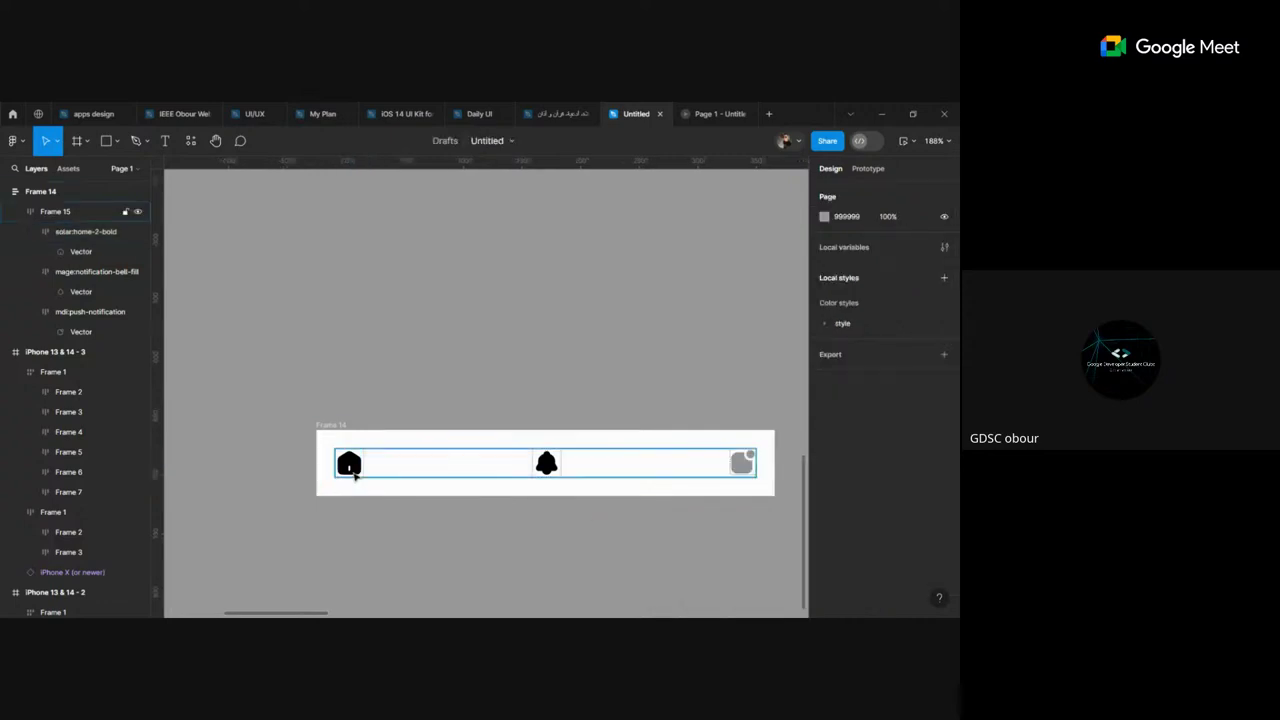
pyautogui.click(354, 476)
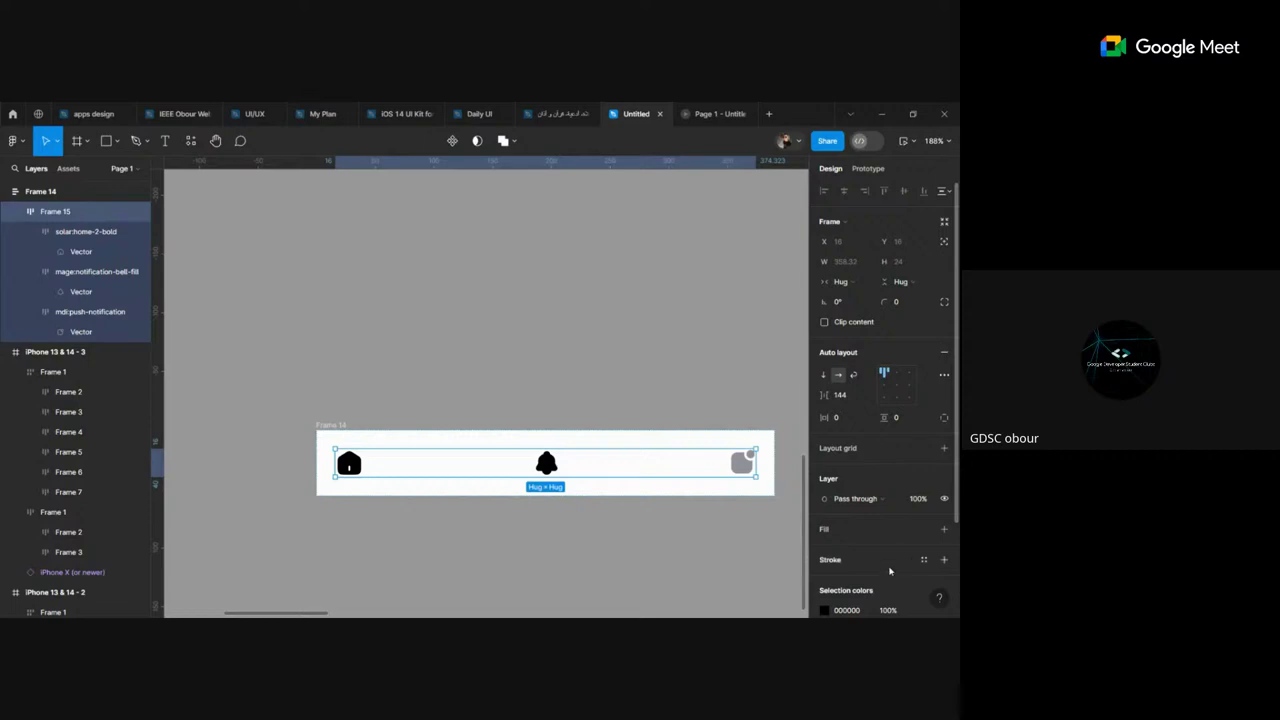
# Step: Recolour the home icon's vector to grey 999999 with the eyedropper
pyautogui.doubleClick(356, 461)
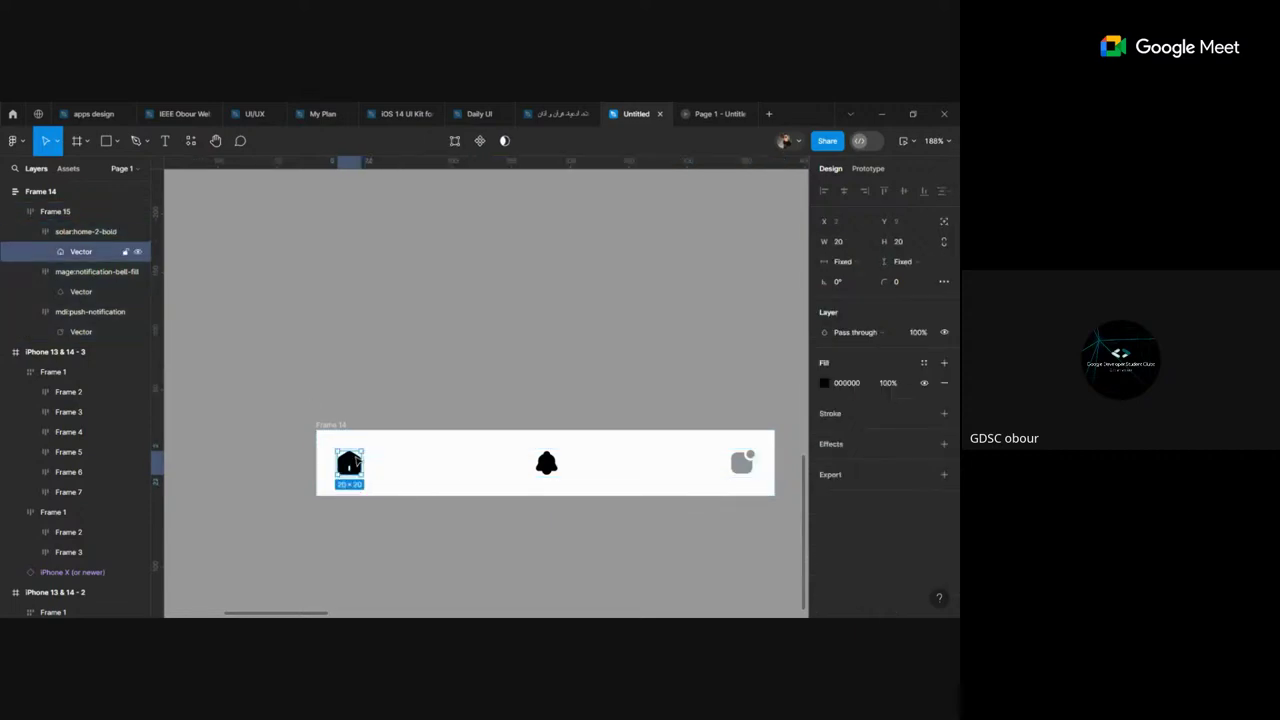
pyautogui.click(825, 389)
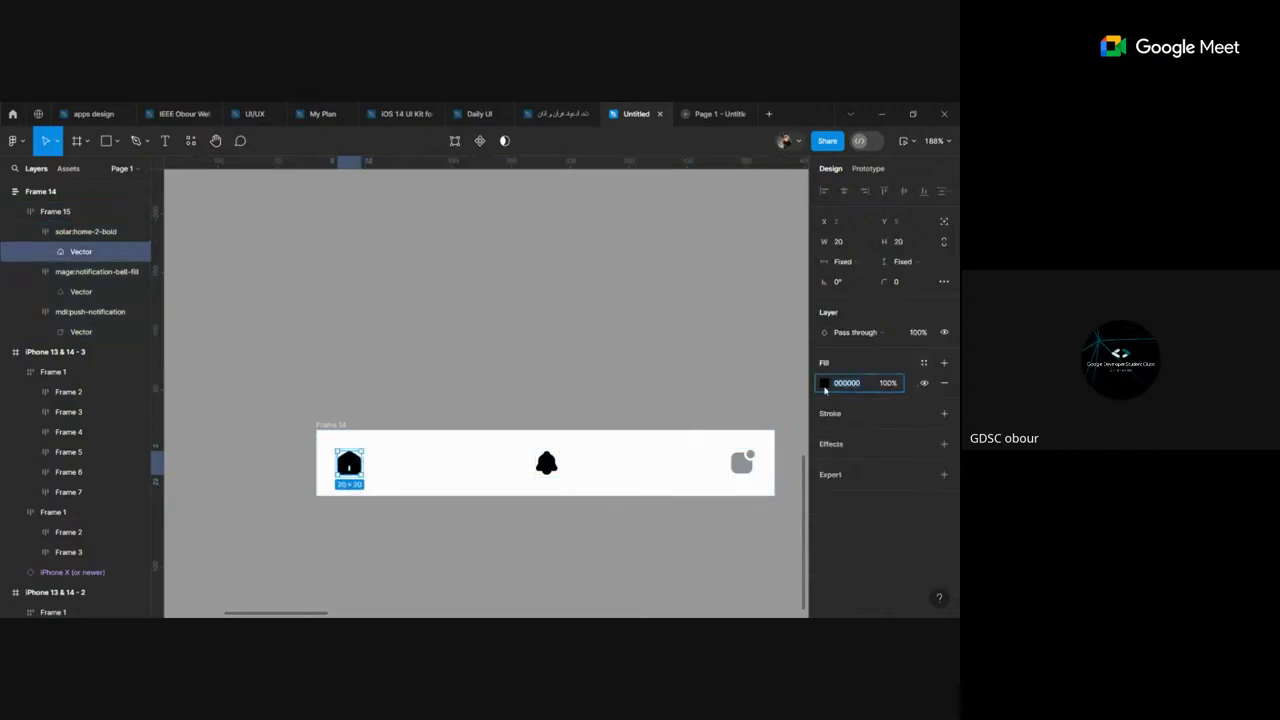
pyautogui.click(676, 468)
pyautogui.click(628, 386)
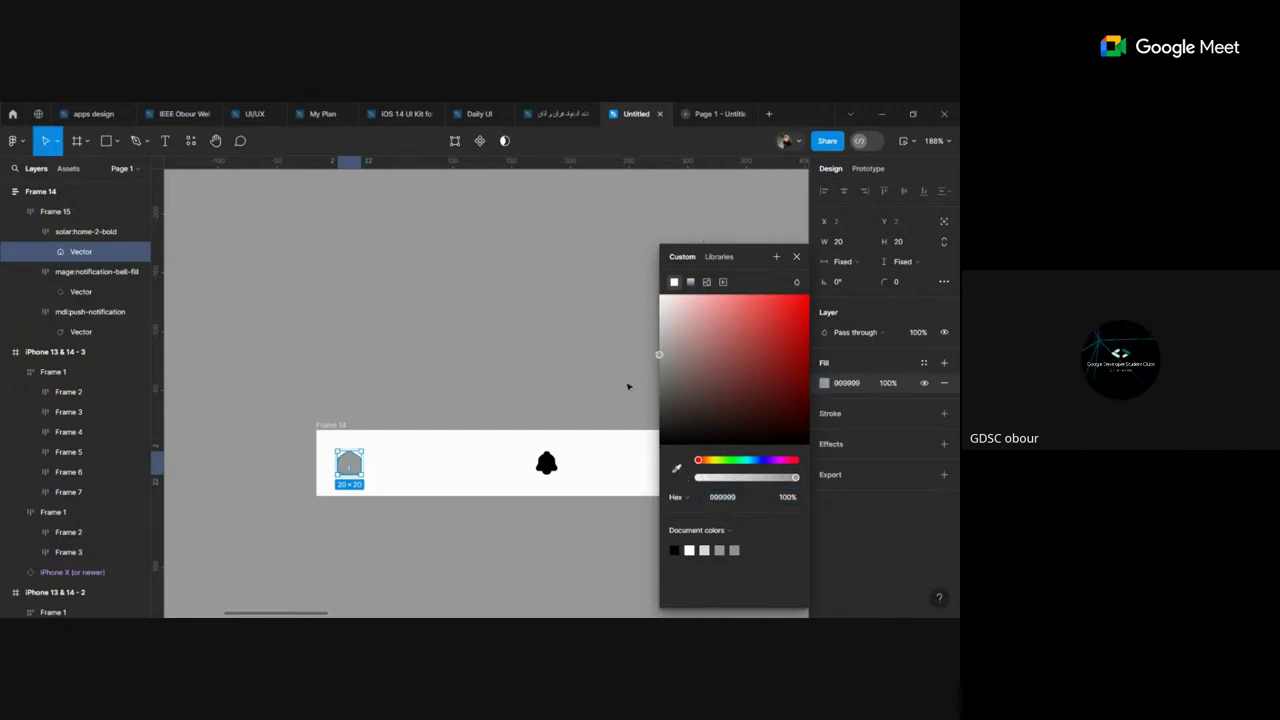
pyautogui.click(623, 397)
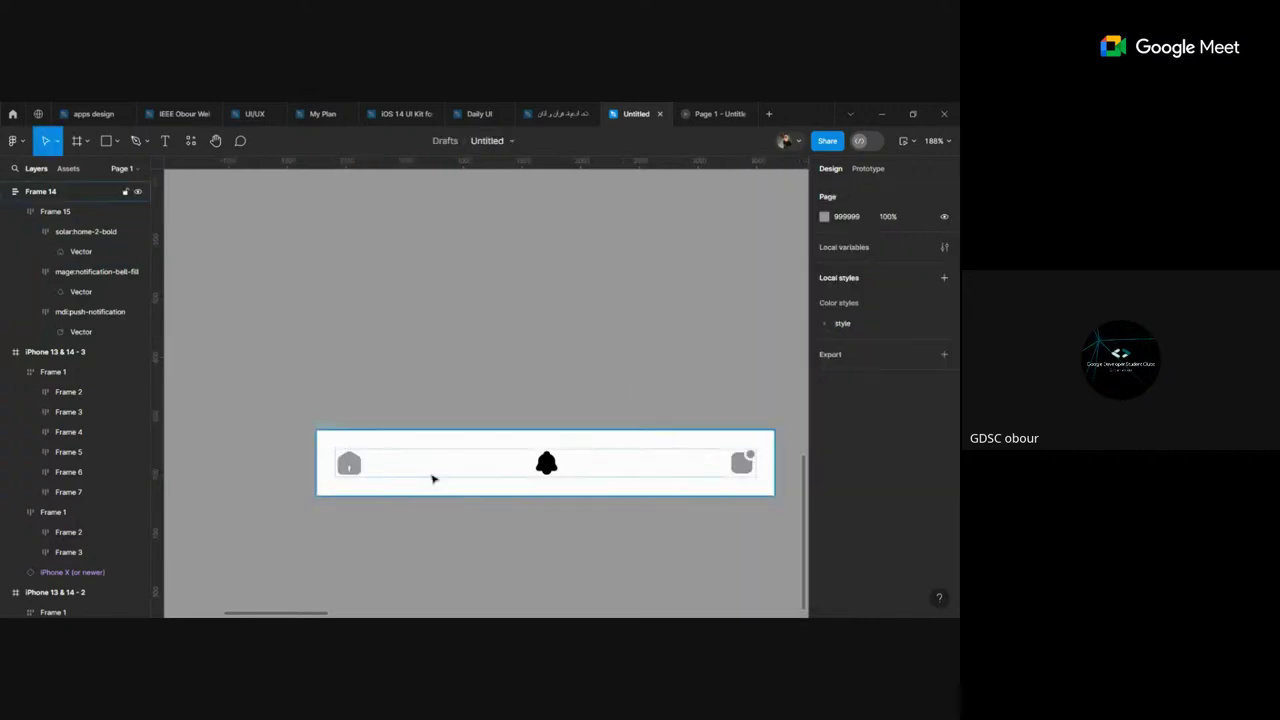
pyautogui.scroll(-3, 569, 516)
pyautogui.scroll(-2, 569, 516)
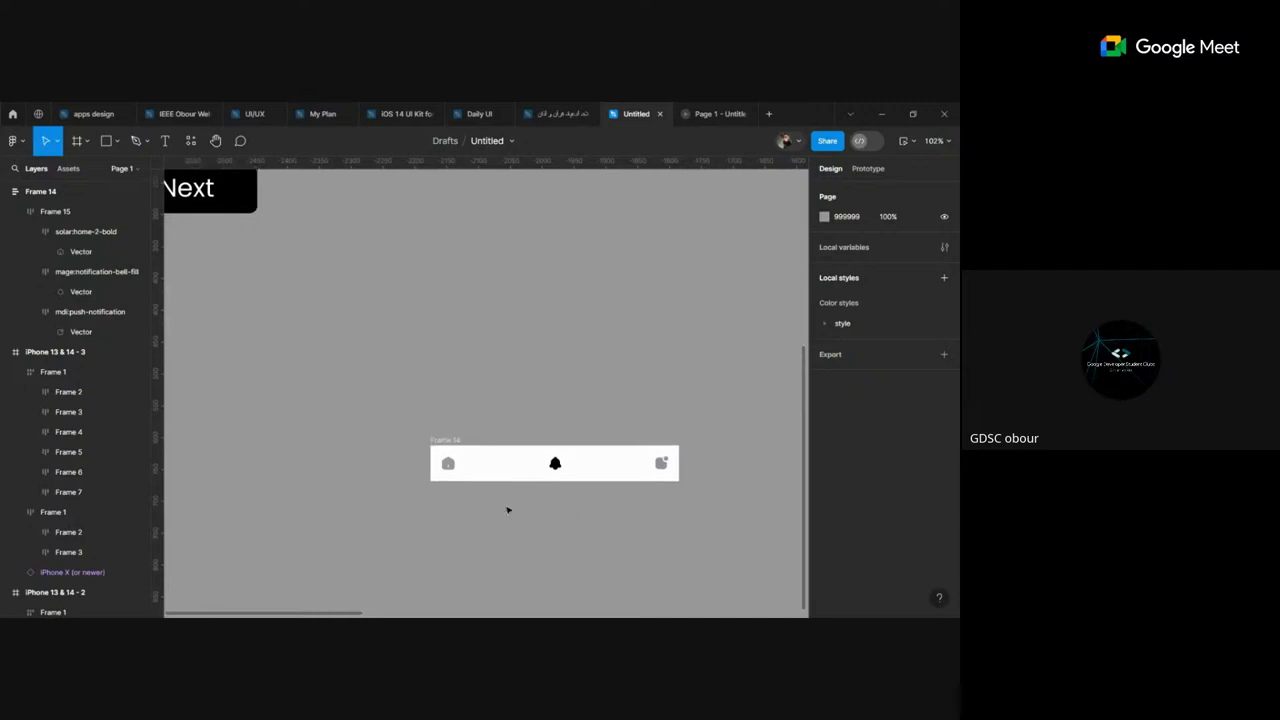
pyautogui.scroll(-1, 507, 510)
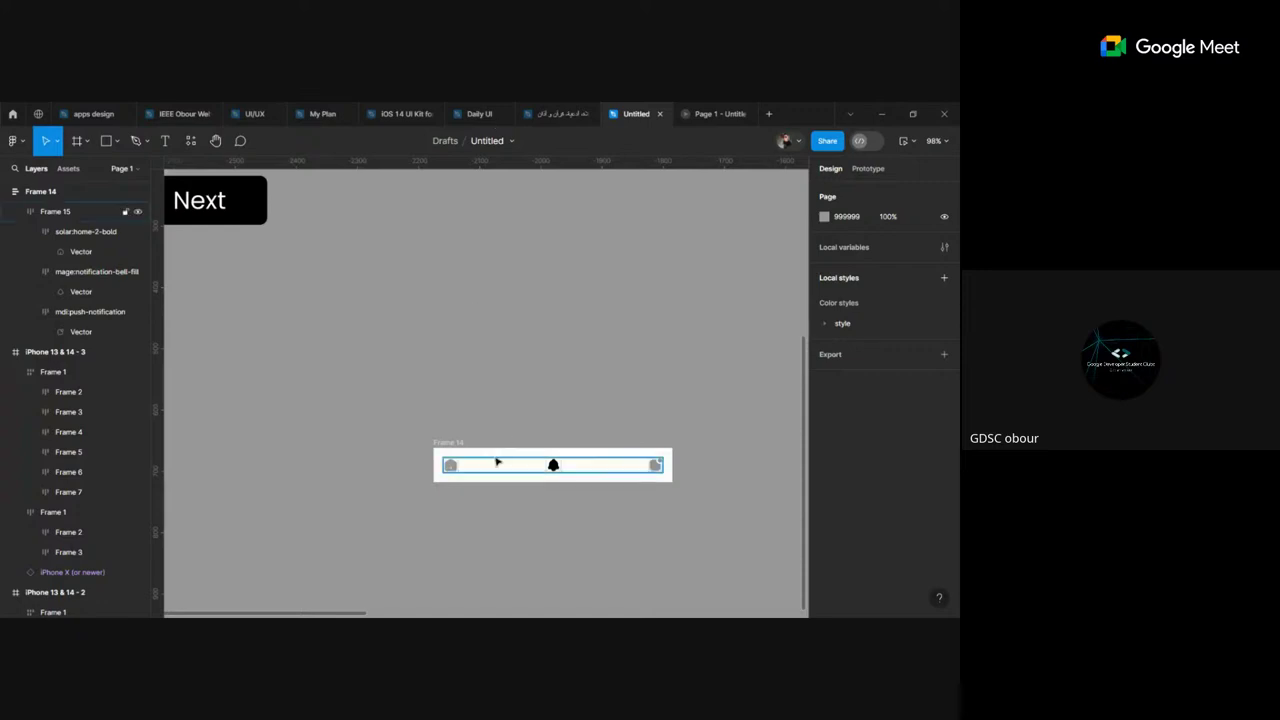
pyautogui.click(460, 446)
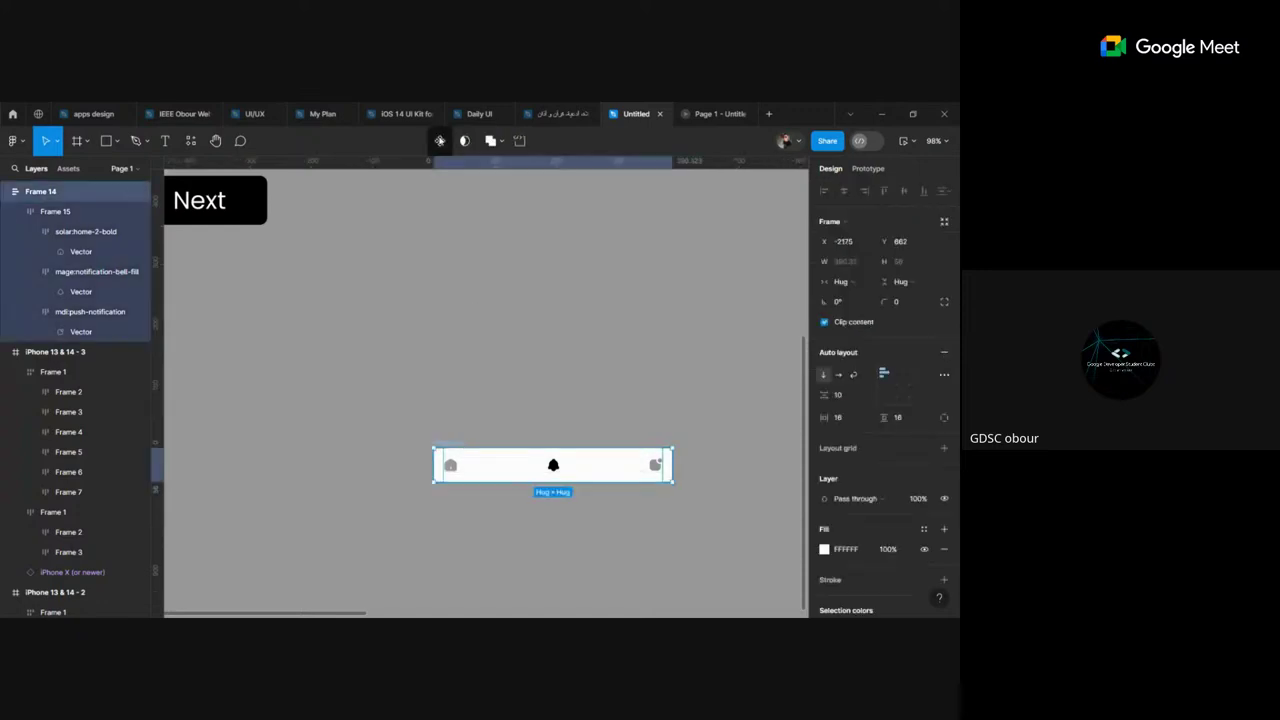
pyautogui.click(560, 508)
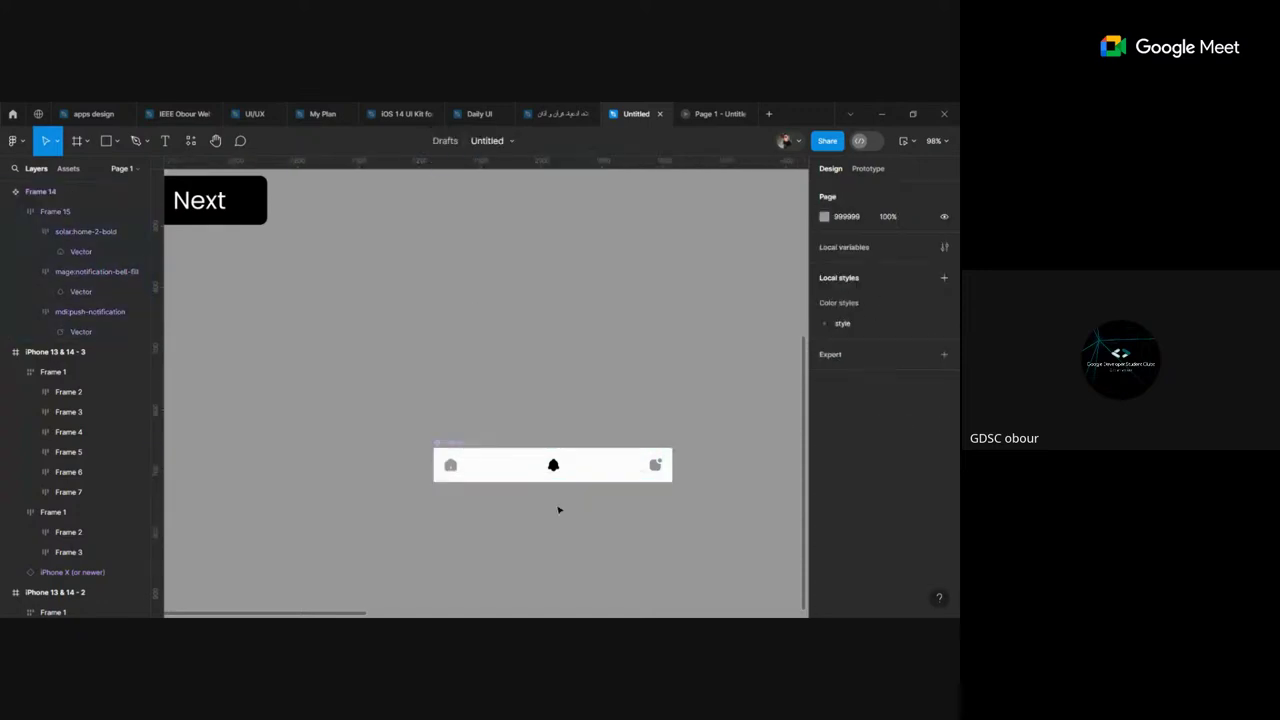
pyautogui.click(451, 449)
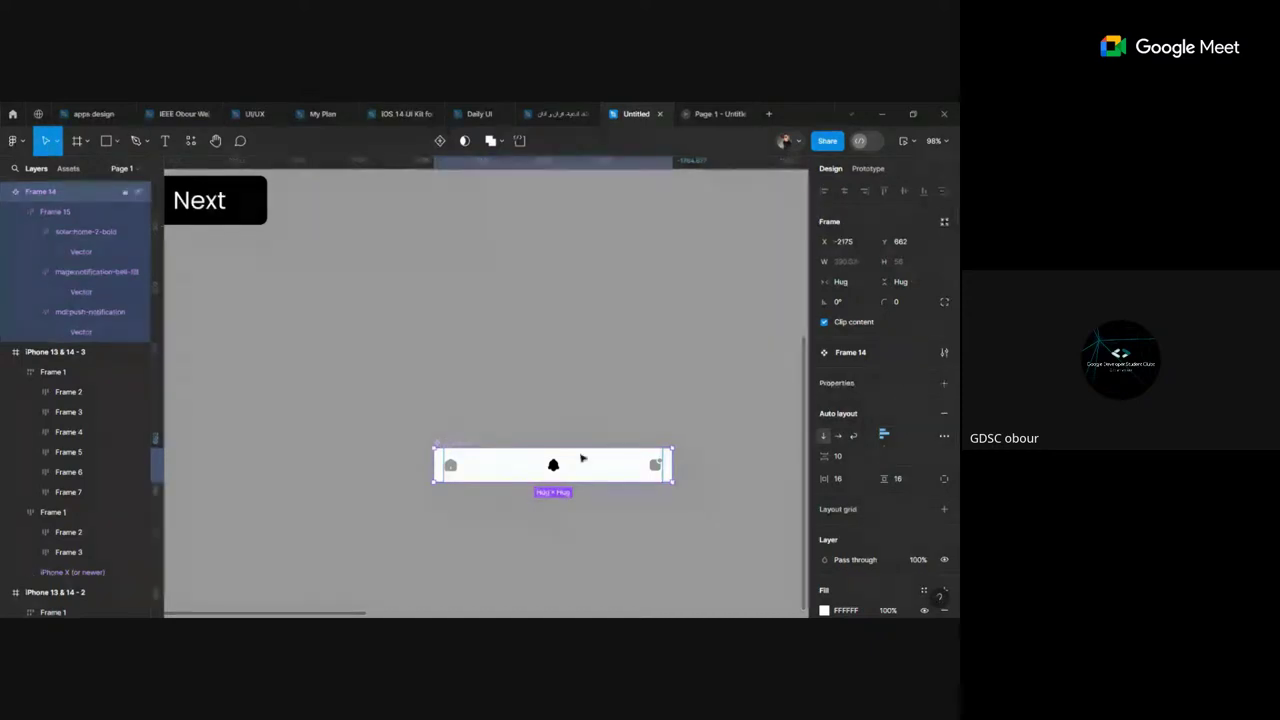
pyautogui.scroll(-3, 857, 471)
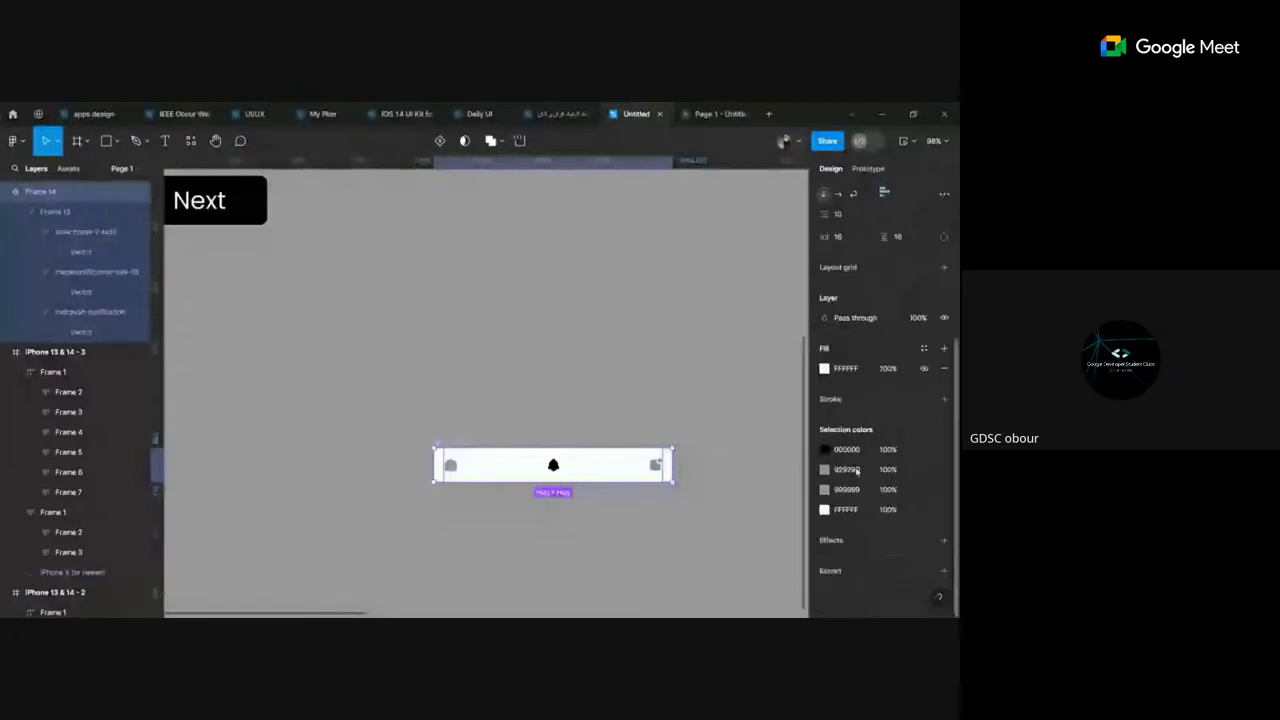
pyautogui.scroll(3, 850, 420)
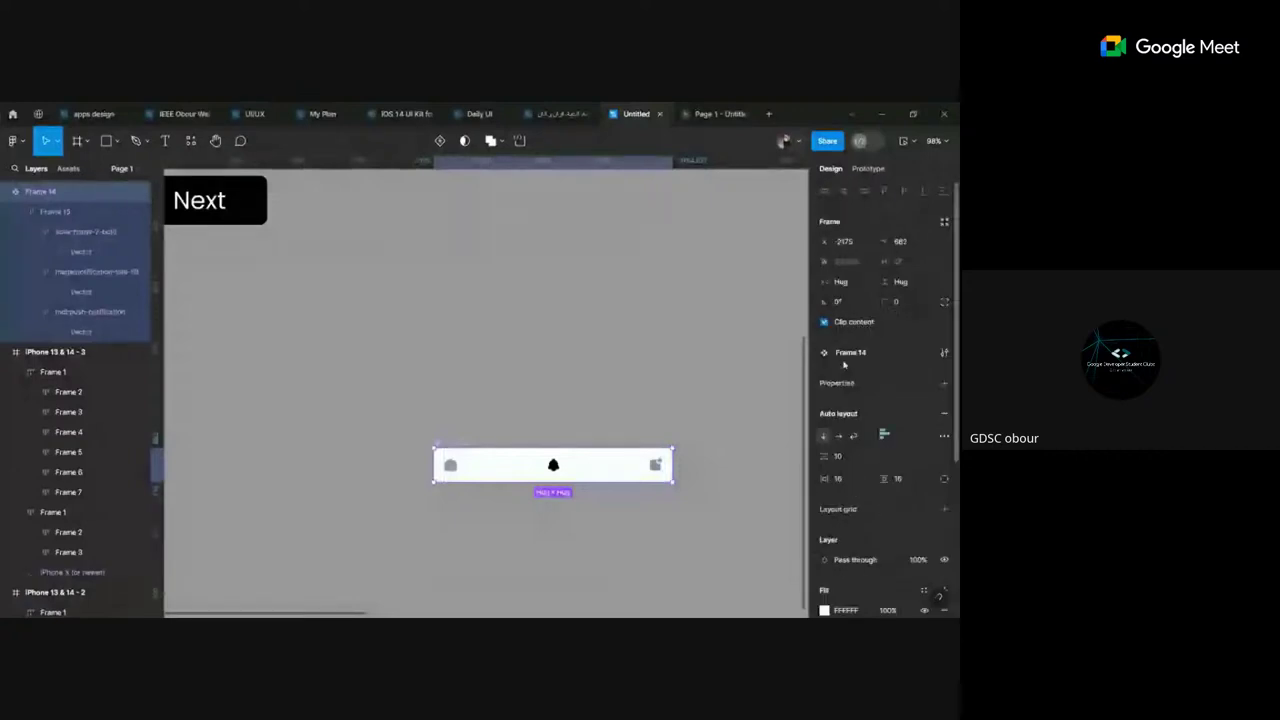
# Step: Turn Frame 14 into a component set with Default and a new Variant2 below it
pyautogui.click(944, 384)
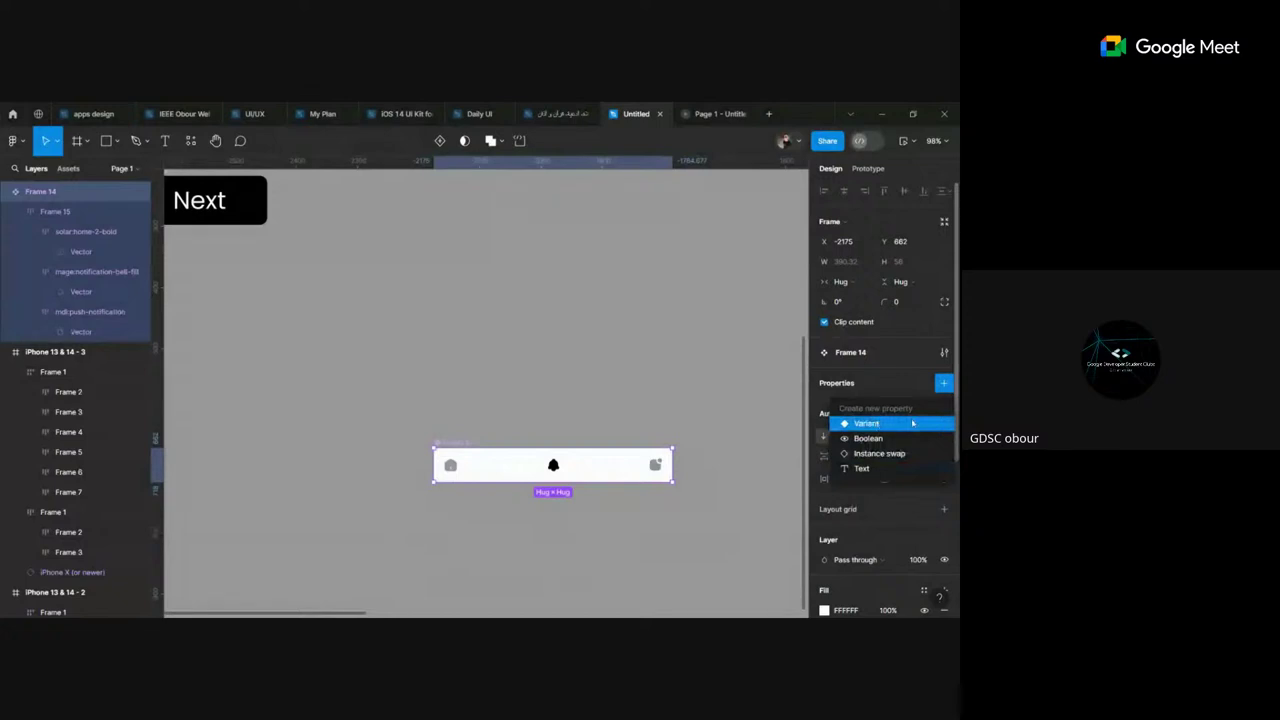
pyautogui.click(720, 408)
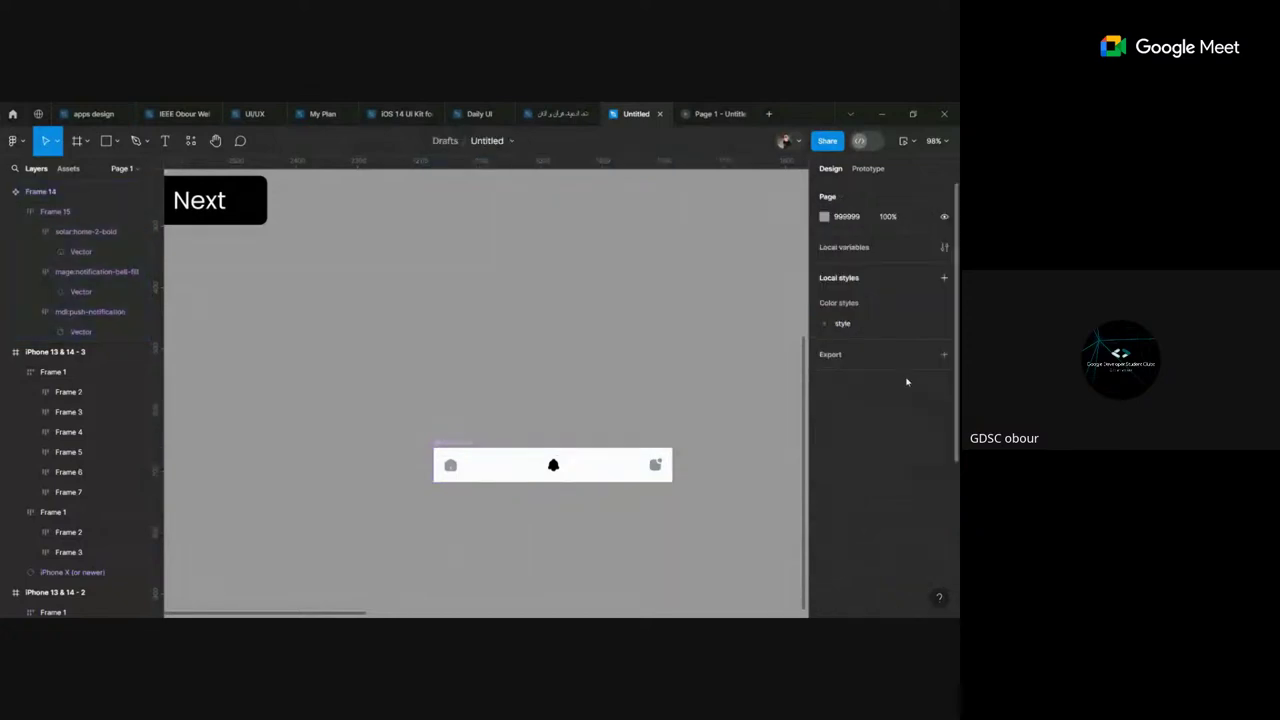
pyautogui.click(463, 448)
pyautogui.click(438, 141)
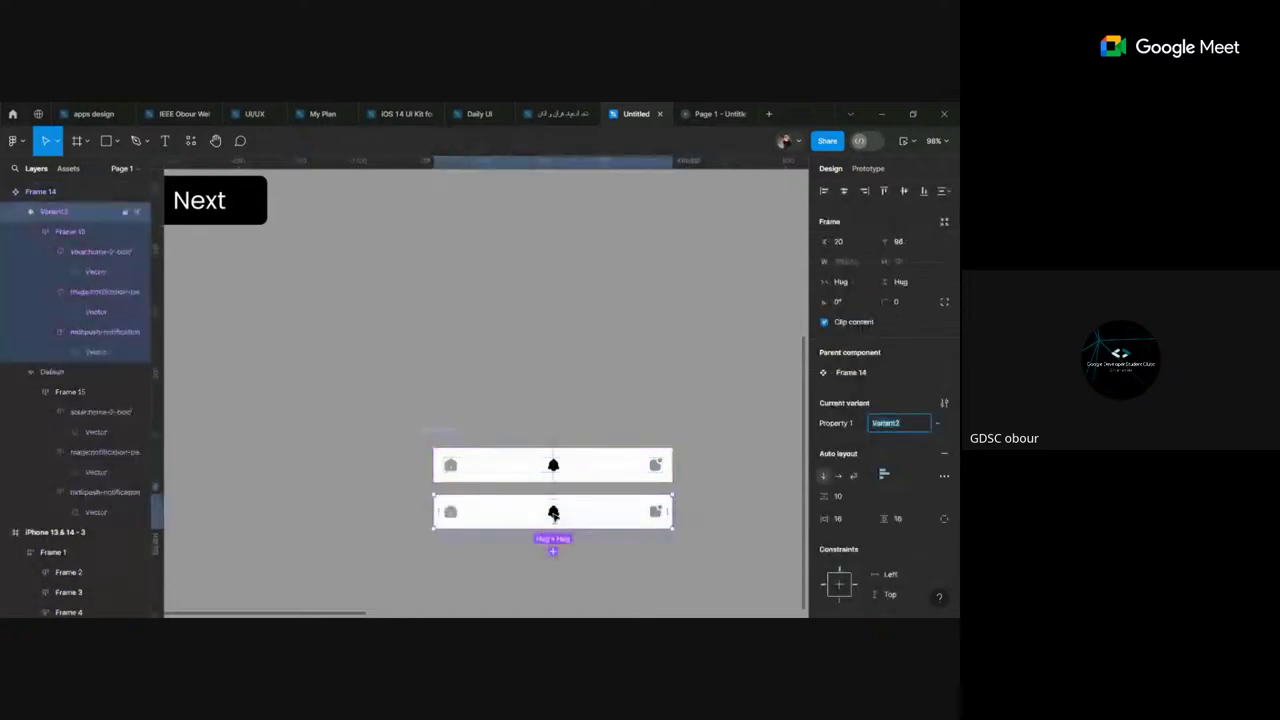
pyautogui.click(451, 514)
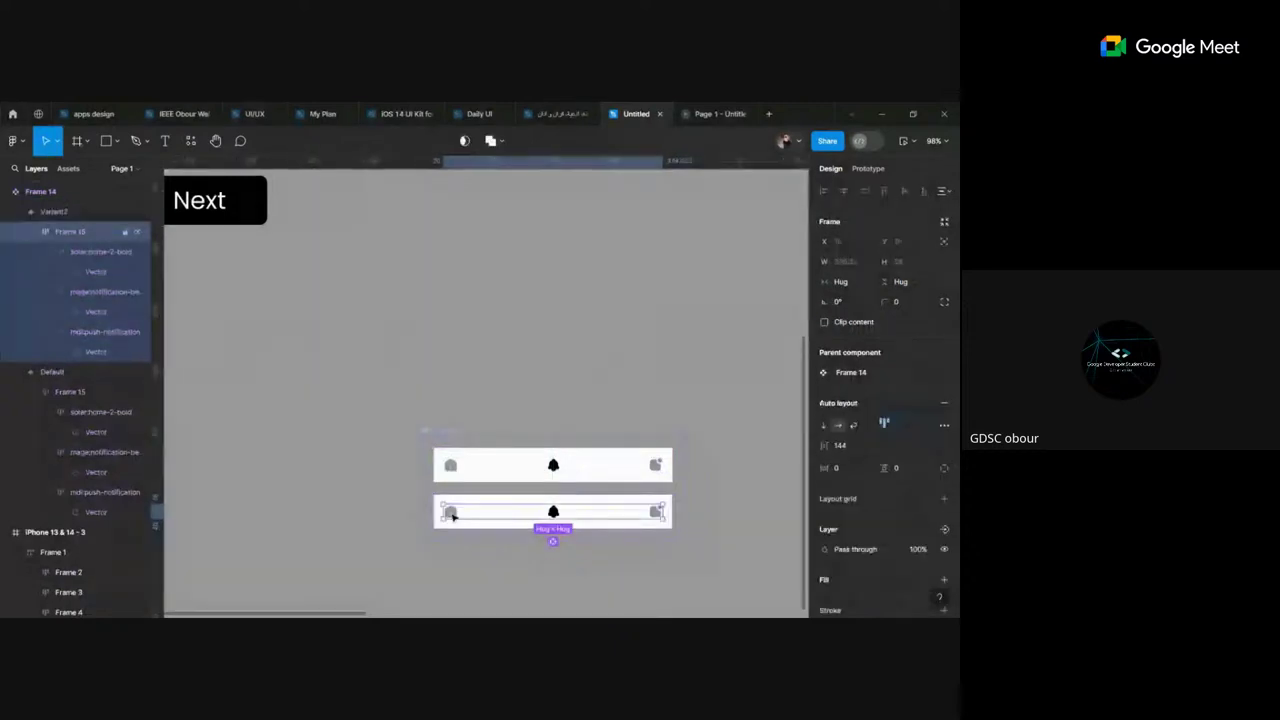
pyautogui.click(451, 514)
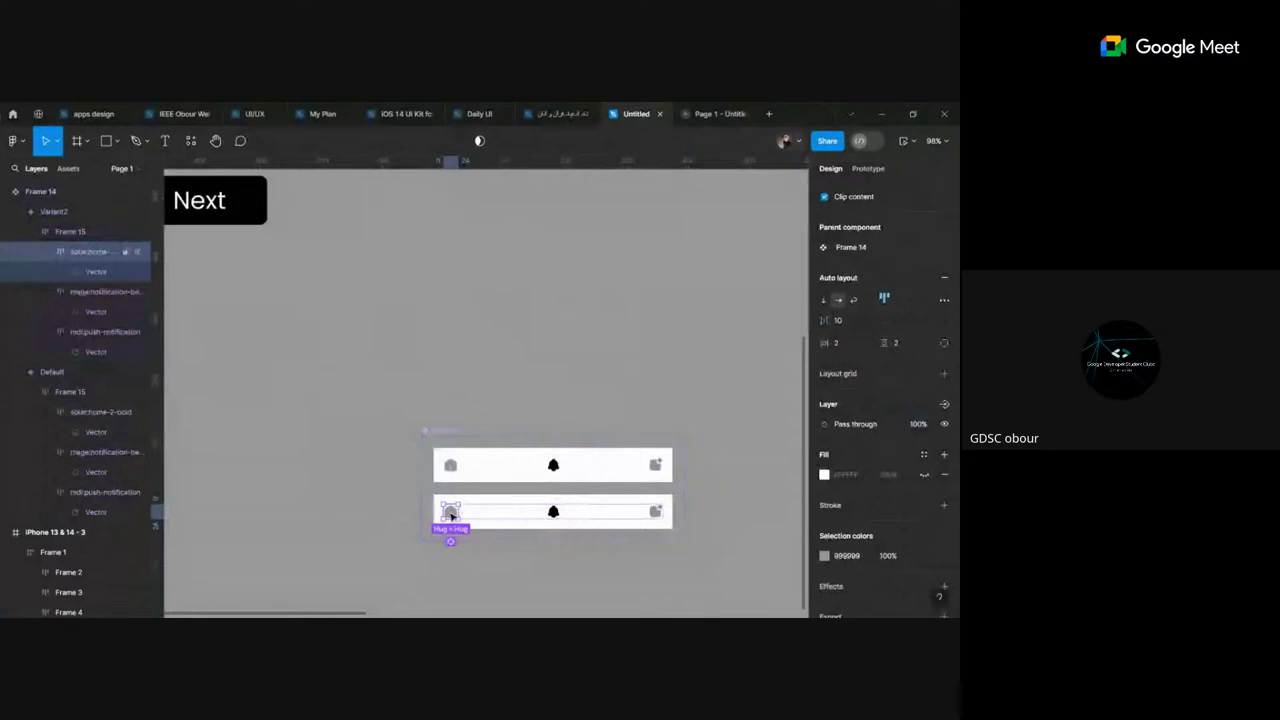
# Step: In Variant2, give the home vector the black style and the bell the light blue style
pyautogui.click(451, 514)
pyautogui.click(924, 412)
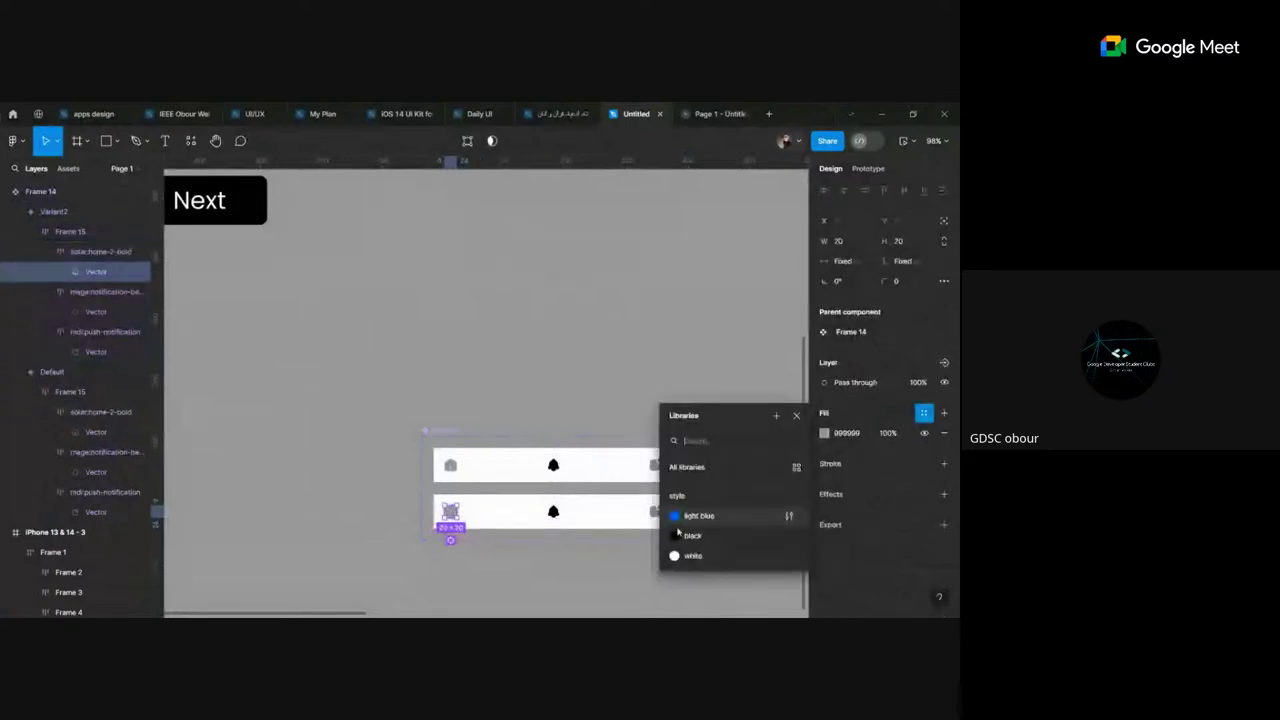
pyautogui.click(681, 534)
pyautogui.click(553, 512)
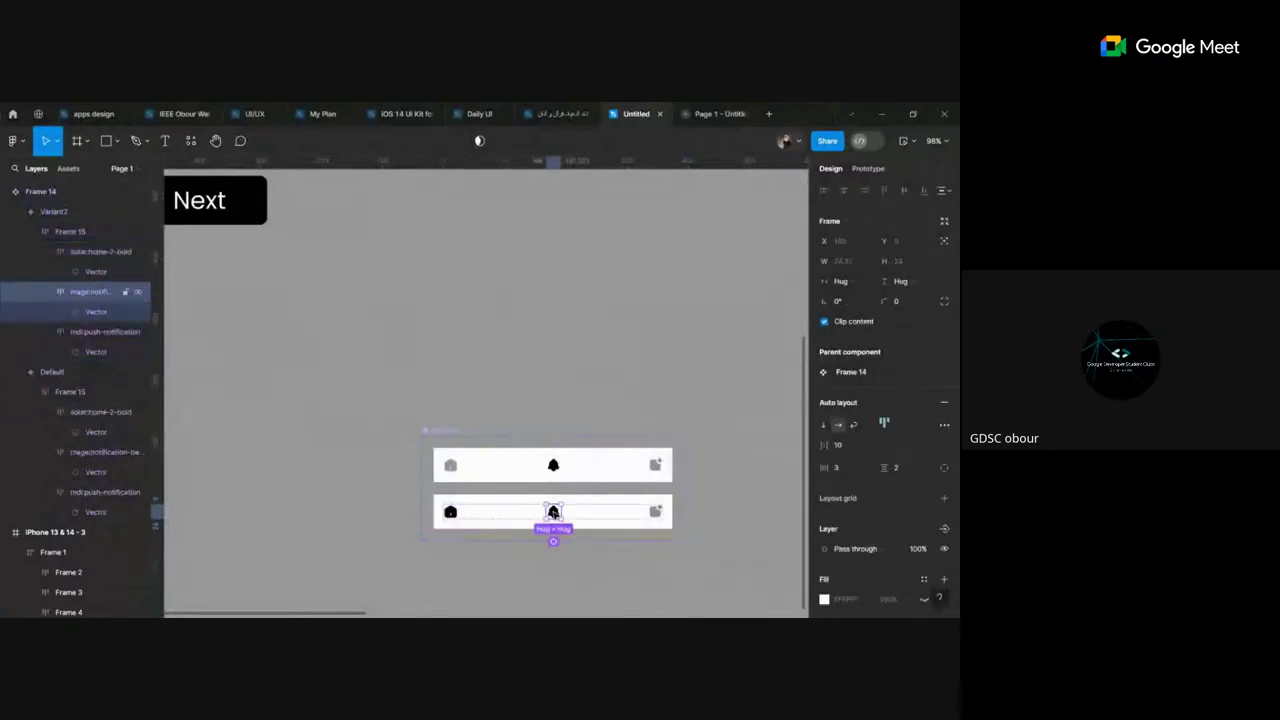
pyautogui.doubleClick(553, 512)
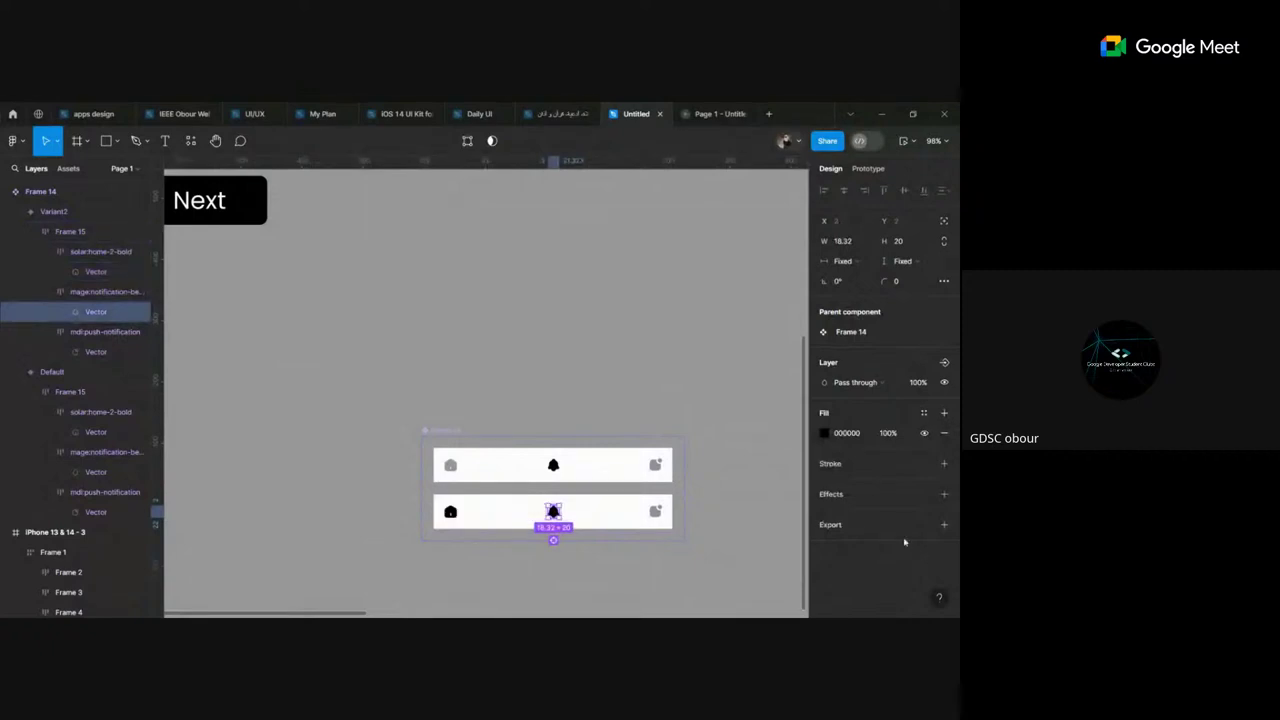
pyautogui.click(923, 413)
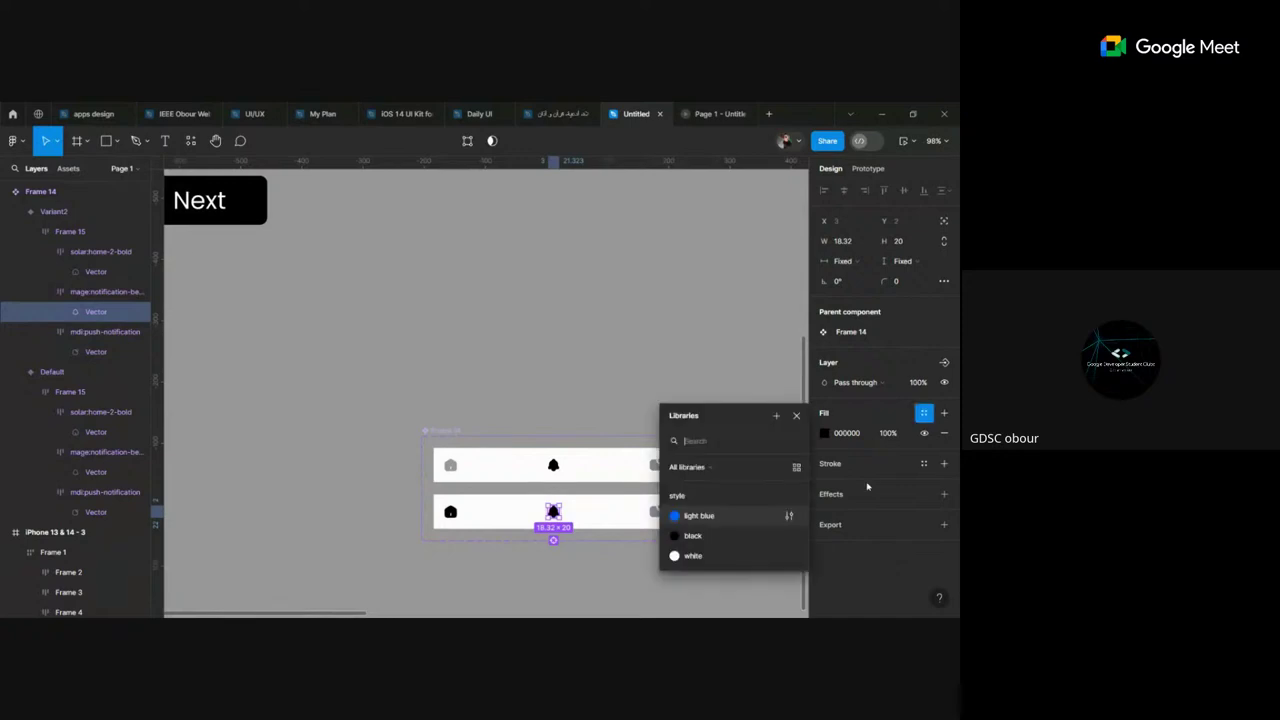
pyautogui.click(698, 515)
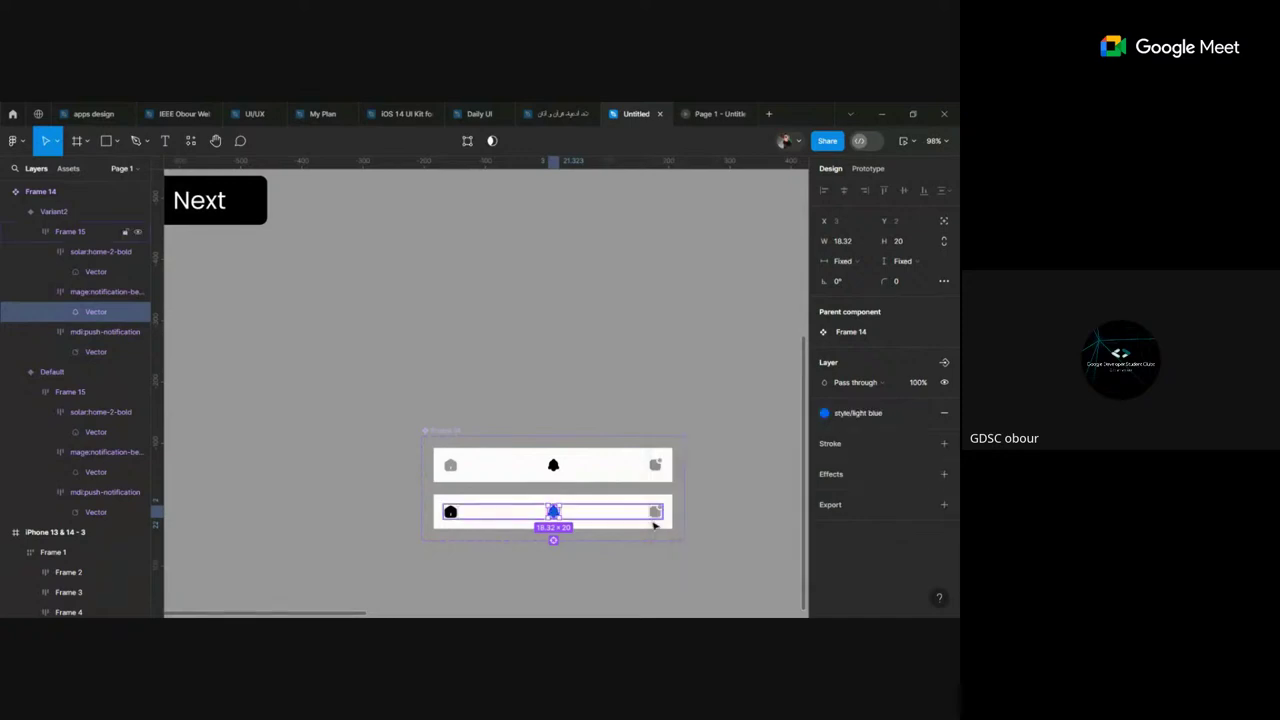
# Step: Make Variant2's notification icon vector blue
pyautogui.click(652, 511)
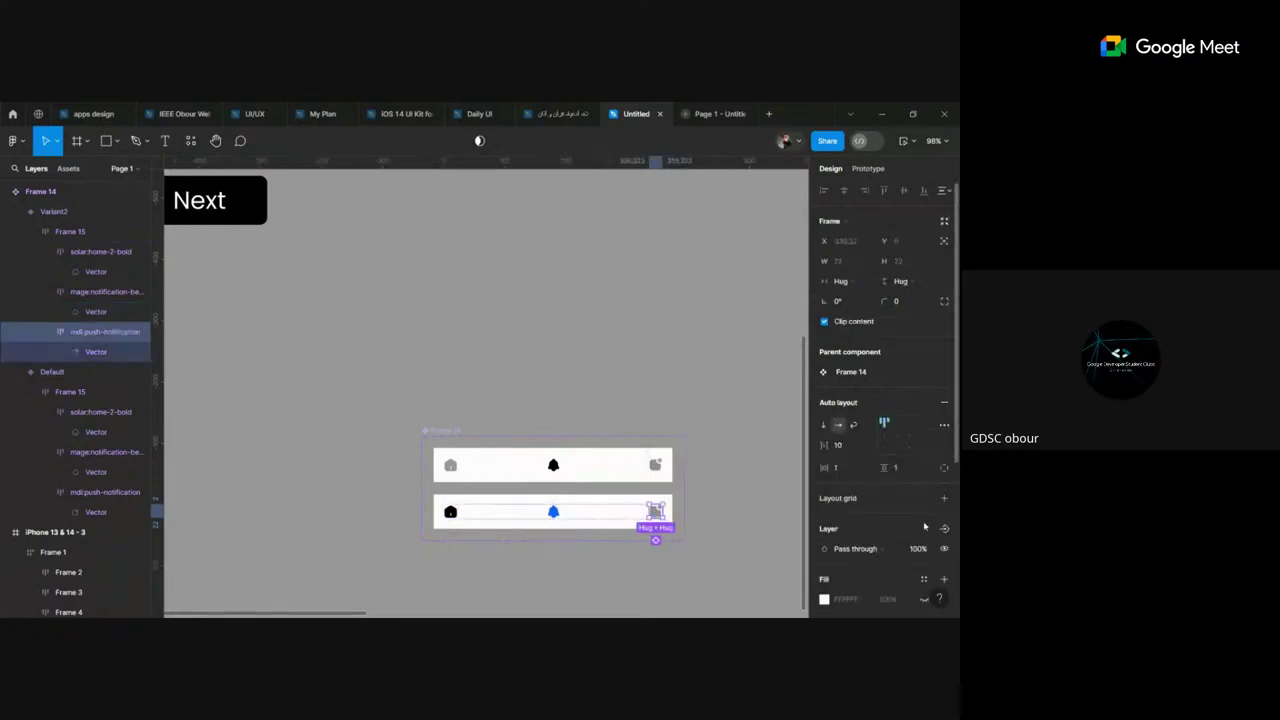
pyautogui.scroll(-2, 924, 545)
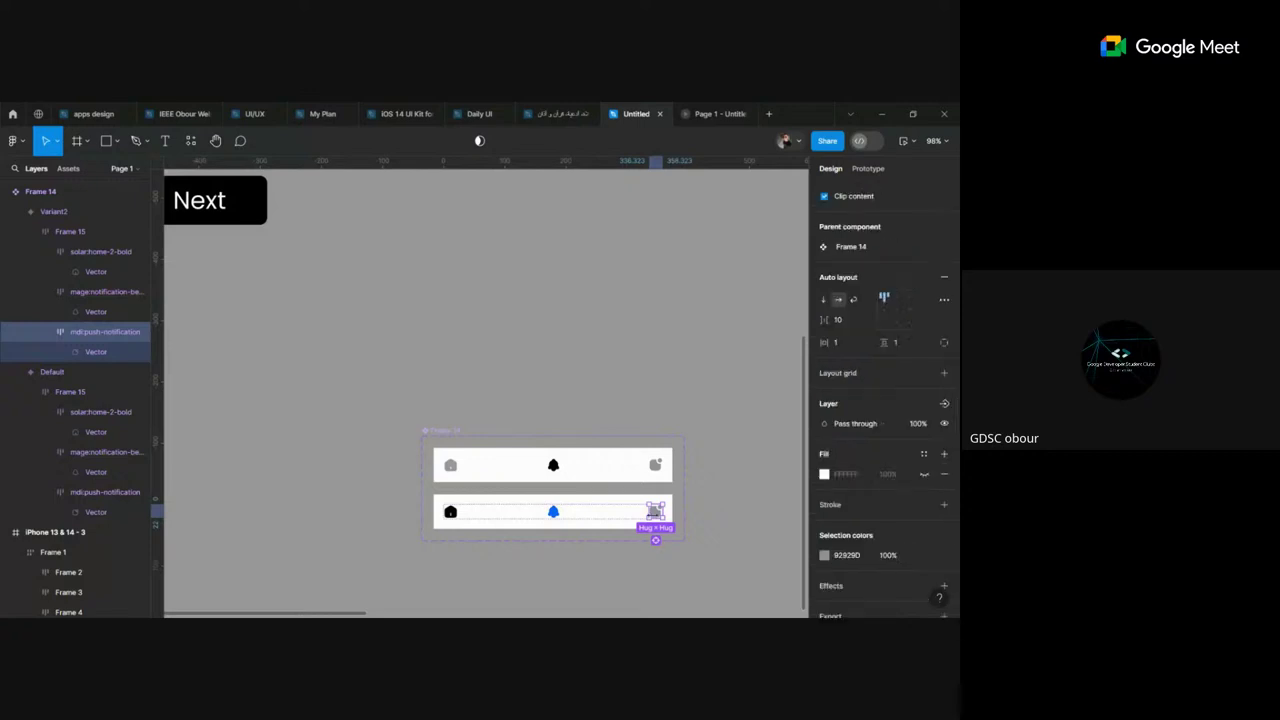
pyautogui.press('Return')
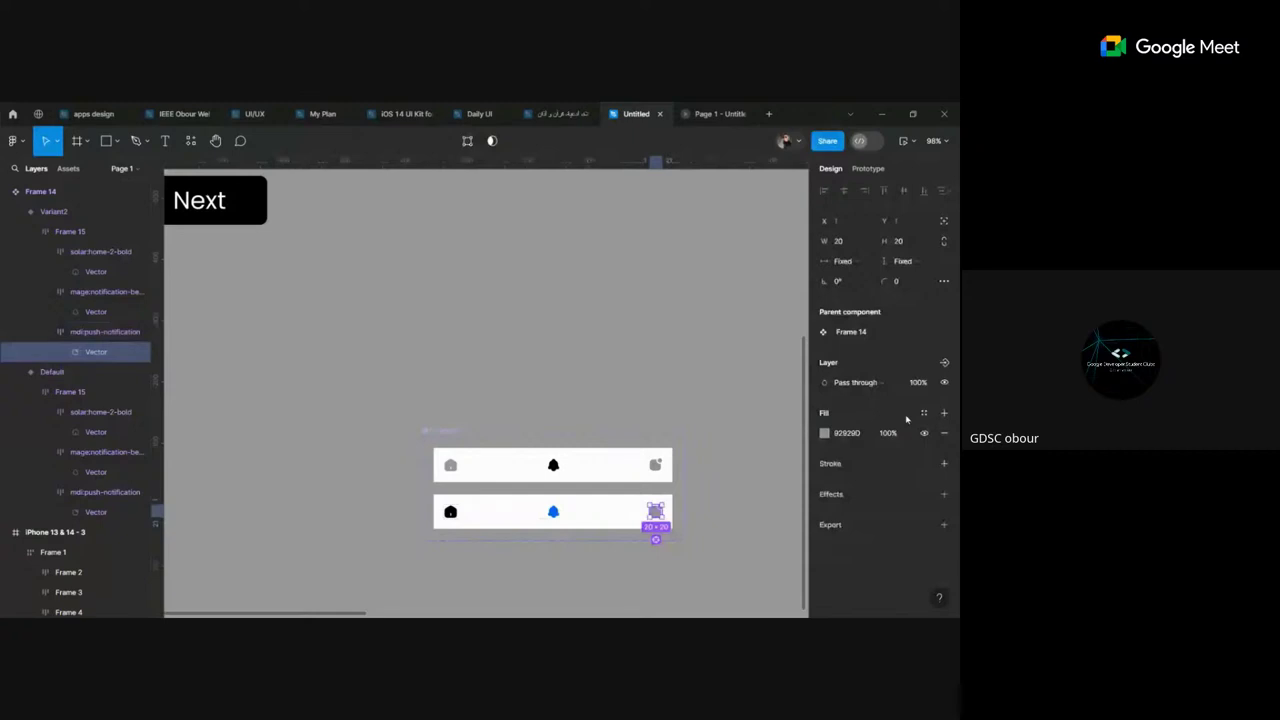
pyautogui.hotkey('ctrl', 'alt', 'v')
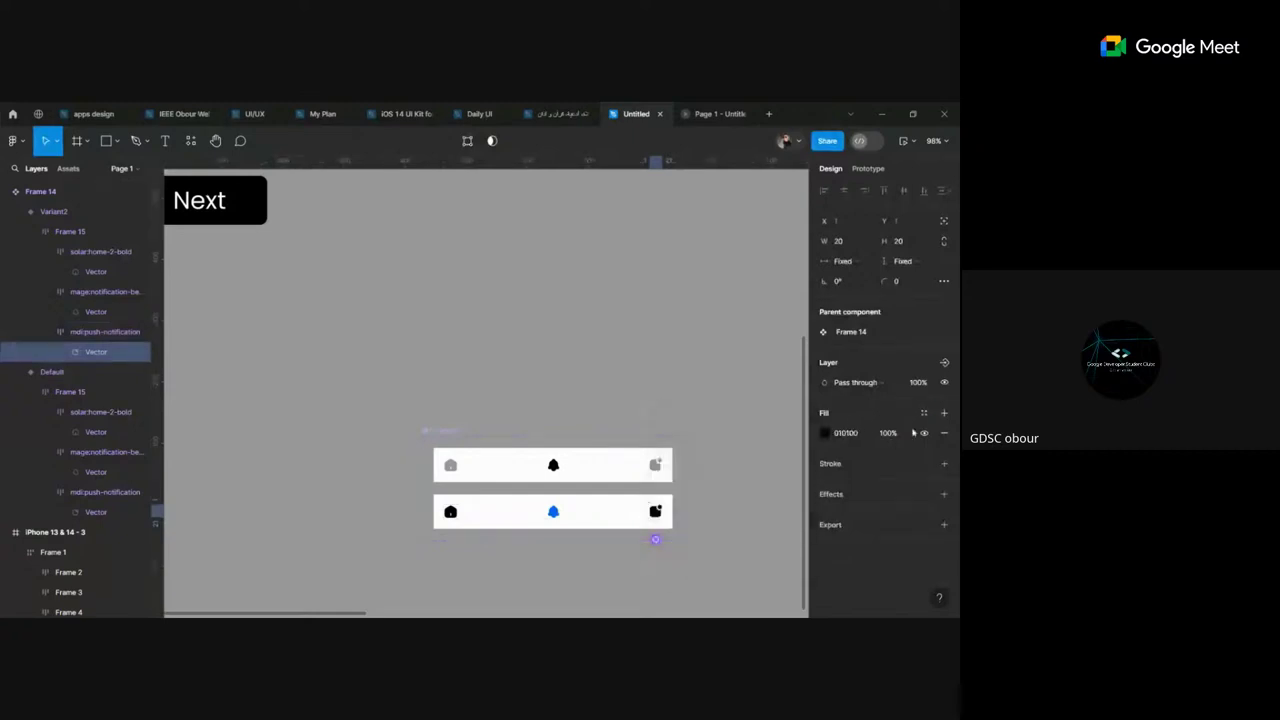
pyautogui.hotkey('ctrl', 'alt', 'v')
pyautogui.click(627, 565)
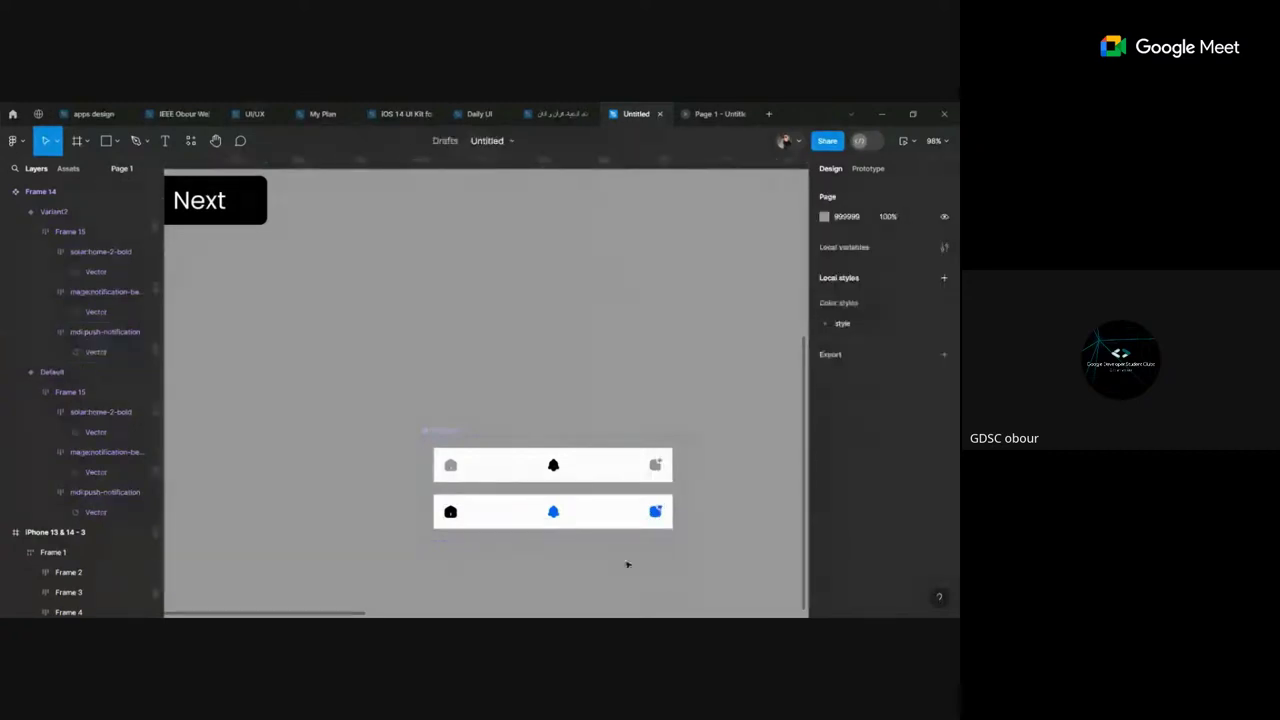
# Step: Add a third nav-bar variant named Variant3 below Variant2
pyautogui.click(503, 514)
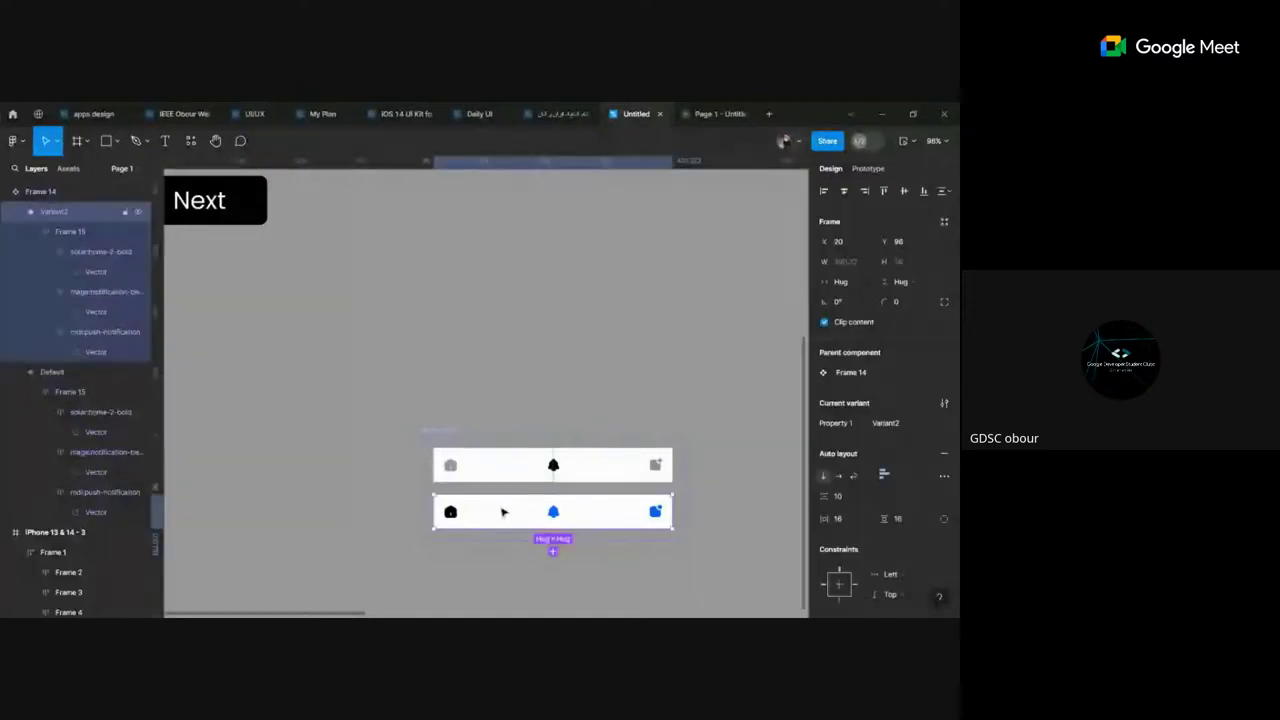
pyautogui.click(553, 550)
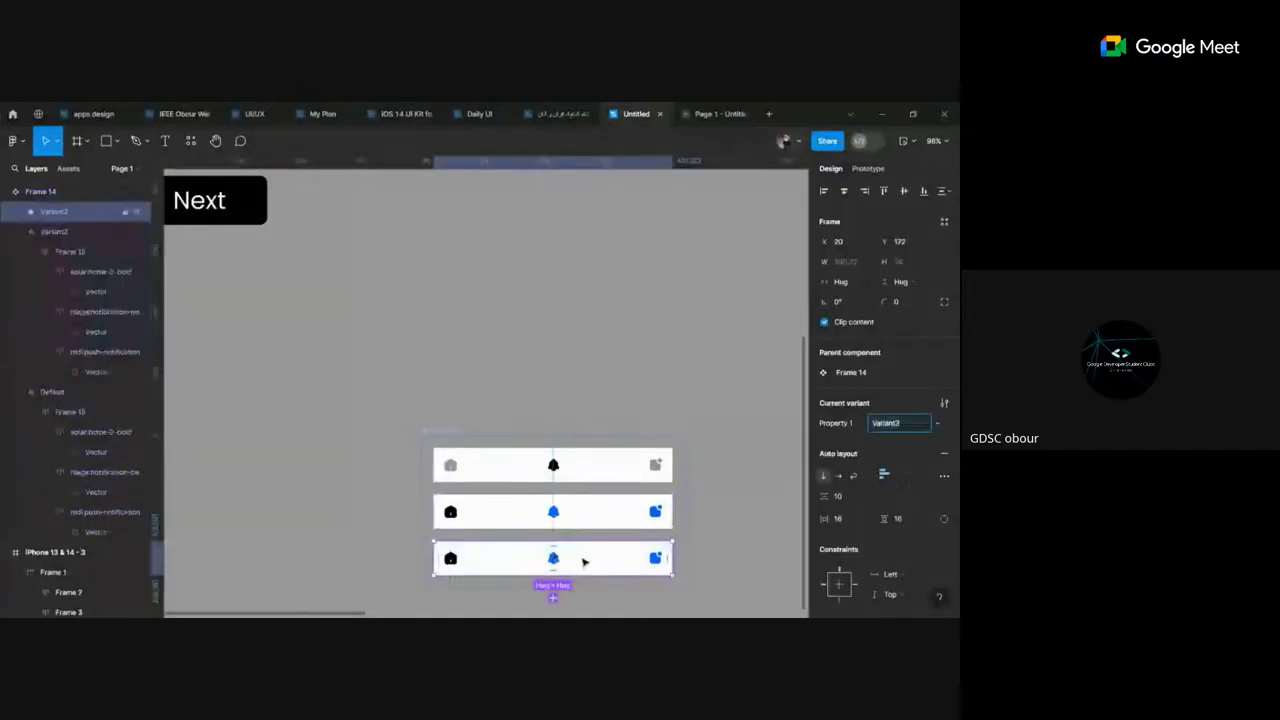
pyautogui.write('Variant3')
pyautogui.press('Return')
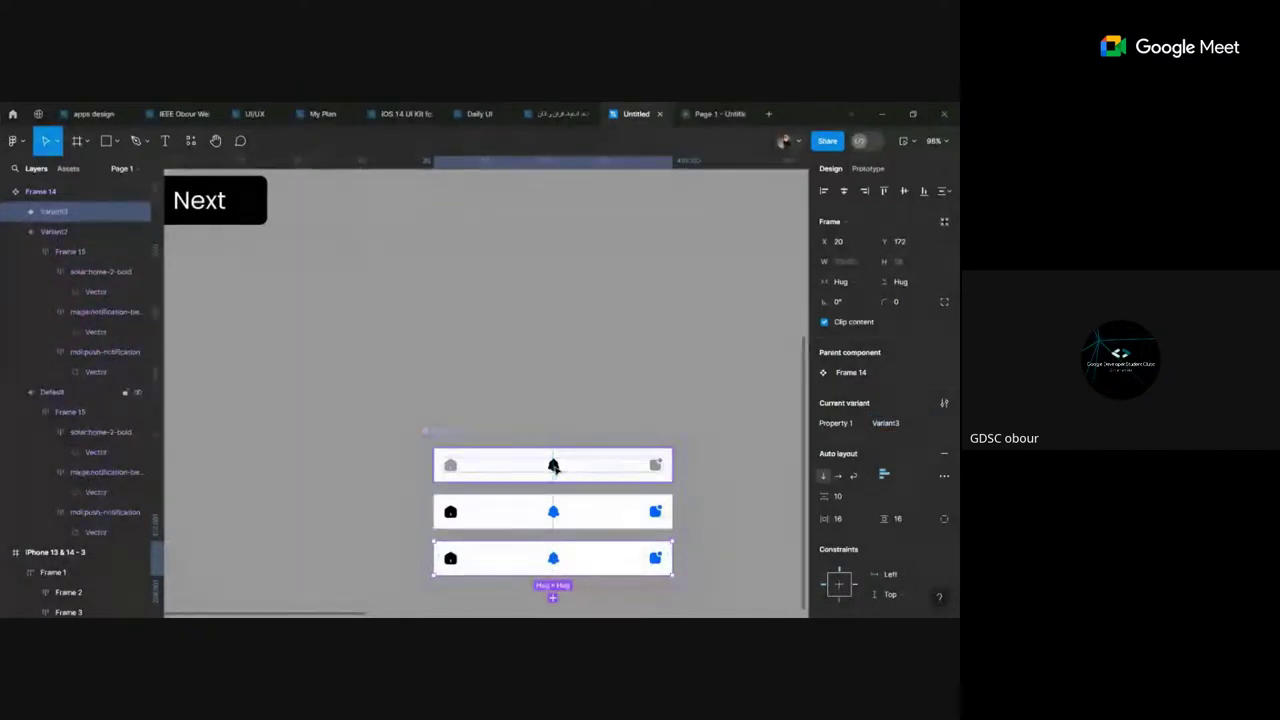
# Step: Give the top bar's home and notification icons the light blue style
pyautogui.doubleClick(451, 467)
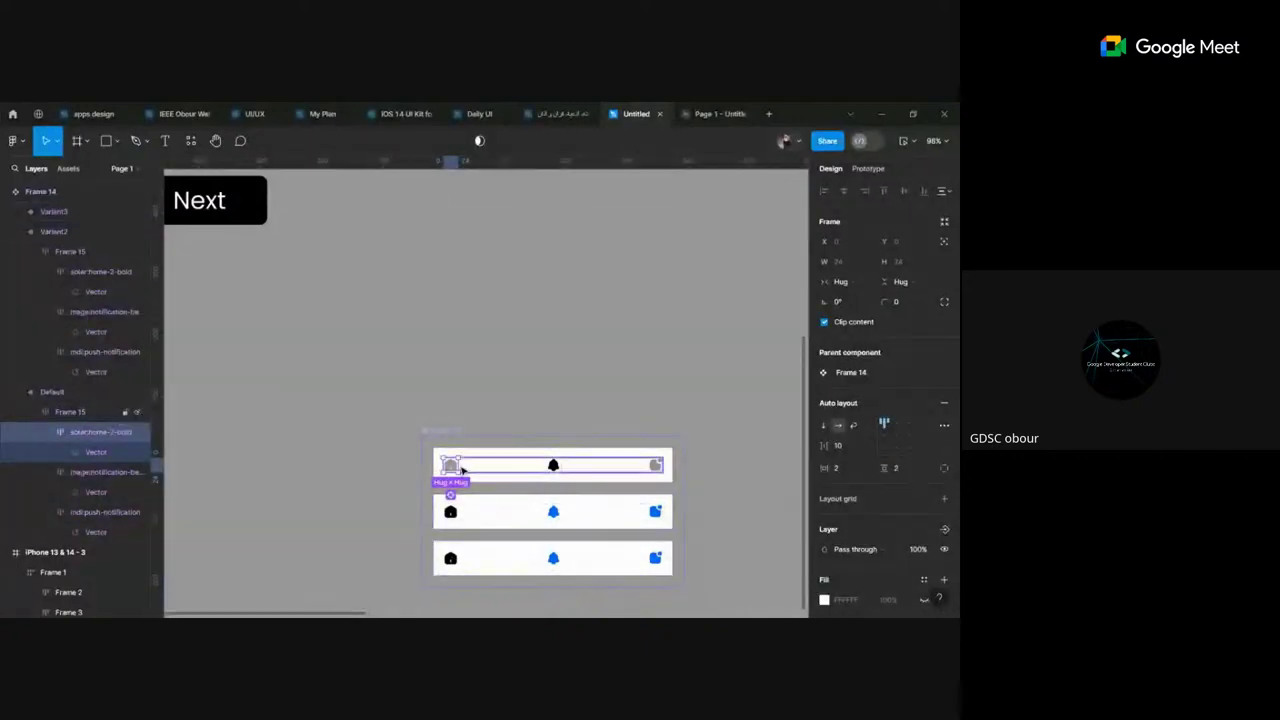
pyautogui.doubleClick(451, 466)
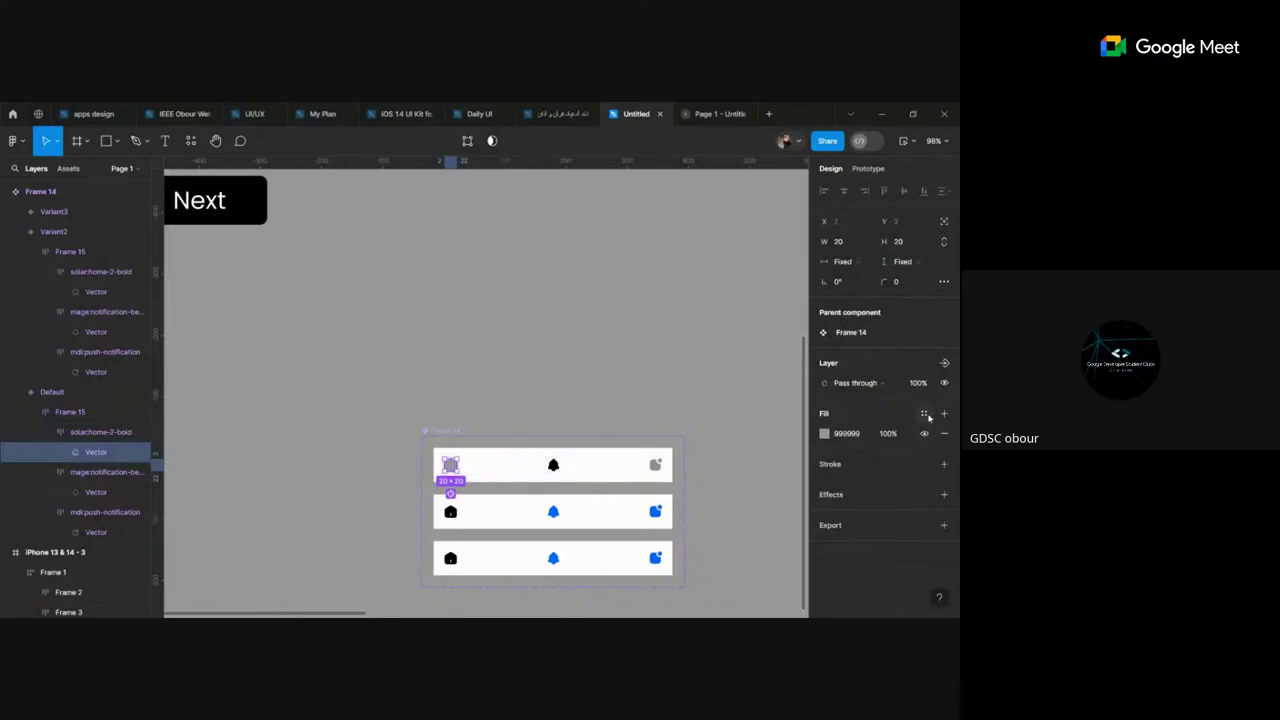
pyautogui.click(924, 413)
pyautogui.click(700, 515)
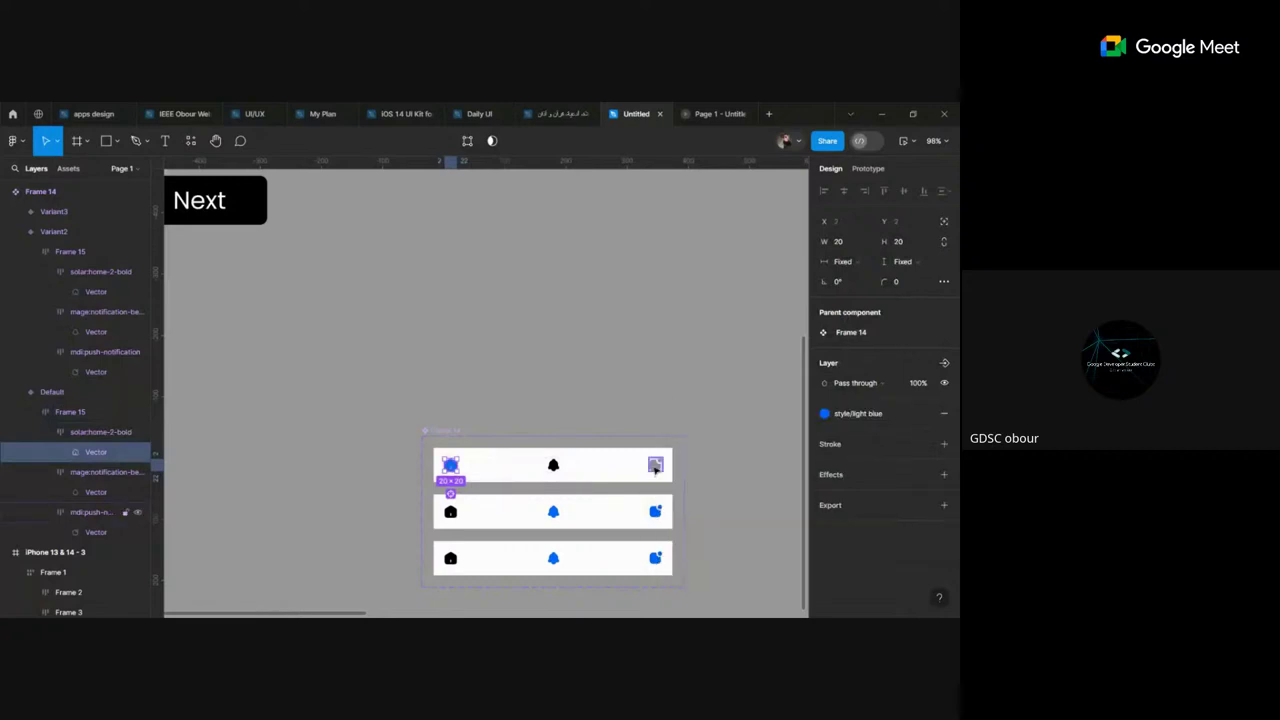
pyautogui.doubleClick(655, 465)
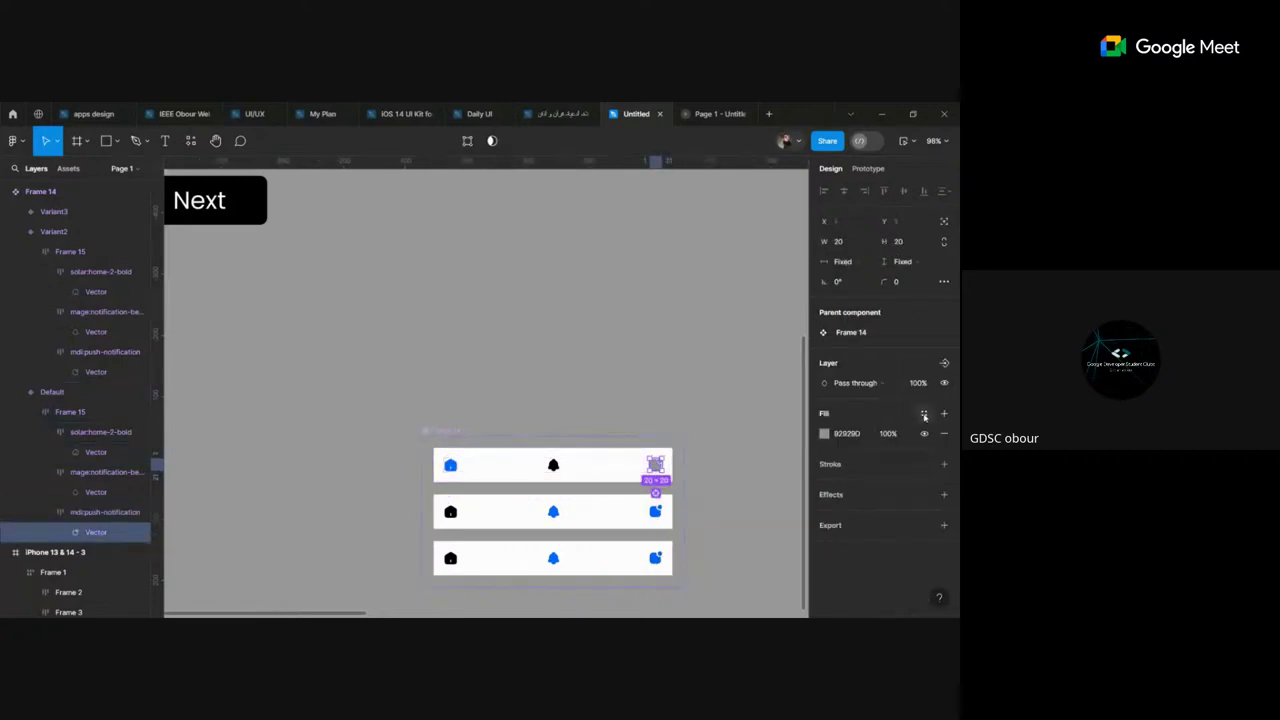
pyautogui.click(924, 413)
pyautogui.click(700, 515)
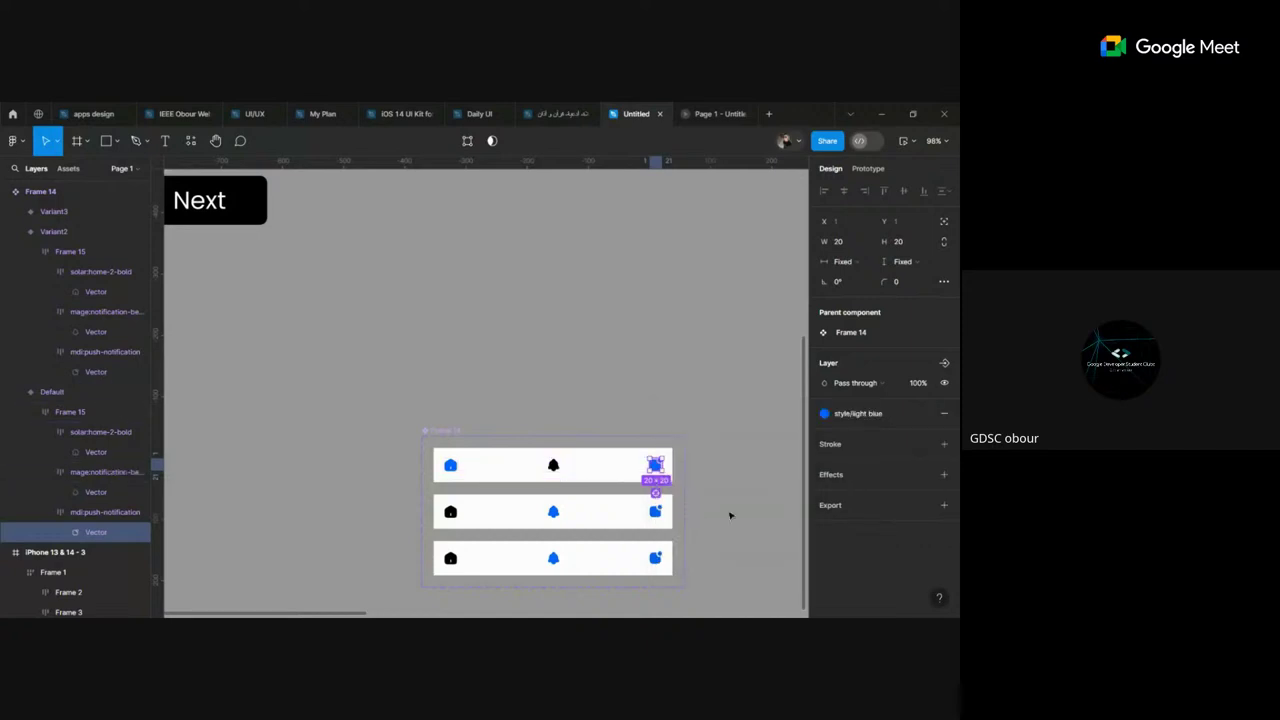
pyautogui.scroll(-1, 545, 535)
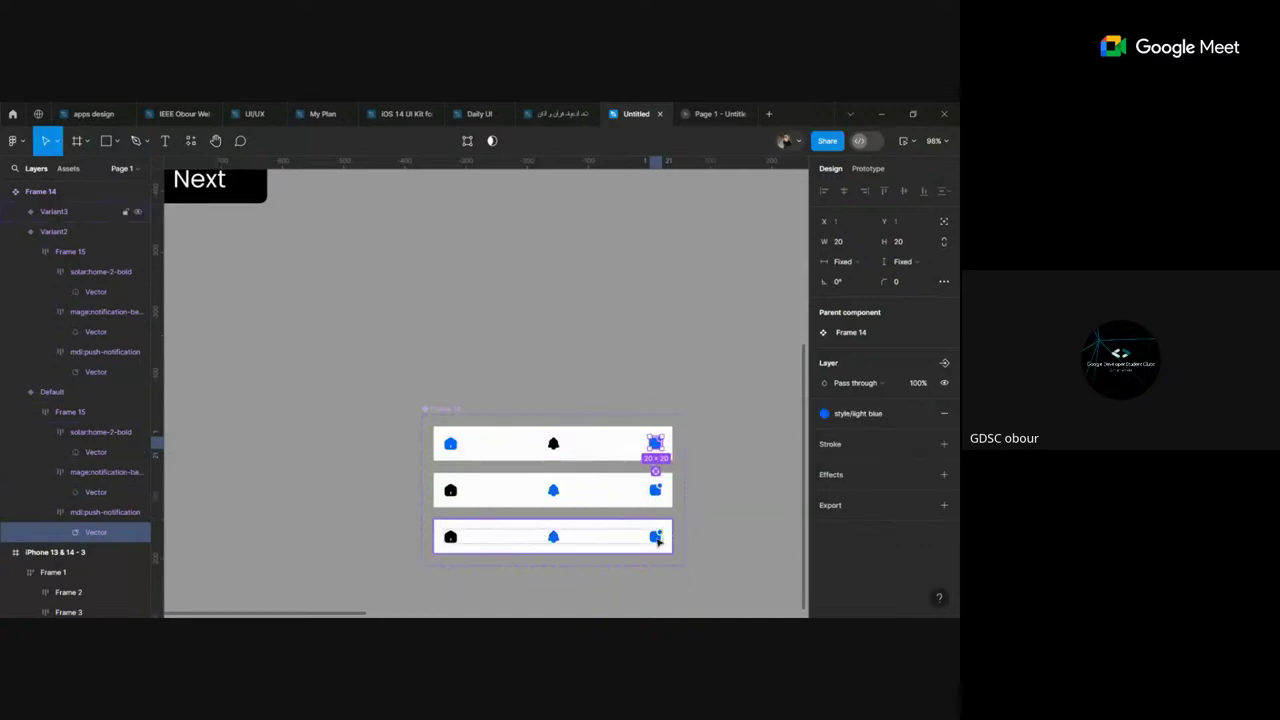
# Step: In the bottom bar, make the notification icon black and the home icon light blue
pyautogui.click(657, 540)
pyautogui.doubleClick(657, 540)
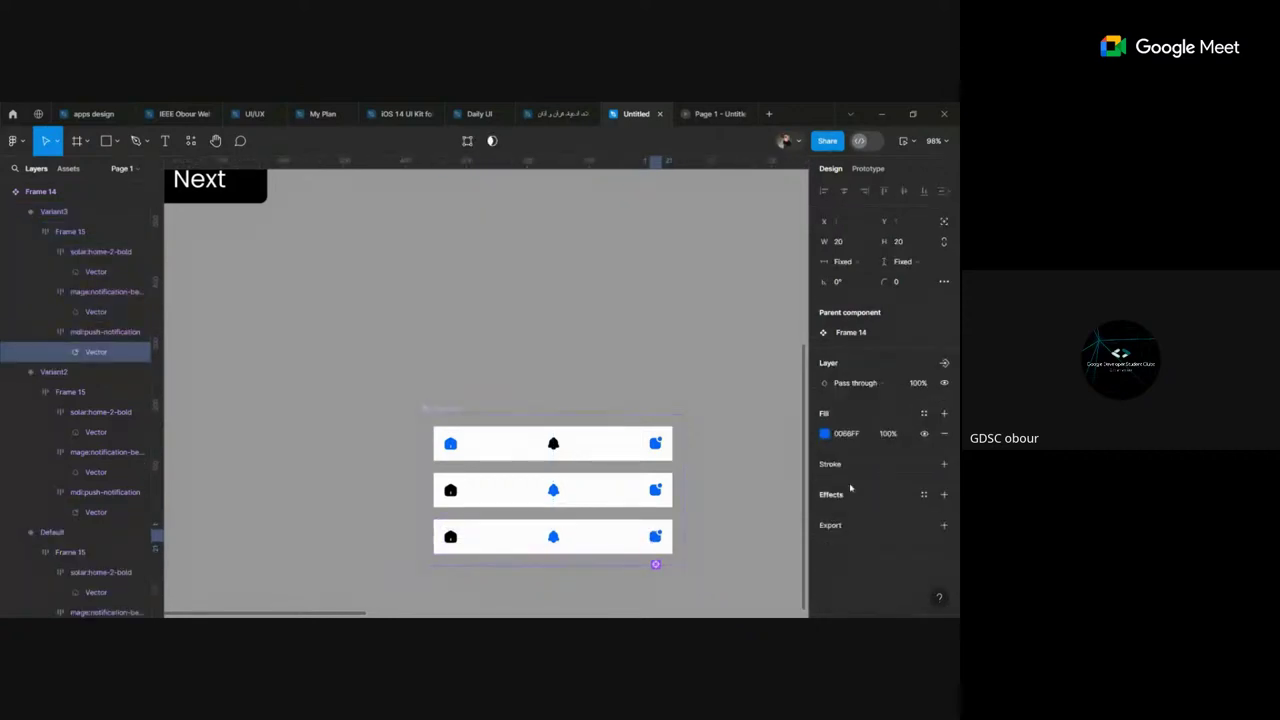
pyautogui.click(924, 413)
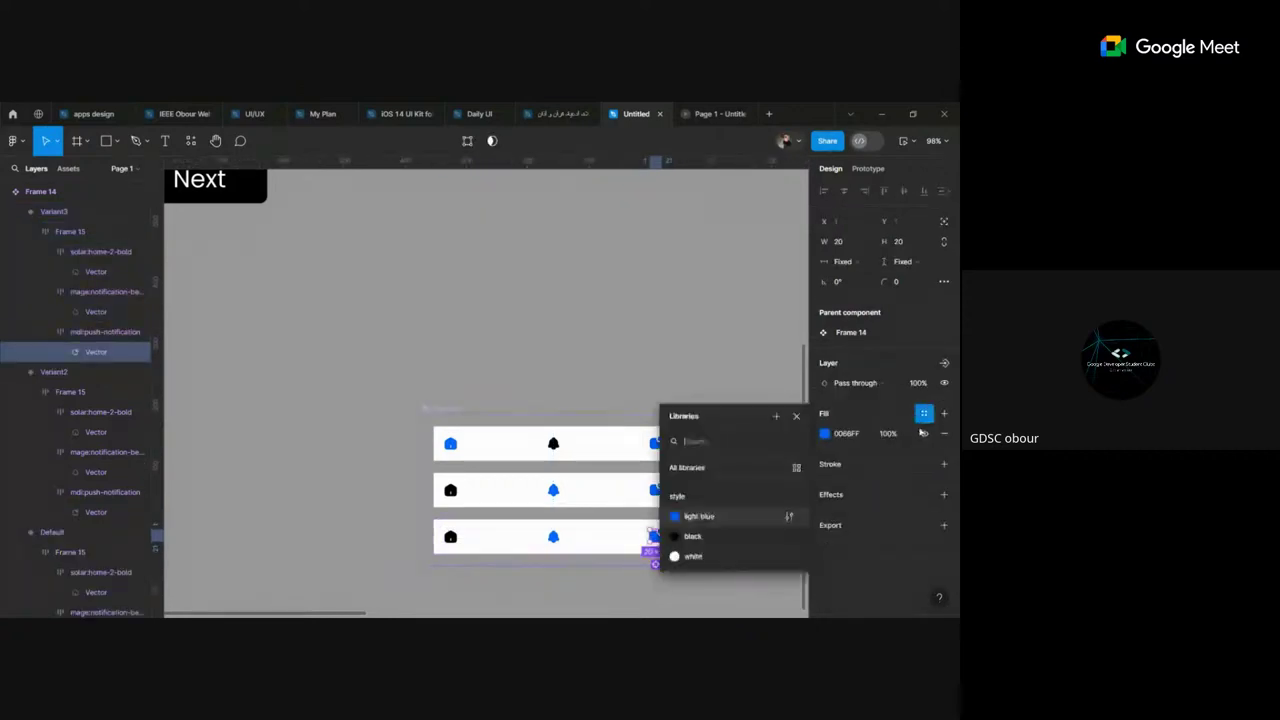
pyautogui.click(717, 536)
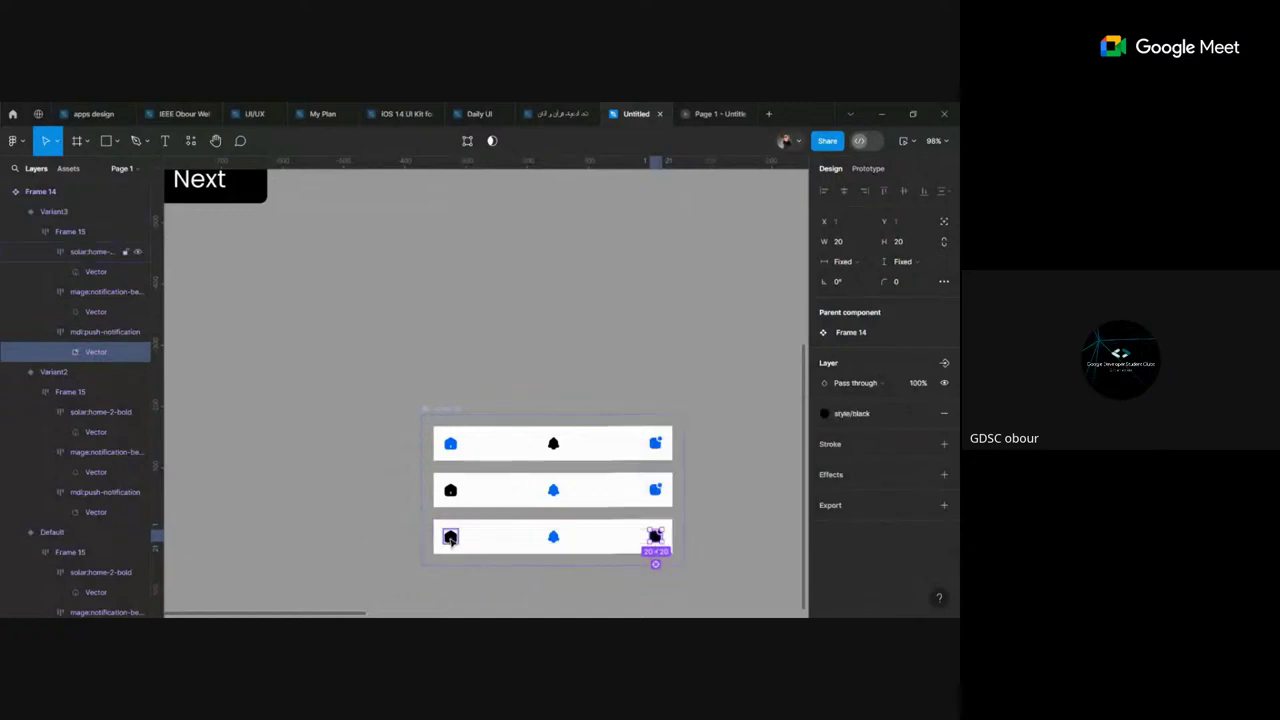
pyautogui.click(450, 537)
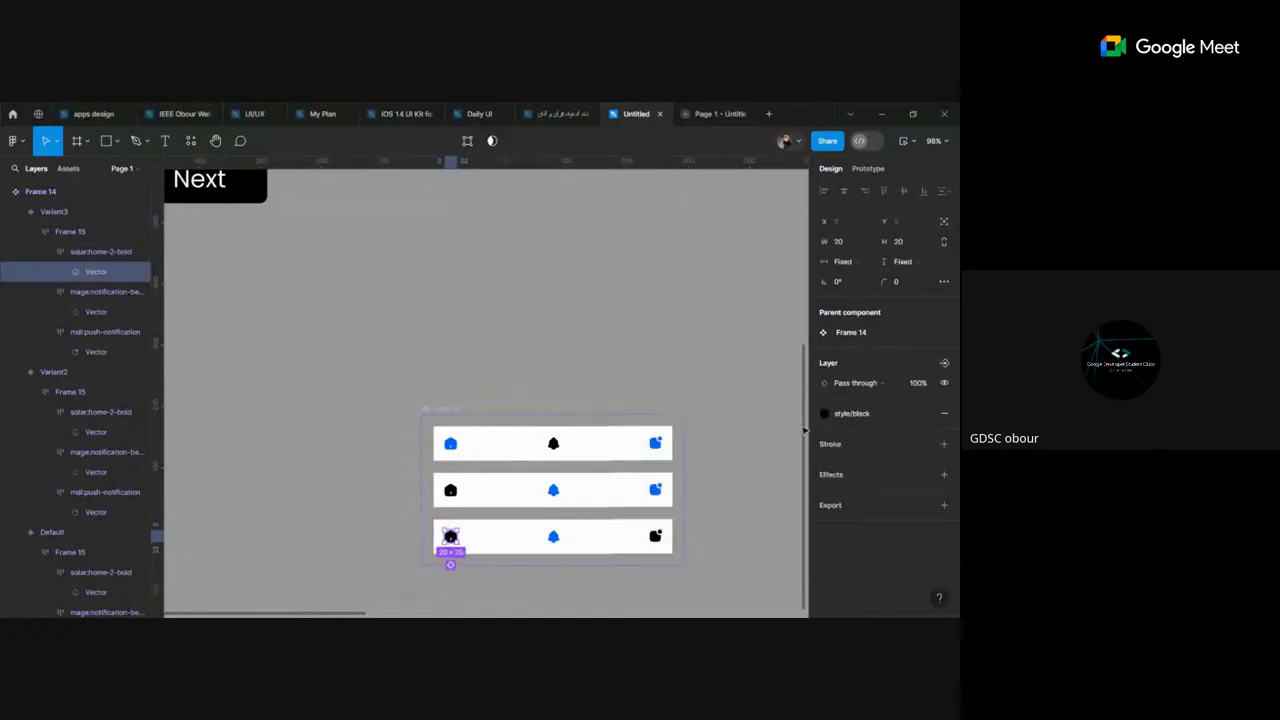
pyautogui.click(924, 413)
pyautogui.click(699, 516)
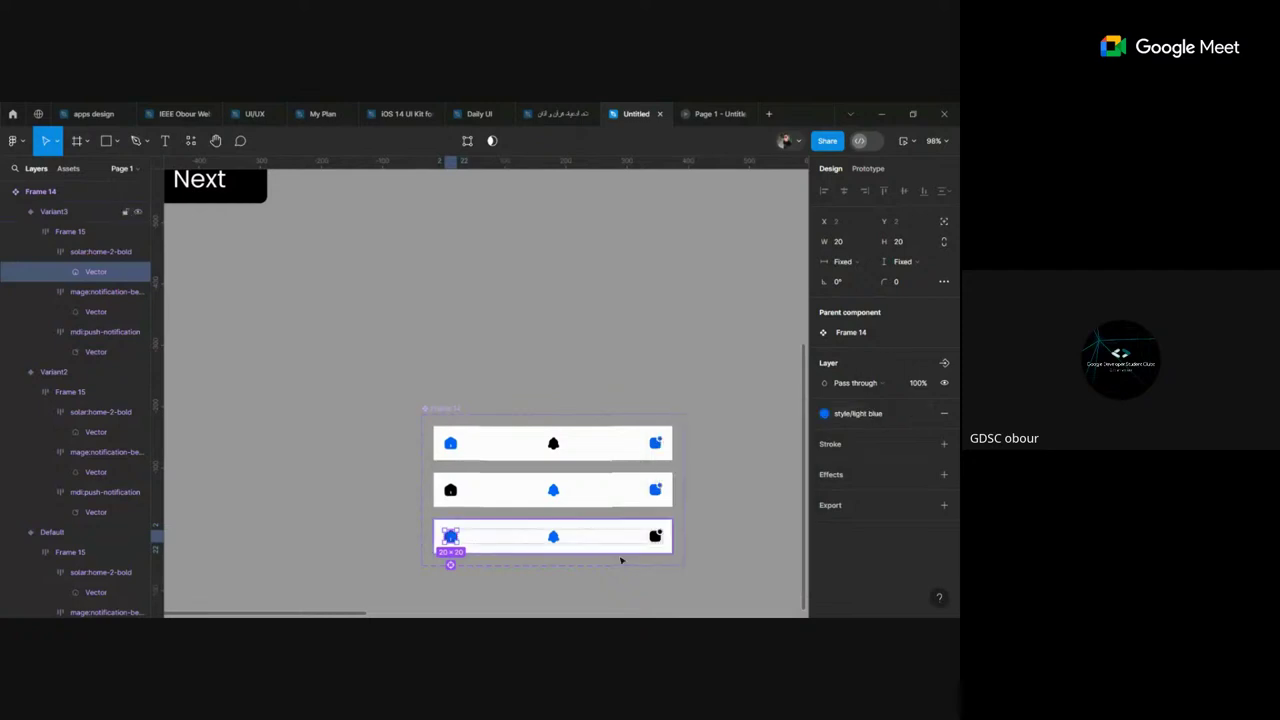
pyautogui.click(742, 520)
pyautogui.keyDown('ctrl'); pyautogui.scroll(-5, 742, 520); pyautogui.keyUp('ctrl')
pyautogui.keyDown('ctrl'); pyautogui.scroll(5, 742, 520); pyautogui.keyUp('ctrl')
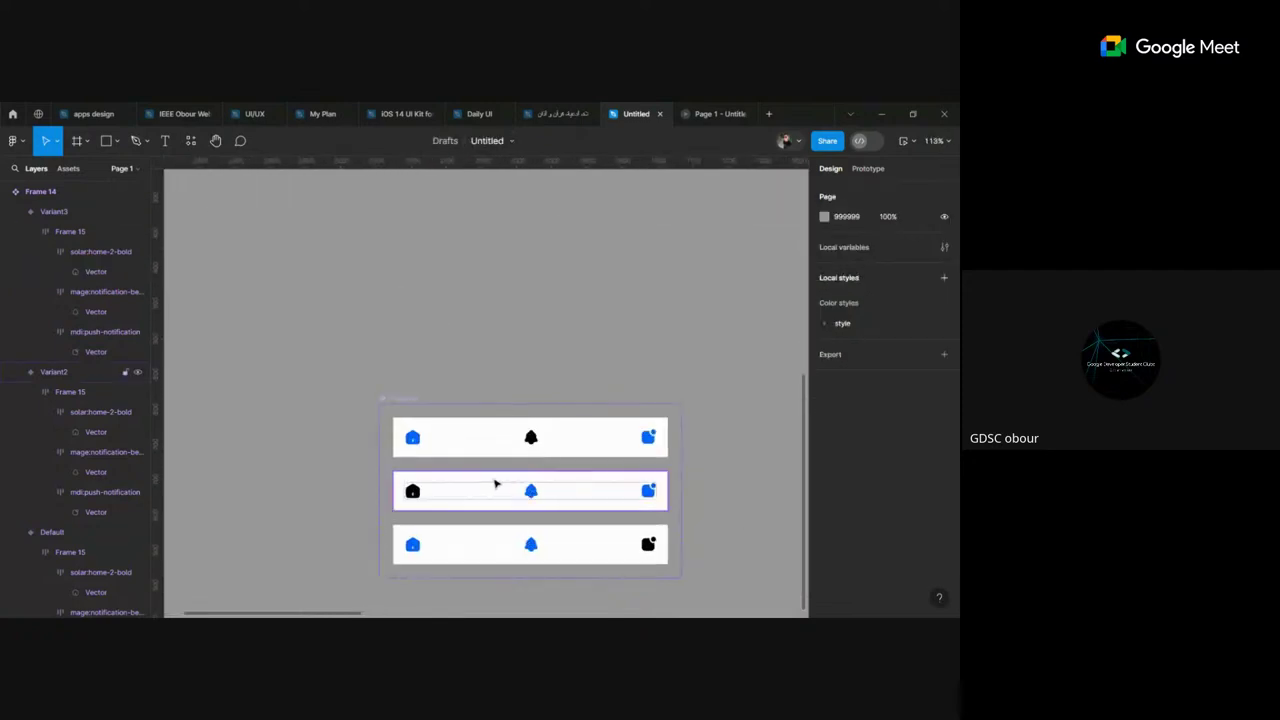
# Step: In Prototype mode, link the top and bottom bars' home icon taps to Variant2
pyautogui.click(413, 438)
pyautogui.doubleClick(413, 438)
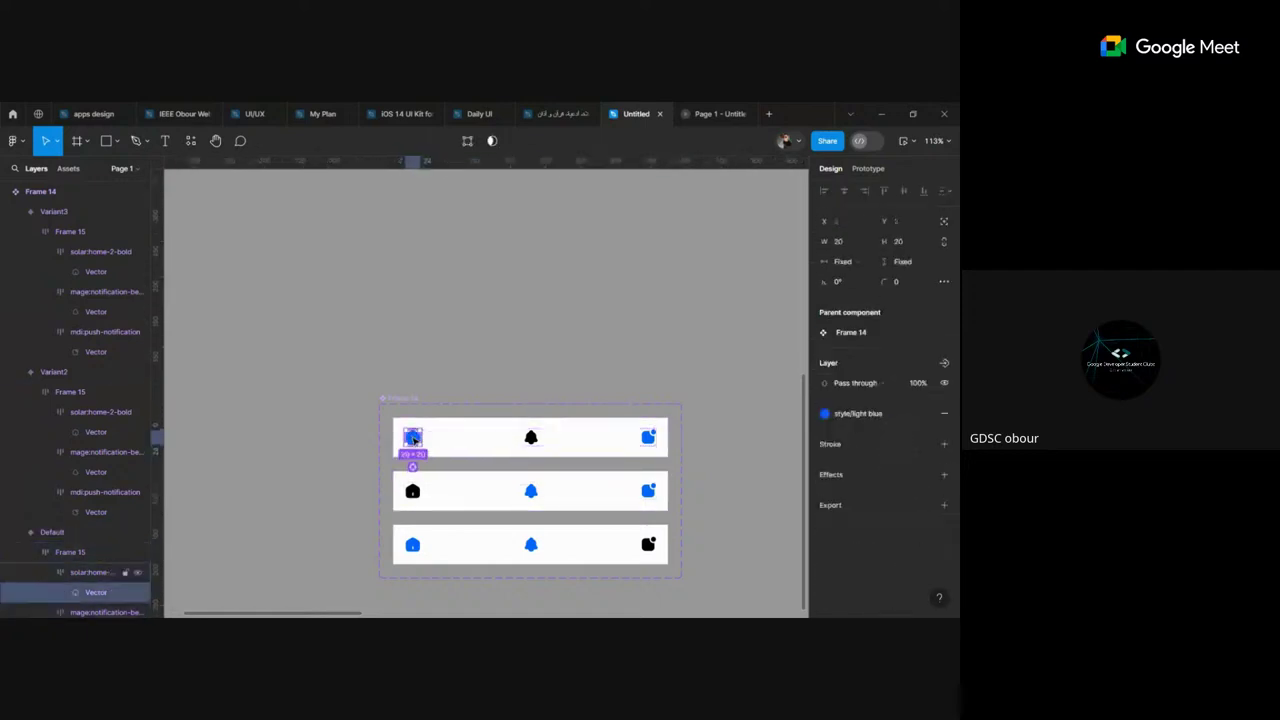
pyautogui.click(356, 449)
pyautogui.click(868, 168)
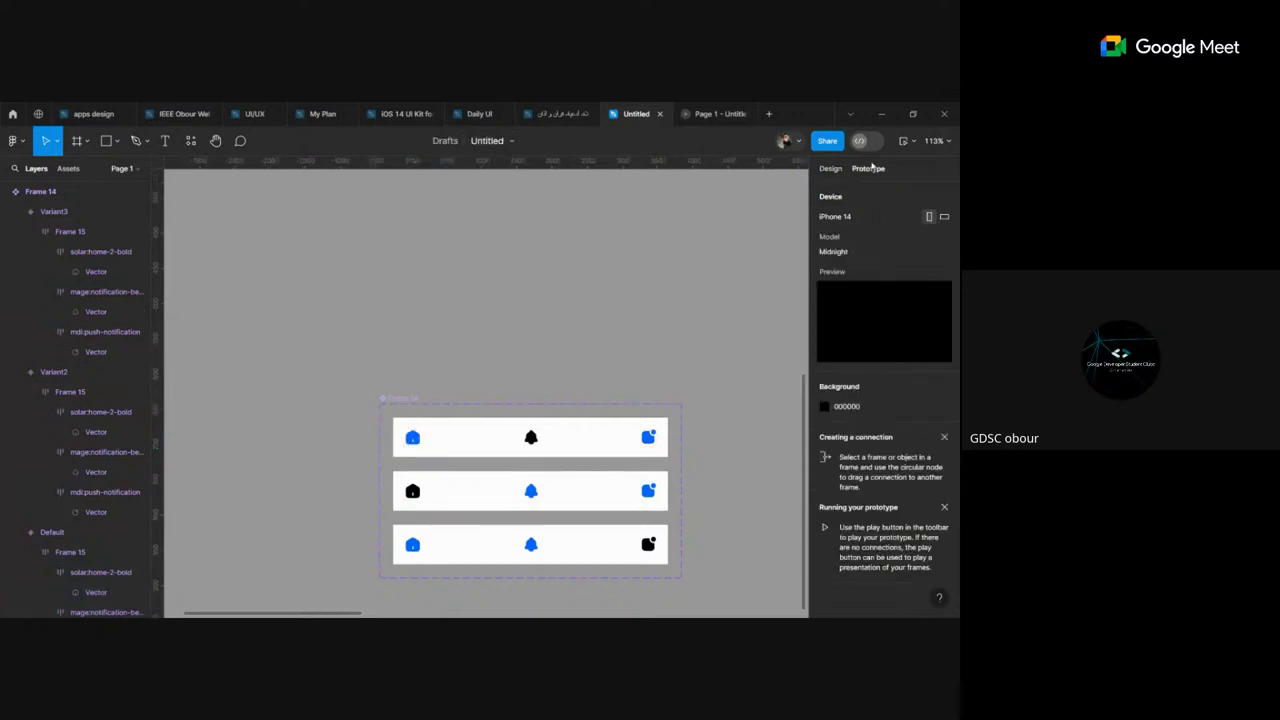
pyautogui.click(418, 440)
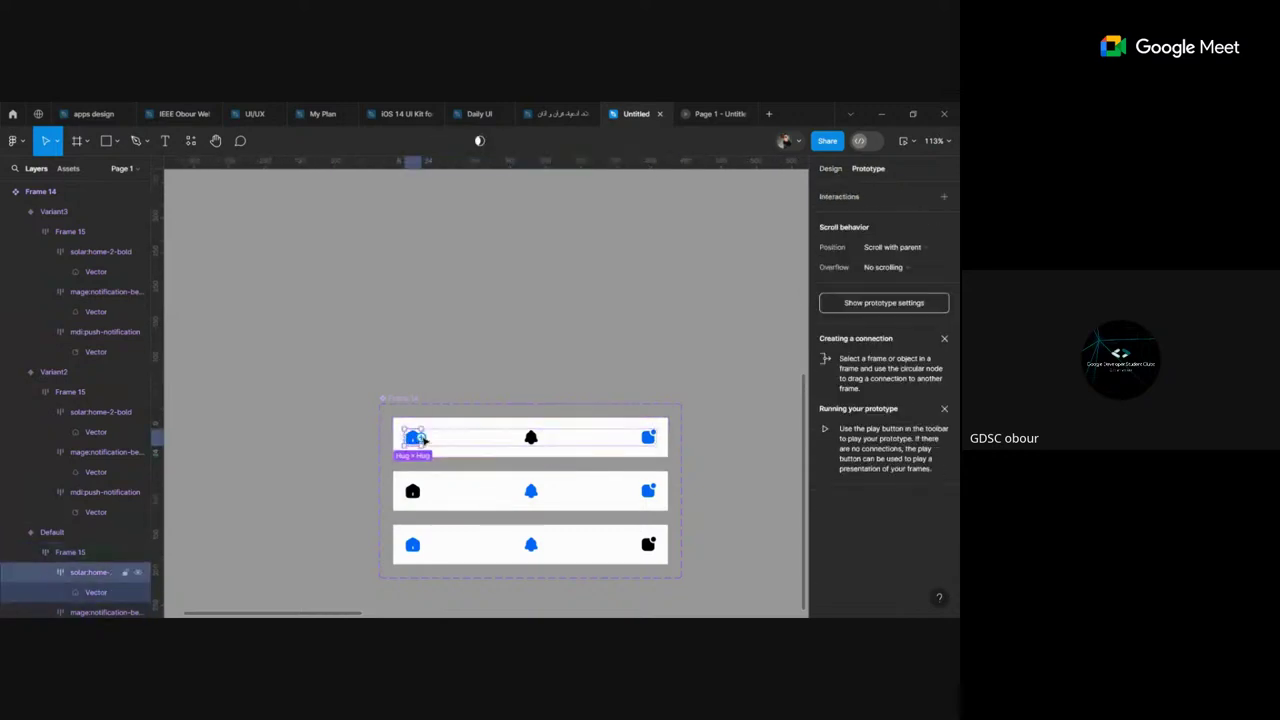
pyautogui.moveTo(425, 438); pyautogui.dragTo(413, 545)
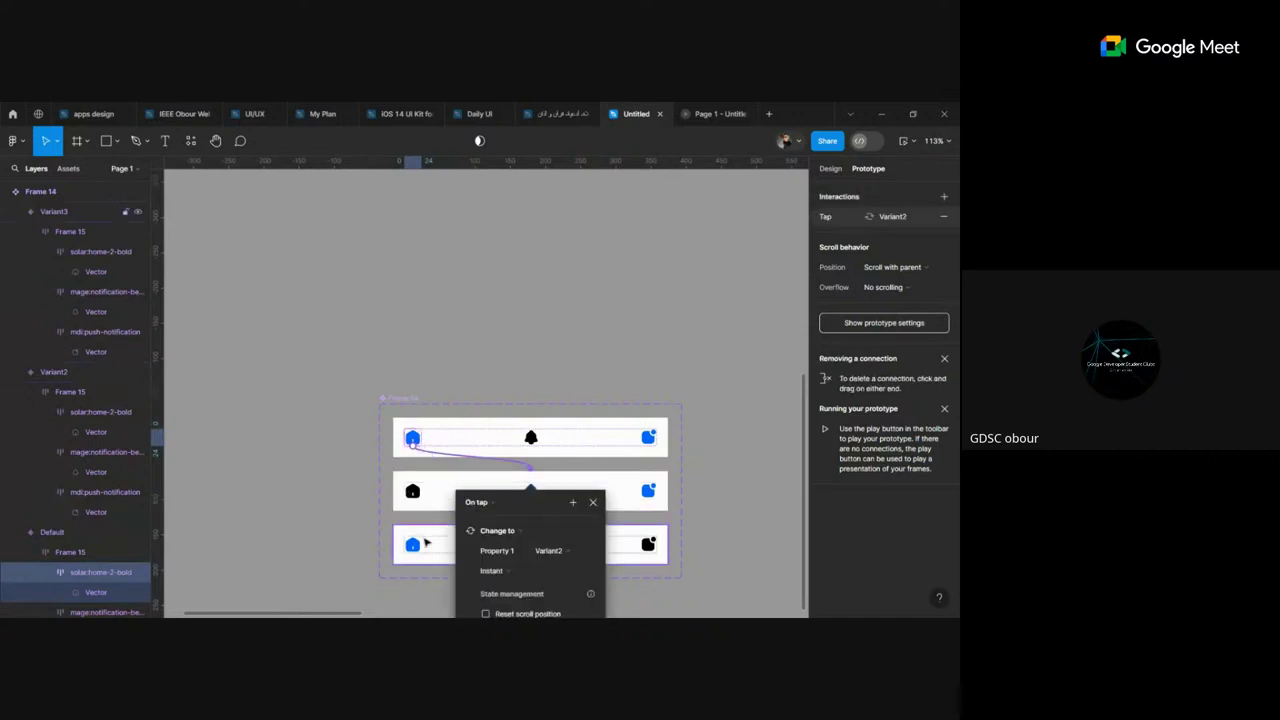
pyautogui.click(416, 547)
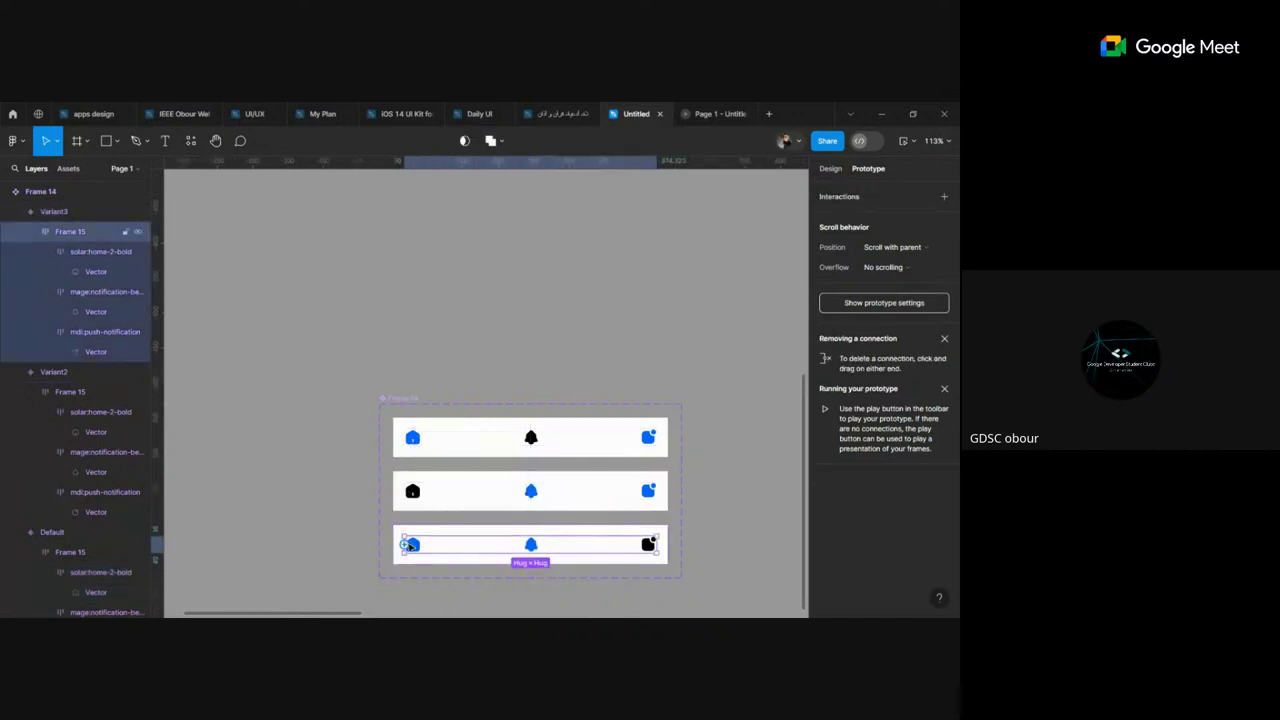
pyautogui.click(415, 546)
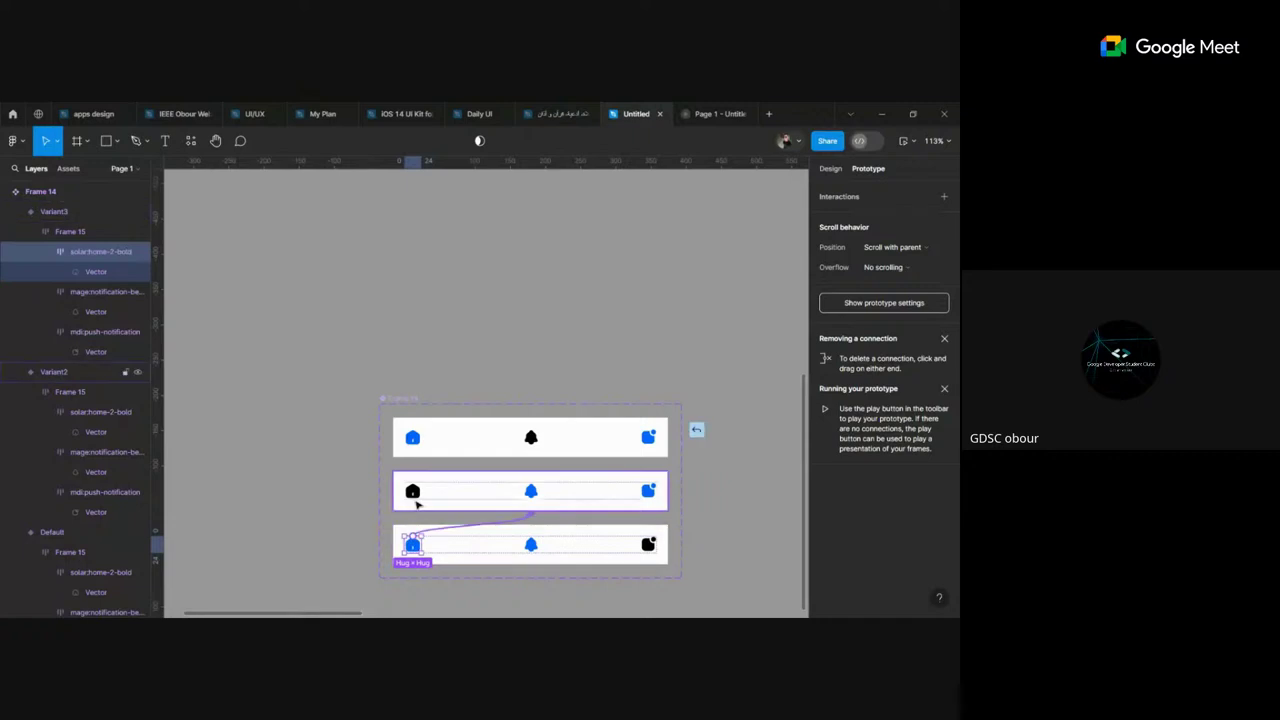
pyautogui.moveTo(418, 546); pyautogui.dragTo(413, 494)
# Step: Link the bells' taps to the top variant and notification icons' taps to the bottom variant
pyautogui.click(530, 490)
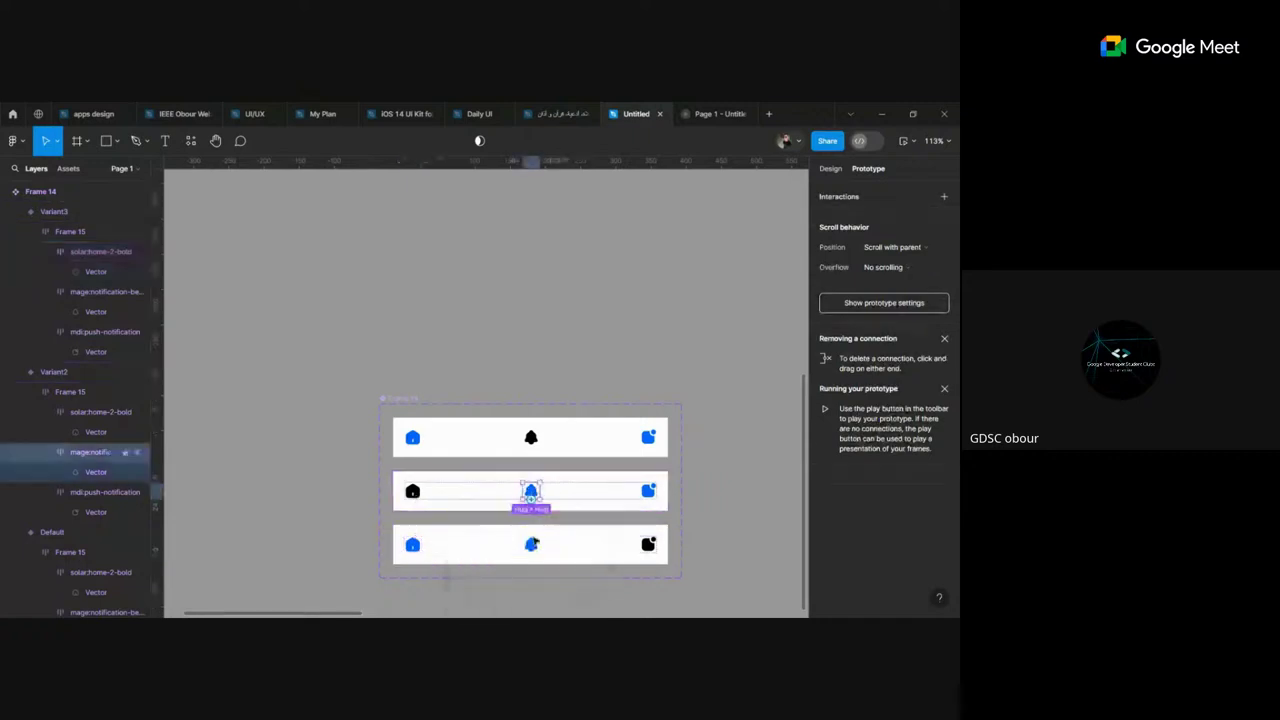
pyautogui.keyDown('shift'); pyautogui.click(535, 552); pyautogui.keyUp('shift')
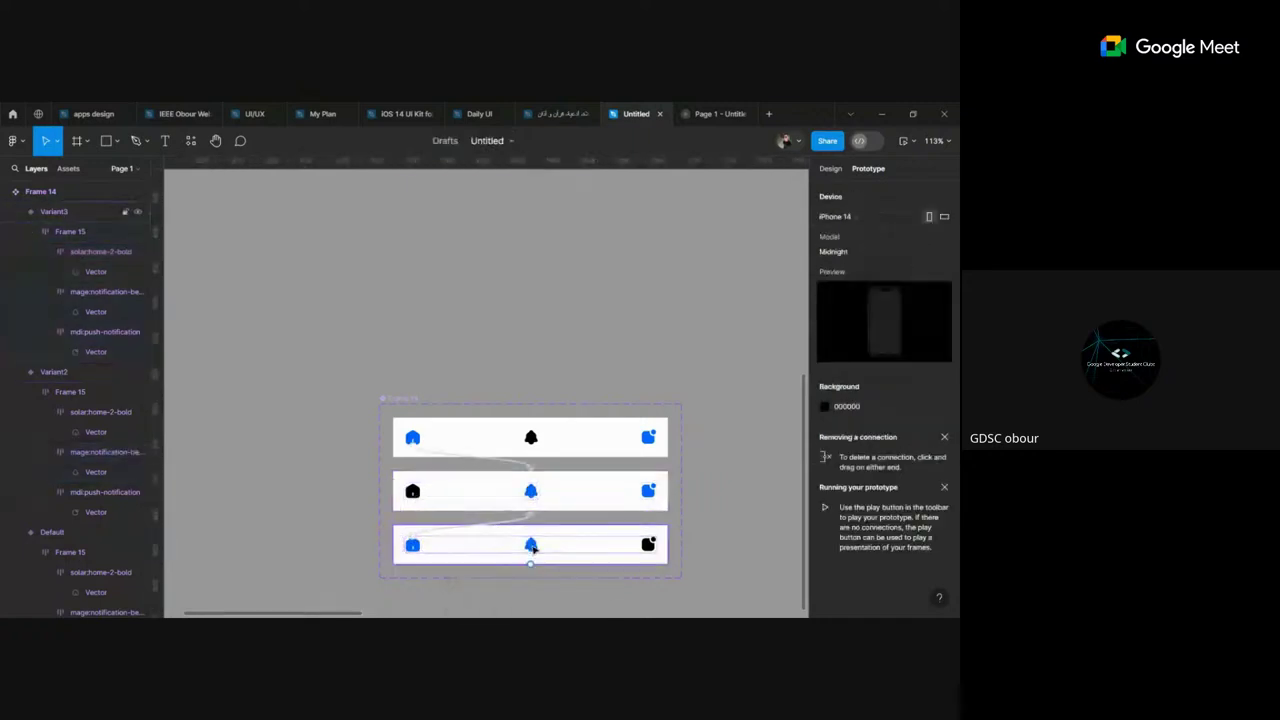
pyautogui.click(532, 549)
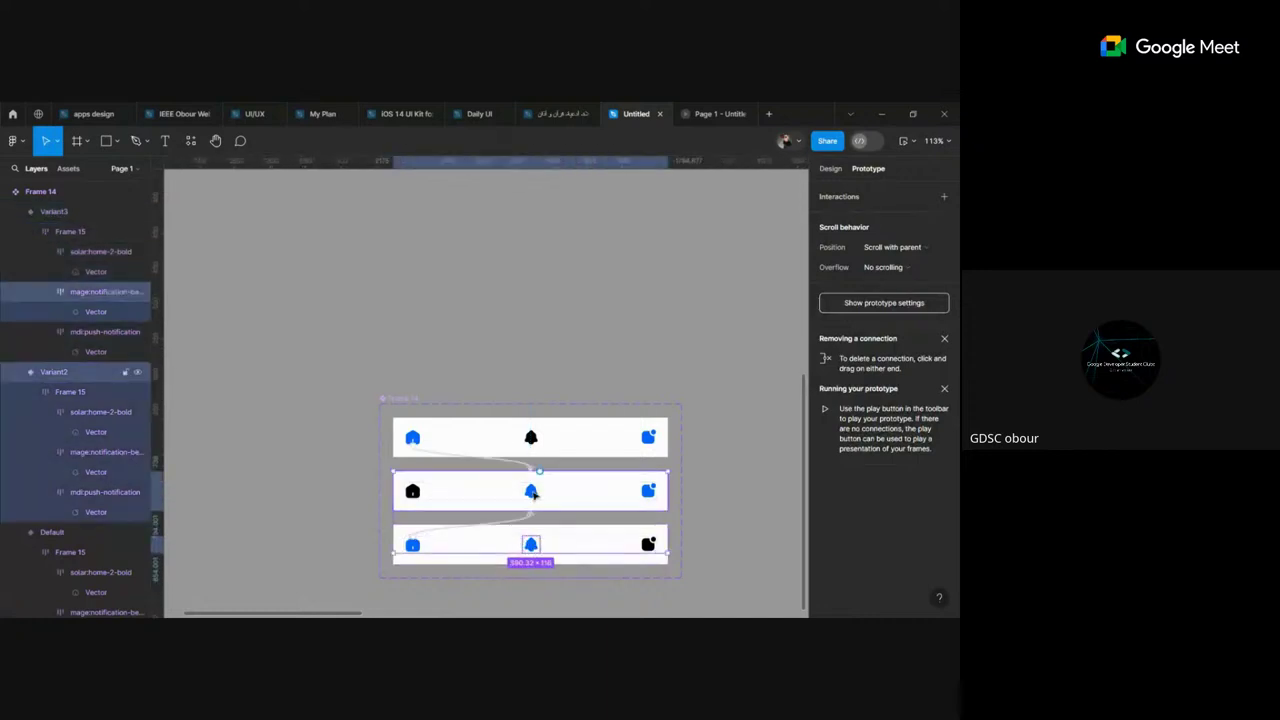
pyautogui.keyDown('shift'); pyautogui.click(531, 487); pyautogui.keyUp('shift')
pyautogui.moveTo(533, 484); pyautogui.dragTo(531, 437)
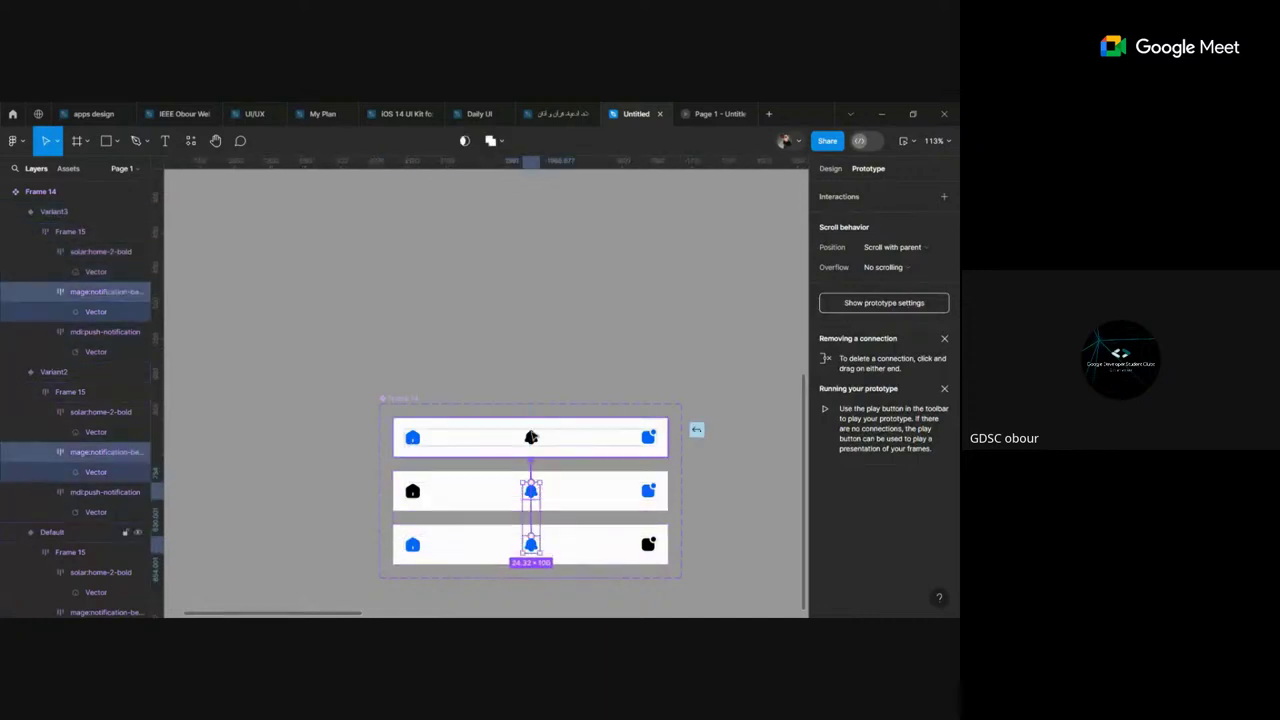
pyautogui.click(651, 436)
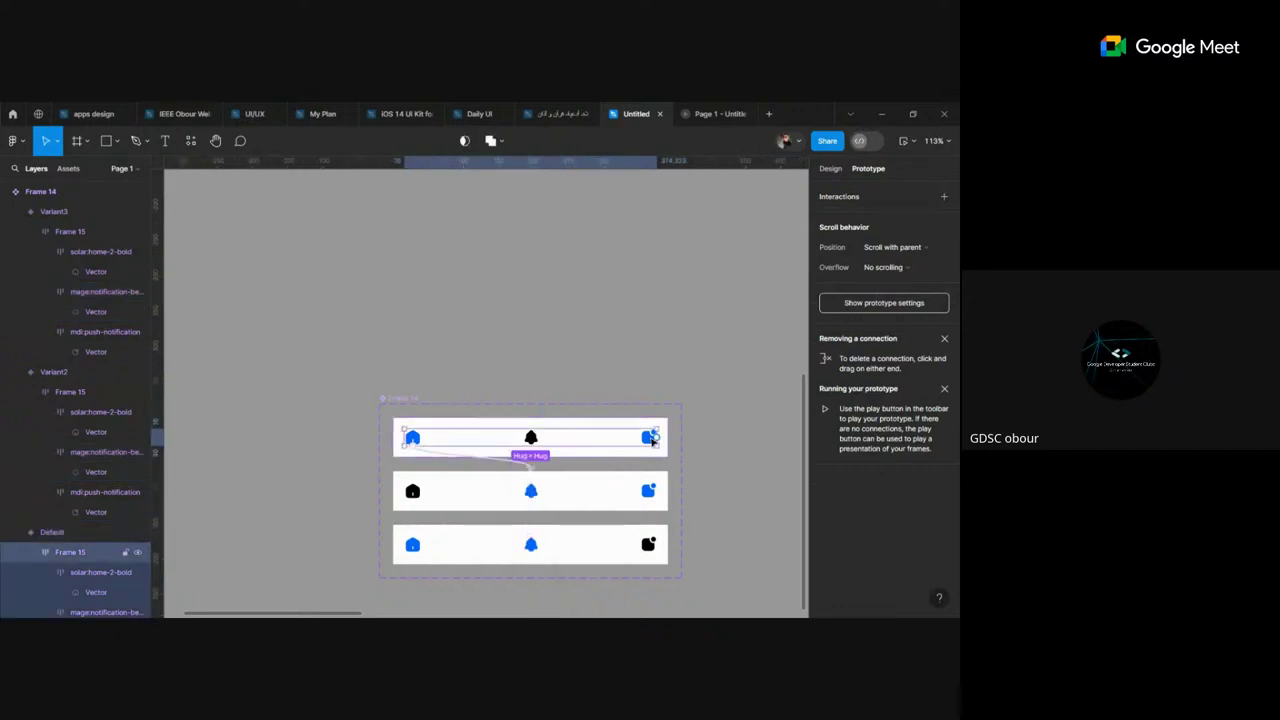
pyautogui.keyDown('shift'); pyautogui.click(648, 490); pyautogui.keyUp('shift')
pyautogui.moveTo(656, 490); pyautogui.dragTo(652, 548)
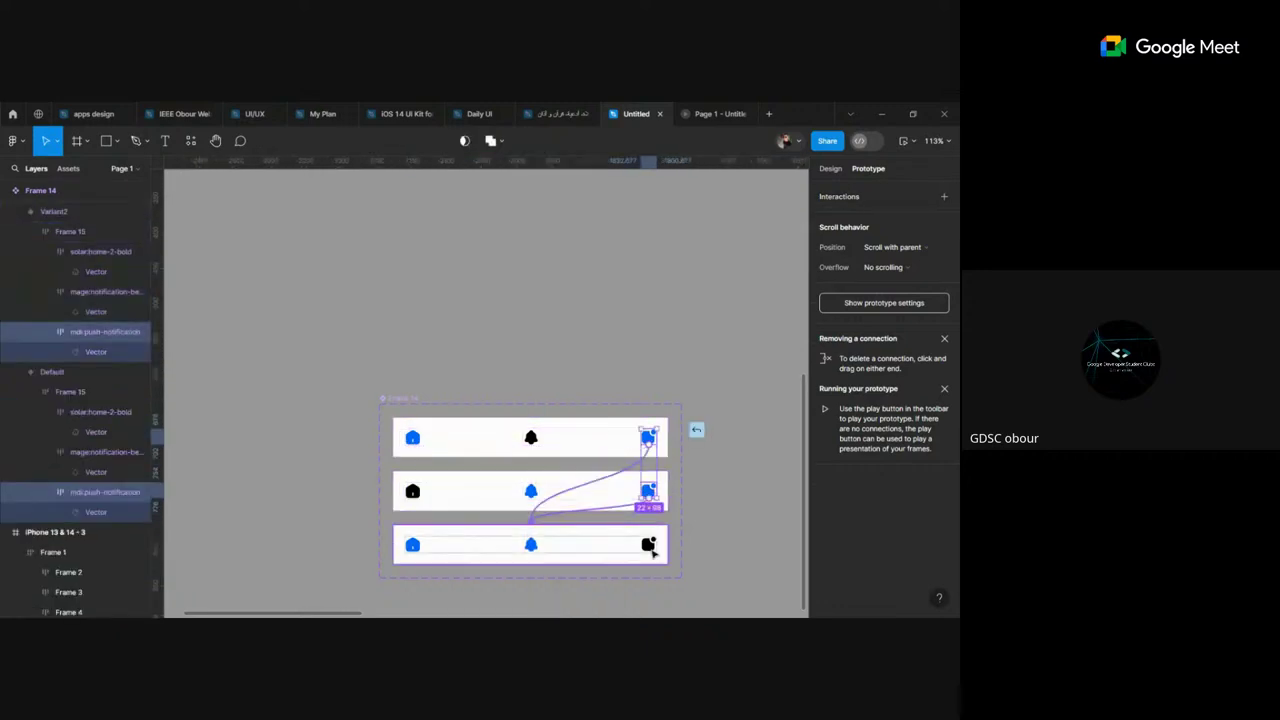
# Step: Return to Design properties and select the nav-bar component set, undoing a stray frame
pyautogui.click(703, 500)
pyautogui.scroll(-5, 649, 434)
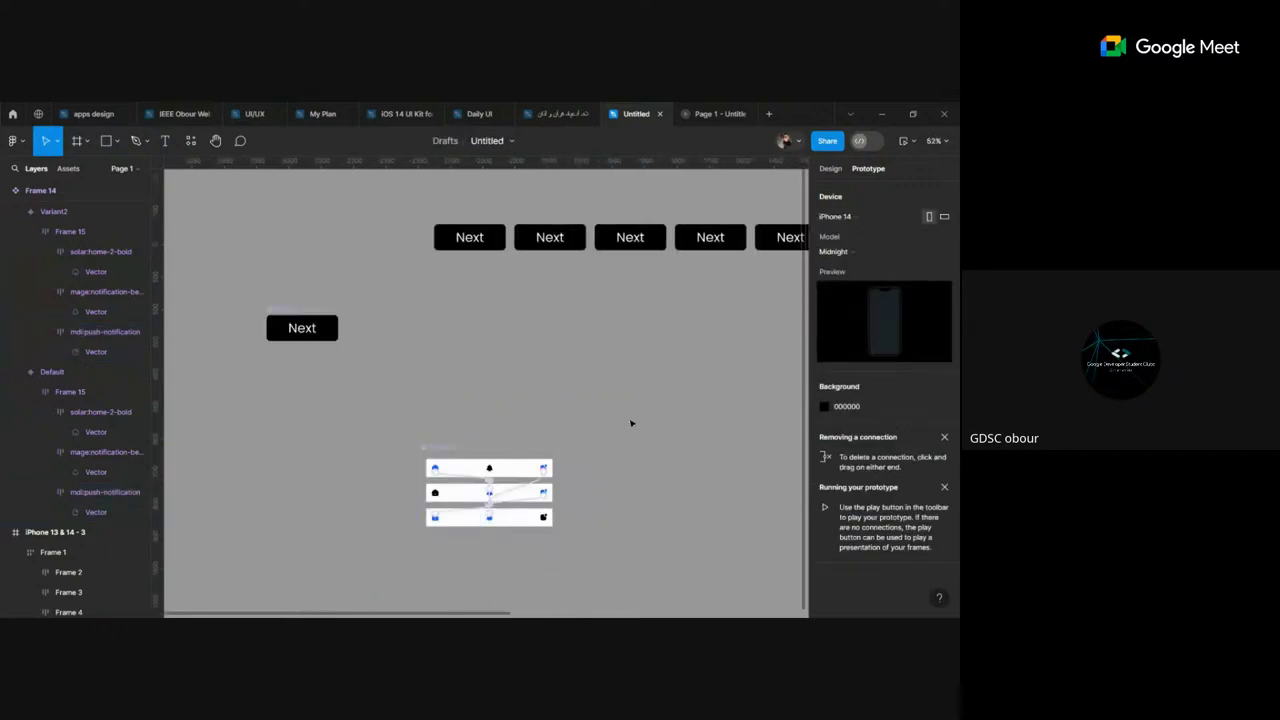
pyautogui.hscroll(3, 631, 423)
pyautogui.click(830, 168)
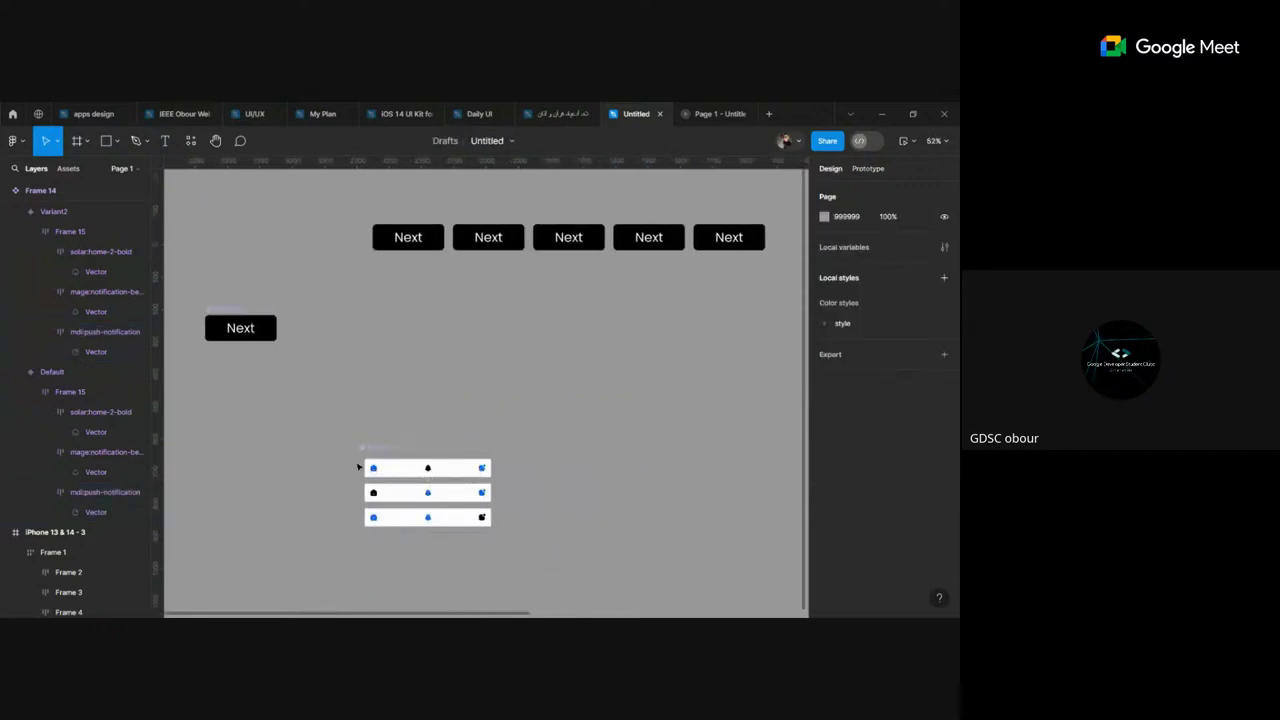
pyautogui.click(366, 449)
pyautogui.scroll(-1, 552, 470)
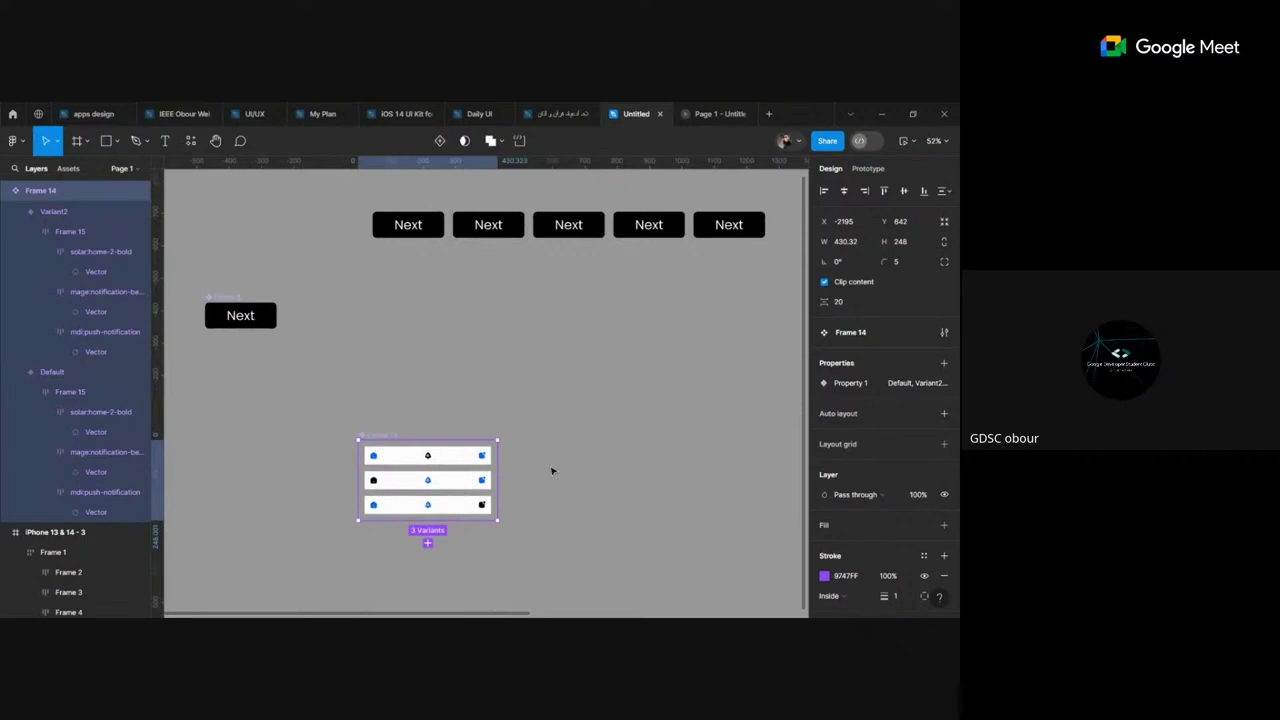
pyautogui.press('f')
pyautogui.moveTo(568, 419)
pyautogui.mouseDown()
pyautogui.moveTo(771, 493)
pyautogui.moveTo(751, 576)
pyautogui.mouseUp()
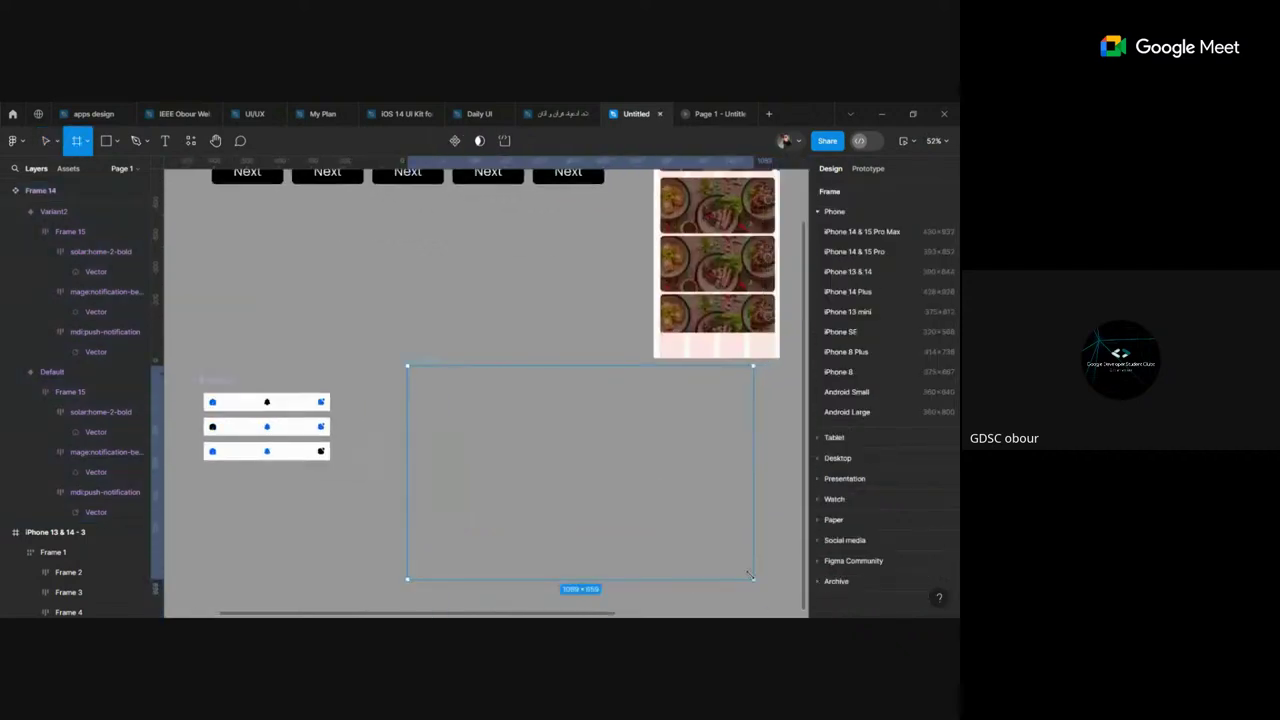
pyautogui.hotkey('ctrl', 'z')
pyautogui.scroll(2, 786, 371)
# Step: Shorten the food list to 414 and place a nav-bar instance at the iPhone frame's bottom
pyautogui.click(743, 404)
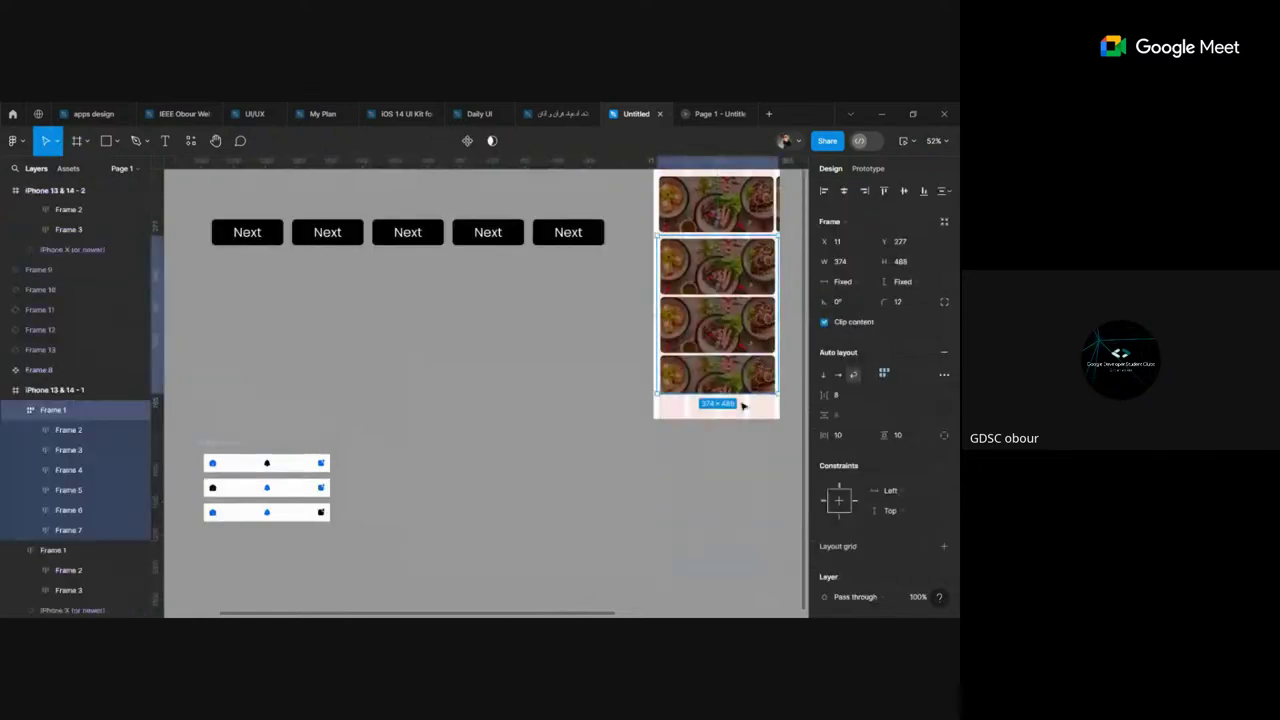
pyautogui.moveTo(740, 398); pyautogui.dragTo(742, 366)
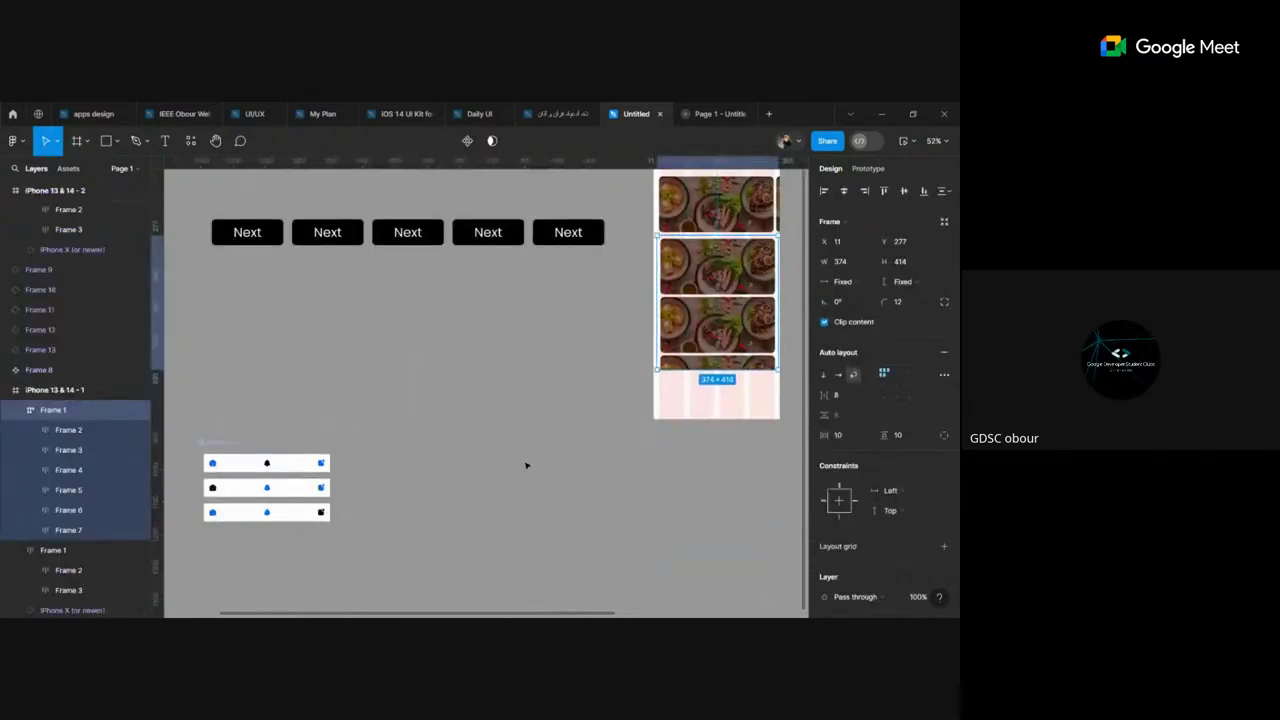
pyautogui.click(240, 464)
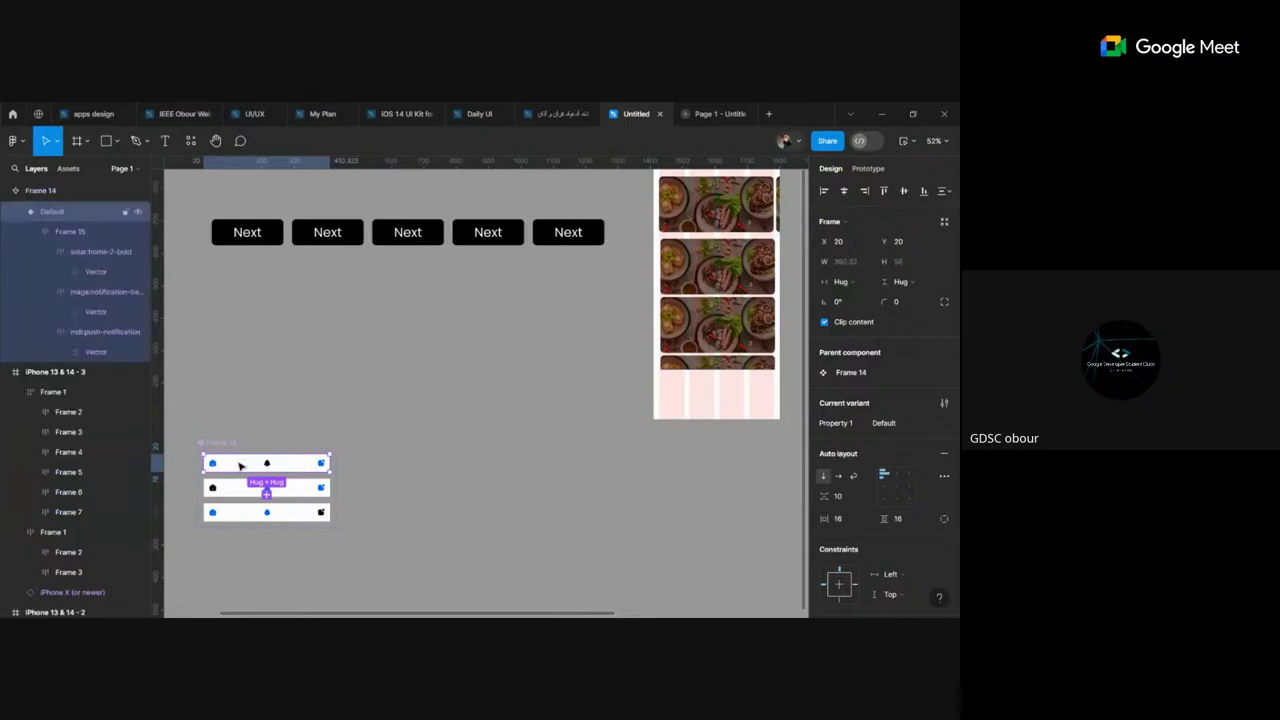
pyautogui.click(266, 494)
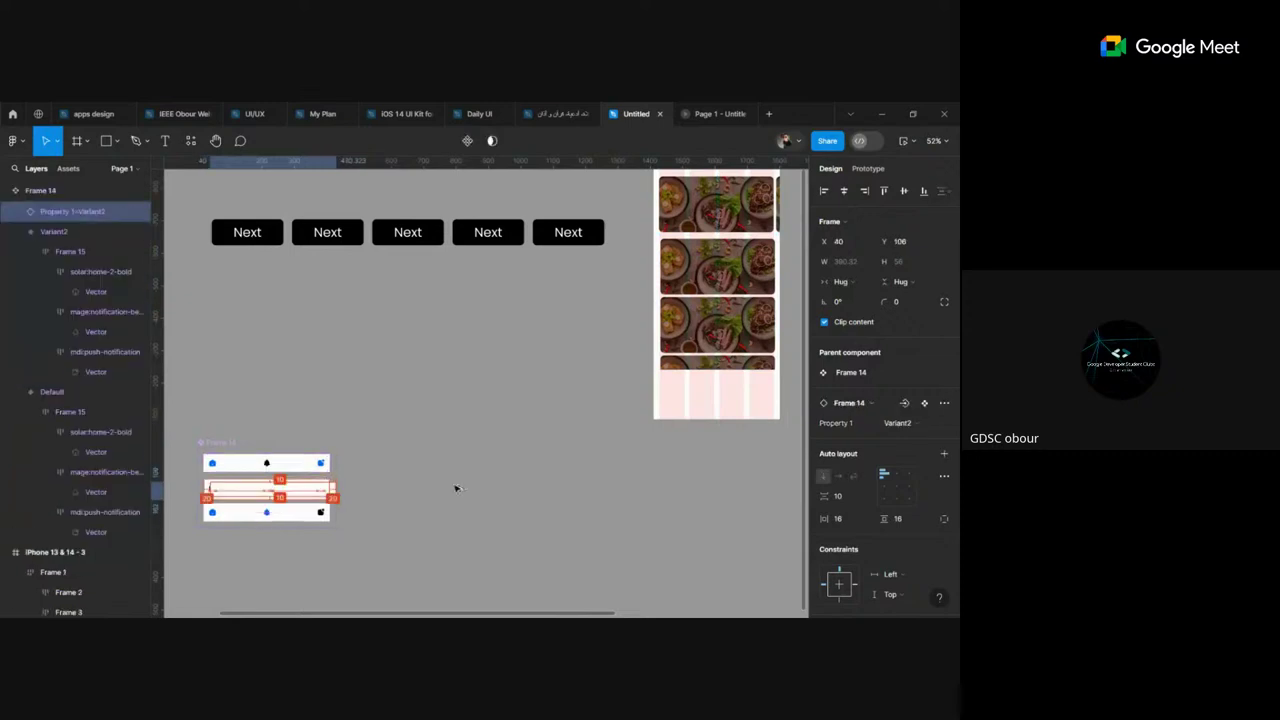
pyautogui.moveTo(240, 489); pyautogui.dragTo(687, 412)
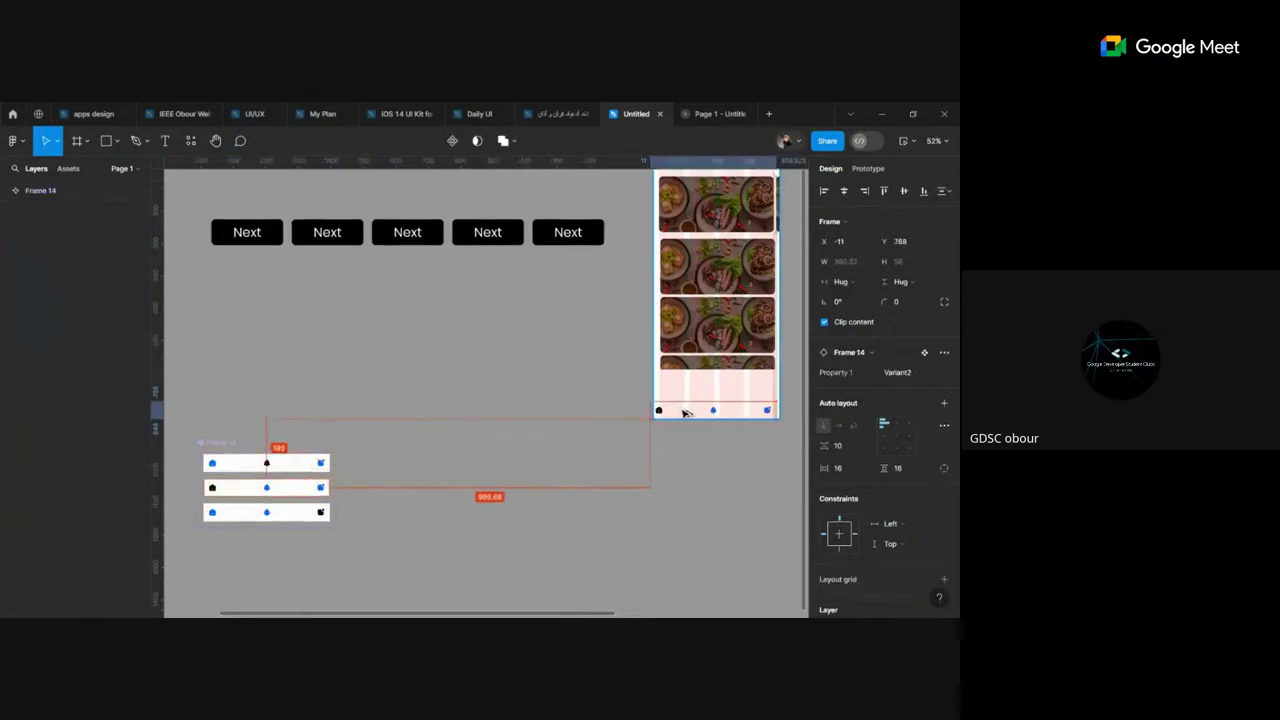
pyautogui.click(723, 451)
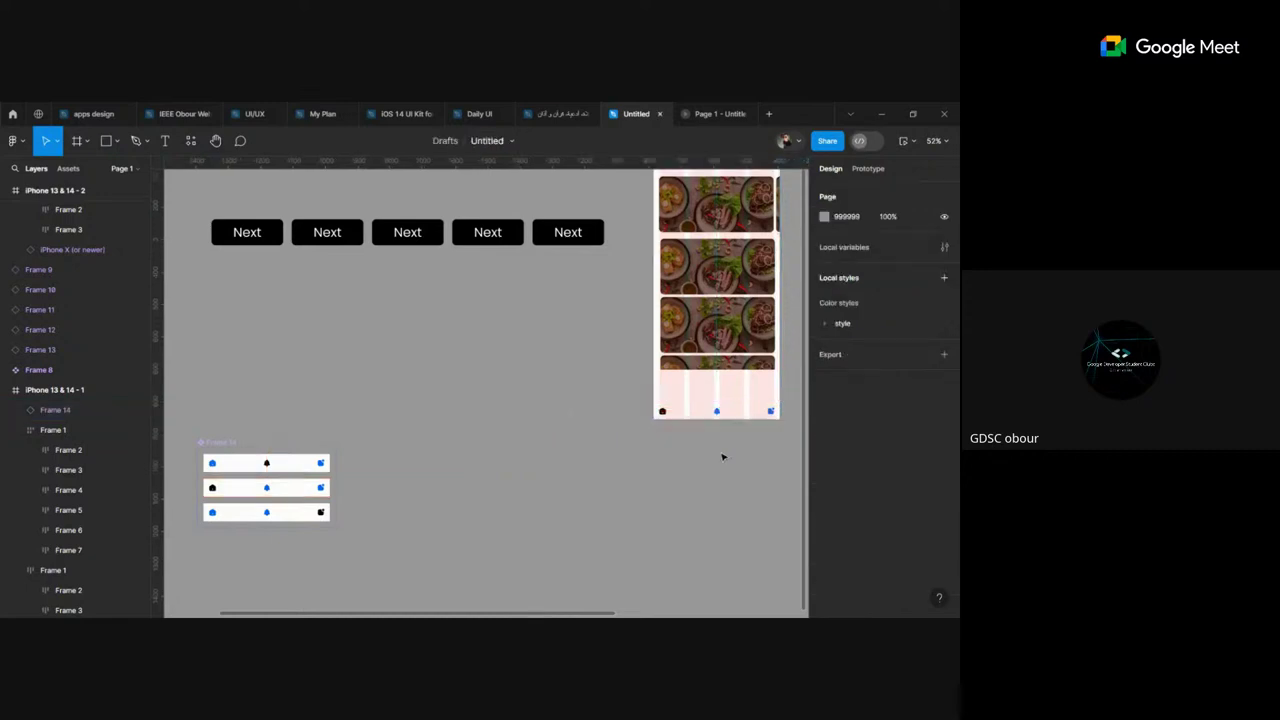
pyautogui.scroll(1, 723, 451)
pyautogui.scroll(2, 705, 350)
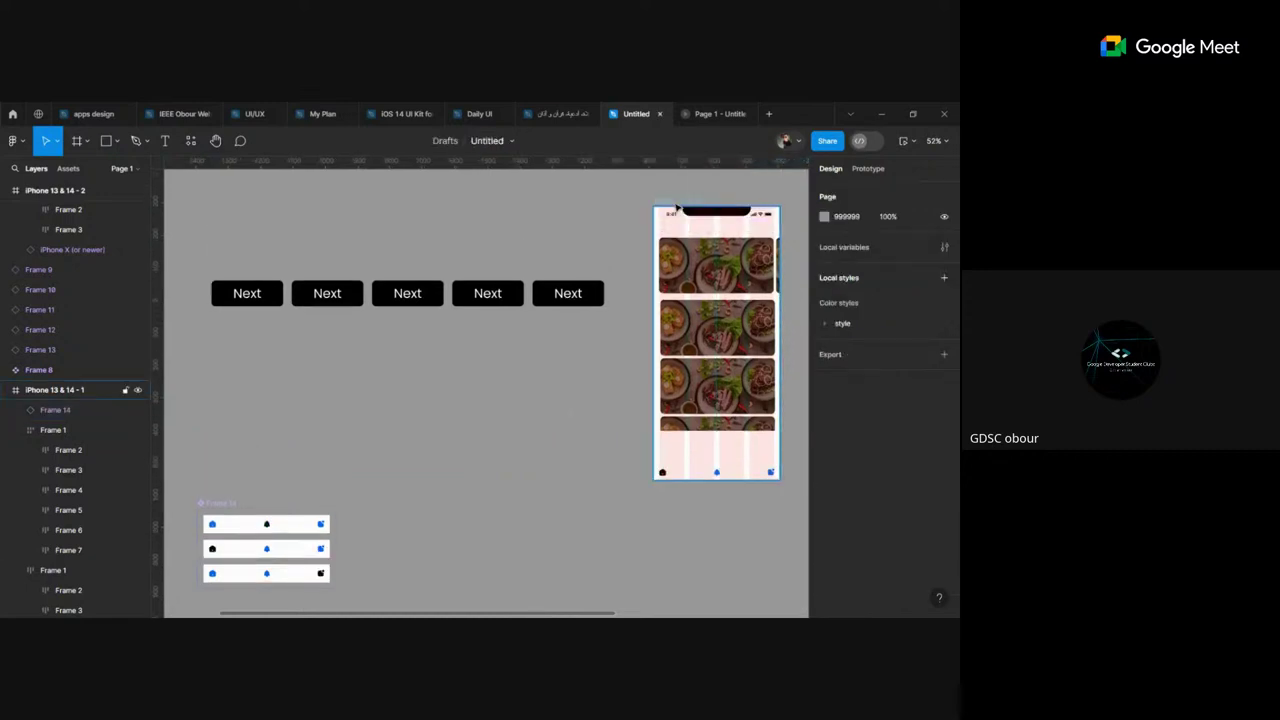
pyautogui.click(678, 208)
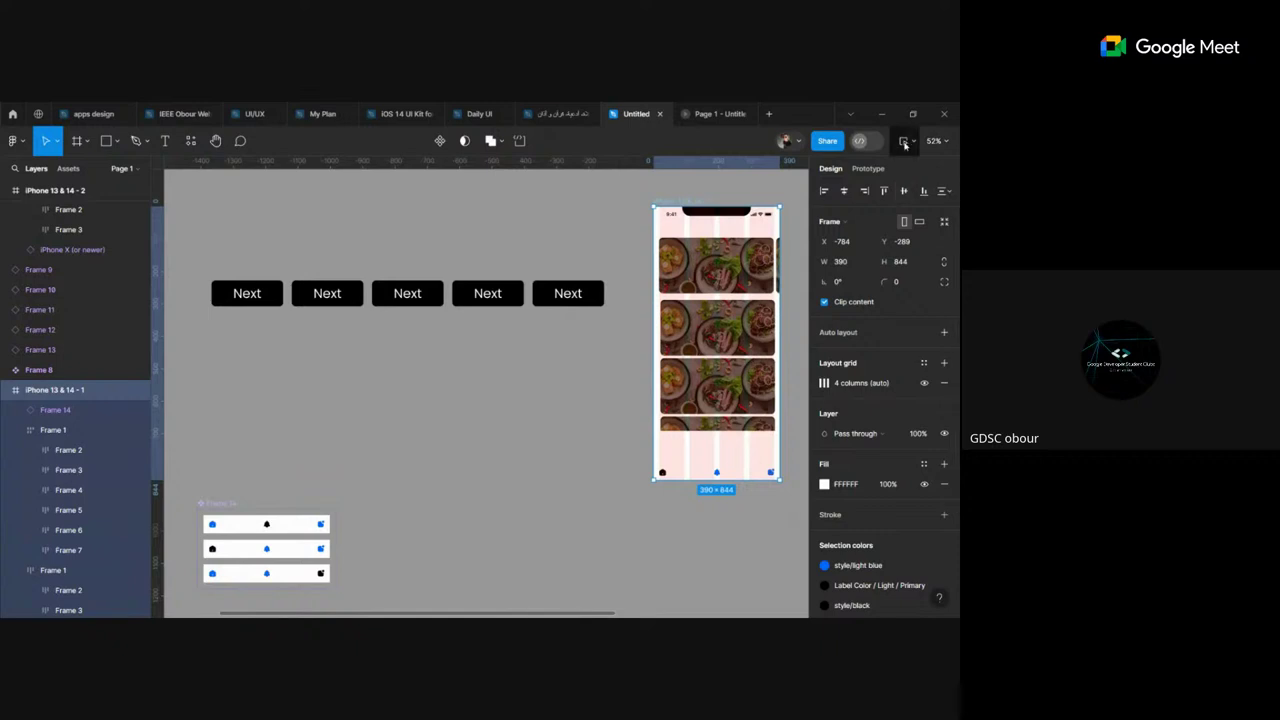
# Step: Present the food-feed prototype in a new tab, tap the nav icons, then return to the file
pyautogui.click(915, 146)
pyautogui.click(888, 172)
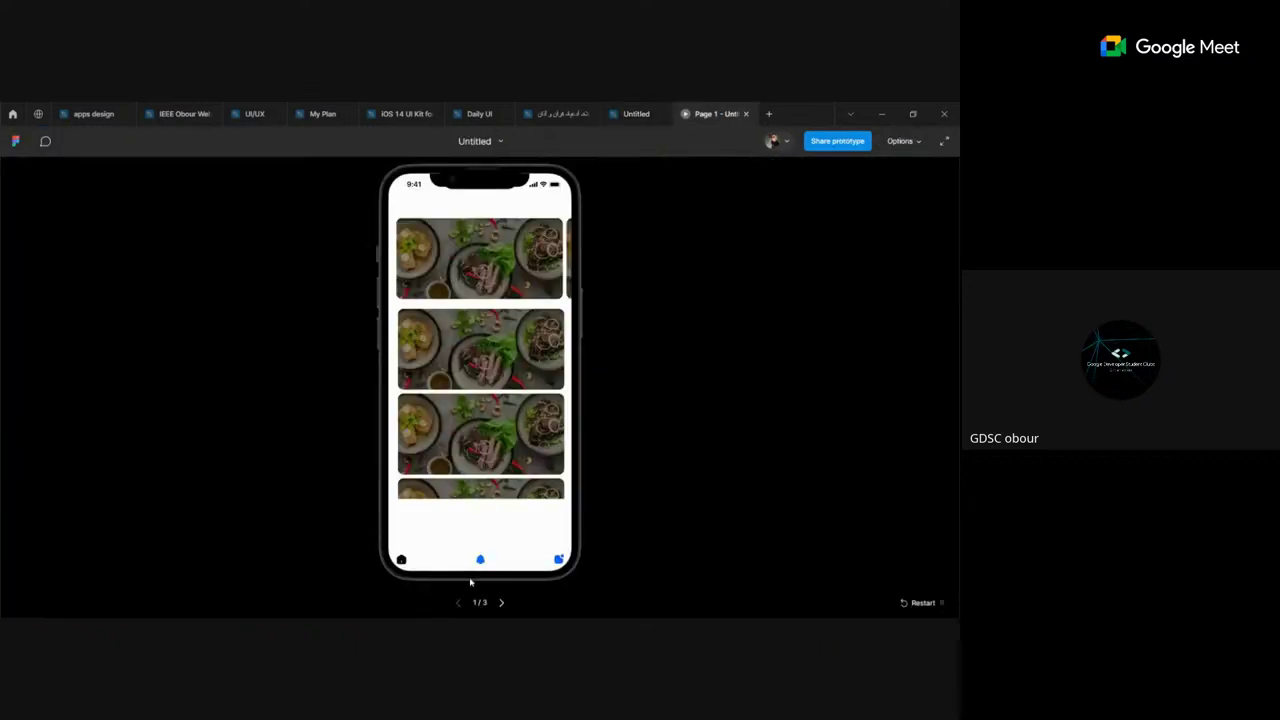
pyautogui.click(481, 560)
pyautogui.click(558, 558)
pyautogui.moveTo(632, 113)
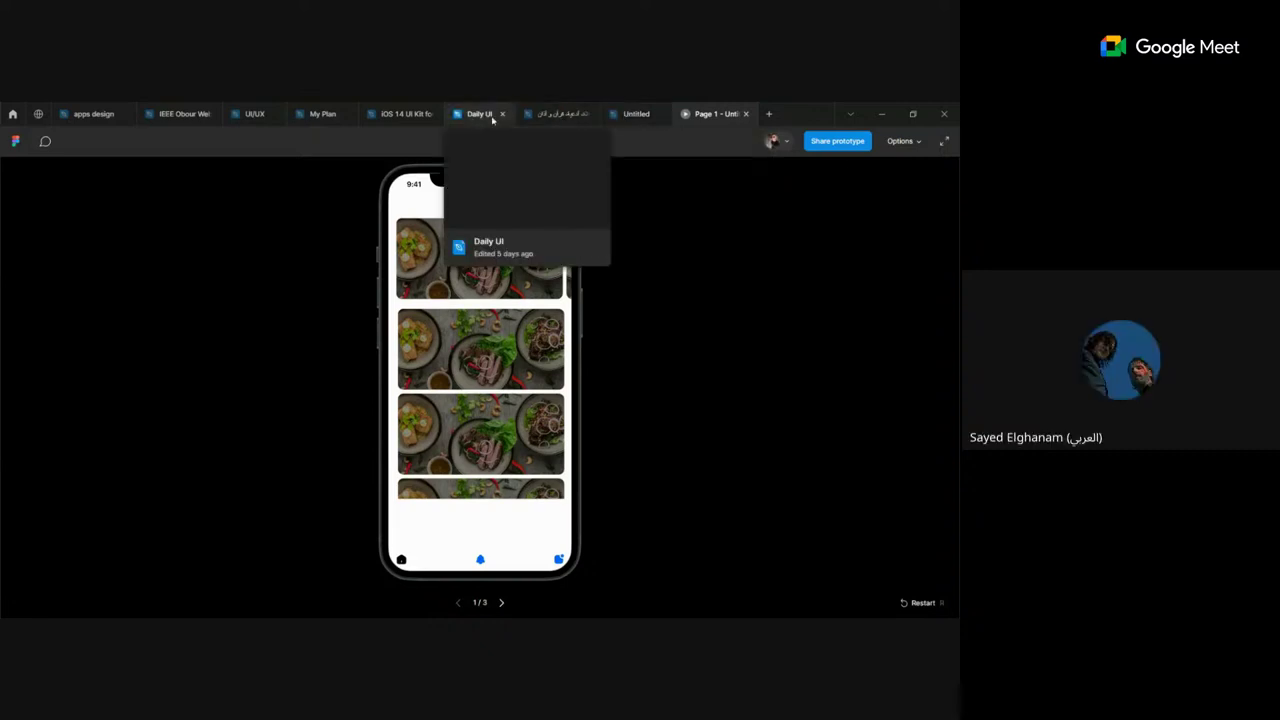
pyautogui.click(623, 121)
# Step: In Prototype mode, inspect the Default variant's existing home-icon tap connection
pyautogui.scroll(3, 303, 550)
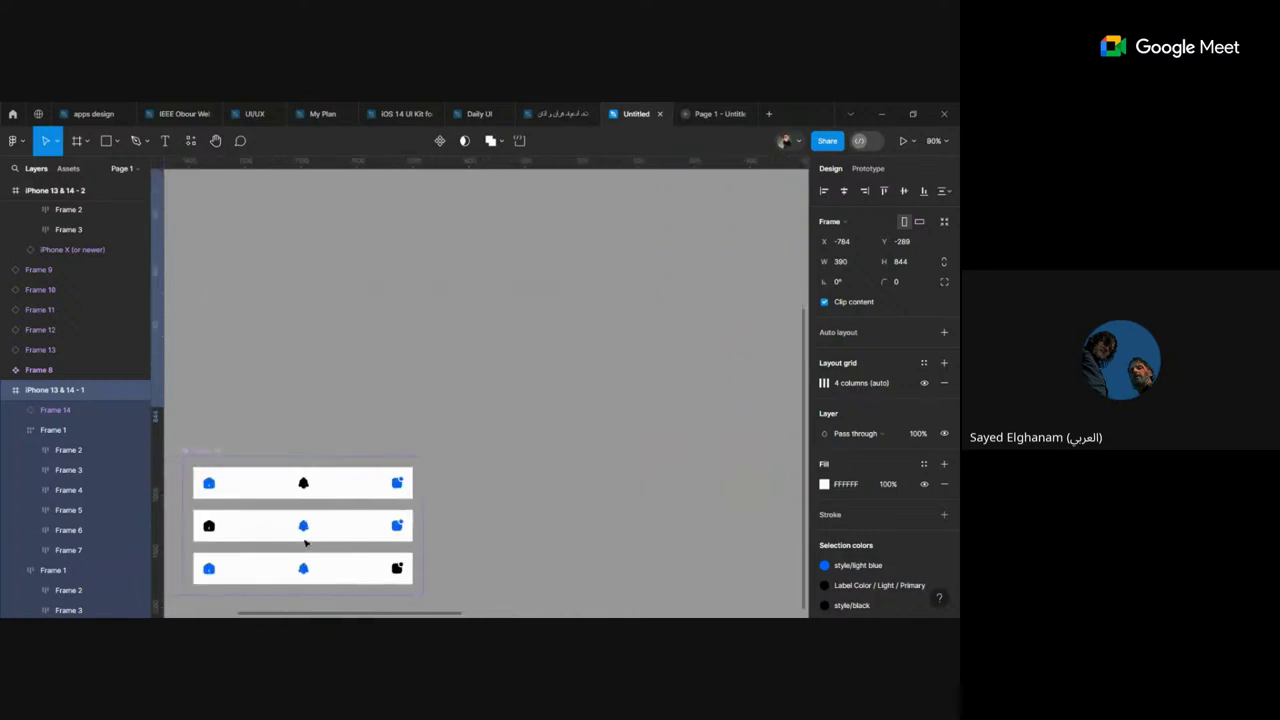
pyautogui.hscroll(-2, 305, 542)
pyautogui.scroll(-2, 310, 525)
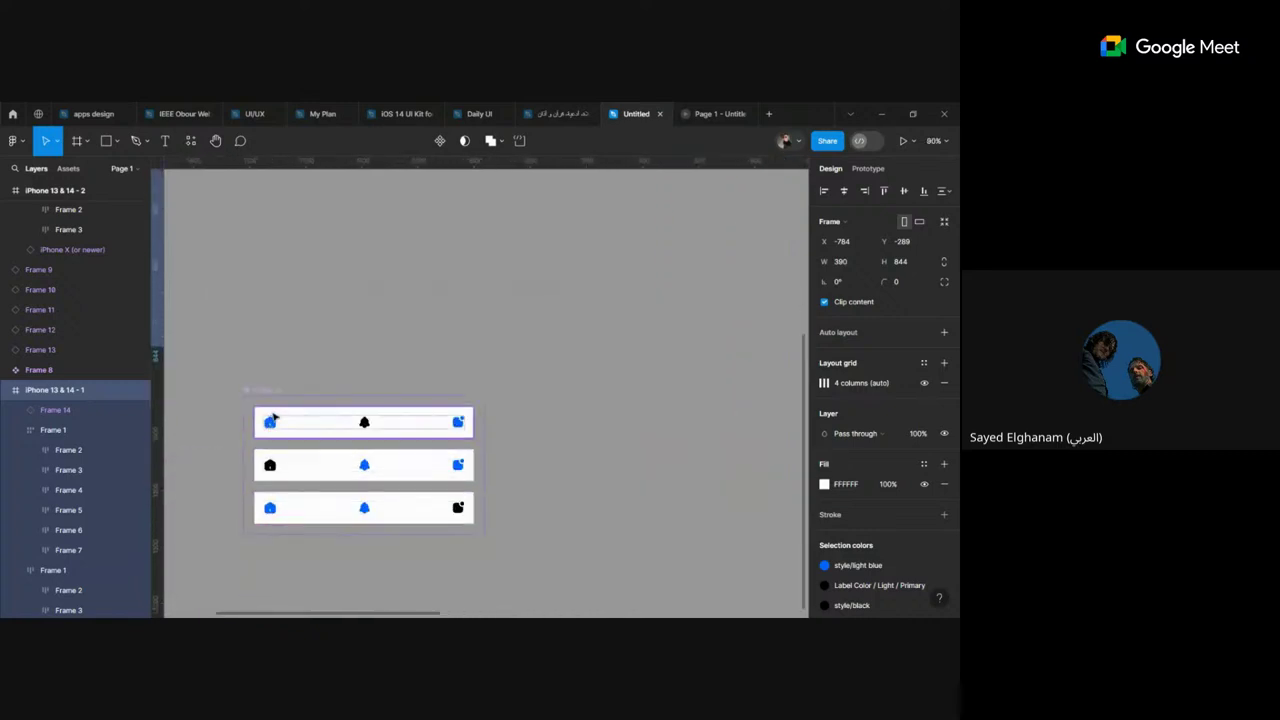
pyautogui.click(274, 417)
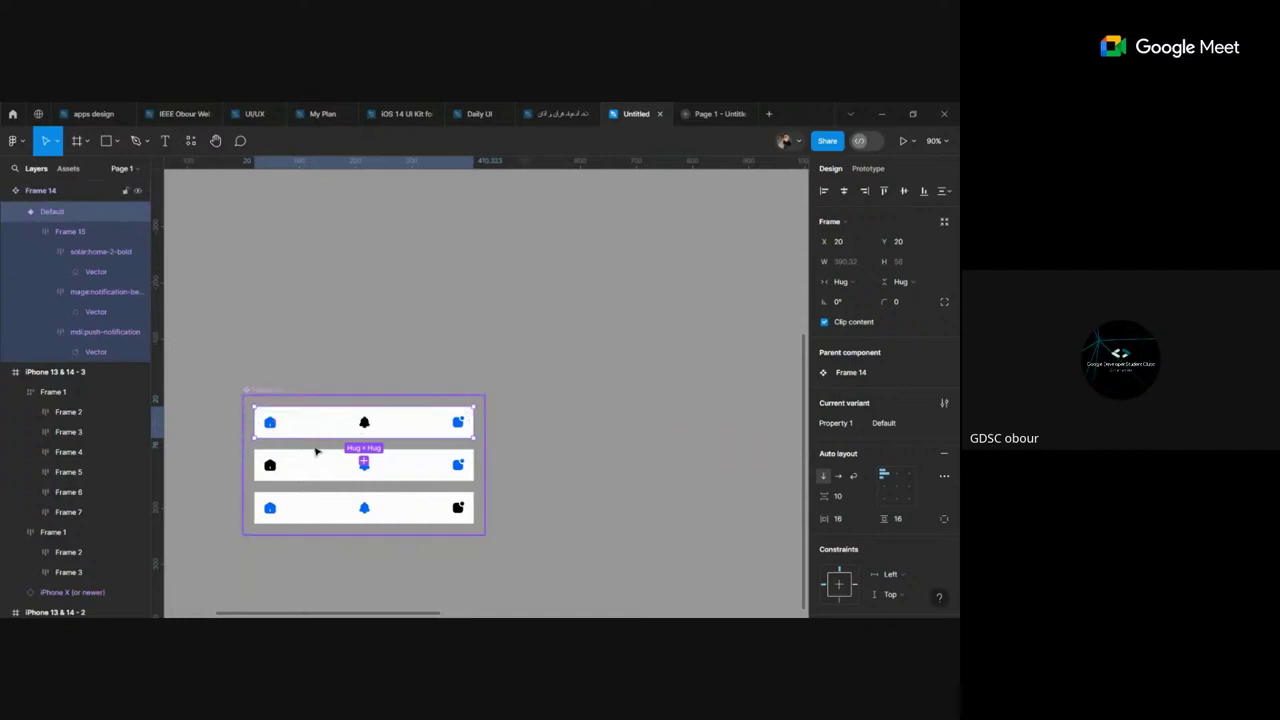
pyautogui.scroll(2, 272, 417)
pyautogui.doubleClick(272, 419)
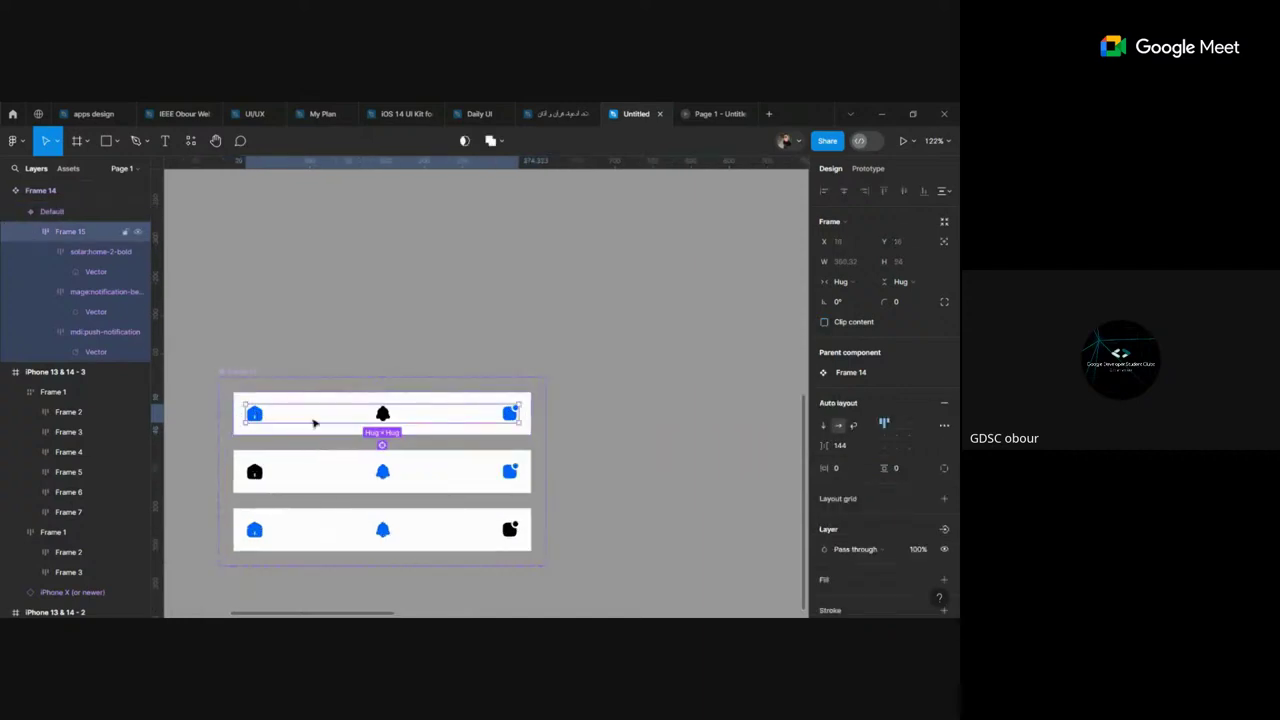
pyautogui.click(868, 170)
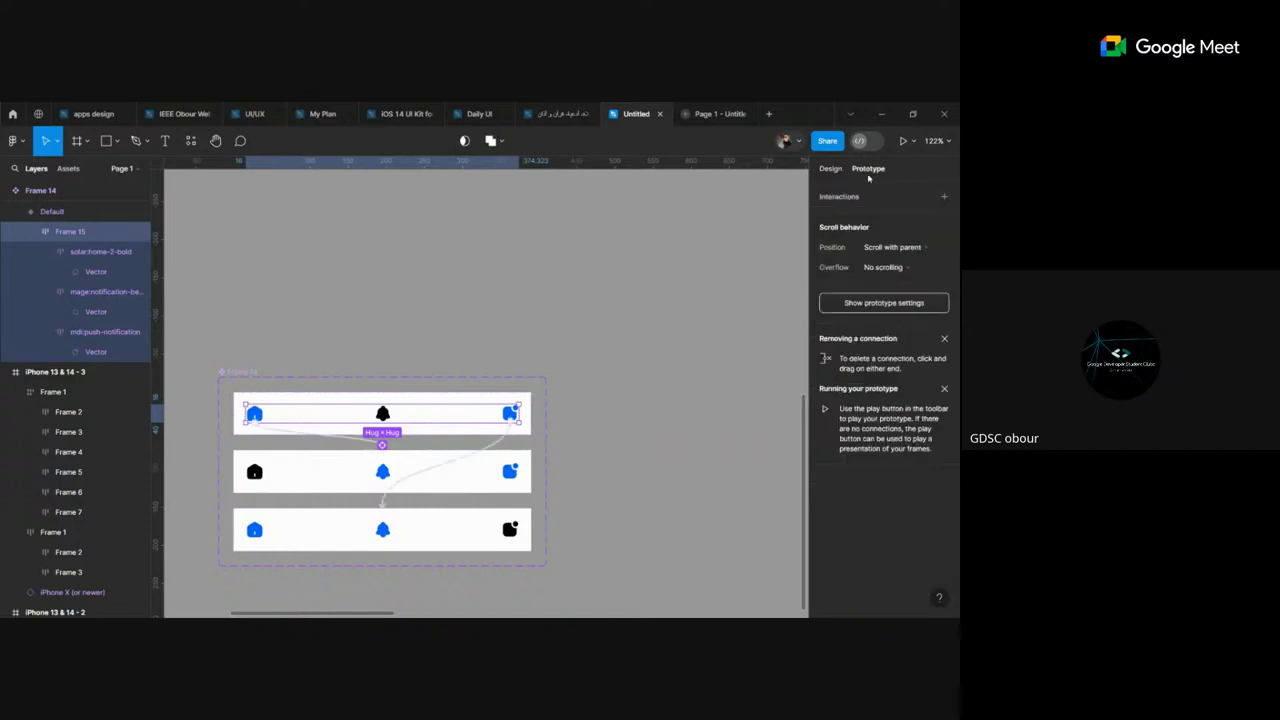
pyautogui.click(346, 360)
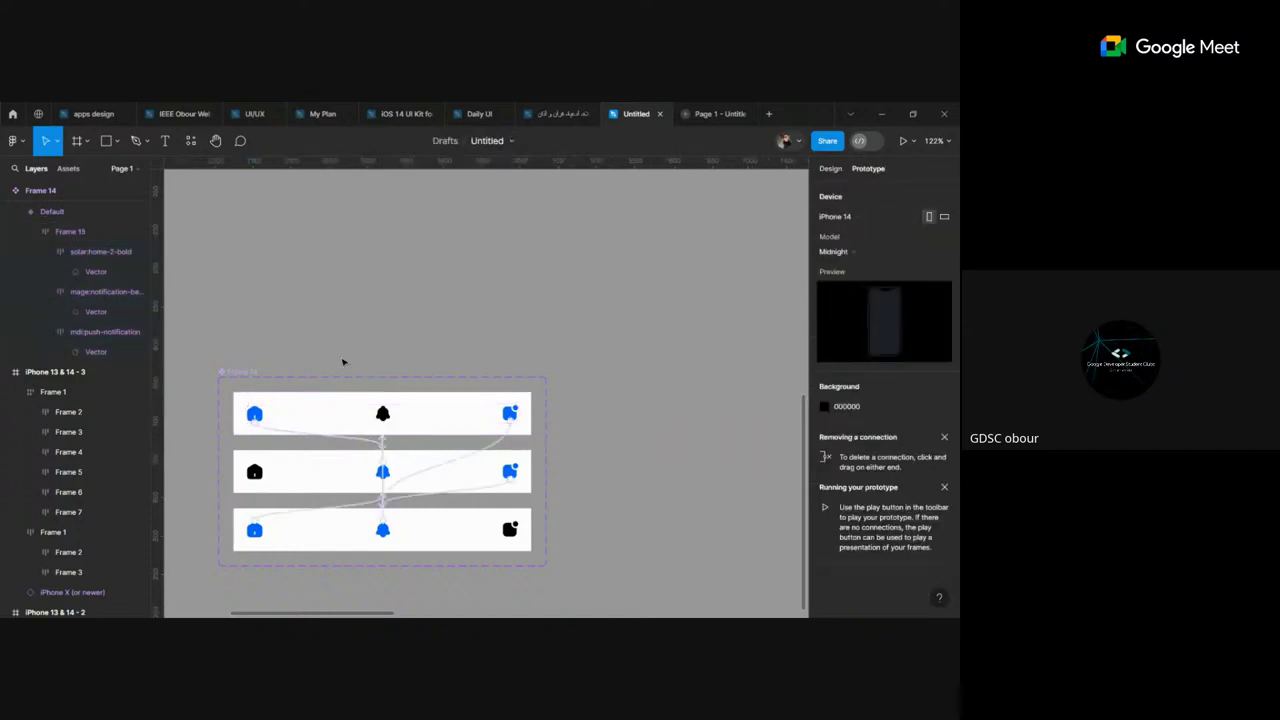
pyautogui.click(285, 436)
pyautogui.press('Escape')
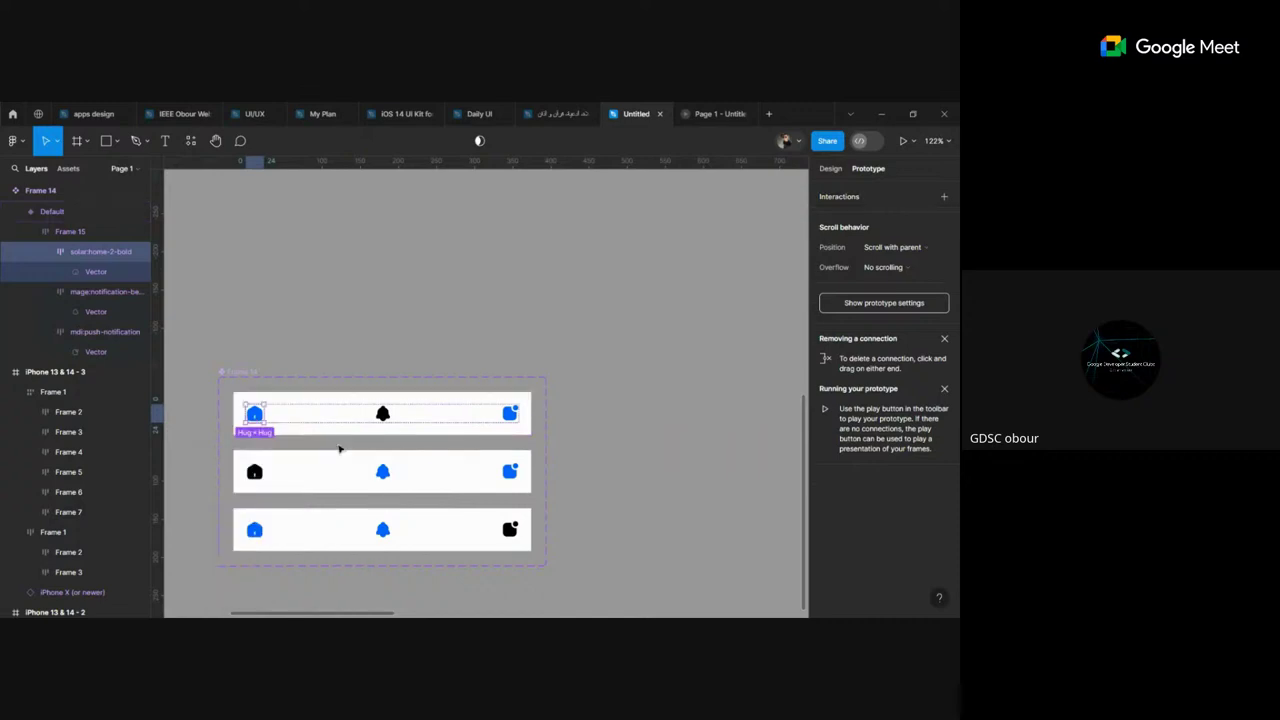
# Step: Link the top push-notification icon to Variant3 and add a tap connection from Variant2
pyautogui.click(510, 413)
pyautogui.moveTo(512, 420); pyautogui.dragTo(381, 508)
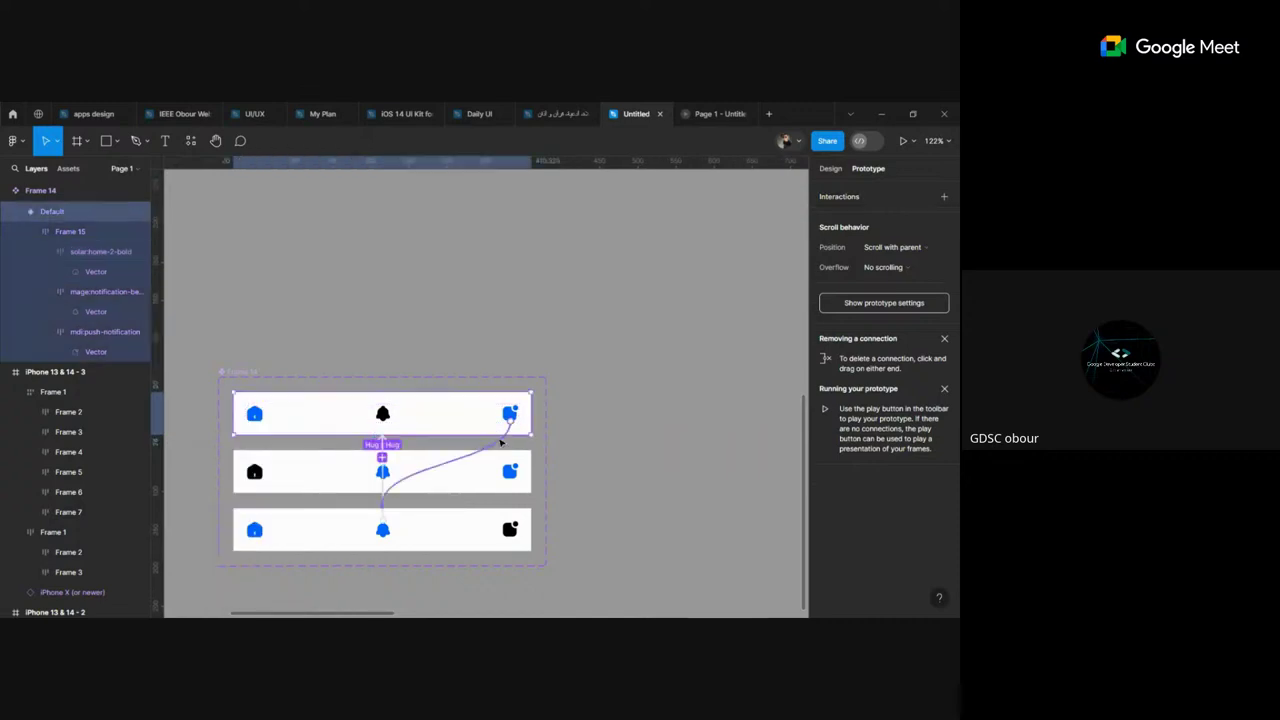
pyautogui.click(408, 484)
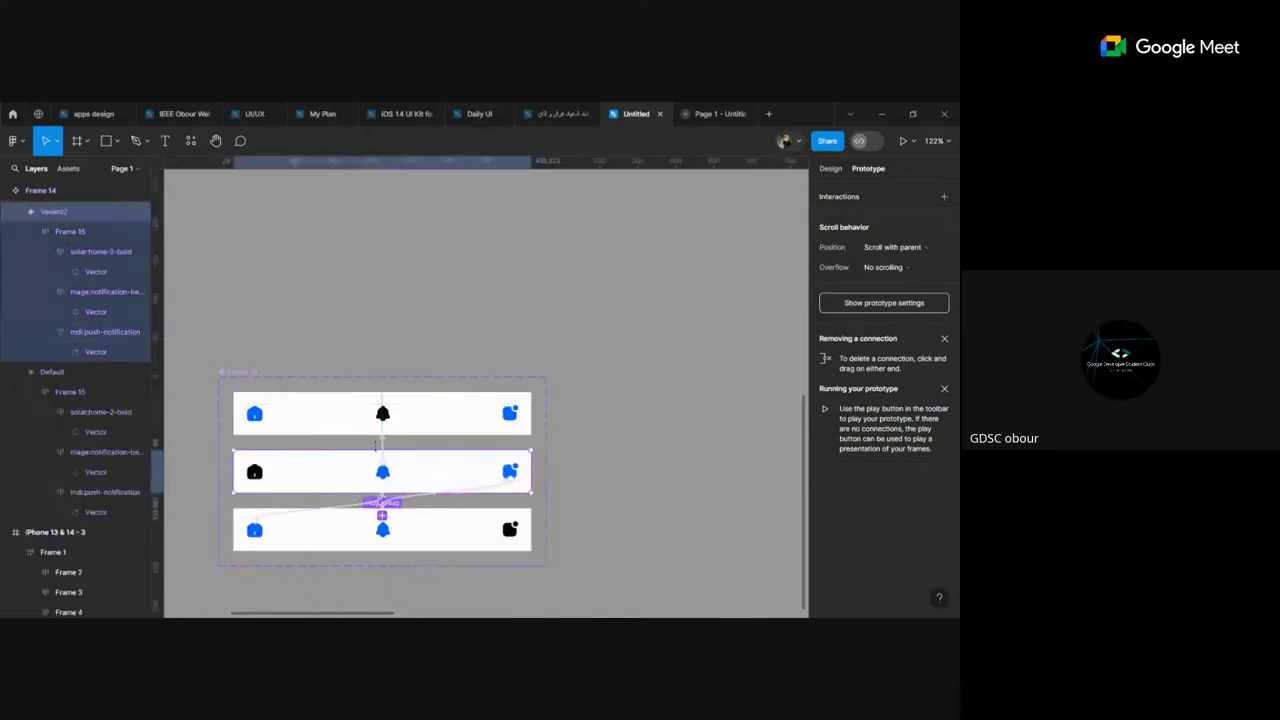
pyautogui.moveTo(383, 443); pyautogui.dragTo(383, 425)
pyautogui.press('Escape')
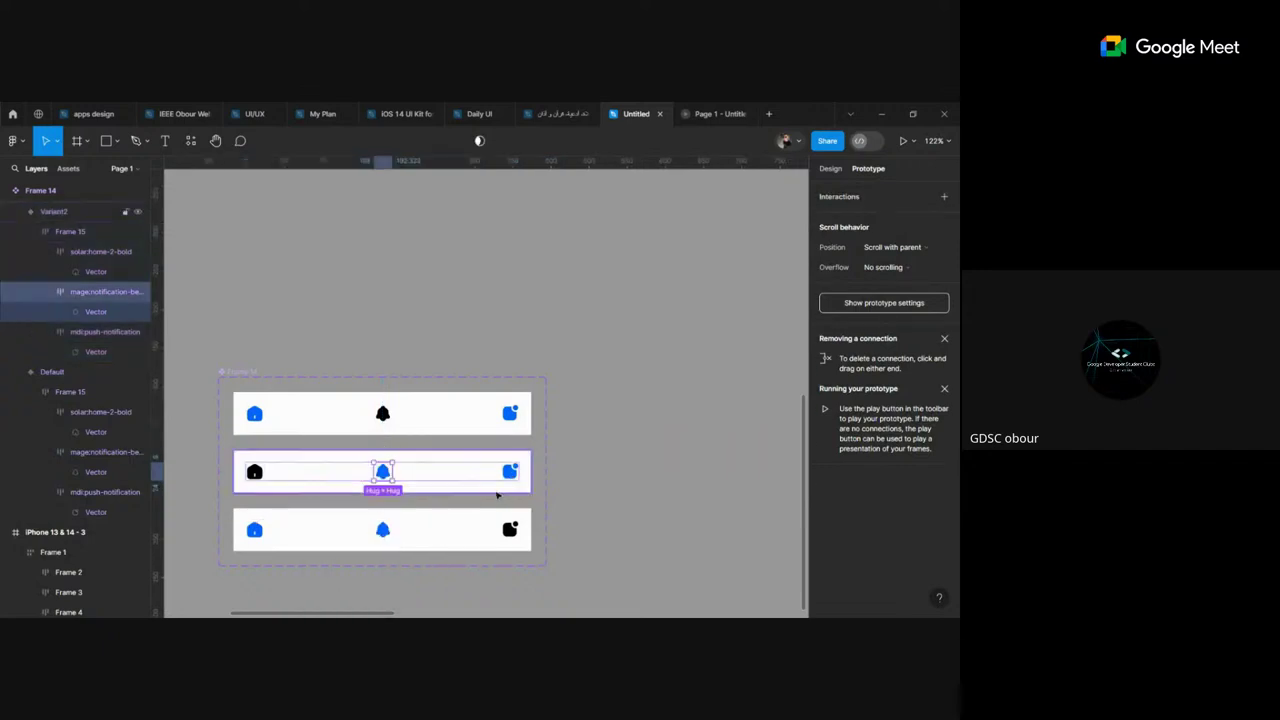
pyautogui.click(478, 492)
# Step: Link the bottom bar's bell to Variant2, then select the Default variant's home icon
pyautogui.click(394, 522)
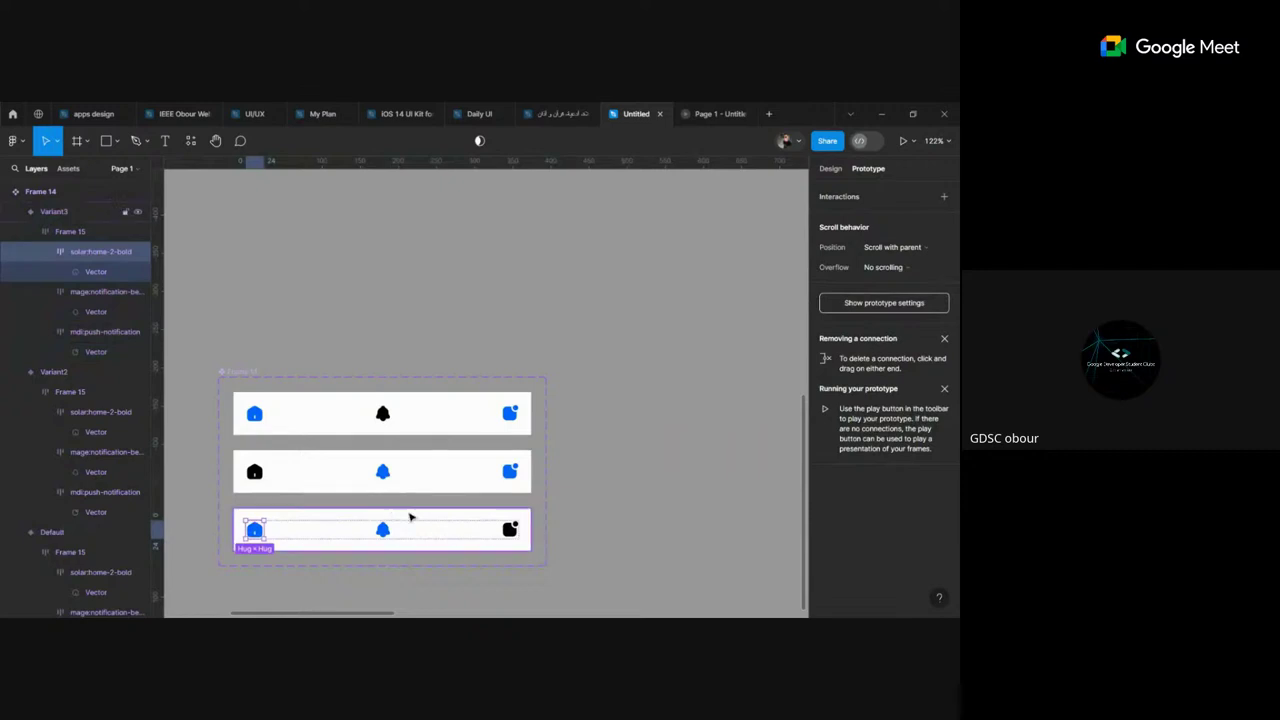
pyautogui.click(408, 516)
pyautogui.click(398, 504)
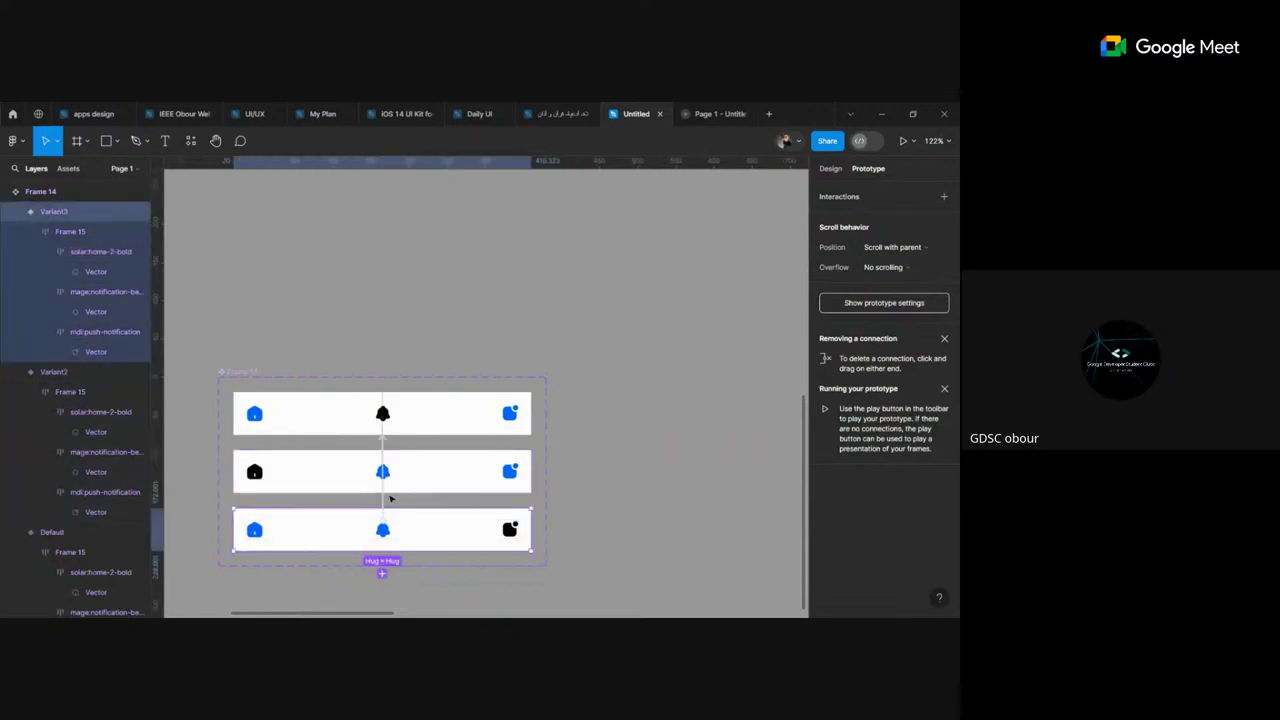
pyautogui.moveTo(382, 520); pyautogui.dragTo(385, 490)
pyautogui.press('Escape')
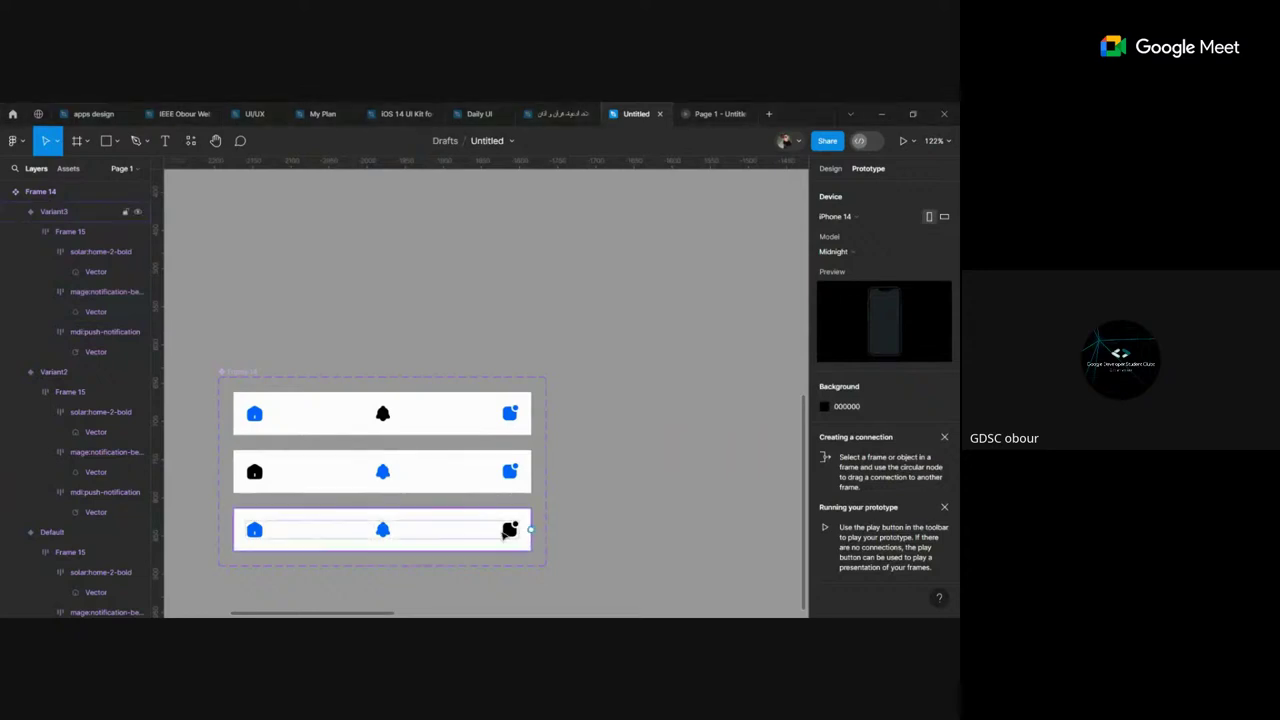
pyautogui.hscroll(-2, 511, 534)
pyautogui.hscroll(-2, 511, 534)
pyautogui.scroll(-2, 530, 525)
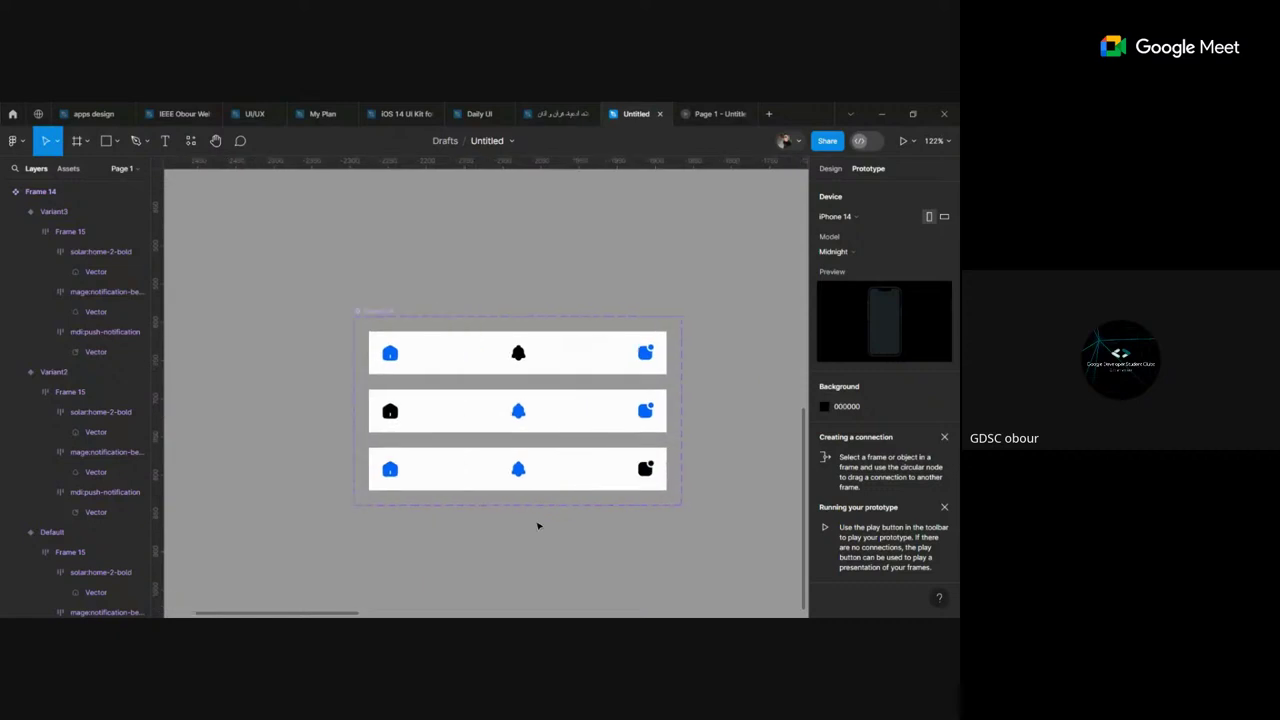
pyautogui.hscroll(1, 538, 526)
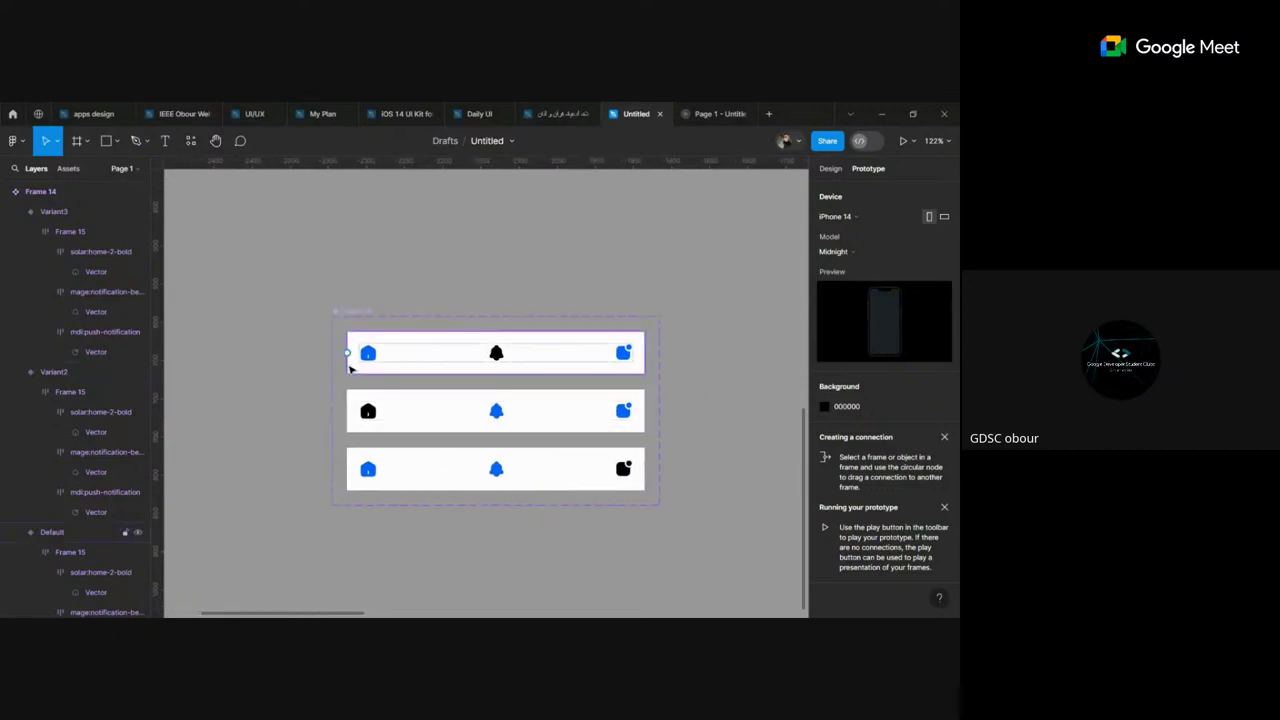
pyautogui.scroll(3, 350, 365)
pyautogui.click(384, 350)
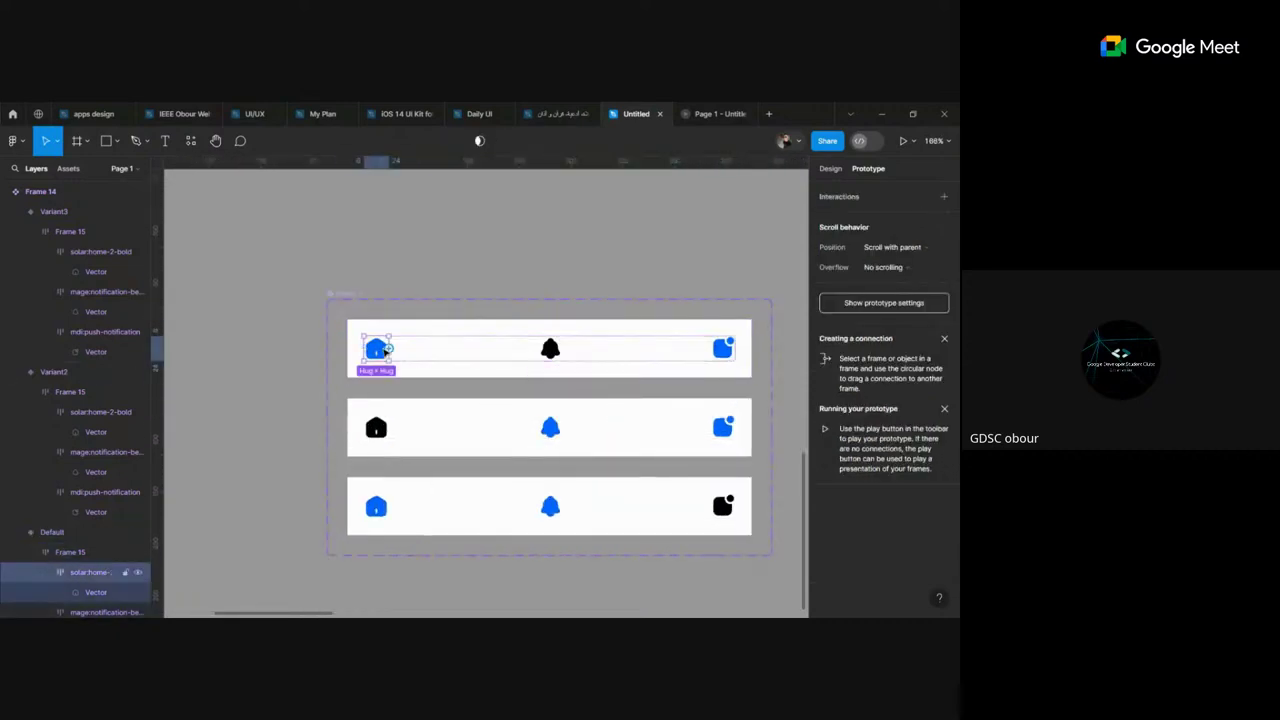
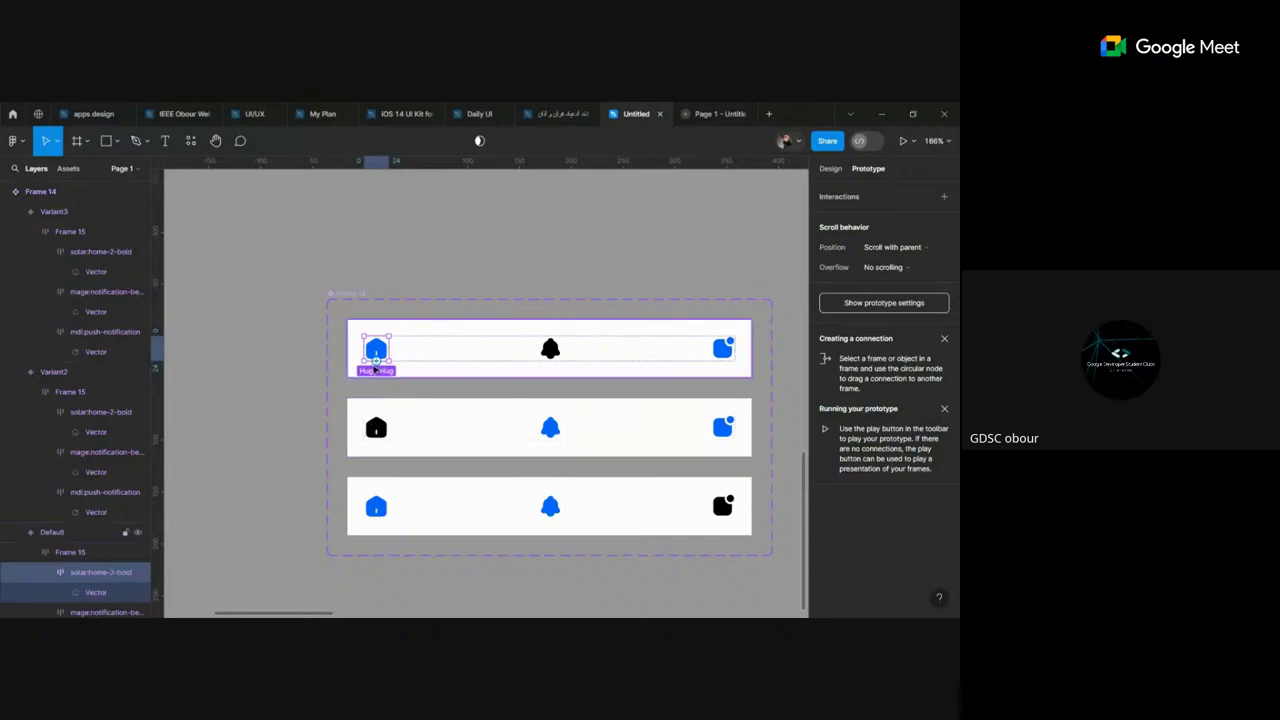
# Step: Link the top-row and bottom-row home icons to the second nav-bar variant with Change to
pyautogui.moveTo(377, 362)
pyautogui.mouseDown()
pyautogui.moveTo(382, 429)
pyautogui.moveTo(560, 425)
pyautogui.mouseUp()
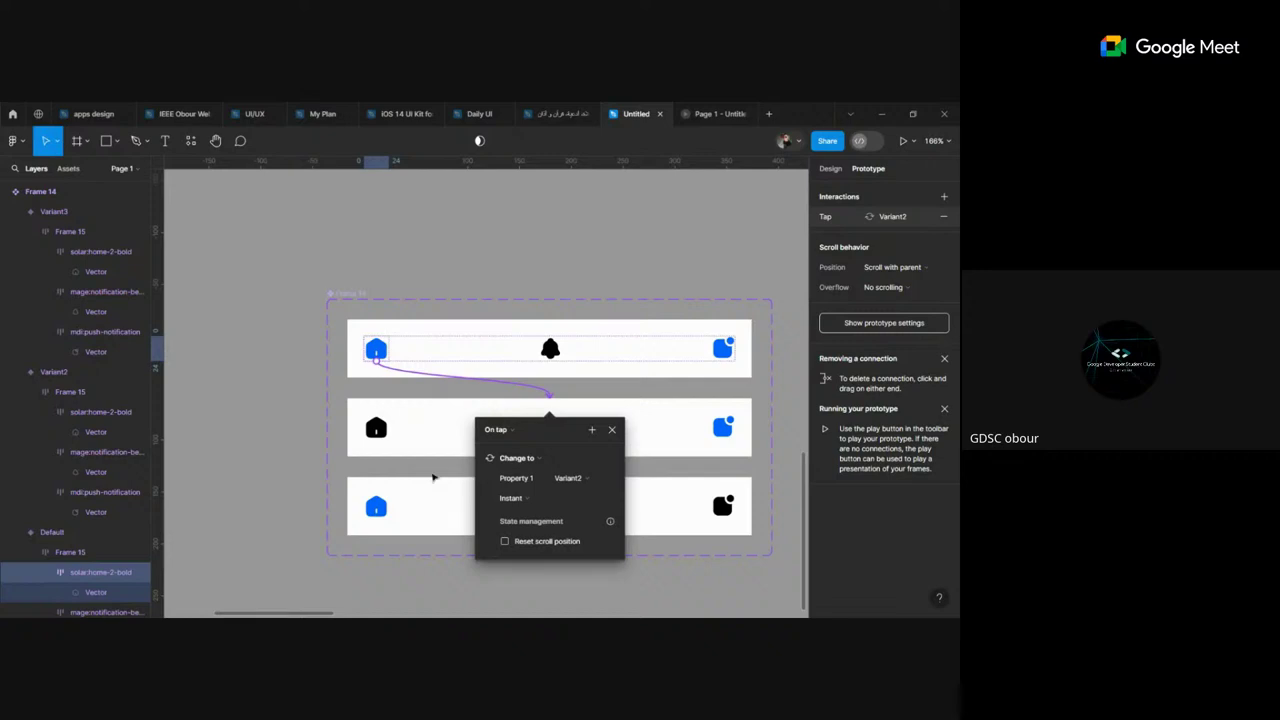
pyautogui.click(431, 470)
pyautogui.click(378, 496)
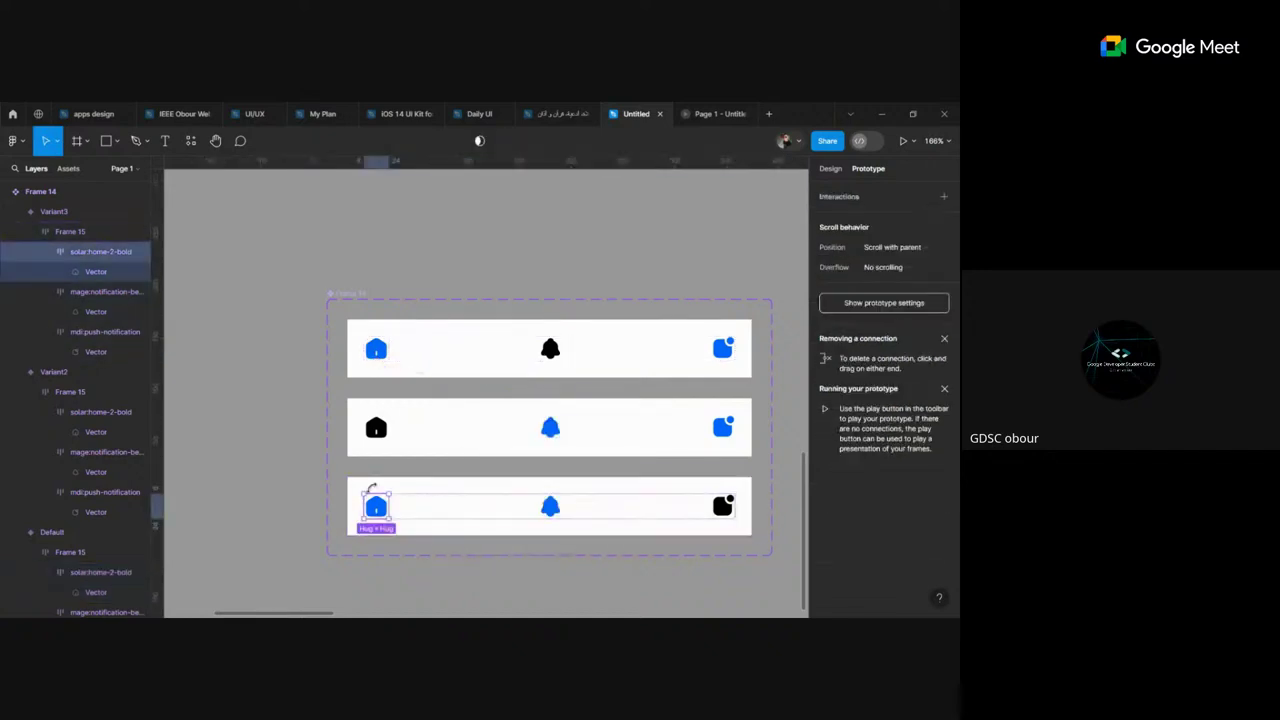
pyautogui.moveTo(379, 494)
pyautogui.mouseDown()
pyautogui.moveTo(514, 431)
pyautogui.moveTo(548, 336)
pyautogui.mouseUp()
pyautogui.click(549, 432)
# Step: Link the bell icons to other variants, with the bottom-row bell going to the top variant
pyautogui.click(549, 432)
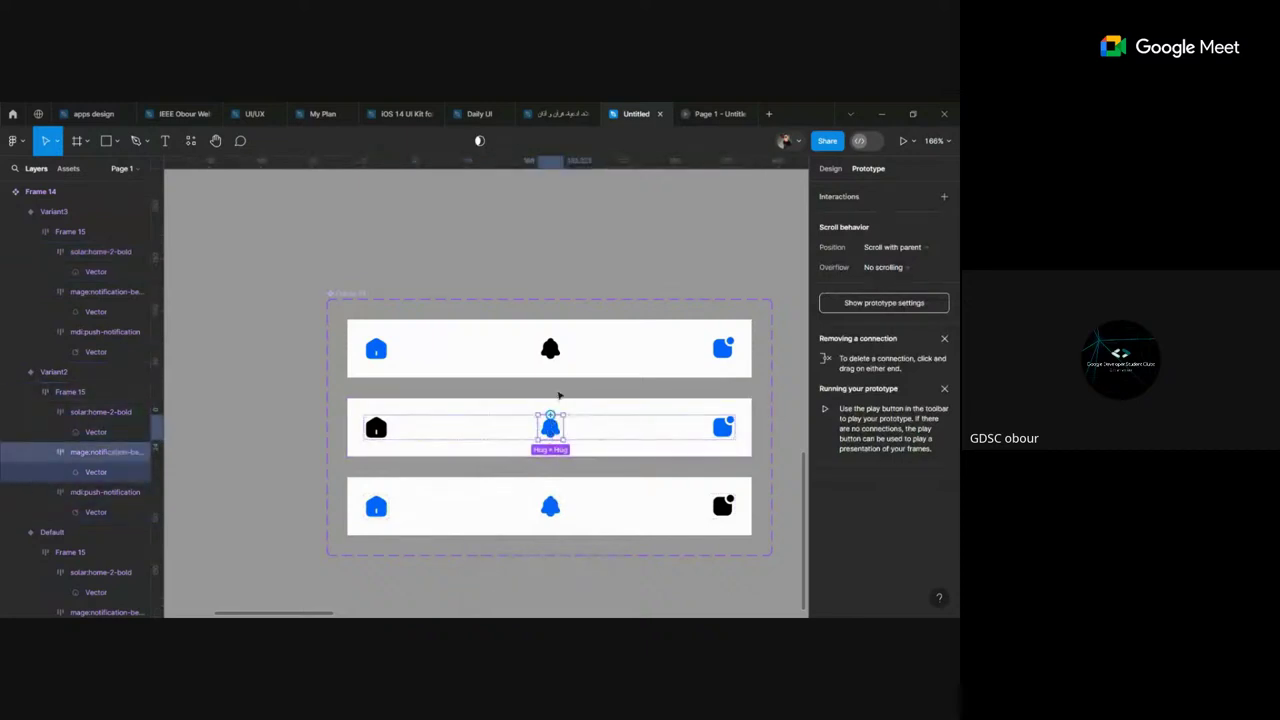
pyautogui.click(657, 466)
pyautogui.click(549, 509)
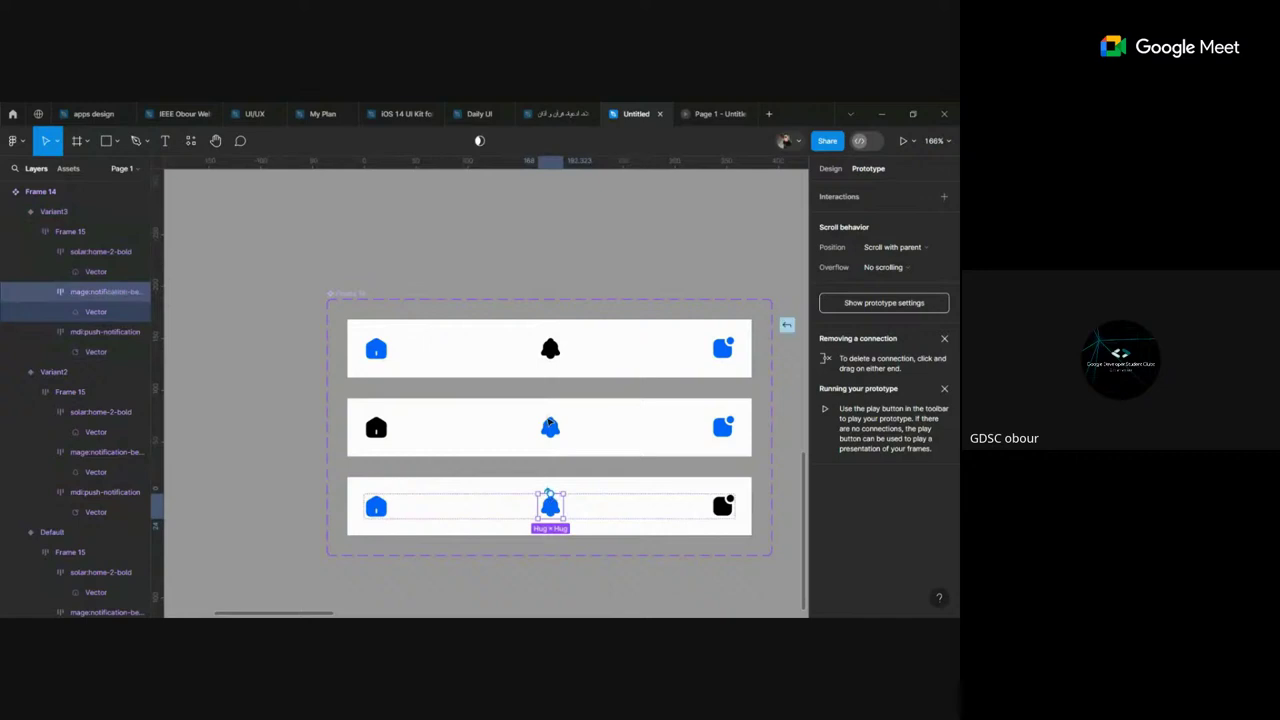
pyautogui.moveTo(551, 495); pyautogui.dragTo(547, 348)
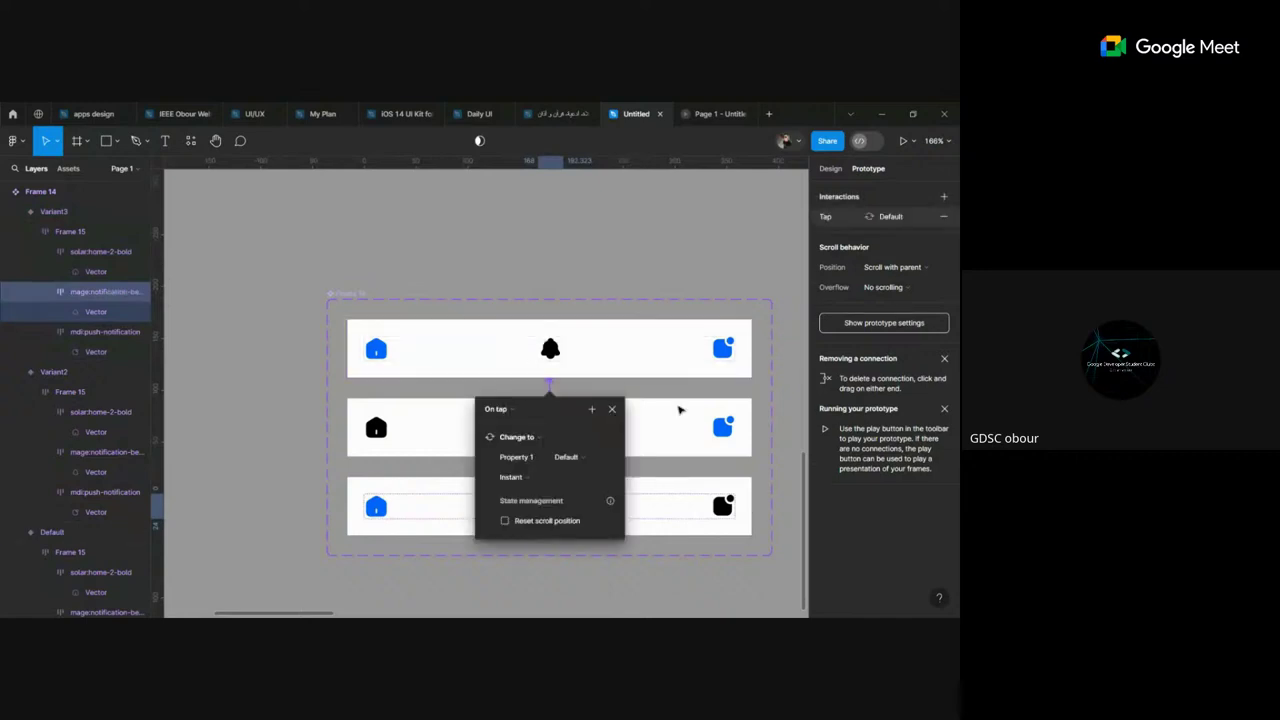
pyautogui.click(731, 433)
# Step: Link the middle-row notification icon to the bottom variant and the top-row one to Variant3
pyautogui.click(731, 433)
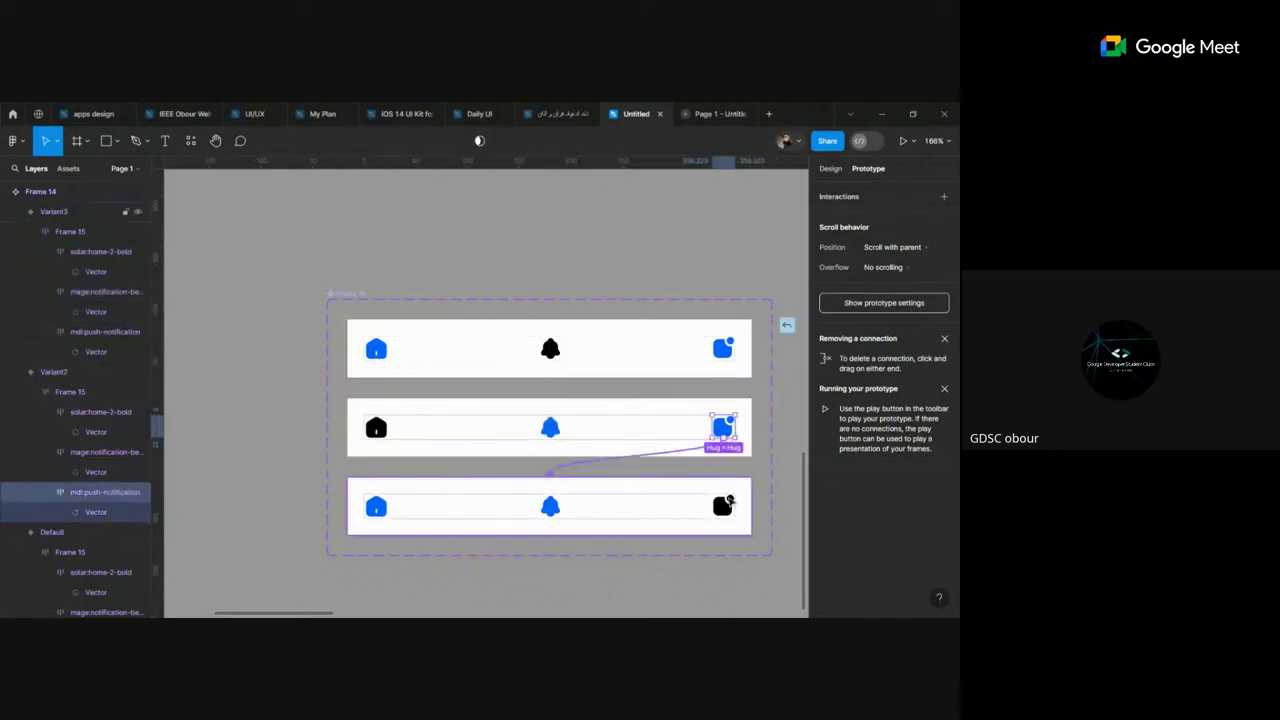
pyautogui.moveTo(729, 428); pyautogui.dragTo(550, 505)
pyautogui.click(725, 350)
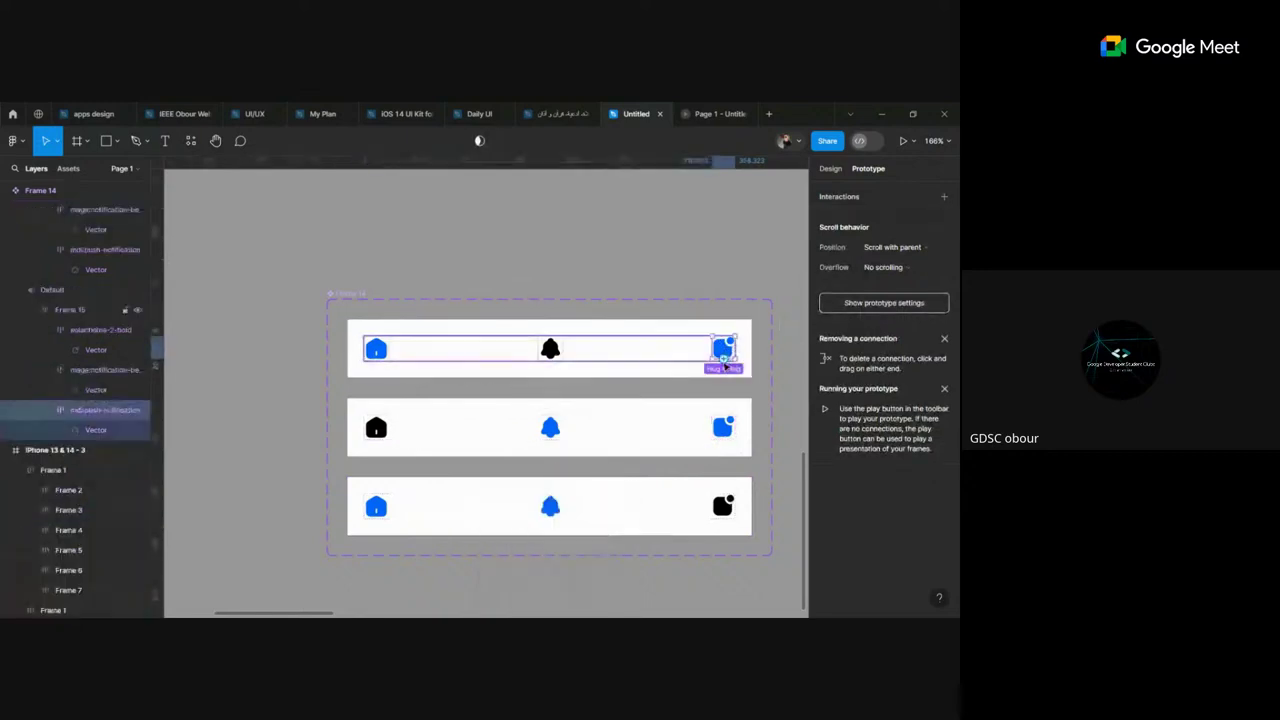
pyautogui.moveTo(724, 366)
pyautogui.mouseDown()
pyautogui.moveTo(613, 489)
pyautogui.moveTo(535, 516)
pyautogui.mouseUp()
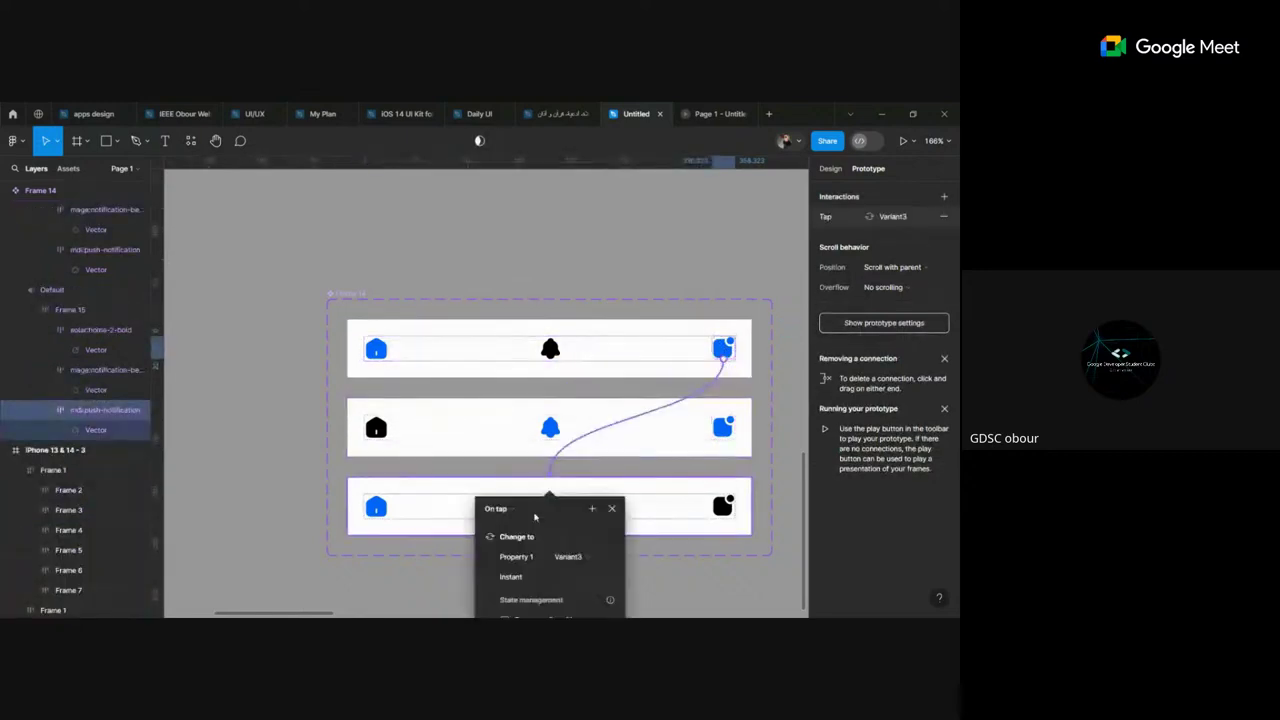
pyautogui.press('Escape')
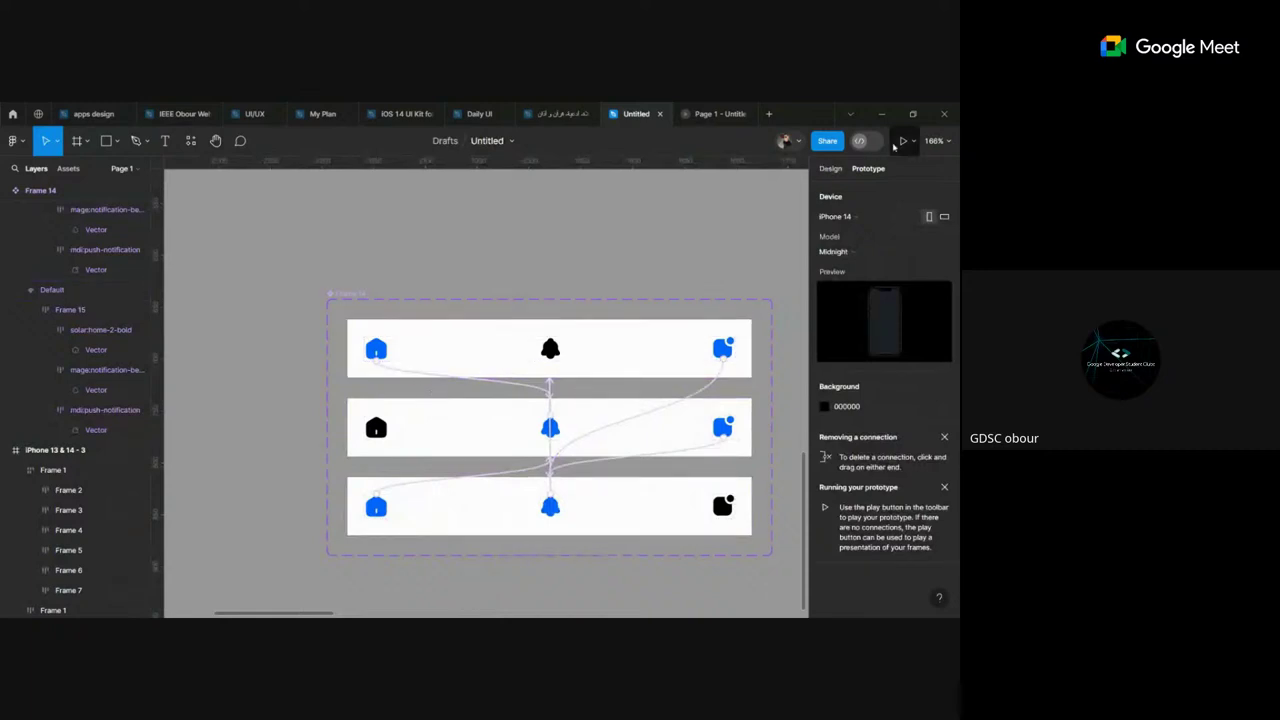
# Step: Draw a new frame, Frame 16, below the nav-bar variants
pyautogui.scroll(-5, 650, 400)
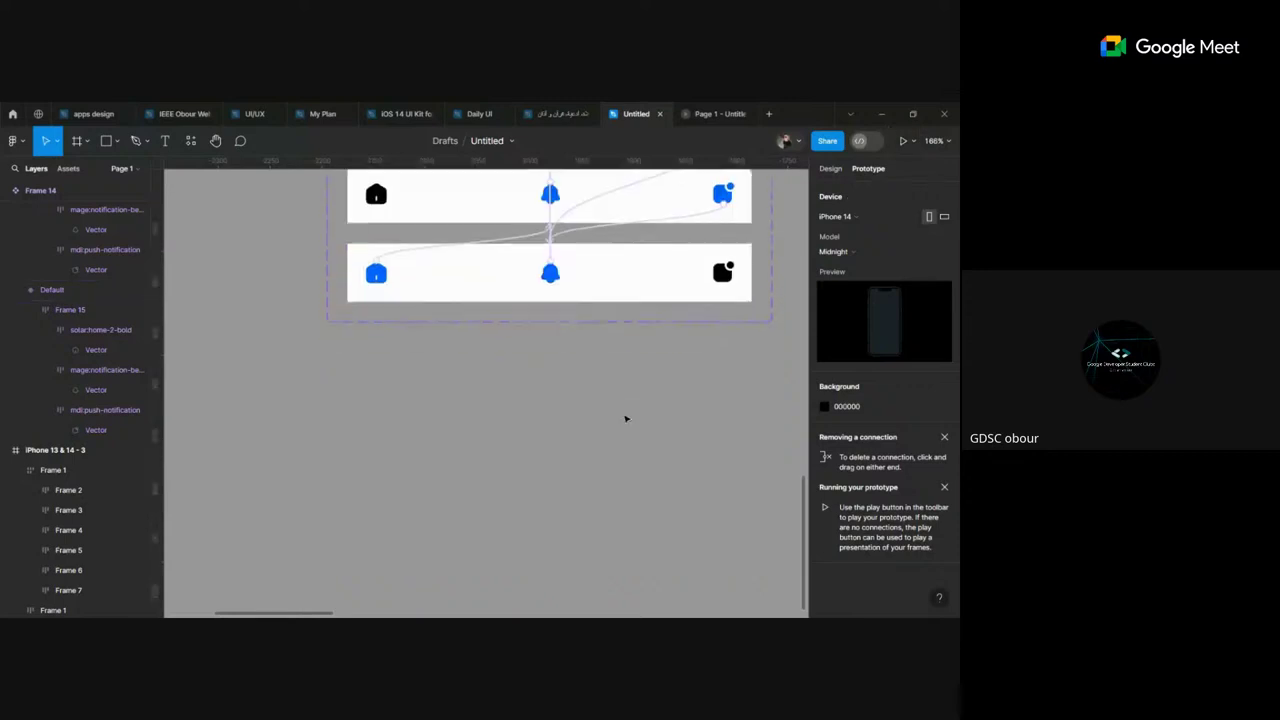
pyautogui.scroll(-1, 457, 423)
pyautogui.press('f')
pyautogui.moveTo(317, 402)
pyautogui.mouseDown()
pyautogui.moveTo(760, 545)
pyautogui.moveTo(784, 578)
pyautogui.mouseUp()
# Step: Place an instance of the top nav-bar variant centred inside Frame 16
pyautogui.scroll(1, 451, 334)
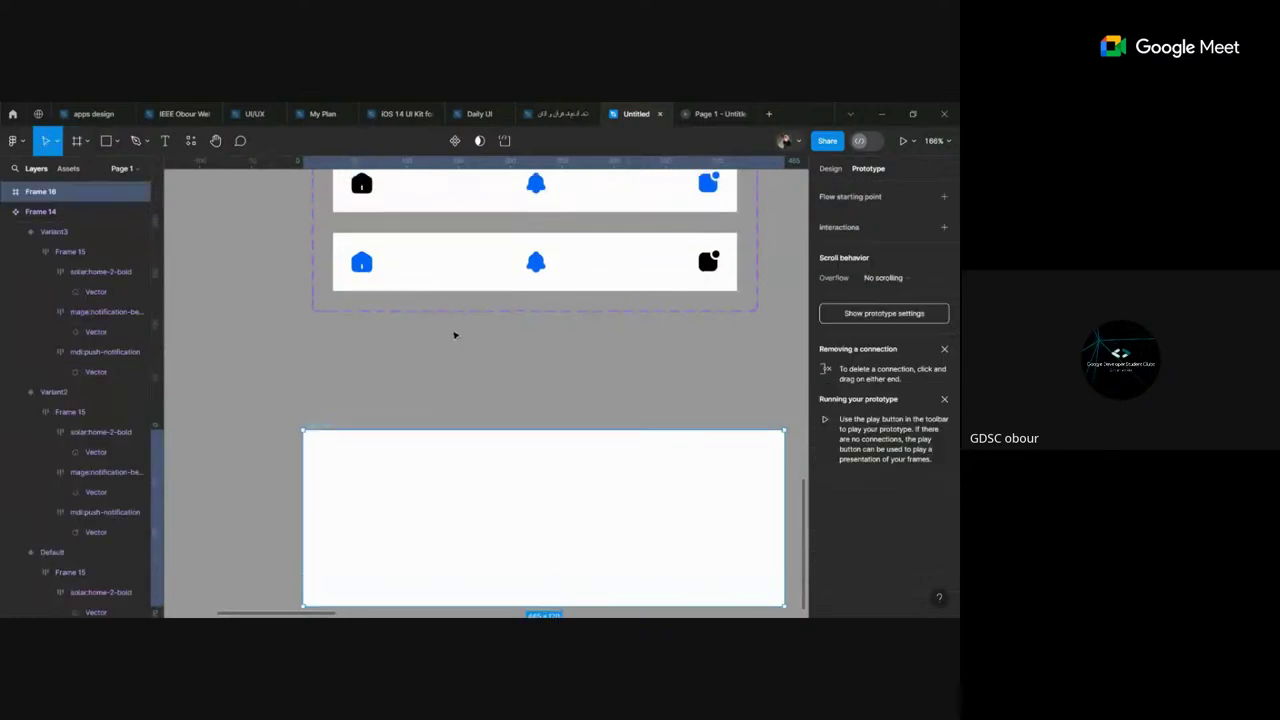
pyautogui.scroll(3, 431, 243)
pyautogui.click(433, 245)
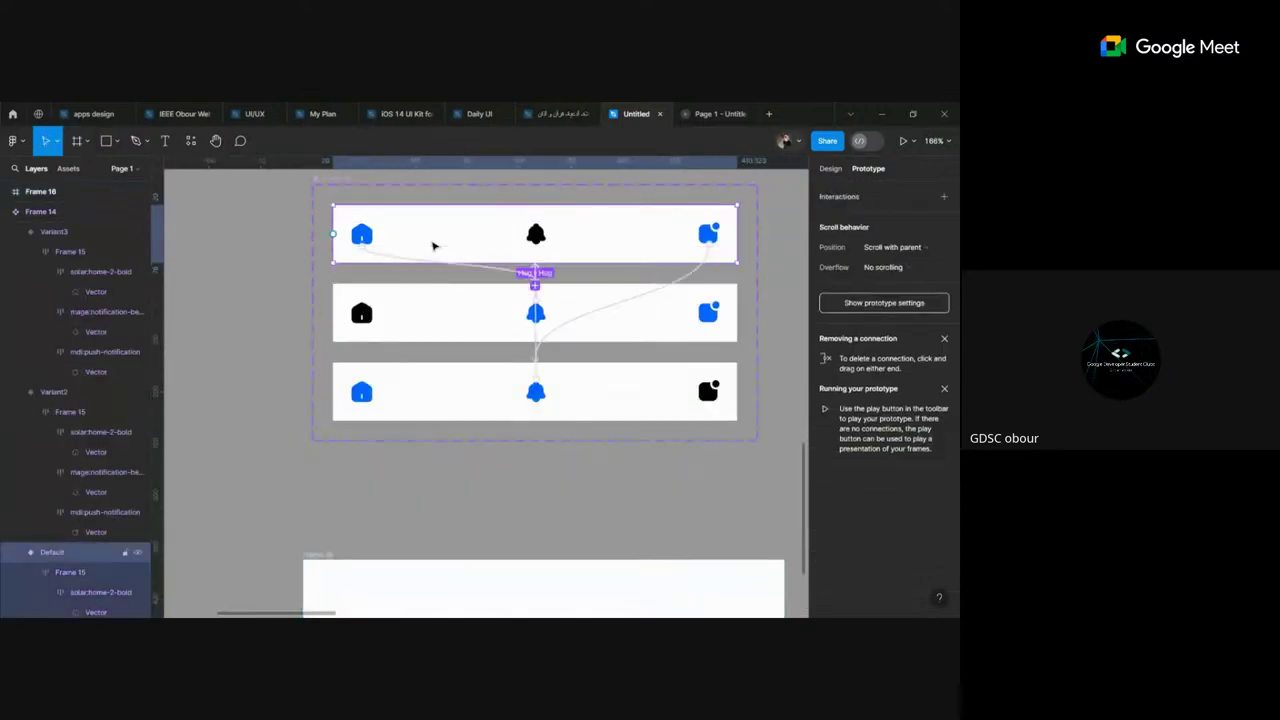
pyautogui.moveTo(433, 245)
pyautogui.mouseDown()
pyautogui.moveTo(474, 511)
pyautogui.moveTo(452, 523)
pyautogui.mouseUp()
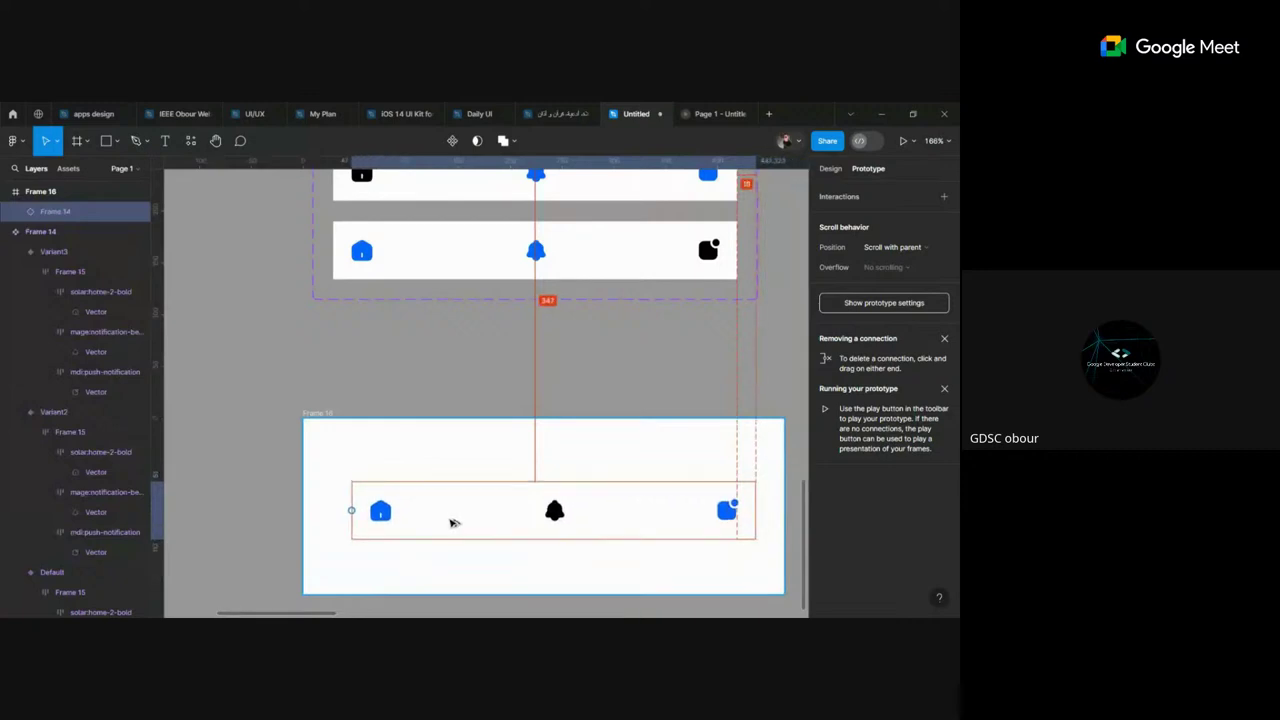
pyautogui.moveTo(452, 523); pyautogui.dragTo(442, 519)
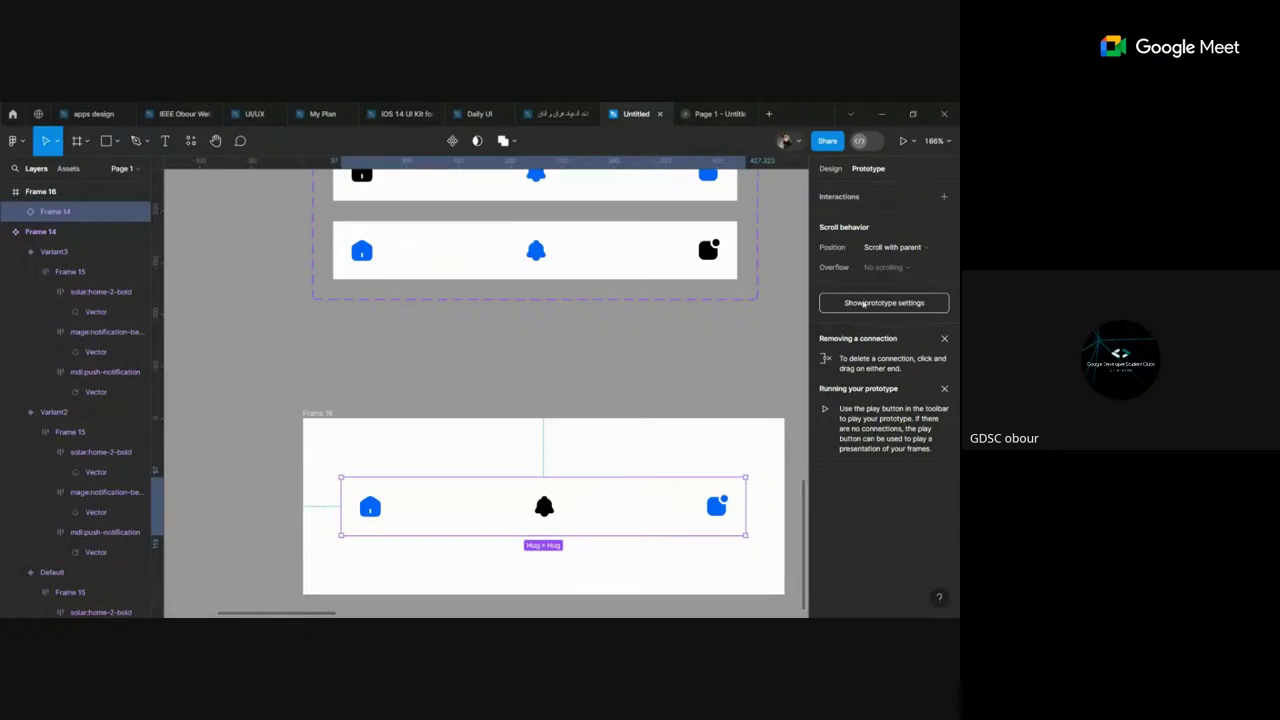
# Step: Set the prototype device to None and select Frame 16
pyautogui.click(864, 302)
pyautogui.click(857, 219)
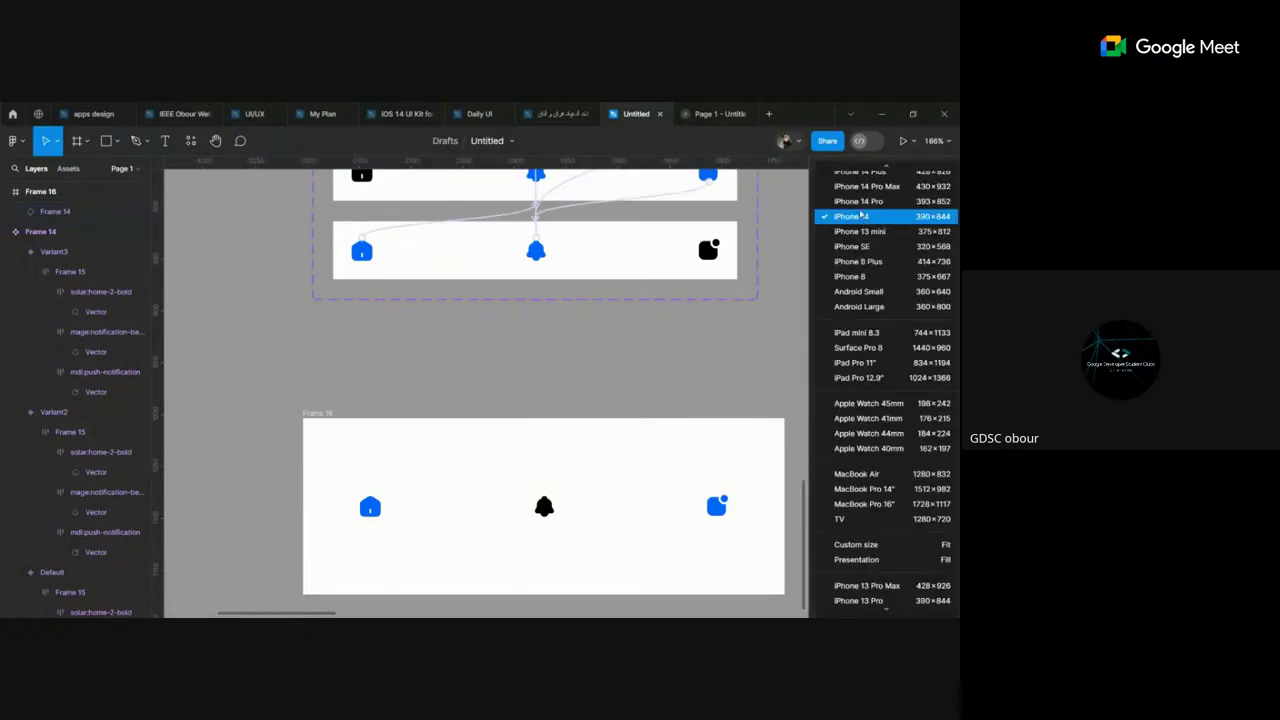
pyautogui.click(392, 400)
pyautogui.click(494, 460)
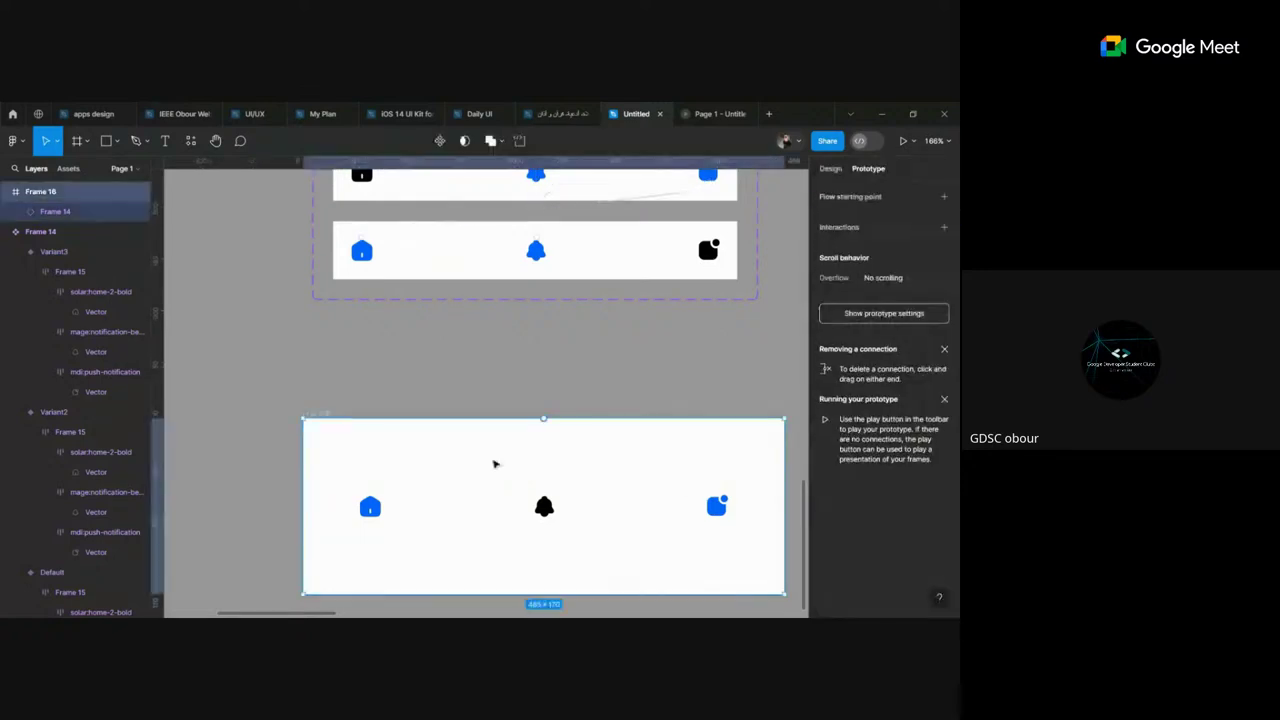
# Step: Present Frame 16 and tap the bell, notification and home icons repeatedly to test the variant swaps
pyautogui.click(903, 141)
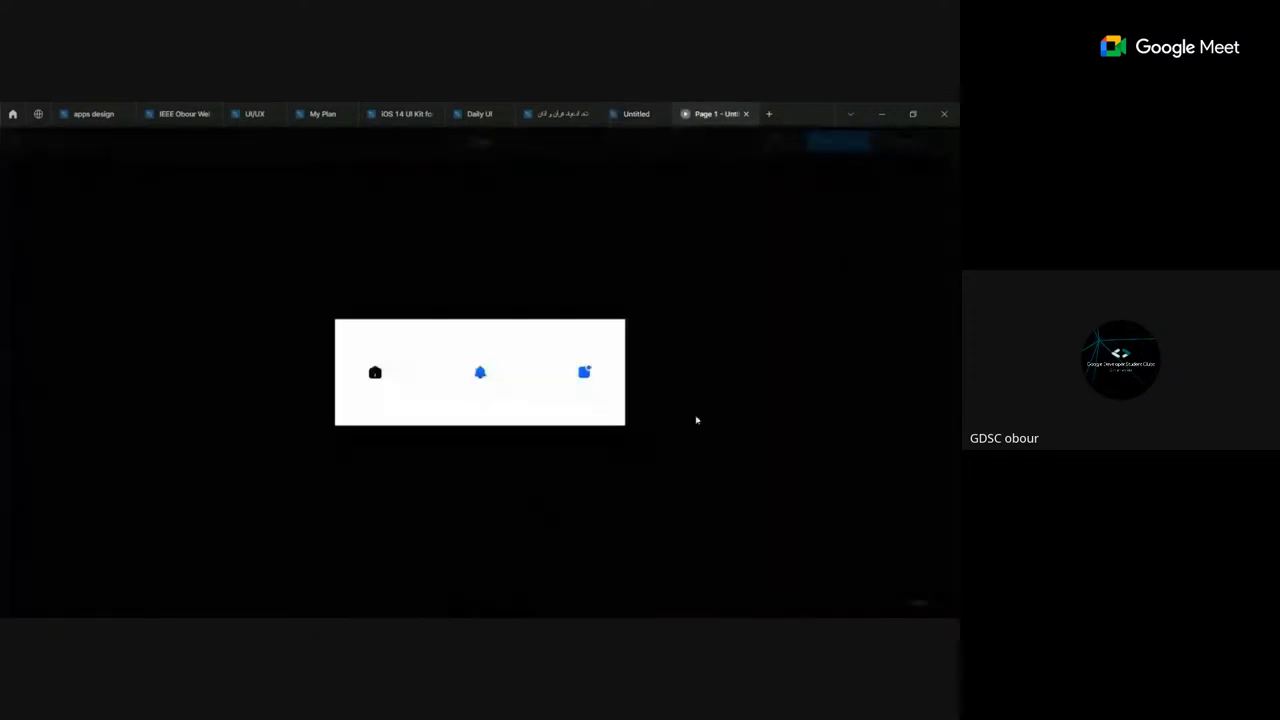
pyautogui.click(481, 376)
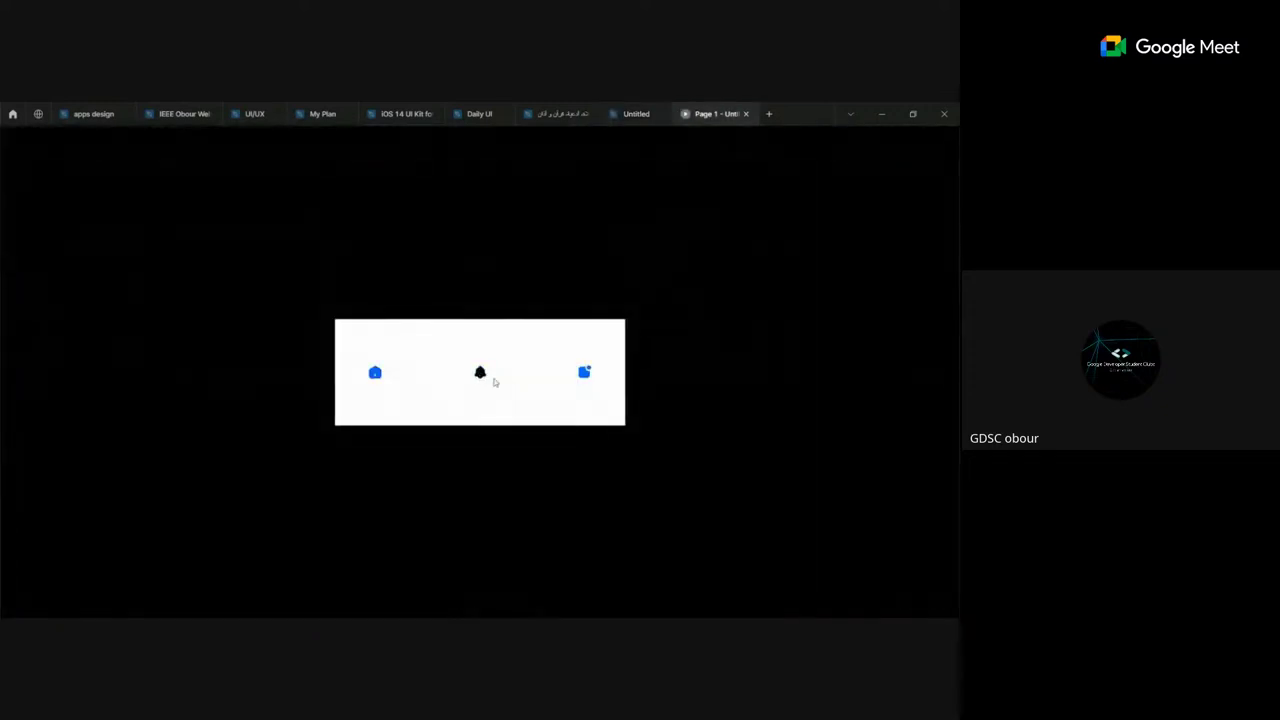
pyautogui.click(585, 373)
pyautogui.click(375, 373)
pyautogui.click(480, 373)
pyautogui.click(588, 374)
pyautogui.click(480, 373)
pyautogui.click(376, 375)
# Step: Return to the Untitled design file and bring the phone screens into view
pyautogui.click(627, 106)
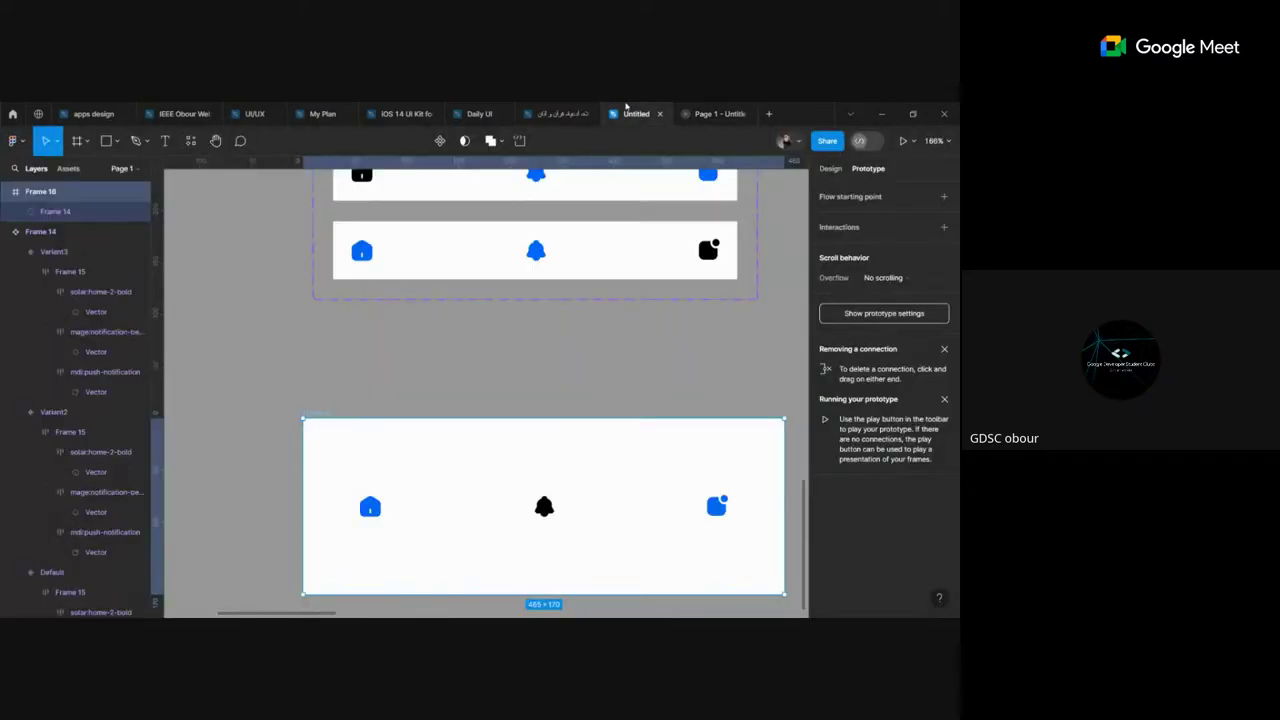
pyautogui.click(520, 389)
pyautogui.scroll(-3, 520, 389)
pyautogui.scroll(-3, 540, 386)
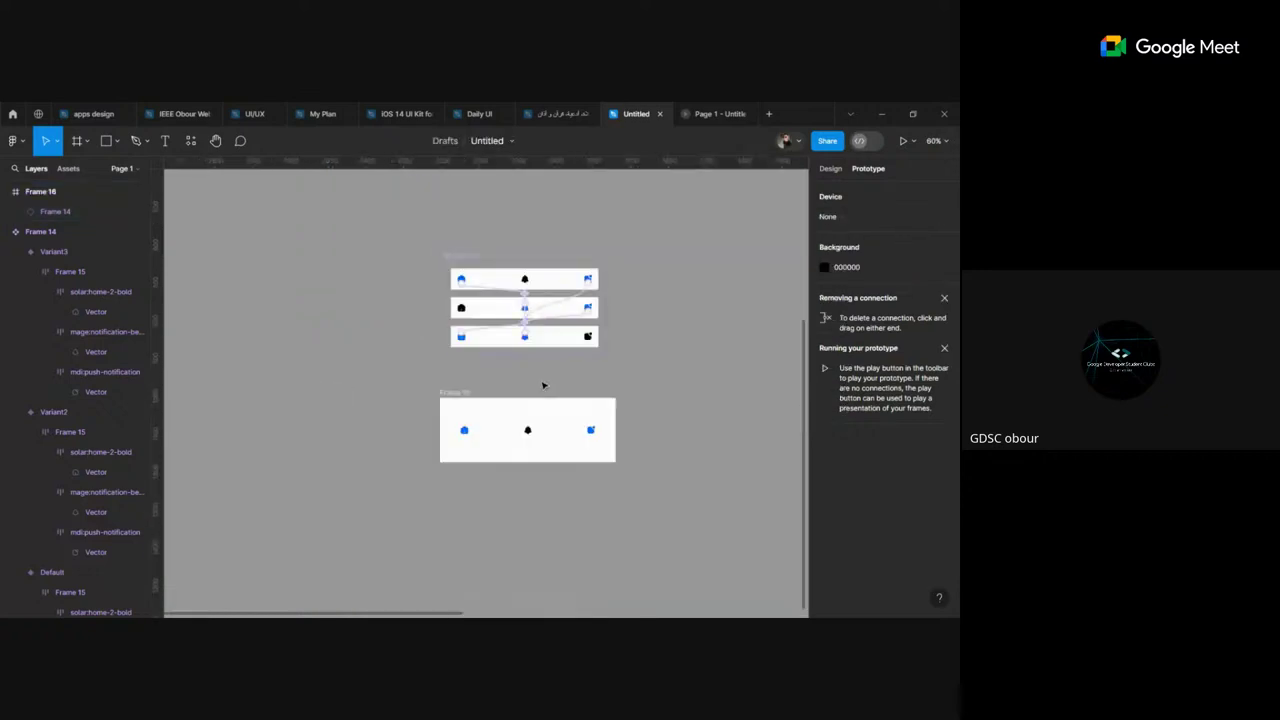
pyautogui.scroll(-3, 543, 385)
pyautogui.hscroll(3, 547, 383)
pyautogui.scroll(-3, 565, 400)
pyautogui.scroll(3, 555, 430)
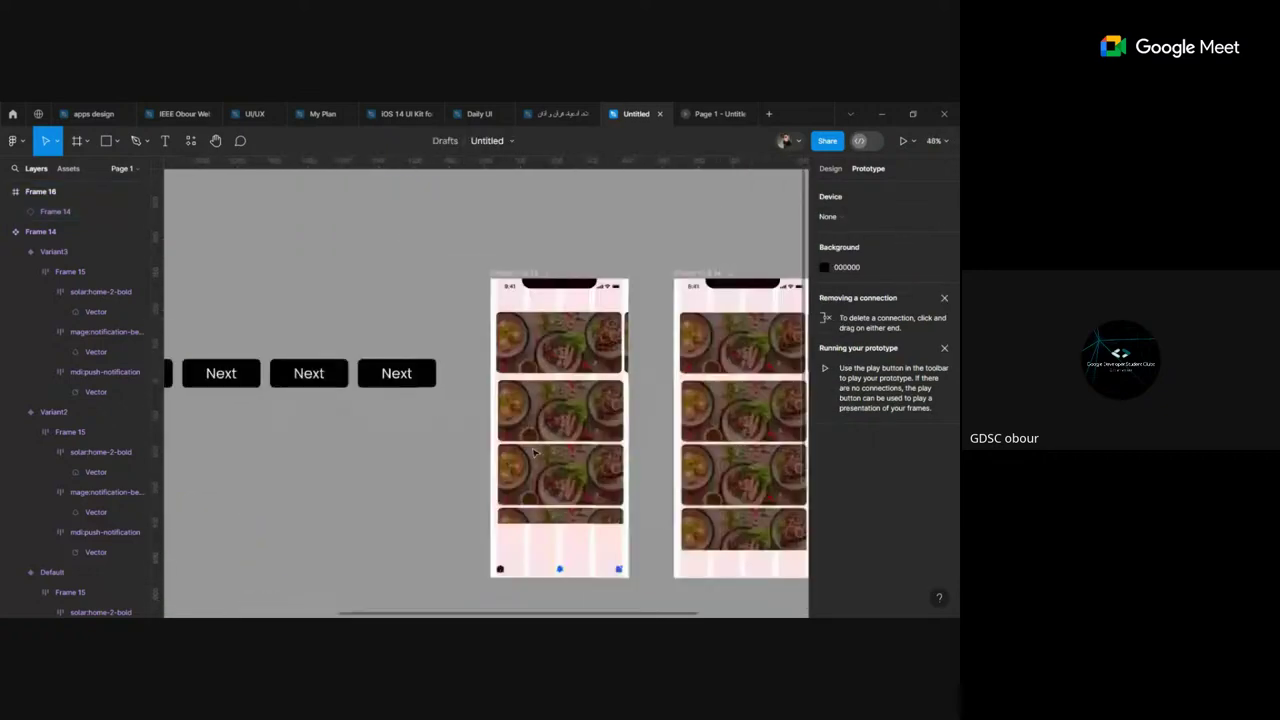
pyautogui.scroll(3, 535, 453)
pyautogui.scroll(3, 562, 487)
pyautogui.scroll(2, 560, 470)
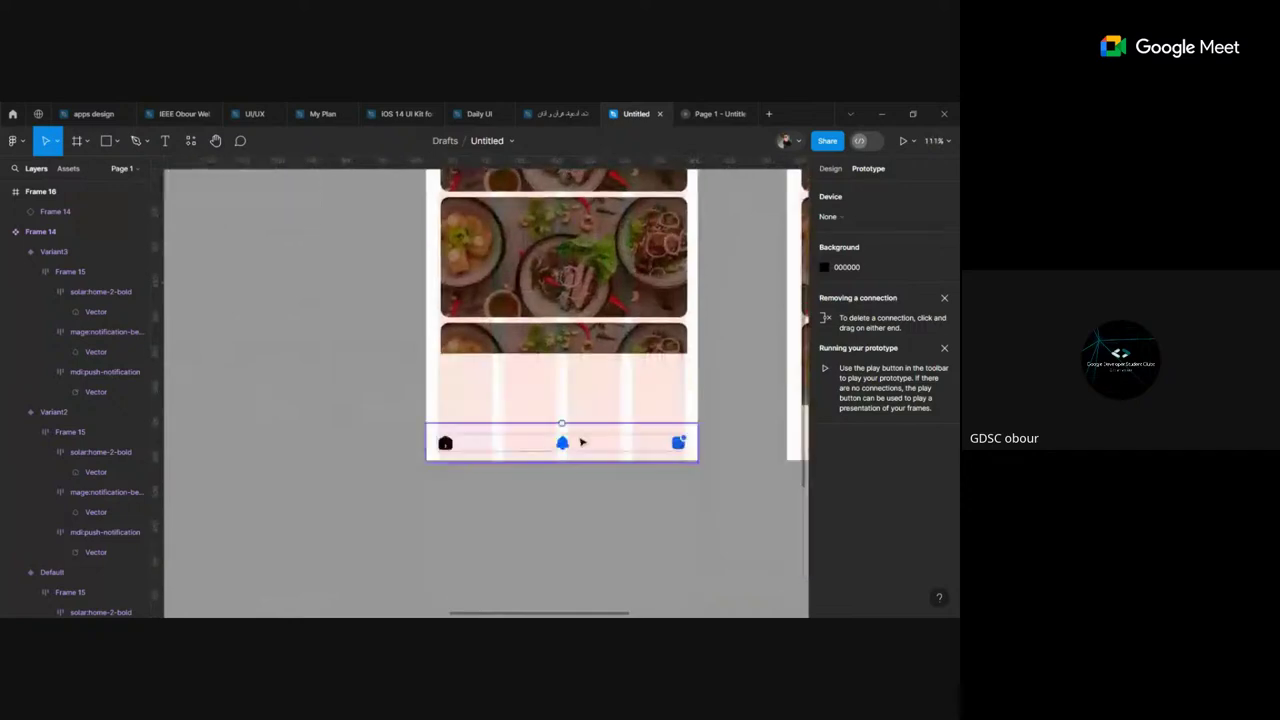
# Step: Copy the phone screen's nav bar into the second phone screen
pyautogui.click(570, 455)
pyautogui.hscroll(1, 570, 455)
pyautogui.hscroll(4, 569, 430)
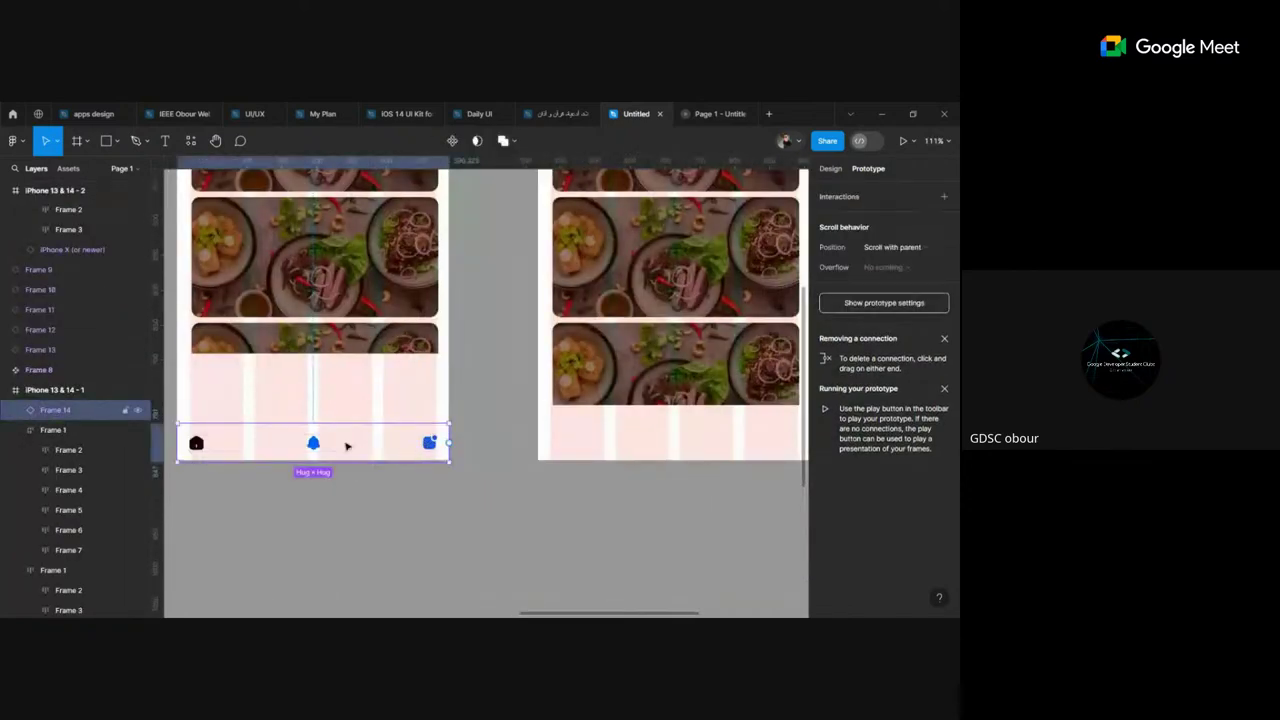
pyautogui.moveTo(346, 446)
pyautogui.mouseDown()
pyautogui.moveTo(940, 434)
pyautogui.moveTo(667, 446)
pyautogui.mouseUp()
pyautogui.hscroll(3, 635, 420)
pyautogui.hscroll(2, 635, 420)
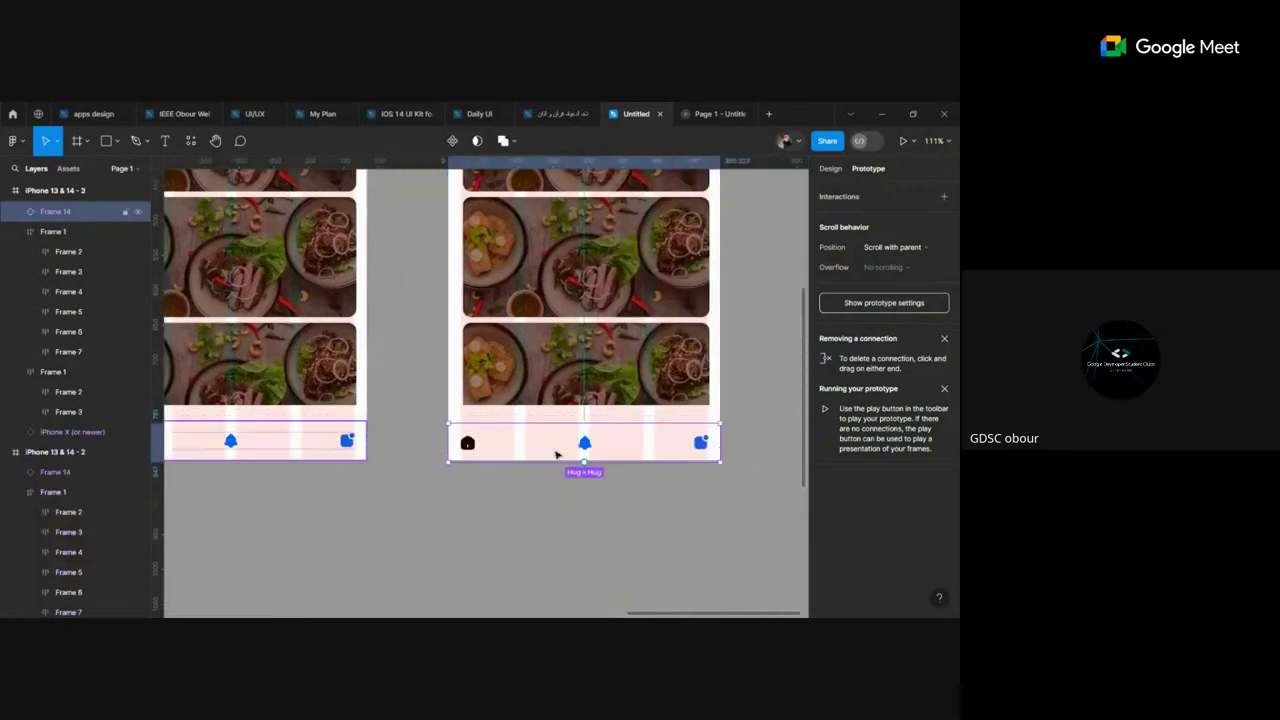
# Step: Delete the duplicated nav bar and move back across the canvas
pyautogui.hotkey('alt', '8')
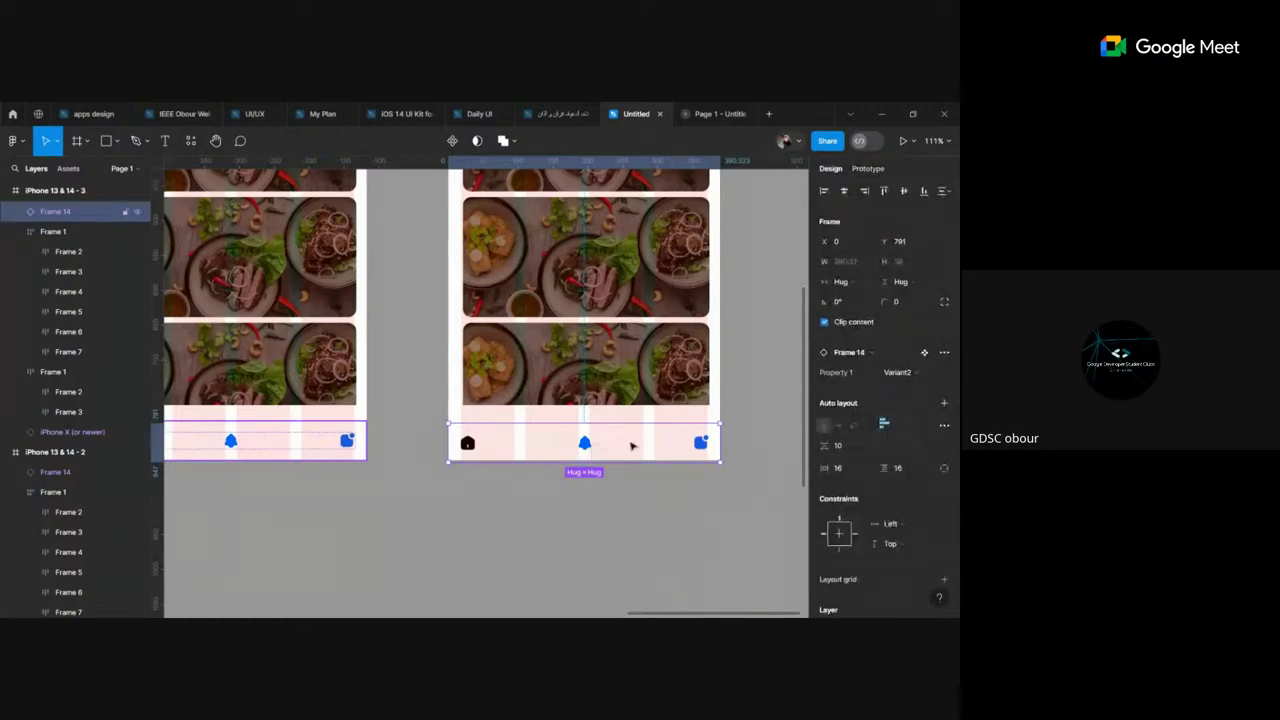
pyautogui.press('Delete')
pyautogui.hscroll(-3, 346, 443)
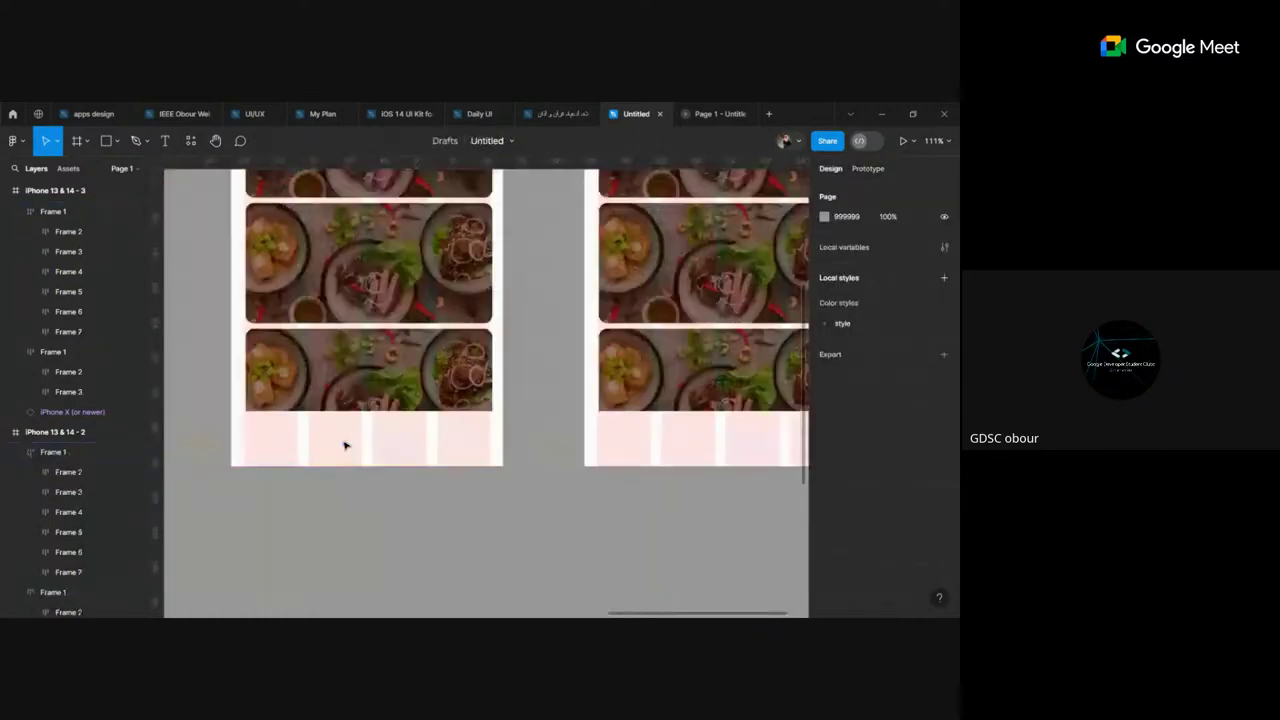
pyautogui.hscroll(-3, 346, 443)
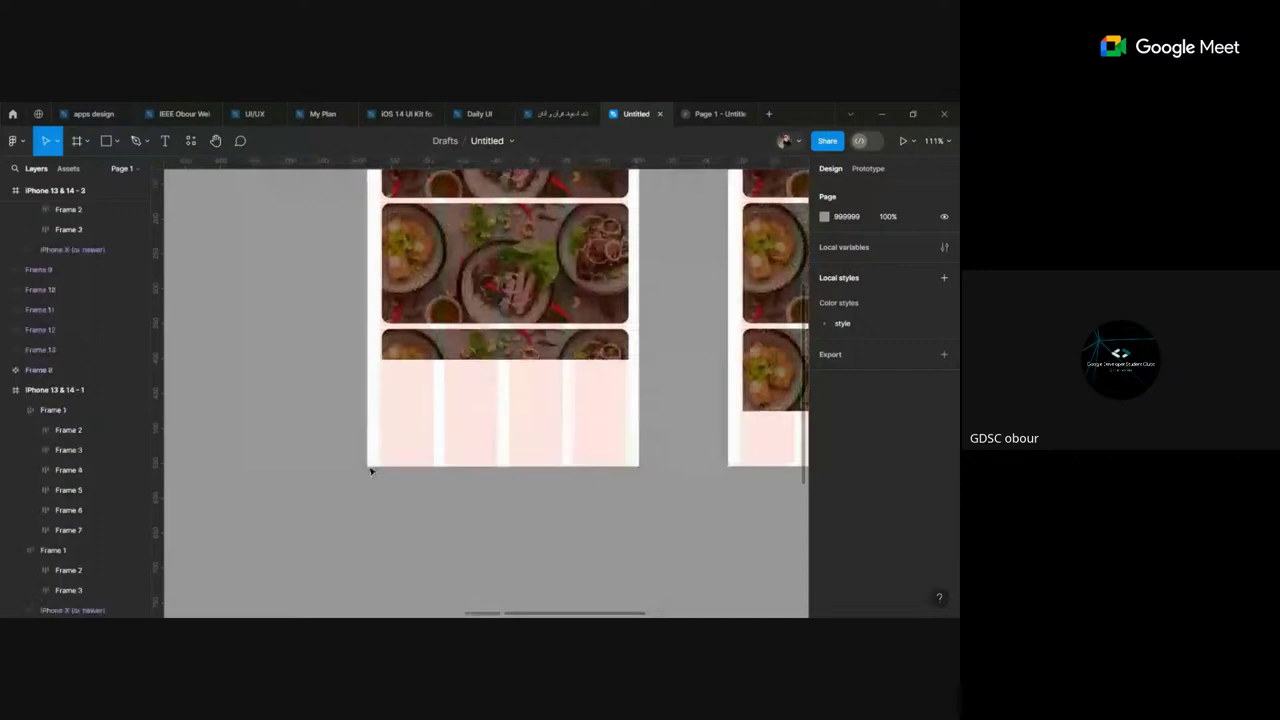
pyautogui.scroll(-3, 366, 470)
pyautogui.scroll(-3, 363, 474)
pyautogui.keyDown('ctrl'); pyautogui.scroll(-3, 361, 473); pyautogui.keyUp('ctrl')
pyautogui.hscroll(-3, 361, 473)
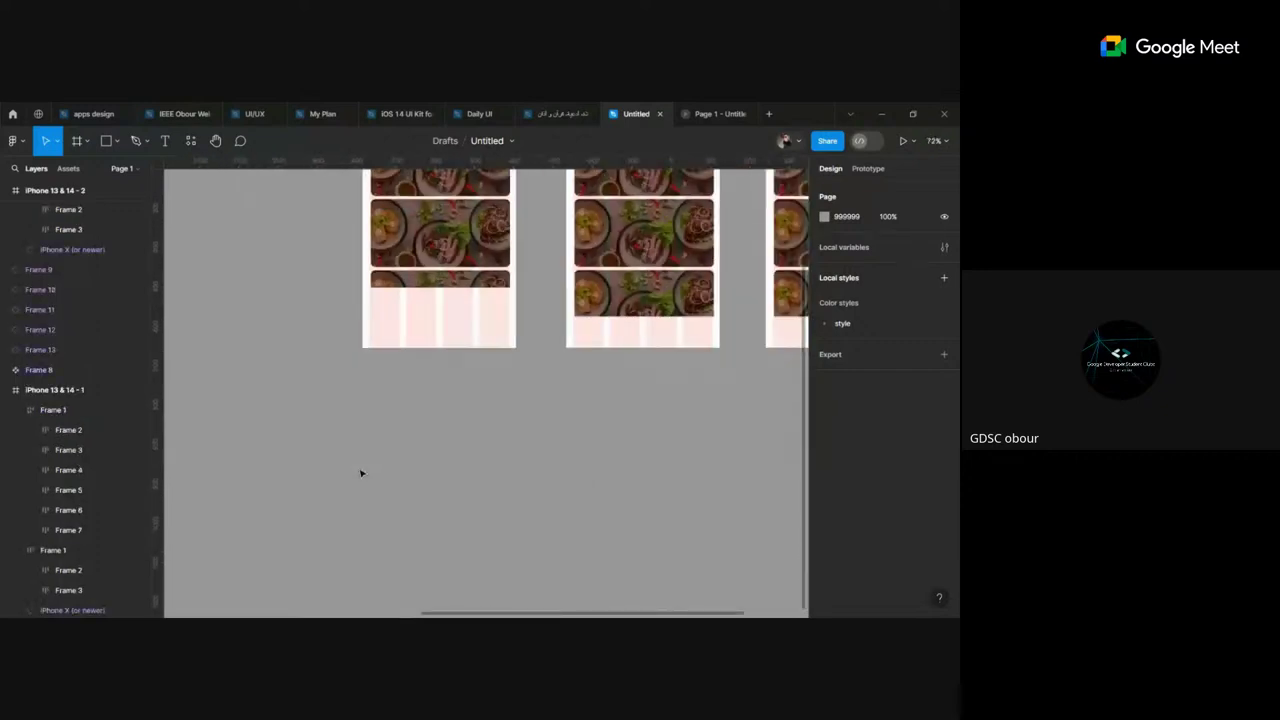
pyautogui.hscroll(-5, 361, 473)
pyautogui.hscroll(-3, 354, 397)
pyautogui.keyDown('ctrl'); pyautogui.scroll(3, 390, 427); pyautogui.keyUp('ctrl')
# Step: Rename the top nav-bar variant's Property 1 value to Not
pyautogui.scroll(-3, 390, 427)
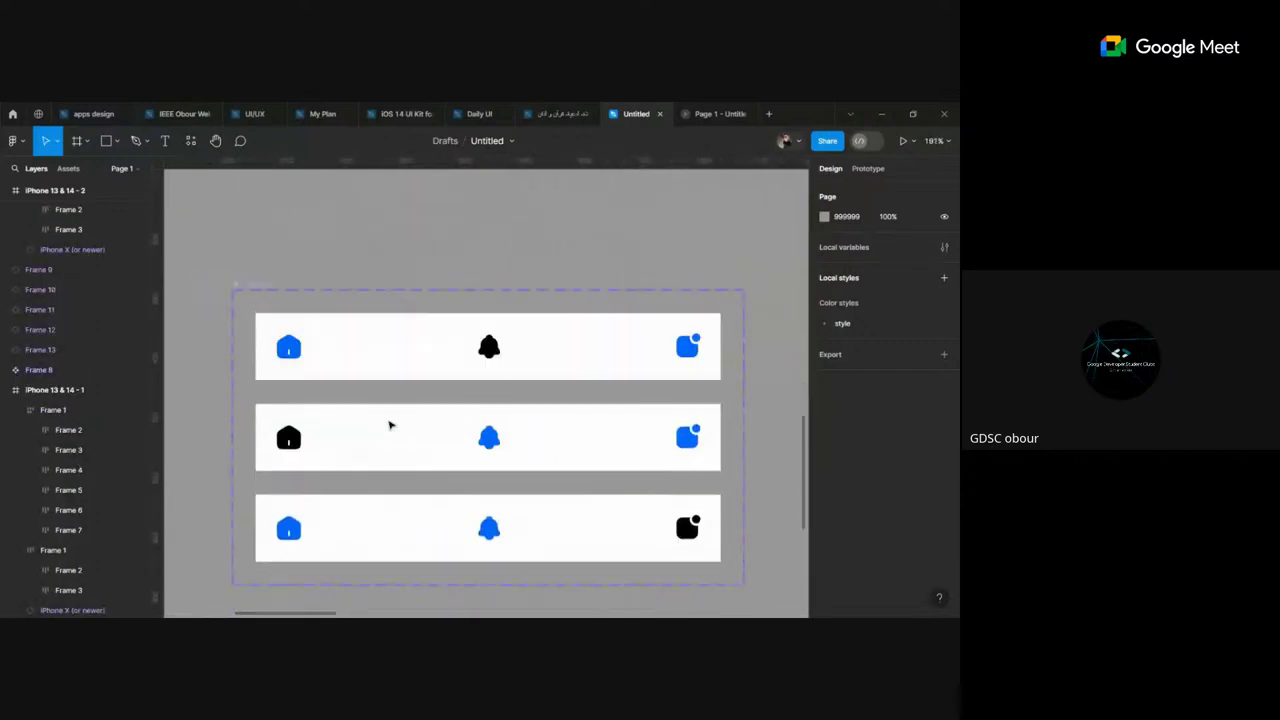
pyautogui.click(405, 350)
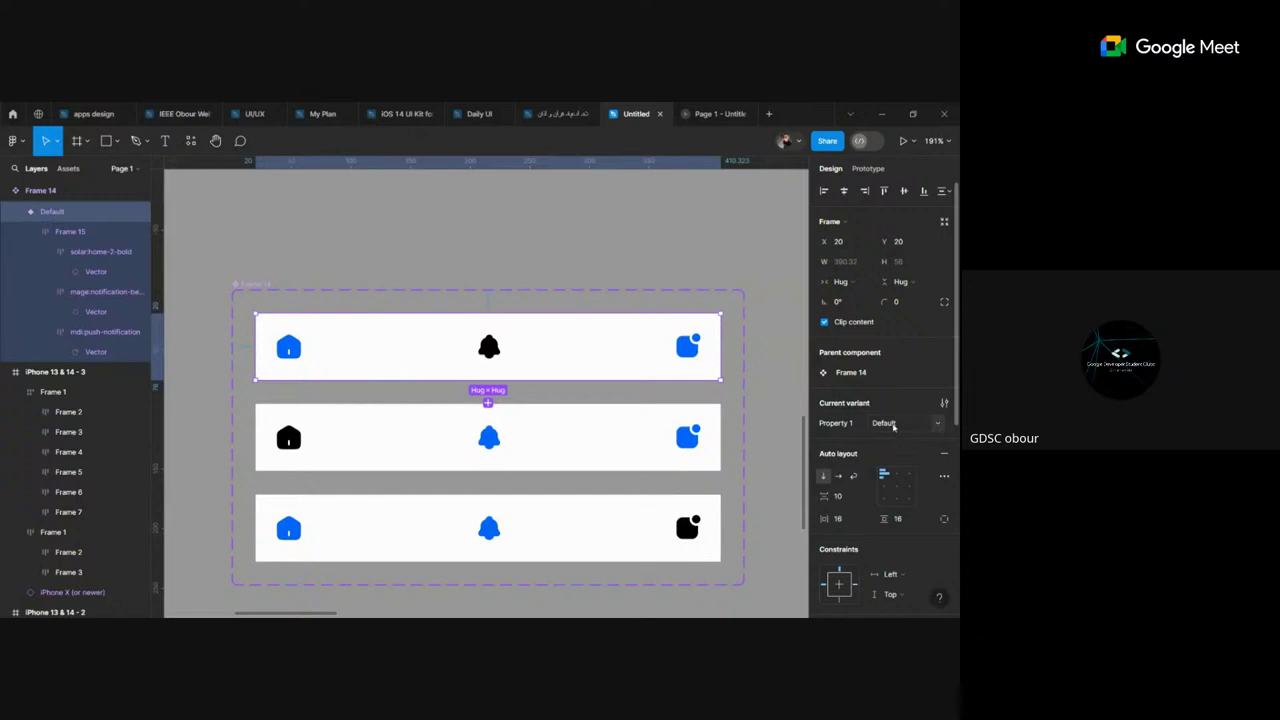
pyautogui.click(897, 424)
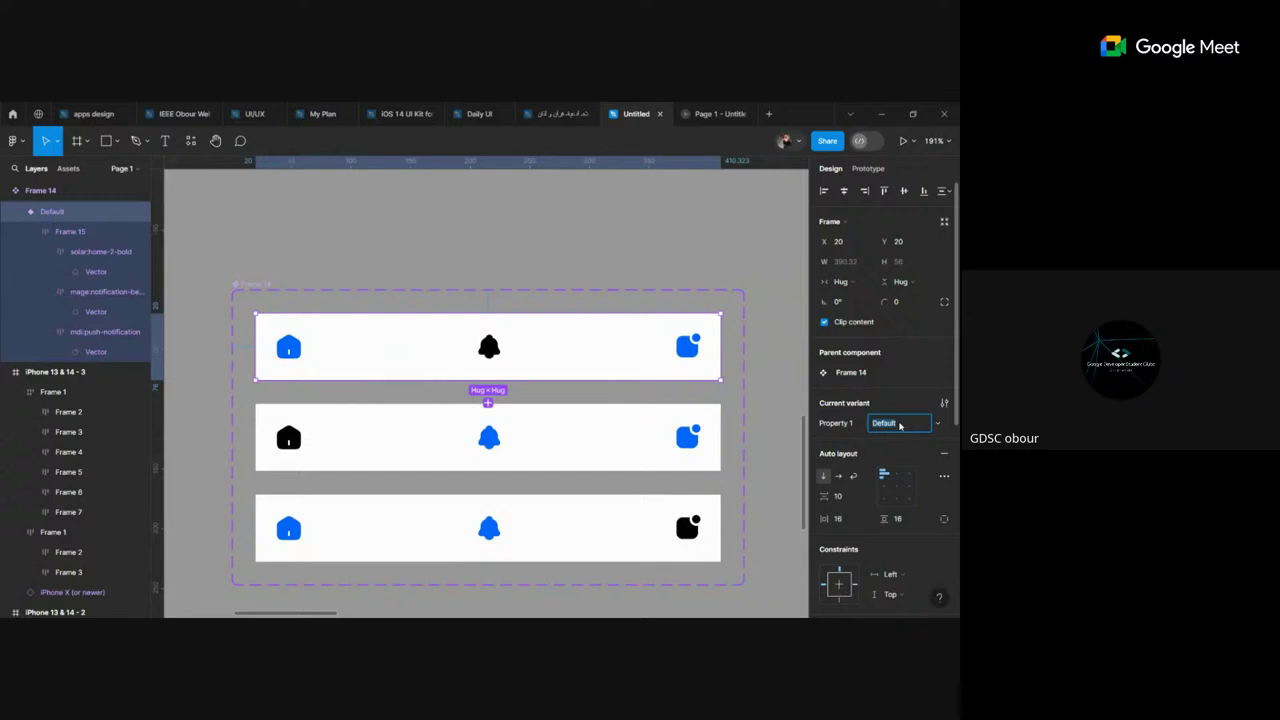
pyautogui.write('No')
pyautogui.write('ti')
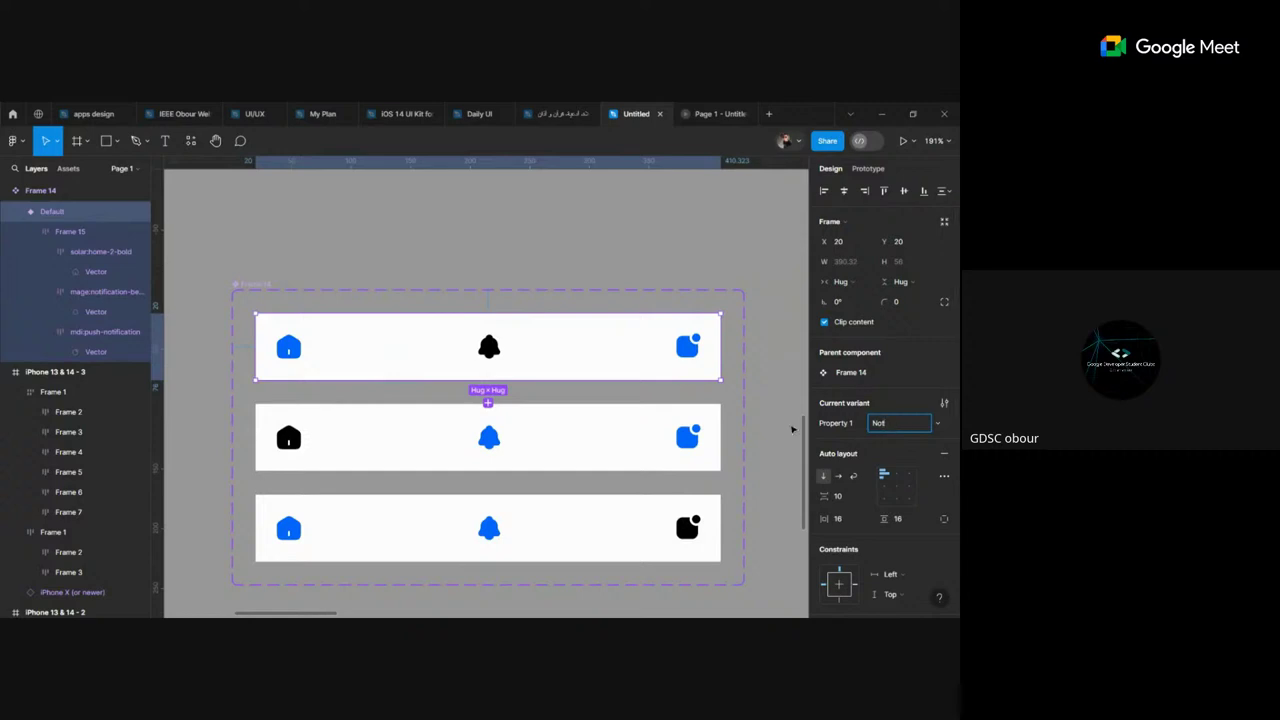
pyautogui.click(792, 429)
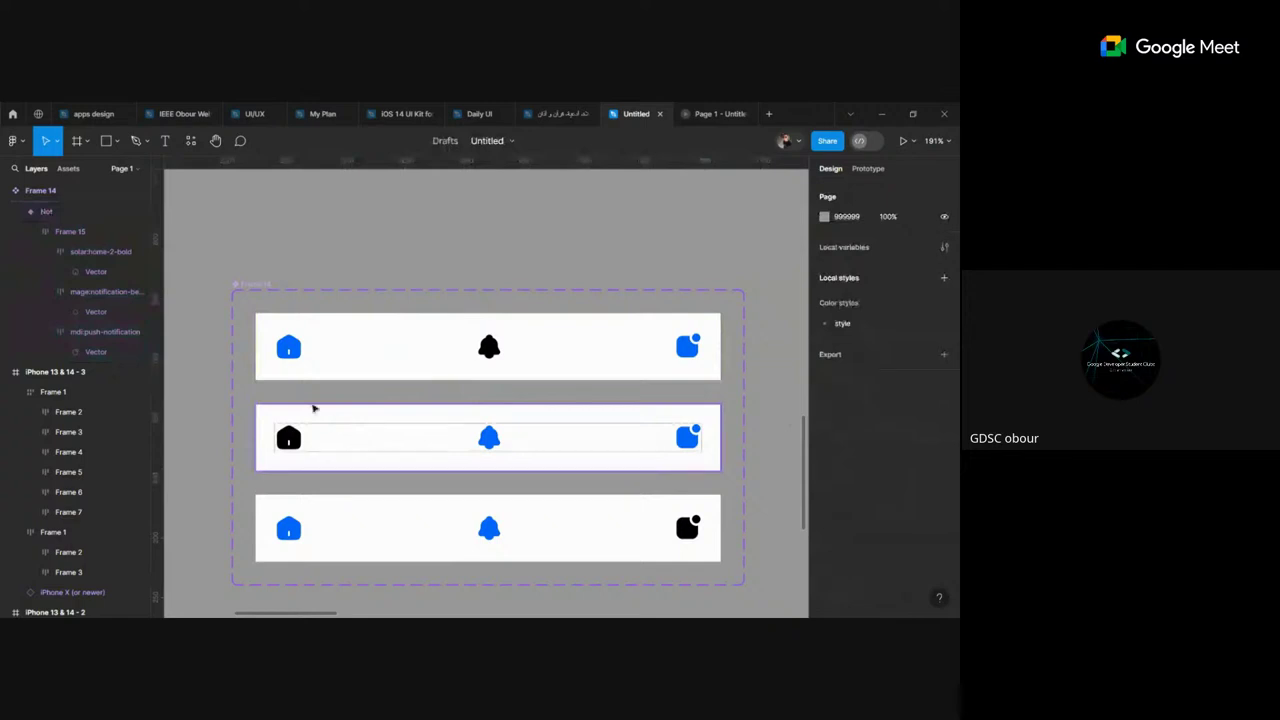
# Step: Rename the middle variant's Property 1 value to home
pyautogui.click(313, 410)
pyautogui.hotkey('ctrl', 'd')
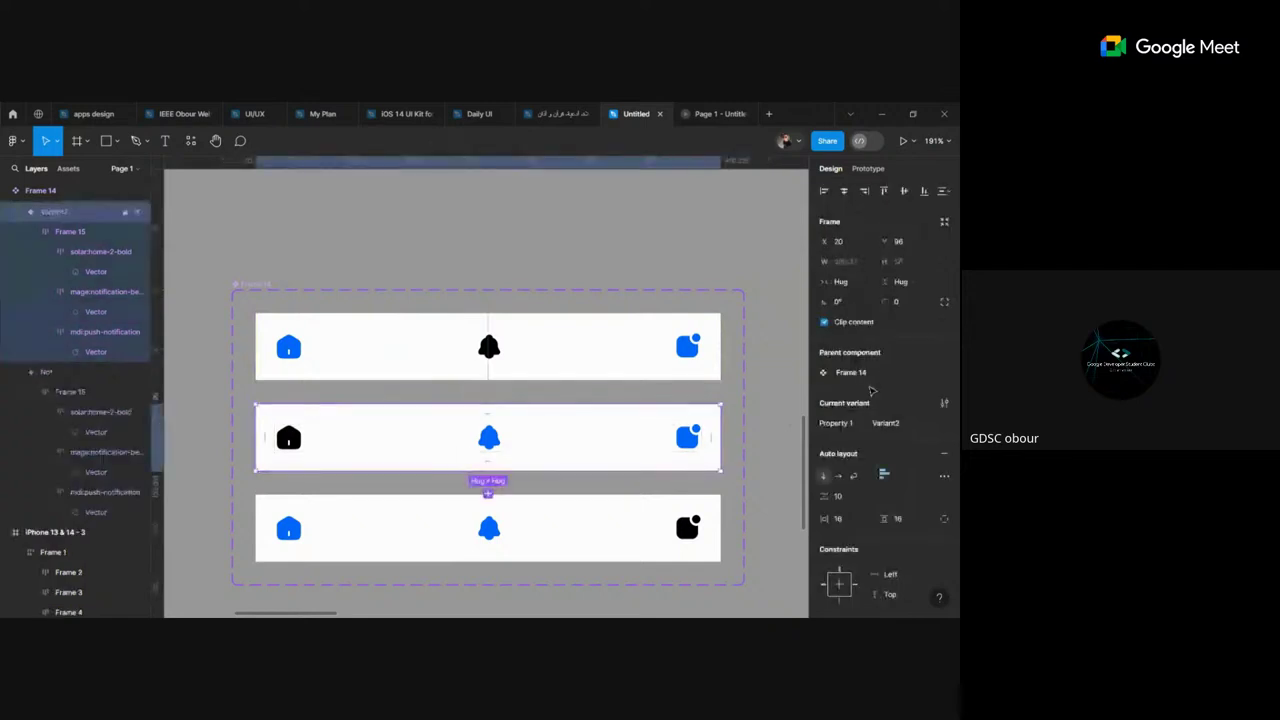
pyautogui.click(900, 423)
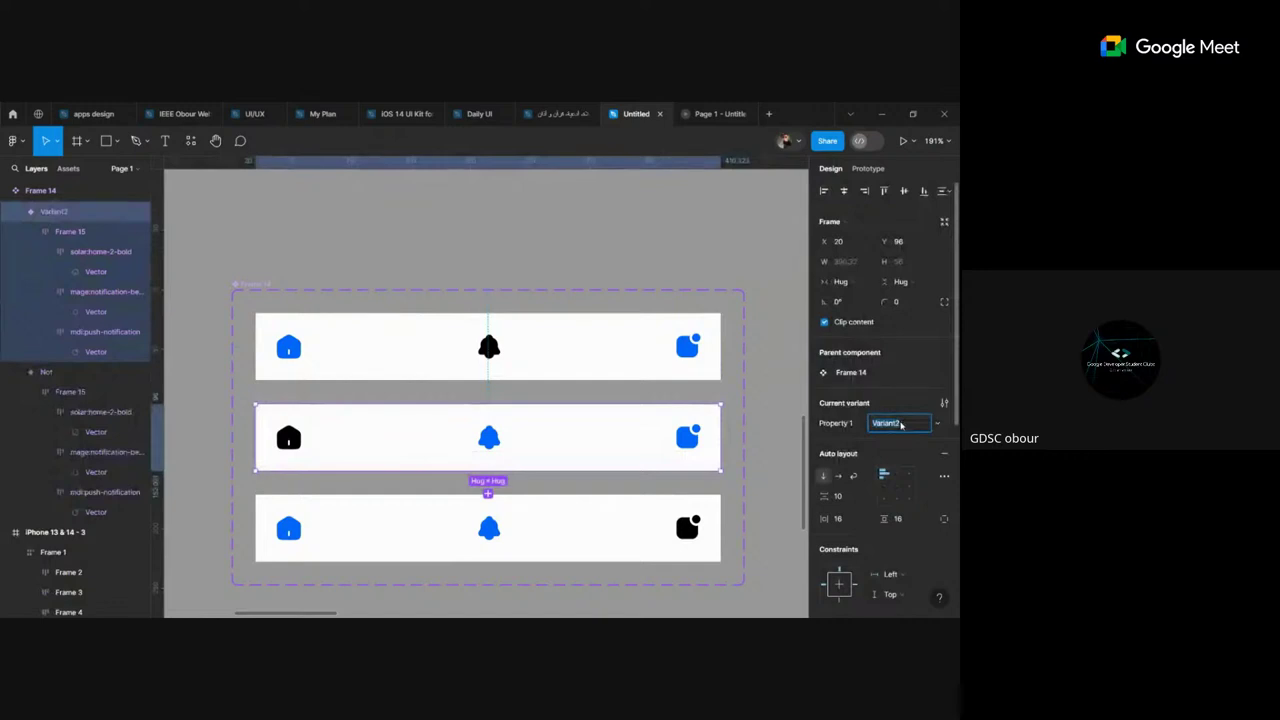
pyautogui.write('home')
pyautogui.press('Return')
# Step: Rename the bottom variant's Property 1 value to app
pyautogui.hotkey('ctrl', 'd')
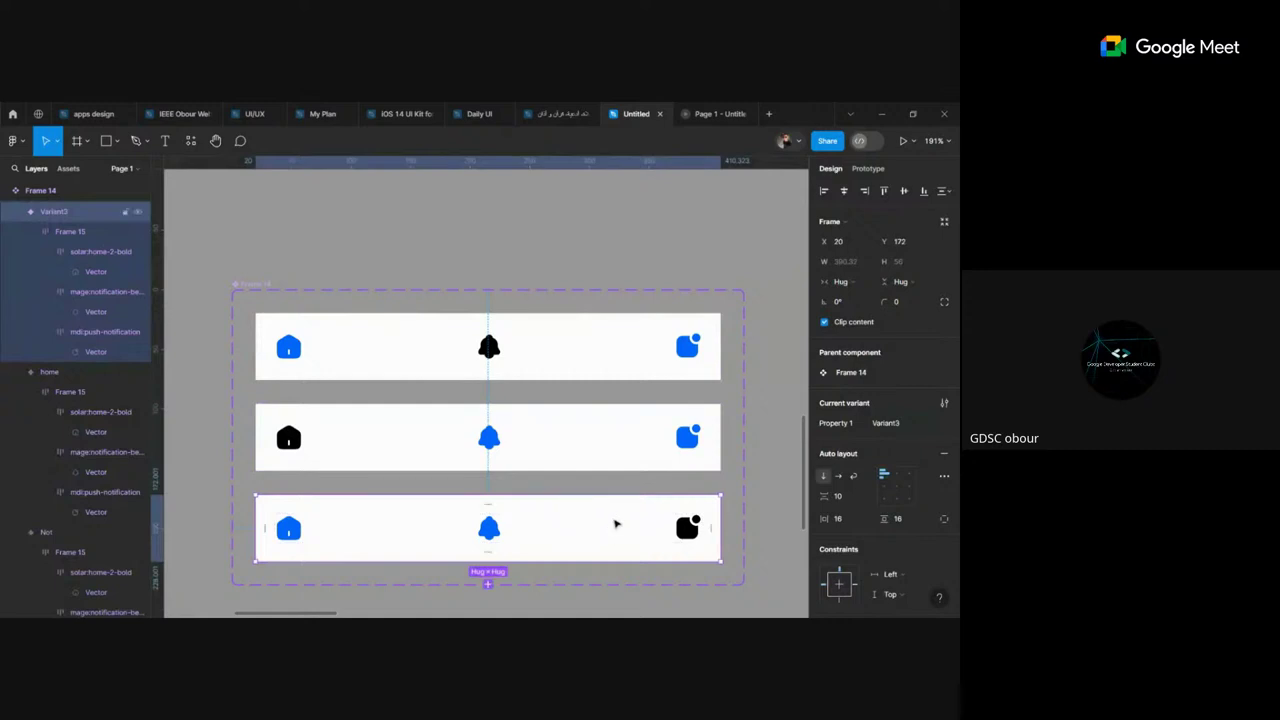
pyautogui.click(905, 423)
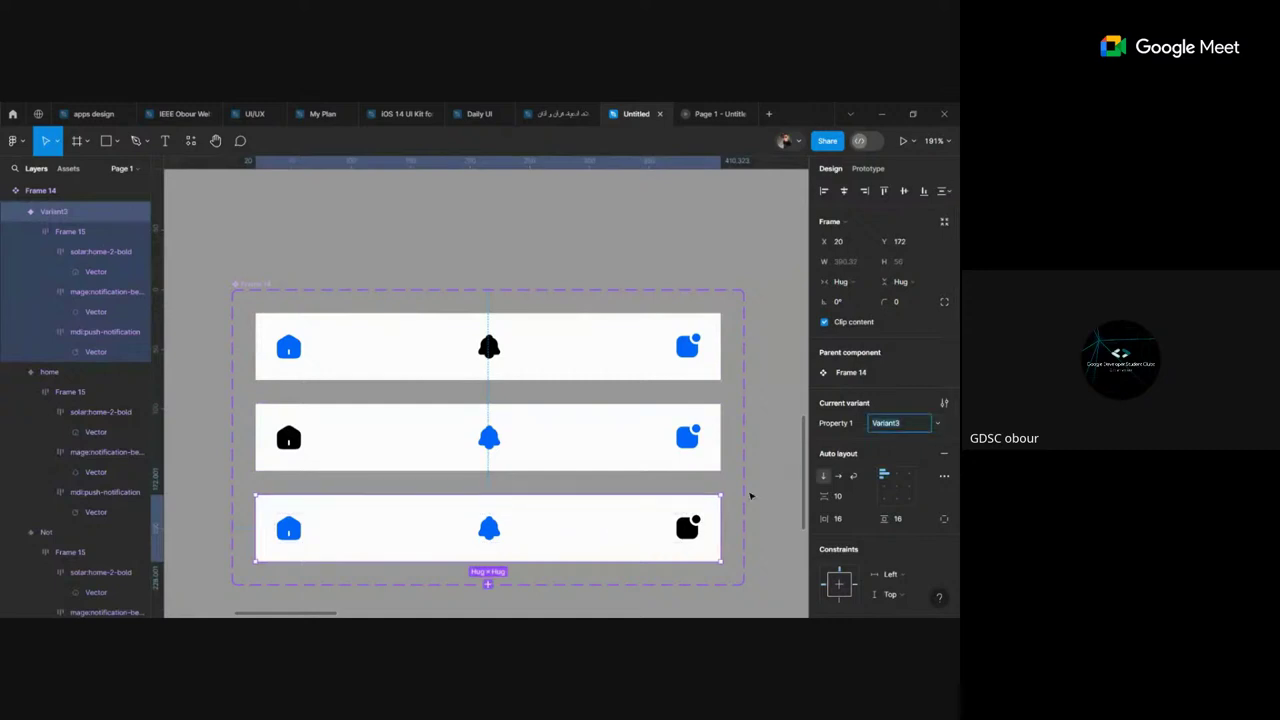
pyautogui.click(648, 506)
pyautogui.press('Escape')
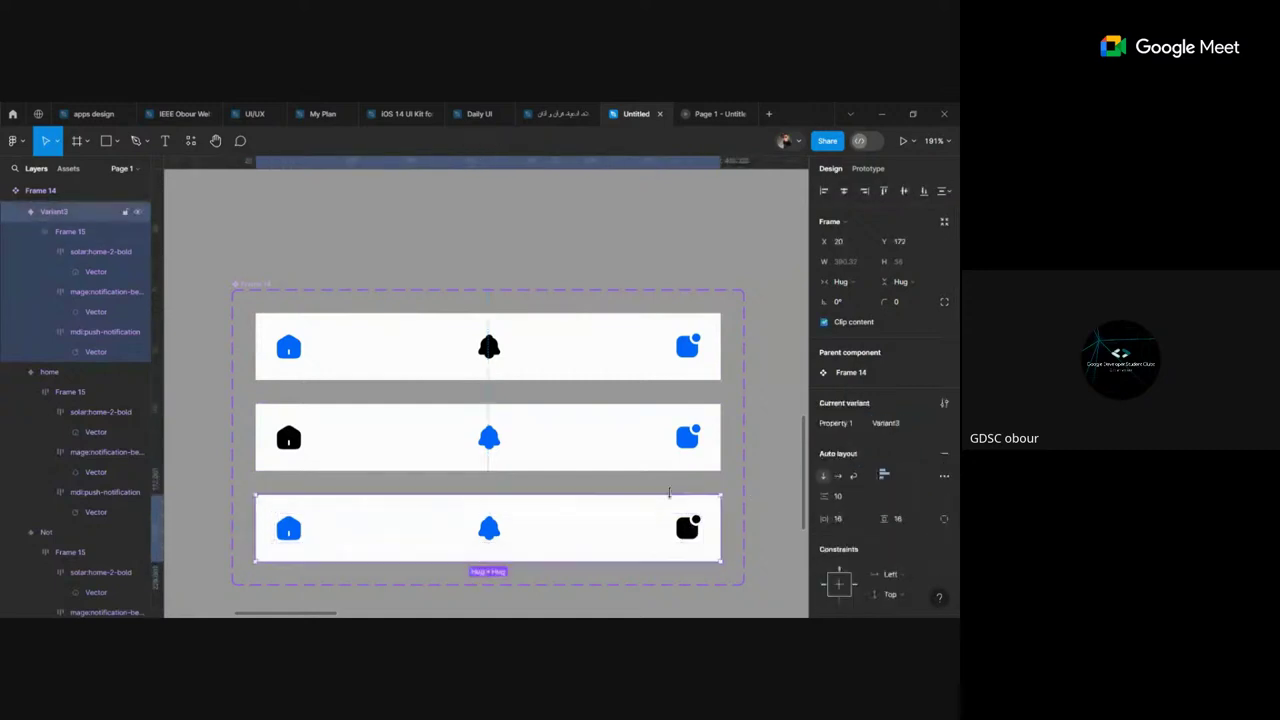
pyautogui.click(884, 424)
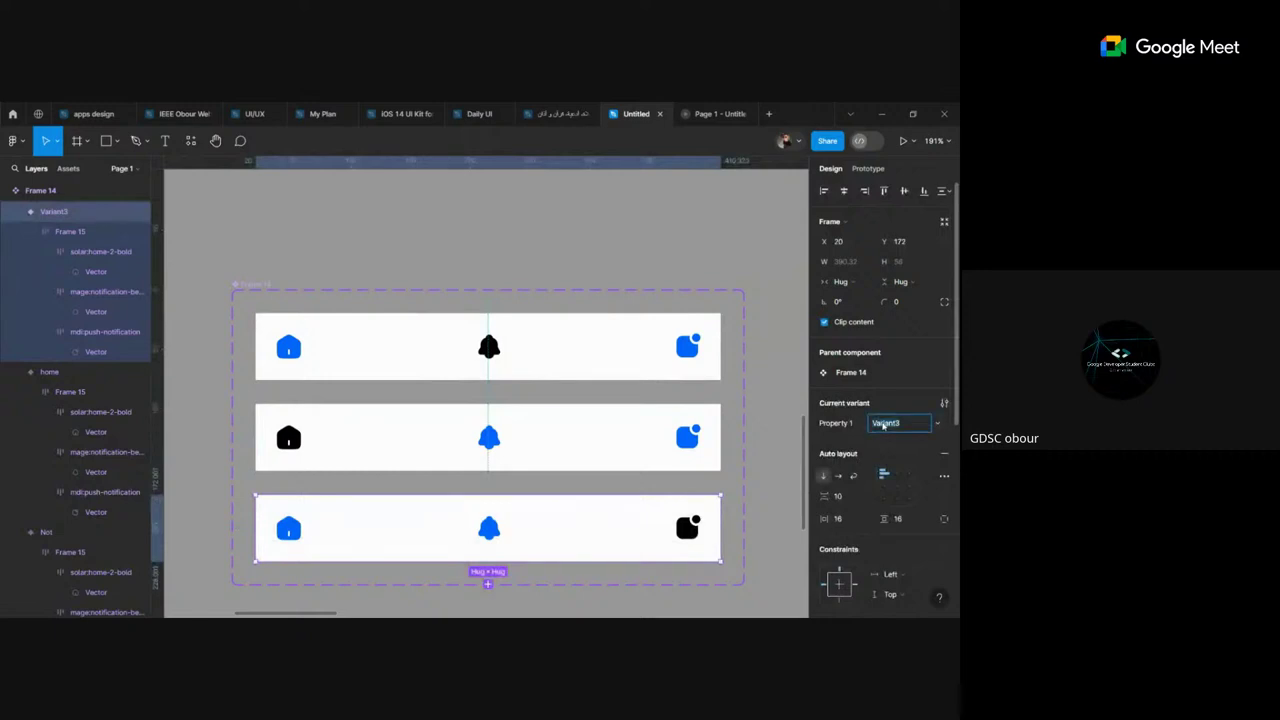
pyautogui.write('app')
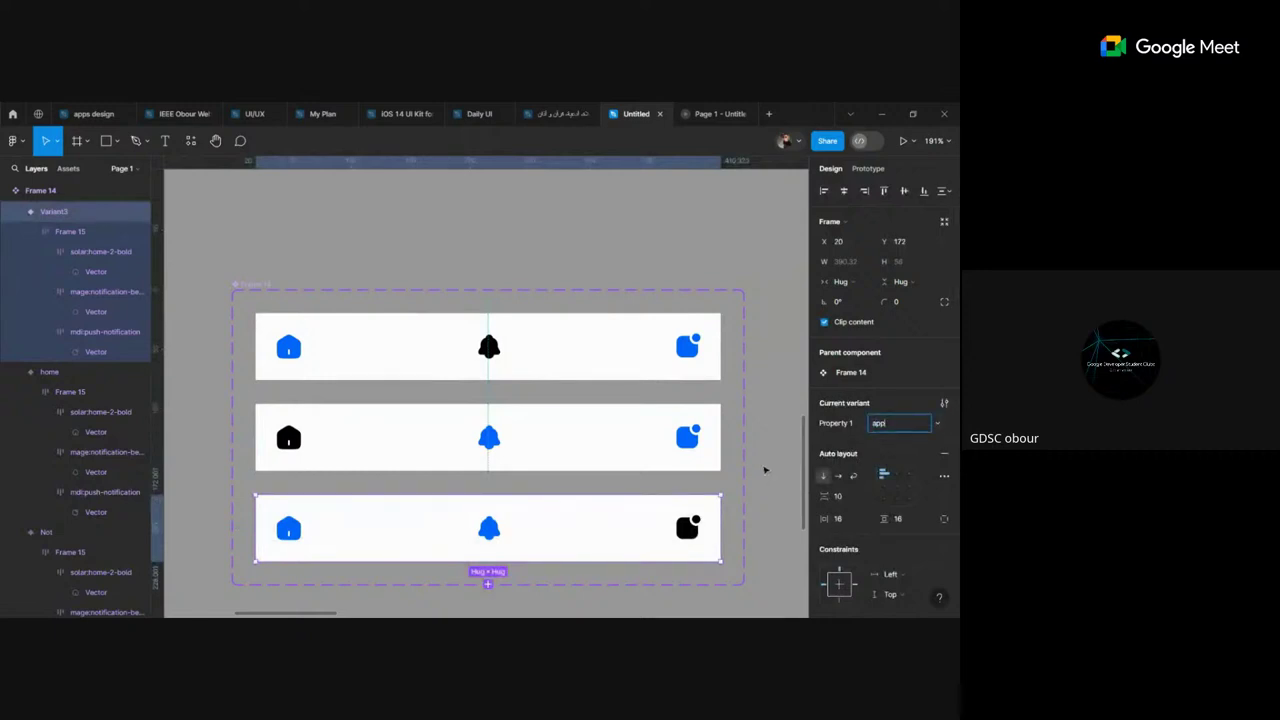
pyautogui.click(765, 469)
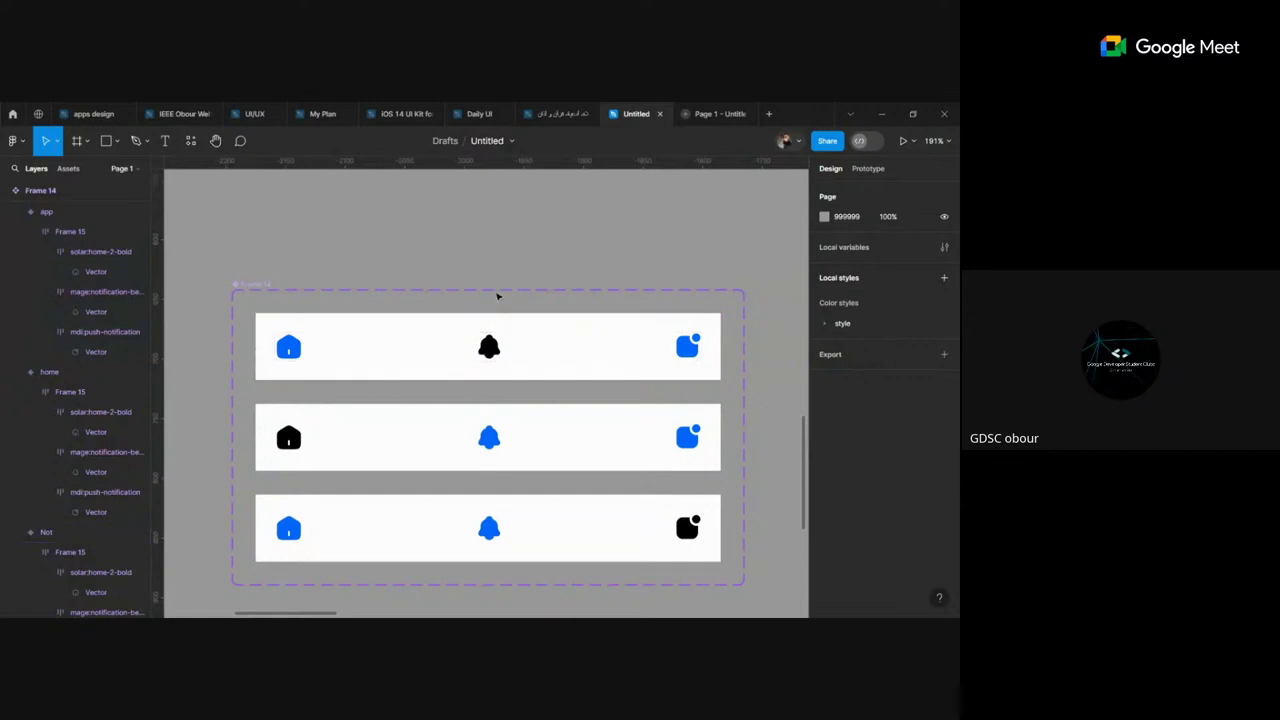
# Step: Check the component set, then select the Not variant for copying
pyautogui.click(266, 284)
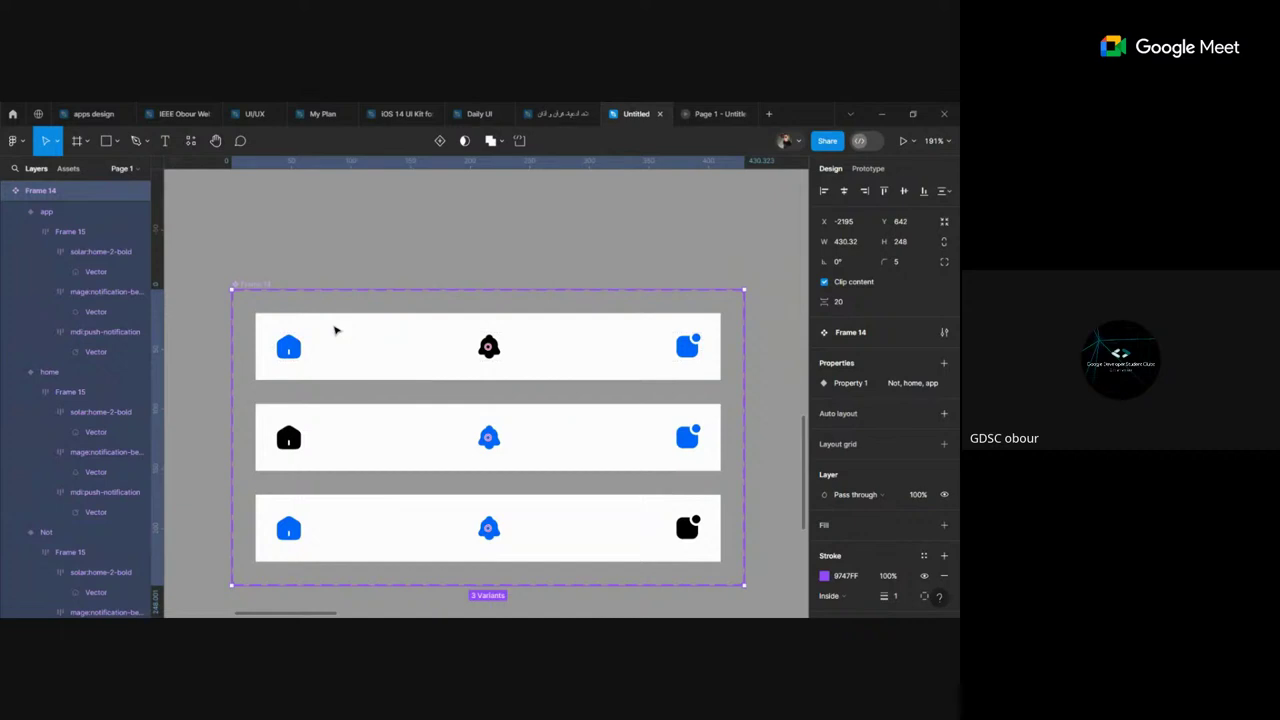
pyautogui.click(336, 330)
pyautogui.press('Escape')
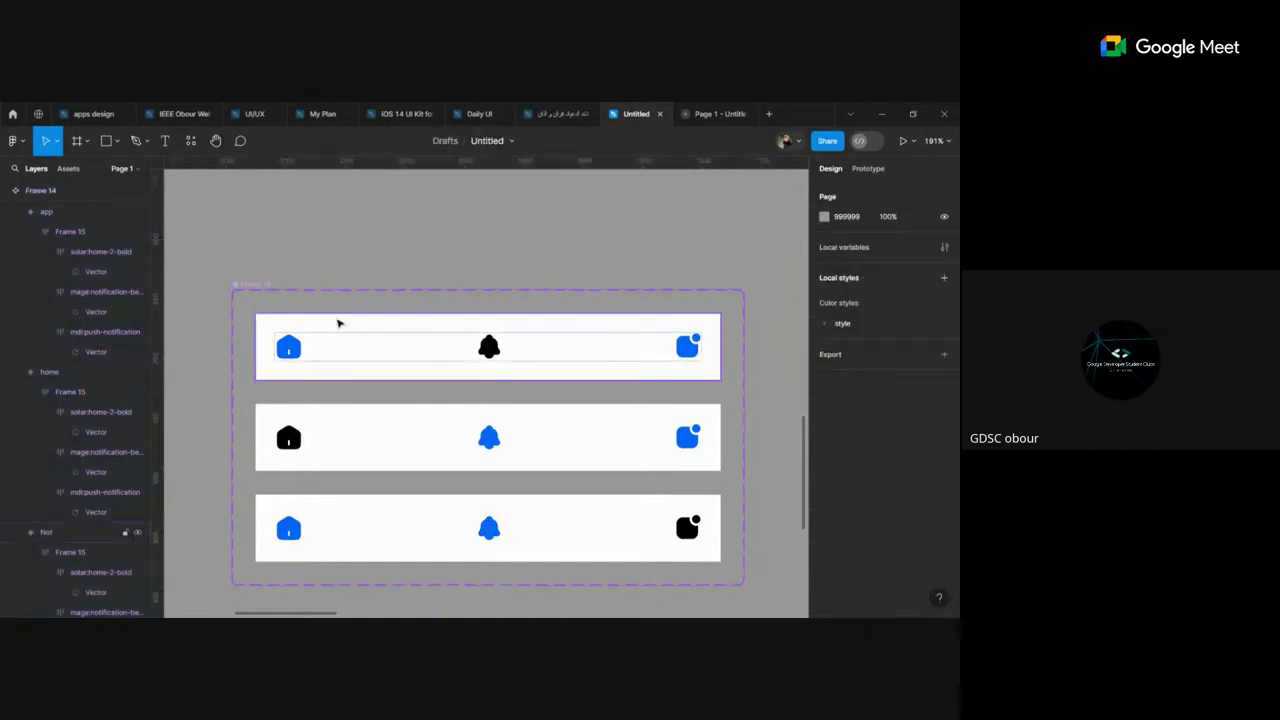
pyautogui.click(338, 323)
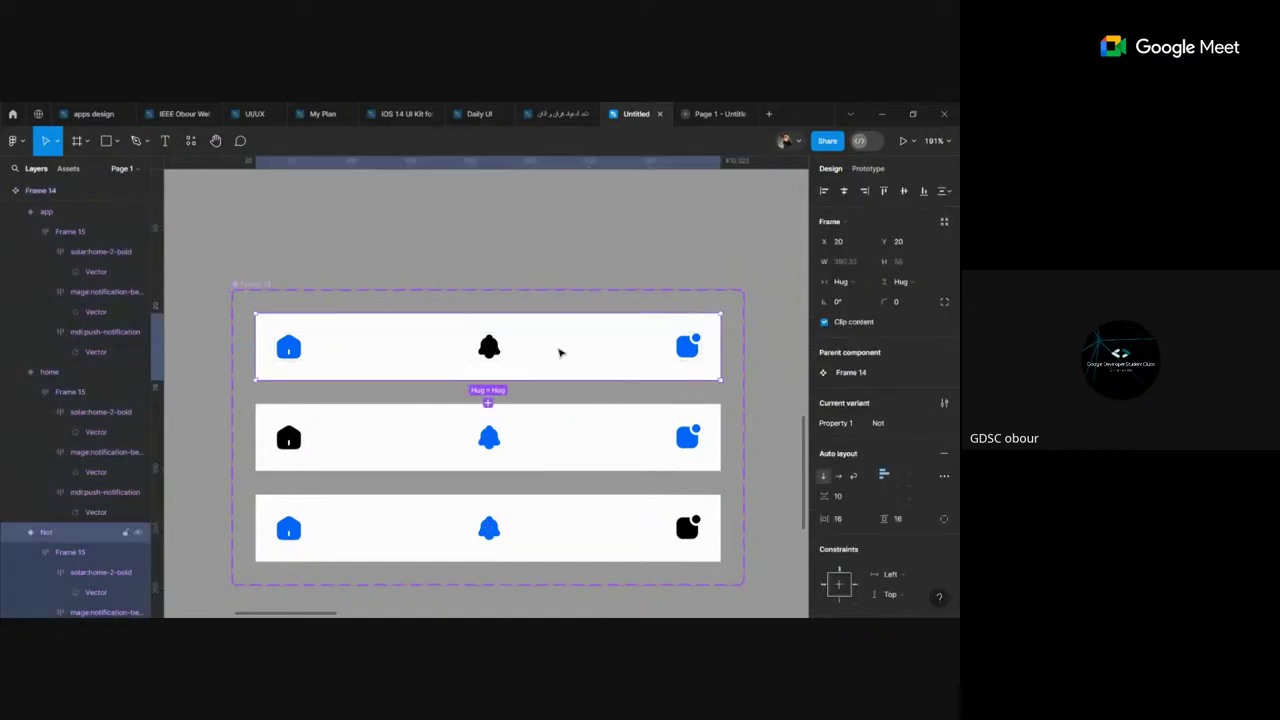
# Step: Place a Not-variant nav-bar instance centred inside Frame 16
pyautogui.moveTo(560, 352)
pyautogui.mouseDown()
pyautogui.moveTo(790, 615)
pyautogui.moveTo(577, 463)
pyautogui.moveTo(537, 393)
pyautogui.moveTo(486, 449)
pyautogui.mouseUp()
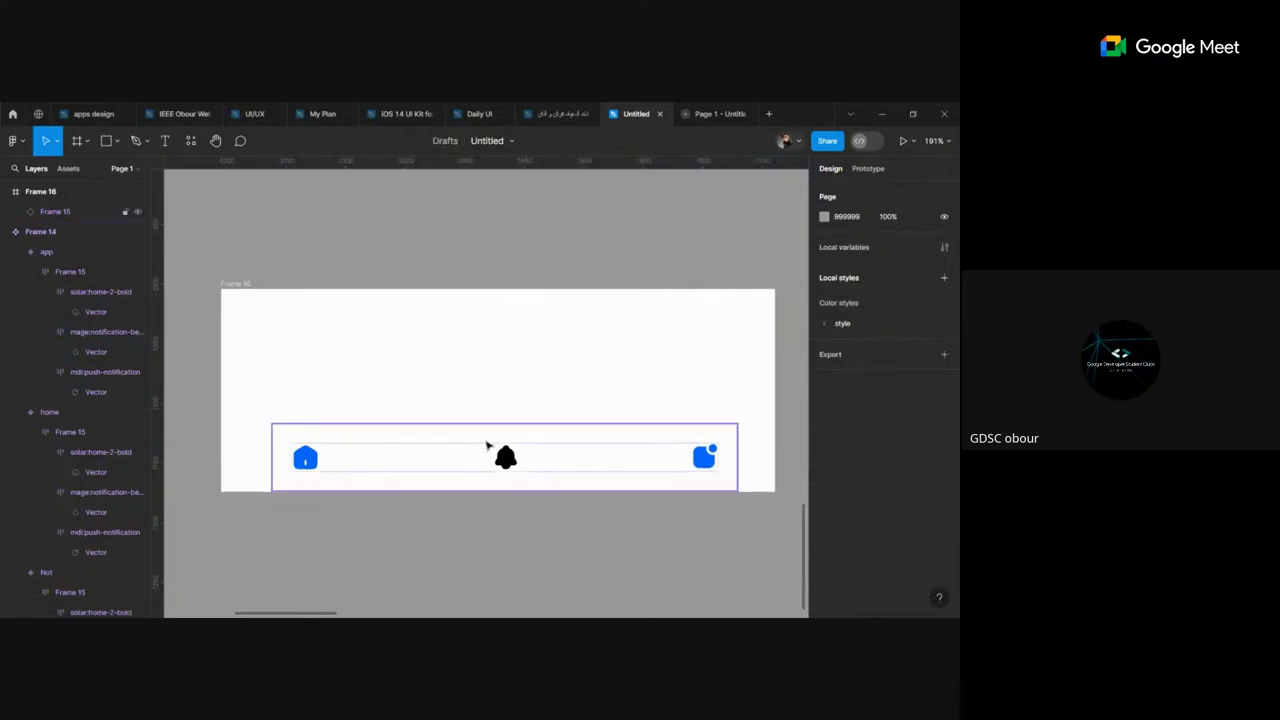
pyautogui.hotkey('ctrl', 'z')
pyautogui.moveTo(457, 407); pyautogui.dragTo(469, 394)
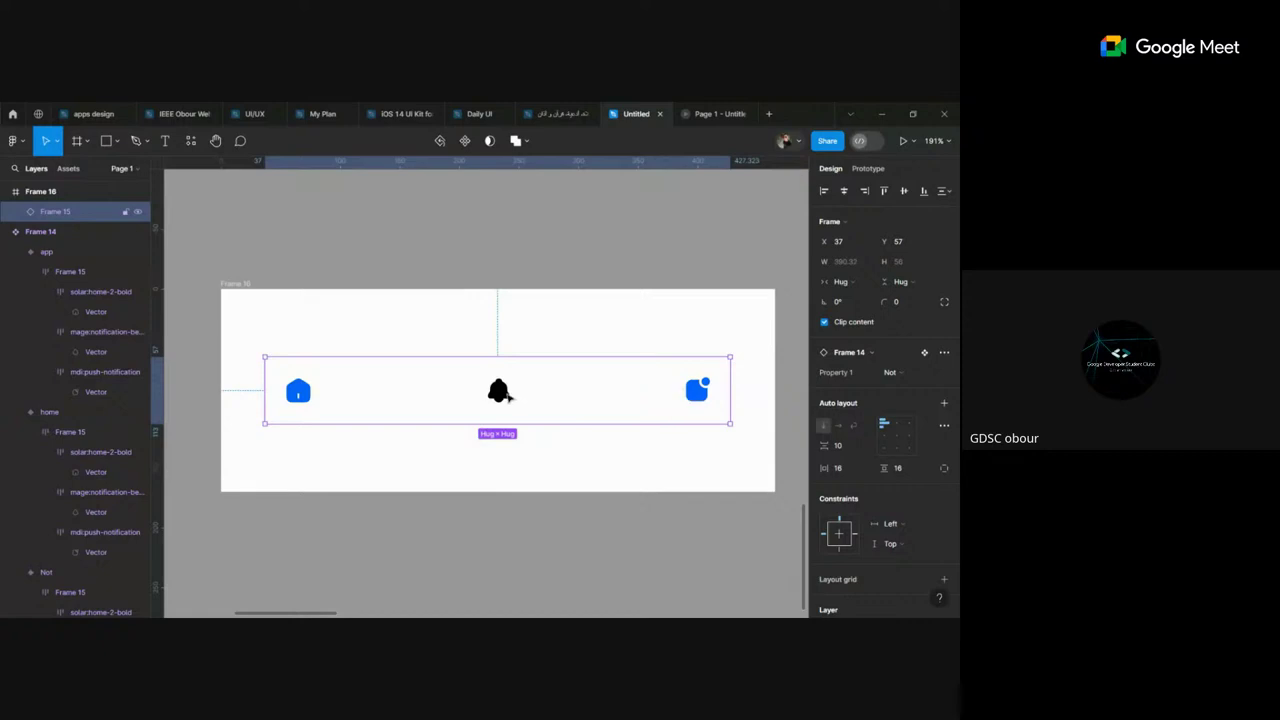
# Step: Cycle the instance's Property 1 through home, app, Not and home, ending on app
pyautogui.click(916, 373)
pyautogui.click(877, 388)
pyautogui.click(912, 373)
pyautogui.click(870, 388)
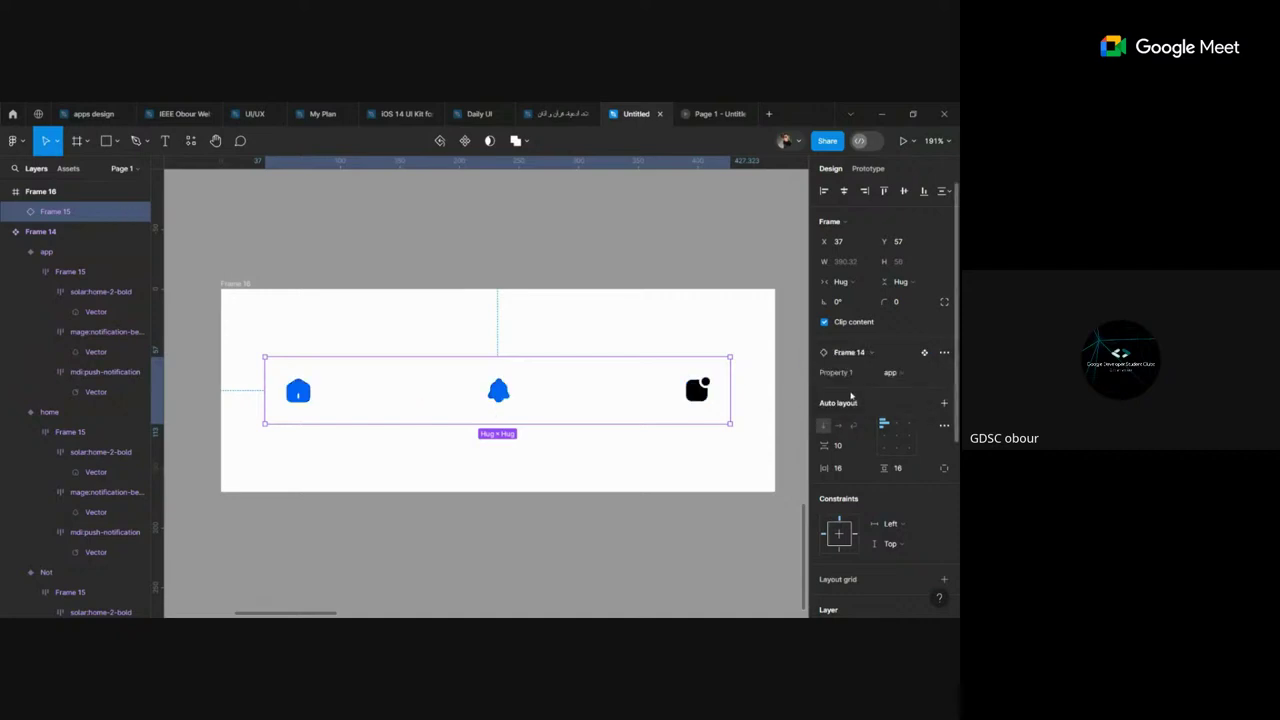
pyautogui.click(880, 375)
pyautogui.click(880, 342)
pyautogui.click(902, 374)
pyautogui.click(877, 388)
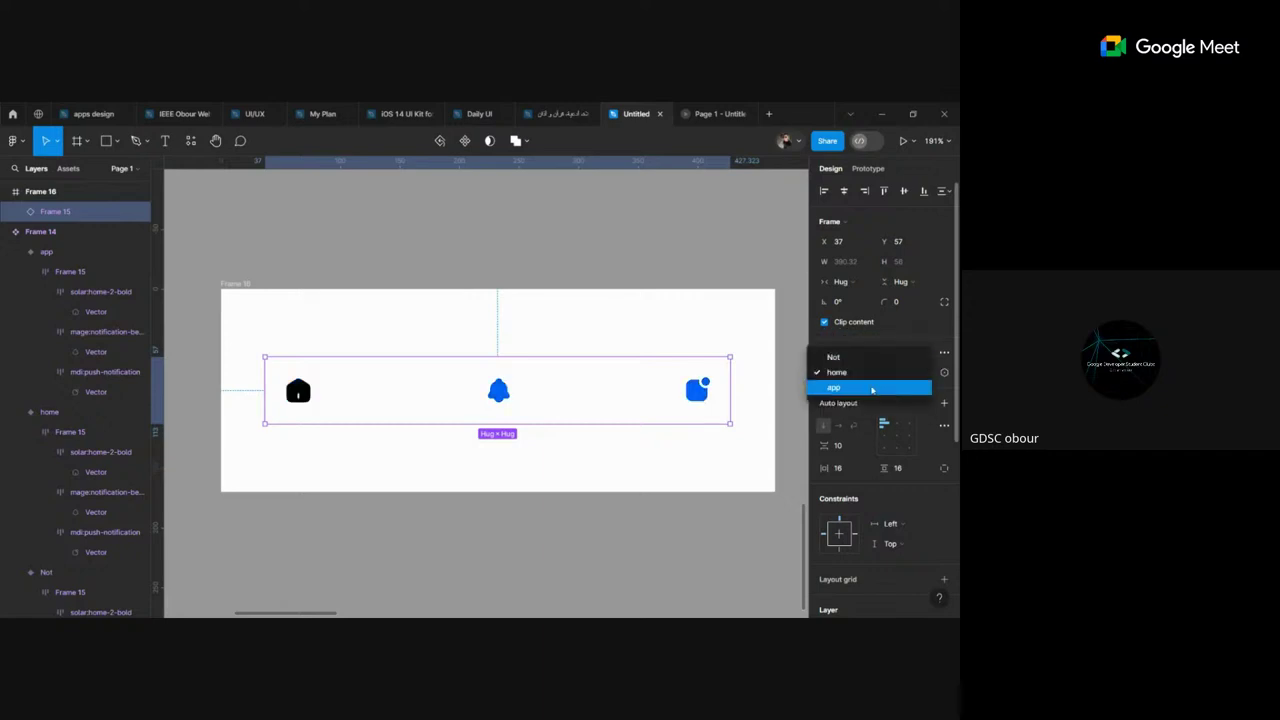
pyautogui.click(870, 387)
pyautogui.scroll(-3, 607, 315)
pyautogui.scroll(-2, 607, 315)
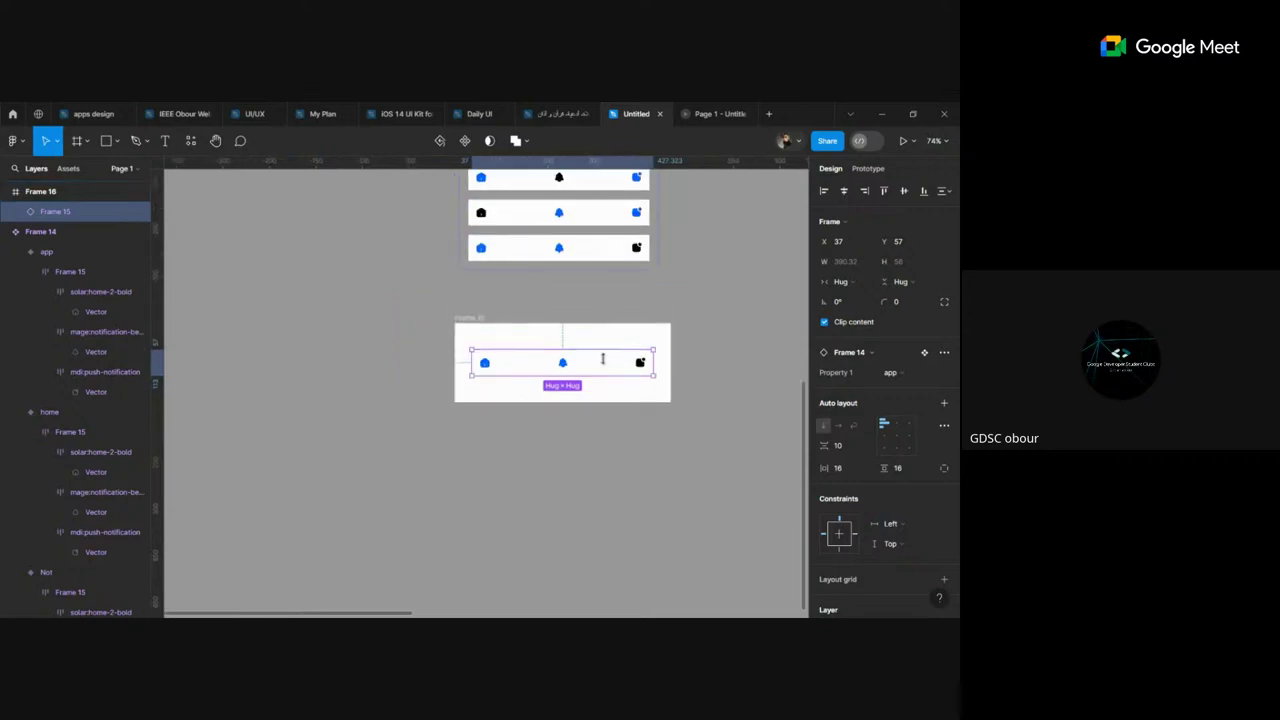
# Step: Move the nav-bar instance onto the first phone screen, aligned bottom and centred horizontally
pyautogui.moveTo(640, 363)
pyautogui.mouseDown()
pyautogui.moveTo(879, 106)
pyautogui.moveTo(583, 290)
pyautogui.mouseUp()
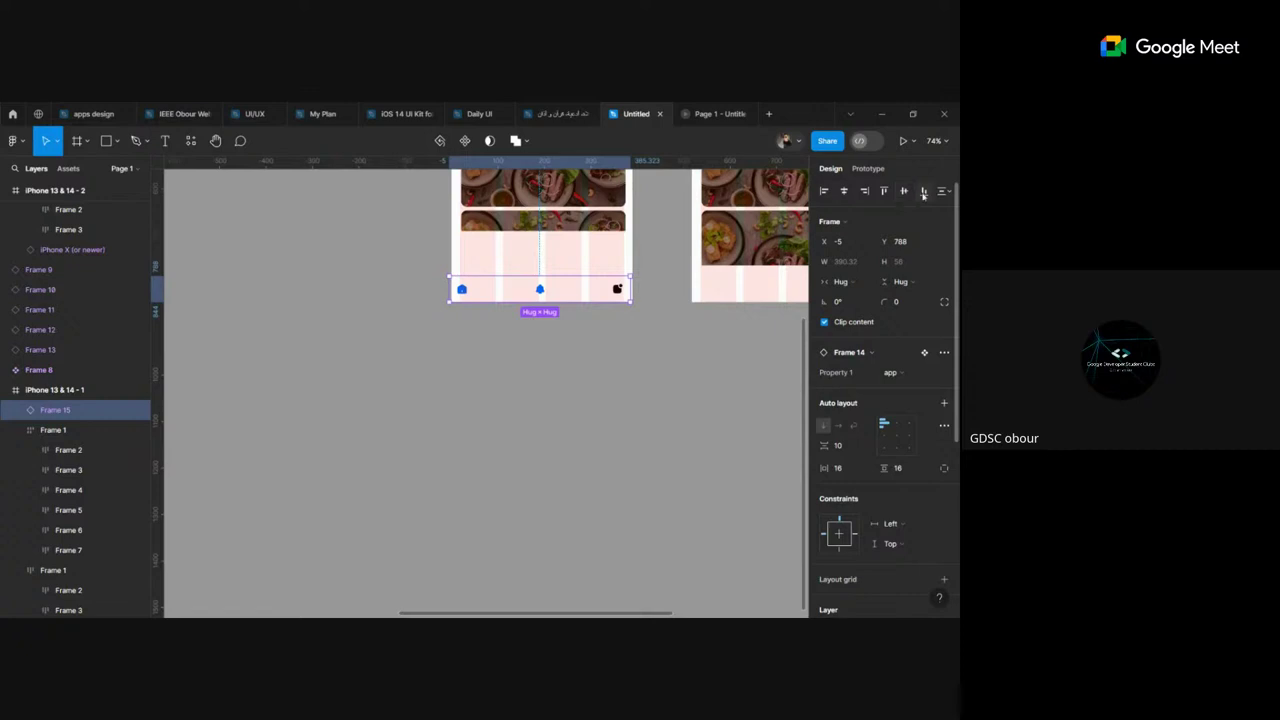
pyautogui.click(923, 191)
pyautogui.click(843, 191)
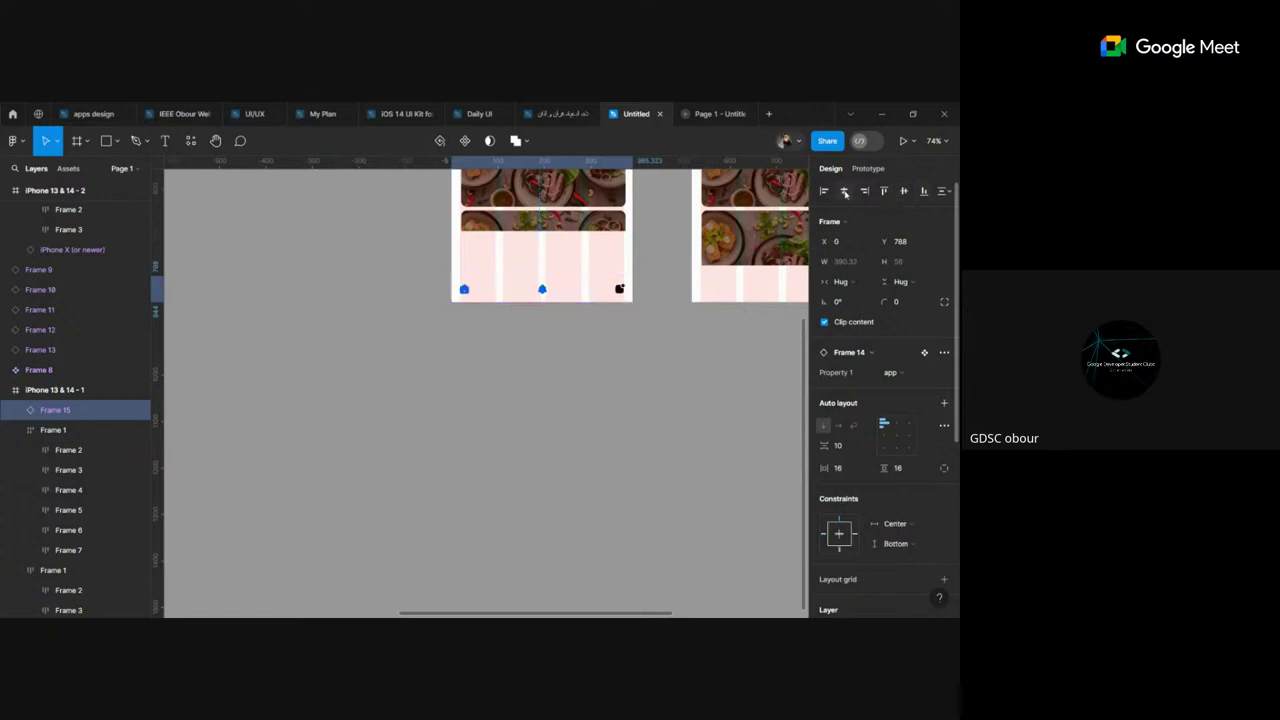
pyautogui.scroll(2, 641, 348)
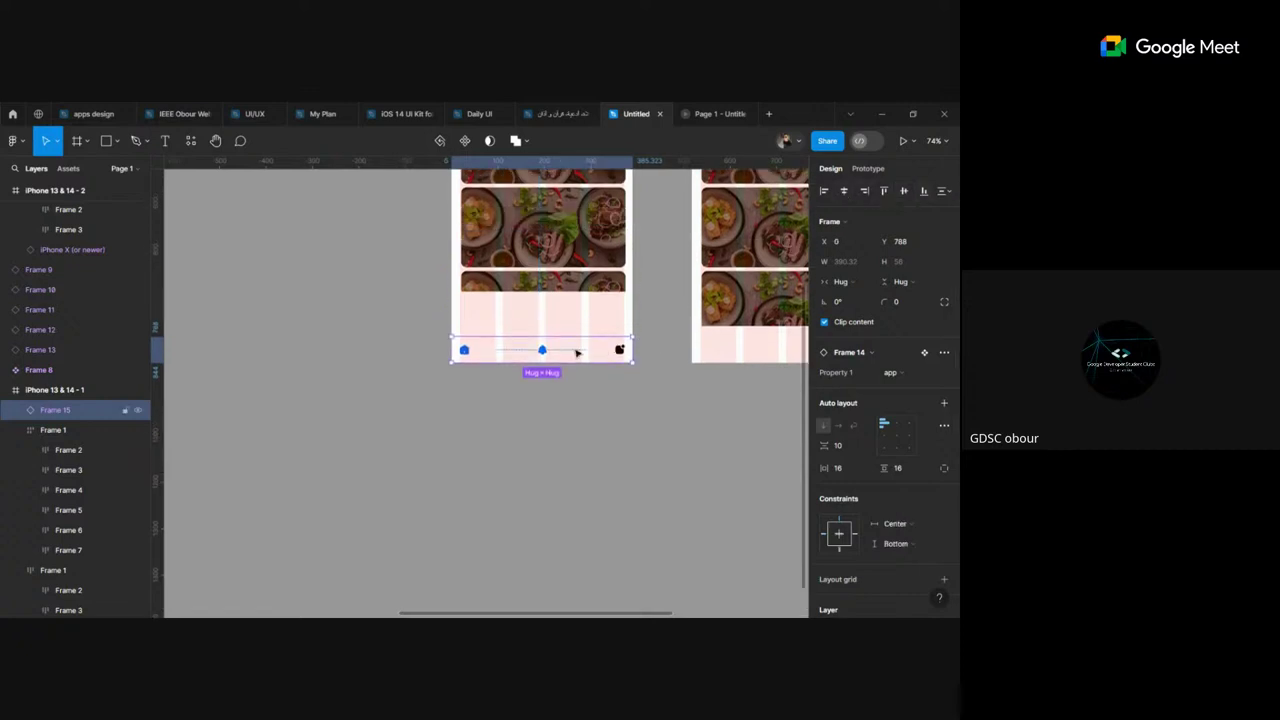
# Step: Duplicate the nav bar onto the second and third phone screens, aligned to the bottom
pyautogui.hotkey('ctrl', 'd')
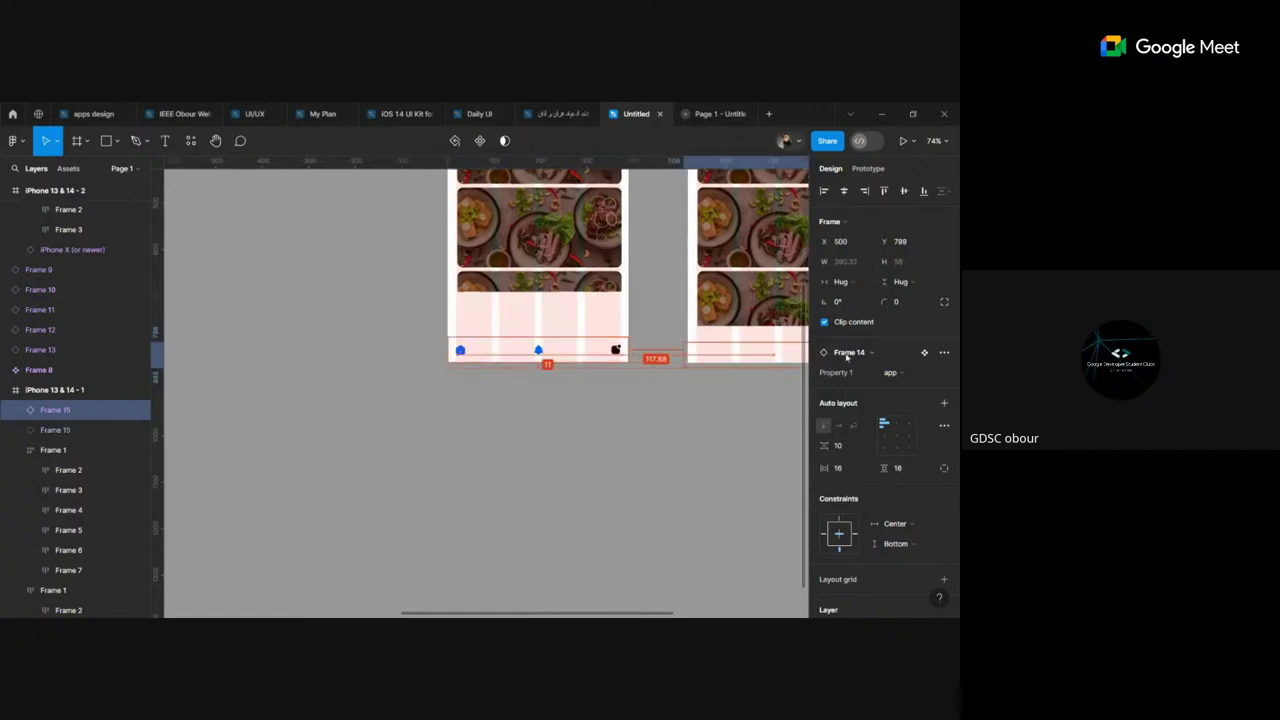
pyautogui.moveTo(847, 357)
pyautogui.mouseDown()
pyautogui.moveTo(638, 350)
pyautogui.moveTo(660, 350)
pyautogui.mouseUp()
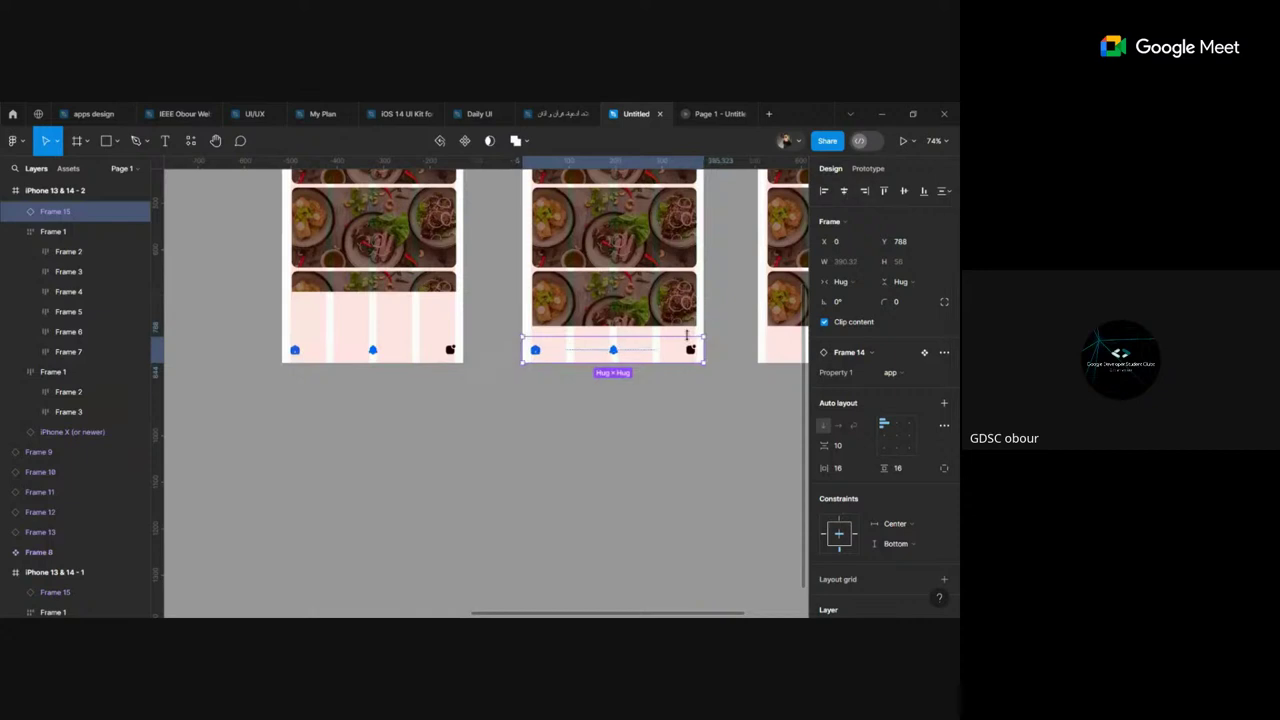
pyautogui.hotkey('ctrl', 'd')
pyautogui.moveTo(680, 352)
pyautogui.mouseDown()
pyautogui.moveTo(908, 353)
pyautogui.moveTo(754, 290)
pyautogui.mouseUp()
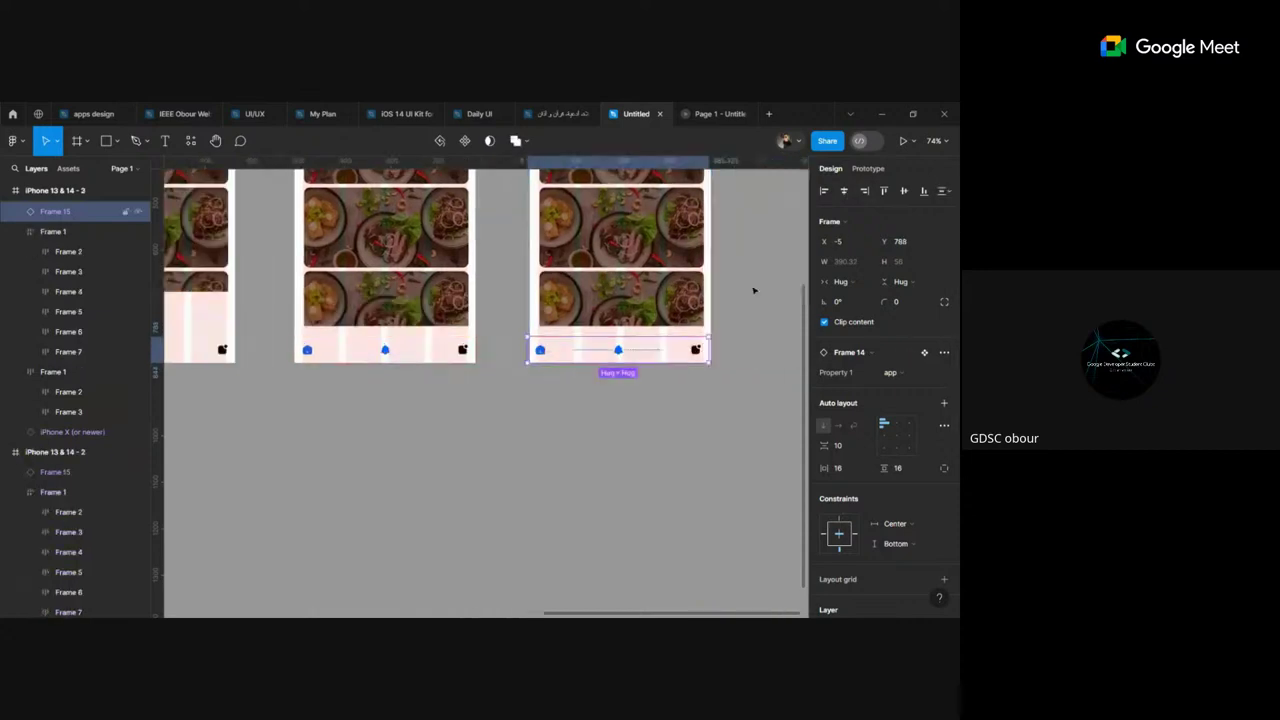
pyautogui.click(903, 190)
pyautogui.click(924, 191)
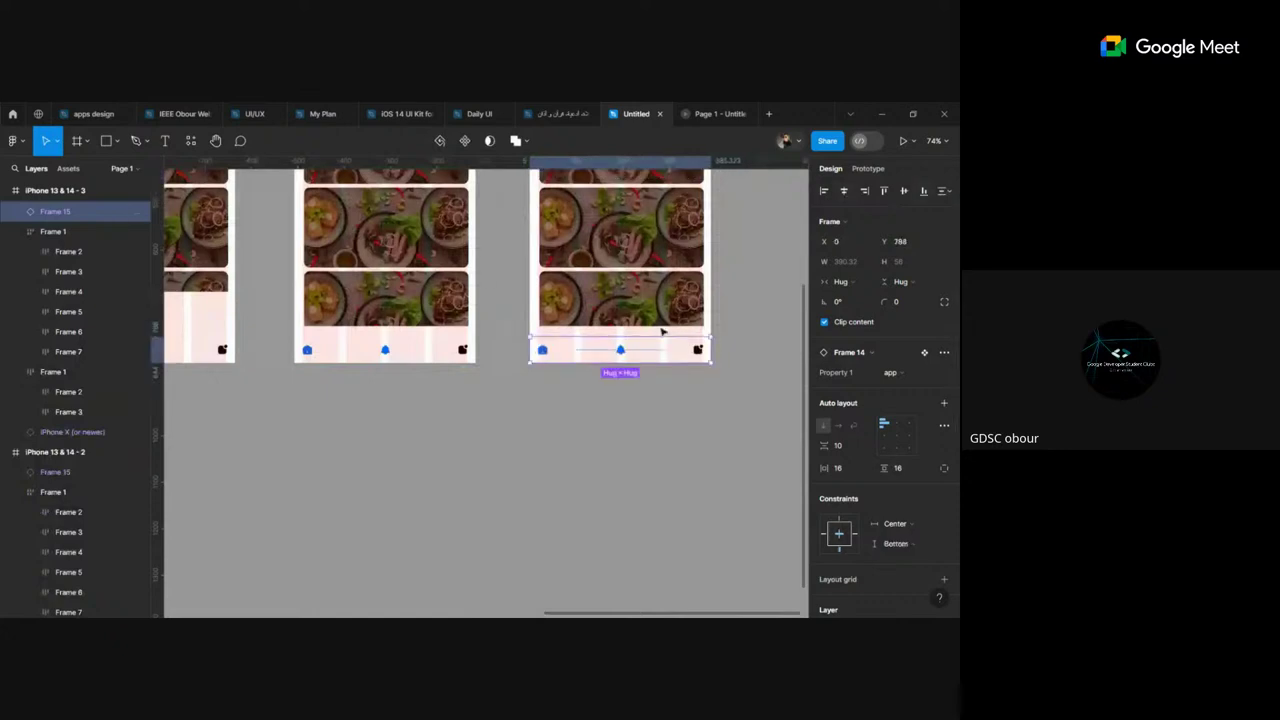
pyautogui.hscroll(-2, 567, 380)
# Step: Set the left phone's nav bar to the home variant
pyautogui.hscroll(-3, 567, 380)
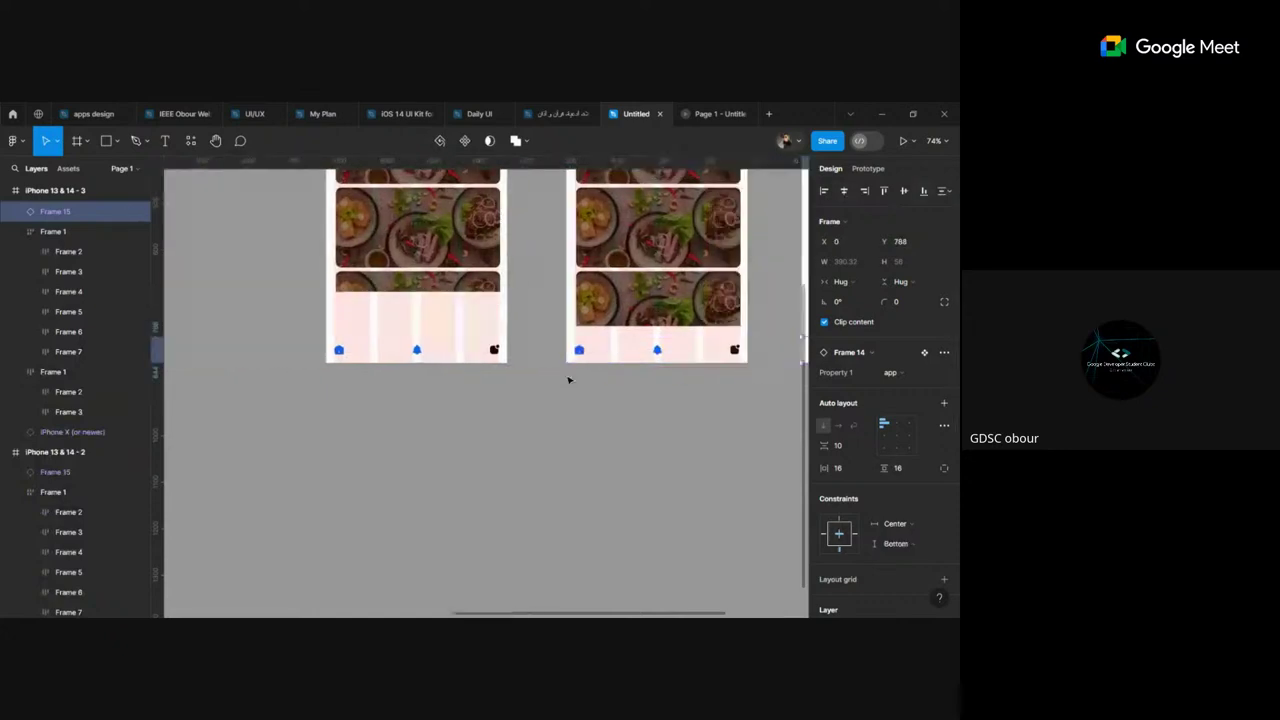
pyautogui.click(455, 350)
pyautogui.click(890, 372)
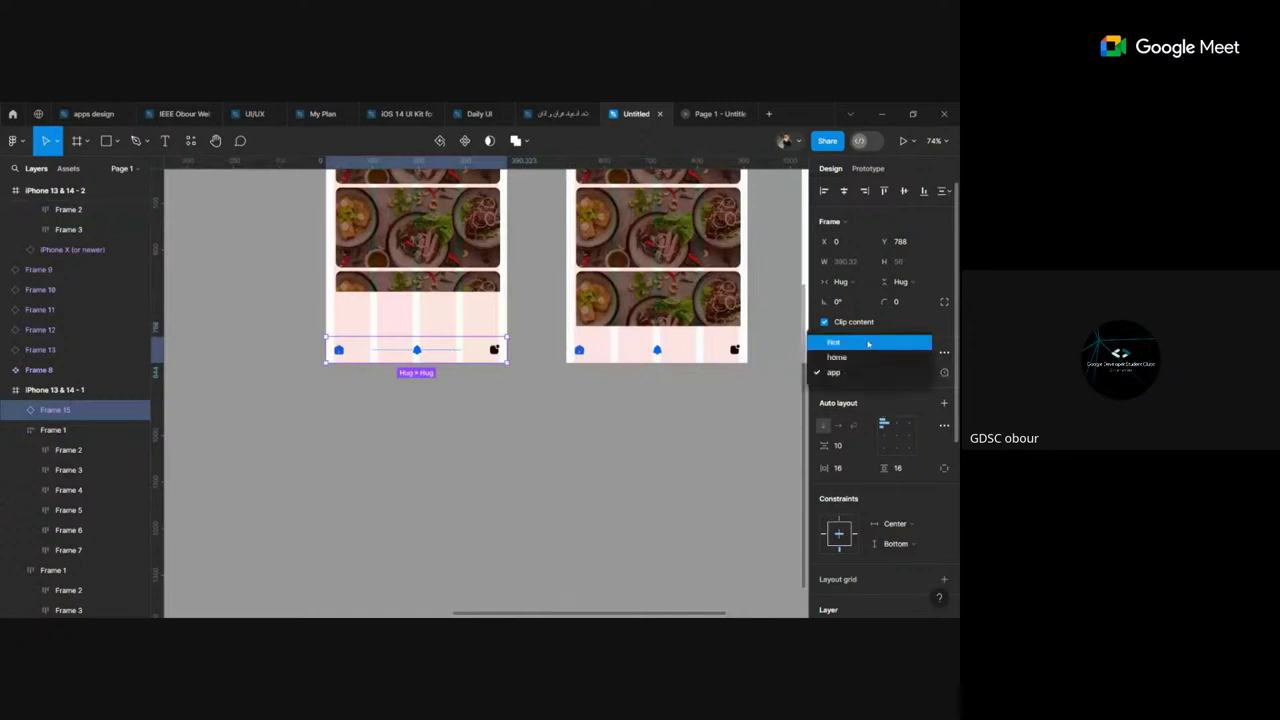
pyautogui.click(868, 343)
pyautogui.click(868, 372)
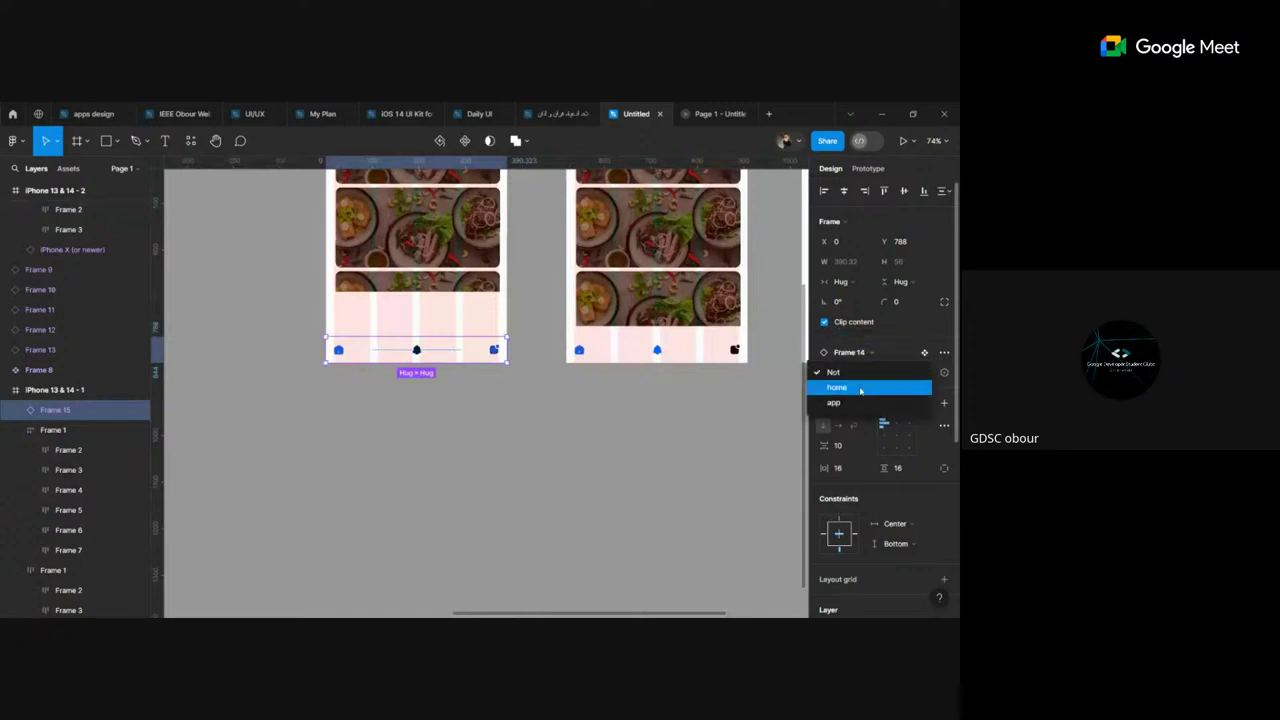
pyautogui.click(866, 387)
pyautogui.click(366, 388)
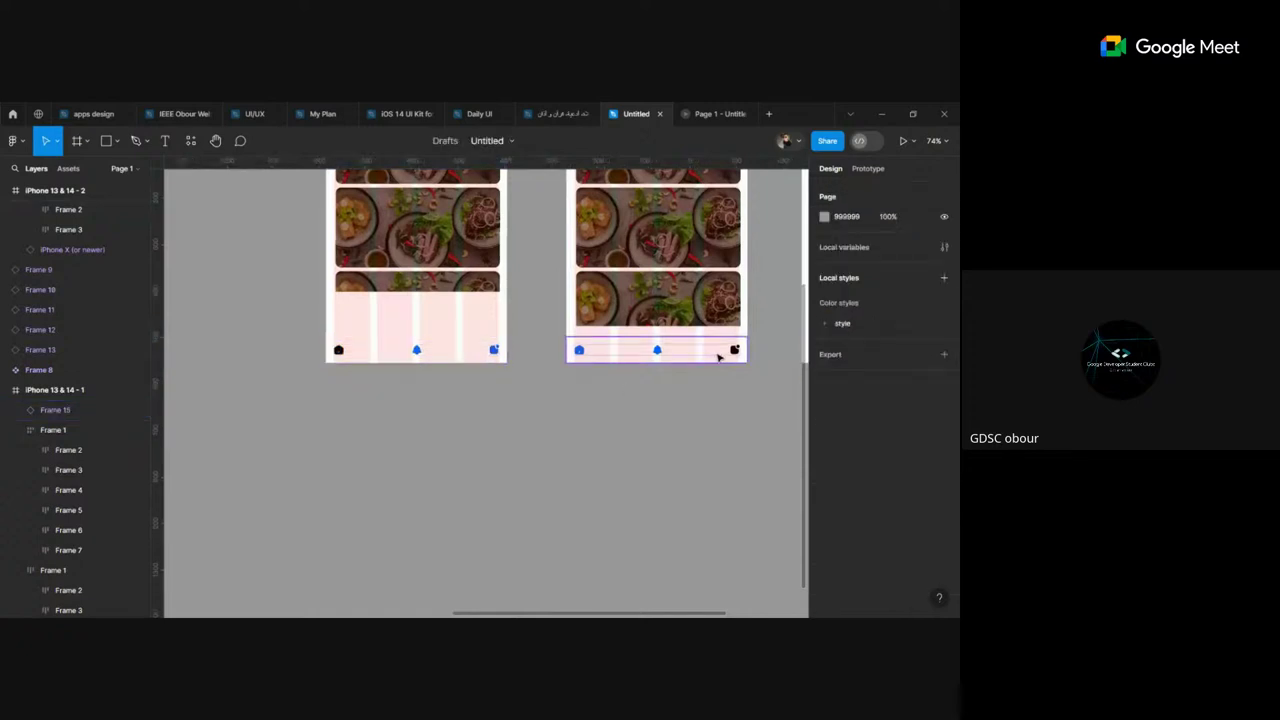
# Step: Set the right phone's nav bar to the Not variant
pyautogui.click(716, 357)
pyautogui.click(918, 378)
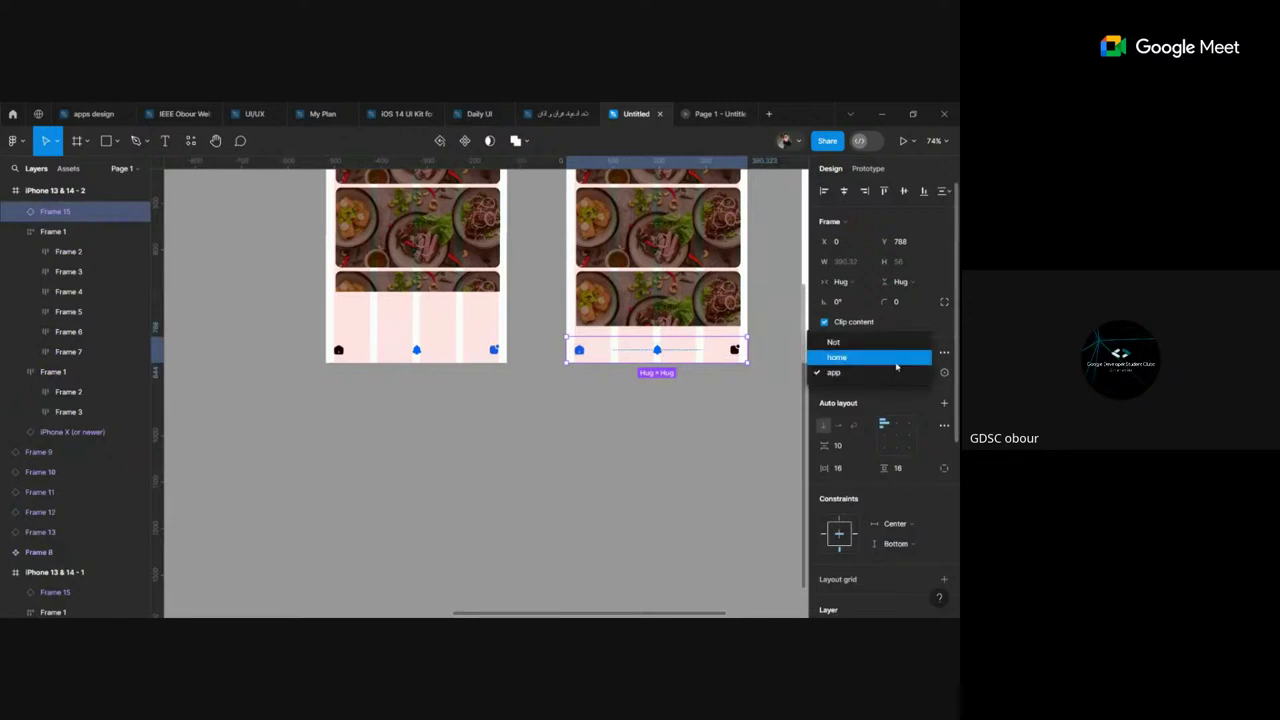
pyautogui.click(862, 342)
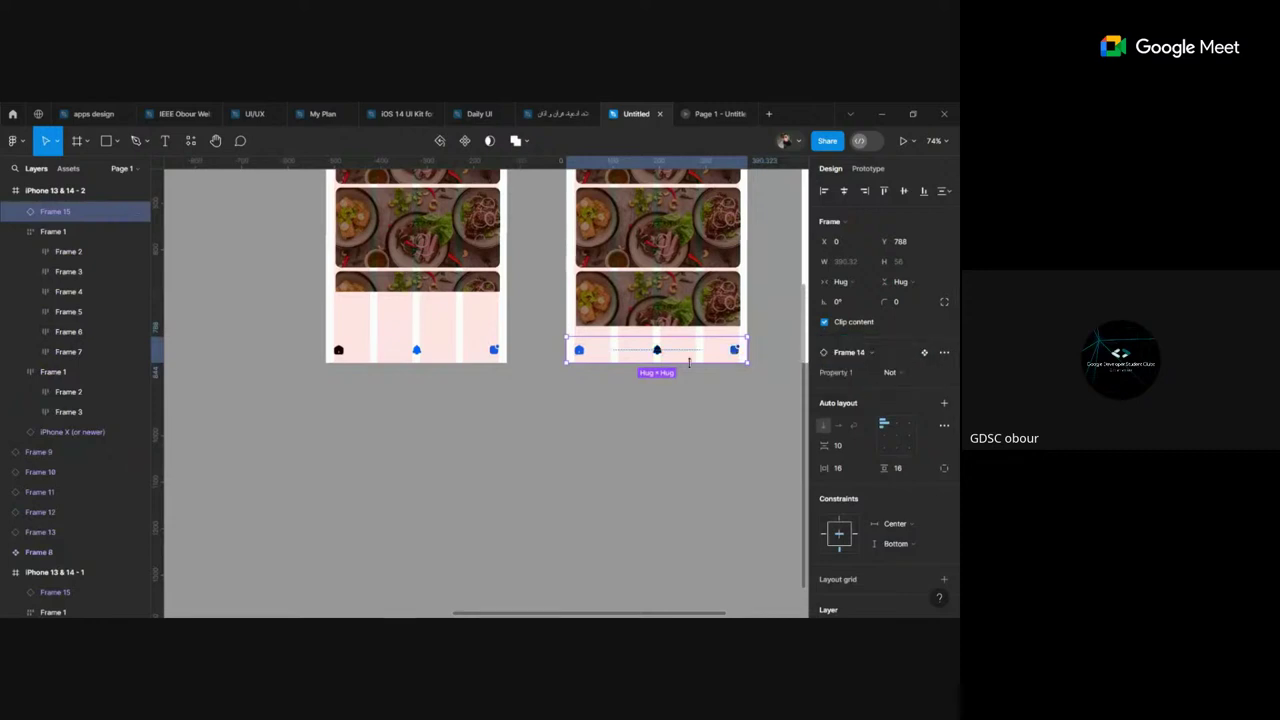
# Step: Duplicate the phone screen and set the copy's nav bar to the app variant
pyautogui.hotkey('ctrl', 'd')
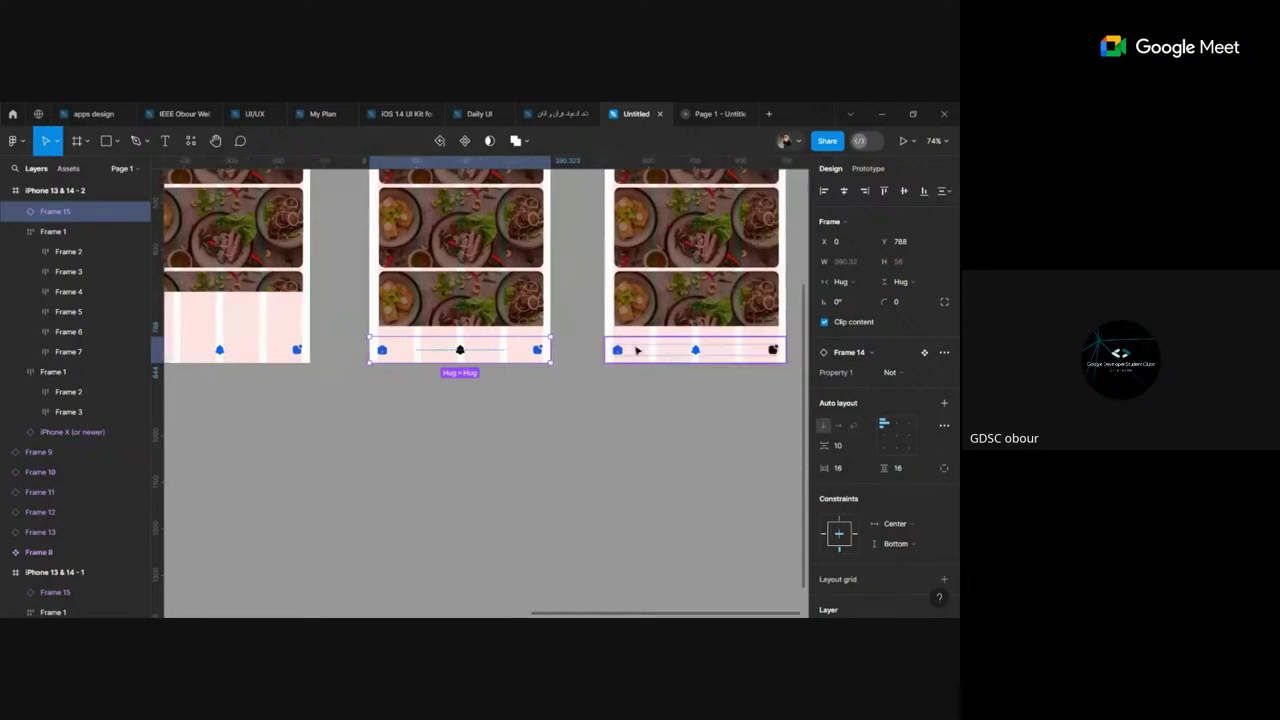
pyautogui.click(906, 374)
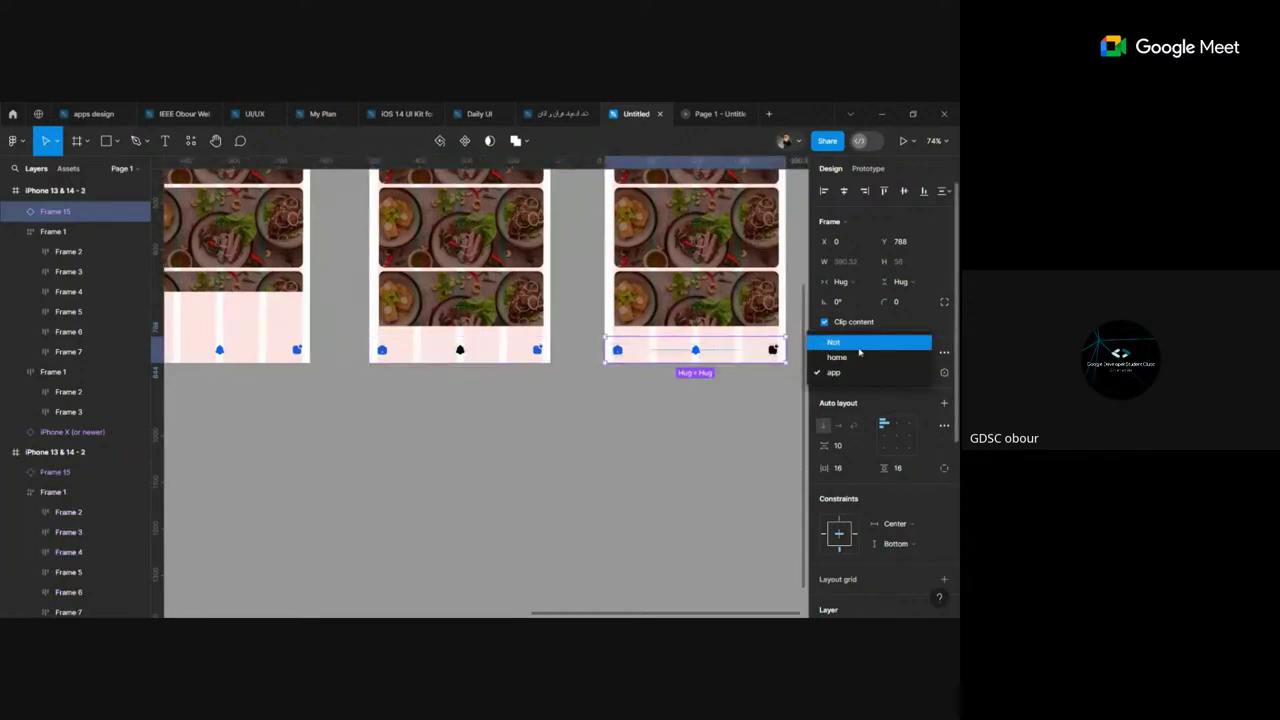
pyautogui.click(858, 349)
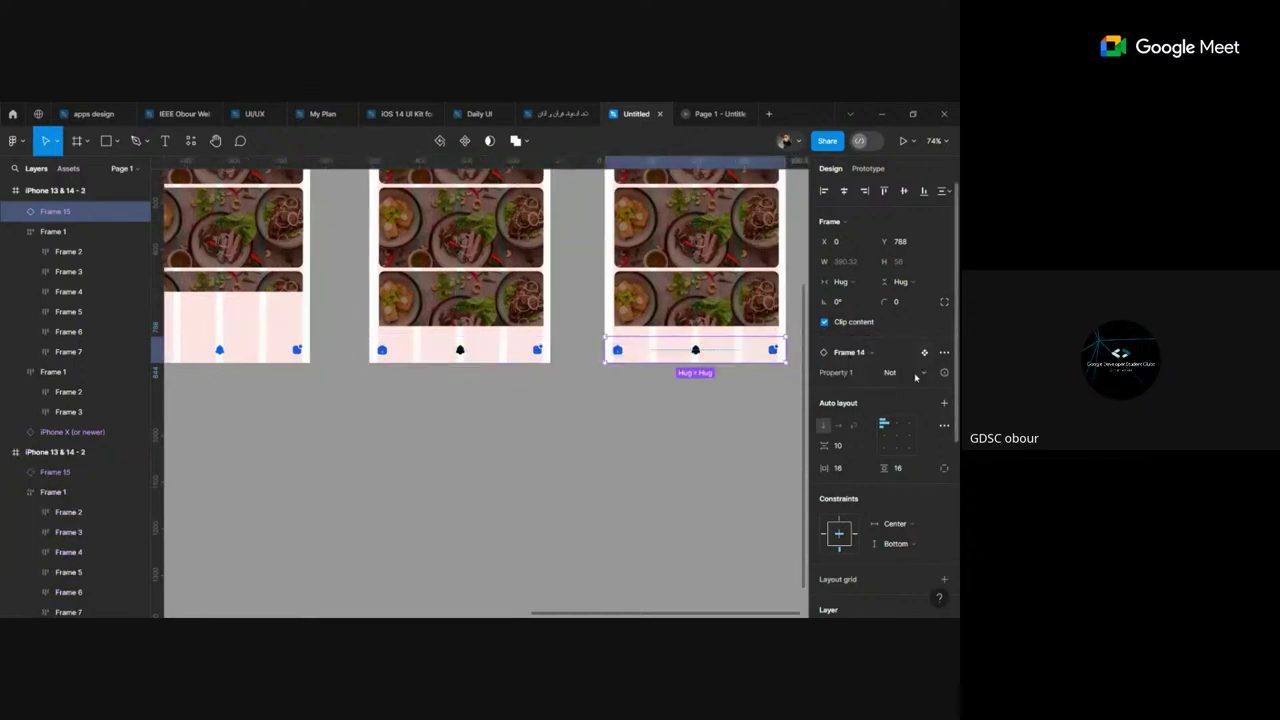
pyautogui.click(880, 372)
pyautogui.click(866, 402)
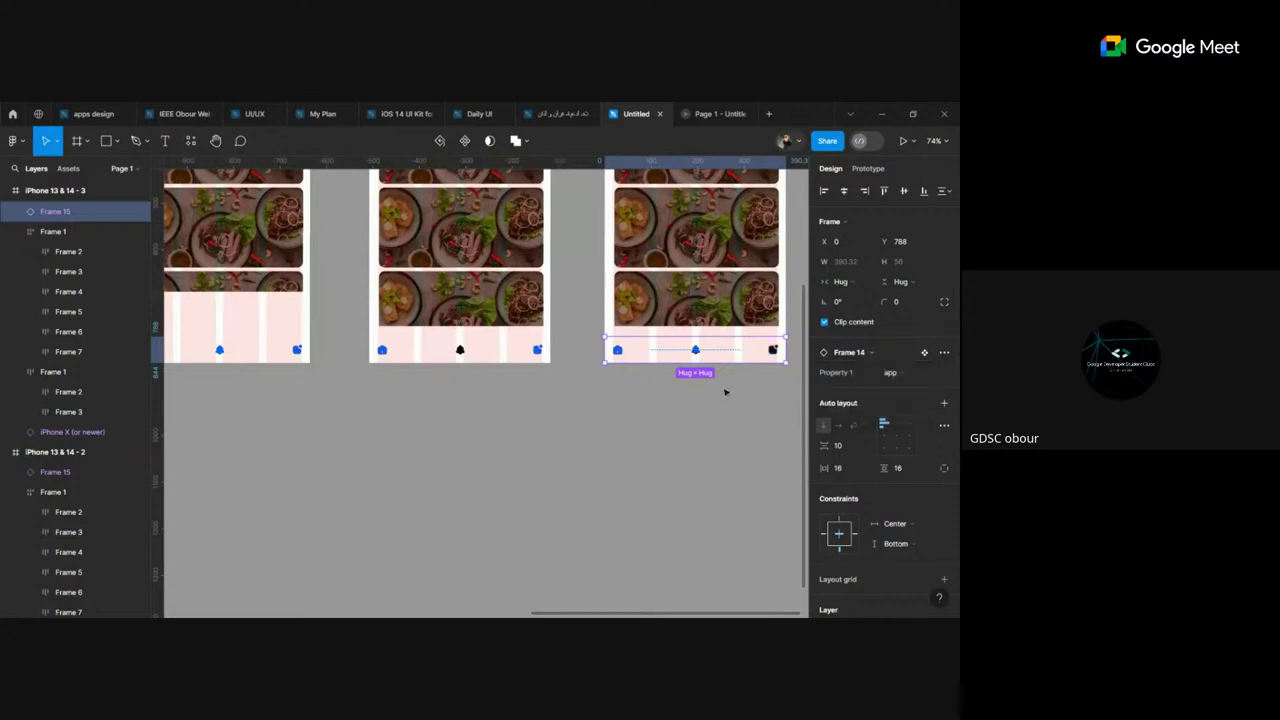
pyautogui.click(726, 392)
# Step: Check the nav-bar component set, then expand the 'style' colour group under Local styles
pyautogui.scroll(-5, 726, 392)
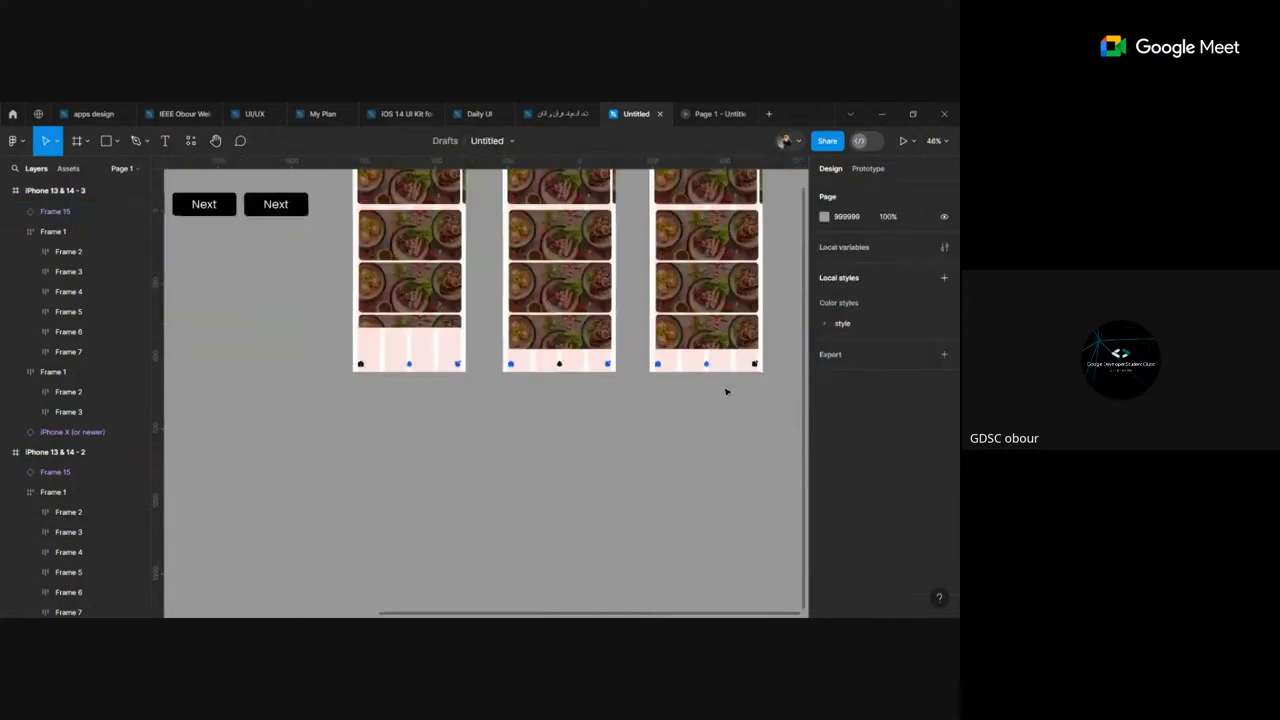
pyautogui.scroll(3, 726, 392)
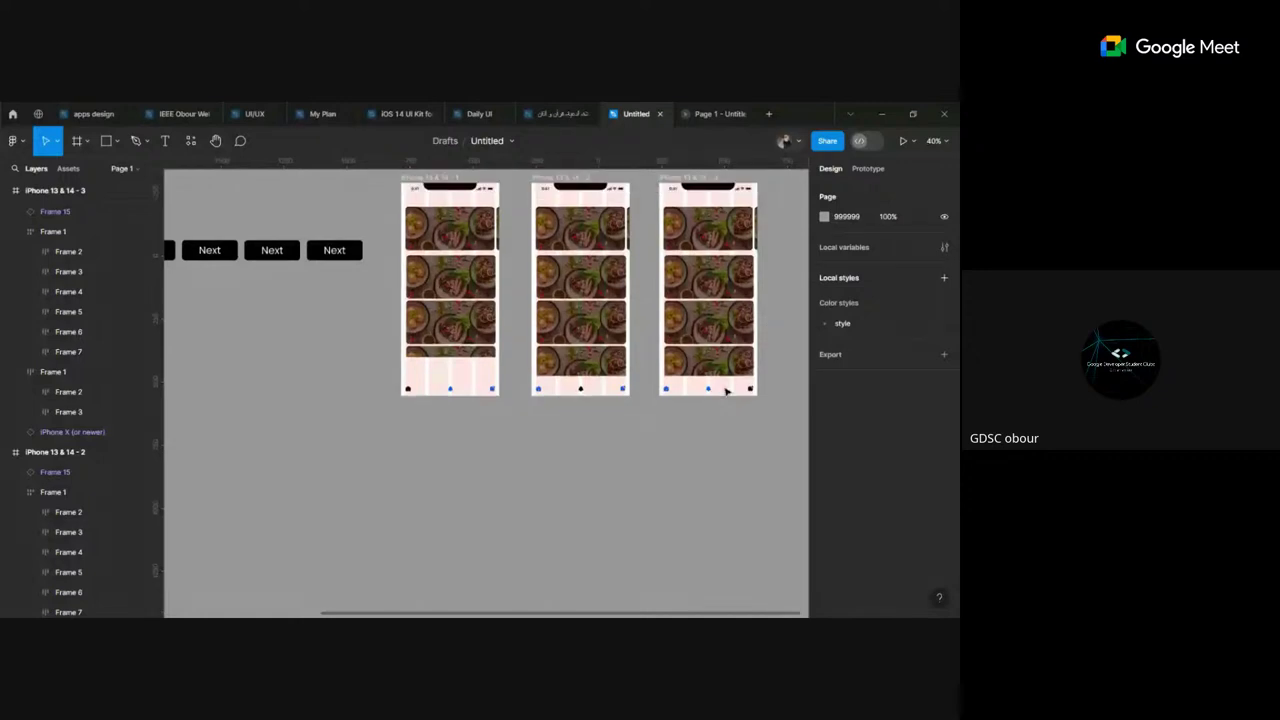
pyautogui.hscroll(-4, 484, 453)
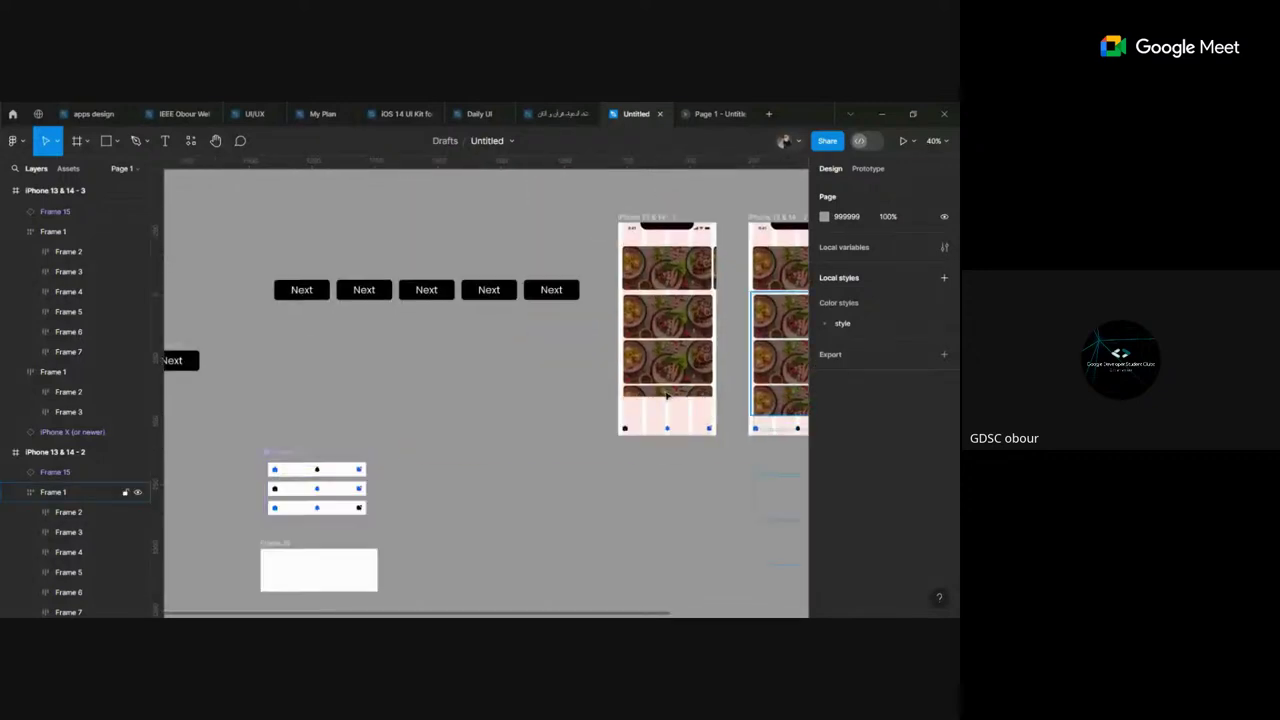
pyautogui.click(302, 452)
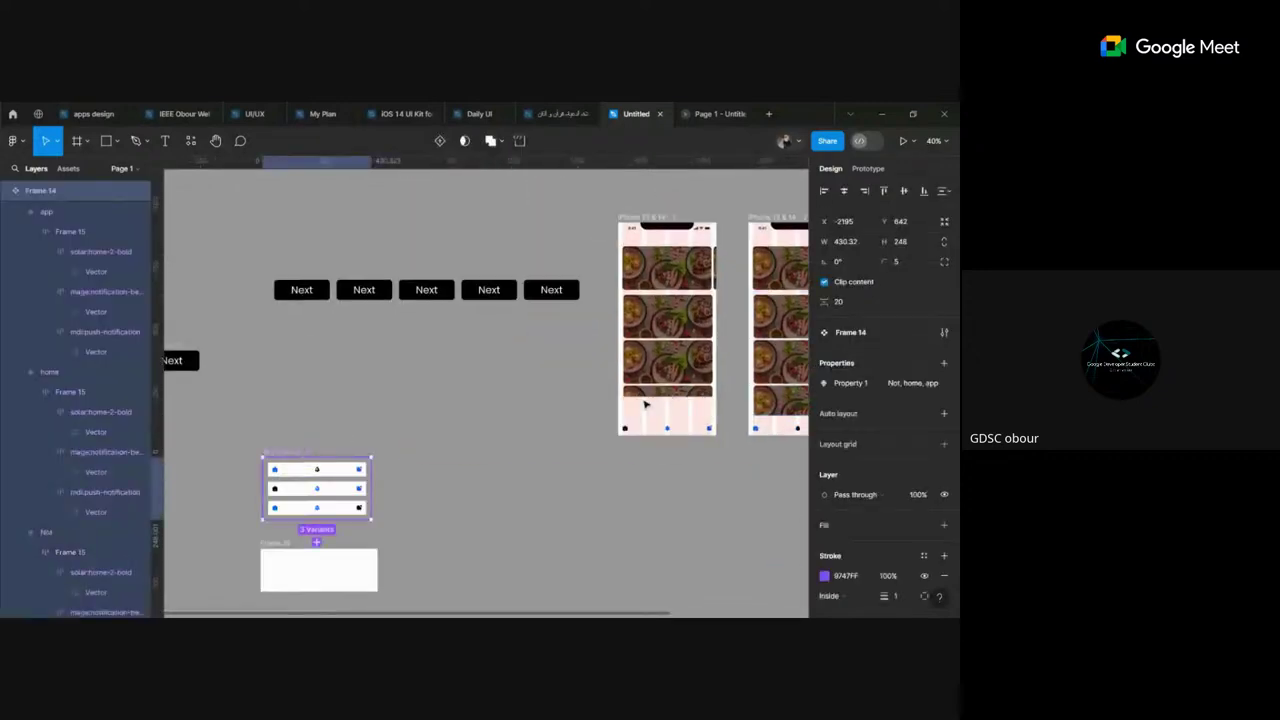
pyautogui.scroll(-2, 660, 494)
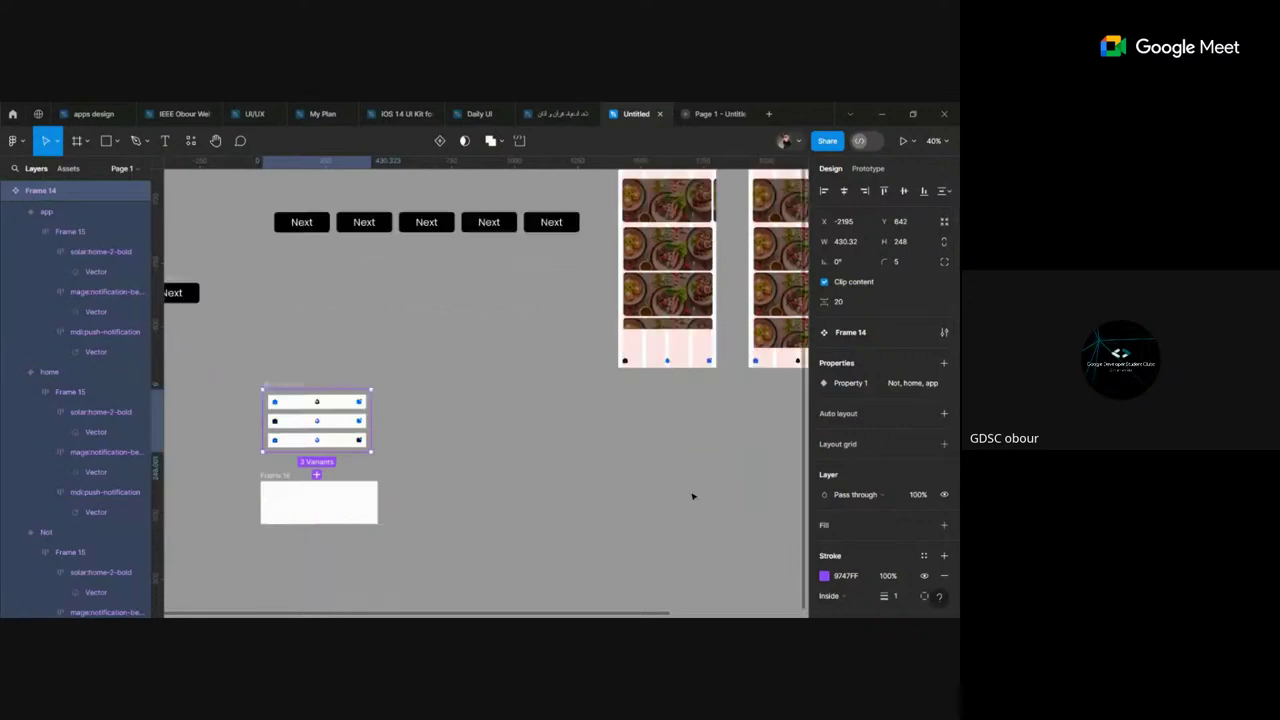
pyautogui.click(717, 523)
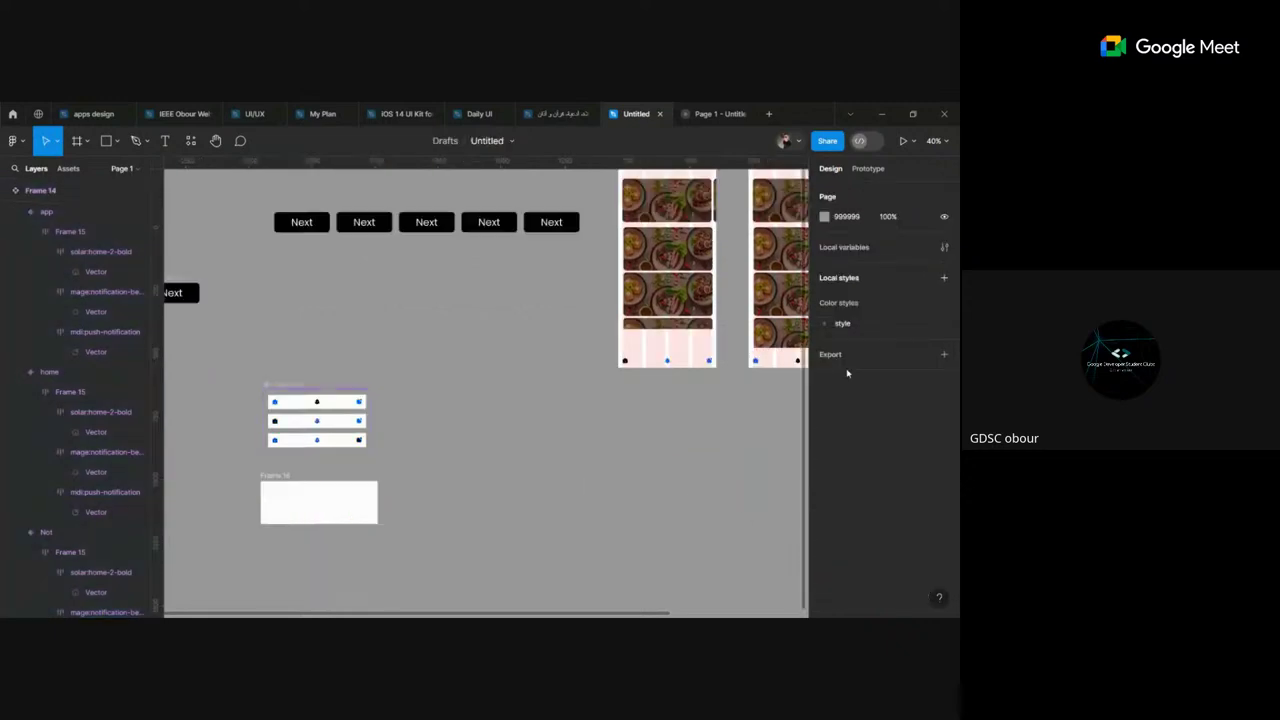
pyautogui.scroll(-3, 477, 320)
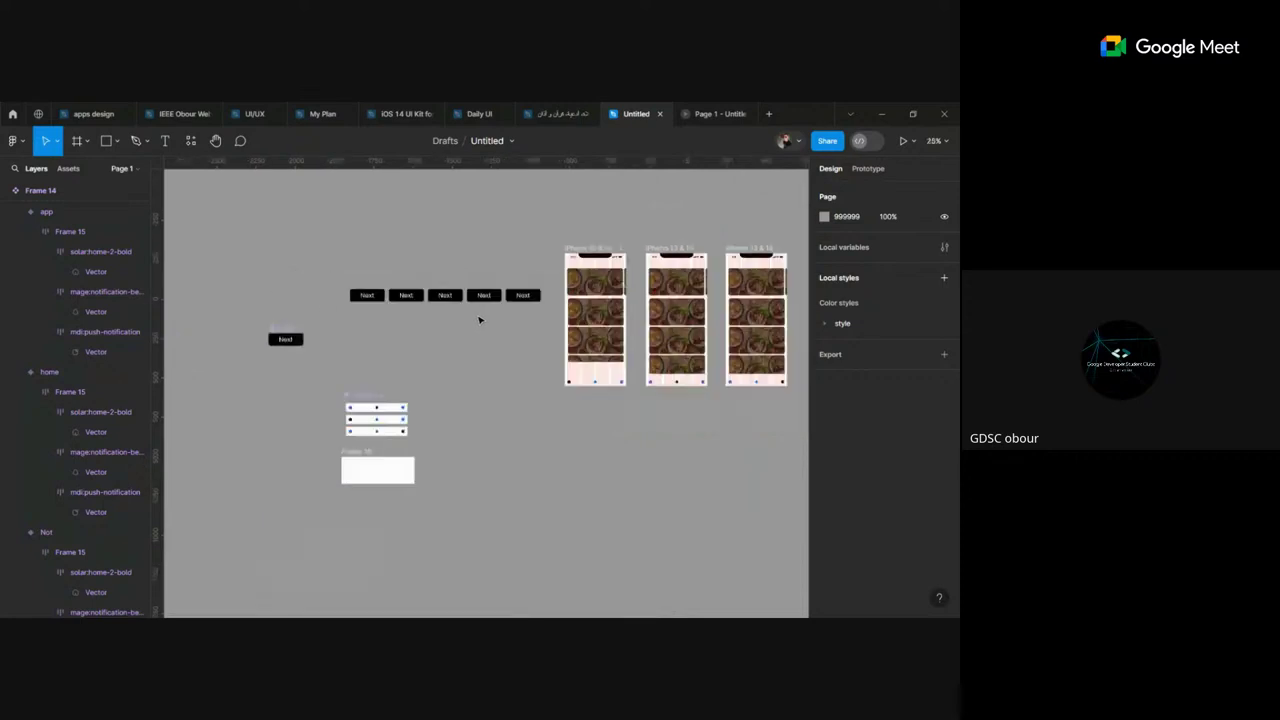
pyautogui.scroll(-2, 452, 355)
pyautogui.scroll(-2, 452, 355)
pyautogui.scroll(1, 537, 366)
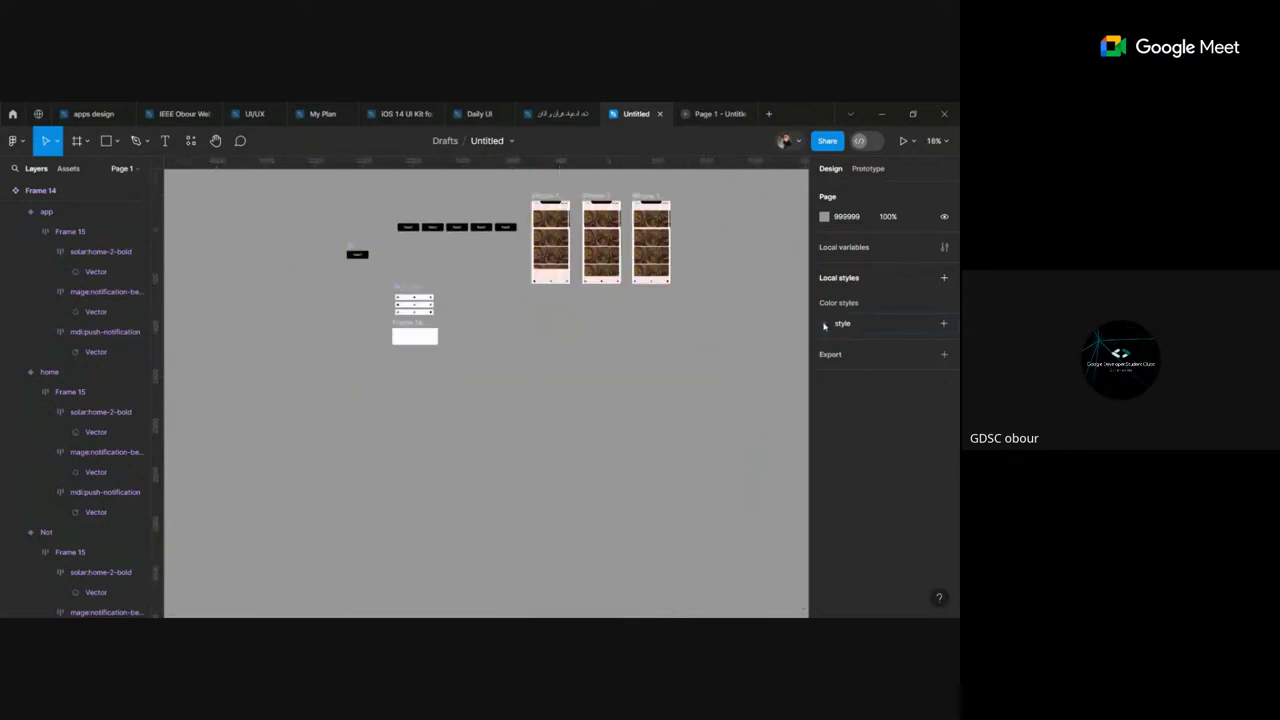
pyautogui.click(824, 324)
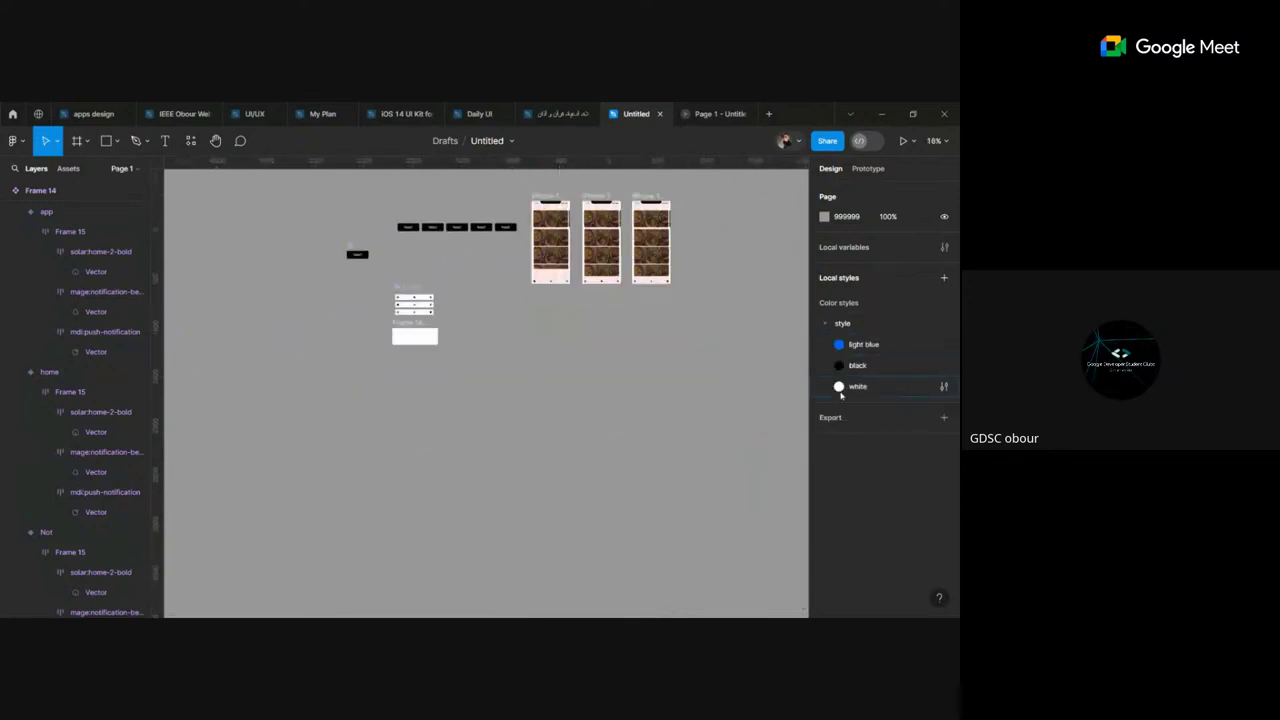
# Step: Inspect the first phone's food-card list, its bottom nav bar and the fourth Next button
pyautogui.scroll(1, 669, 397)
pyautogui.scroll(4, 600, 420)
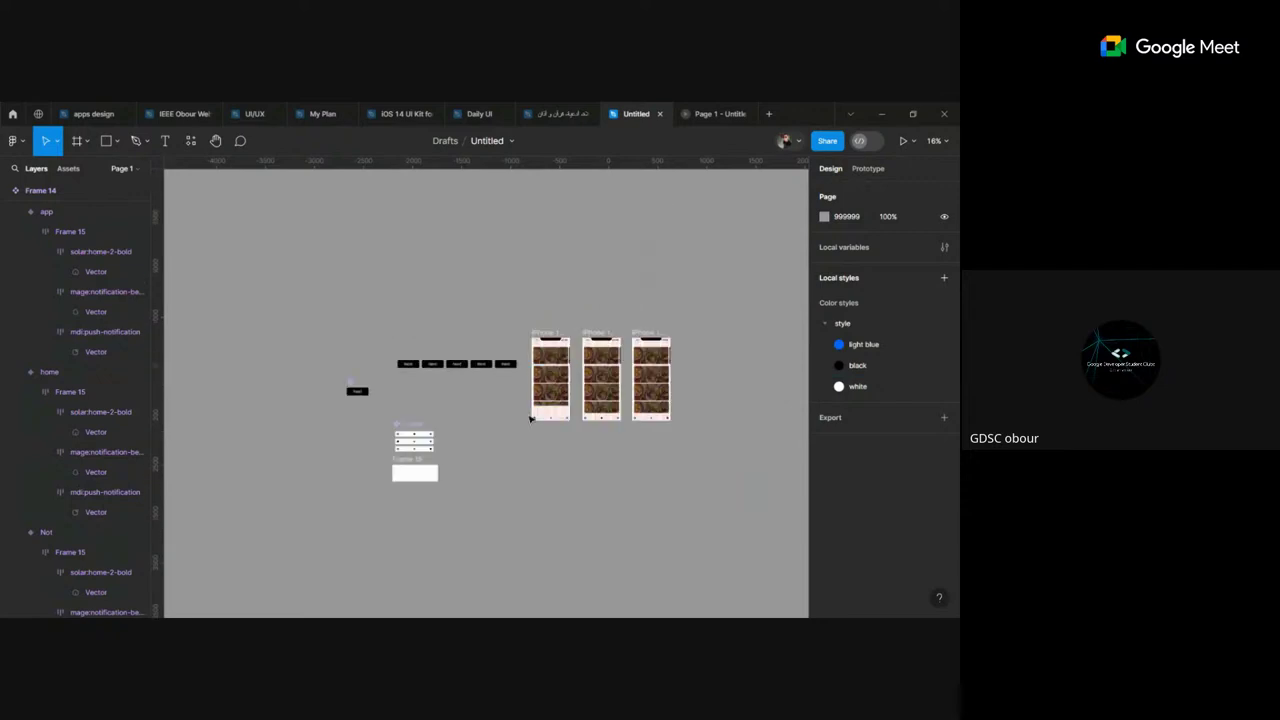
pyautogui.scroll(3, 489, 416)
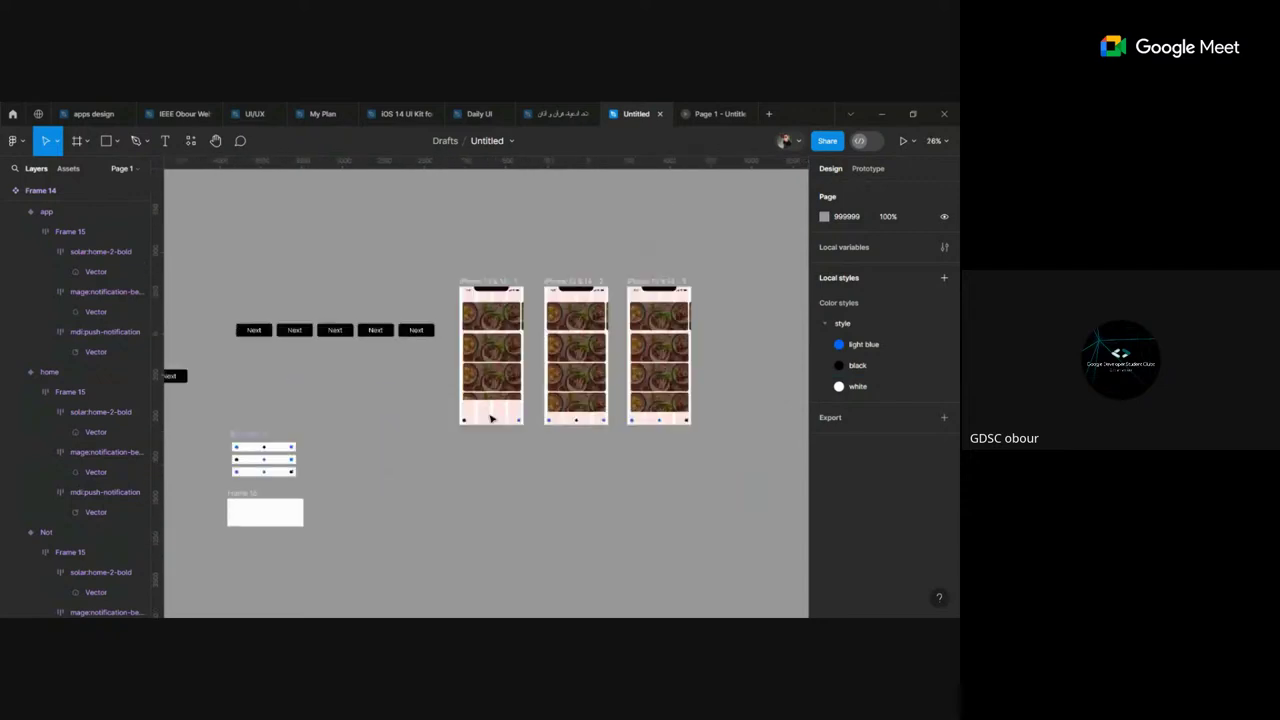
pyautogui.scroll(3, 490, 418)
pyautogui.click(493, 392)
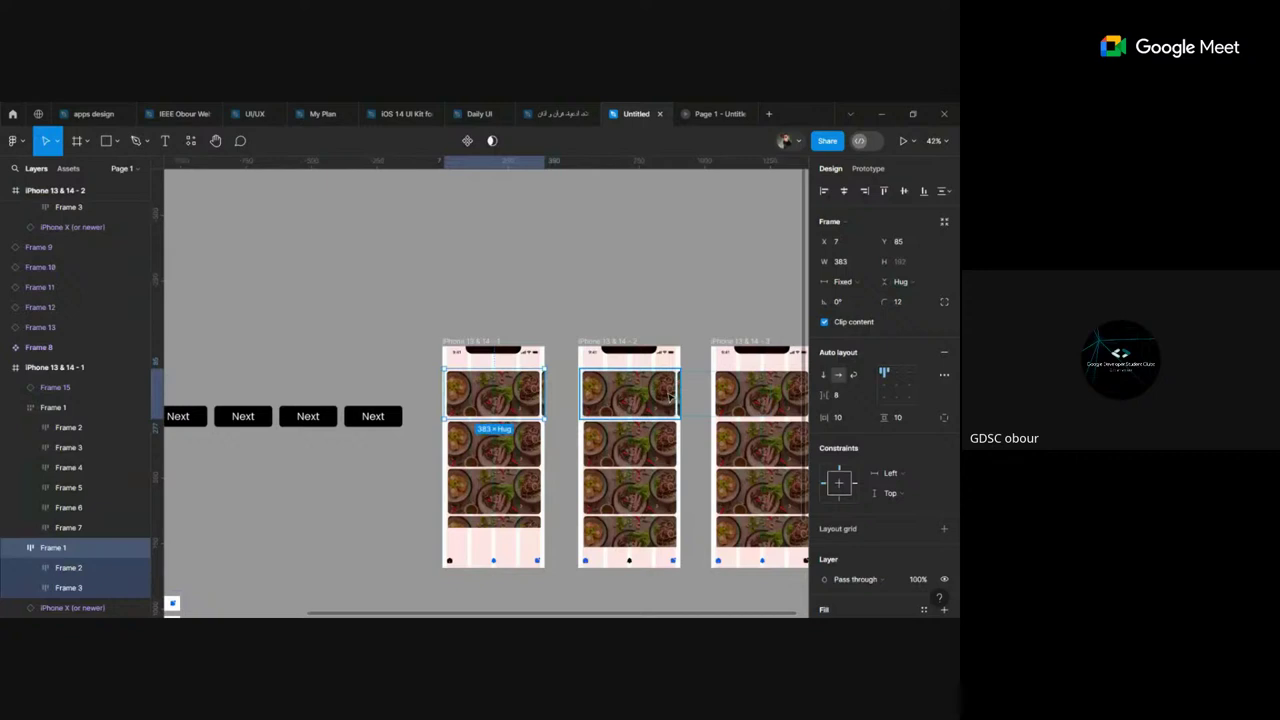
pyautogui.click(760, 395)
pyautogui.click(628, 500)
pyautogui.click(495, 505)
pyautogui.scroll(-1, 500, 525)
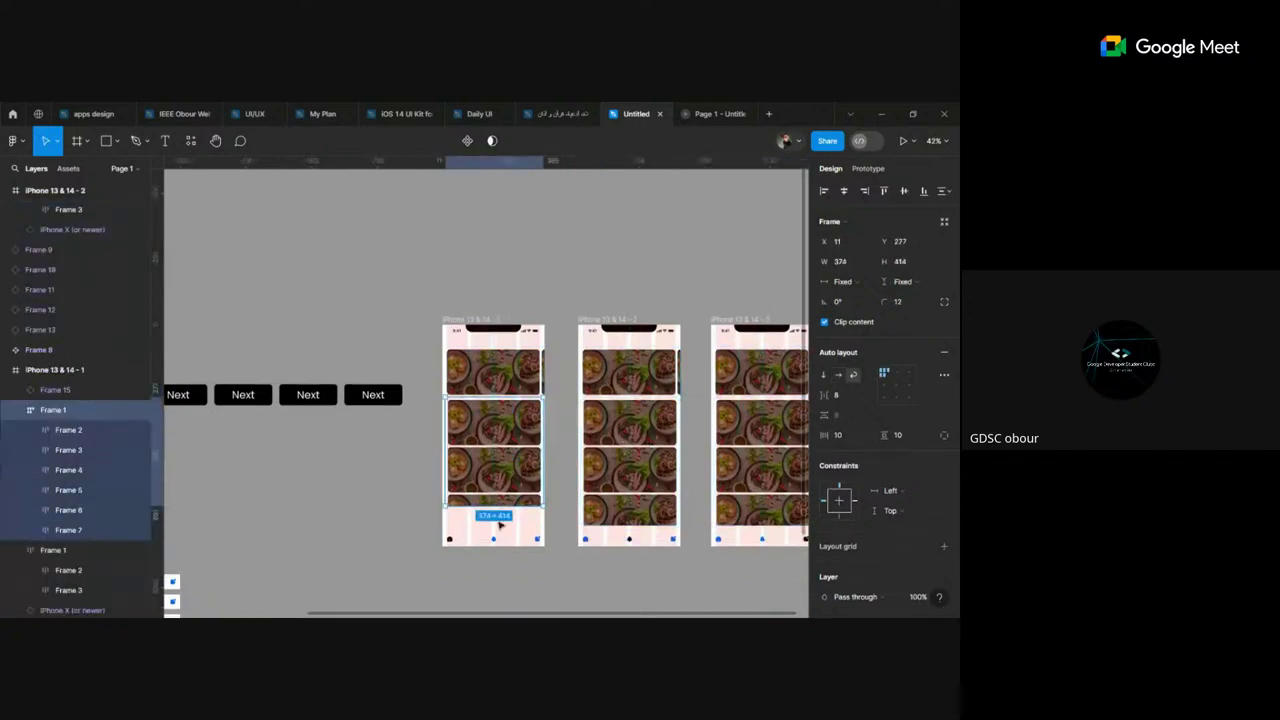
pyautogui.click(493, 540)
pyautogui.click(372, 394)
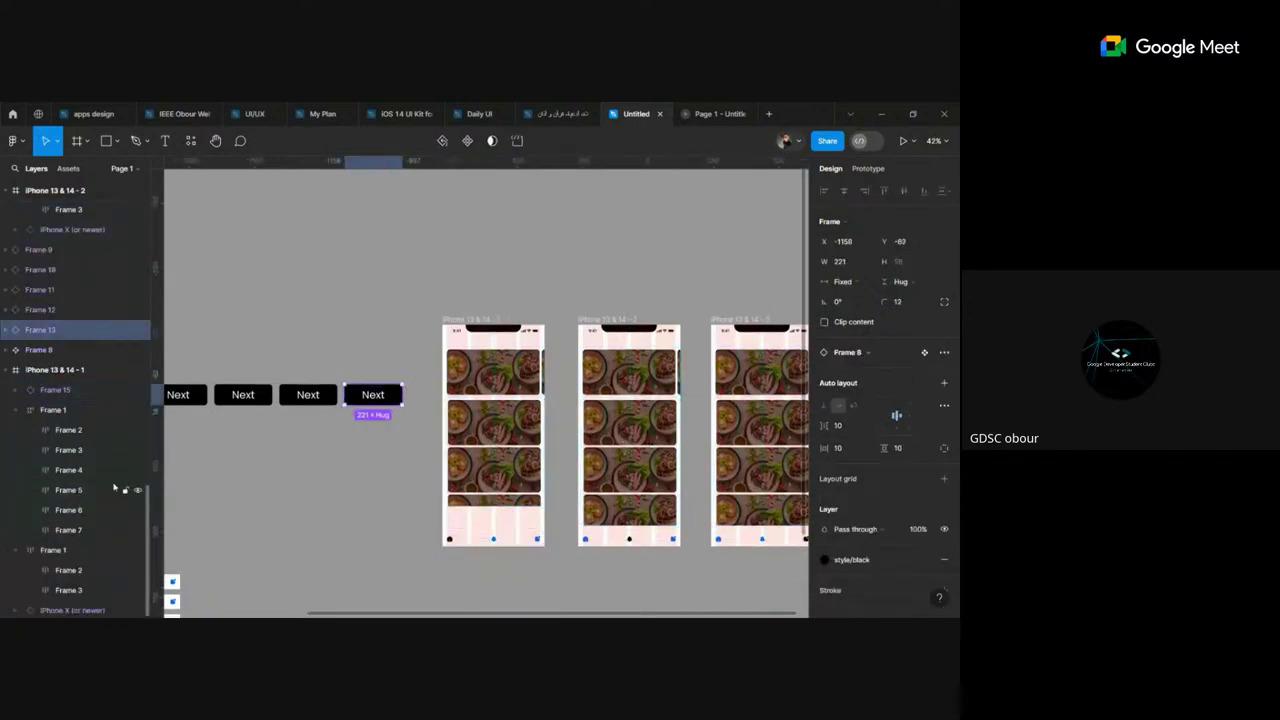
# Step: Delete the empty white Frame 16 below the nav-bar component set
pyautogui.hscroll(-1, 343, 474)
pyautogui.hscroll(-3, 341, 474)
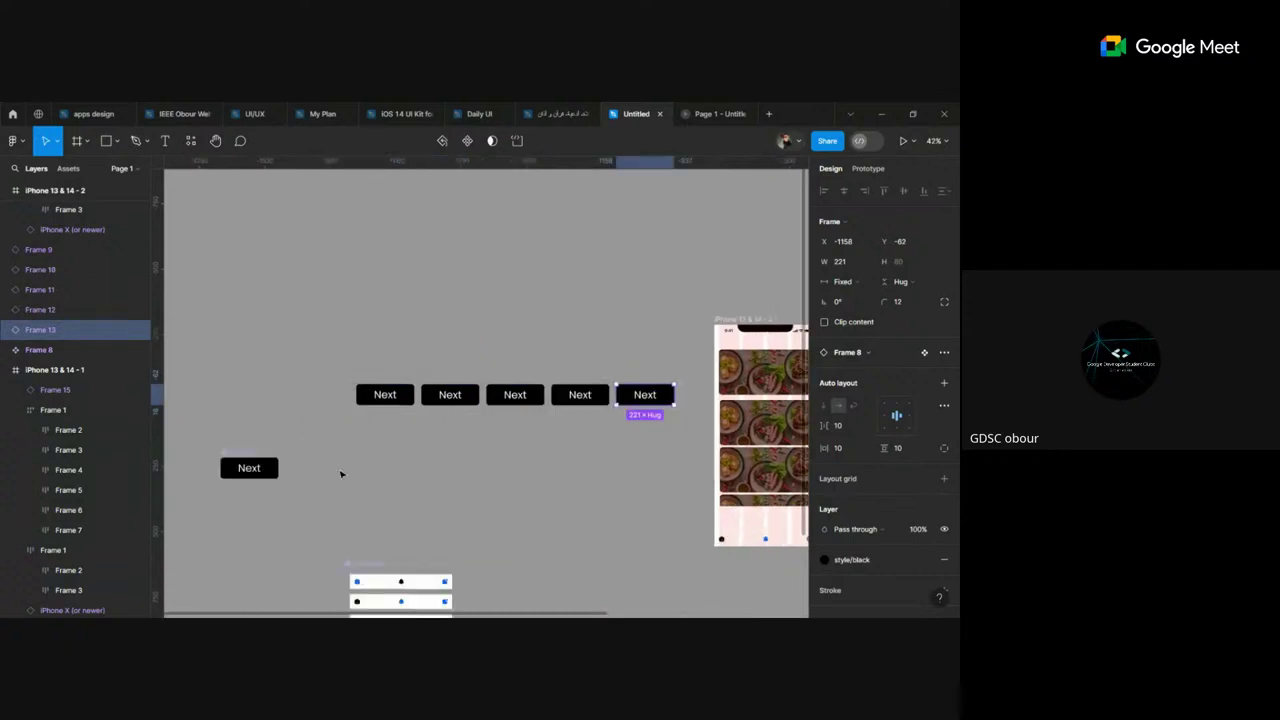
pyautogui.scroll(-5, 360, 474)
pyautogui.click(406, 464)
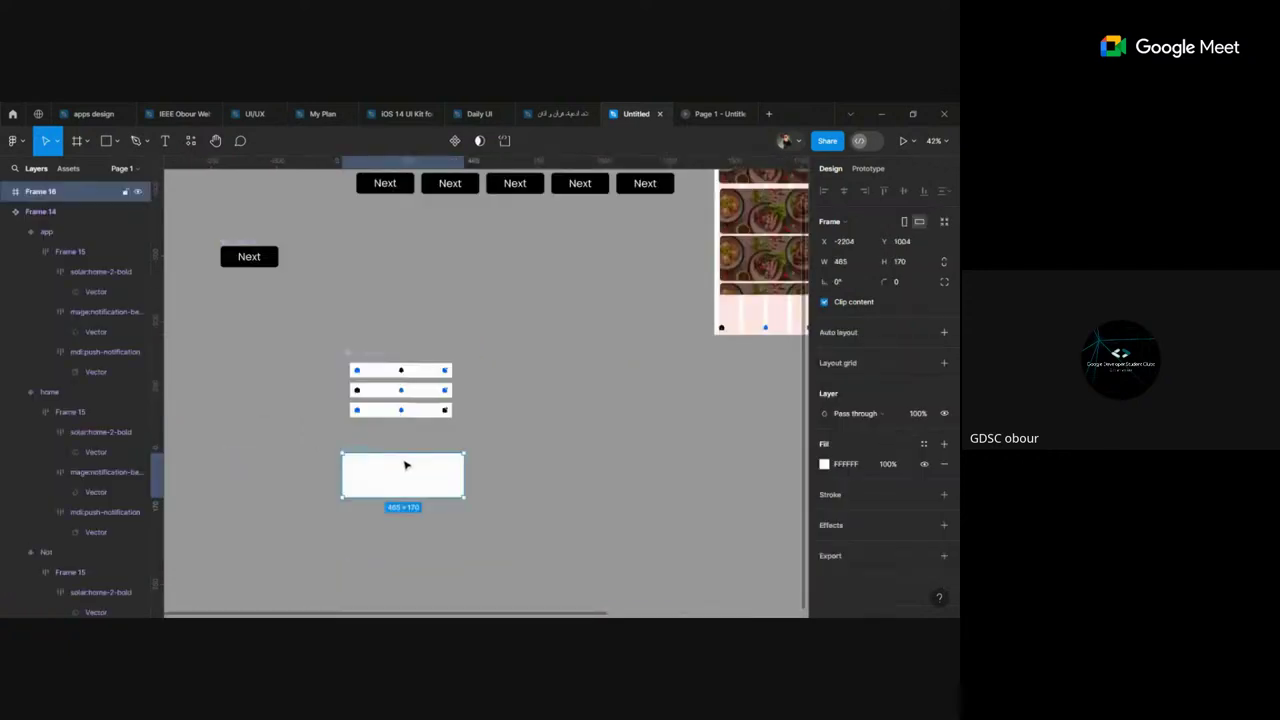
pyautogui.press('Delete')
pyautogui.keyDown('ctrl'); pyautogui.scroll(-3, 406, 464); pyautogui.keyUp('ctrl')
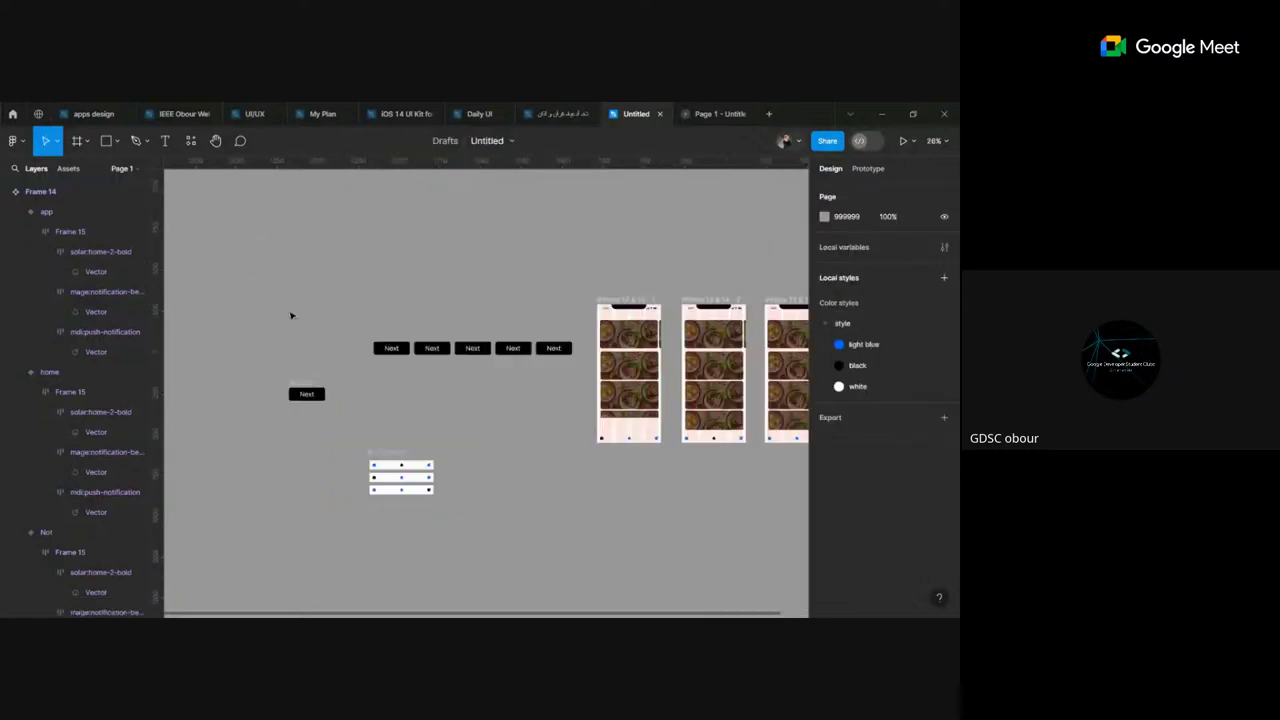
# Step: Marquee-select the Next buttons, phones and nav-bar set, then deselect and pan to the nav bars
pyautogui.click(291, 316)
pyautogui.moveTo(686, 449); pyautogui.dragTo(693, 519)
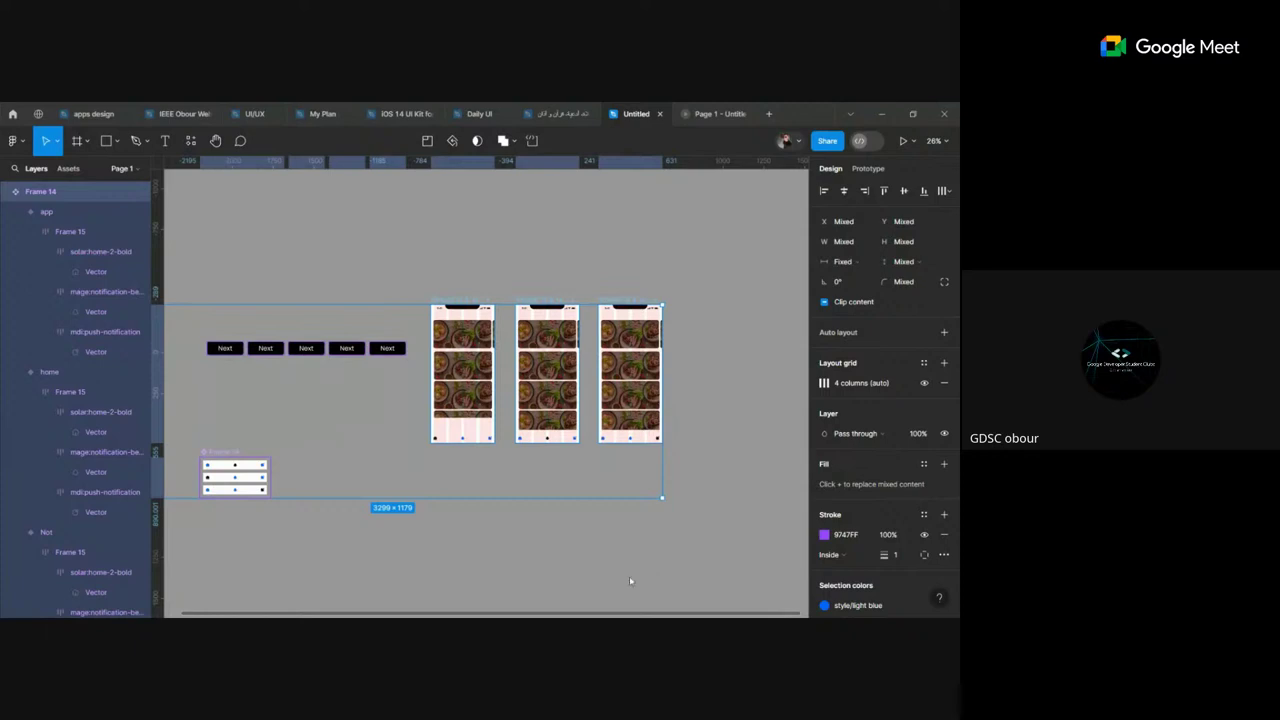
pyautogui.click(661, 528)
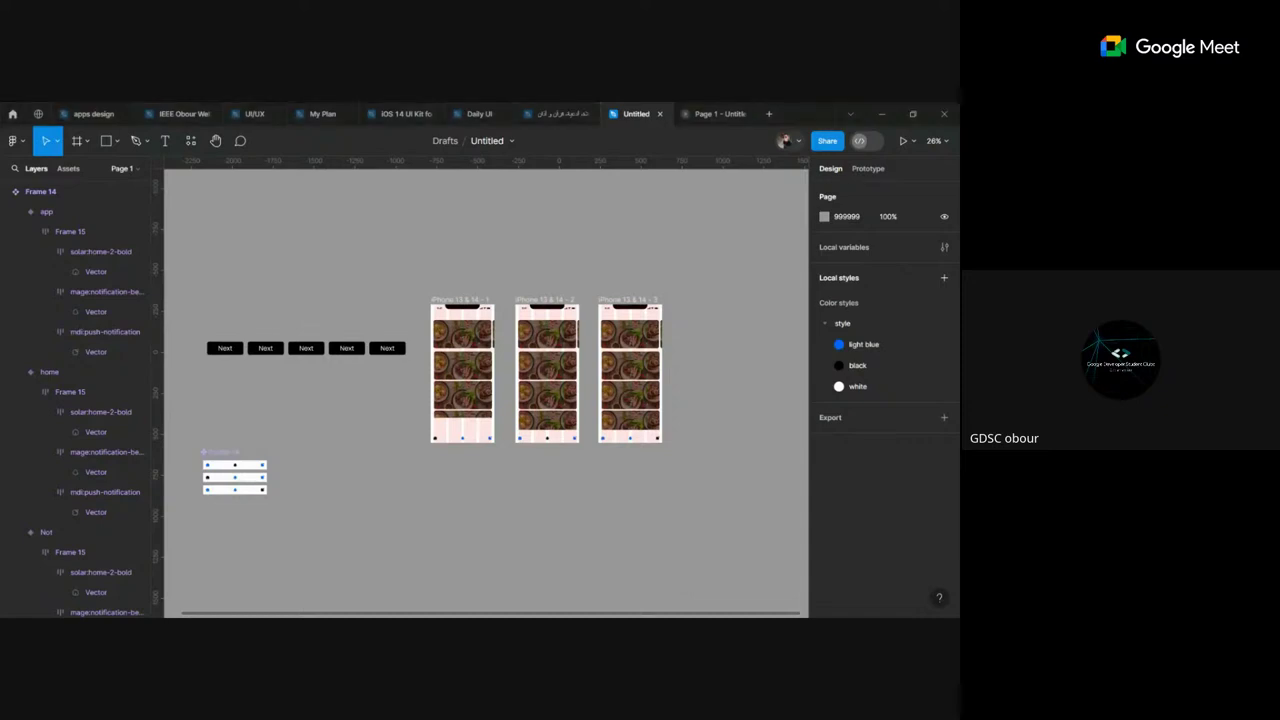
pyautogui.scroll(5, 363, 486)
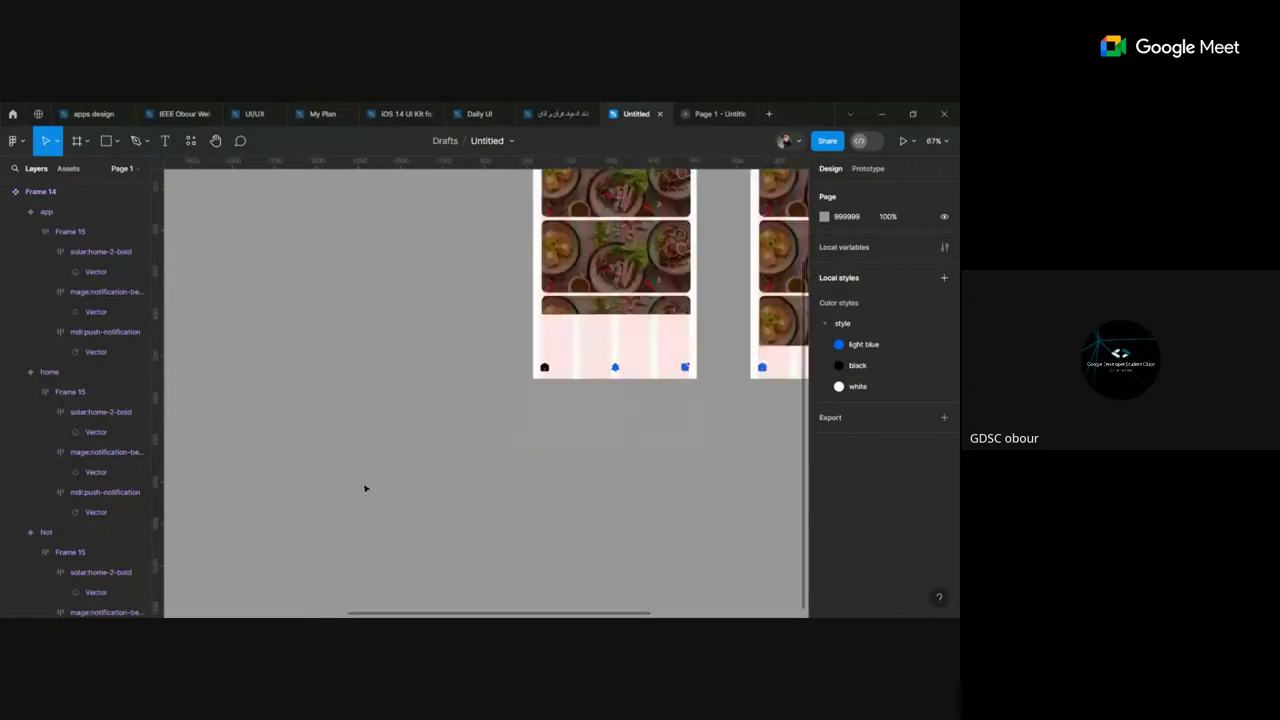
pyautogui.hscroll(-5, 343, 471)
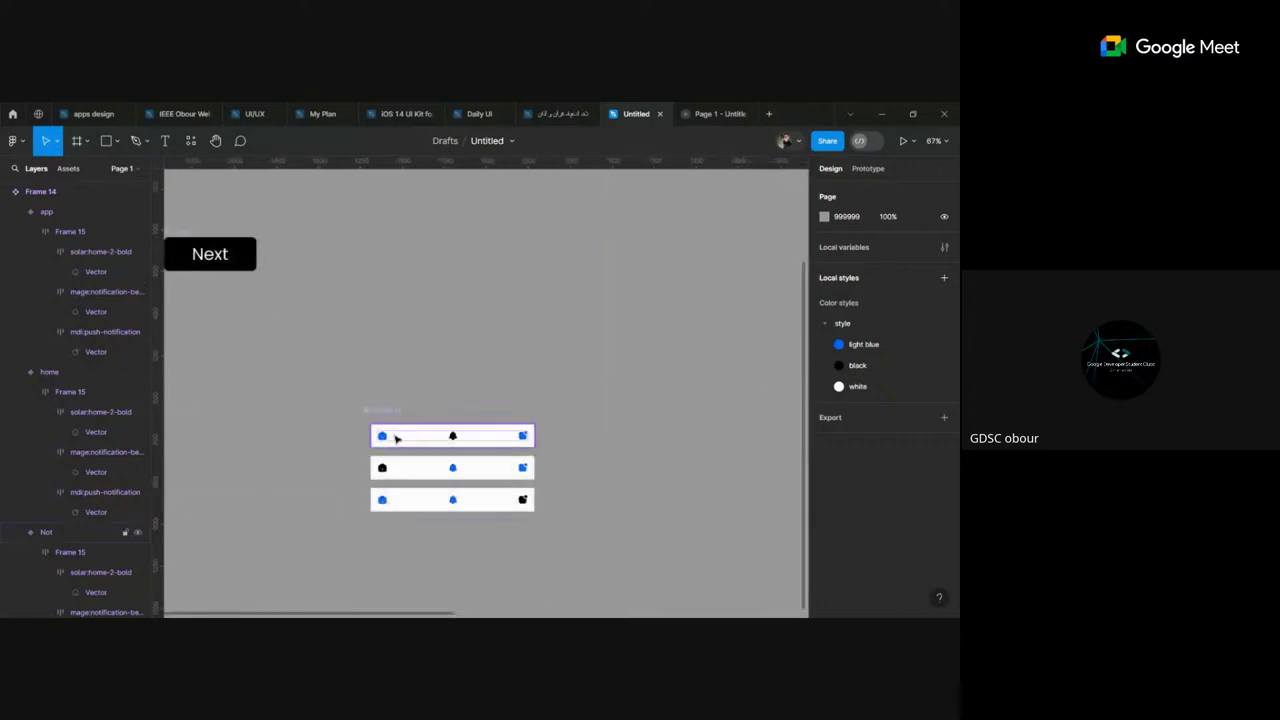
# Step: Move the Not nav bar out of its frame and delete the frame holding the other two bars
pyautogui.moveTo(395, 437); pyautogui.dragTo(191, 383)
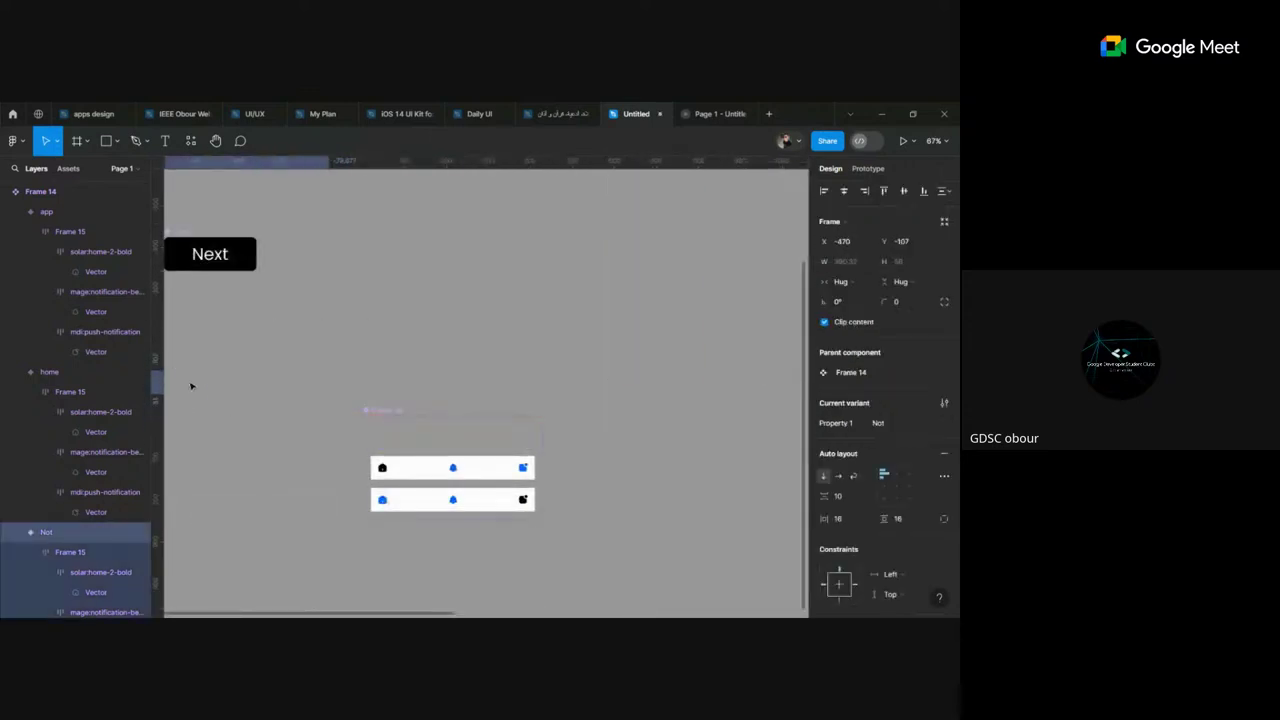
pyautogui.press('Delete')
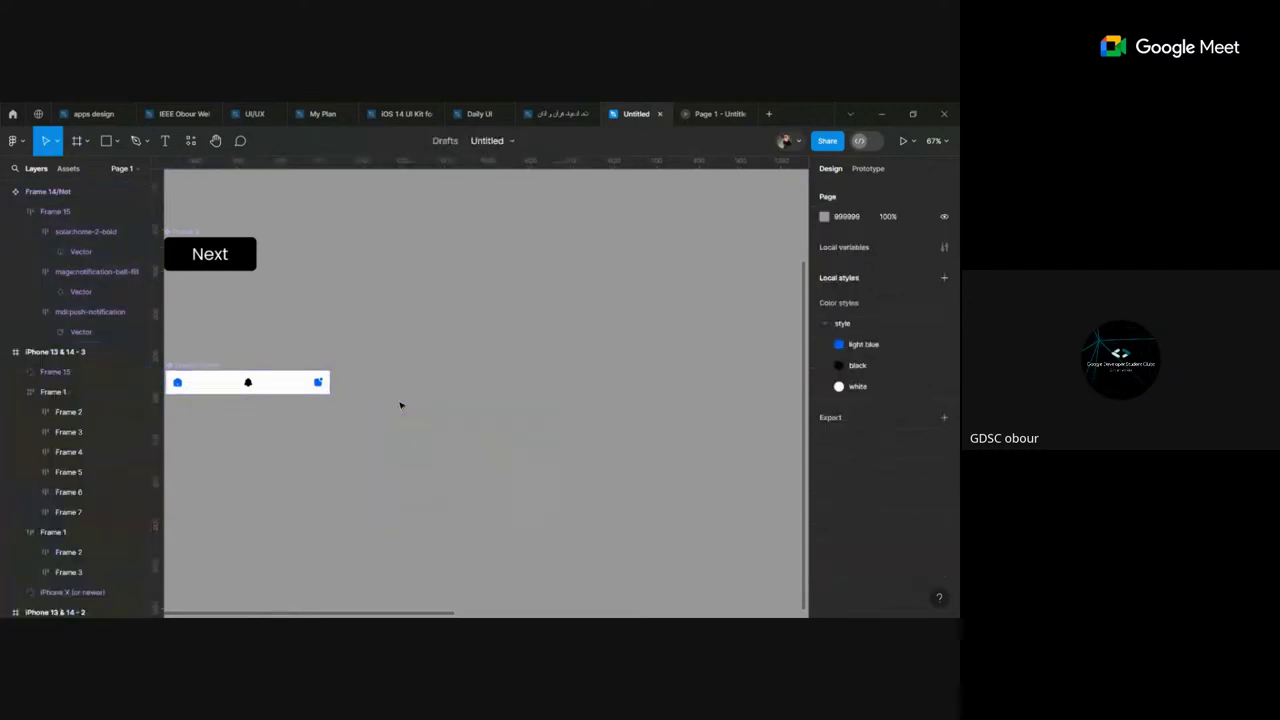
pyautogui.hscroll(-3, 423, 389)
pyautogui.scroll(1, 371, 449)
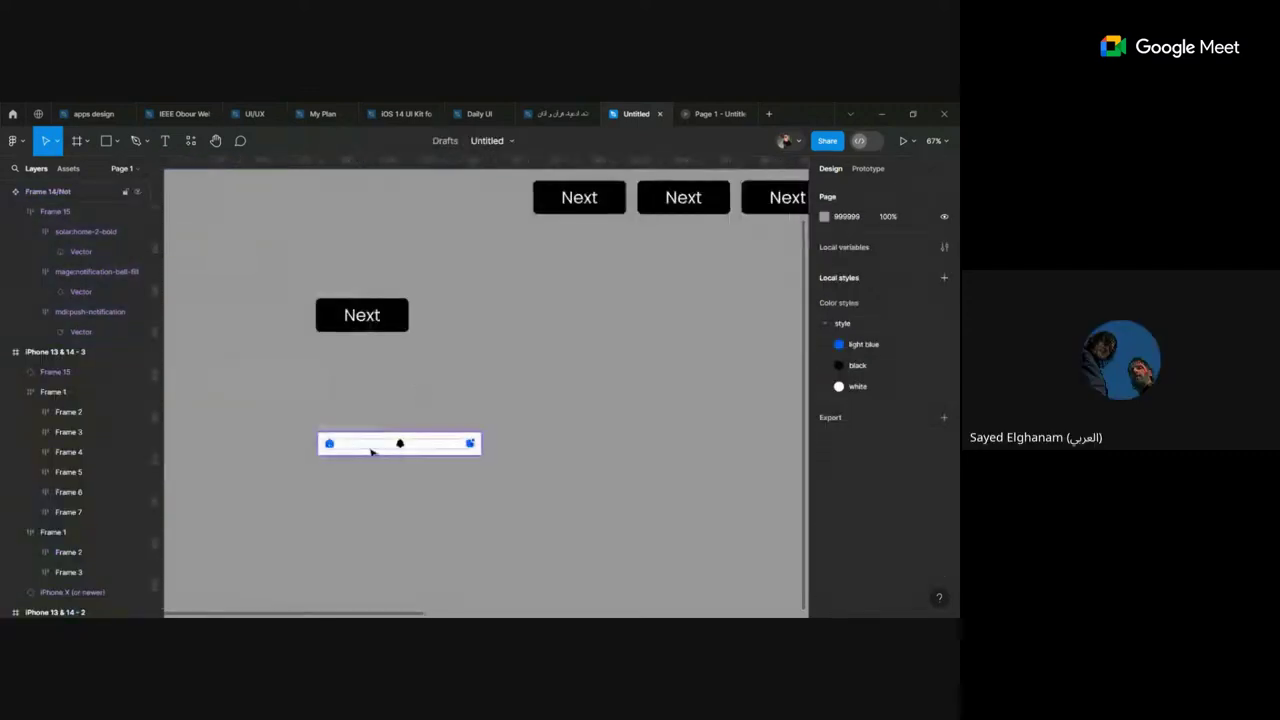
pyautogui.scroll(3, 370, 454)
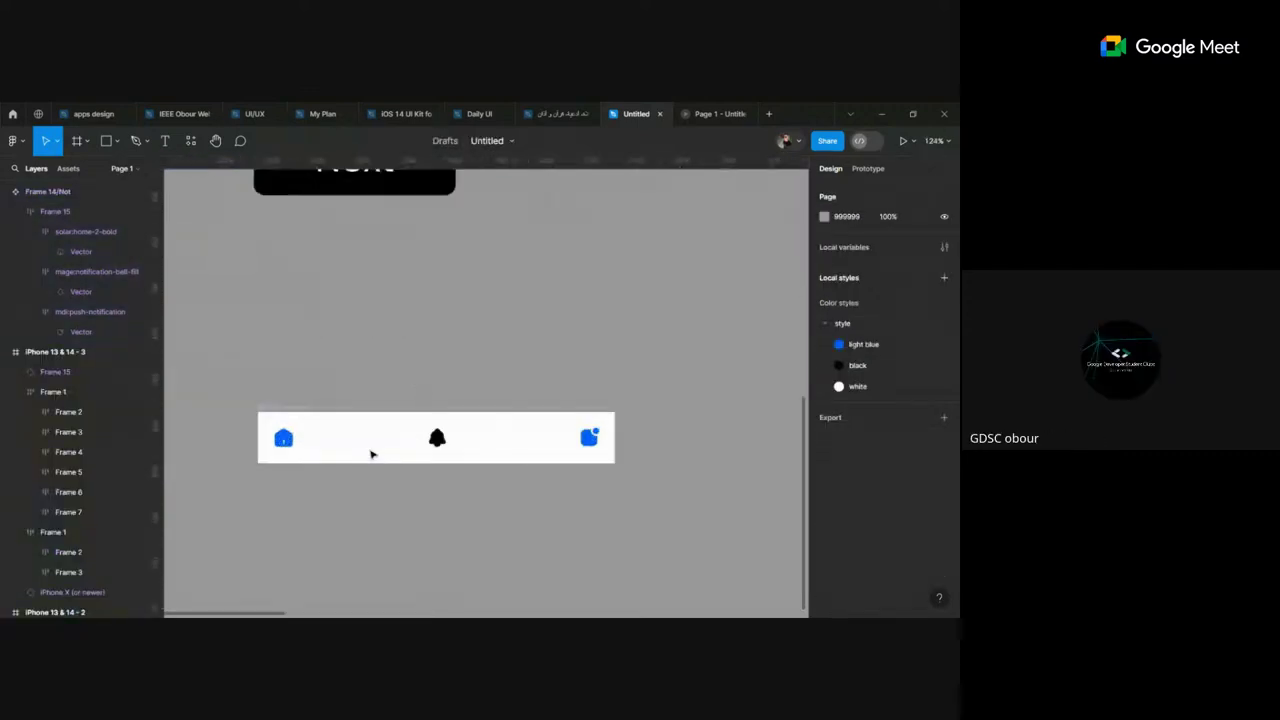
# Step: Try a white FFF fill on the bell icon, then undo it back to black
pyautogui.click(437, 438)
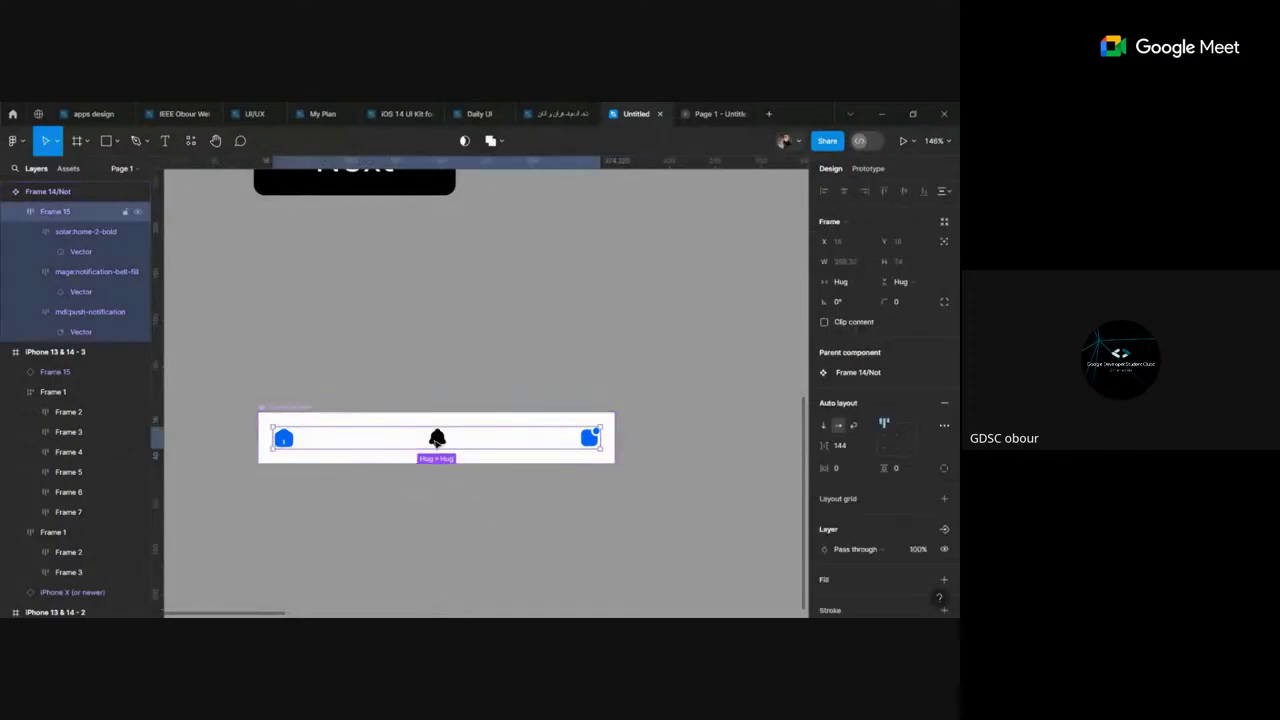
pyautogui.doubleClick(440, 438)
pyautogui.scroll(-2, 858, 535)
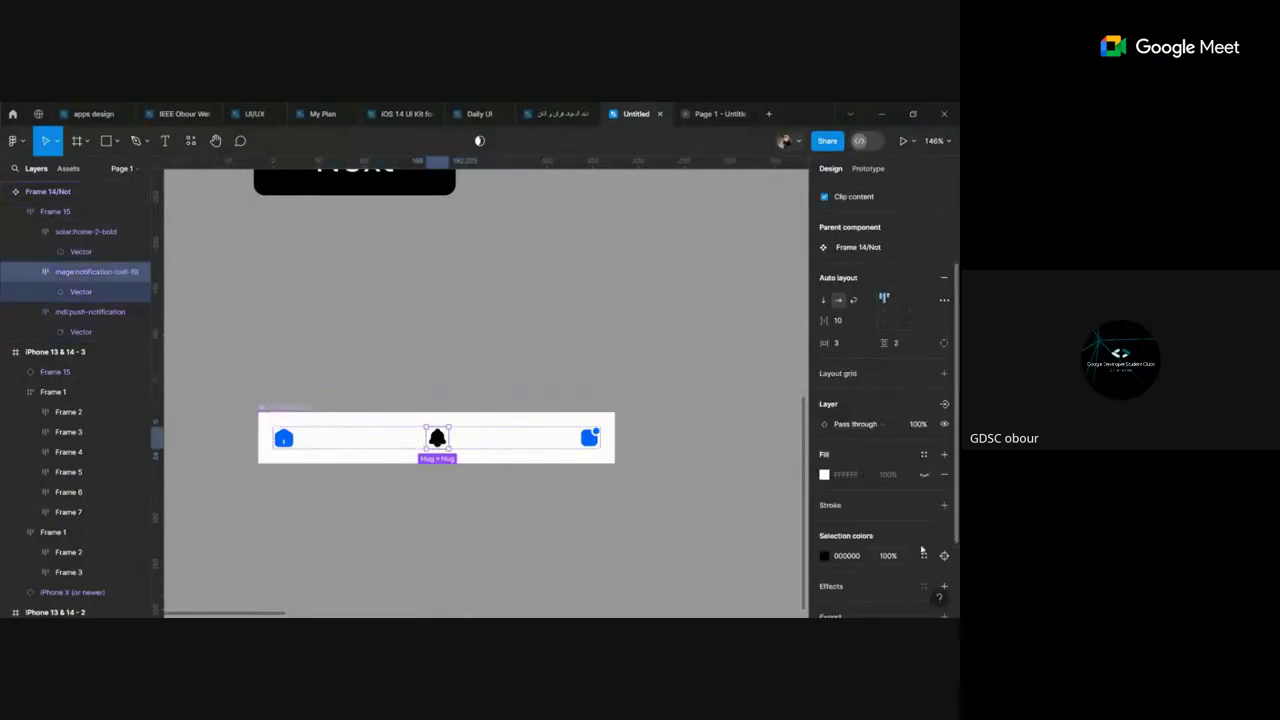
pyautogui.moveTo(880, 556)
pyautogui.click(923, 556)
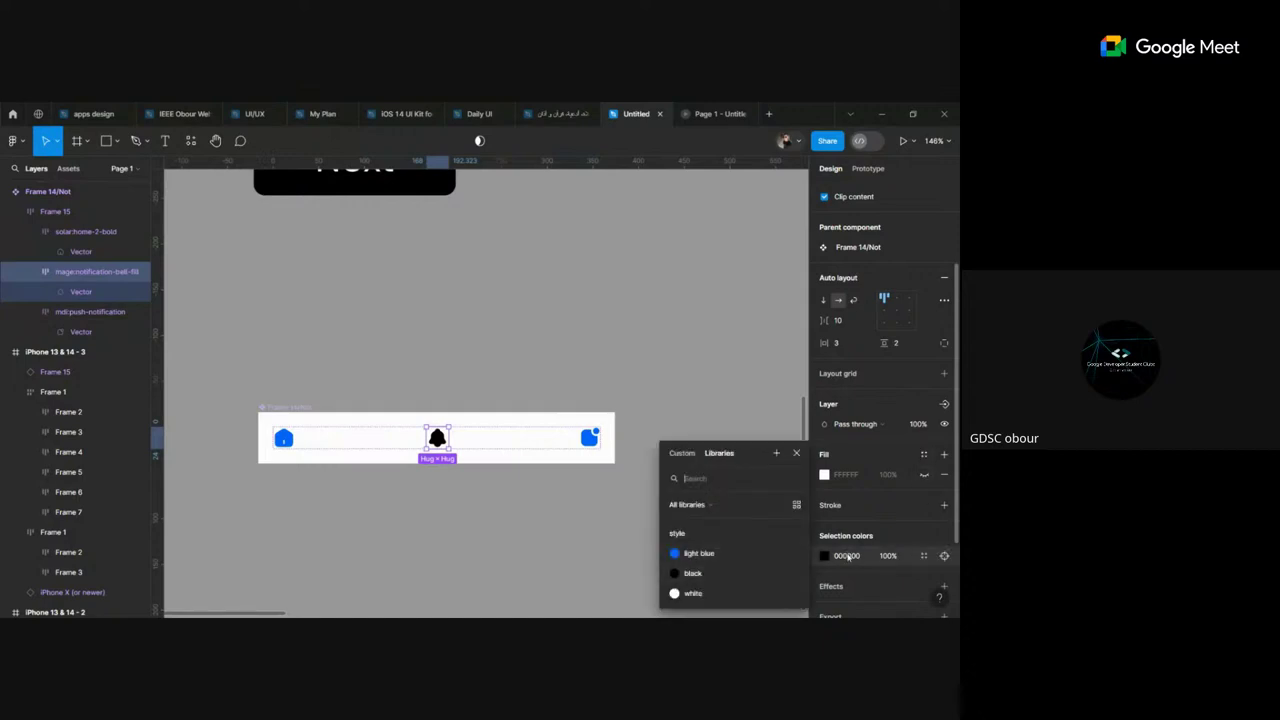
pyautogui.click(843, 556)
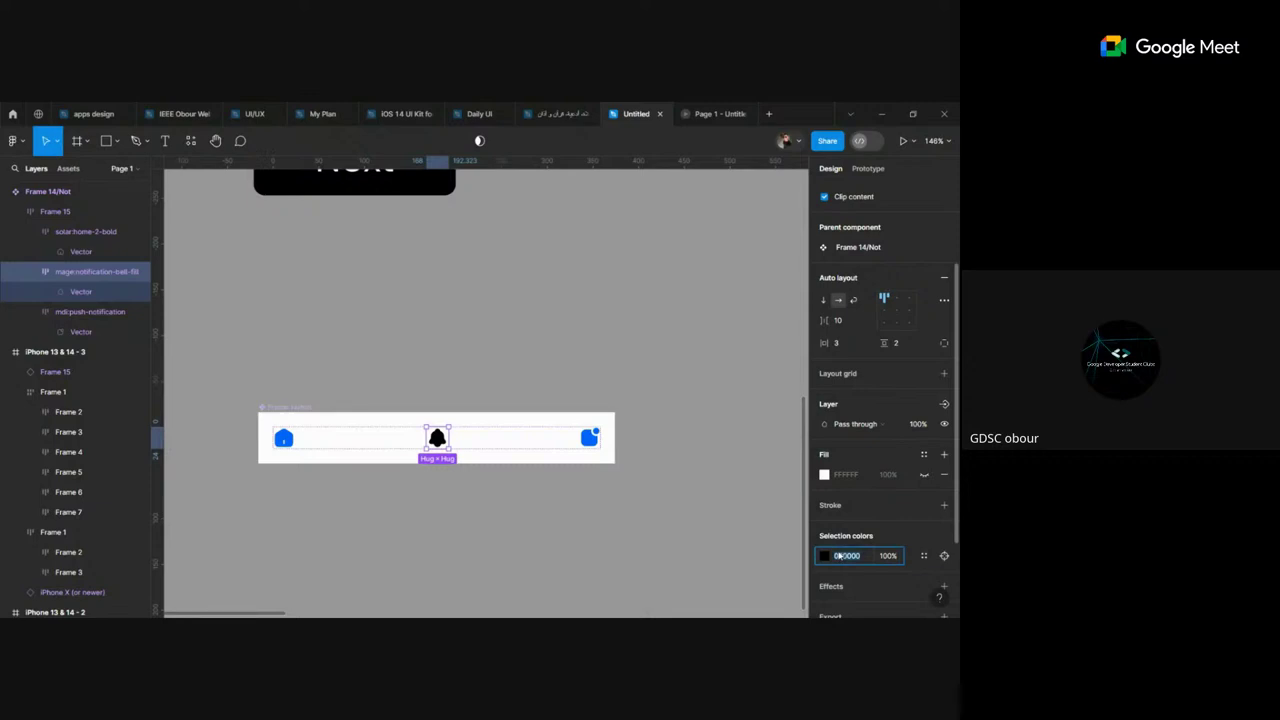
pyautogui.press('BackSpace')
pyautogui.write('fff')
pyautogui.click(491, 477)
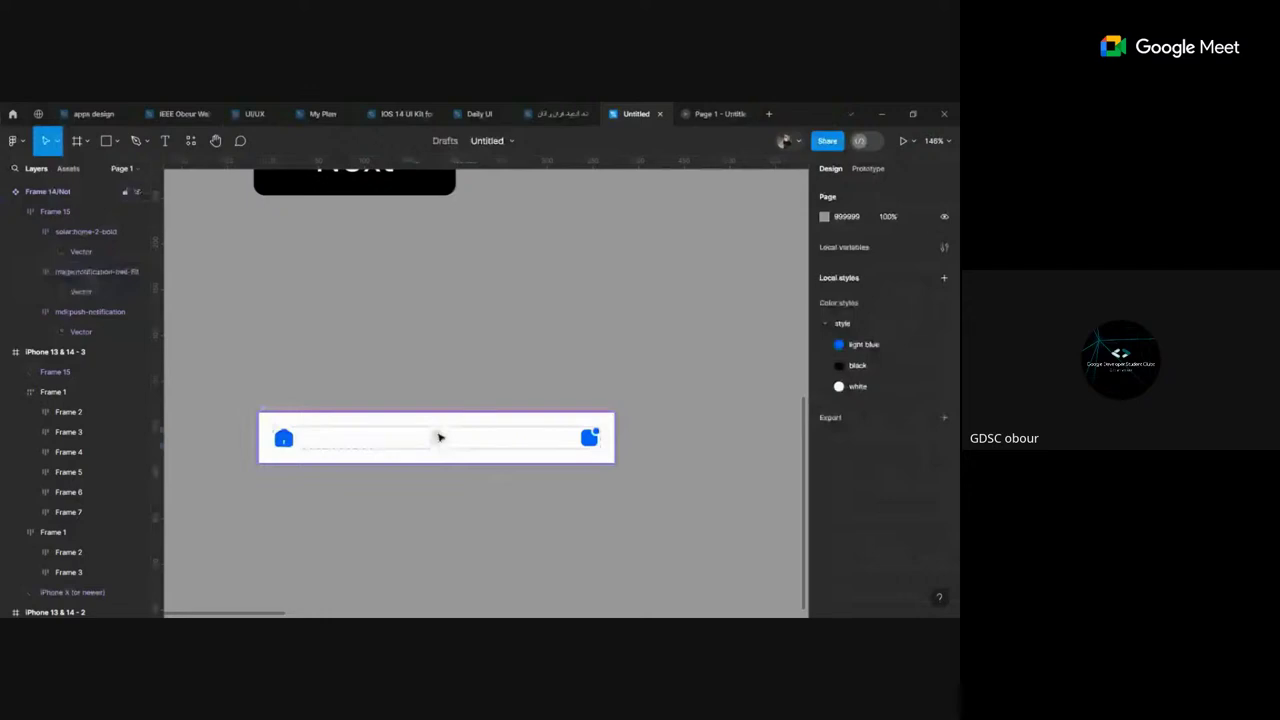
pyautogui.hotkey('ctrl', 'z')
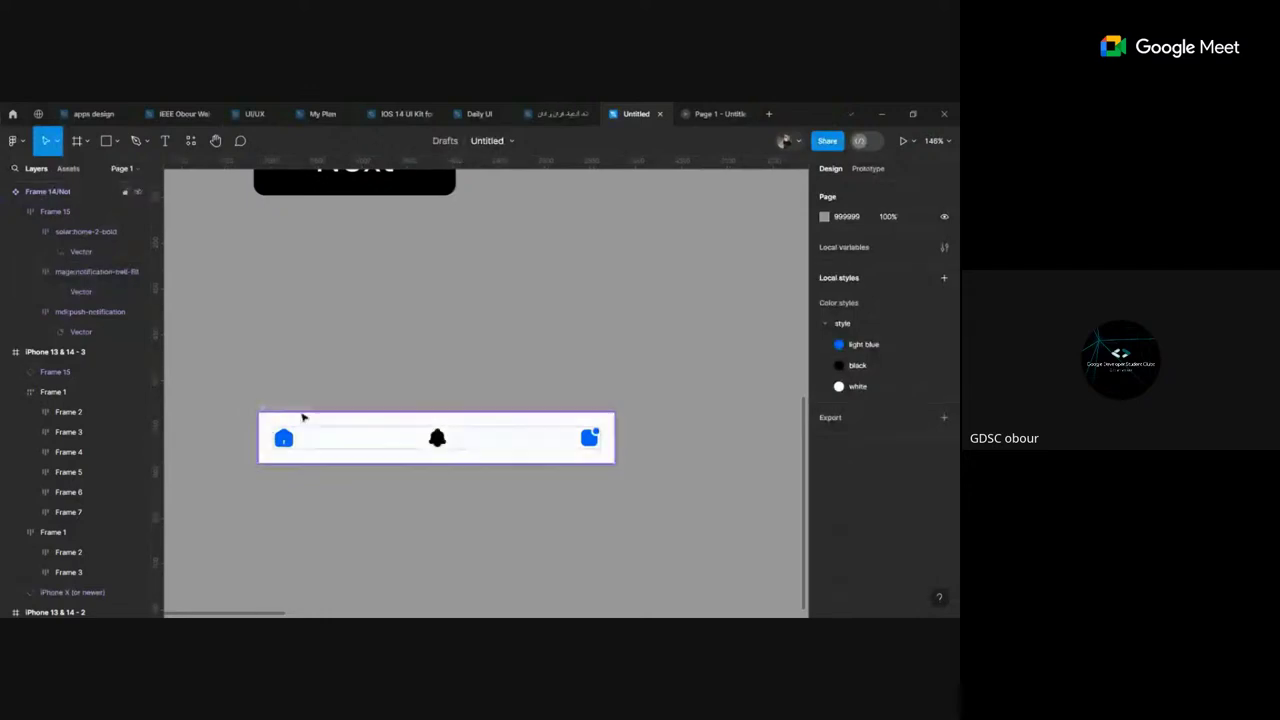
pyautogui.click(389, 441)
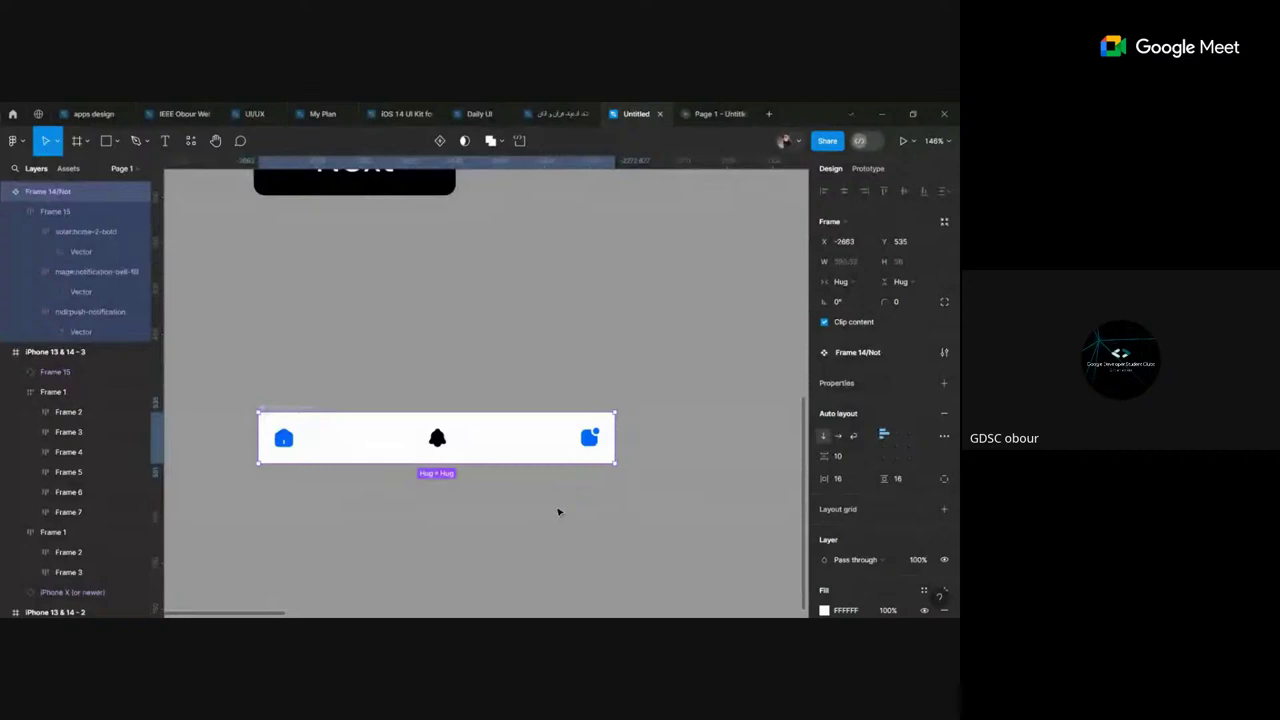
# Step: Make the second variant's home icon black by detaching its light blue style
pyautogui.click(925, 444)
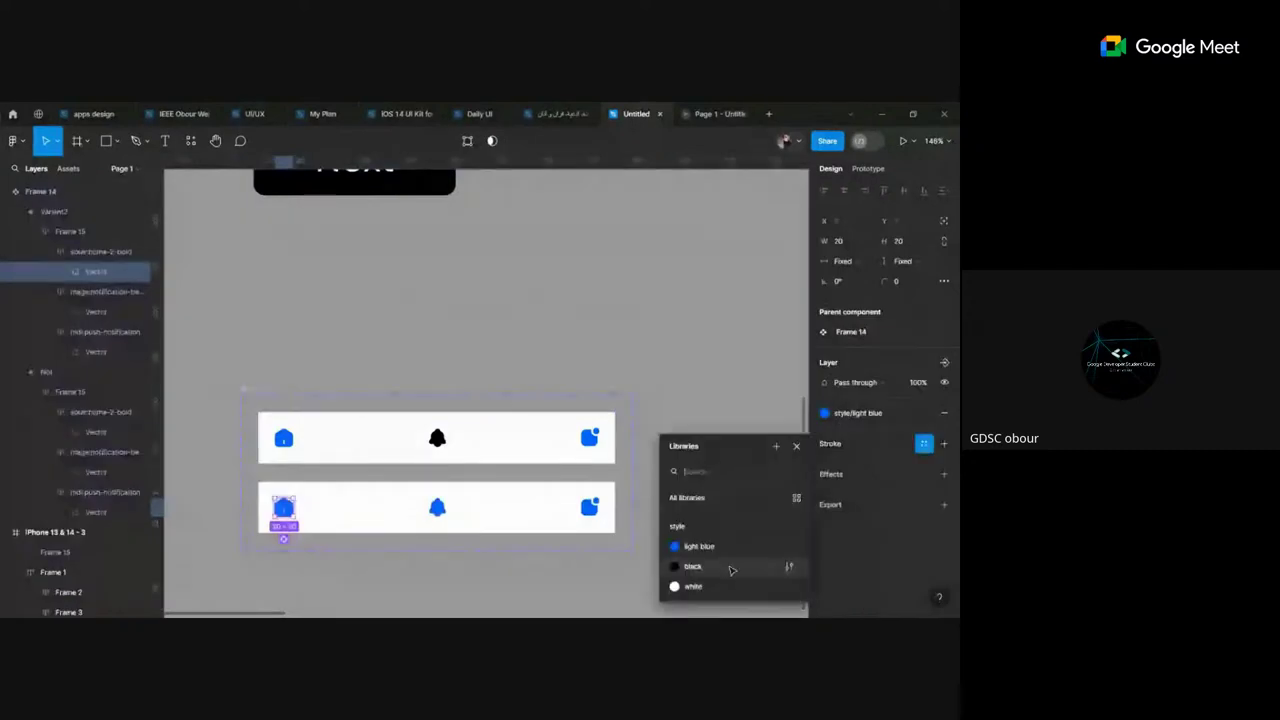
pyautogui.press('Escape')
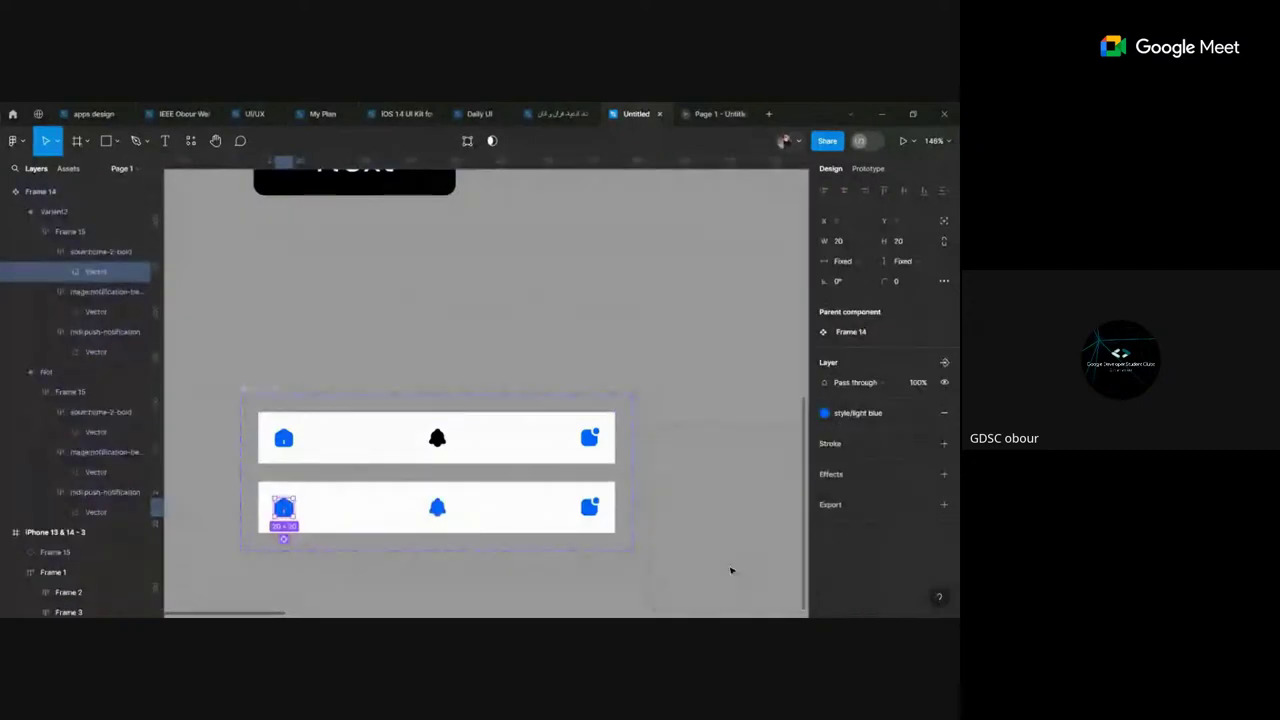
pyautogui.click(944, 412)
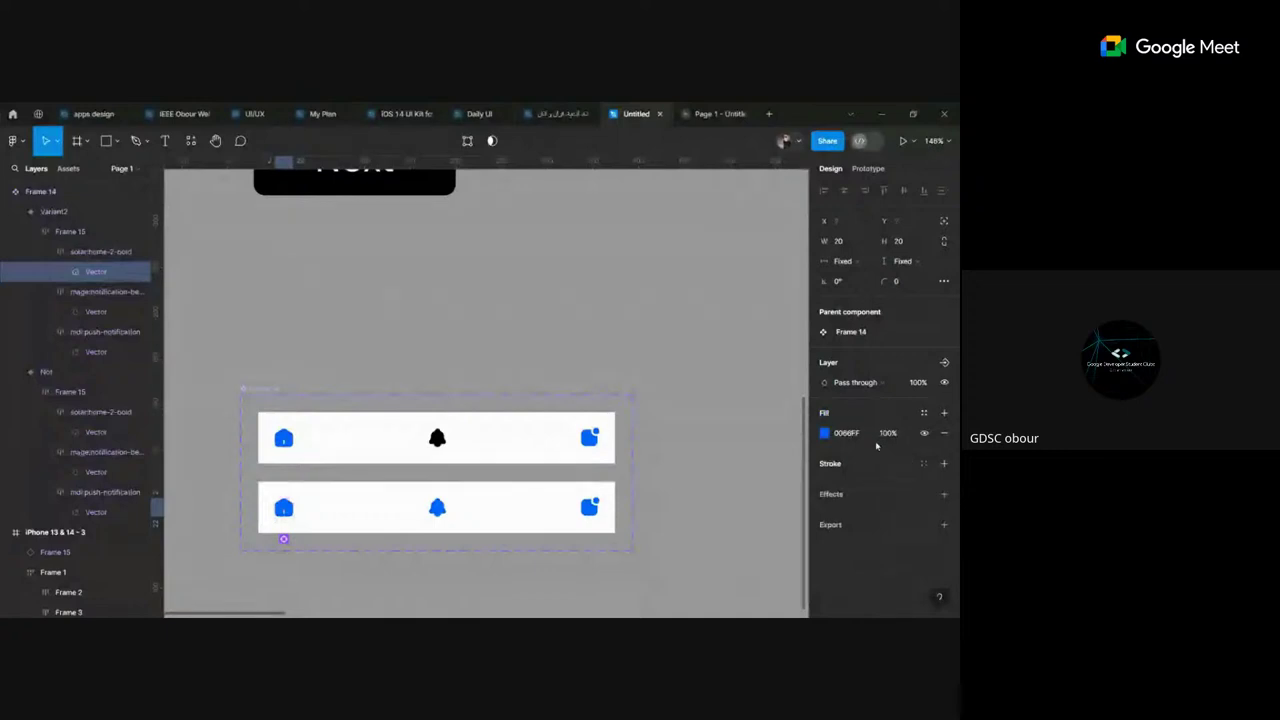
pyautogui.hotkey('ctrl', 'alt', 'v')
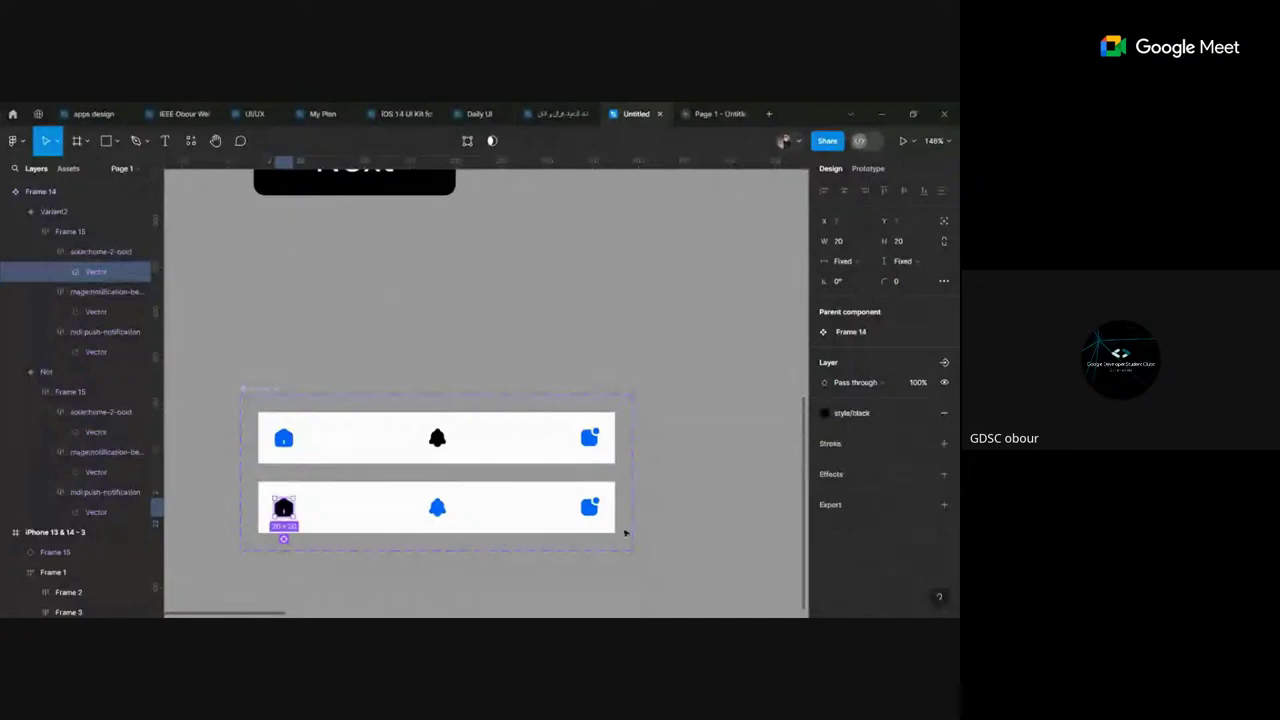
pyautogui.click(516, 494)
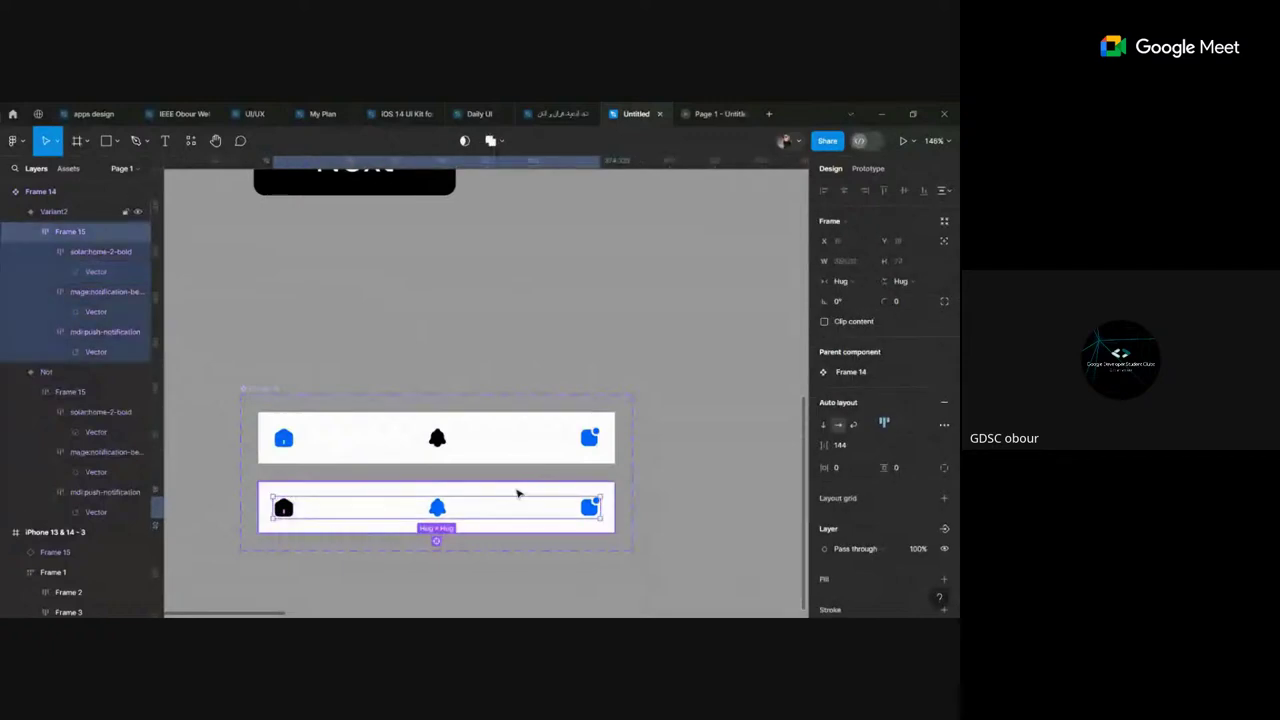
# Step: Add a third variant with a black notification icon and a light blue home icon
pyautogui.click(436, 541)
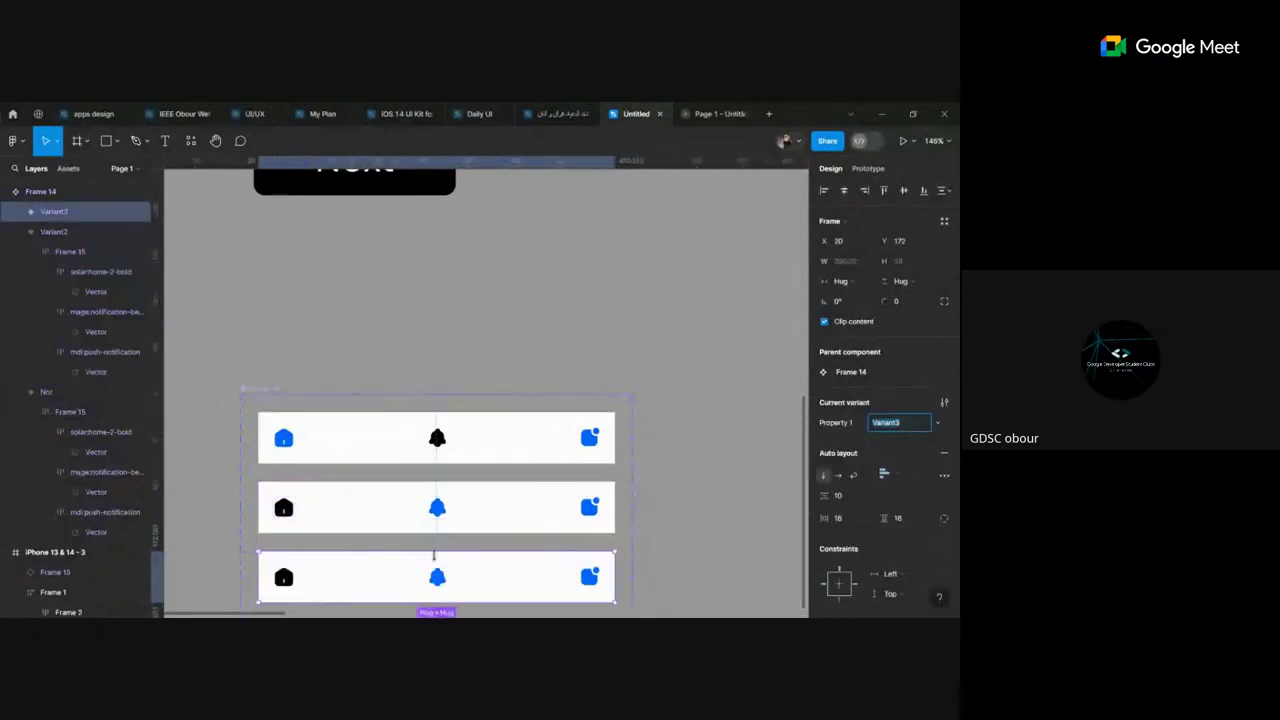
pyautogui.scroll(-1, 582, 562)
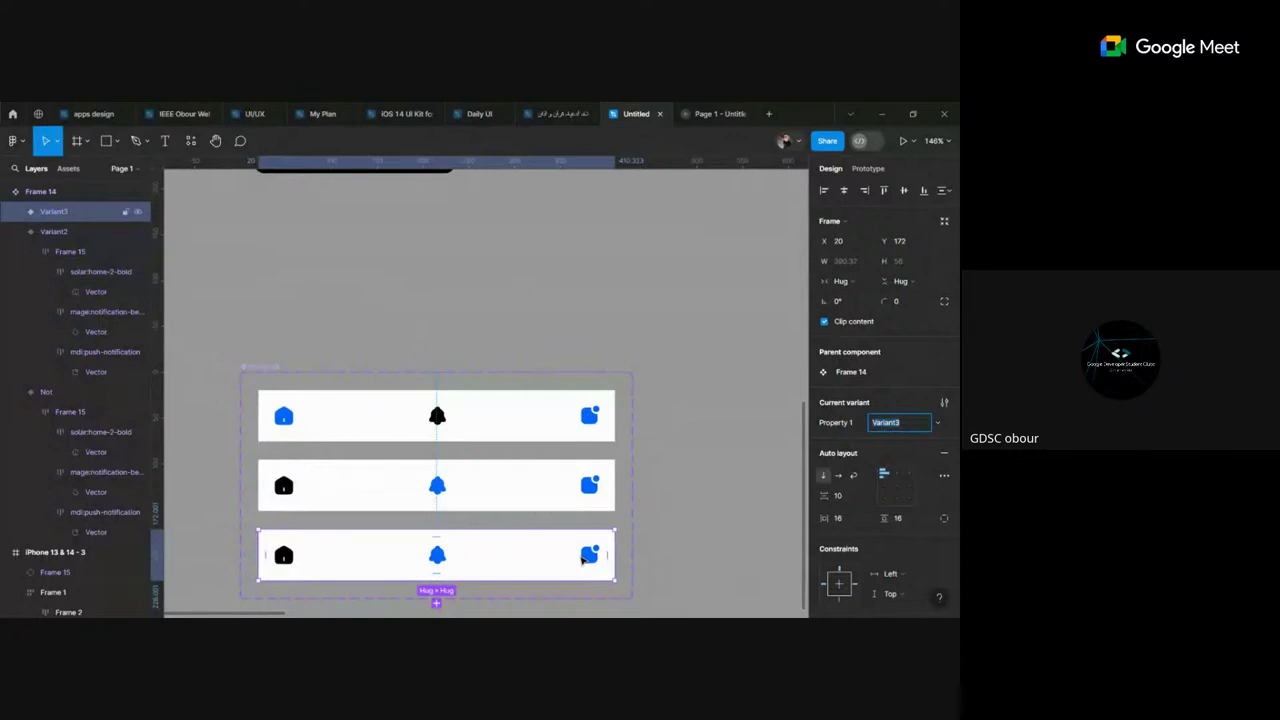
pyautogui.click(588, 558)
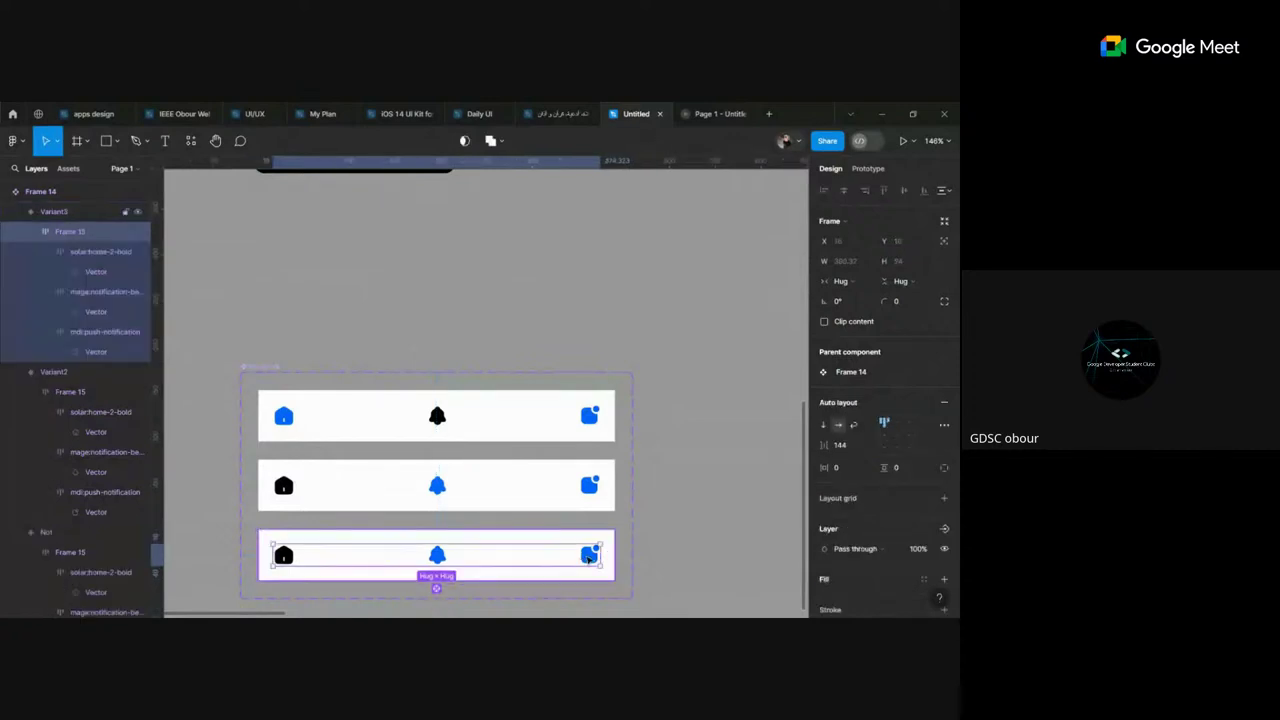
pyautogui.doubleClick(588, 557)
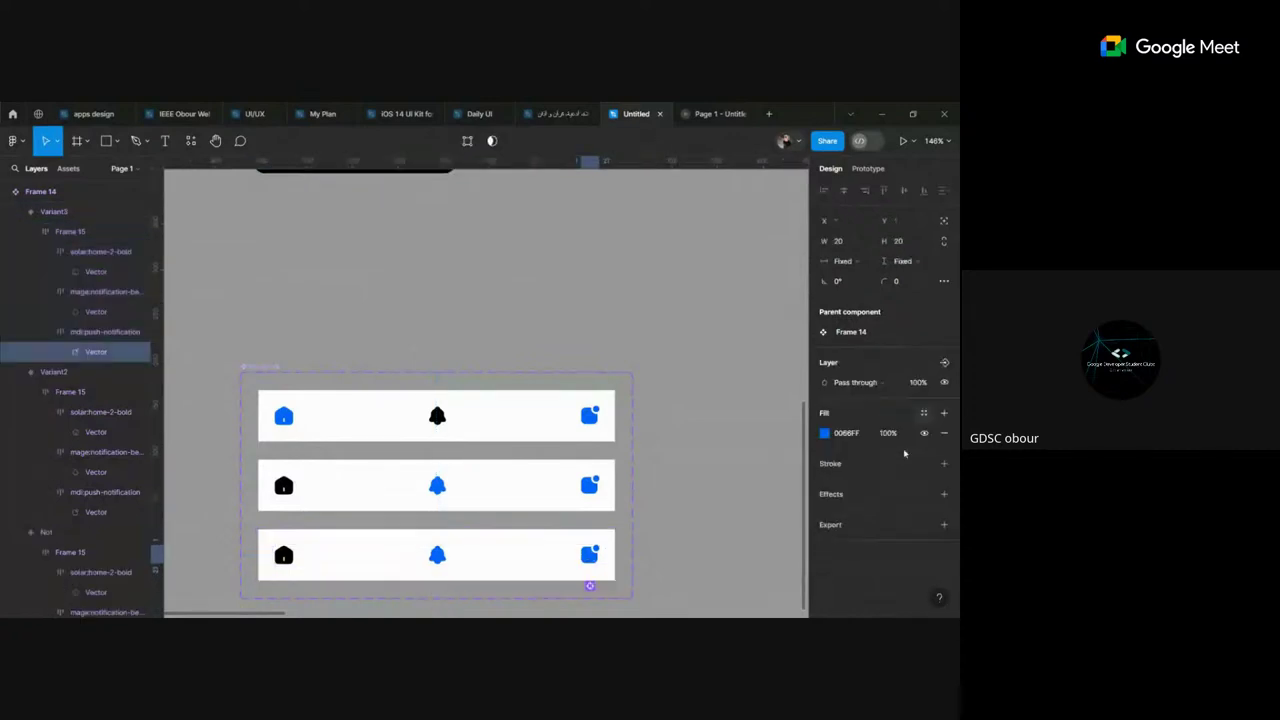
pyautogui.click(924, 413)
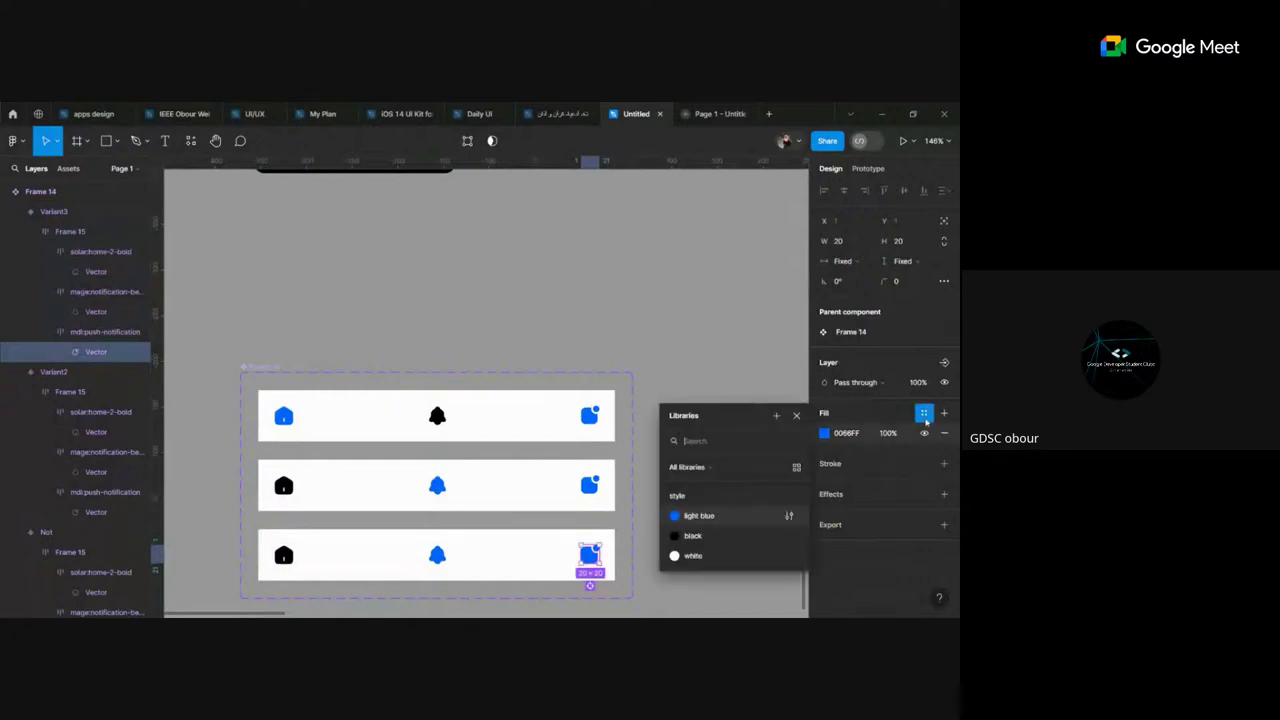
pyautogui.click(692, 535)
pyautogui.click(286, 557)
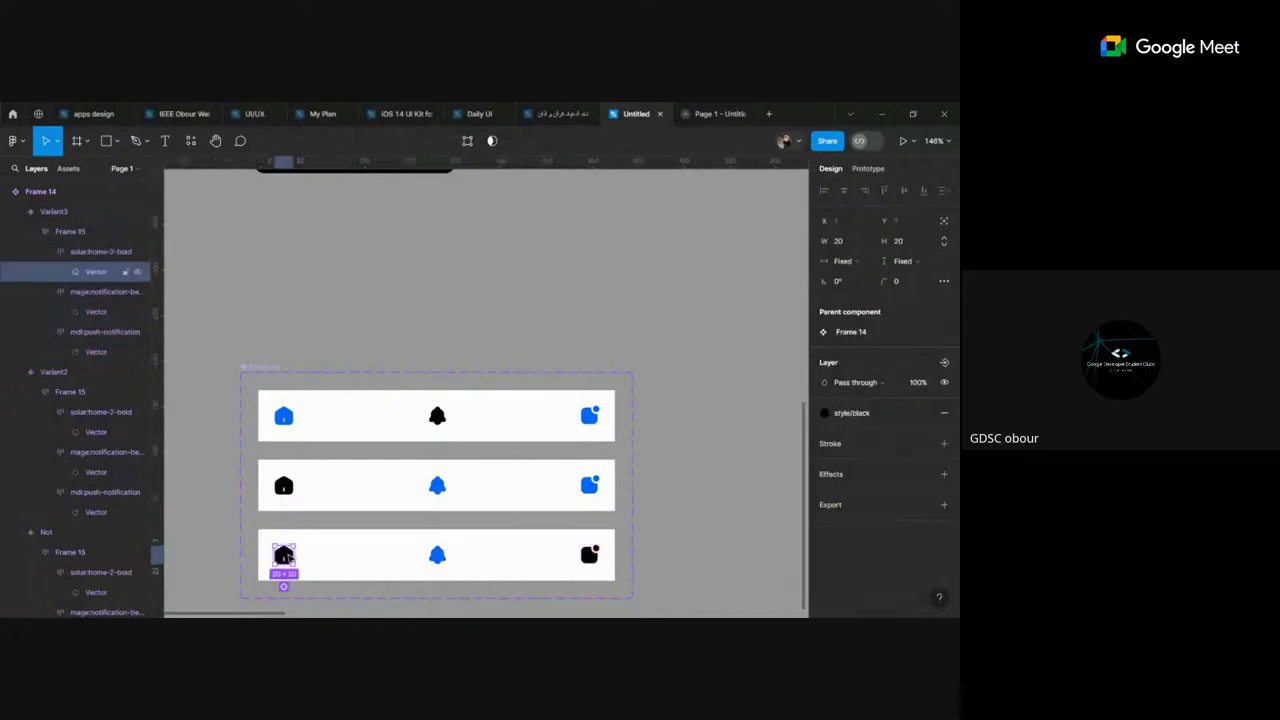
pyautogui.click(923, 413)
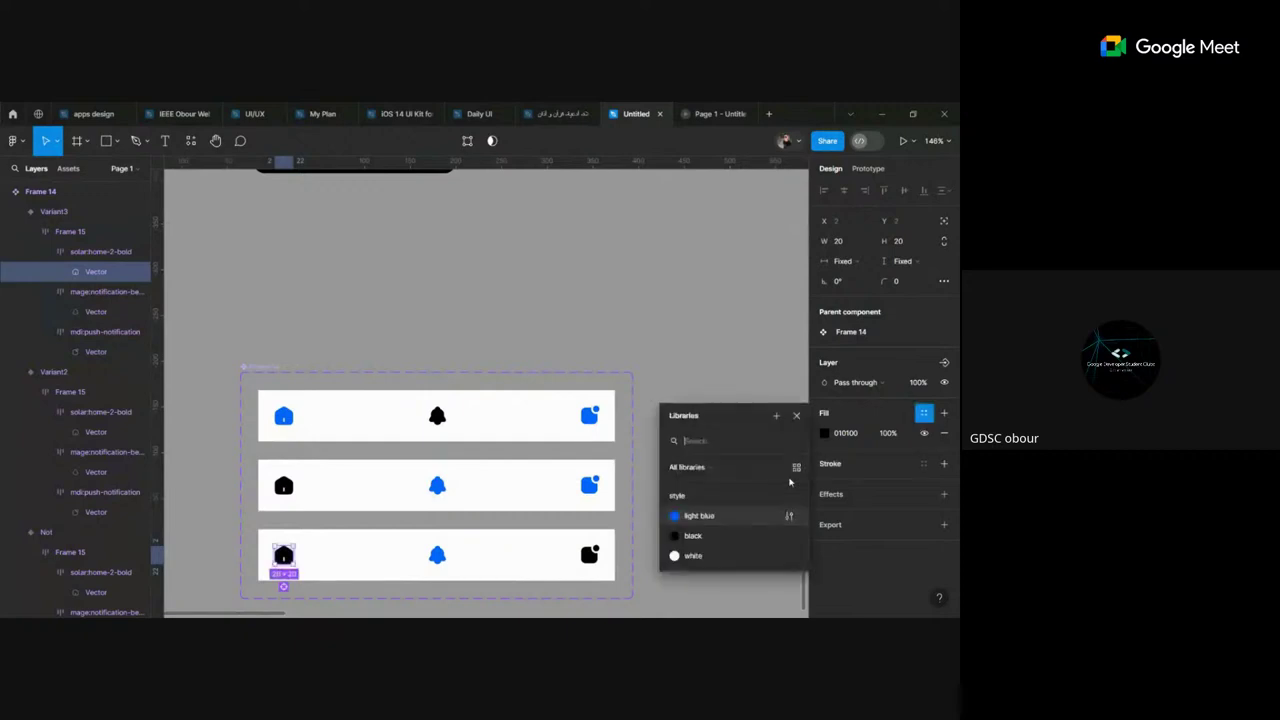
pyautogui.click(740, 516)
pyautogui.click(684, 540)
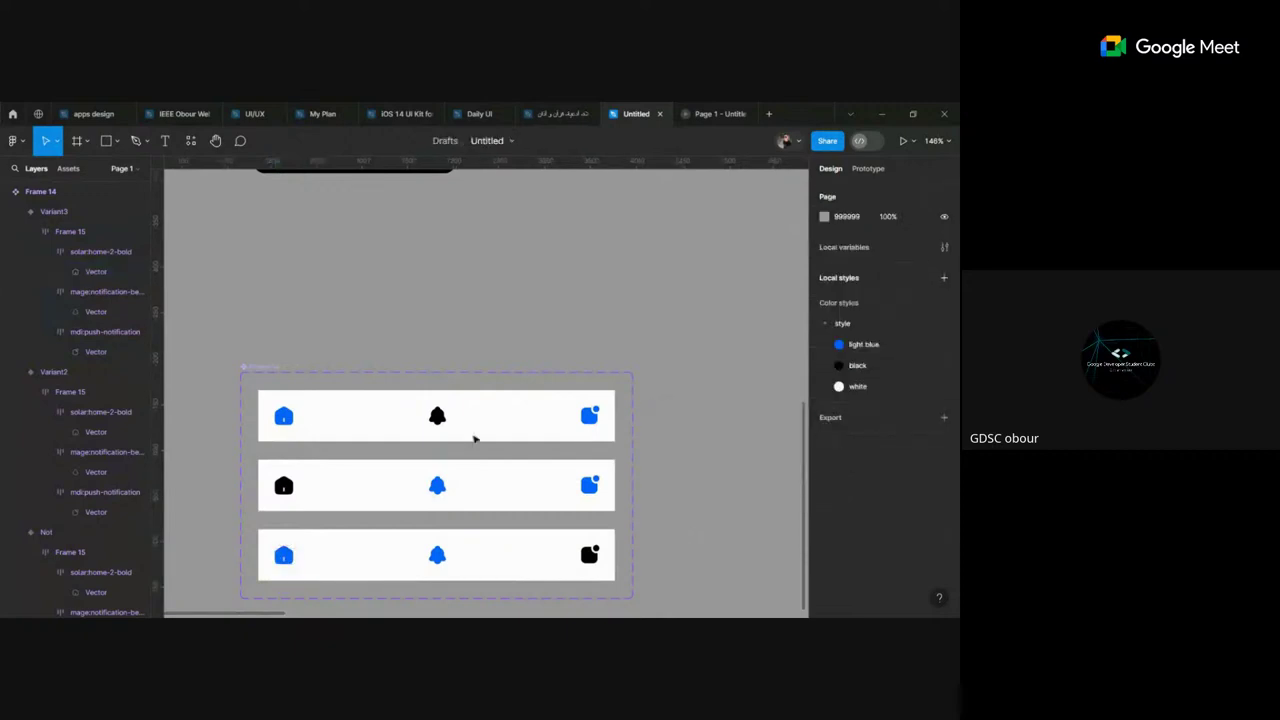
pyautogui.scroll(-3, 361, 365)
pyautogui.scroll(1, 282, 309)
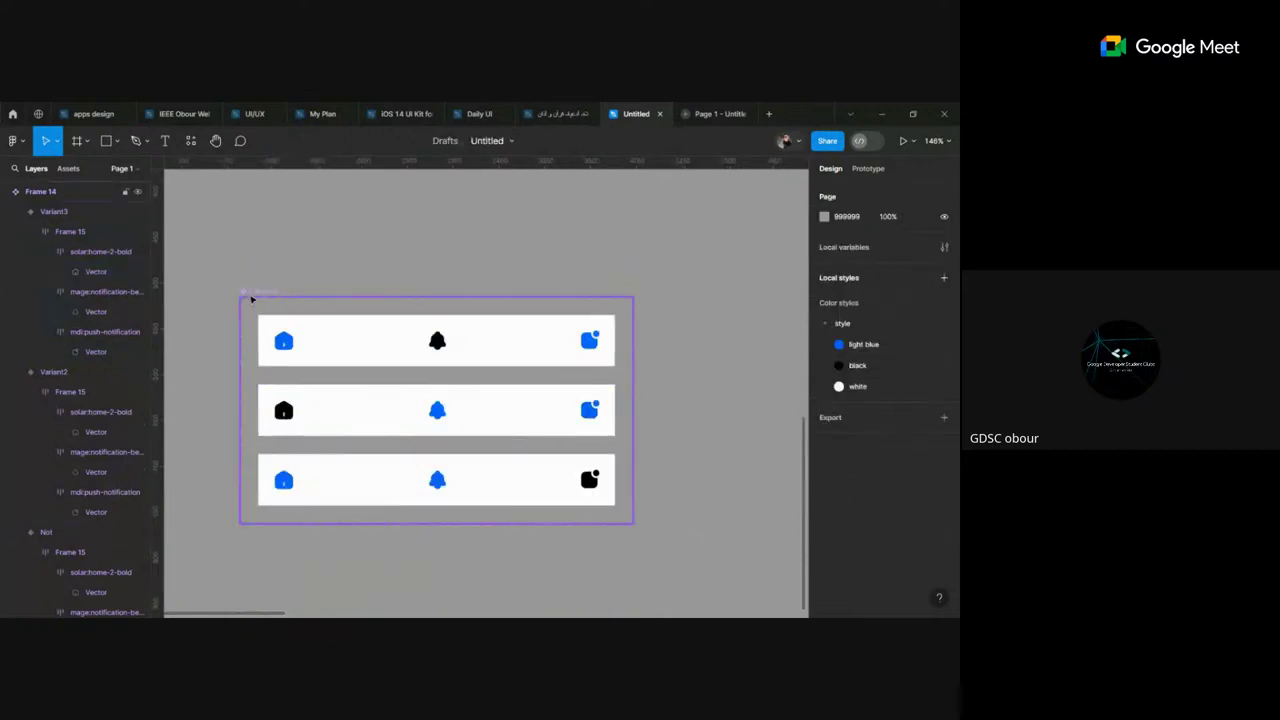
# Step: Select the top variant's home icon and bring up its Prototype settings
pyautogui.click(252, 298)
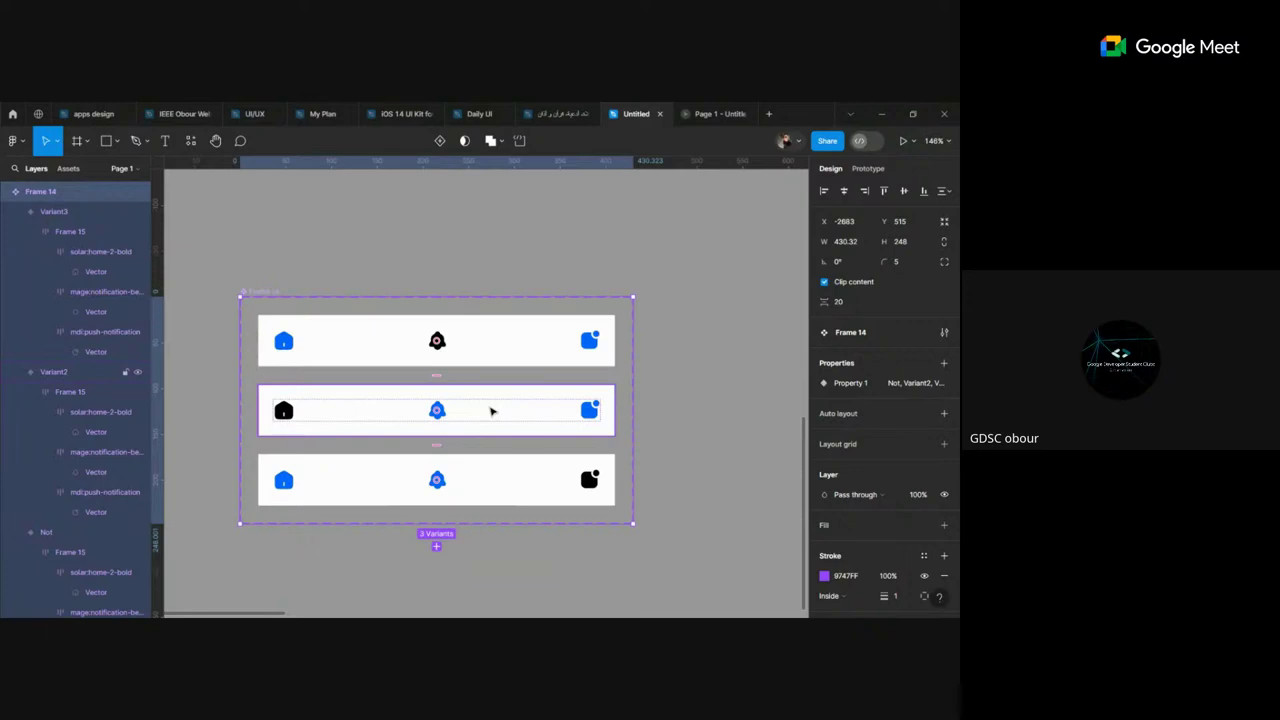
pyautogui.scroll(2, 437, 432)
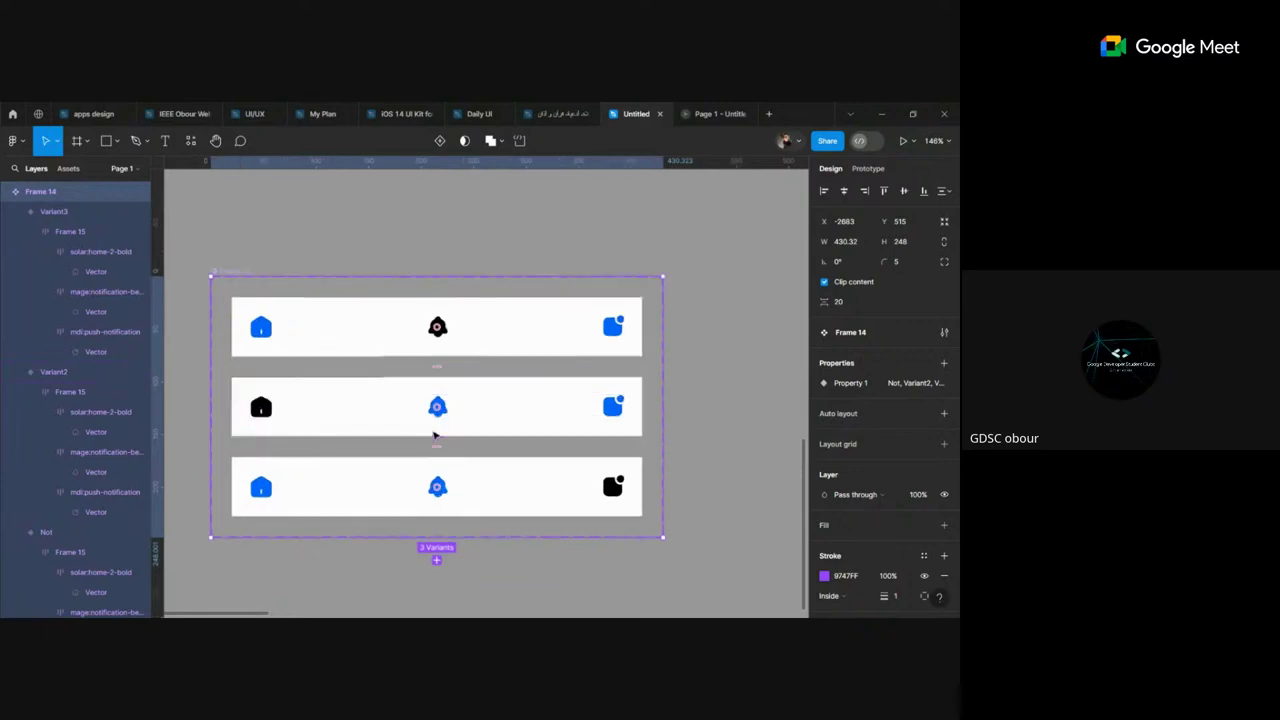
pyautogui.scroll(2, 434, 434)
pyautogui.click(215, 288)
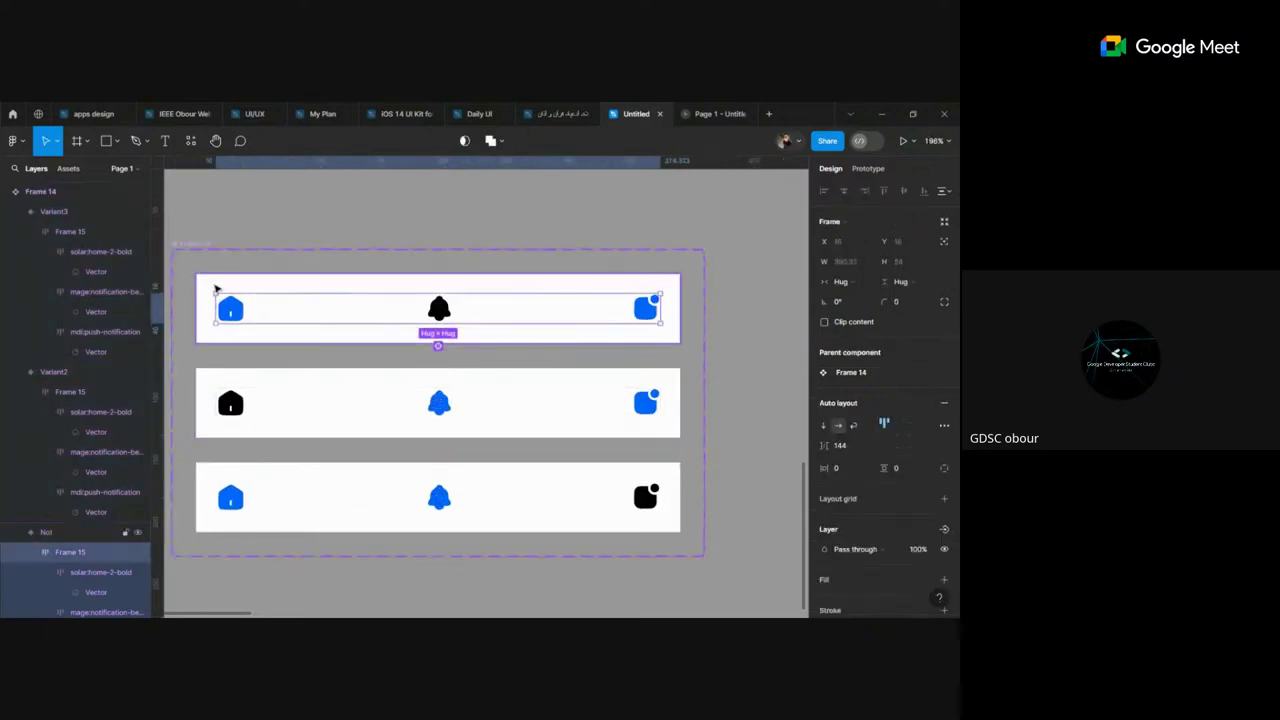
pyautogui.doubleClick(230, 310)
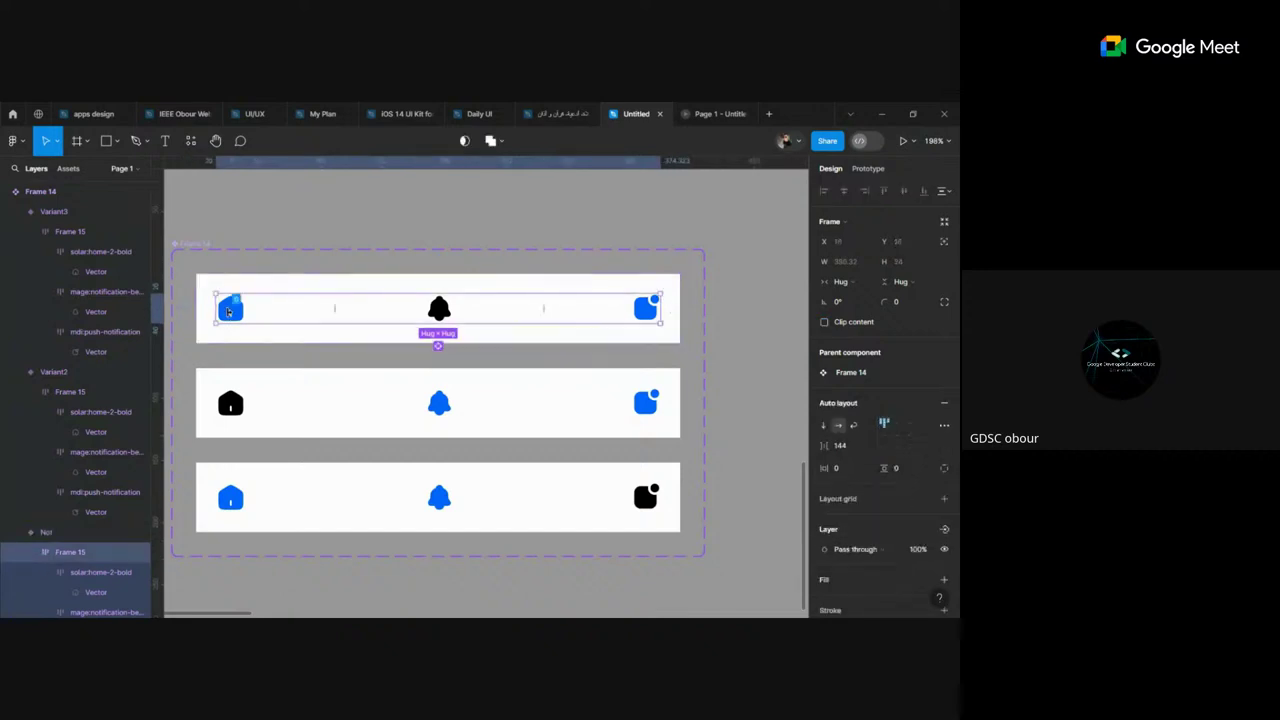
pyautogui.click(308, 343)
pyautogui.keyDown('ctrl'); pyautogui.click(230, 308); pyautogui.keyUp('ctrl')
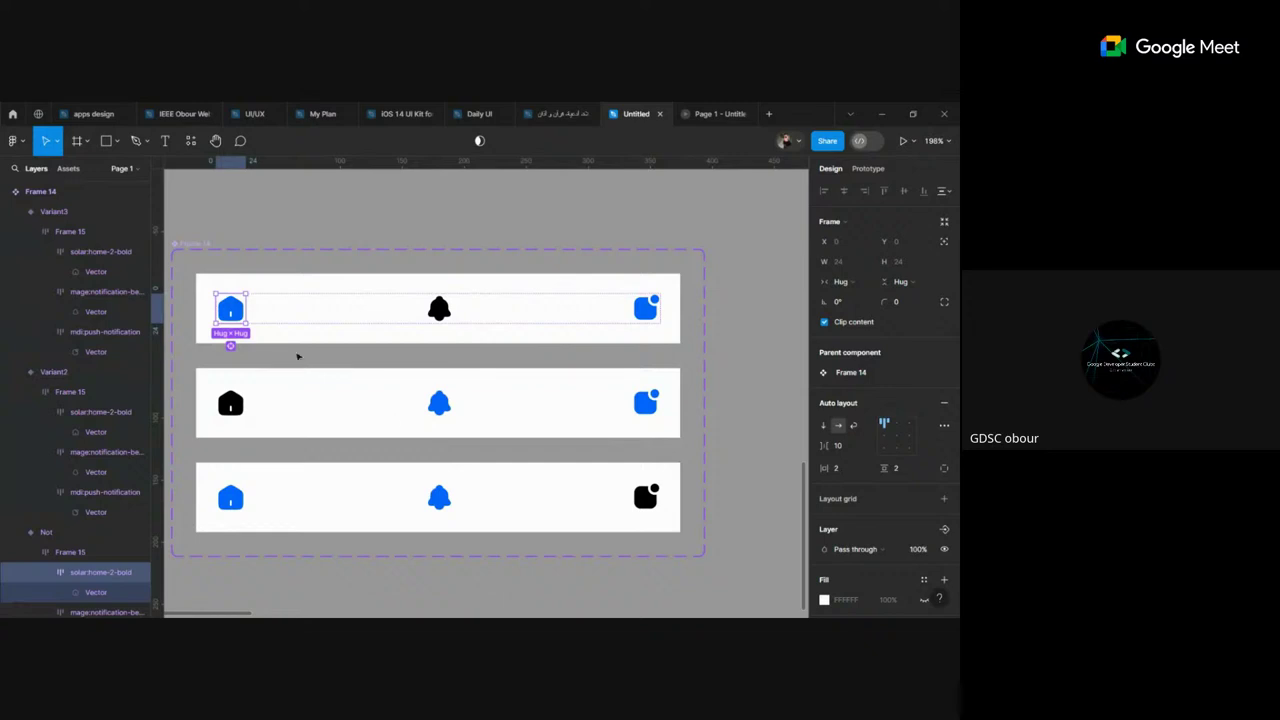
pyautogui.click(868, 168)
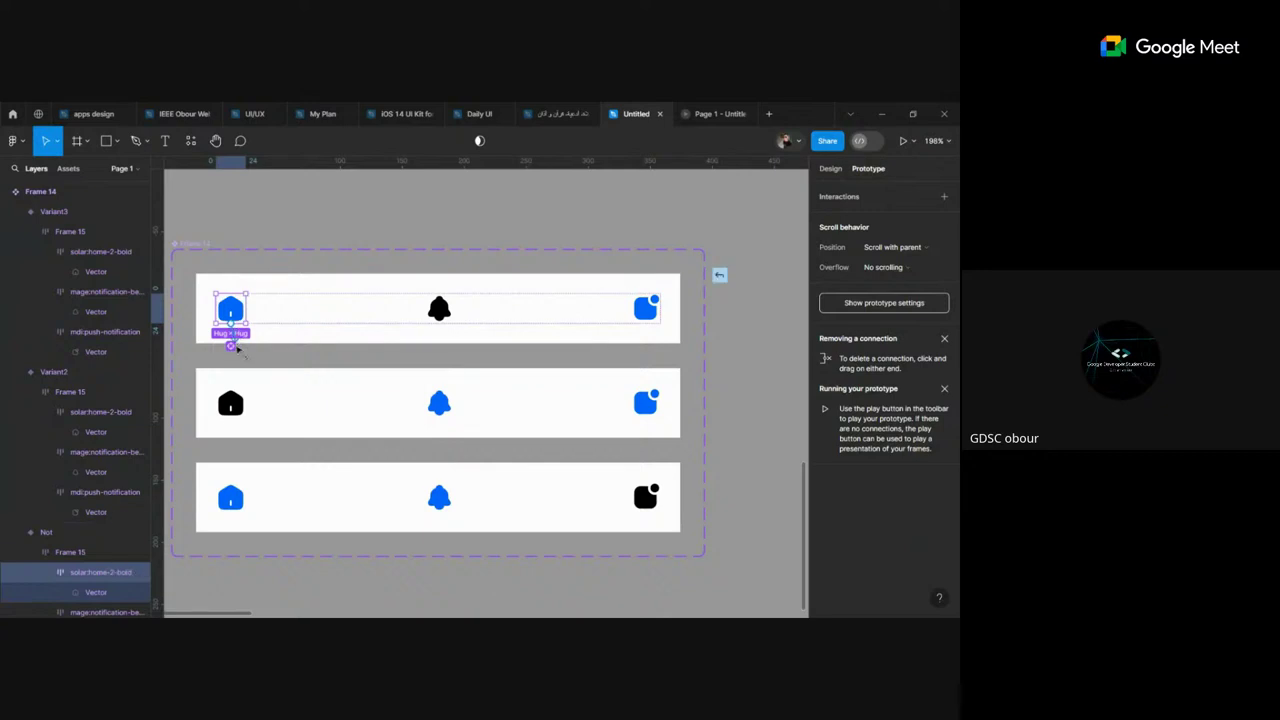
# Step: Link the top and bottom home icons to the middle variant, and the middle and bottom bells to the top variant
pyautogui.moveTo(230, 345); pyautogui.dragTo(229, 404)
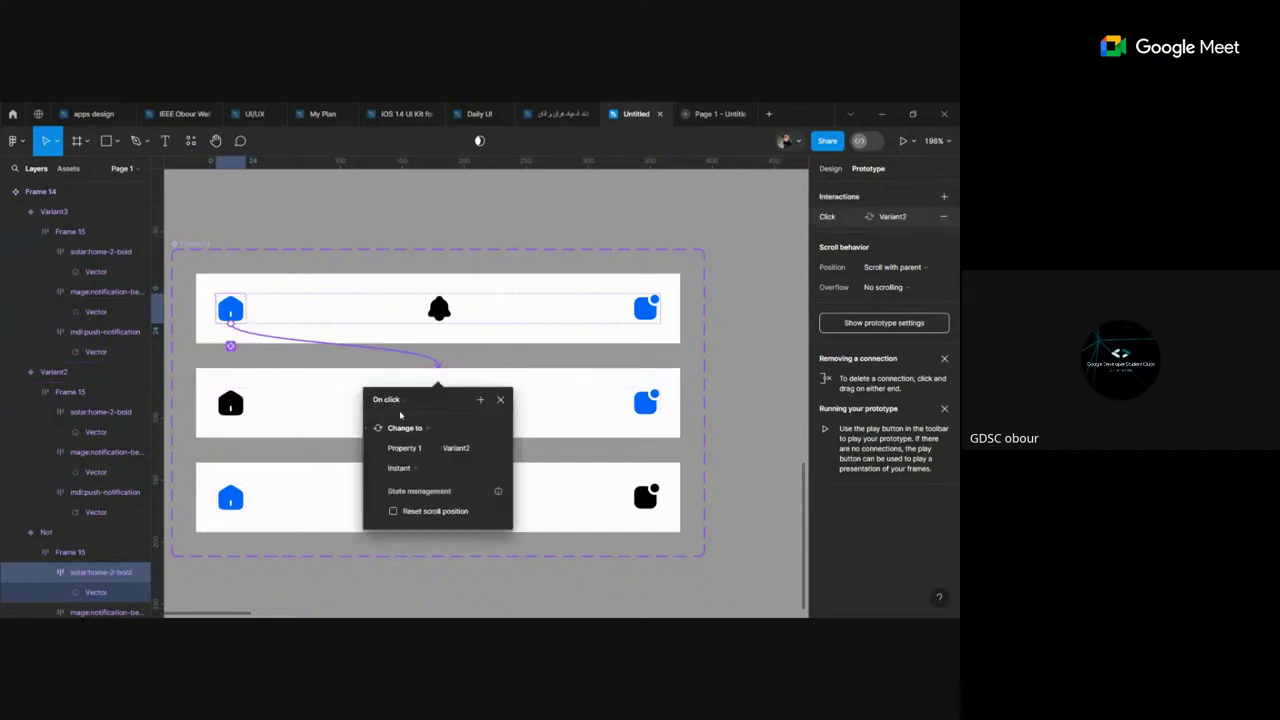
pyautogui.click(500, 399)
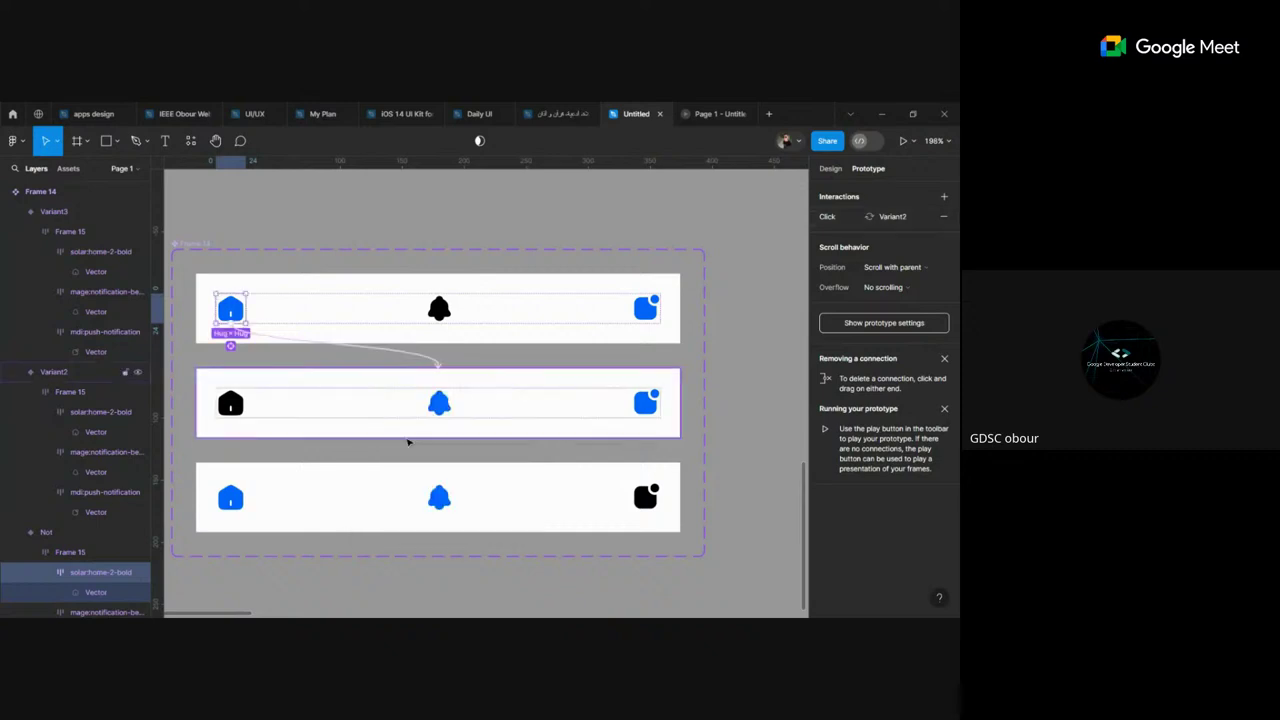
pyautogui.click(231, 485)
pyautogui.moveTo(231, 484); pyautogui.dragTo(437, 400)
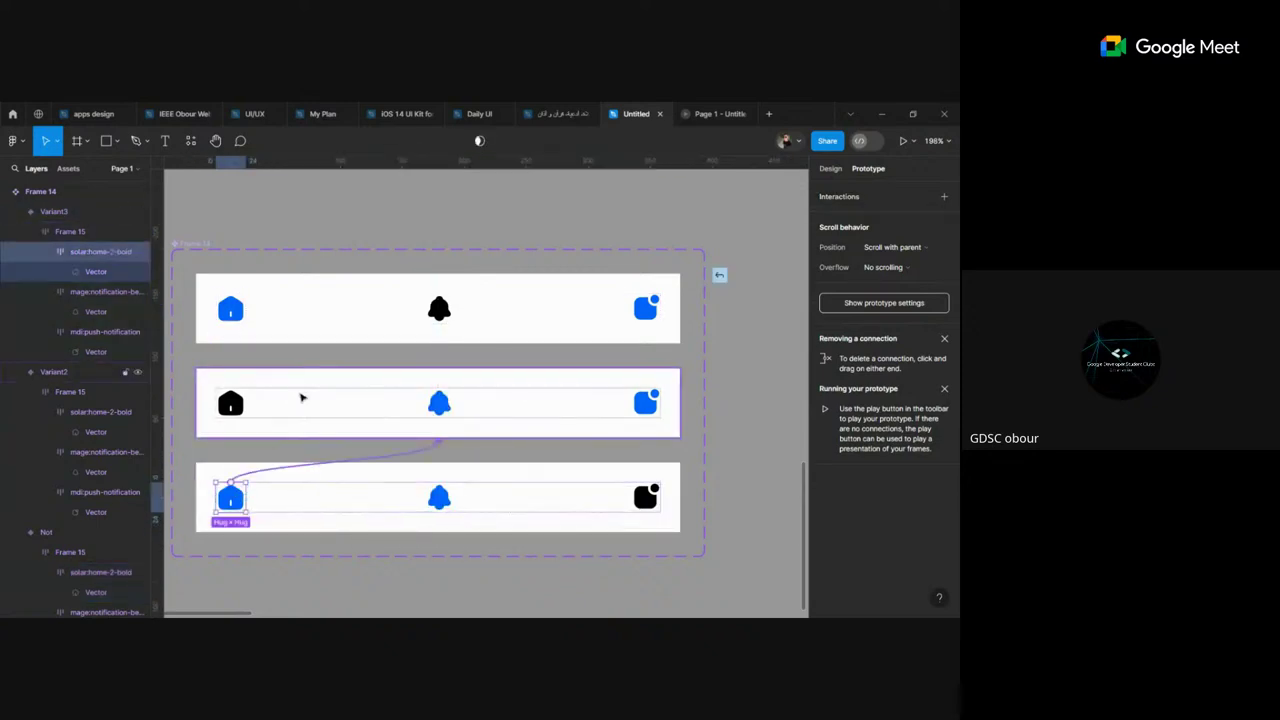
pyautogui.click(437, 400)
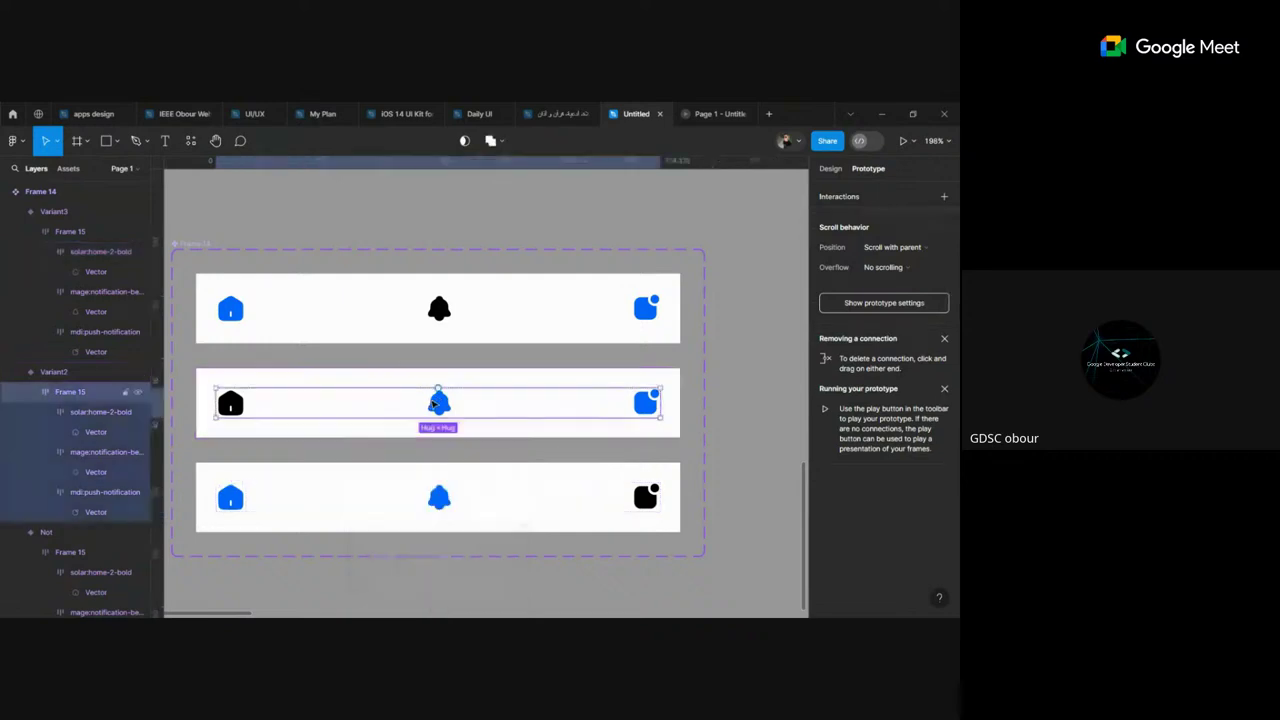
pyautogui.moveTo(439, 387)
pyautogui.mouseDown()
pyautogui.moveTo(453, 316)
pyautogui.moveTo(440, 500)
pyautogui.mouseUp()
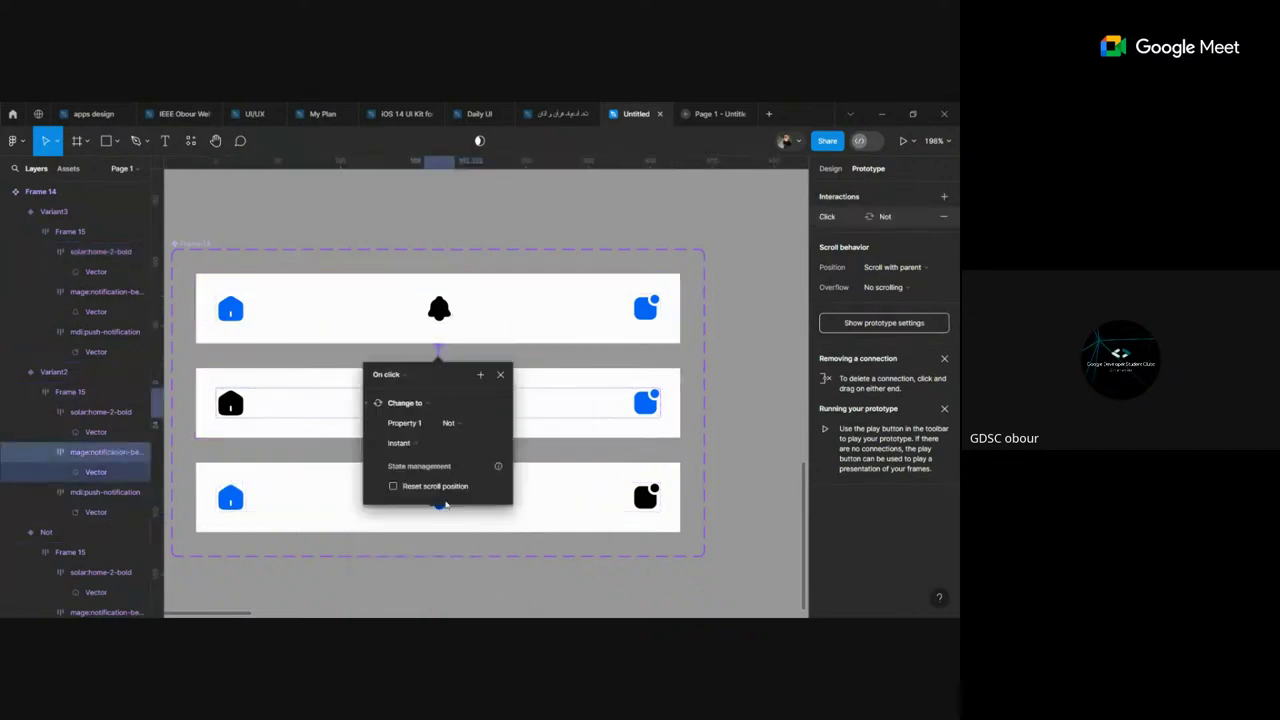
pyautogui.click(441, 499)
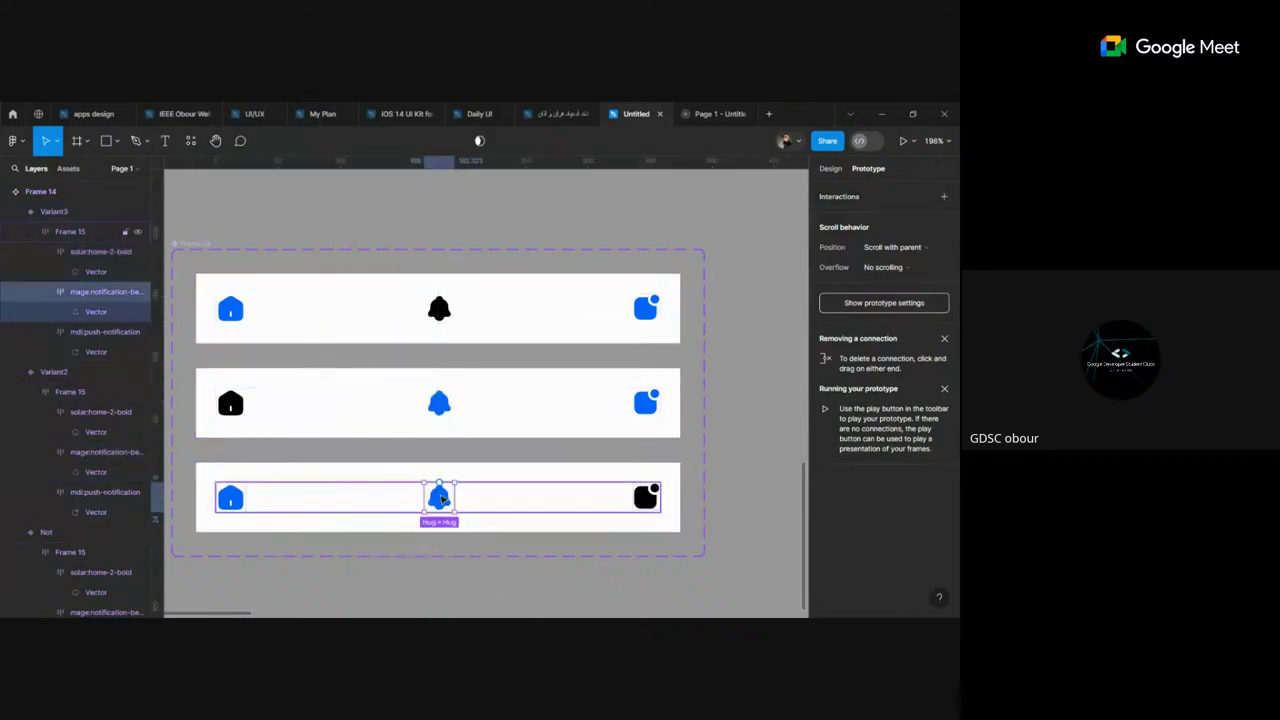
pyautogui.click(441, 499)
pyautogui.moveTo(455, 497); pyautogui.dragTo(468, 325)
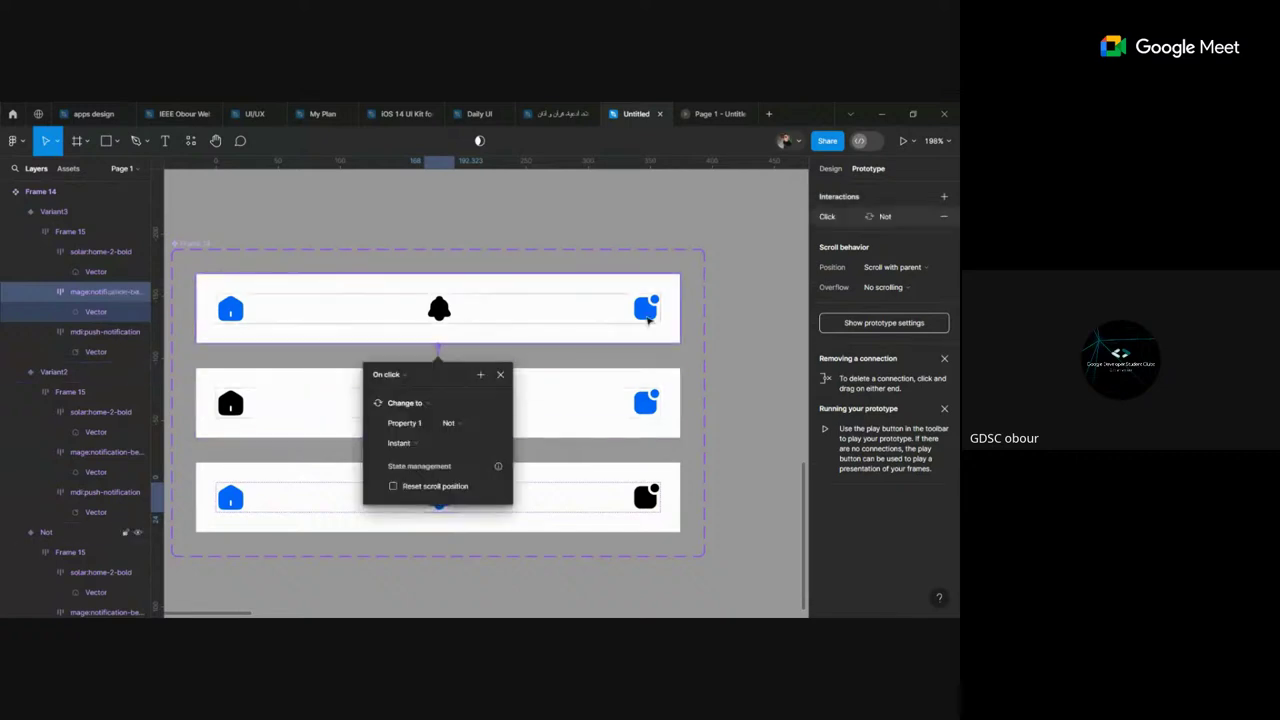
# Step: Link the top and middle notification icons to the bottom variant with On click → Change to
pyautogui.click(646, 309)
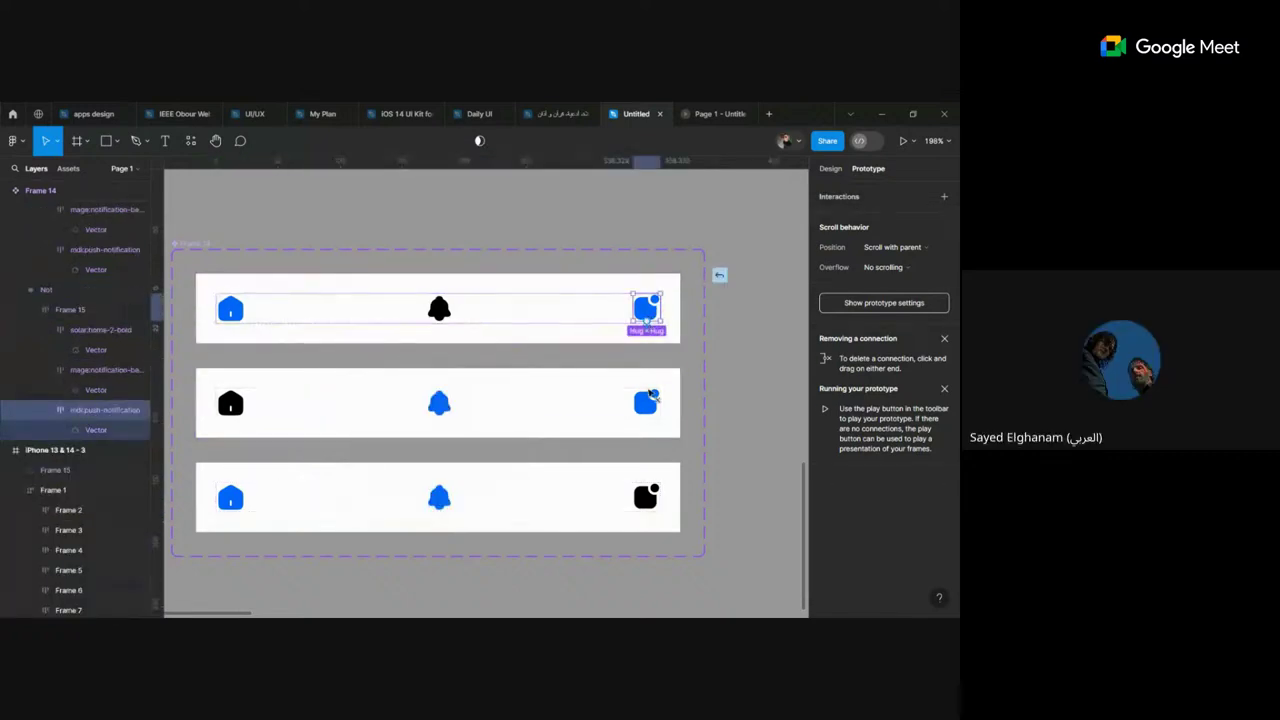
pyautogui.moveTo(648, 326); pyautogui.dragTo(645, 505)
pyautogui.click(648, 398)
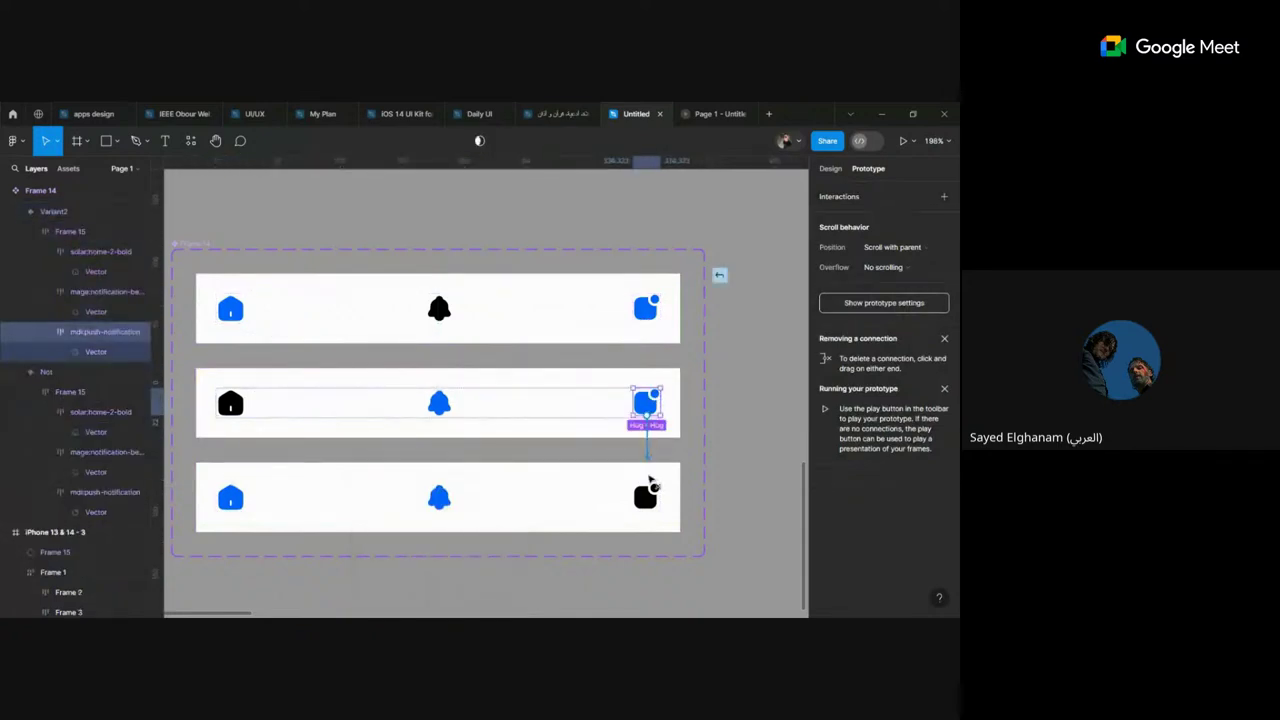
pyautogui.moveTo(650, 415); pyautogui.dragTo(440, 465)
# Step: Deselect on empty canvas to display all prototype links between the three nav-bar variants
pyautogui.click(760, 457)
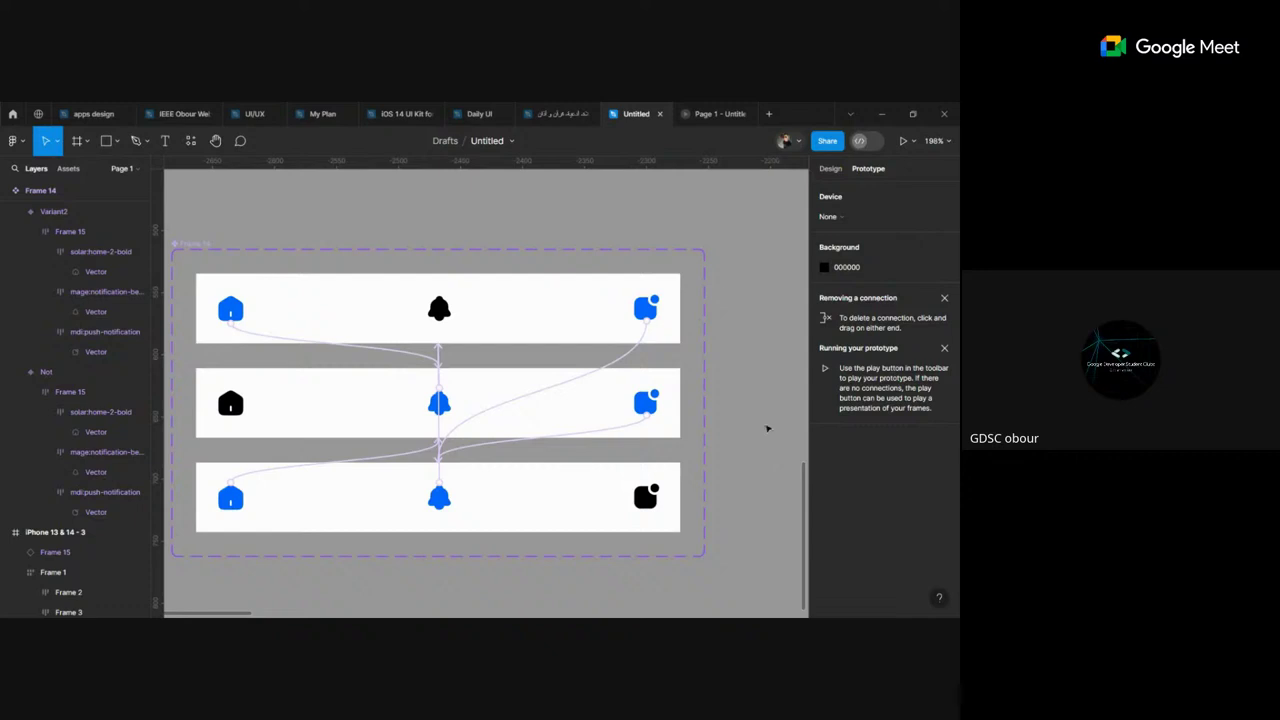
pyautogui.moveTo(648, 345)
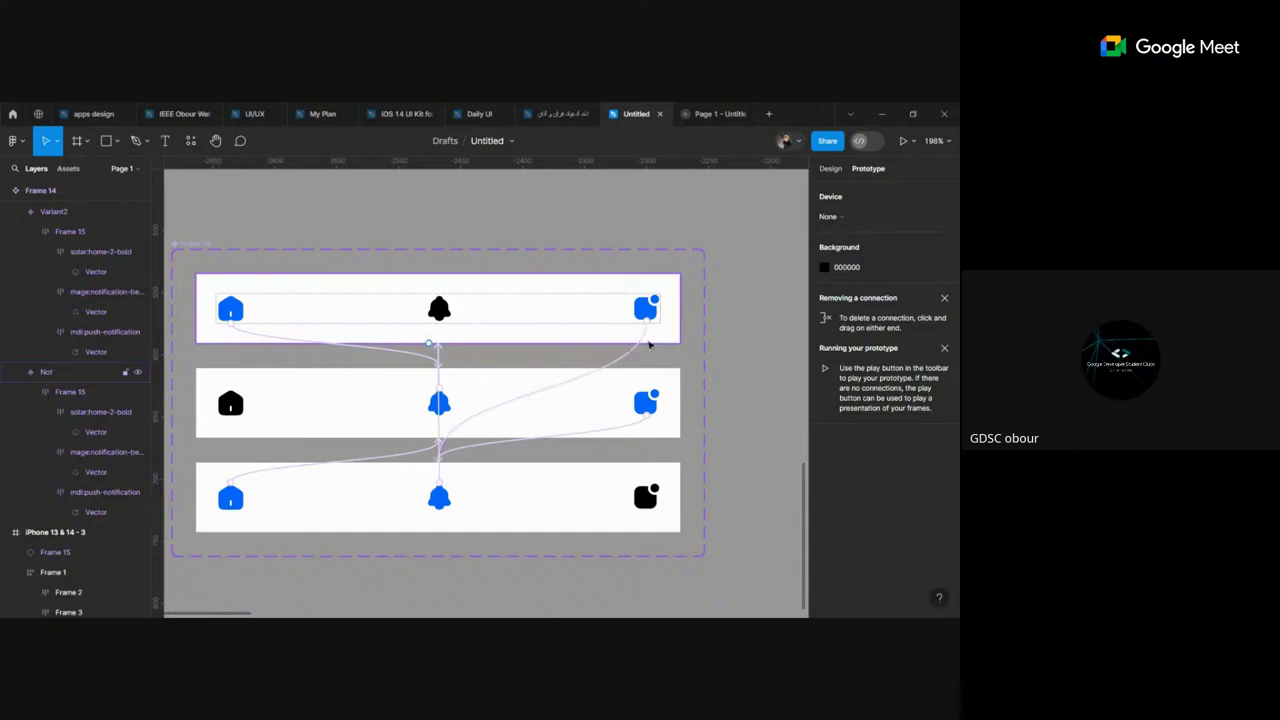
pyautogui.click(649, 345)
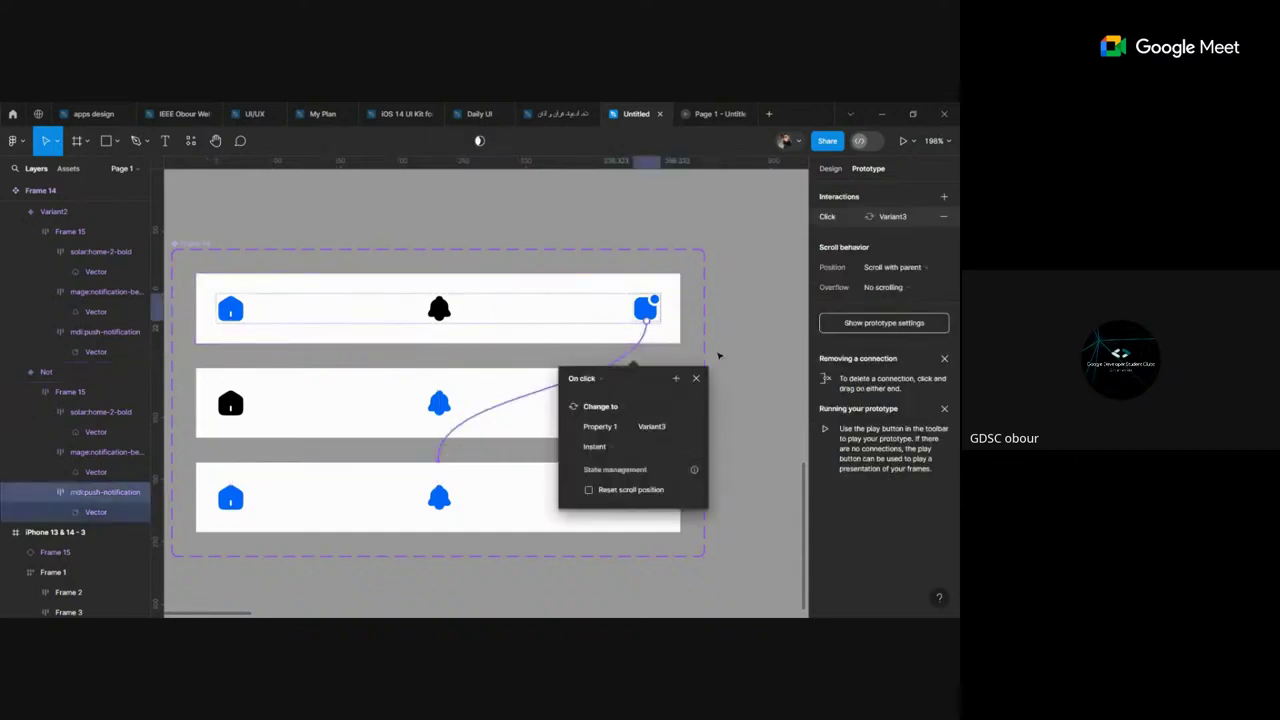
pyautogui.click(754, 347)
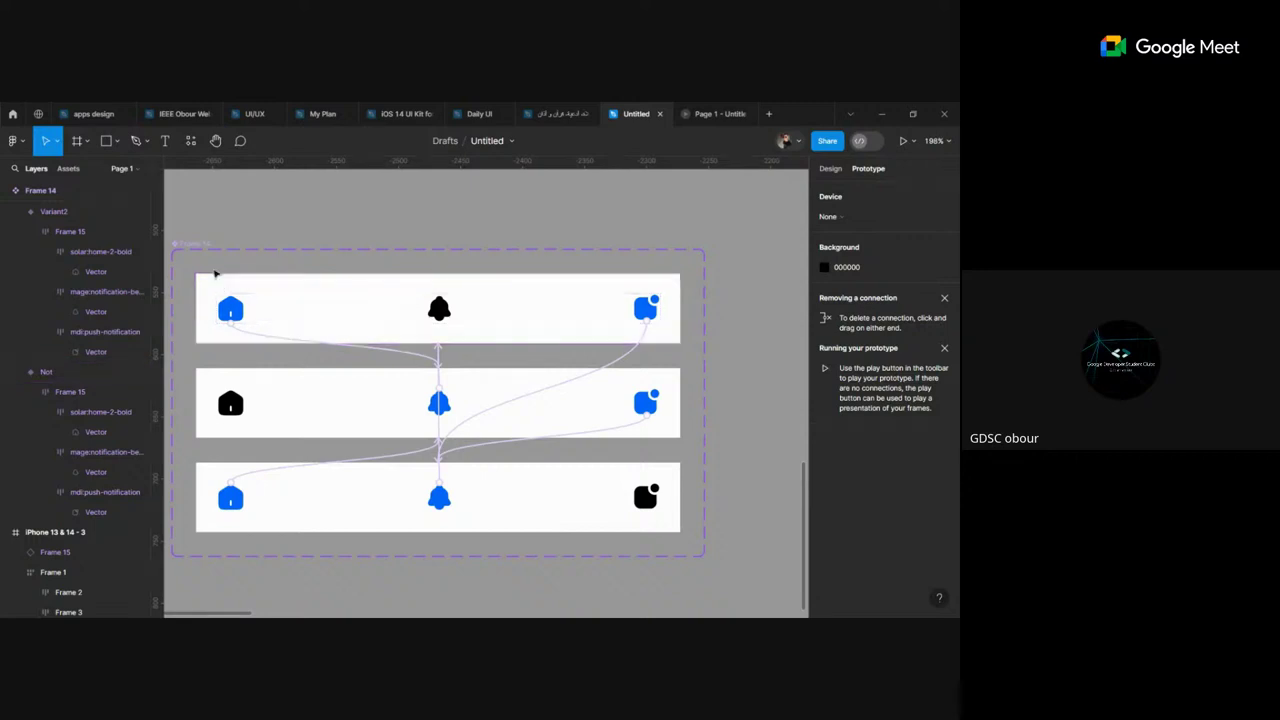
pyautogui.click(215, 274)
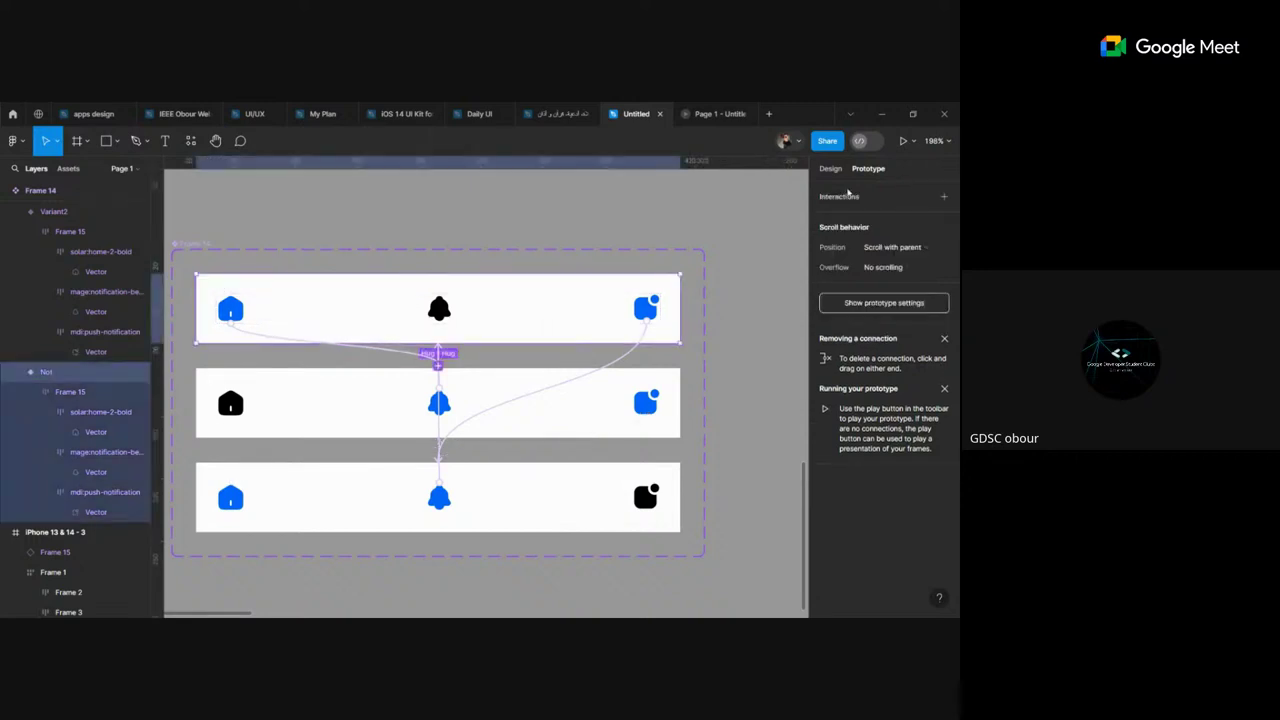
# Step: Back in Design, rename the variant values Not, Variant2 and Variant3 to 1, 2 and 3
pyautogui.click(831, 168)
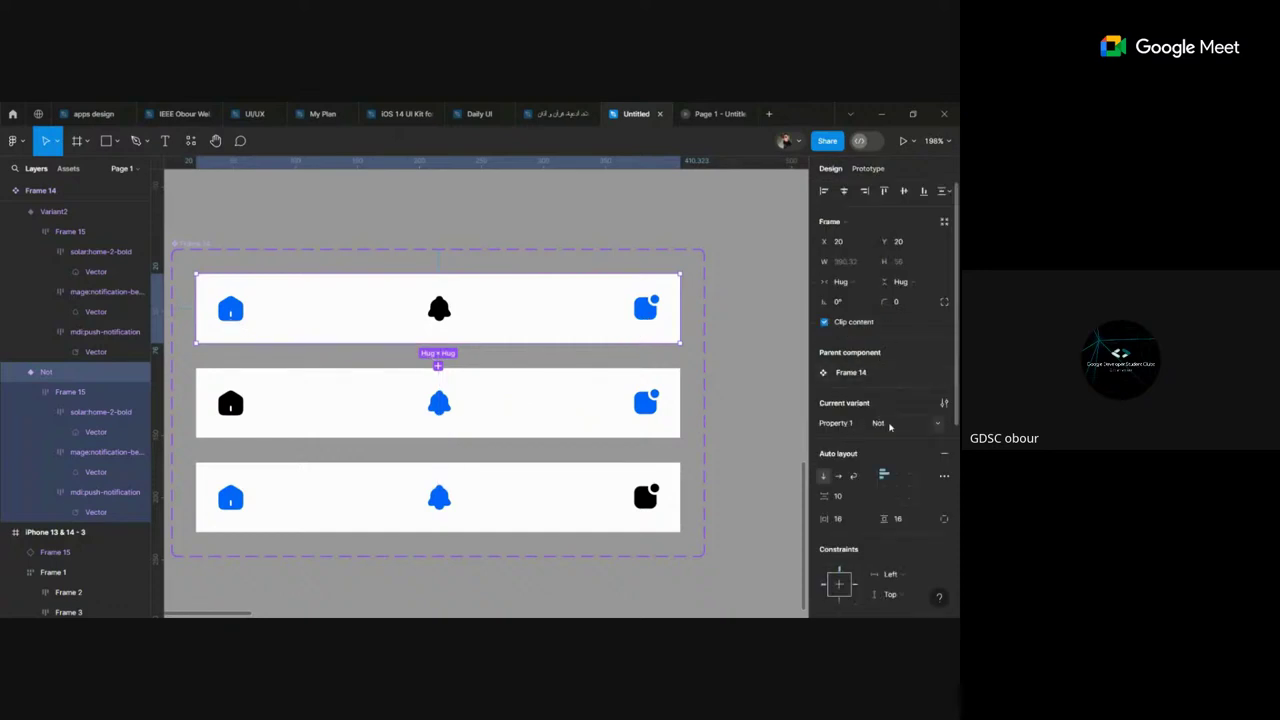
pyautogui.click(889, 424)
pyautogui.write('1')
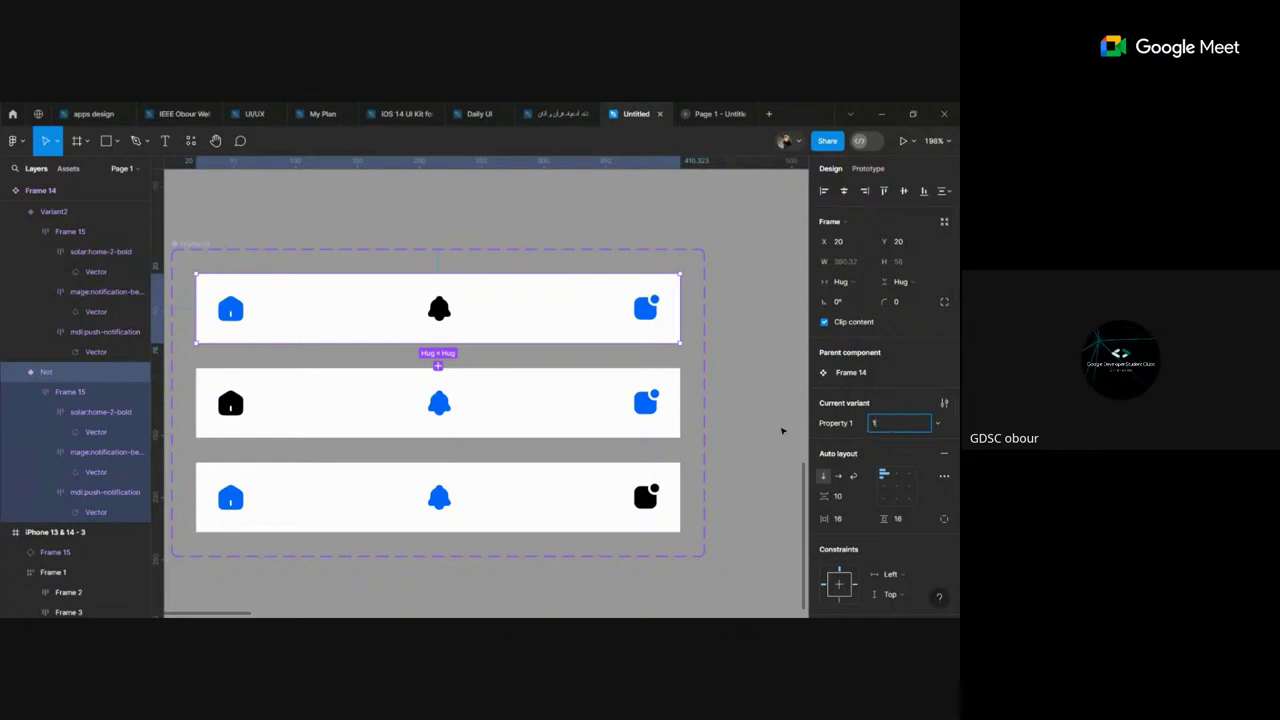
pyautogui.click(595, 387)
pyautogui.click(905, 424)
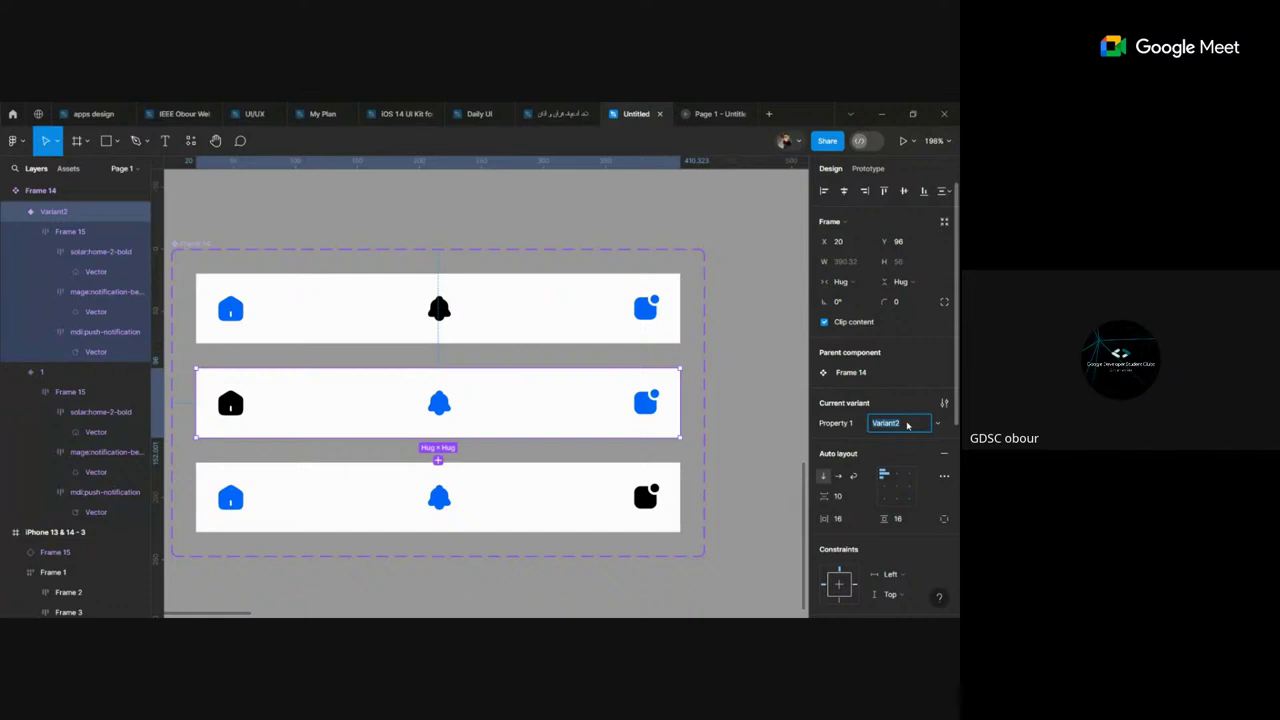
pyautogui.click(466, 473)
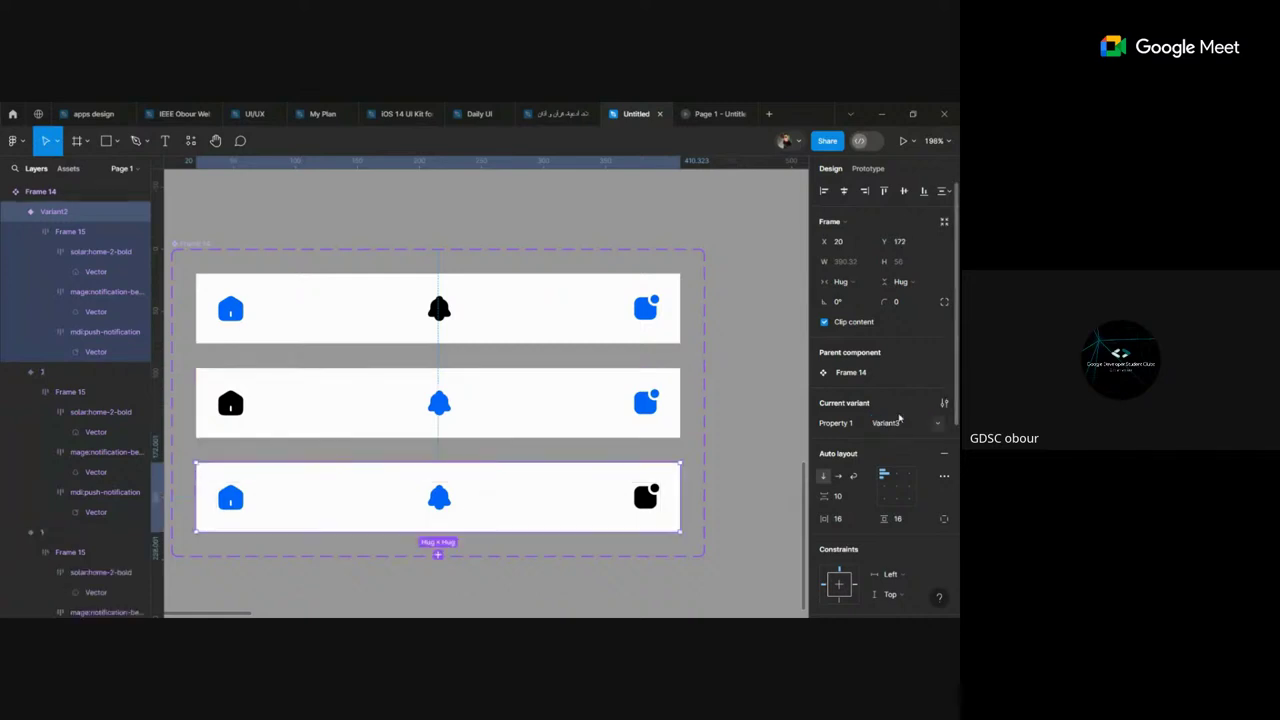
pyautogui.click(903, 422)
pyautogui.write('3')
pyautogui.press('Return')
# Step: Swap the top variant's push-notification icon from light blue to the black colour style
pyautogui.click(717, 444)
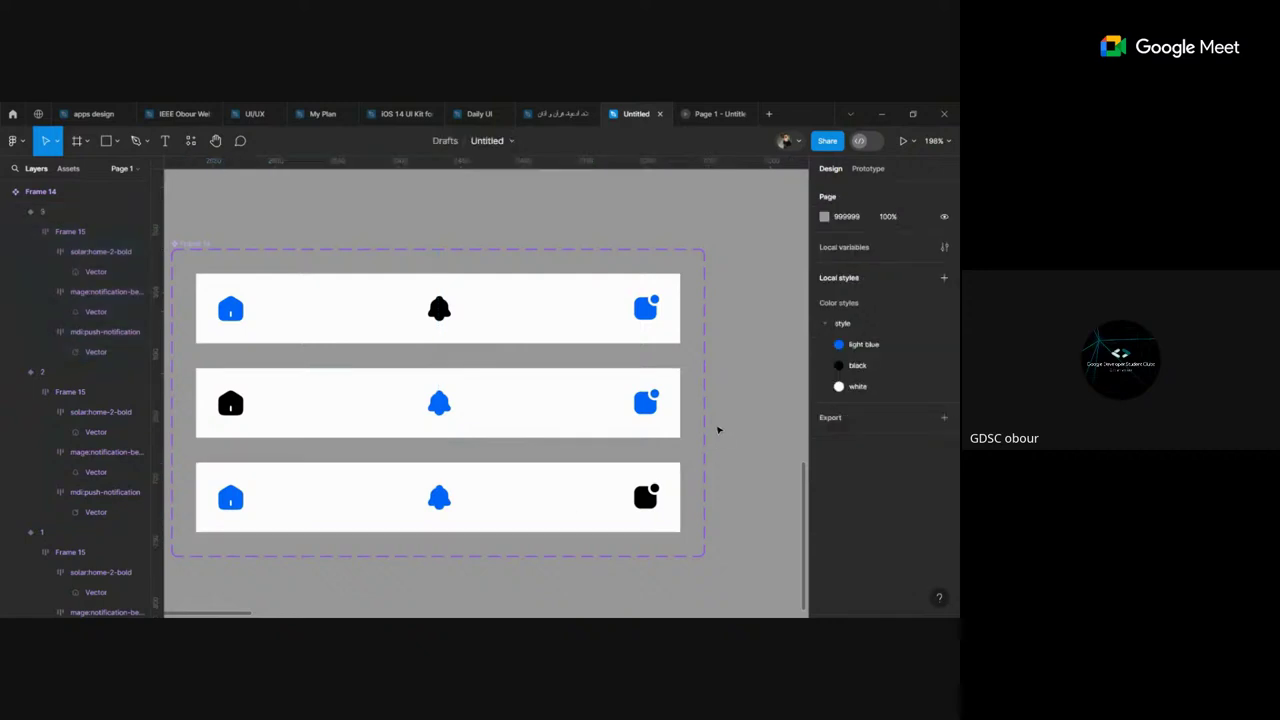
pyautogui.scroll(-3, 717, 429)
pyautogui.click(603, 354)
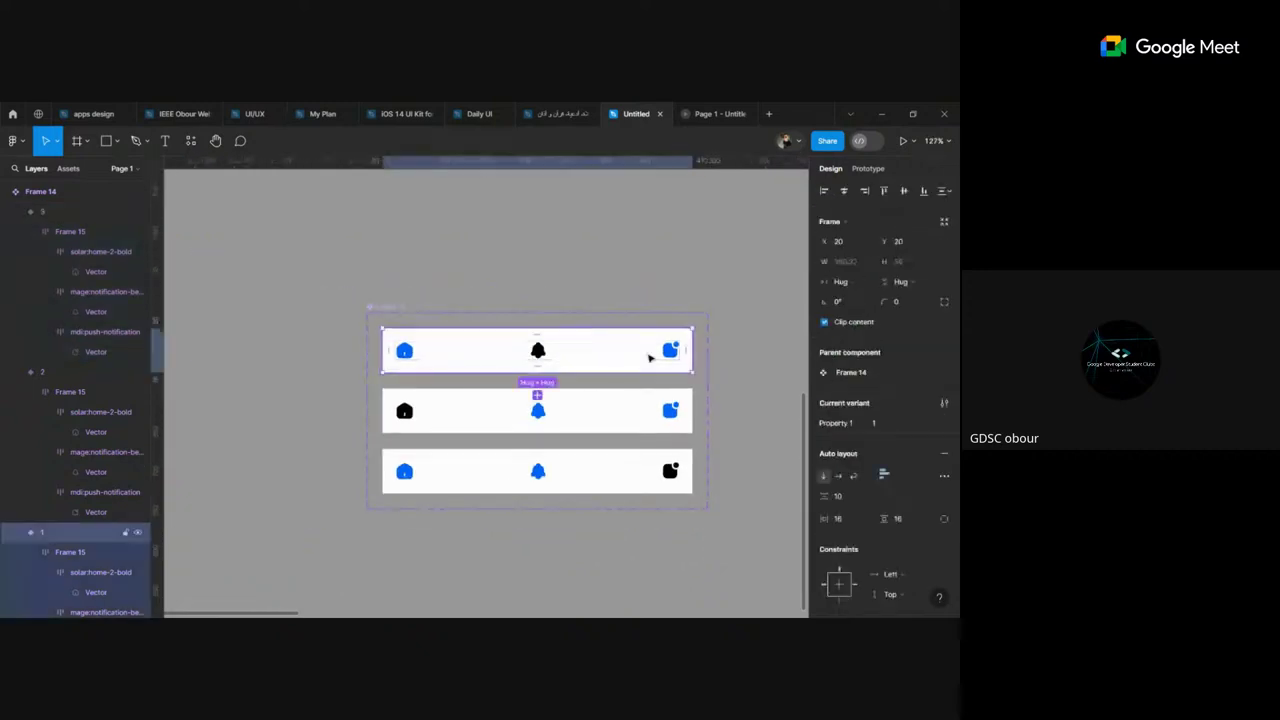
pyautogui.doubleClick(672, 348)
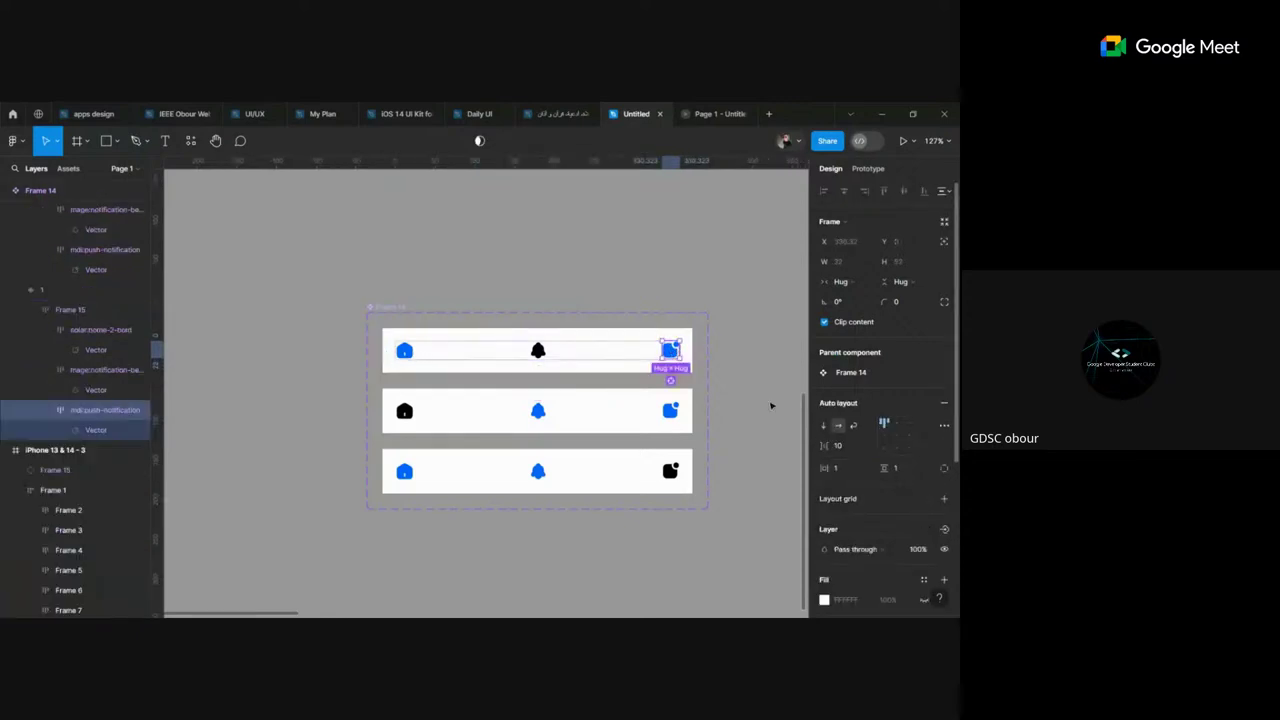
pyautogui.scroll(-3, 875, 486)
pyautogui.scroll(-2, 909, 515)
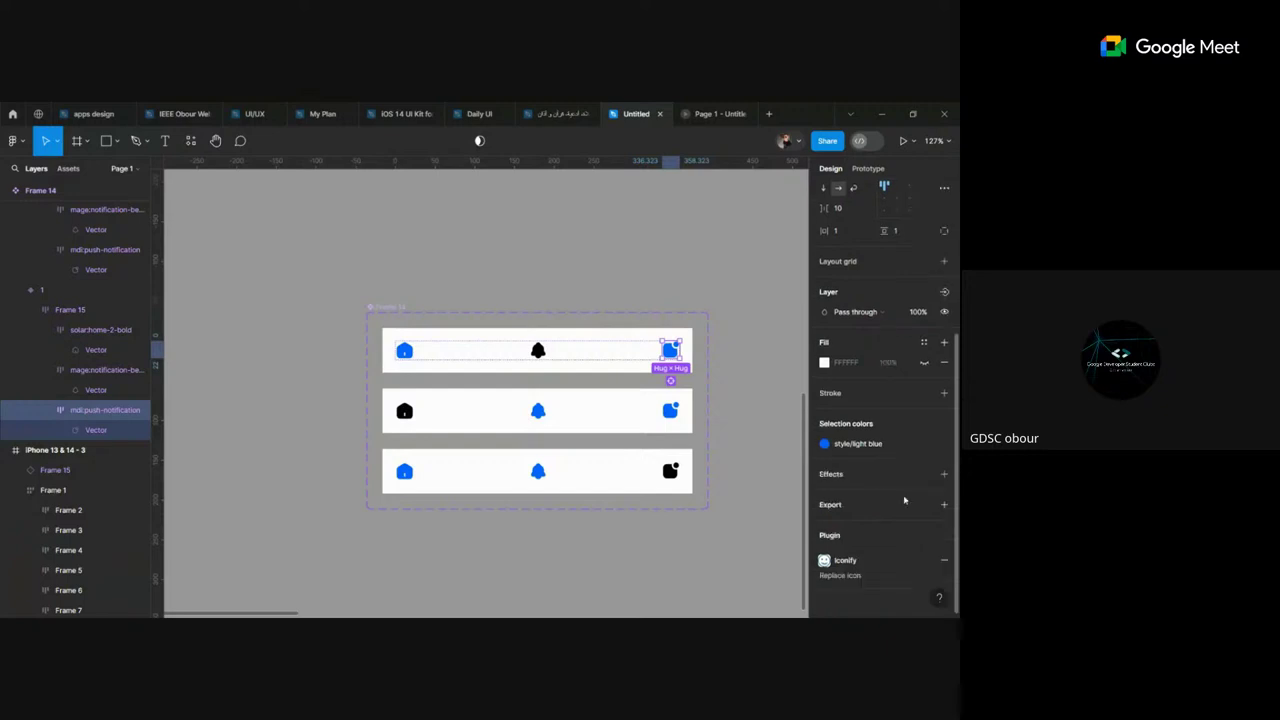
pyautogui.click(925, 443)
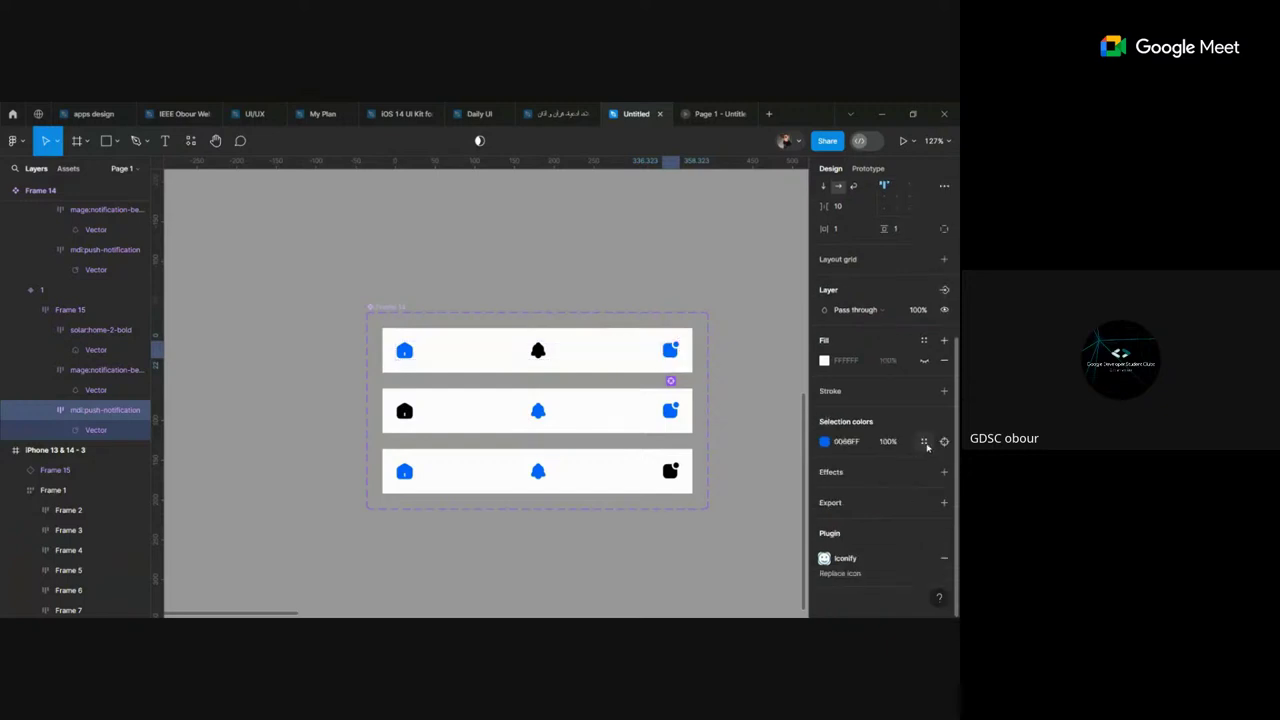
pyautogui.click(923, 442)
pyautogui.click(737, 564)
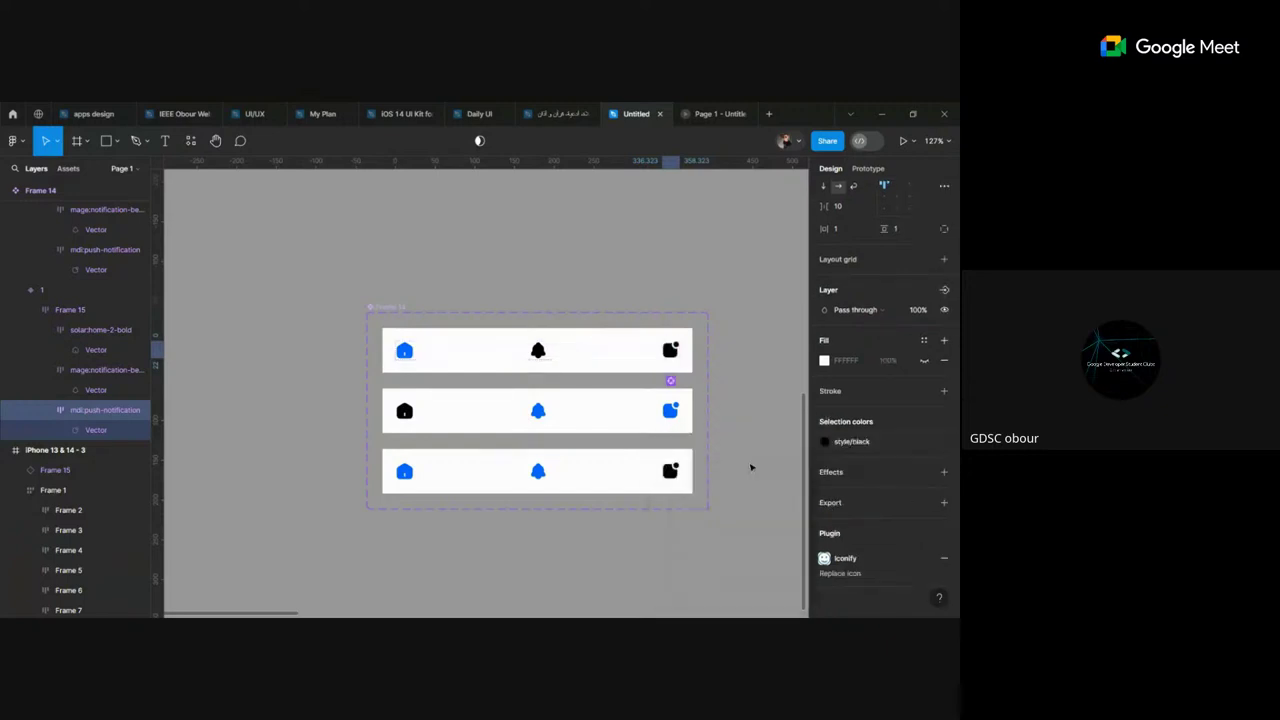
pyautogui.click(753, 359)
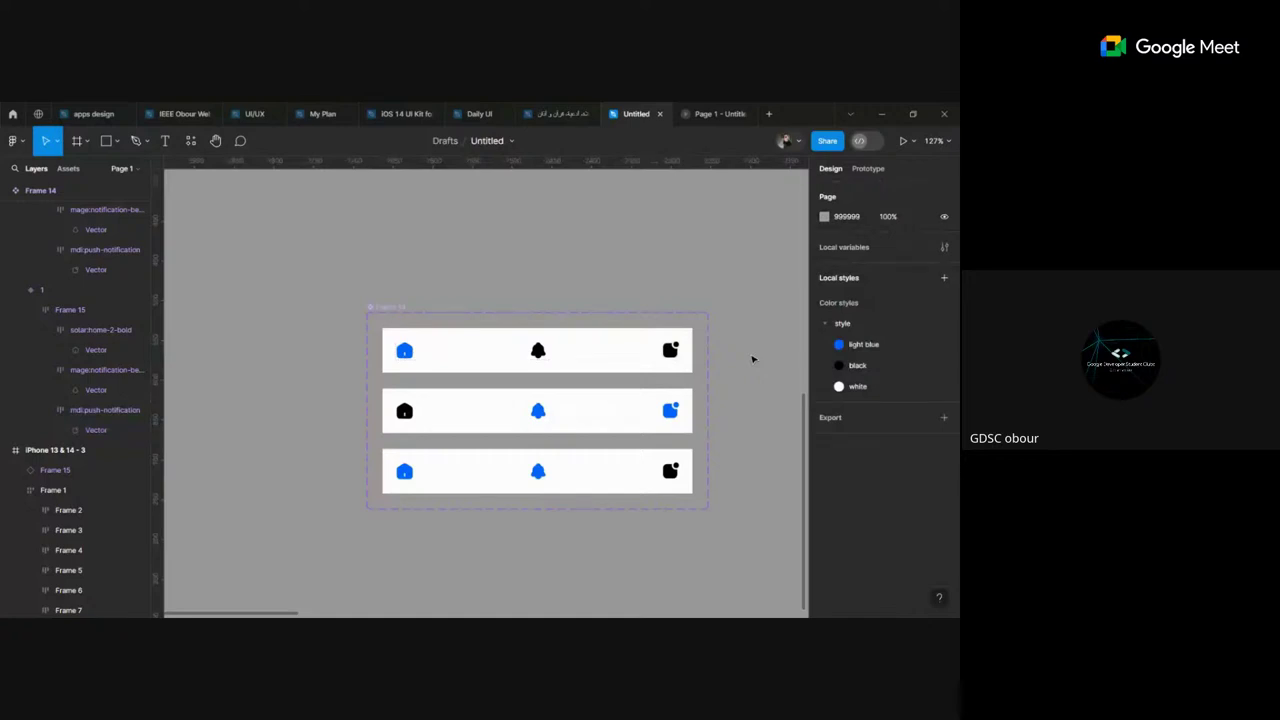
pyautogui.keyDown('ctrl'); pyautogui.scroll(-3, 723, 360); pyautogui.keyUp('ctrl')
pyautogui.scroll(1, 717, 360)
pyautogui.hscroll(1, 717, 362)
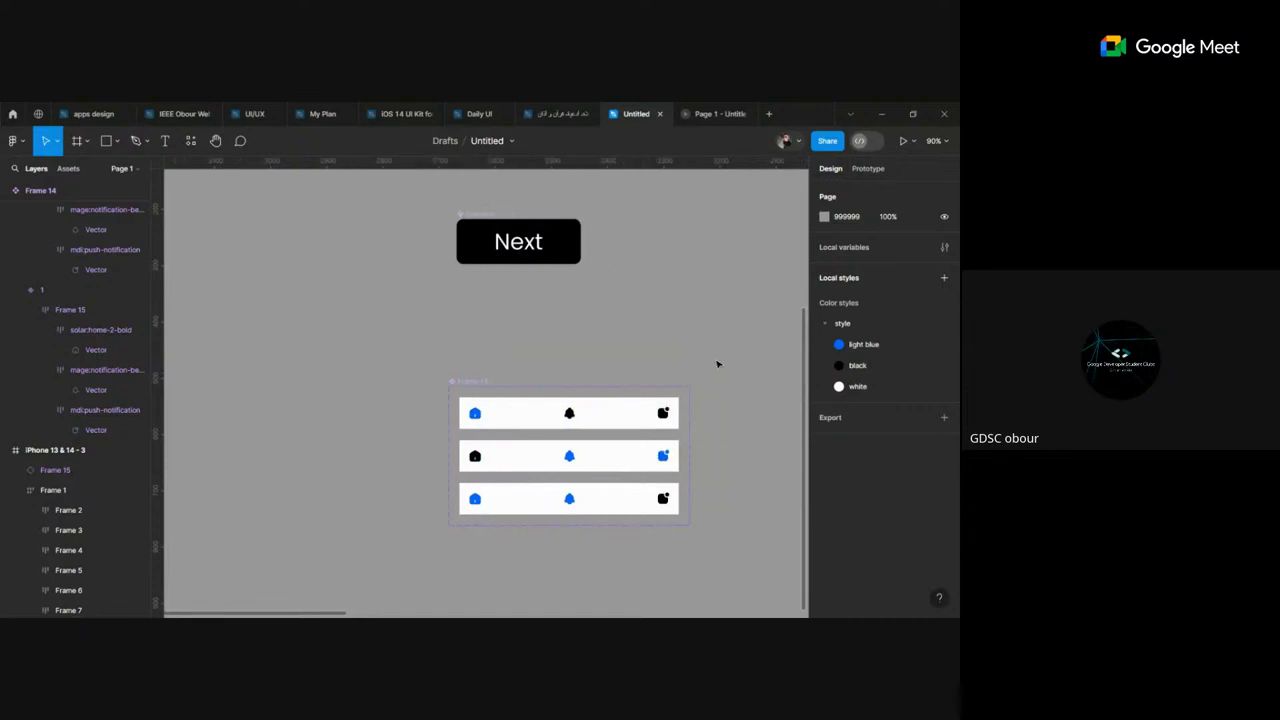
pyautogui.hscroll(3, 557, 429)
pyautogui.scroll(1, 526, 437)
pyautogui.keyDown('ctrl'); pyautogui.scroll(-2, 523, 426); pyautogui.keyUp('ctrl')
pyautogui.keyDown('ctrl'); pyautogui.scroll(-2, 524, 426); pyautogui.keyUp('ctrl')
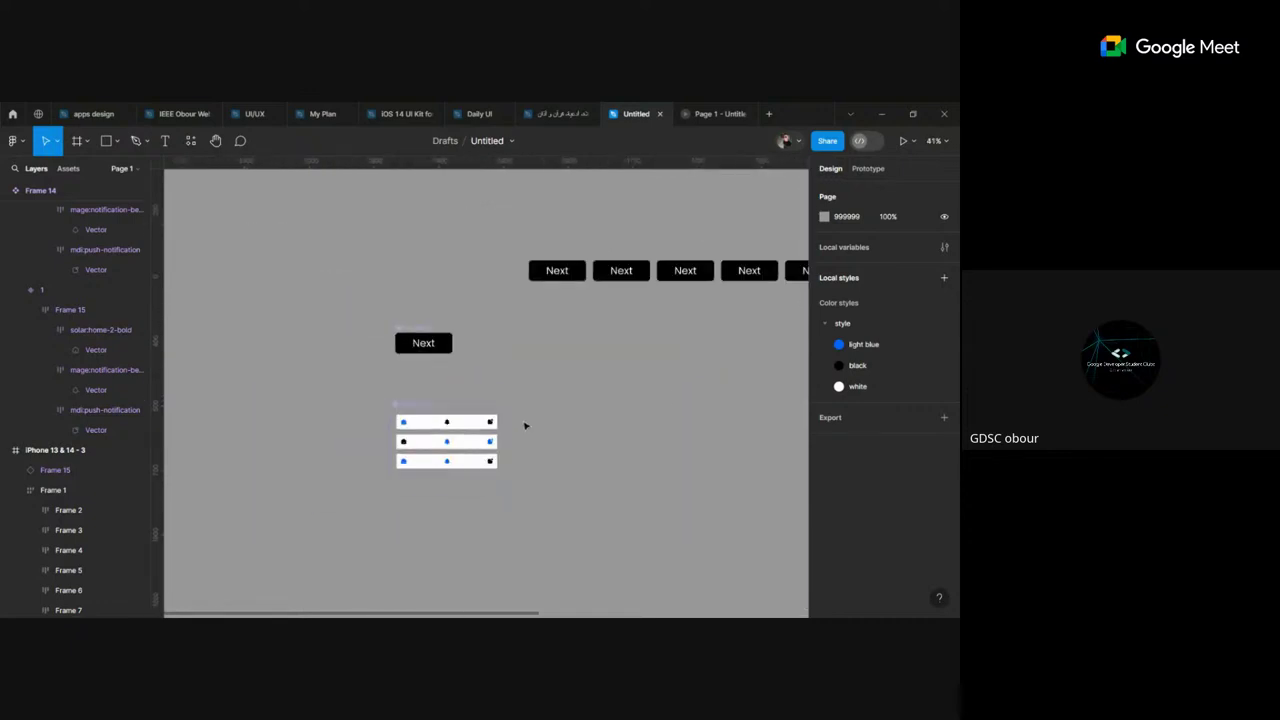
pyautogui.hscroll(3, 524, 426)
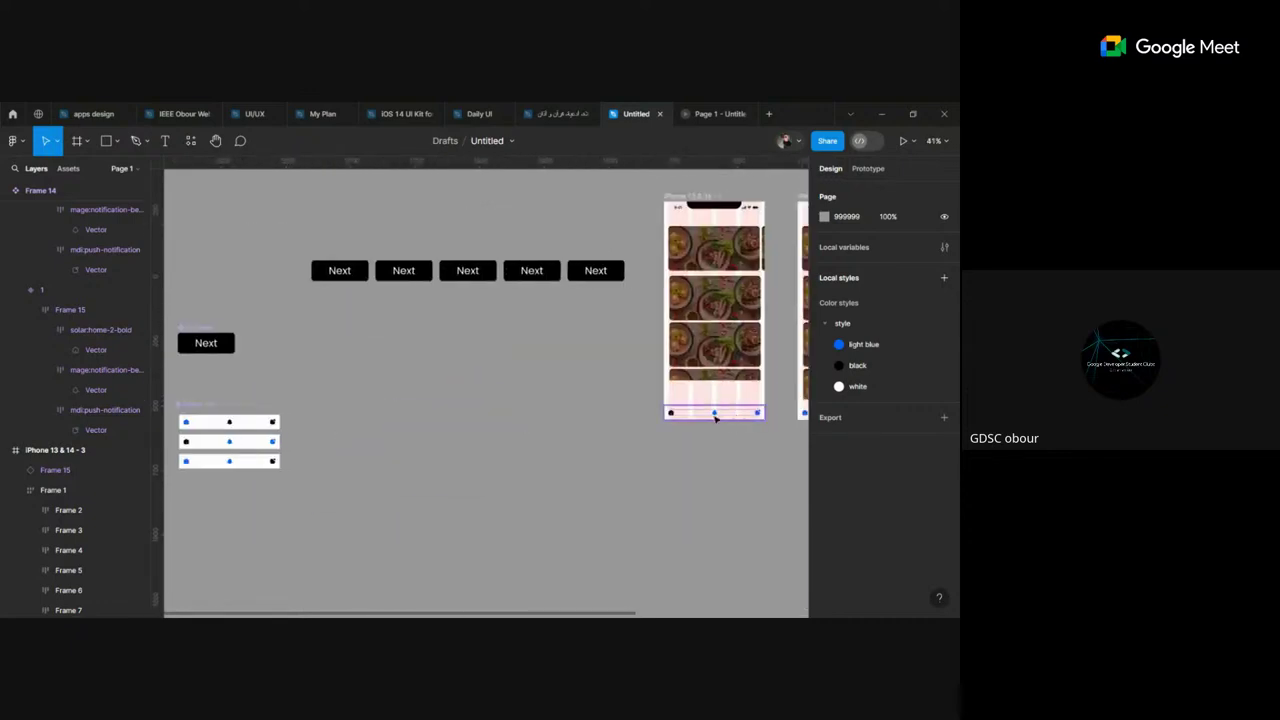
pyautogui.hscroll(4, 715, 418)
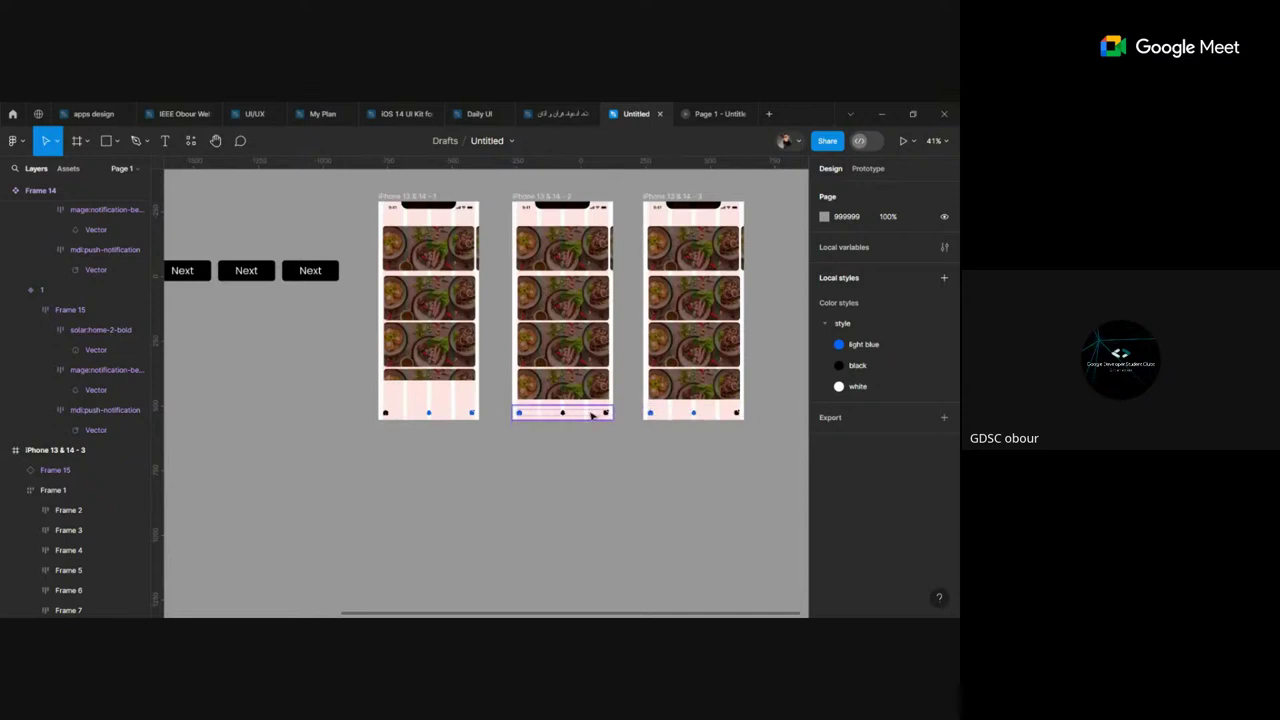
pyautogui.hscroll(-4, 366, 463)
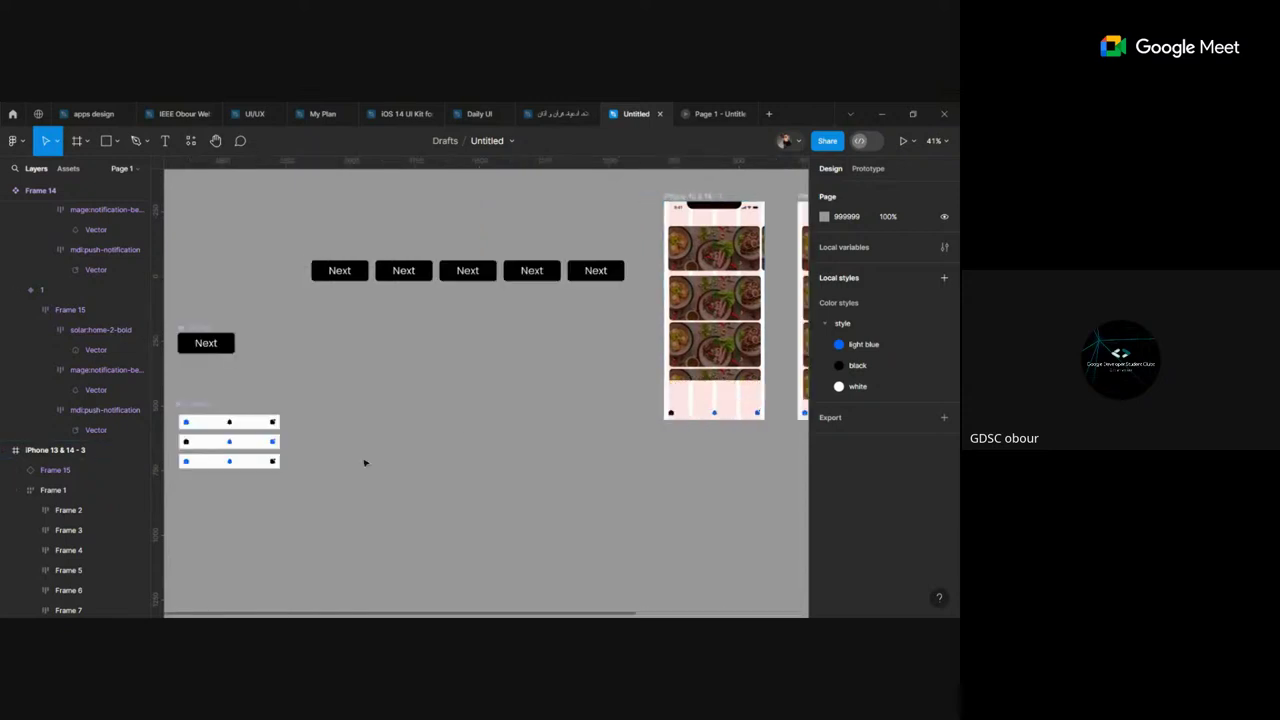
pyautogui.scroll(2, 340, 452)
pyautogui.scroll(3, 330, 450)
pyautogui.scroll(2, 300, 437)
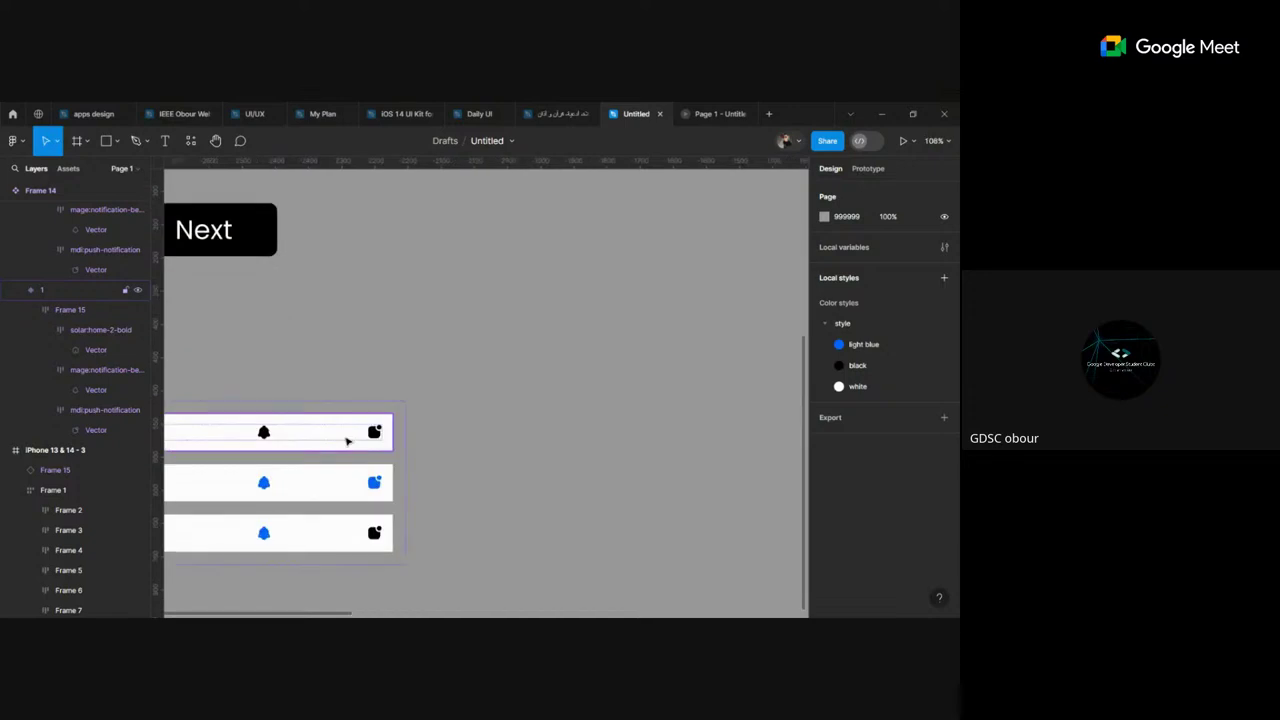
pyautogui.hscroll(2, 309, 429)
pyautogui.hscroll(3, 312, 432)
pyautogui.hscroll(1, 316, 432)
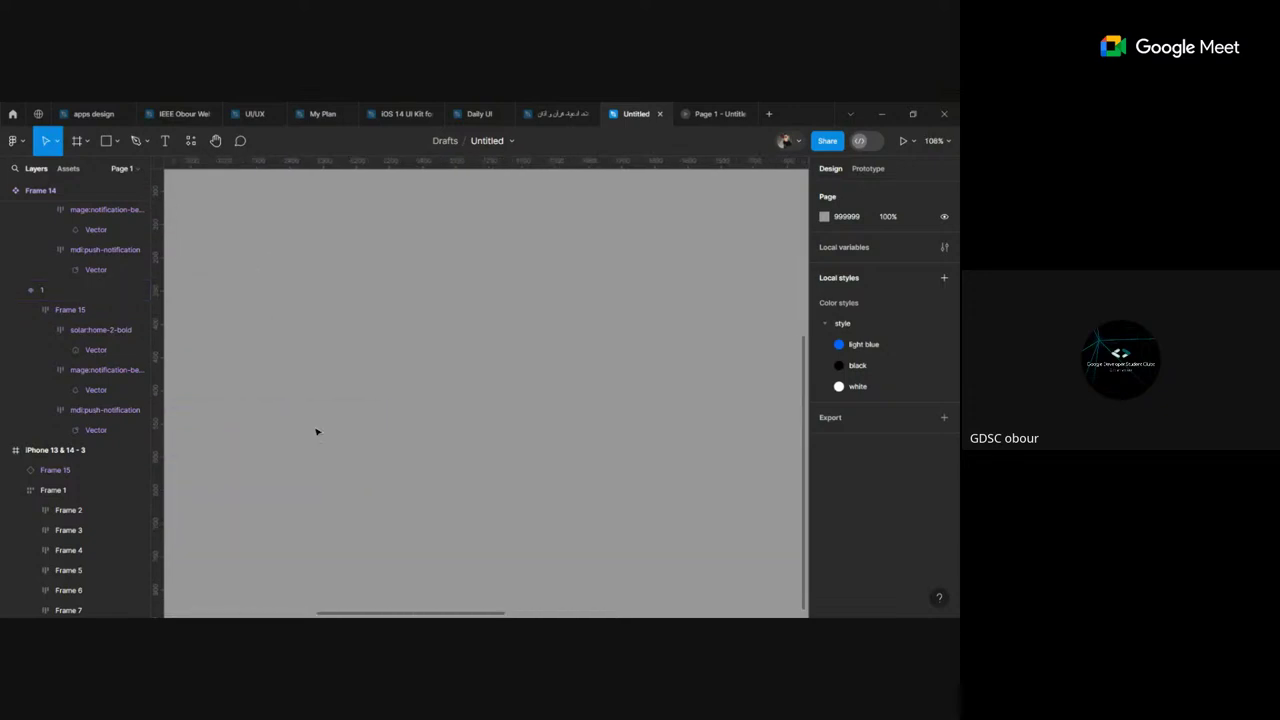
pyautogui.scroll(-2, 560, 410)
pyautogui.scroll(-2, 597, 403)
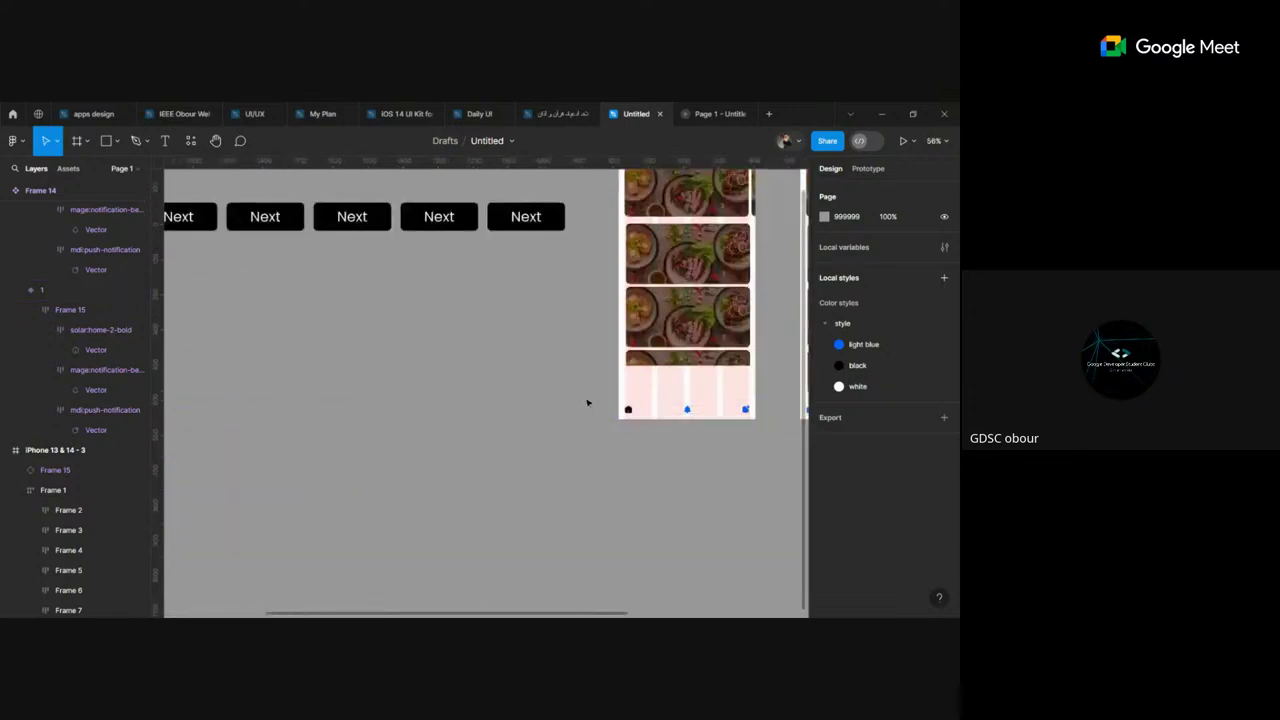
pyautogui.hscroll(3, 587, 403)
pyautogui.hscroll(1, 551, 371)
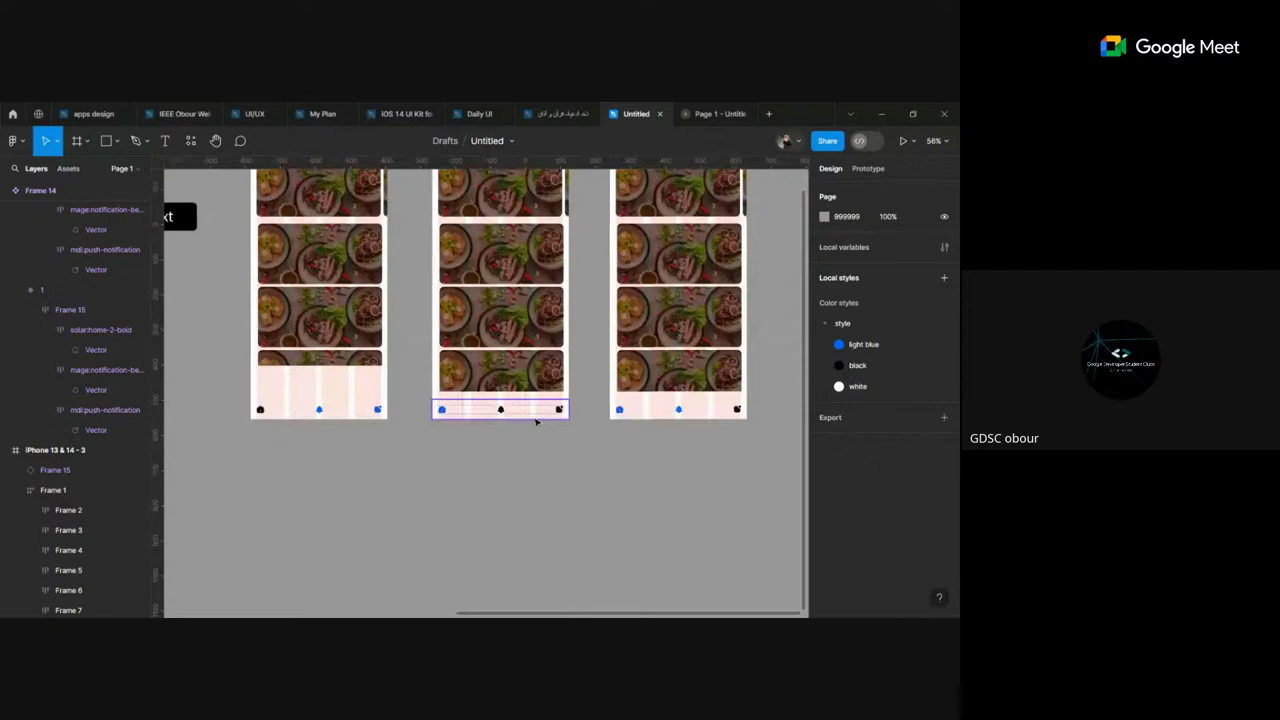
pyautogui.scroll(3, 536, 421)
pyautogui.scroll(1, 545, 416)
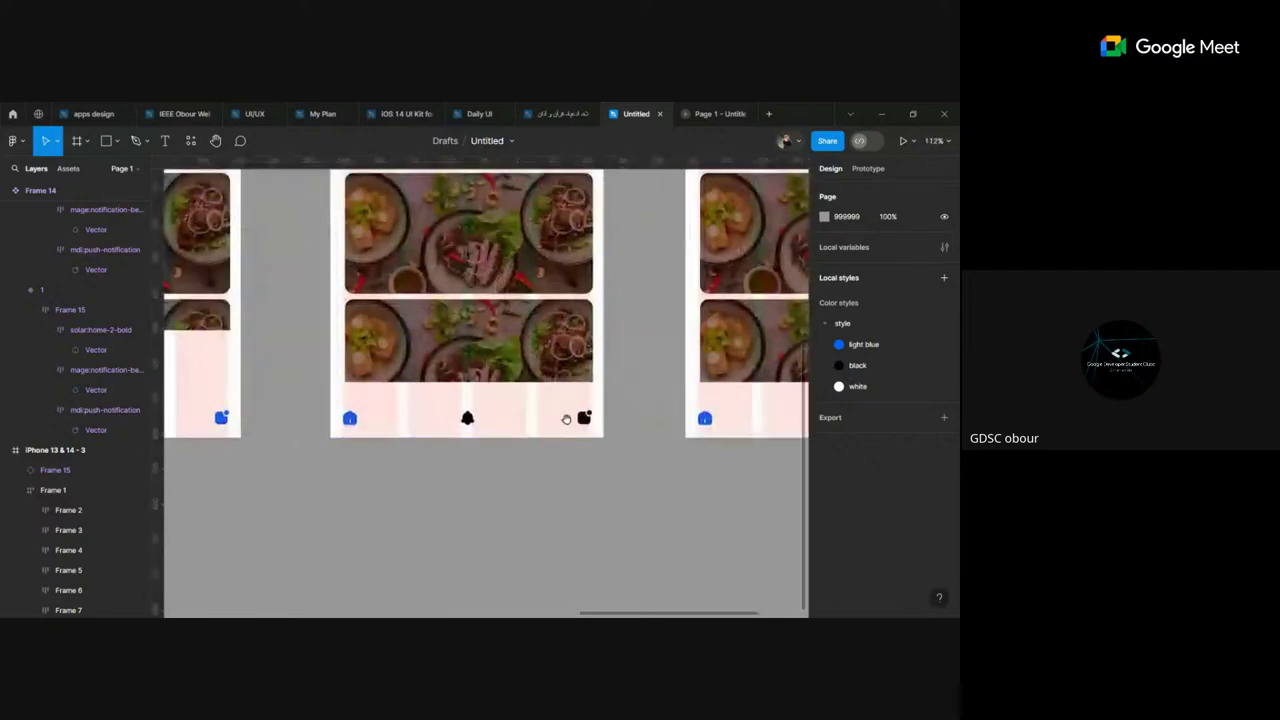
pyautogui.scroll(-2, 566, 419)
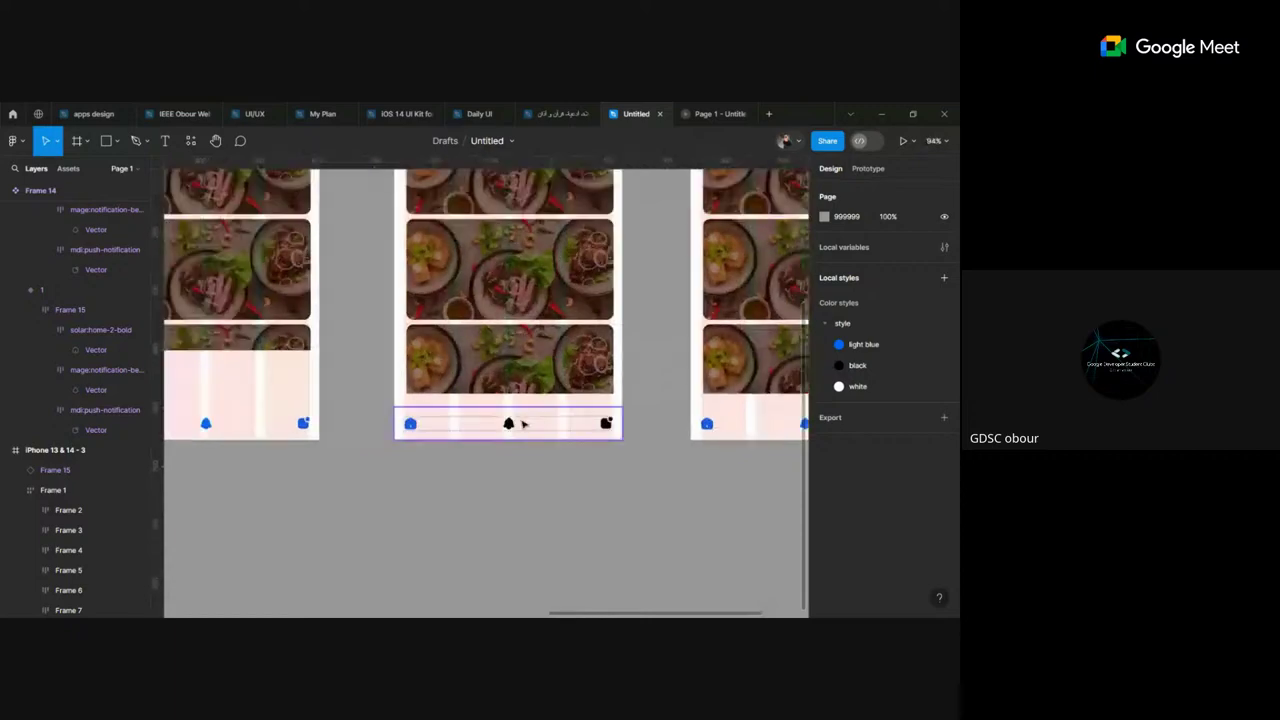
pyautogui.click(520, 424)
pyautogui.doubleClick(510, 425)
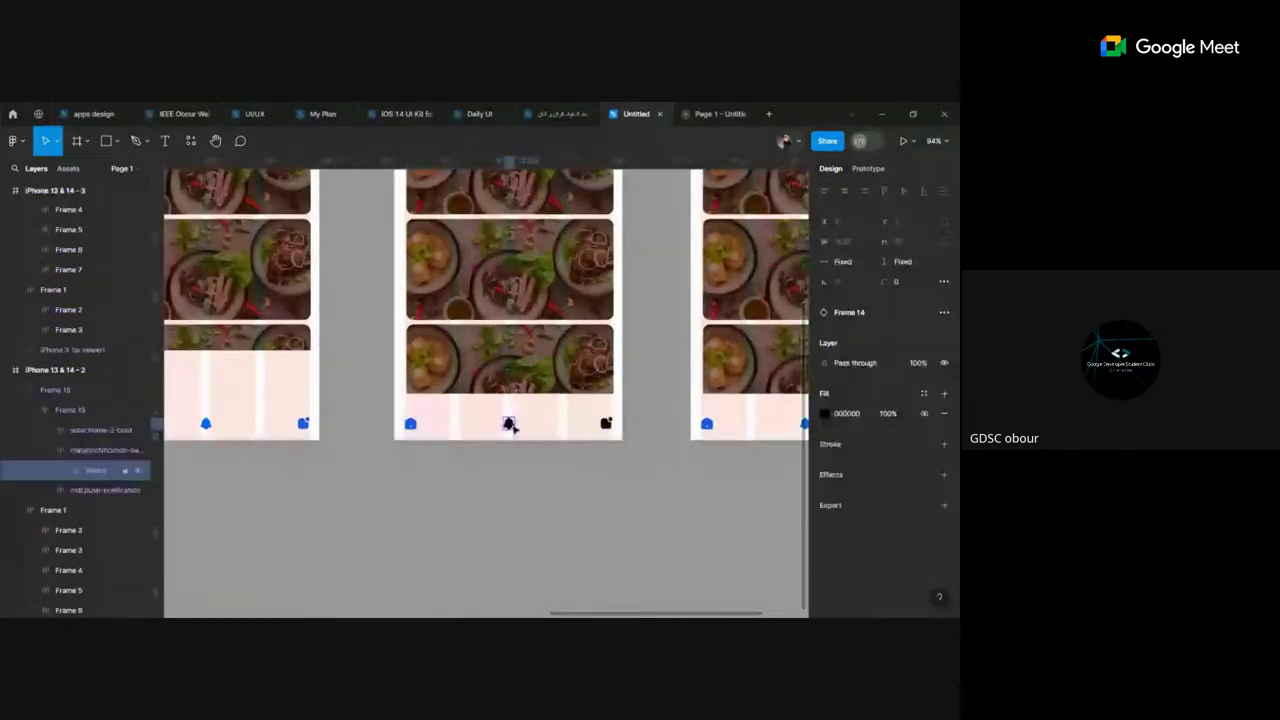
pyautogui.click(547, 495)
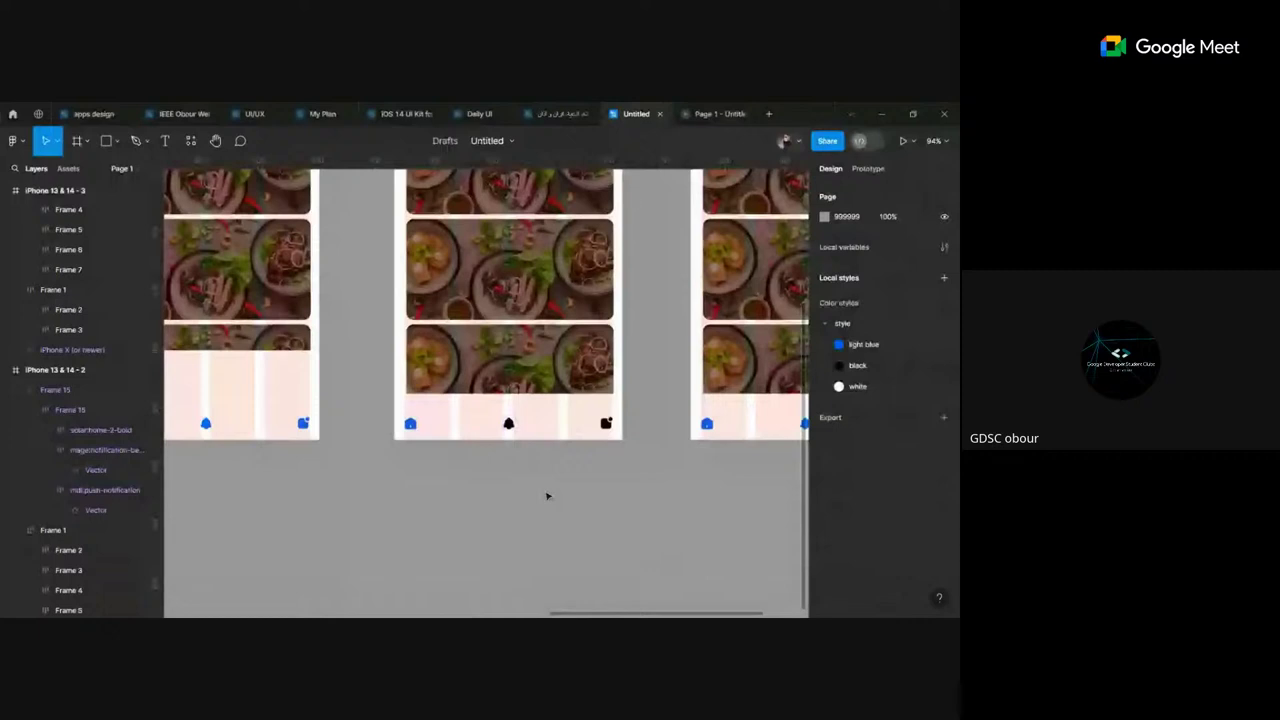
pyautogui.scroll(-5, 597, 461)
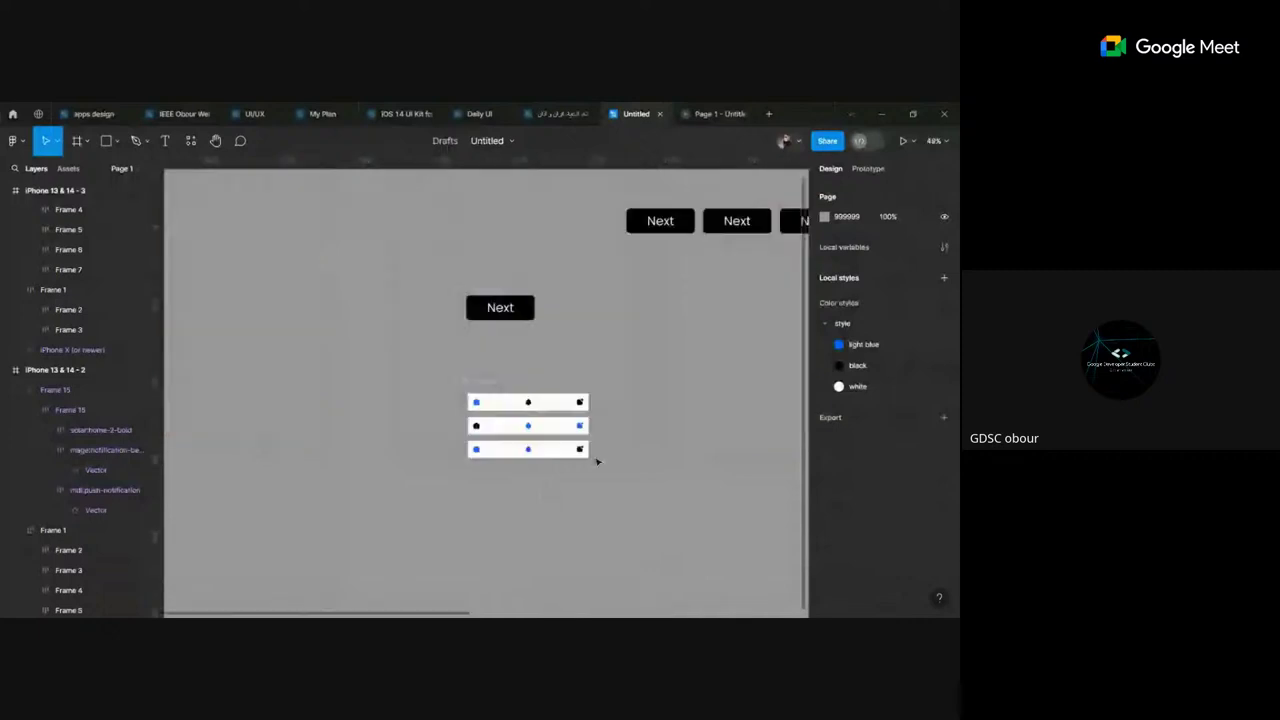
# Step: Give the first variant's top-right icon the light blue colour style instead of black
pyautogui.scroll(5, 597, 461)
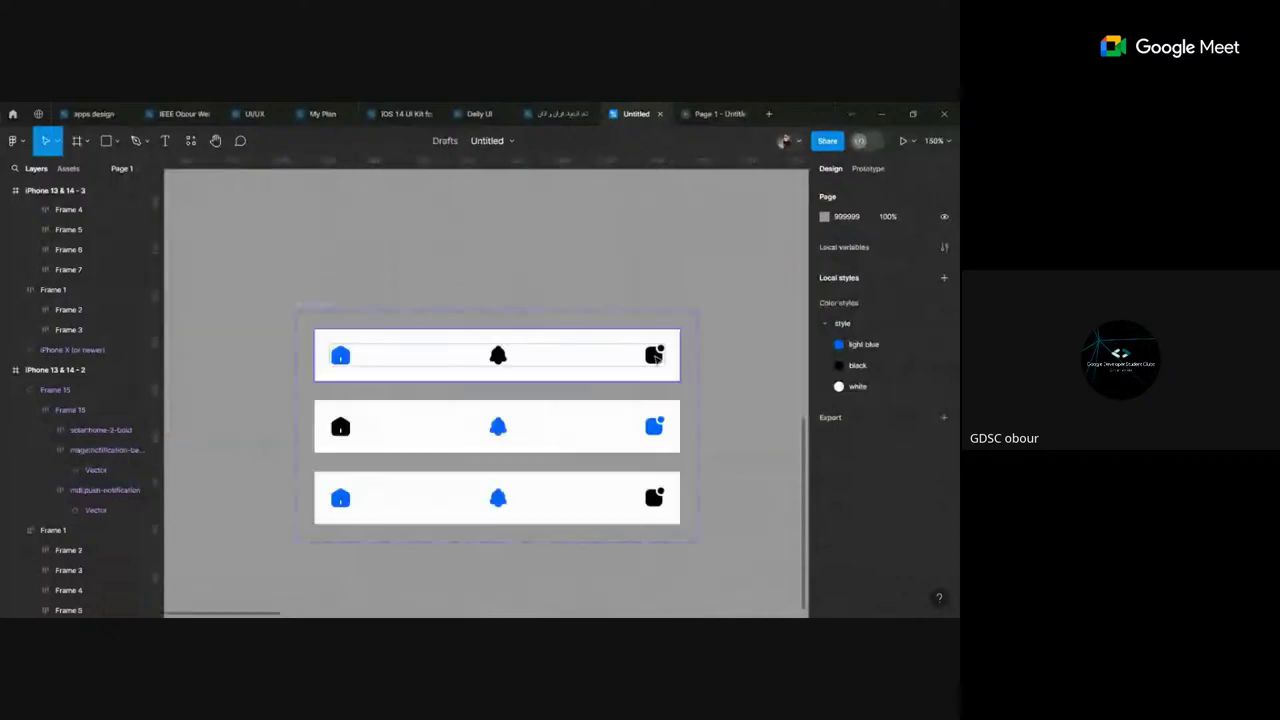
pyautogui.doubleClick(655, 356)
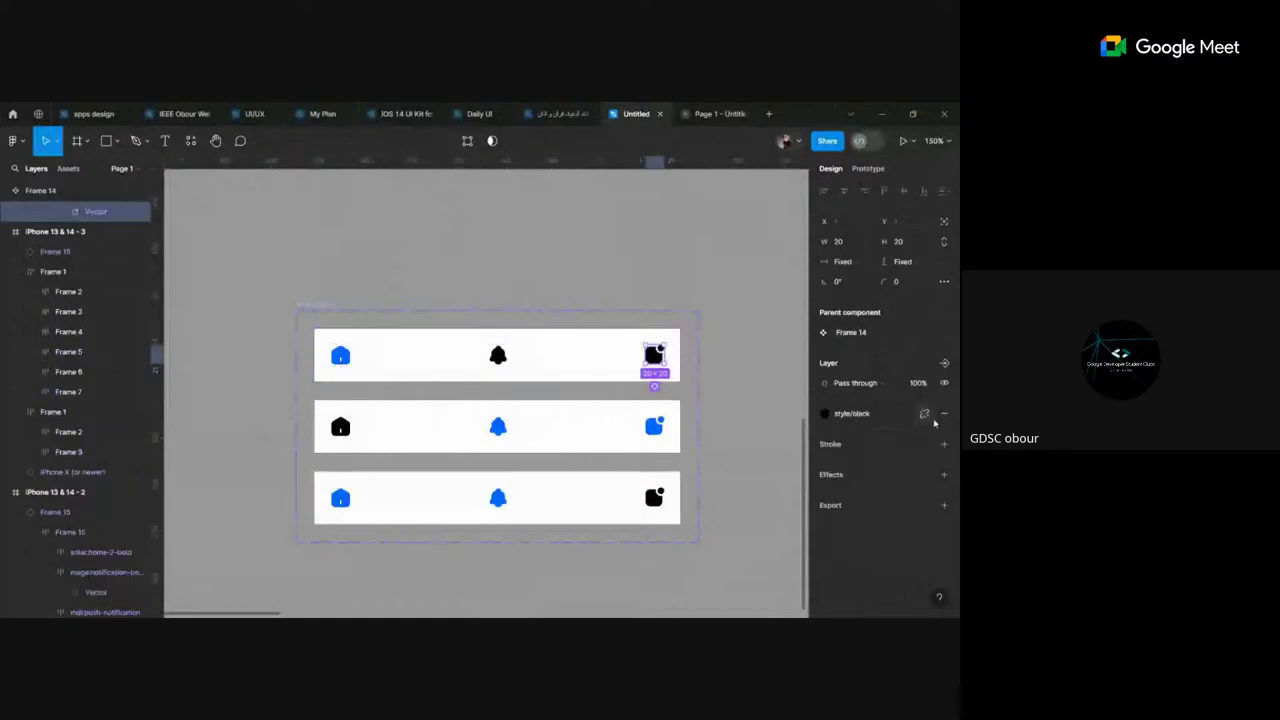
pyautogui.click(924, 413)
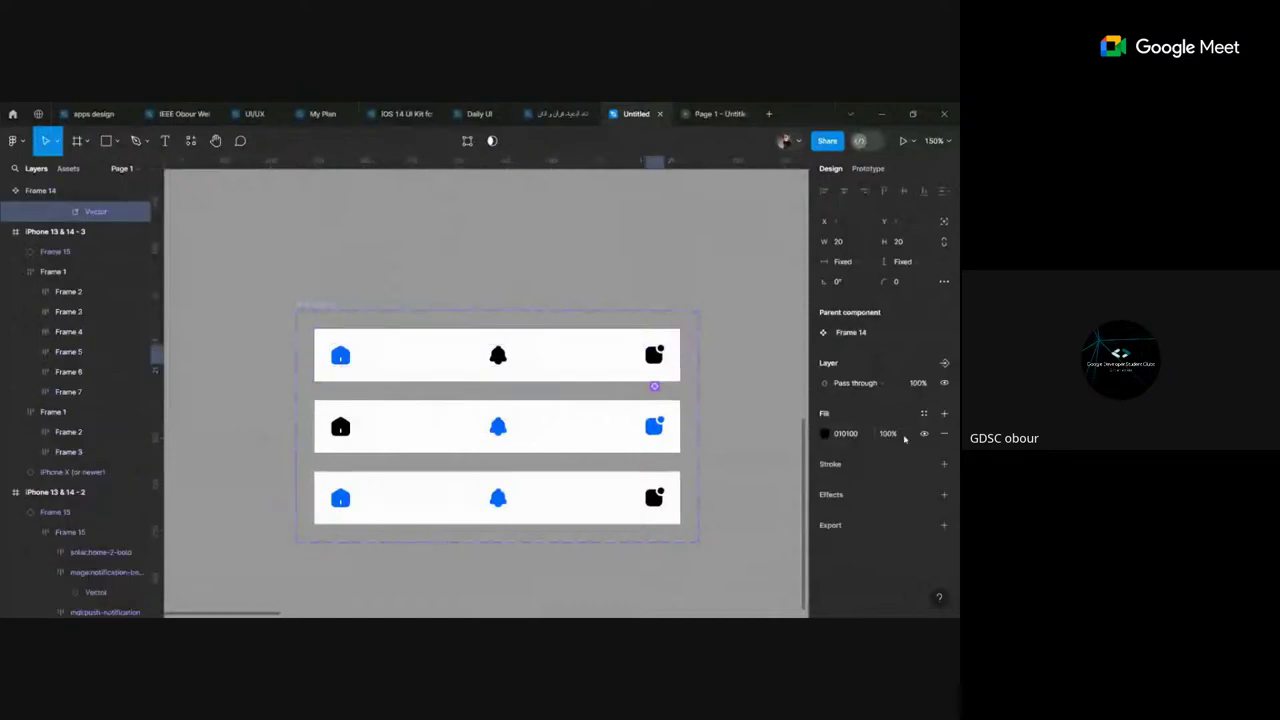
pyautogui.click(924, 413)
pyautogui.click(731, 514)
pyautogui.click(748, 380)
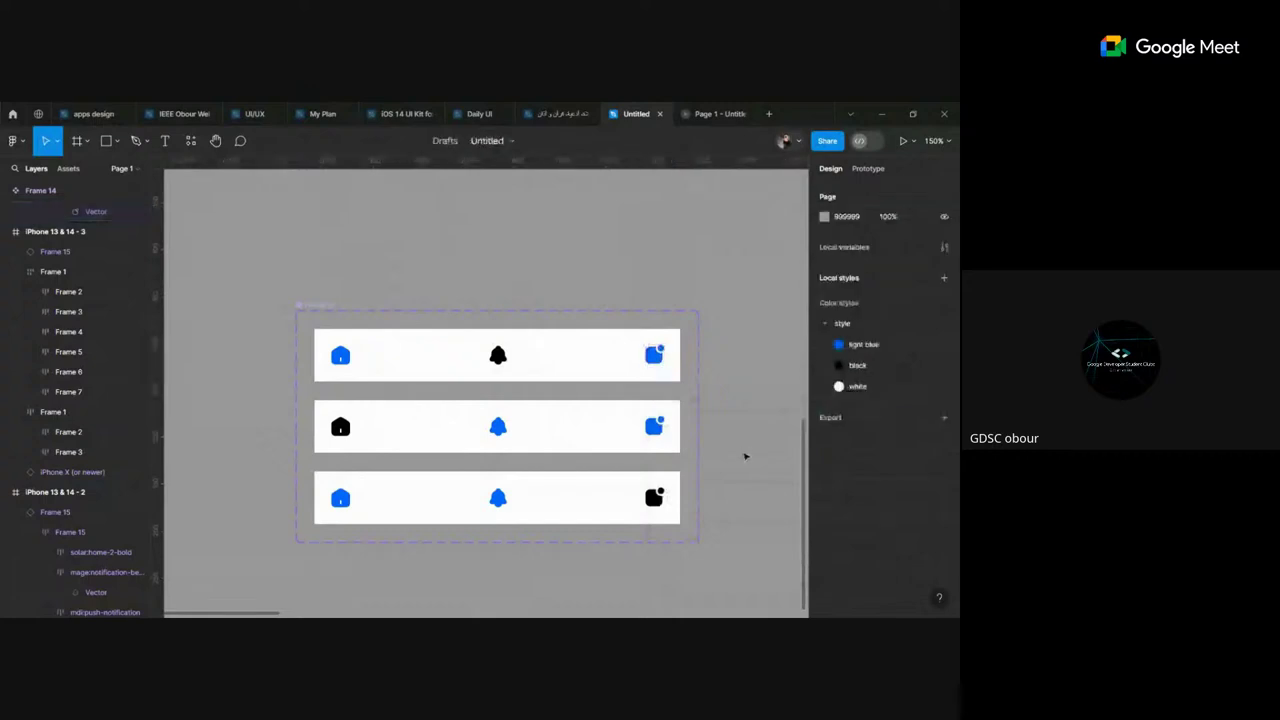
# Step: Pan across to inspect the phone screens, briefly selecting one screen frame
pyautogui.scroll(-5, 745, 457)
pyautogui.moveTo(714, 451); pyautogui.dragTo(346, 354)
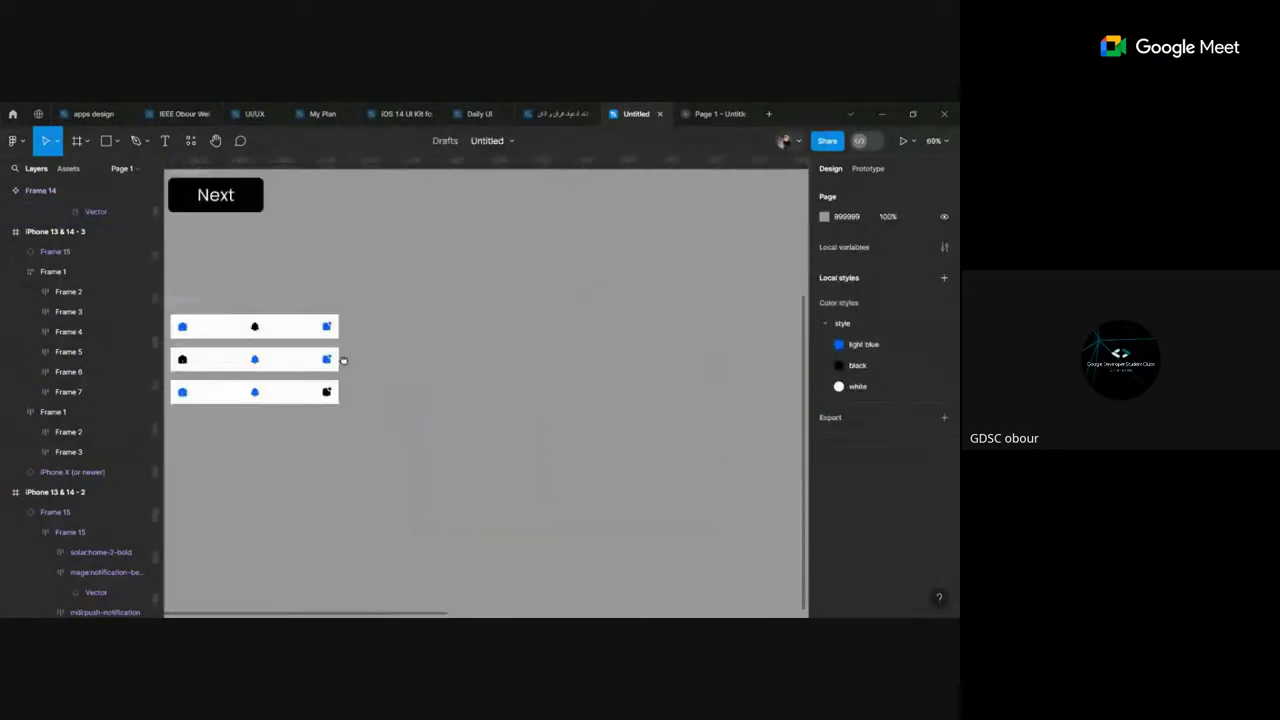
pyautogui.hscroll(5, 363, 460)
pyautogui.hscroll(3, 595, 358)
pyautogui.hscroll(3, 595, 358)
pyautogui.hscroll(3, 591, 420)
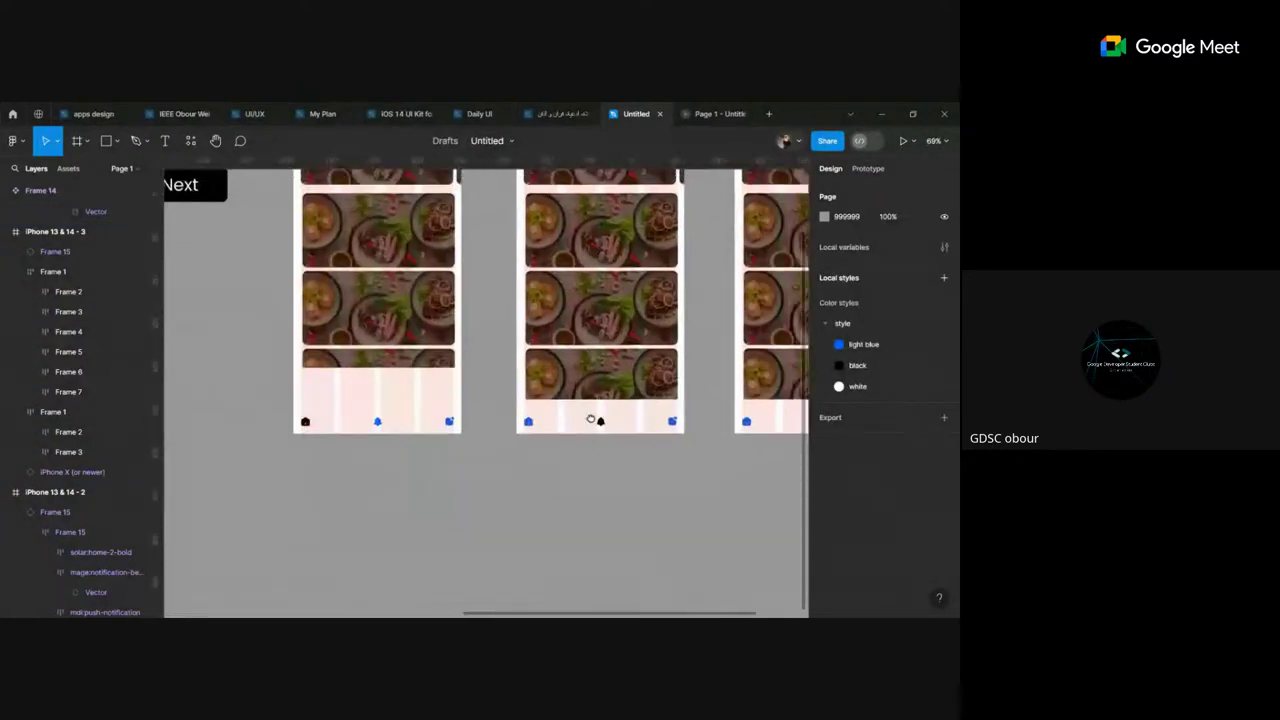
pyautogui.hscroll(3, 555, 434)
pyautogui.moveTo(555, 434); pyautogui.dragTo(558, 447)
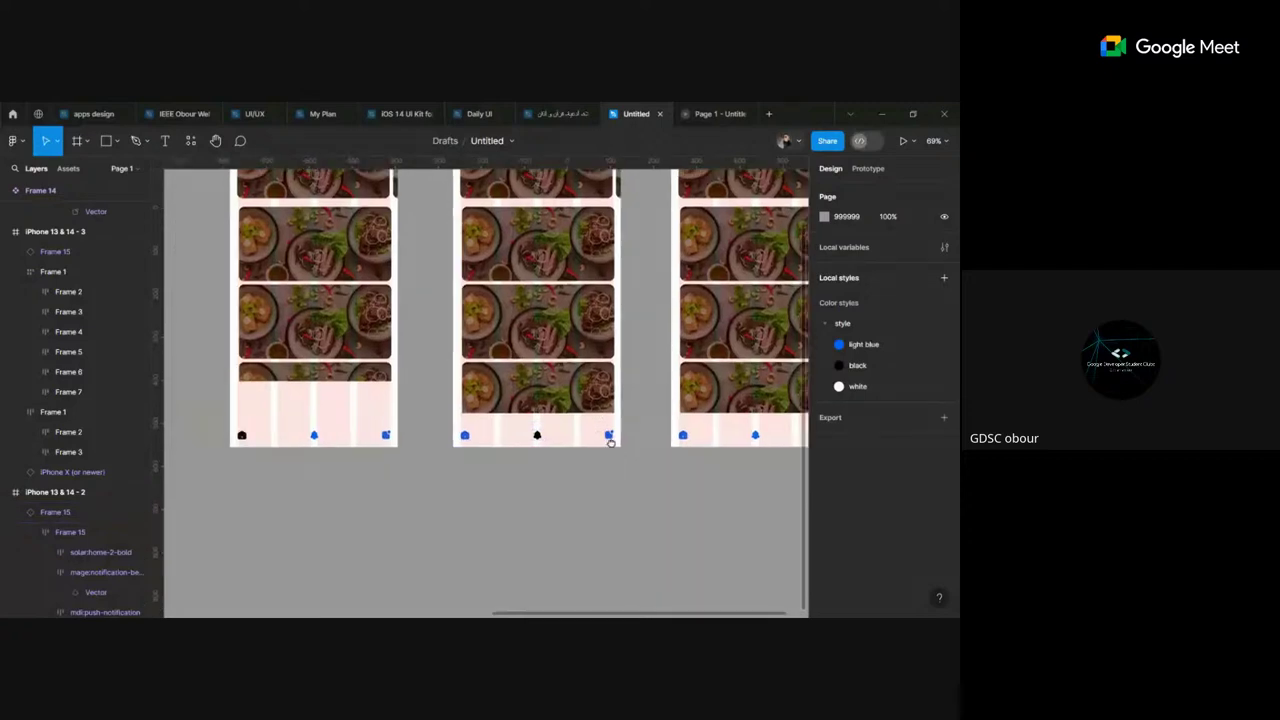
pyautogui.scroll(3, 517, 468)
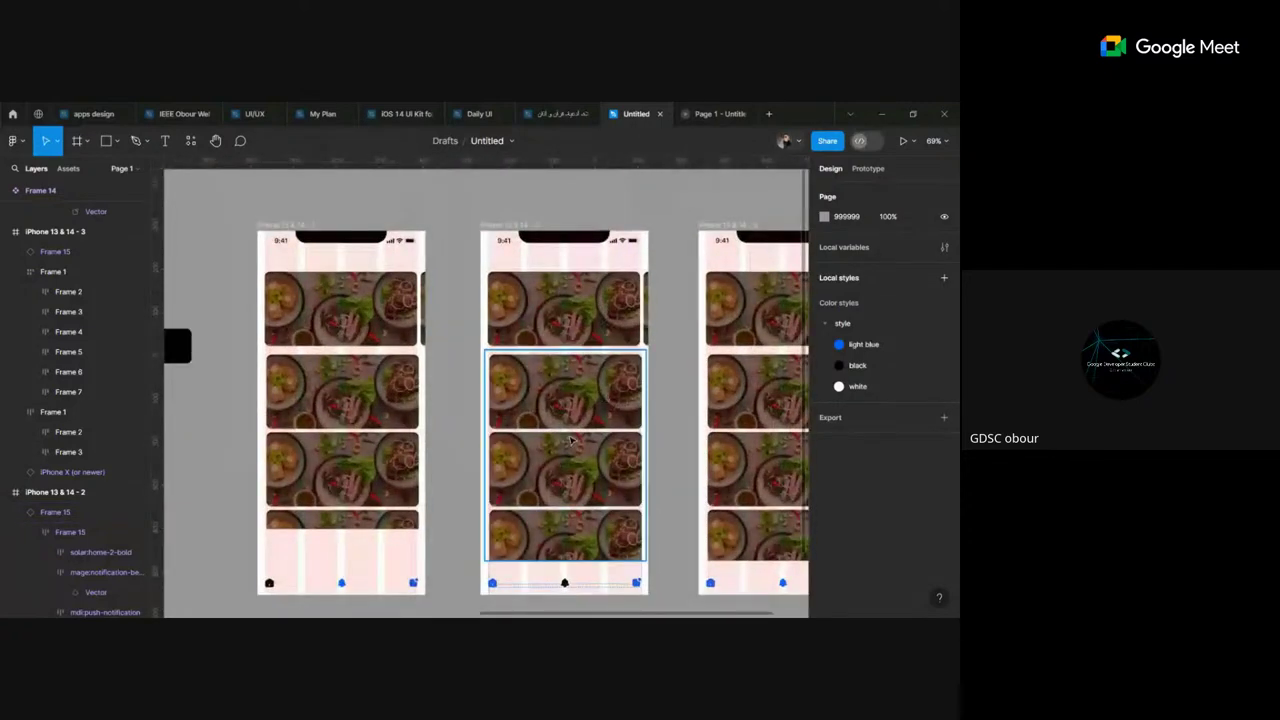
pyautogui.scroll(-3, 538, 462)
pyautogui.scroll(-2, 540, 465)
pyautogui.click(455, 470)
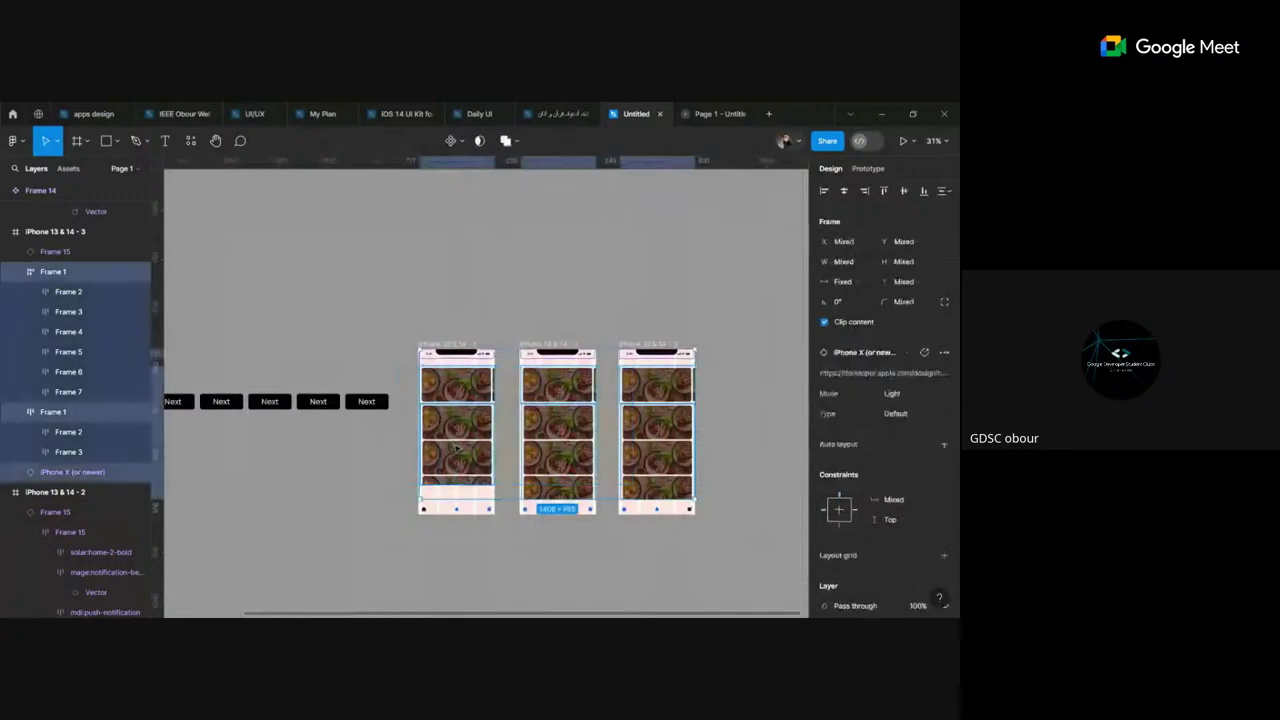
pyautogui.click(348, 514)
# Step: Pan back and select all three nav-bar variants, then clear the selection
pyautogui.hscroll(-5, 529, 437)
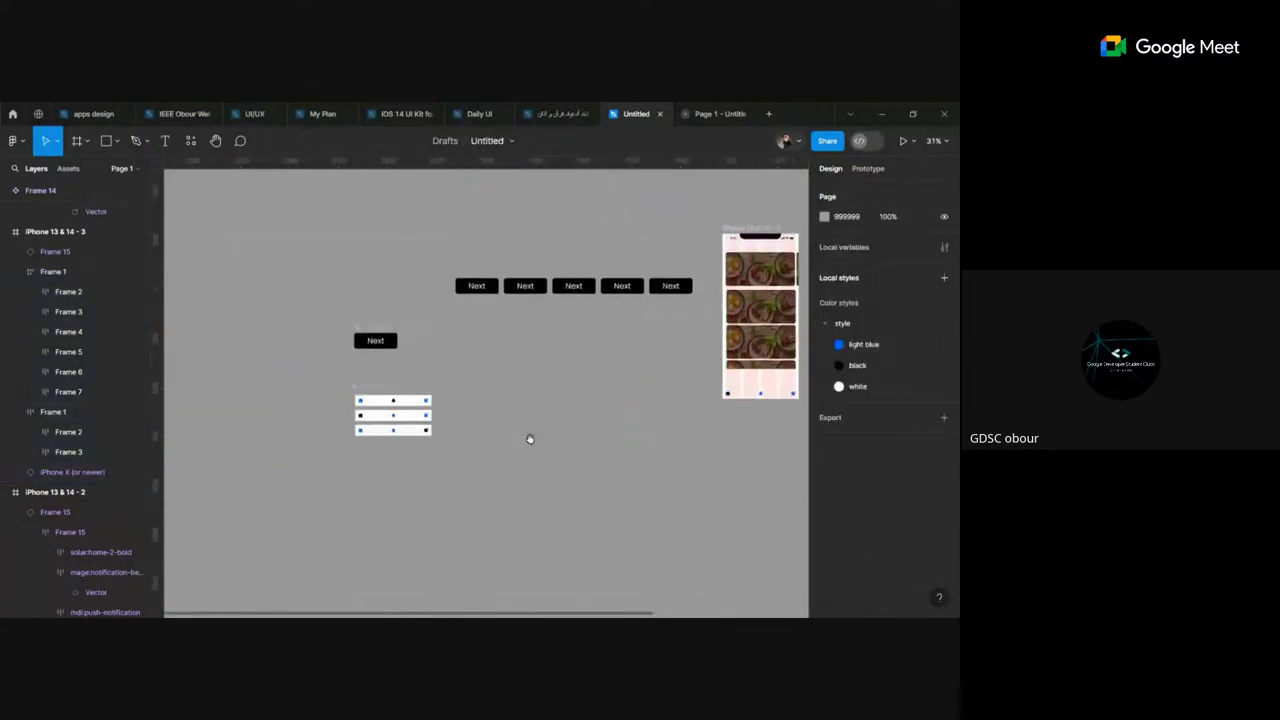
pyautogui.hscroll(-3, 700, 434)
pyautogui.scroll(2, 590, 407)
pyautogui.scroll(1, 590, 407)
pyautogui.scroll(2, 586, 408)
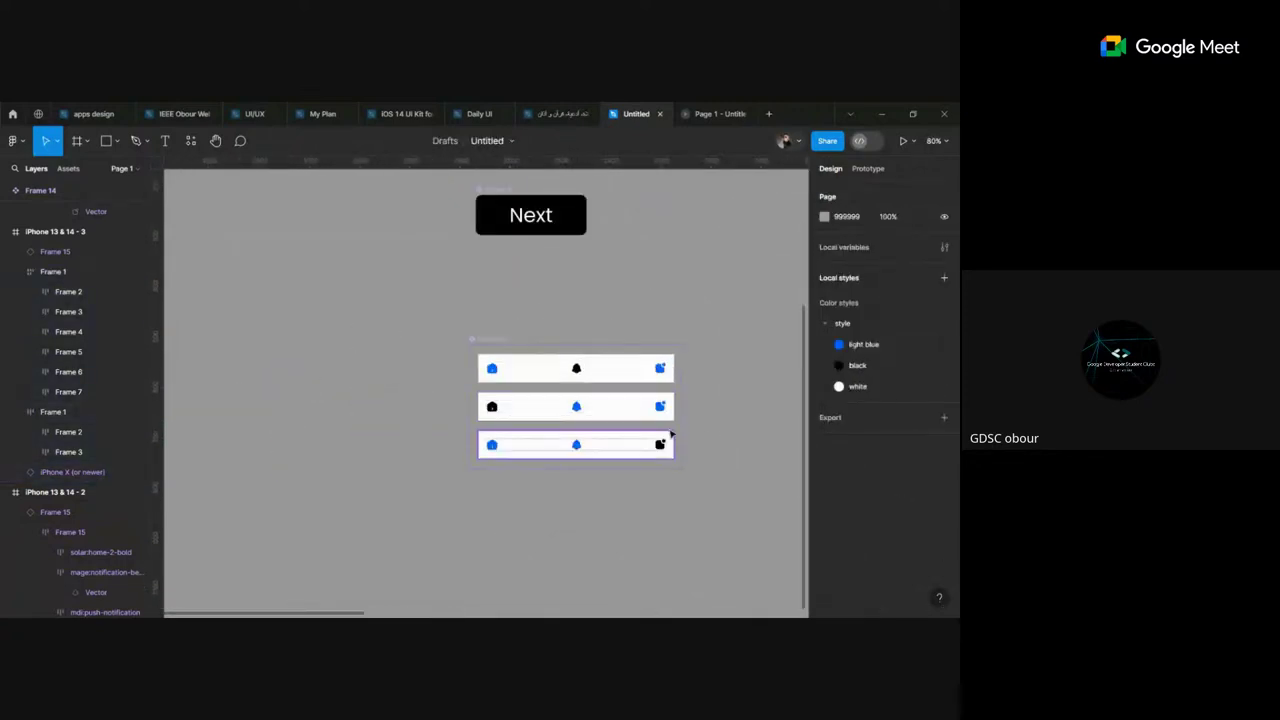
pyautogui.moveTo(666, 474); pyautogui.dragTo(756, 454)
pyautogui.scroll(-1, 720, 430)
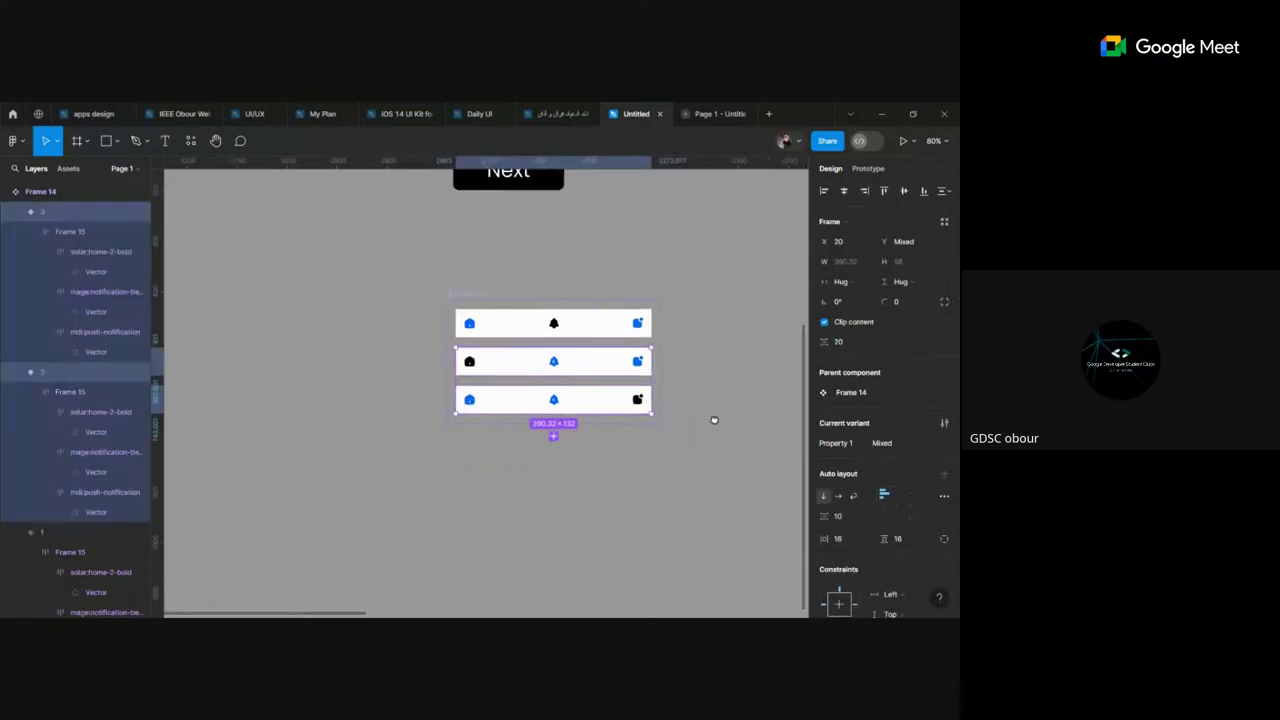
pyautogui.click(597, 422)
pyautogui.scroll(3, 570, 390)
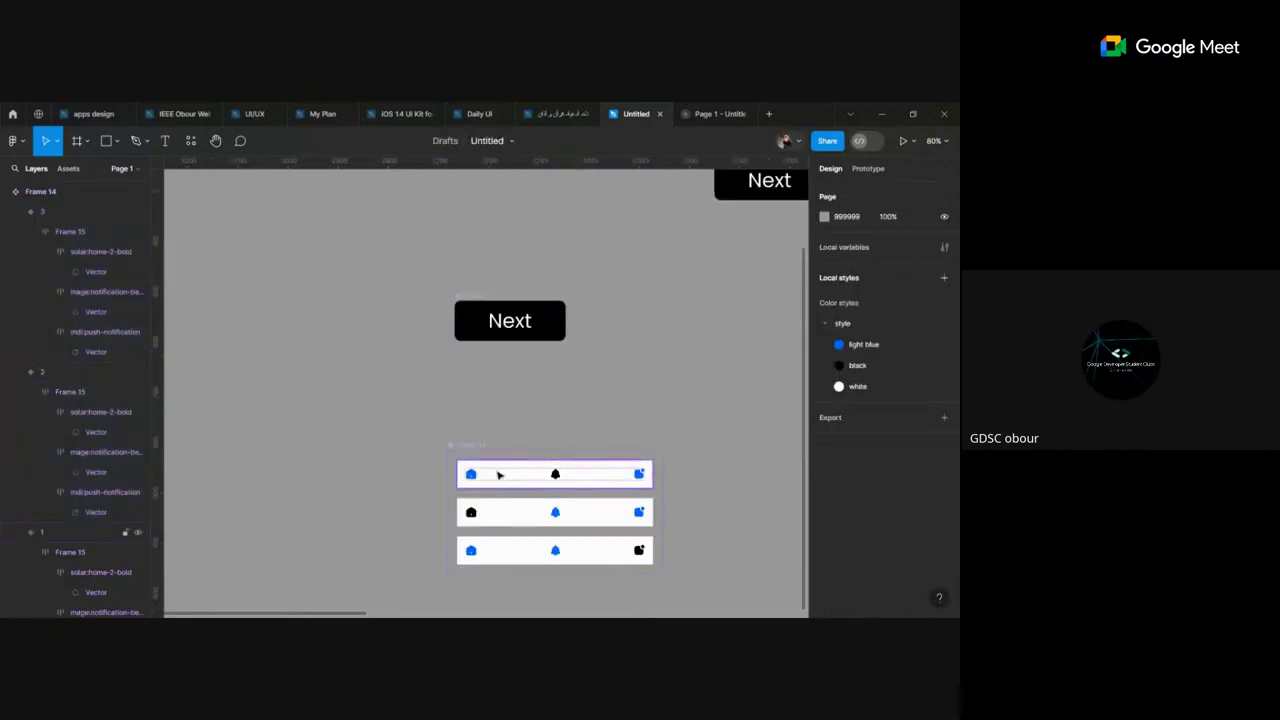
pyautogui.scroll(-5, 500, 472)
# Step: Draw a new frame below the variants and select the top nav-bar variant
pyautogui.press('f')
pyautogui.moveTo(460, 436); pyautogui.dragTo(734, 574)
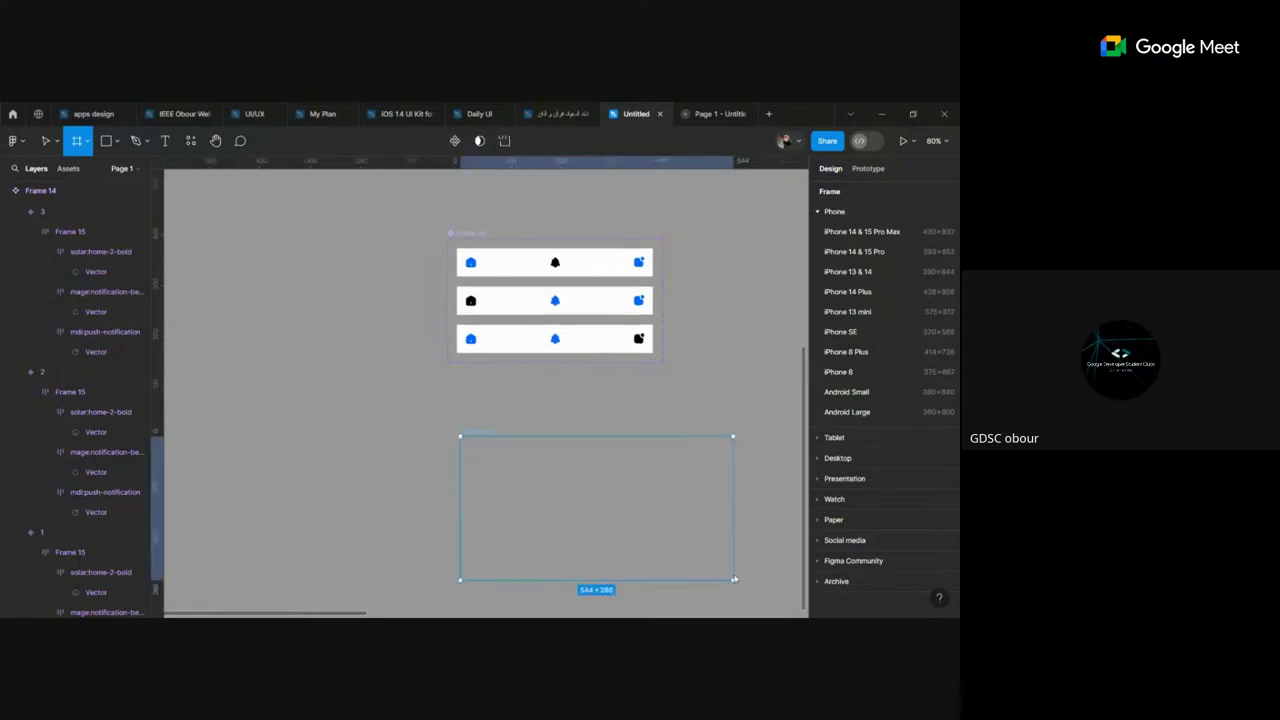
pyautogui.click(510, 268)
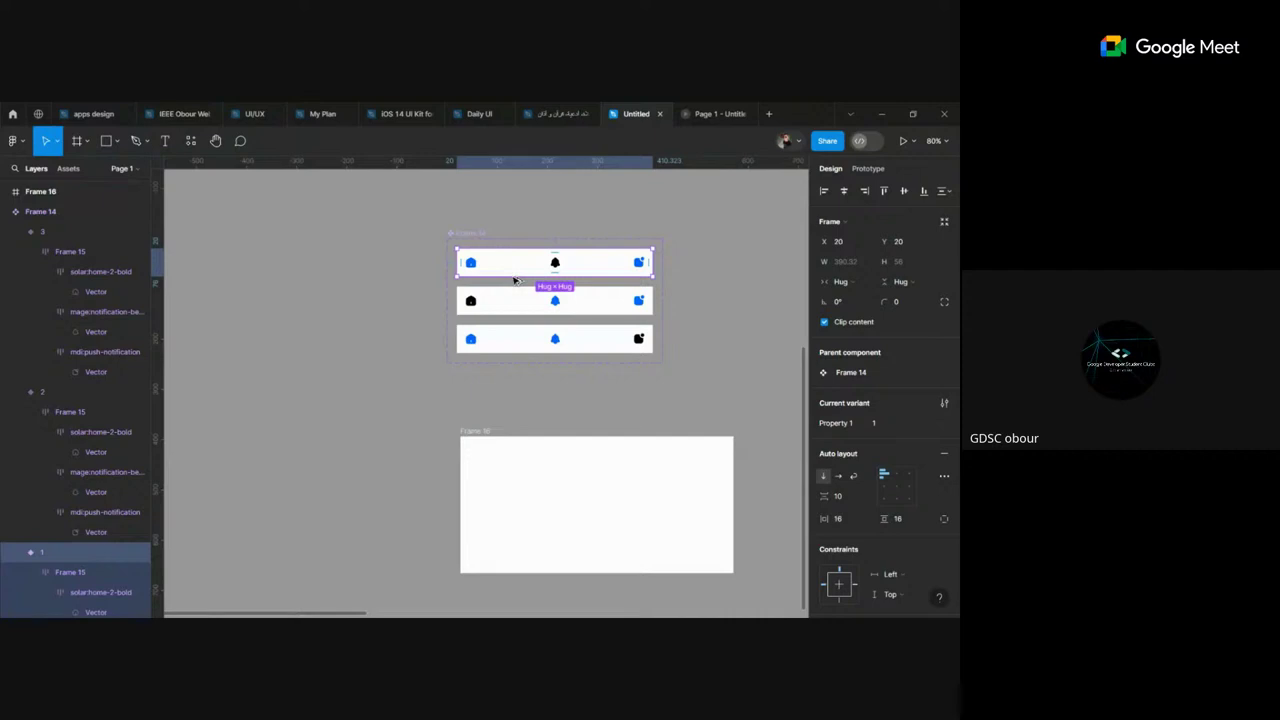
# Step: Preview the nav-bar prototype, return to the editor and undo to clear the white frame's icon row
pyautogui.hotkey('ctrl', 'Tab')
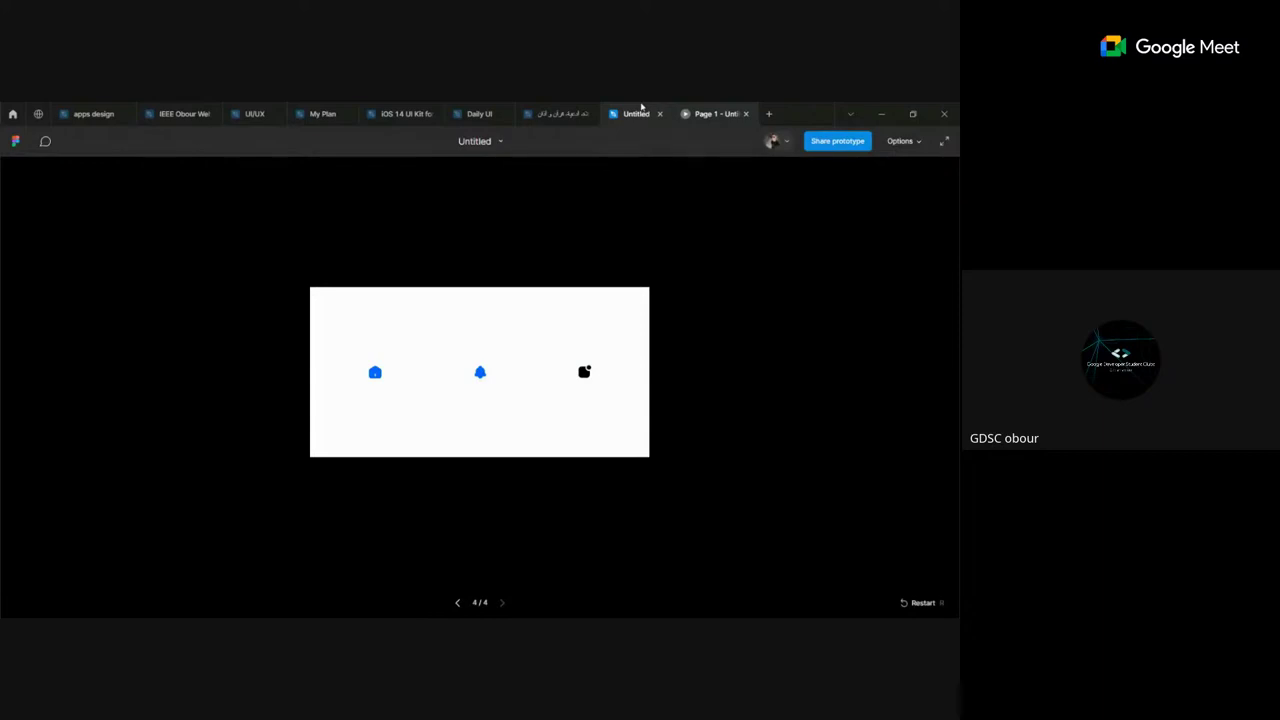
pyautogui.click(641, 110)
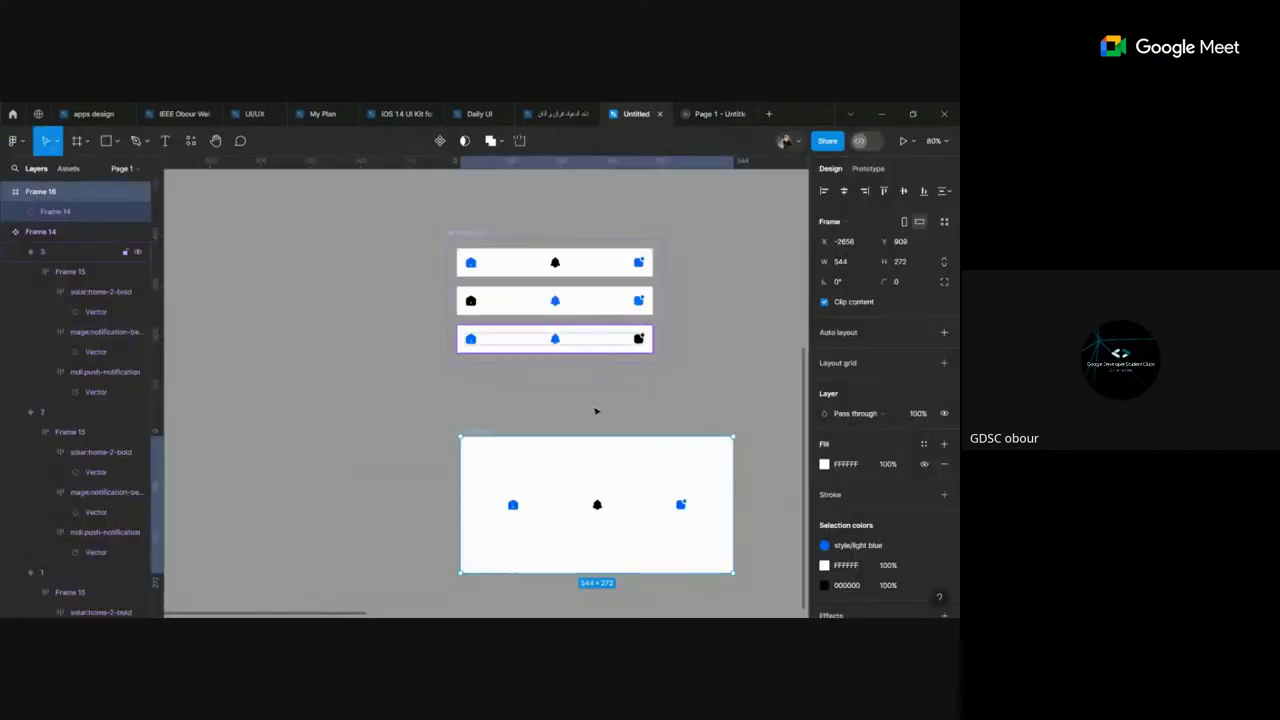
pyautogui.hotkey('ctrl', 'z')
pyautogui.scroll(-2, 560, 425)
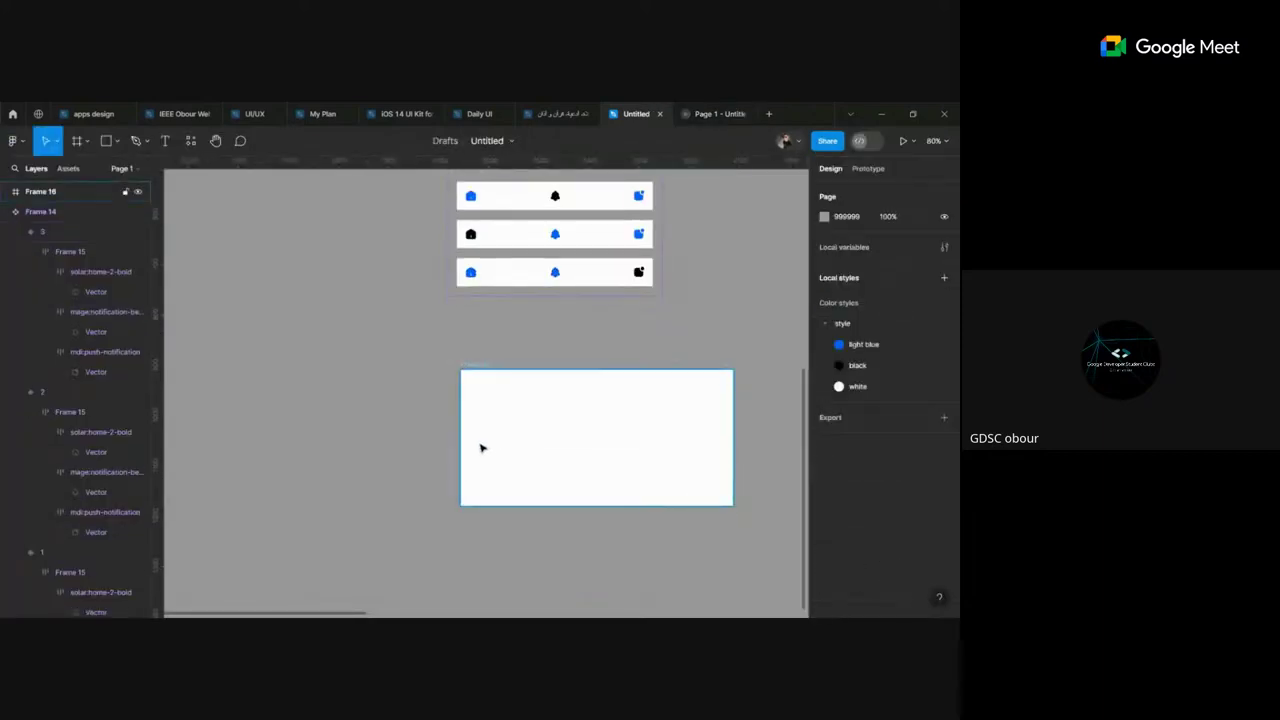
pyautogui.hscroll(-5, 440, 500)
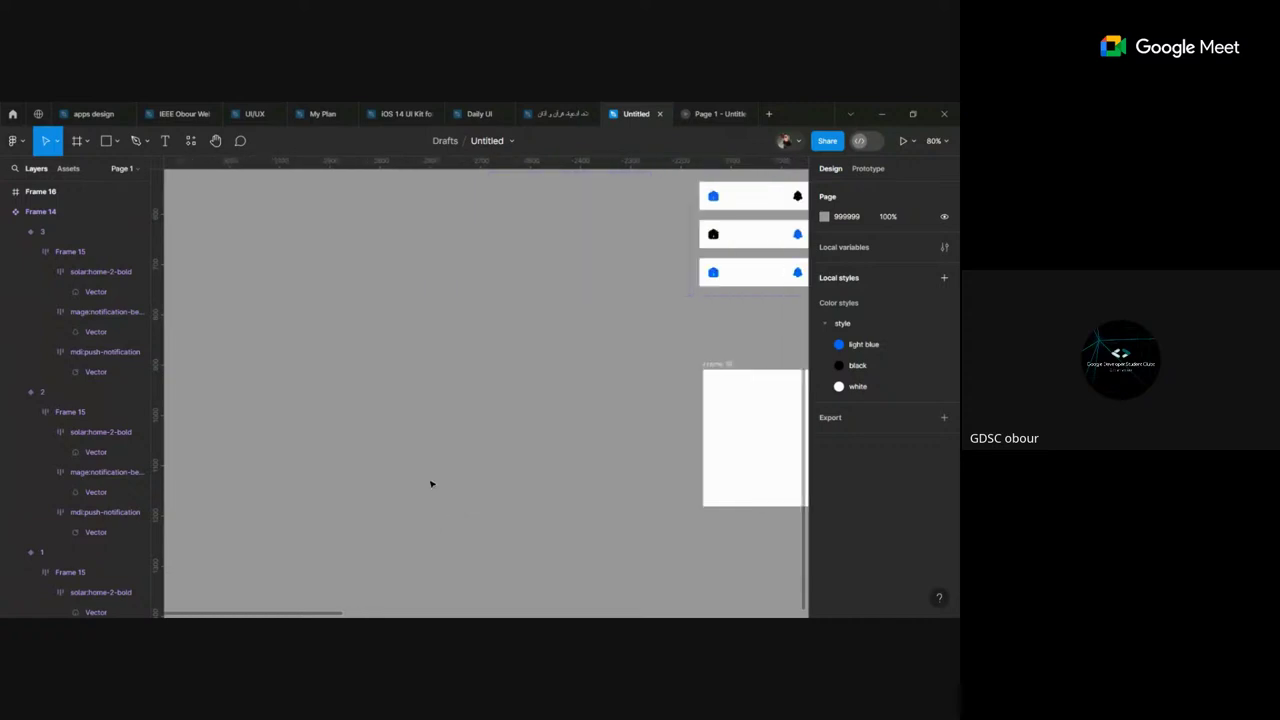
# Step: Replace a stray tiny frame with a default 100×100 frame
pyautogui.press('f')
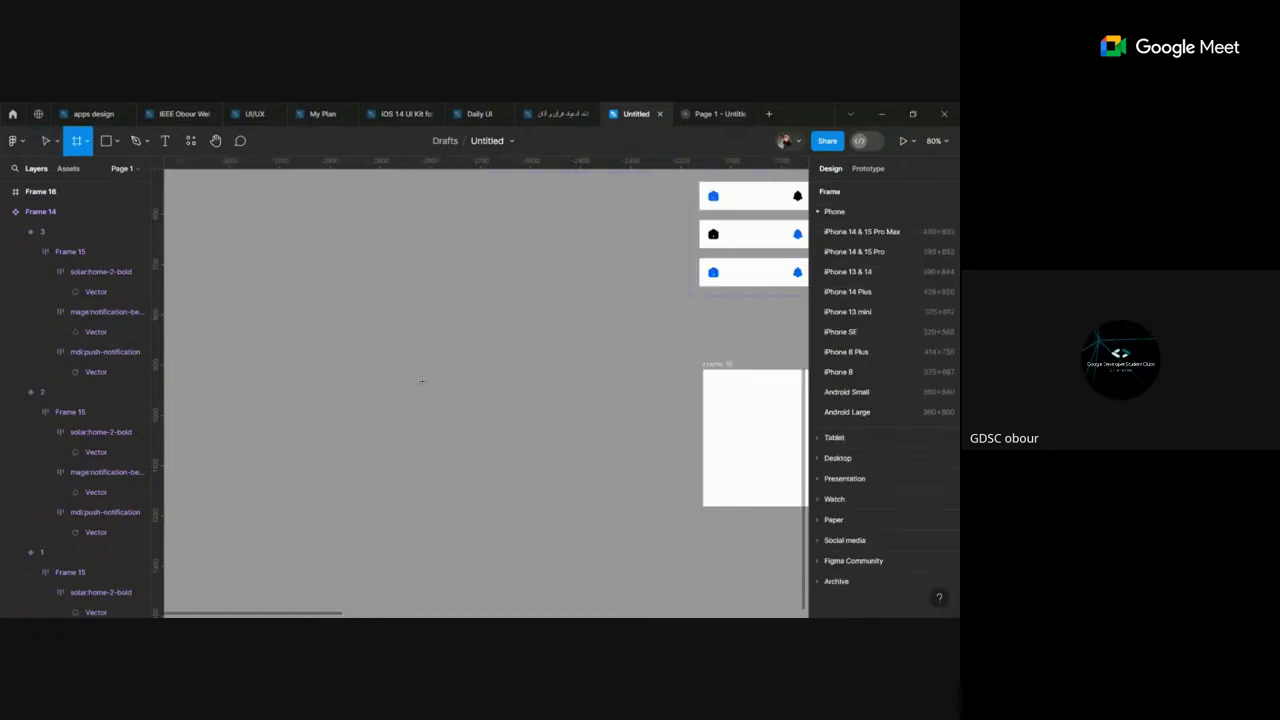
pyautogui.moveTo(422, 381); pyautogui.dragTo(441, 405)
pyautogui.moveTo(441, 407); pyautogui.dragTo(444, 409)
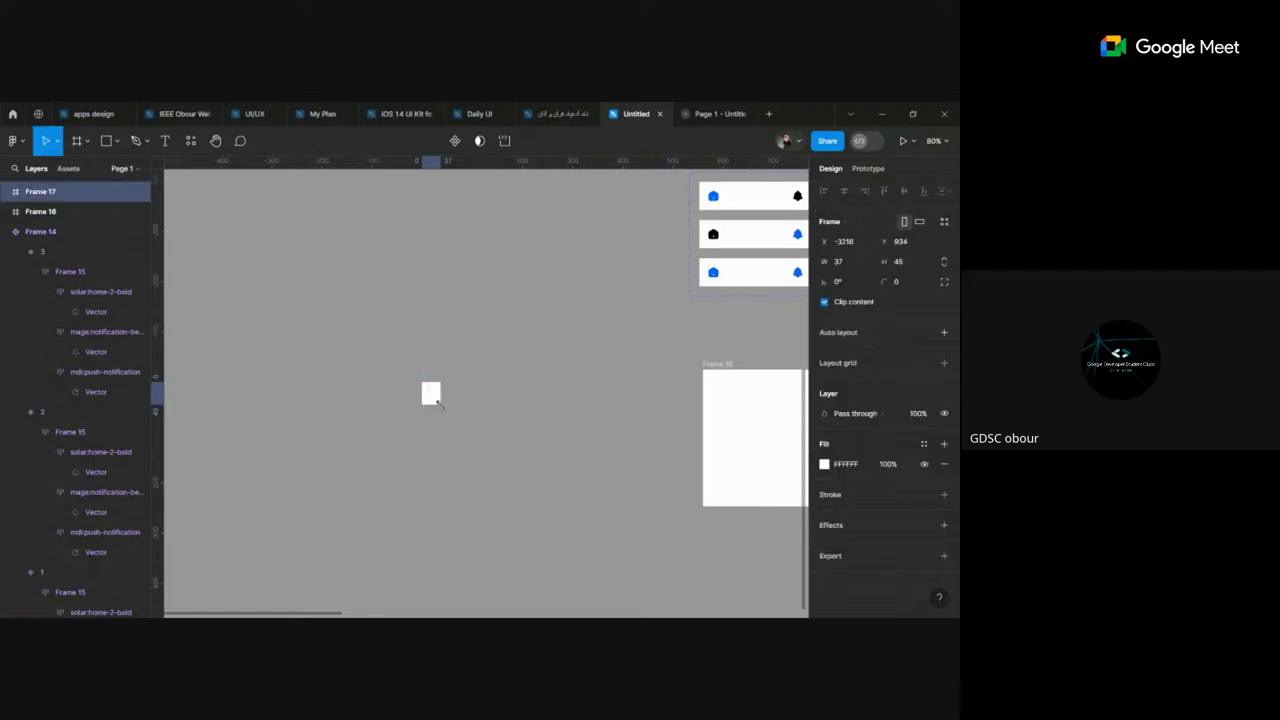
pyautogui.press('Delete')
pyautogui.press('f')
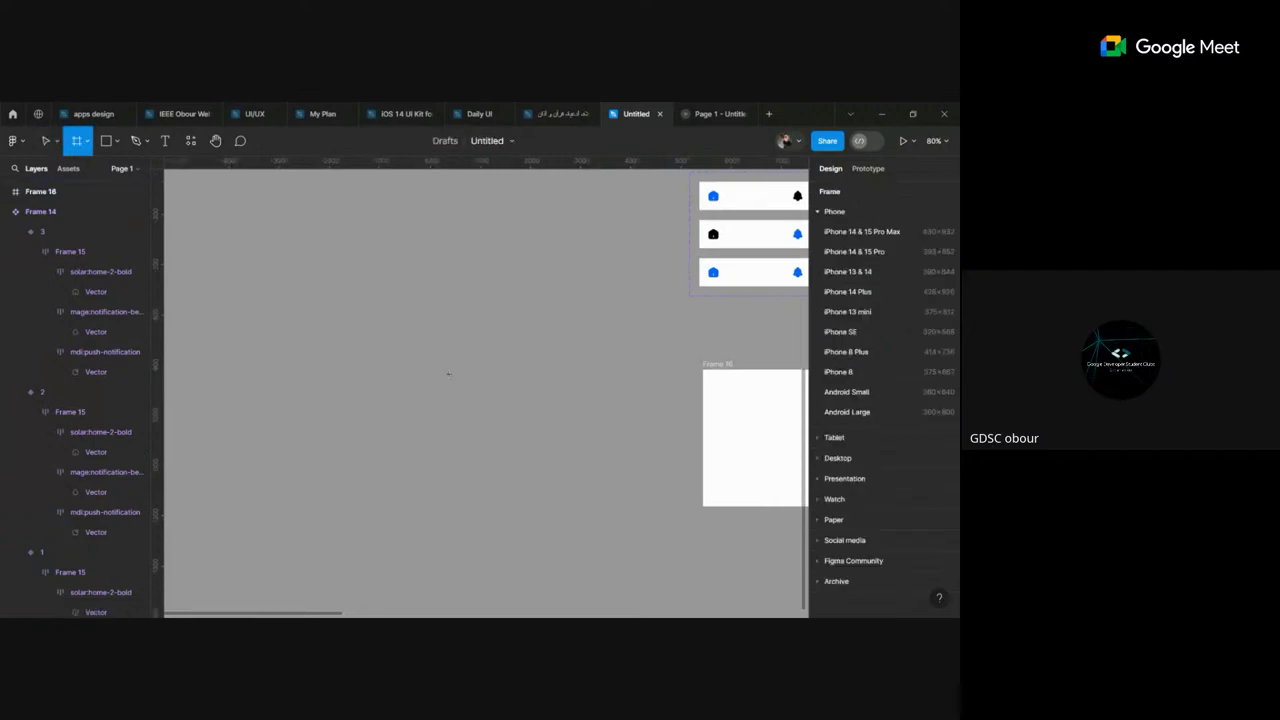
pyautogui.click(426, 350)
pyautogui.scroll(5, 426, 362)
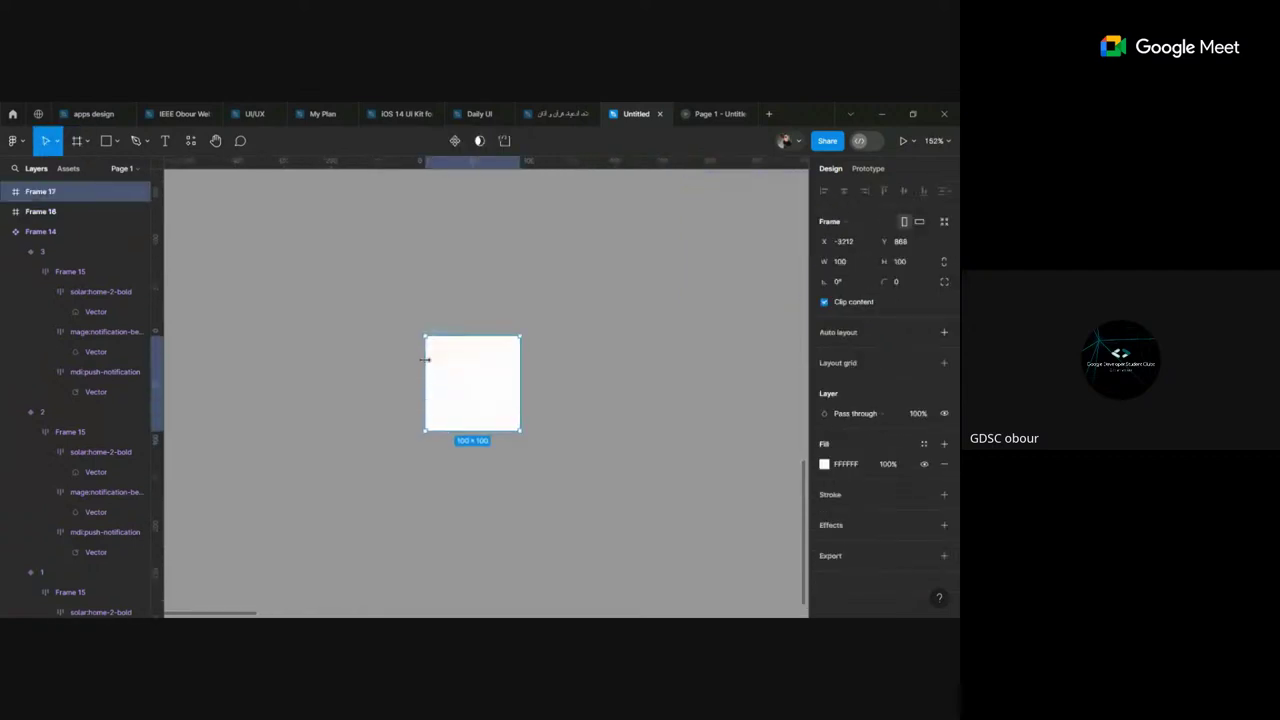
# Step: Give the frame corner radius 12, a black stroke and no fill
pyautogui.click(915, 283)
pyautogui.write('12')
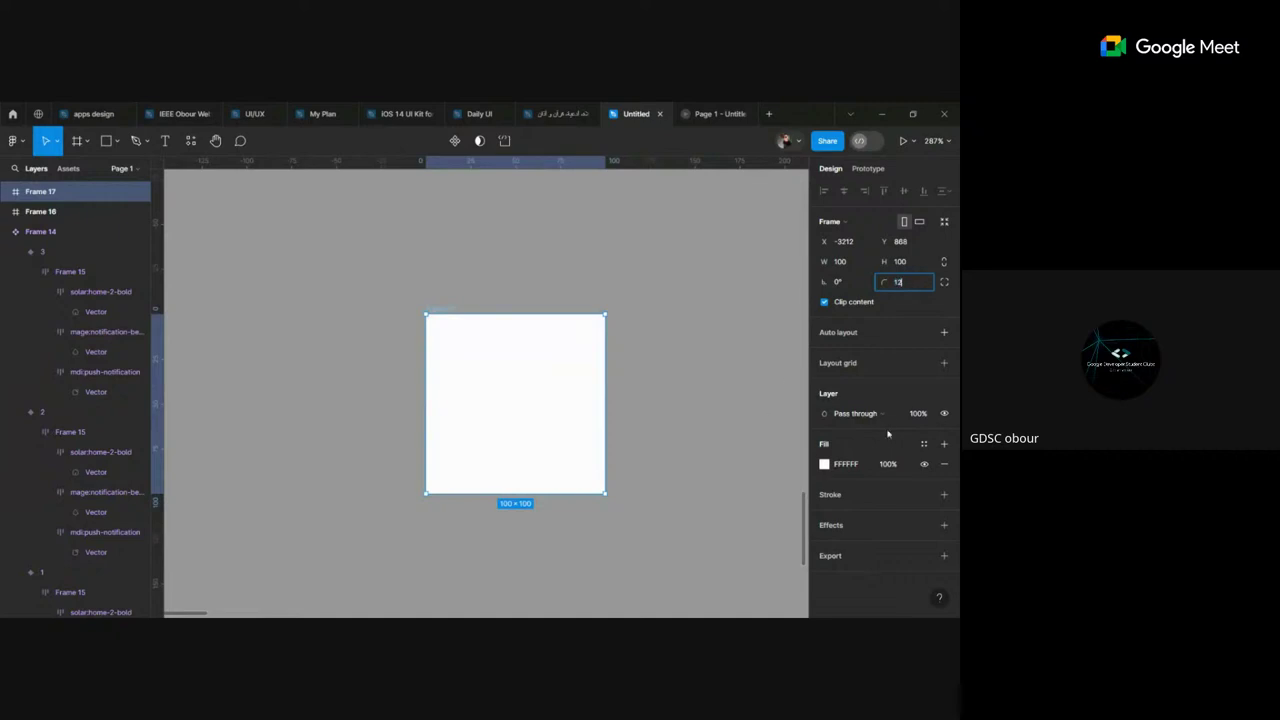
pyautogui.click(944, 494)
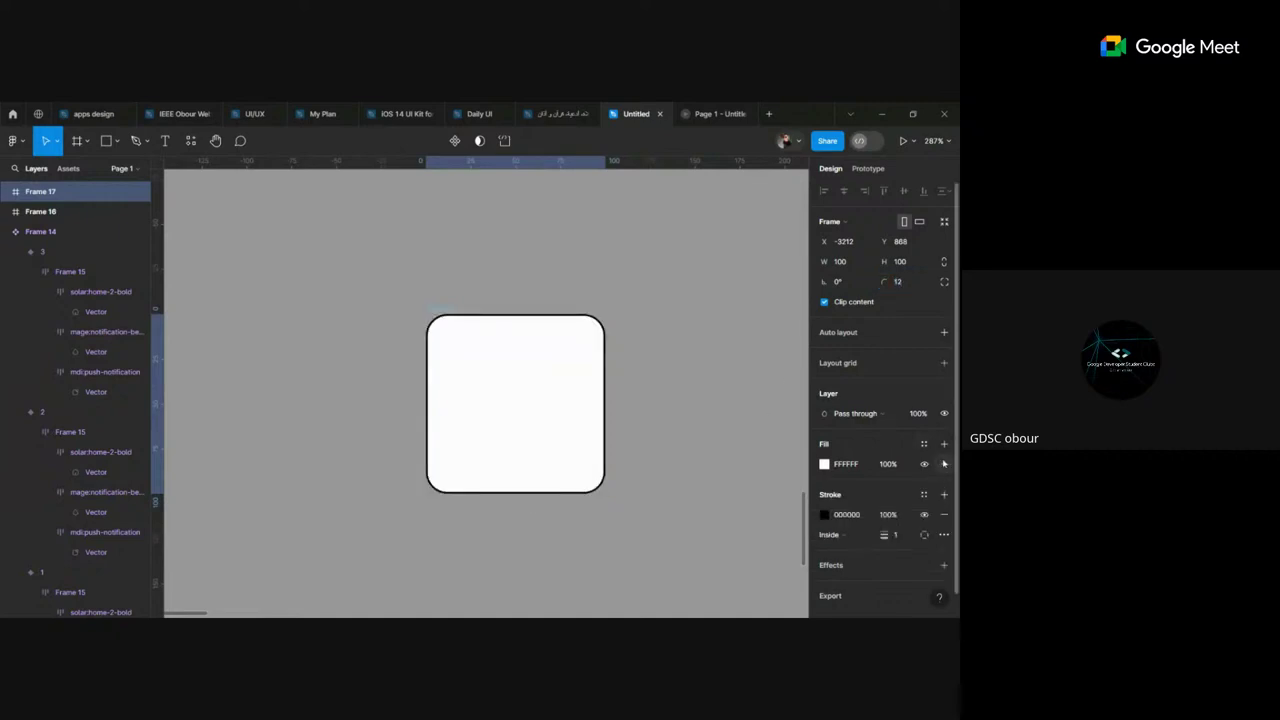
pyautogui.click(944, 463)
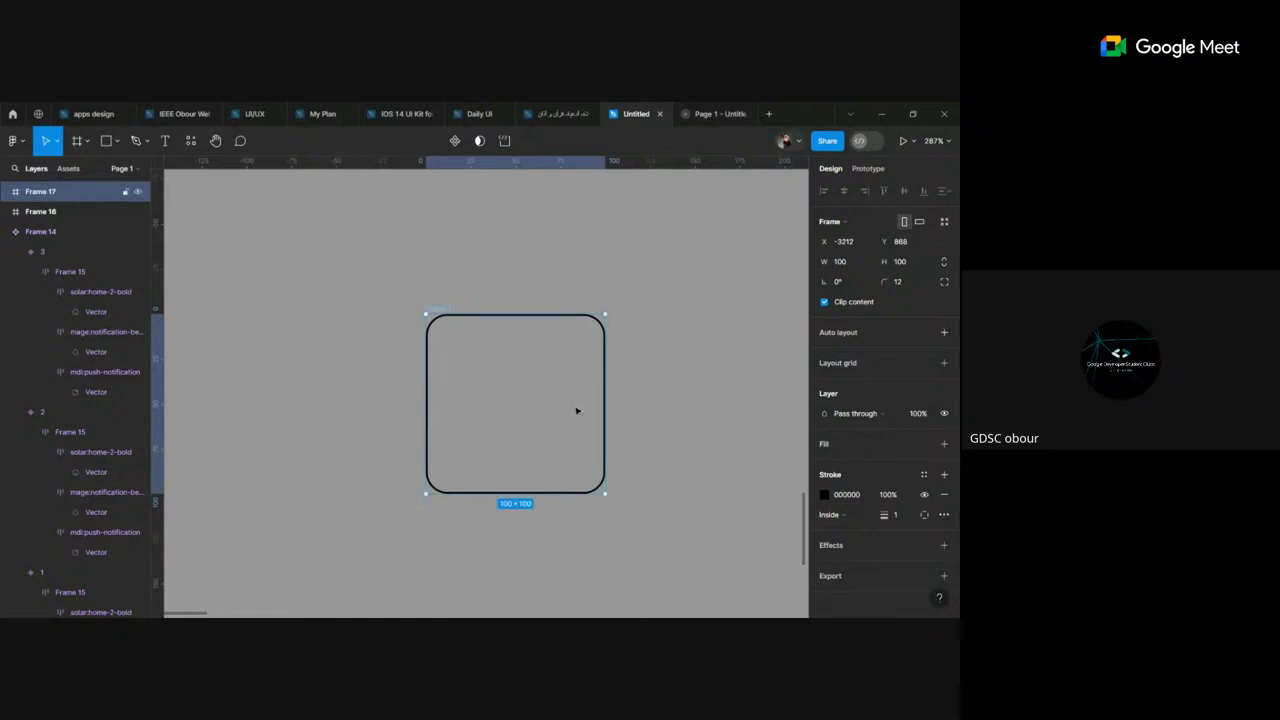
# Step: Add the word 'text' inside the rounded frame and centre it
pyautogui.press('t')
pyautogui.click(516, 390)
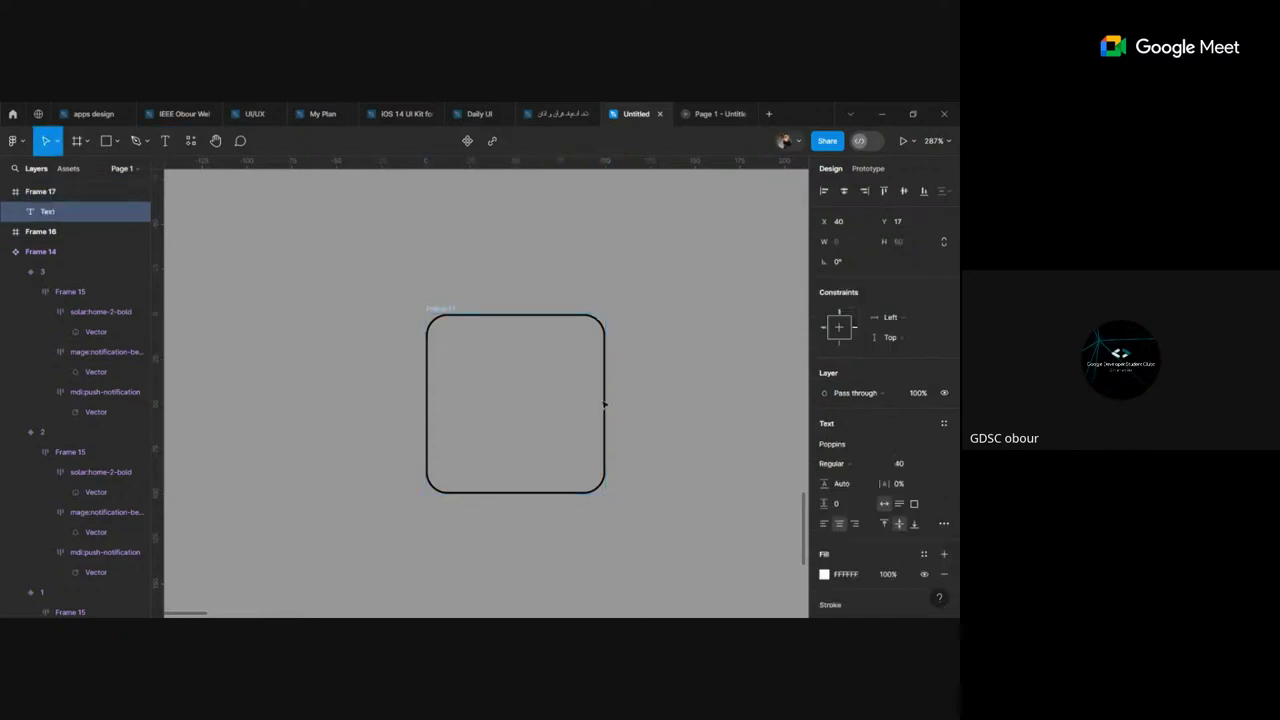
pyautogui.write('t')
pyautogui.write('ett')
pyautogui.press('BackSpace')
pyautogui.press('BackSpace')
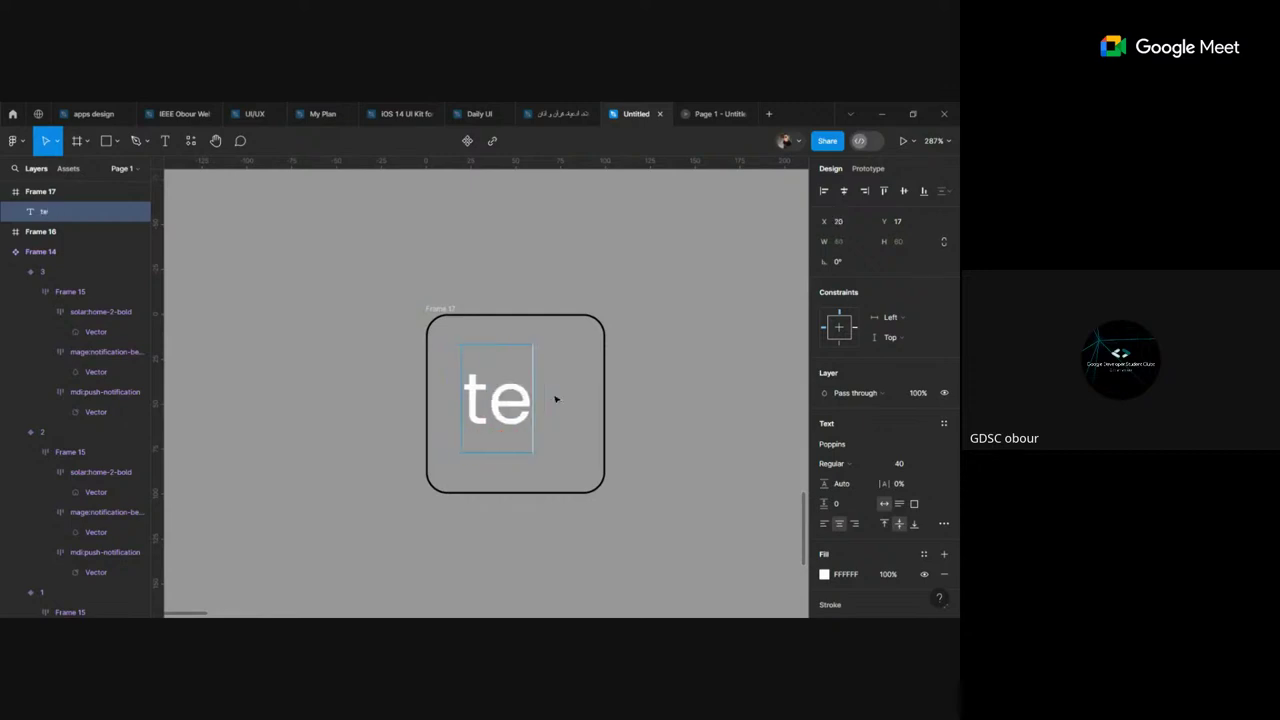
pyautogui.write('xt')
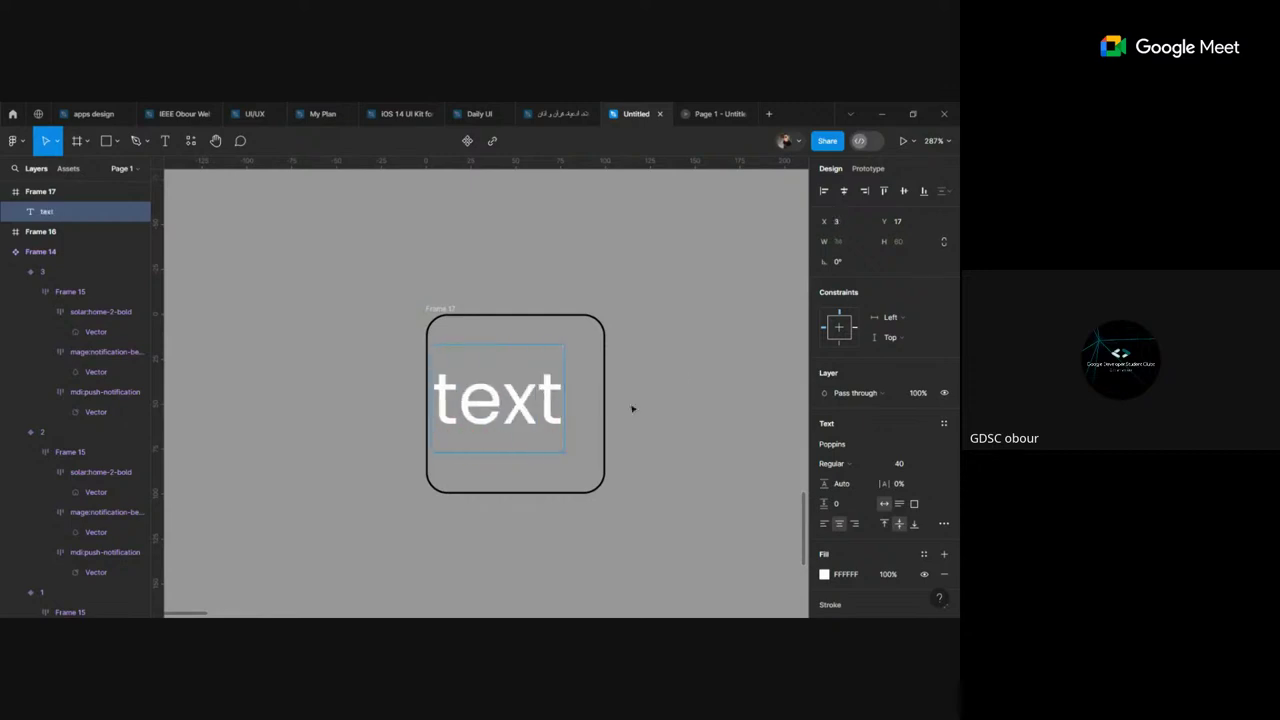
pyautogui.press('Escape')
pyautogui.moveTo(514, 397); pyautogui.dragTo(532, 397)
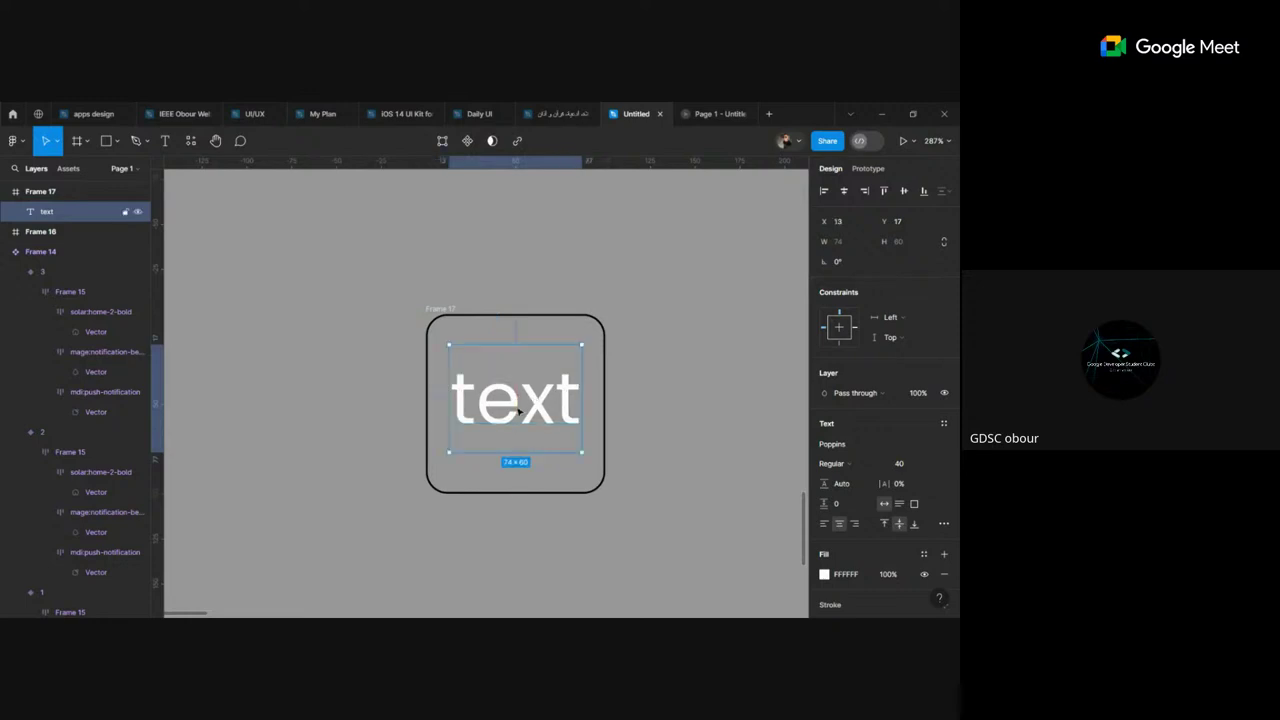
# Step: Wrap the text and outer frame in hug auto layout with padding 10 and 7
pyautogui.hotkey('shift', 'a')
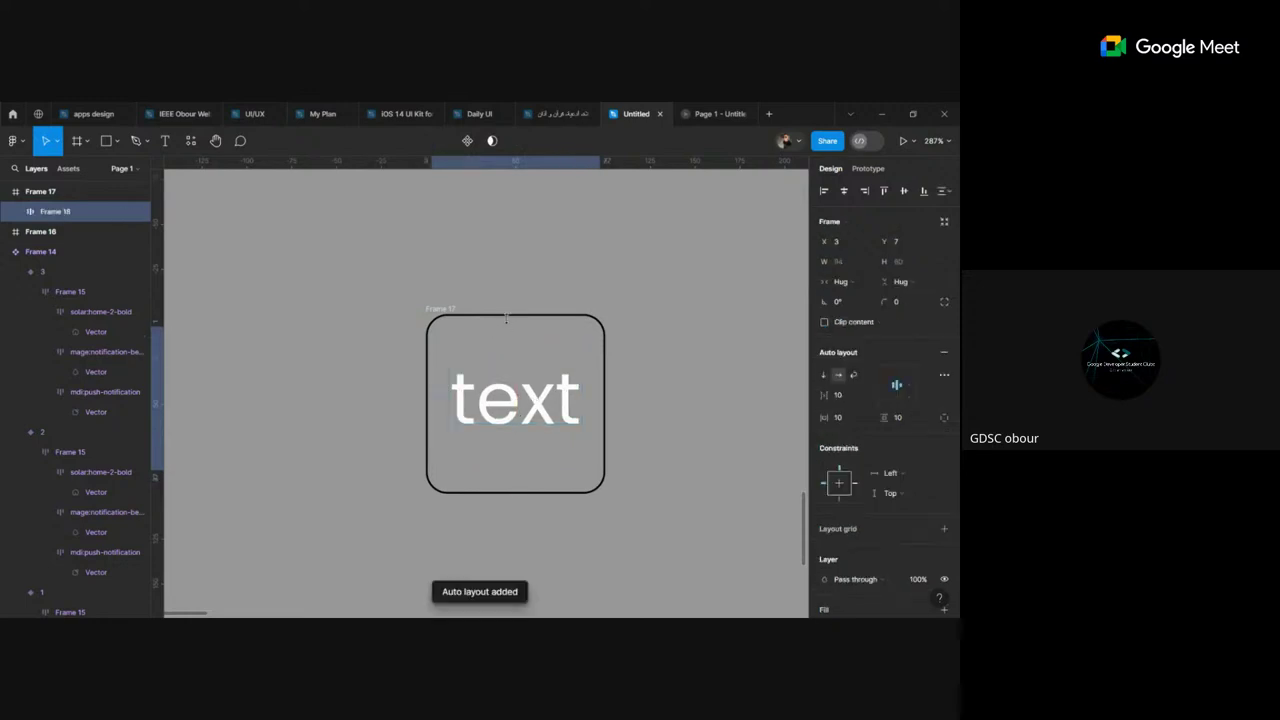
pyautogui.press('Escape')
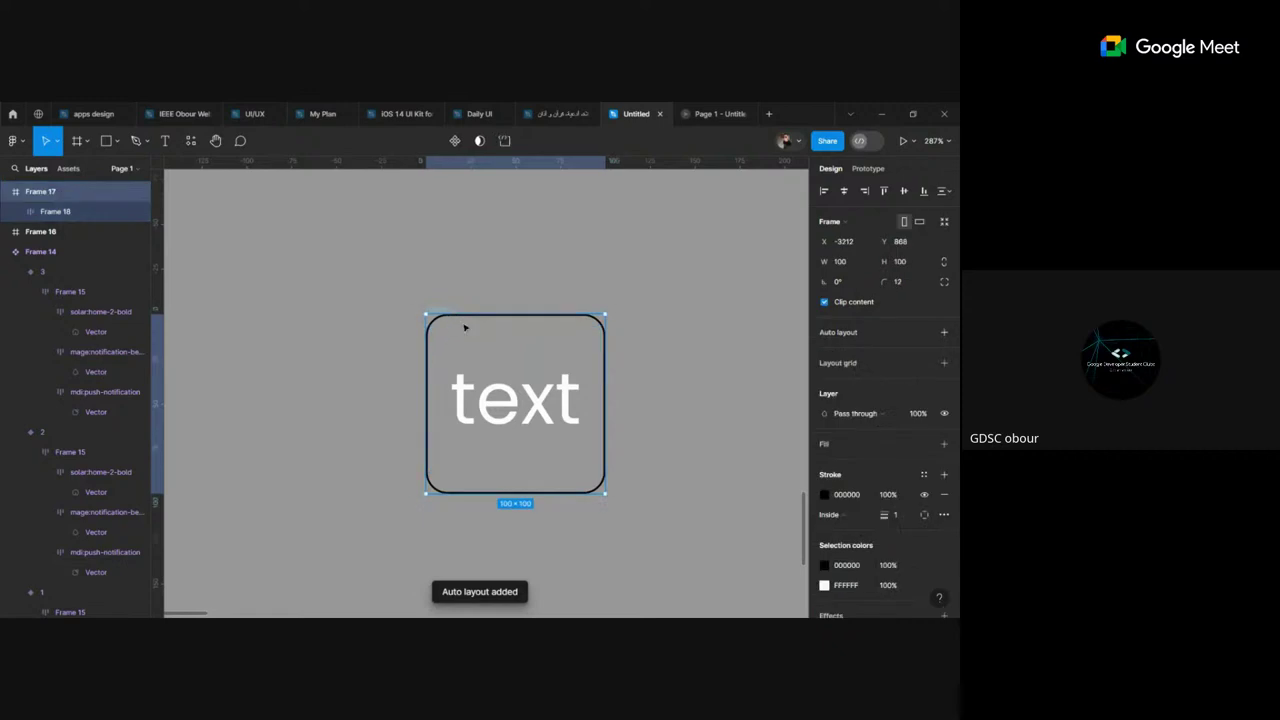
pyautogui.hotkey('shift', 'a')
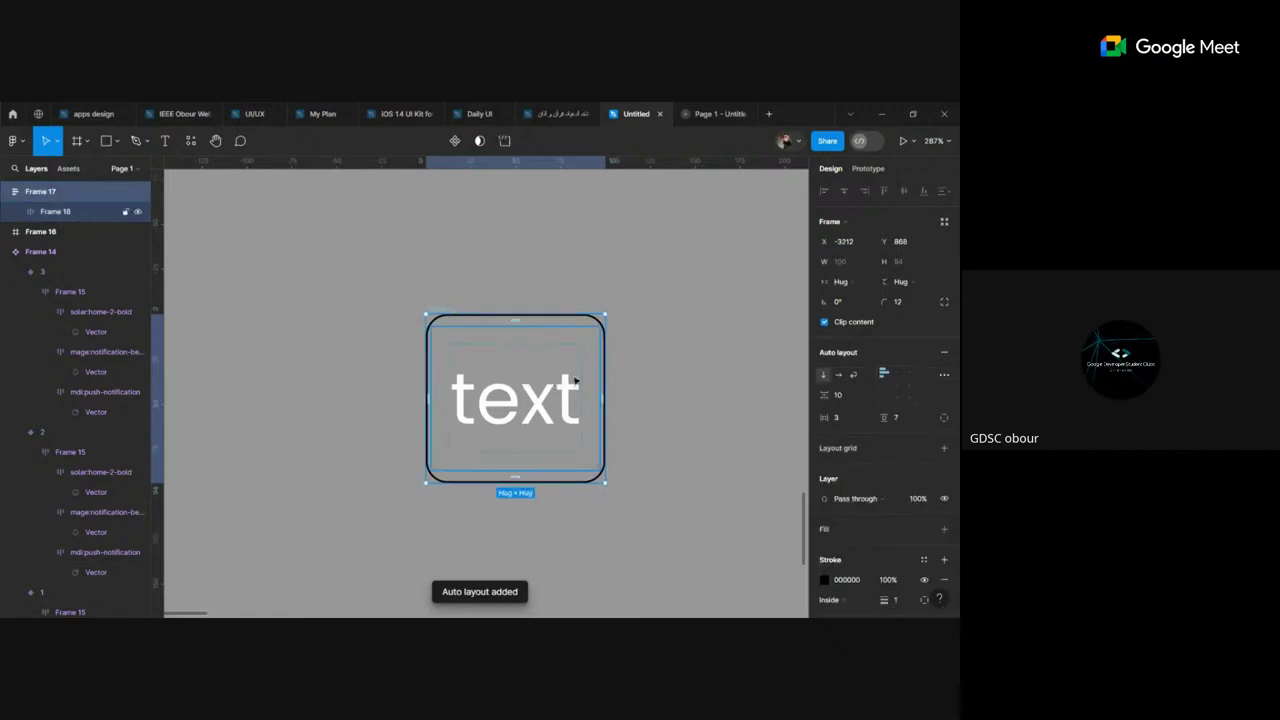
pyautogui.click(840, 419)
pyautogui.write('10')
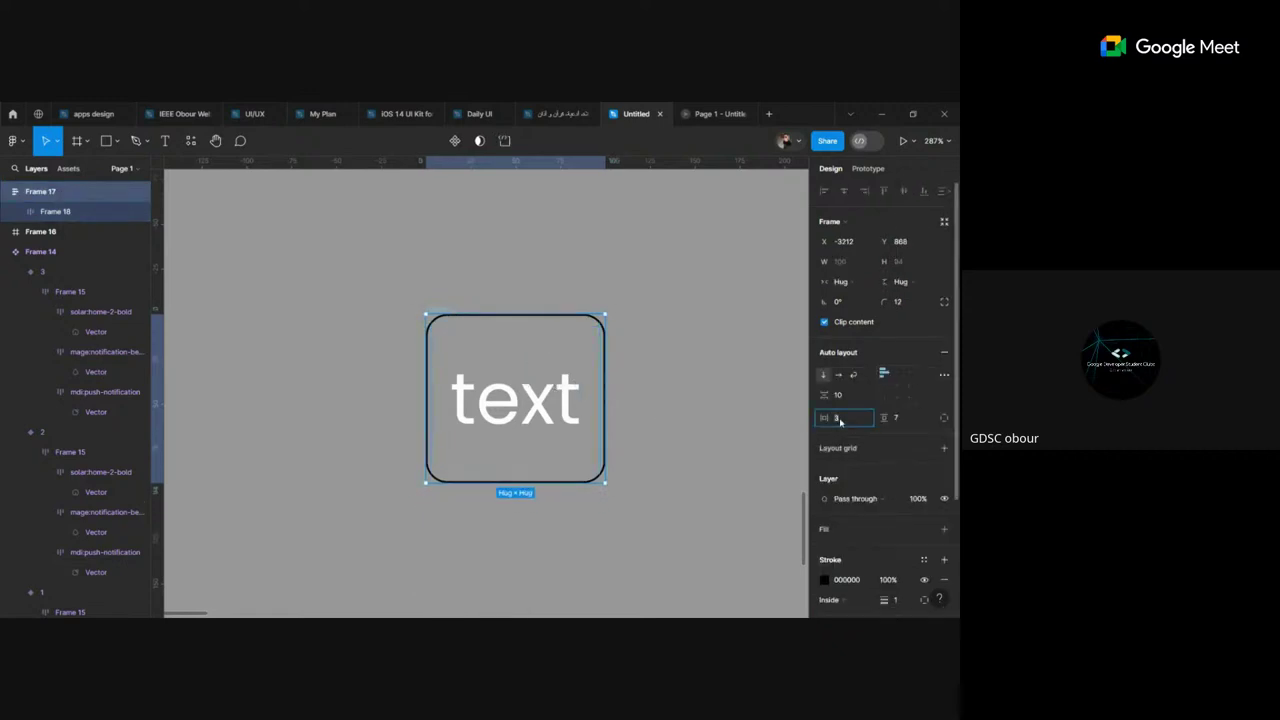
pyautogui.click(905, 424)
pyautogui.click(944, 418)
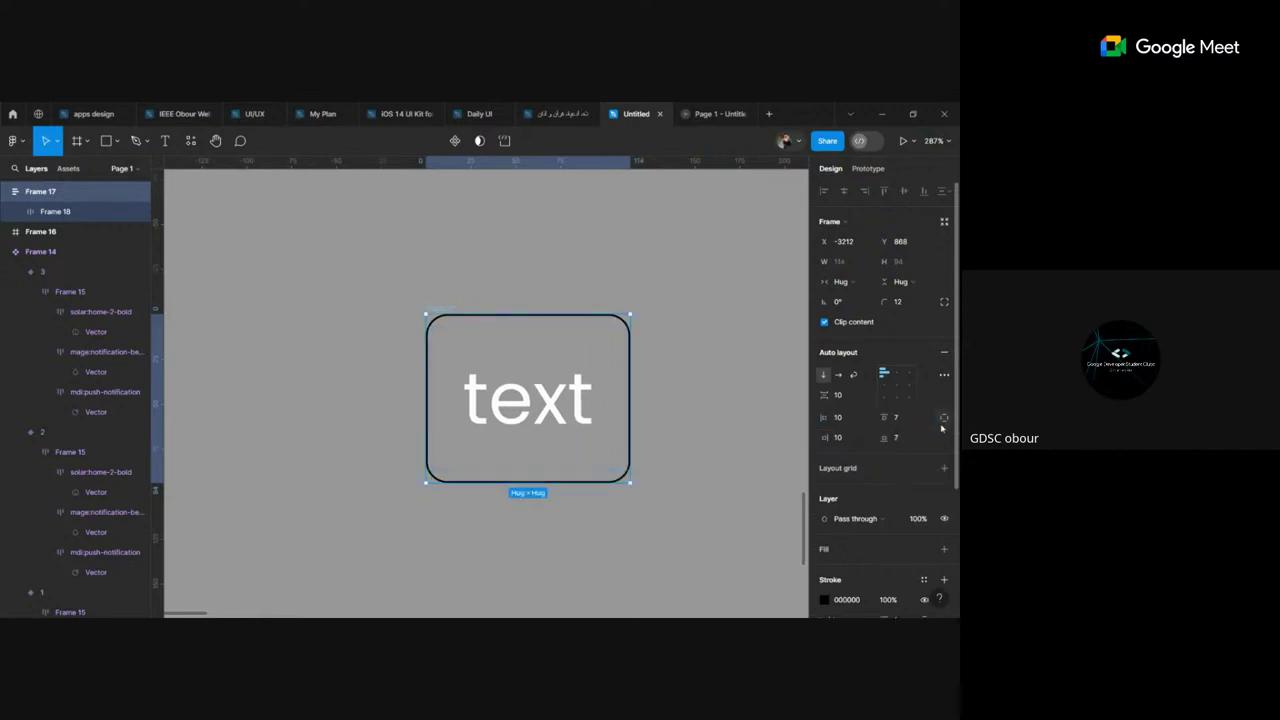
pyautogui.click(905, 438)
pyautogui.write('10')
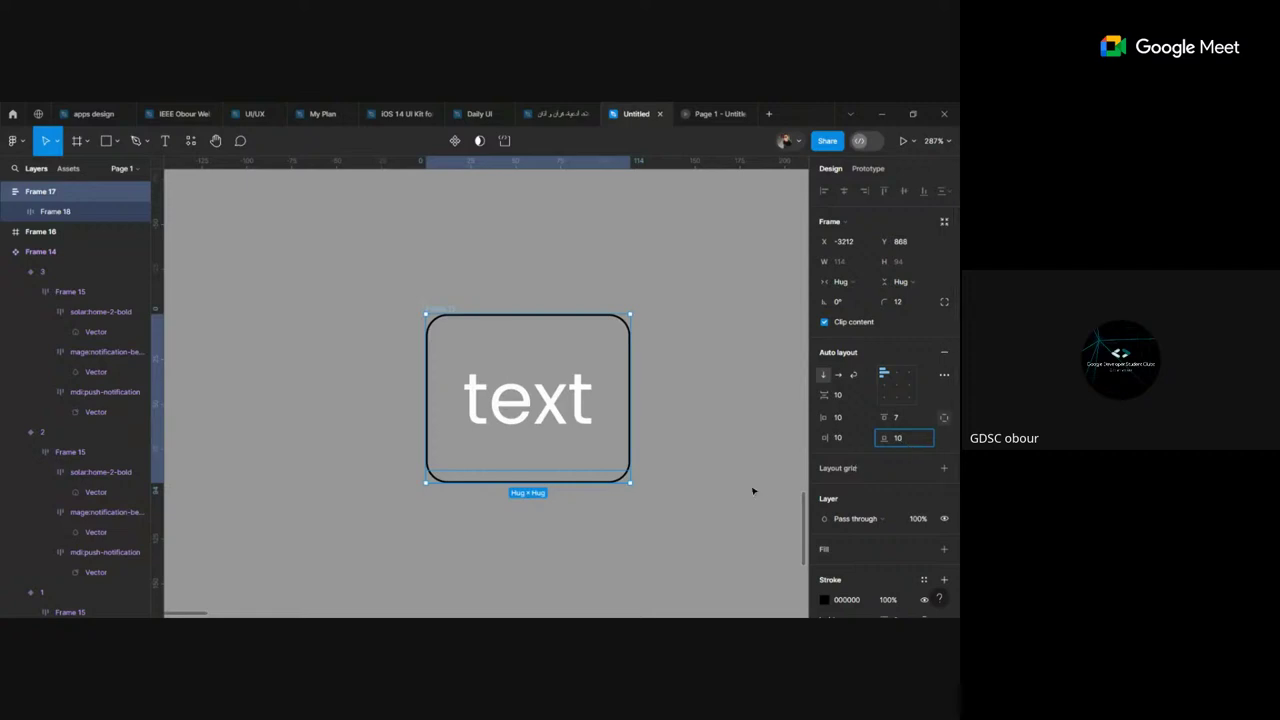
pyautogui.click(752, 489)
pyautogui.scroll(2, 730, 465)
pyautogui.scroll(-3, 553, 460)
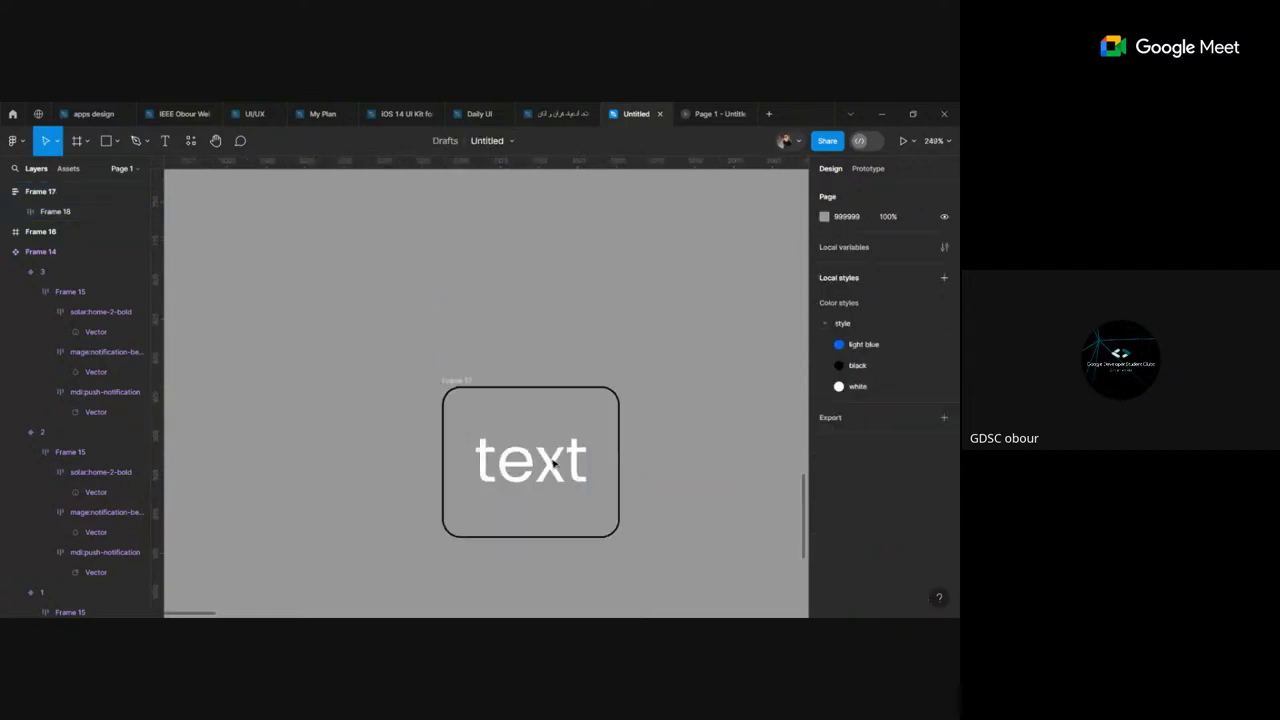
# Step: Turn the rounded frame into a component set and place Variant2 beside Default
pyautogui.click(467, 395)
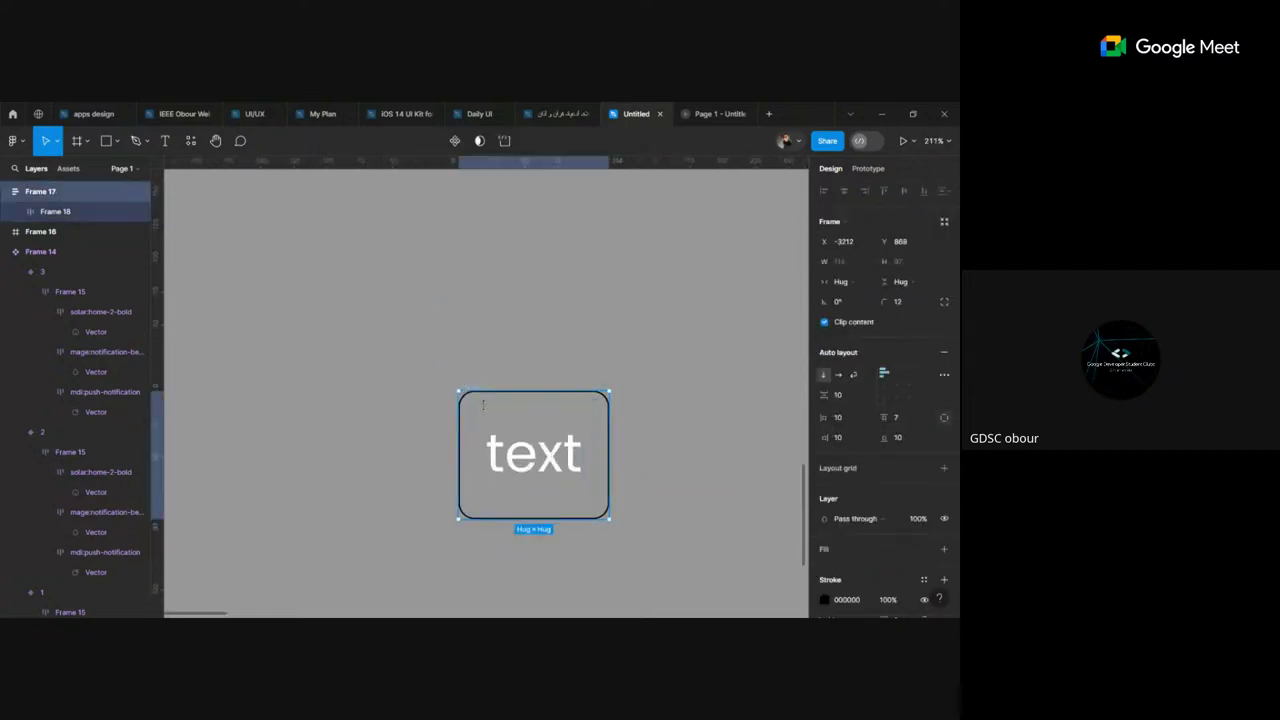
pyautogui.scroll(-2, 575, 432)
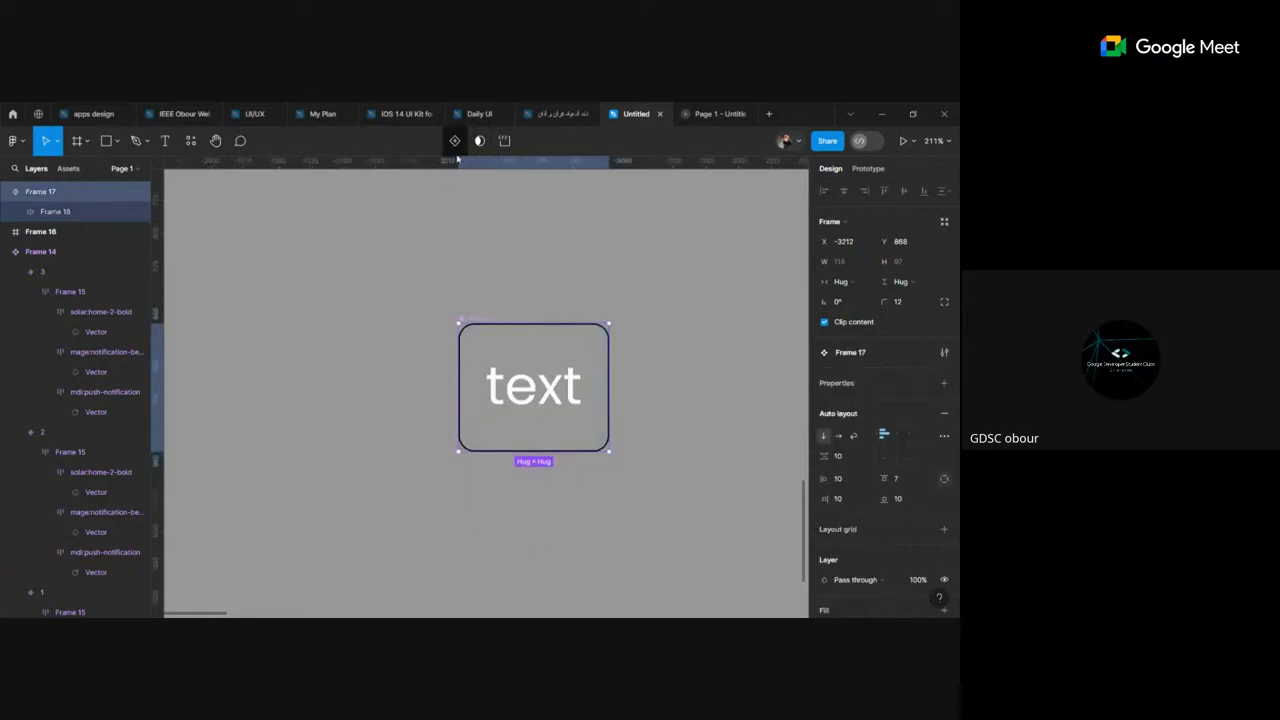
pyautogui.click(455, 142)
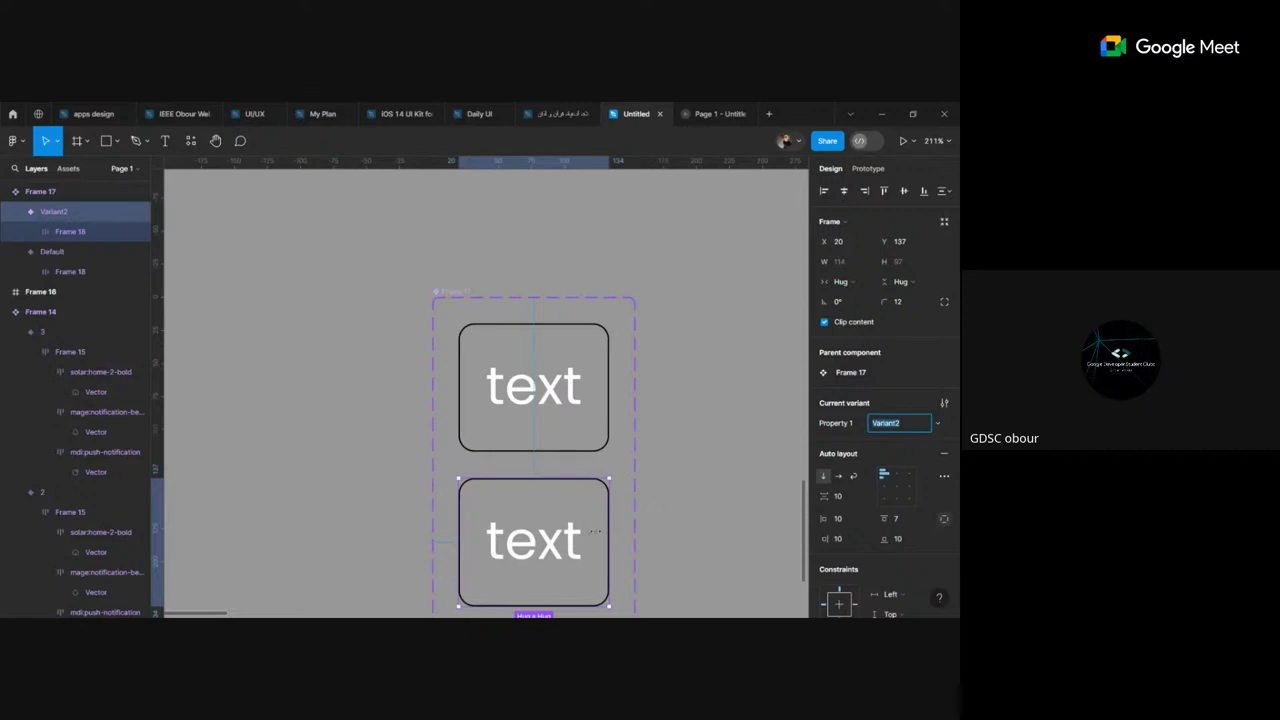
pyautogui.click(638, 469)
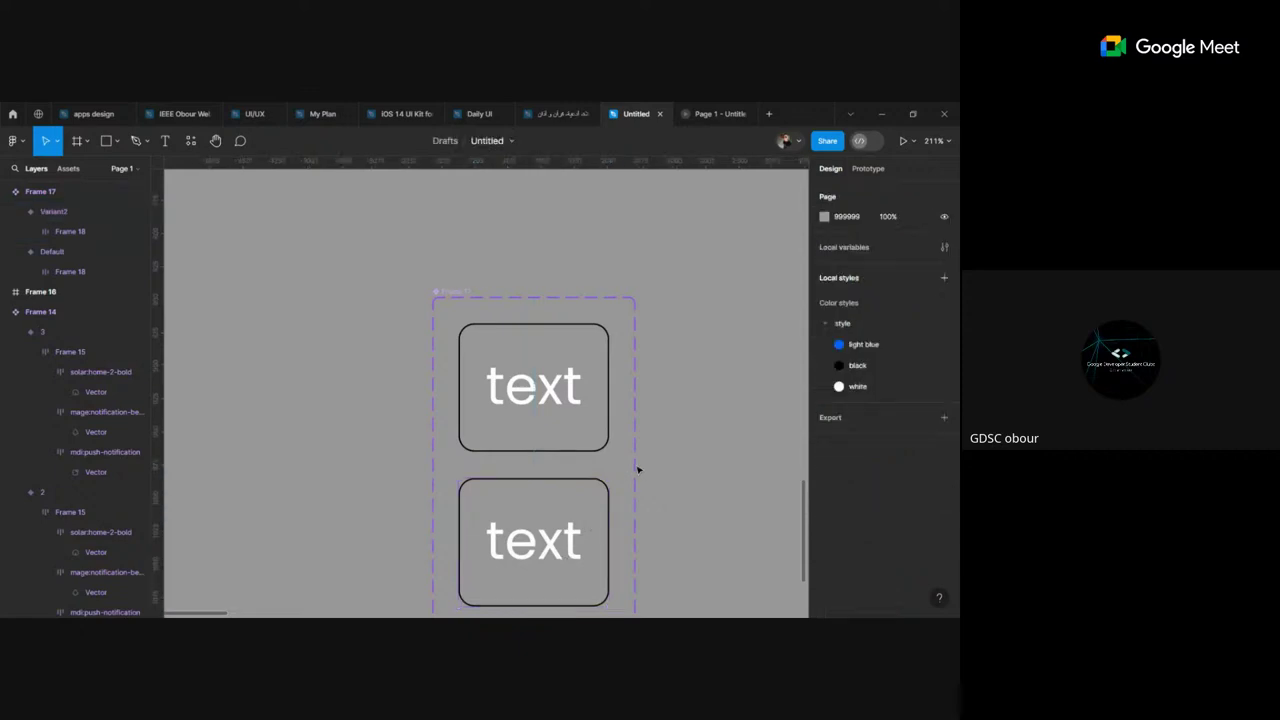
pyautogui.click(588, 374)
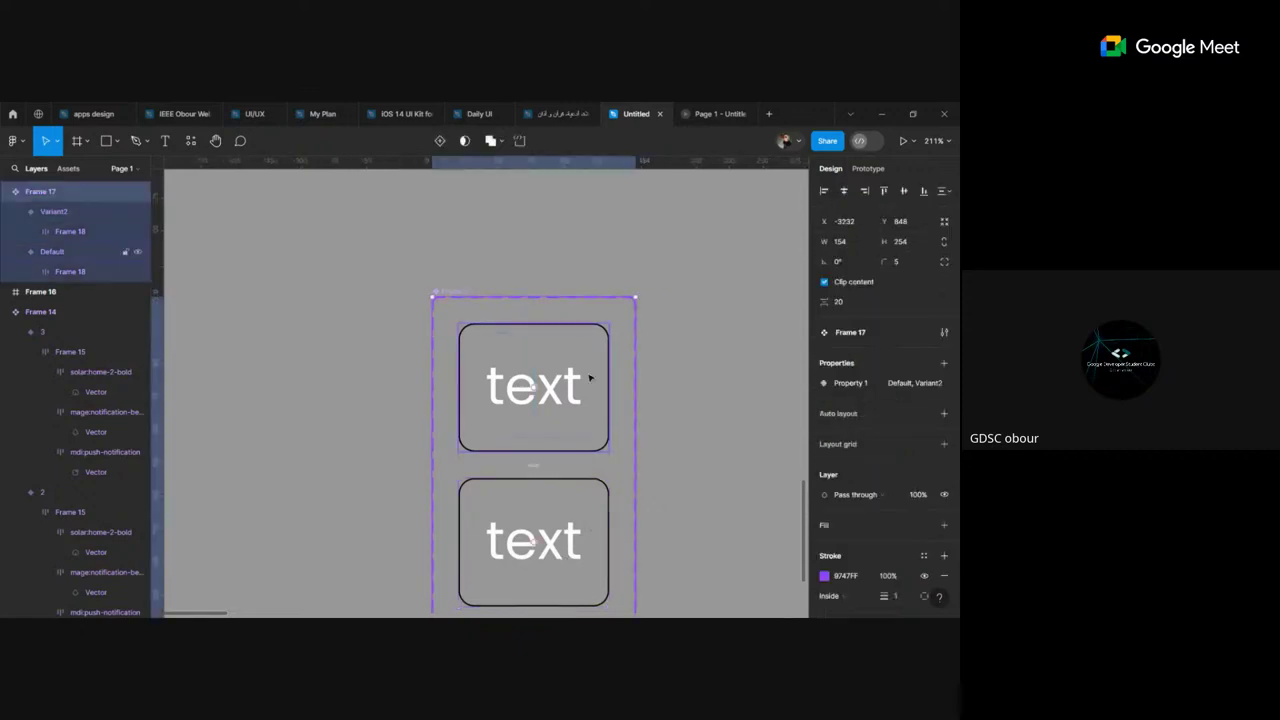
pyautogui.scroll(-2, 640, 400)
pyautogui.moveTo(638, 400); pyautogui.dragTo(779, 400)
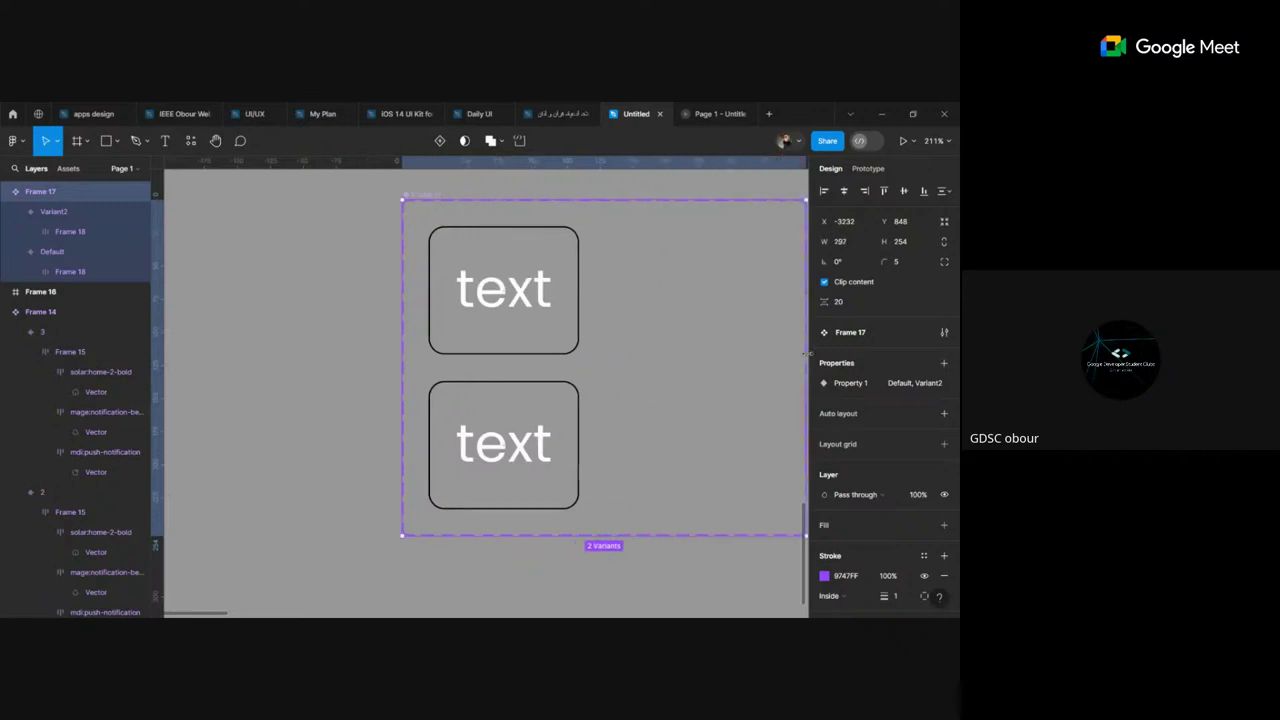
pyautogui.moveTo(442, 447); pyautogui.dragTo(653, 293)
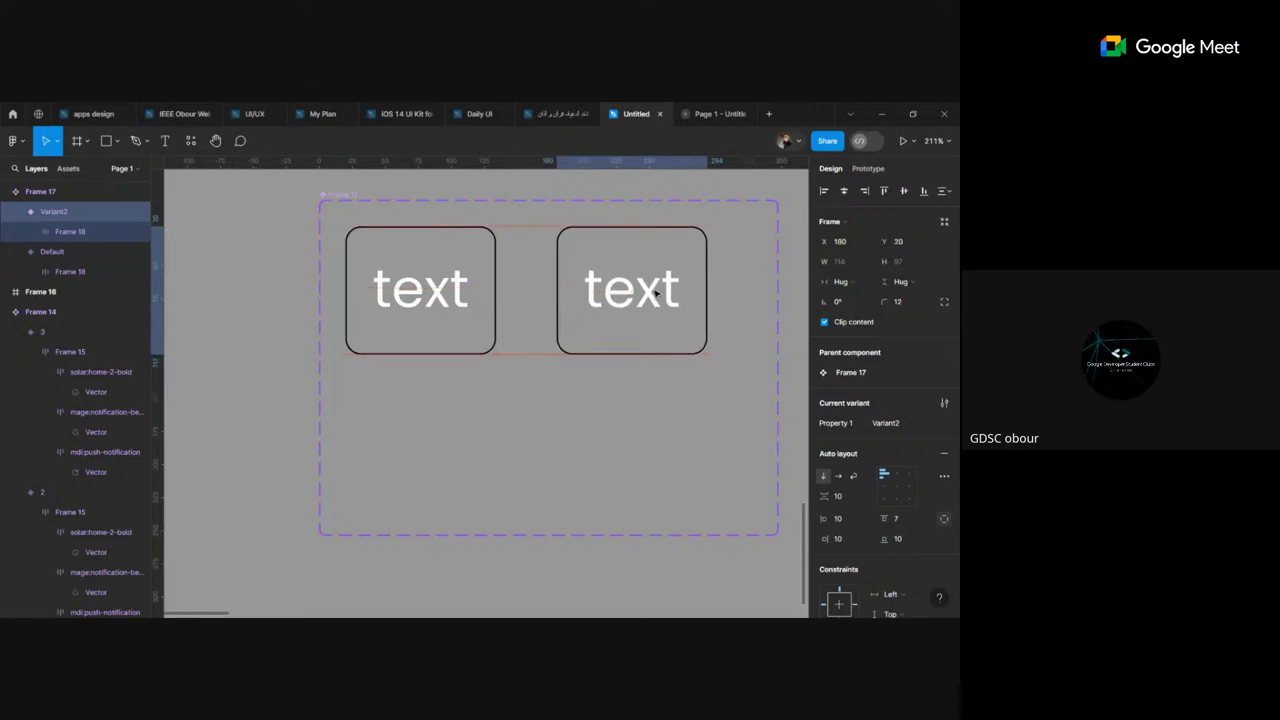
# Step: Shrink the component set to fit both variants, inspect Variant2, then deselect
pyautogui.click(782, 293)
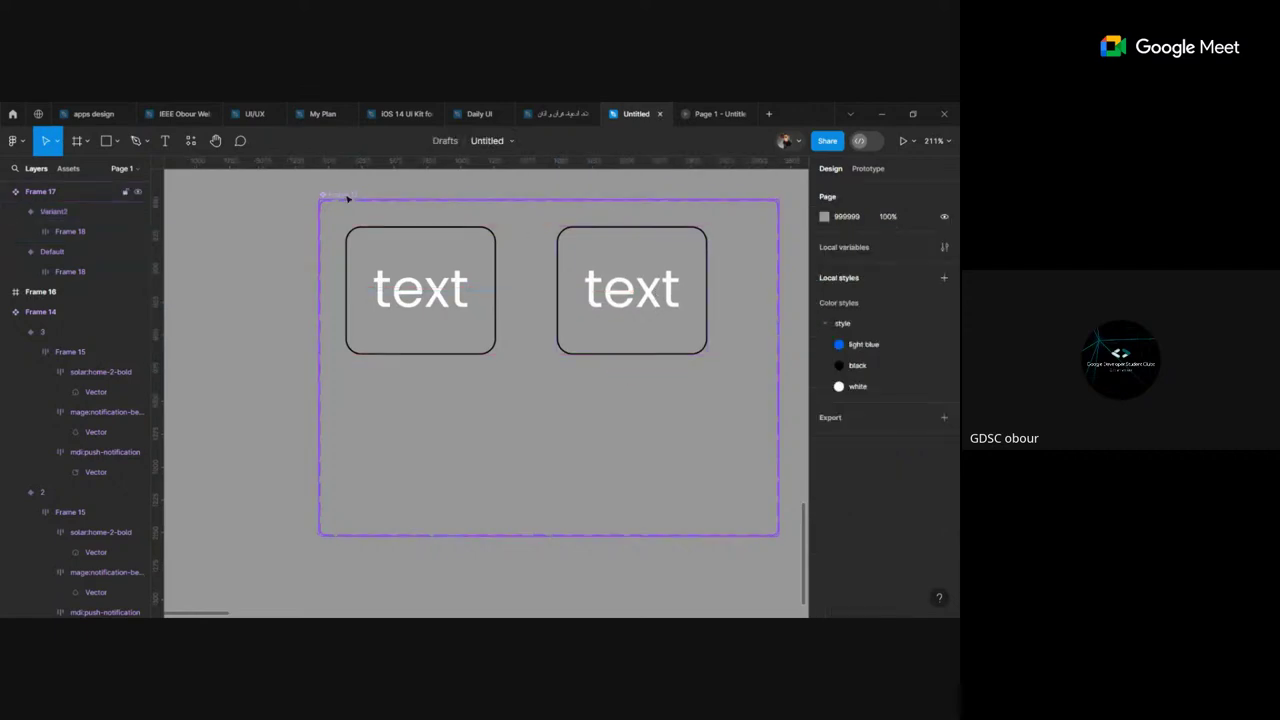
pyautogui.click(477, 220)
pyautogui.moveTo(778, 295); pyautogui.dragTo(733, 313)
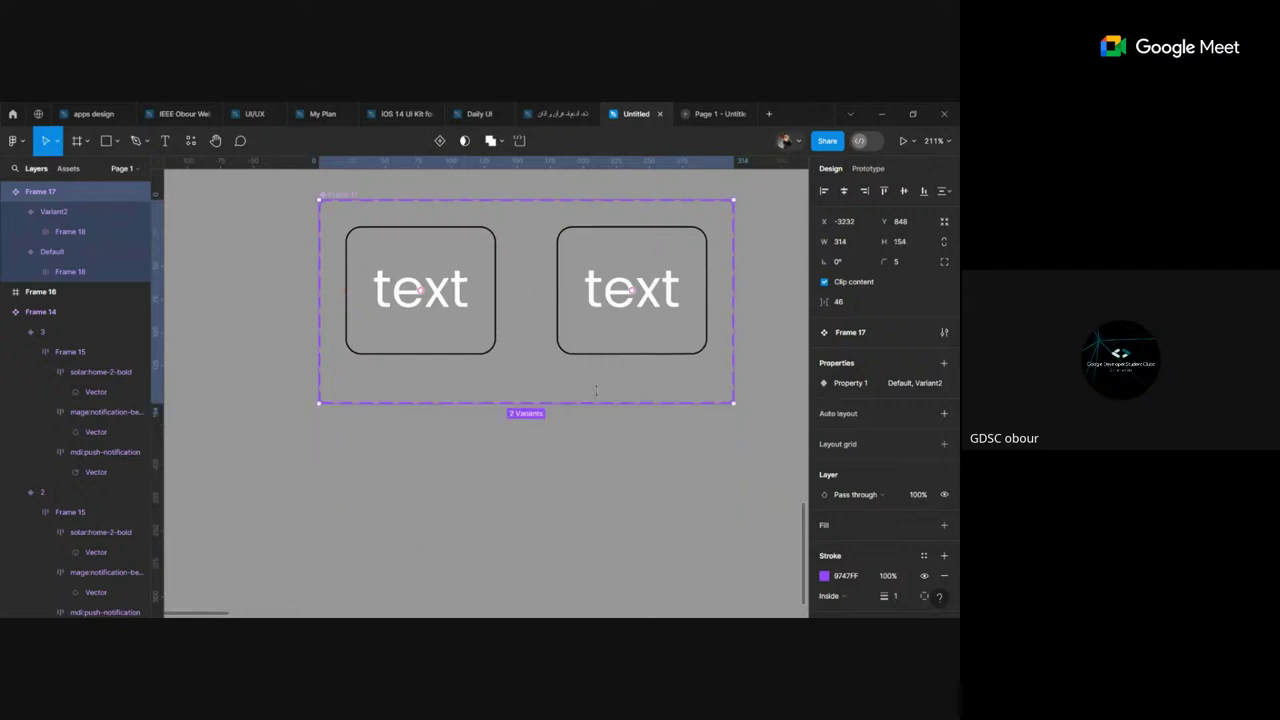
pyautogui.moveTo(575, 516); pyautogui.dragTo(575, 389)
pyautogui.click(657, 311)
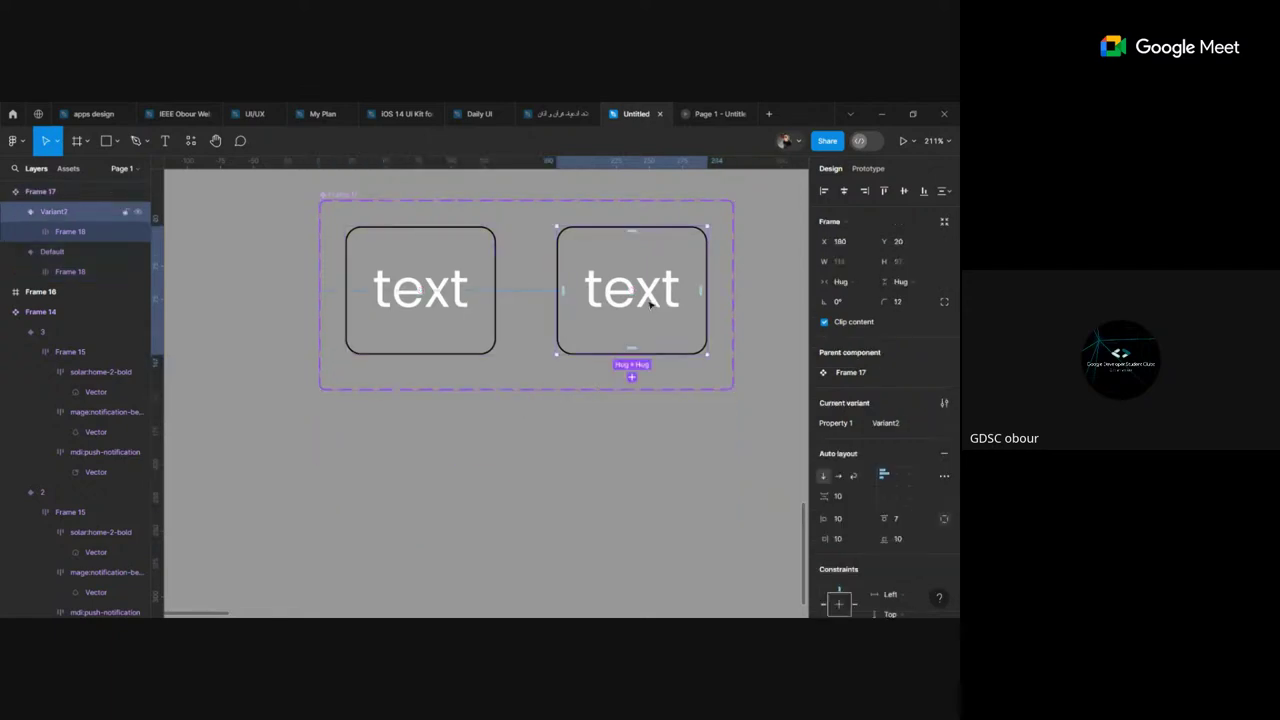
pyautogui.click(458, 293)
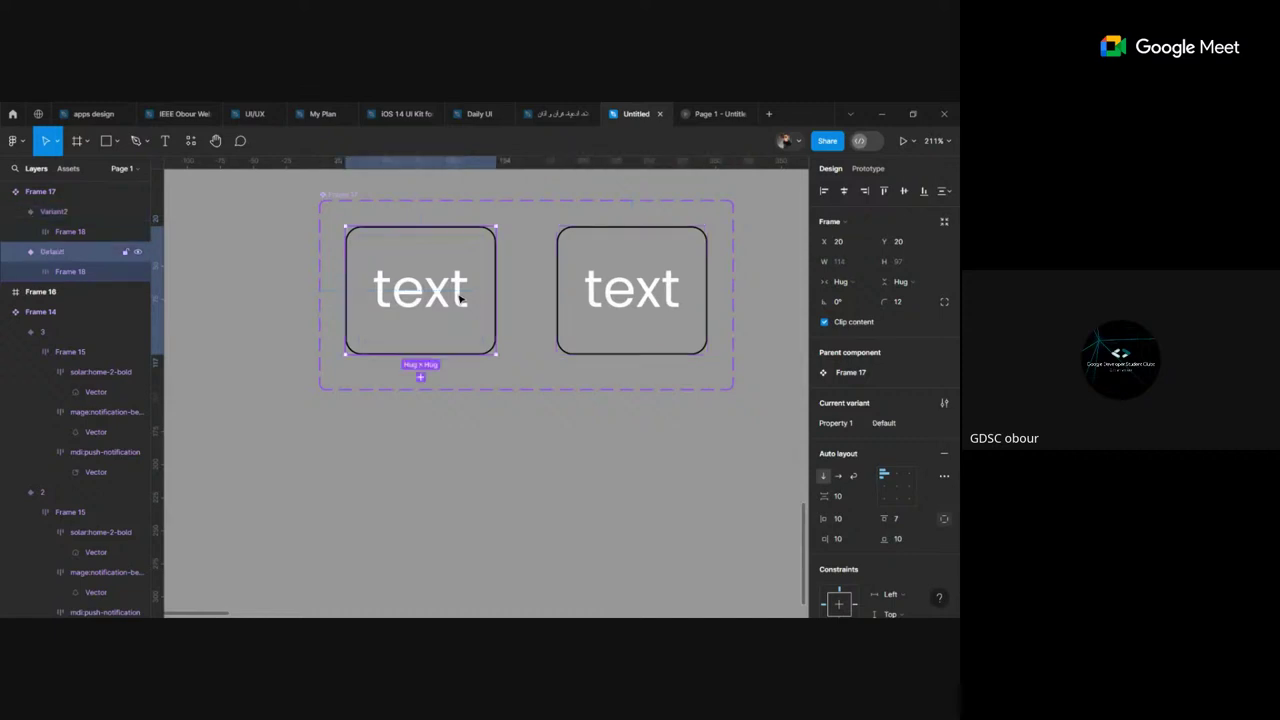
pyautogui.click(520, 326)
# Step: Give the Default button a black-style fill and 30% stroke opacity
pyautogui.scroll(2, 545, 335)
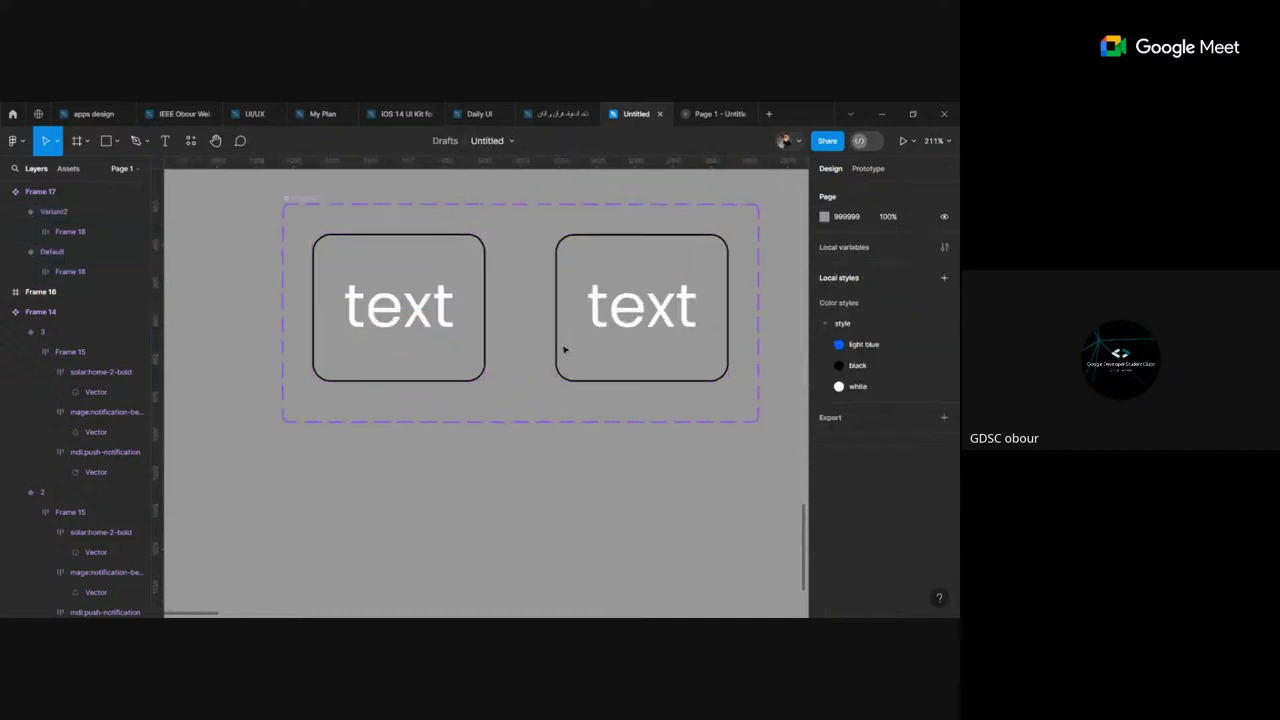
pyautogui.scroll(3, 572, 347)
pyautogui.scroll(2, 540, 354)
pyautogui.scroll(-4, 502, 358)
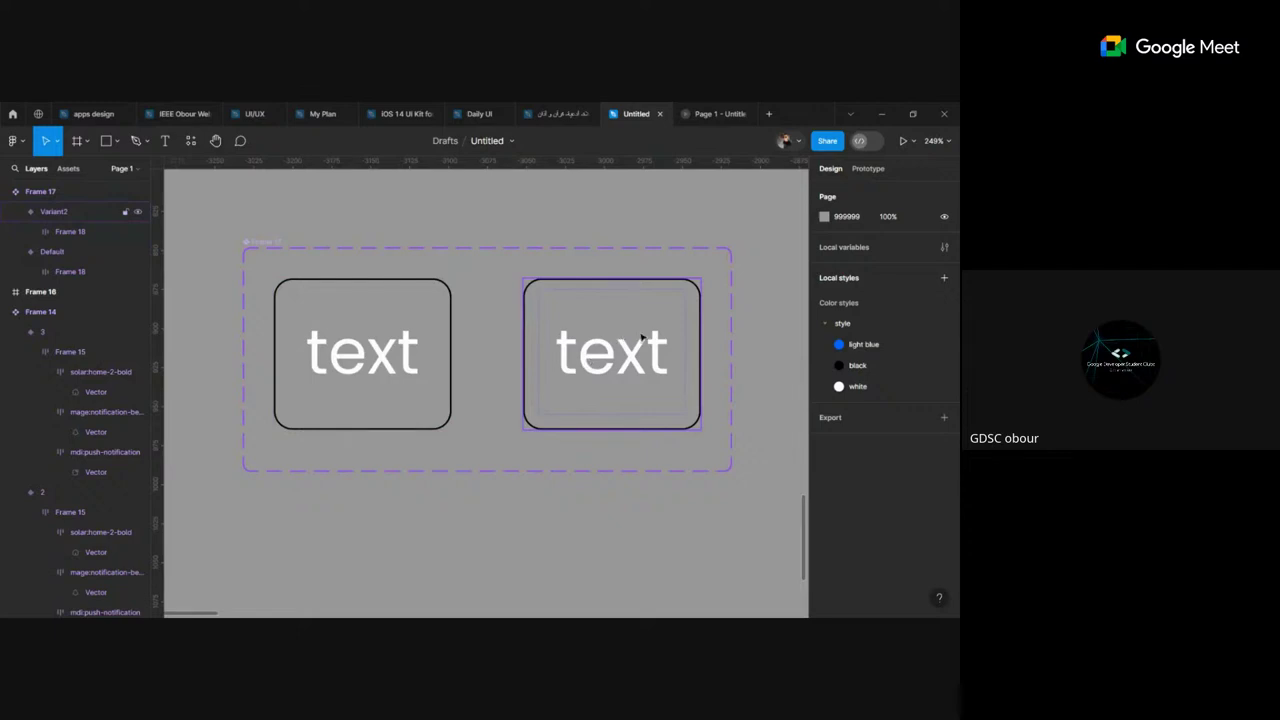
pyautogui.click(429, 331)
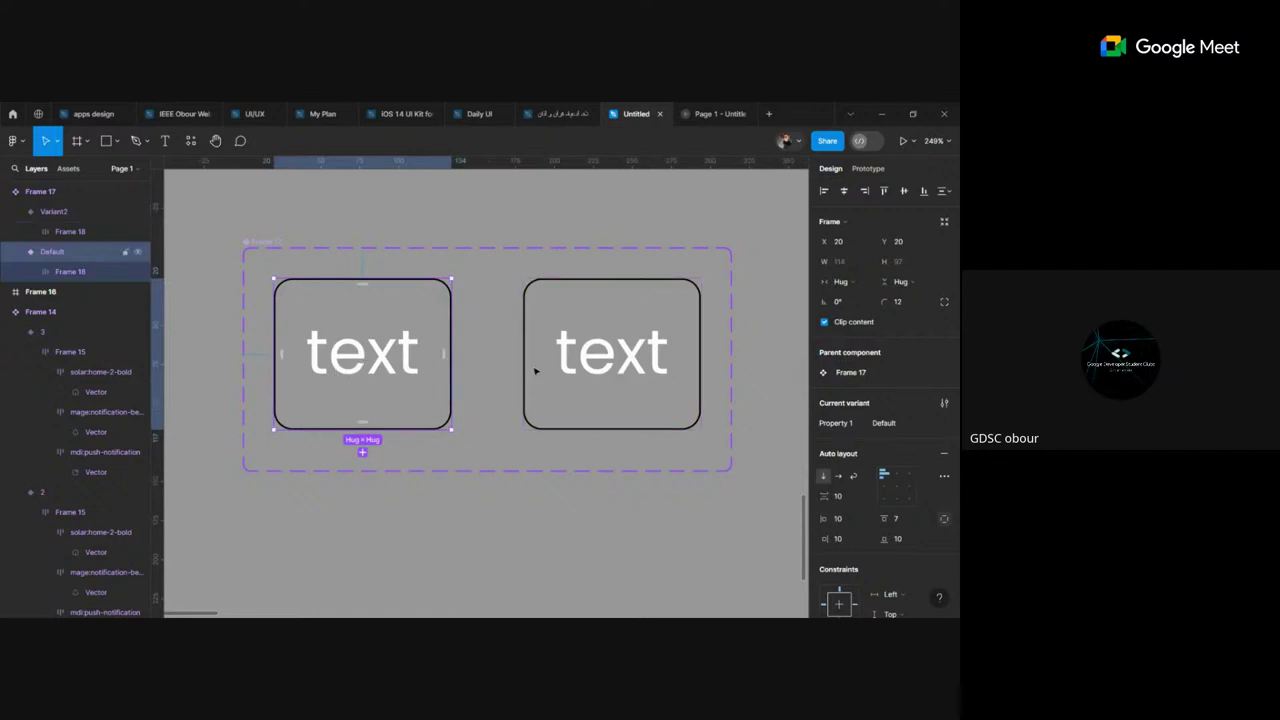
pyautogui.scroll(-3, 908, 449)
pyautogui.scroll(-1, 908, 449)
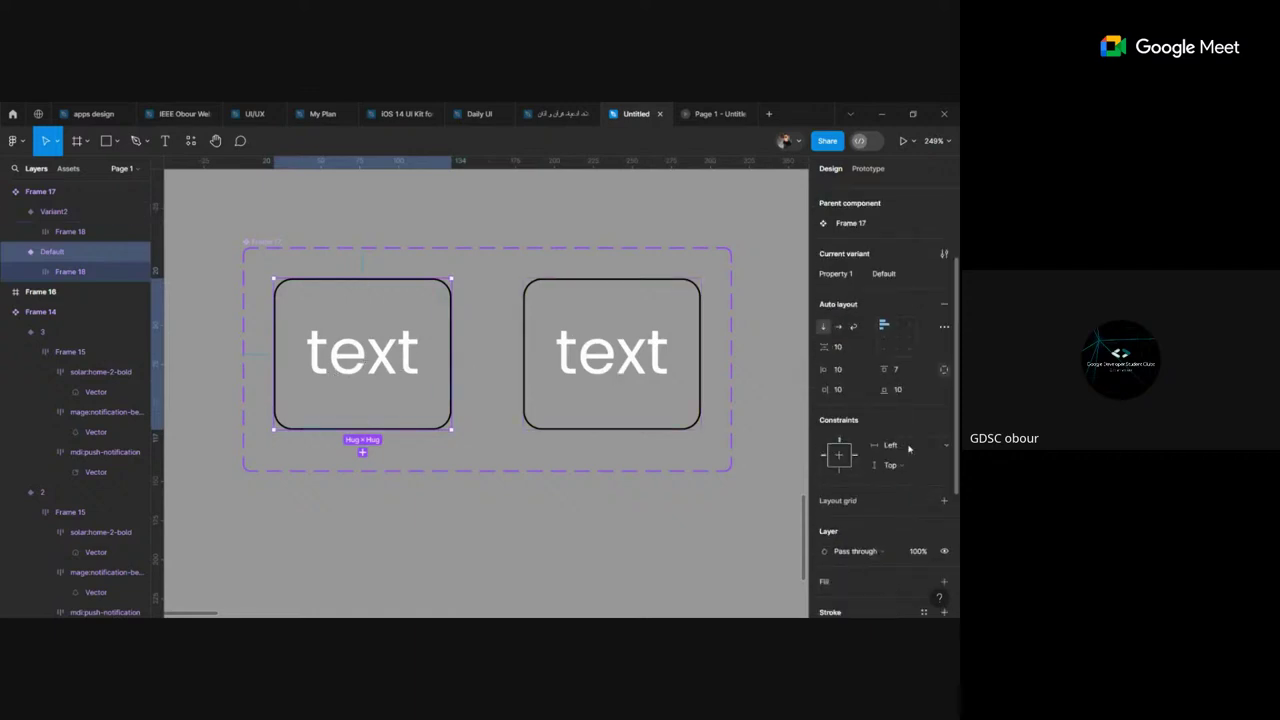
pyautogui.scroll(-2, 908, 449)
pyautogui.click(944, 480)
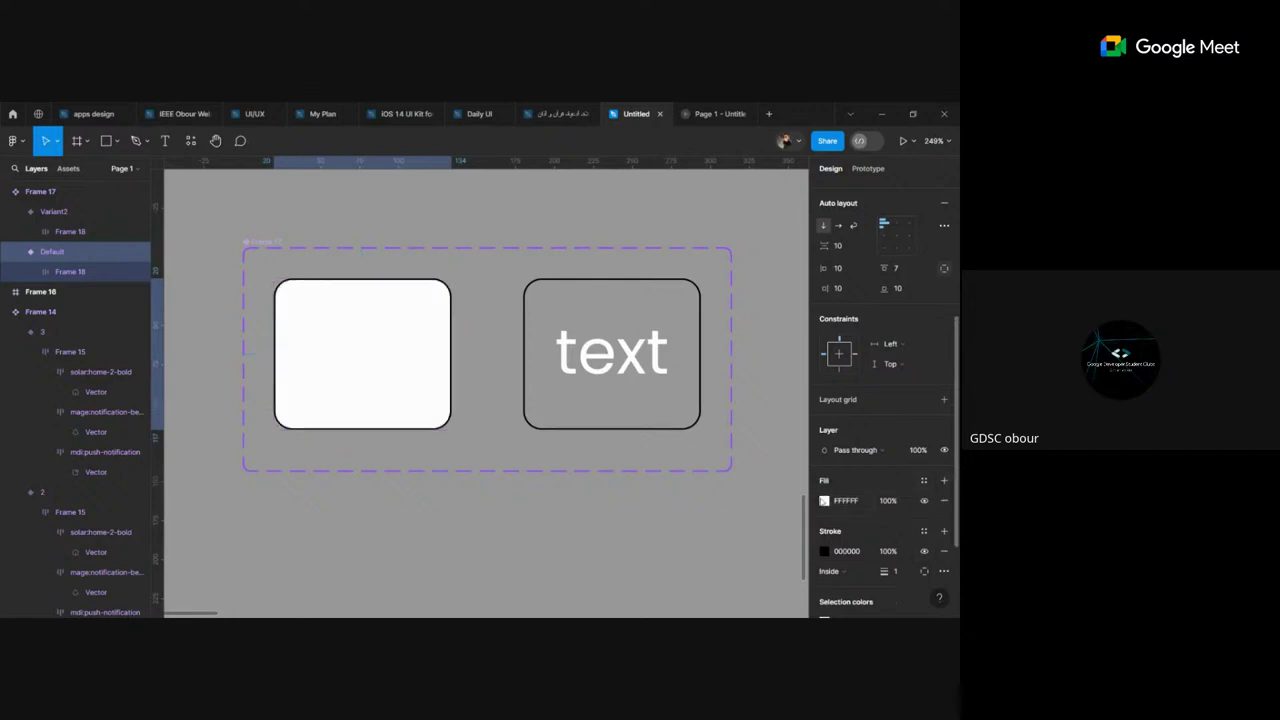
pyautogui.click(924, 480)
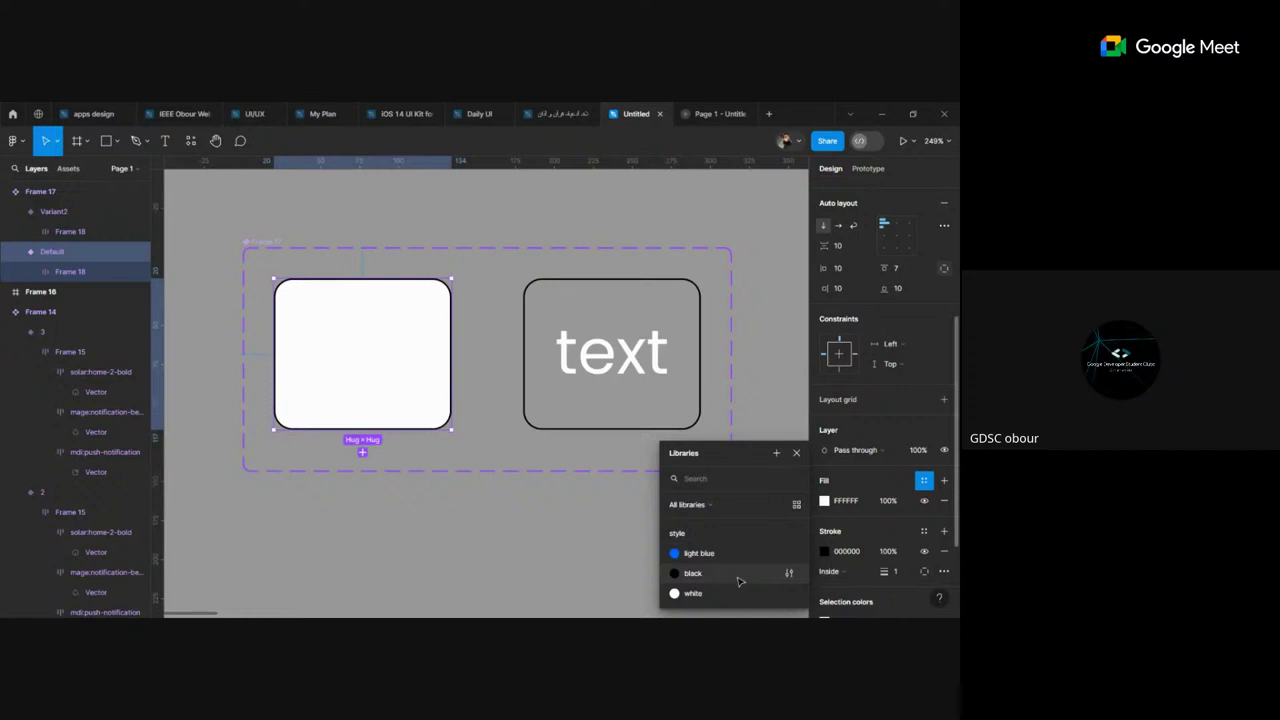
pyautogui.click(693, 573)
pyautogui.click(886, 533)
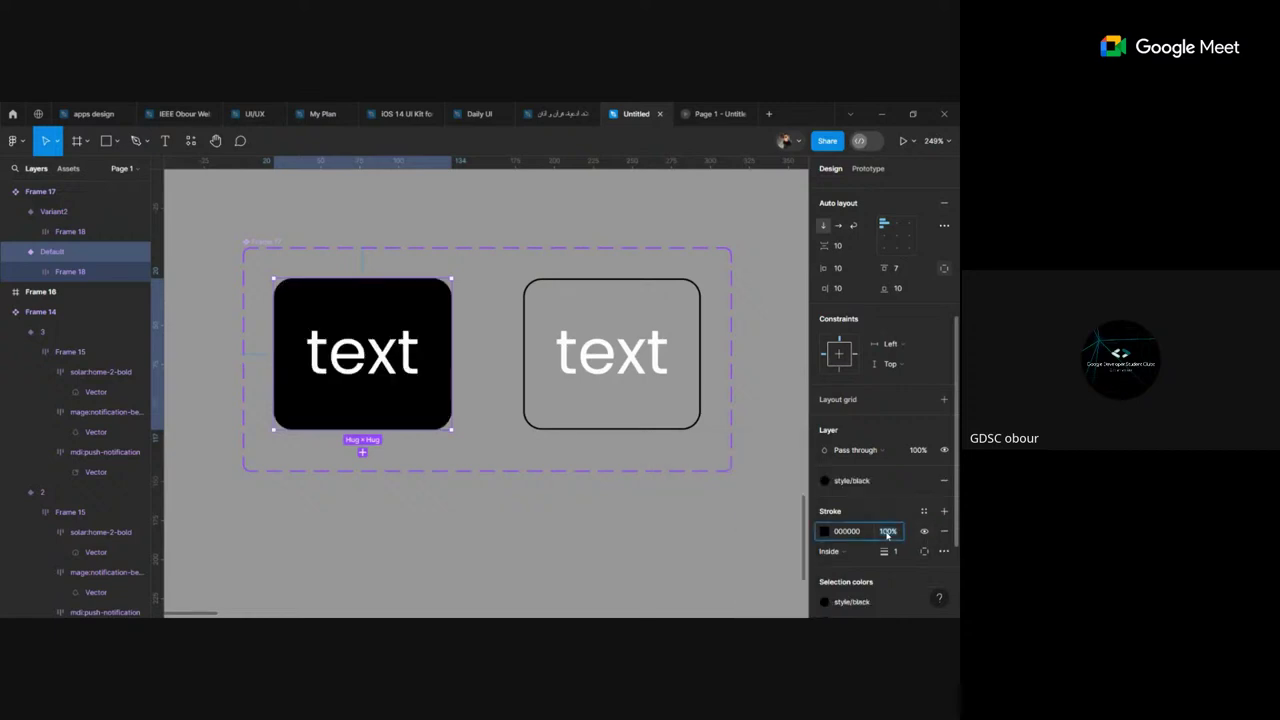
pyautogui.write('30')
pyautogui.click(714, 491)
# Step: Detach the black style and set the Default fill opacity to 30%
pyautogui.click(421, 316)
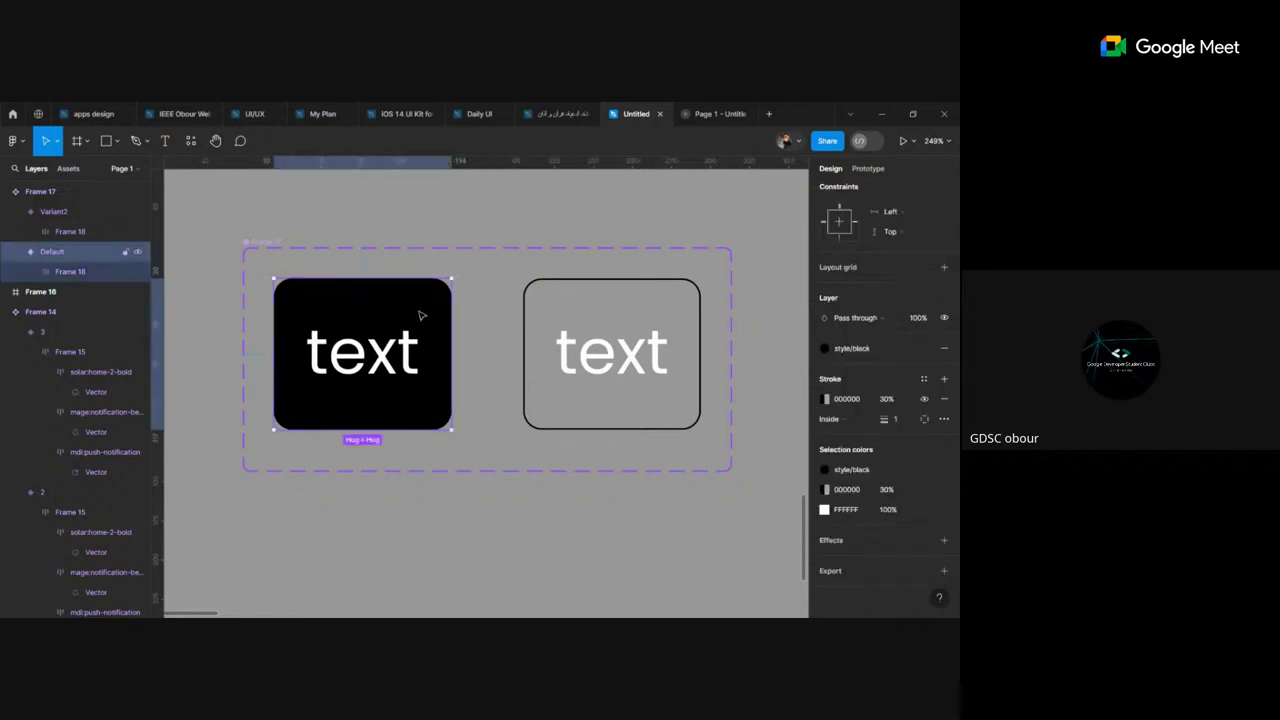
pyautogui.press('Escape')
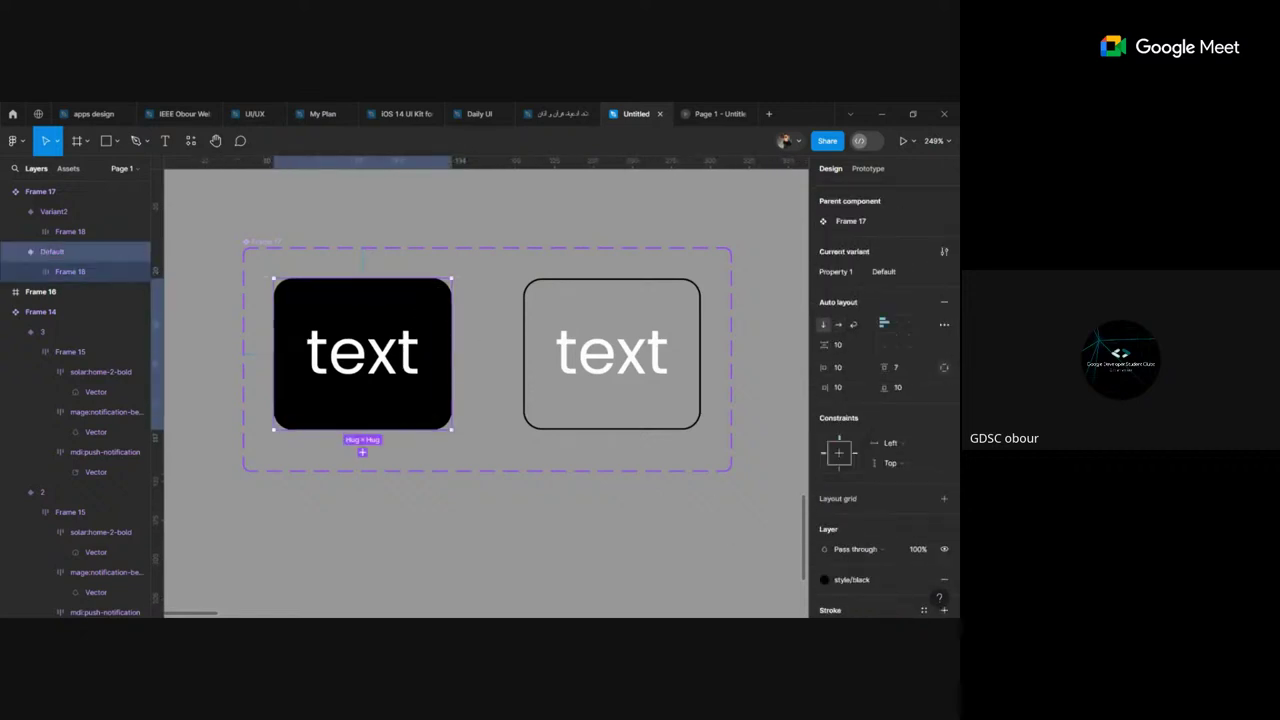
pyautogui.click(926, 579)
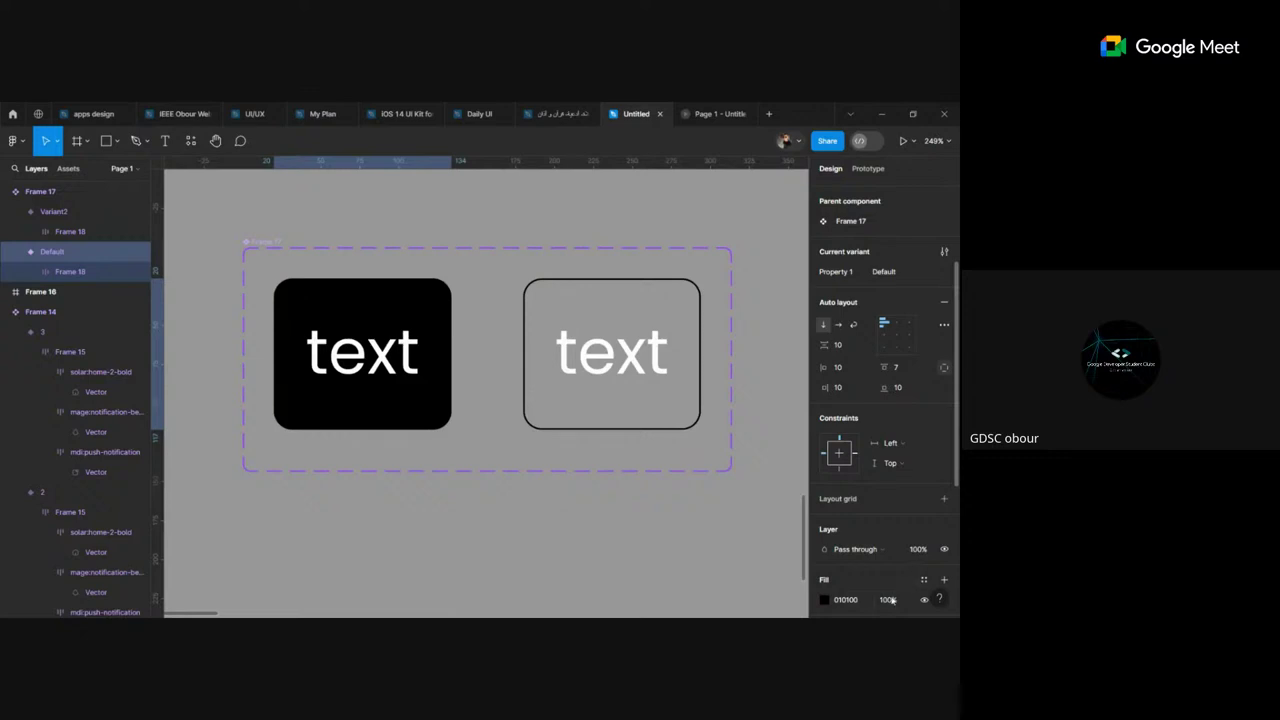
pyautogui.click(892, 600)
pyautogui.write('30')
pyautogui.click(726, 577)
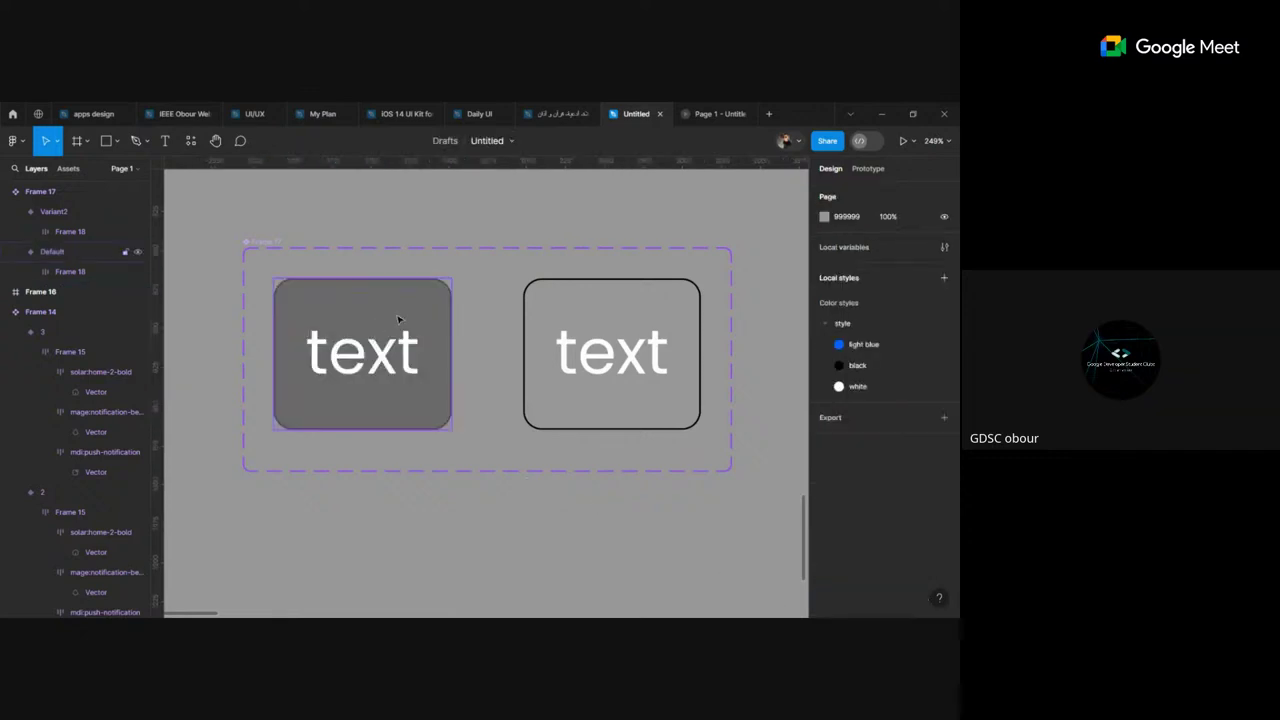
# Step: Relabel the Default button 'more'
pyautogui.click(385, 362)
pyautogui.doubleClick(385, 362)
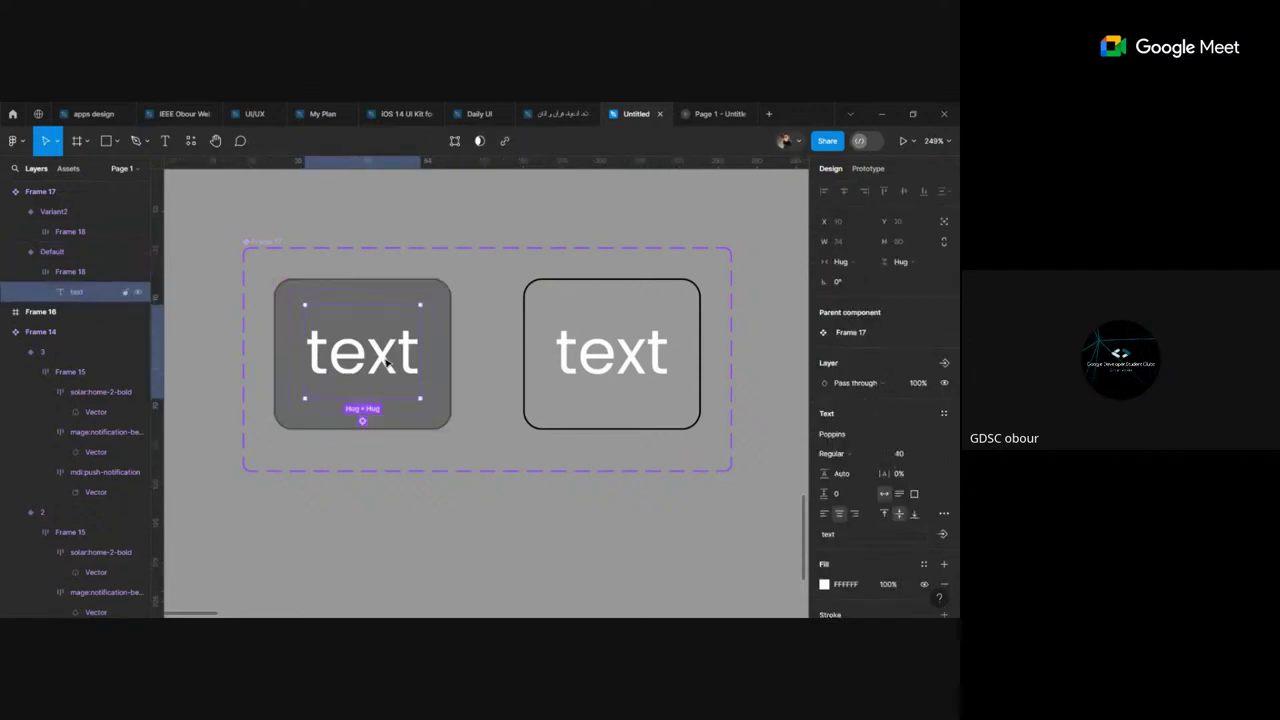
pyautogui.write('mo')
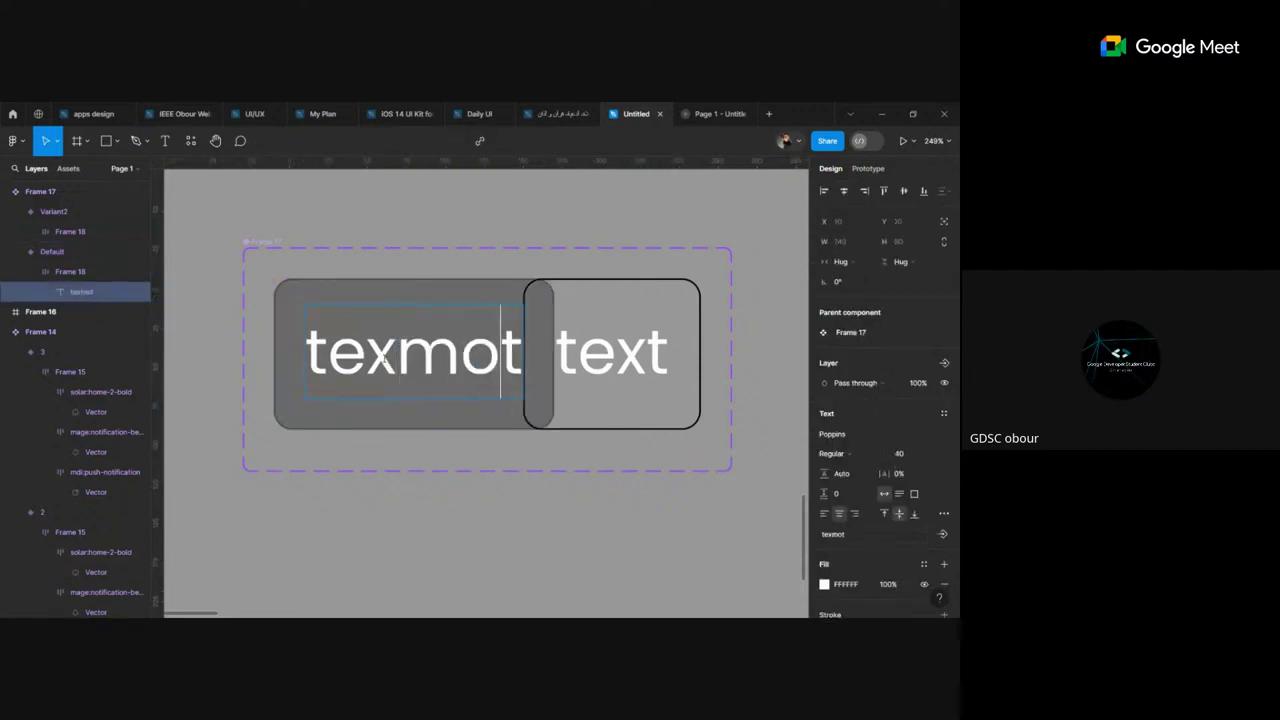
pyautogui.write('re')
pyautogui.press('BackSpace')
pyautogui.press('BackSpace')
pyautogui.press('BackSpace')
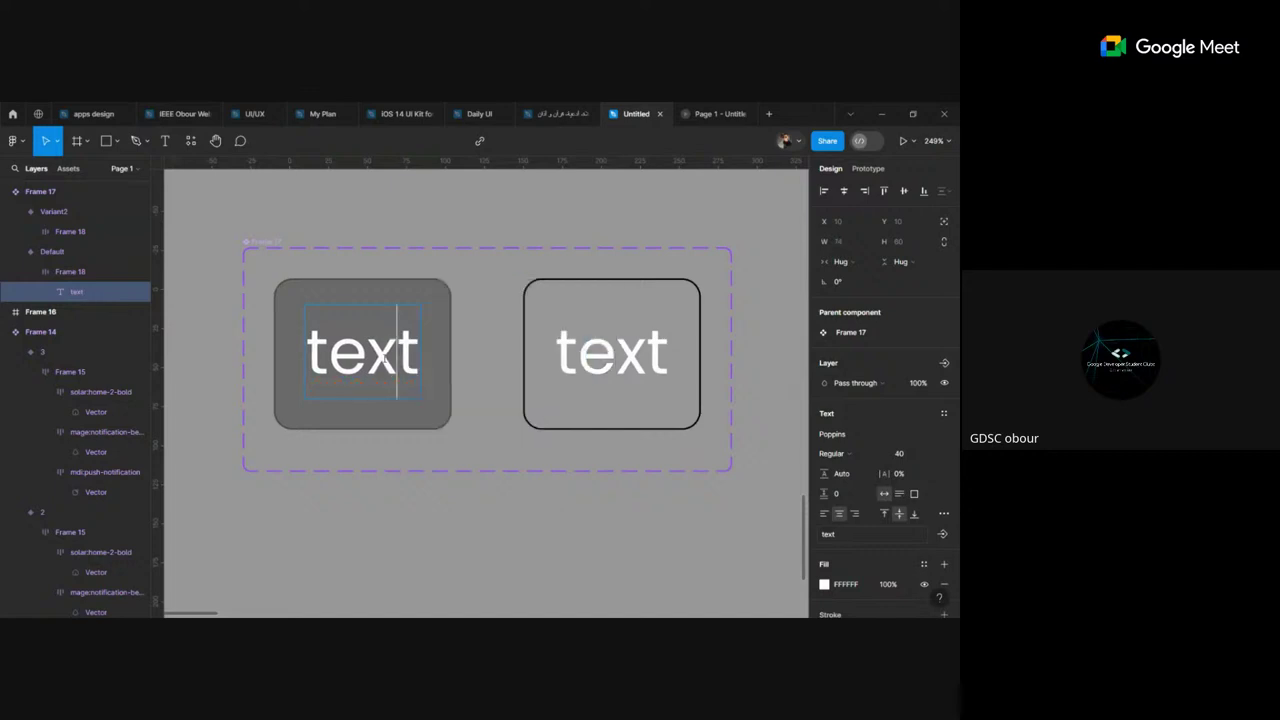
pyautogui.press('BackSpace')
pyautogui.press('BackSpace')
pyautogui.press('BackSpace')
pyautogui.press('BackSpace')
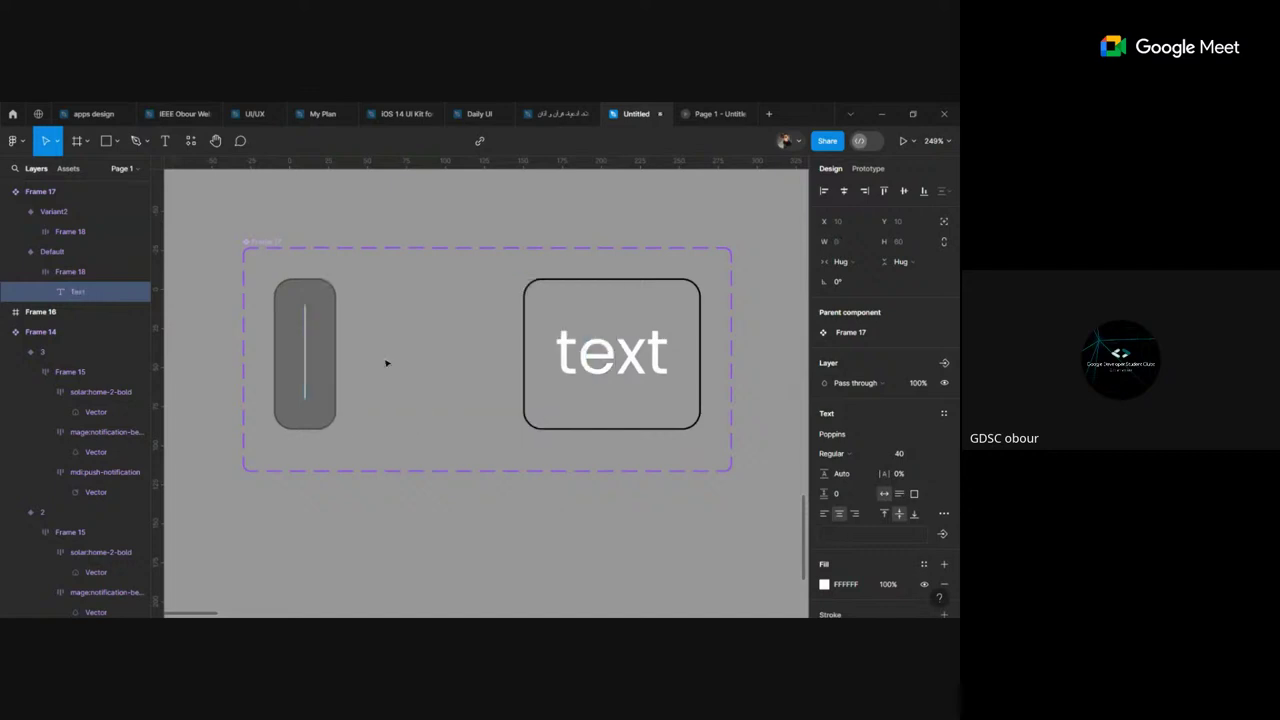
pyautogui.write('more')
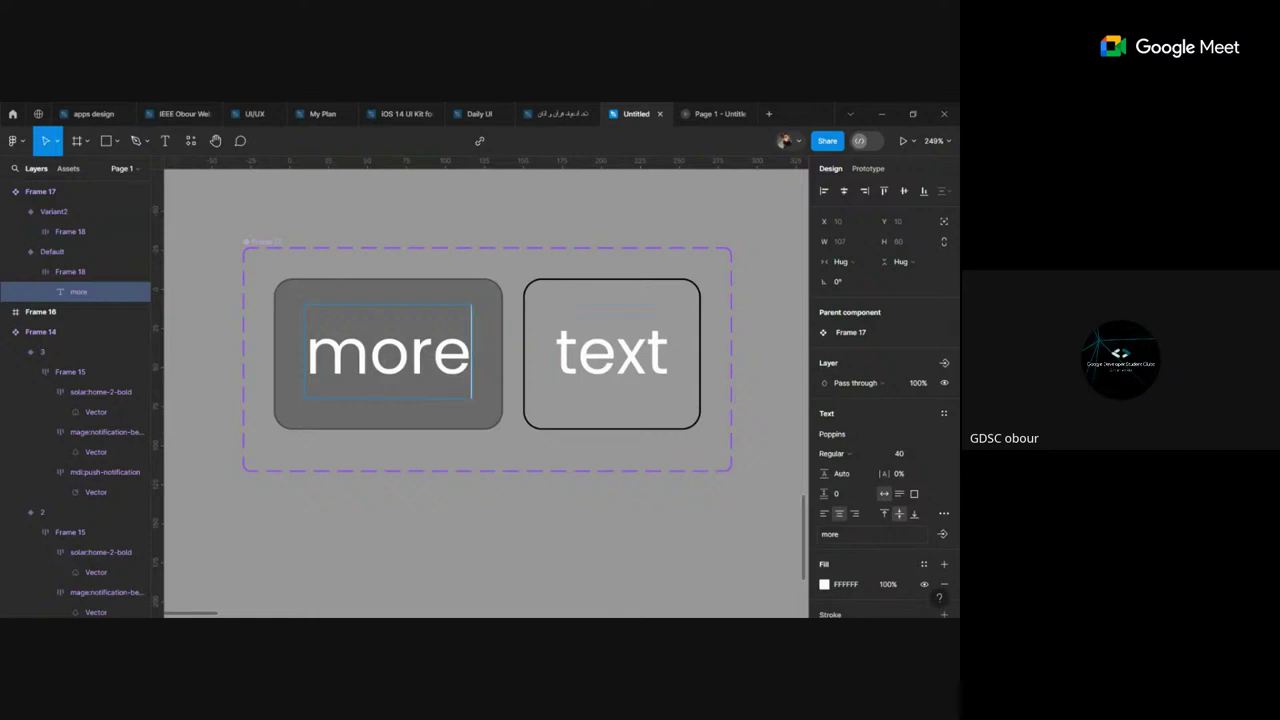
# Step: Retype Variant2's label as 'text' and select the Variant2 frame
pyautogui.click(611, 352)
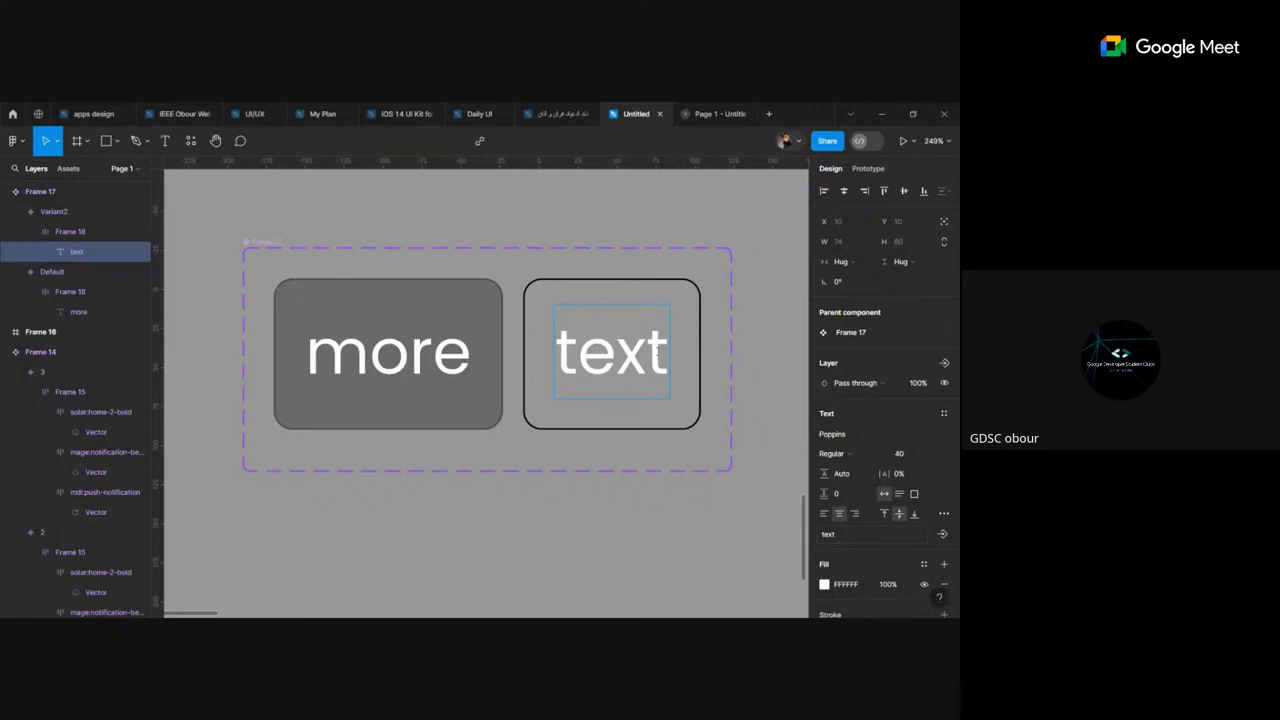
pyautogui.press('BackSpace')
pyautogui.press('BackSpace')
pyautogui.press('BackSpace')
pyautogui.press('BackSpace')
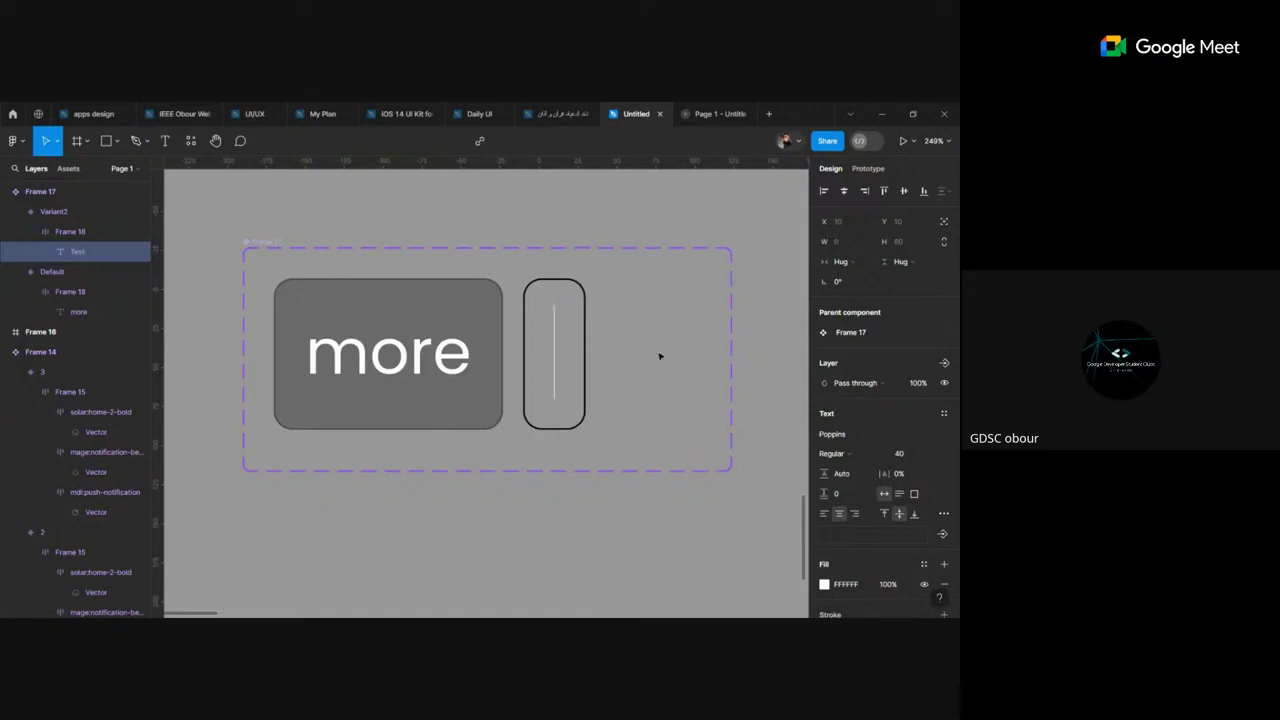
pyautogui.write('text')
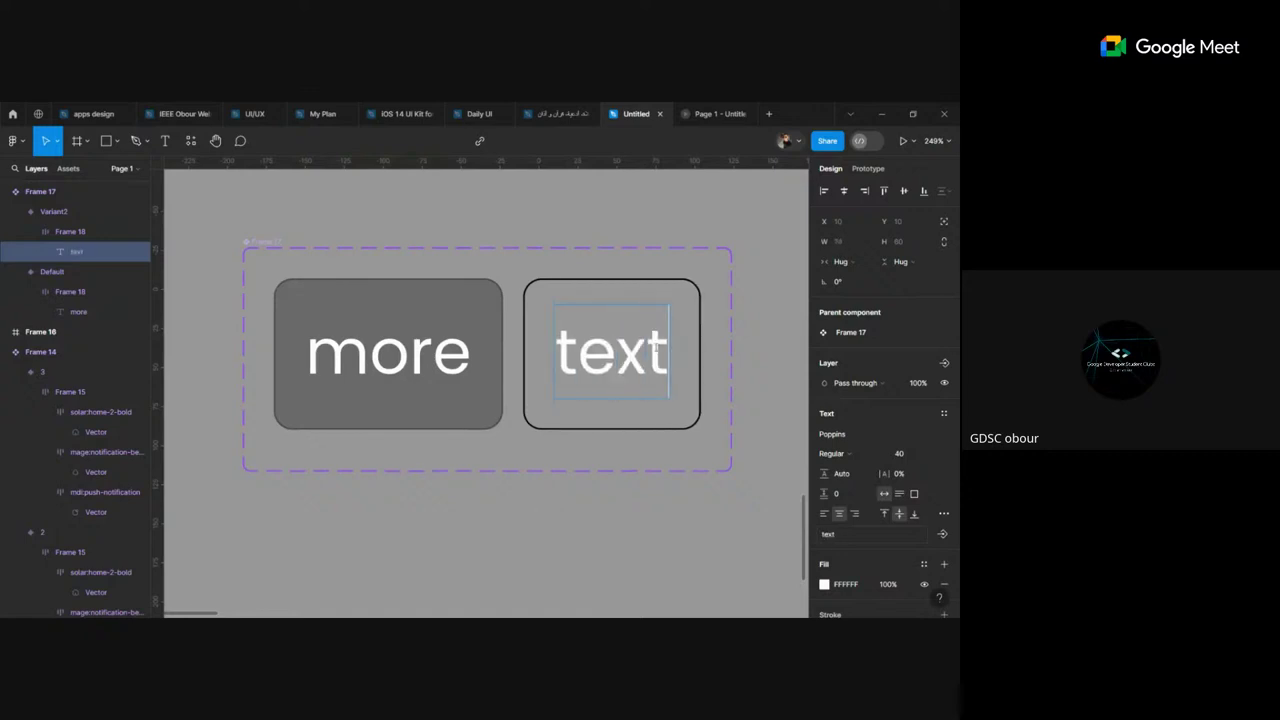
pyautogui.press('Escape')
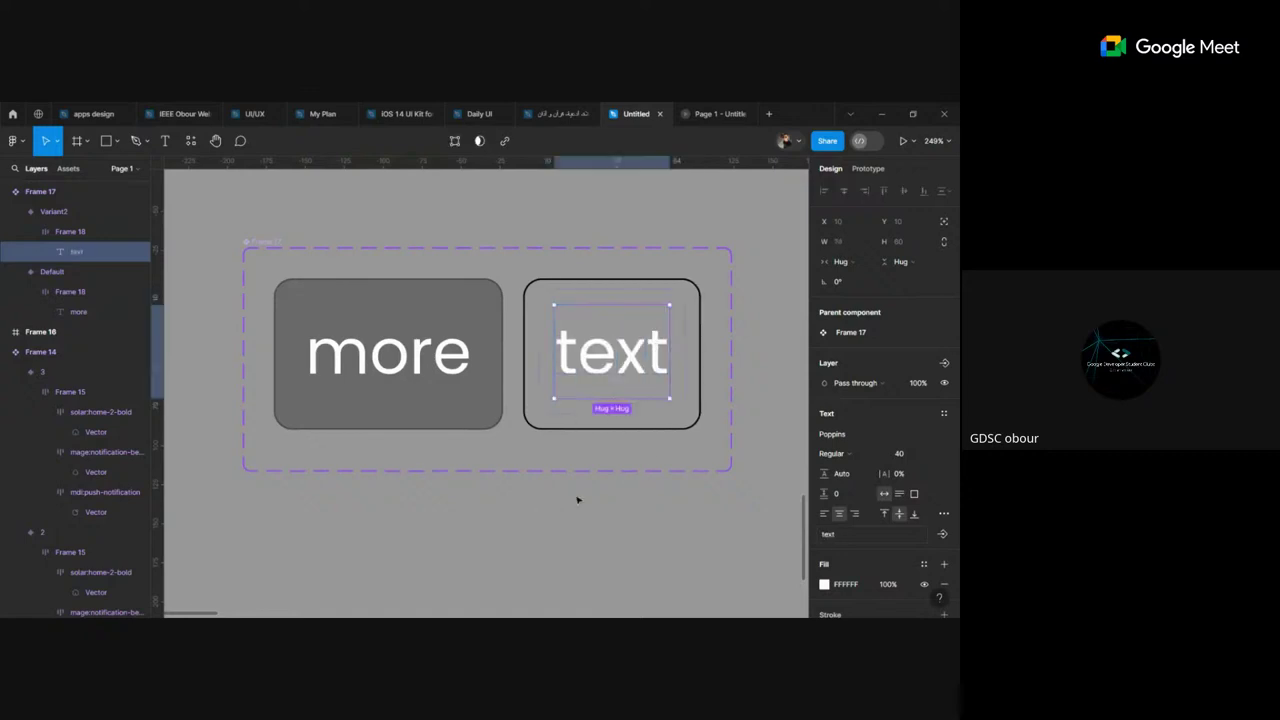
pyautogui.click(577, 500)
pyautogui.click(557, 337)
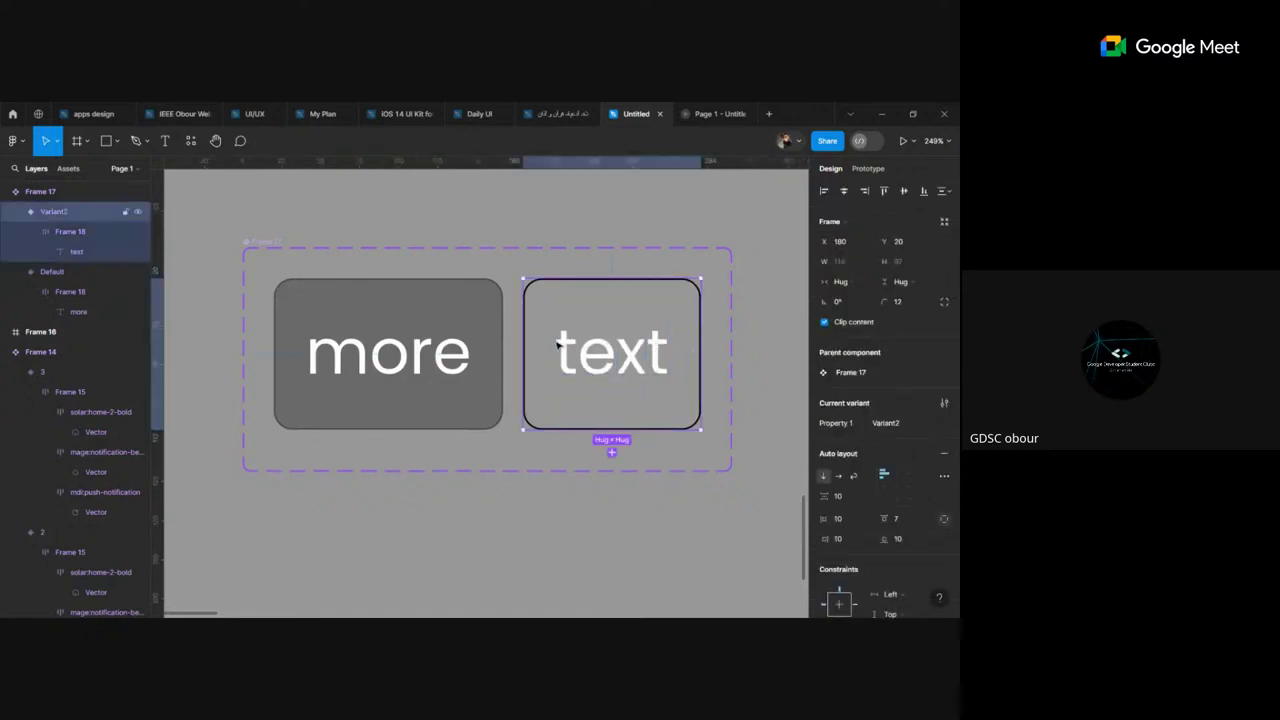
# Step: Link Variant2 to the Default variant with a While hovering trigger
pyautogui.click(866, 177)
pyautogui.moveTo(523, 354); pyautogui.dragTo(438, 358)
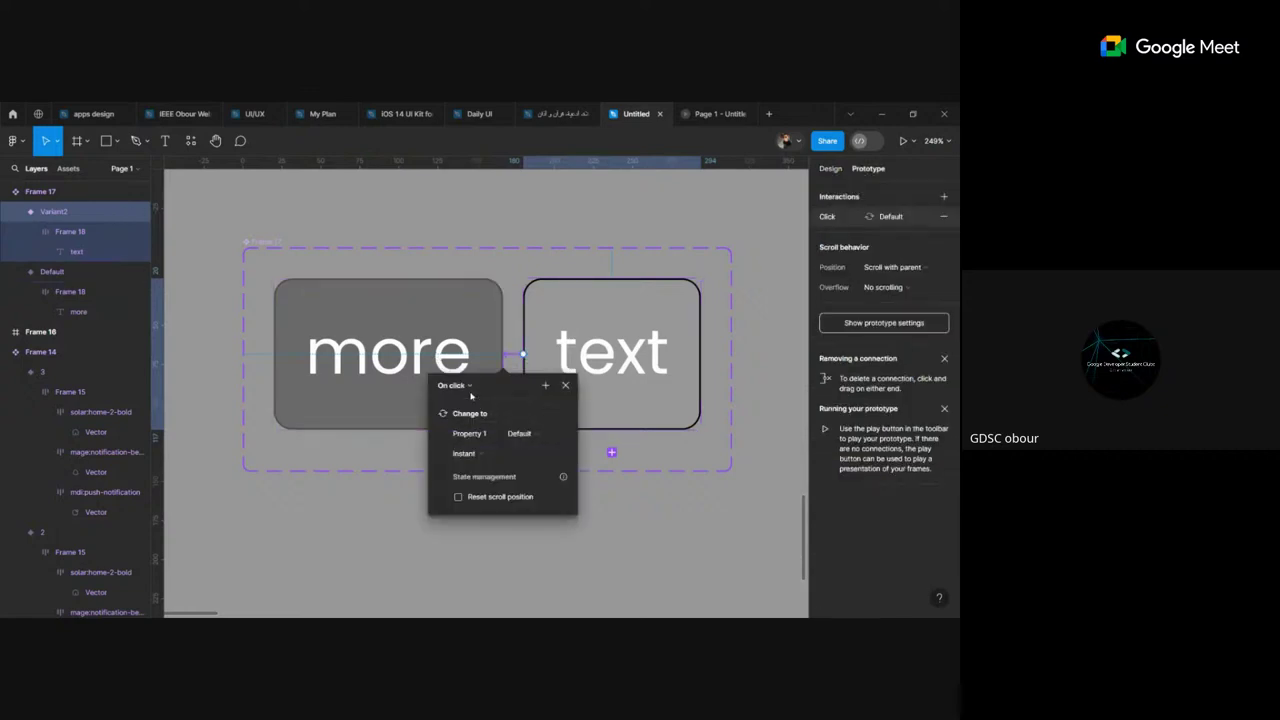
pyautogui.click(458, 385)
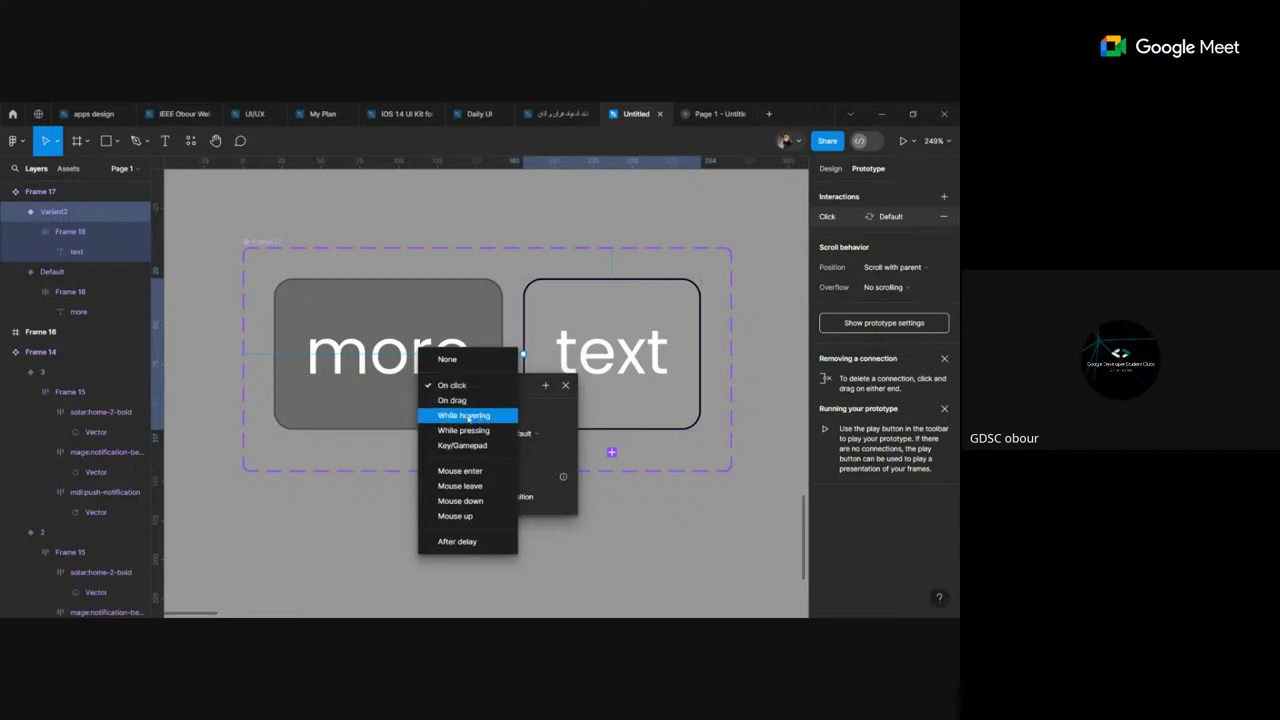
pyautogui.click(469, 416)
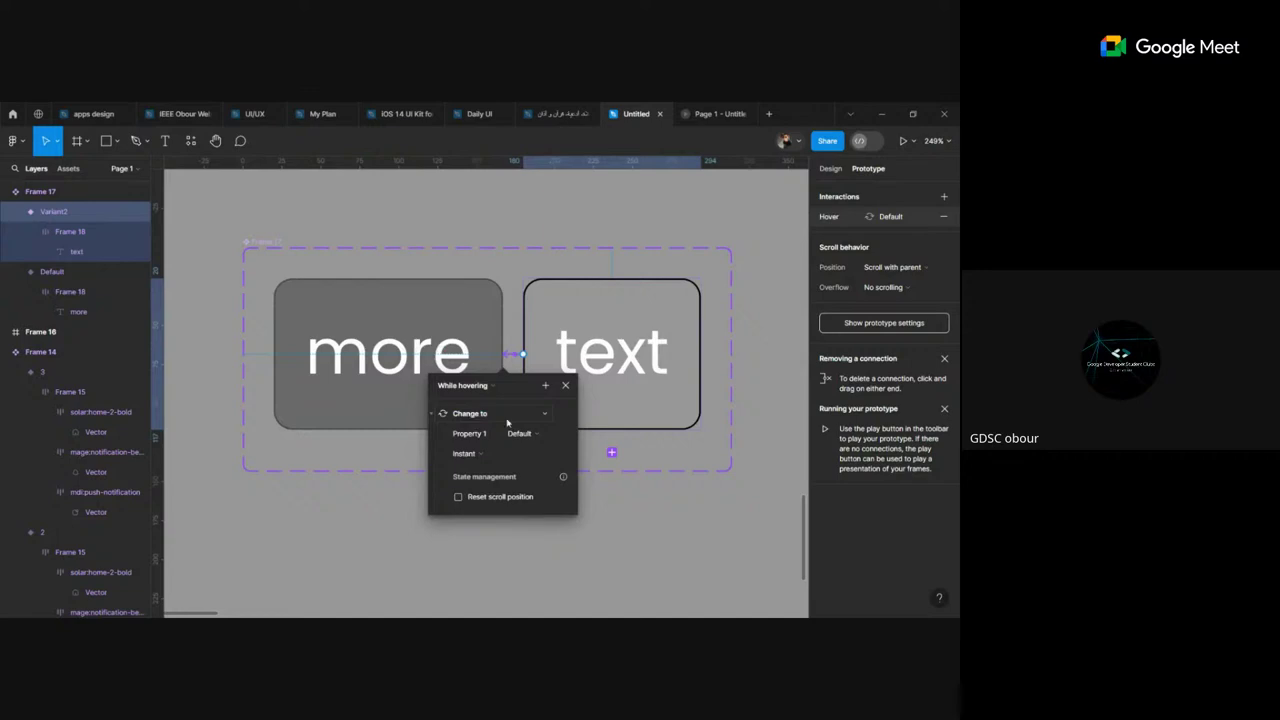
pyautogui.click(566, 386)
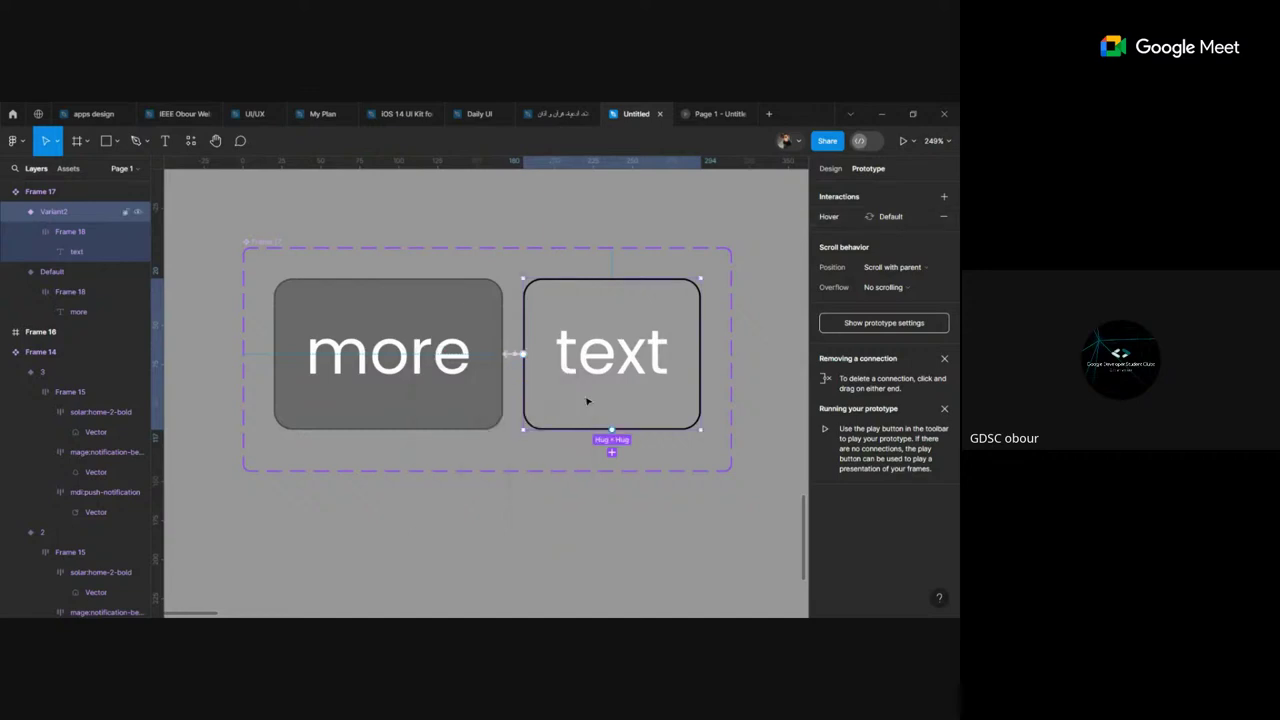
pyautogui.click(748, 311)
pyautogui.scroll(-3, 748, 311)
pyautogui.scroll(-2, 730, 318)
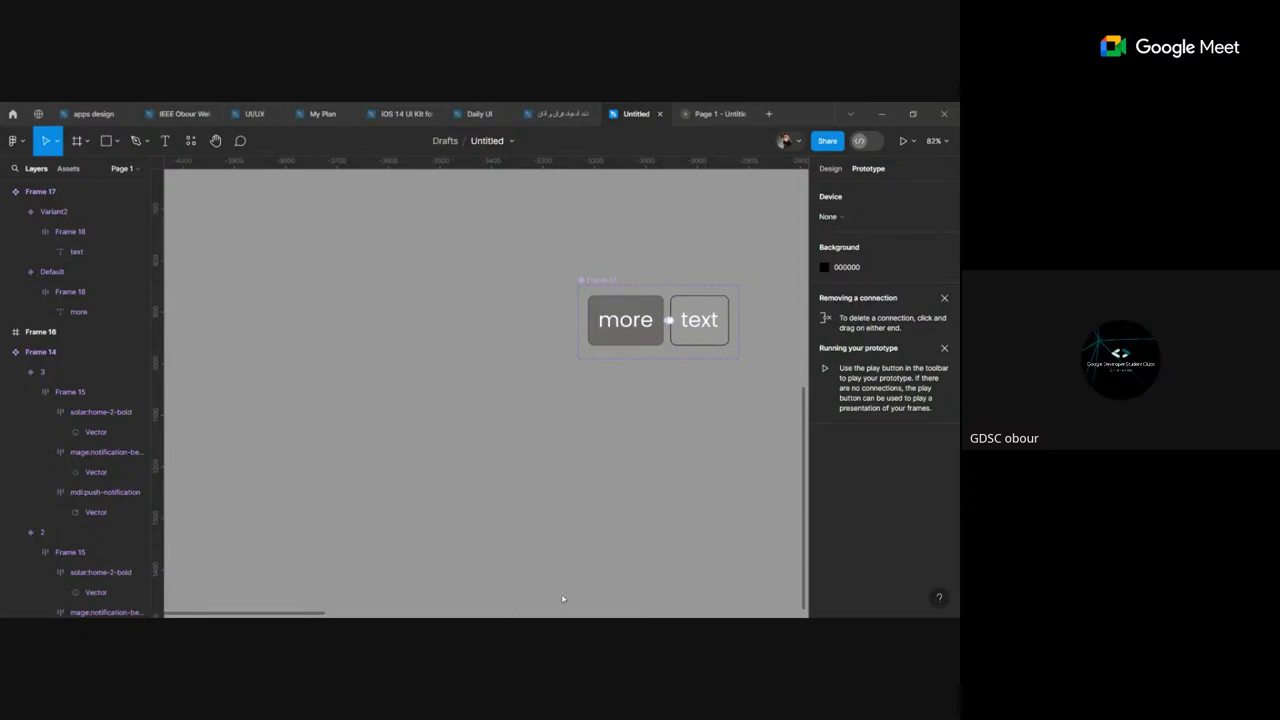
pyautogui.hscroll(5, 600, 335)
pyautogui.hscroll(2, 595, 339)
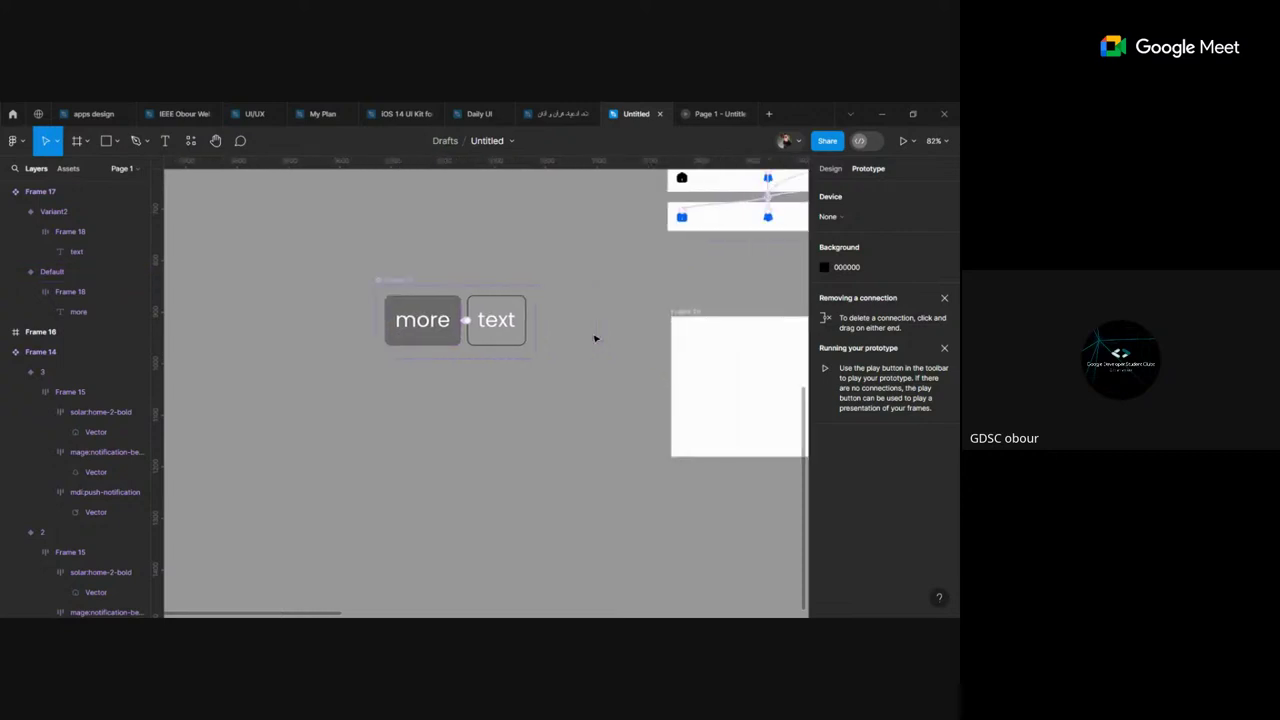
pyautogui.hscroll(4, 595, 339)
# Step: Connect the 'text' button variant to the white test frame and select the frame
pyautogui.click(362, 323)
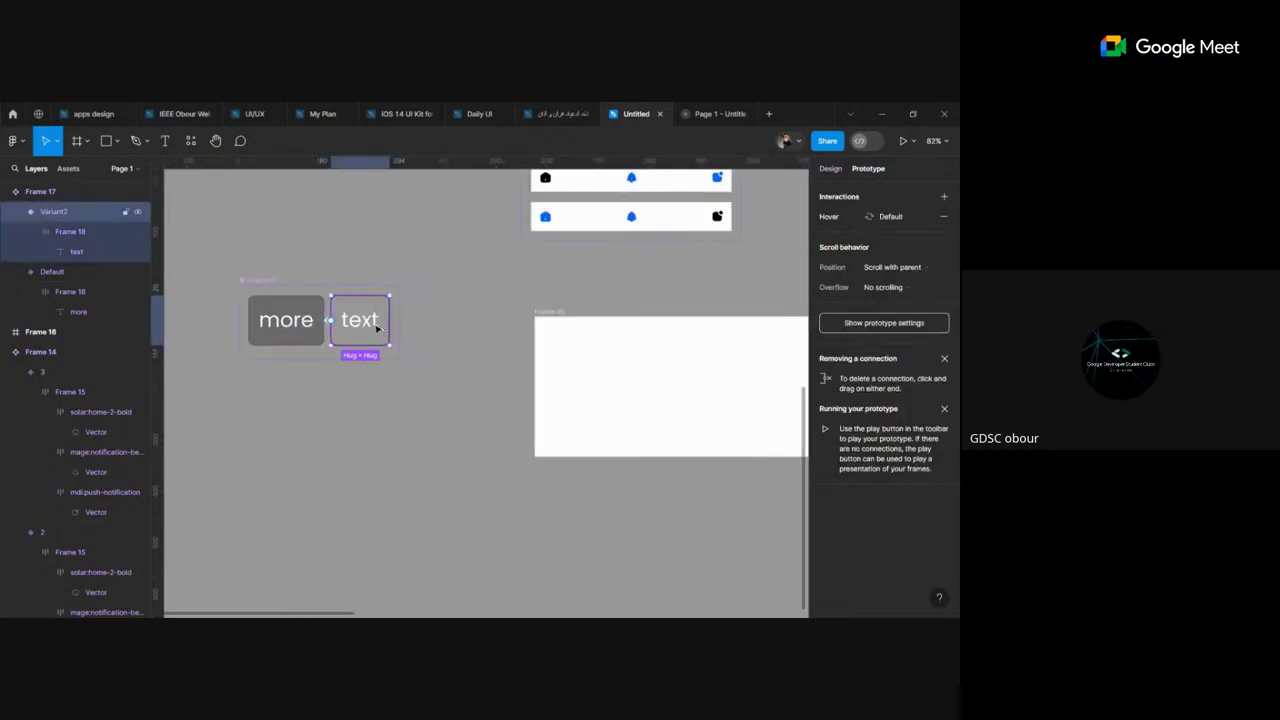
pyautogui.moveTo(389, 321)
pyautogui.mouseDown()
pyautogui.moveTo(706, 390)
pyautogui.moveTo(508, 343)
pyautogui.mouseUp()
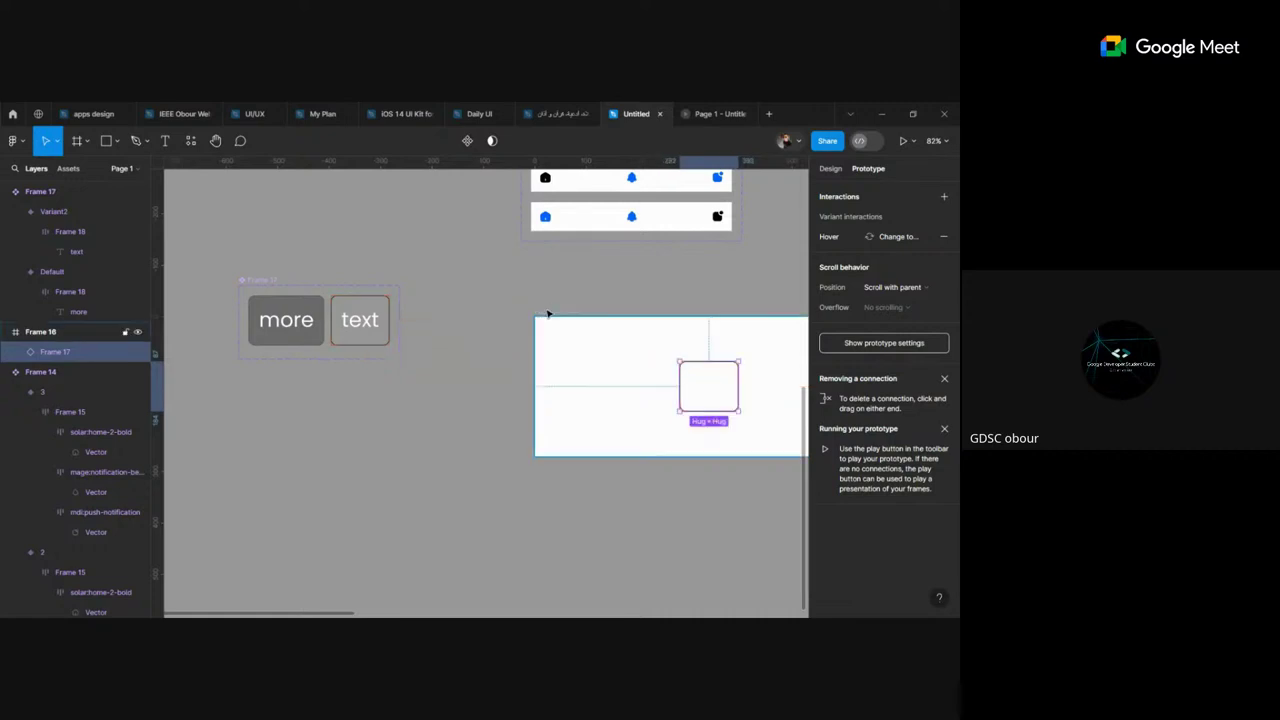
pyautogui.click(548, 316)
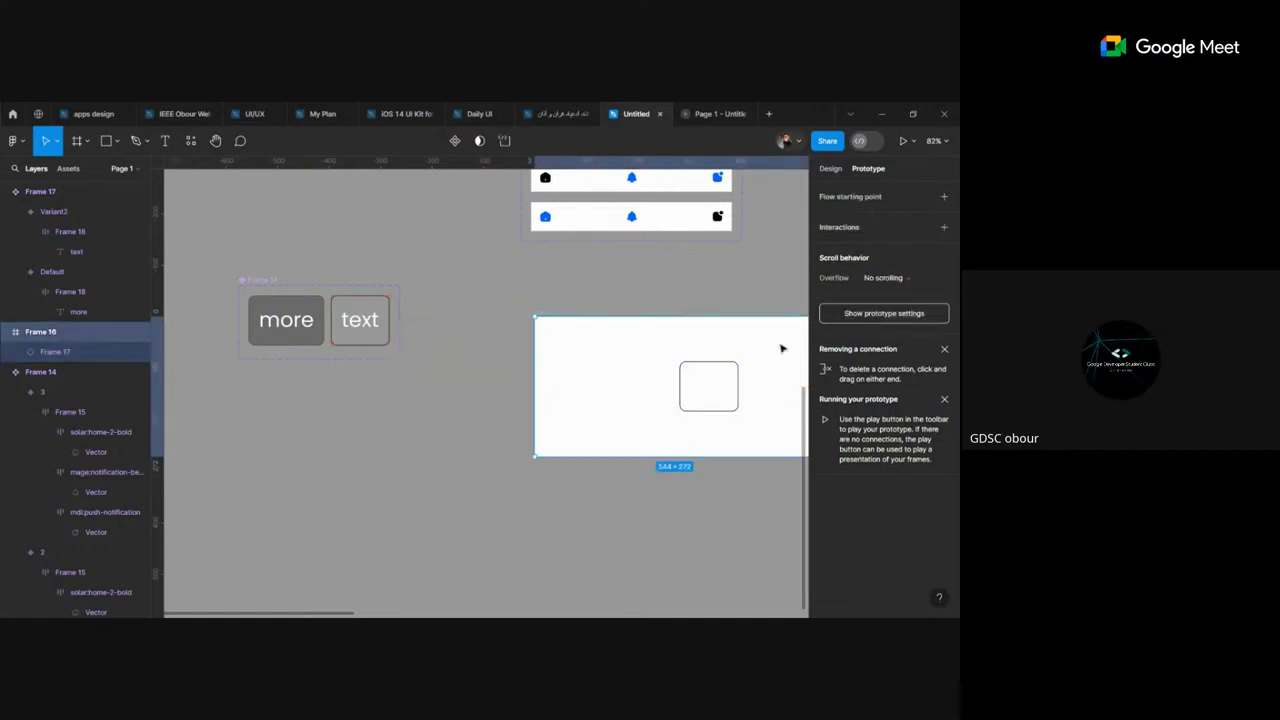
# Step: Fill the test frame with the light blue colour style and nudge it left
pyautogui.click(834, 170)
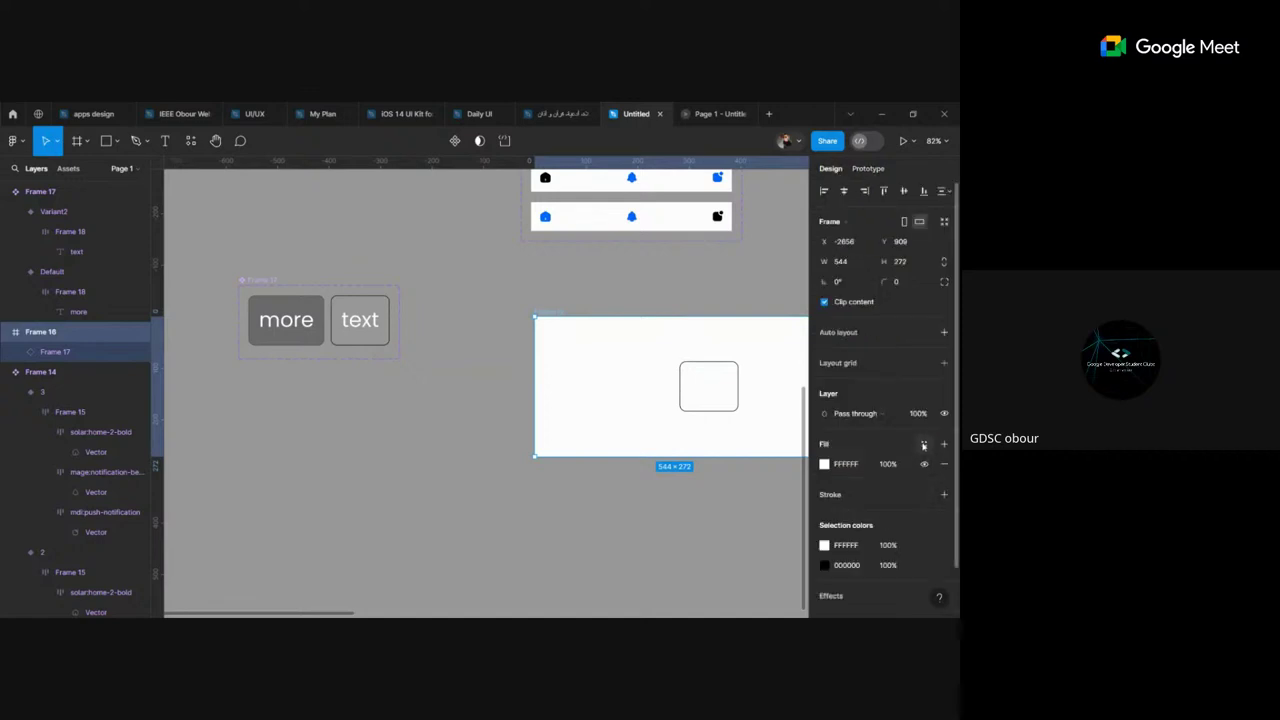
pyautogui.click(923, 446)
pyautogui.click(705, 546)
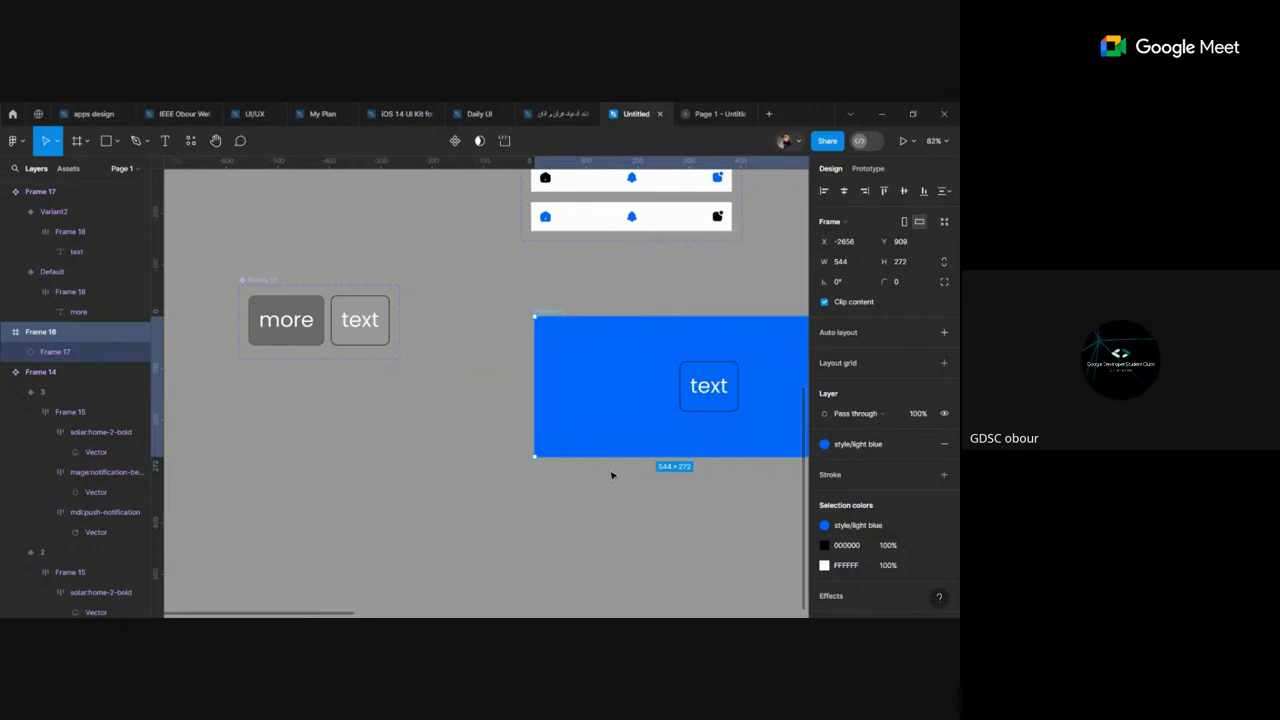
pyautogui.hscroll(3, 613, 475)
pyautogui.moveTo(570, 401); pyautogui.dragTo(505, 401)
pyautogui.click(540, 401)
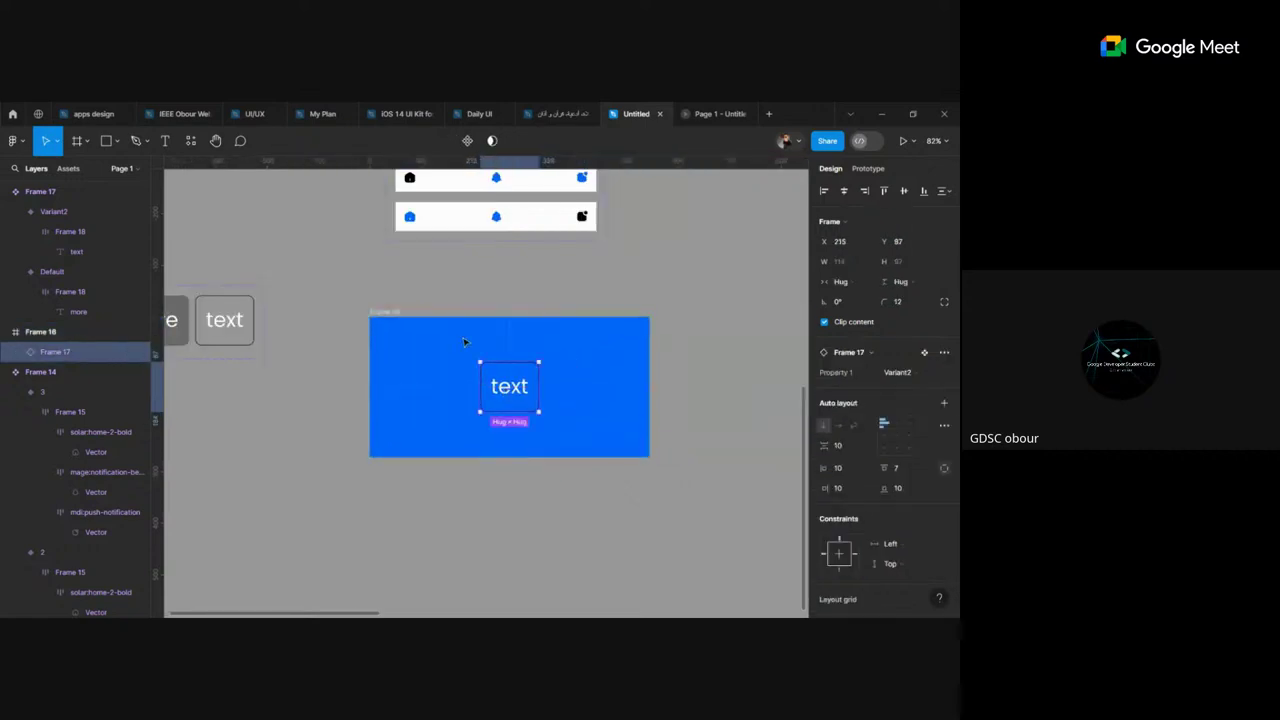
pyautogui.click(395, 313)
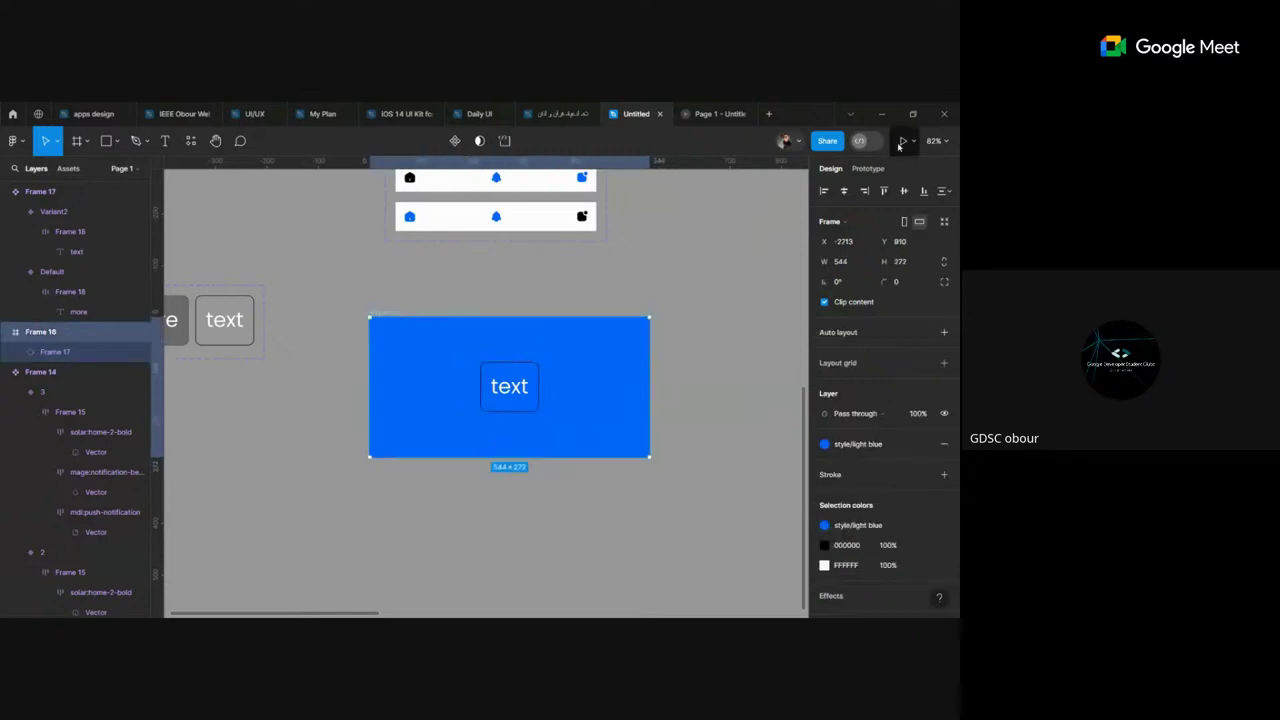
pyautogui.click(901, 142)
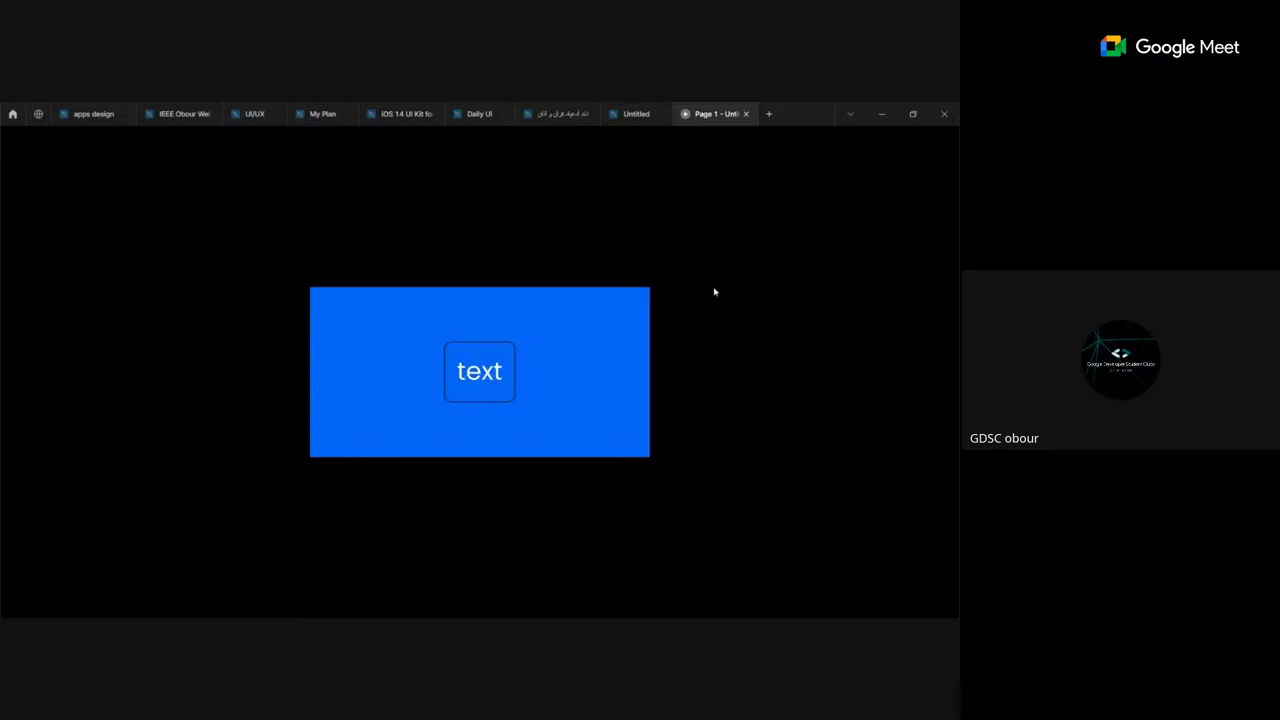
pyautogui.moveTo(628, 115)
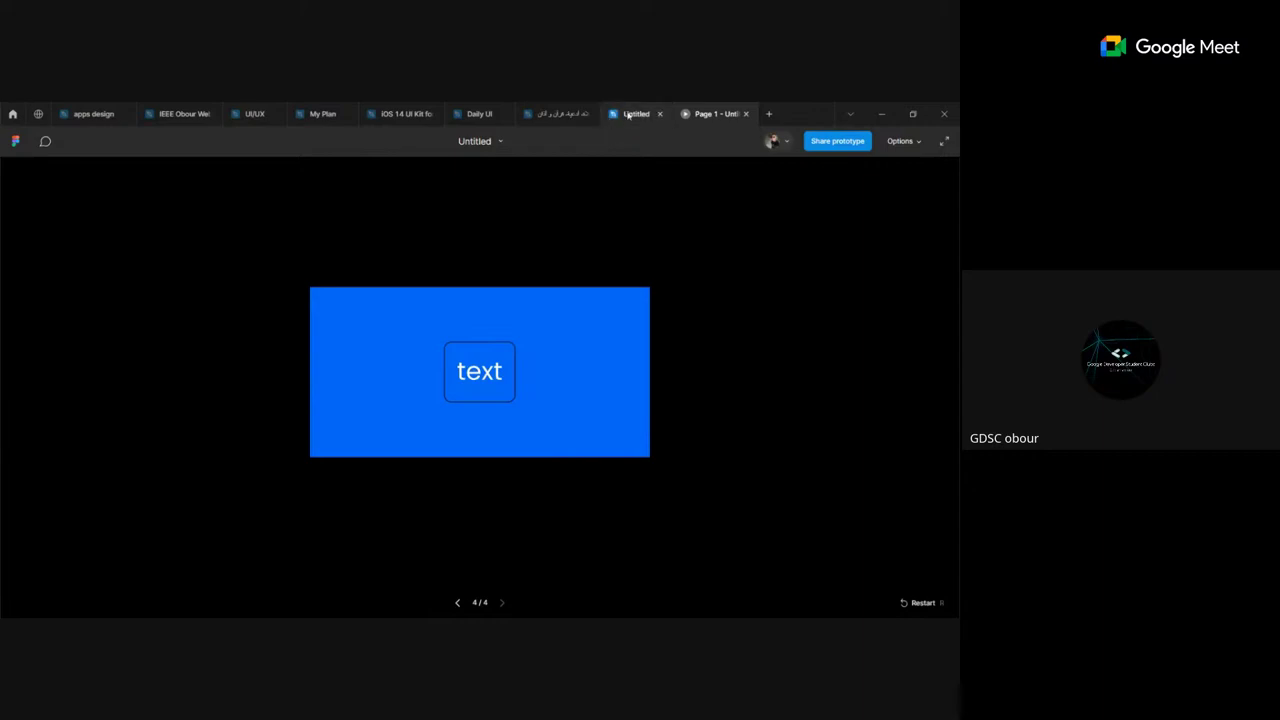
pyautogui.click(630, 114)
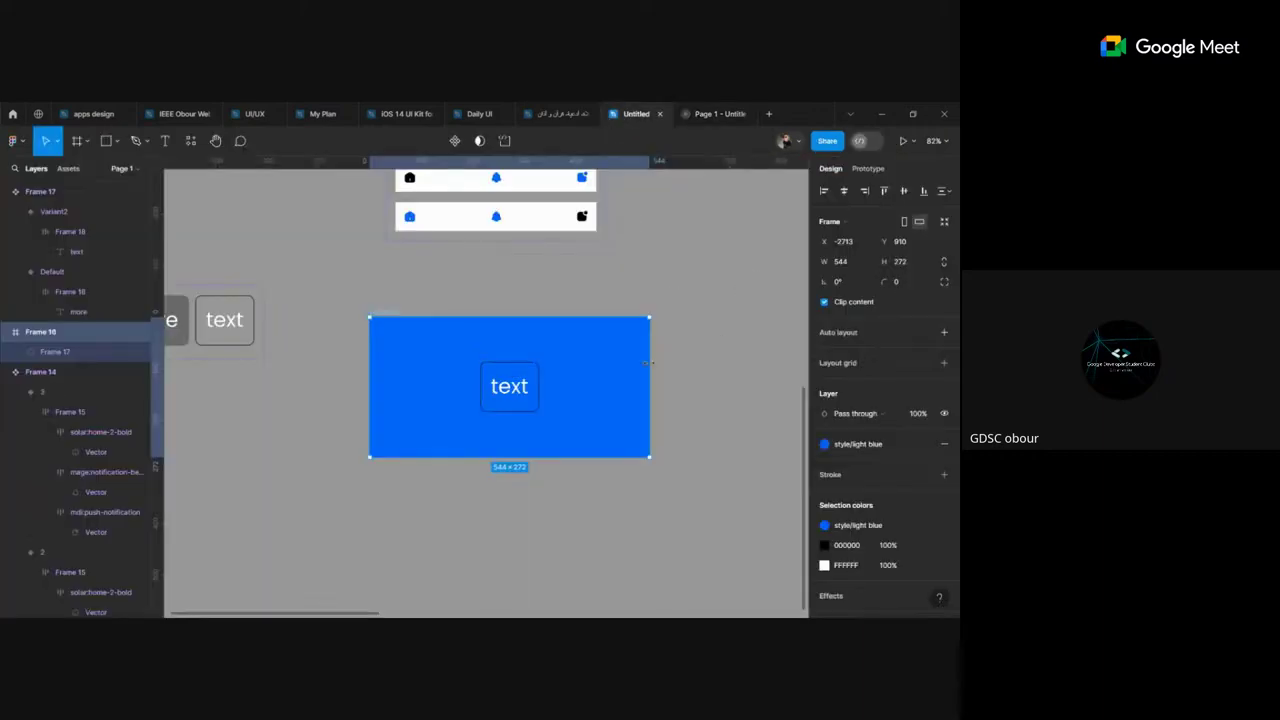
# Step: Delete the blue test frame and move the button set with the nav bars
pyautogui.press('Delete')
pyautogui.hscroll(-3, 518, 380)
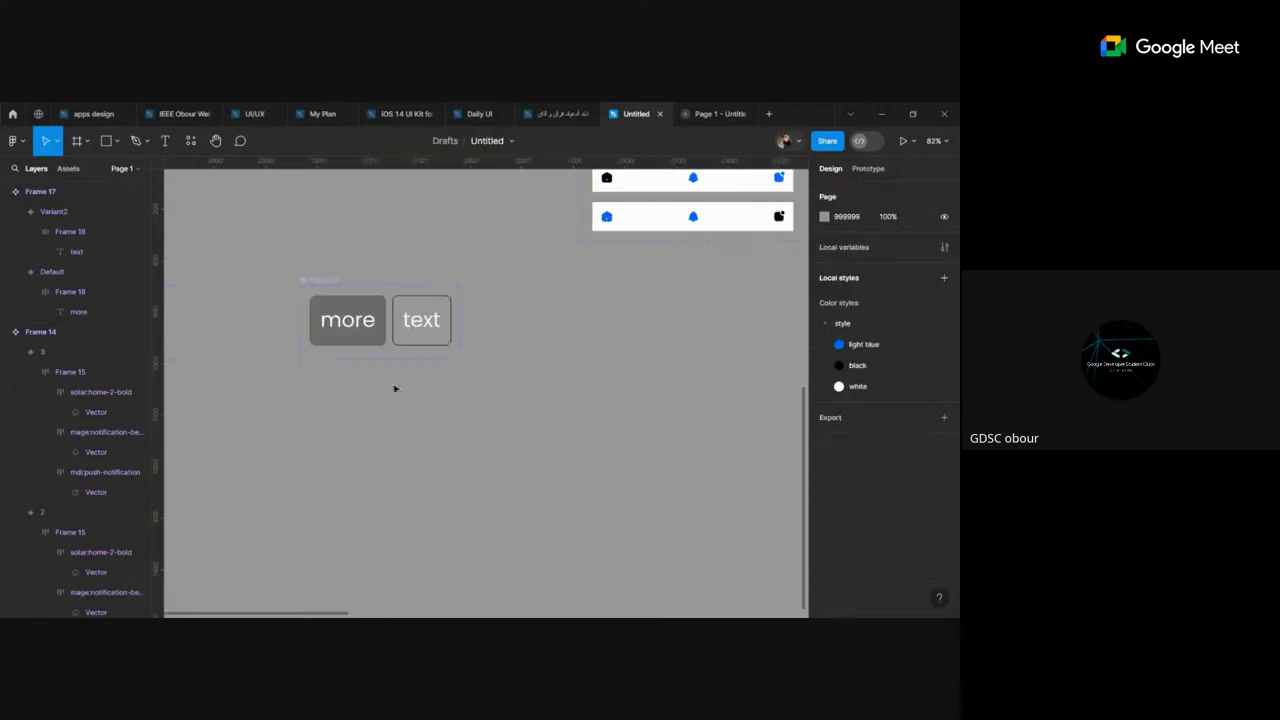
pyautogui.scroll(3, 394, 386)
pyautogui.click(380, 425)
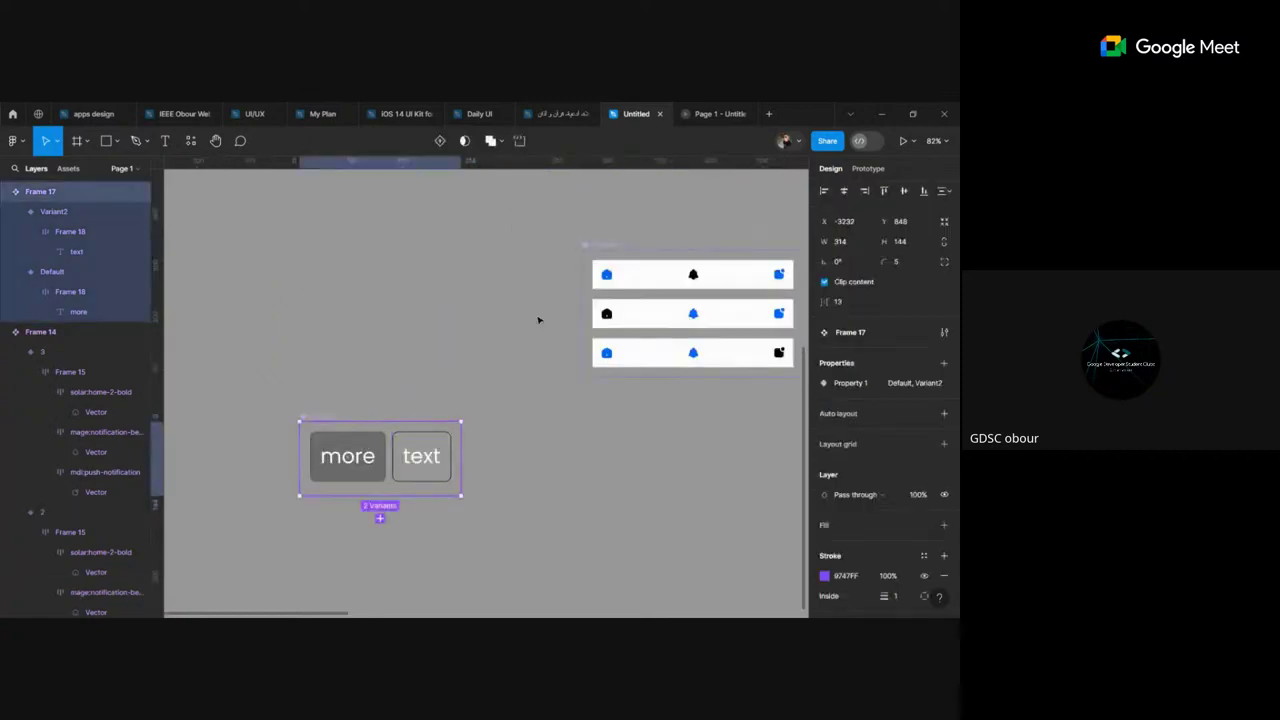
pyautogui.hotkey('ctrl', 'a')
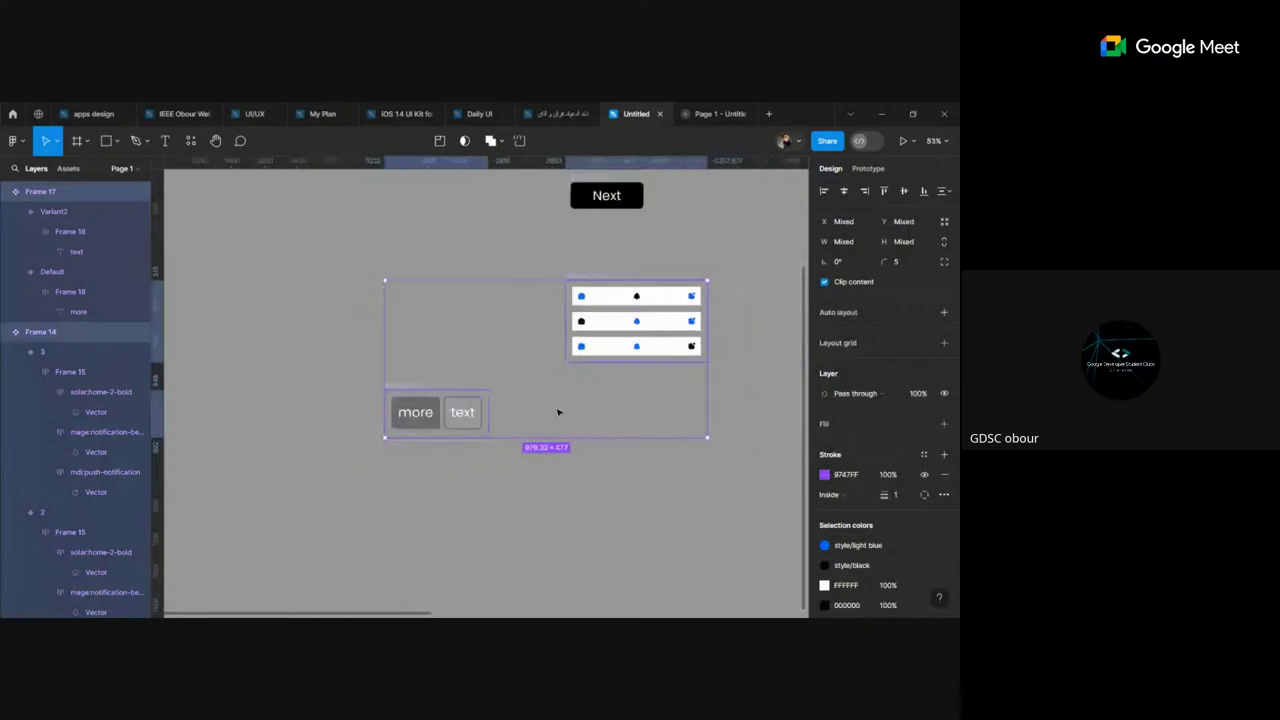
pyautogui.scroll(-2, 457, 411)
pyautogui.moveTo(457, 411); pyautogui.dragTo(549, 276)
# Step: Reselect the button set and nav bars and move them lower
pyautogui.click(500, 437)
pyautogui.scroll(1, 500, 437)
pyautogui.hscroll(3, 549, 276)
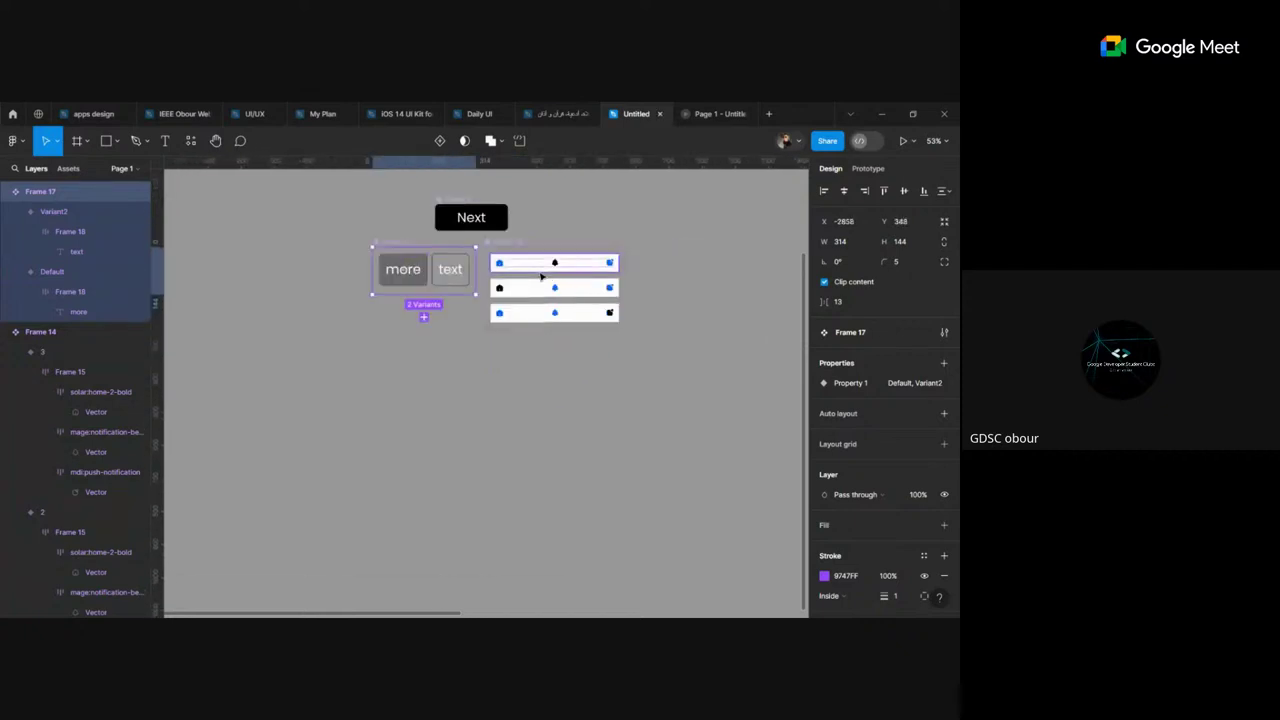
pyautogui.click(348, 255)
pyautogui.moveTo(366, 246); pyautogui.dragTo(634, 346)
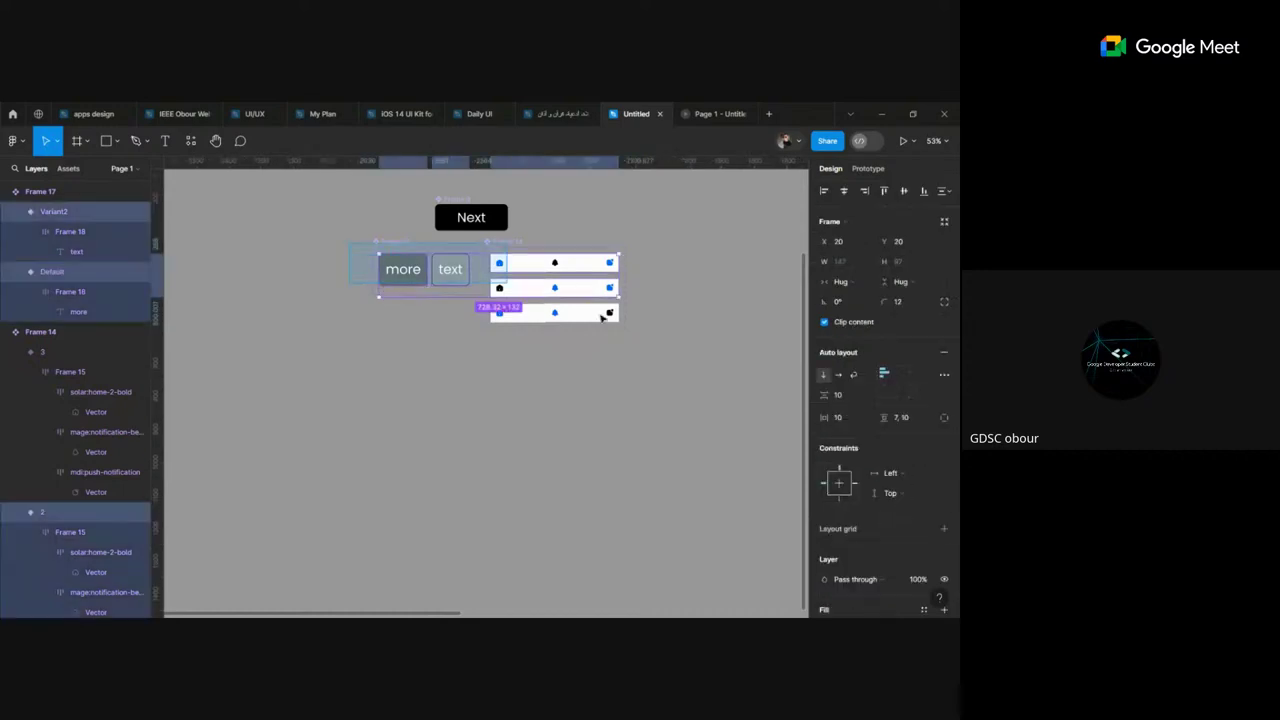
pyautogui.moveTo(525, 290); pyautogui.dragTo(449, 366)
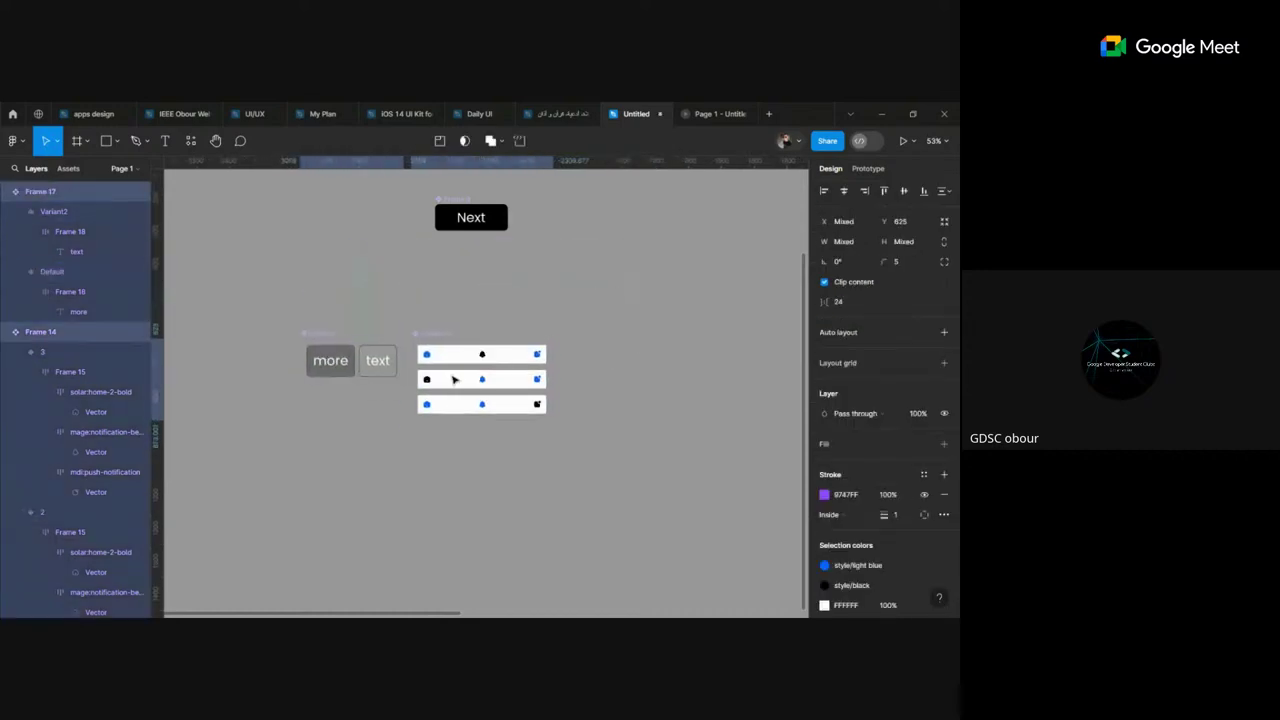
# Step: Place the lone Next button just above the more/text button set
pyautogui.scroll(3, 450, 368)
pyautogui.click(446, 408)
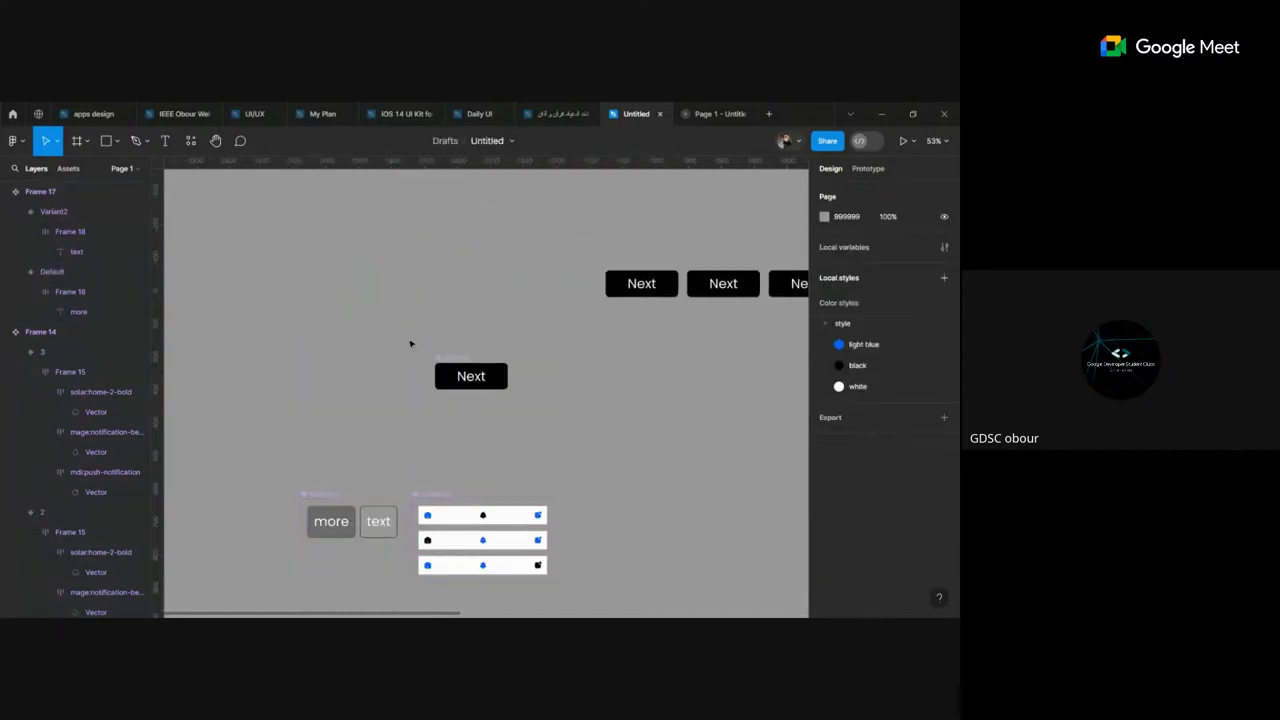
pyautogui.moveTo(404, 340); pyautogui.dragTo(614, 423)
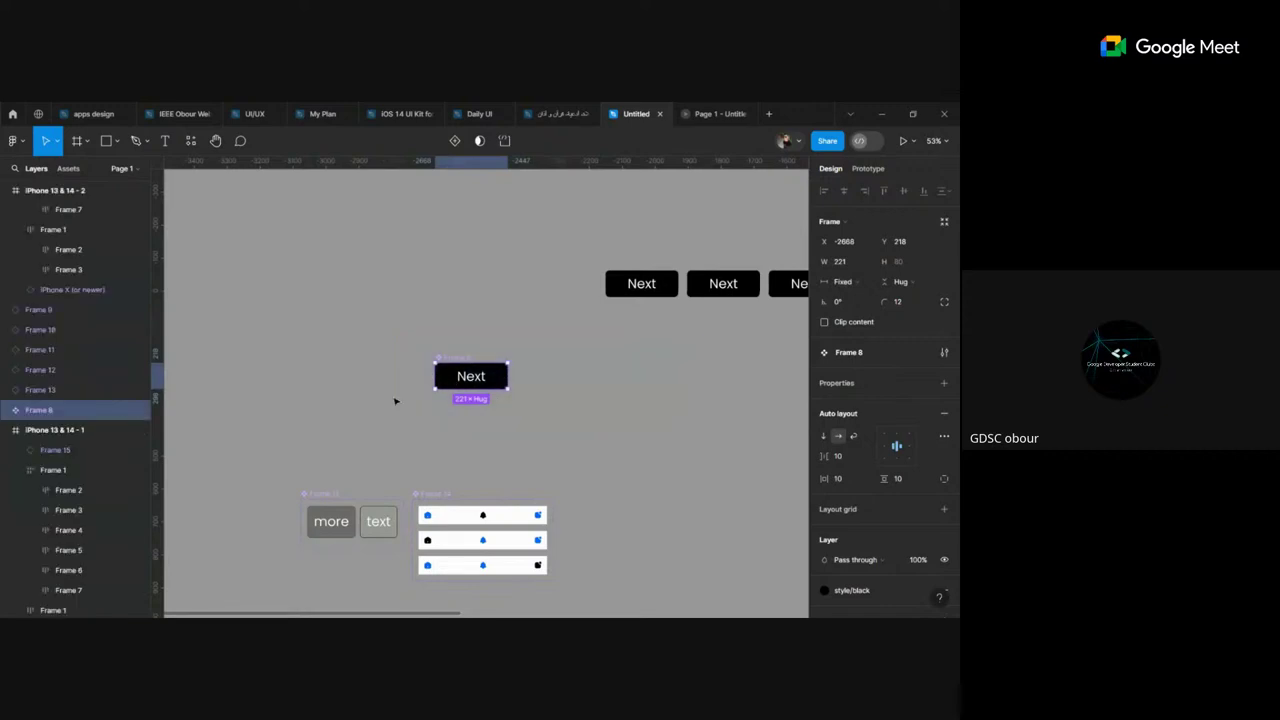
pyautogui.moveTo(451, 382)
pyautogui.mouseDown()
pyautogui.moveTo(403, 443)
pyautogui.moveTo(362, 449)
pyautogui.moveTo(367, 459)
pyautogui.mouseUp()
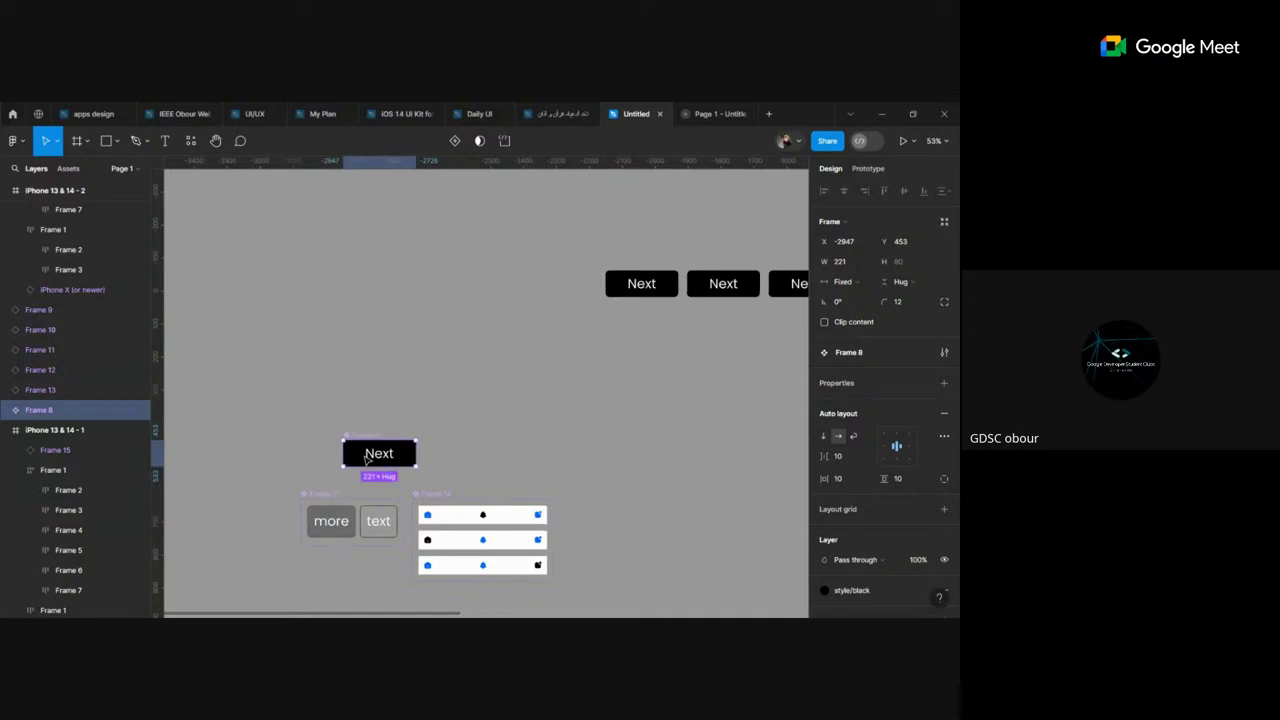
# Step: Pan around the canvas and select the bottom tab bars of the phone screens
pyautogui.hscroll(3, 397, 421)
pyautogui.hscroll(3, 409, 403)
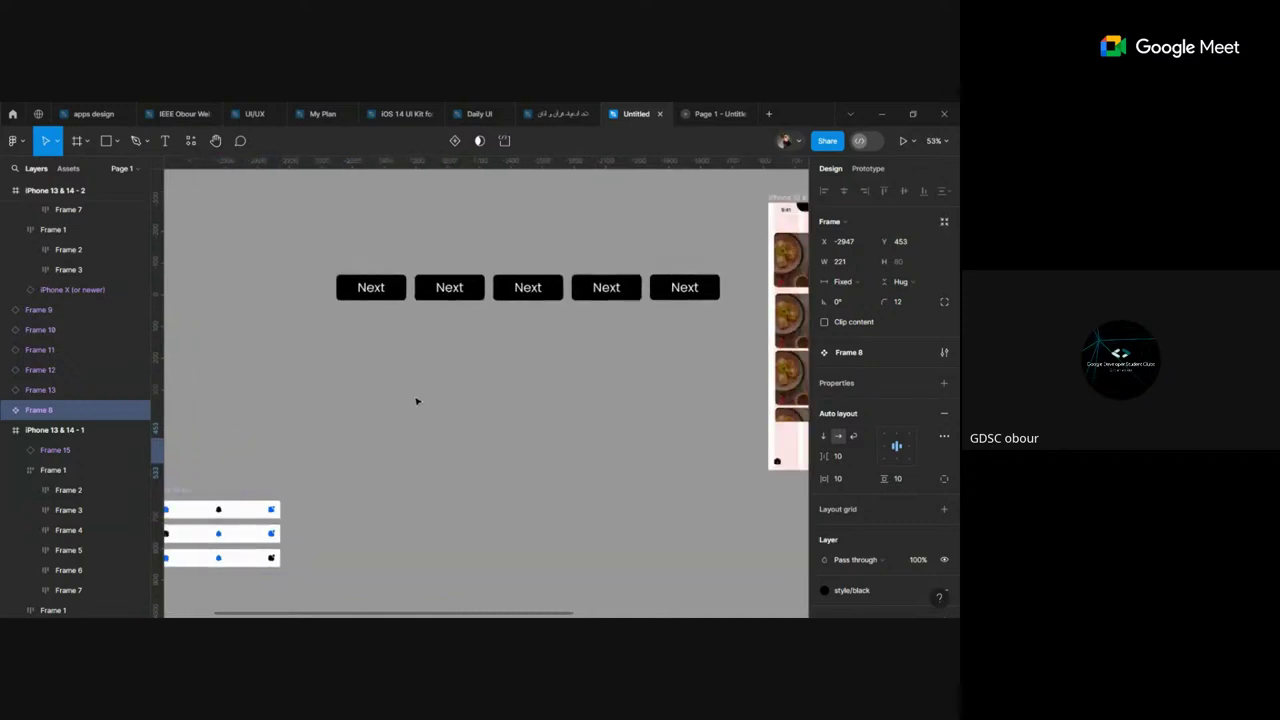
pyautogui.keyDown('ctrl'); pyautogui.scroll(-3, 569, 363); pyautogui.keyUp('ctrl')
pyautogui.keyDown('ctrl'); pyautogui.scroll(3, 549, 337); pyautogui.keyUp('ctrl')
pyautogui.keyDown('ctrl'); pyautogui.scroll(3, 551, 337); pyautogui.keyUp('ctrl')
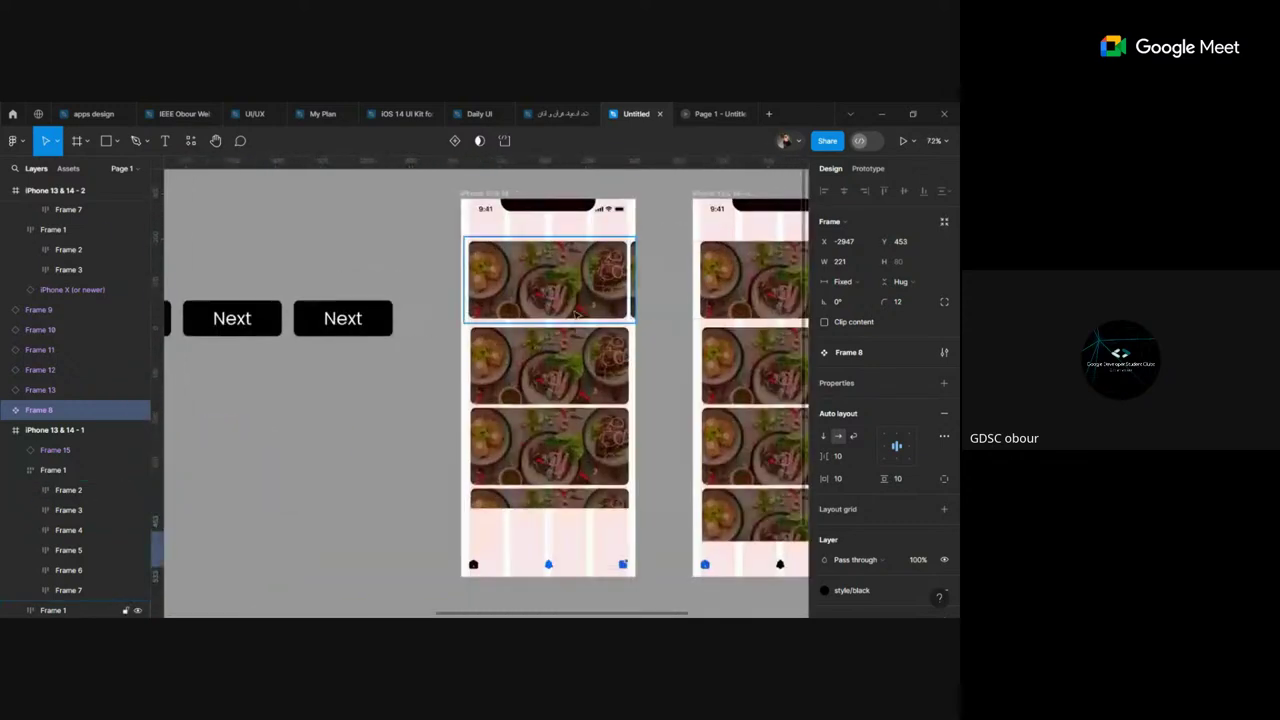
pyautogui.click(548, 565)
pyautogui.click(548, 495)
pyautogui.keyDown('ctrl'); pyautogui.scroll(-3, 548, 485); pyautogui.keyUp('ctrl')
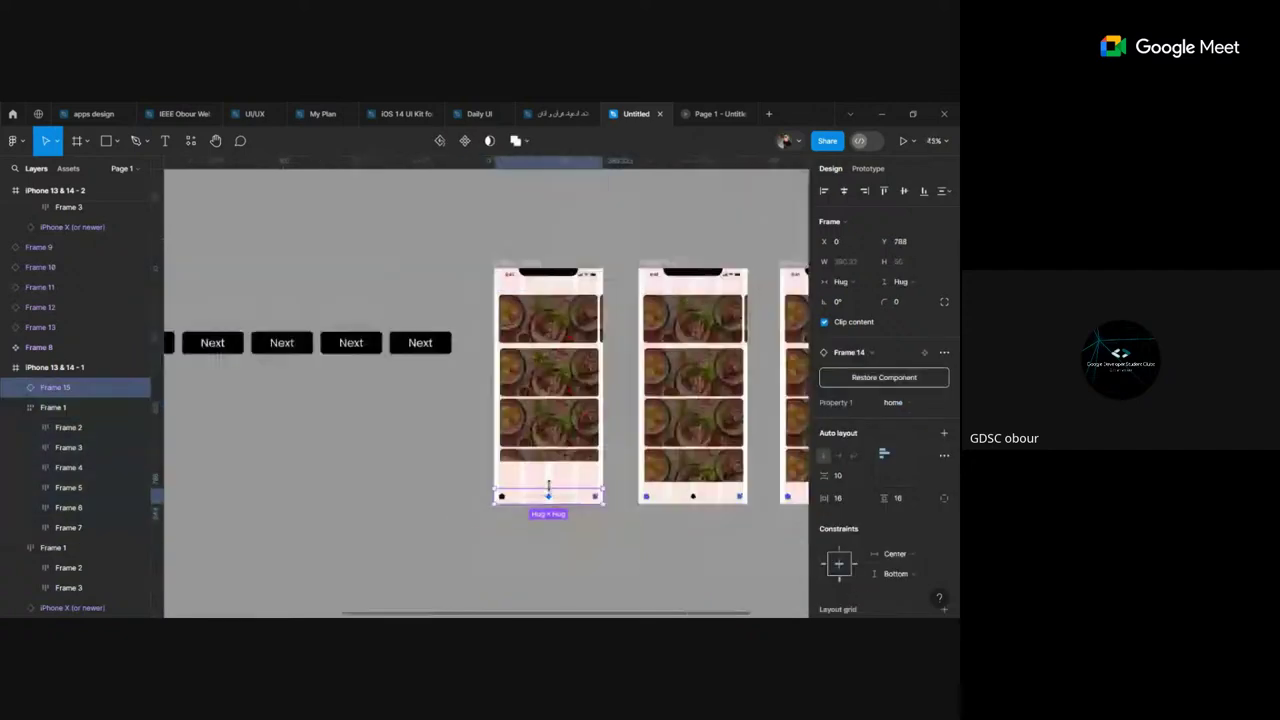
pyautogui.keyDown('ctrl'); pyautogui.scroll(-2, 548, 485); pyautogui.keyUp('ctrl')
# Step: Drag the rightmost phone's bottom tab bar to the left, then deselect
pyautogui.click(654, 490)
pyautogui.click(759, 495)
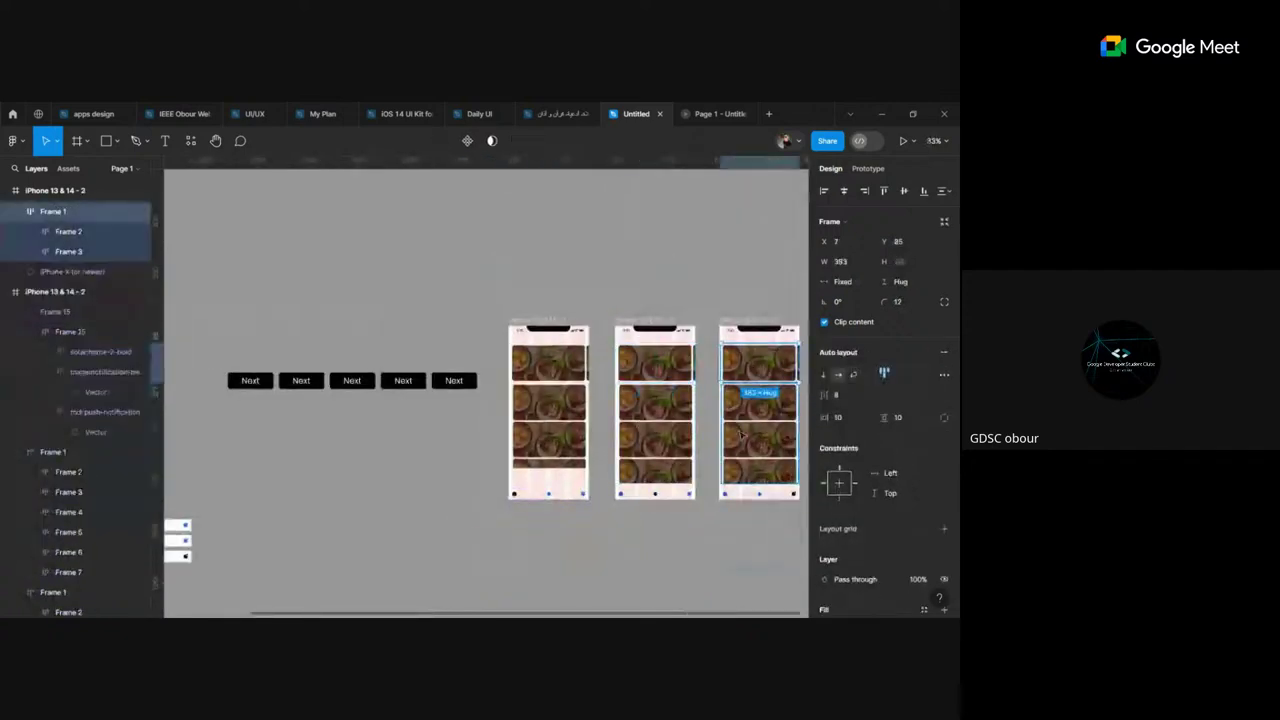
pyautogui.click(760, 495)
pyautogui.moveTo(760, 500); pyautogui.dragTo(531, 497)
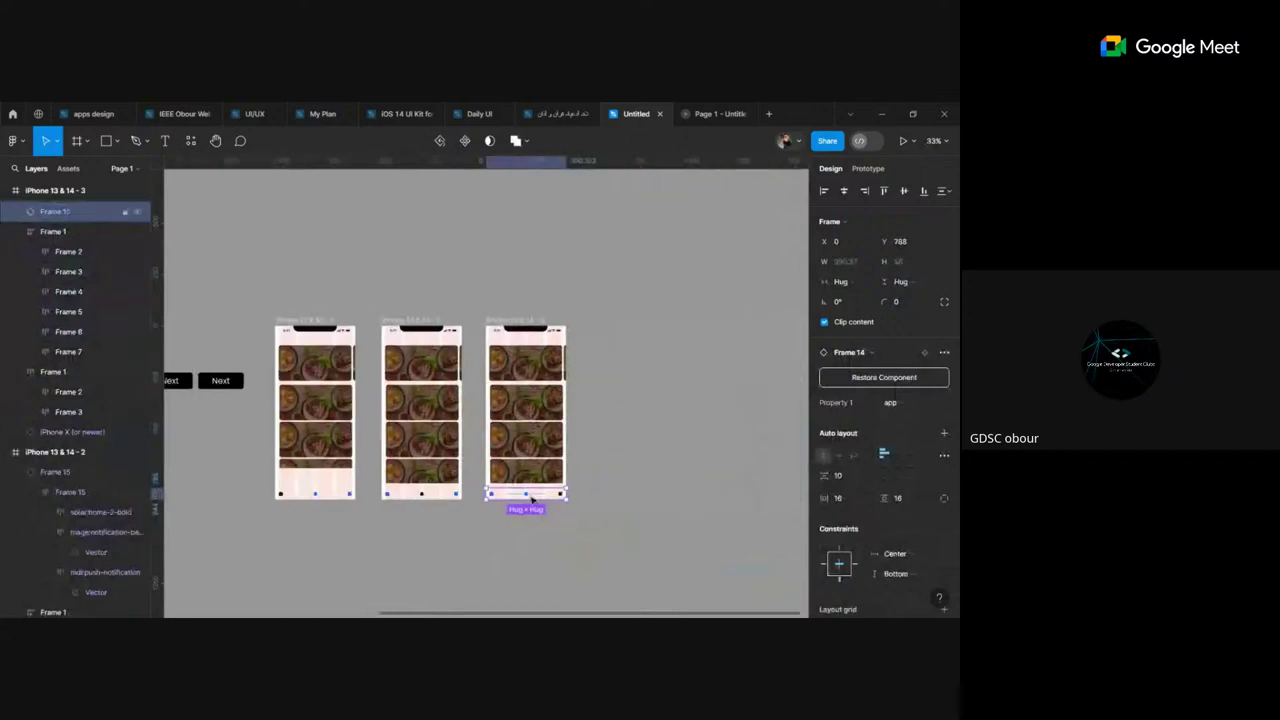
pyautogui.hscroll(-3, 530, 493)
pyautogui.hscroll(-2, 525, 488)
pyautogui.scroll(-1, 517, 480)
pyautogui.click(510, 482)
# Step: Select the row of Next buttons, then everything on the canvas, then deselect
pyautogui.hscroll(-2, 501, 490)
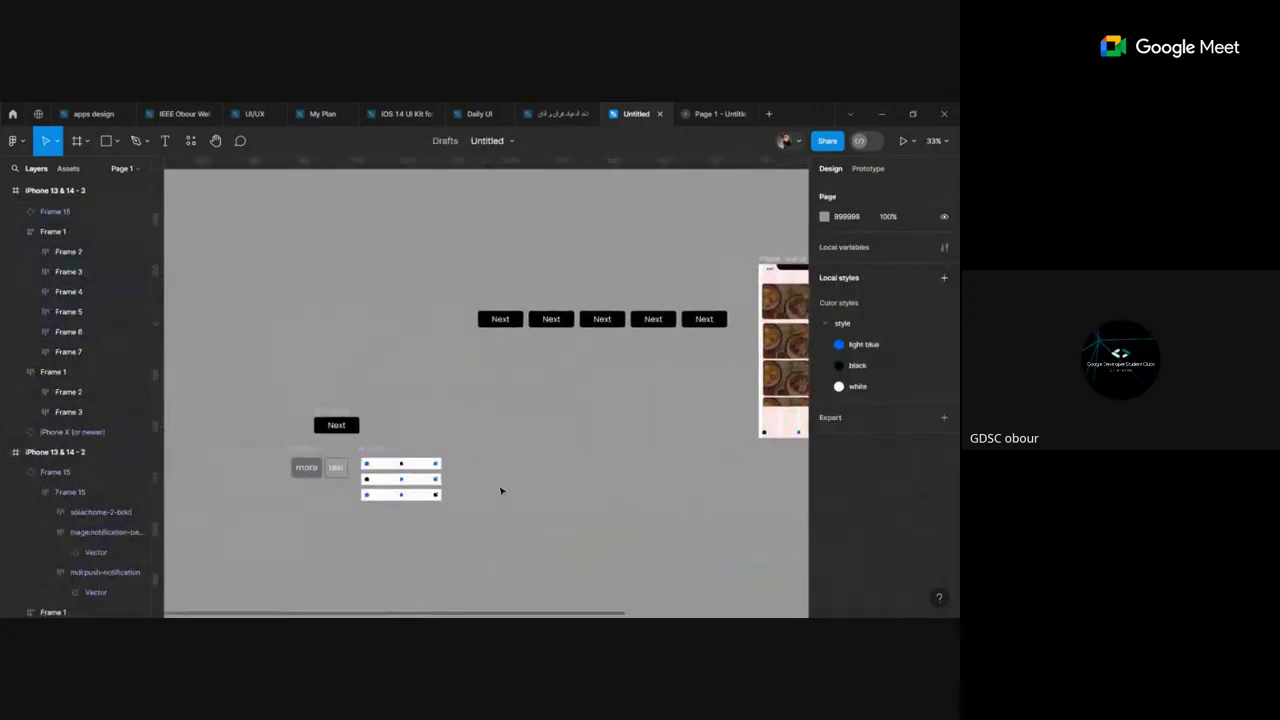
pyautogui.keyDown('ctrl'); pyautogui.scroll(-2, 501, 490); pyautogui.keyUp('ctrl')
pyautogui.moveTo(322, 336); pyautogui.dragTo(532, 420)
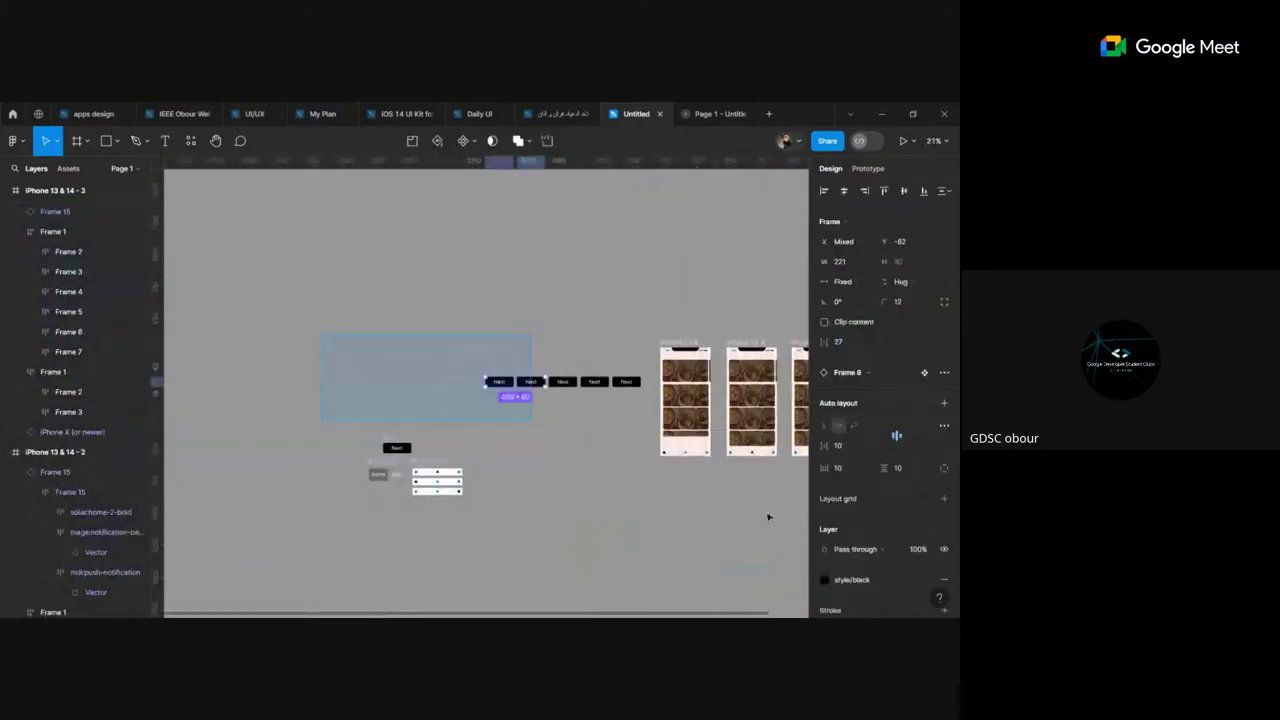
pyautogui.hotkey('ctrl', 'a')
pyautogui.hscroll(2, 629, 546)
pyautogui.click(571, 538)
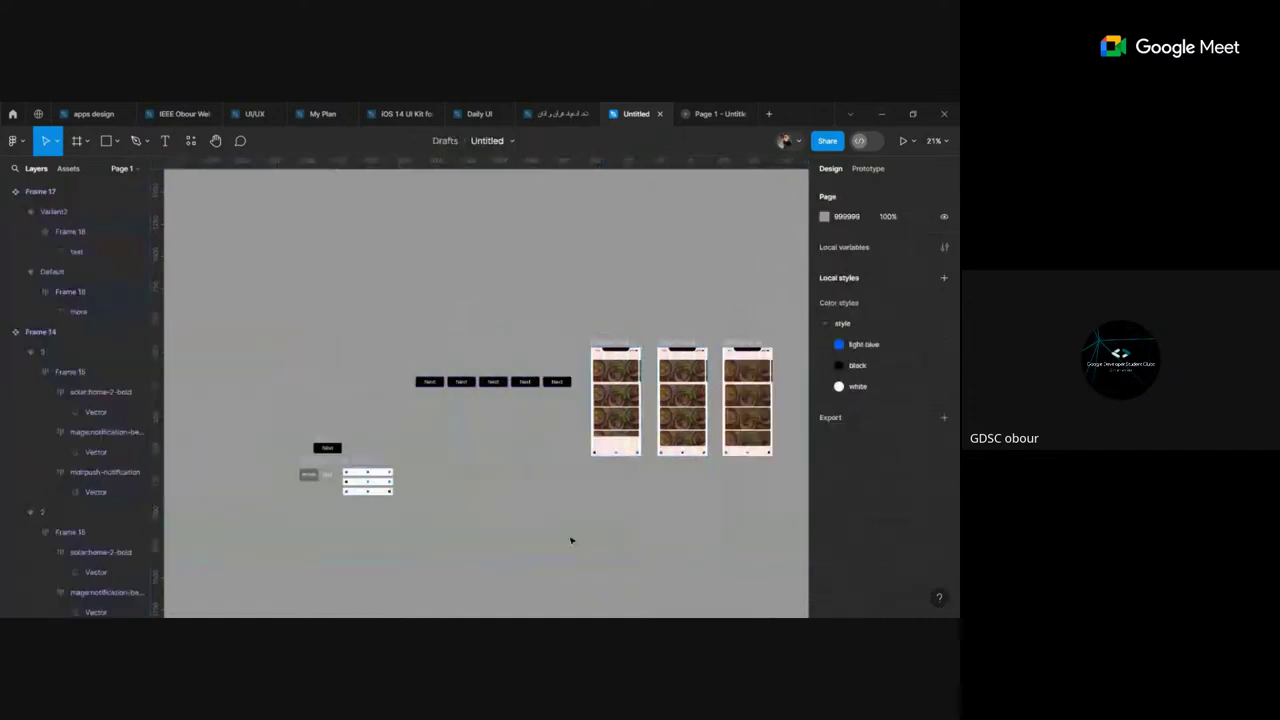
# Step: Move the Next button, more/text button set and nav bars up beside the Next row
pyautogui.moveTo(308, 420); pyautogui.dragTo(435, 550)
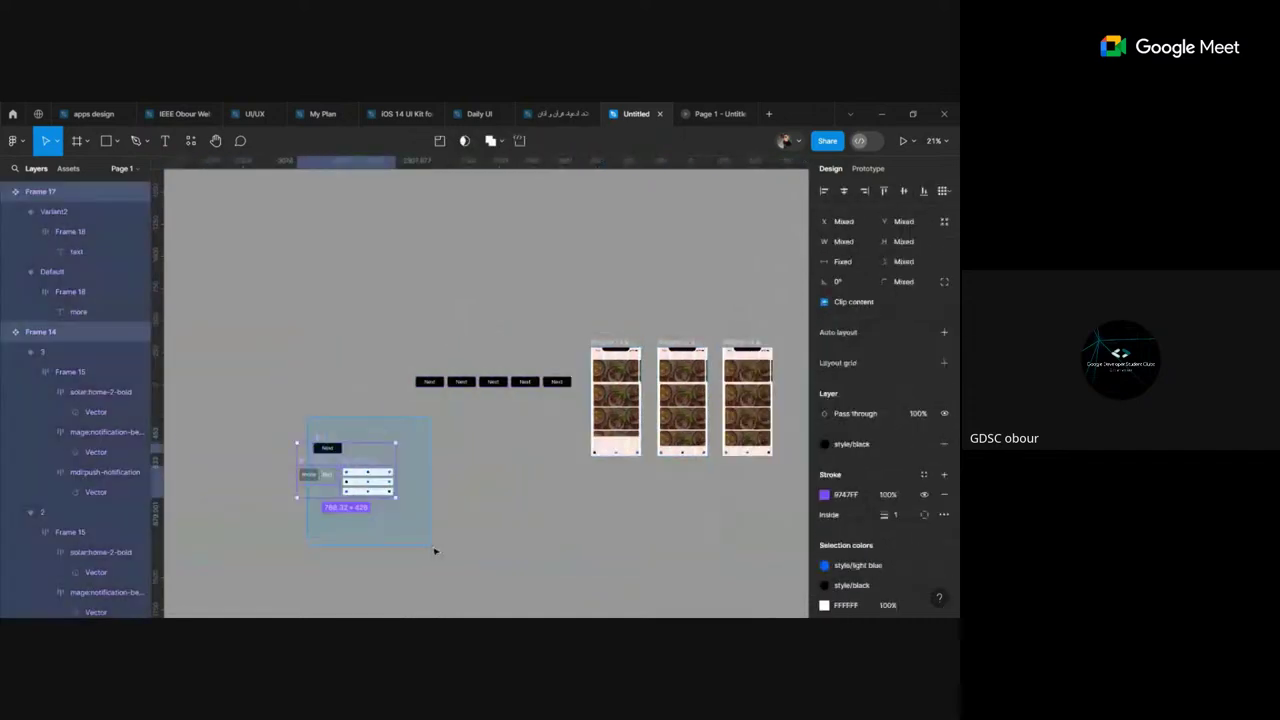
pyautogui.moveTo(355, 478)
pyautogui.mouseDown()
pyautogui.moveTo(528, 441)
pyautogui.moveTo(508, 441)
pyautogui.mouseUp()
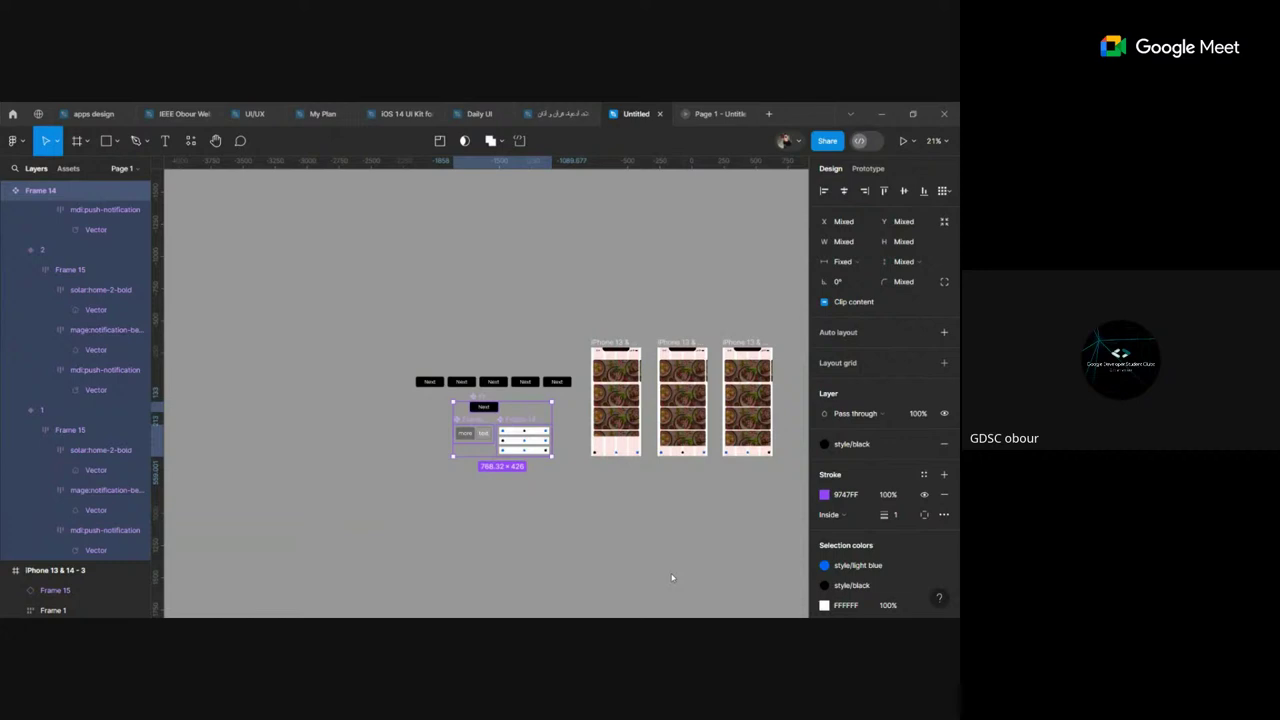
pyautogui.click(560, 511)
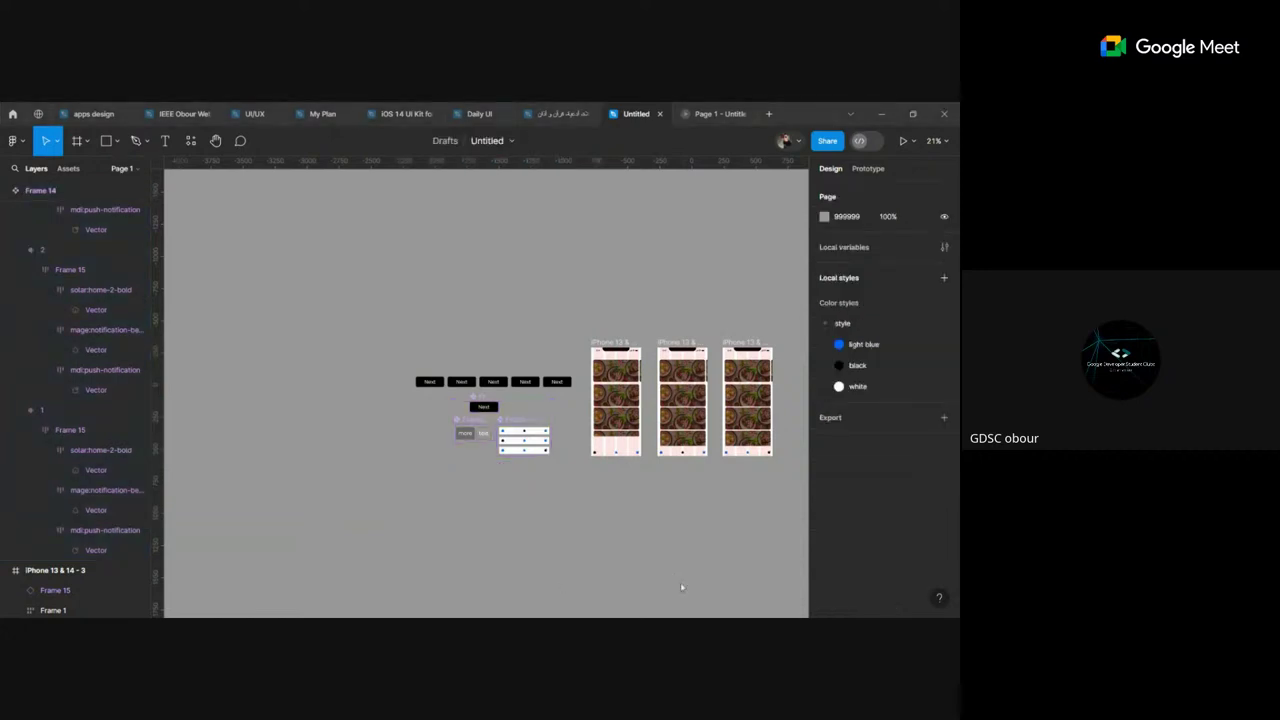